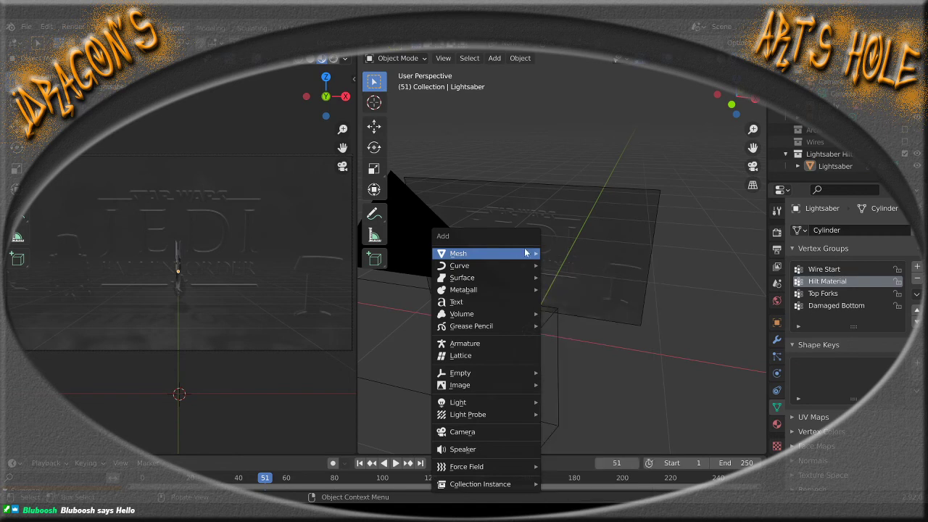
Add a plane mesh to the scene and raise it about 0.41 m along its local Z axis
mouse_move(522, 253)
left_click(572, 253)
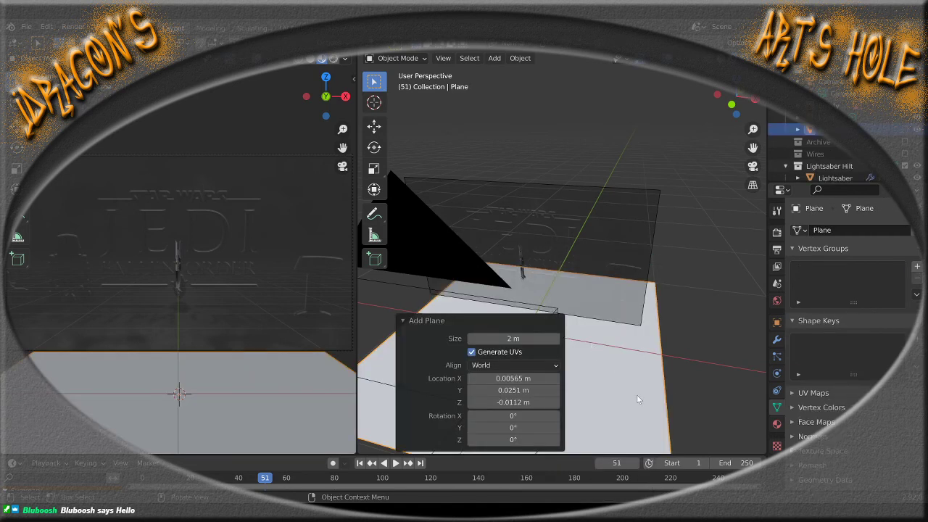
key("g")
key("z")
key("z")
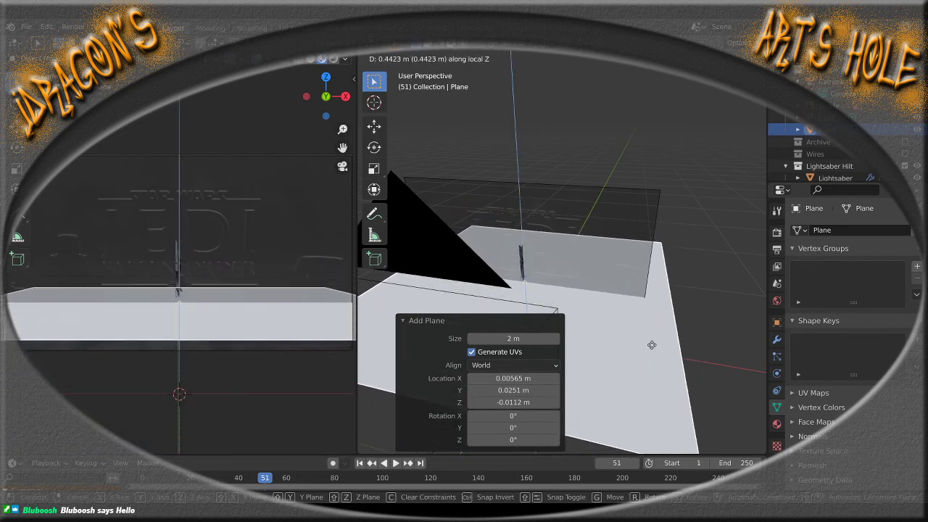
left_click(653, 353)
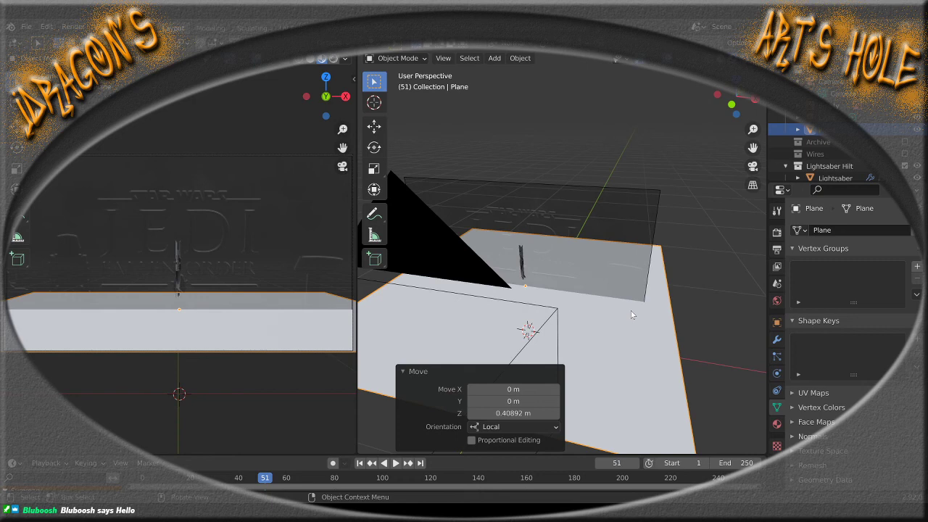
Edit the plane's mesh and raise its back edge about 0.097 m along the normal Z axis
scroll(591, 290, "up", 3)
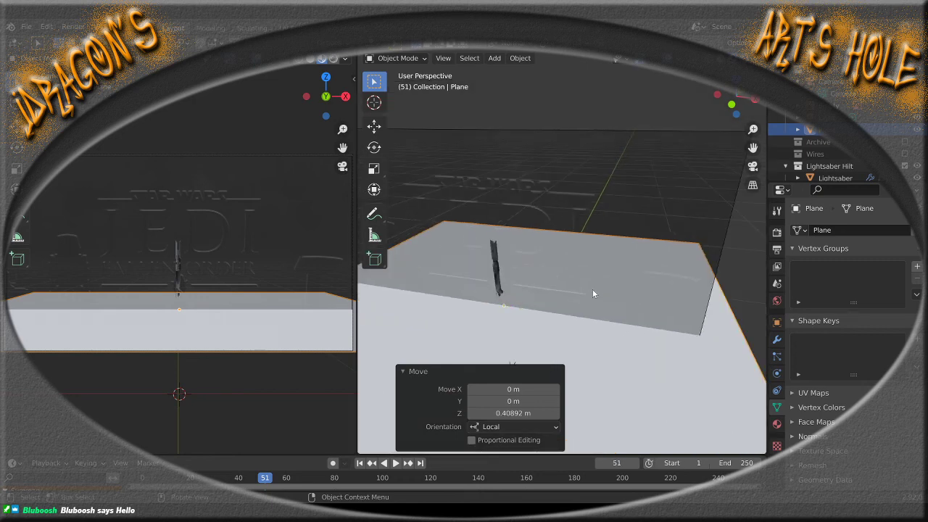
key("Tab")
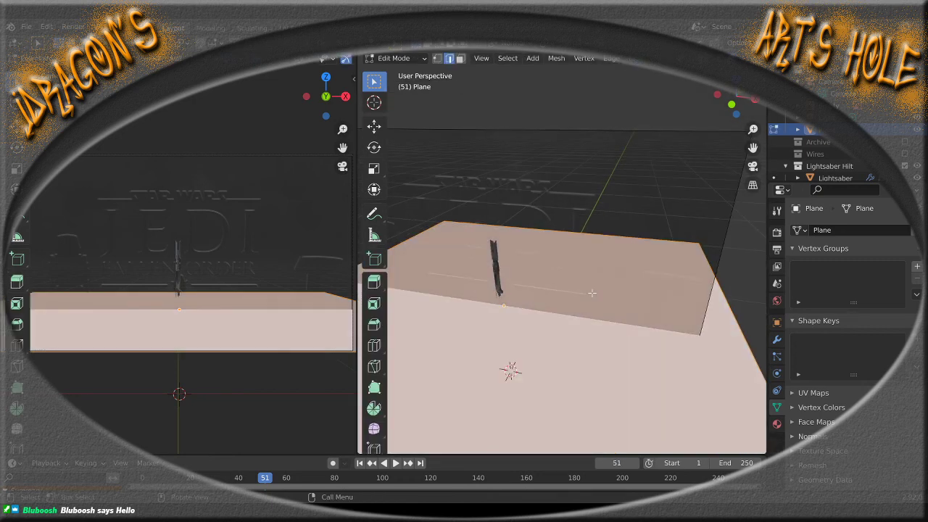
left_click(606, 234)
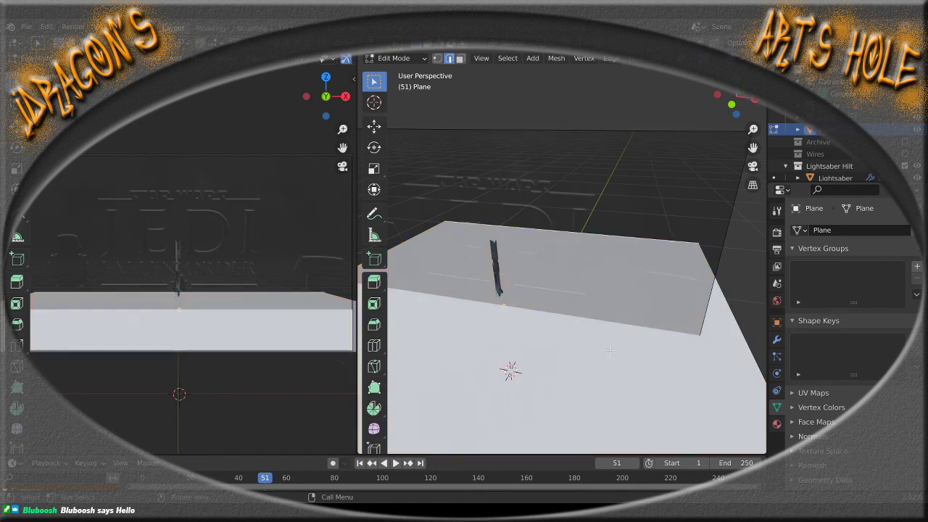
key("g")
key("z")
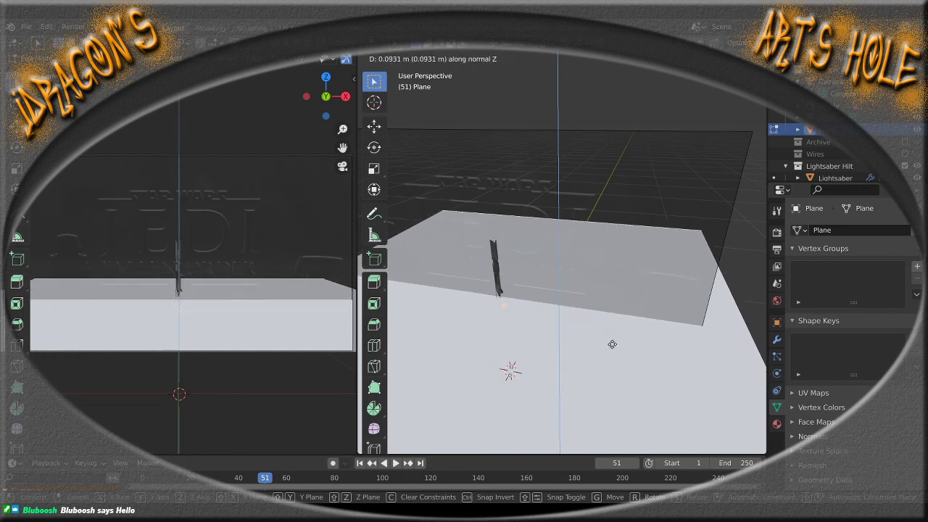
left_click(611, 342)
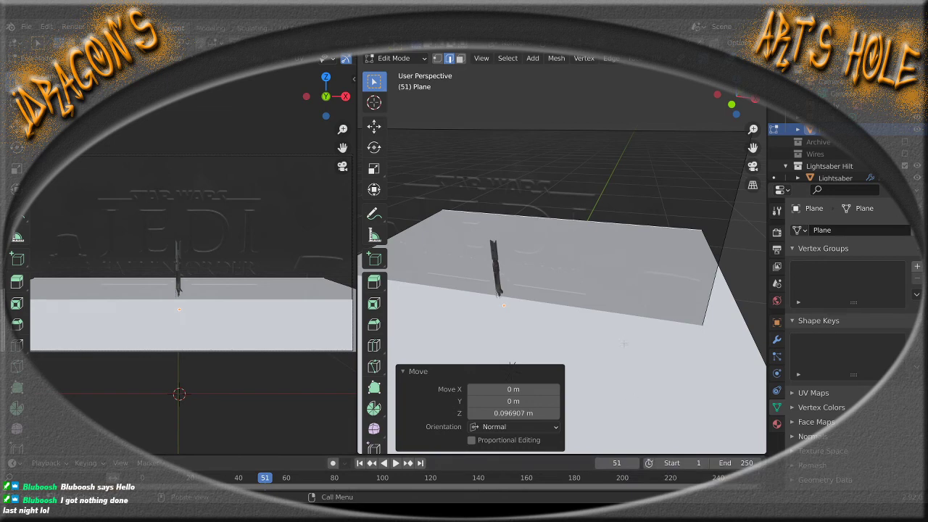
Try lowering the plane's back edge along its normal Z axis, and undo the move
right_click(585, 135)
key("g")
key("z")
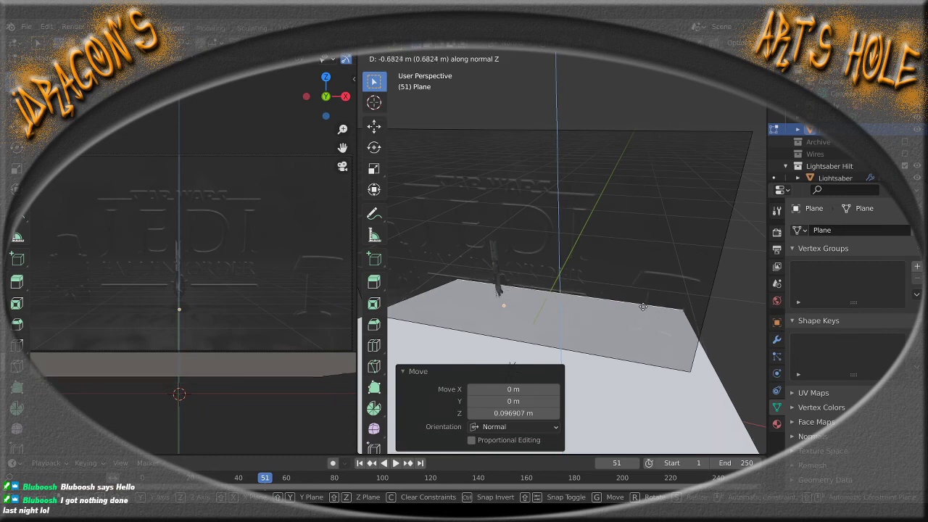
left_click(643, 304)
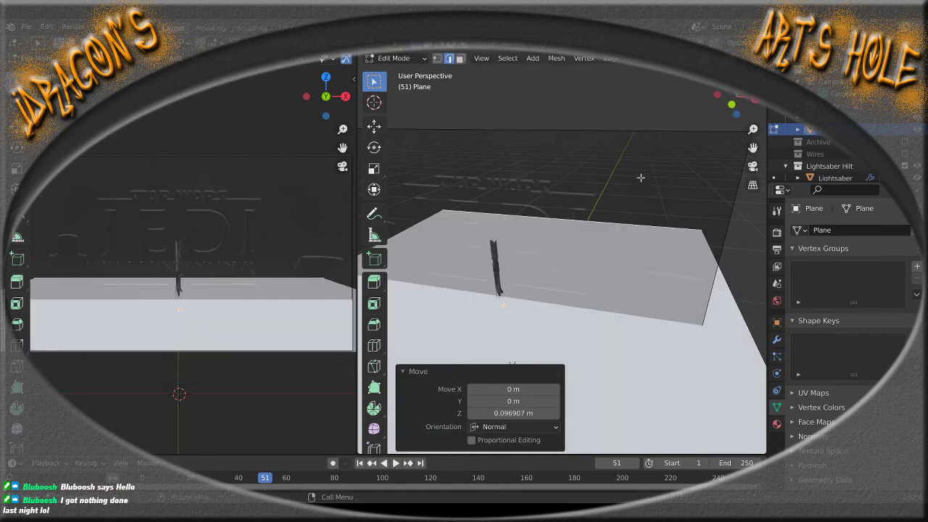
key("ctrl+z")
Return to Object Mode and set the Jedi Fallen Order reference image's opacity to 1.000
key("Tab")
left_click(625, 197)
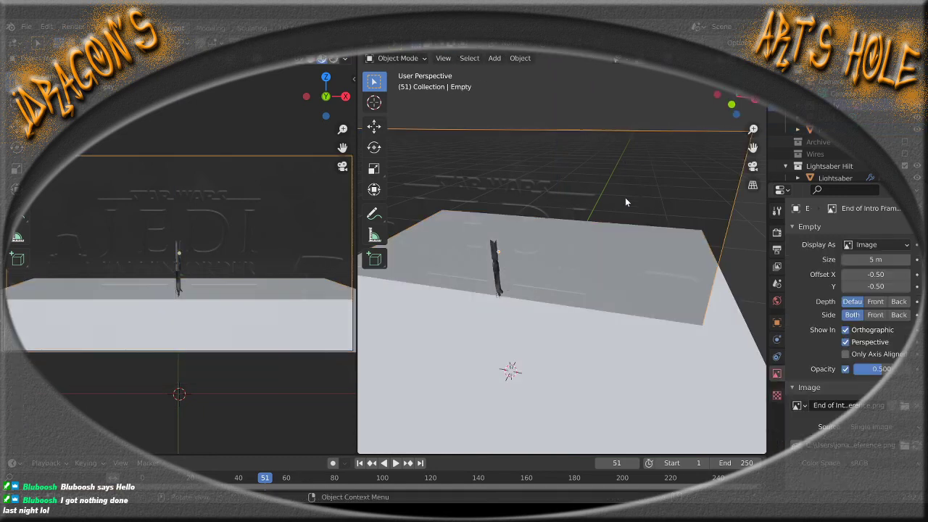
left_click_drag(882, 368, 913, 368)
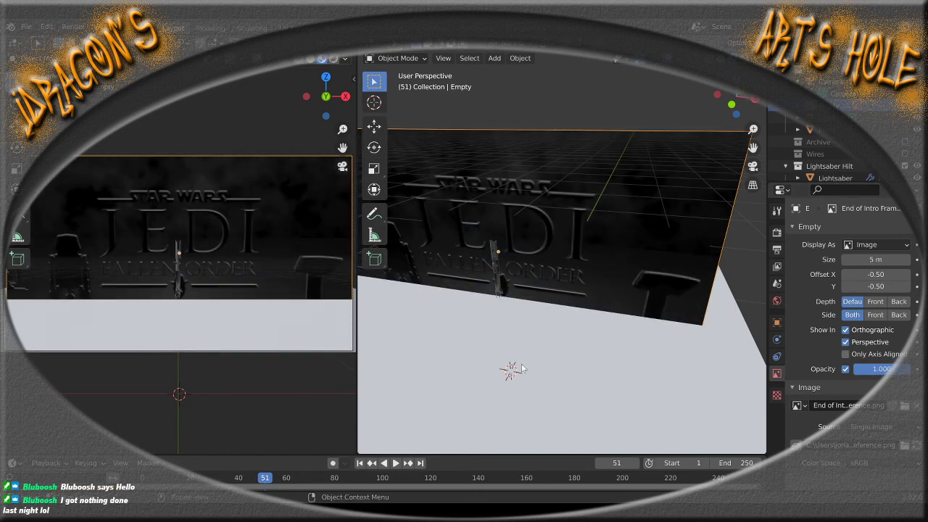
Raise the whole plane about 0.006 m along its local Z axis
left_click(599, 373)
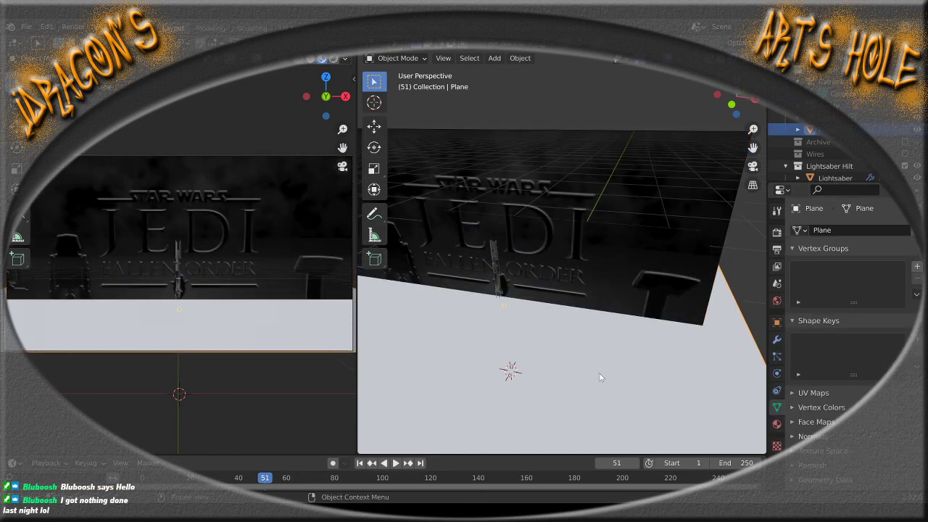
key("g")
key("z")
key("z")
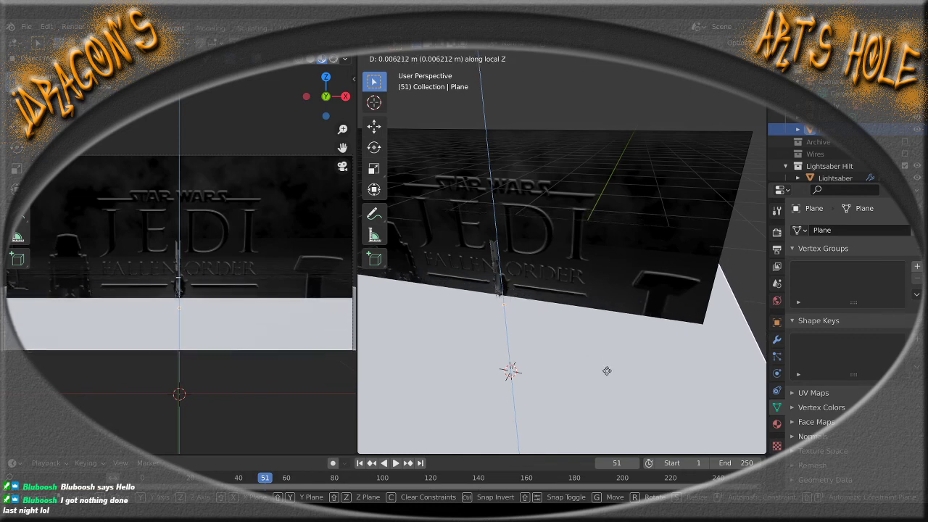
left_click(607, 370)
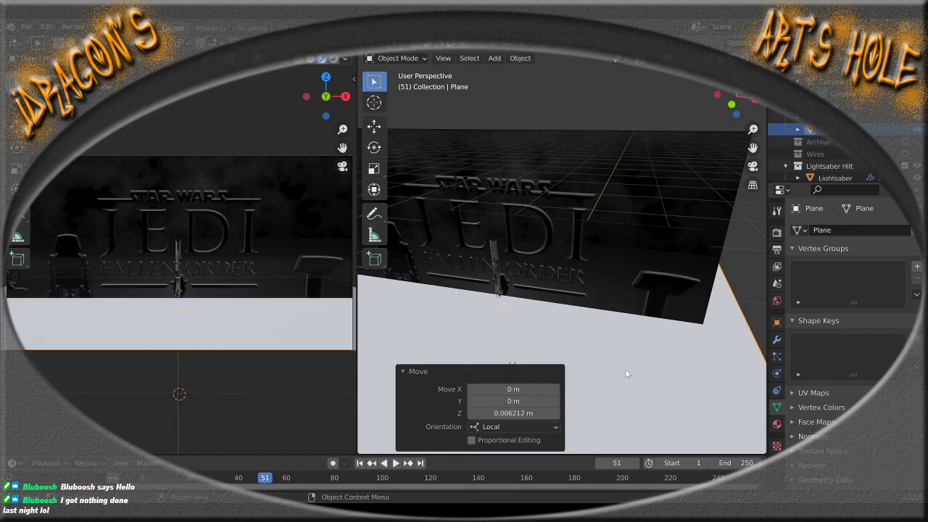
Set the reference image's opacity to 0.75
left_click(649, 245)
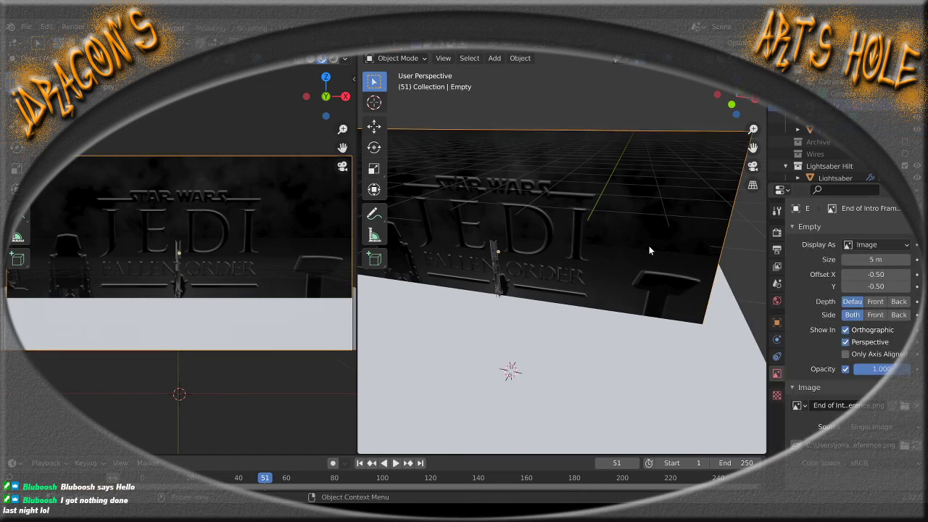
left_click(889, 370)
type(".75")
key("Return")
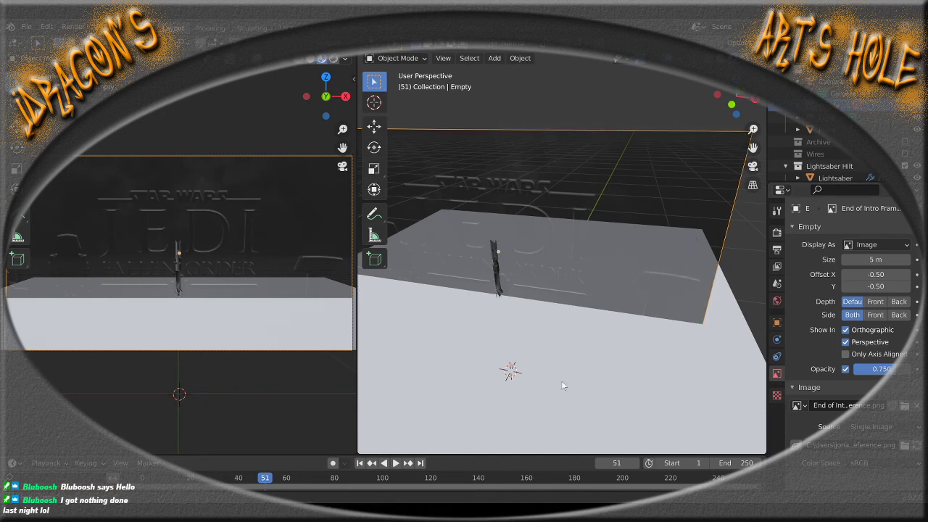
Edit the plane's mesh again and raise its back edge about 0.05 m along the normal Z axis
scroll(504, 352, "down", 3)
middle_click_drag(562, 384, 639, 330)
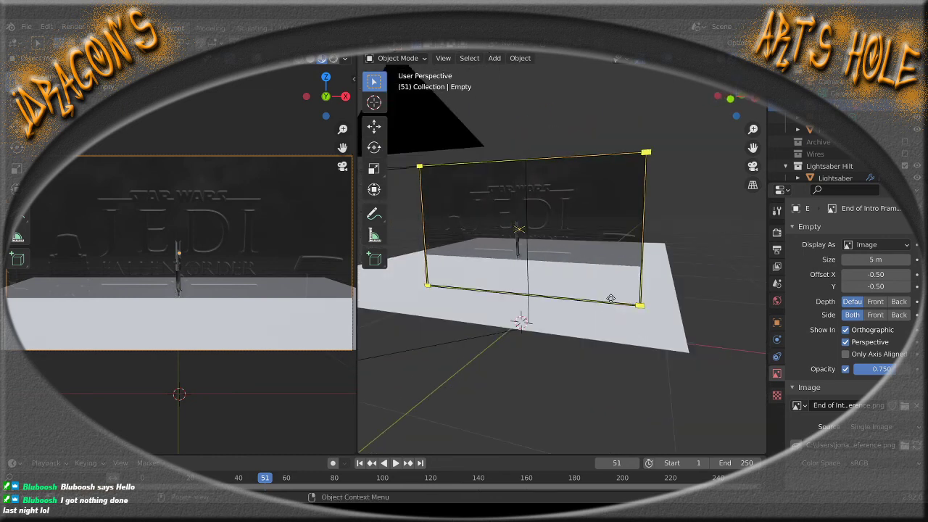
left_click(660, 332)
key("Tab")
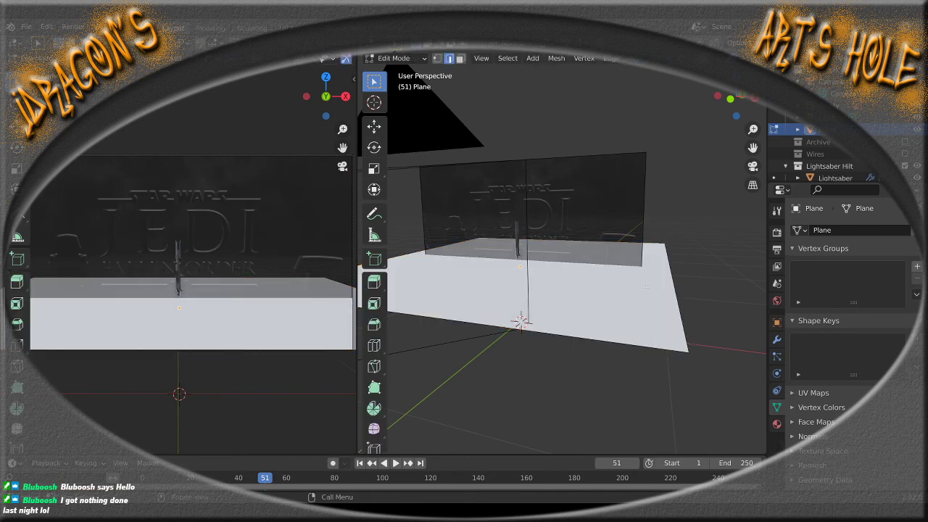
key("g")
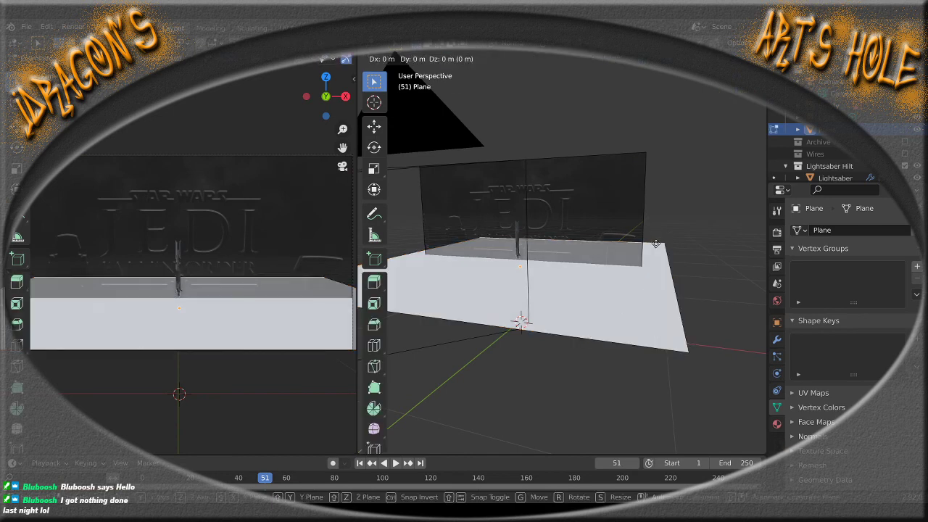
key("z")
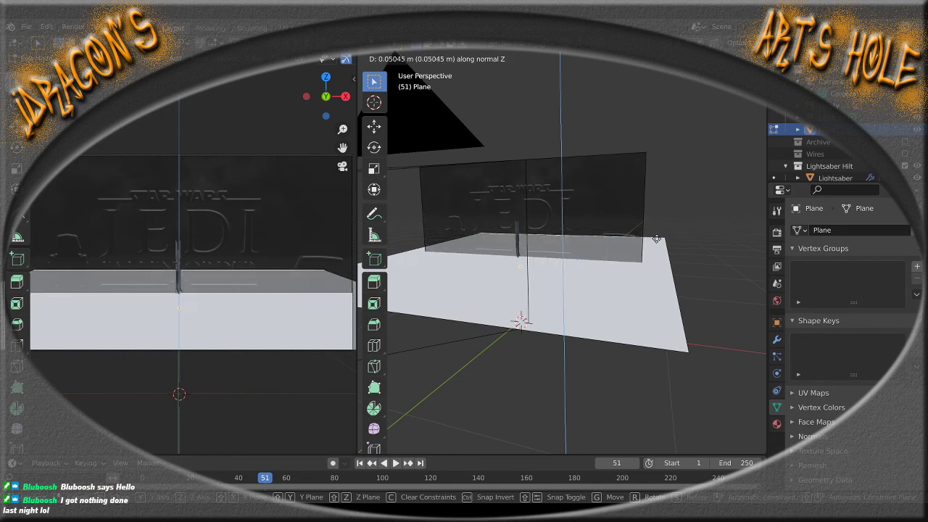
left_click(656, 239)
Try widening the plane's back edge by a factor of about 1.214 along its normal Y axis, and undo the scaling
scroll(223, 272, "down", 1)
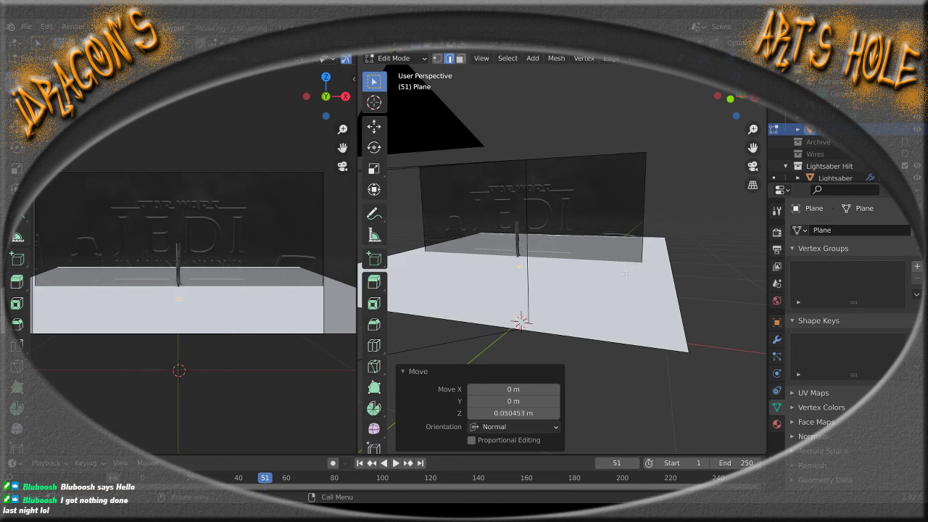
middle_click_drag(626, 272, 621, 275)
key("s")
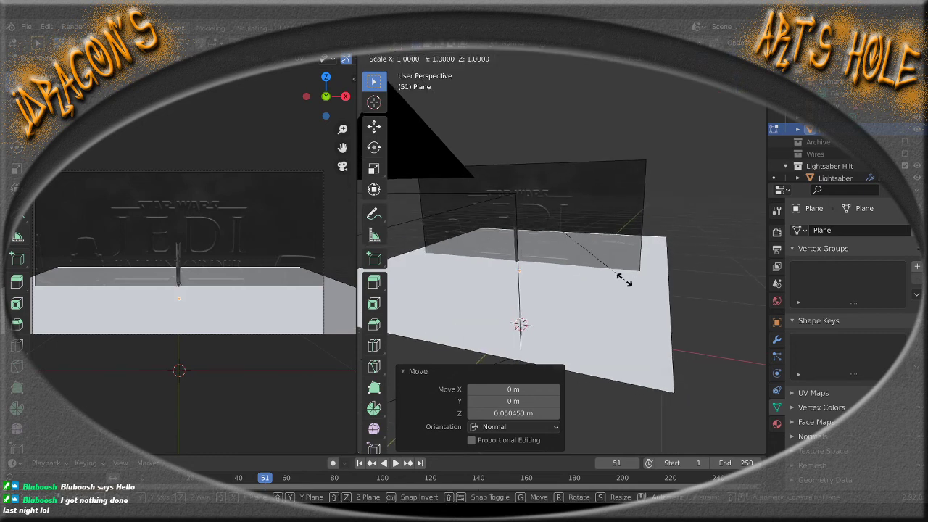
key("x")
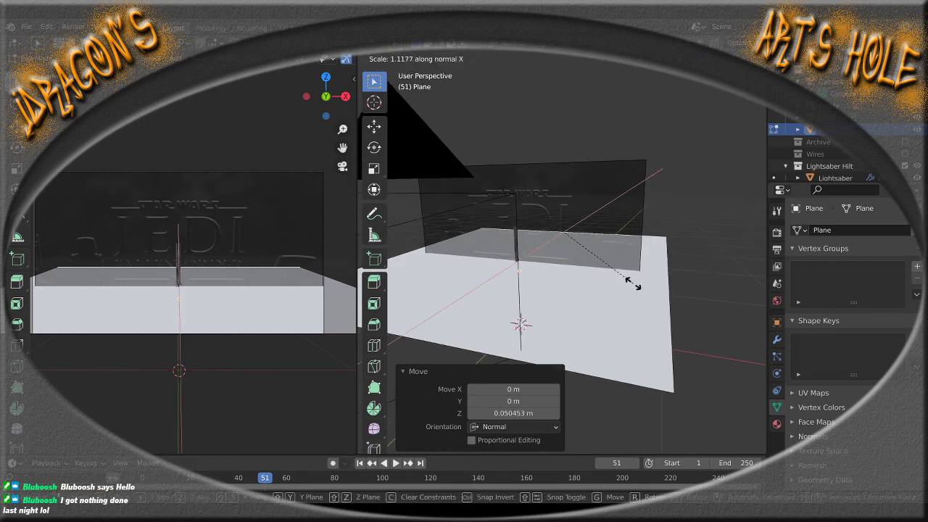
key("y")
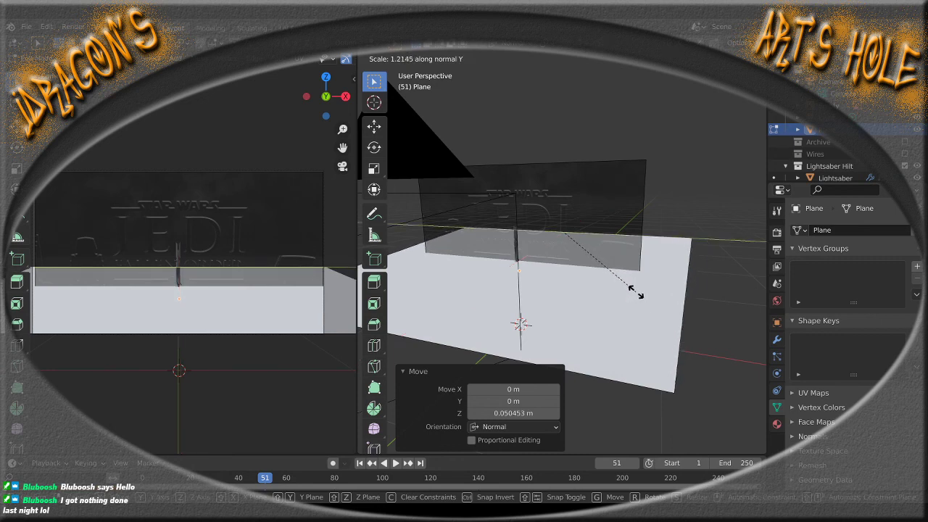
left_click(635, 293)
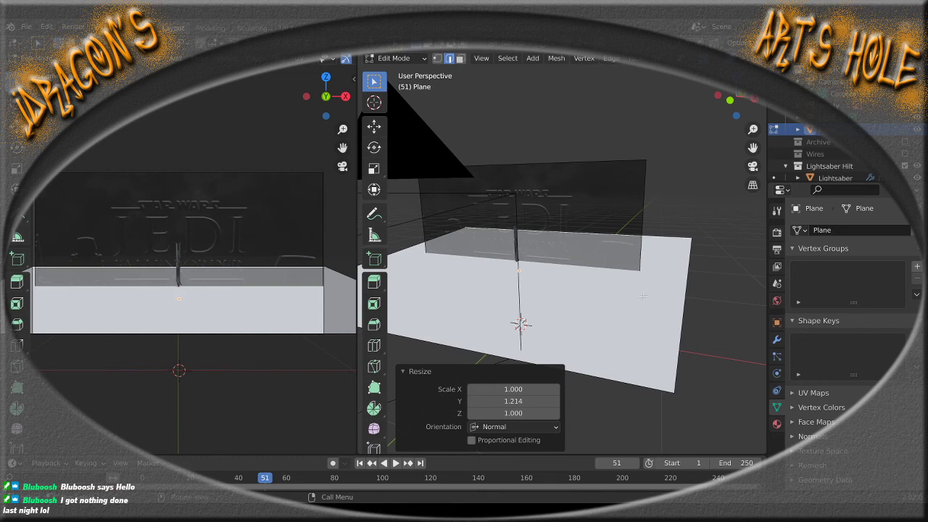
scroll(266, 270, "up", 1)
scroll(266, 269, "down", 1)
scroll(266, 269, "up", 1)
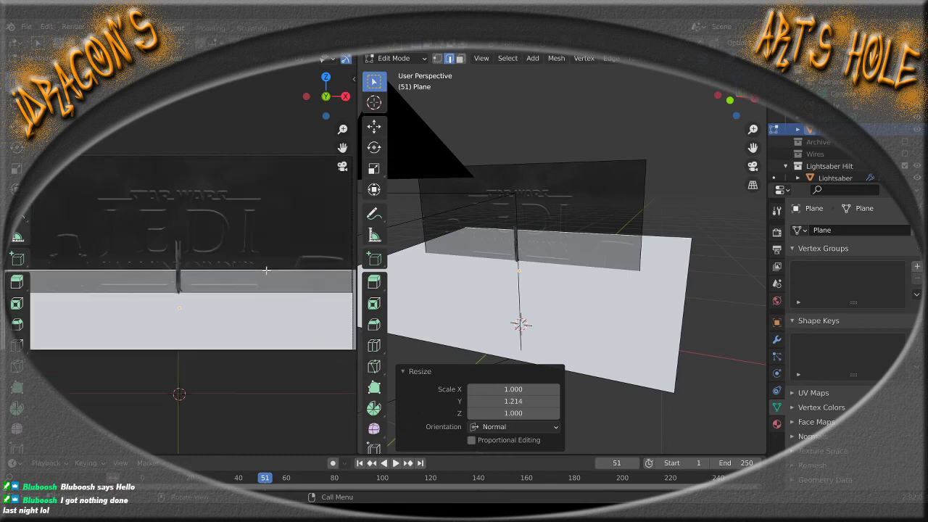
scroll(266, 270, "down", 1)
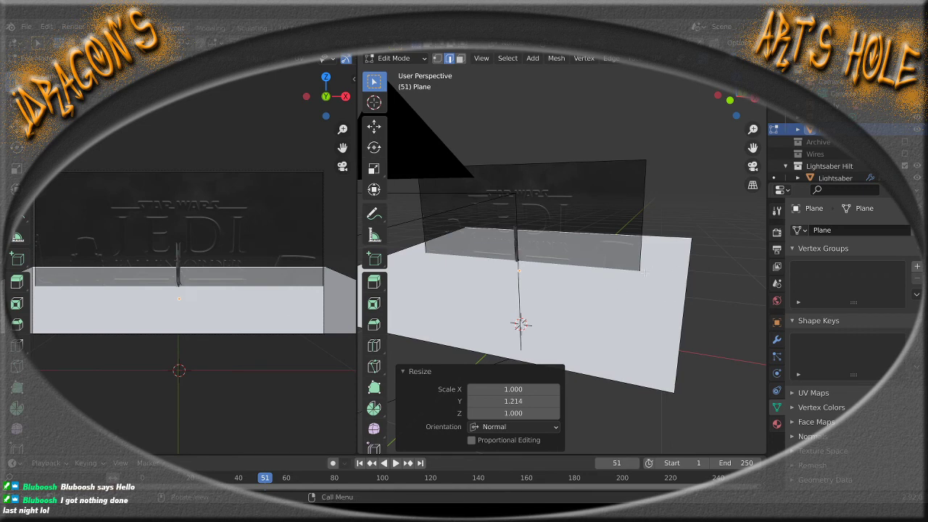
key("ctrl+z")
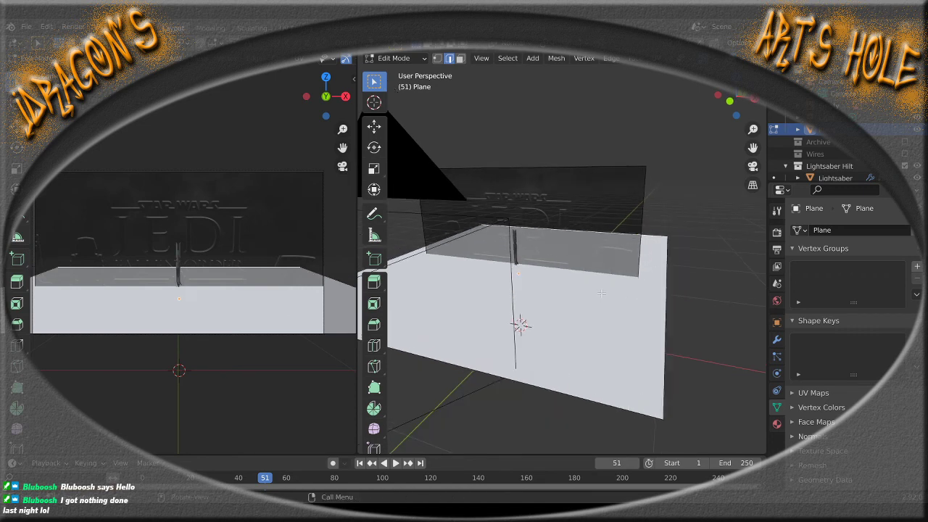
Return to Object Mode, select the lightsaber and view the scene from the top
middle_click_drag(641, 285, 621, 310)
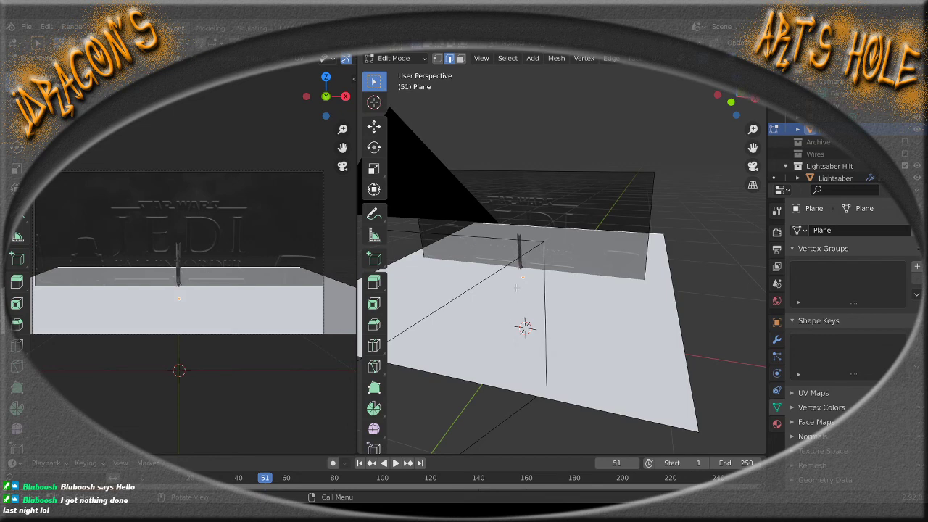
key("Tab")
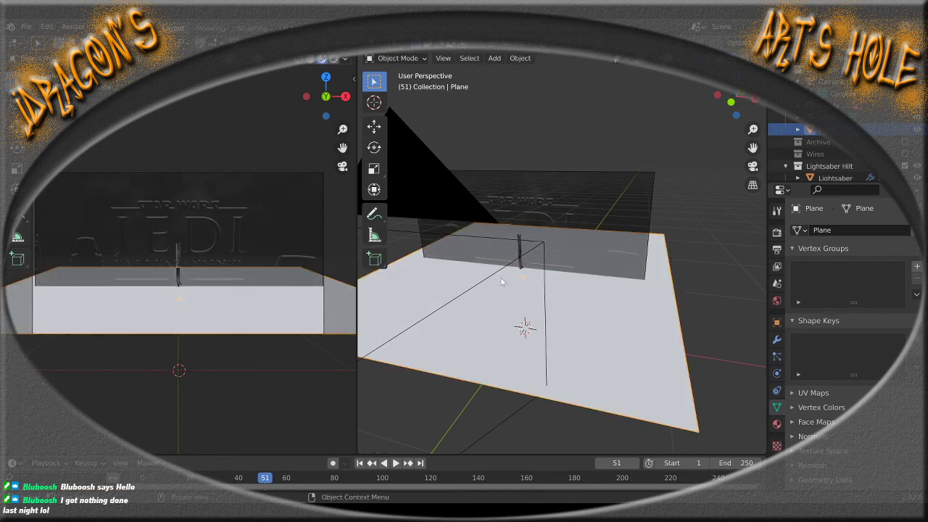
left_click(520, 254)
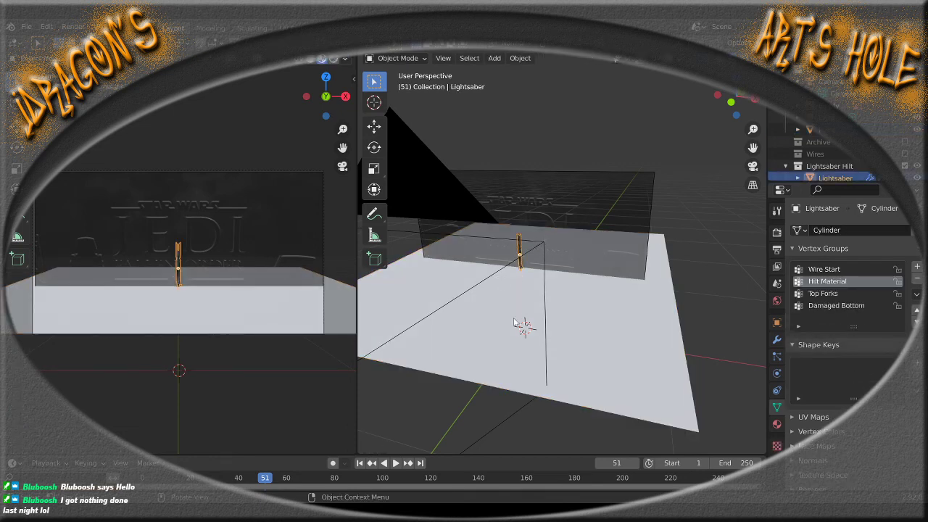
scroll(491, 338, "up", 3)
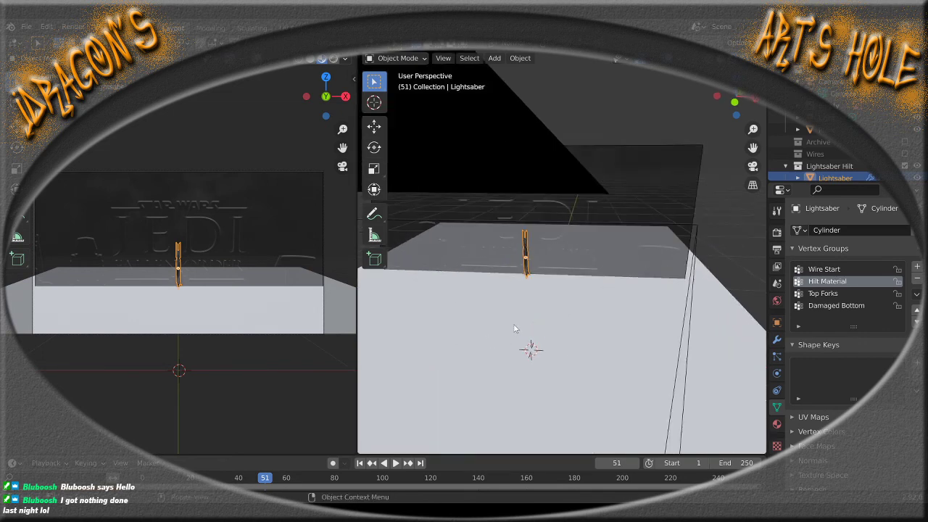
key("KP_7")
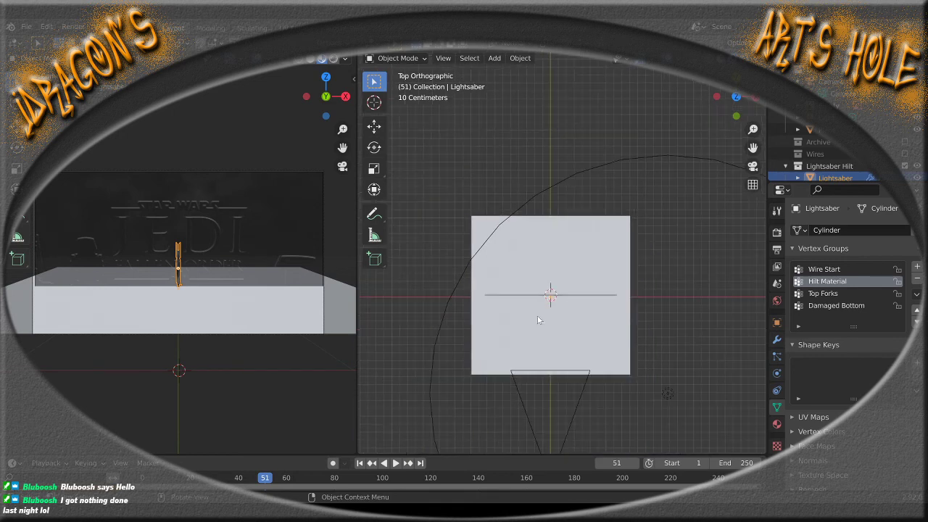
scroll(538, 319, "up", 2)
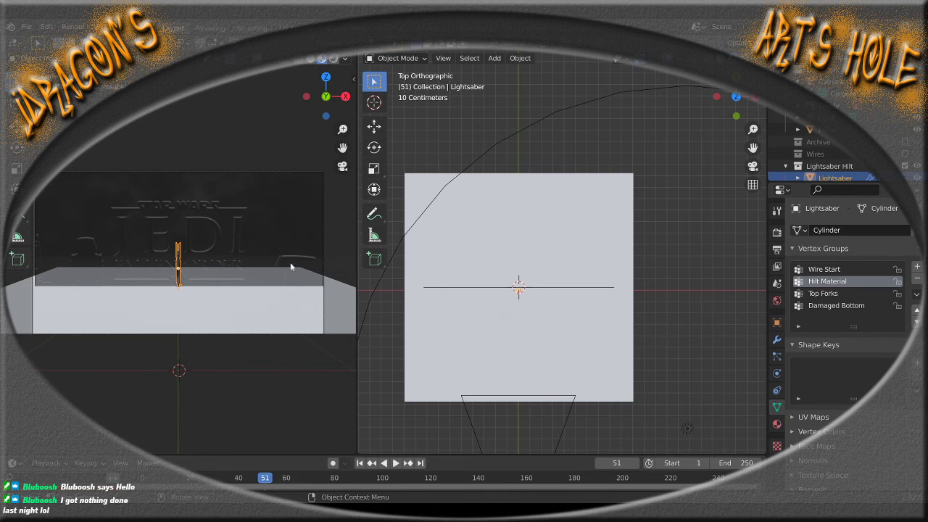
Set the reference image's depth and side to Front and its opacity to about 0.967
left_click(247, 220)
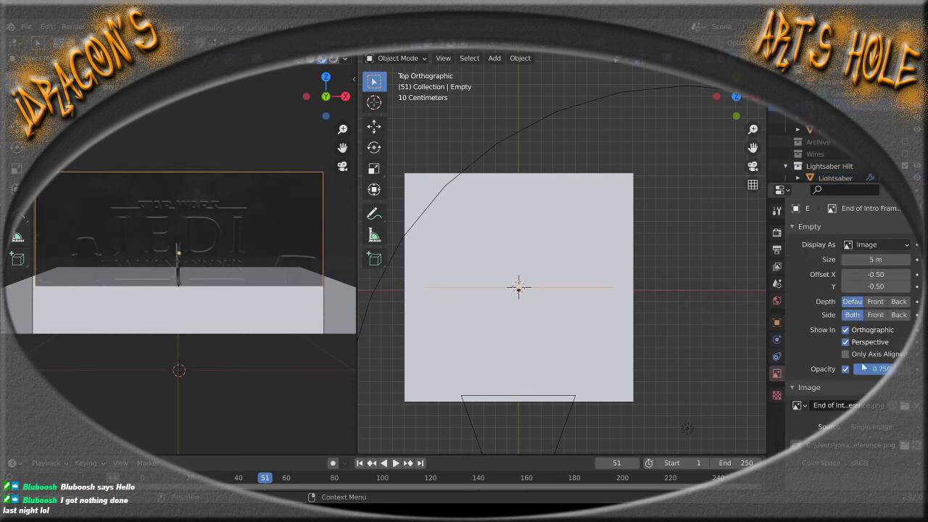
left_click_drag(863, 368, 881, 368)
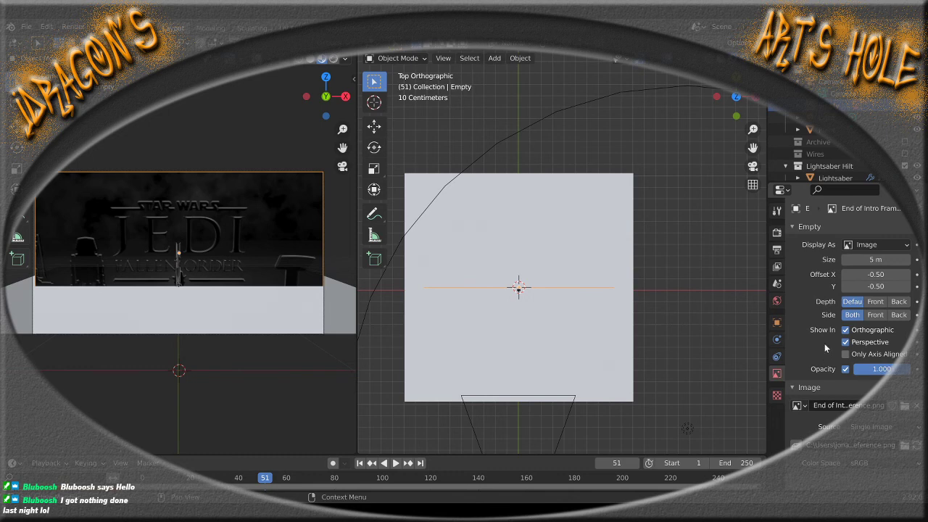
left_click(875, 300)
left_click(874, 314)
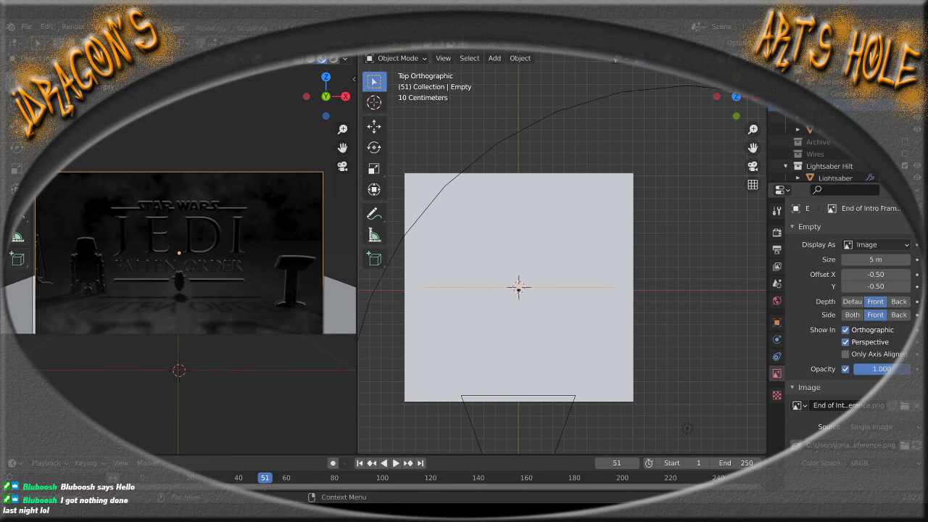
left_click_drag(881, 368, 876, 369)
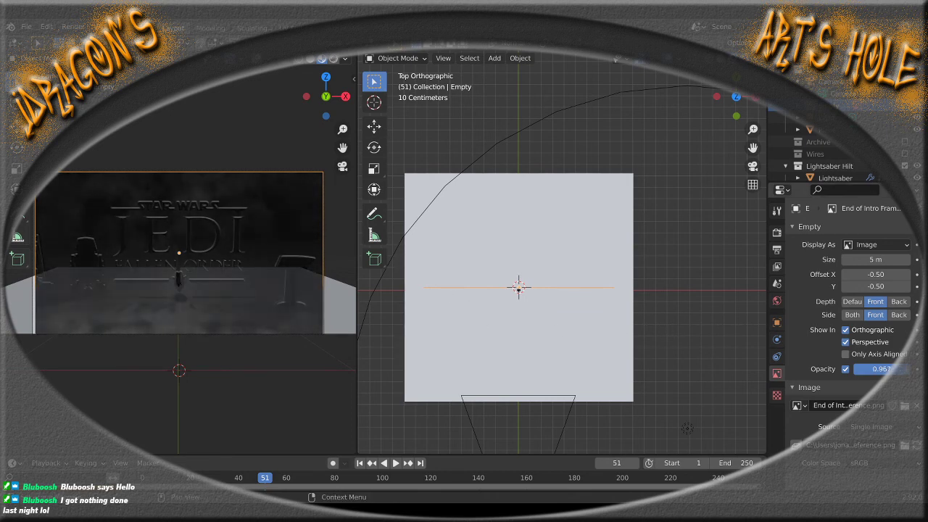
Edit the plane's mesh and raise its back edge about 0.2 m along the normal Z axis, returning to Object Mode
left_click(605, 224)
mouse_move(594, 234)
middle_mouse_down()
mouse_move(598, 271)
mouse_move(580, 238)
middle_mouse_up()
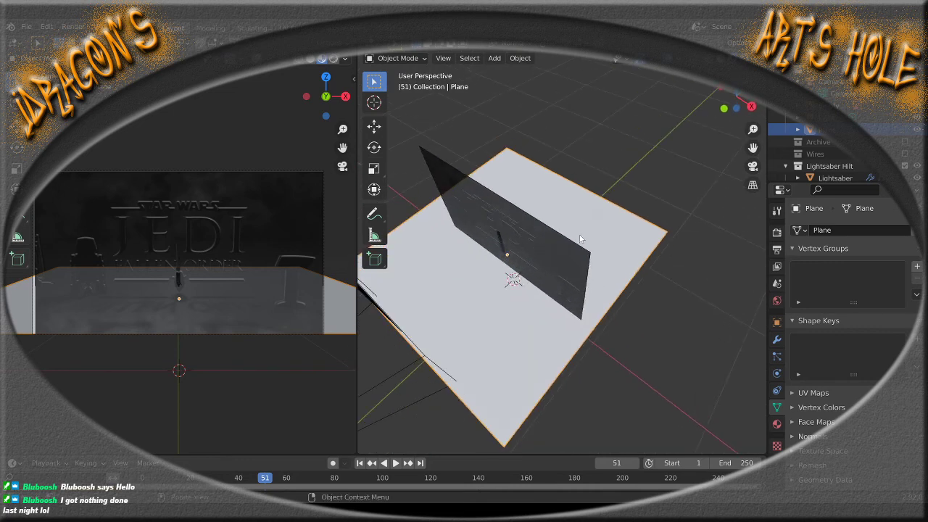
key("Tab")
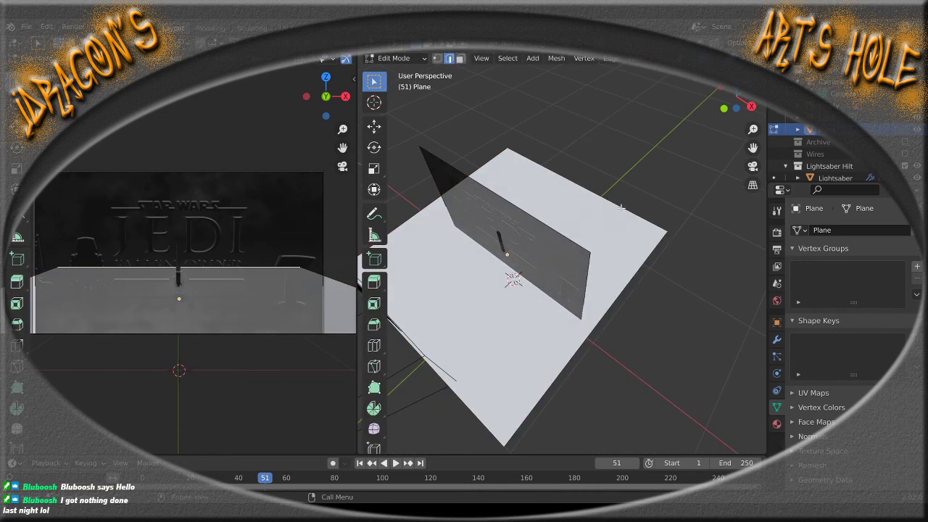
key("g")
key("z")
key("z")
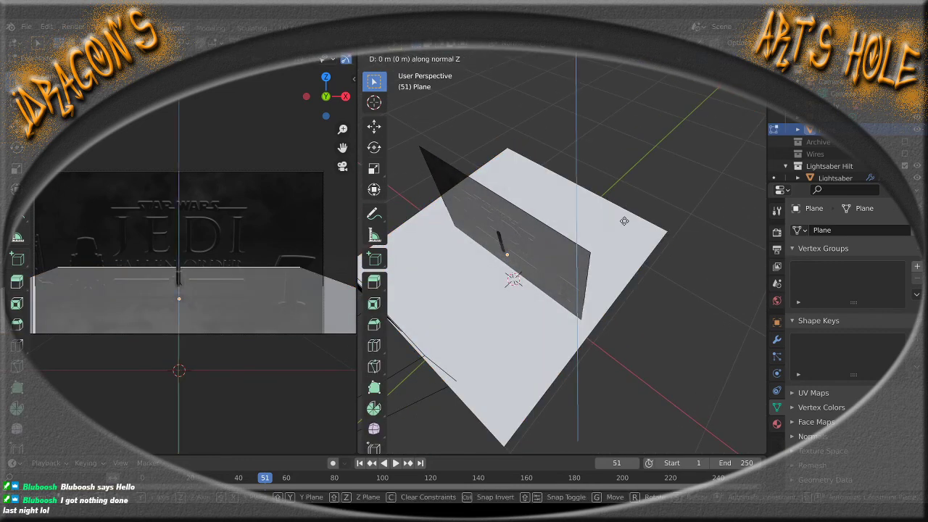
left_click(613, 239)
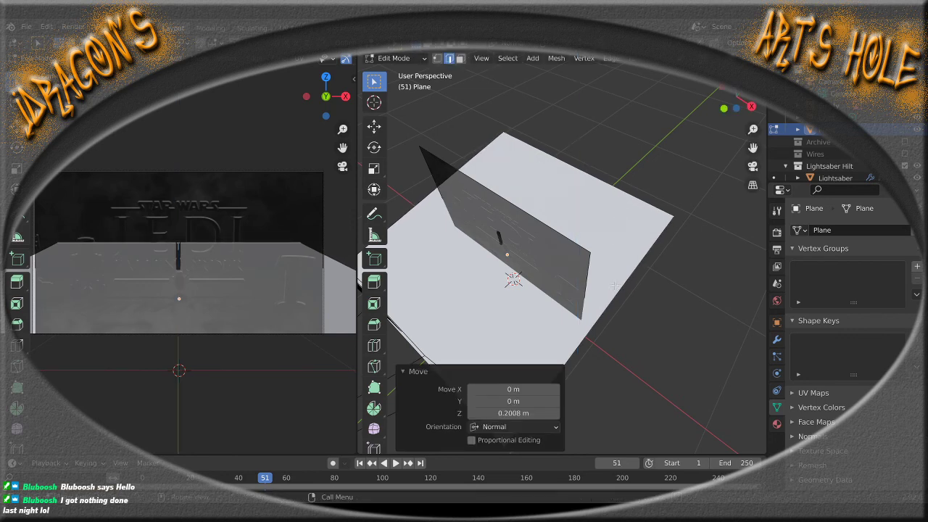
middle_click_drag(637, 293, 512, 242)
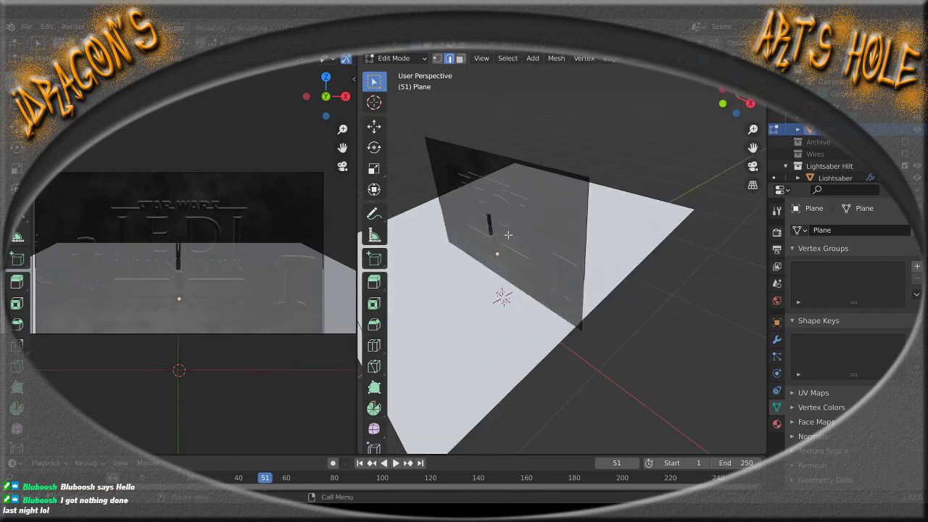
key("Tab")
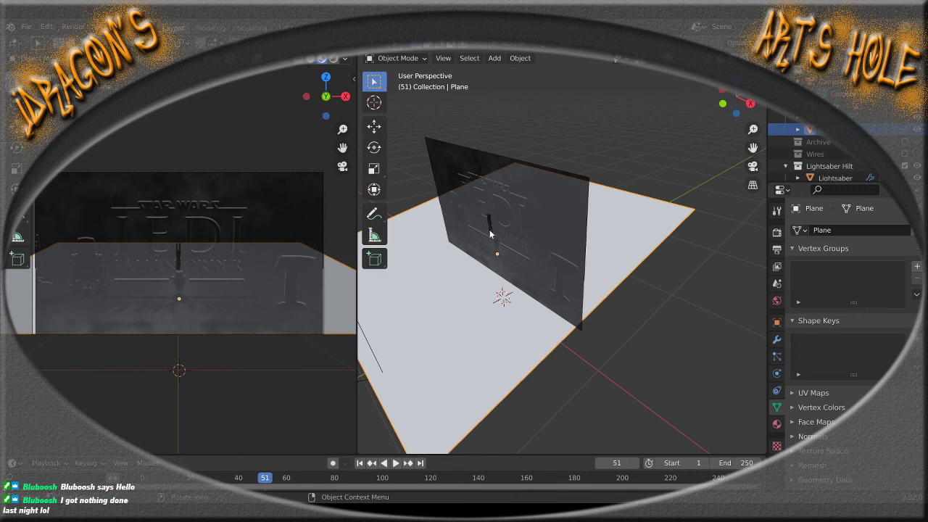
Raise the lightsaber about 0.402 m above the plane along its local Z axis
left_click(490, 233)
middle_click_drag(465, 299, 414, 304)
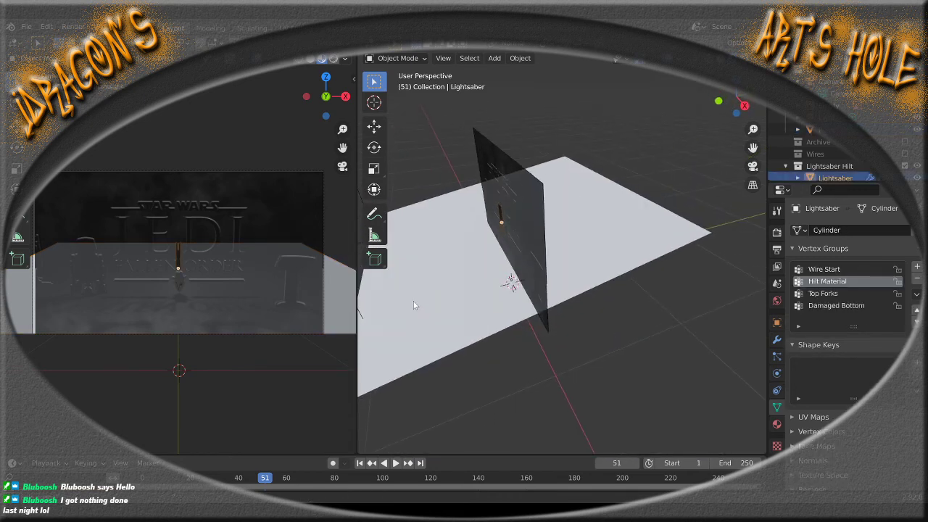
key("g")
key("z")
key("z")
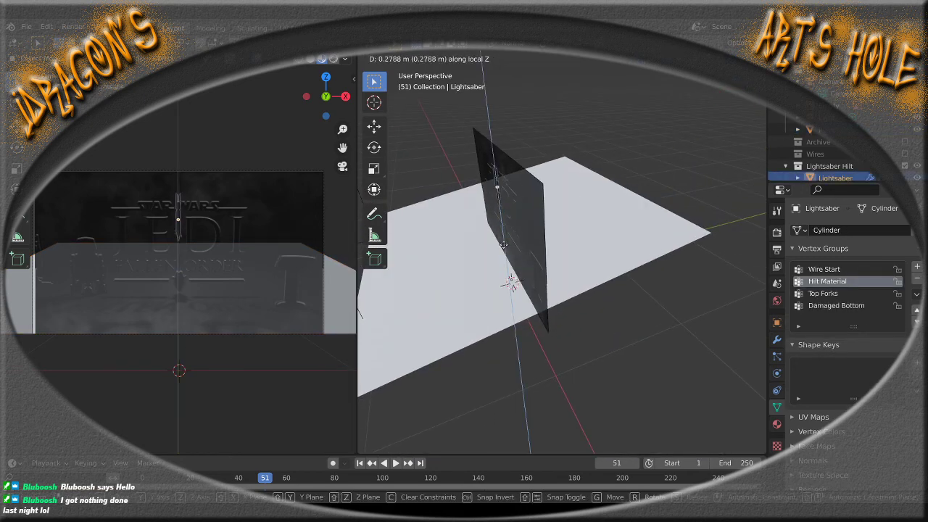
left_click(506, 231)
From the top view, move the lightsaber about 0.965 m along its local Y axis to the plane's back edge
middle_click_drag(555, 266, 699, 310)
key("KP_7")
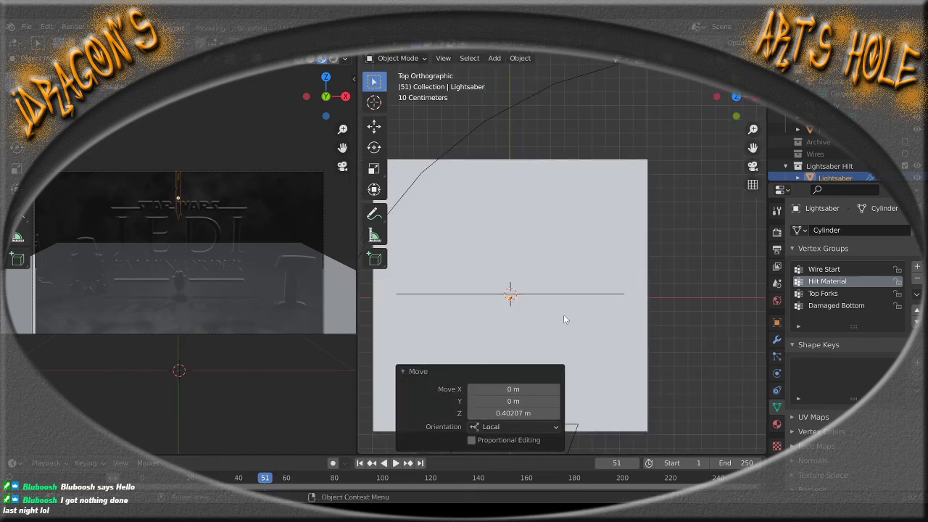
key("g")
key("y")
key("y")
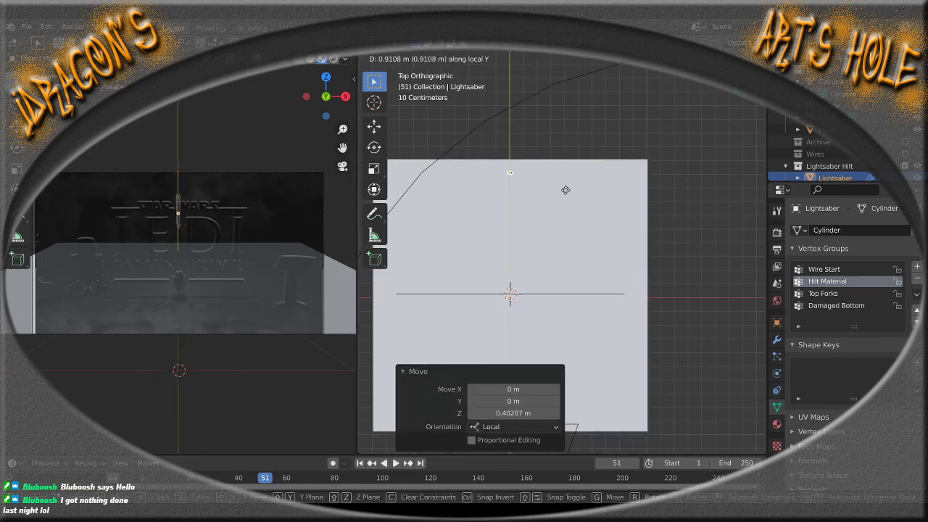
left_click(565, 187)
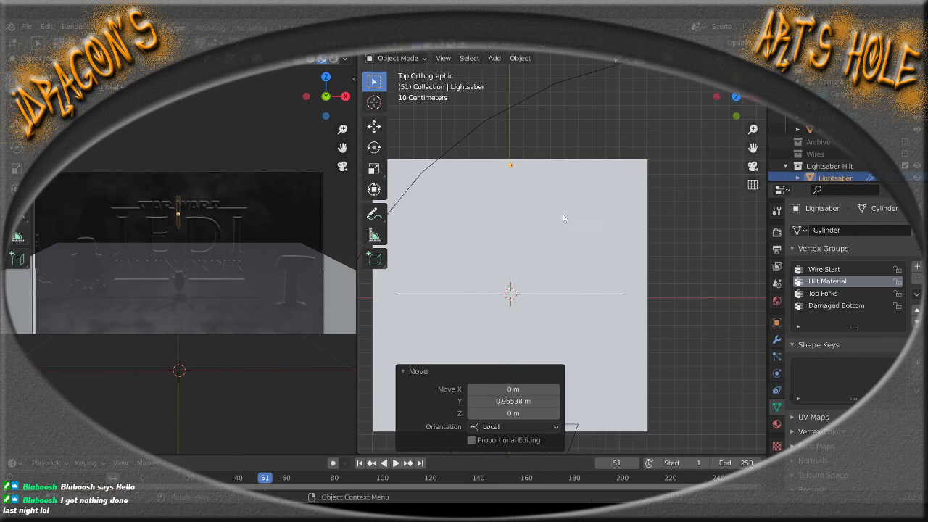
From the front view, shift the lightsaber about 0.073 m along its local X axis
middle_click_drag(563, 215, 509, 290)
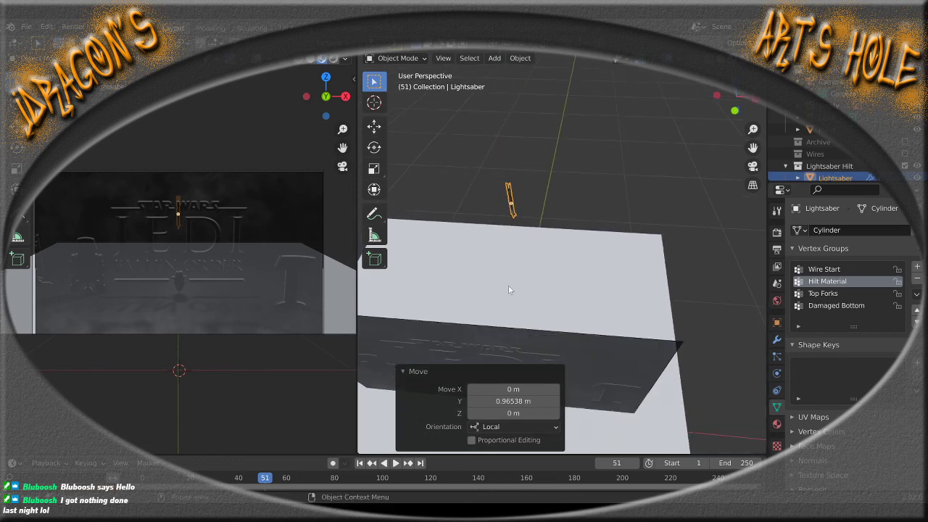
key("KP_1")
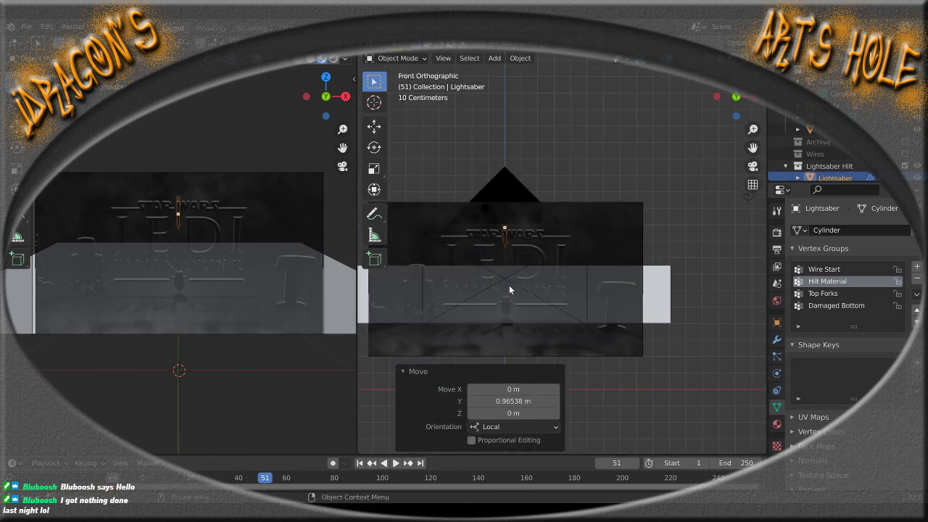
key("g")
key("x")
key("x")
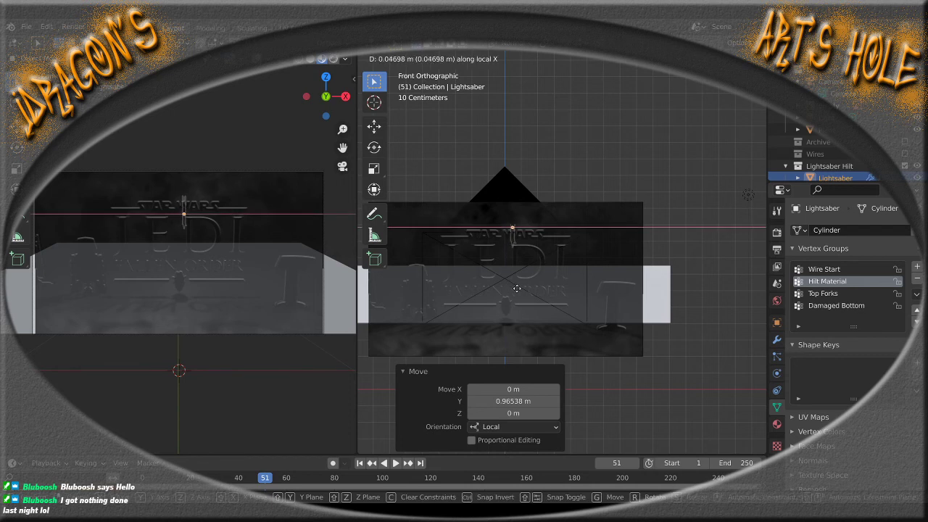
left_click(521, 291)
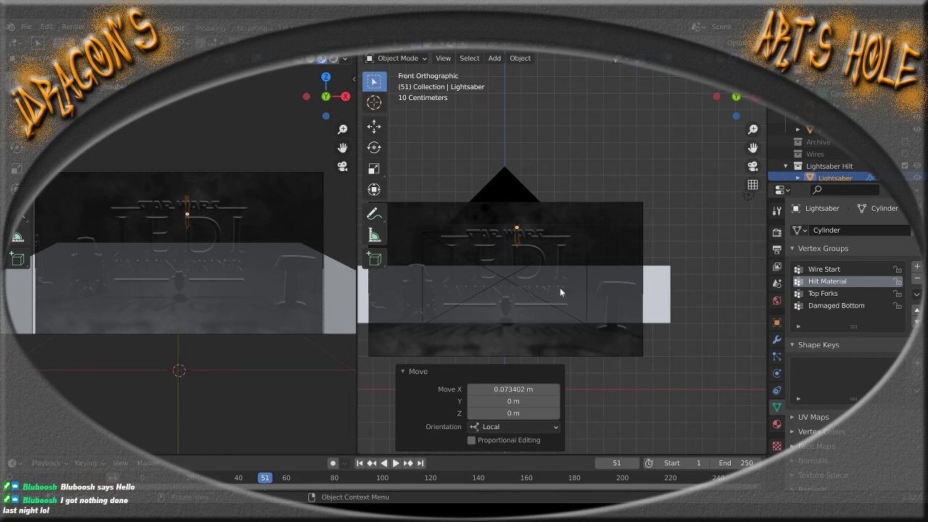
Rotate the lightsaber 90° about its local Y axis so it lies horizontally
key("r")
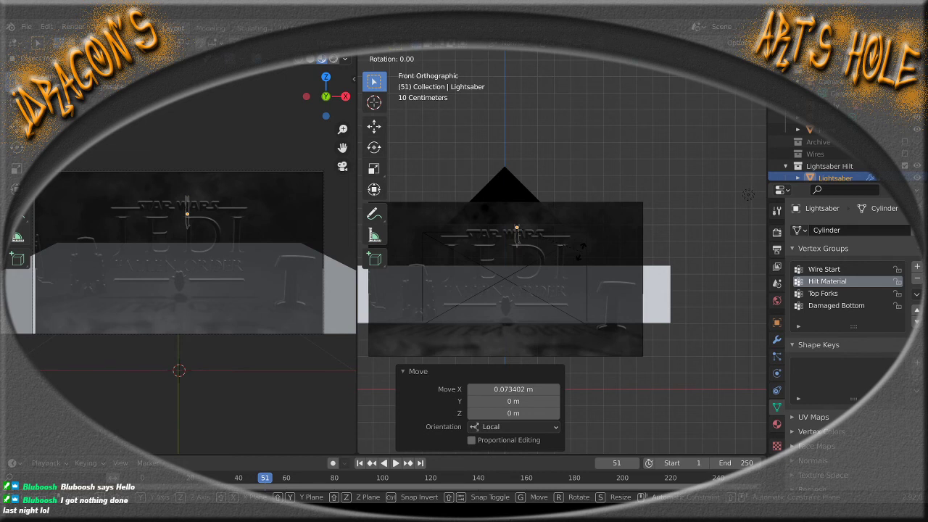
key("x")
type("y")
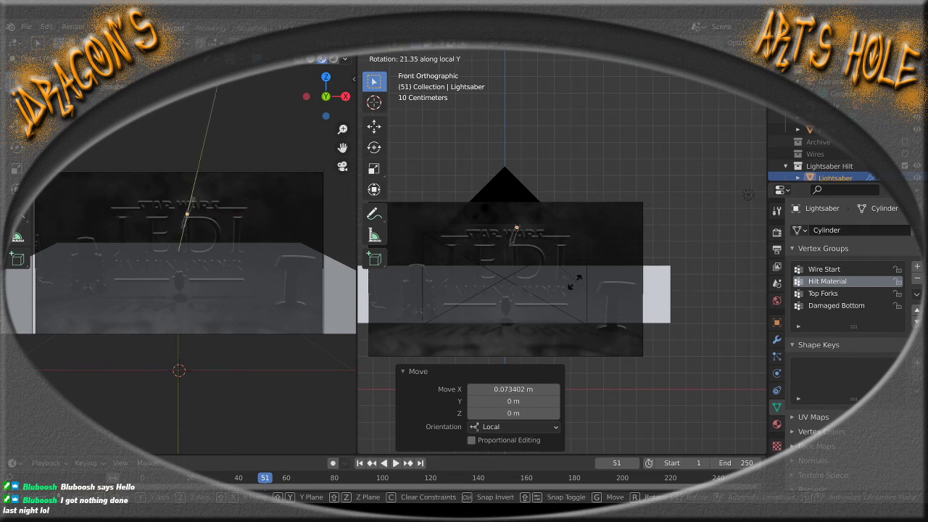
type("90")
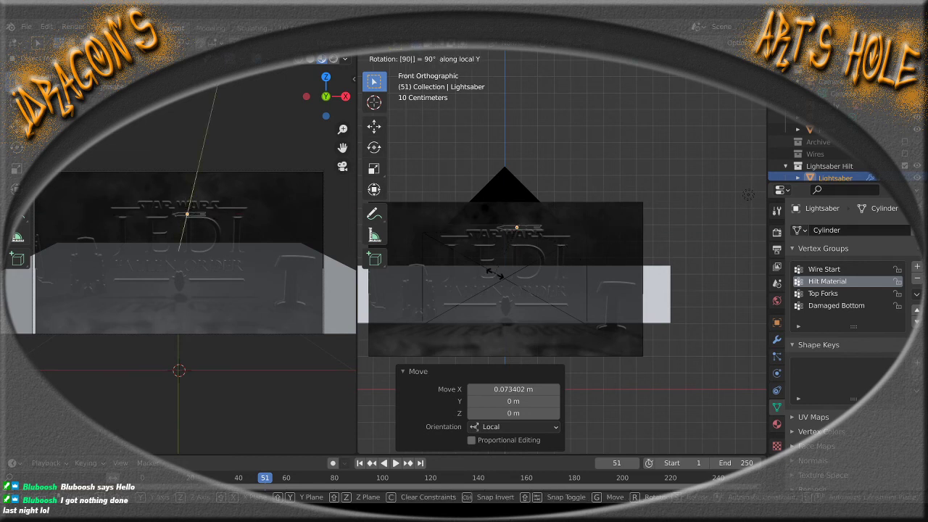
key("Return")
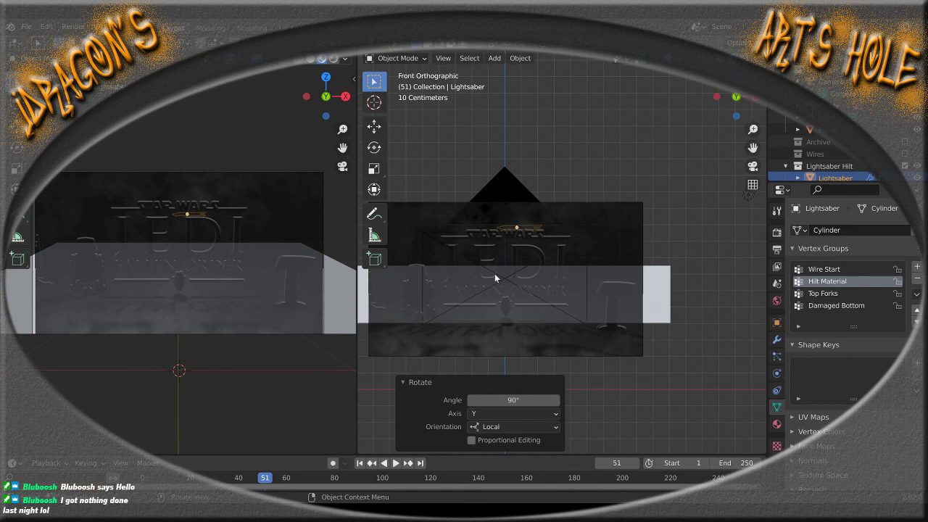
key("r")
key("z")
key("z")
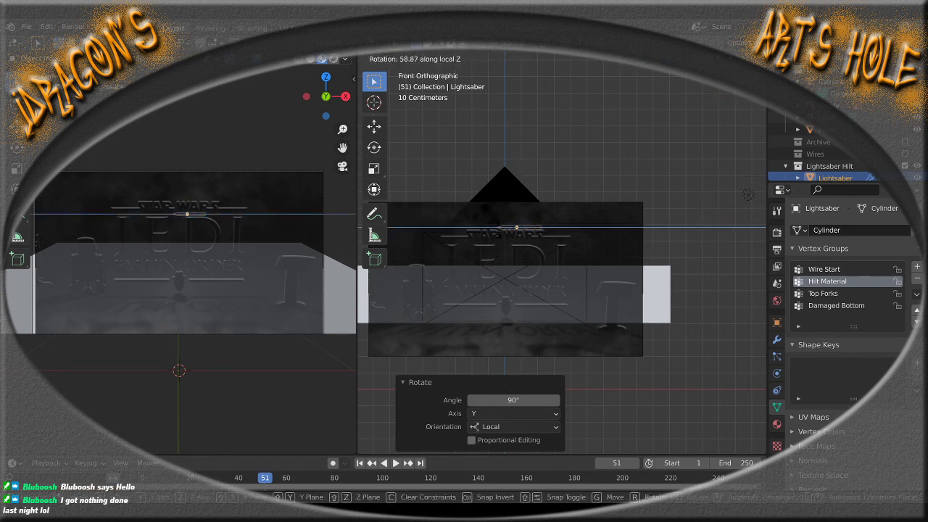
key("Escape")
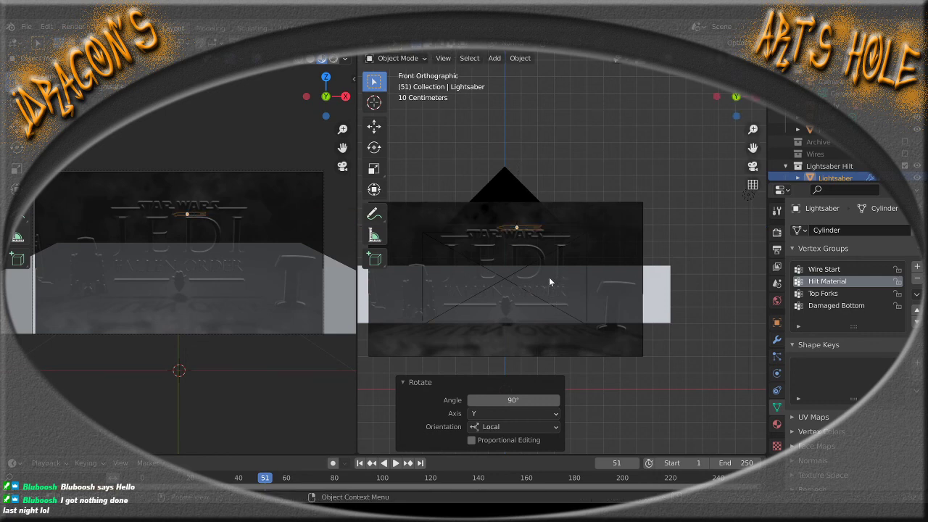
Select the ground plane and scale it uniformly by about 1.093
scroll(549, 279, "up", 3)
scroll(542, 280, "down", 4)
middle_click_drag(546, 283, 497, 271)
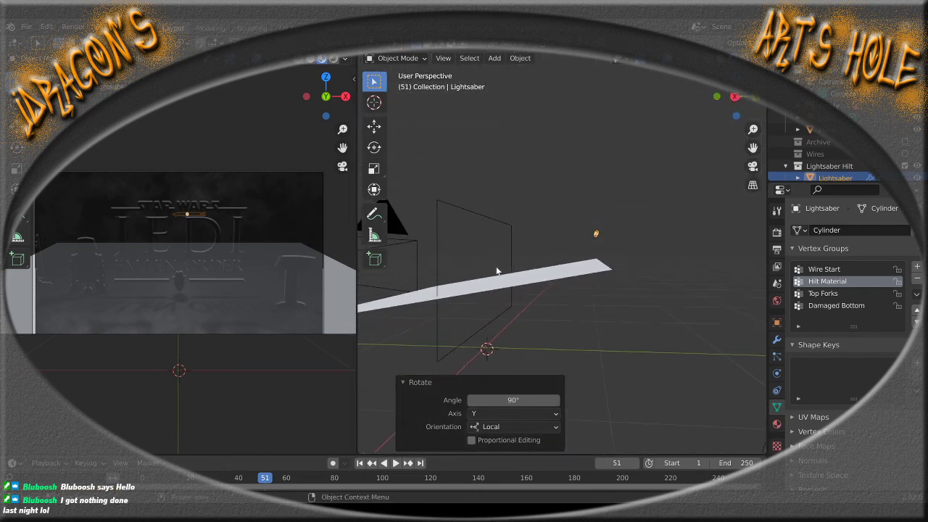
middle_click_drag(572, 333, 566, 324)
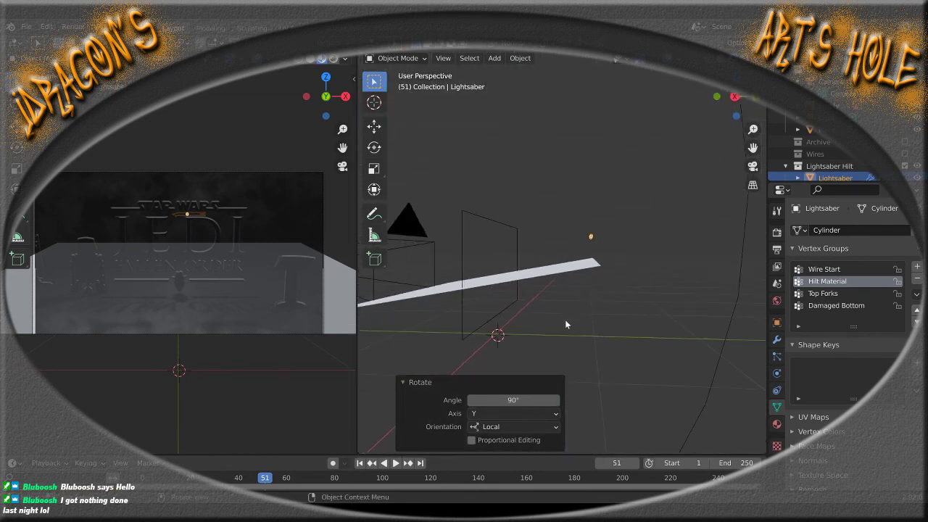
left_click(551, 273)
middle_click_drag(550, 273, 620, 339)
key("s")
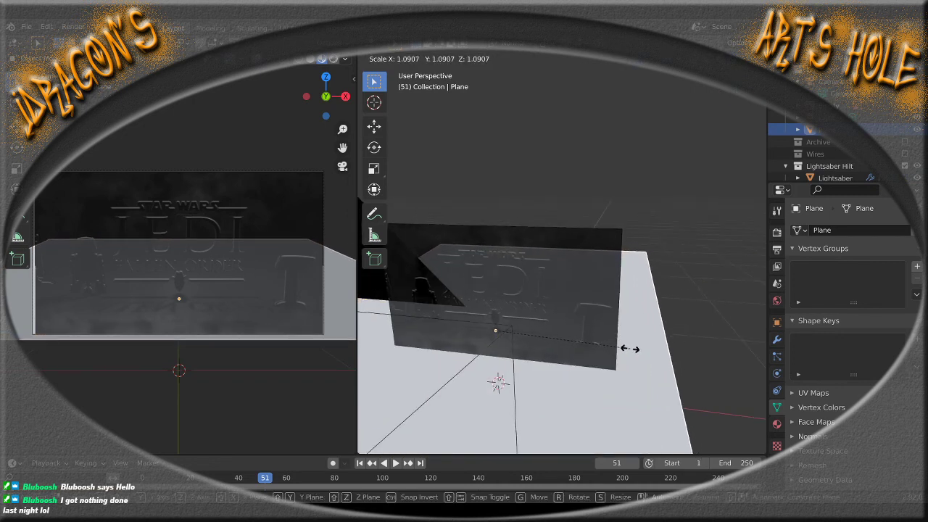
left_click(630, 348)
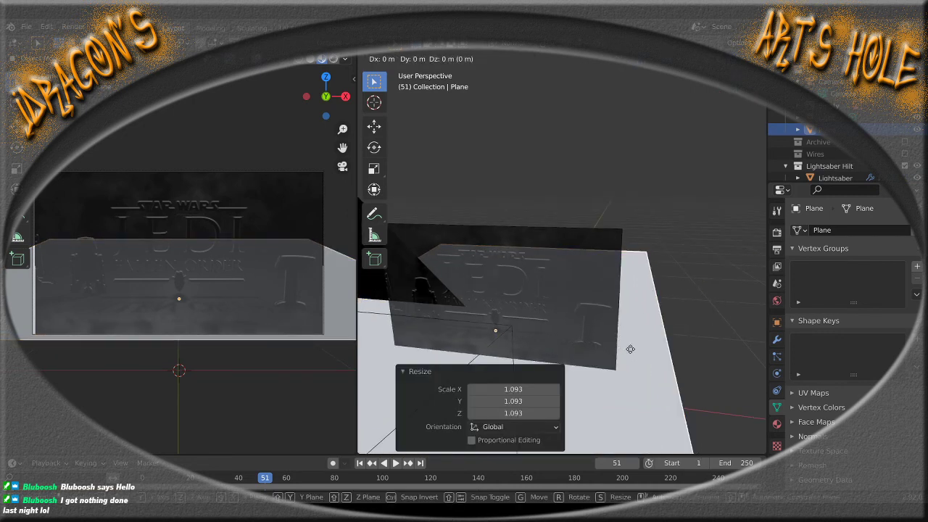
Lower the ground plane about 0.0175 m along its local Z axis
key("z")
key("z")
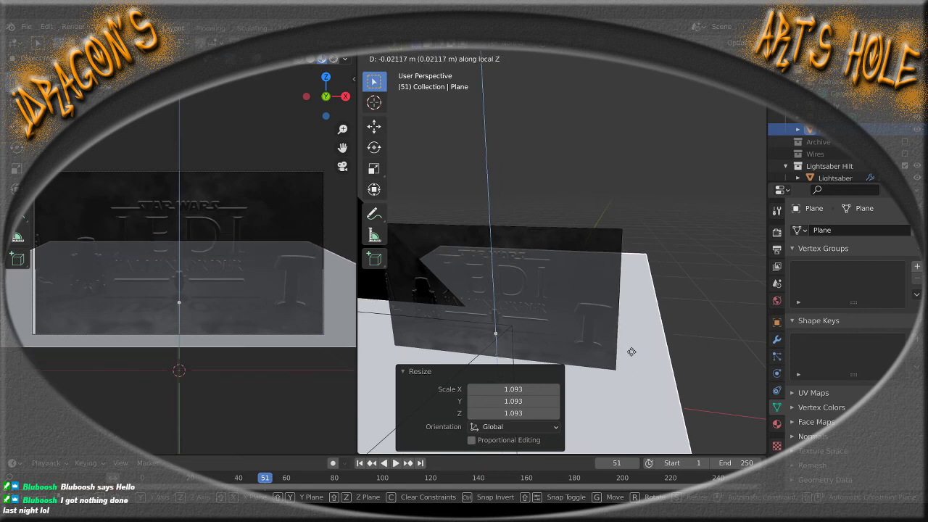
left_click(631, 351)
Select the lightsaber, add Rigid Body physics to it and check its collision shape options
middle_click_drag(717, 372, 614, 373)
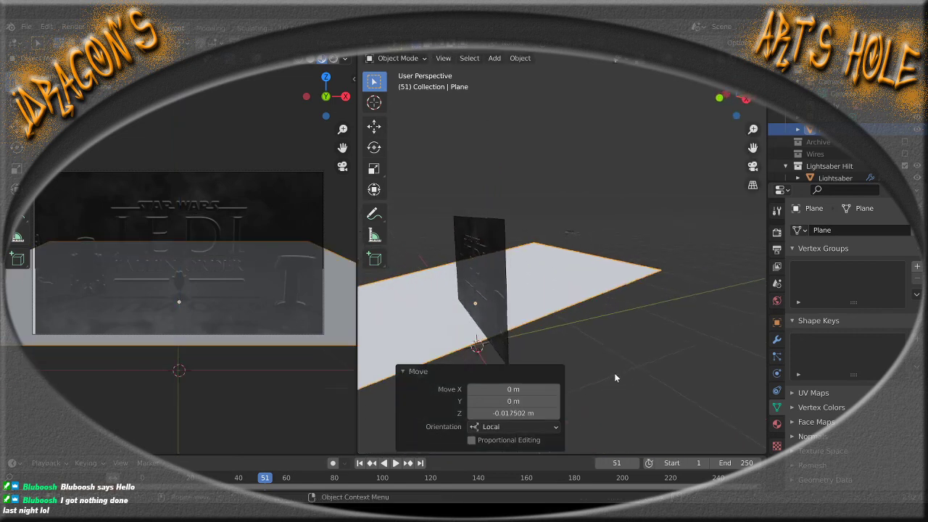
middle_click_drag(603, 330, 622, 317)
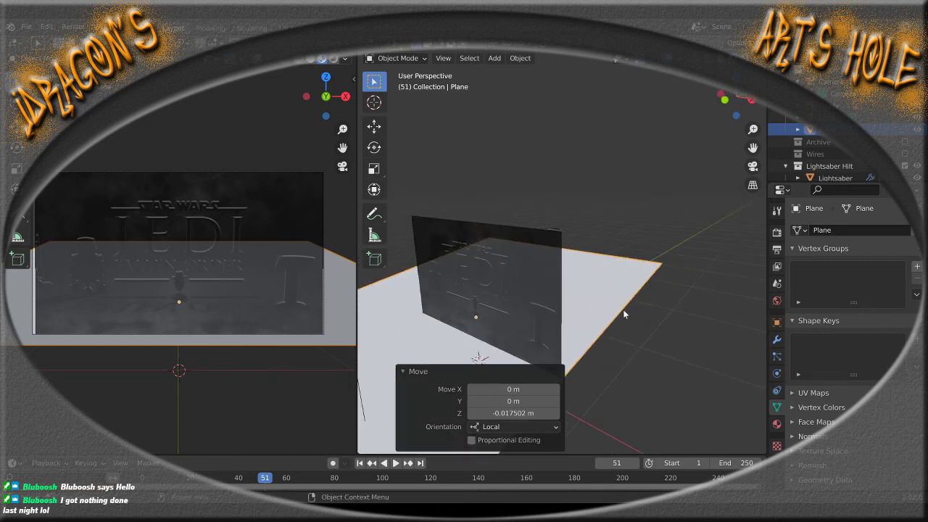
left_click(560, 230)
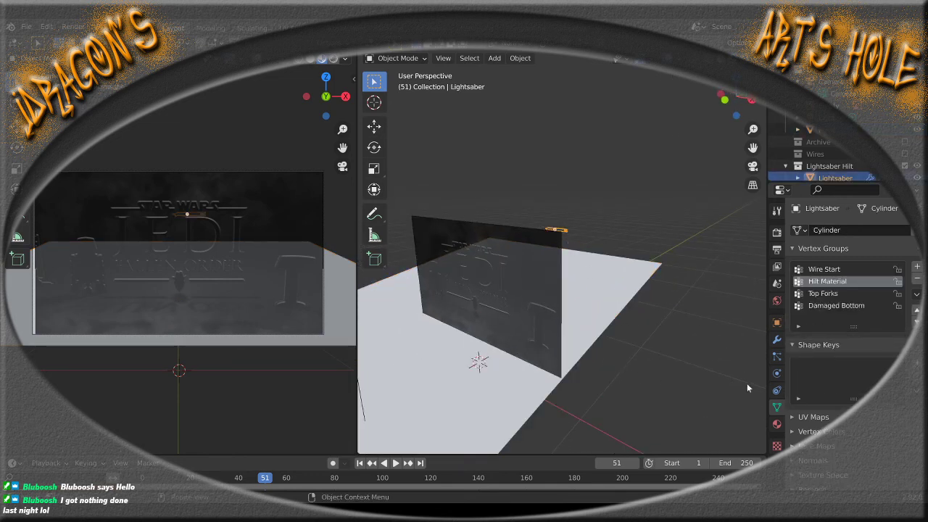
left_click(776, 374)
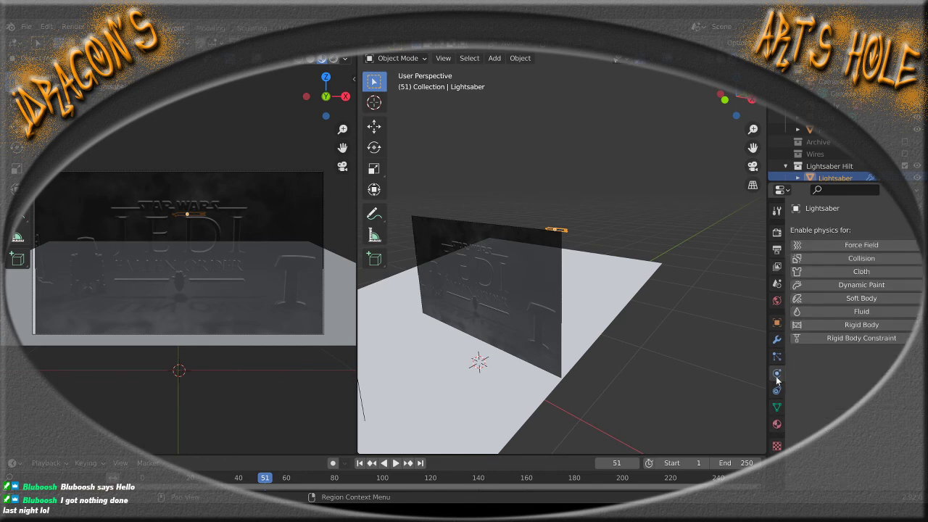
scroll(822, 173, "down", 1)
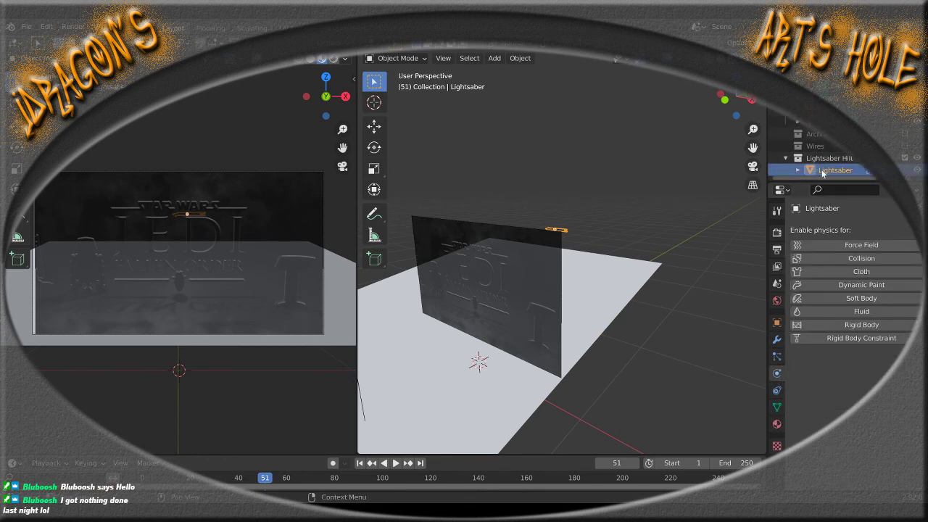
left_click(845, 325)
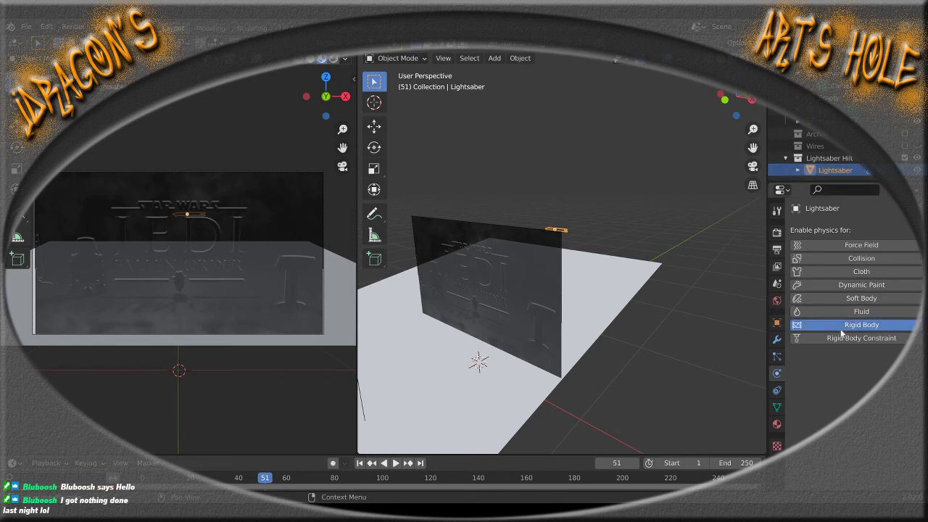
scroll(799, 392, "down", 3)
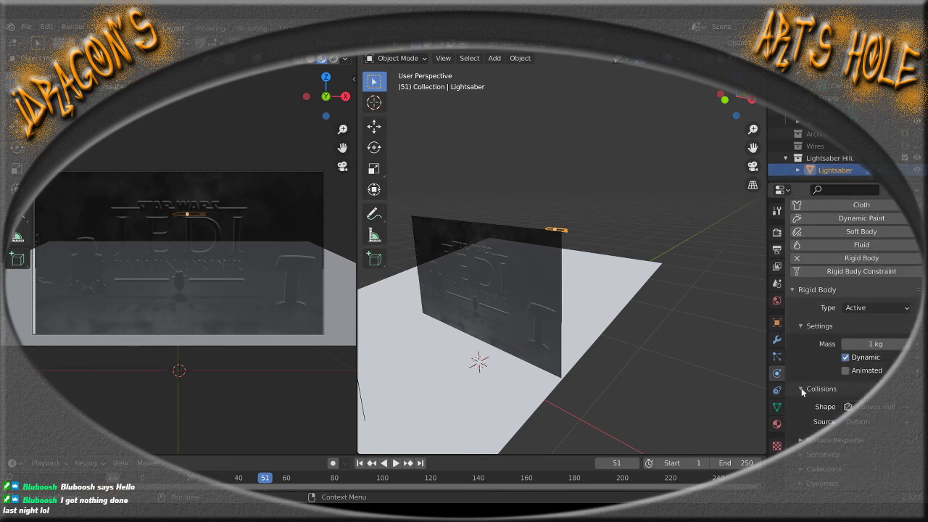
left_click(874, 408)
Select the ground plane, add Rigid Body physics to it and set its type to Passive
middle_click_drag(525, 335, 505, 363)
left_click(639, 347)
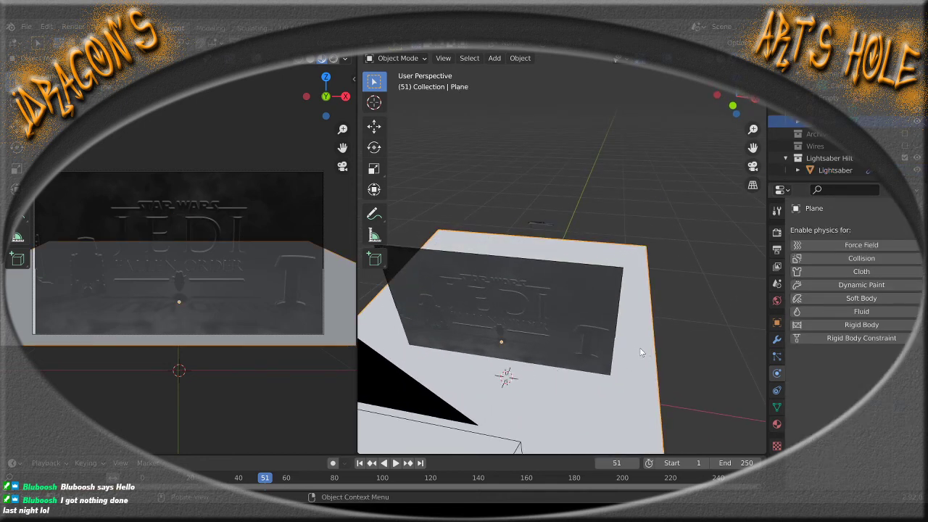
left_click(830, 327)
scroll(808, 404, "down", 2)
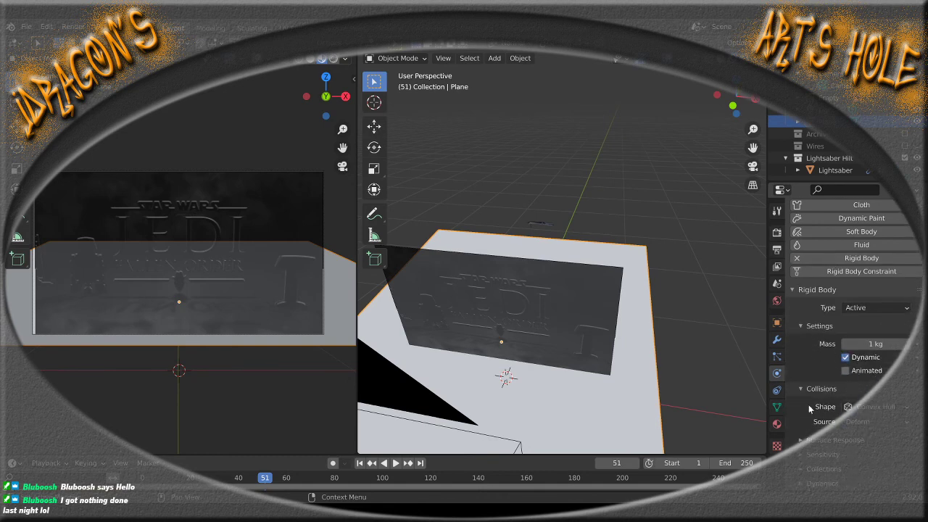
left_click(868, 311)
left_click(861, 337)
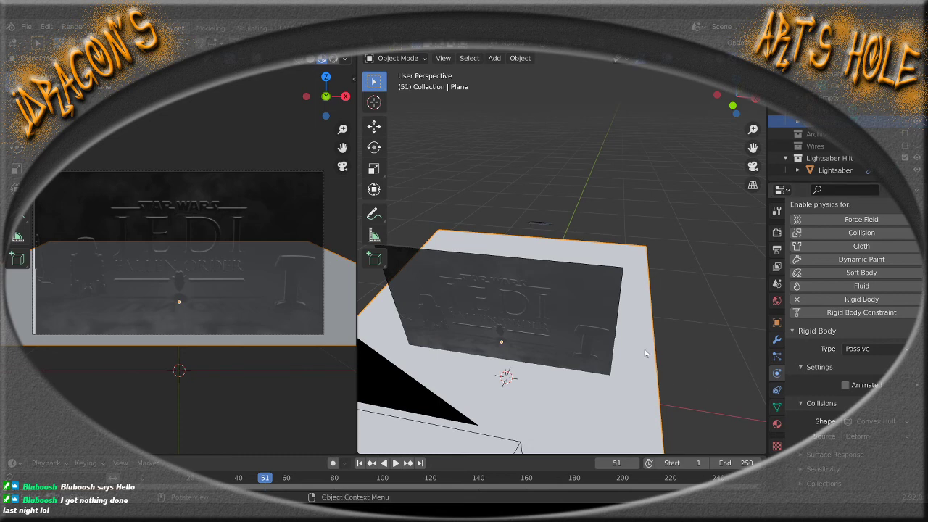
Play the rigid body simulation briefly from the current frame, stop it and return to frame 1
middle_click_drag(645, 353, 534, 329)
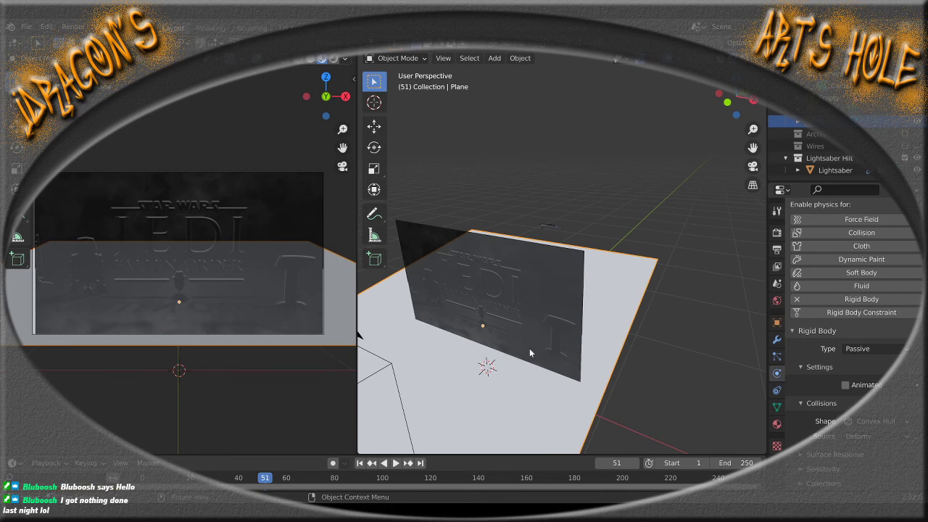
mouse_move(529, 348)
middle_mouse_down()
mouse_move(571, 340)
mouse_move(530, 358)
middle_mouse_up()
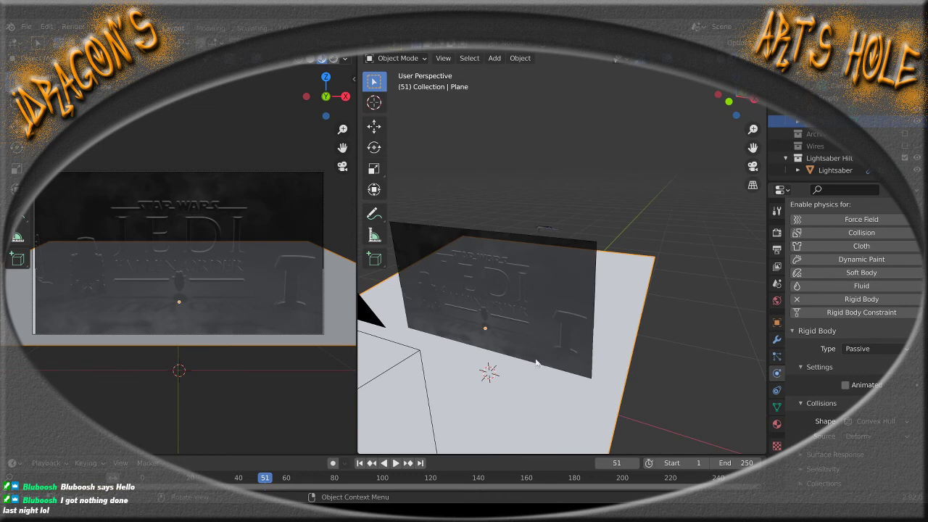
left_click(395, 464)
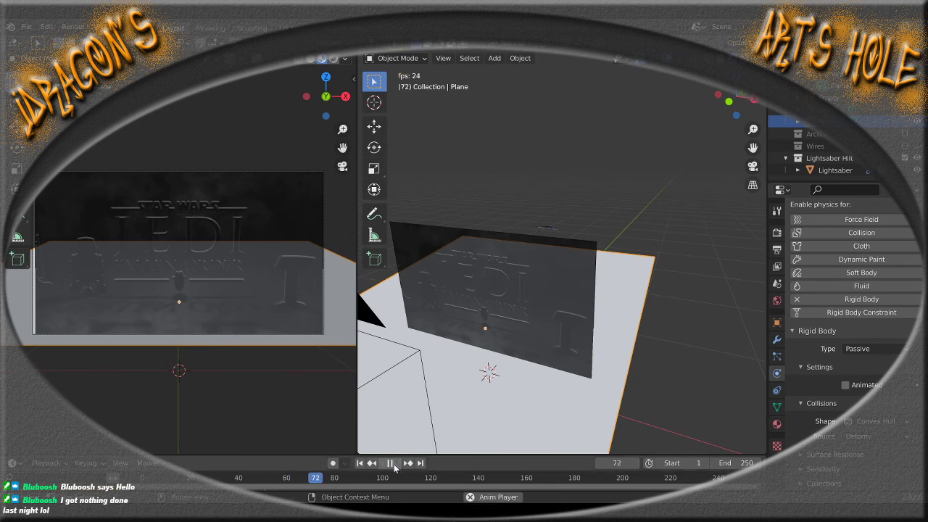
left_click(390, 463)
left_click(360, 463)
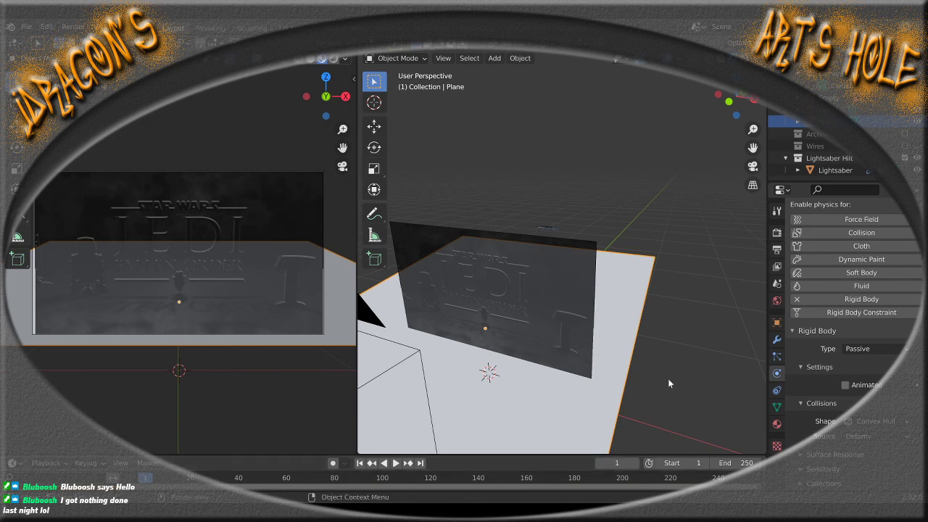
Select the lightsaber, view it from behind the reference image and examine the render properties' Bake settings
left_click(550, 232)
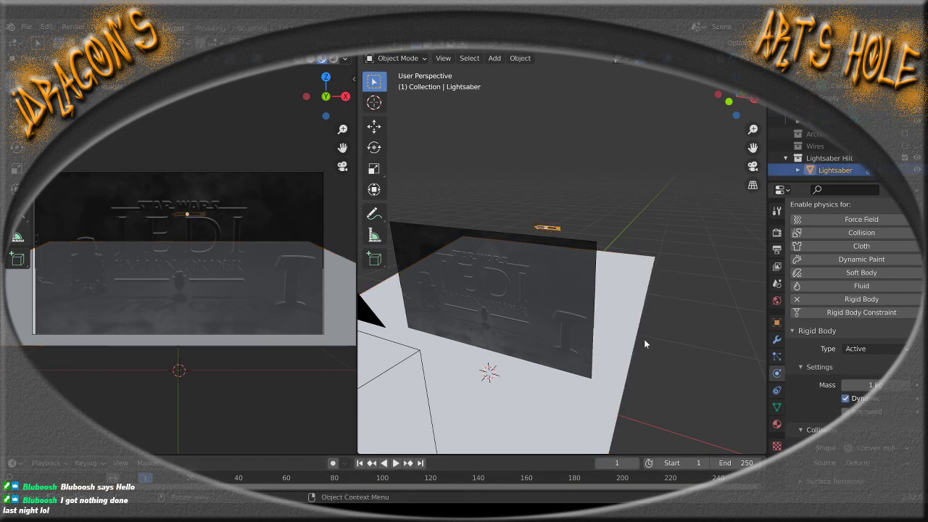
middle_click_drag(666, 343, 558, 316)
scroll(580, 322, "up", 3)
scroll(515, 317, "down", 4)
scroll(540, 321, "up", 1)
scroll(544, 319, "up", 2)
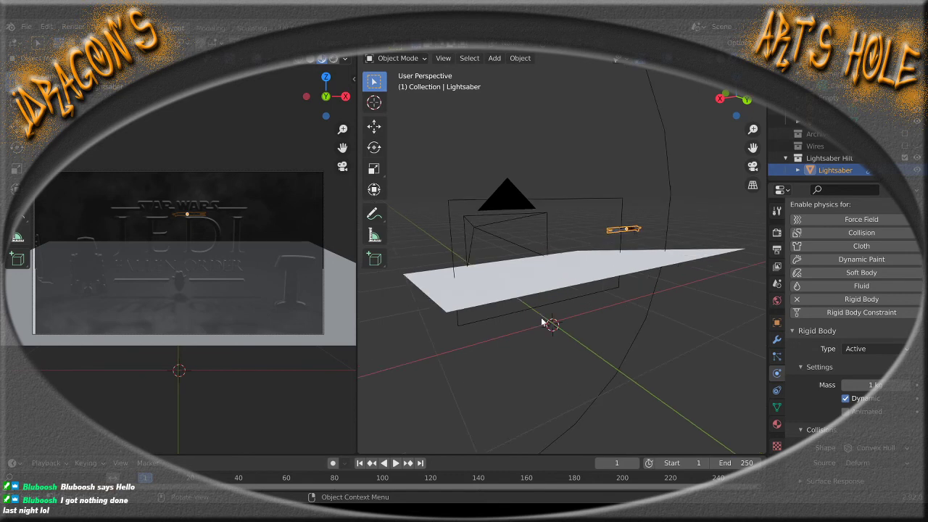
left_click(777, 232)
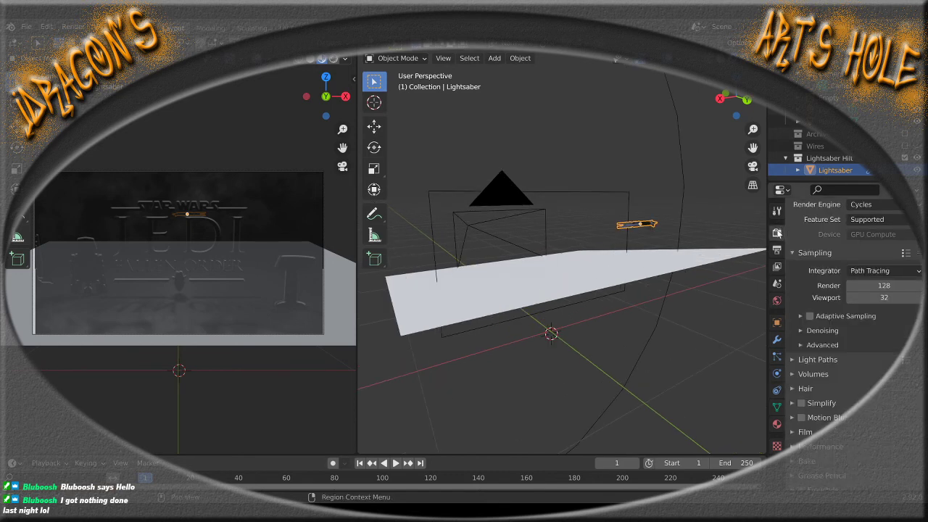
scroll(856, 430, "down", 1)
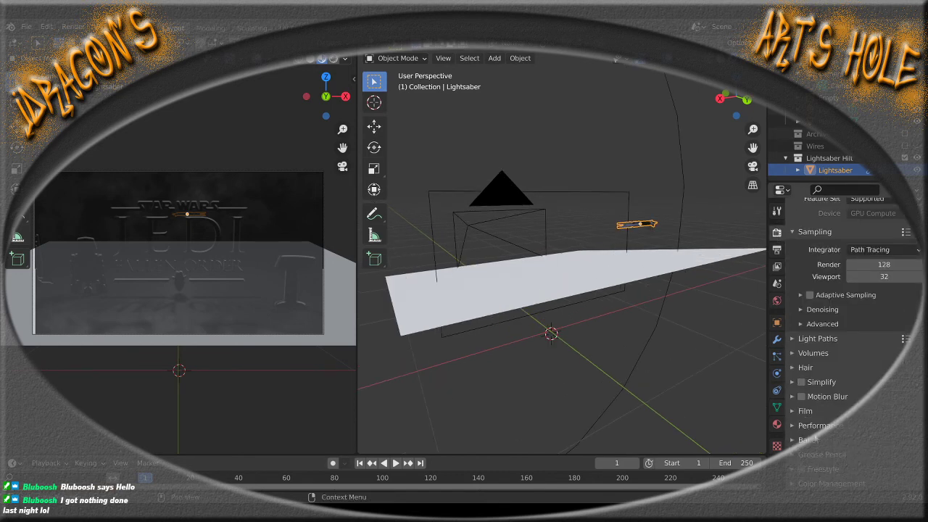
left_click(791, 441)
scroll(807, 415, "down", 8)
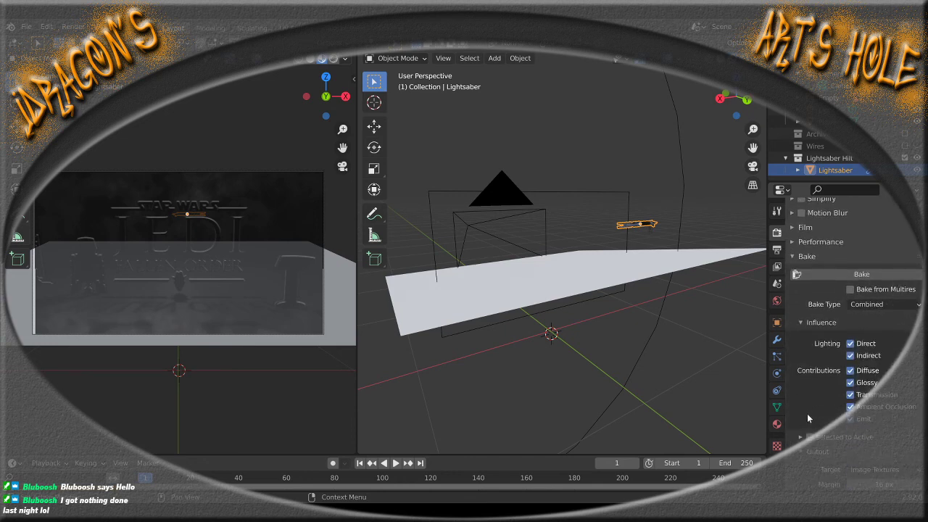
Look through the scene properties for the settings that control the physics simulation
left_click(777, 287)
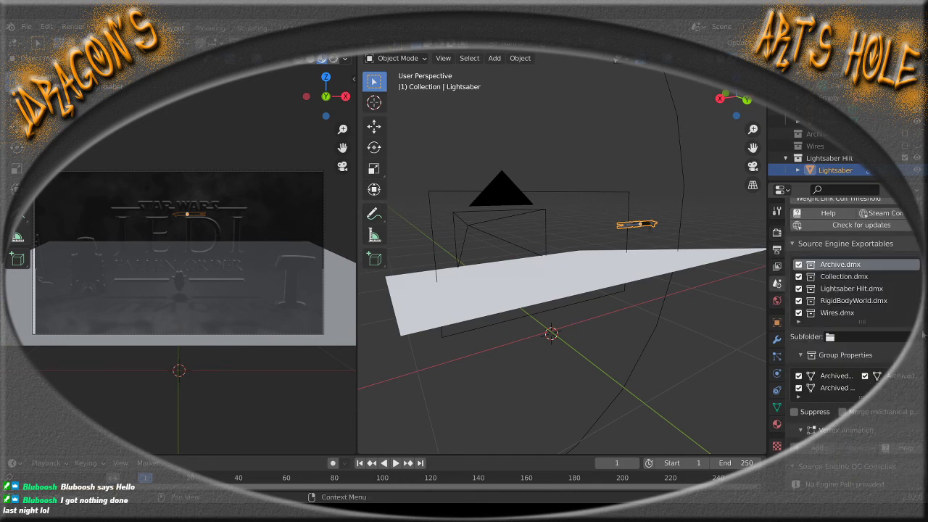
scroll(848, 341, "up", 8)
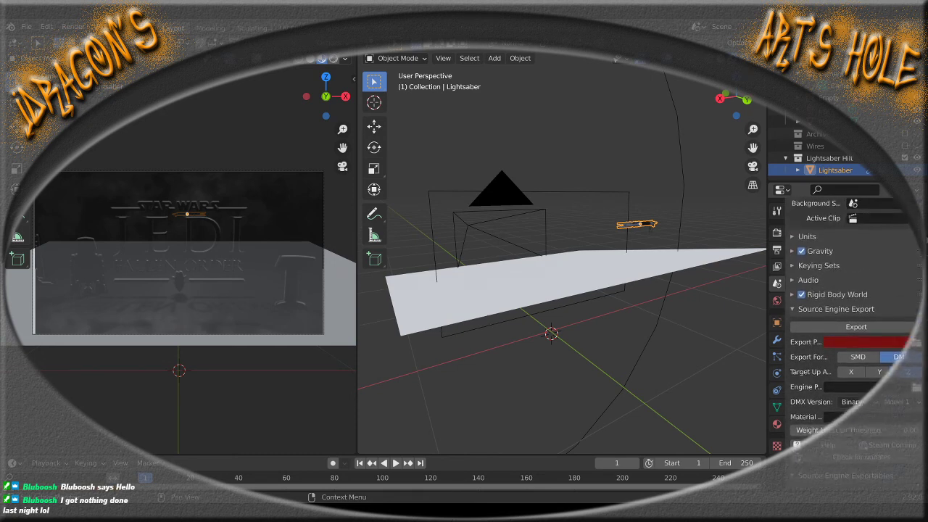
scroll(848, 341, "down", 5)
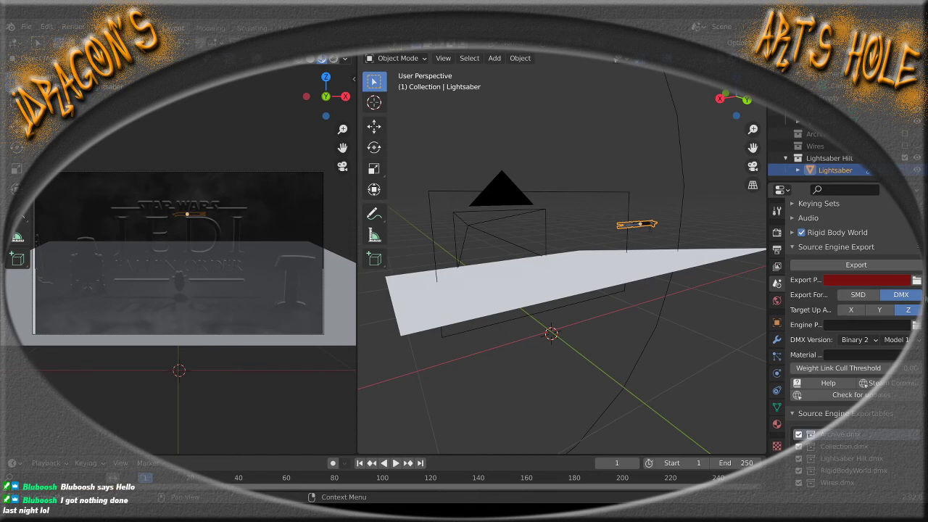
scroll(920, 401, "down", 6)
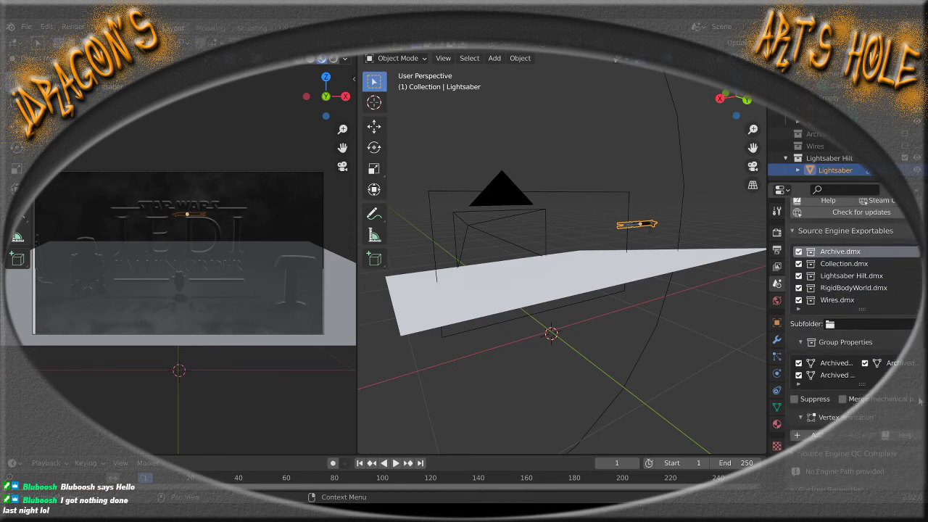
scroll(920, 391, "up", 4)
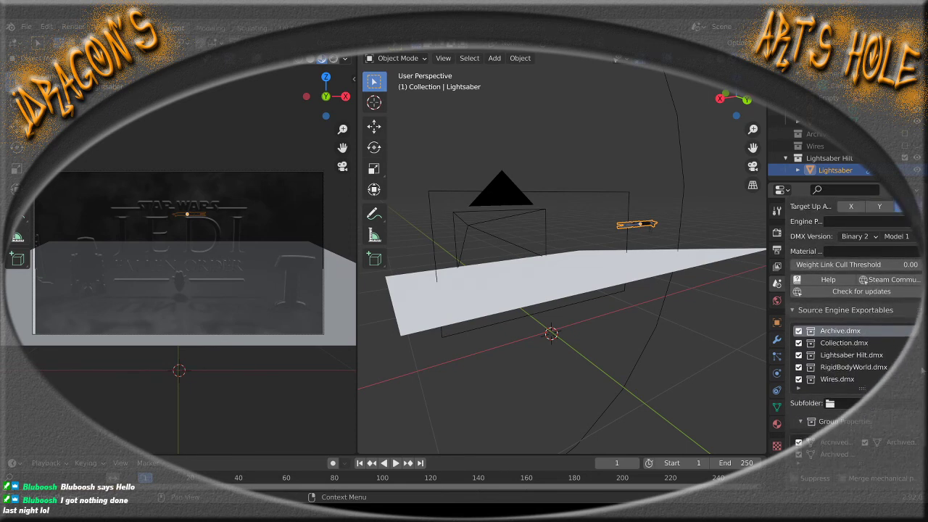
scroll(921, 370, "up", 10)
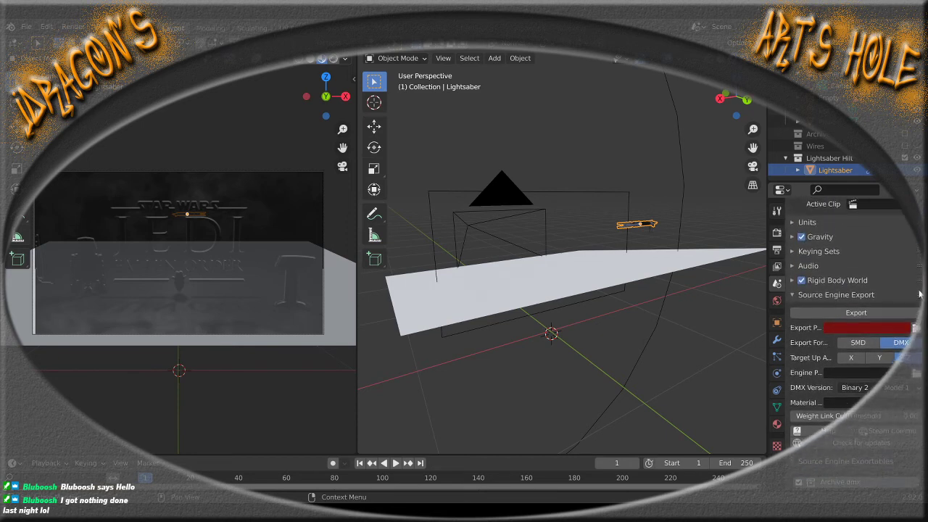
scroll(919, 293, "up", 1)
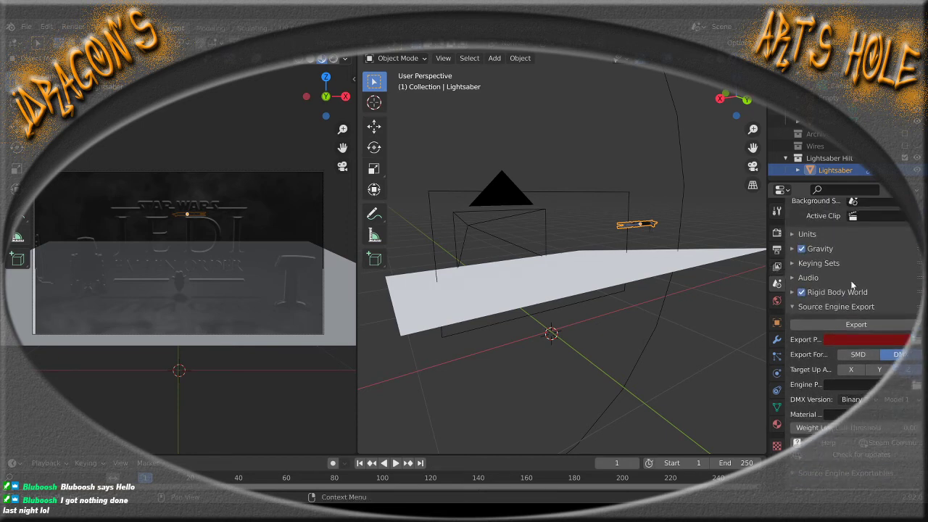
scroll(880, 291, "up", 4)
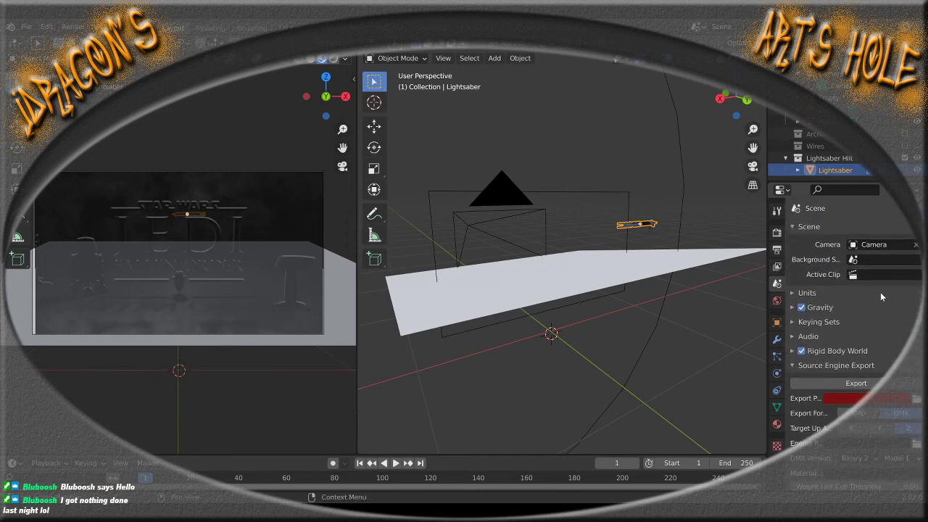
Search the scene properties for "cache", examine the Rigid Body World cache settings and clear the search
left_click(849, 190)
type("cache")
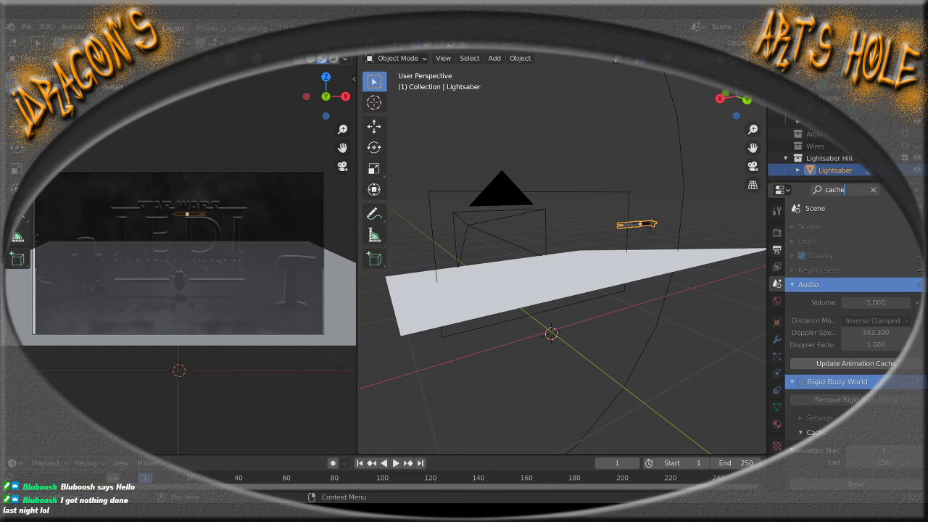
key("Return")
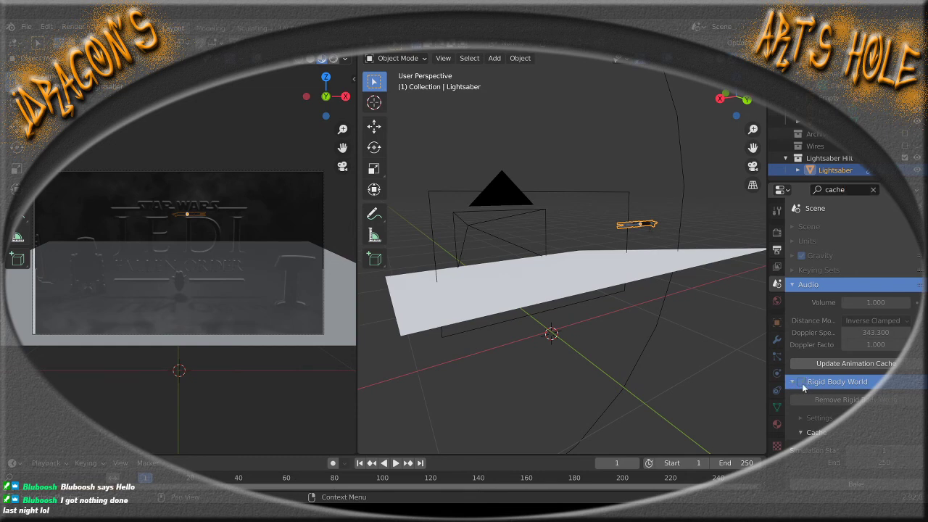
left_click(800, 434)
scroll(827, 326, "down", 5)
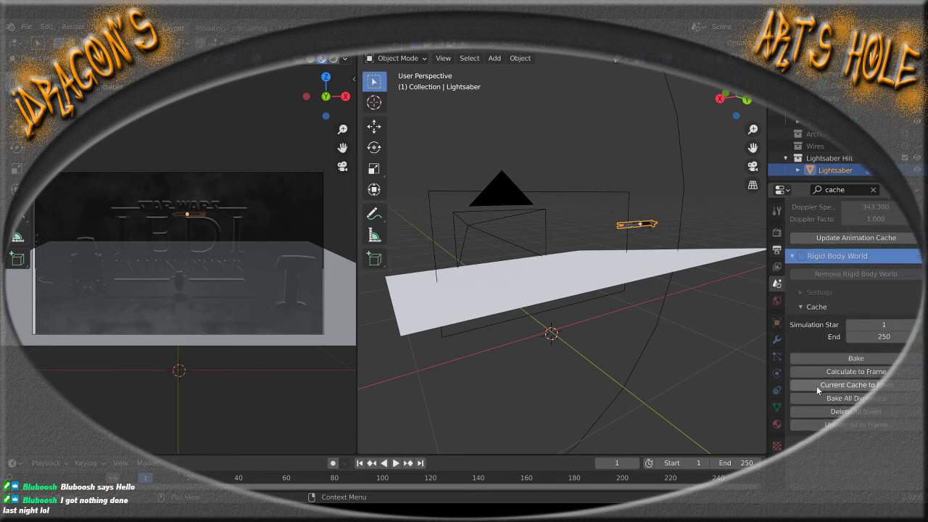
left_click(872, 189)
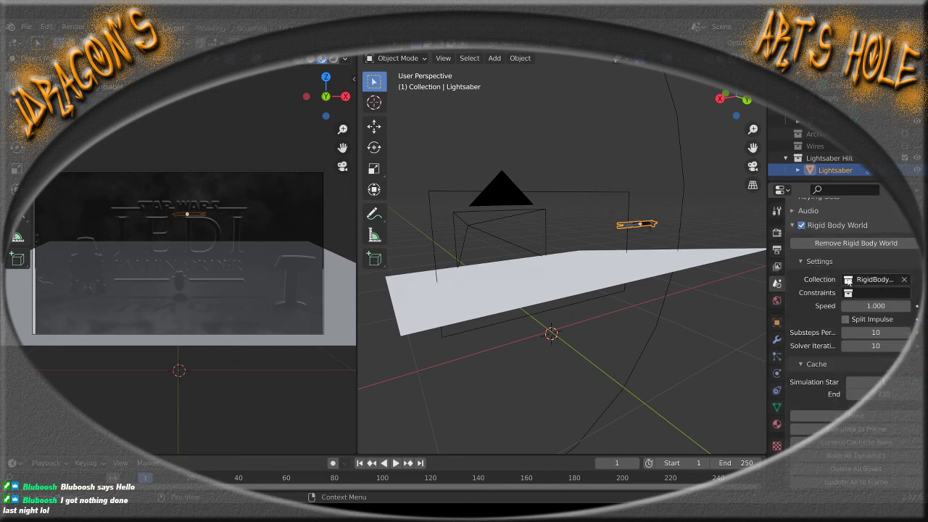
scroll(830, 285, "up", 3)
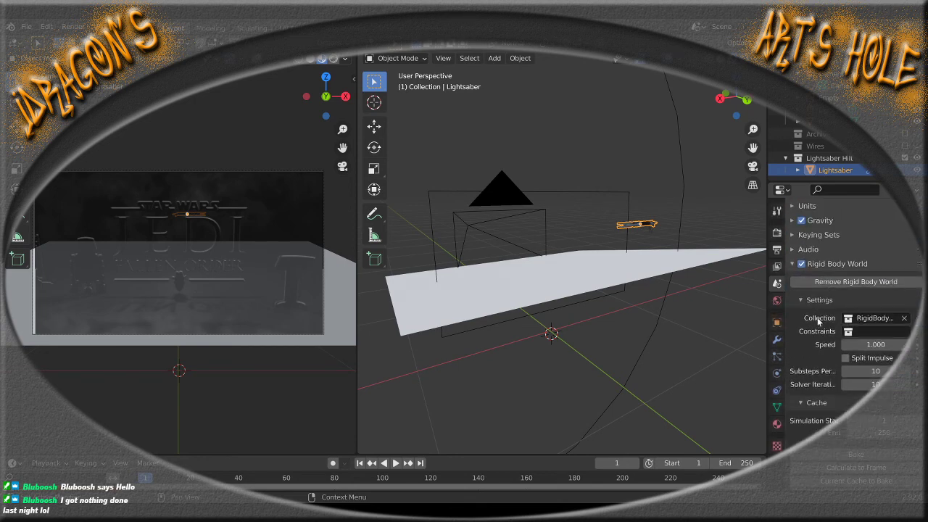
Play the rigid body simulation from frame 1, stop it at frame 170 and inspect the fallen lightsaber up close
left_click(395, 463)
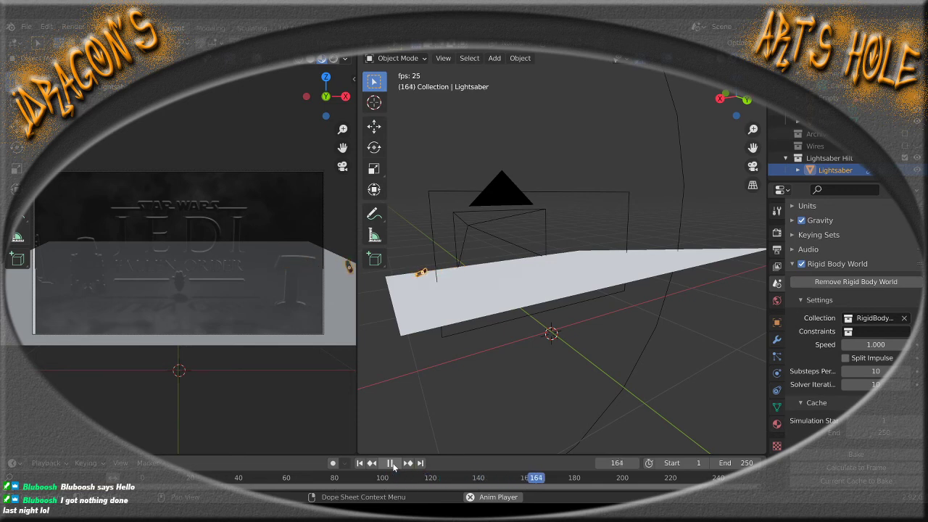
left_click(391, 463)
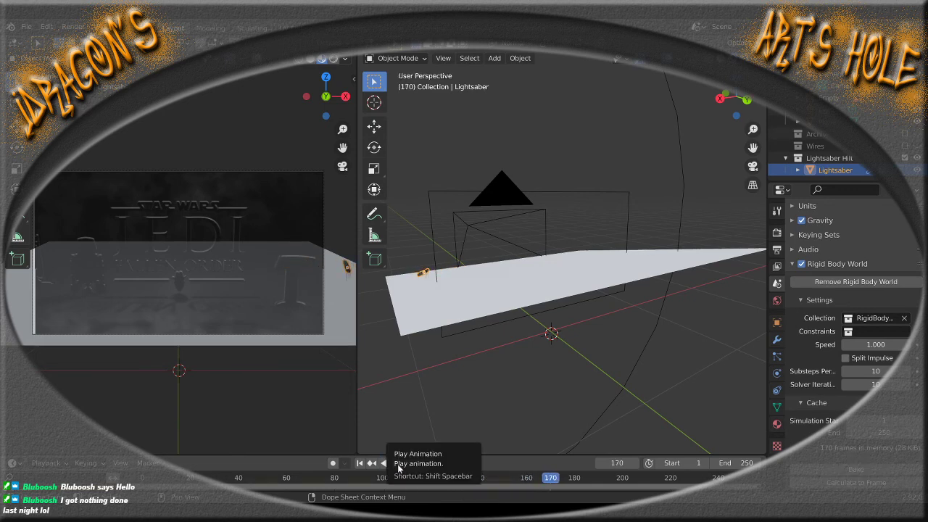
middle_click_drag(404, 343, 547, 334)
scroll(532, 341, "up", 1)
scroll(530, 354, "down", 1)
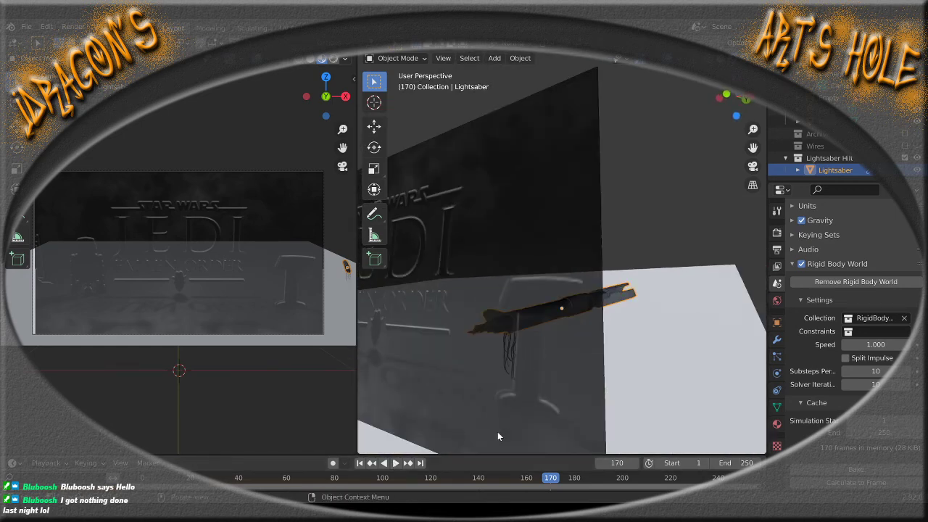
Replay the rigid body simulation from frame 1, cancel the playback and inspect the lightsaber and its hanging wires up close
left_click(360, 463)
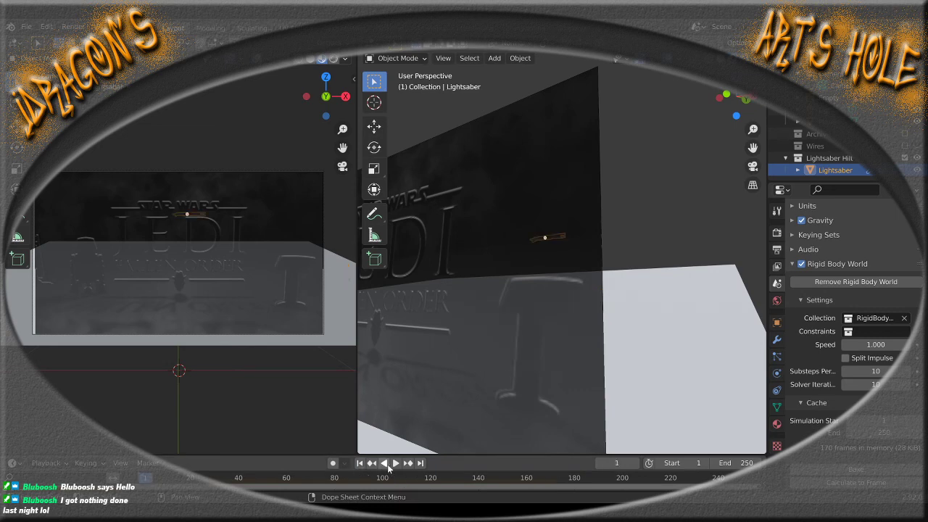
left_click(395, 464)
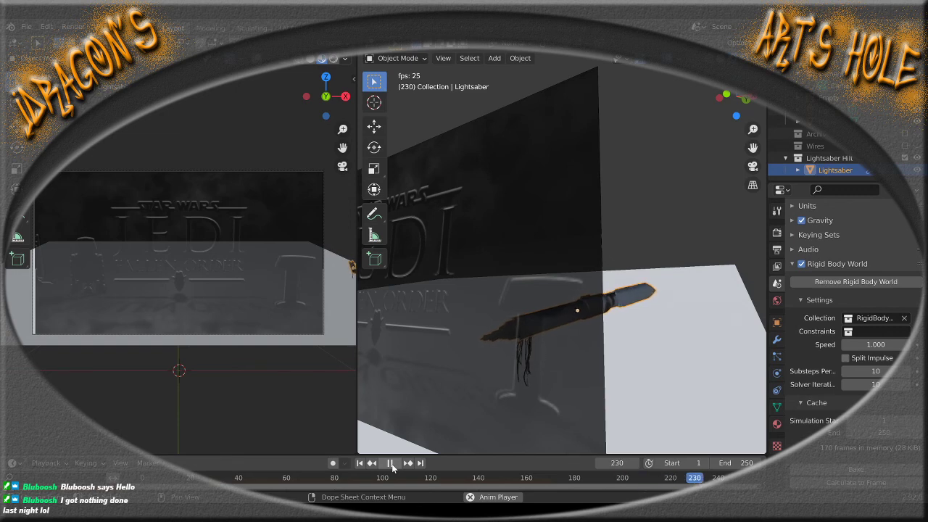
key("Escape")
middle_click_drag(594, 354, 673, 416)
middle_click_drag(530, 360, 436, 330)
scroll(637, 354, "up", 4)
scroll(633, 372, "up", 3)
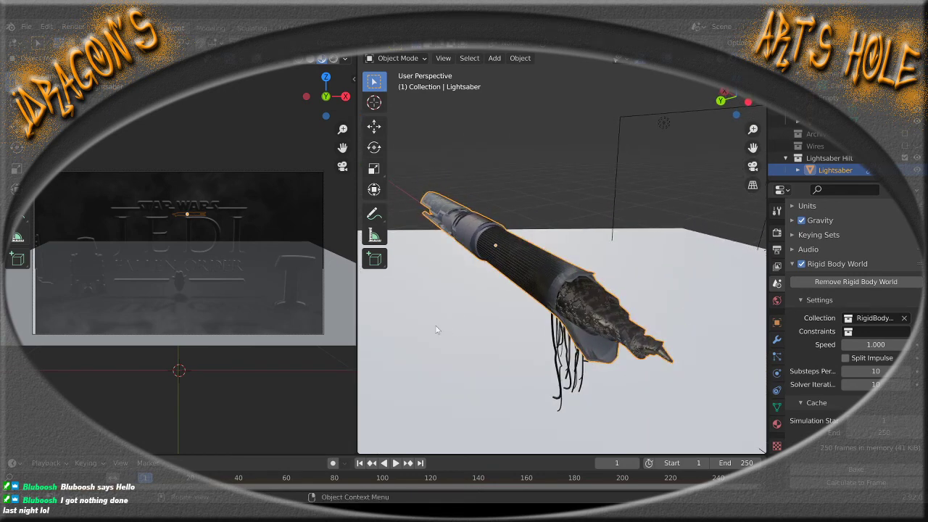
scroll(574, 312, "up", 5)
scroll(575, 314, "down", 5)
Select the Wire Emitter ring inside the lightsaber's broken end and open its particle settings
key("KP_3")
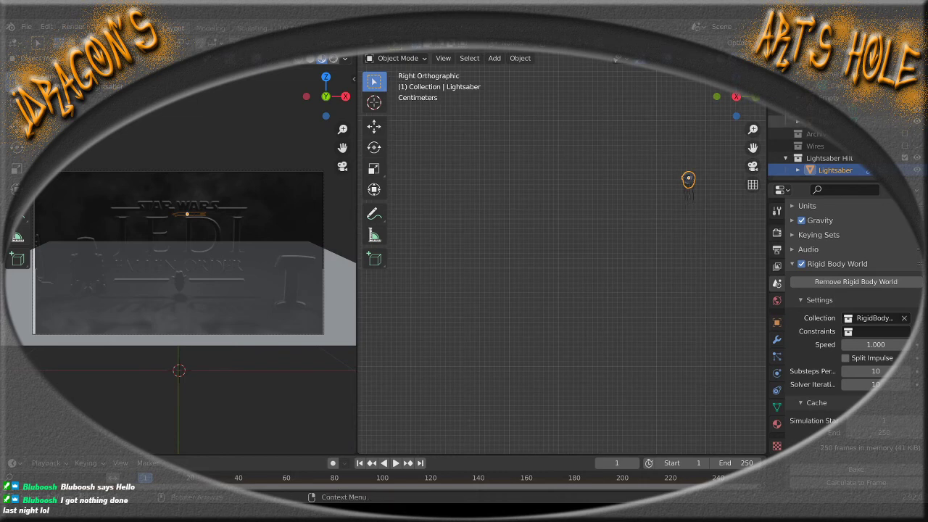
key("KP_Decimal")
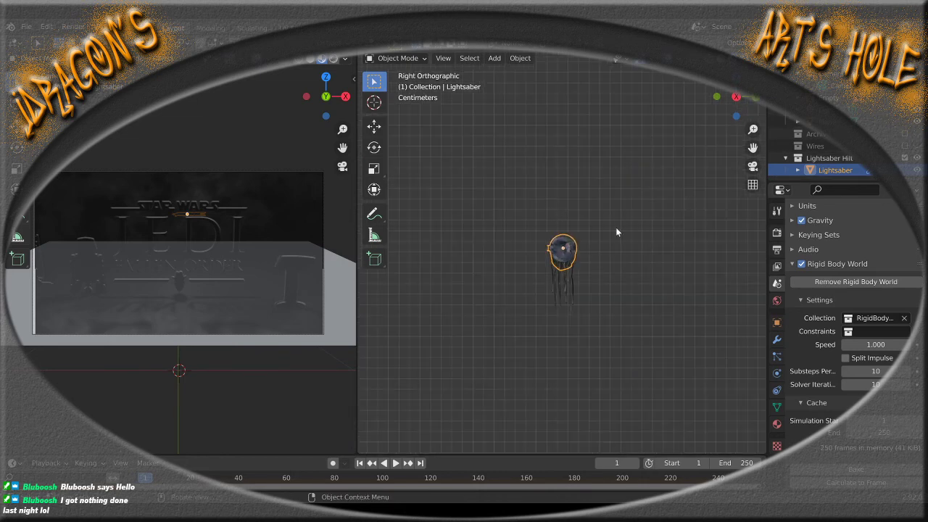
middle_click_drag(616, 228, 616, 290)
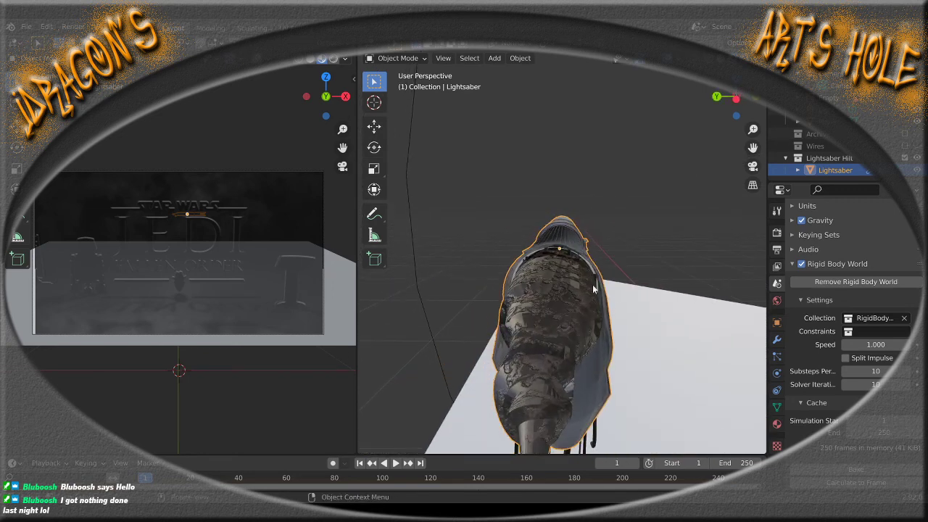
left_click(531, 257)
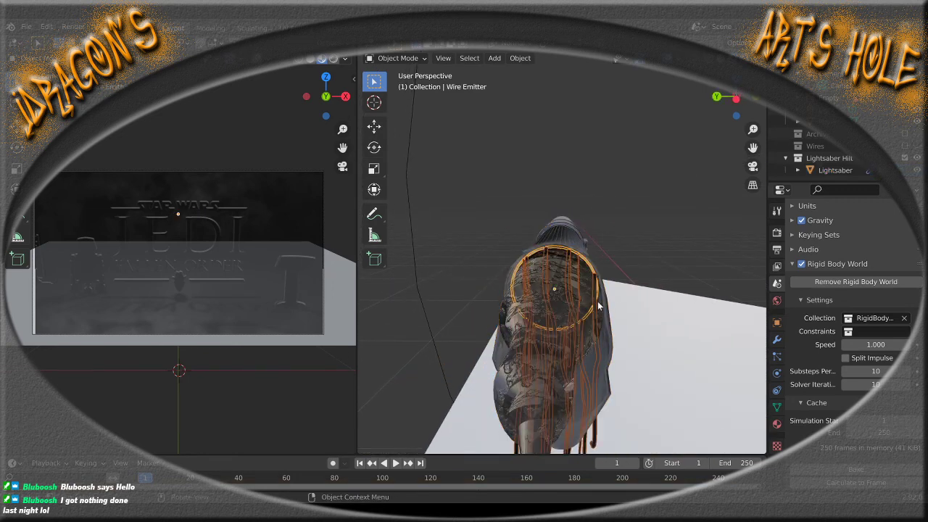
middle_click_drag(570, 310, 596, 313)
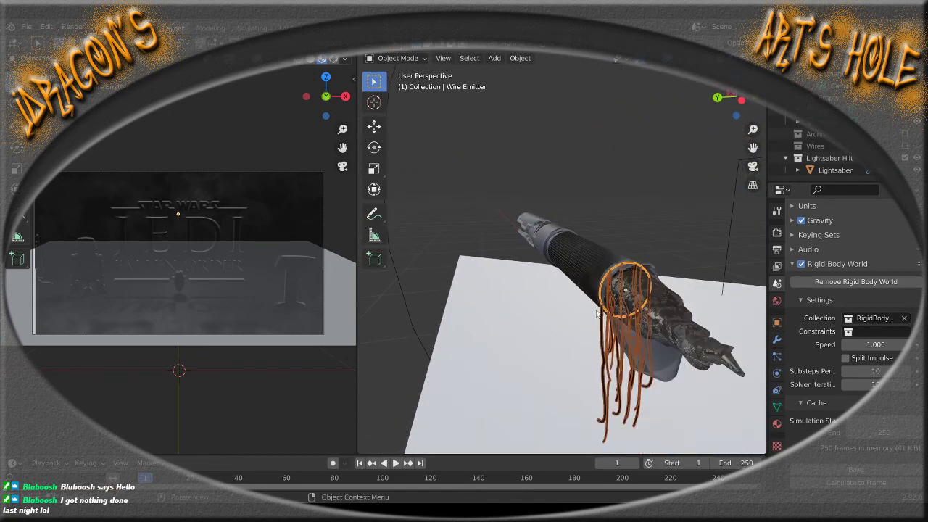
left_click(776, 339)
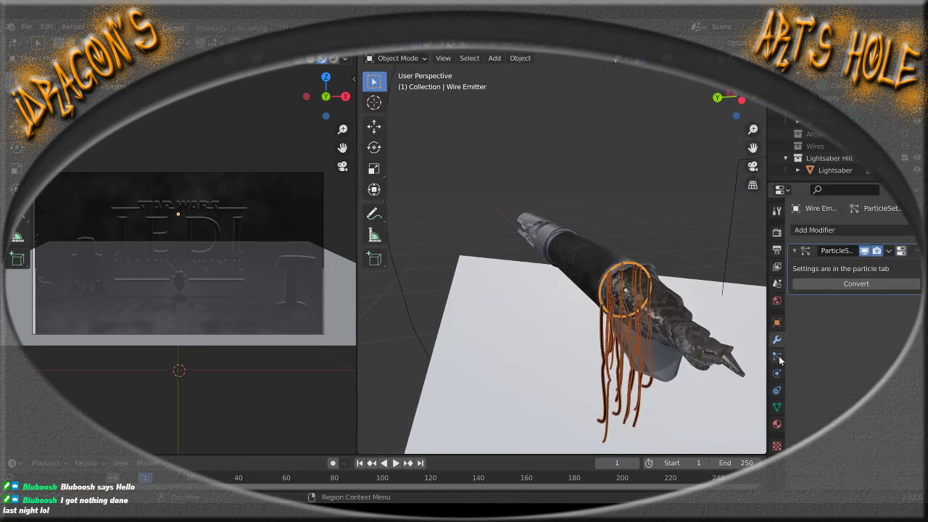
left_click(777, 356)
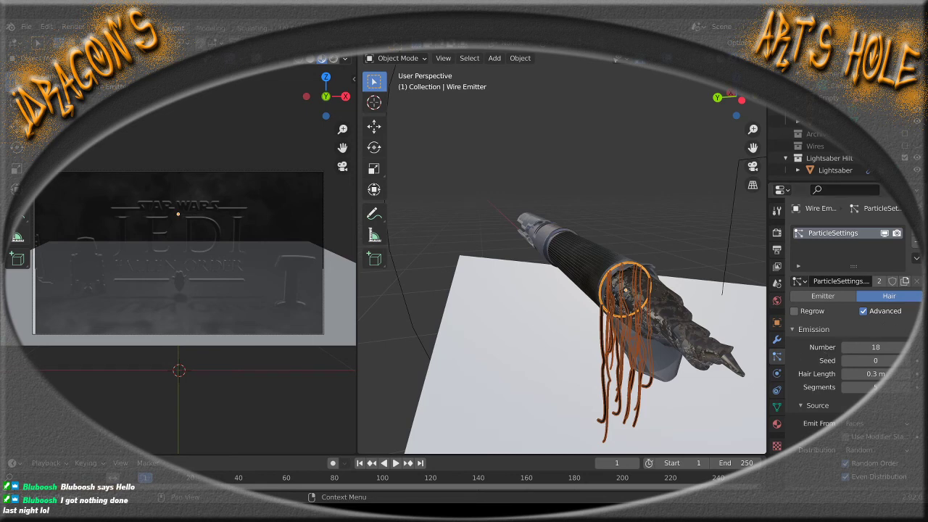
Try the wire particles with Object Rotation off and Global Coordinates on, then restore both options for the Wires instance collection
scroll(848, 341, "down", 15)
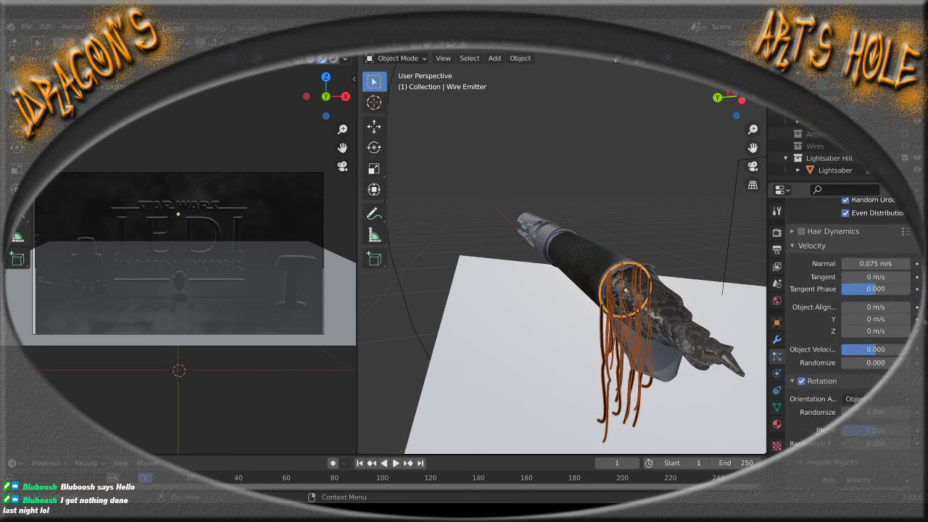
scroll(848, 340, "down", 5)
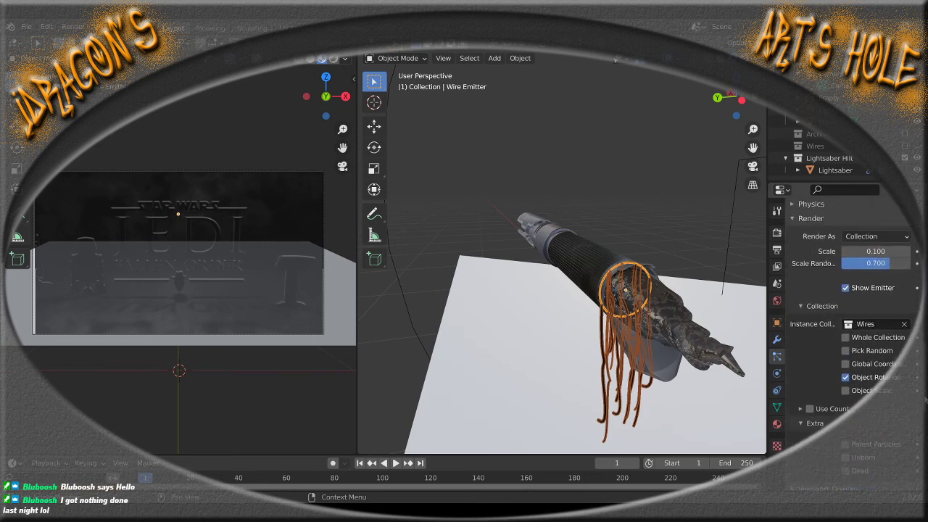
scroll(848, 340, "up", 5)
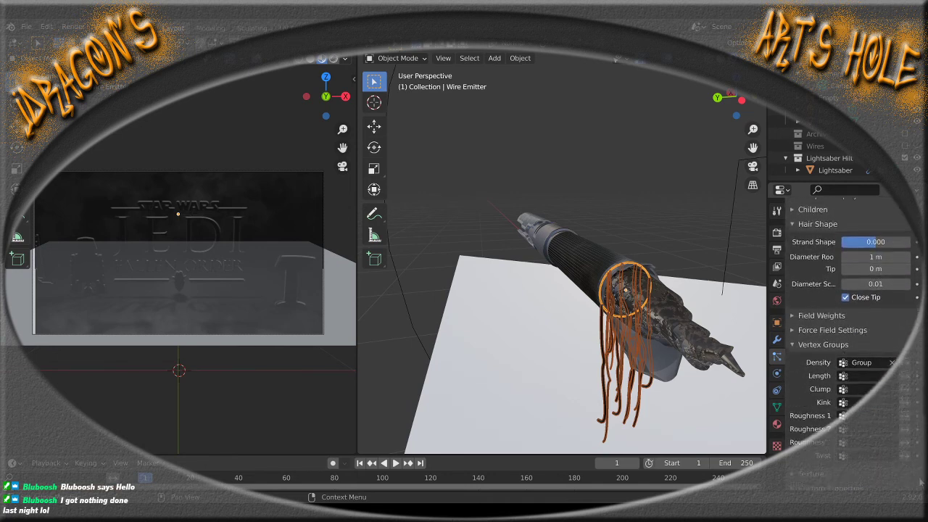
scroll(848, 341, "down", 3)
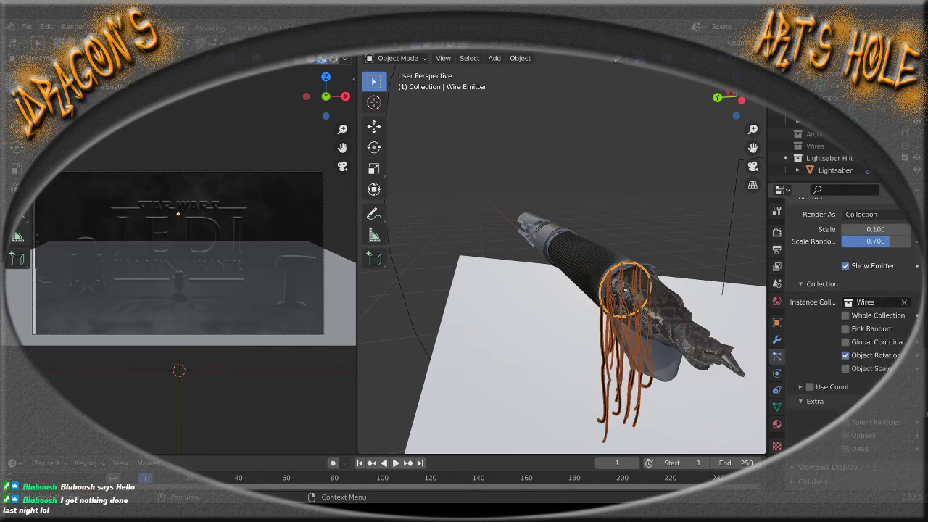
left_click(846, 349)
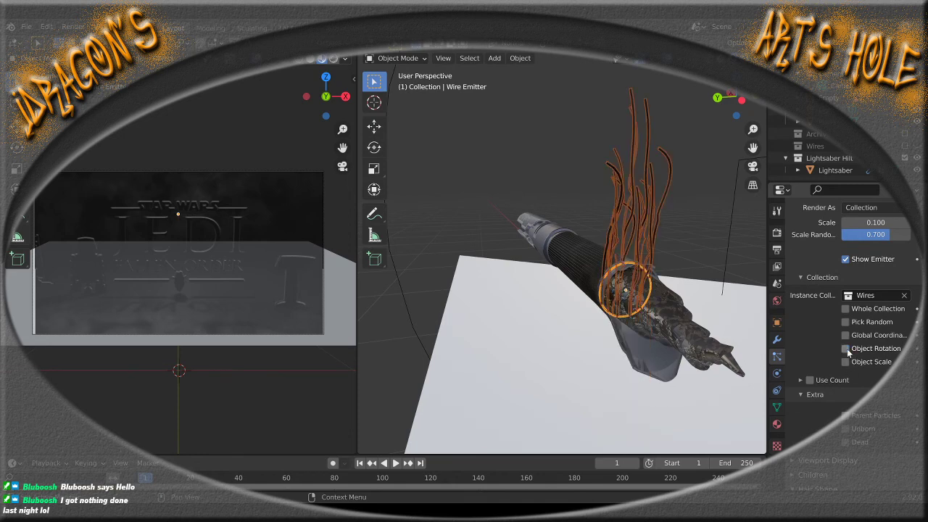
left_click(845, 337)
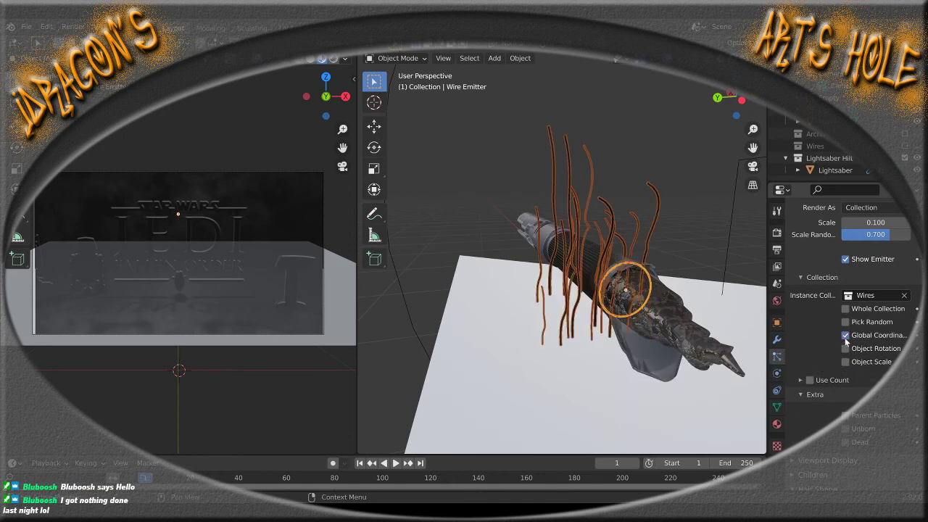
left_click(846, 338)
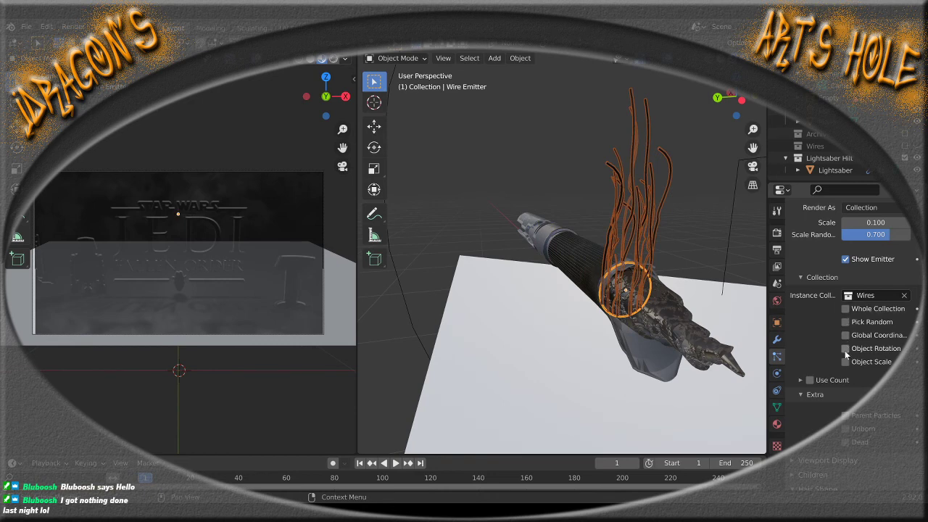
left_click(845, 349)
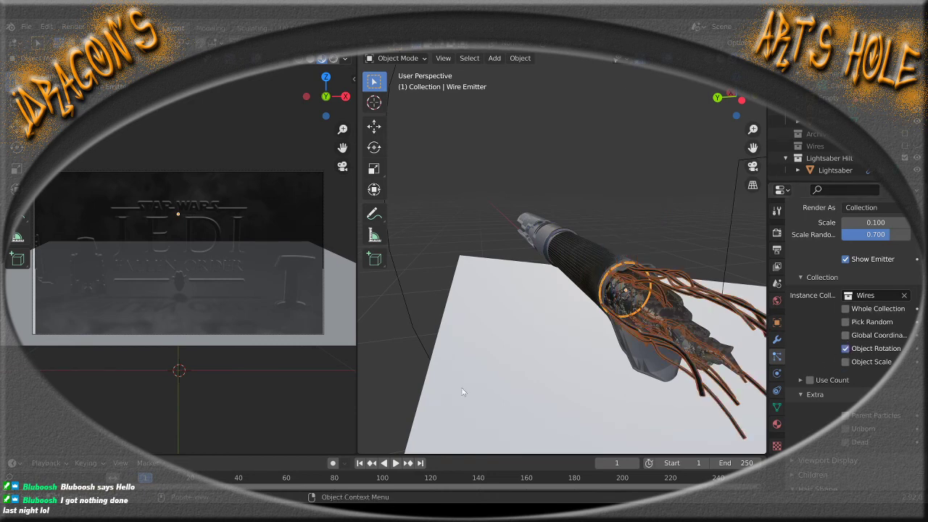
Play the rigid body simulation from frame 1 with the whole ground plane in view and stop it at frame 150
middle_click_drag(501, 224, 552, 357)
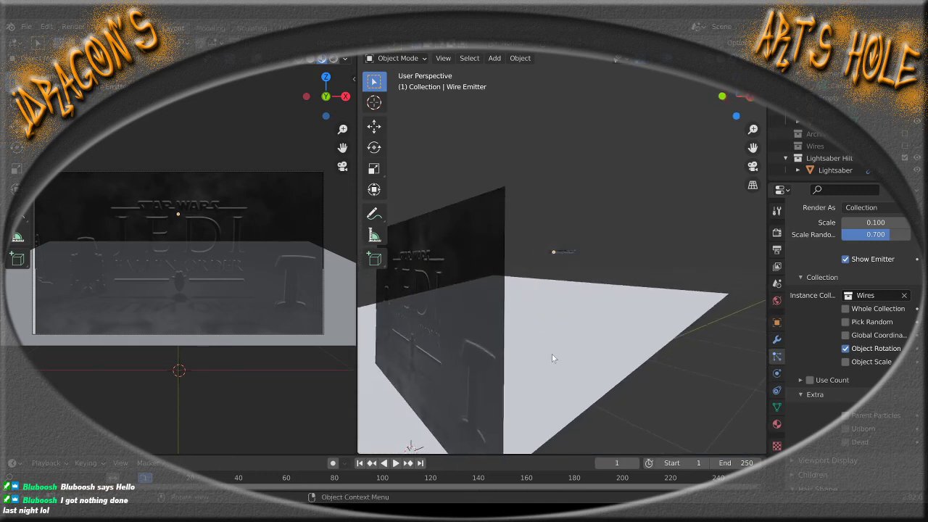
scroll(548, 348, "down", 5)
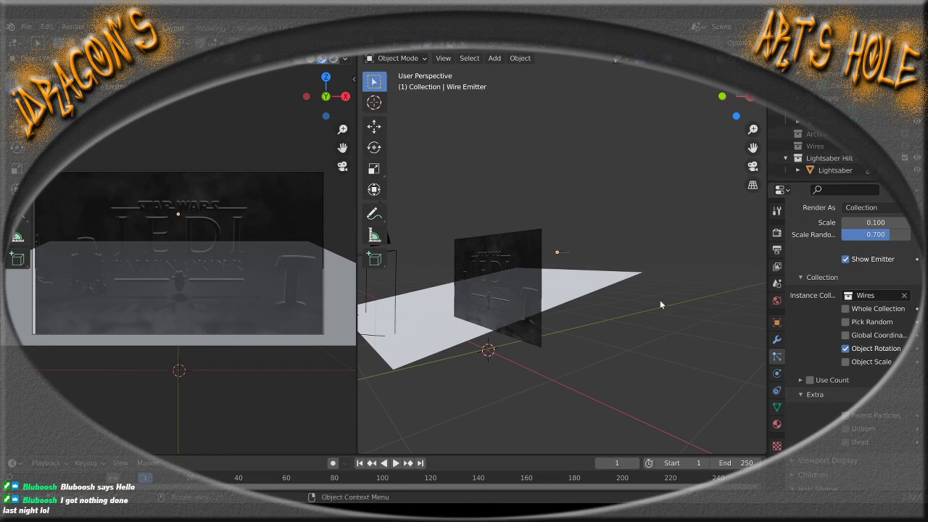
scroll(505, 388, "up", 3)
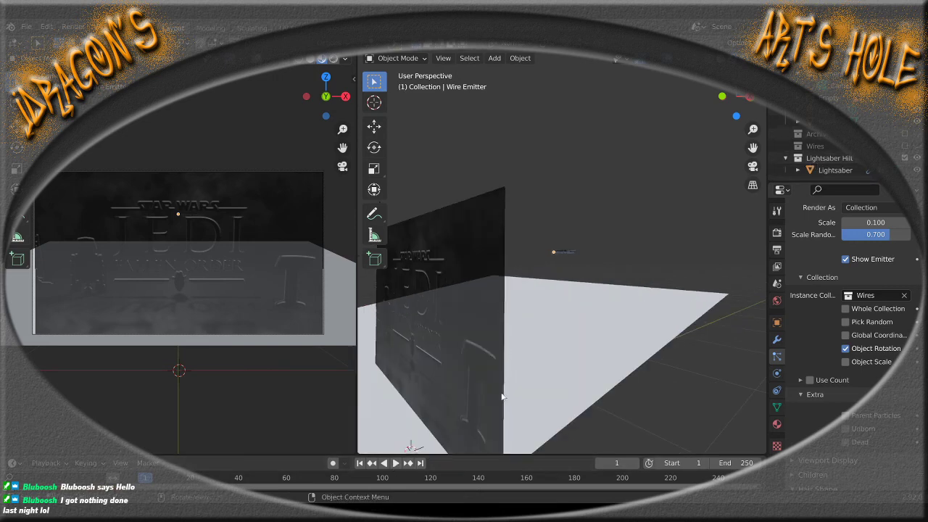
scroll(496, 400, "down", 1)
left_click(395, 464)
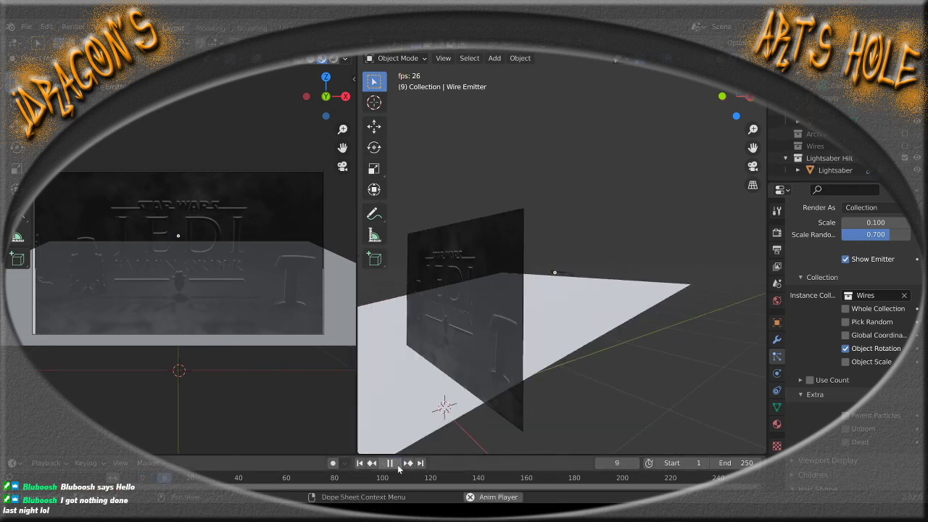
middle_click_drag(451, 397, 514, 402)
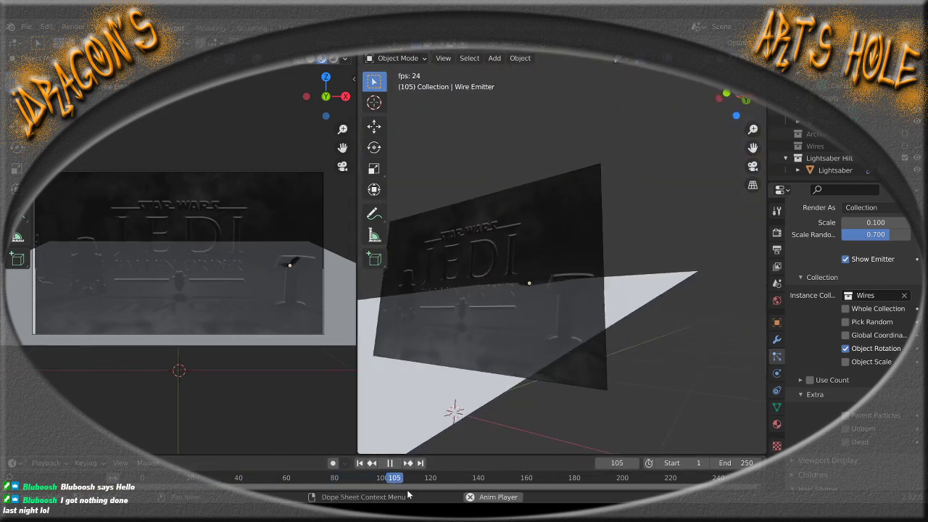
left_click(395, 463)
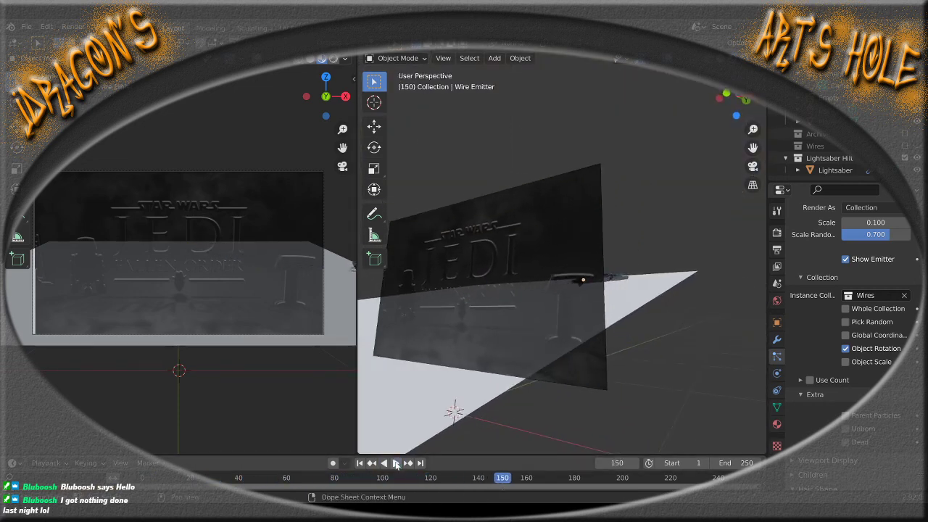
Select the fallen lightsaber at frame 150, frame it in the view and inspect the direction its wires point
middle_click_drag(533, 406, 479, 290)
scroll(572, 348, "up", 5)
scroll(552, 355, "down", 2)
scroll(551, 355, "down", 5)
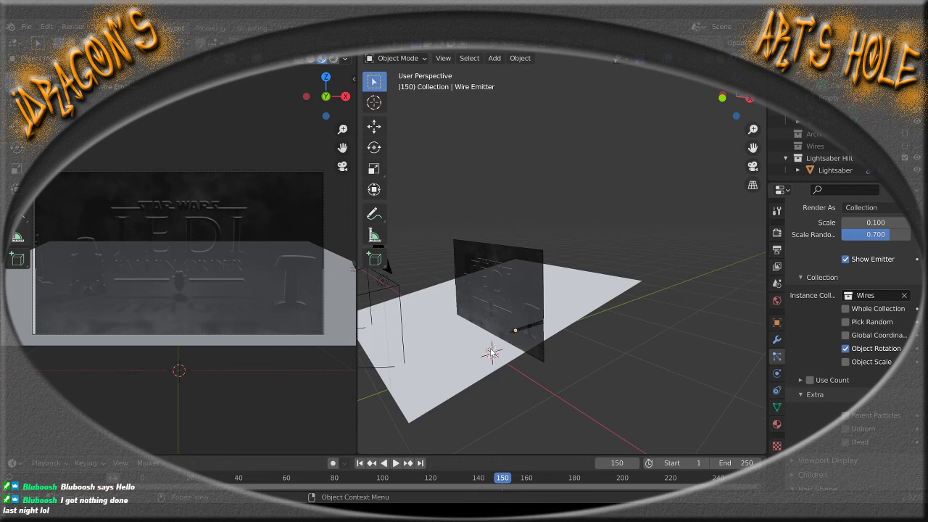
left_click(523, 332)
key("KP_Decimal")
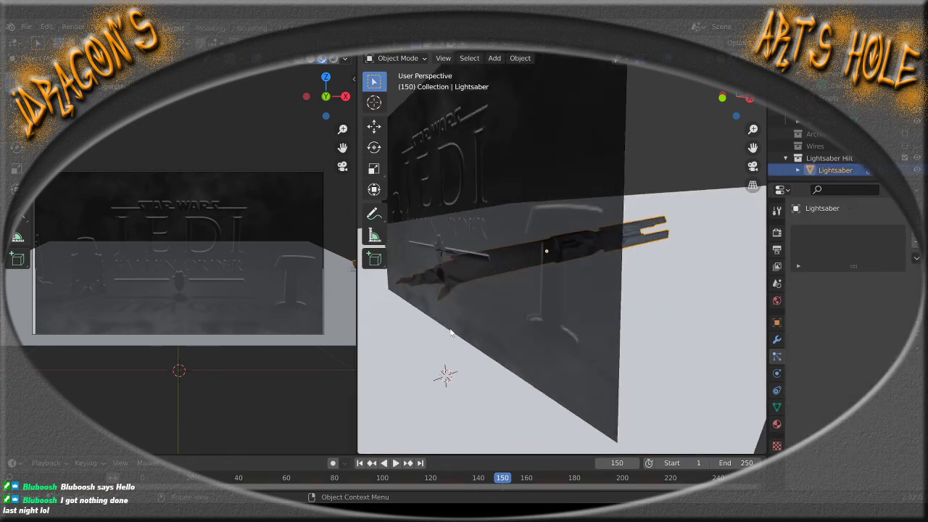
middle_click_drag(521, 329, 567, 339)
scroll(567, 342, "up", 3)
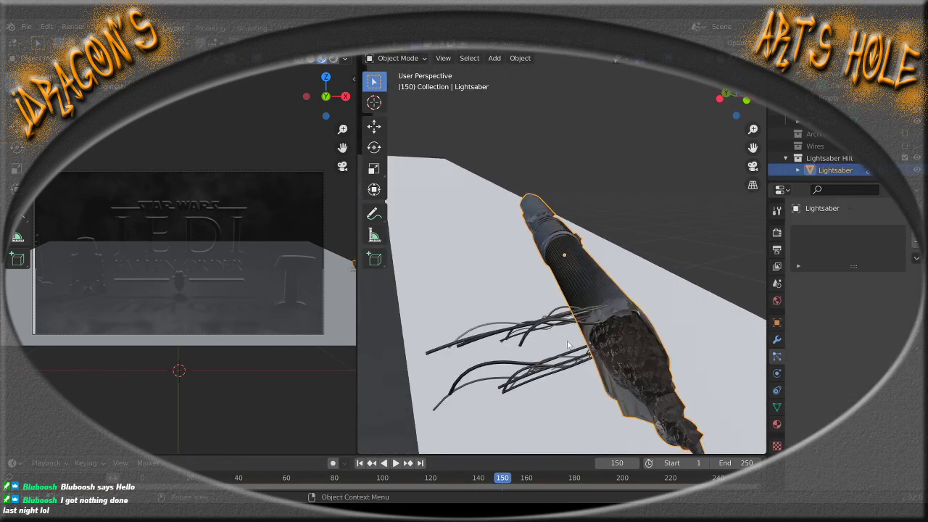
scroll(573, 352, "down", 3)
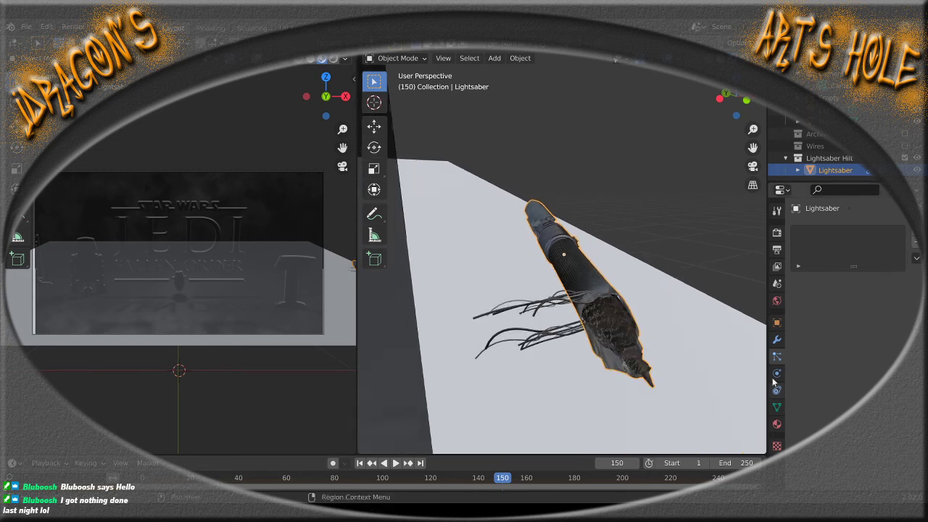
Select the Wire Emitter and set its particle rotation Orientation Axis to None
middle_click_drag(701, 273, 594, 298)
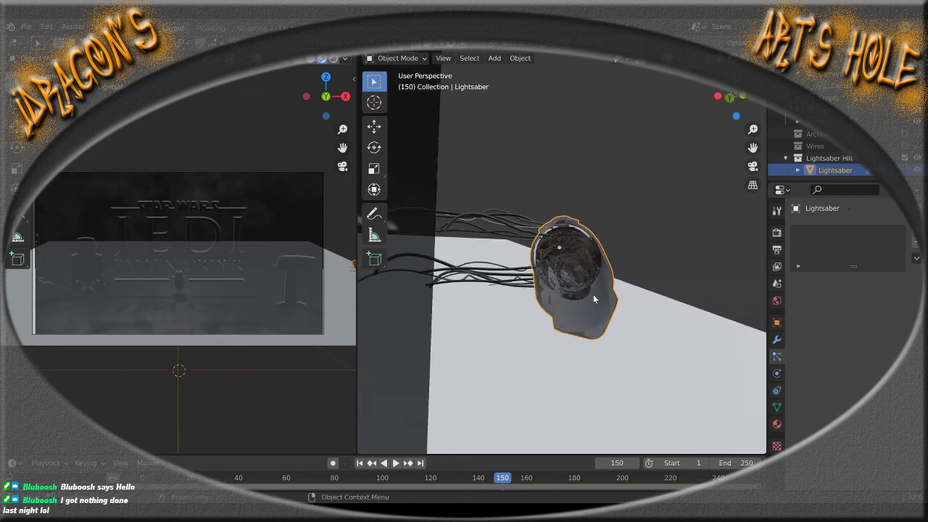
left_click(537, 249)
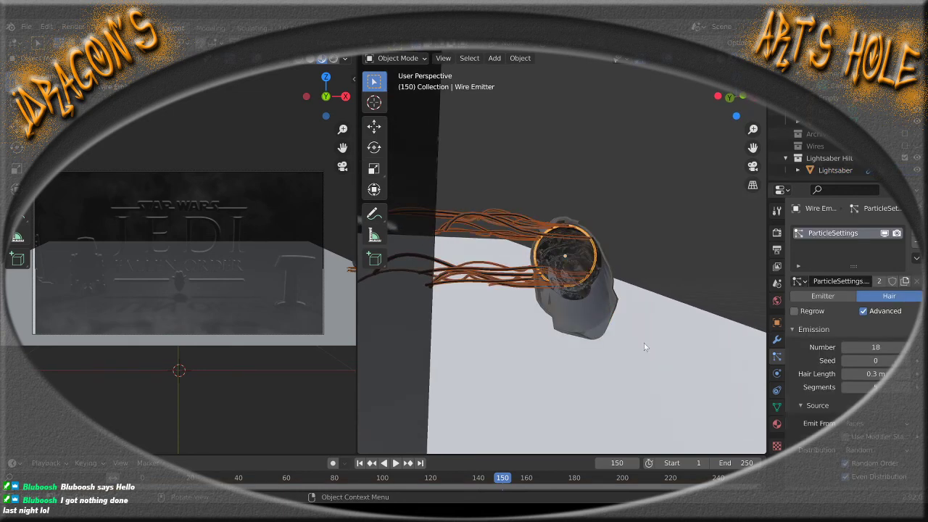
middle_click_drag(649, 301, 745, 365)
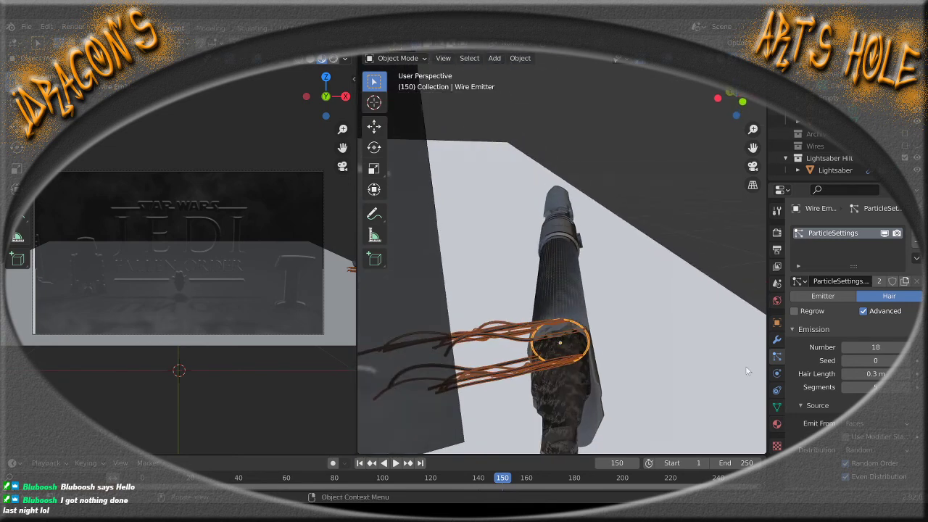
scroll(852, 370, "down", 2)
scroll(853, 370, "down", 6)
scroll(813, 366, "down", 4)
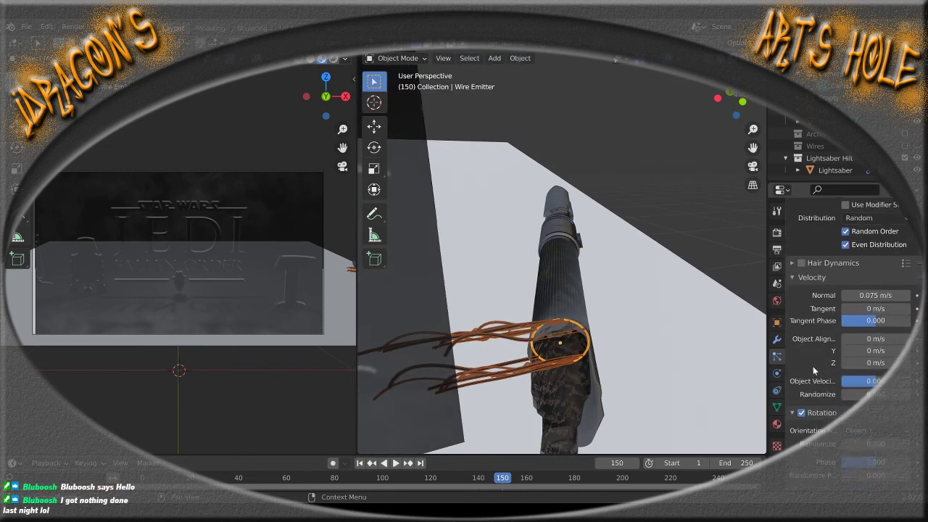
left_click(883, 314)
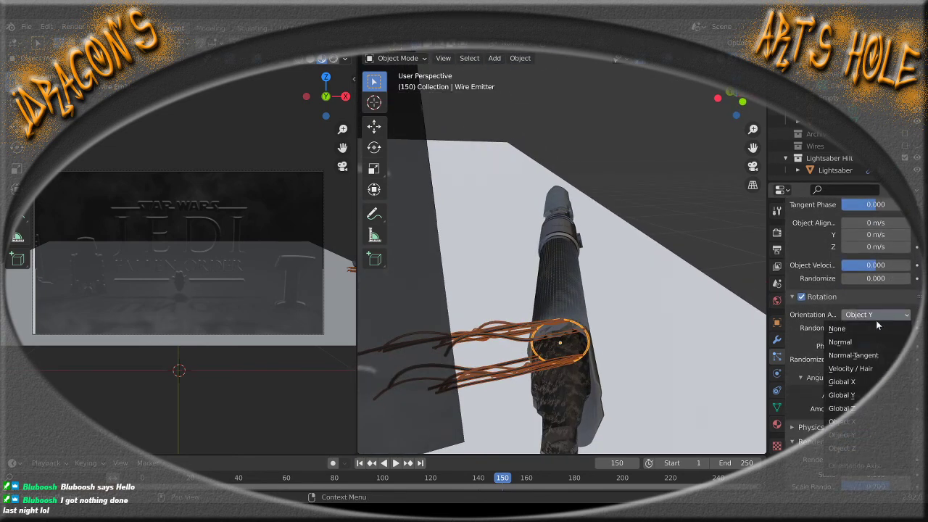
left_click(875, 329)
Turn off Object Rotation for the Wire Emitter's Wires instance collection
mouse_move(644, 314)
middle_mouse_down()
mouse_move(583, 290)
mouse_move(655, 319)
middle_mouse_up()
scroll(804, 370, "down", 6)
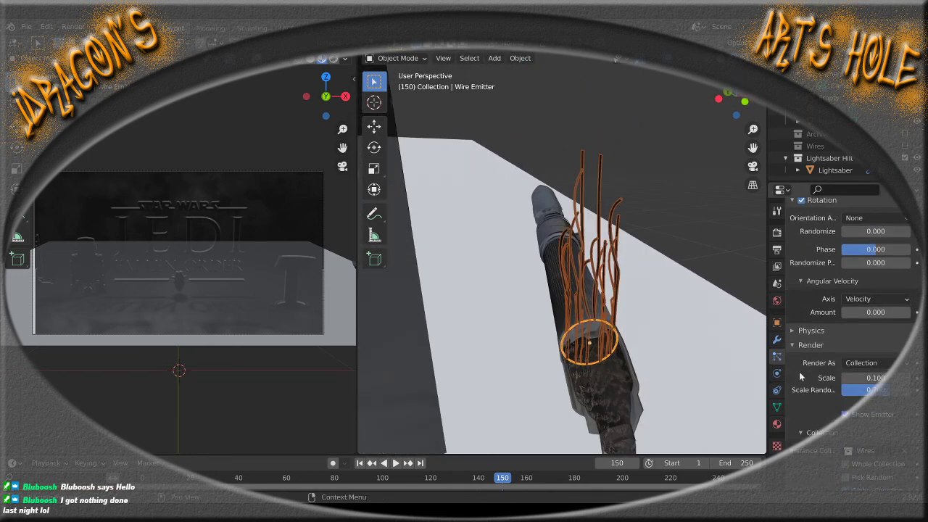
left_click(845, 408)
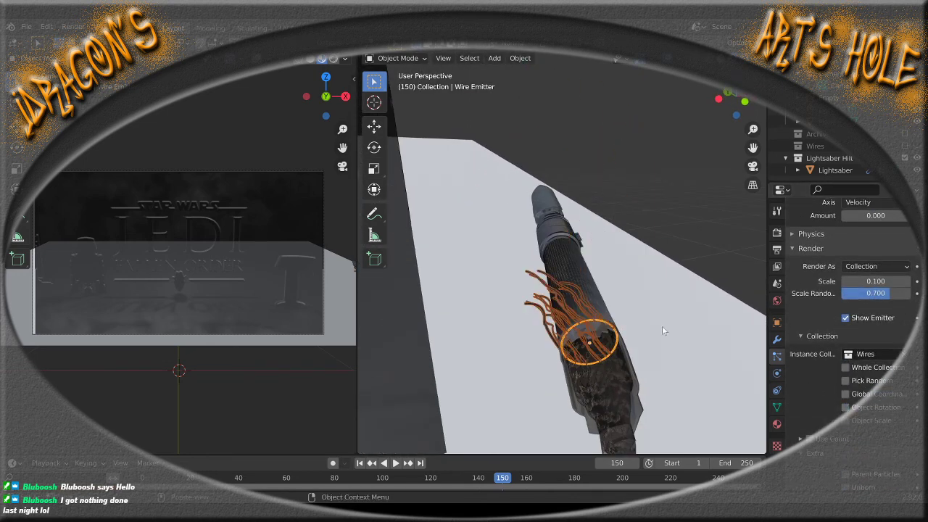
Try Global X and Global Y as the Wire Emitter's particle rotation Orientation Axis with Object Rotation off
mouse_move(661, 326)
middle_mouse_down()
mouse_move(529, 283)
mouse_move(613, 336)
mouse_move(665, 337)
middle_mouse_up()
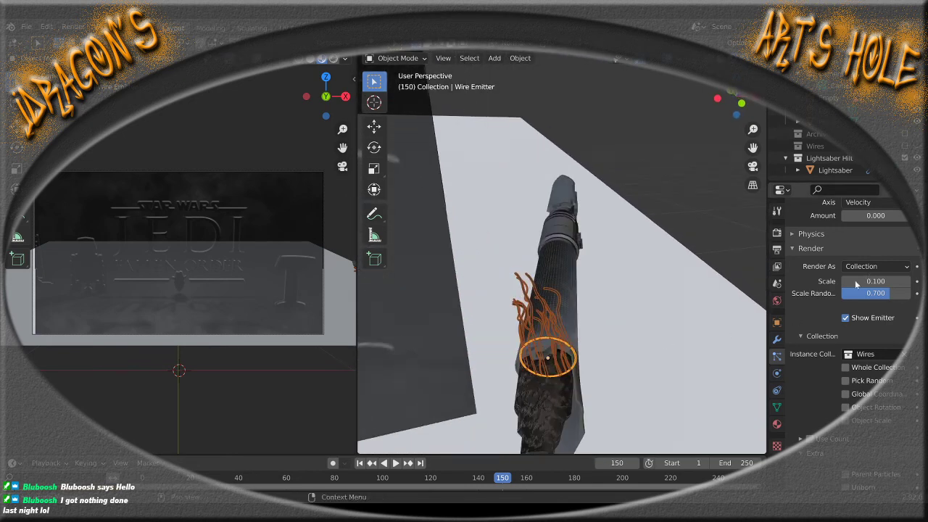
scroll(807, 329, "up", 4)
left_click(870, 245)
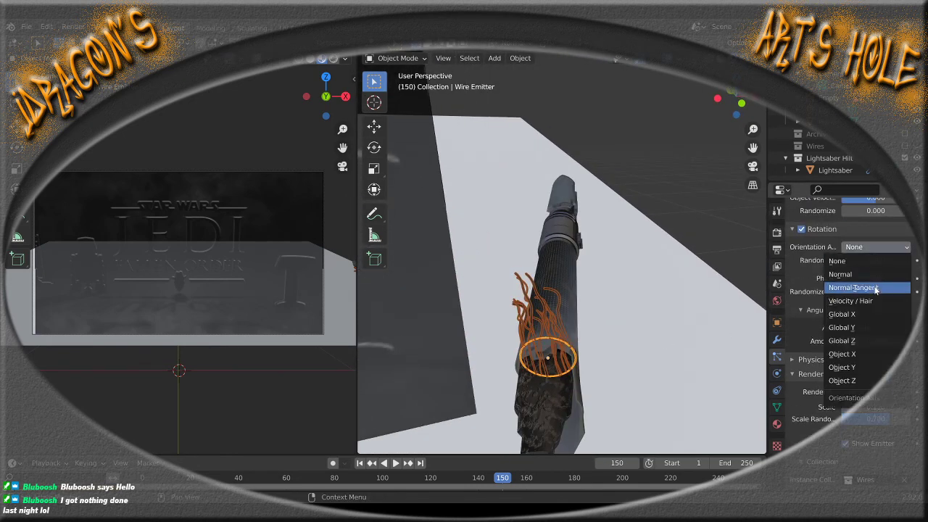
left_click(862, 313)
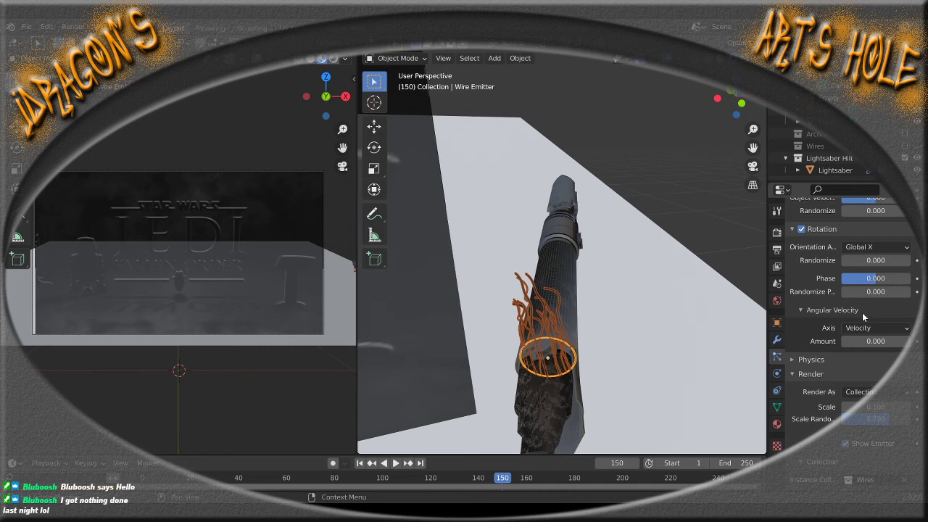
left_click(870, 247)
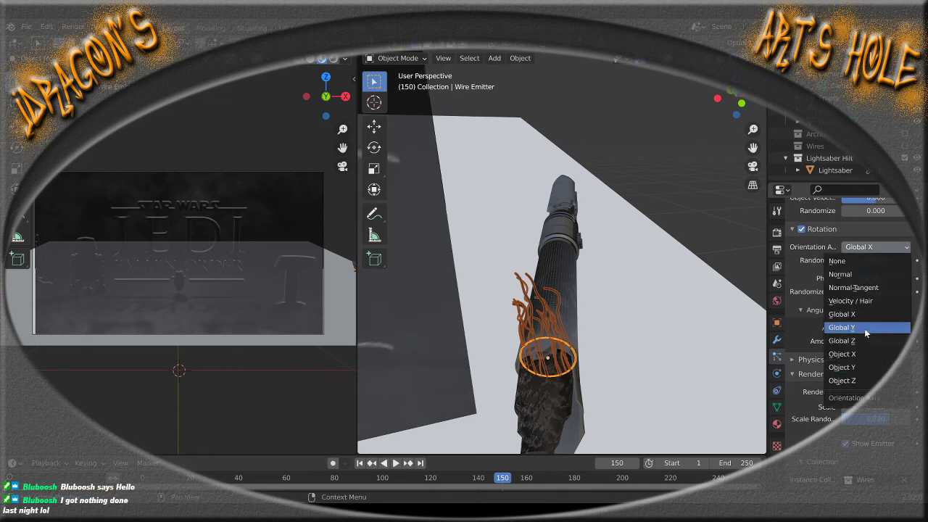
left_click(864, 327)
Try Object X and Object Y as the Orientation Axis for the emitter's wires
left_click(874, 247)
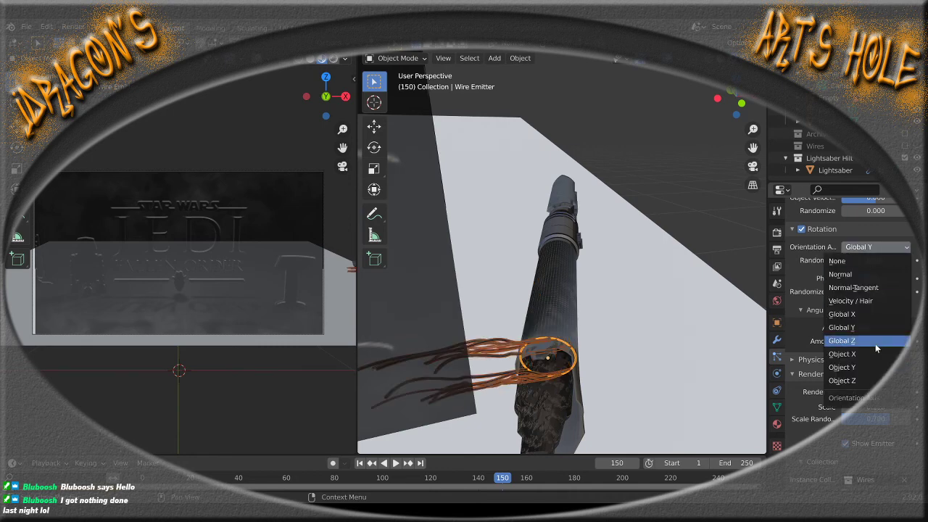
left_click(872, 354)
left_click(869, 248)
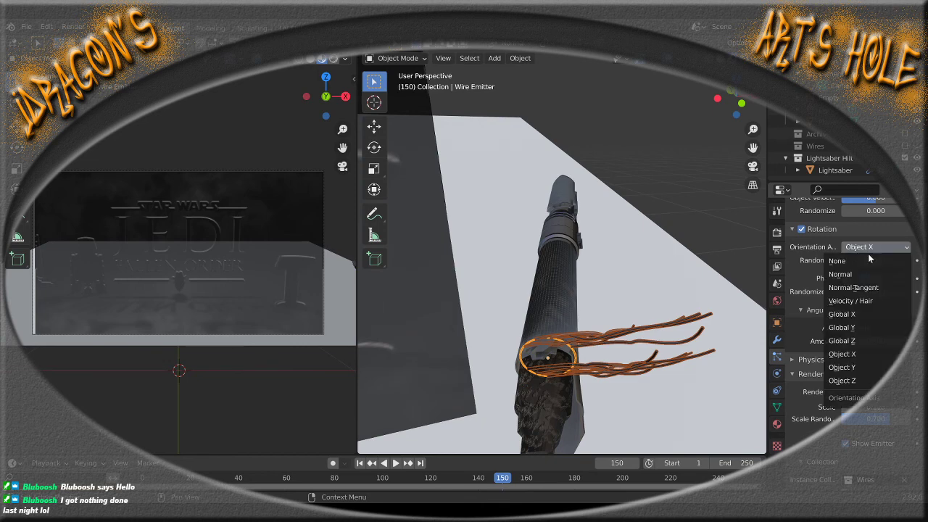
left_click(859, 353)
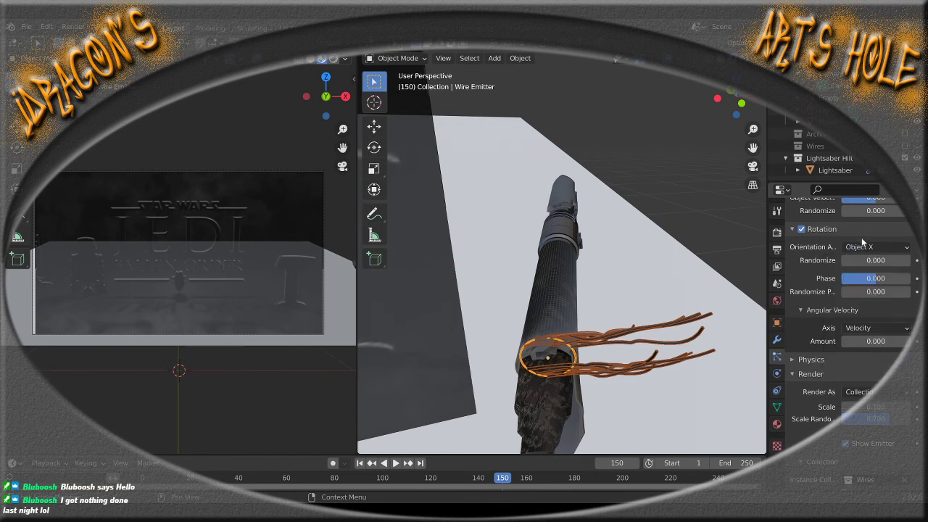
left_click(865, 247)
left_click(867, 367)
Set the wires' Orientation Axis to Global Y and enable Object Rotation for the Wires instance collection
left_click(875, 248)
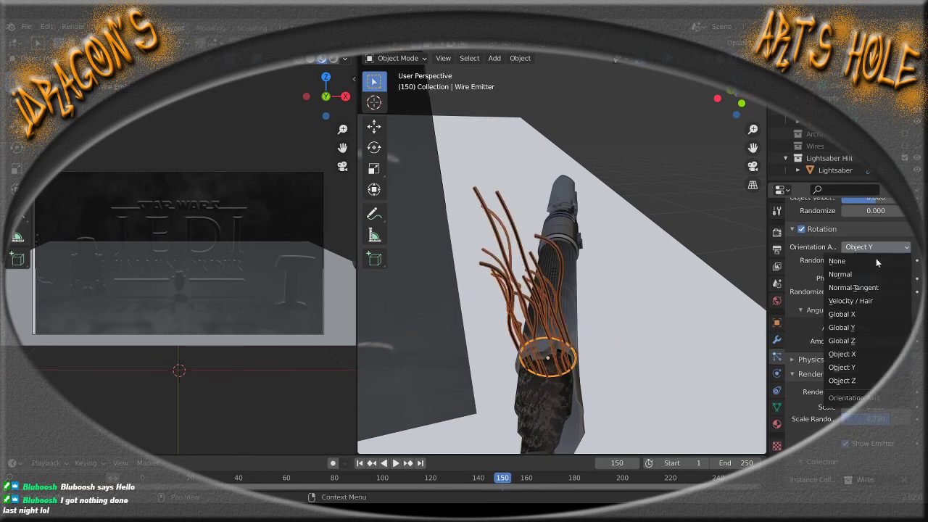
left_click(863, 330)
scroll(834, 330, "down", 7)
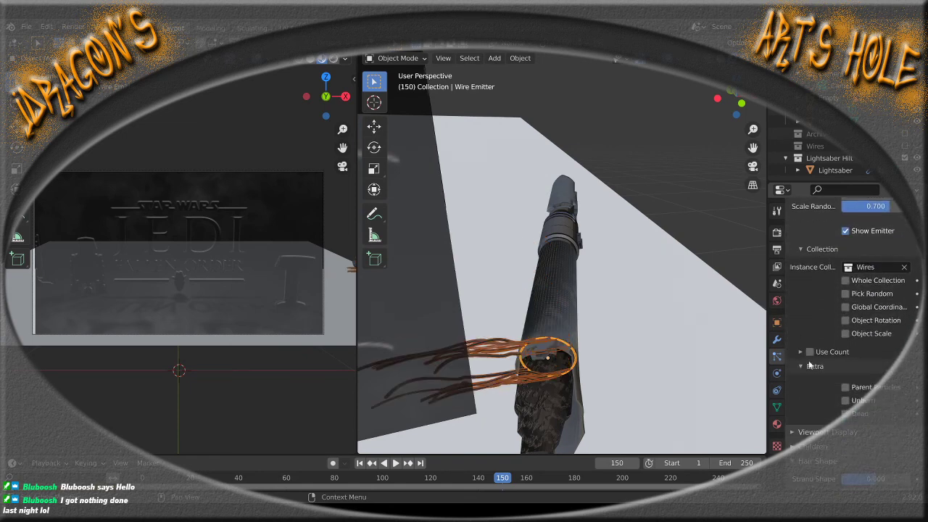
left_click(845, 321)
With Object Rotation on, try Velocity / Hair, Normal-Tangent and Normal as the wires' Orientation Axis
scroll(826, 239, "up", 6)
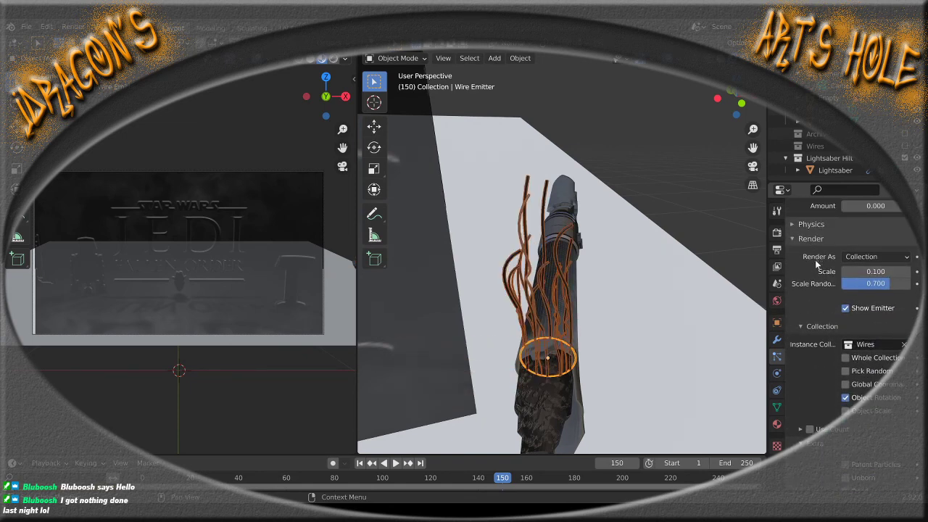
left_click(870, 295)
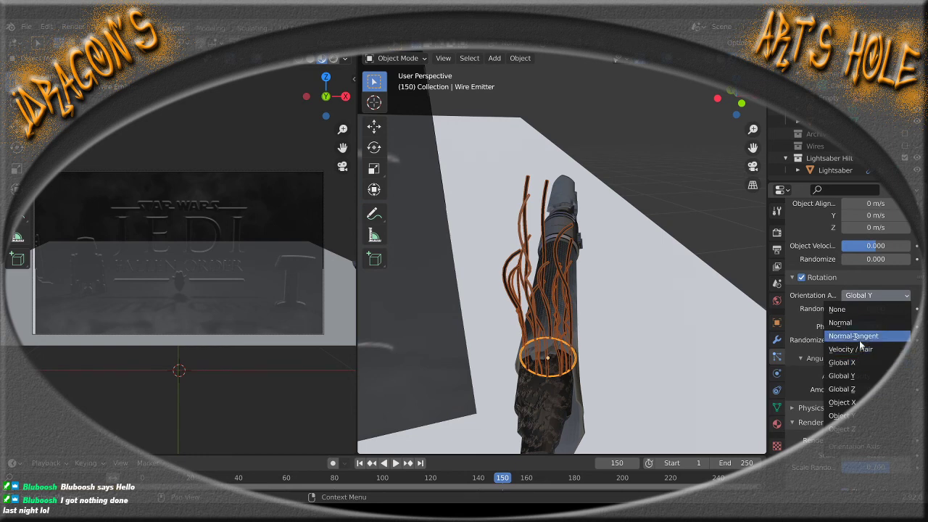
left_click(858, 349)
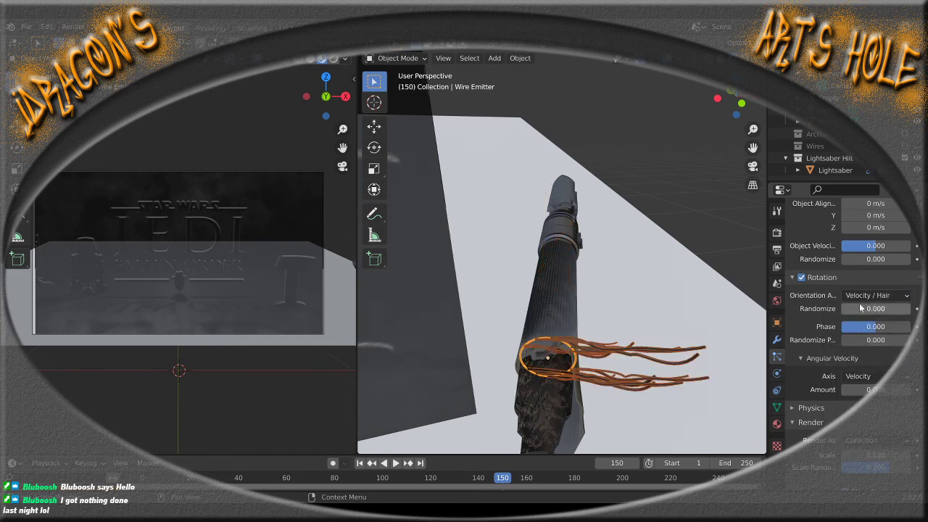
left_click(863, 295)
left_click(857, 339)
left_click(866, 295)
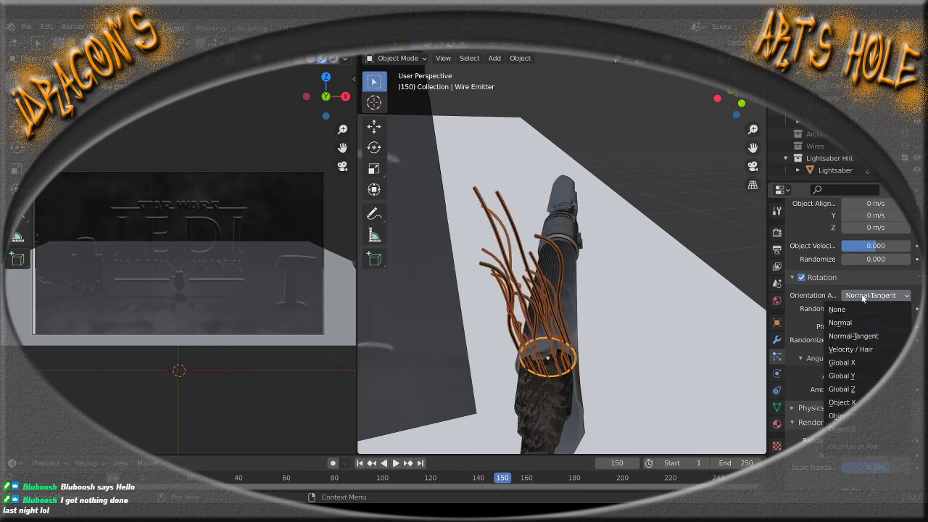
left_click(841, 321)
Try the Global X, Global Y and Global Z orientation axes on the wires with Object Rotation on
left_click(867, 295)
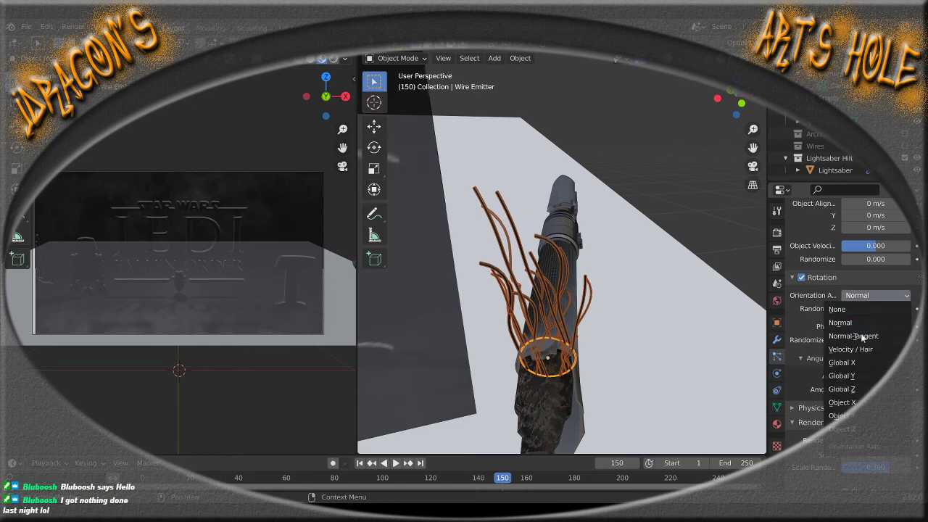
left_click(861, 363)
left_click(860, 297)
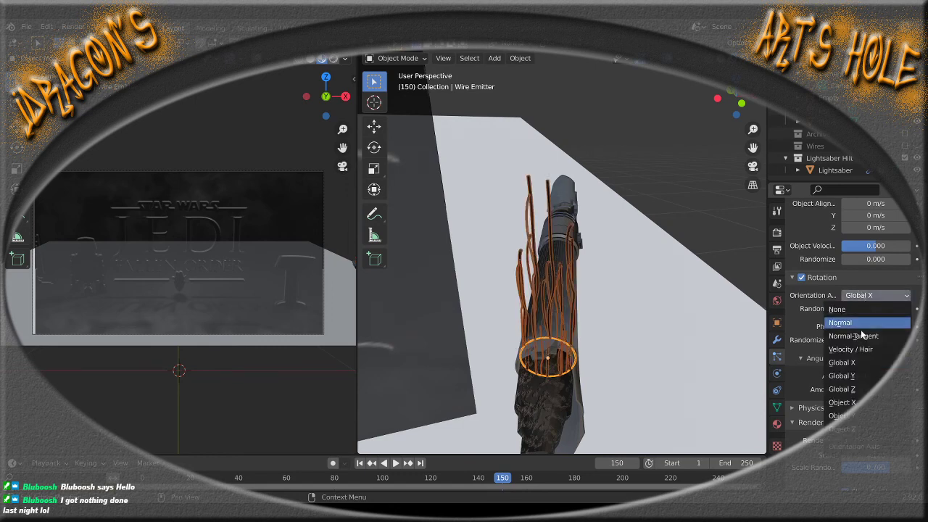
left_click(862, 376)
left_click(873, 295)
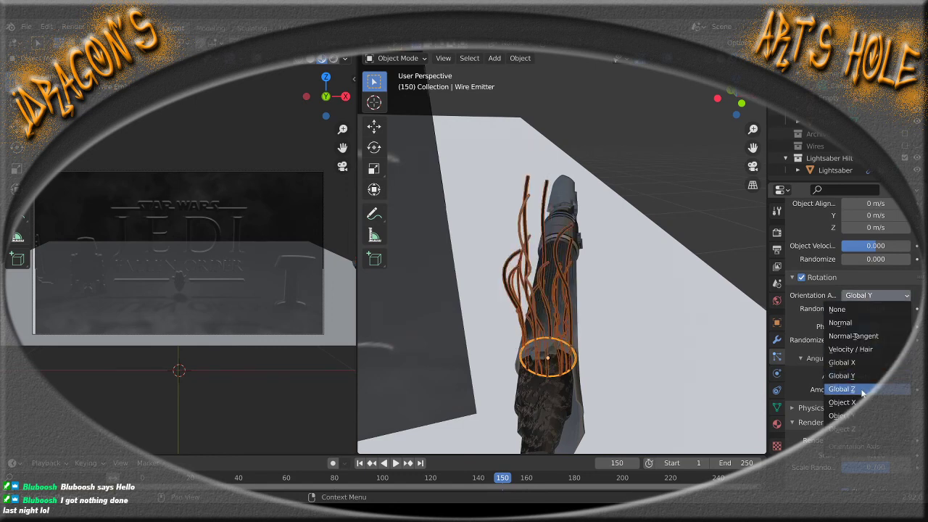
left_click(862, 388)
Set the Wire Emitter's particle rotation Orientation Axis to Object X
left_click(873, 295)
left_click(862, 400)
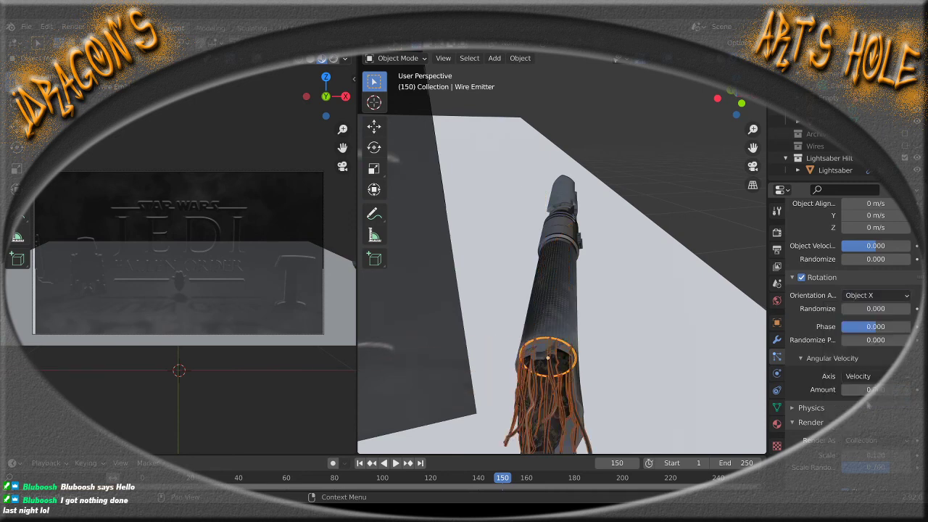
mouse_move(652, 341)
middle_mouse_down()
mouse_move(692, 353)
mouse_move(694, 326)
mouse_move(731, 323)
mouse_move(640, 340)
middle_mouse_up()
Return to frame 1, frame the Wire Emitter in the view and inspect the direction its wires point
scroll(714, 332, "down", 8)
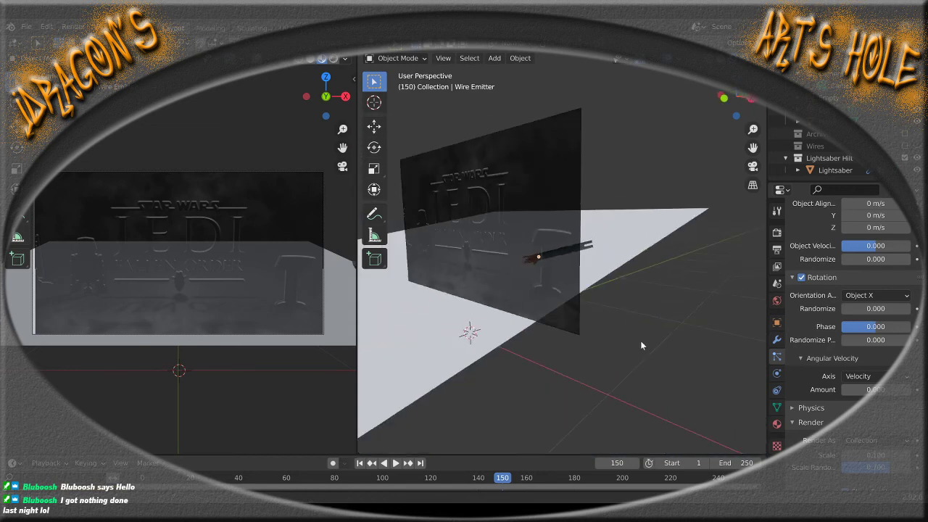
left_click(363, 465)
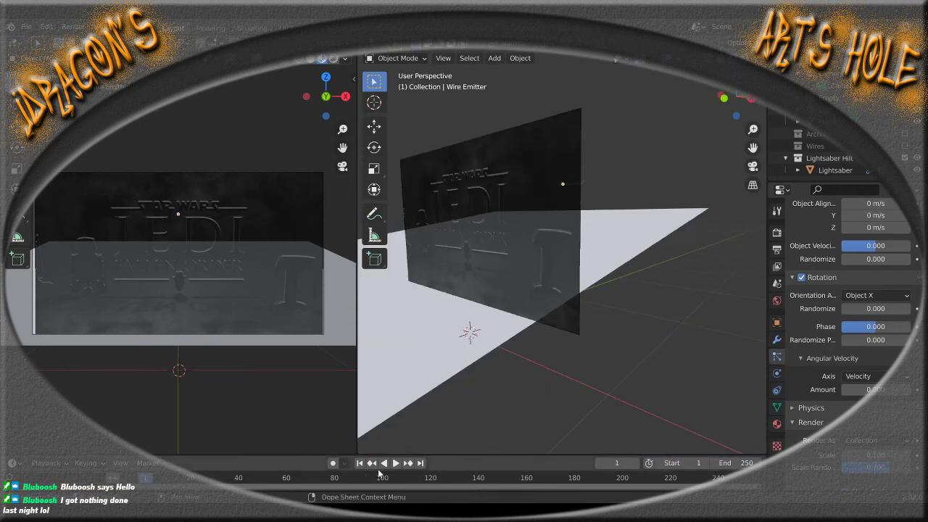
middle_click_drag(601, 284, 672, 314)
key("KP_Decimal")
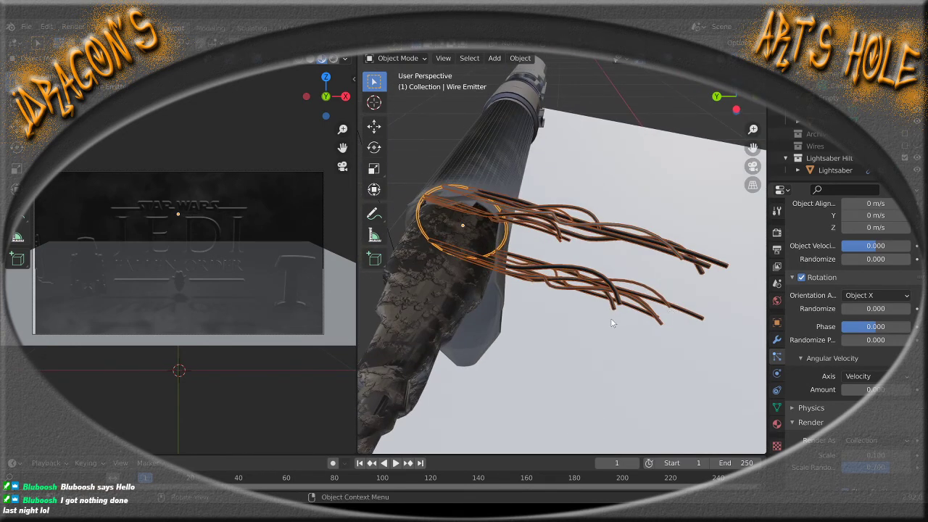
scroll(611, 323, "down", 4)
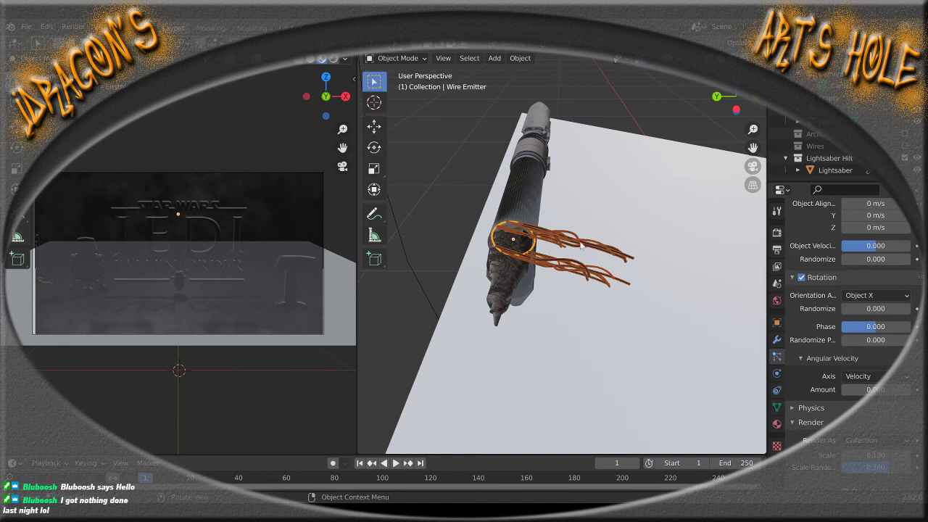
right_click(567, 244)
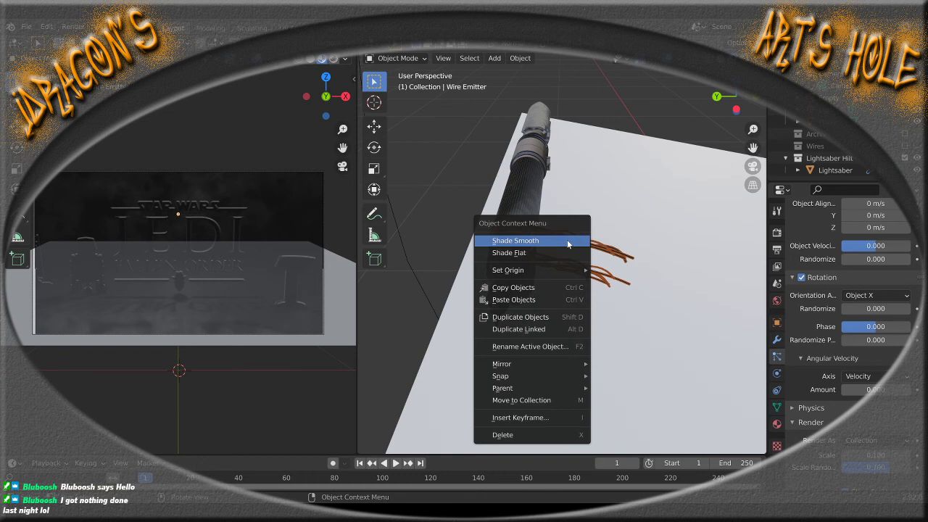
left_click(571, 240)
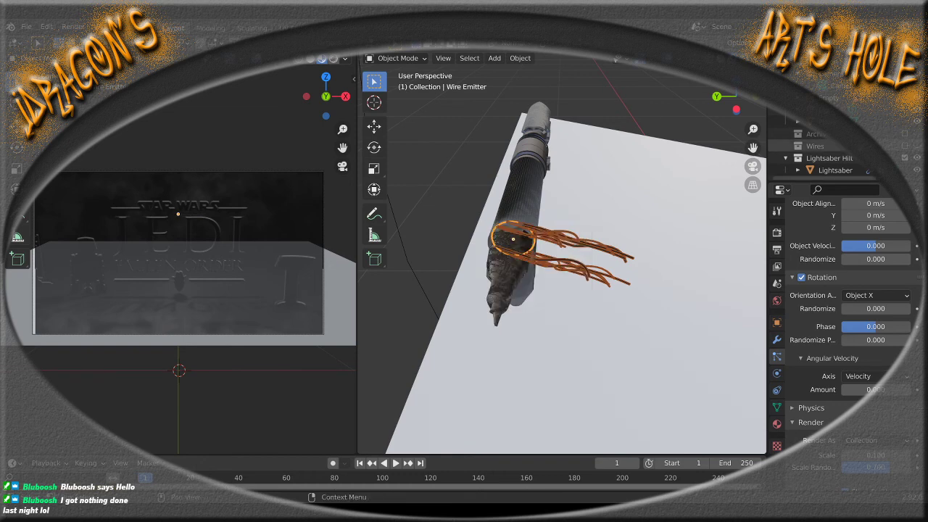
right_click(555, 268)
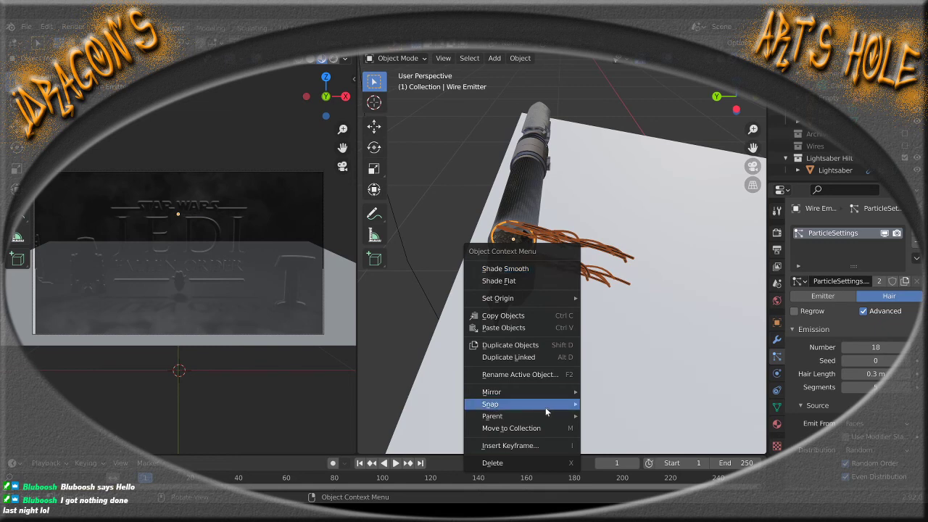
mouse_move(544, 420)
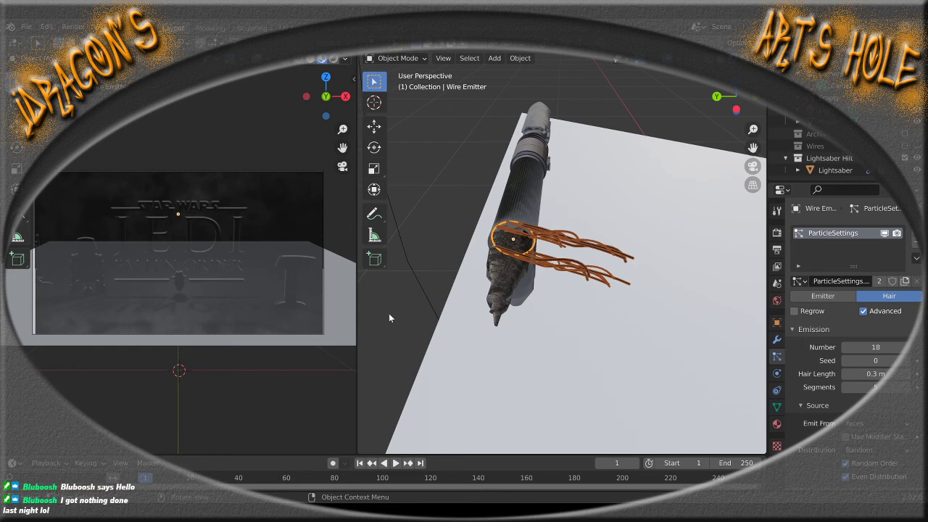
Select the Lightsaber and set its rigid body collision Shape to Capsule
middle_click_drag(574, 345, 599, 270)
left_click(601, 245)
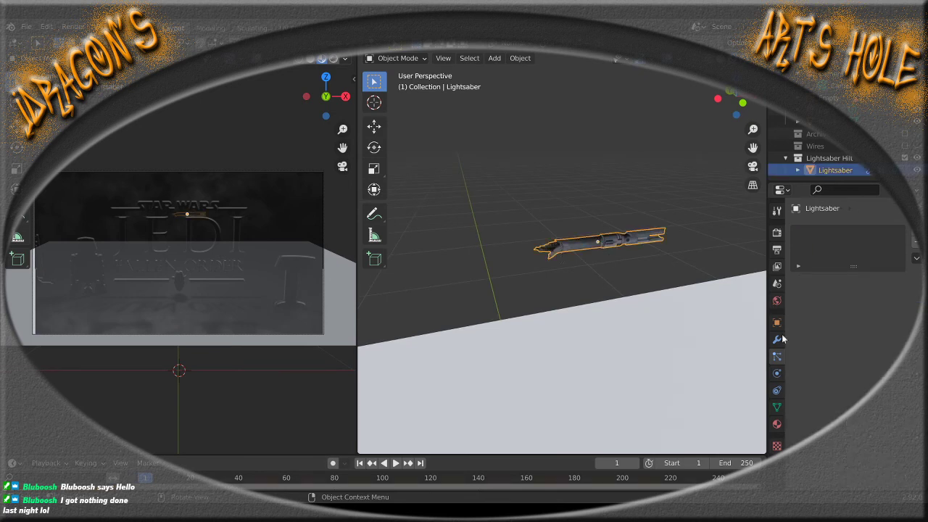
left_click(777, 373)
scroll(800, 410, "down", 3)
left_click(883, 407)
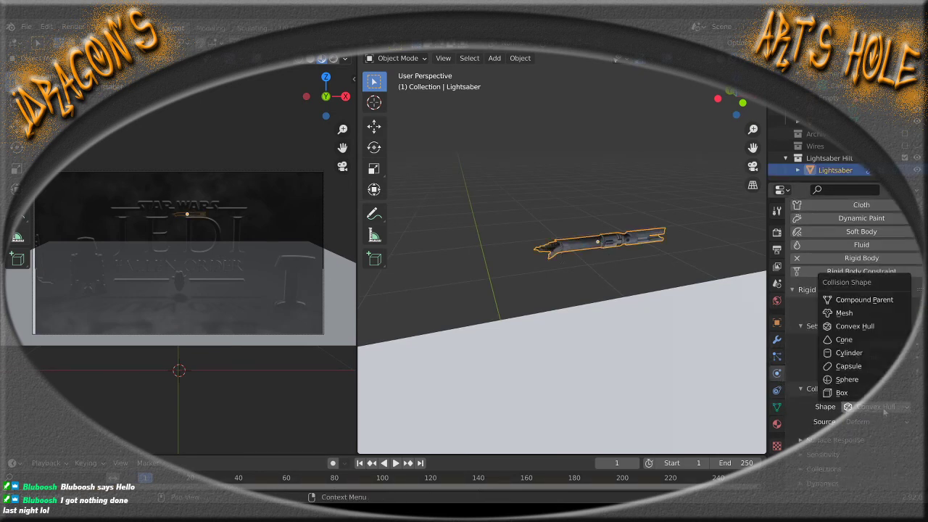
left_click(848, 366)
Play the rigid body simulation with the whole ground plane in view, stop at frame 113 and look for the lightsaber
middle_click_drag(576, 375, 522, 406)
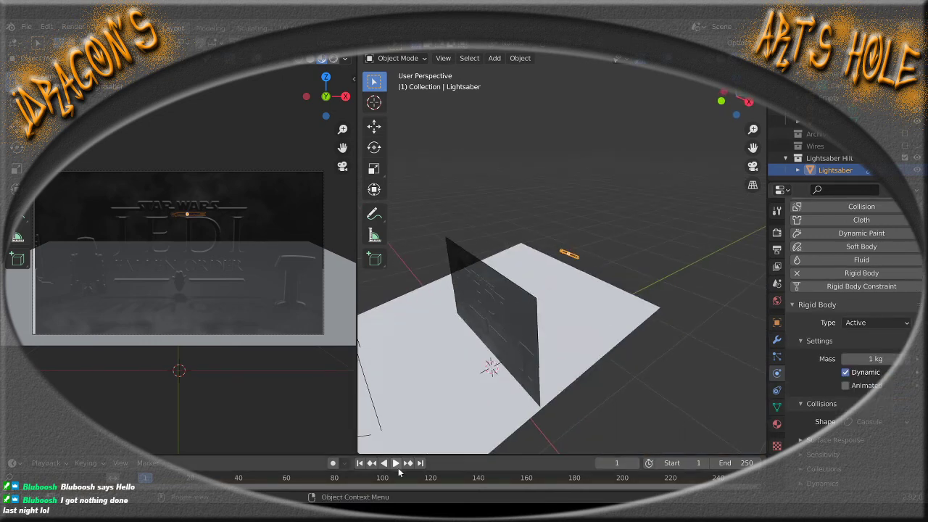
left_click(396, 463)
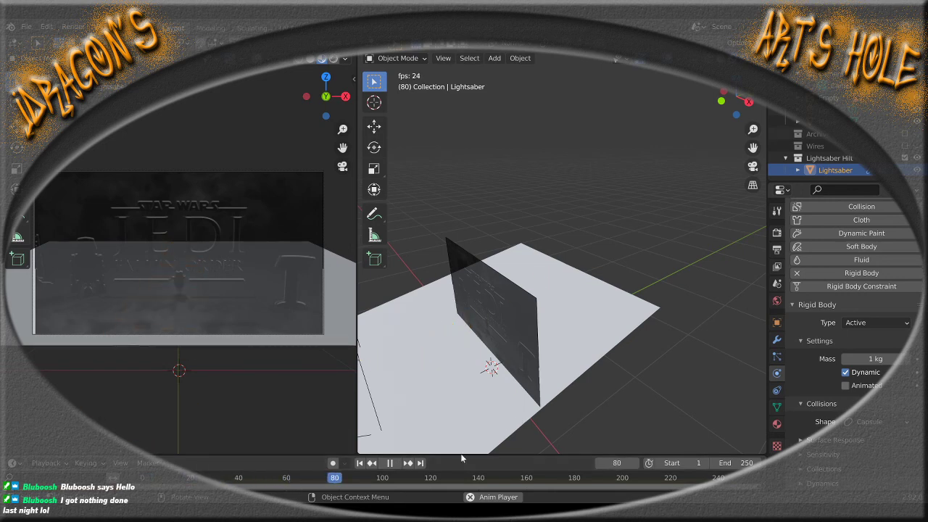
key("space")
mouse_move(491, 366)
middle_mouse_down()
mouse_move(493, 384)
mouse_move(508, 377)
mouse_move(500, 383)
middle_mouse_up()
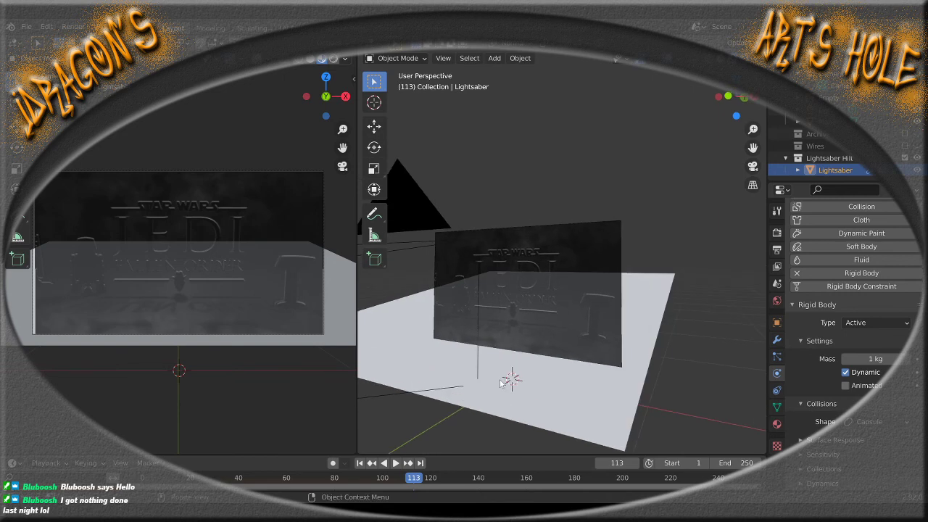
middle_click_drag(628, 346, 579, 366)
Edit the ground plane's mesh and raise its near edge about 0.185 m along normal Z
left_click(674, 330)
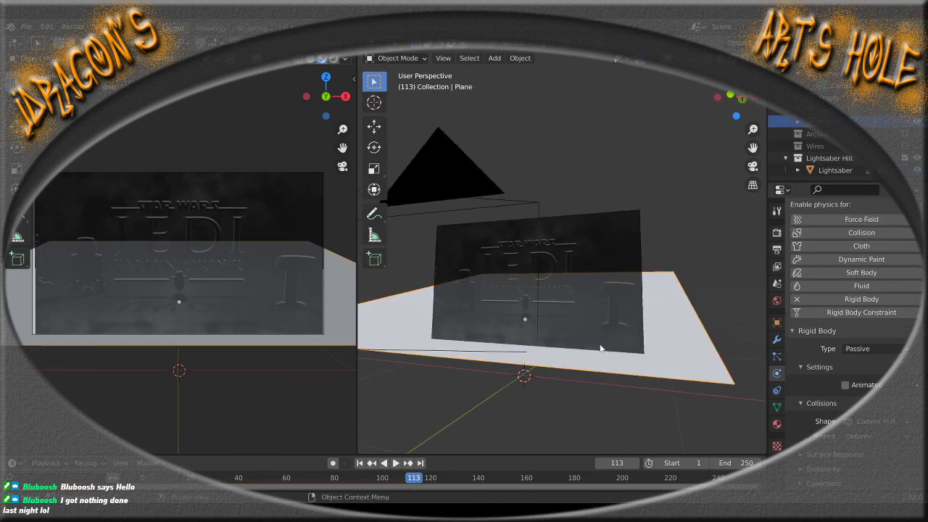
key("Tab")
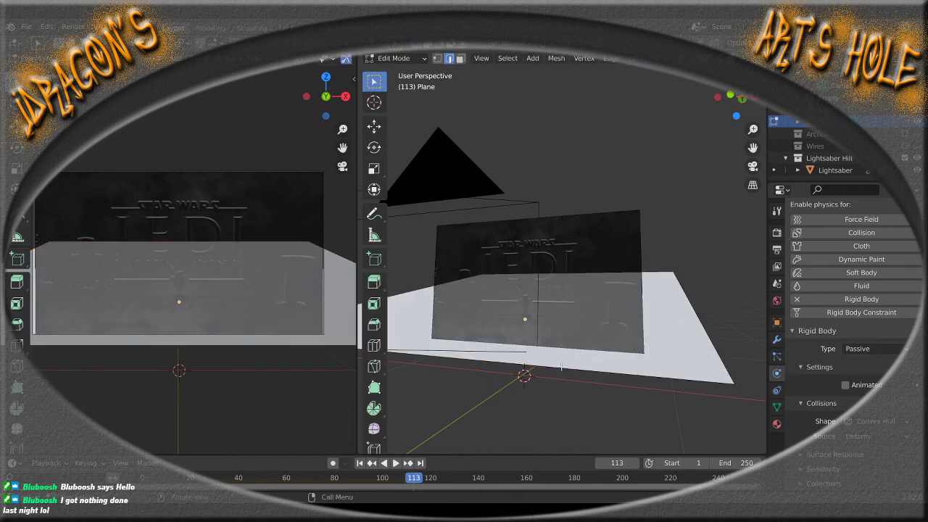
key("g")
key("z")
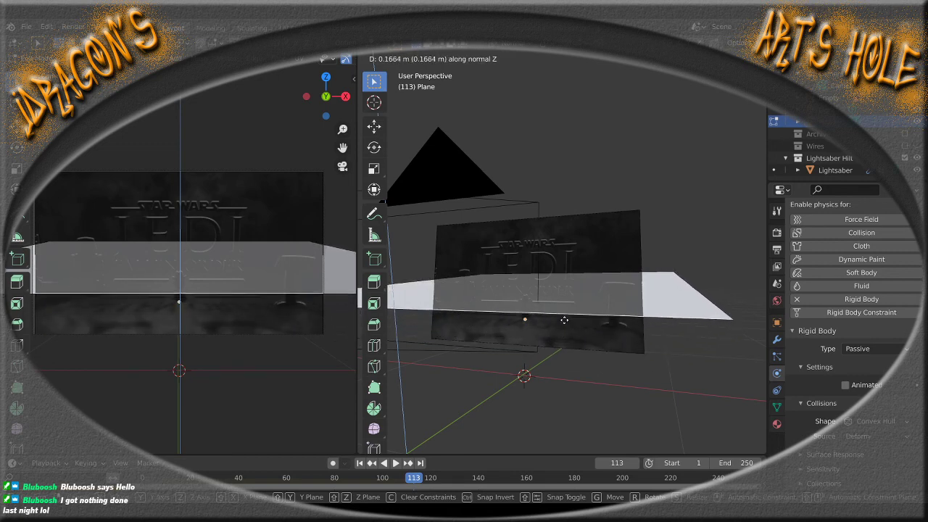
left_click(565, 317)
mouse_move(564, 317)
middle_mouse_down()
mouse_move(582, 300)
mouse_move(564, 315)
middle_mouse_up()
Extend the ground plane's near edge about 0.549 m along negative normal X and return to Object Mode at frame 1
key("g")
key("y")
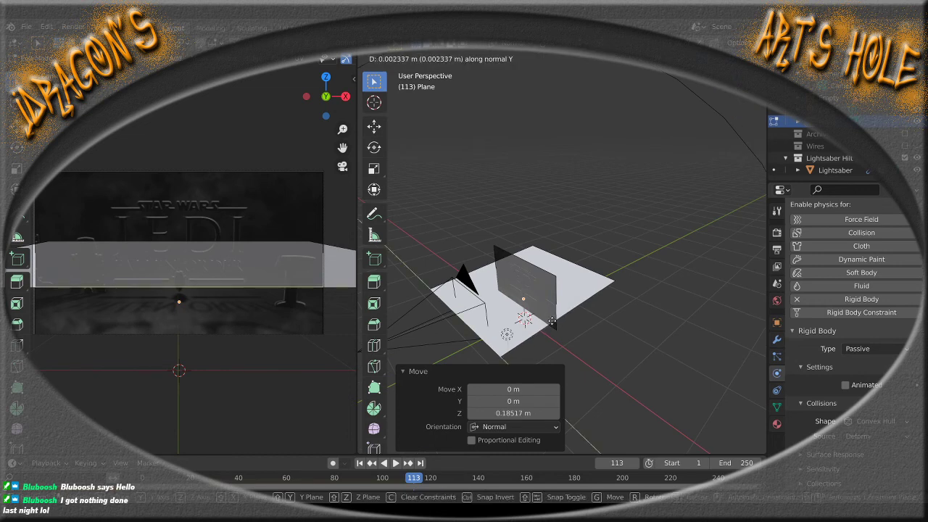
key("x")
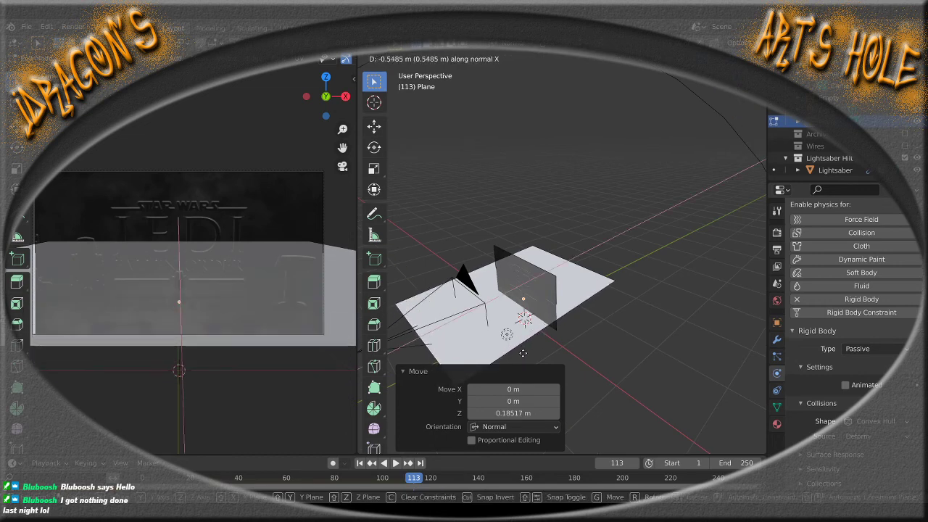
left_click(523, 353)
middle_click_drag(522, 353, 607, 327)
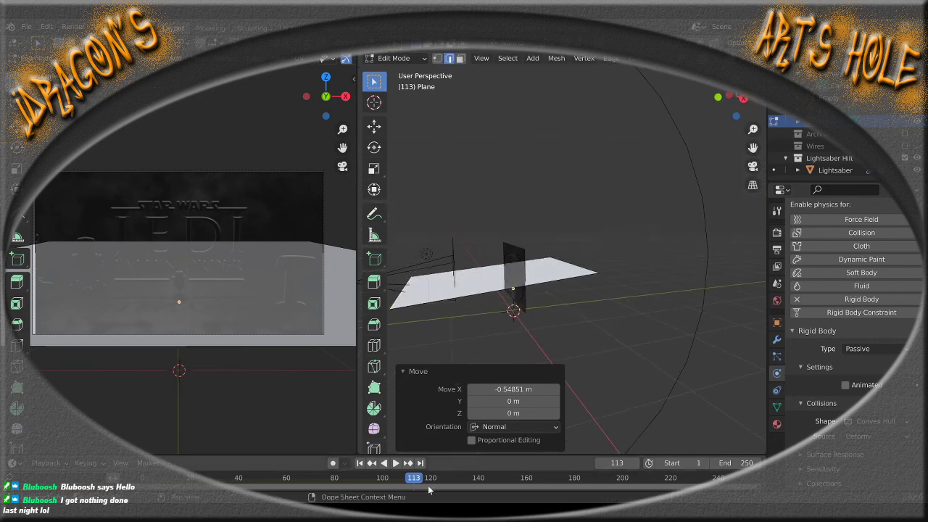
left_click(360, 464)
middle_click_drag(471, 350, 516, 335)
scroll(550, 359, "up", 3)
key("Tab")
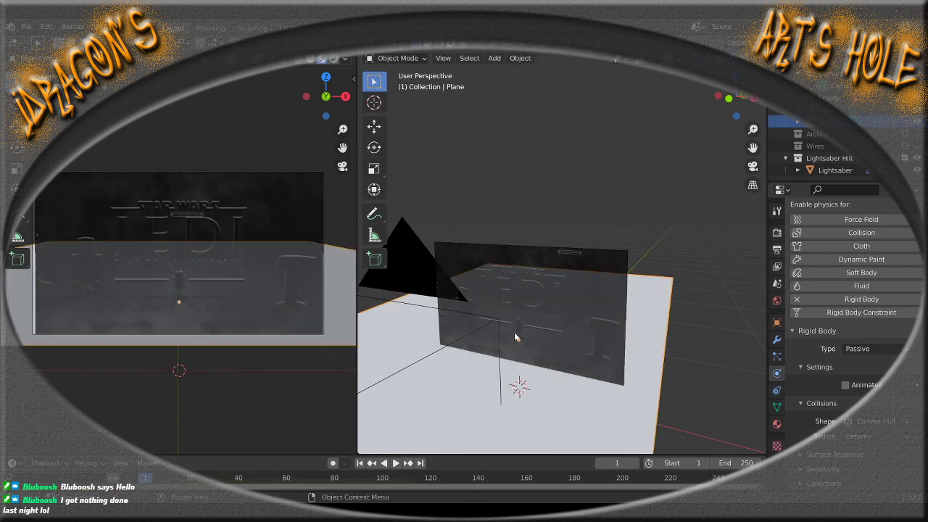
Select the Wire Emitter at the broken end of the lightsaber
middle_click_drag(504, 408, 534, 407)
scroll(534, 408, "down", 4)
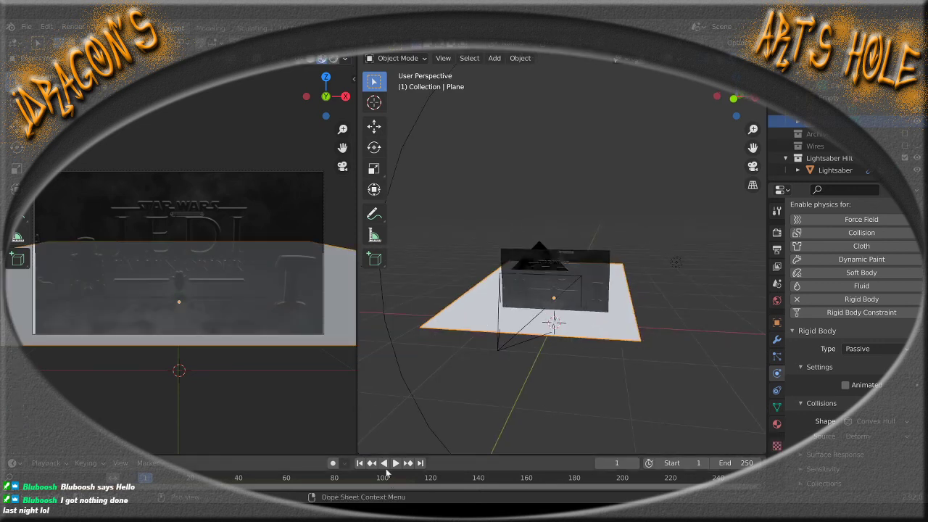
middle_click_drag(673, 359, 570, 274)
scroll(569, 275, "up", 4)
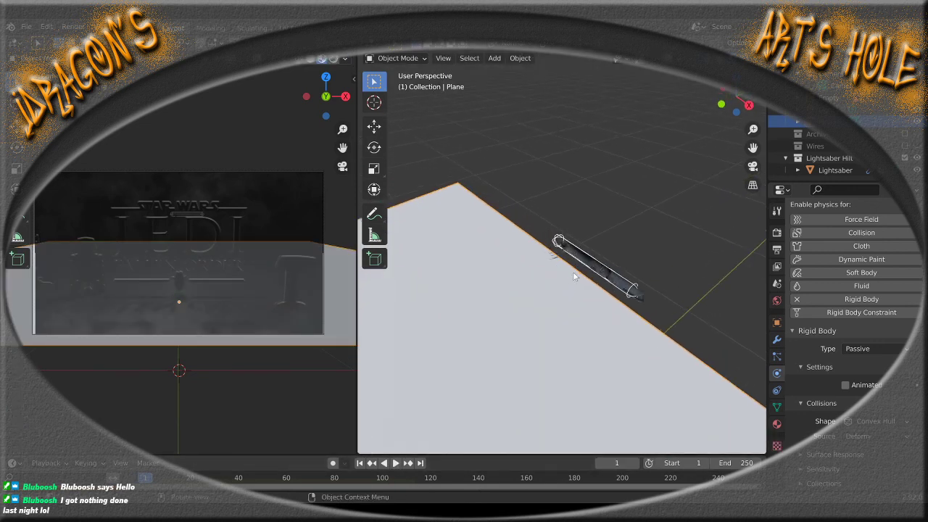
left_click(596, 268)
scroll(595, 277, "up", 5)
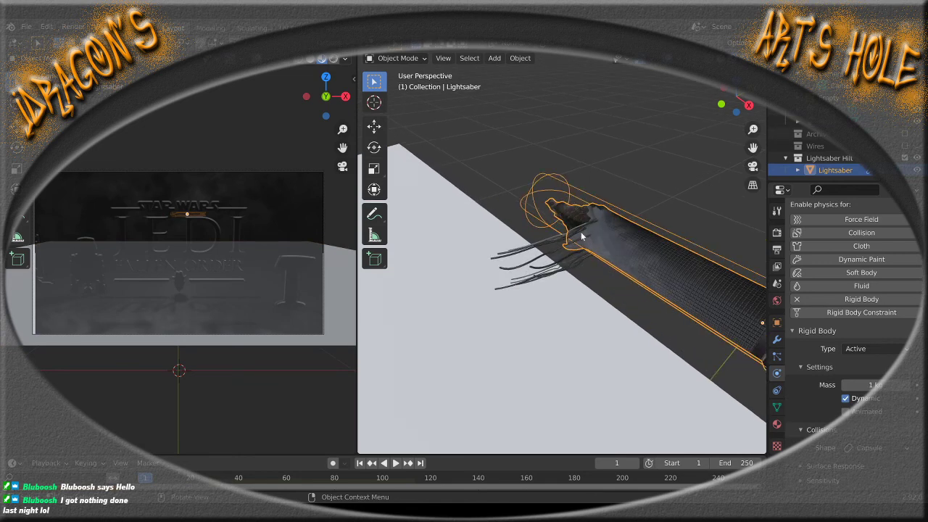
middle_click_drag(581, 235, 562, 255)
left_click(562, 265)
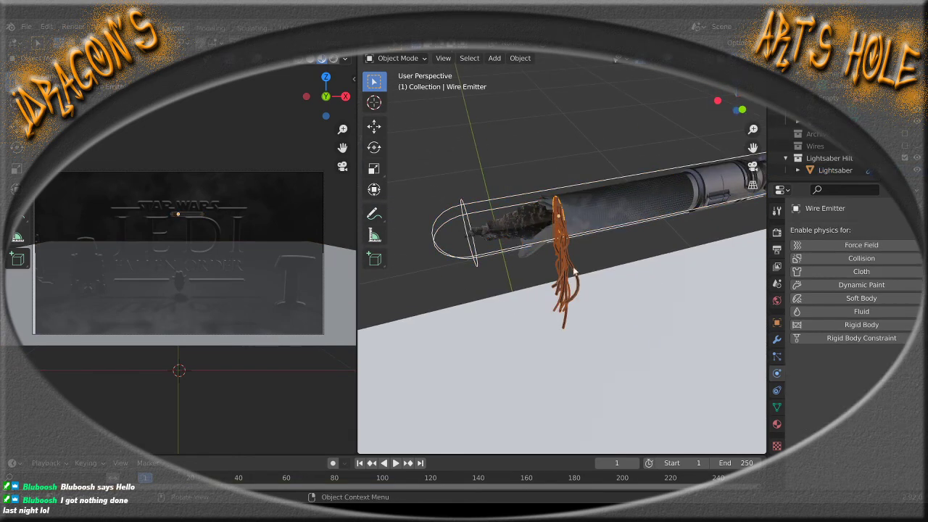
Try Global Y and settle on Object Y as the Wire Emitter's particle rotation Orientation Axis, checking the wires' direction
left_click(777, 357)
scroll(797, 382, "down", 8)
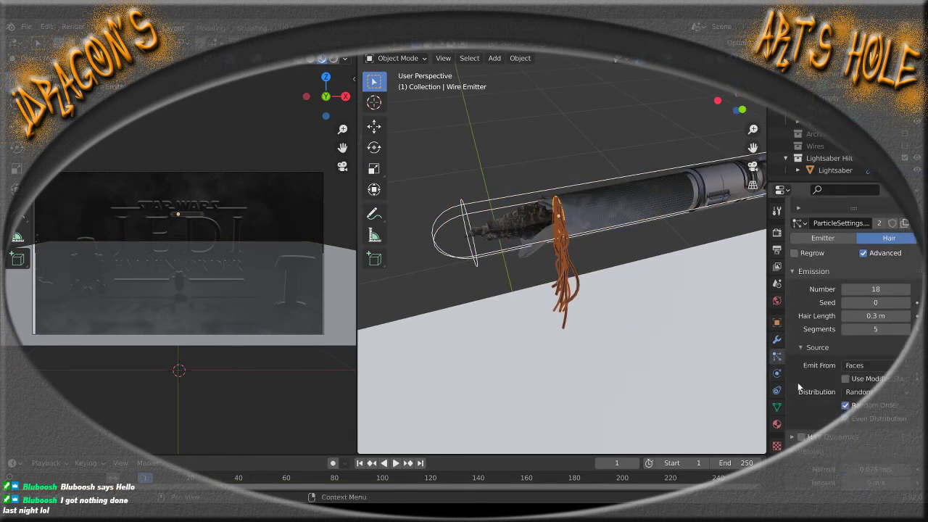
scroll(801, 370, "down", 3)
left_click(875, 333)
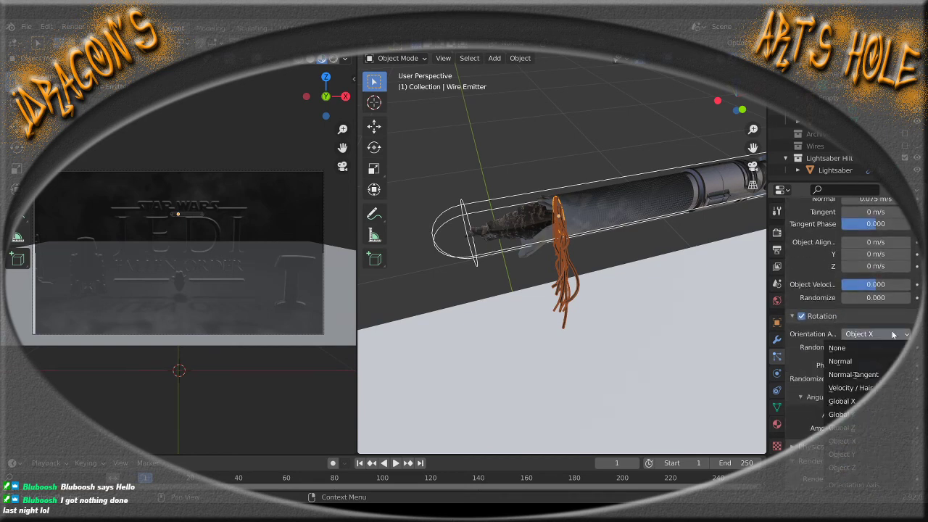
left_click(875, 416)
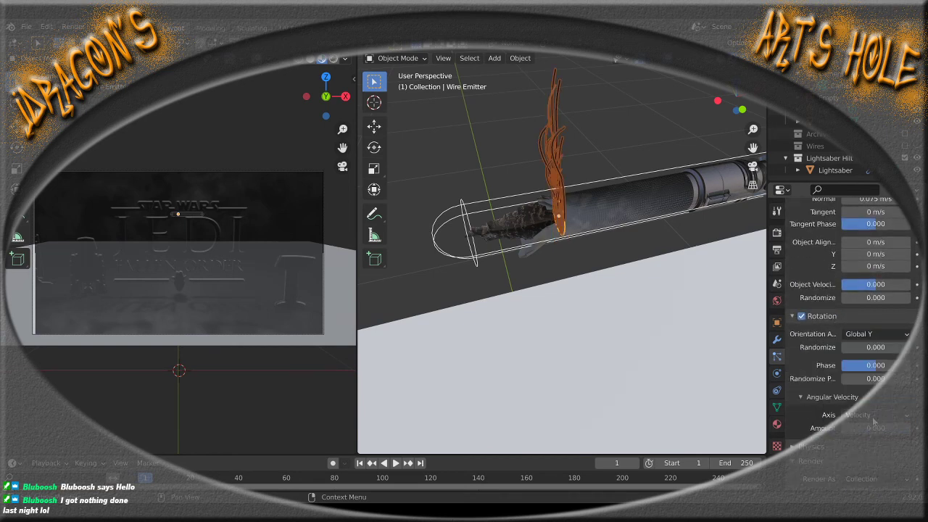
left_click(876, 335)
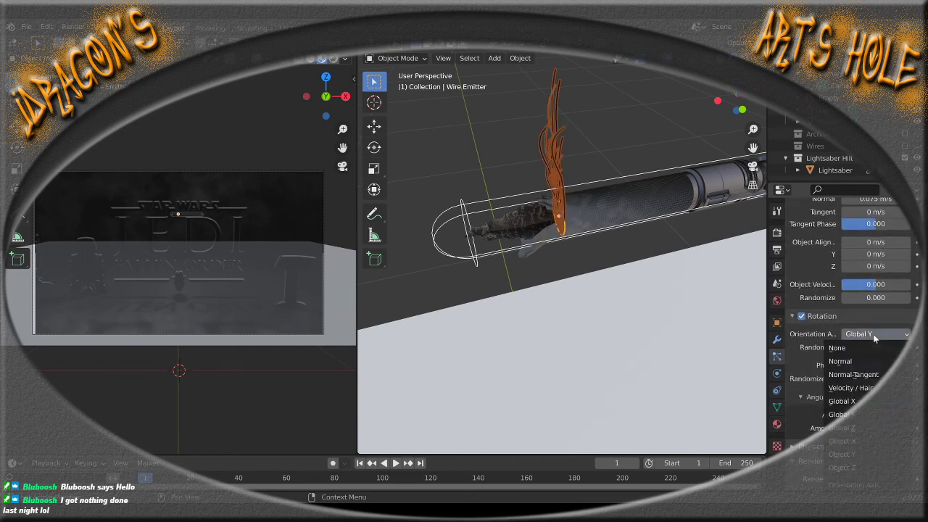
left_click(866, 455)
middle_click_drag(563, 312, 653, 265)
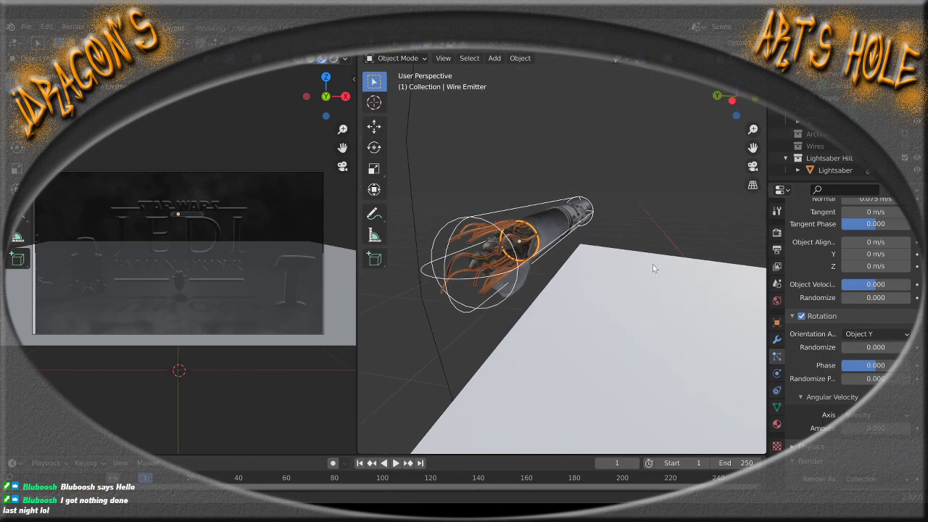
scroll(508, 278, "up", 4)
middle_click_drag(508, 279, 516, 297)
scroll(513, 293, "down", 3)
Move the Lightsaber about 0.171 m along its local X axis, down toward the ground plane
middle_click_drag(610, 352, 578, 330)
left_click(577, 252)
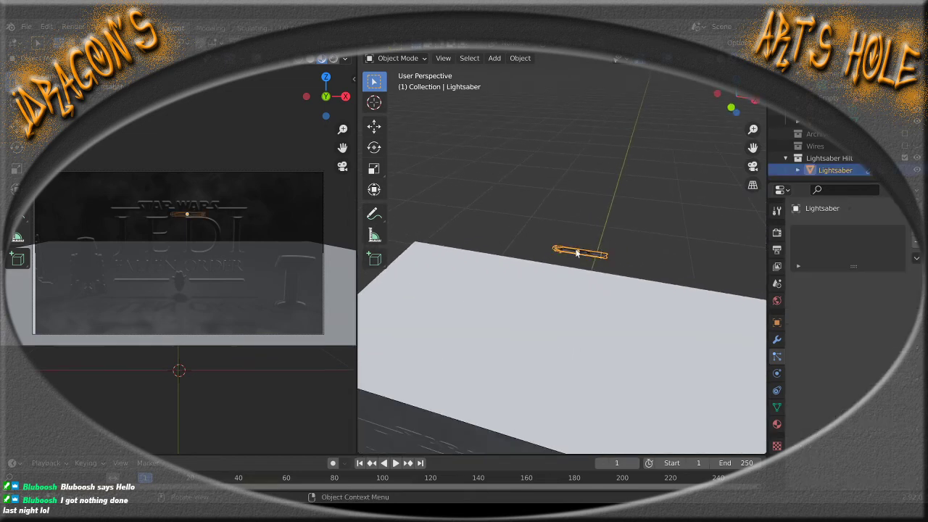
middle_click_drag(610, 366, 548, 342)
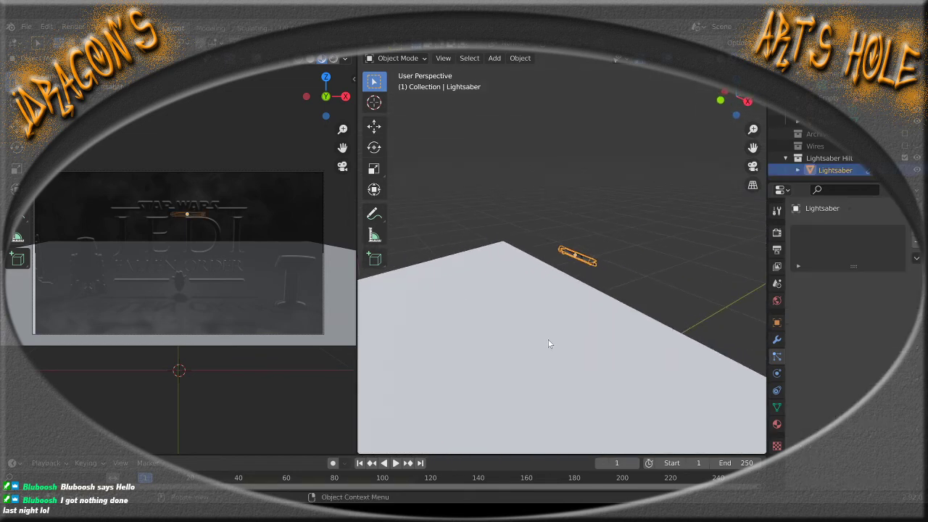
key("g")
key("z")
key("z")
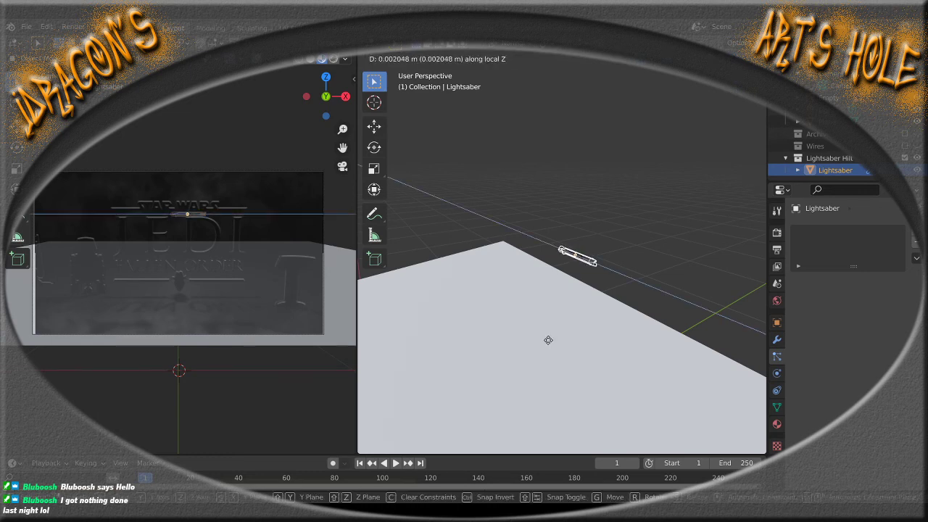
key("y")
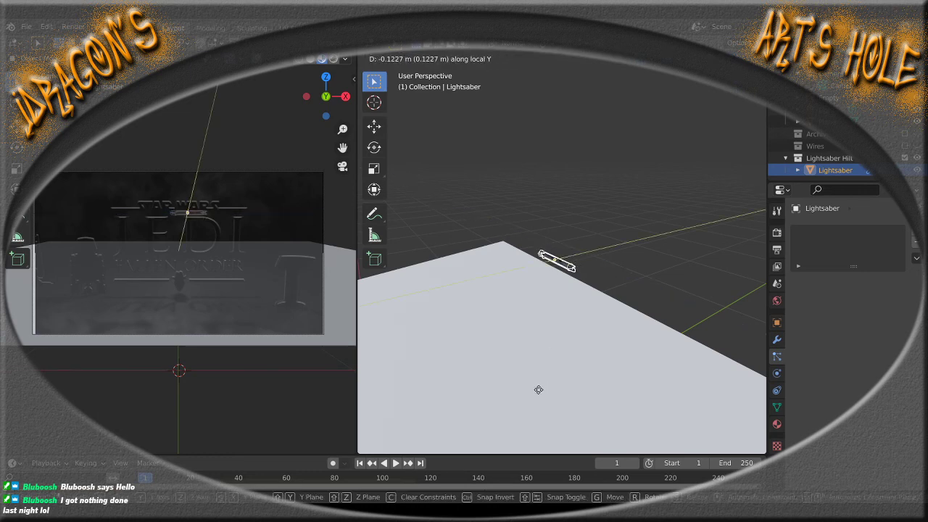
key("x")
key("x")
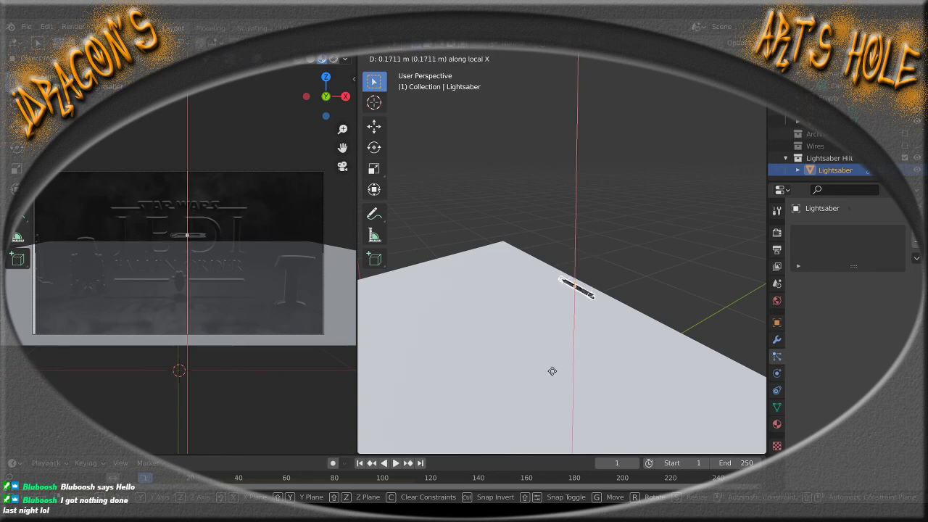
left_click(552, 374)
Play the rigid body simulation with the ground plane and reference image in view and stop at frame 77
scroll(529, 359, "down", 8)
middle_click_drag(500, 349, 610, 295)
scroll(540, 339, "up", 5)
scroll(611, 296, "up", 1)
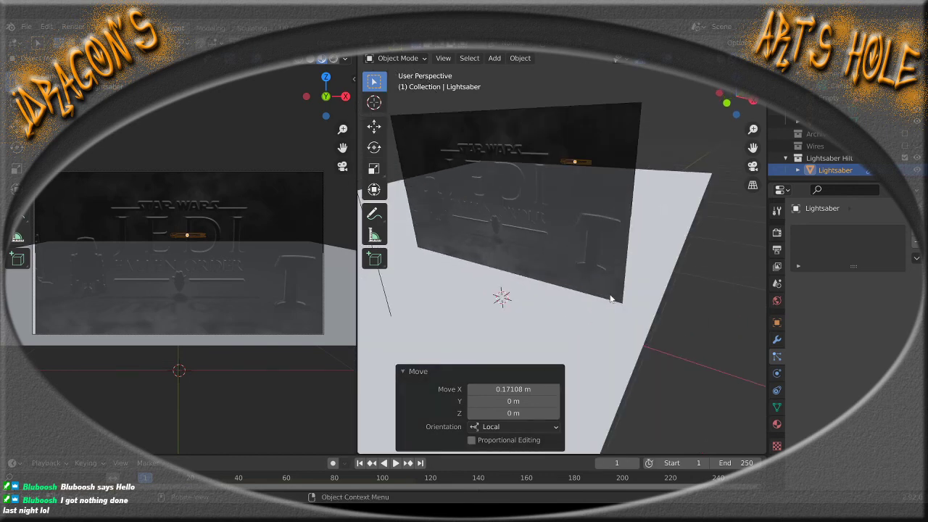
left_click(396, 463)
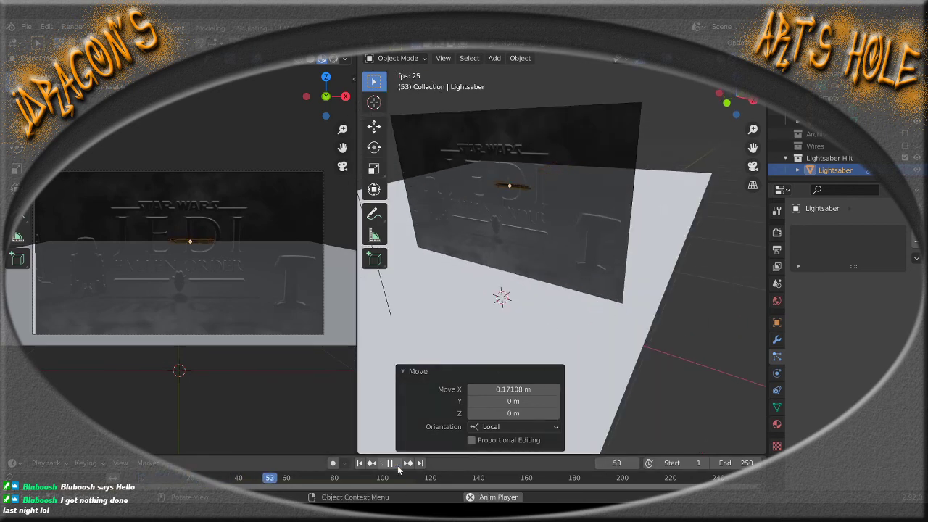
left_click(397, 465)
Examine how the lightsaber sits relative to the ground plane and the reference image at frame 77
middle_click_drag(572, 312, 621, 316)
key("KP_3")
scroll(620, 313, "up", 5)
scroll(580, 311, "down", 2)
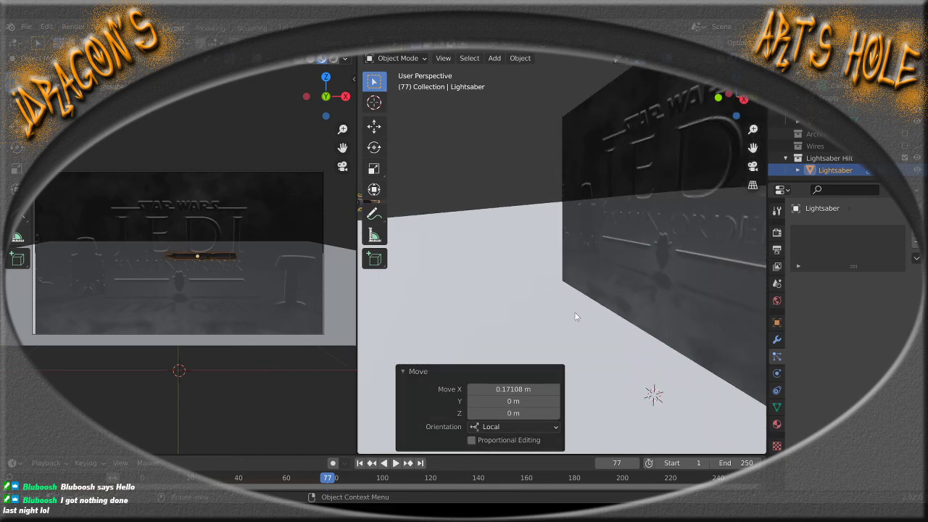
middle_click_drag(530, 303, 562, 306)
scroll(567, 304, "up", 3)
scroll(562, 306, "down", 2)
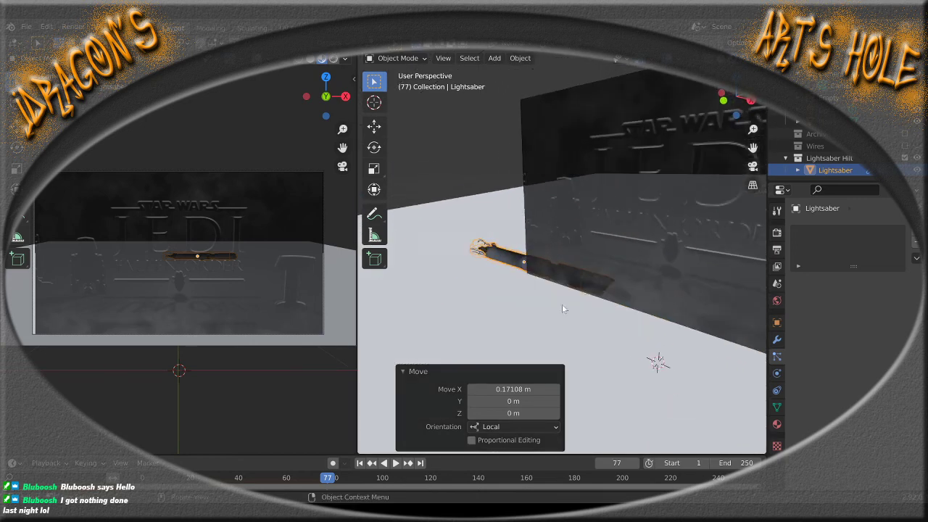
scroll(562, 303, "down", 3)
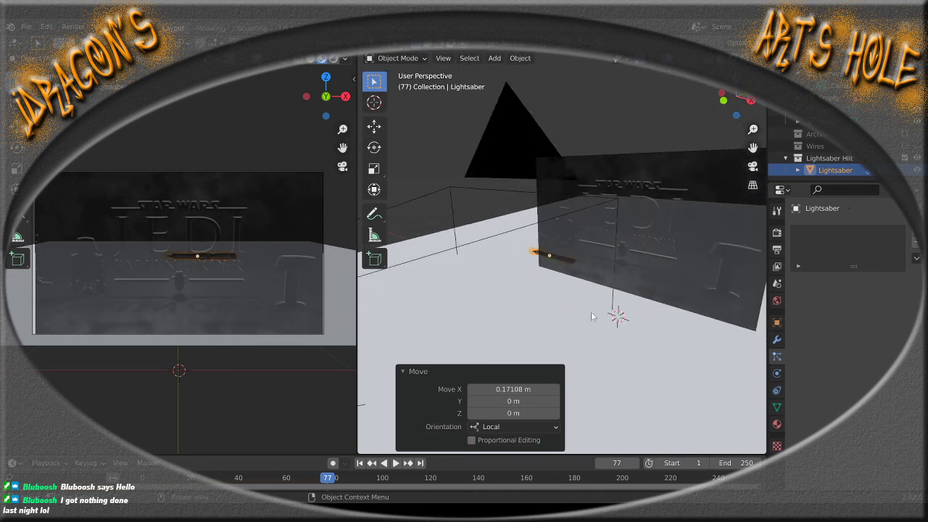
Return to frame 1 and apply all transforms to the ground plane
left_click(357, 465)
middle_click_drag(573, 339, 395, 316)
left_click(511, 276)
middle_click_drag(534, 285, 540, 305)
key("ctrl+a")
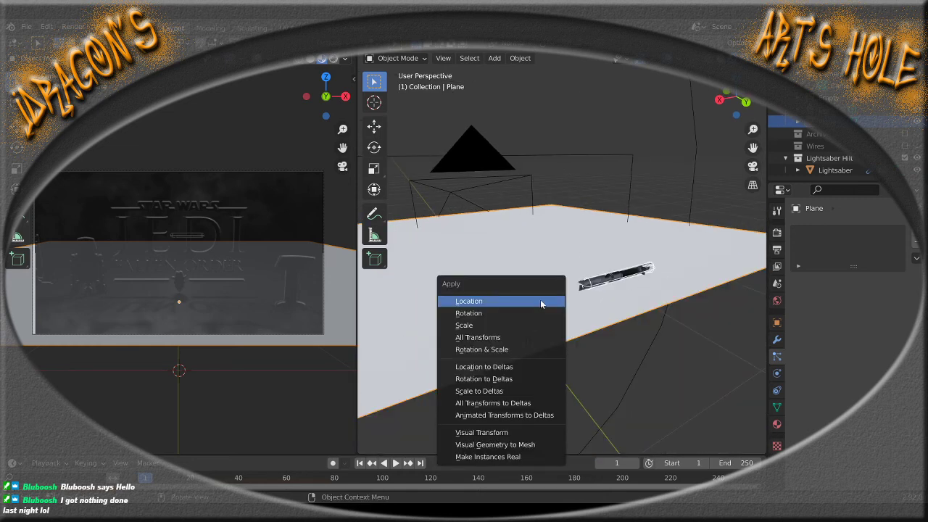
left_click(523, 337)
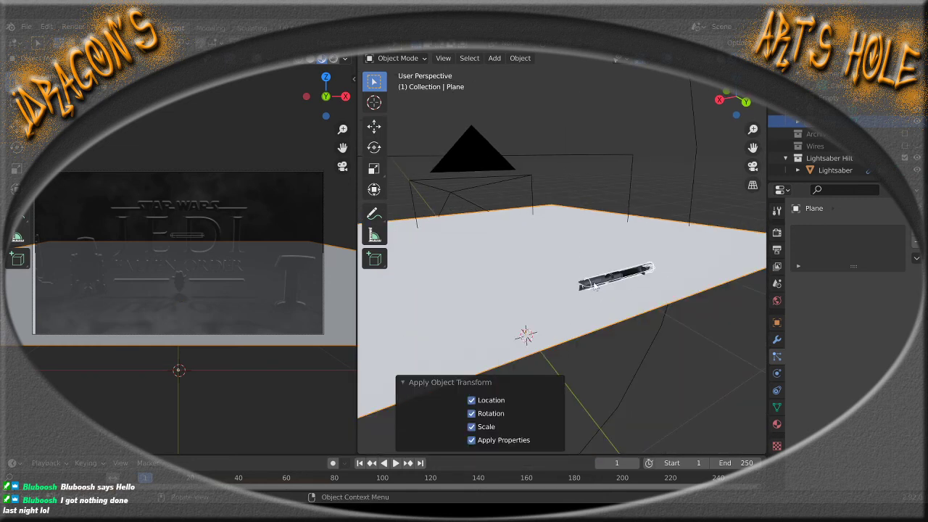
Apply all transforms to the Lightsaber
left_click(593, 285)
key("ctrl+a")
left_click(569, 317)
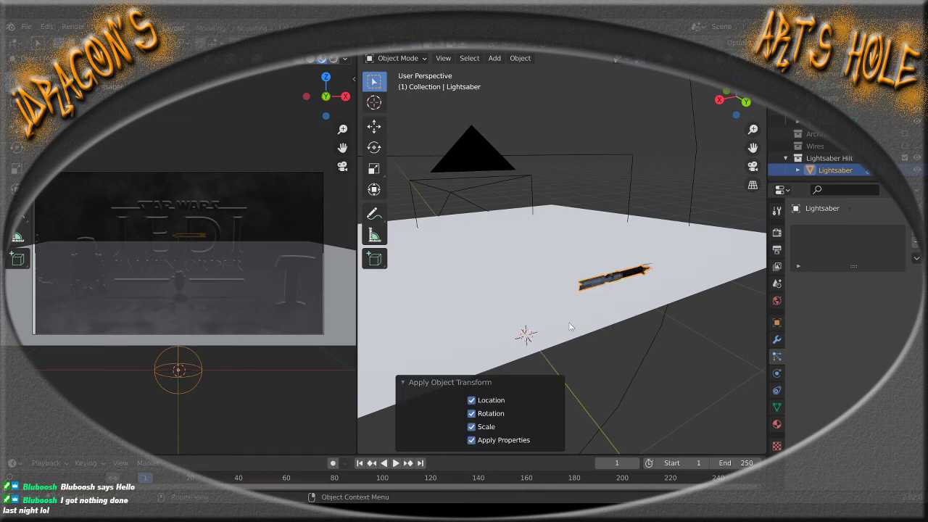
Play the rigid body simulation up to frame 32 and return to frame 1
left_click(395, 463)
left_click(395, 463)
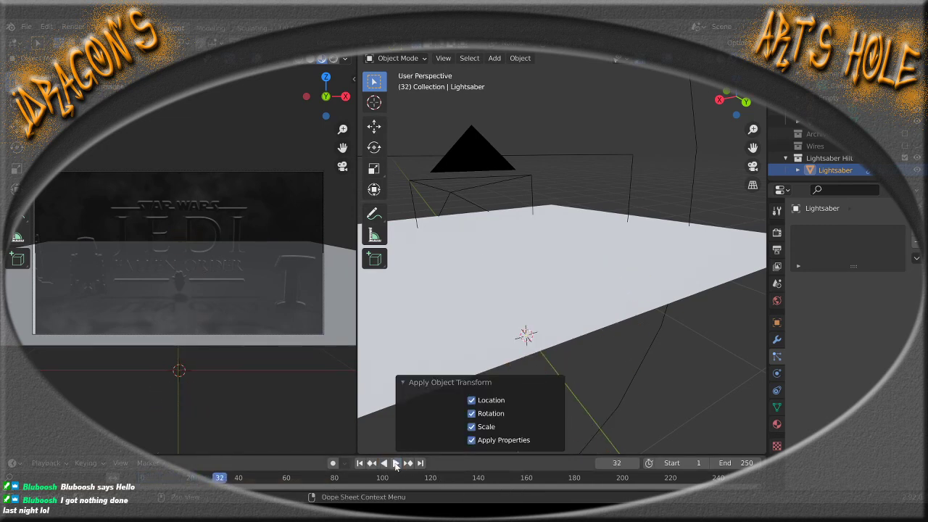
left_click(360, 464)
Check the ground plane's collision shape options and the Lightsaber's rigid body settings
left_click(545, 335)
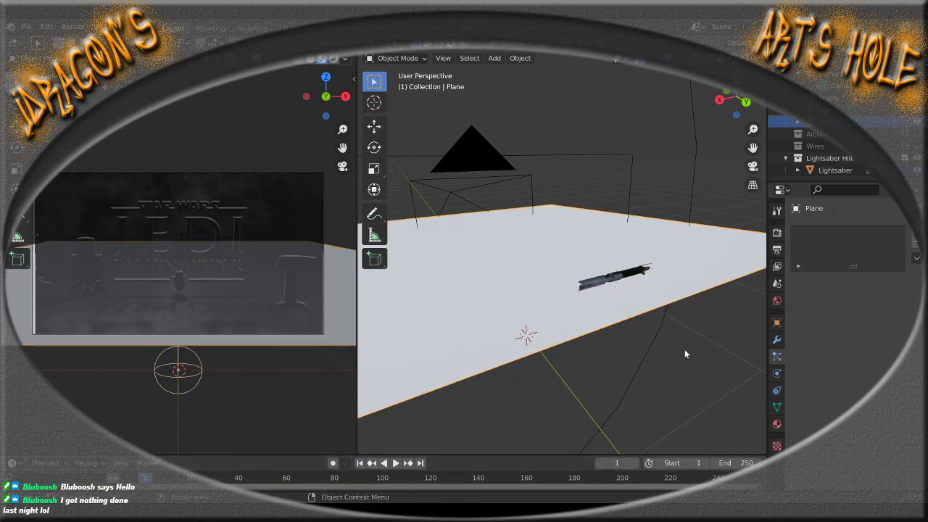
left_click(779, 375)
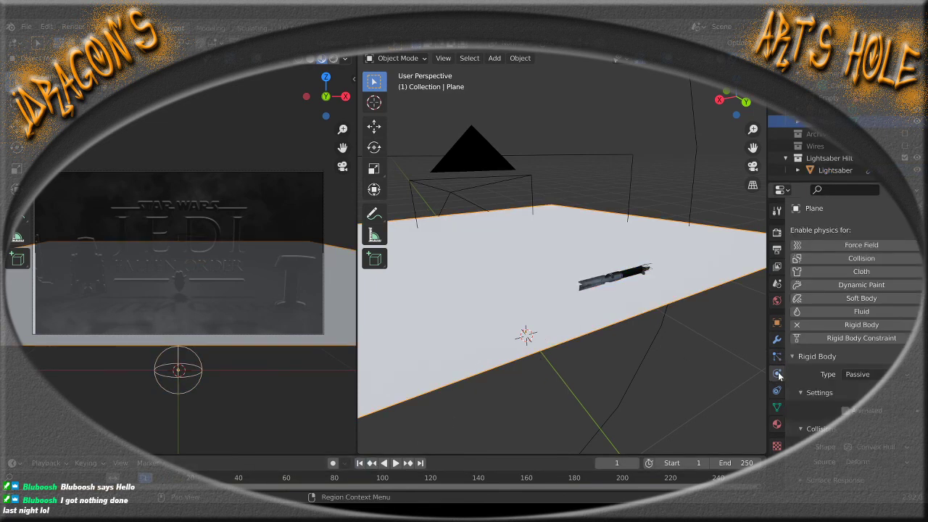
scroll(804, 377, "down", 1)
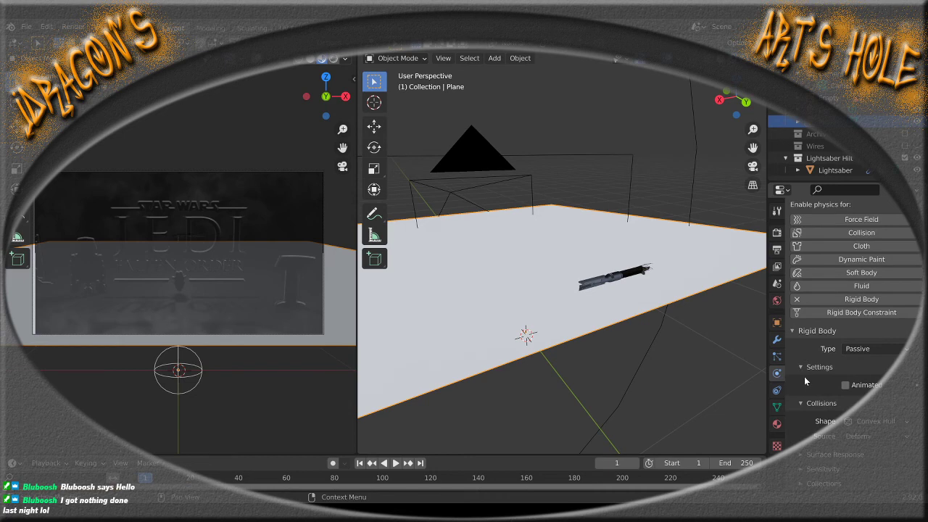
left_click(890, 421)
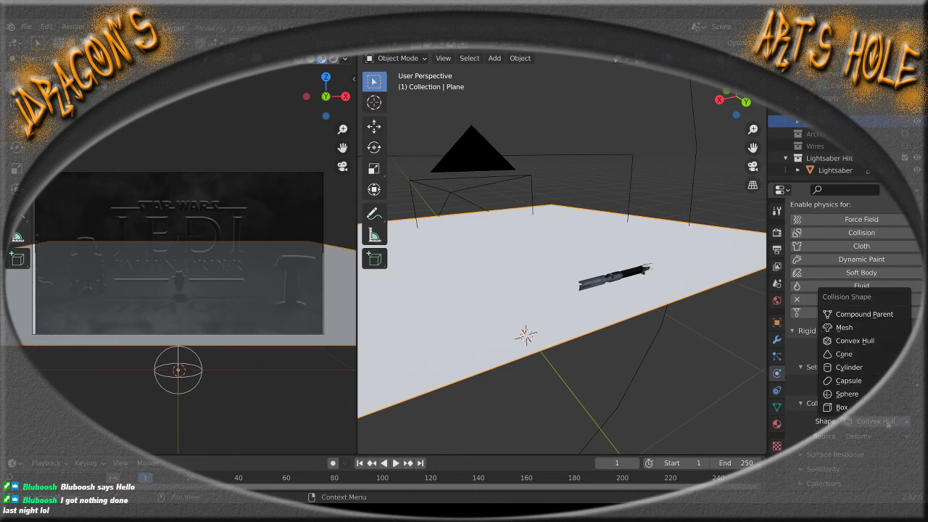
left_click(608, 283)
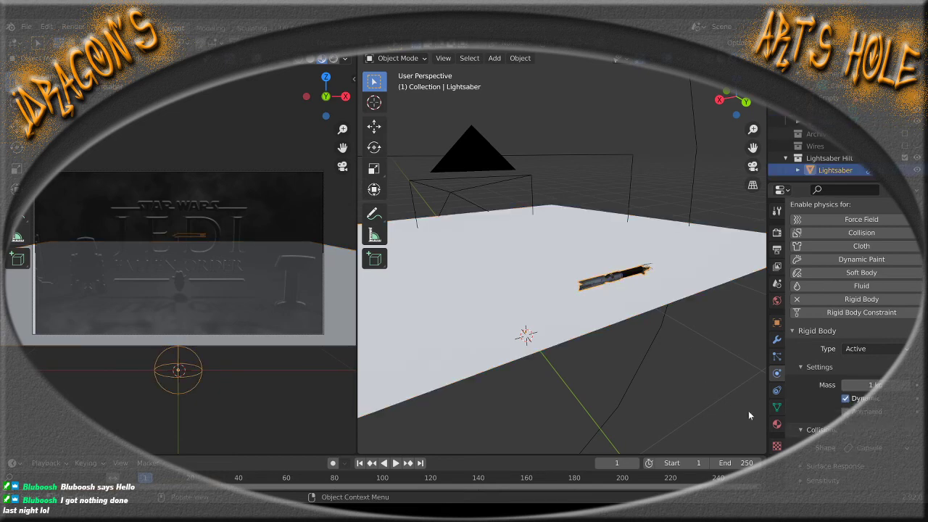
scroll(805, 401, "down", 1)
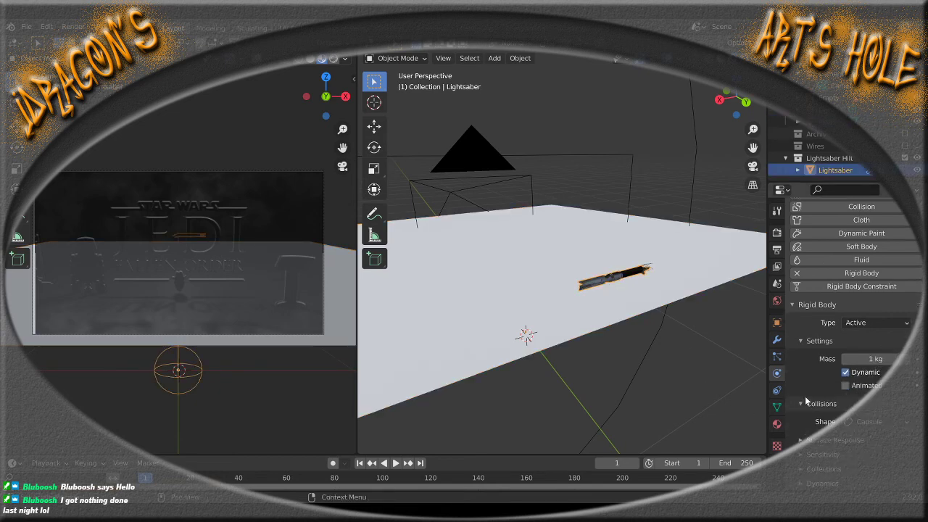
Replay the simulation up to frame 33, return to frame 1 and inspect the Lightsaber's collision capsule and origin
left_click(395, 464)
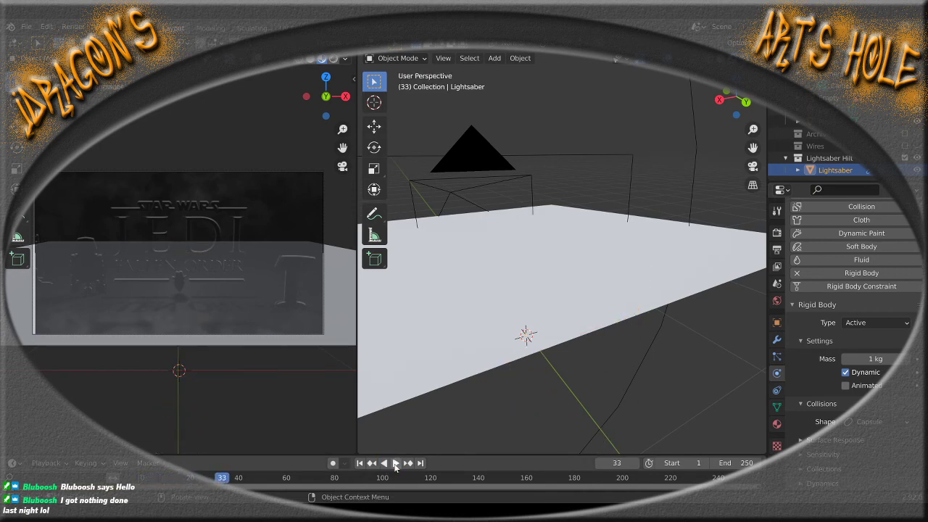
left_click(359, 463)
mouse_move(537, 402)
middle_mouse_down()
mouse_move(502, 379)
mouse_move(532, 397)
middle_mouse_up()
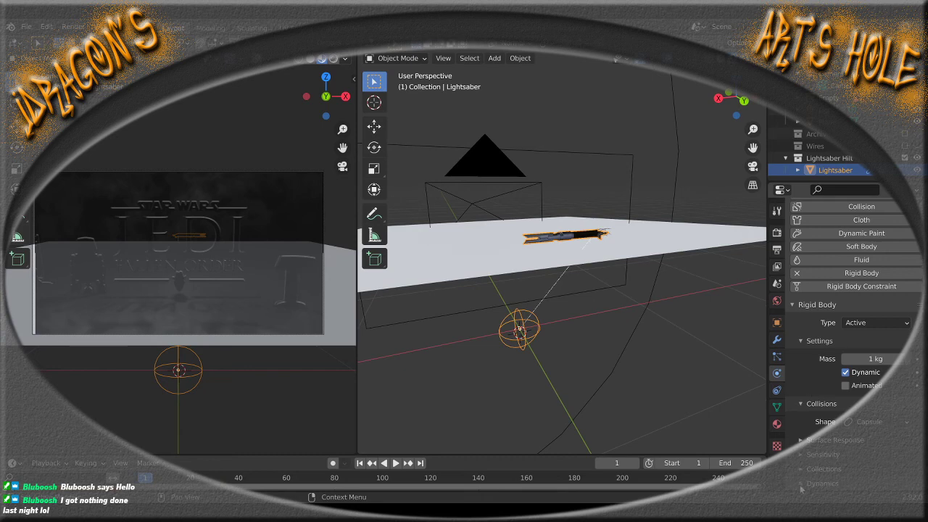
Give the Lightsaber a collision margin of 0.001 m and test it by replaying the rigid body simulation from frame 1
scroll(795, 413, "down", 2)
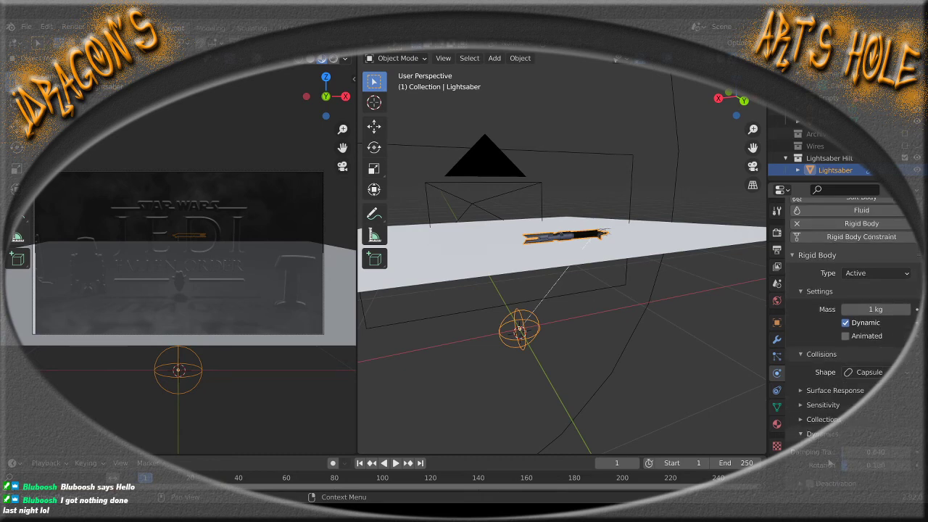
scroll(801, 433, "up", 2)
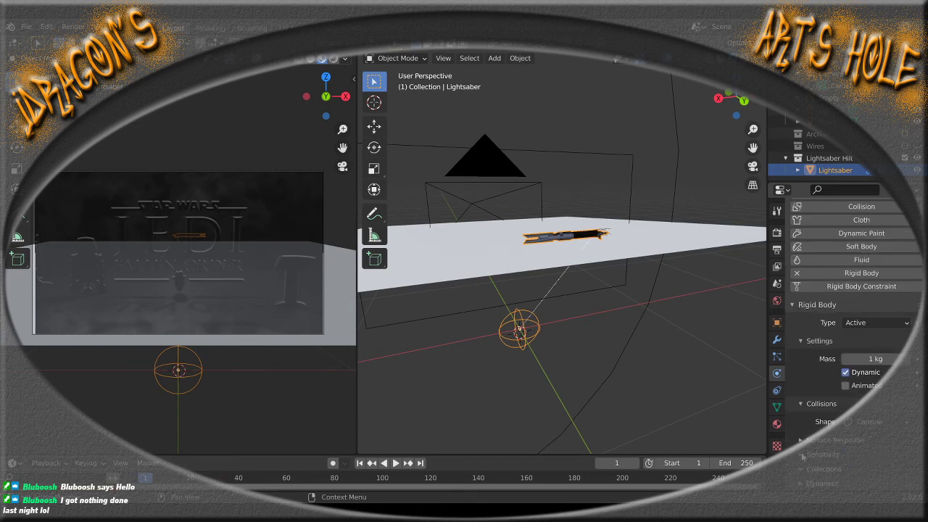
scroll(802, 456, "down", 2)
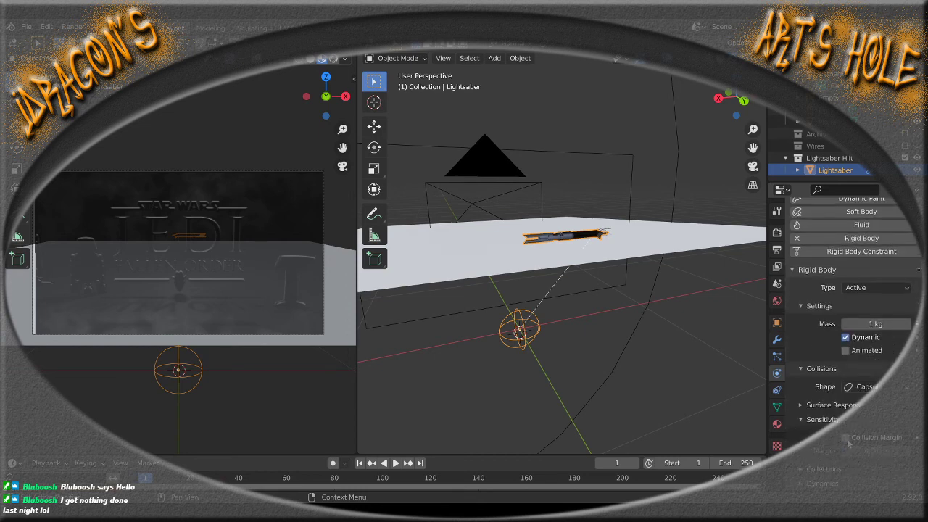
left_click(846, 438)
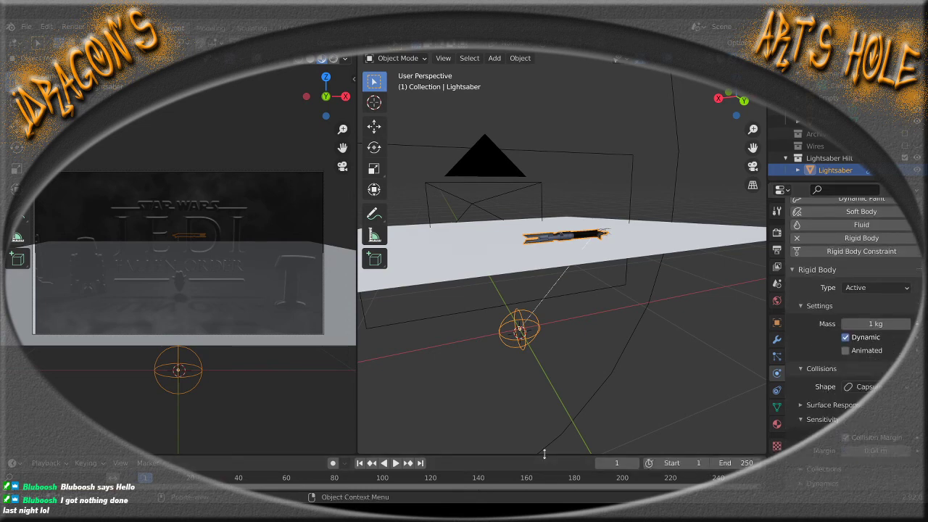
left_click(395, 463)
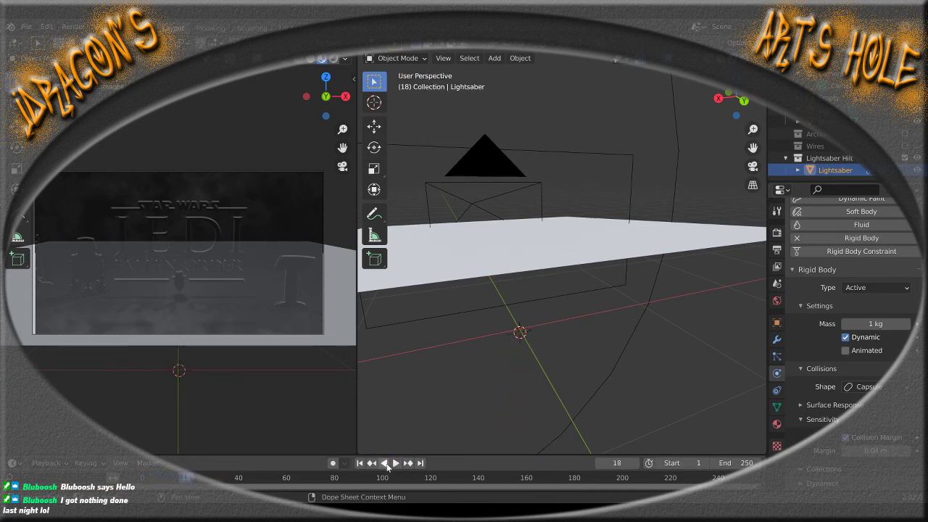
left_click(360, 463)
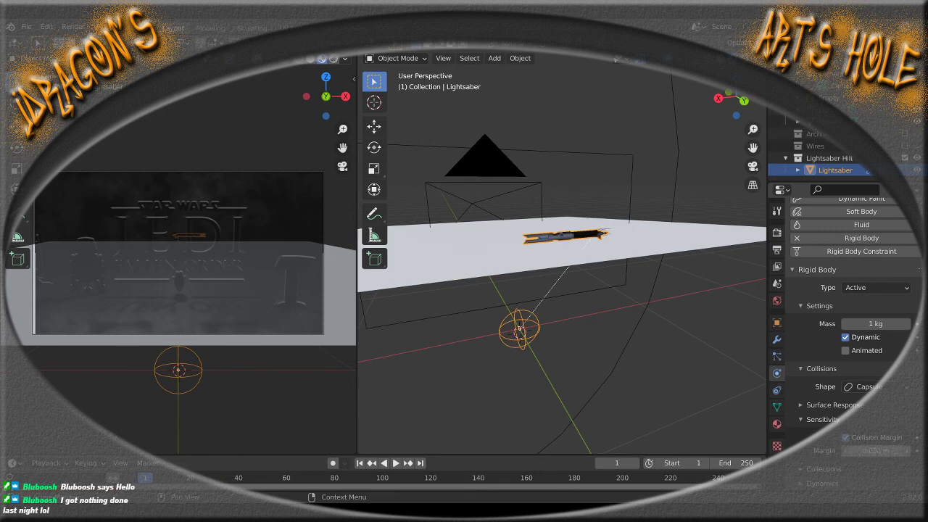
left_click(395, 463)
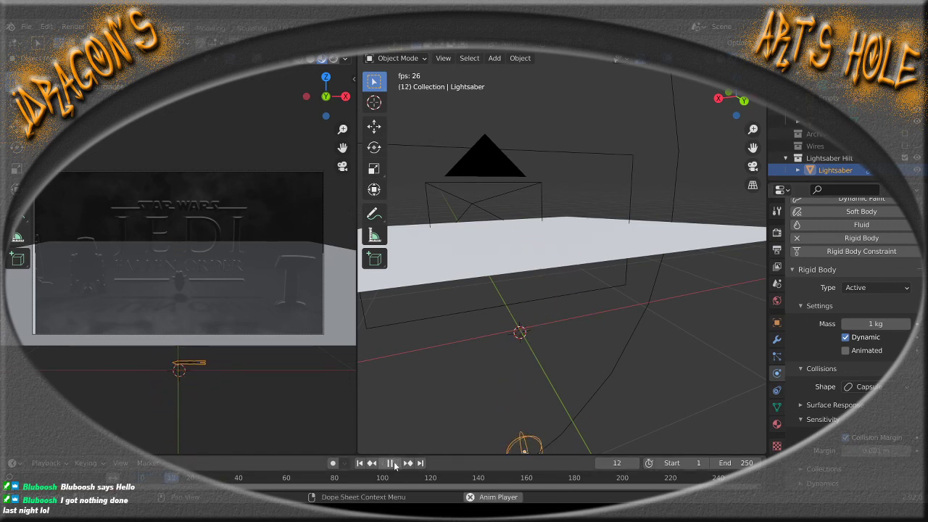
left_click(395, 463)
left_click(360, 463)
Add Collision physics to the ground plane, replay the rigid body simulation and return to frame 1
middle_click_drag(455, 335, 563, 345)
left_click(532, 279)
middle_click_drag(532, 296, 749, 282)
scroll(855, 246, "up", 2)
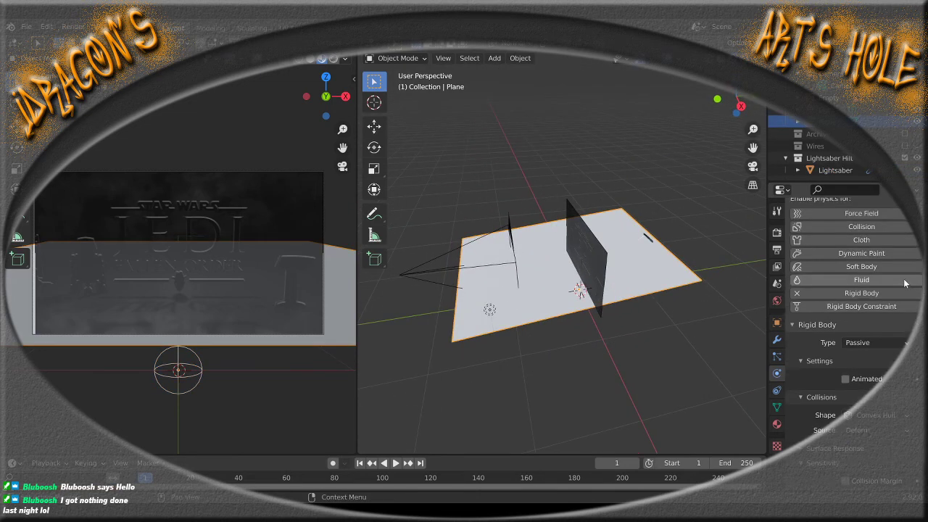
left_click(855, 226)
scroll(800, 384, "down", 2)
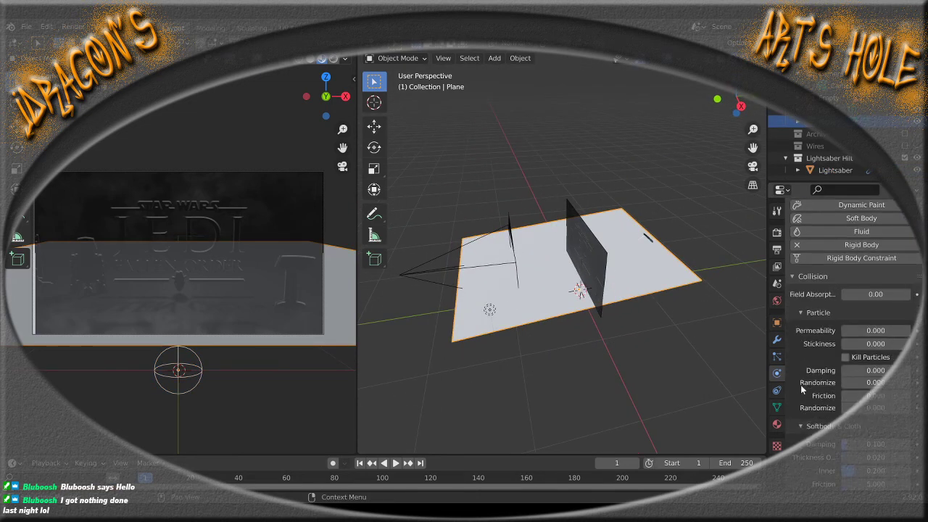
key("space")
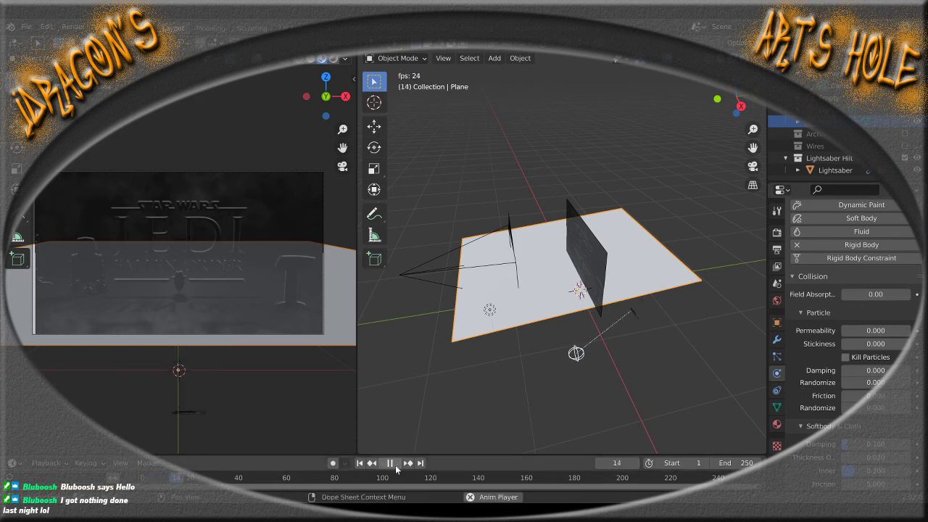
left_click(360, 463)
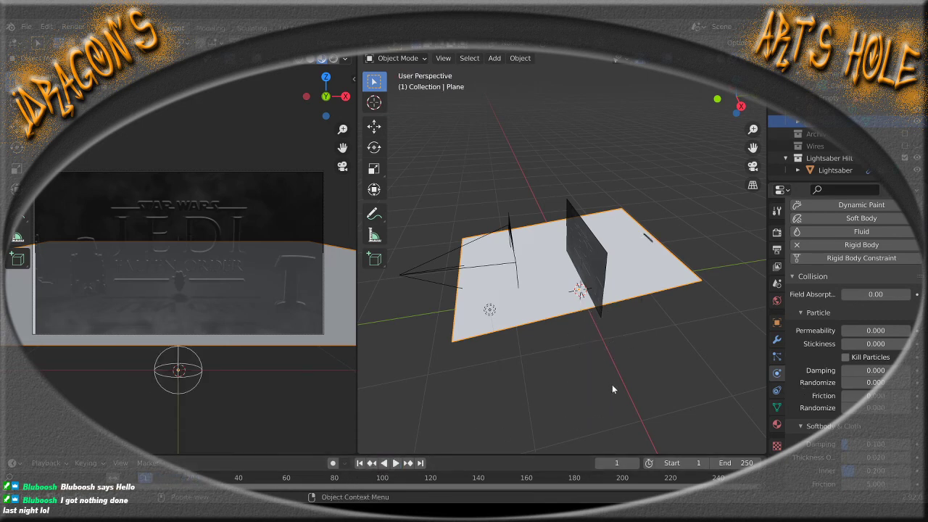
Select the Lightsaber and inspect its collision capsule and origin relative to the hilt and ground plane
left_click(200, 374)
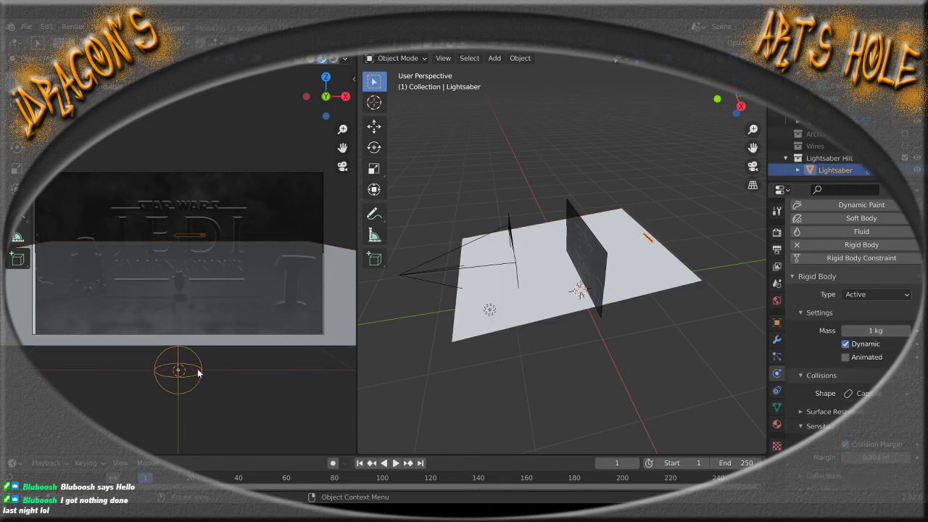
middle_click_drag(607, 347, 584, 297)
scroll(586, 299, "up", 9)
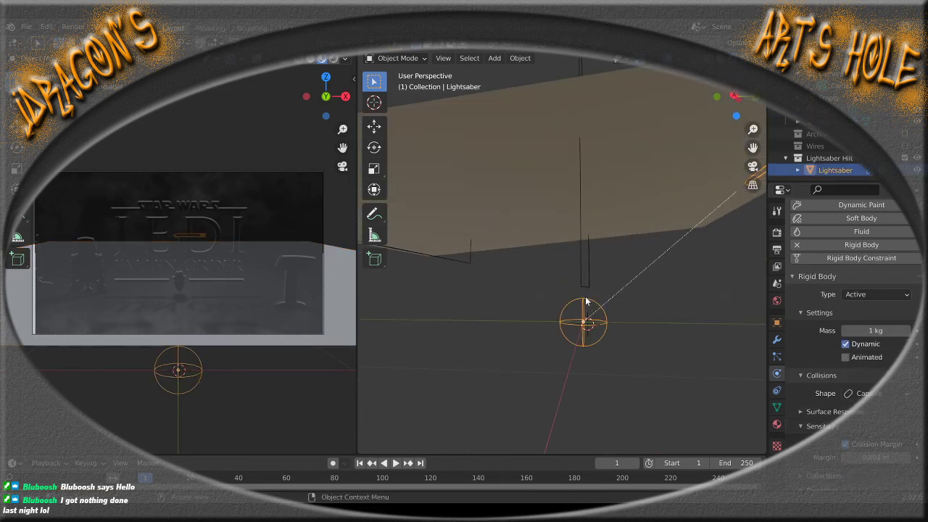
middle_click_drag(629, 334, 592, 308)
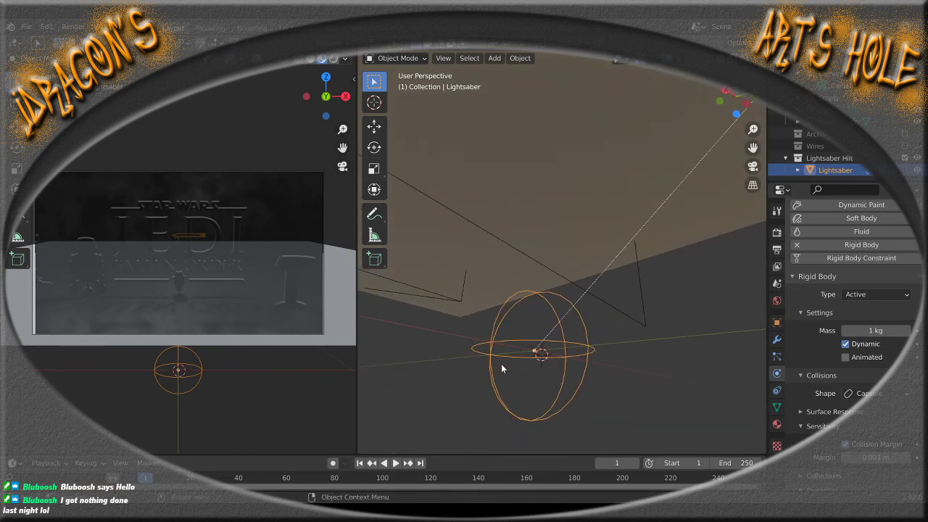
scroll(515, 361, "up", 4)
scroll(514, 360, "down", 4)
scroll(515, 359, "up", 2)
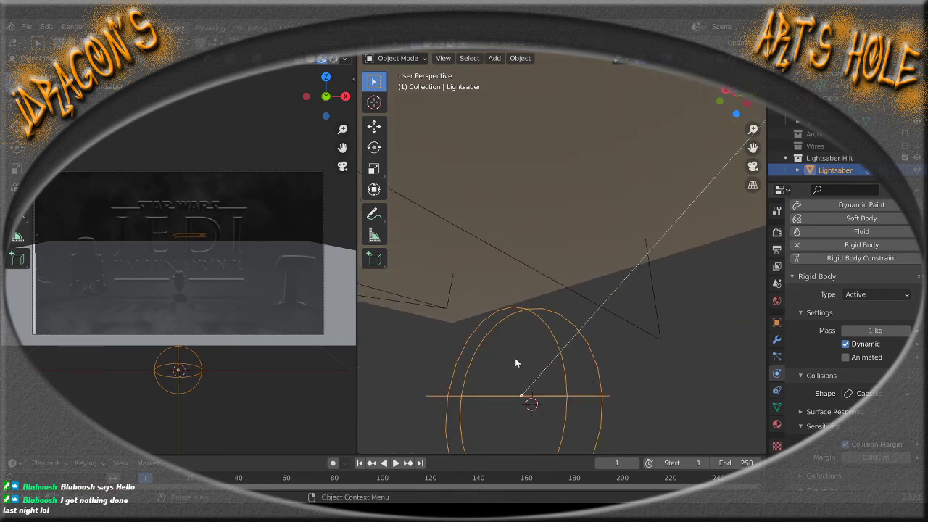
middle_click_drag(515, 361, 562, 381)
scroll(562, 380, "down", 10)
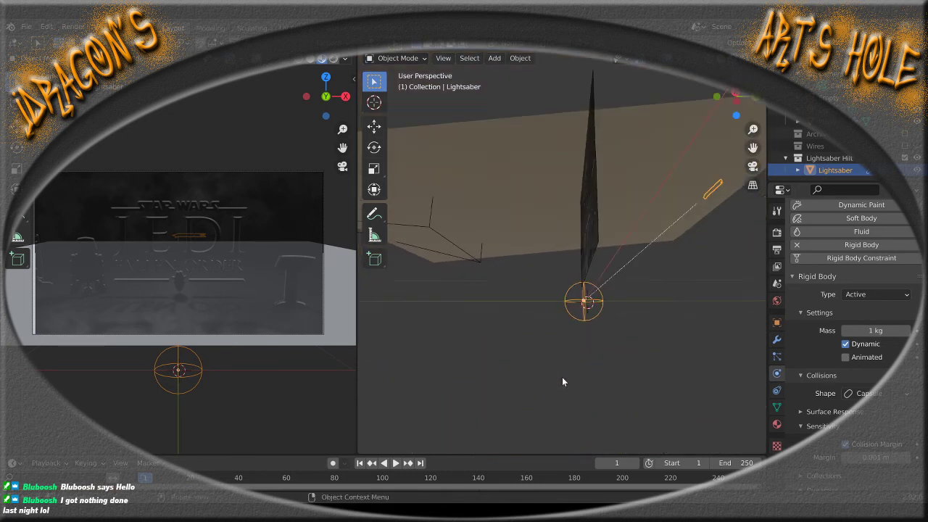
middle_click_drag(562, 313, 597, 356)
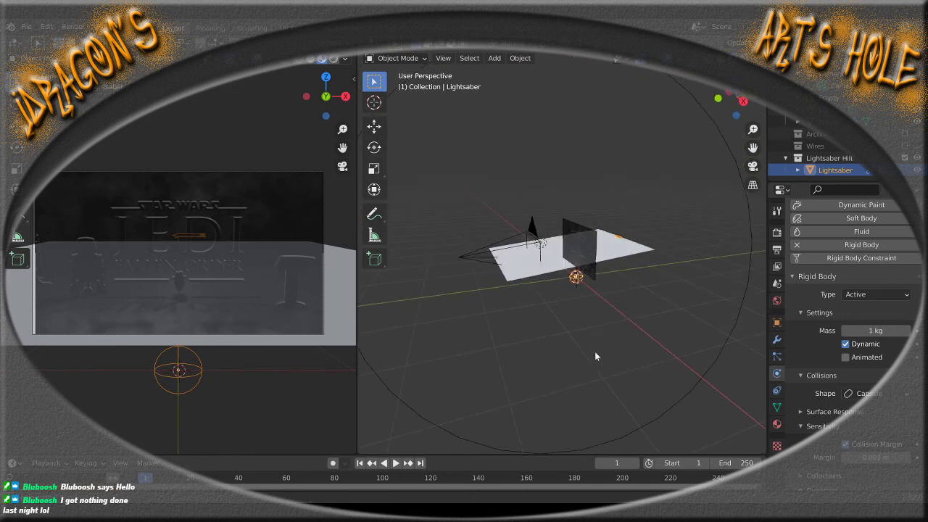
Replay the simulation past frame 43, return to frame 1 and re-examine the Lightsaber's collision capsule from below
left_click(395, 463)
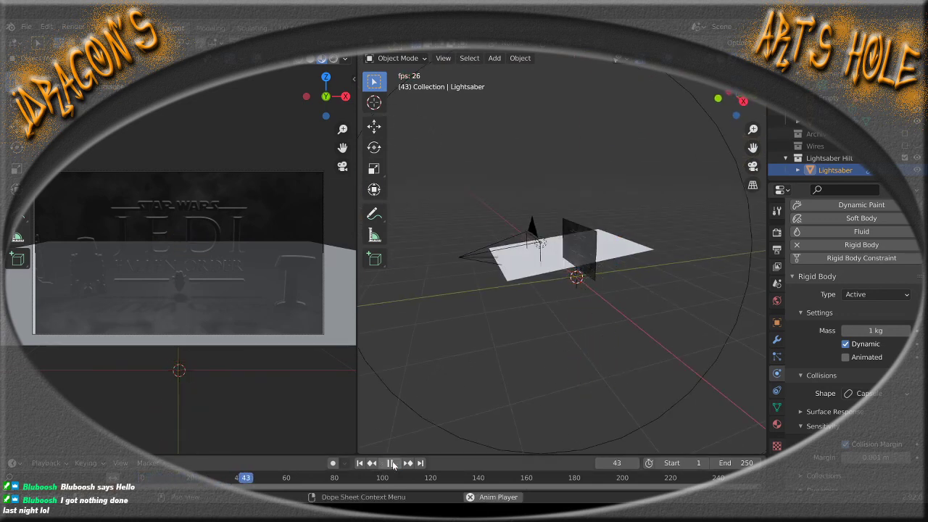
left_click(391, 462)
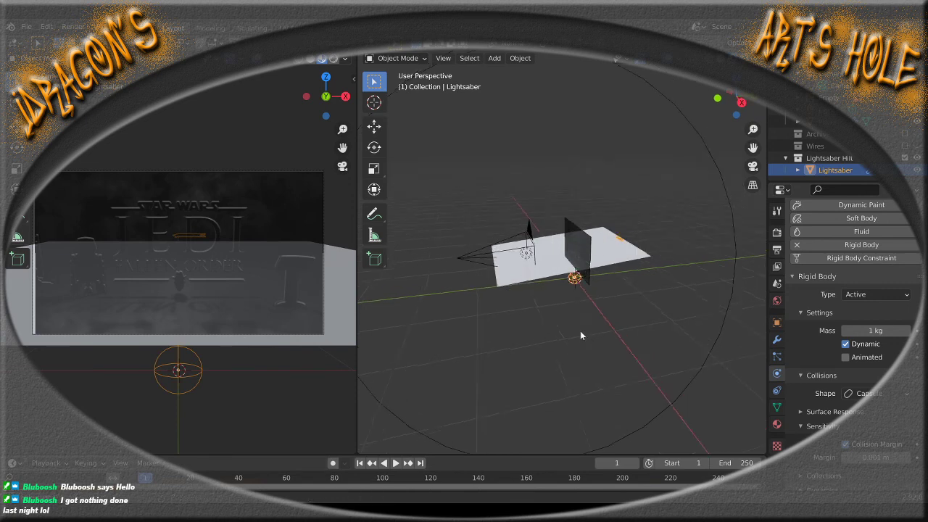
scroll(560, 320, "up", 5)
middle_click_drag(575, 327, 540, 283)
scroll(541, 279, "up", 3)
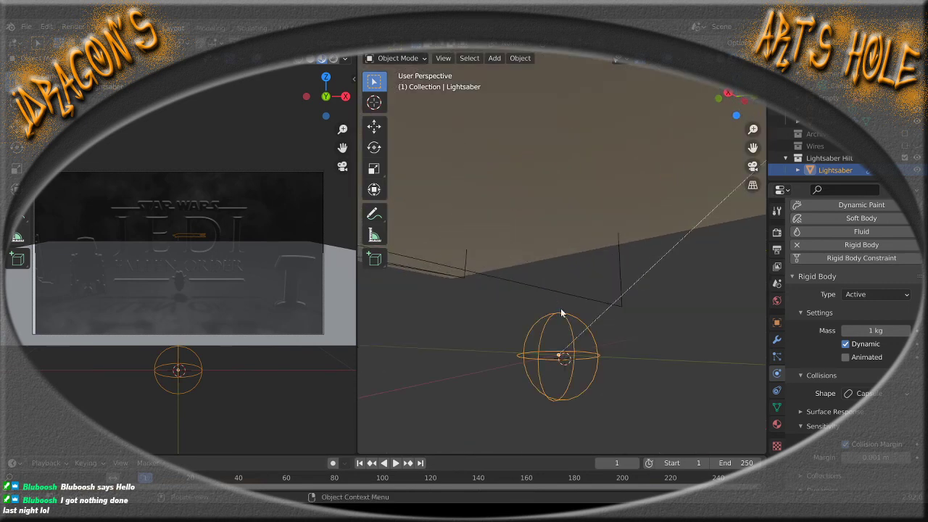
middle_click_drag(563, 314, 568, 343)
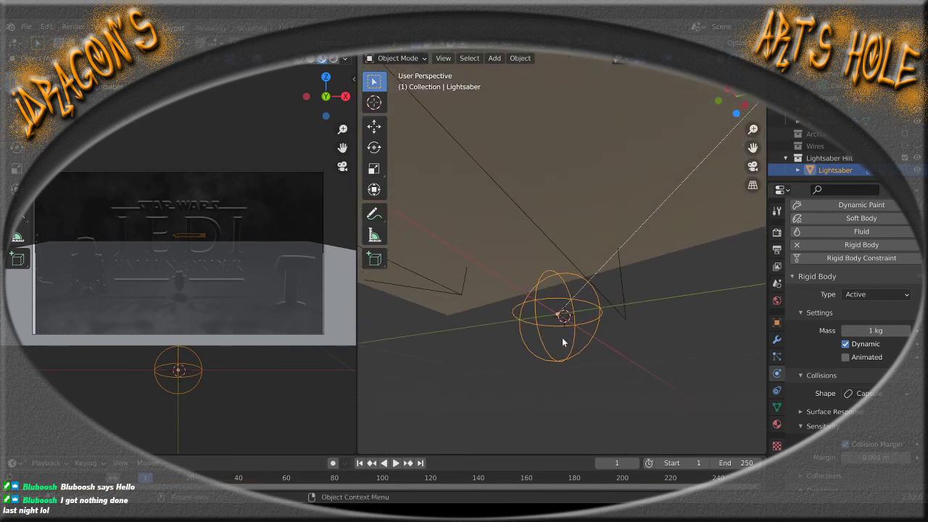
scroll(563, 349, "down", 9)
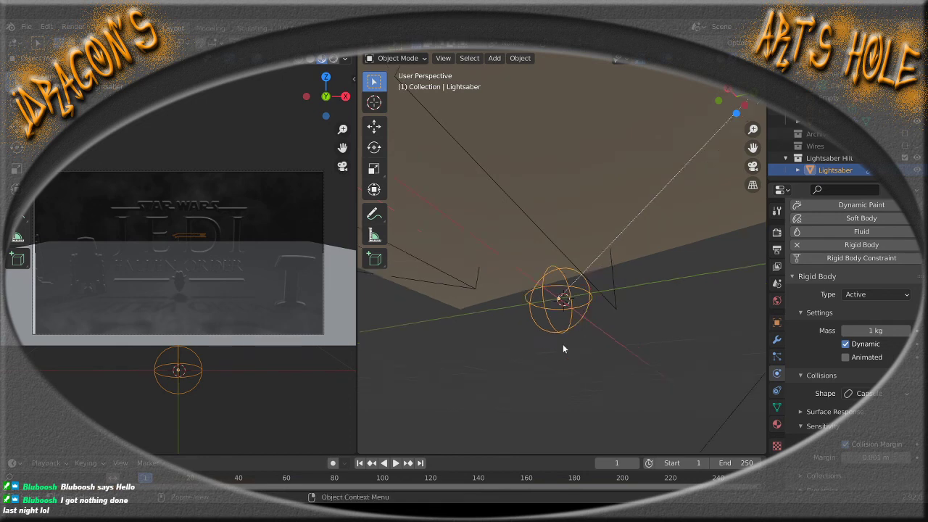
Undo the recent changes back to before the Lightsaber's transforms were applied
key("ctrl+z")
key("ctrl+z")
key("ctrl+z")
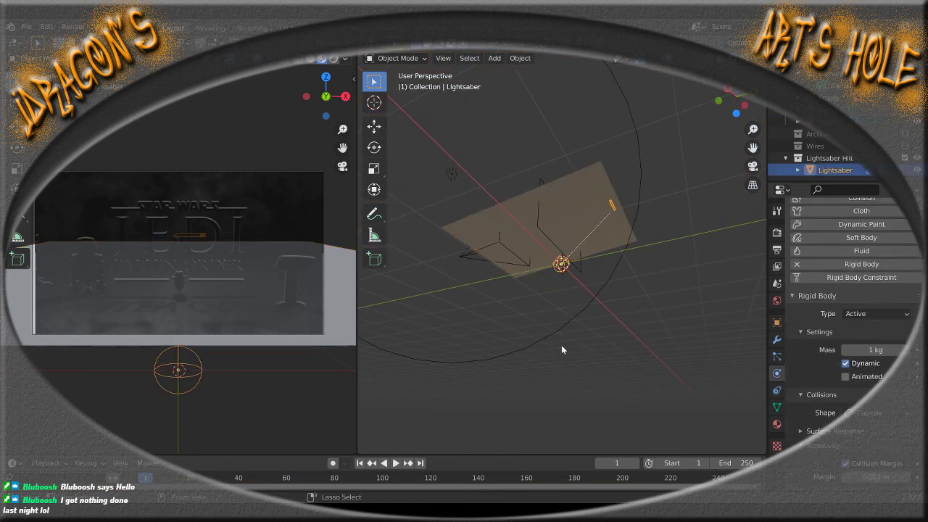
key("ctrl+z")
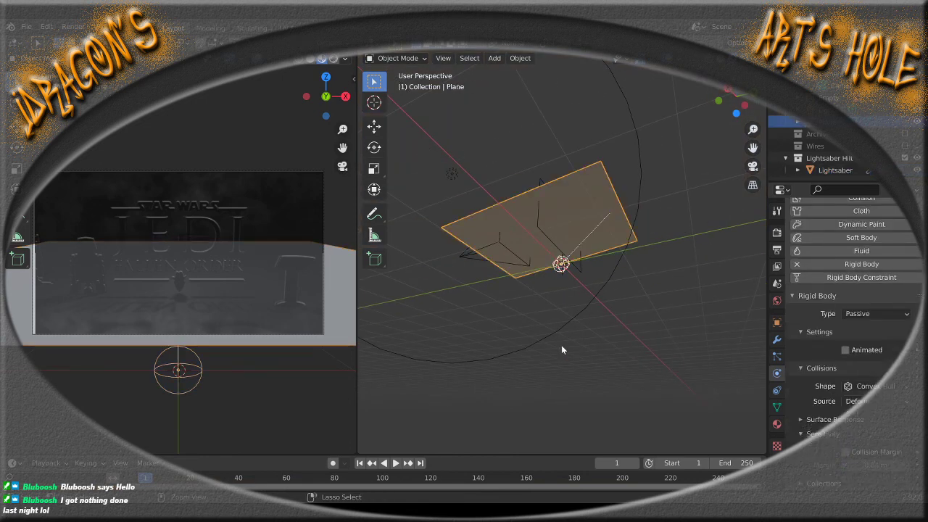
key("ctrl+shift+z")
key("ctrl+z")
key("ctrl+z")
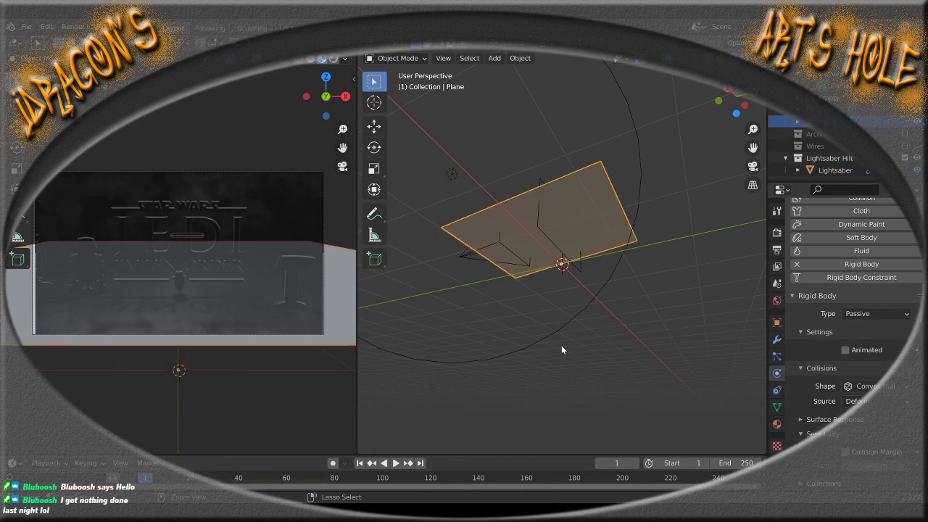
Select the Lightsaber, play the simulation past frame 64 from a side view and return to frame 1
middle_click_drag(510, 290, 573, 349)
scroll(573, 345, "up", 4)
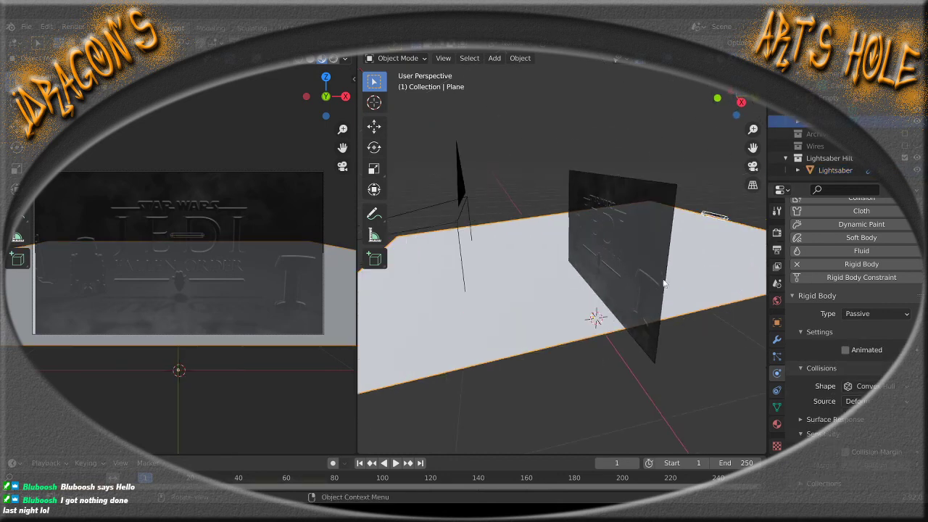
left_click(720, 217)
middle_click_drag(700, 318, 522, 408)
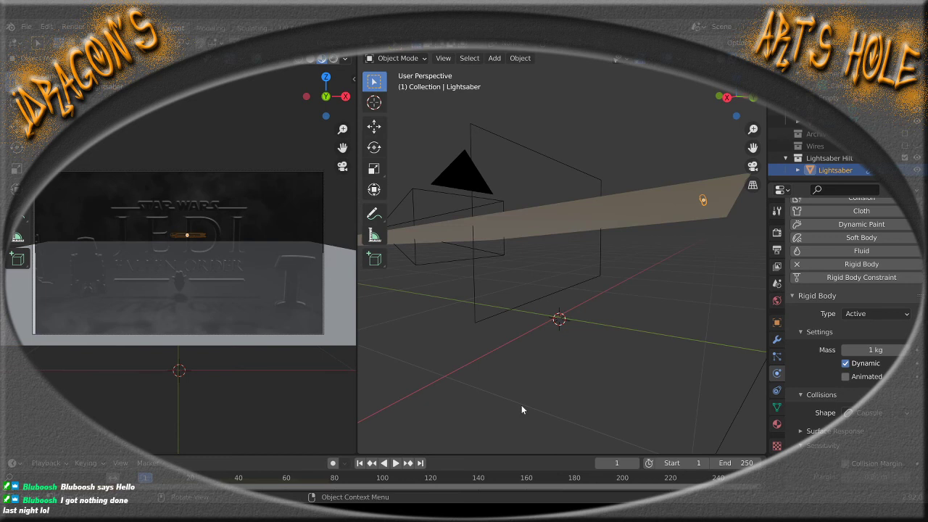
left_click(394, 464)
middle_click_drag(465, 343, 498, 346)
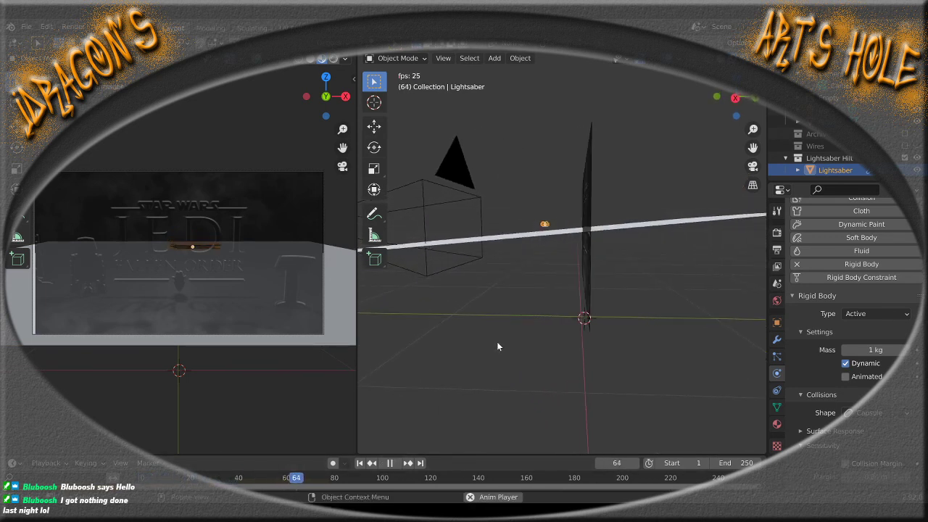
left_click(389, 462)
left_click(360, 463)
Try applying all transforms to the Lightsaber again
middle_click_drag(558, 311, 582, 268)
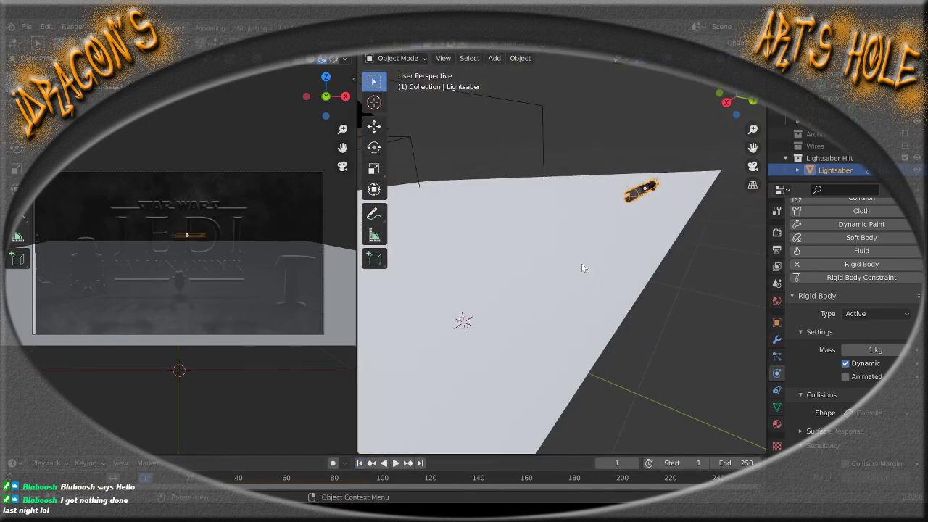
key("ctrl+a")
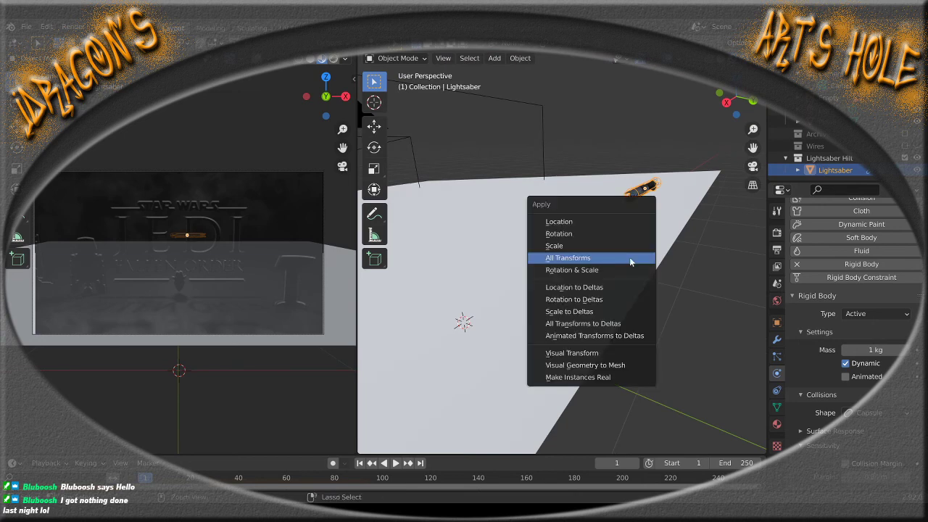
left_click(629, 258)
middle_click_drag(630, 262, 597, 284)
key("ctrl+z")
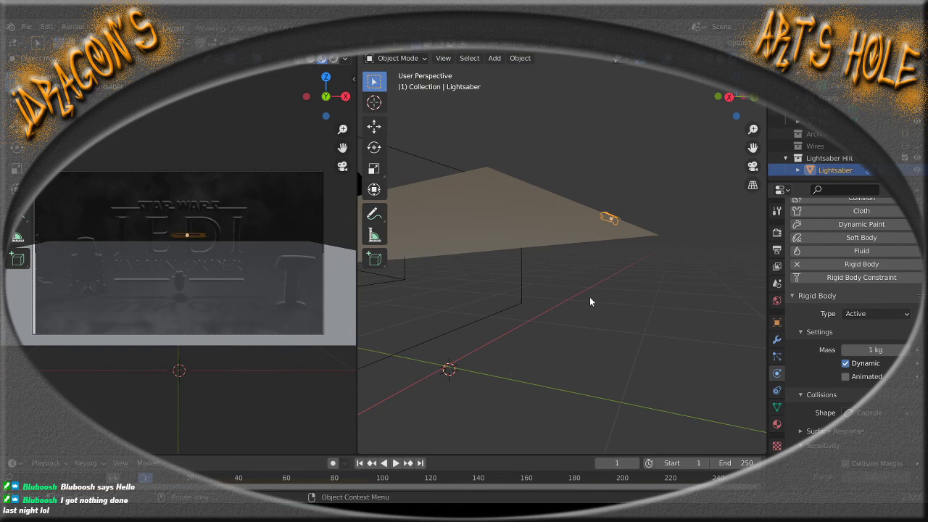
Select the ground plane and apply all of its transforms
left_click(563, 210)
key("shift+a")
mouse_move(546, 322)
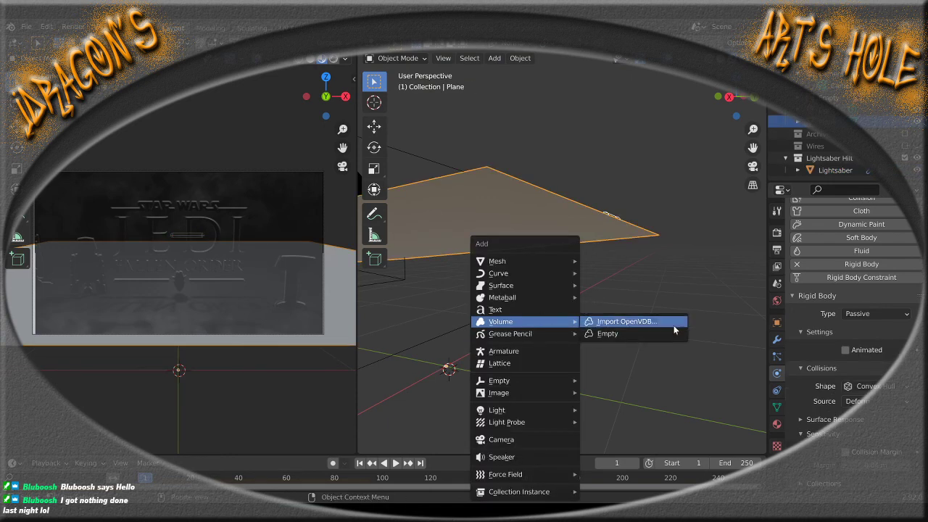
right_click(625, 321)
key("Escape")
key("ctrl+a")
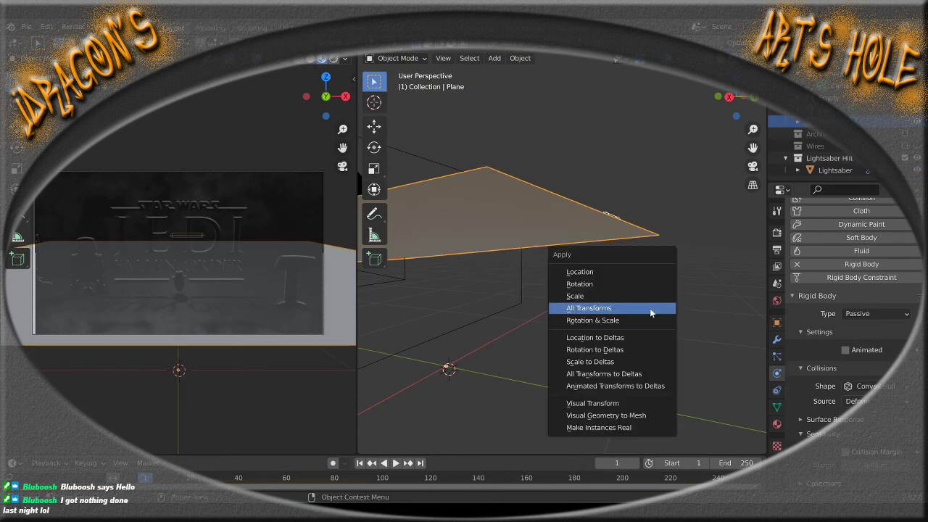
left_click(650, 308)
Deselect the ground plane, play the simulation past frame 150 and return to frame 1
middle_click_drag(616, 327, 506, 359)
left_click(606, 364)
left_click(395, 464)
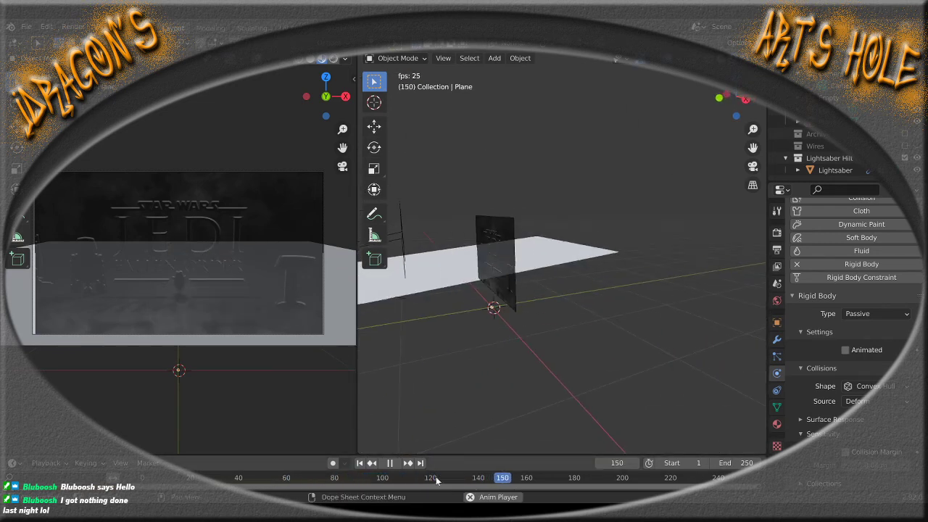
left_click(390, 462)
left_click(360, 463)
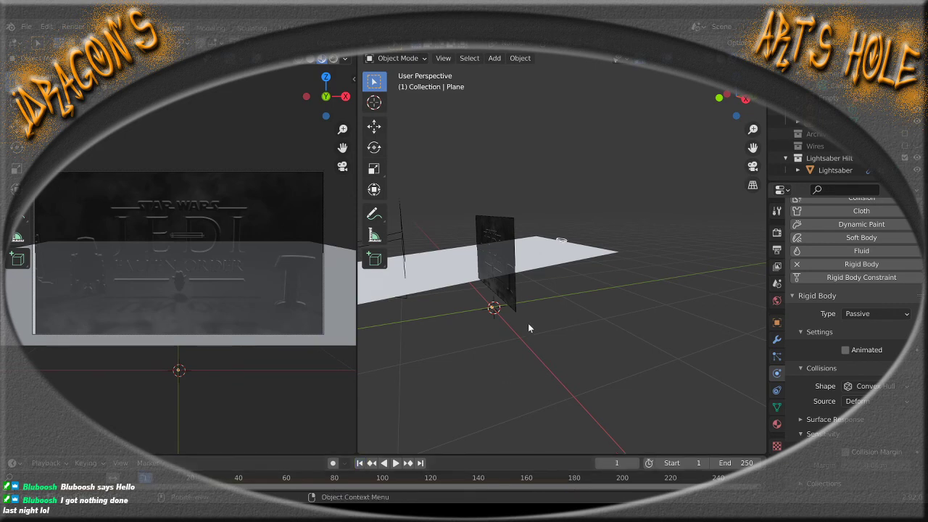
Select the Lightsaber, frame it in top view and rotate it about -2.09° around the view axis
middle_click_drag(528, 322, 619, 261)
left_click(627, 229)
key("KP_Decimal")
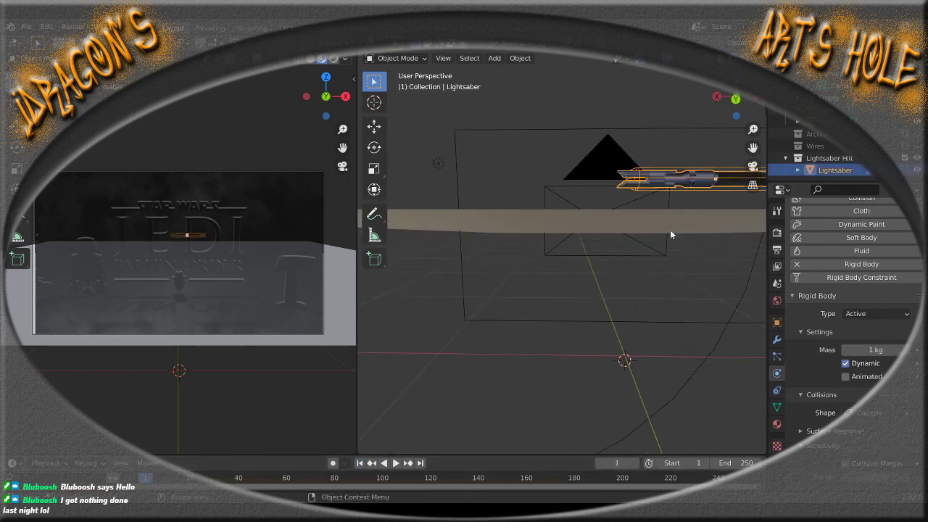
middle_click_drag(560, 324, 606, 250)
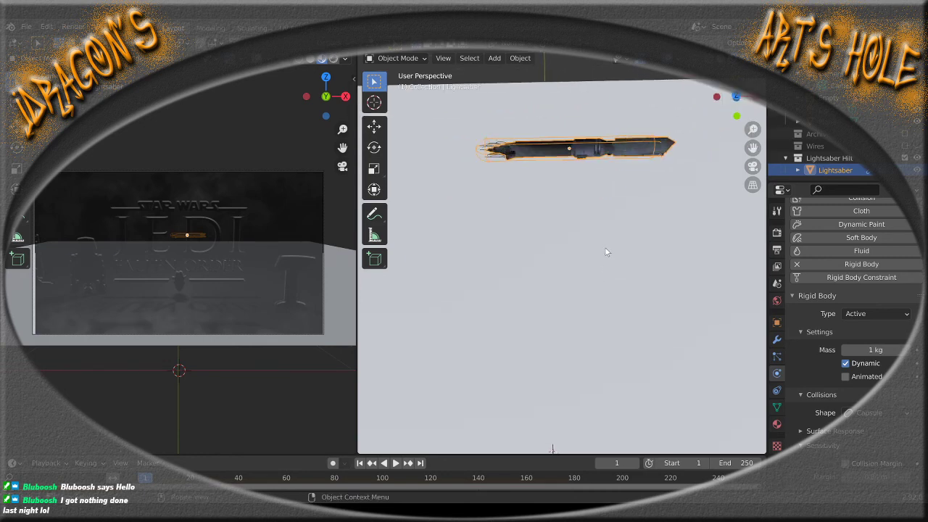
key("KP_7")
middle_click_drag(620, 187, 653, 280, "shift")
scroll(567, 254, "up", 2)
scroll(571, 259, "up", 1)
scroll(642, 290, "down", 1)
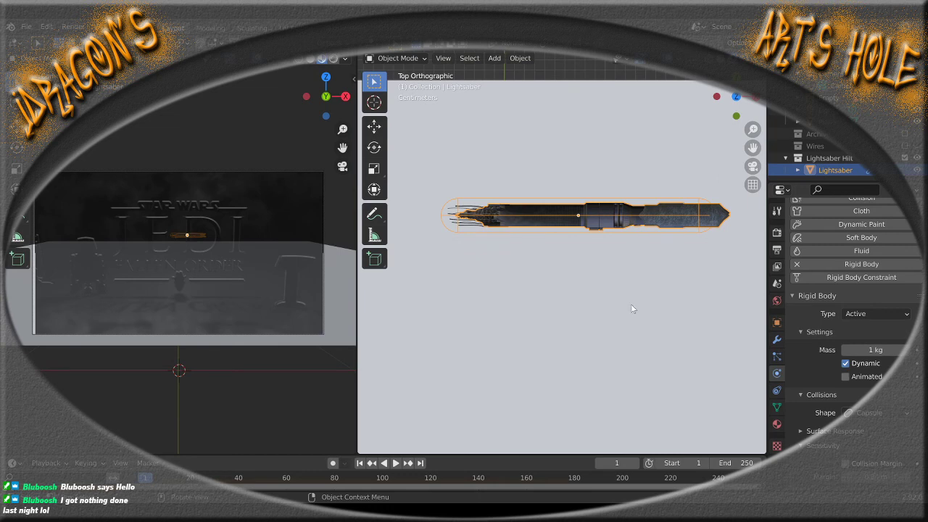
key("r")
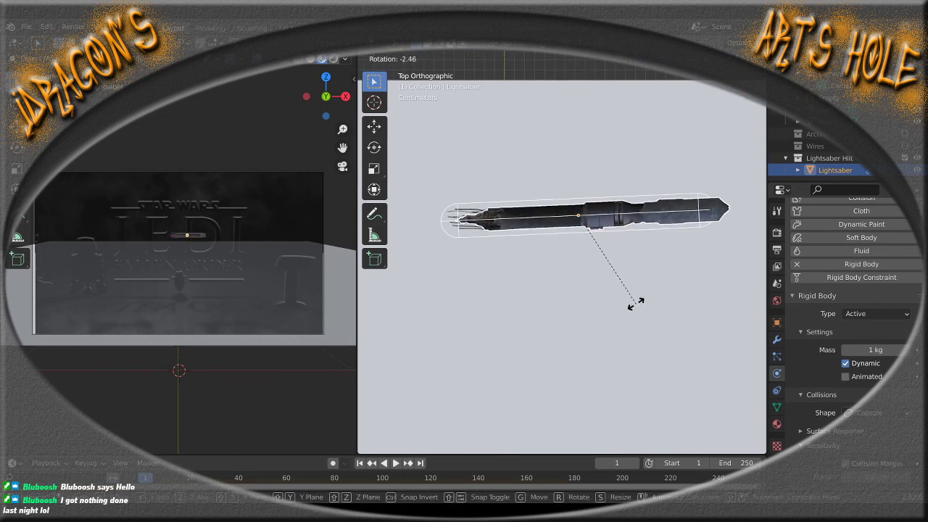
left_click(633, 305)
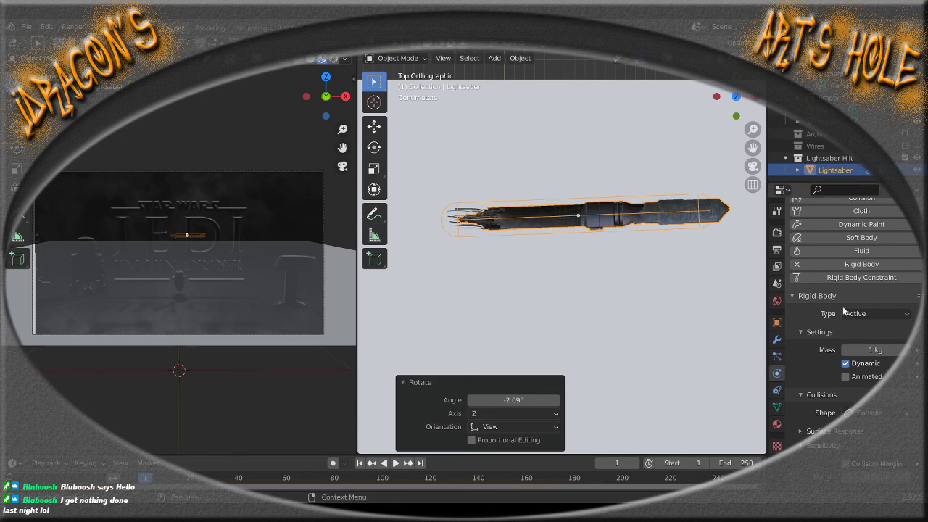
Set the Lightsaber's rigid body collision shape to Cylinder and its surface friction to 0.7
left_click(874, 412)
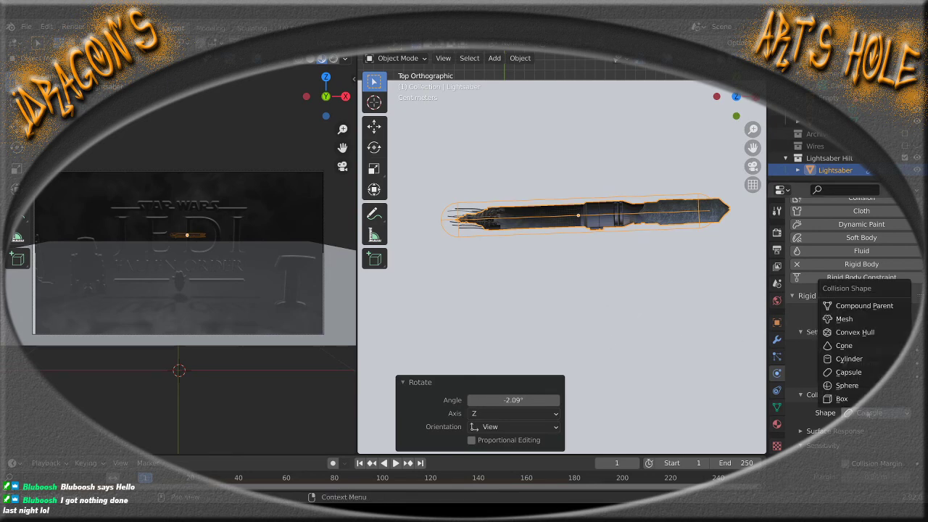
left_click(859, 358)
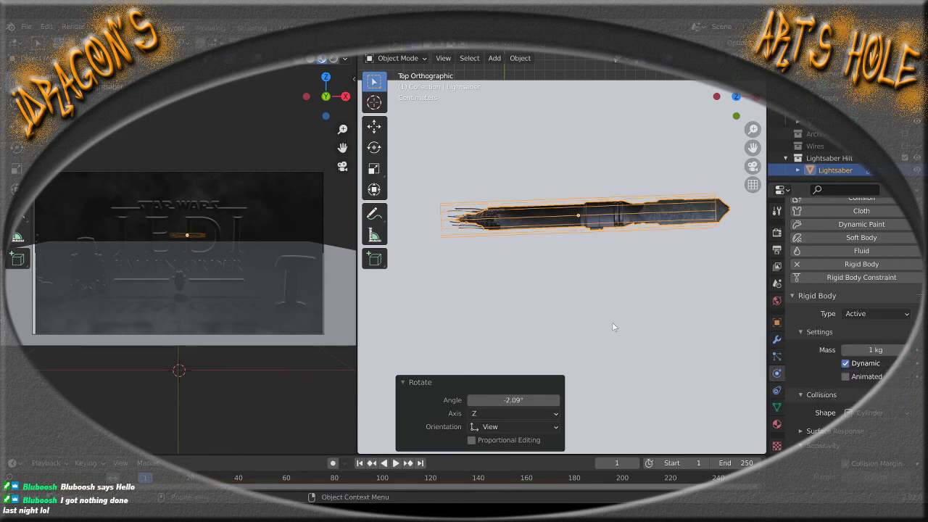
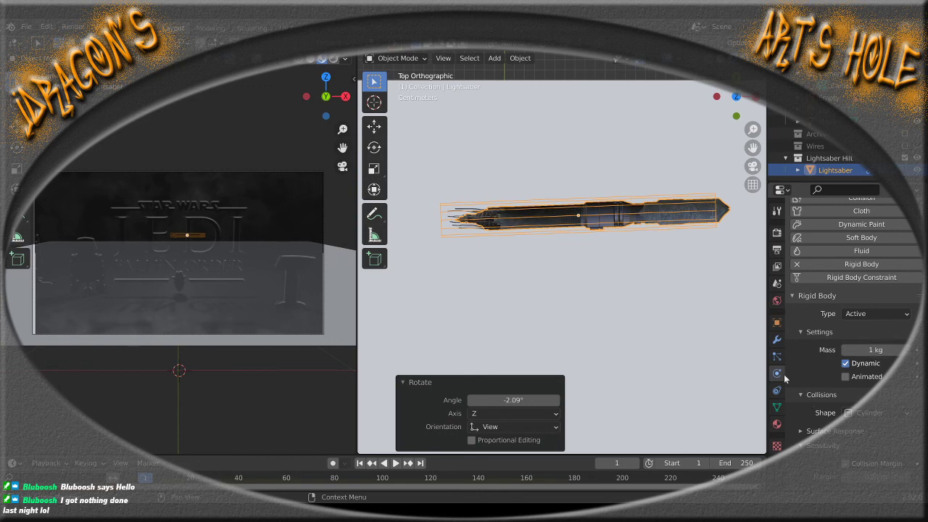
middle_click_drag(671, 374, 588, 287)
left_click(805, 433)
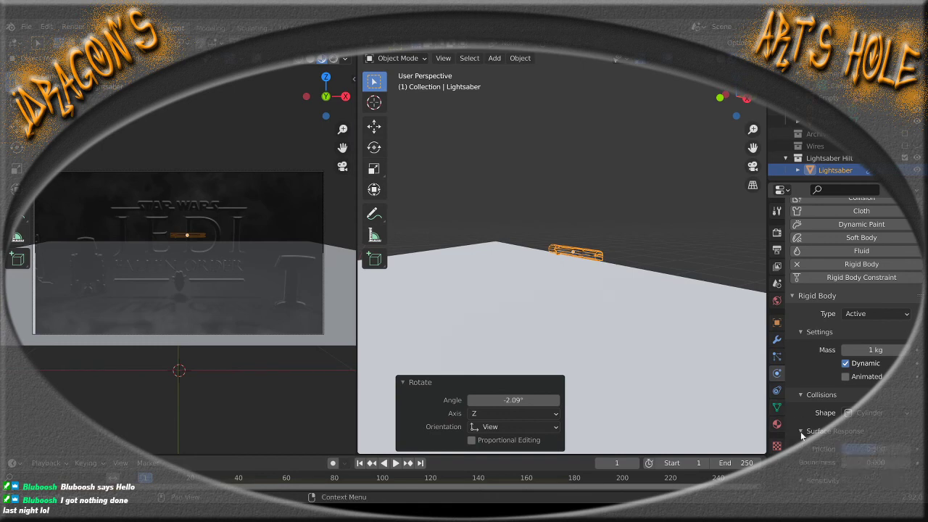
scroll(801, 434, "down", 2)
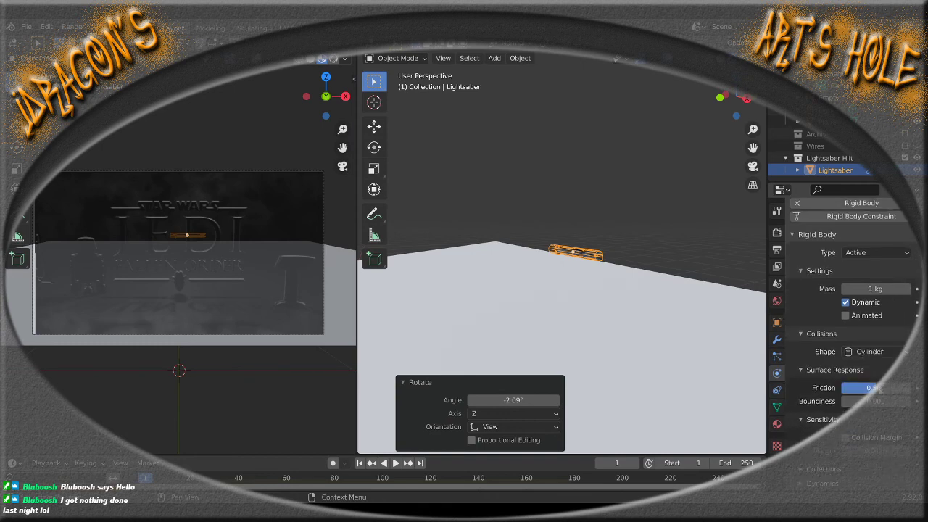
double_click(886, 388)
type(".7")
key("Return")
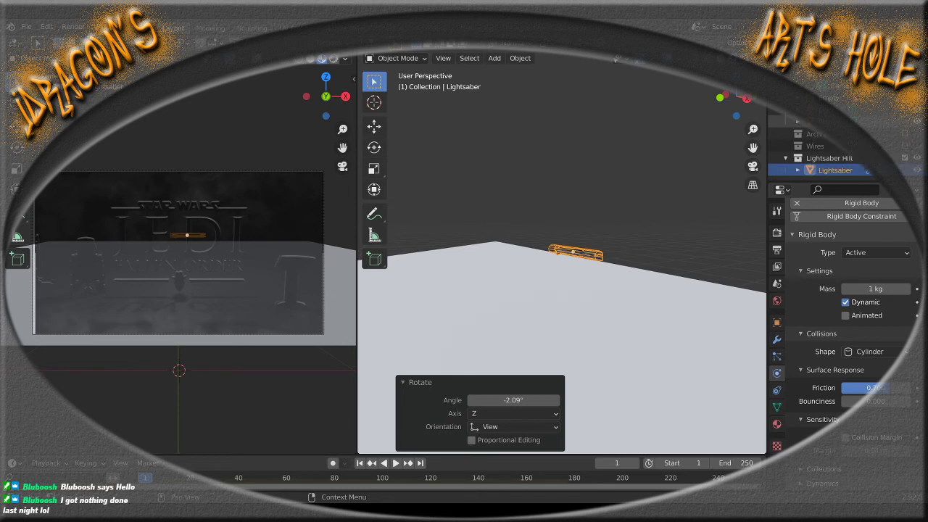
Play the simulation from a side view showing the whole plane and stop at frame 84
middle_click_drag(615, 366, 612, 344)
scroll(560, 348, "down", 6)
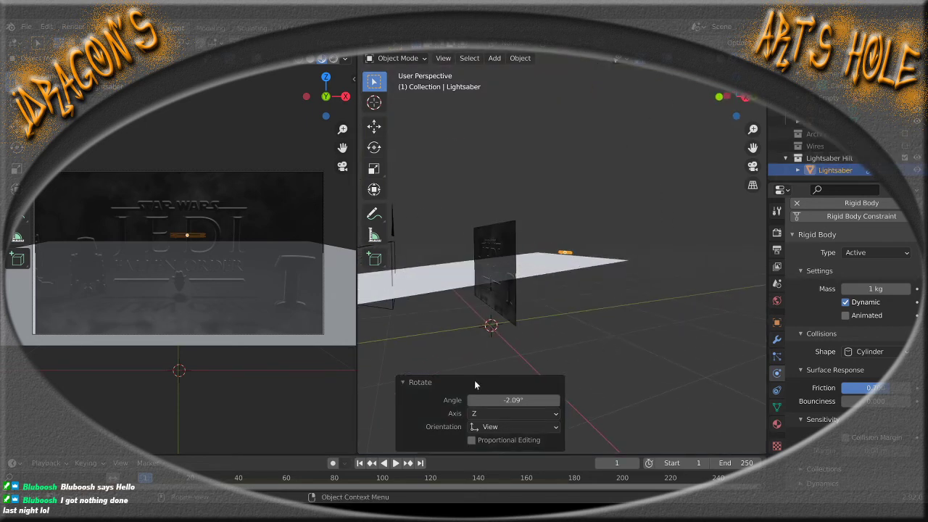
left_click(396, 463)
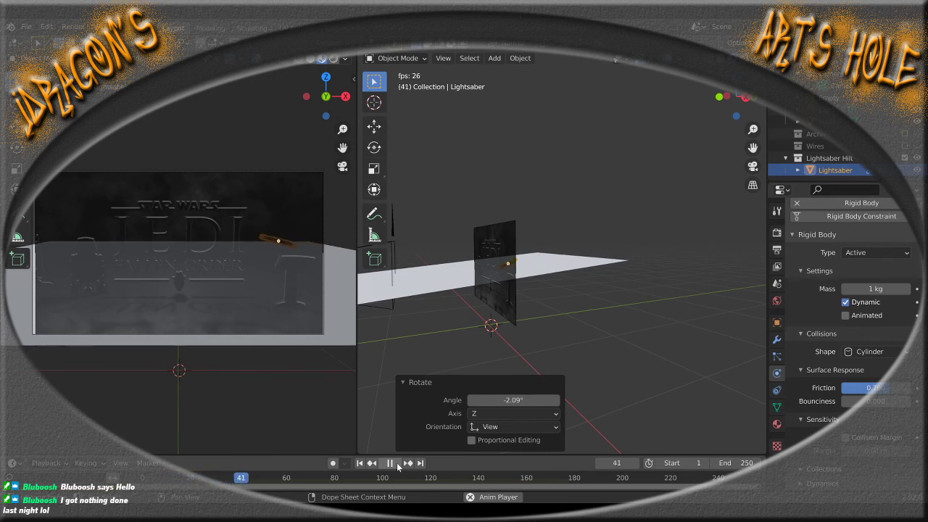
left_click(395, 464)
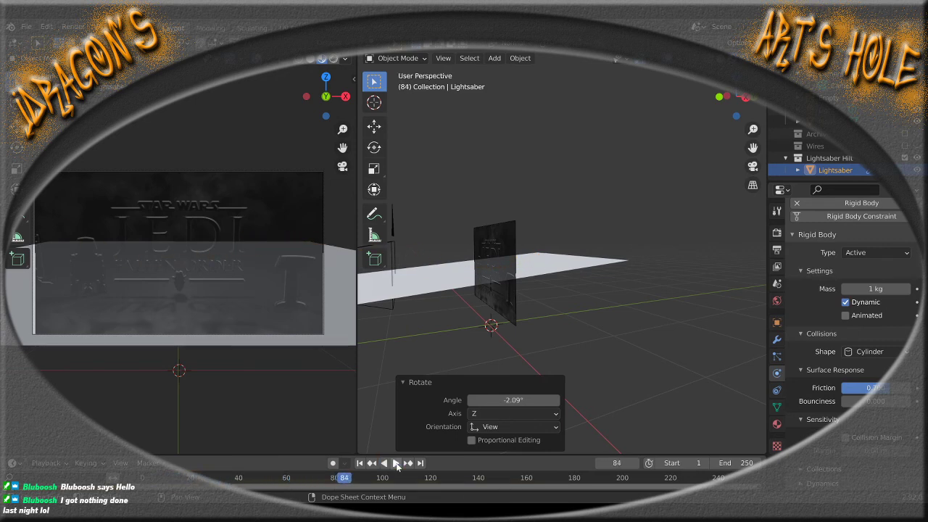
Set the Lightsaber's rigid body friction to 0.5
left_click(885, 392)
type("0.5")
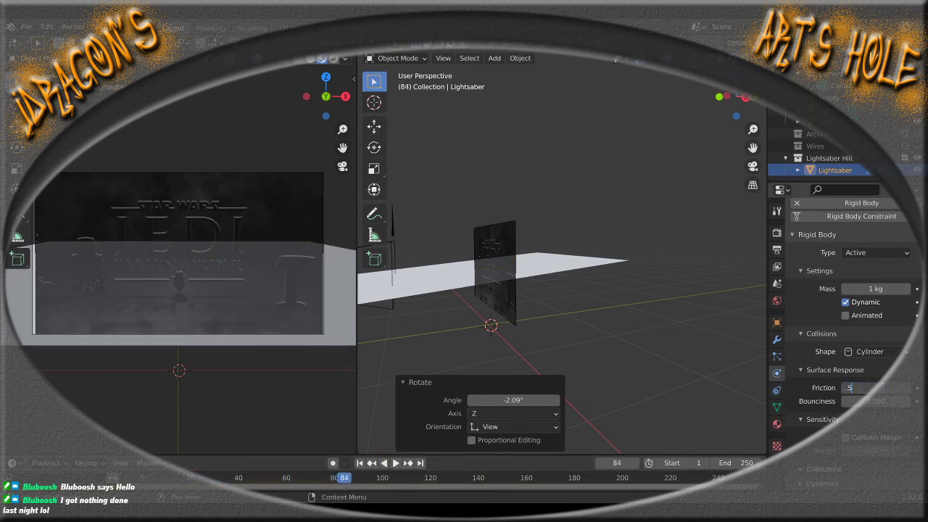
key("Return")
Play the simulation from frame 1 to frame 59 and return to frame 1
left_click(359, 462)
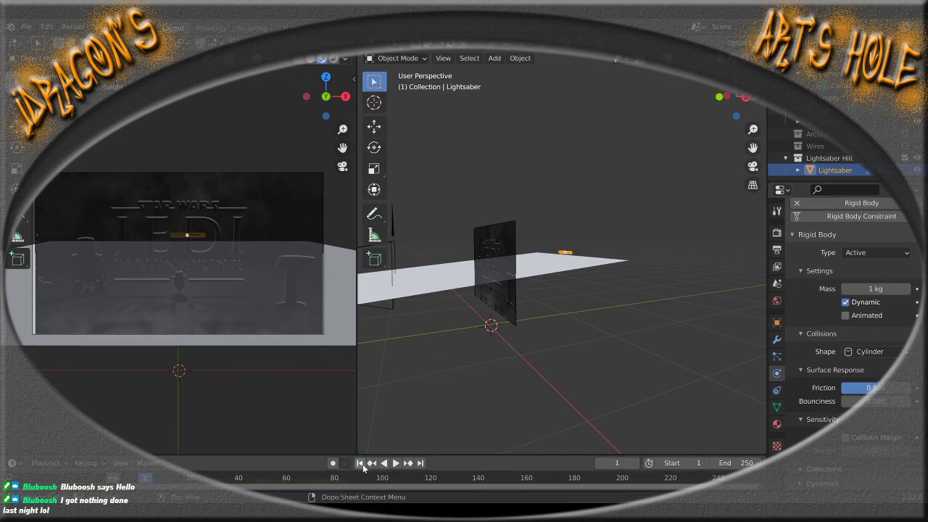
left_click(396, 462)
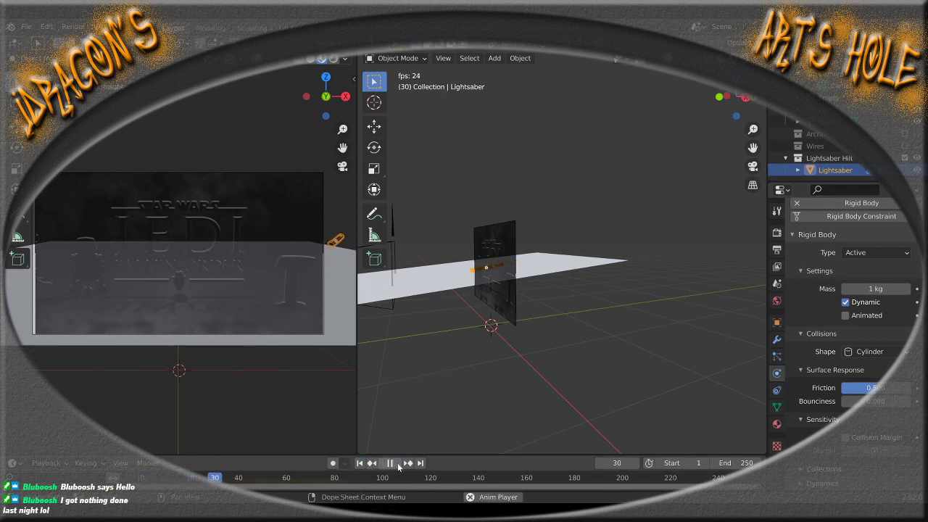
left_click(390, 464)
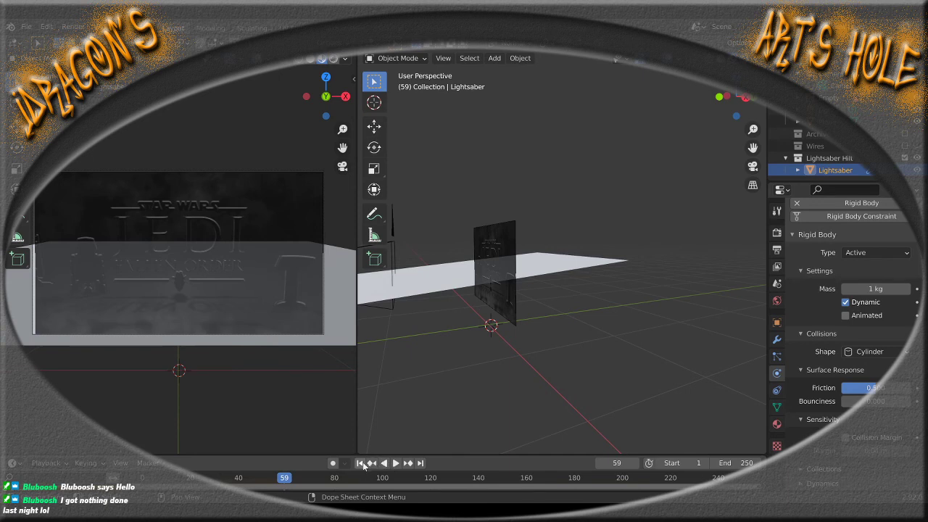
left_click(359, 463)
Set the Lightsaber's X rotation to 0° in its transform values and deselect it
middle_click_drag(542, 285, 619, 374)
scroll(632, 356, "up", 4)
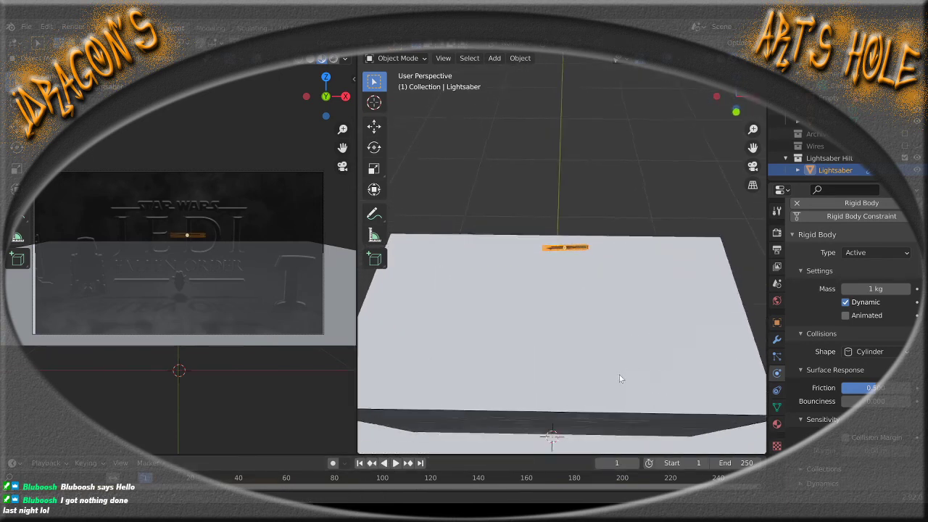
scroll(619, 374, "up", 5)
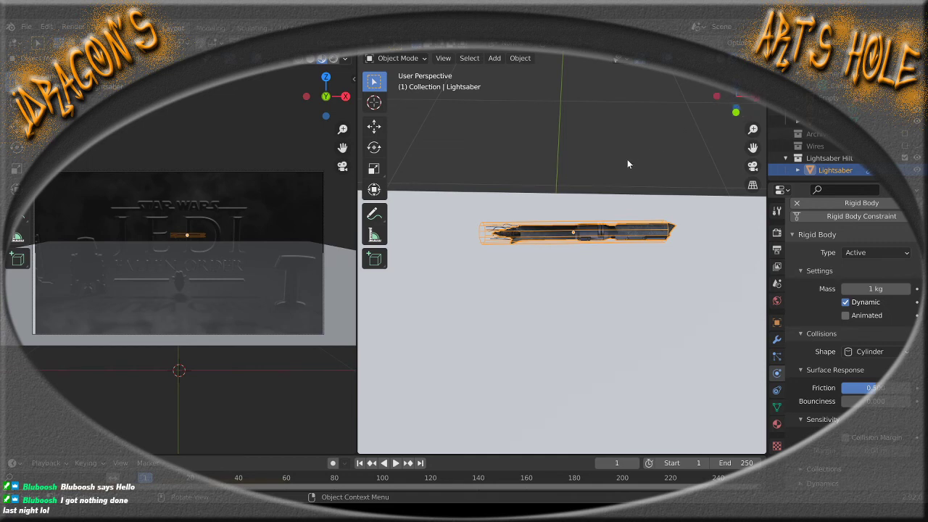
key("n")
left_click(759, 84)
scroll(681, 152, "up", 2)
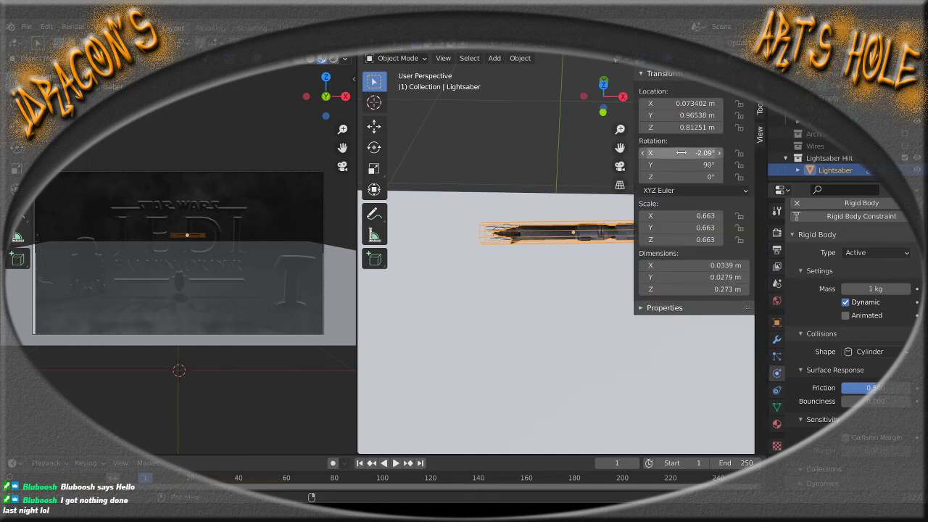
left_click(689, 153)
type("0")
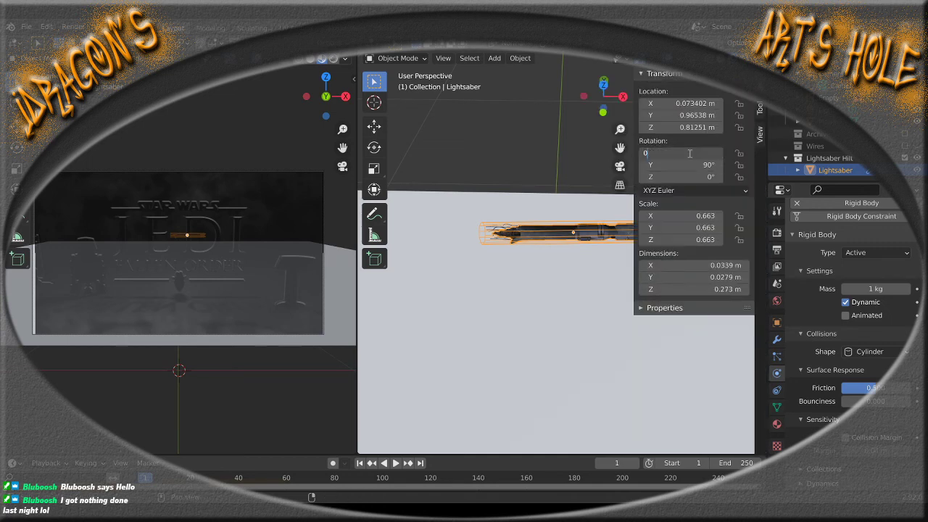
key("Return")
left_click(479, 136)
scroll(555, 206, "down", 4)
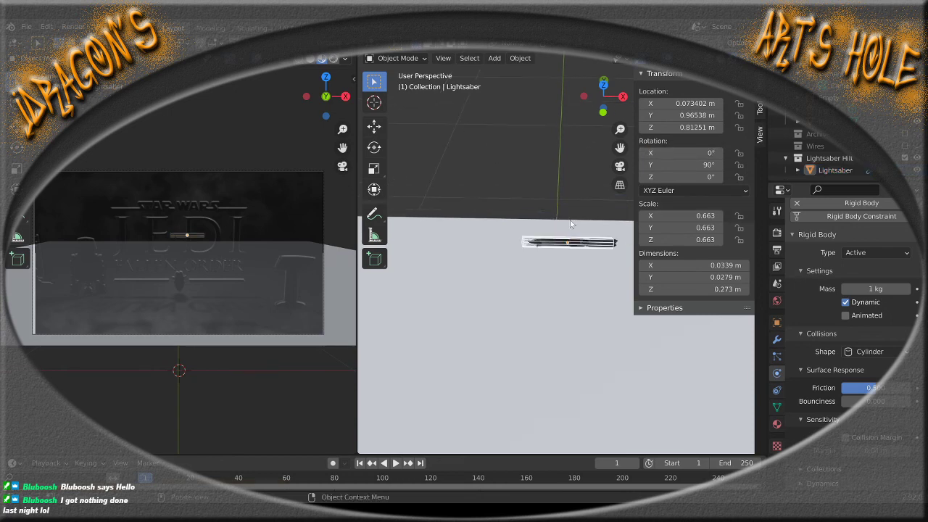
key("n")
Play the simulation from an angled side view and stop at frame 37
middle_click_drag(524, 173, 580, 317)
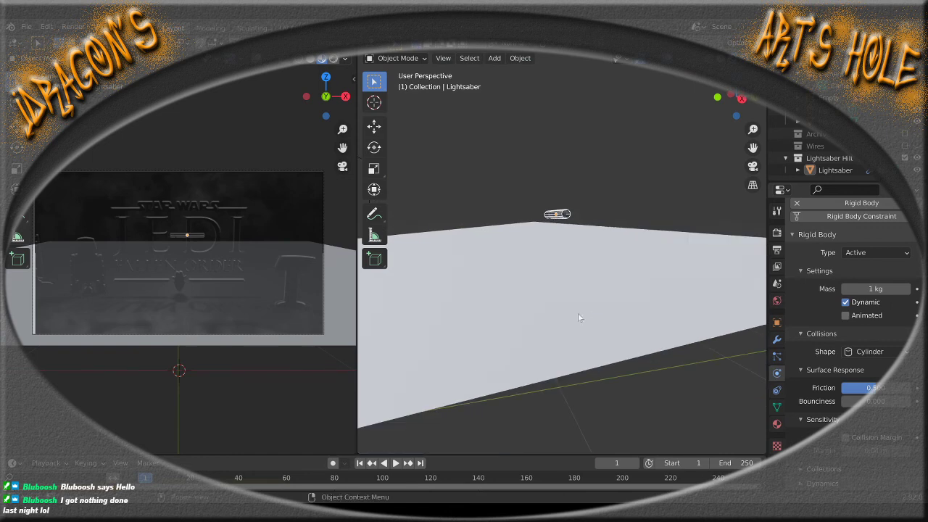
left_click(395, 463)
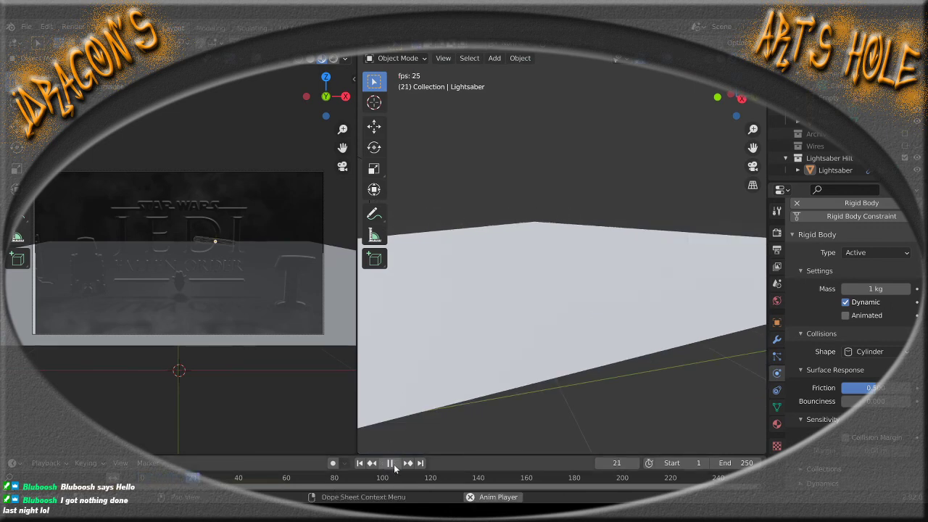
left_click(390, 463)
Select the ground plane, try the Box collision shape on it, and set its shape to Mesh
left_click(622, 323)
scroll(581, 344, "down", 5)
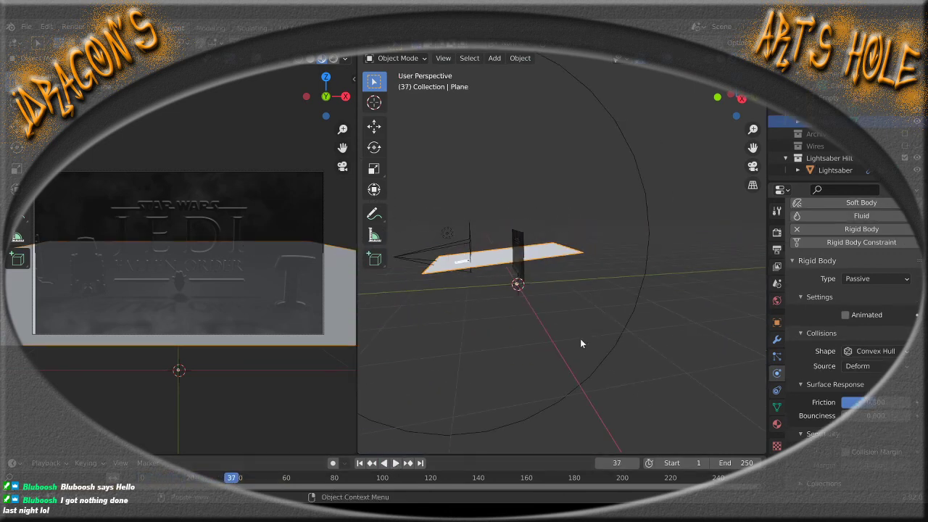
scroll(581, 340, "up", 3)
middle_click_drag(580, 339, 530, 338)
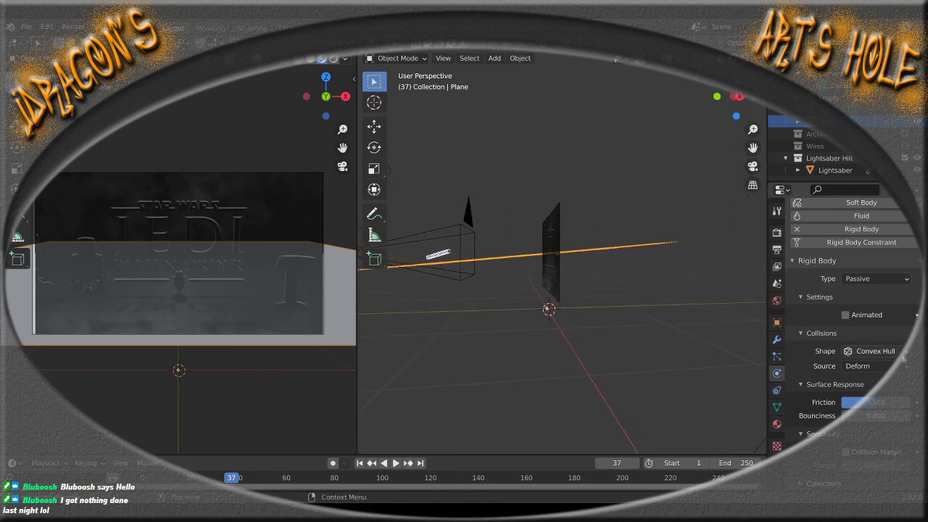
left_click(873, 351)
left_click(876, 366)
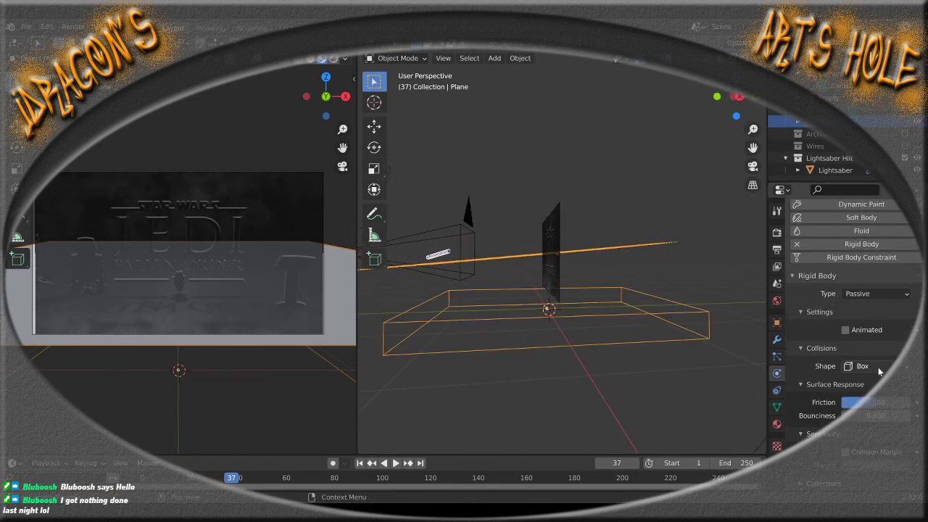
left_click(878, 368)
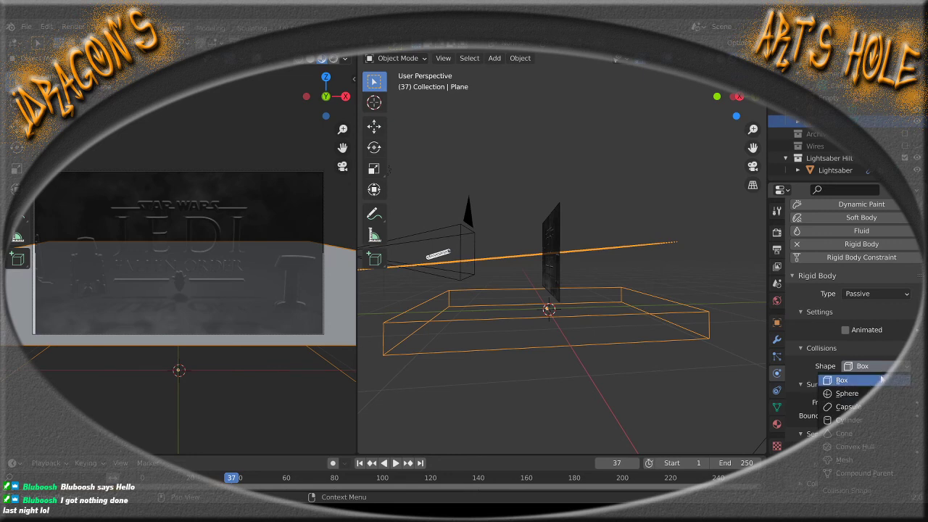
left_click(875, 461)
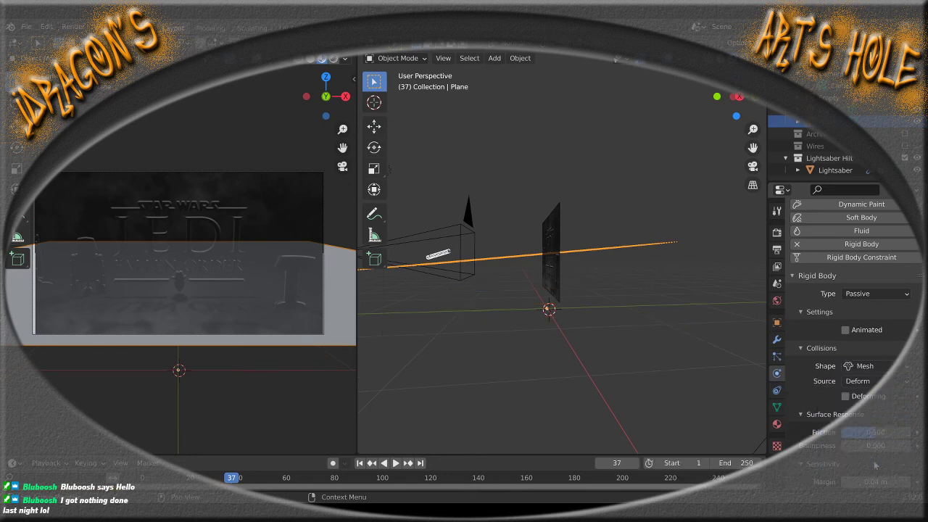
Replay the simulation from frame 1 past frame 33, return to frame 1 and inspect the Lightsaber's collision cylinder above the plane
middle_click_drag(731, 395, 585, 359)
scroll(616, 391, "up", 3)
left_click(359, 462)
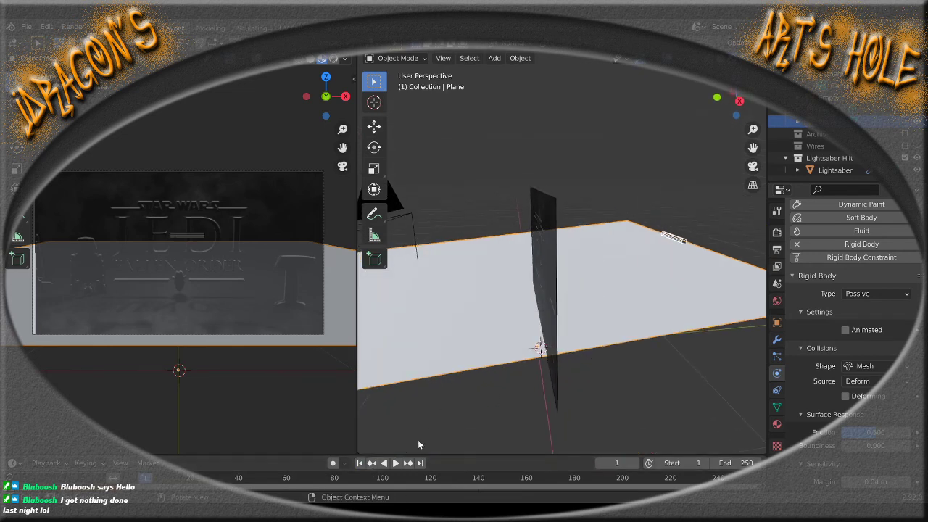
left_click(395, 463)
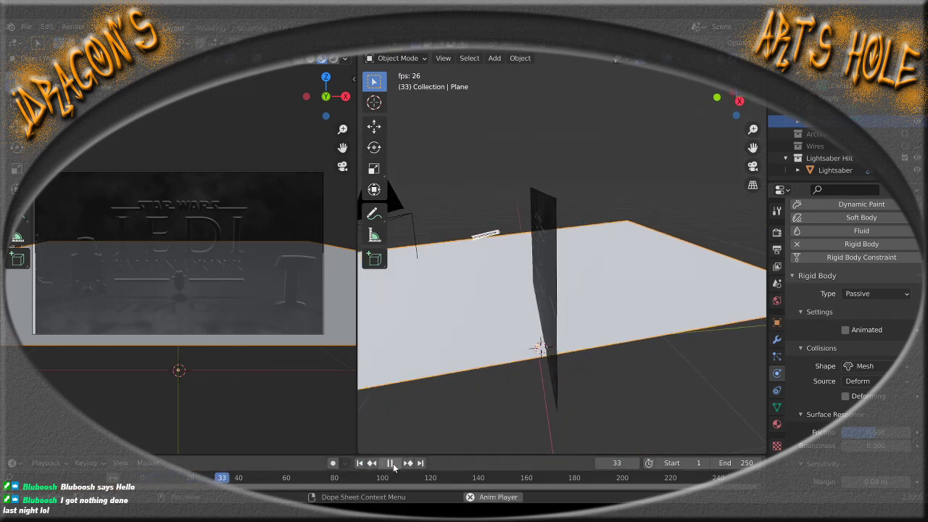
left_click(391, 464)
left_click(359, 463)
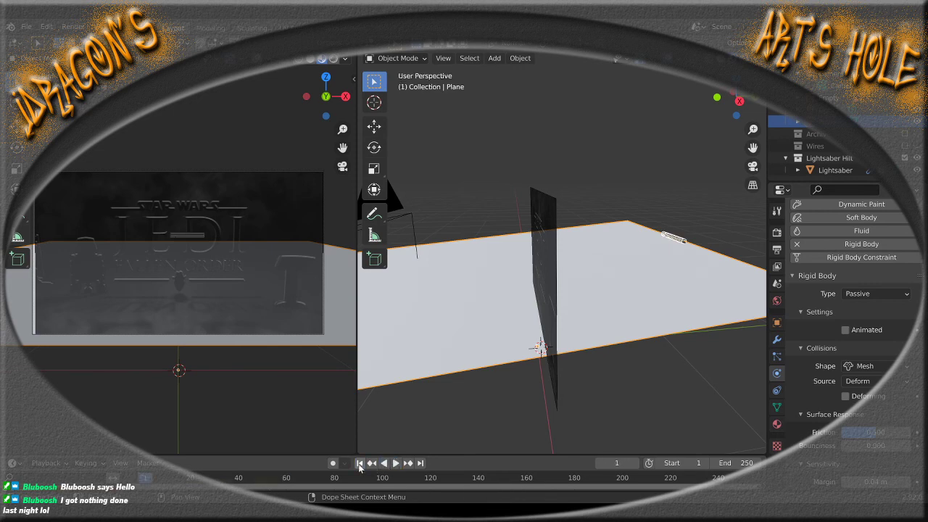
middle_click_drag(537, 420, 505, 426)
scroll(573, 345, "up", 6)
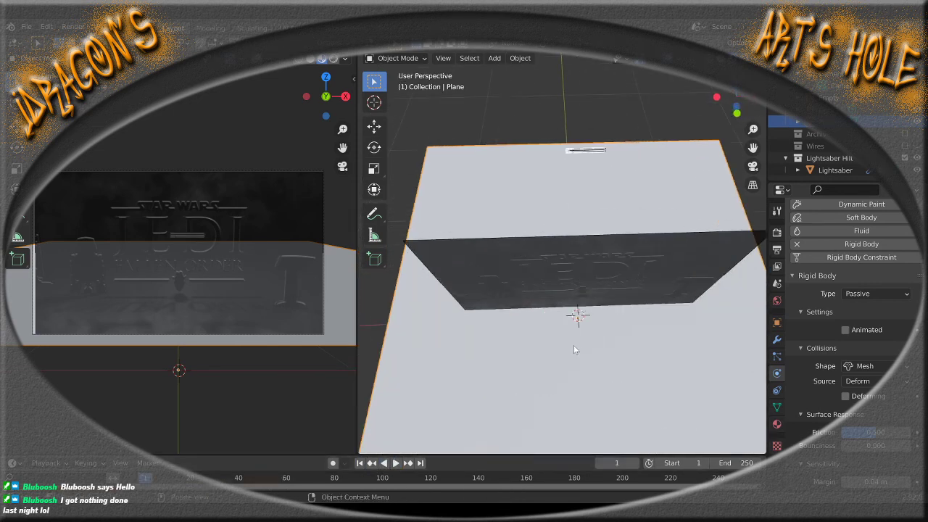
mouse_move(655, 287)
middle_mouse_down()
mouse_move(468, 213)
mouse_move(480, 268)
mouse_move(544, 311)
mouse_move(543, 278)
mouse_move(551, 306)
mouse_move(662, 295)
middle_mouse_up()
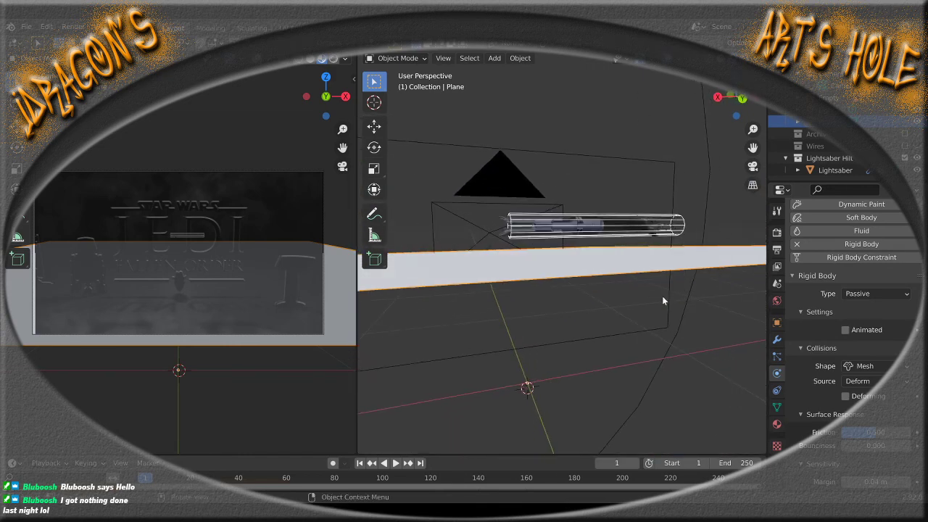
Play the first frames of the simulation and return the timeline to frame 0
left_click(396, 462)
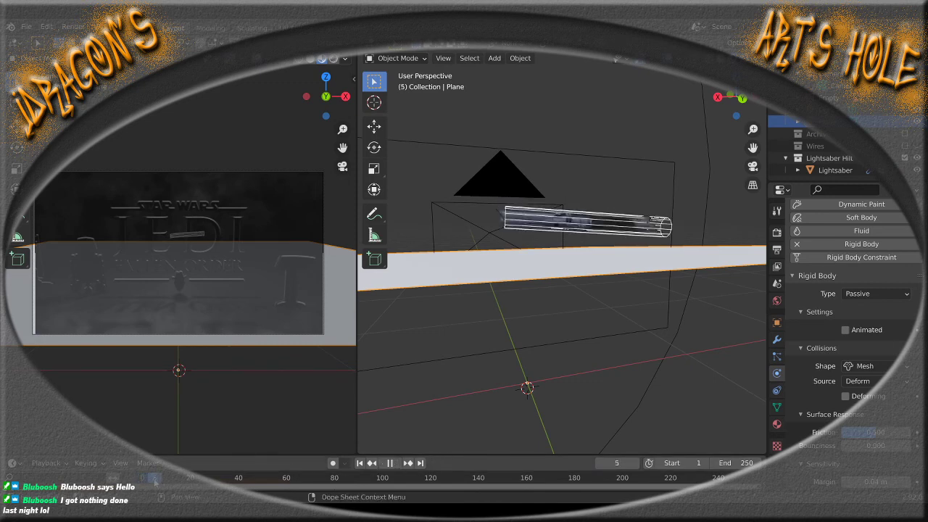
left_click_drag(166, 482, 145, 490)
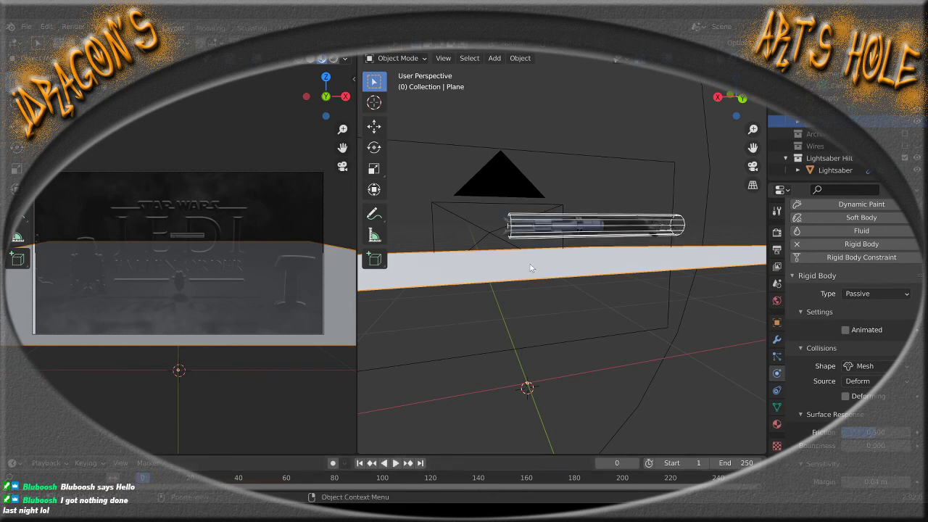
middle_click_drag(528, 265, 646, 325)
In Edit Mode with face selection, extrude the whole ground plane about 0.089 m downward into a slab
key("Tab")
left_click(460, 59)
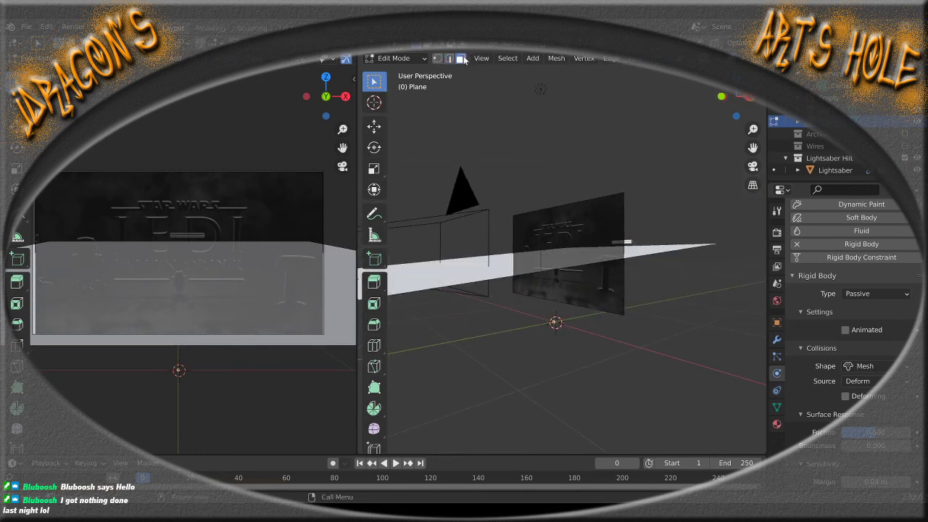
middle_click_drag(591, 352, 583, 307)
key("a")
middle_click_drag(554, 220, 577, 286)
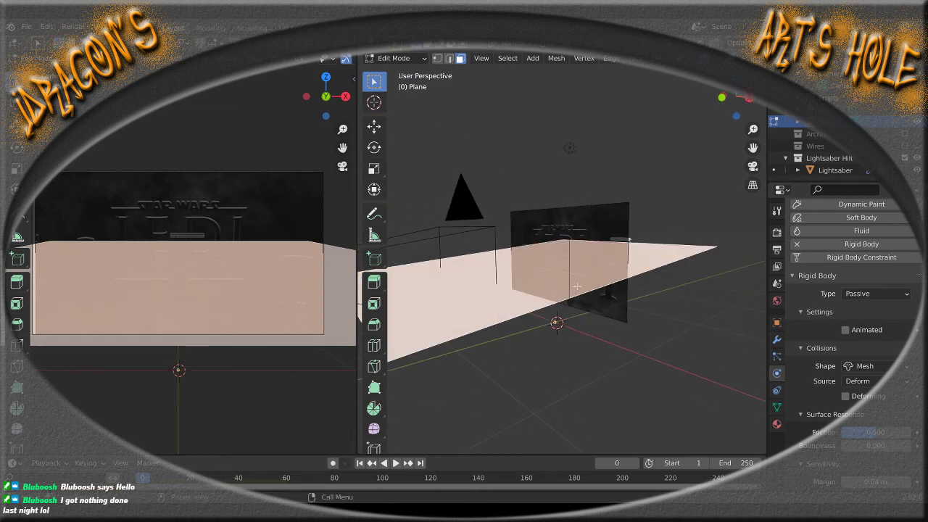
key("e")
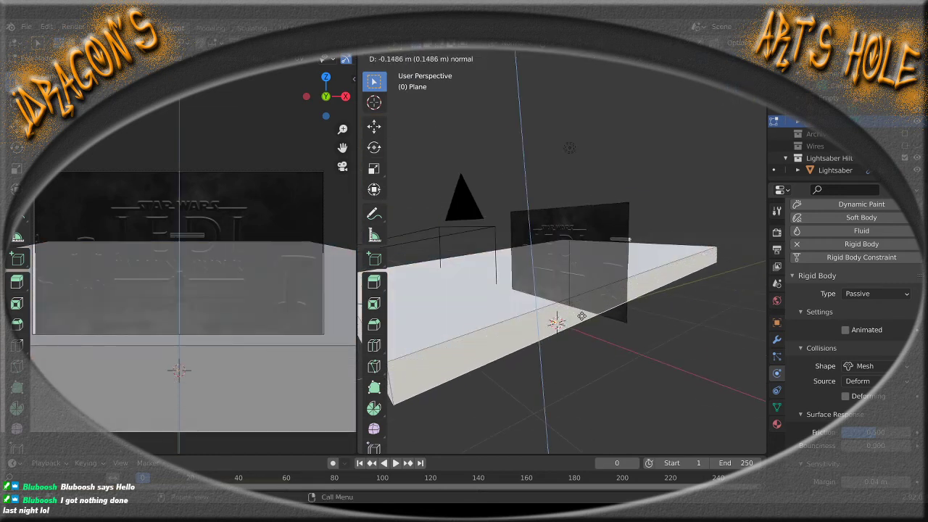
left_click(584, 317)
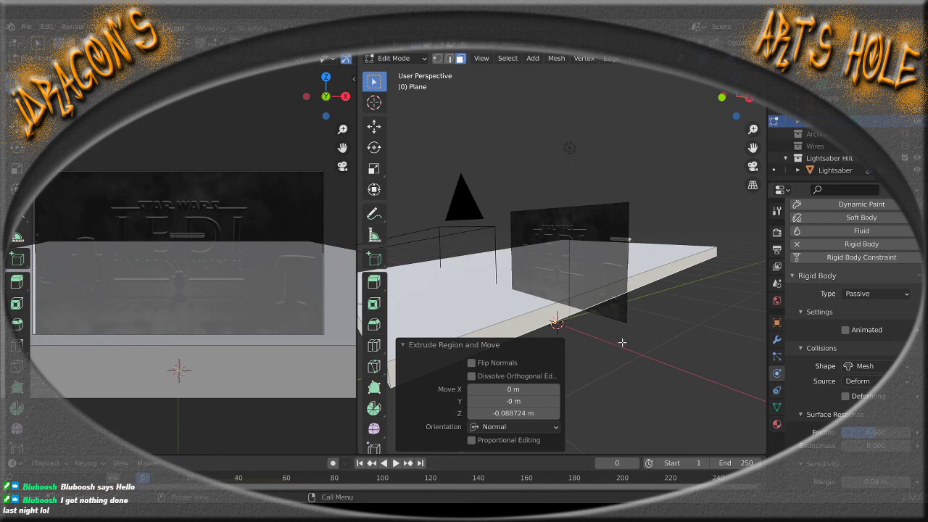
left_click(665, 347)
middle_click_drag(657, 342, 599, 348)
Select the slab's top face and try the Box collision shape on the ground plane
left_click(606, 276)
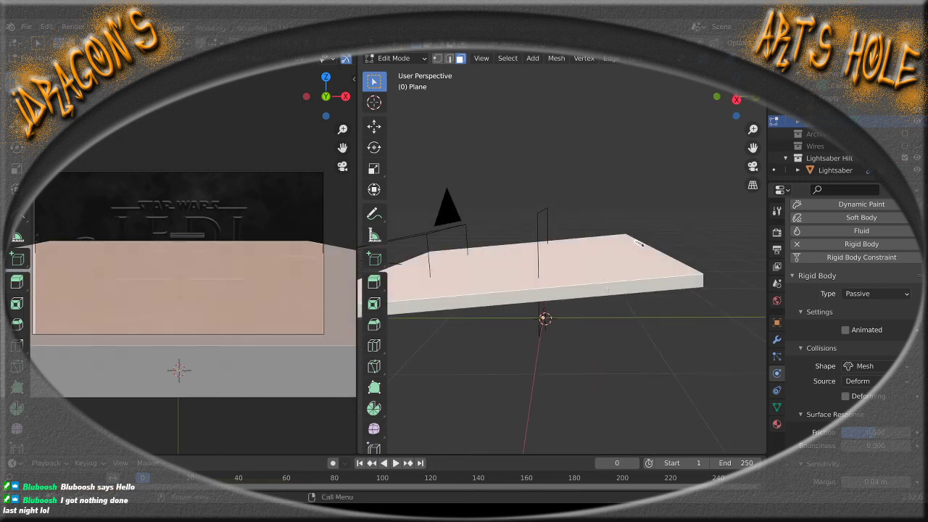
left_click(866, 366)
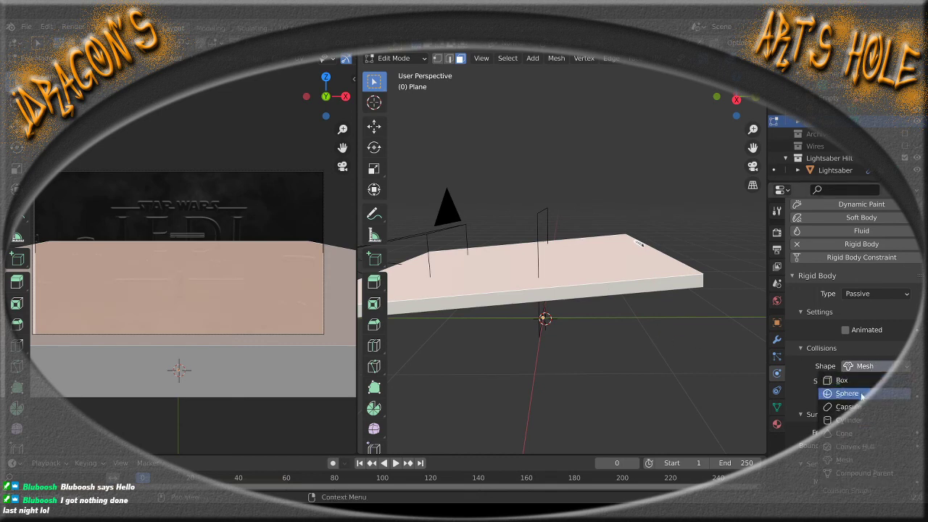
left_click(858, 385)
middle_click_drag(579, 339, 596, 317)
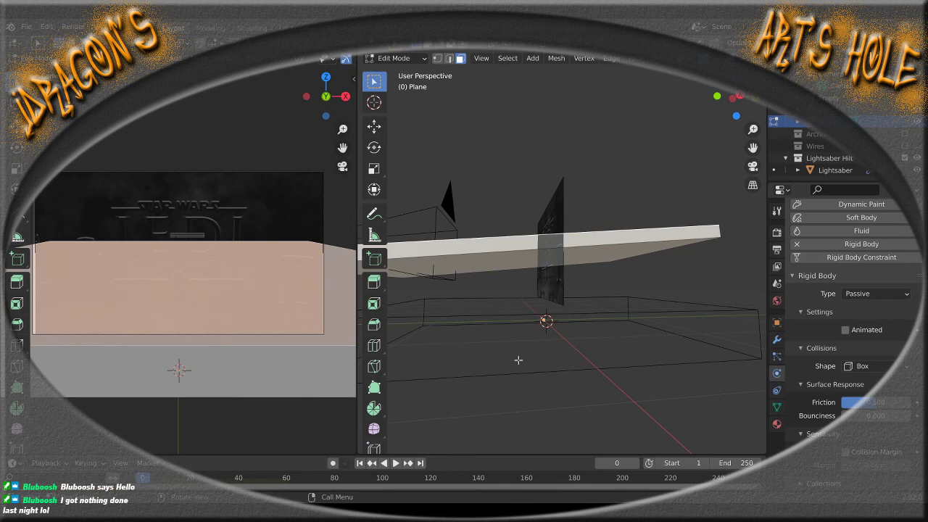
Play the simulation twice with the Box collision shape, from different angles, and return to frame 1
left_click(395, 463)
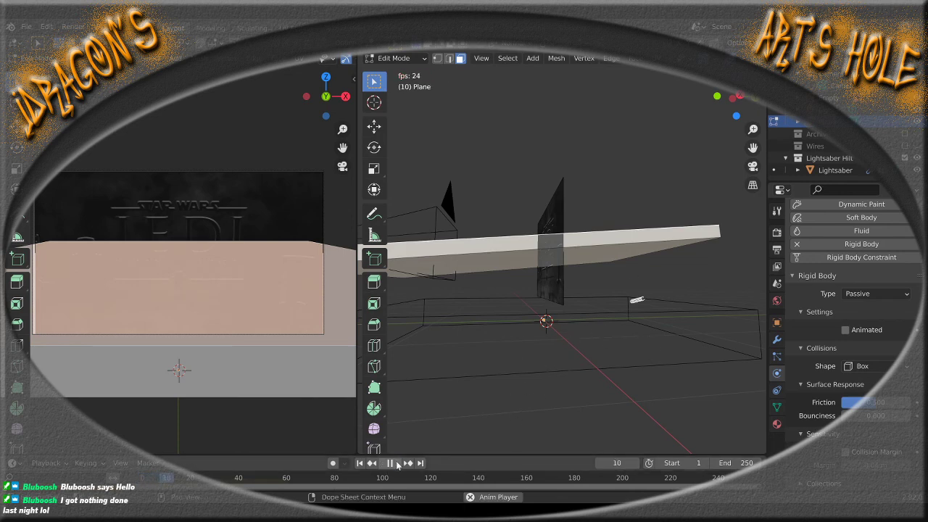
left_click(383, 464)
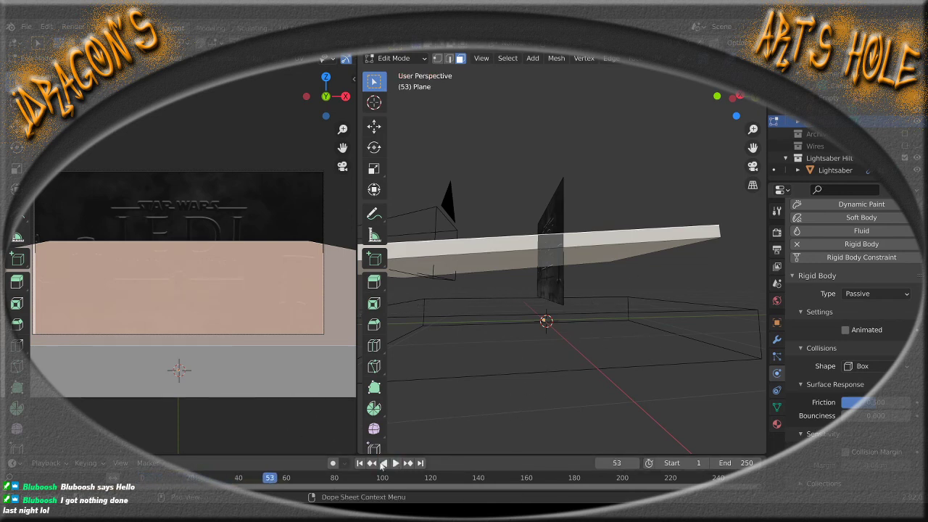
left_click(359, 464)
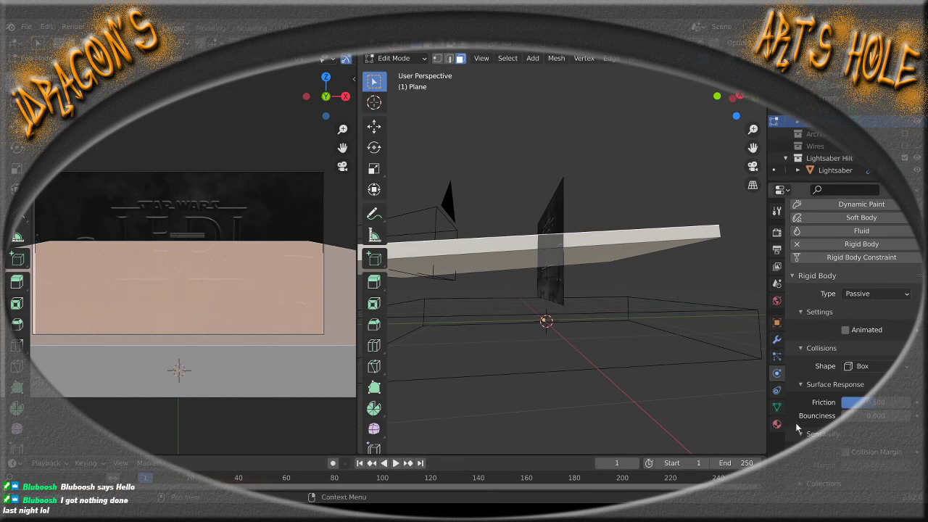
middle_click_drag(598, 350, 641, 355)
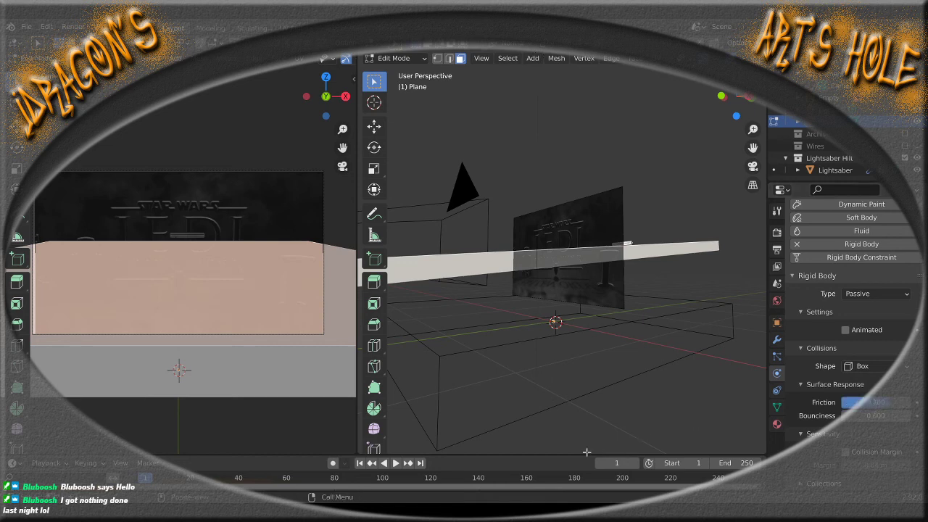
left_click(395, 462)
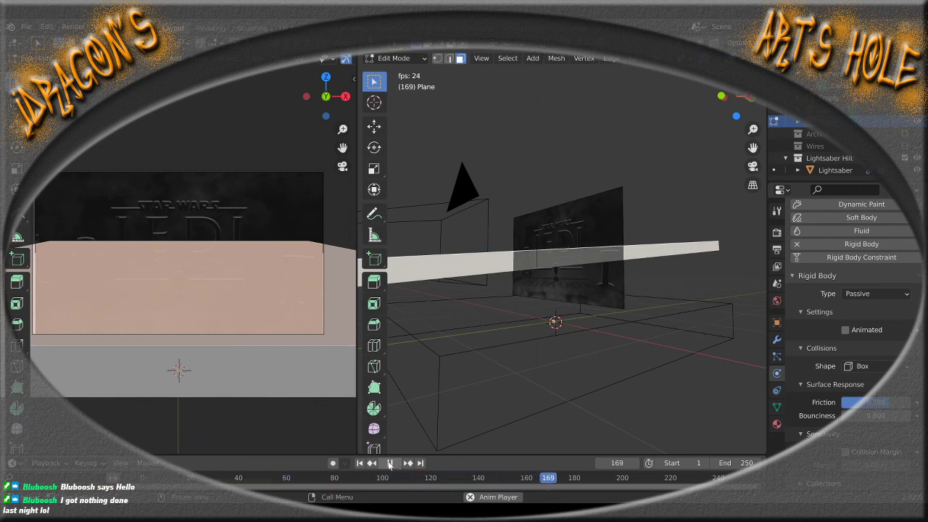
left_click(390, 463)
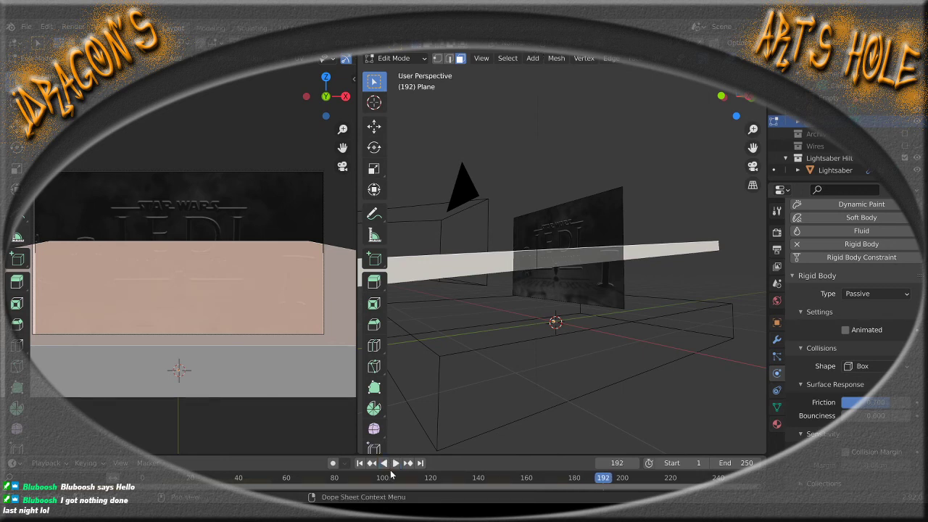
left_click(360, 464)
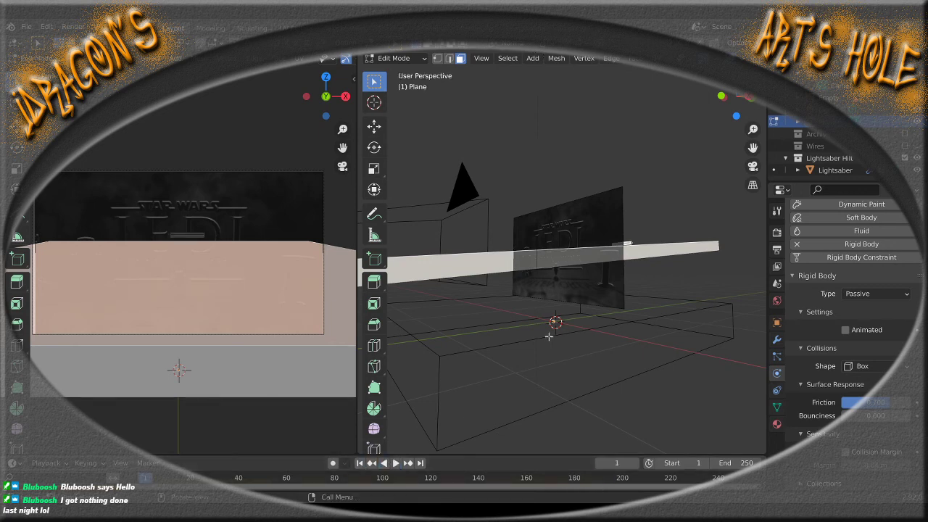
Set the ground plane's collision shape to Convex Hull, check the Lightsaber's position above it and return to Object Mode
mouse_move(522, 355)
middle_mouse_down()
mouse_move(565, 370)
mouse_move(519, 359)
middle_mouse_up()
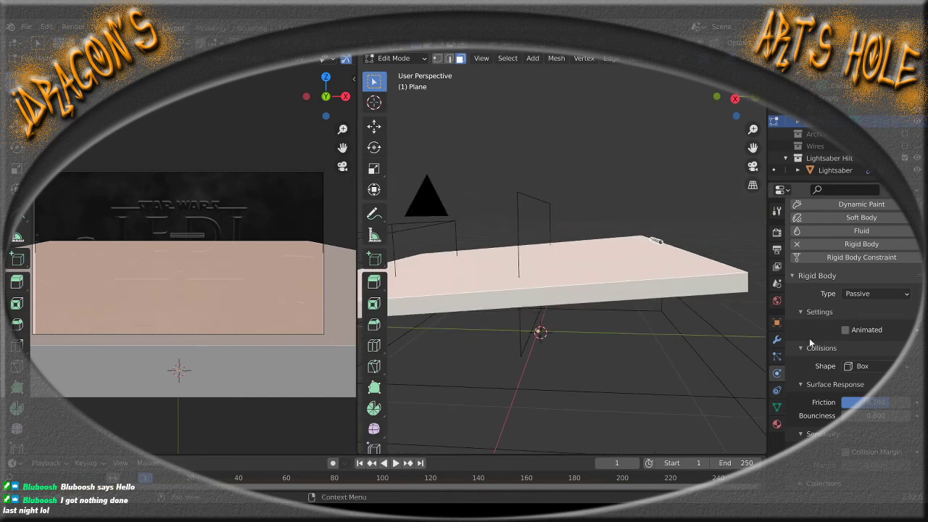
left_click(866, 366)
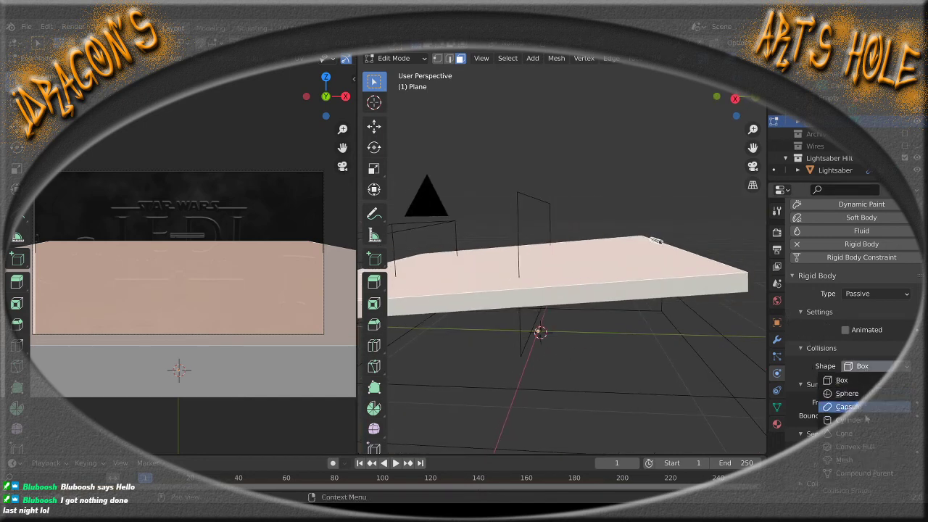
left_click(855, 446)
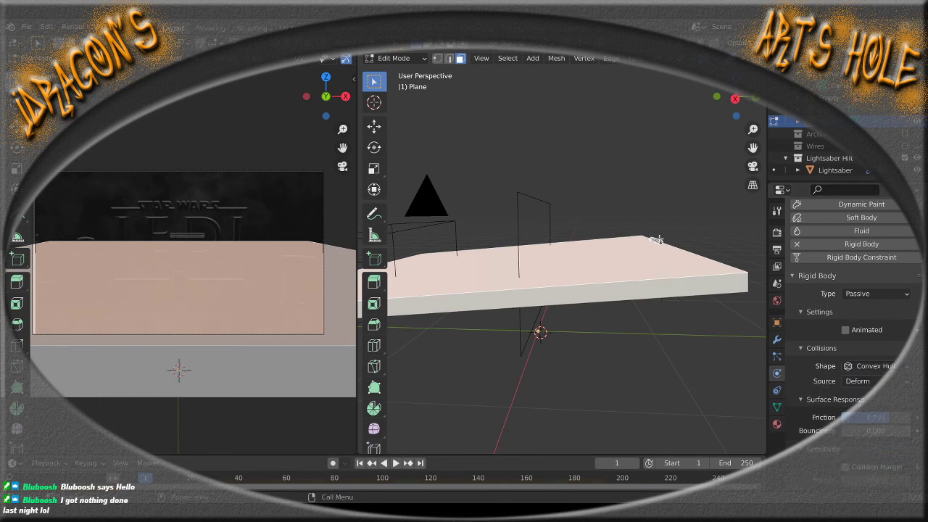
key("alt+a")
scroll(659, 246, "up", 4)
middle_click_drag(659, 247, 570, 274)
left_click(867, 366)
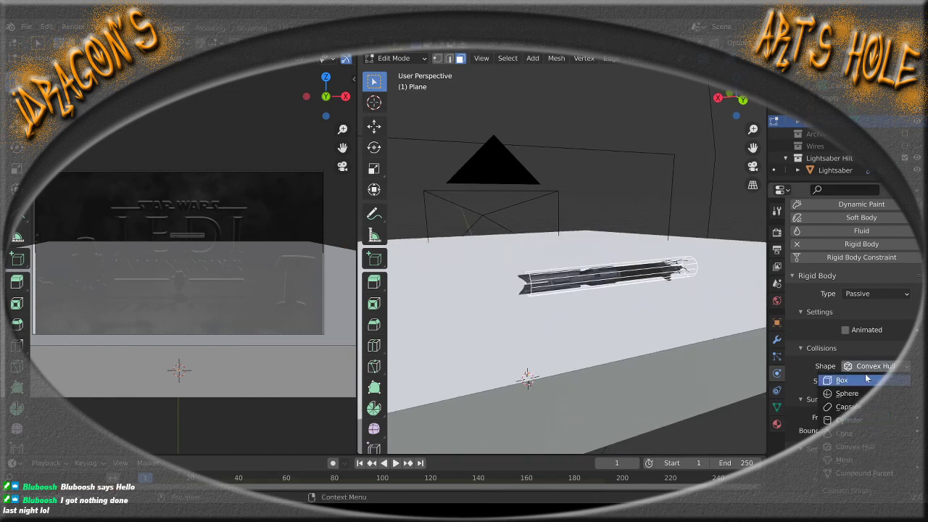
key("a")
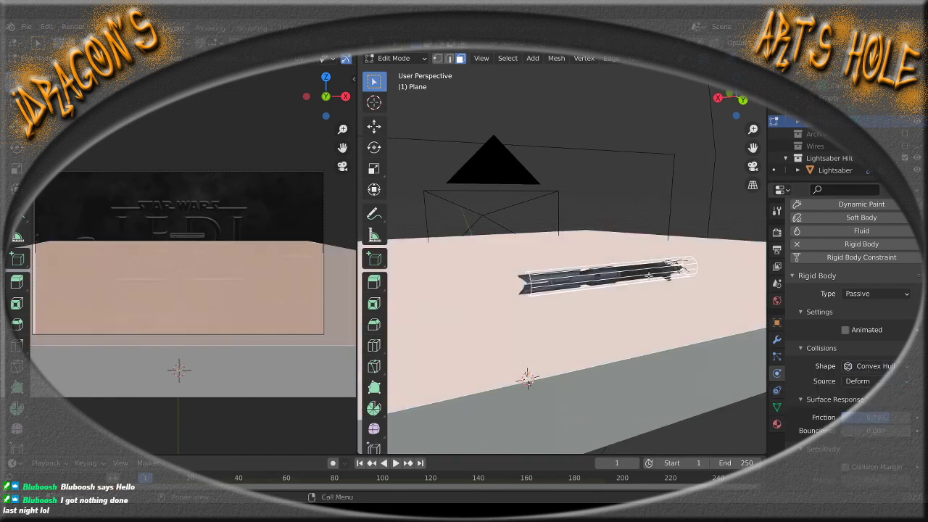
key("Tab")
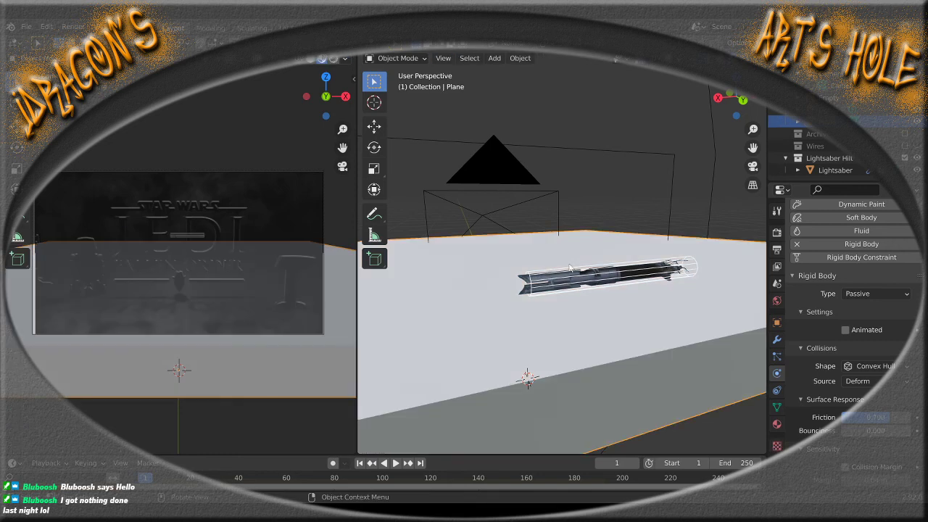
Replay the simulation from a wider view of the whole slab and return to frame 1
middle_click_drag(572, 267, 658, 305)
scroll(657, 305, "down", 7)
scroll(620, 317, "up", 5)
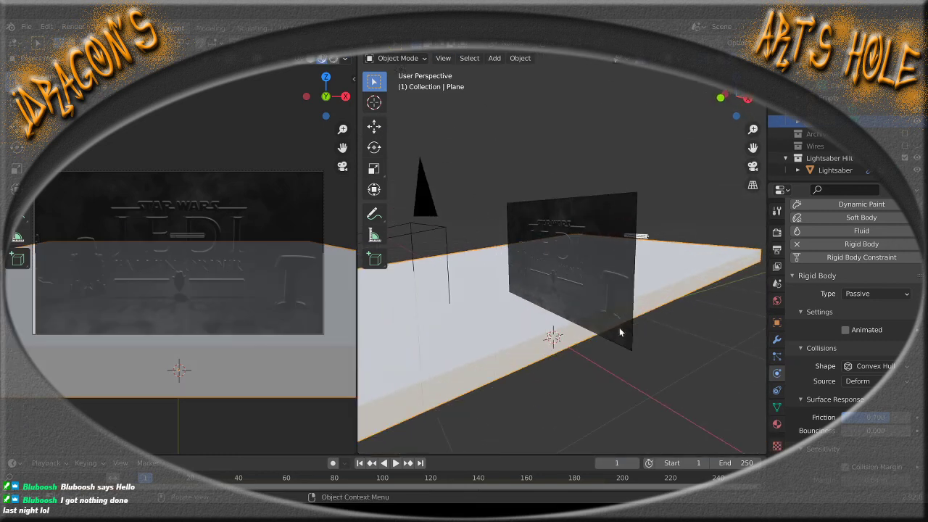
left_click(395, 463)
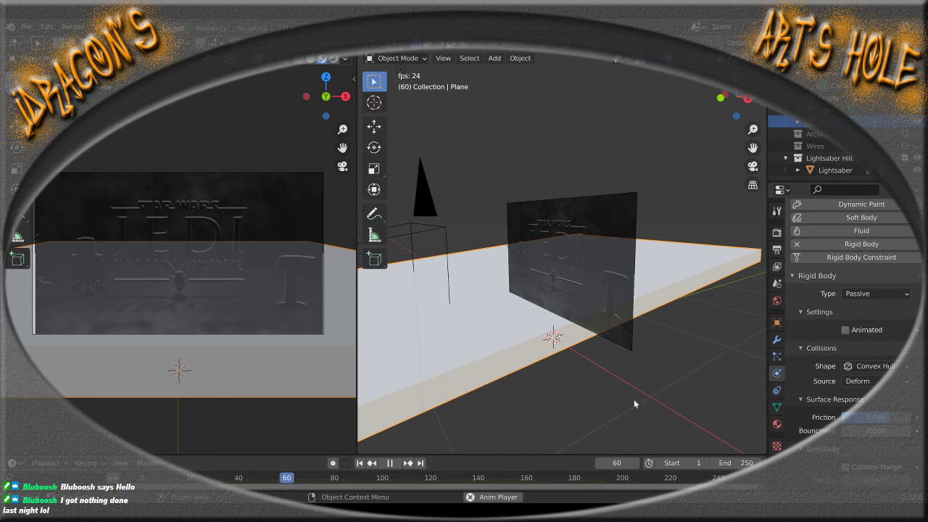
mouse_move(551, 394)
middle_mouse_down("shift")
mouse_move(624, 371)
mouse_move(558, 386)
middle_mouse_up("shift")
scroll(623, 368, "down", 3)
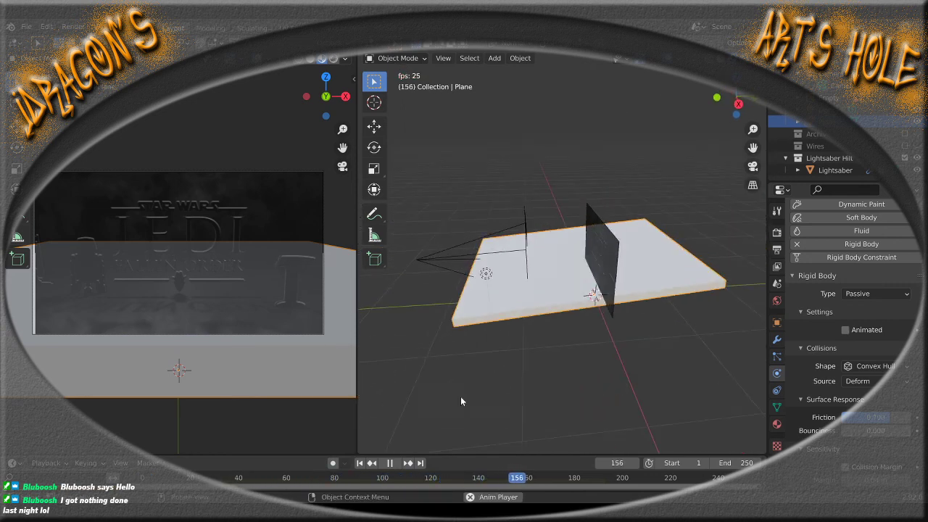
left_click(359, 462)
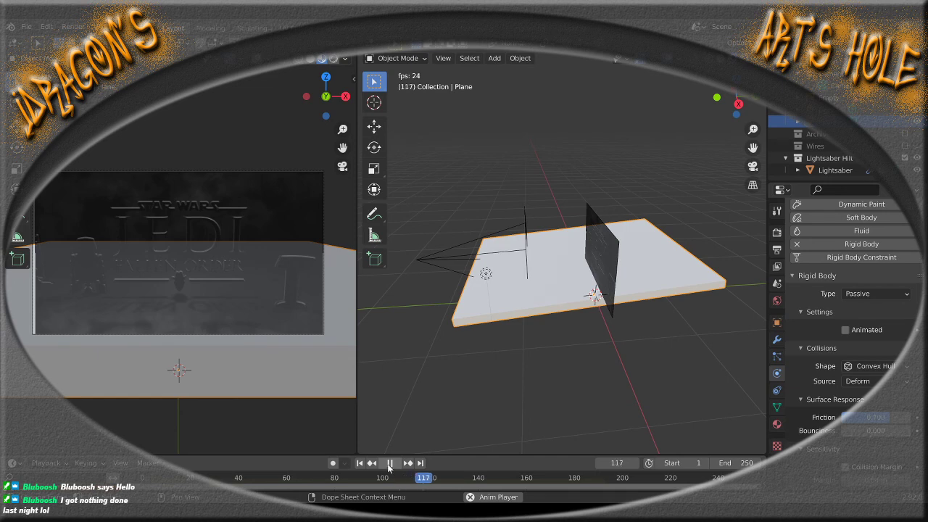
key("Escape")
left_click(396, 465)
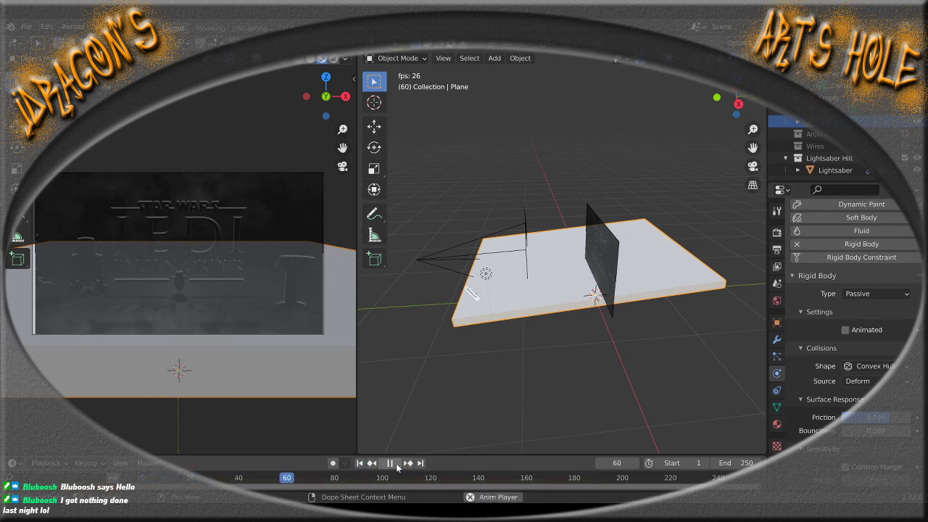
left_click(391, 465)
left_click(358, 466)
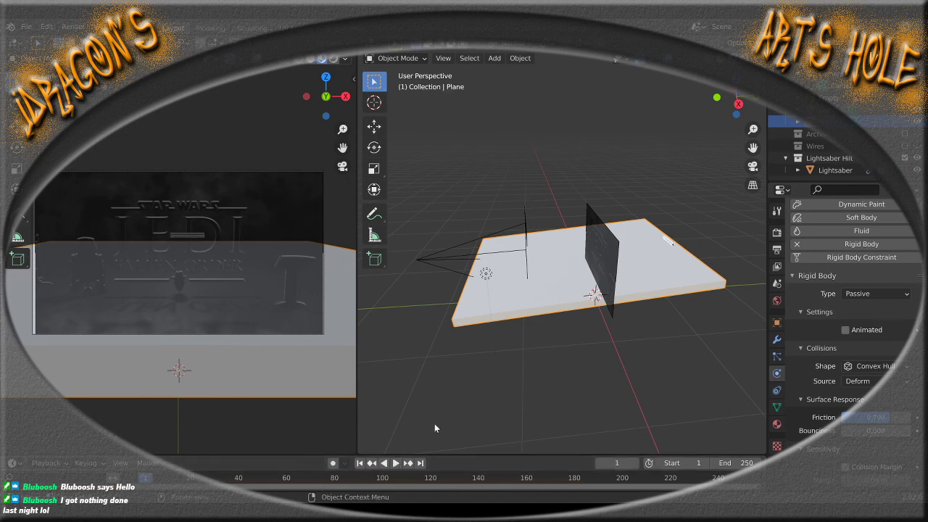
Select the Lightsaber and set its collision shape to Convex Hull
middle_click_drag(537, 364, 569, 305)
scroll(590, 347, "up", 4)
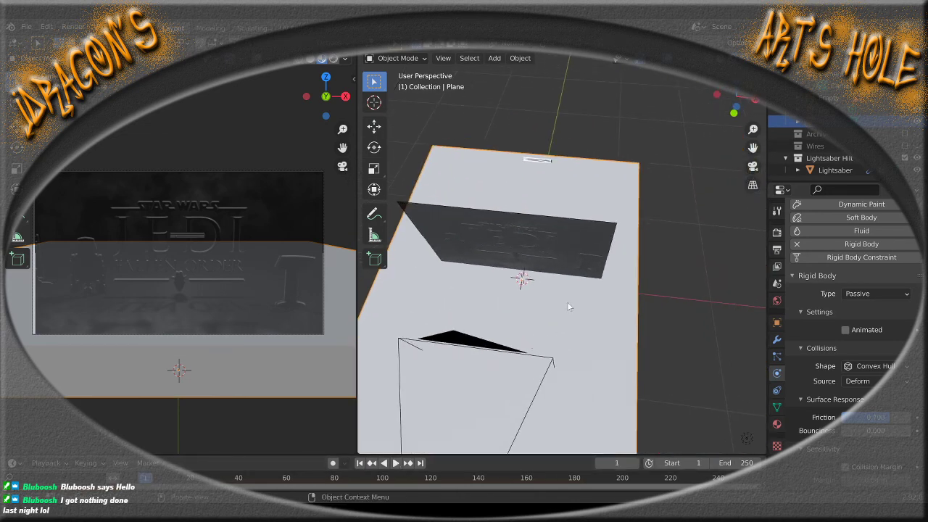
left_click(546, 165)
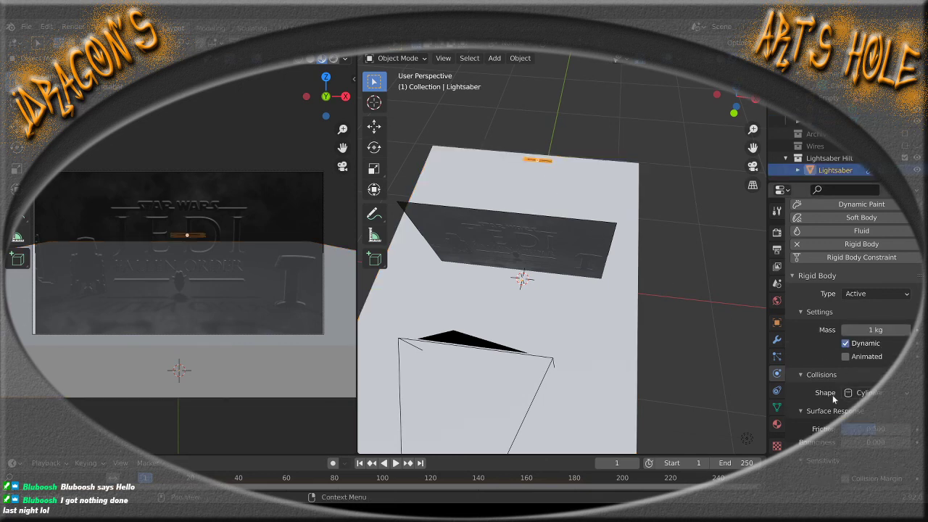
left_click(878, 398)
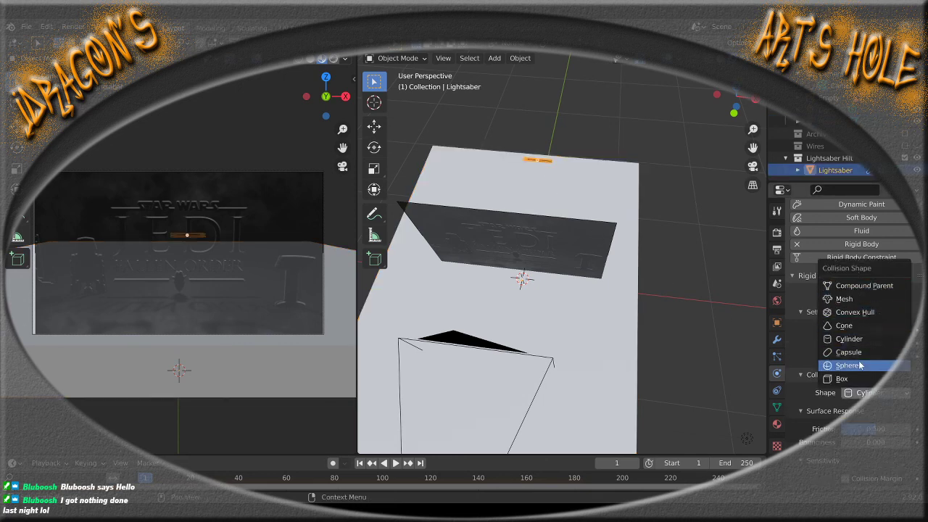
left_click(855, 312)
middle_click_drag(748, 328, 527, 382)
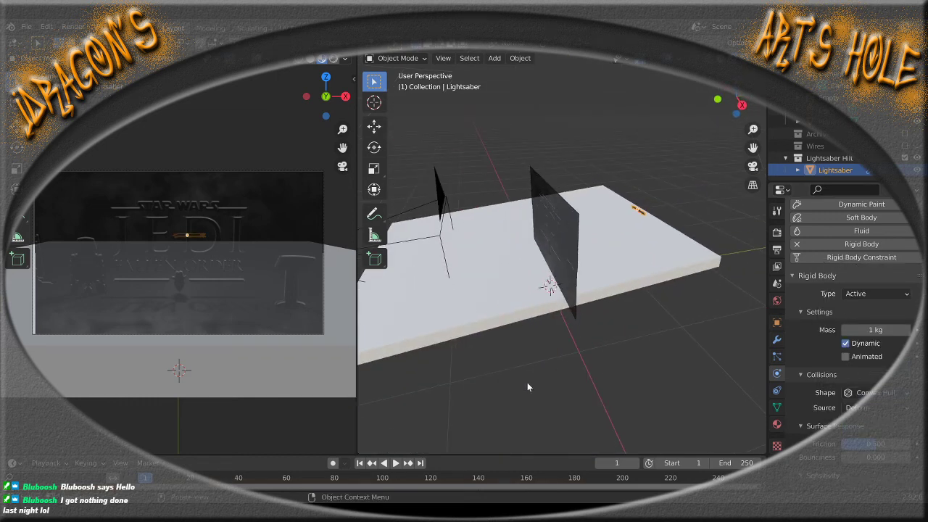
Play the simulation to frame 124 with both Convex Hull shapes and select the ground plane
left_click(396, 462)
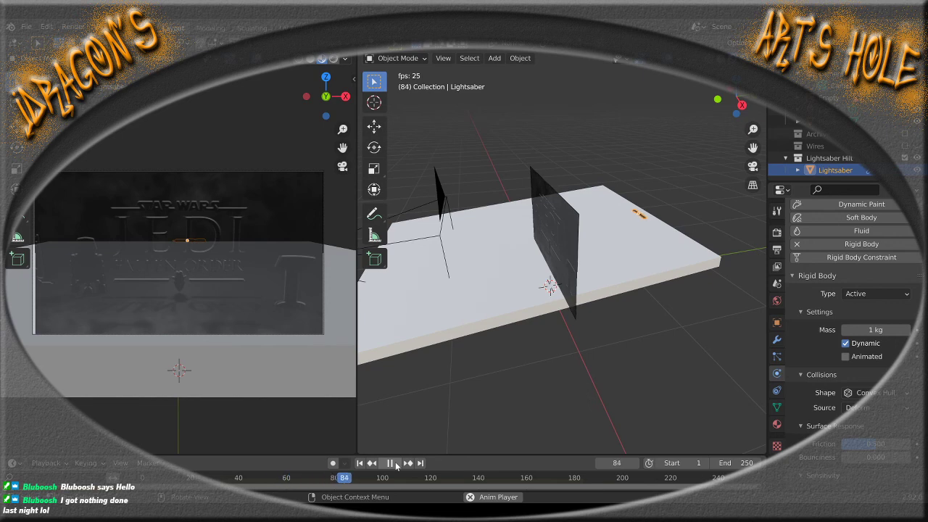
left_click(395, 463)
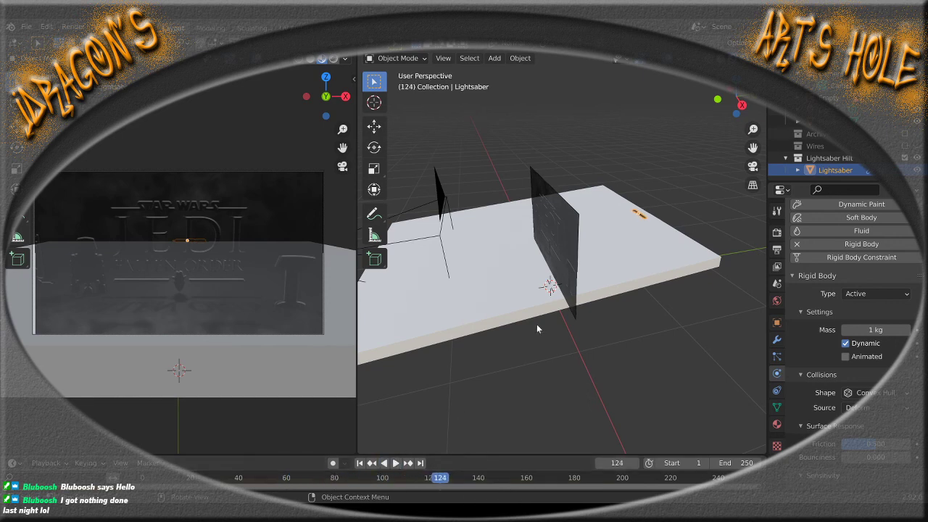
left_click(610, 264)
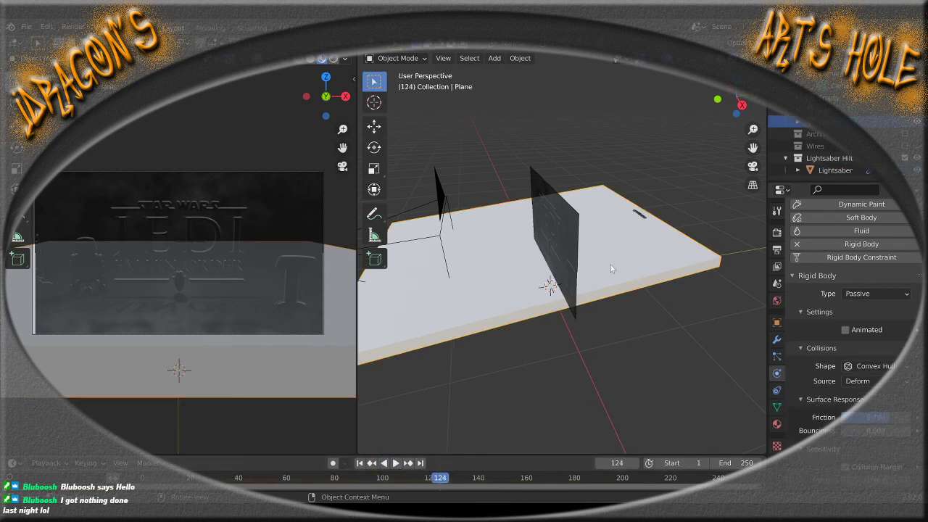
Select the Lightsaber, replay its simulation from frame 1 while viewing it up close, and return to frame 1
left_click(641, 216)
left_click(360, 463)
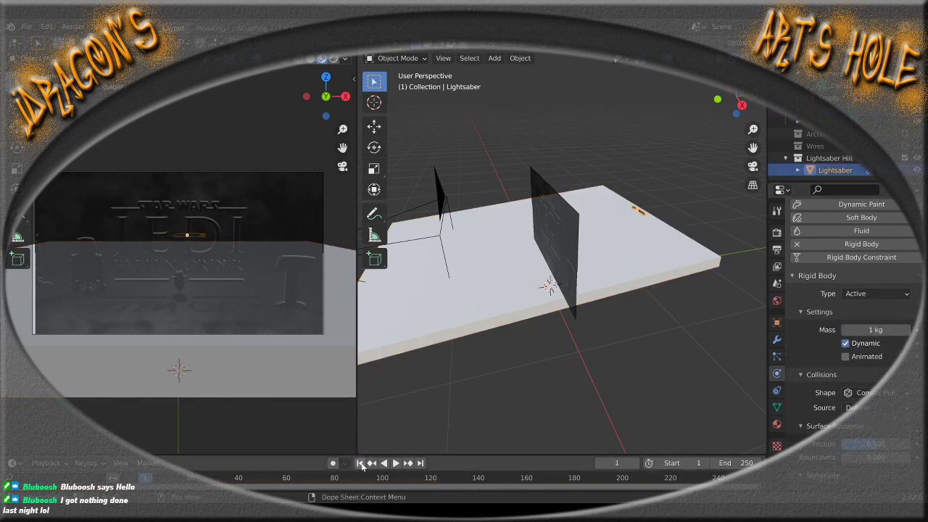
left_click(395, 463)
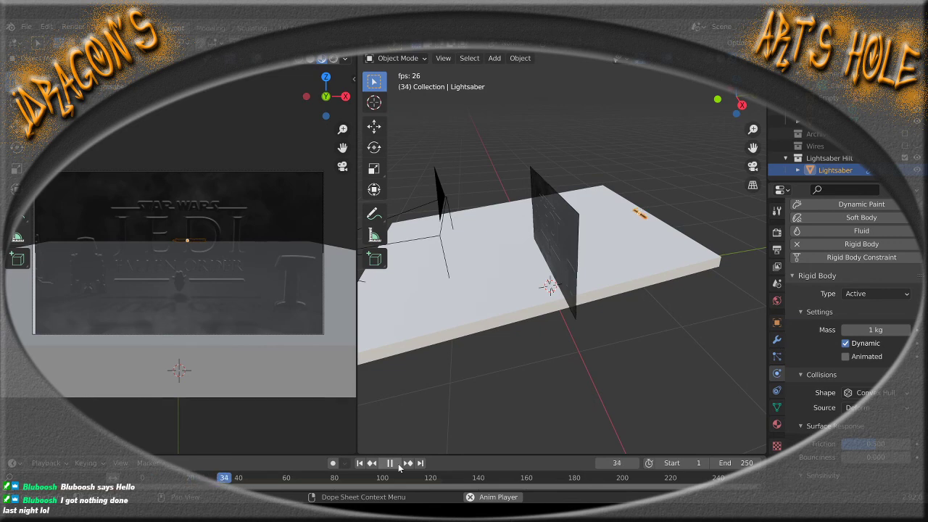
middle_click_drag(654, 326, 488, 341)
scroll(569, 376, "up", 5)
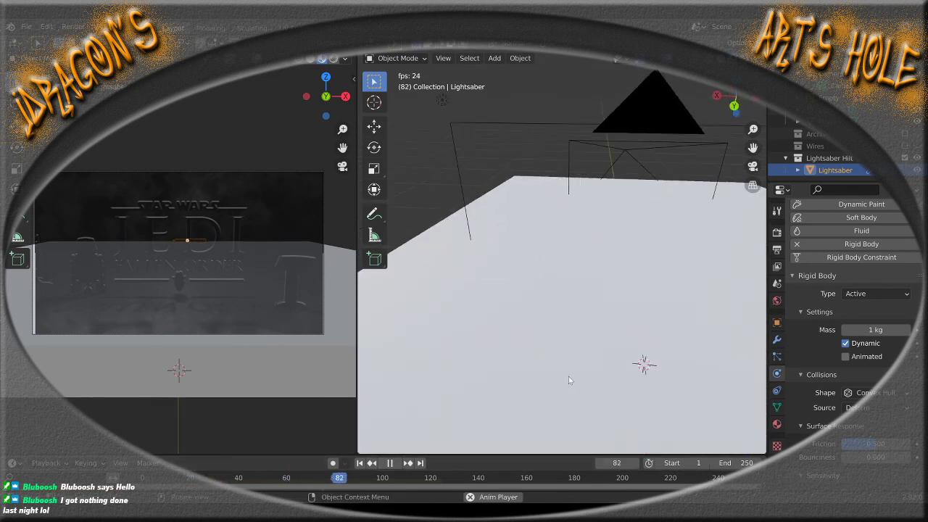
middle_click_drag(568, 376, 603, 306)
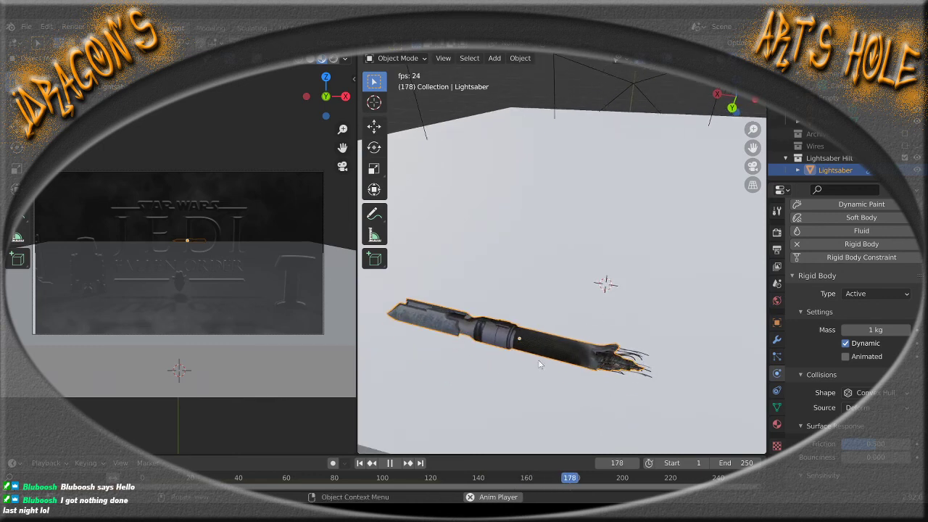
left_click(388, 464)
left_click(359, 463)
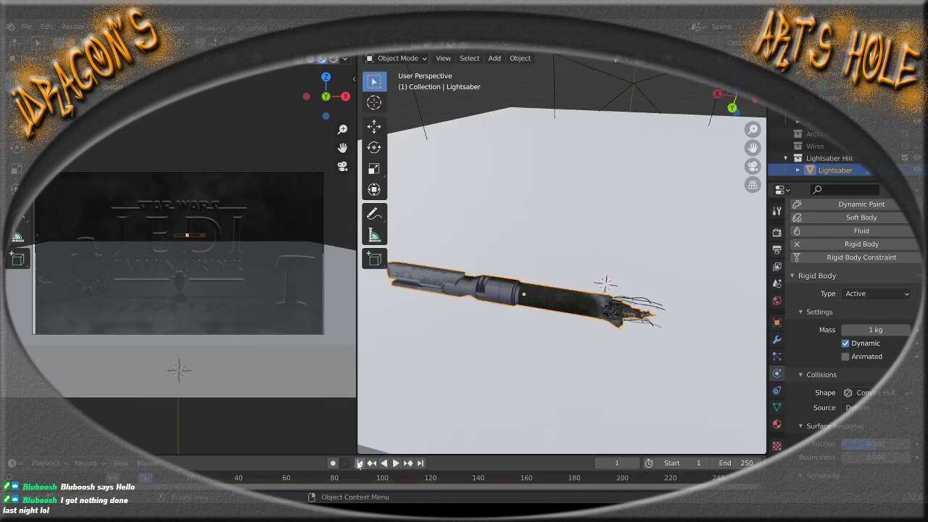
Rotate the Lightsaber -132° around its local Z axis
middle_click_drag(556, 356, 548, 366)
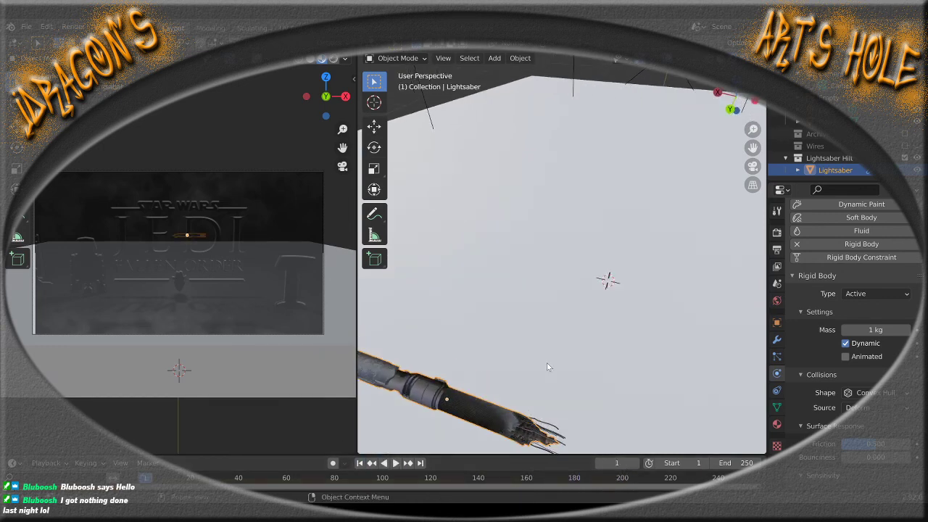
key("r")
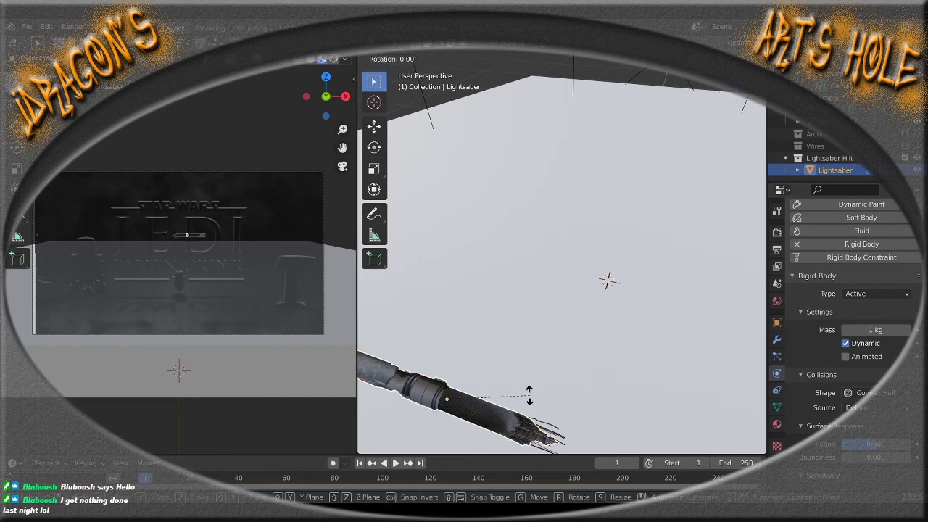
key("z")
key("z")
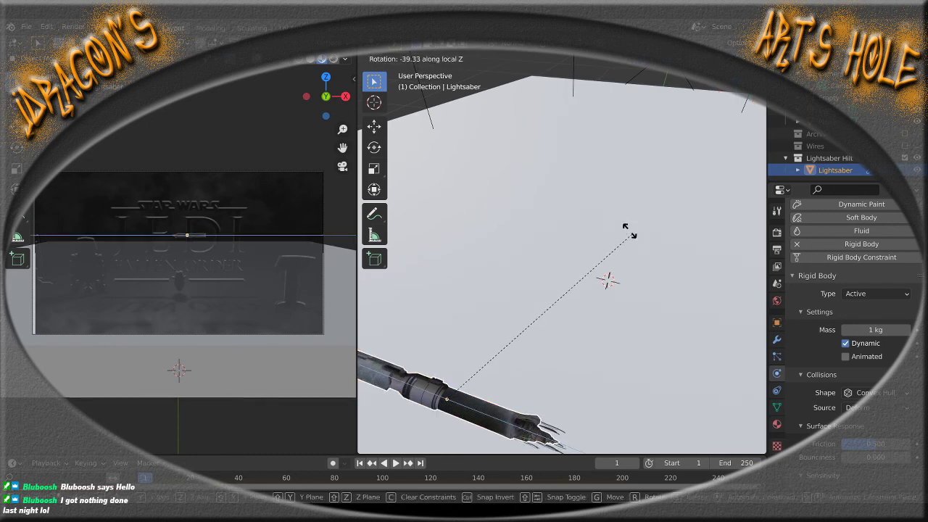
left_click(559, 93)
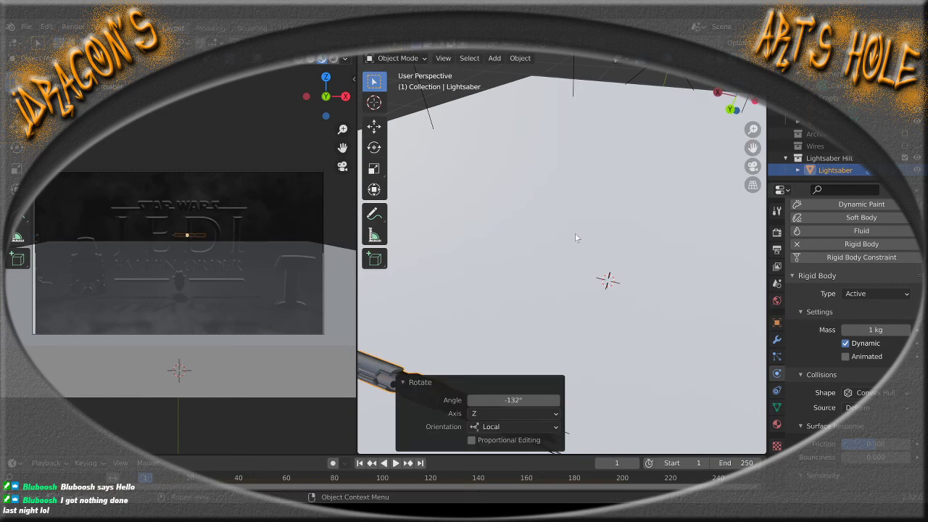
Play the simulation with the rotated Lightsaber from a wider view and return to frame 1
scroll(528, 290, "down", 3)
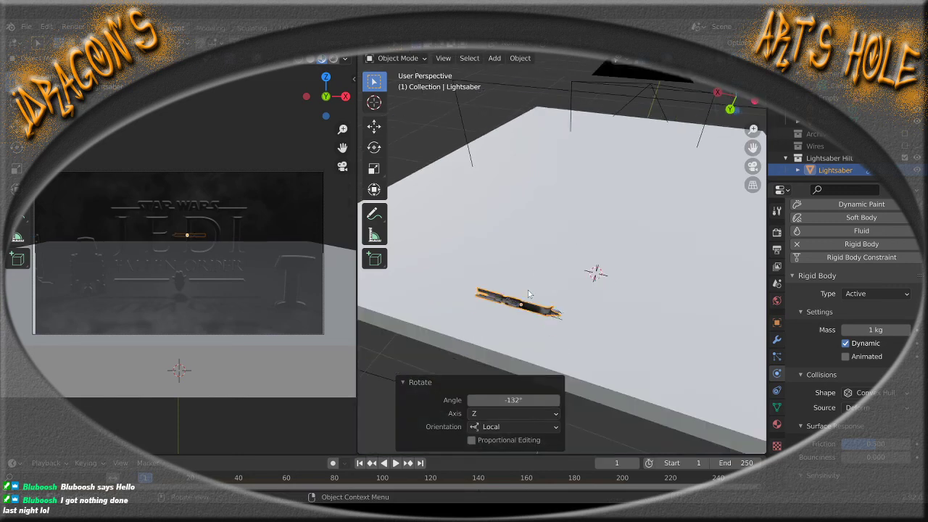
left_click(395, 464)
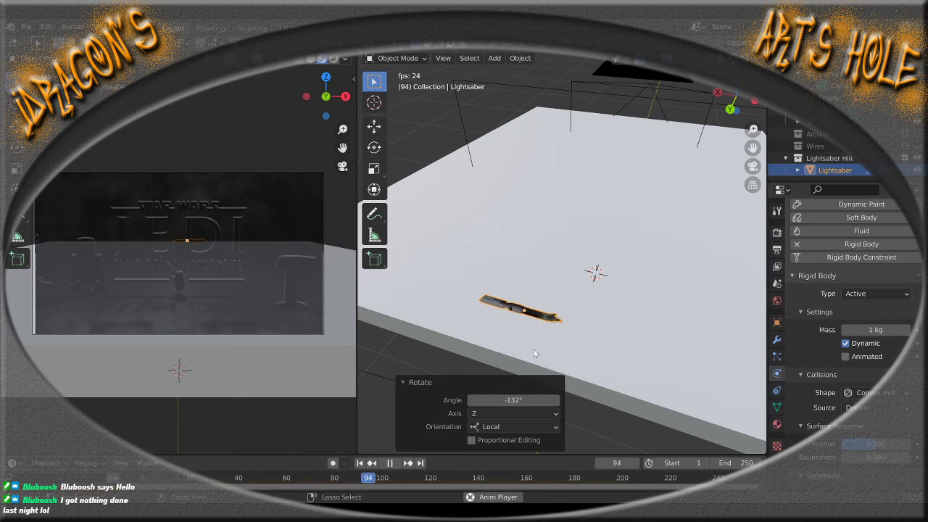
key("Escape")
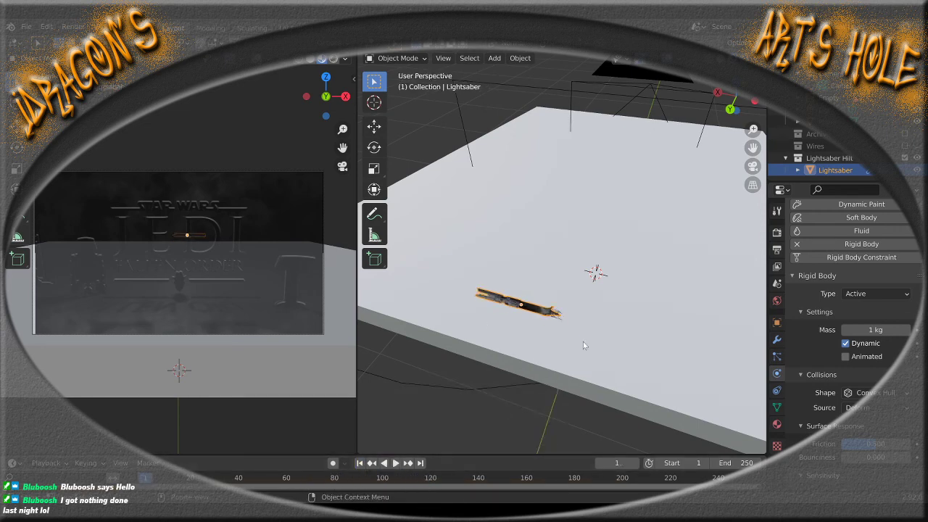
Set the Lightsaber's collision shape to Capsule, test the simulation to frame 114 and return to frame 1
left_click(859, 397)
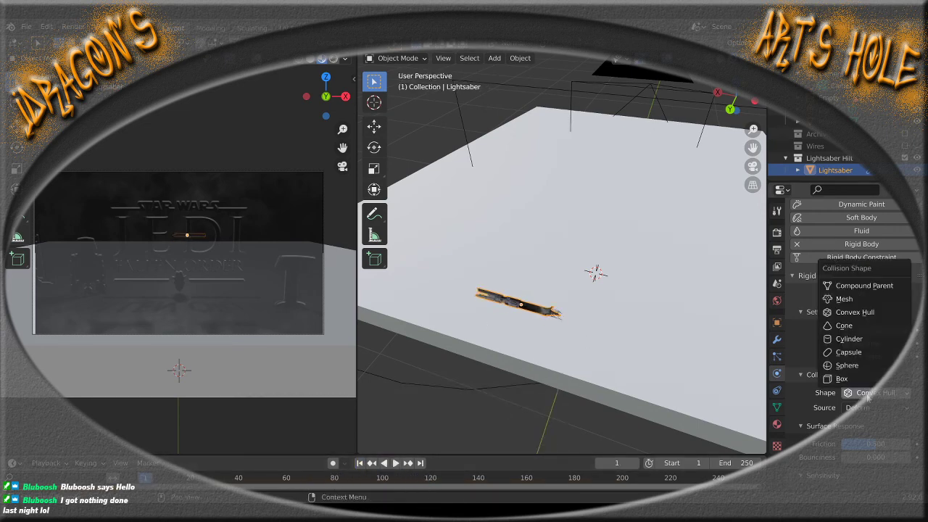
left_click(856, 353)
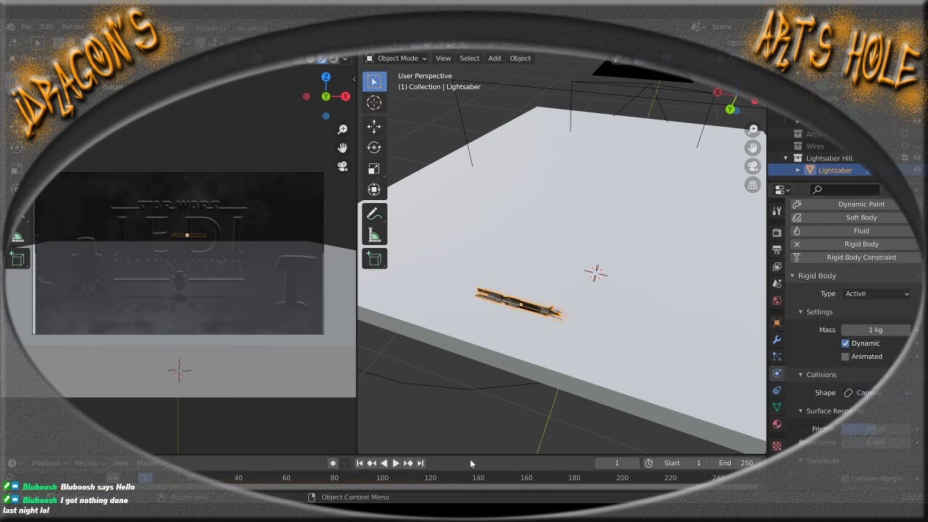
left_click(395, 464)
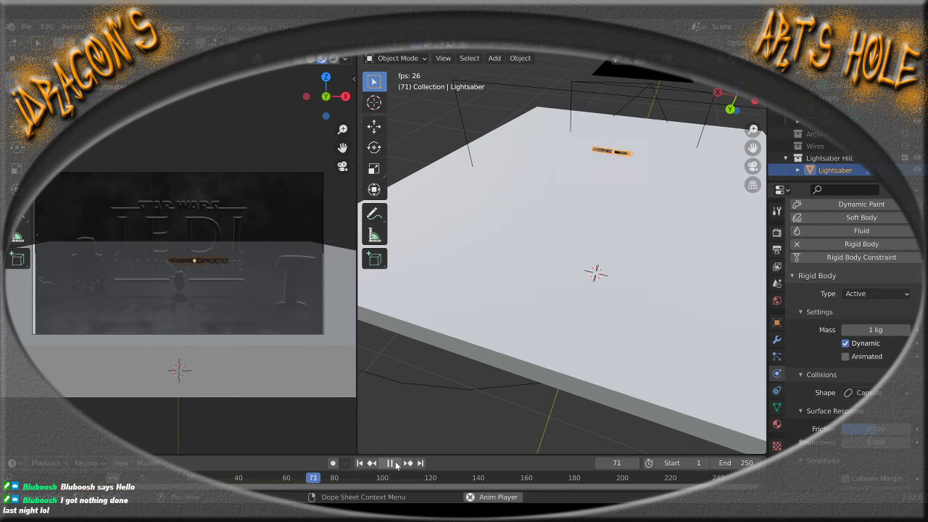
left_click(395, 465)
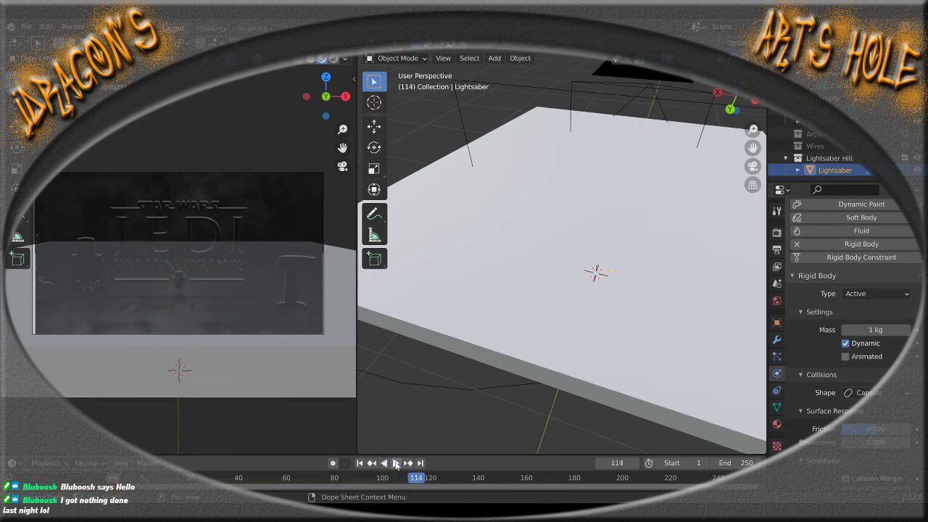
left_click(360, 464)
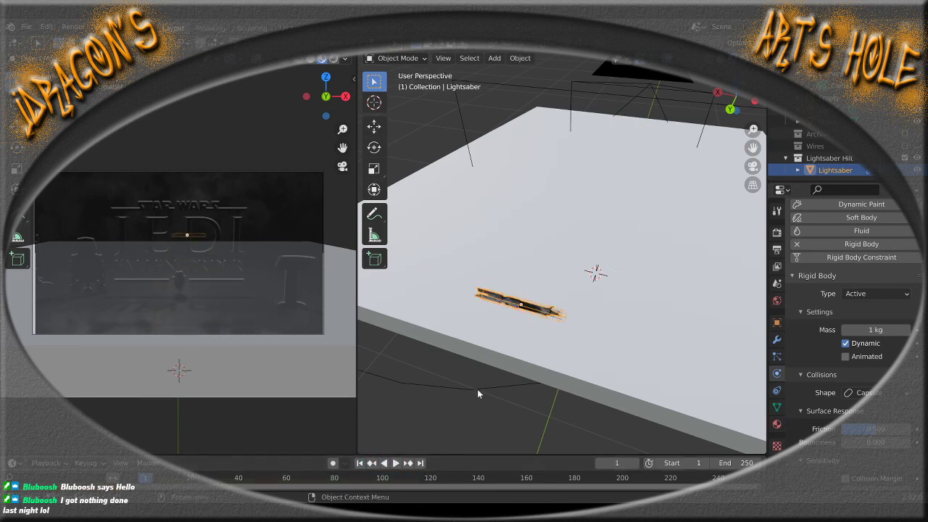
Scrub the timeline to frame 92 and examine the Lightsaber's position in front of the reference image
middle_click_drag(599, 379, 442, 353)
scroll(846, 347, "down", 3)
middle_click_drag(554, 351, 617, 338)
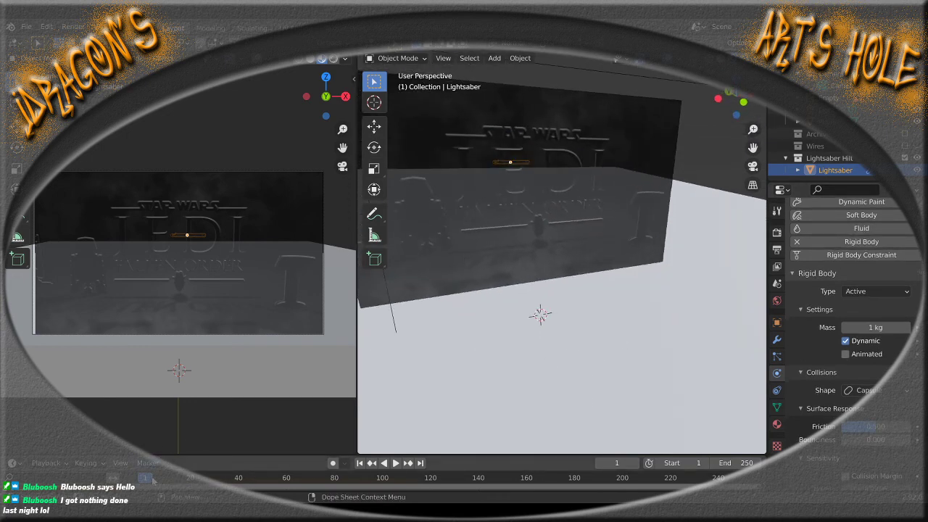
left_click_drag(155, 482, 364, 493)
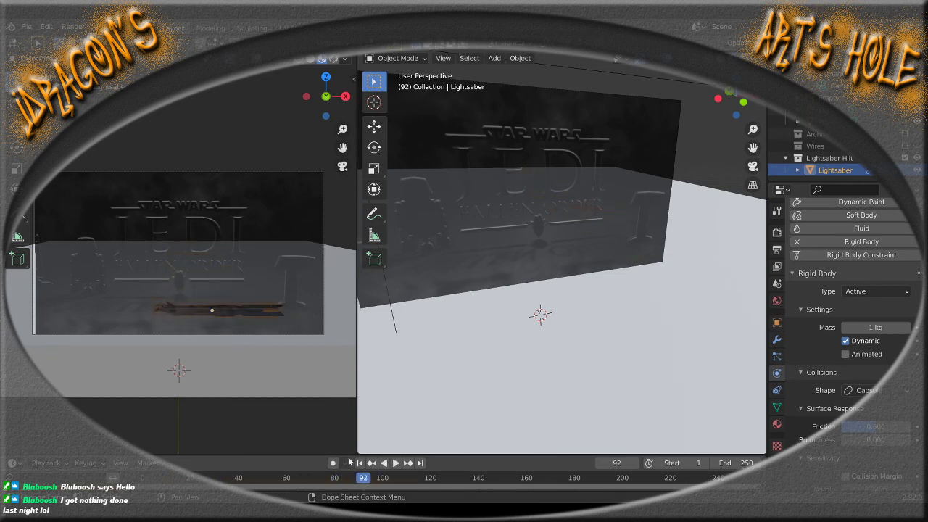
scroll(550, 372, "down", 4)
scroll(555, 355, "up", 3)
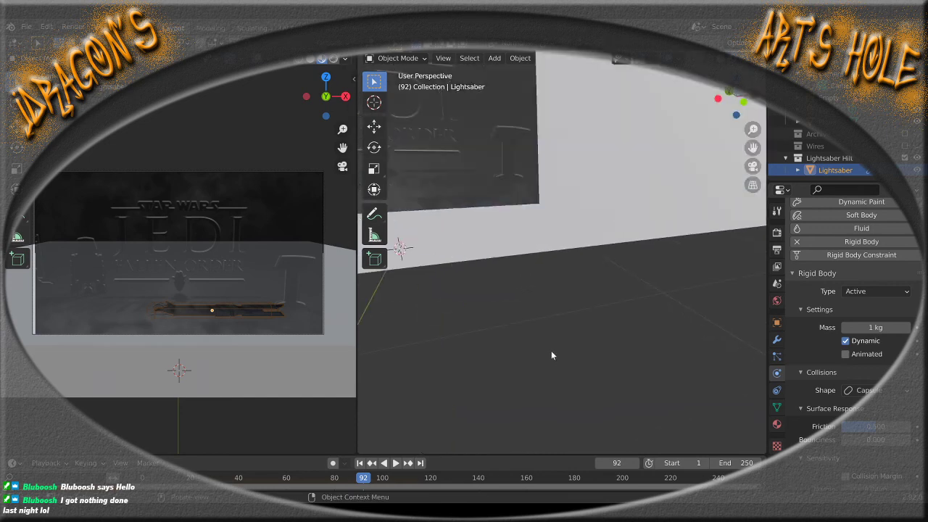
middle_click_drag(481, 312, 570, 342, "shift")
scroll(573, 347, "down", 2)
scroll(615, 377, "up", 1)
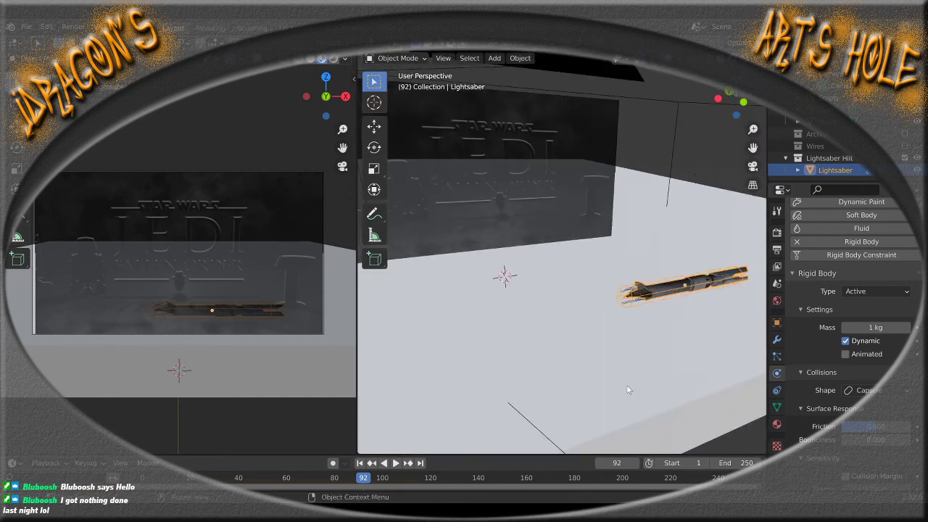
middle_click_drag(629, 385, 606, 384, "shift")
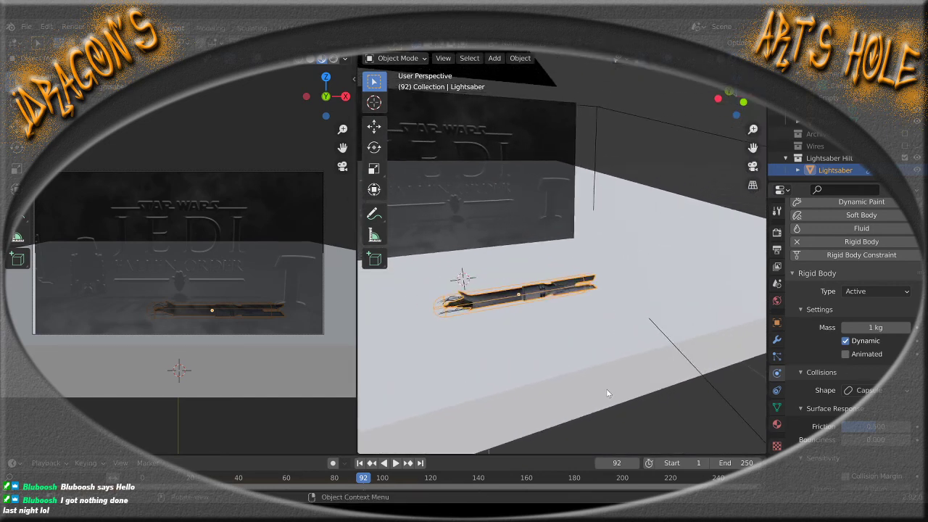
Scale the Lightsaber down uniformly to 0.346
key("s")
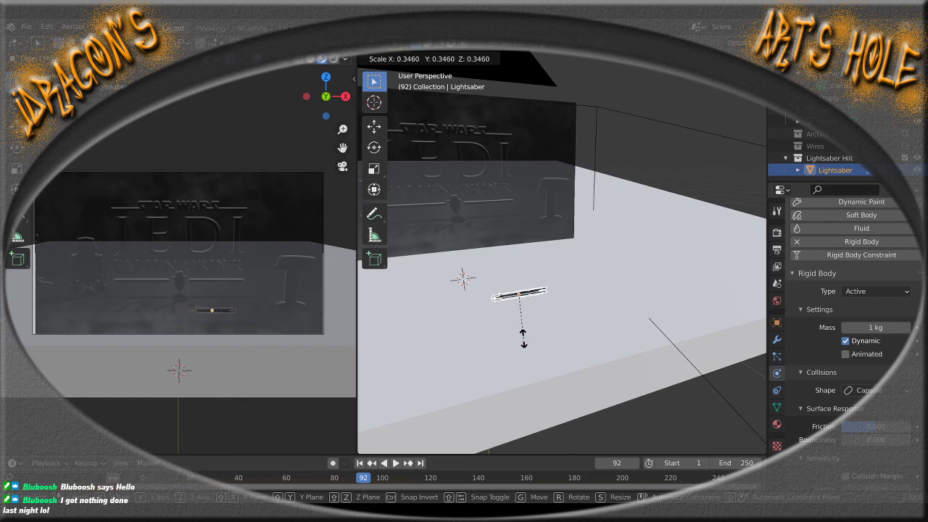
left_click(522, 338)
scroll(545, 328, "down", 3)
scroll(545, 329, "up", 2)
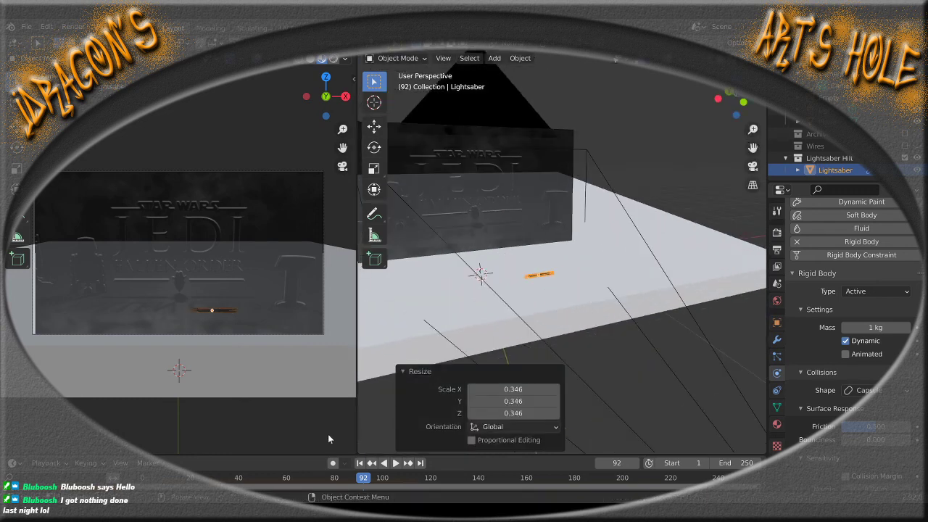
Replay the simulation with the scaled-down Lightsaber and return to frame 1
left_click(360, 463)
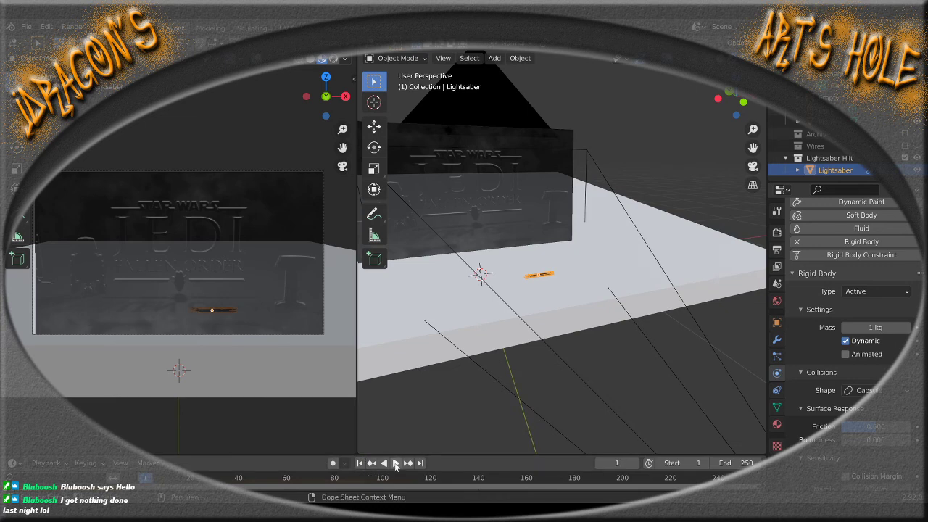
left_click(397, 466)
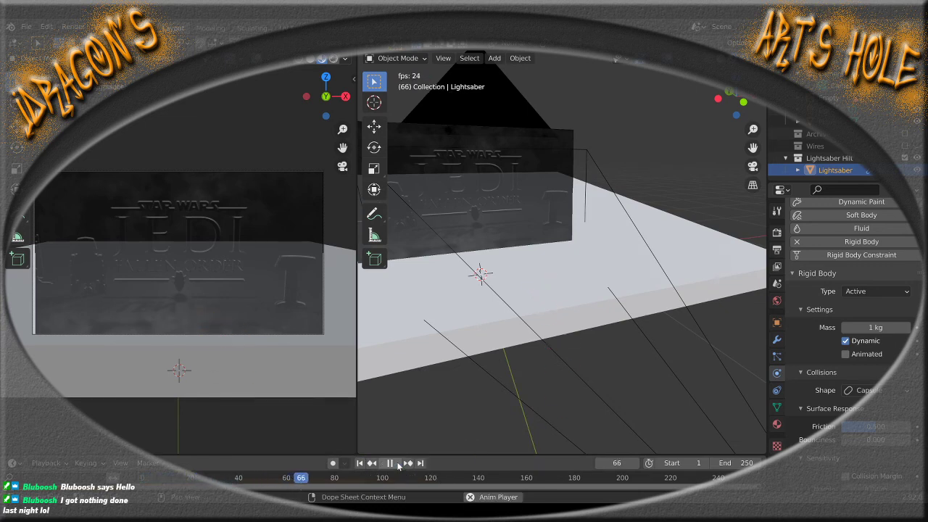
left_click(397, 465)
left_click(359, 464)
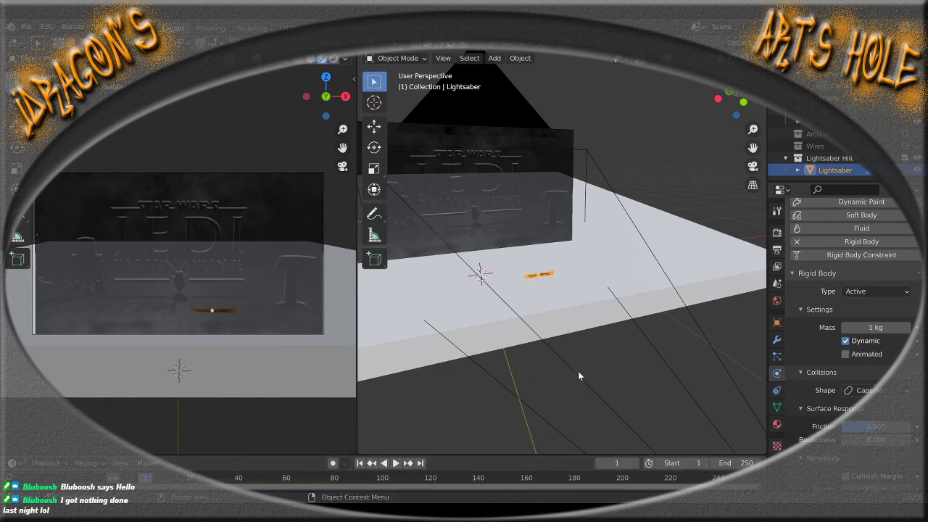
Advance the simulation to frame 22 and check the small Lightsaber's height above the slab from a low angle
scroll(551, 372, "down", 5)
scroll(526, 388, "up", 6)
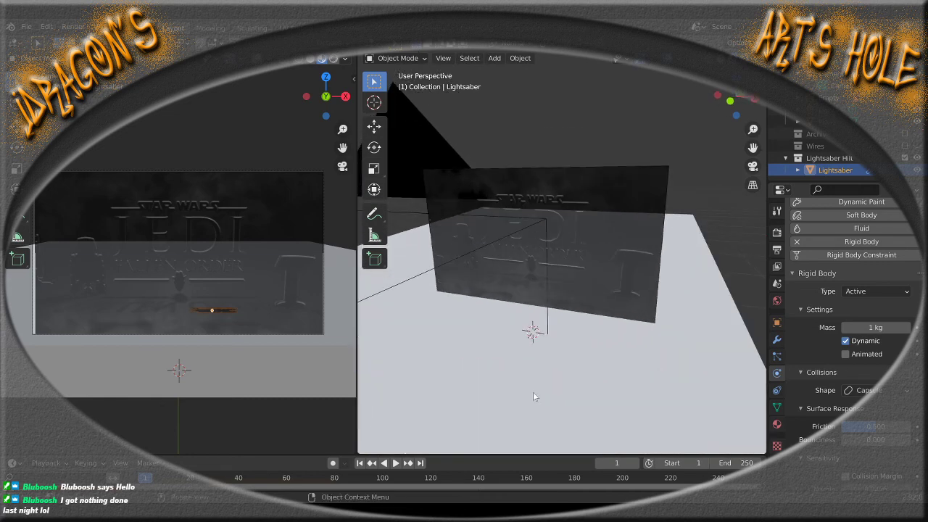
middle_click_drag(532, 385, 467, 399)
scroll(578, 388, "down", 4)
scroll(576, 387, "up", 2)
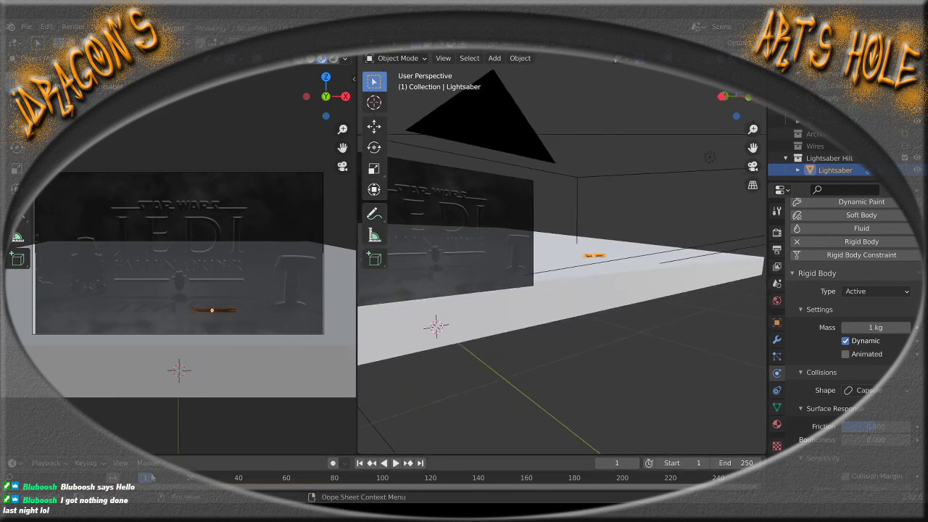
key("space")
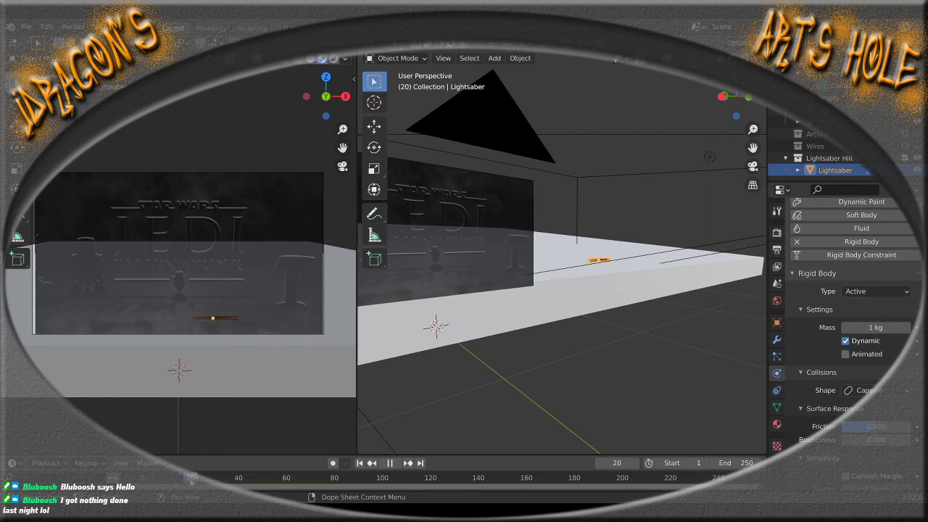
mouse_move(512, 360)
middle_mouse_down()
mouse_move(441, 384)
mouse_move(510, 349)
middle_mouse_up()
Add a cube mesh to the scene and scale it down uniformly to 0.341
key("KP_7")
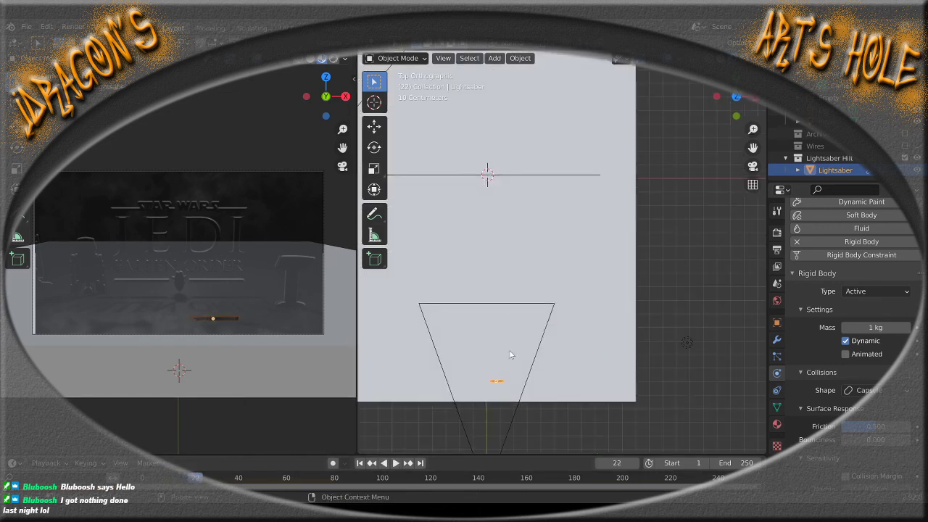
middle_click_drag(491, 379, 520, 277, "shift")
scroll(525, 323, "up", 4)
middle_click_drag(524, 322, 534, 278, "shift")
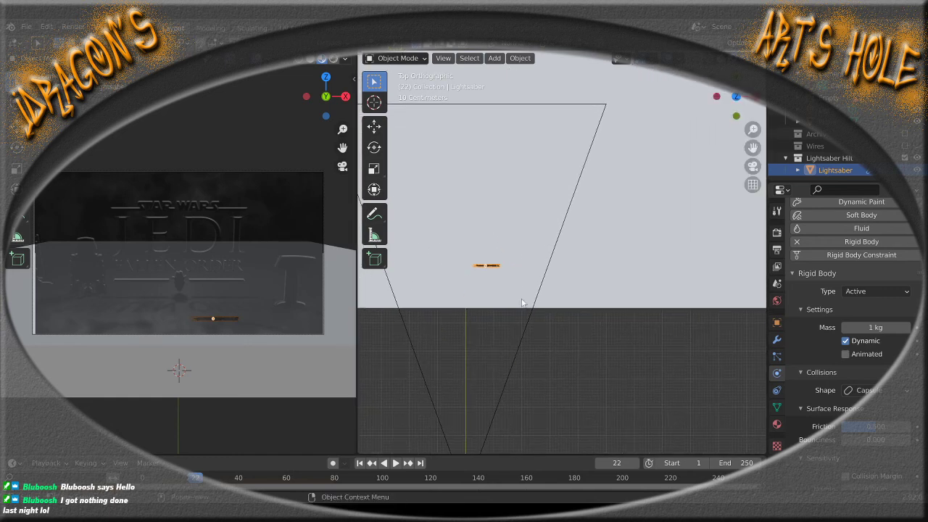
scroll(519, 303, "up", 4)
middle_click_drag(475, 323, 624, 313, "shift")
scroll(533, 323, "up", 3)
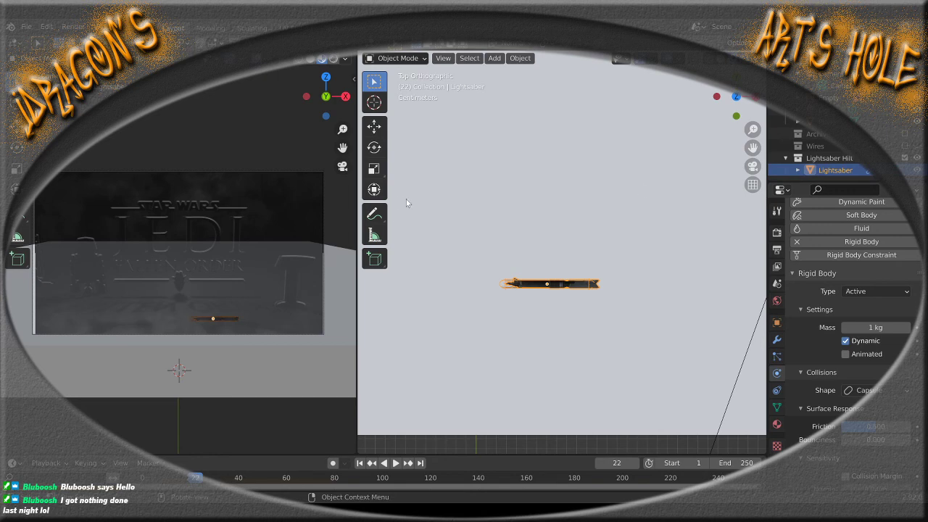
key("shift+a")
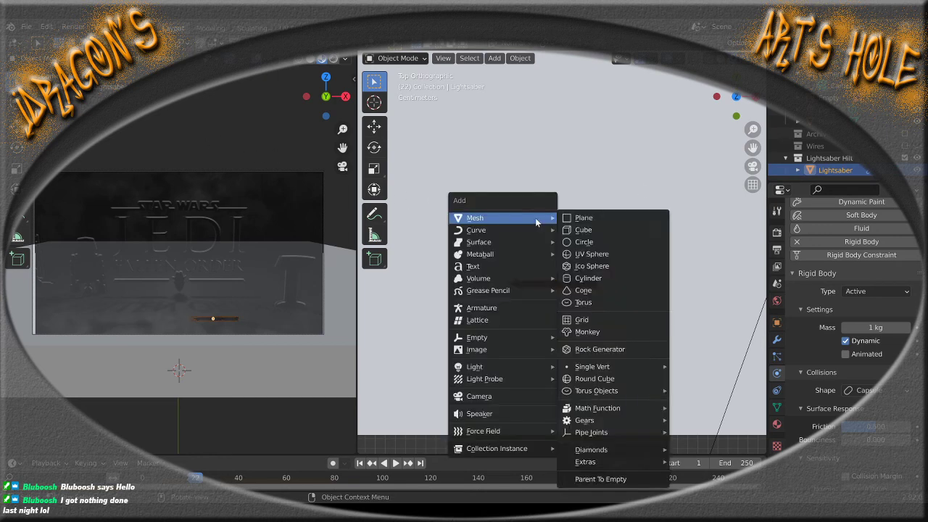
mouse_move(545, 221)
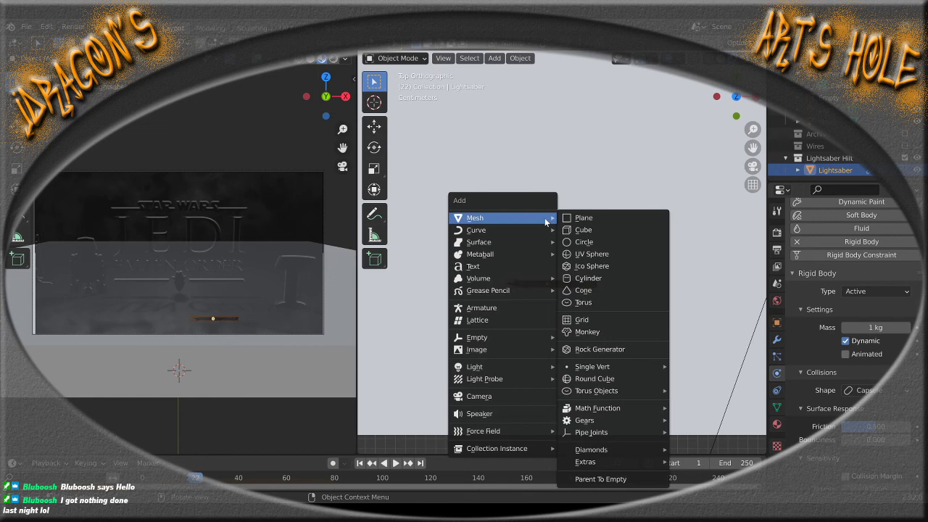
left_click(605, 232)
scroll(540, 240, "down", 6)
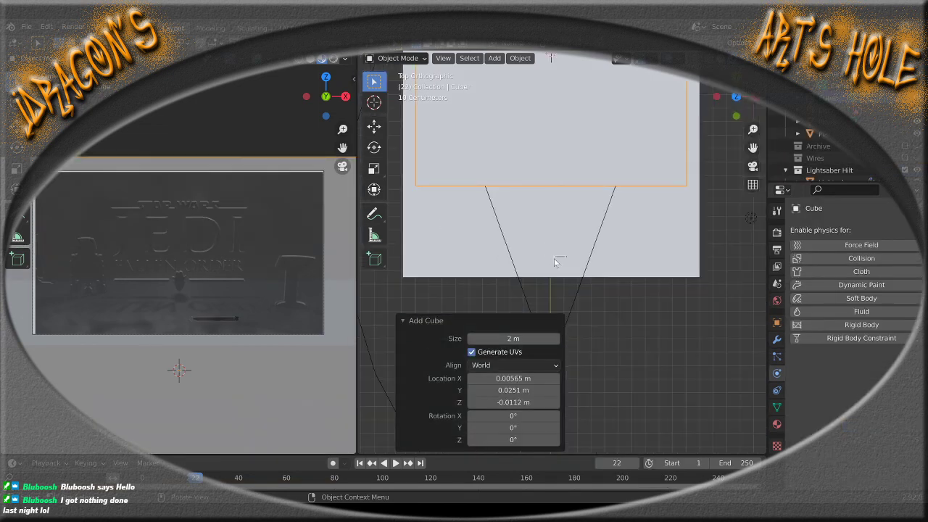
middle_click_drag(554, 258, 578, 261)
key("s")
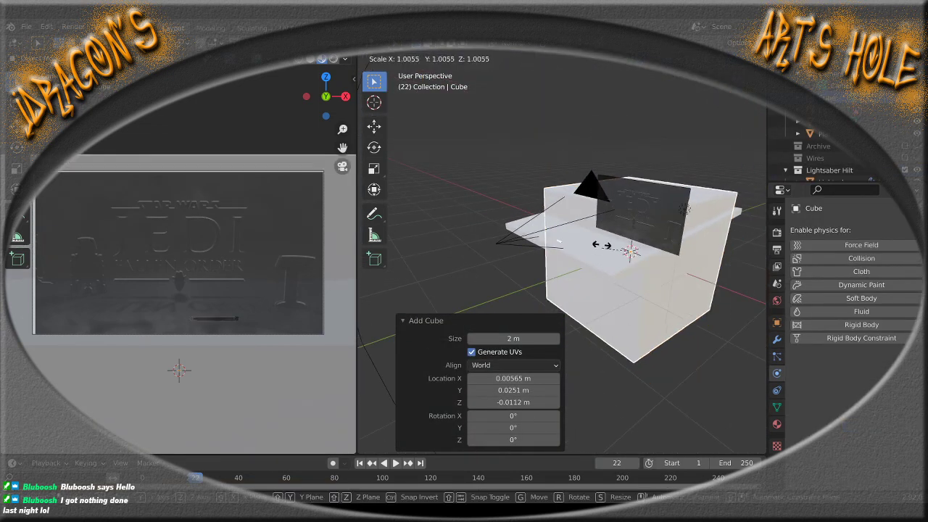
left_click(642, 258)
Move the cube about 1.66 m along its local Y and -0.487 m along its local Z to the slab's front edge
key("g")
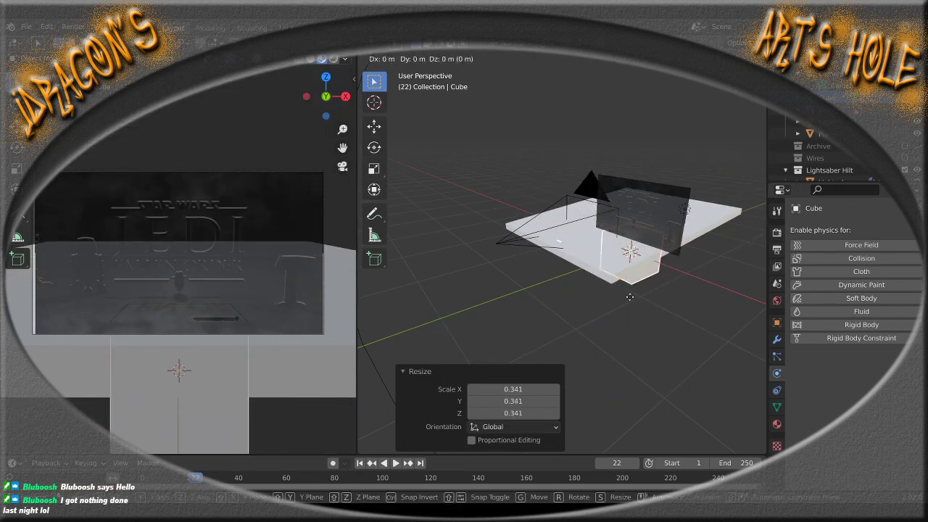
key("y")
key("y")
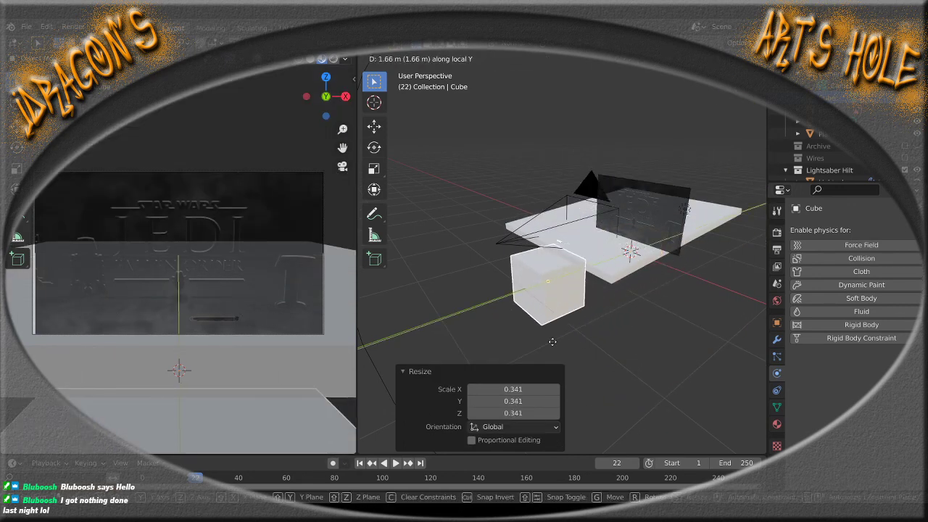
left_click(552, 346)
key("g")
key("z")
key("z")
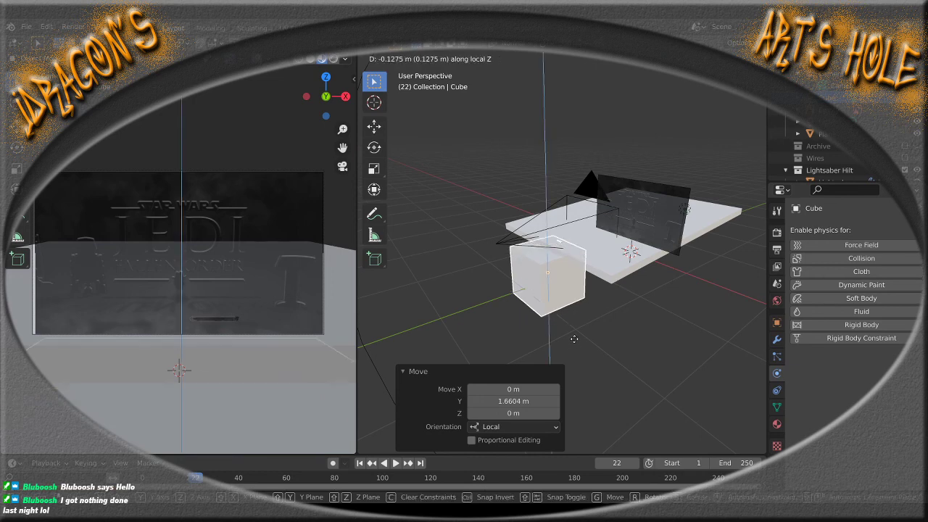
left_click(585, 320)
Scale the cube down to 0.240 and move it about 0.060 m in X and 0.051 m in Y, right beside the Lightsaber
key("s")
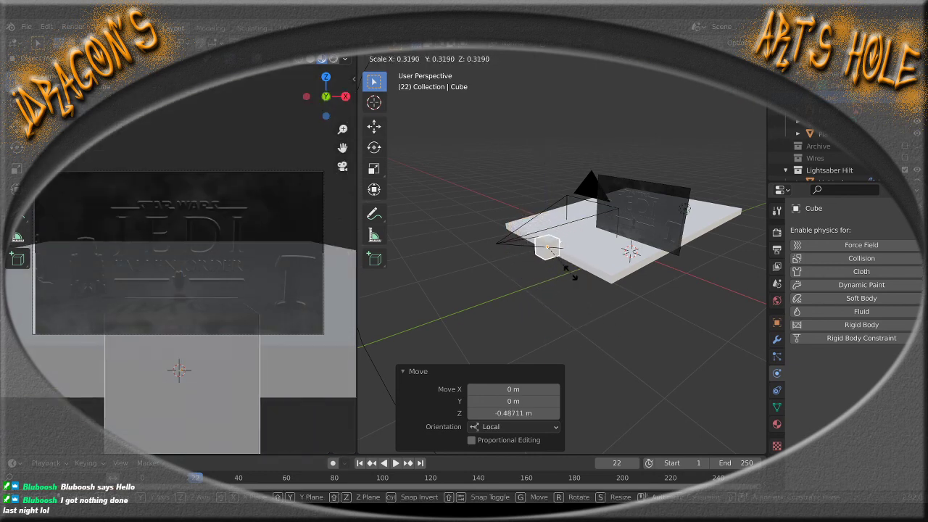
left_click(594, 286)
key("KP_7")
scroll(573, 281, "up", 6)
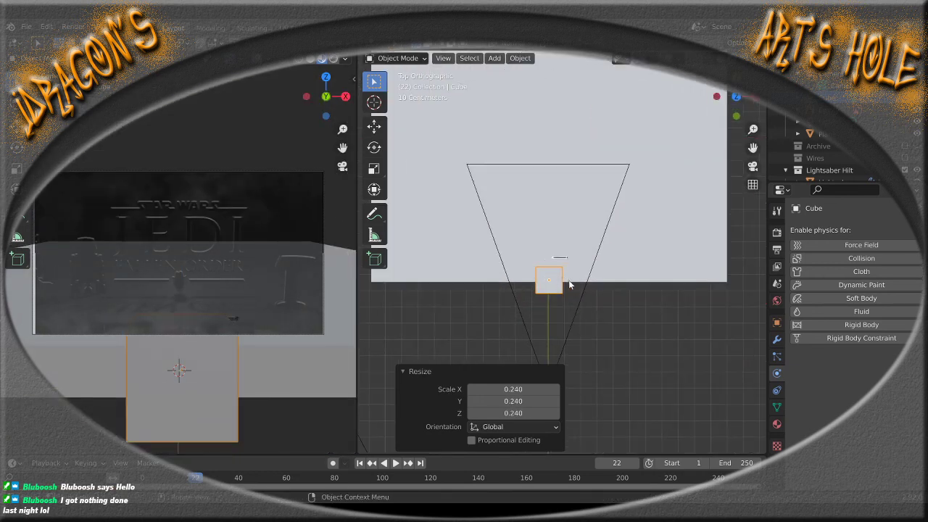
scroll(579, 290, "up", 4)
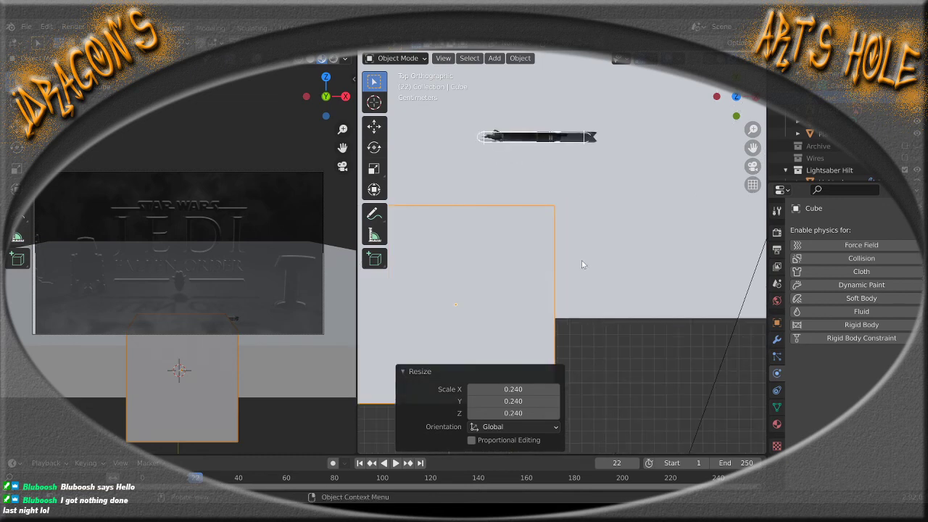
key("g")
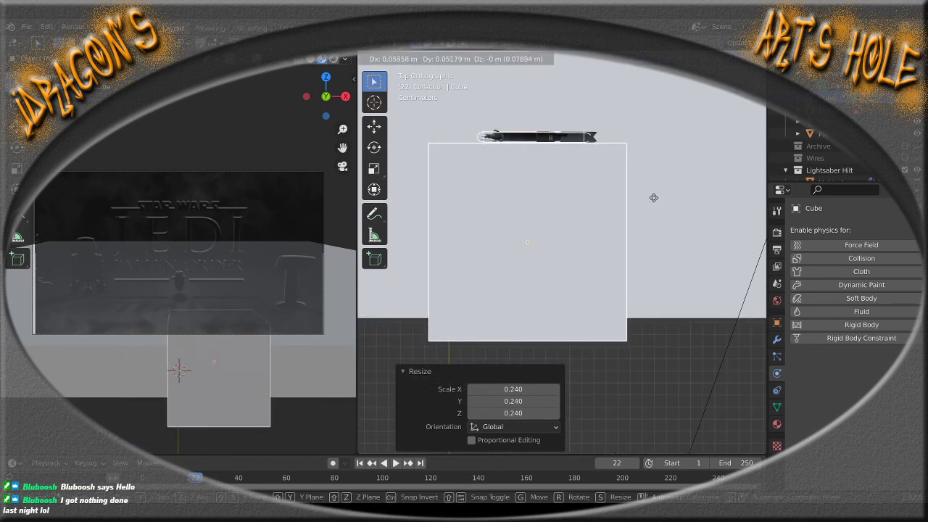
left_click(654, 198)
Return to frame 1 and make the cube a passive rigid body with a Box collision shape
middle_click_drag(655, 218, 588, 250)
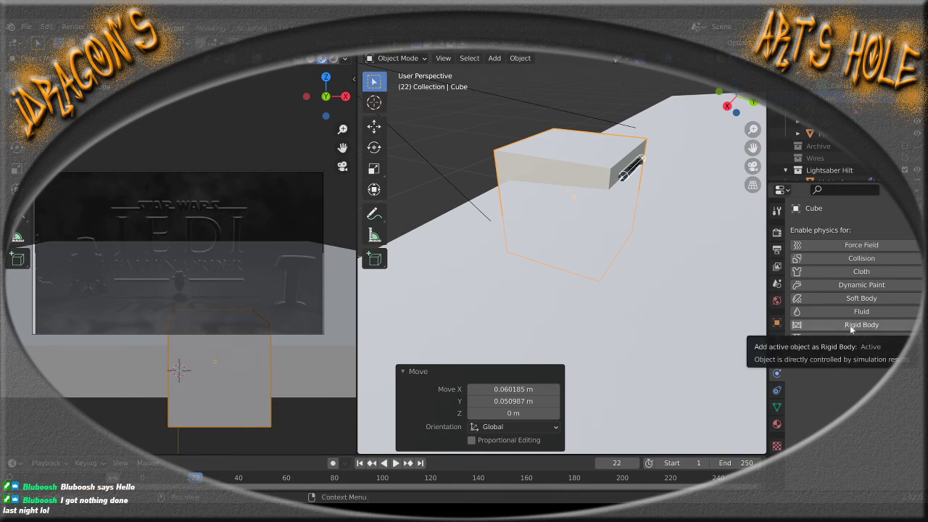
left_click(360, 463)
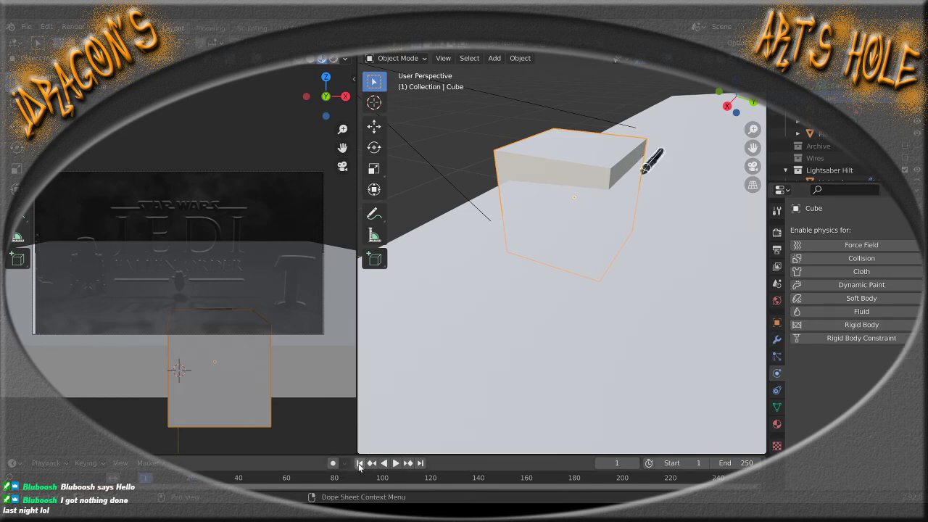
left_click(861, 325)
scroll(800, 394, "down", 4)
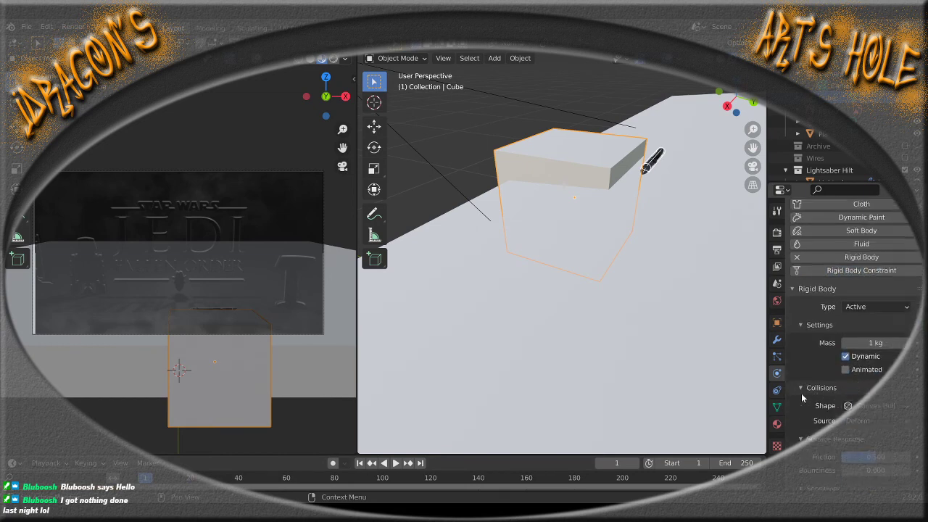
left_click(876, 249)
left_click(867, 276)
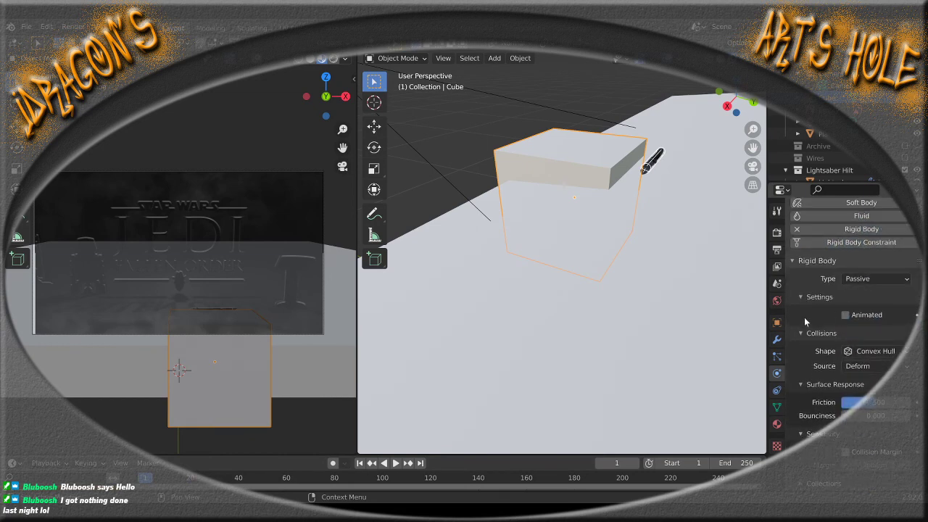
left_click(874, 350)
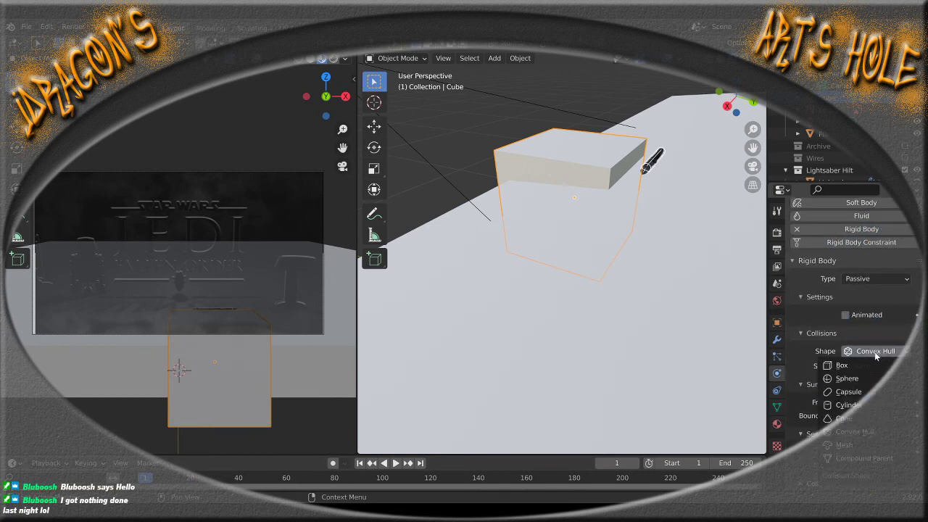
left_click(866, 366)
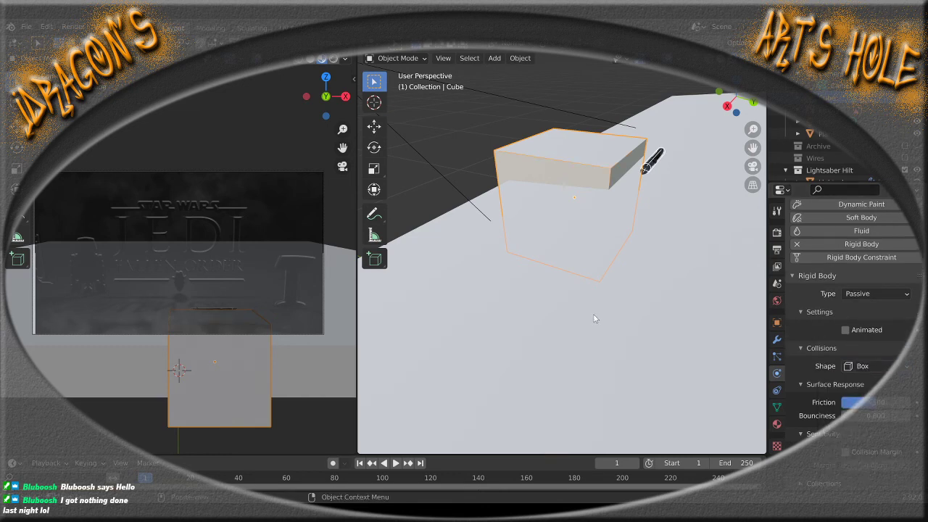
Select the Lightsaber and move it about -2.67 m along its local Y to the slab's far end
middle_click_drag(549, 305, 616, 268)
scroll(640, 250, "down", 10)
scroll(549, 311, "up", 6)
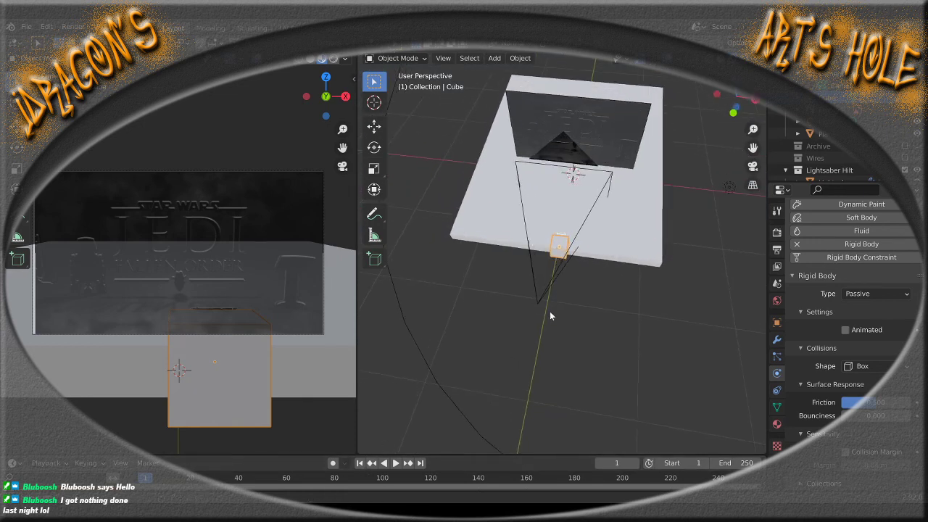
left_click(567, 182)
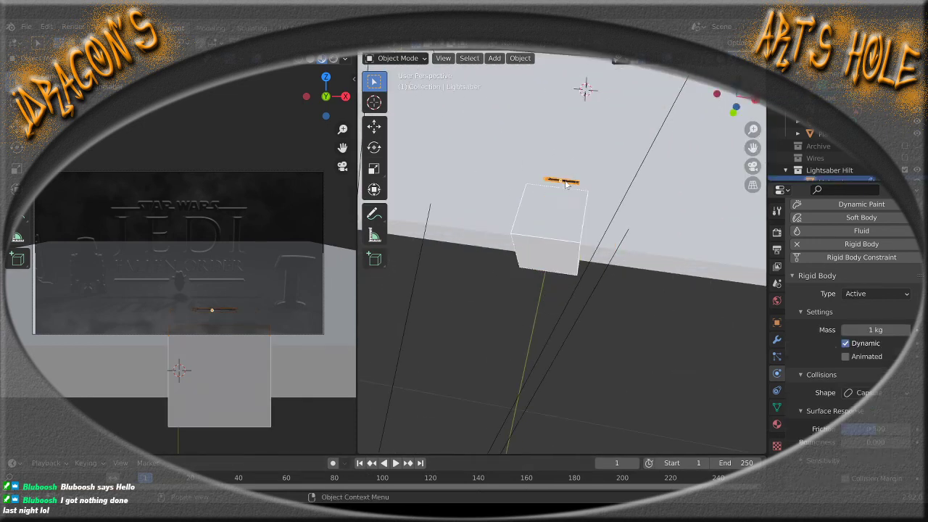
key("KP_7")
scroll(571, 208, "down", 5)
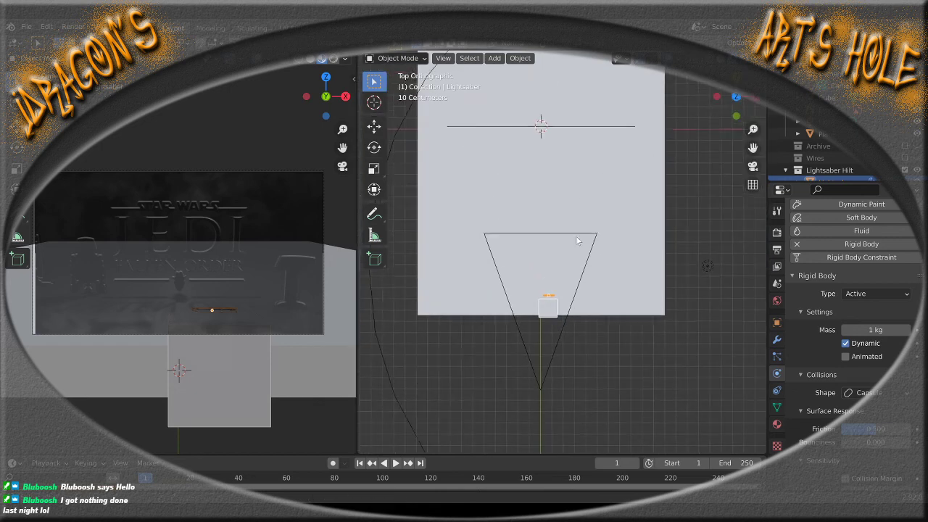
key("g")
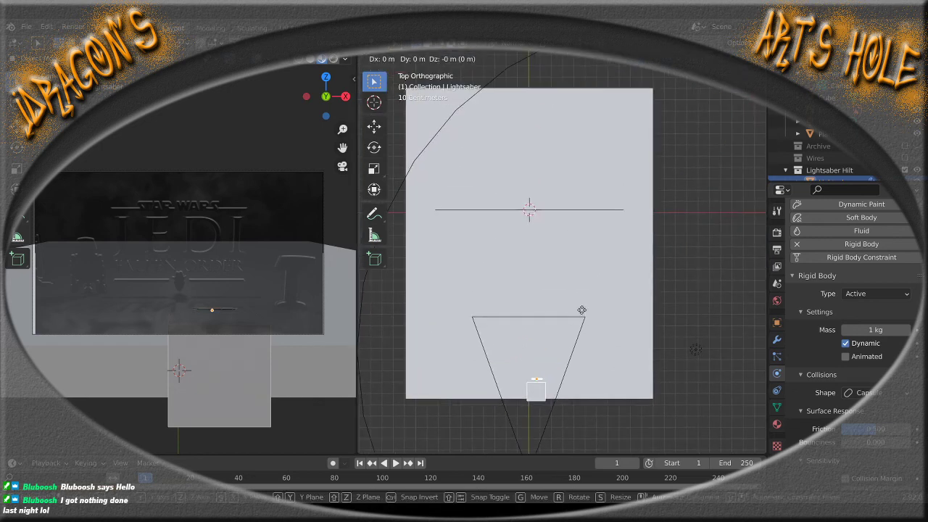
key("y")
key("y")
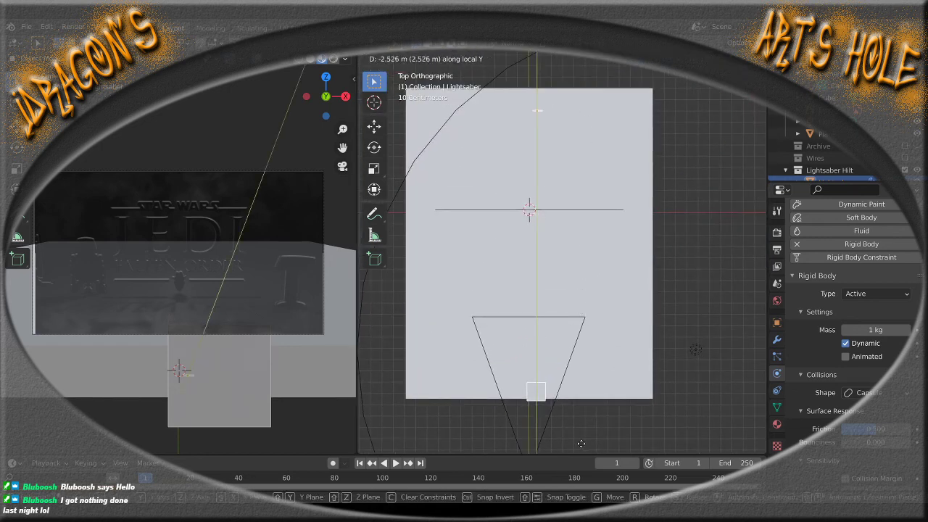
left_click(579, 429)
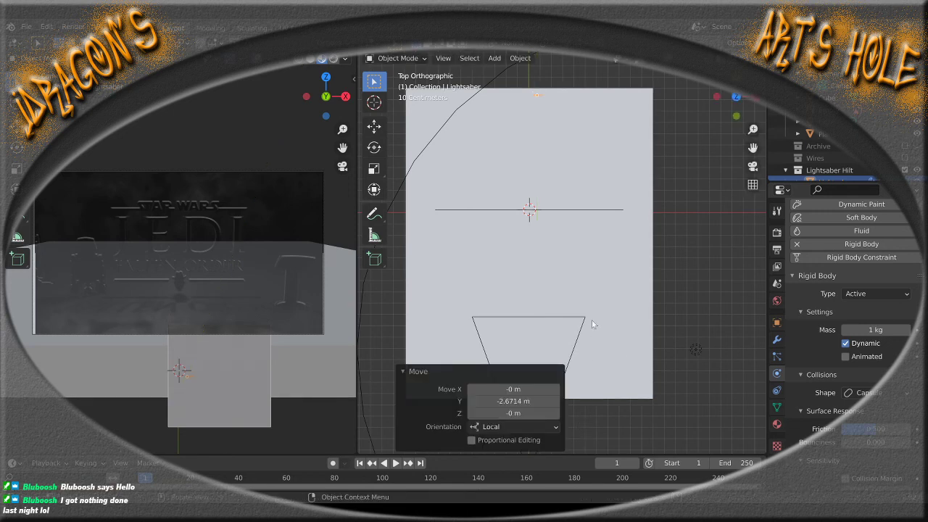
Raise the Lightsaber about 1.183 m along global Z to sit just above the slab's far end
middle_click_drag(591, 324, 649, 303)
key("KP_1")
key("KP_3")
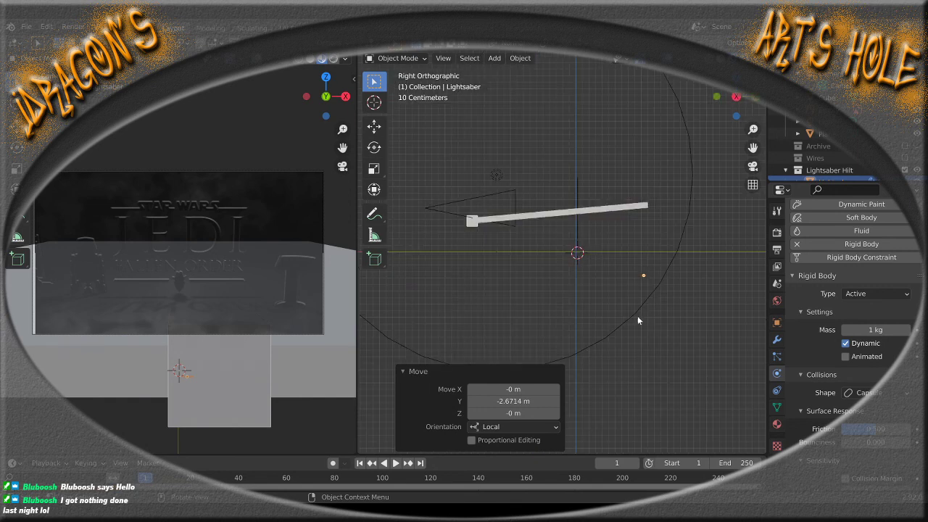
key("g")
key("z")
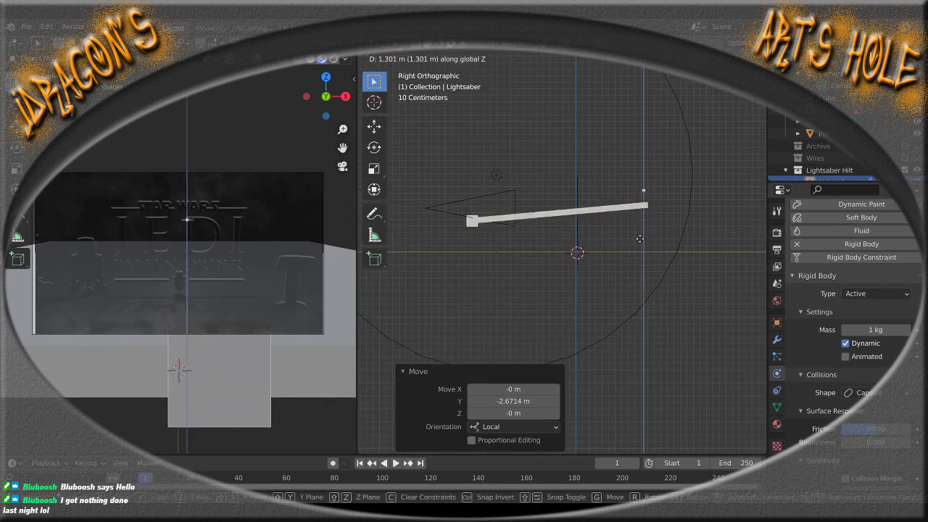
left_click(639, 246)
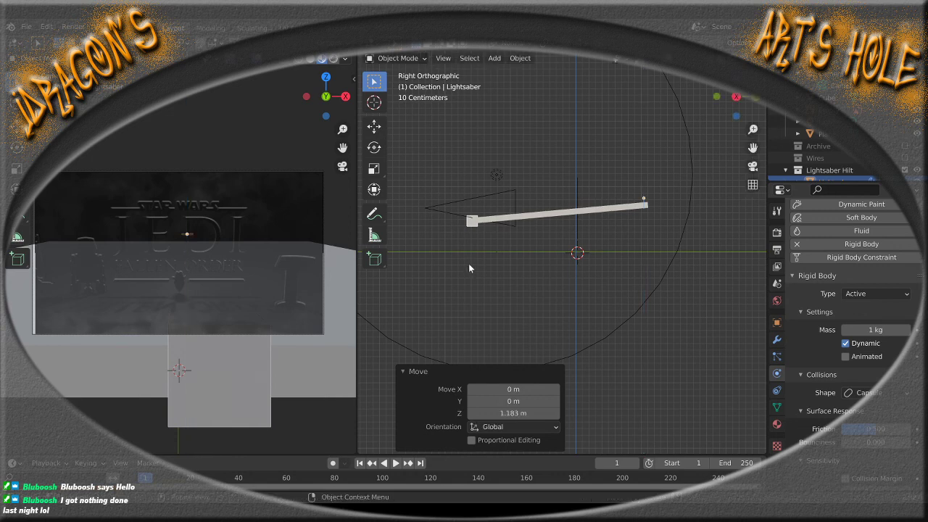
middle_click_drag(468, 263, 559, 224)
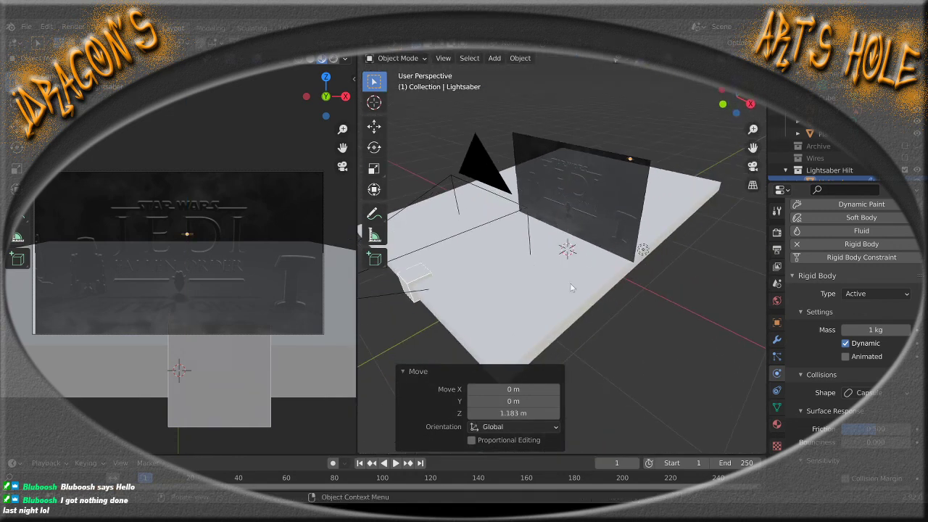
Play the rigid body simulation, advance it to frame 116 and examine the lightsaber's position on the slope from above
left_click(394, 465)
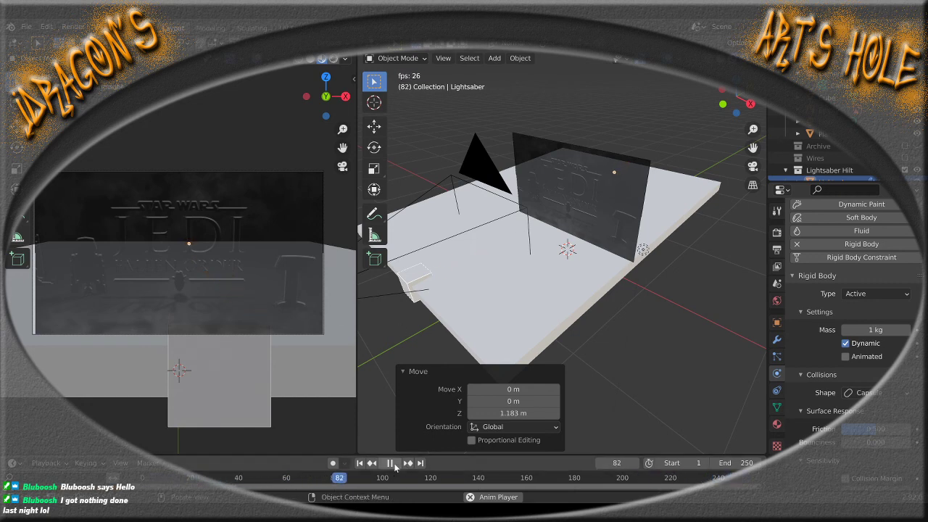
left_click(392, 464)
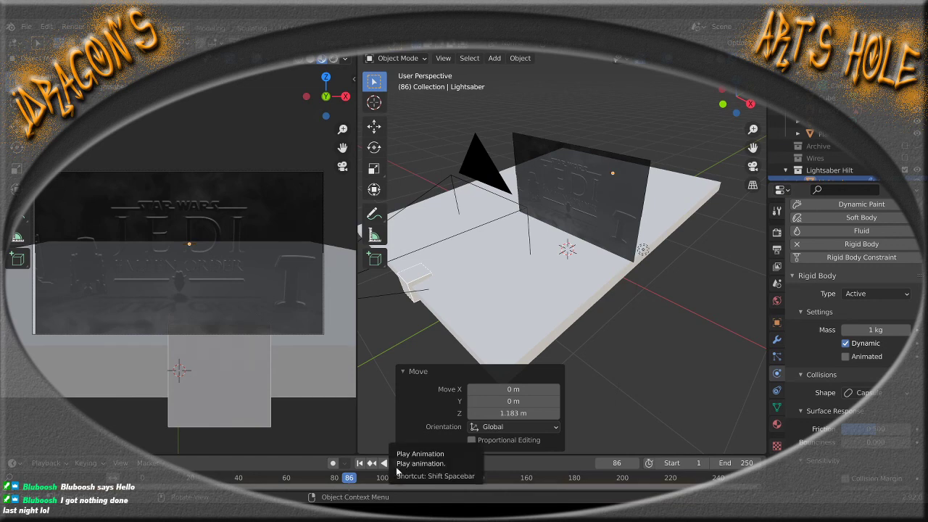
middle_click_drag(600, 237, 542, 276)
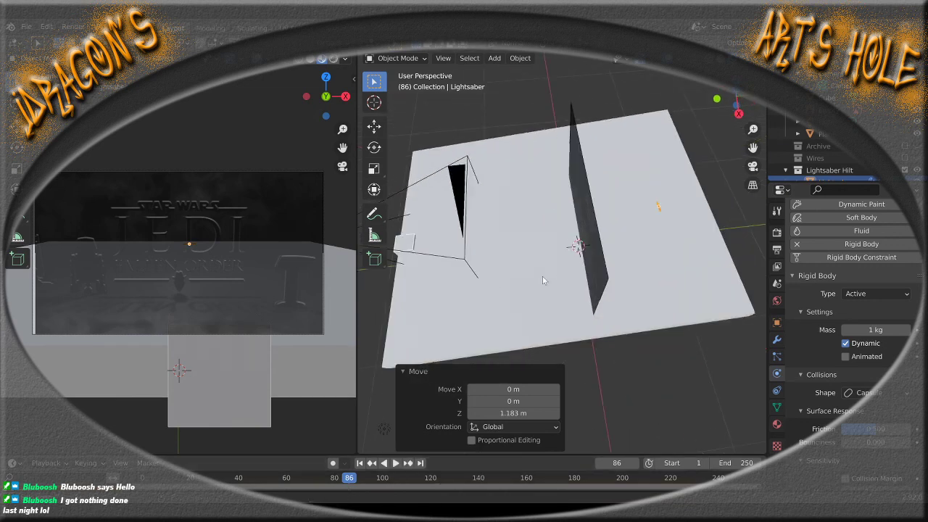
left_click_drag(355, 482, 421, 482)
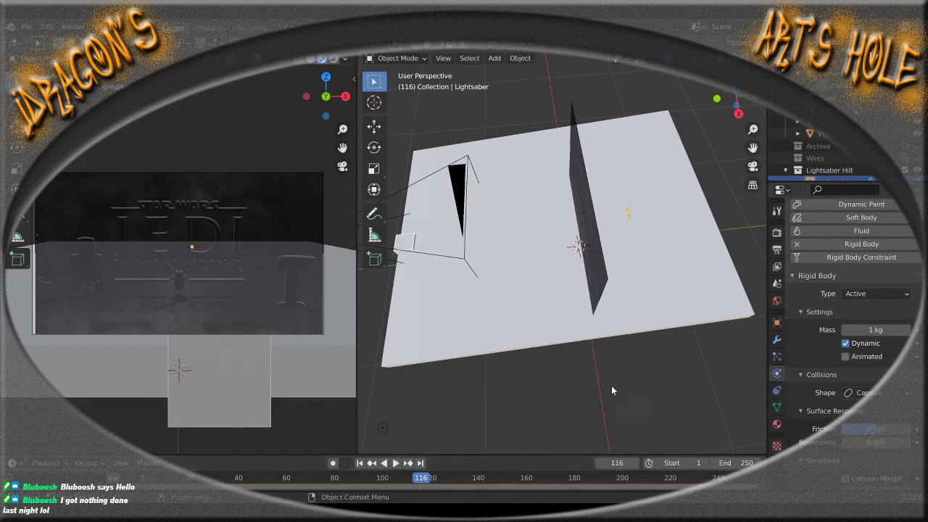
middle_click_drag(611, 386, 524, 305)
key("KP_7")
scroll(568, 326, "up", 4)
scroll(524, 305, "up", 2)
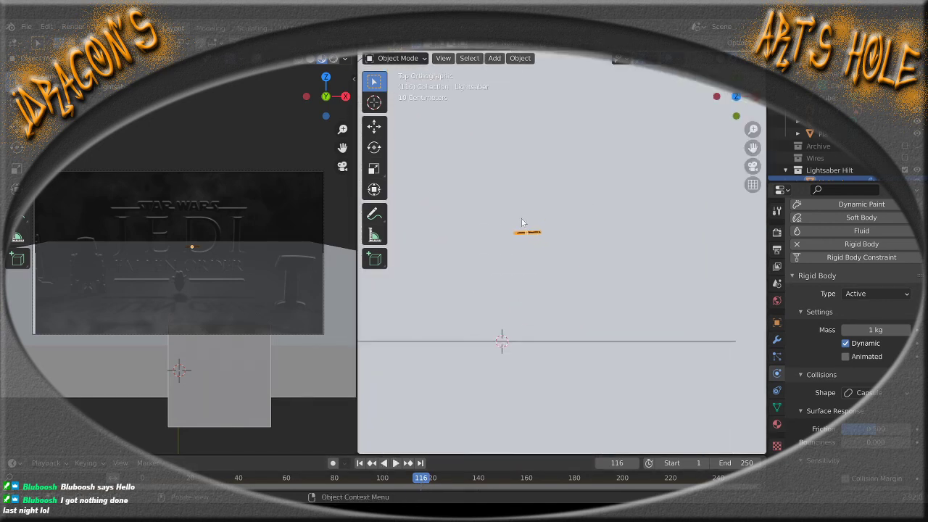
middle_click_drag(579, 233, 577, 293, "shift")
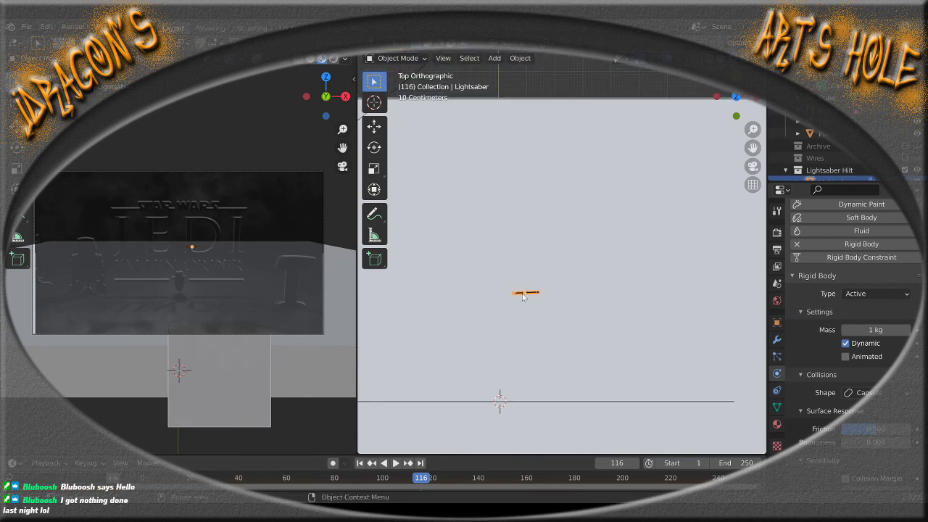
Return to frame 1 and move the lightsaber about -0.66 m along the global Y axis
left_click(361, 467)
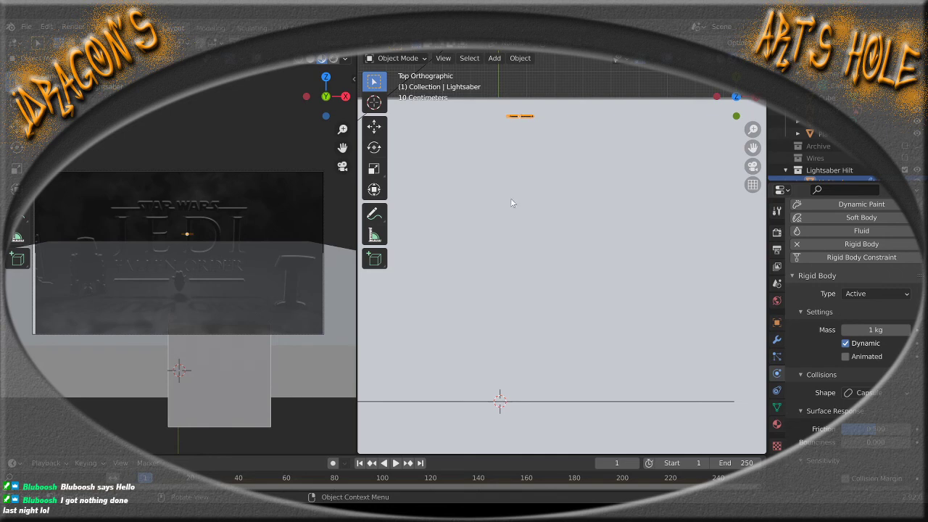
key("g")
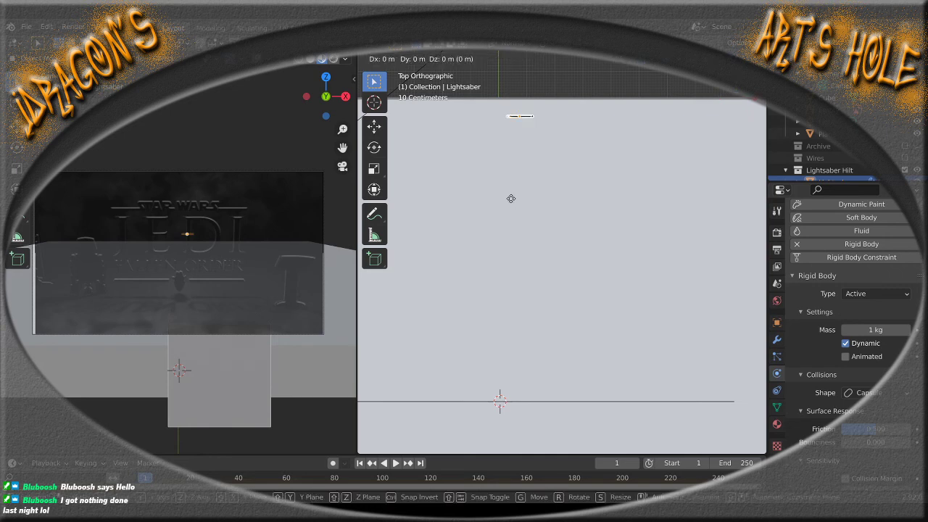
key("y")
key("y")
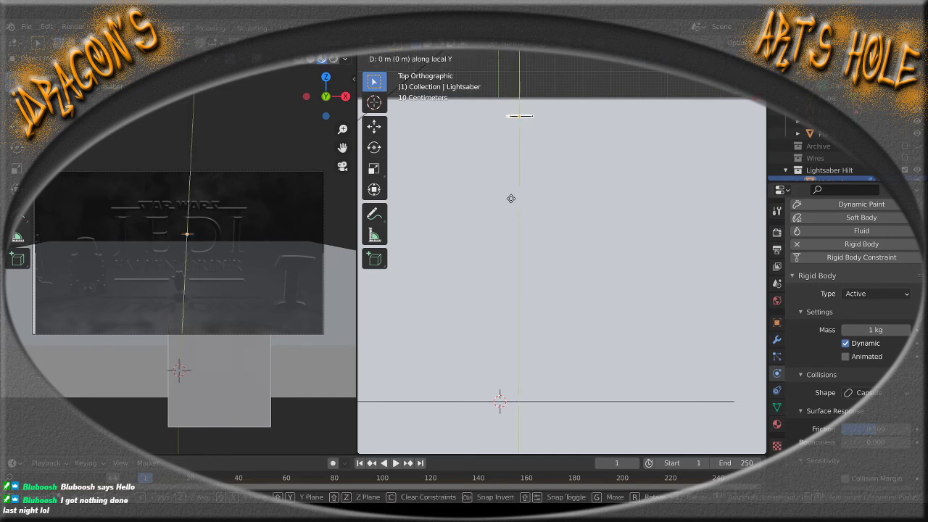
key("y")
key("y")
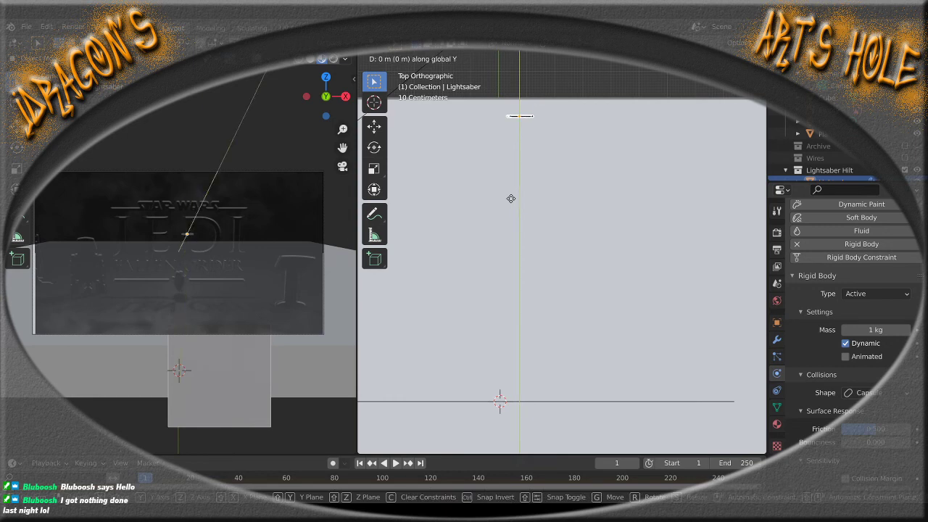
key("y")
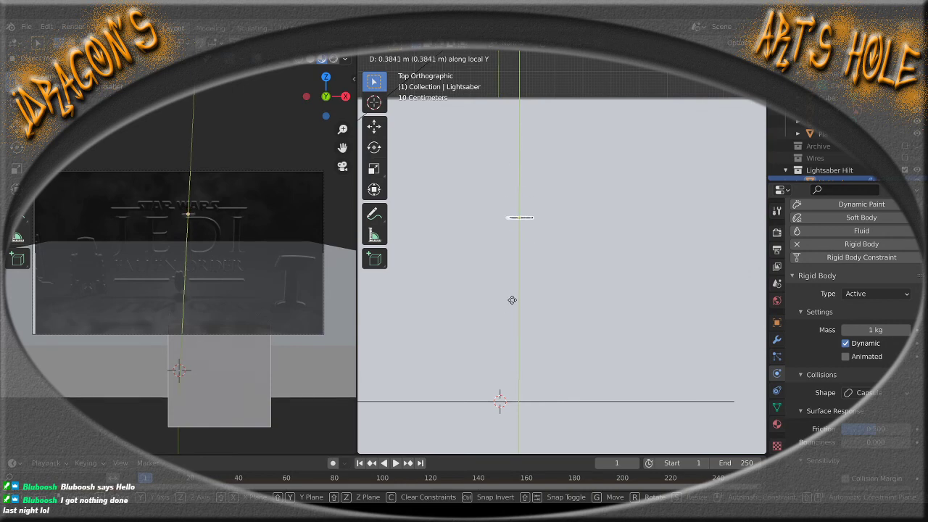
key("y")
key("y")
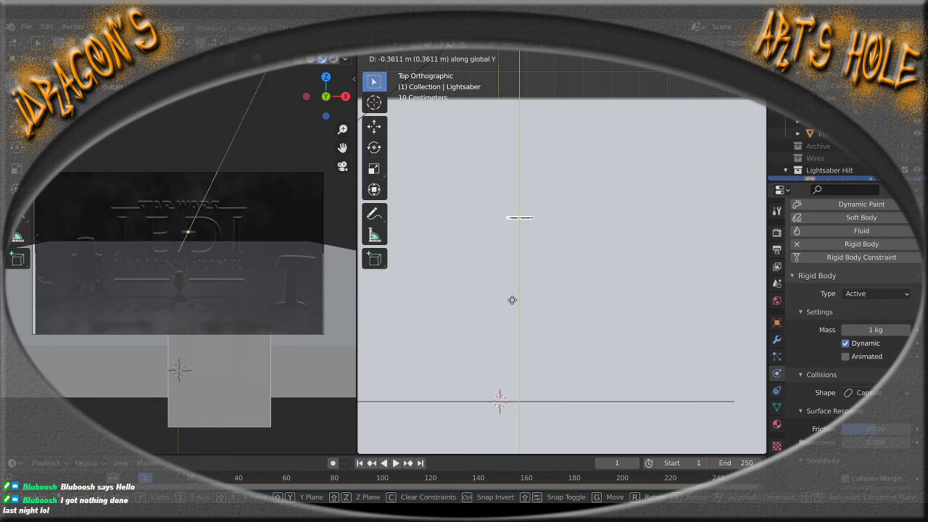
left_click(568, 385)
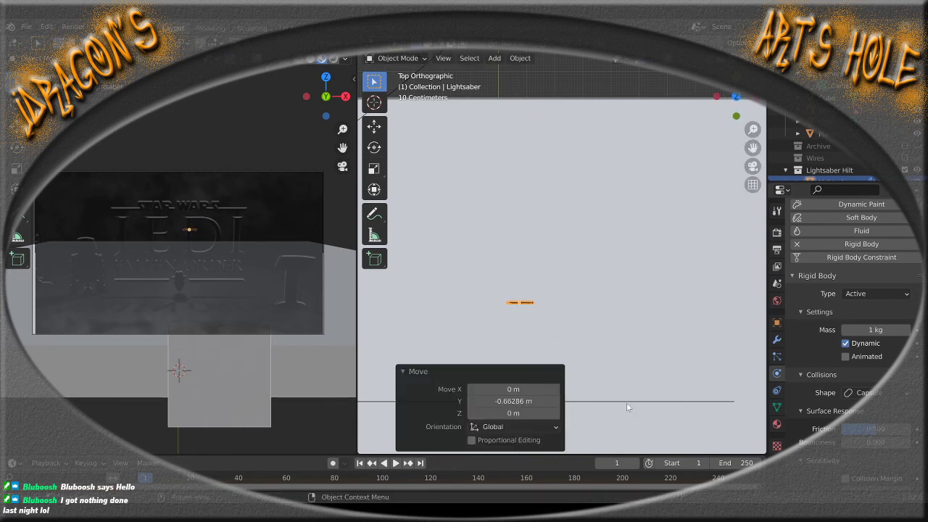
Examine the lightsaber's height above the sloped slab from the side and in perspective, and replay the simulation
middle_click_drag(629, 407, 552, 292)
key("KP_3")
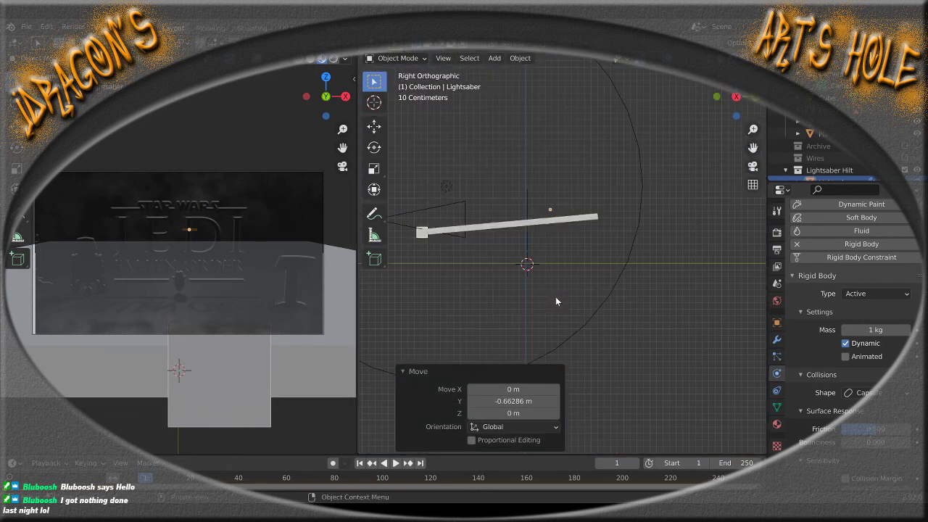
scroll(591, 246, "up", 3)
middle_click_drag(570, 212, 569, 316, "shift")
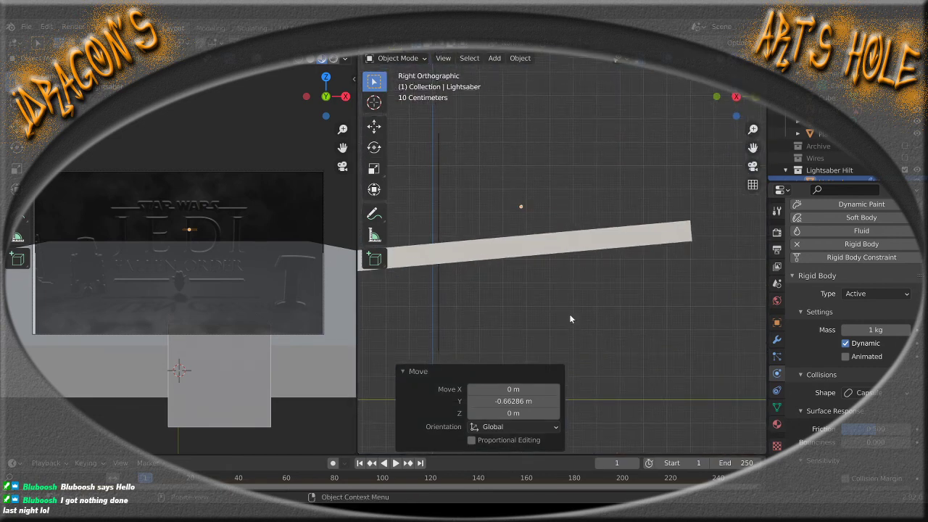
scroll(548, 269, "up", 3)
middle_click_drag(522, 247, 578, 285, "shift")
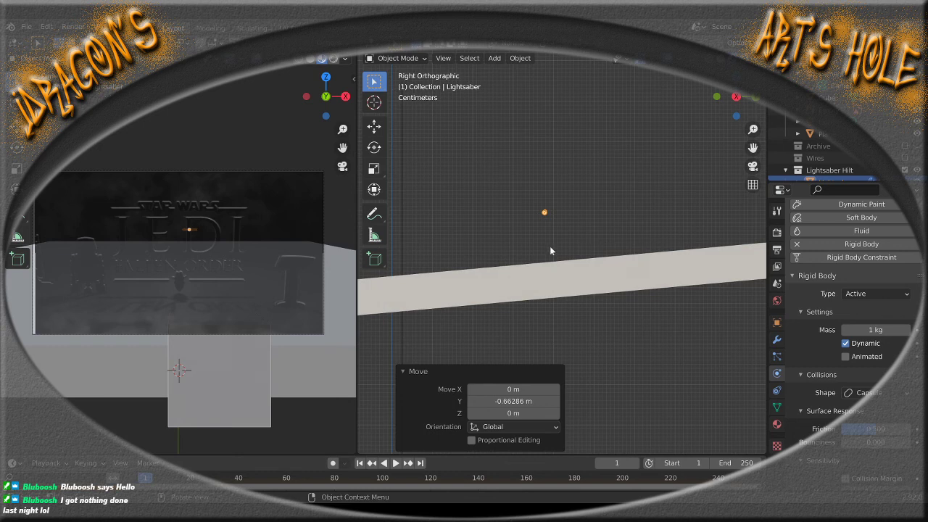
middle_click_drag(550, 250, 637, 278)
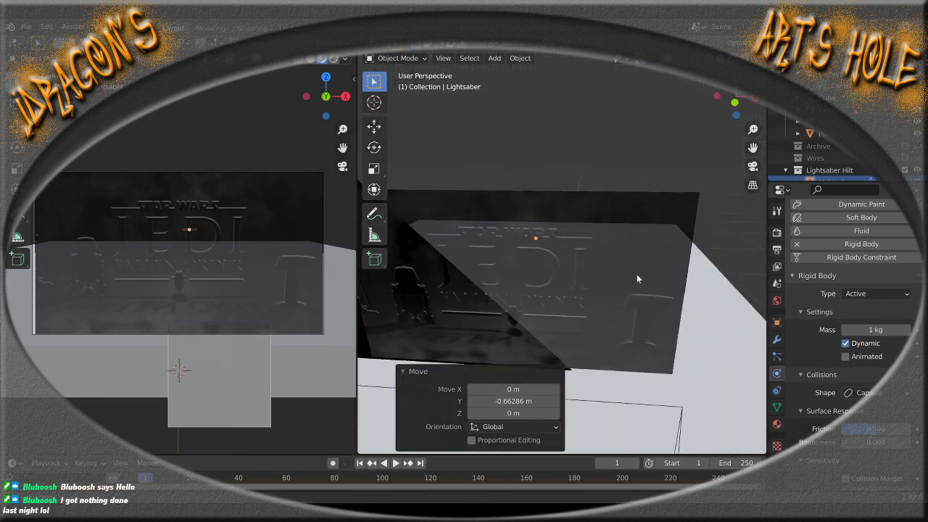
scroll(631, 276, "down", 5)
scroll(624, 293, "up", 6)
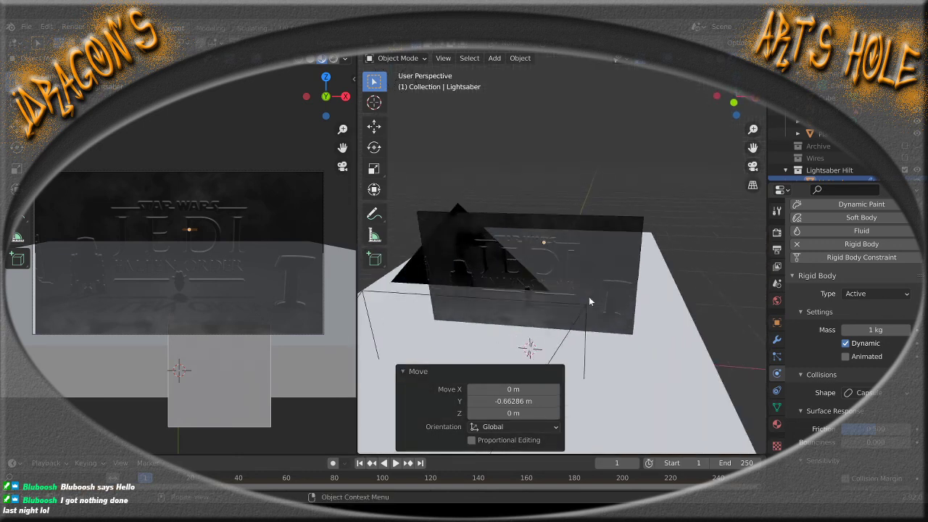
middle_click_drag(641, 259, 587, 319)
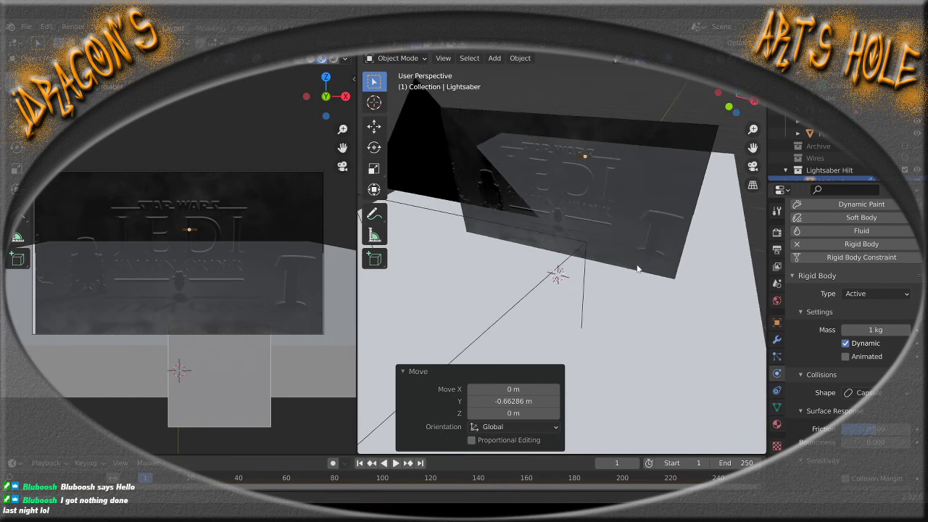
scroll(580, 335, "up", 1)
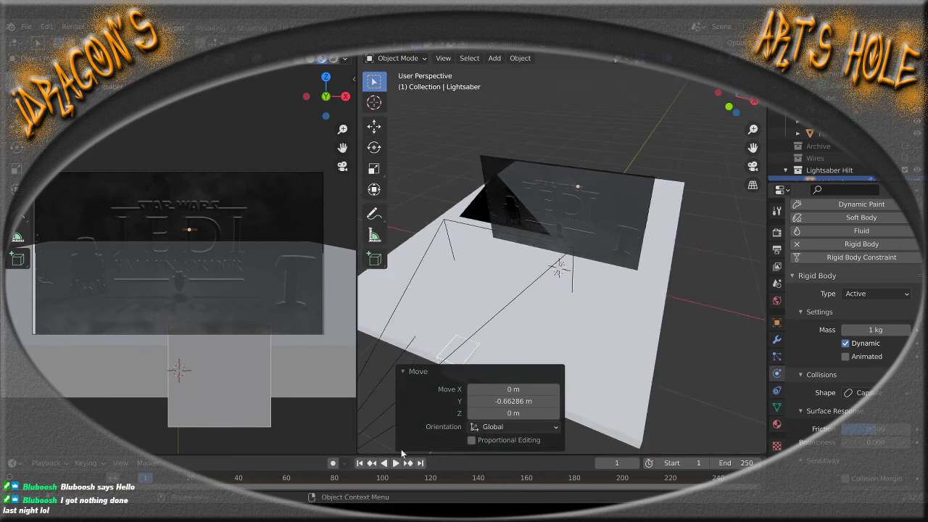
left_click(395, 463)
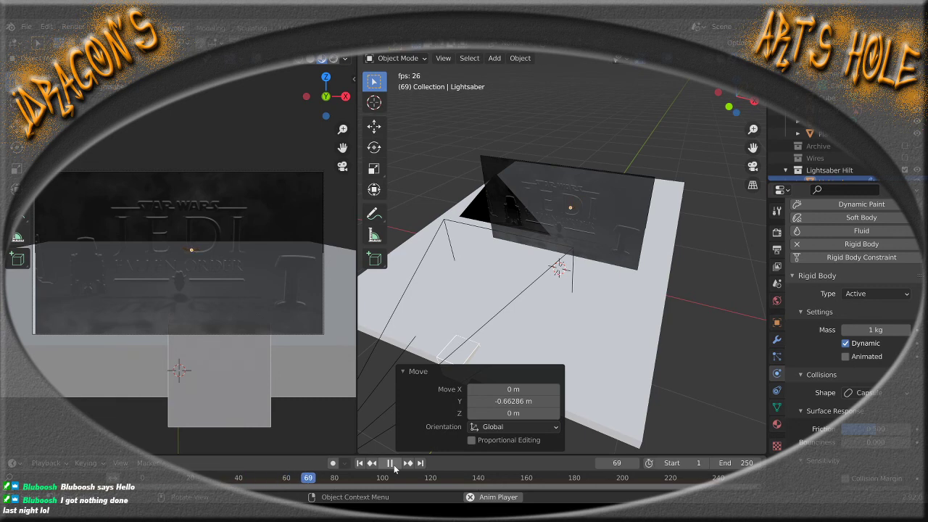
left_click(390, 464)
Scale the small passive cube at the slab's lower end by about 8.4 along its local X axis
left_click(464, 359)
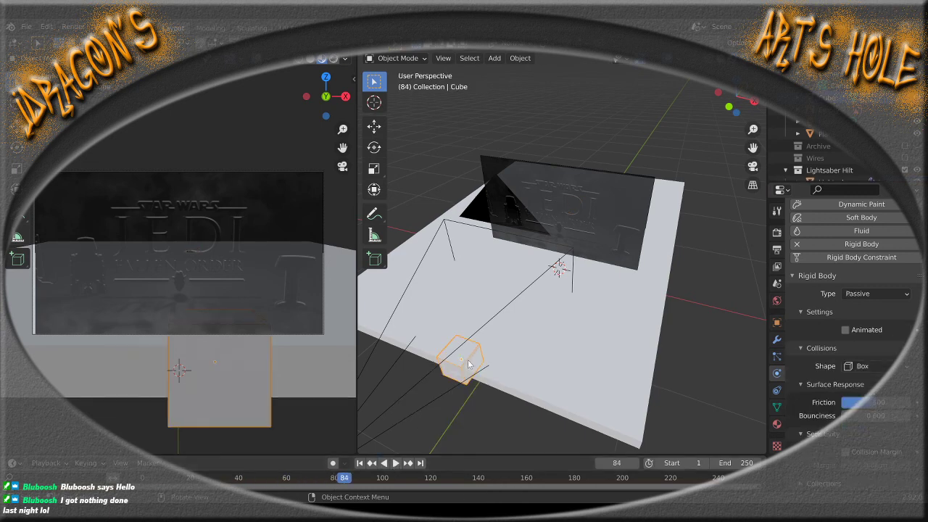
key("s")
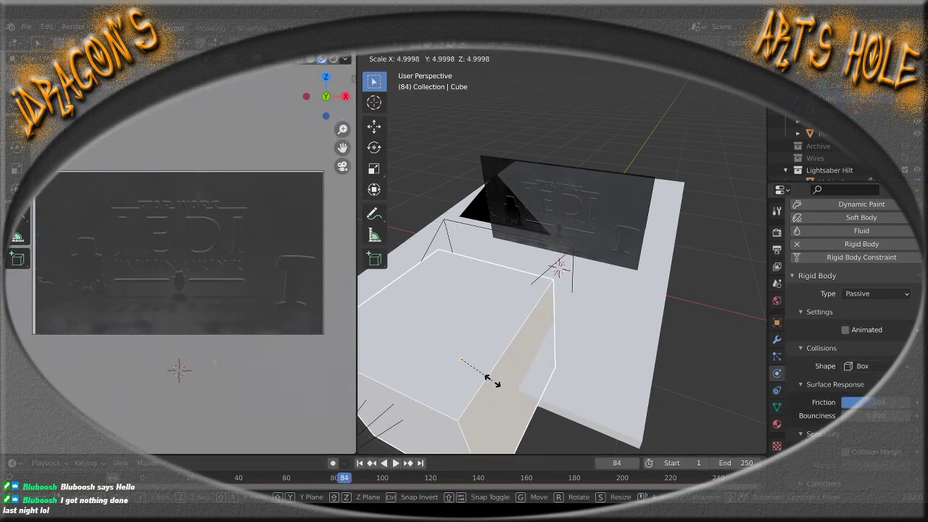
key("x")
key("x")
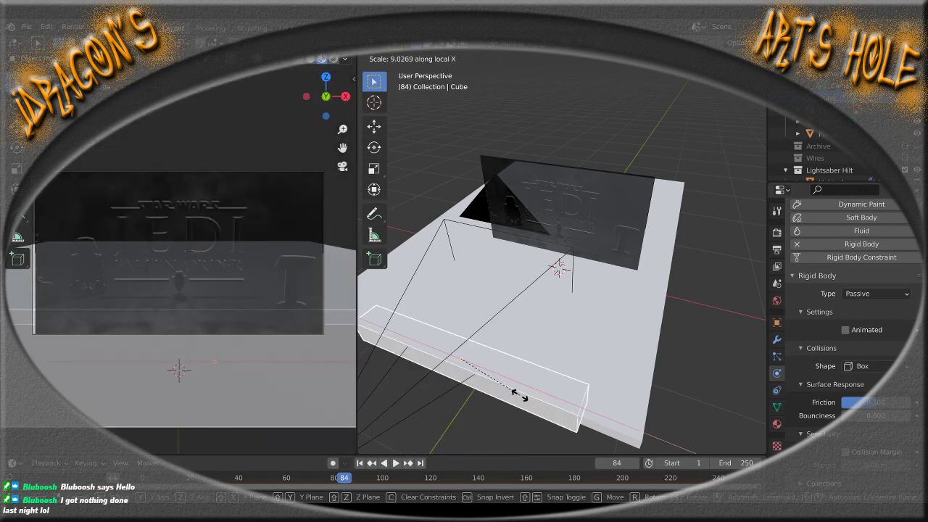
left_click(498, 383)
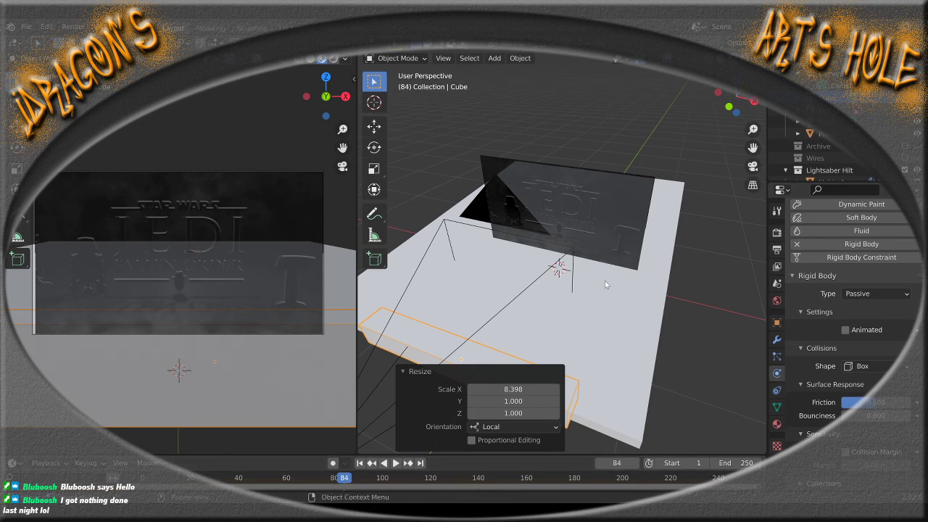
Return to frame 1 and lower the lightsaber about 0.067 m along the global Z axis
middle_click_drag(574, 289, 484, 282)
scroll(529, 267, "up", 4)
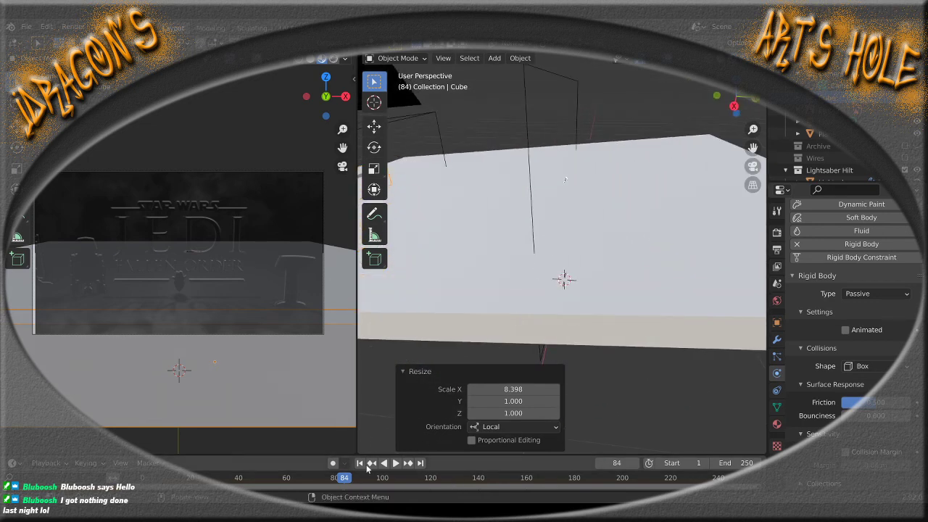
left_click(360, 464)
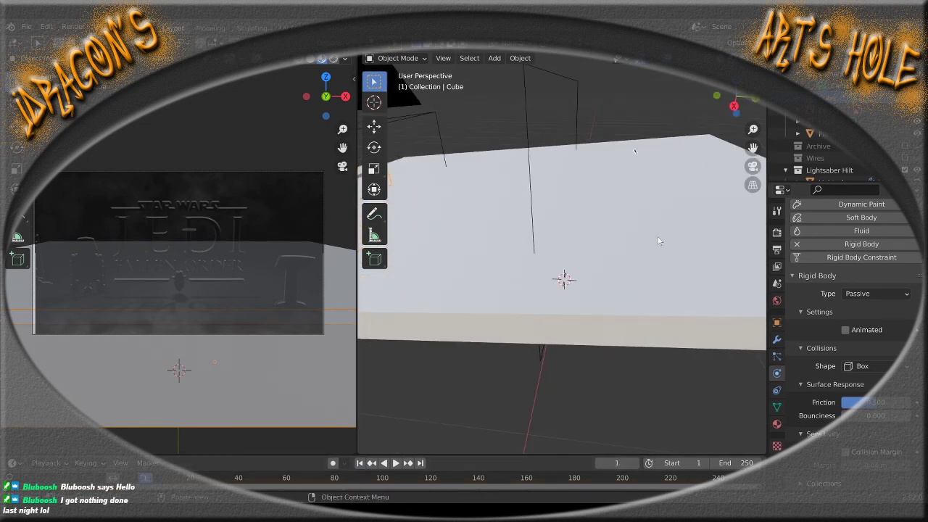
left_click(636, 152)
middle_click_drag(665, 271, 665, 253)
key("KP_3")
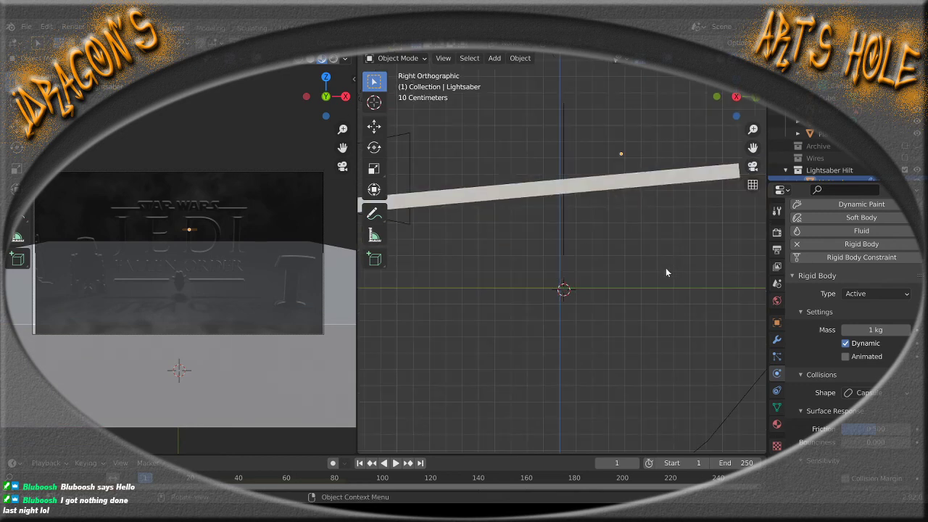
key("g")
key("z")
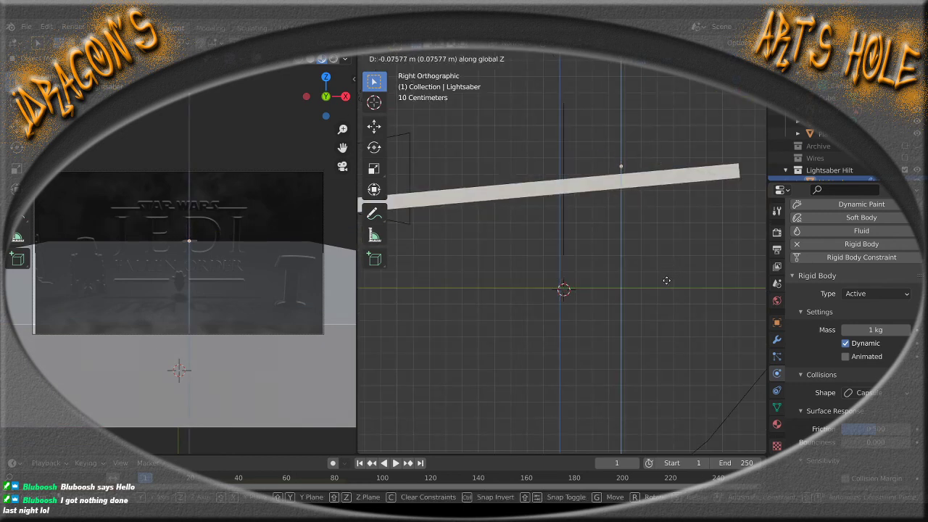
left_click(666, 279)
Move the lightsaber about -0.17 m along the global Y axis, down the slope
key("g")
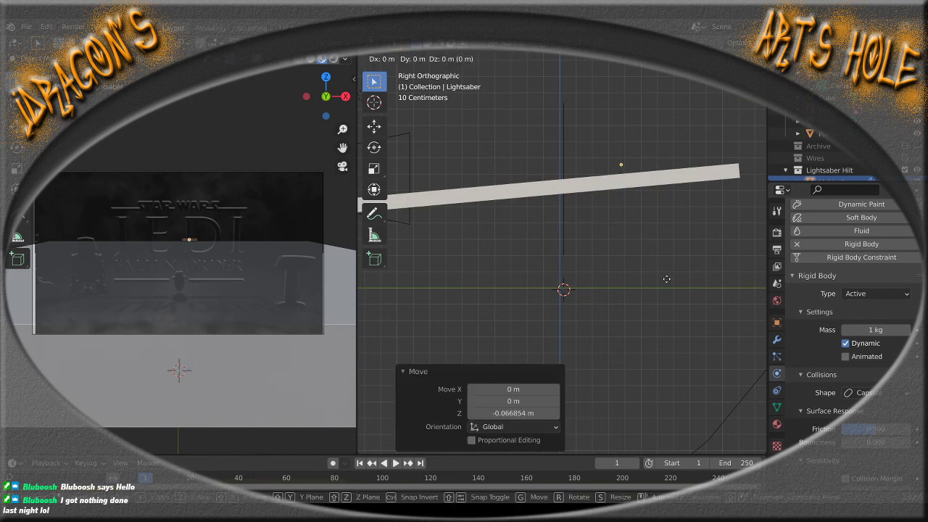
key("y")
key("y")
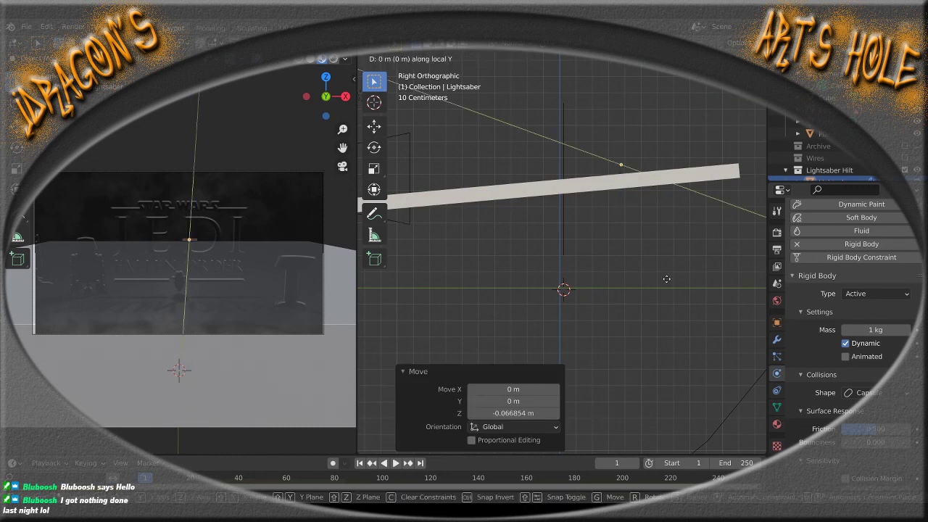
key("y")
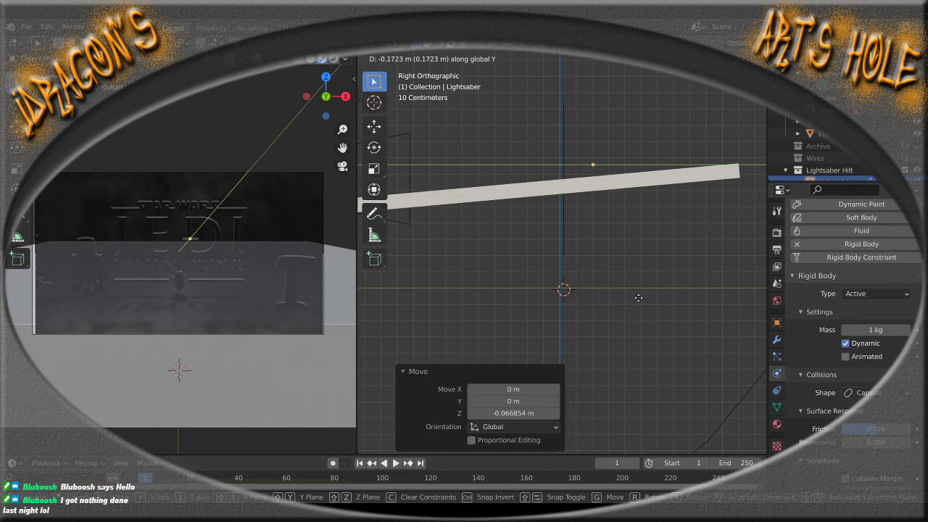
left_click(638, 297)
Lower the lightsaber another 0.046 m or so along global Z, closer to the slab's surface
key("g")
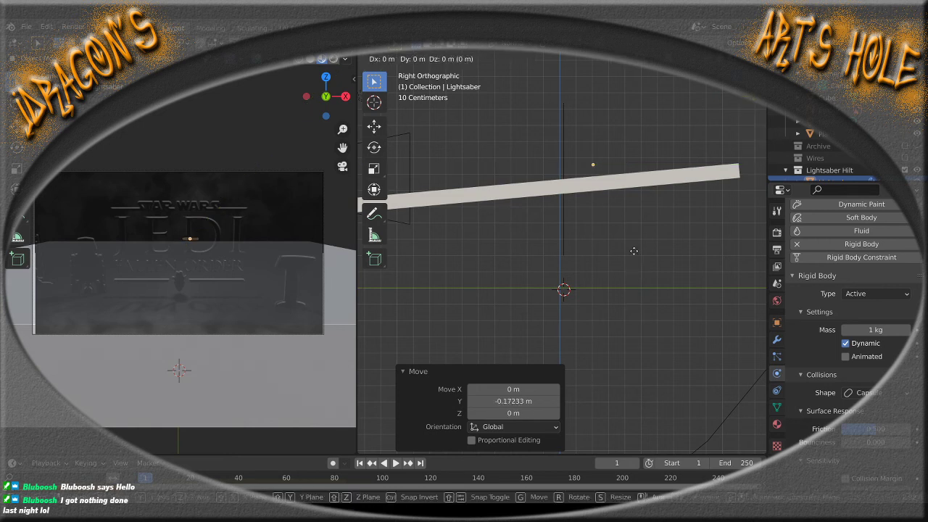
key("z")
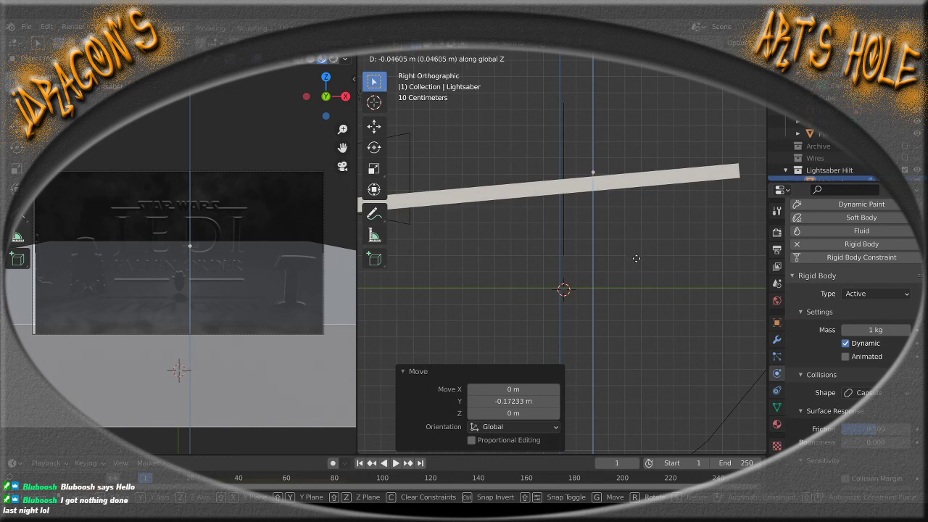
left_click(636, 258)
middle_click_drag(550, 265, 586, 281)
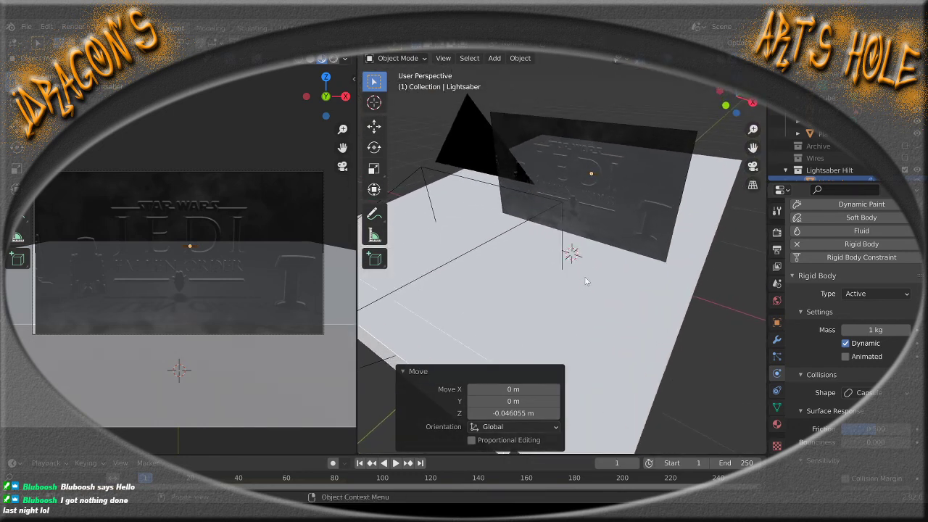
Play the rigid body simulation and follow the lightsaber as it rolls down the slab towards the blocking cube
left_click(396, 463)
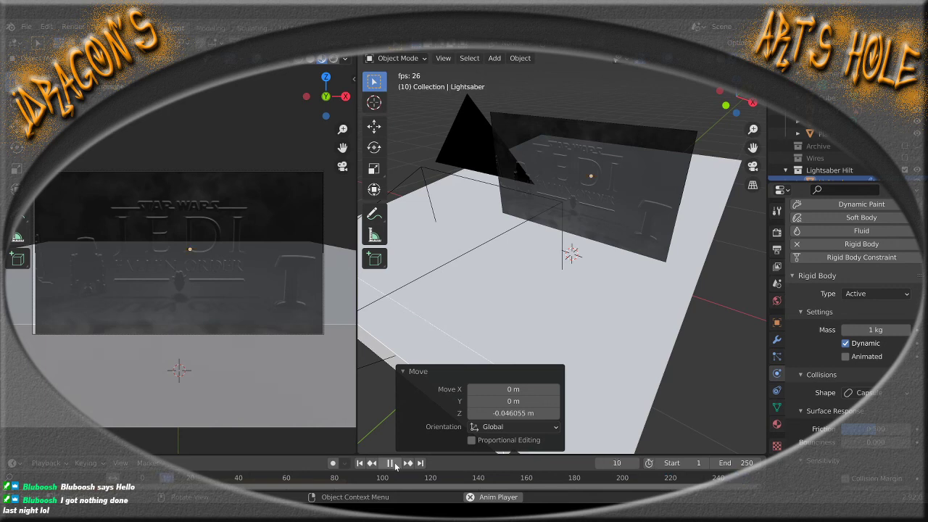
middle_click_drag(547, 330, 599, 332)
scroll(601, 318, "up", 5)
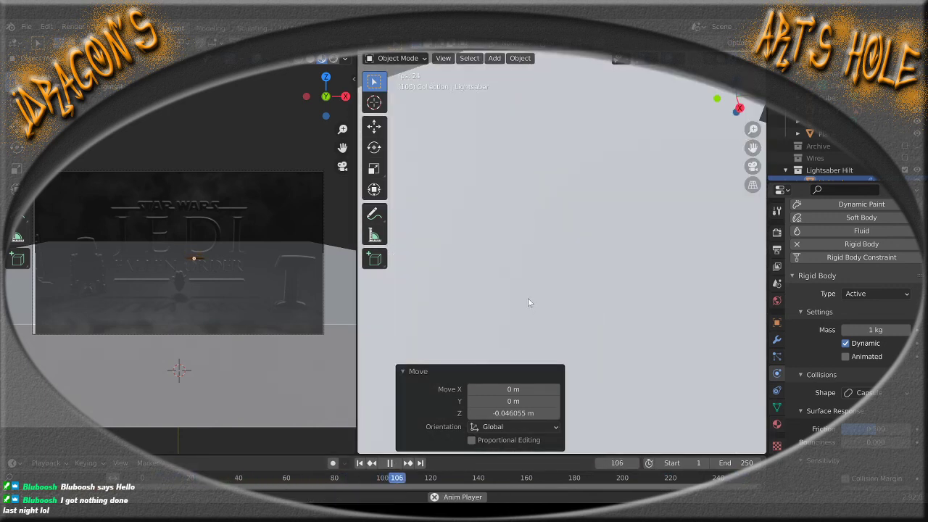
middle_click_drag(527, 298, 575, 302, "shift")
scroll(602, 287, "down", 2)
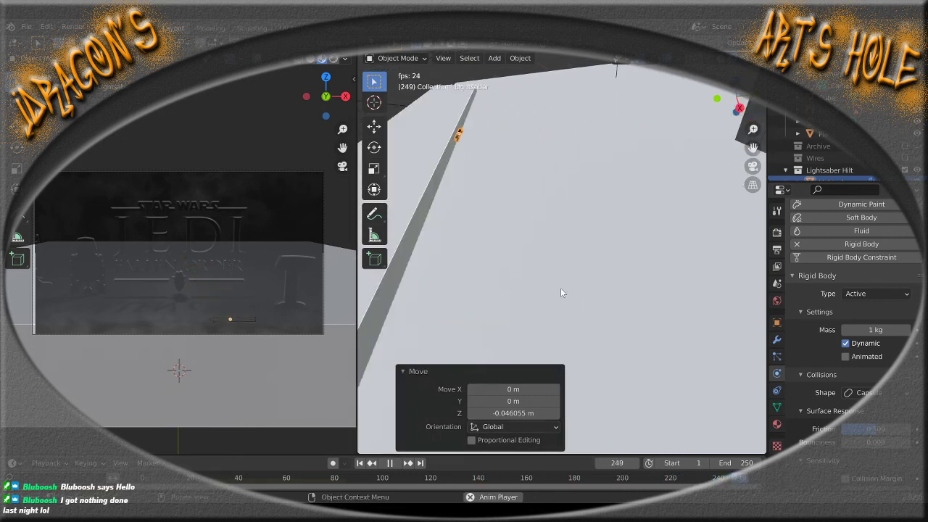
Select the blocking cube and replay the simulation from frame 1 to check how the lightsaber meets it
left_click(440, 225)
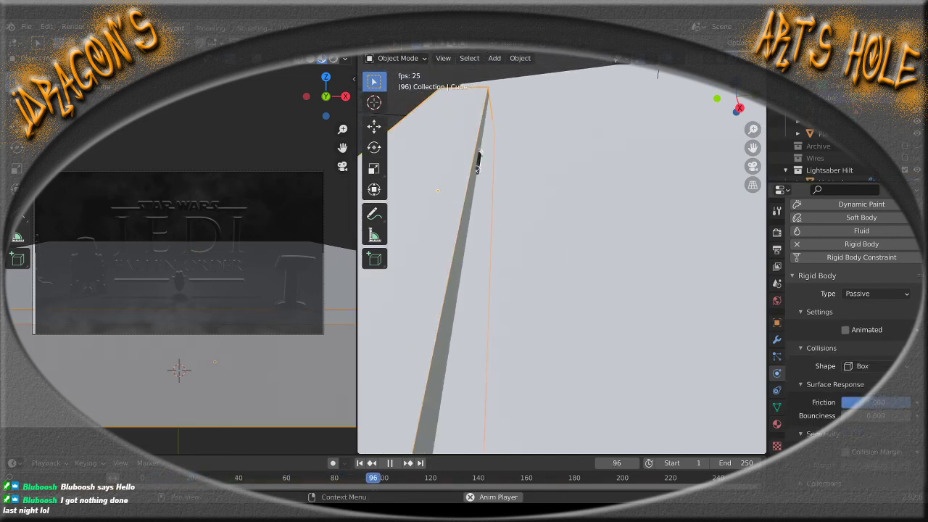
left_click(389, 463)
left_click(360, 462)
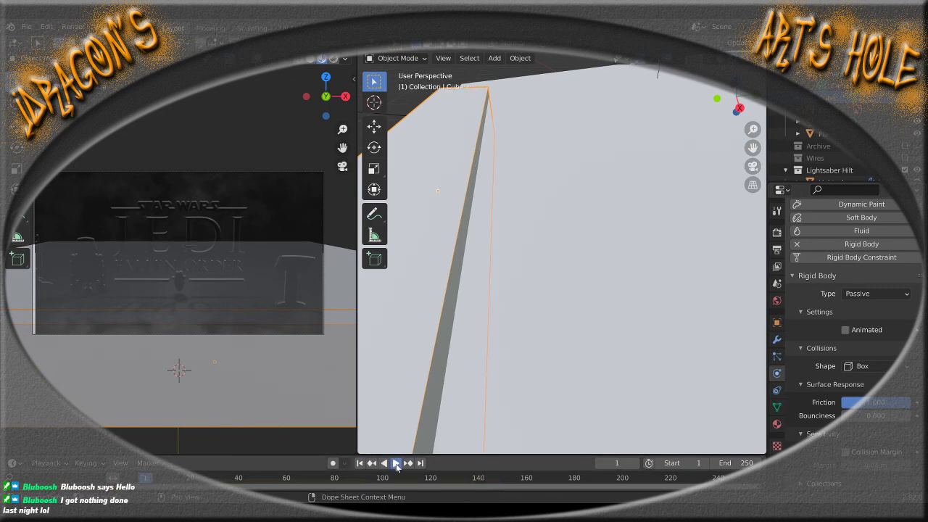
left_click(395, 463)
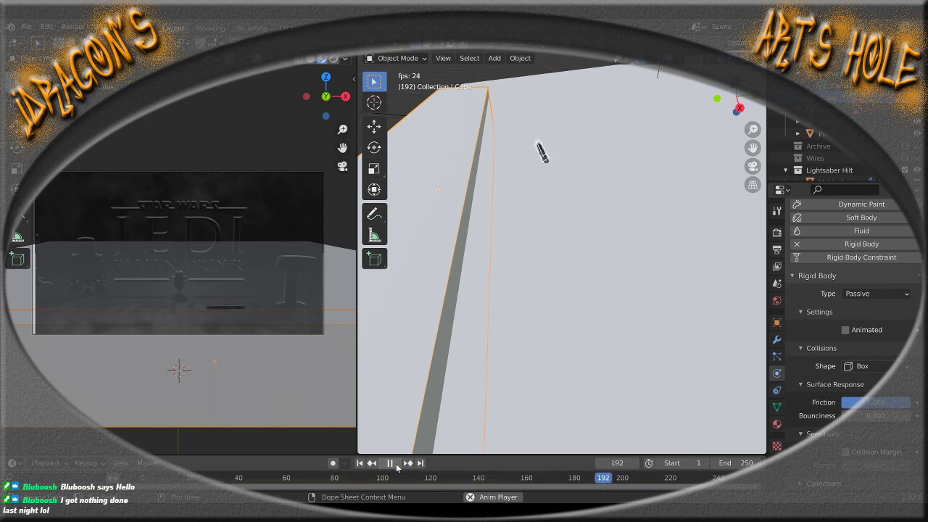
left_click(392, 464)
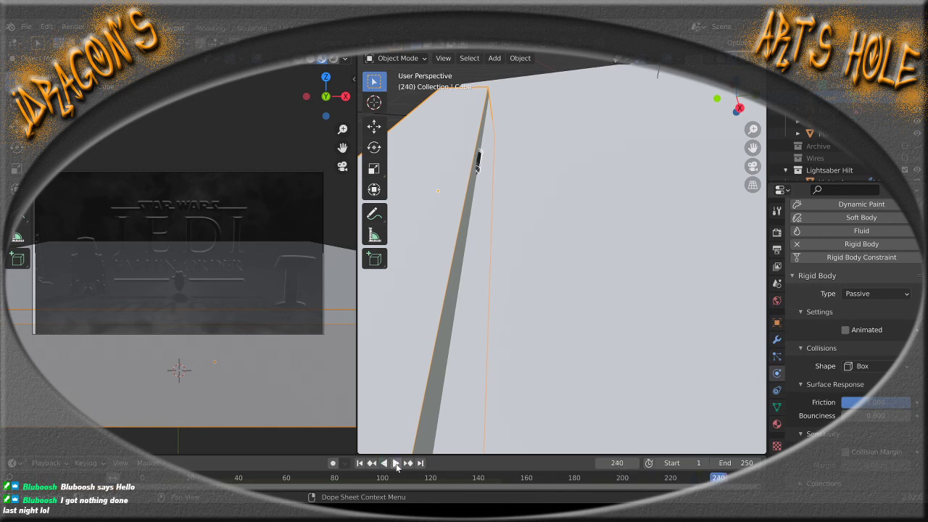
Set the blocking cube's rigid body friction to 0.5 and return to frame 1
left_click(879, 402)
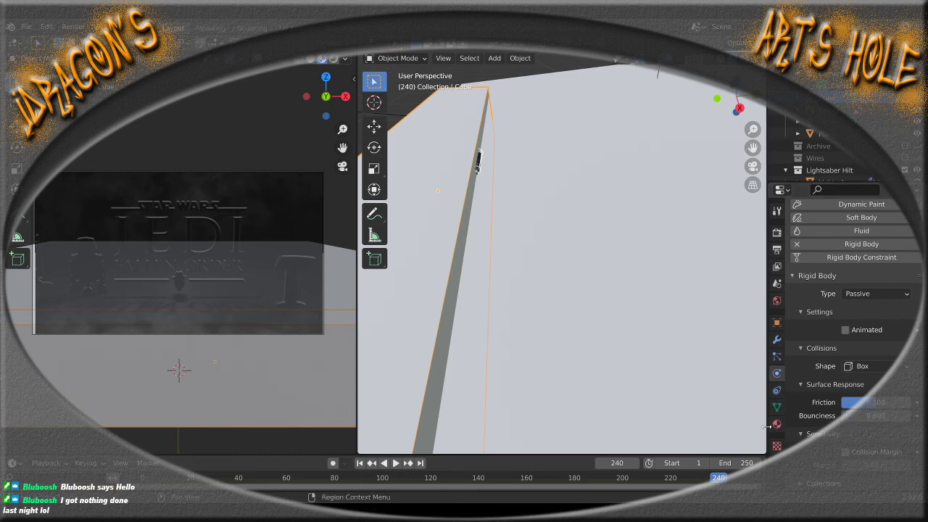
left_click(359, 462)
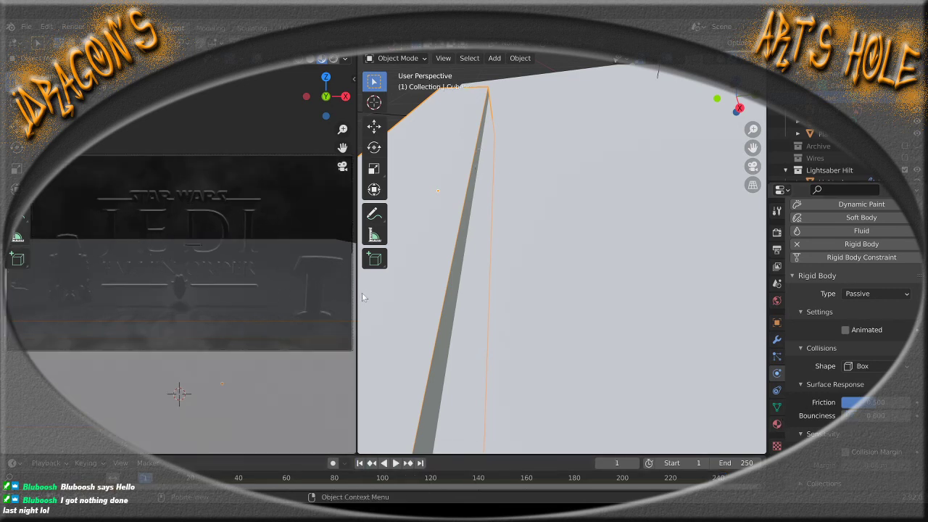
Enlarge the camera view, play the simulation twice from frame 1 to check the roll in frame, and return to the start
left_click_drag(358, 295, 736, 280)
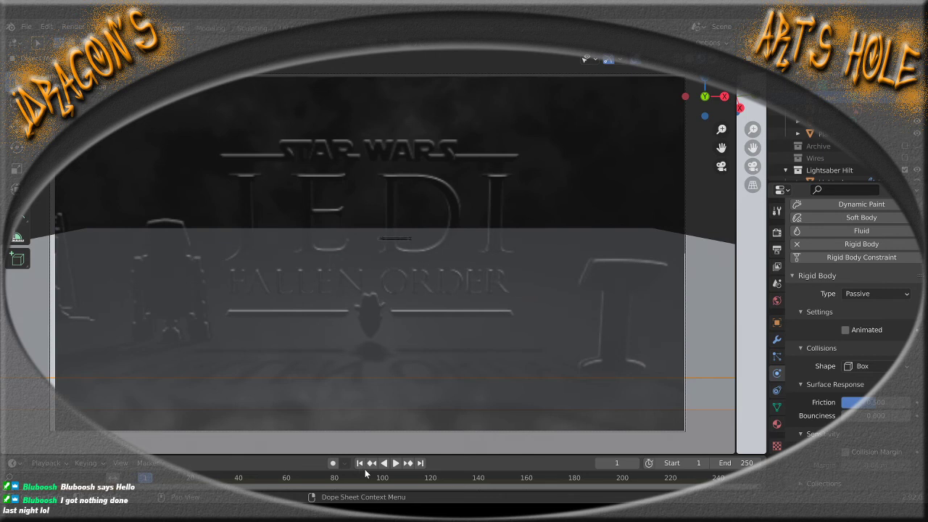
left_click(395, 463)
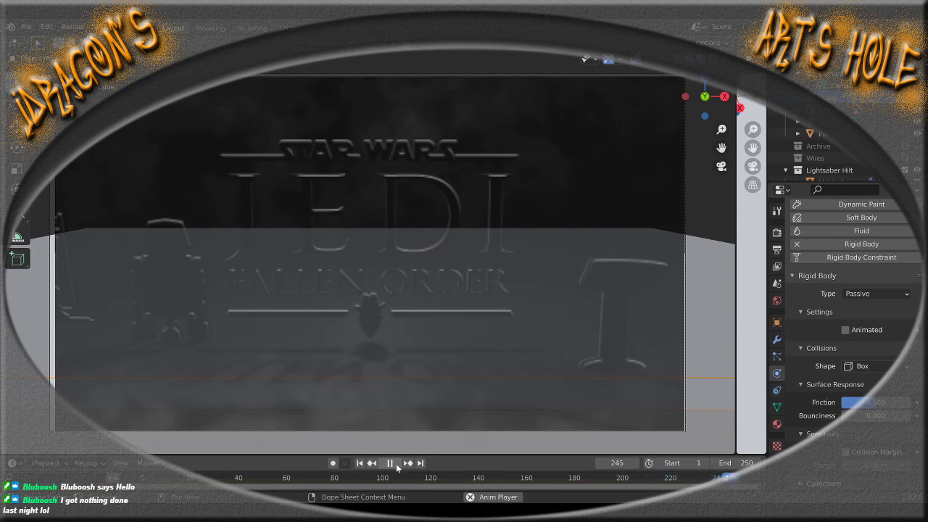
left_click(390, 463)
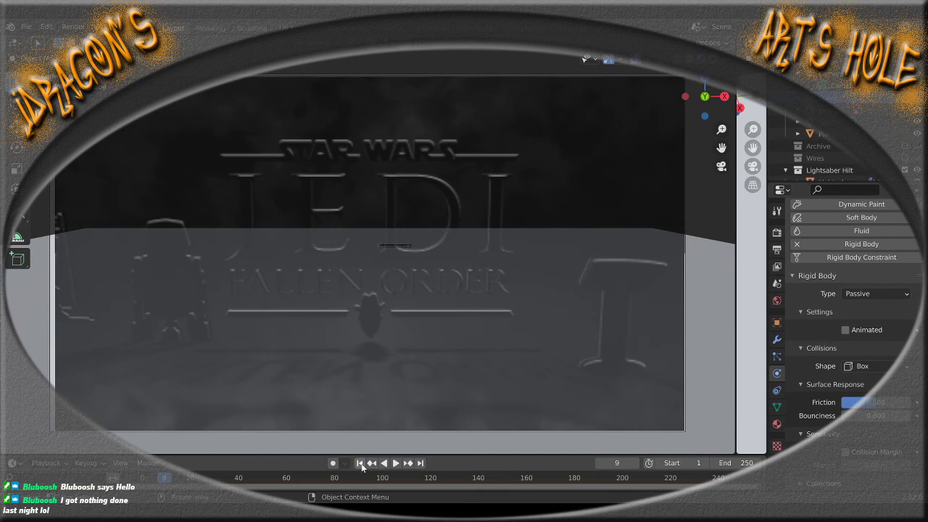
left_click(360, 463)
left_click(395, 464)
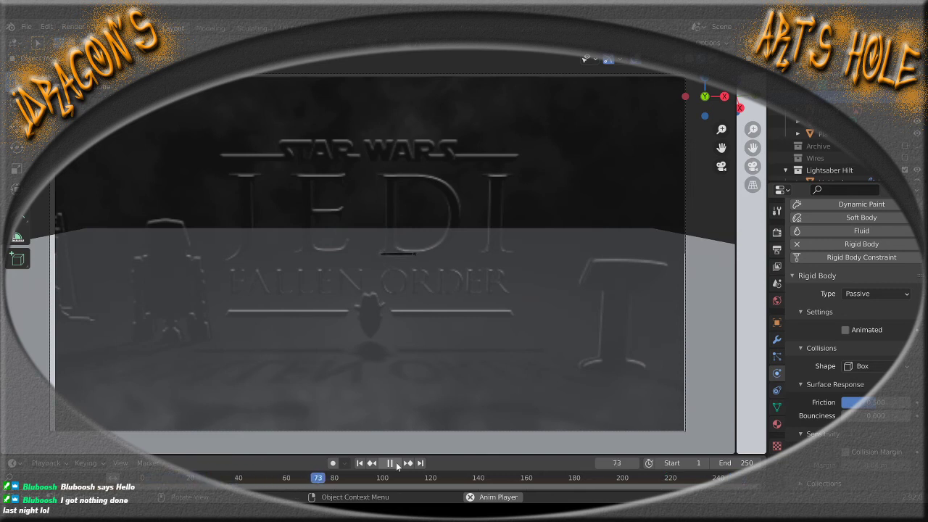
left_click(391, 462)
left_click(358, 463)
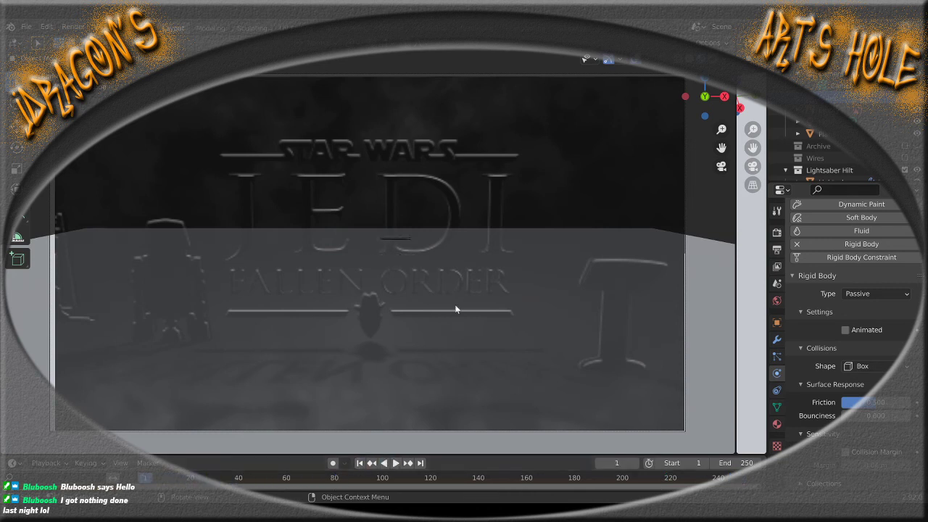
Narrow the camera view to enlarge the perspective view, and look at the slab from the side
left_click_drag(735, 236, 242, 235)
scroll(464, 279, "down", 1)
middle_click_drag(607, 307, 481, 292)
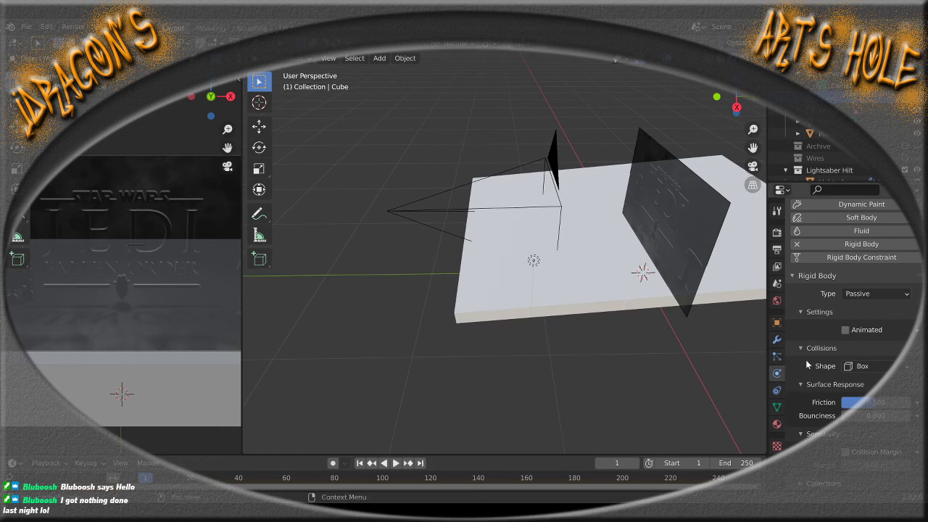
scroll(854, 327, "up", 3)
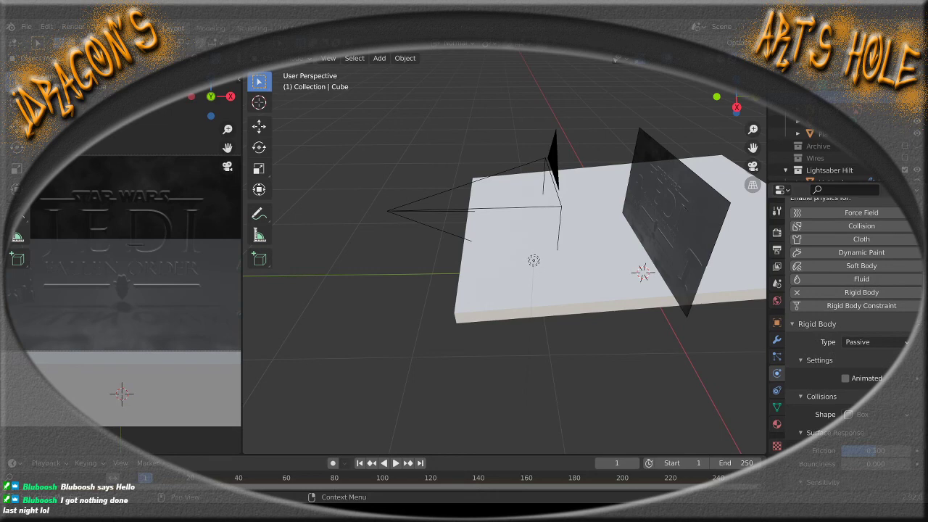
Save the file as "Lightsaber Hilt Animated 02.blend"
left_click(29, 28)
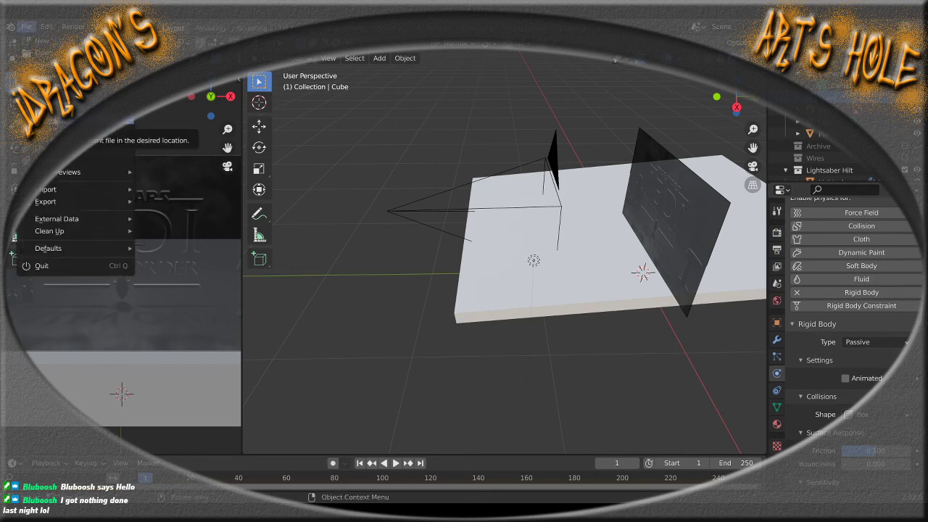
left_click(57, 119)
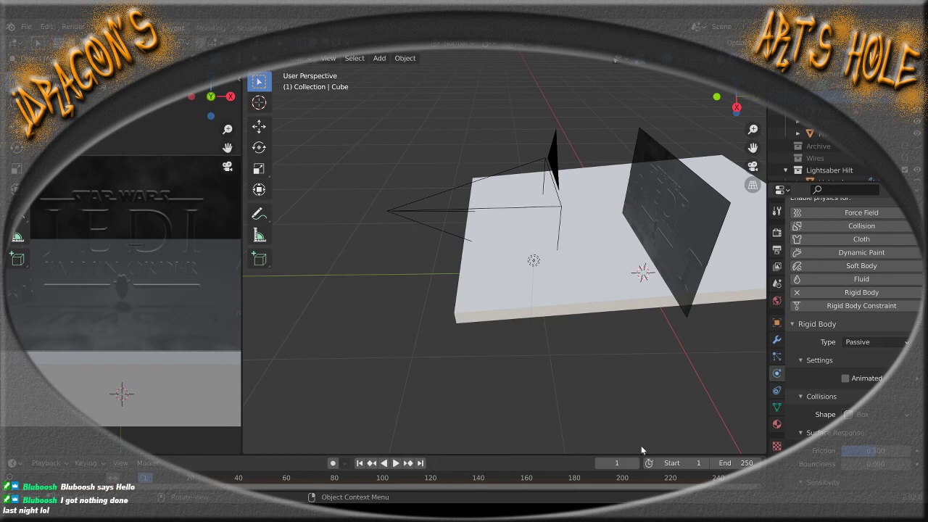
key("ctrl+s")
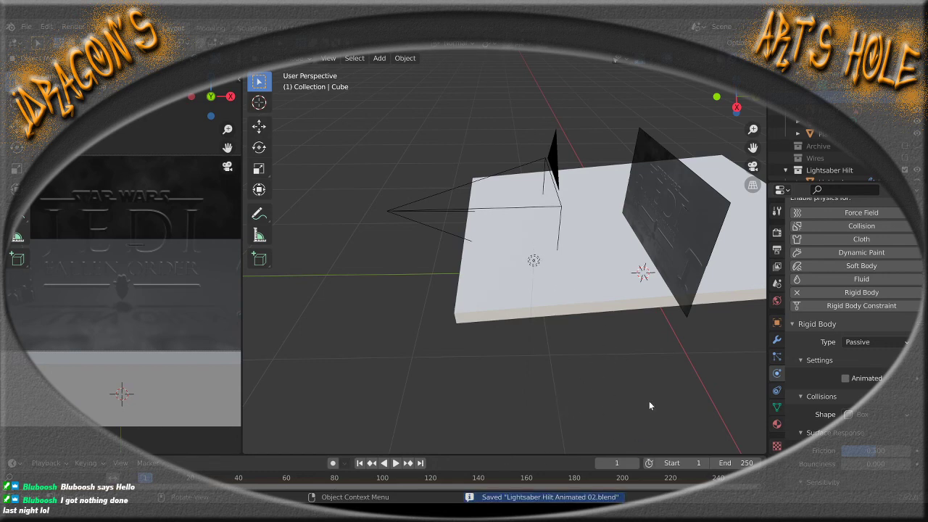
Show the scene's Rigid Body World cache settings and scrub the timeline through the simulation
left_click(777, 284)
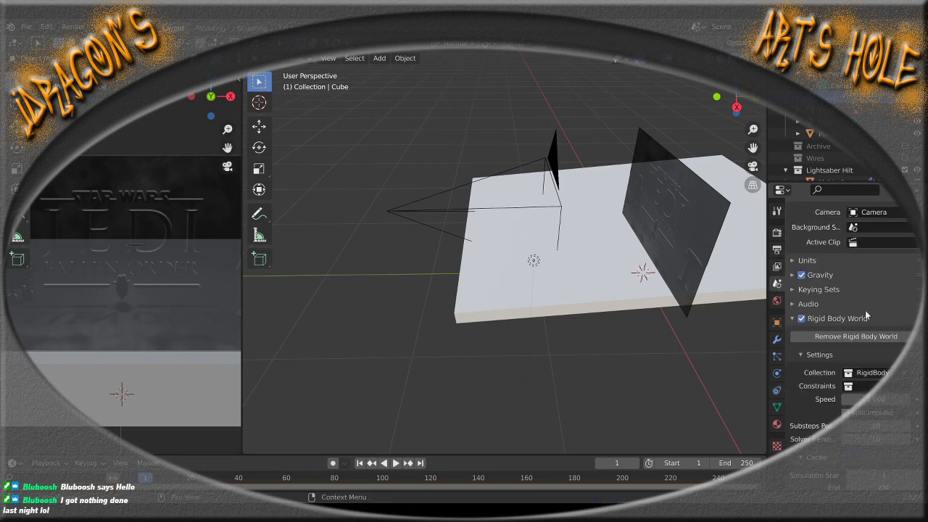
scroll(867, 316, "down", 5)
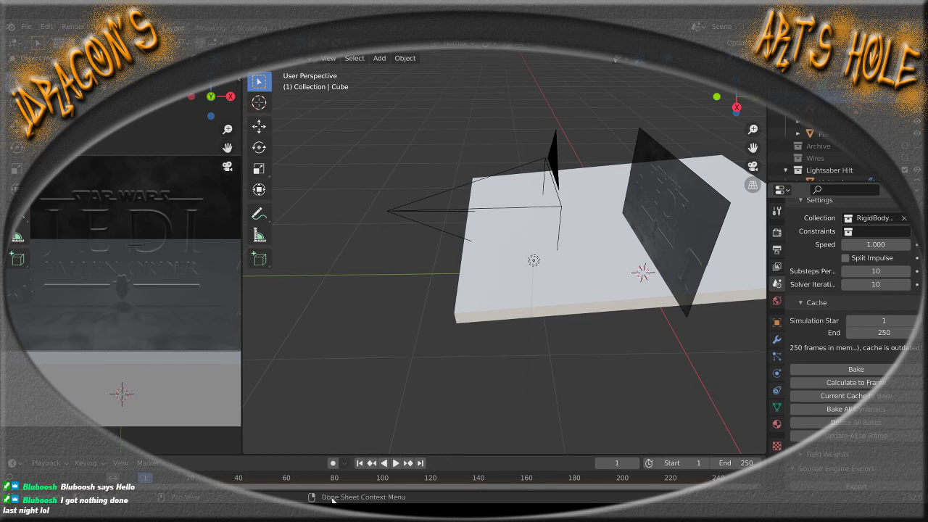
left_click_drag(151, 480, 635, 472)
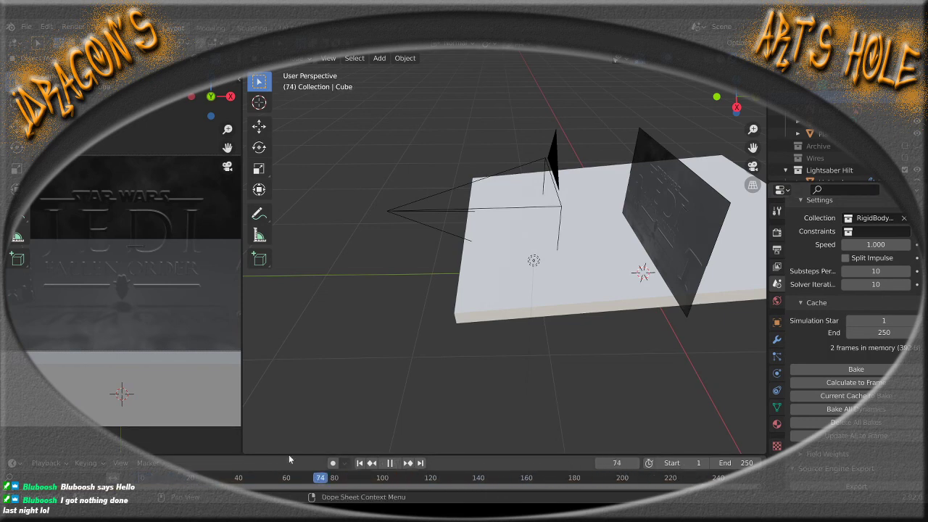
left_click_drag(712, 445, 136, 464)
Play the simulation with the lightsaber in view on the slab, stop it and return to frame 1
middle_click_drag(384, 363, 467, 380)
scroll(468, 379, "down", 2)
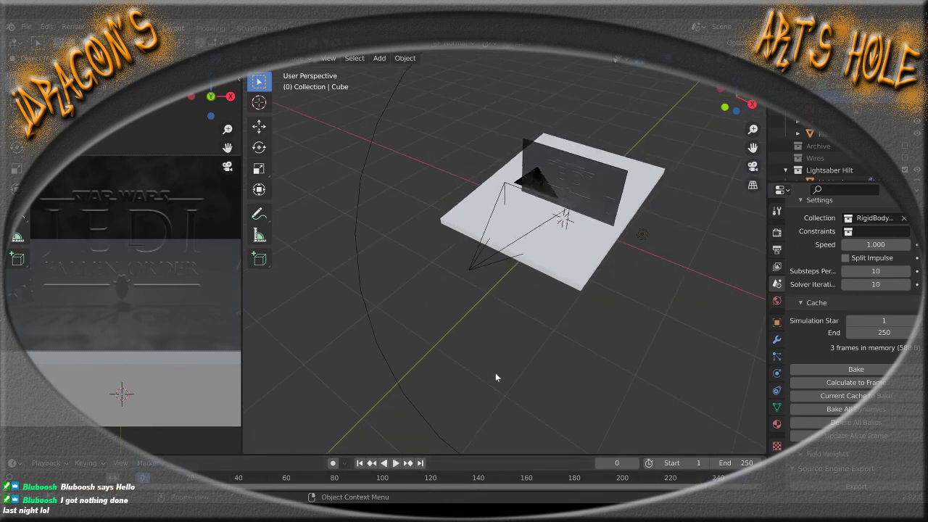
scroll(607, 329, "up", 4)
middle_click_drag(608, 328, 461, 291)
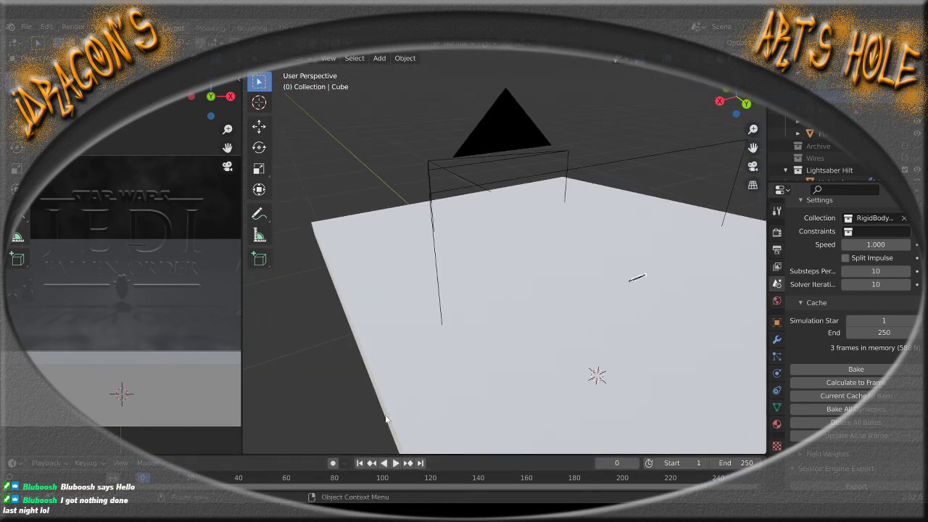
left_click(396, 463)
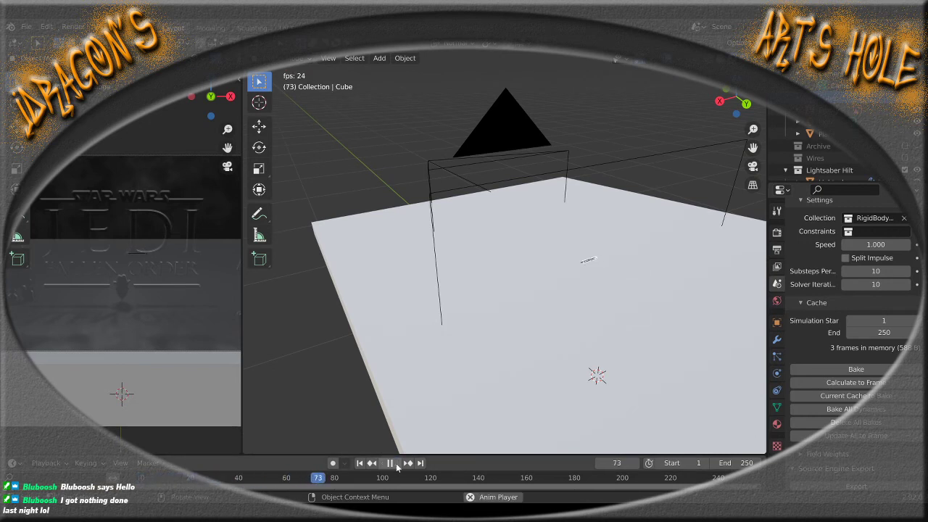
left_click(391, 464)
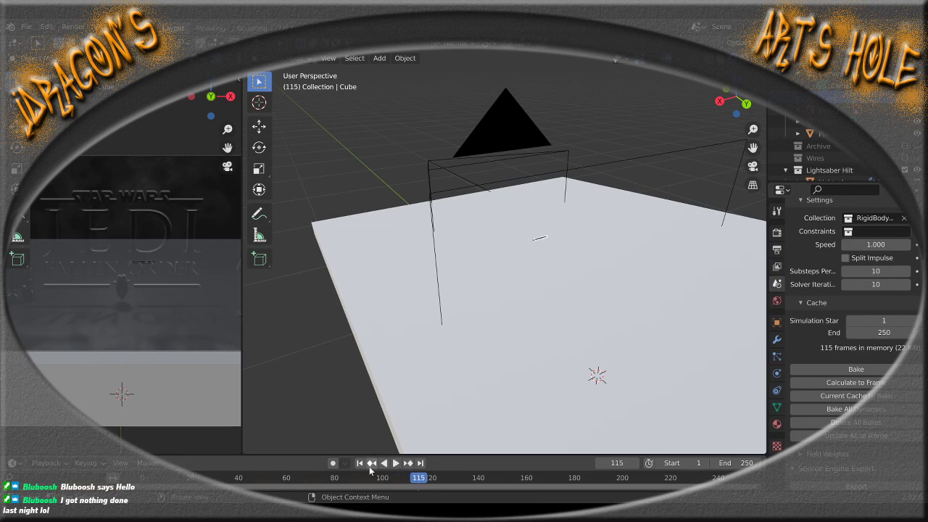
left_click(362, 464)
Select the sloped slab and change the friction in its rigid body surface response
middle_click_drag(396, 331, 482, 330)
left_click(638, 302)
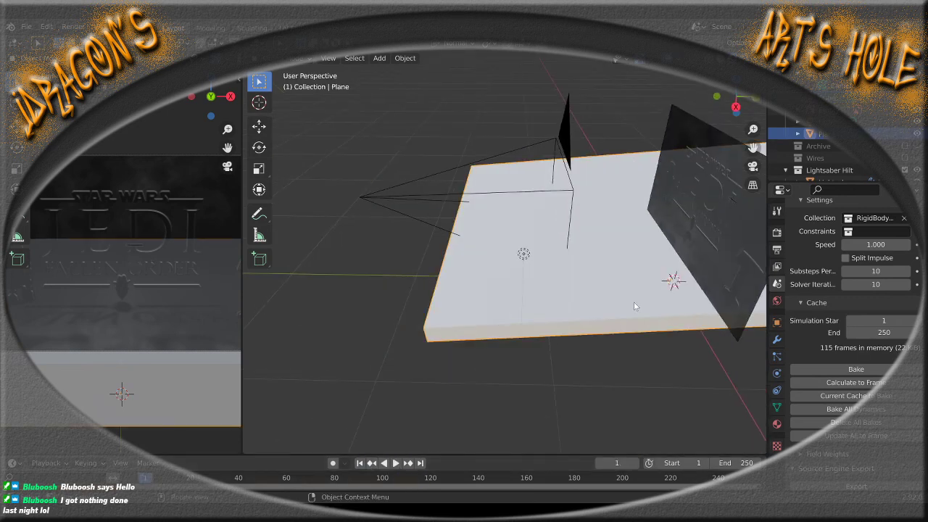
scroll(650, 307, "down", 2)
scroll(652, 308, "up", 1)
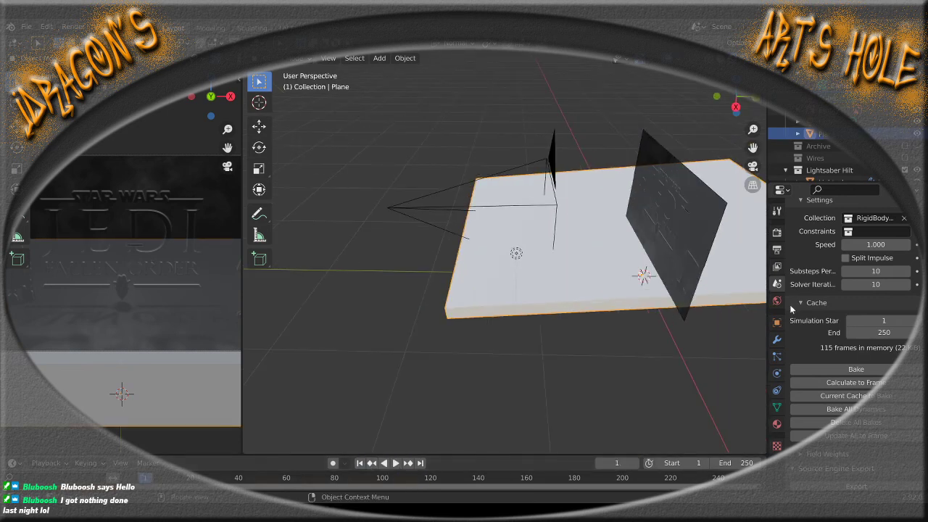
left_click(776, 358)
left_click(776, 374)
scroll(794, 380, "down", 4)
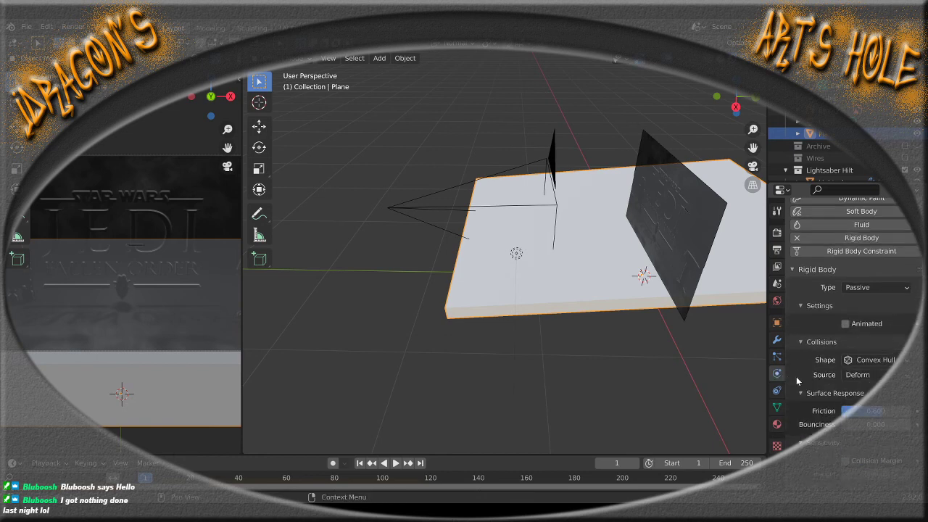
double_click(878, 402)
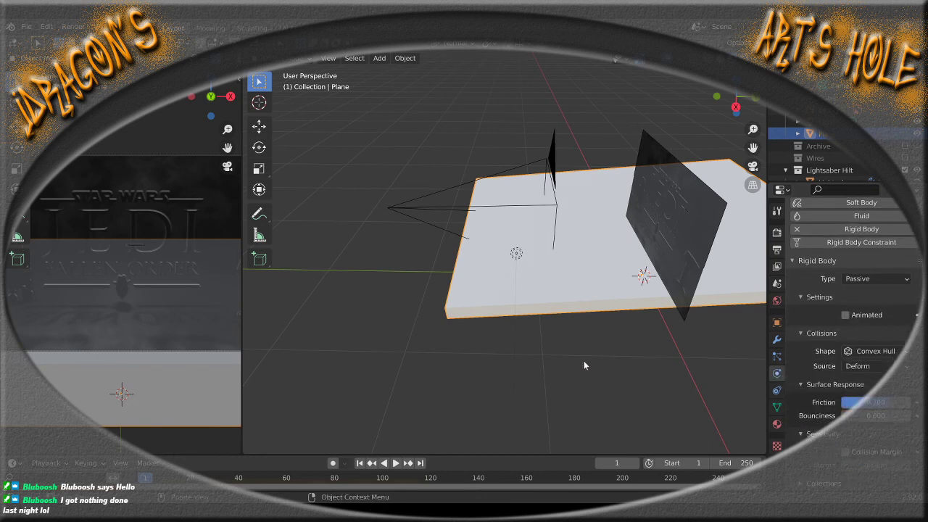
Select the lightsaber and replay the simulation from frame 1 with the slab's lower end in view
middle_click_drag(645, 339, 662, 267)
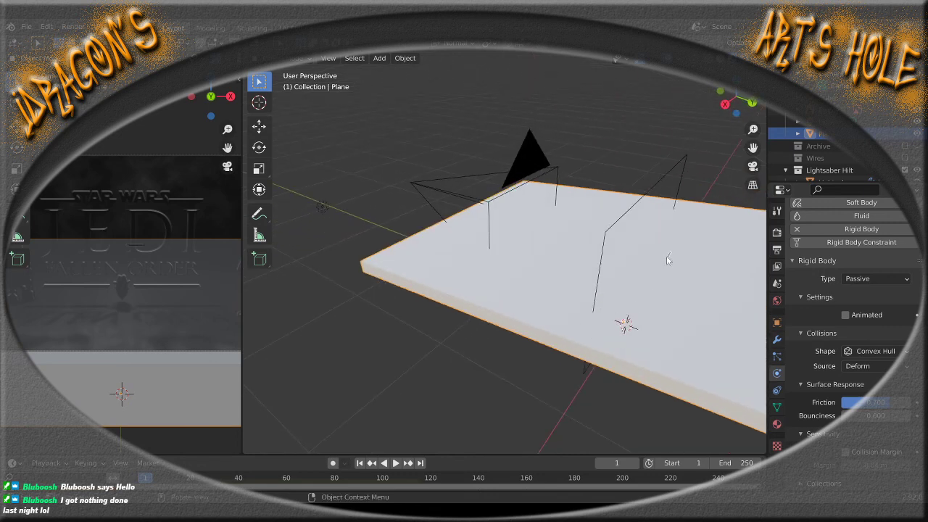
left_click(667, 259)
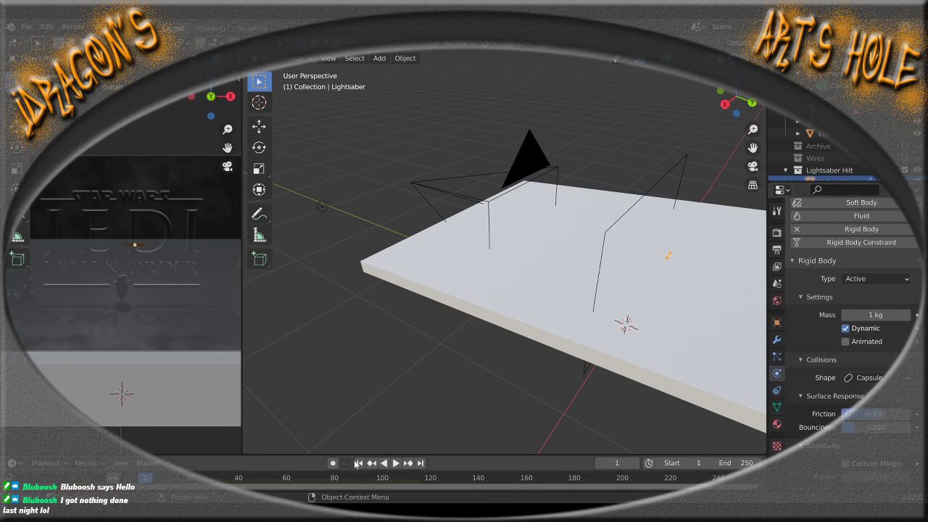
middle_click_drag(405, 377, 538, 312)
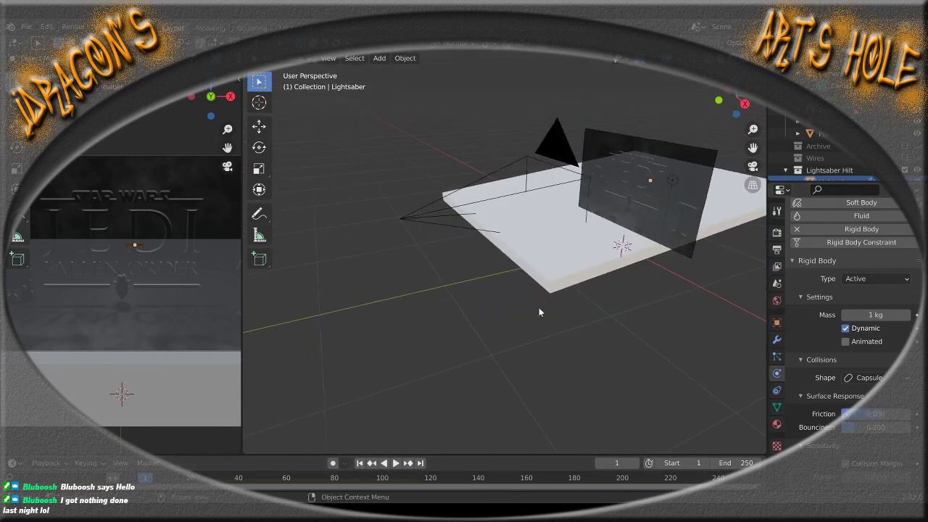
scroll(545, 317, "up", 4)
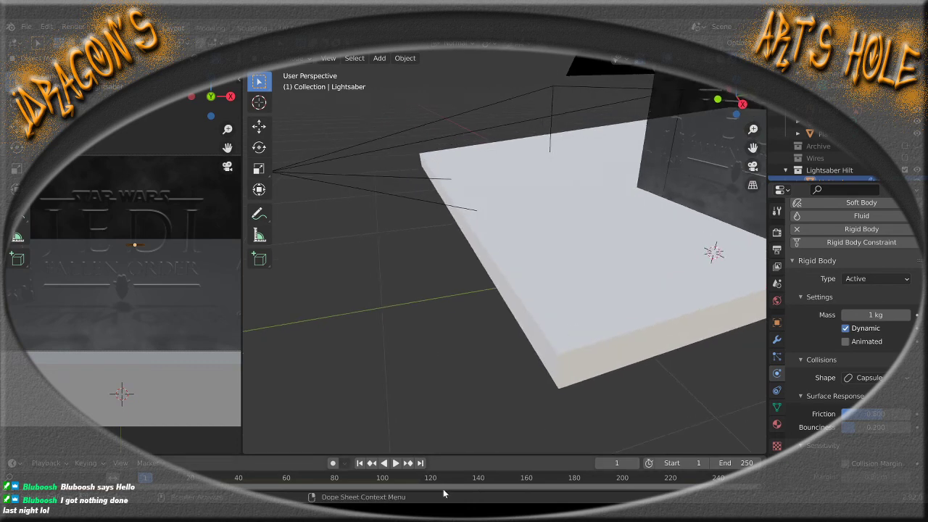
left_click(397, 463)
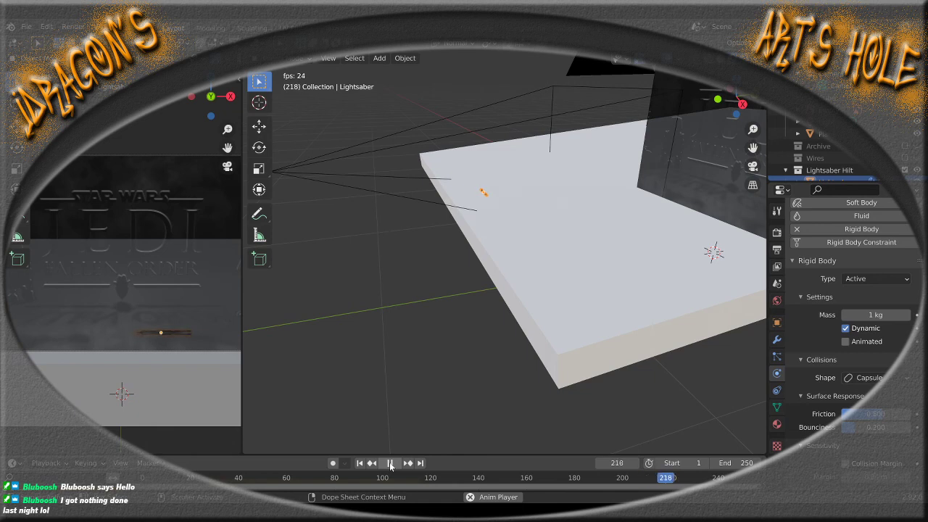
Stop playback, return to frame 1 and replay the lightsaber simulation
left_click(390, 464)
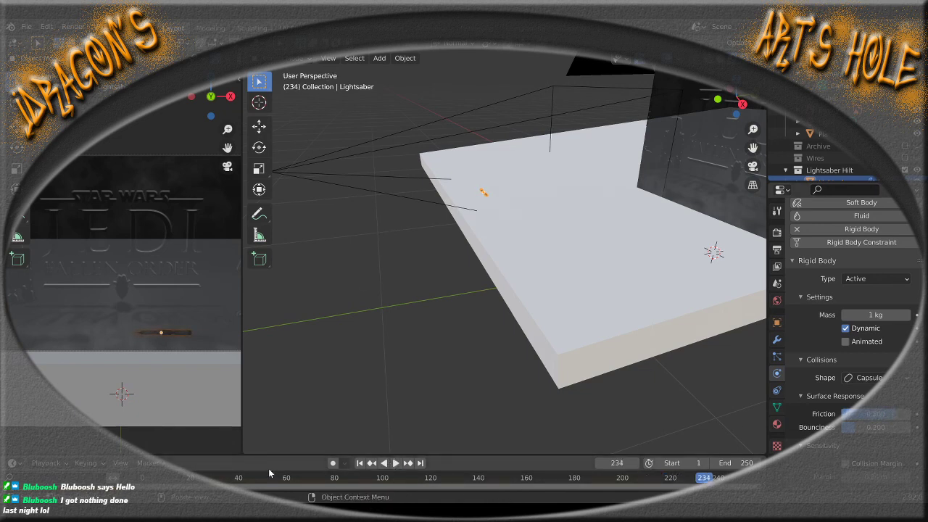
left_click(360, 463)
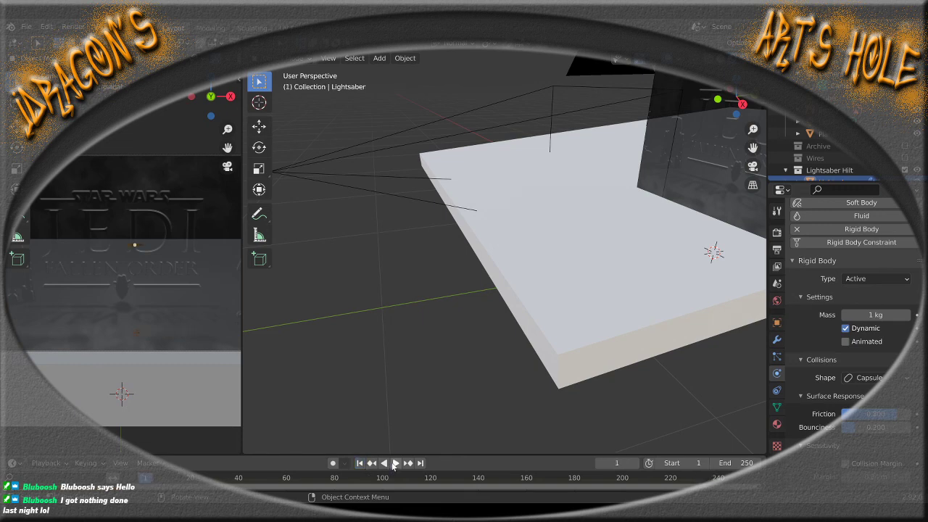
left_click(395, 463)
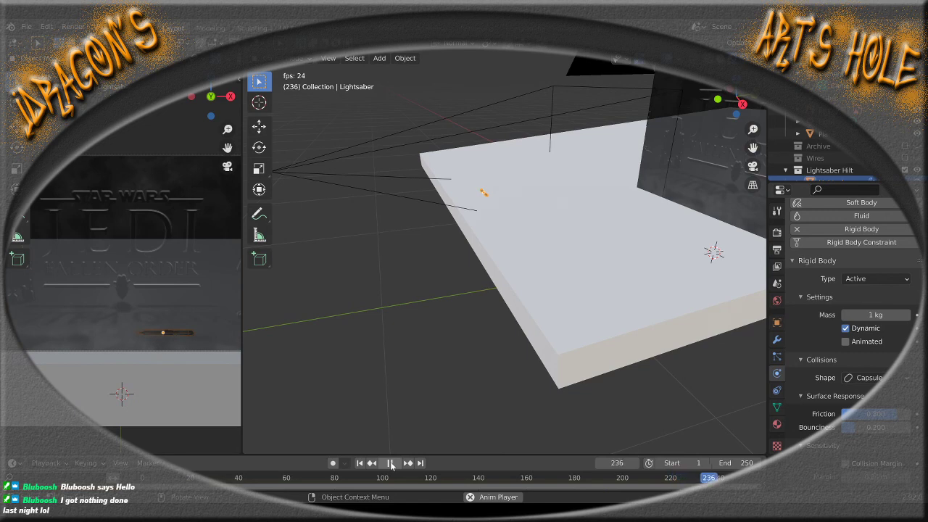
left_click(390, 463)
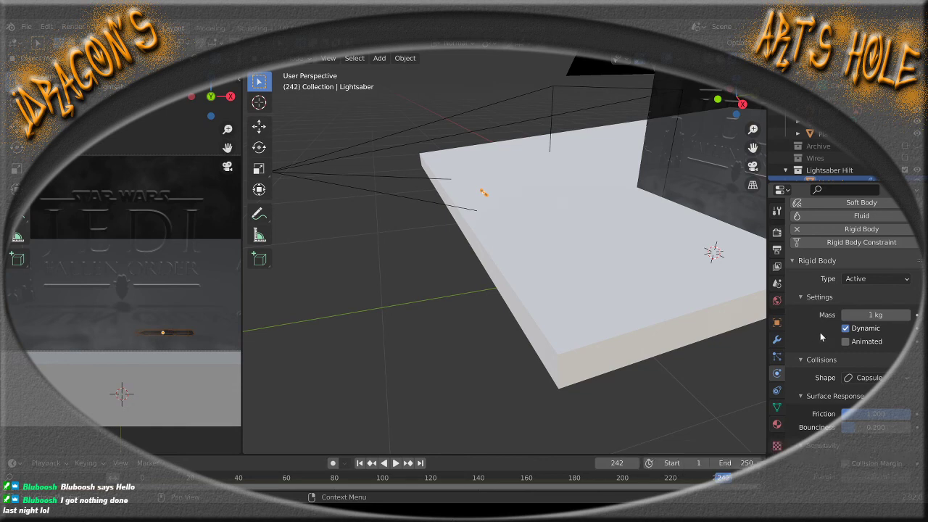
Set the lightsaber's rigid body mass to 5 kg and replay the simulation from frame 1
left_click(875, 315)
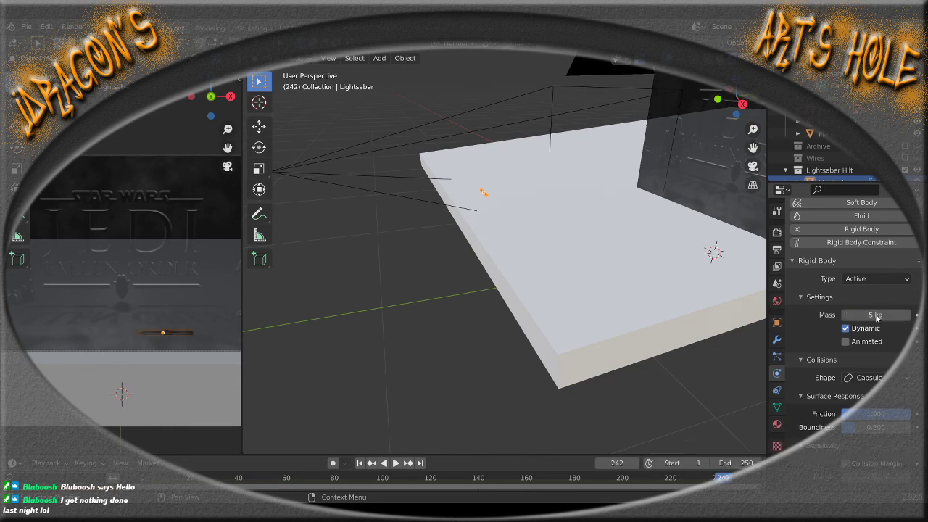
left_click(360, 464)
left_click(399, 465)
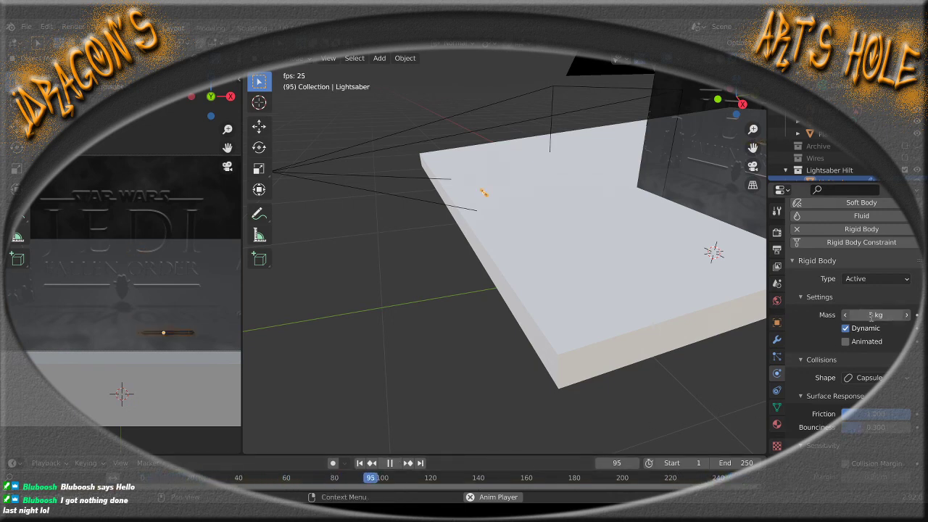
Set the lightsaber's mass to 15 kg, replay the simulation from frame 1 and stop it
left_click(871, 316)
type("15")
key("Return")
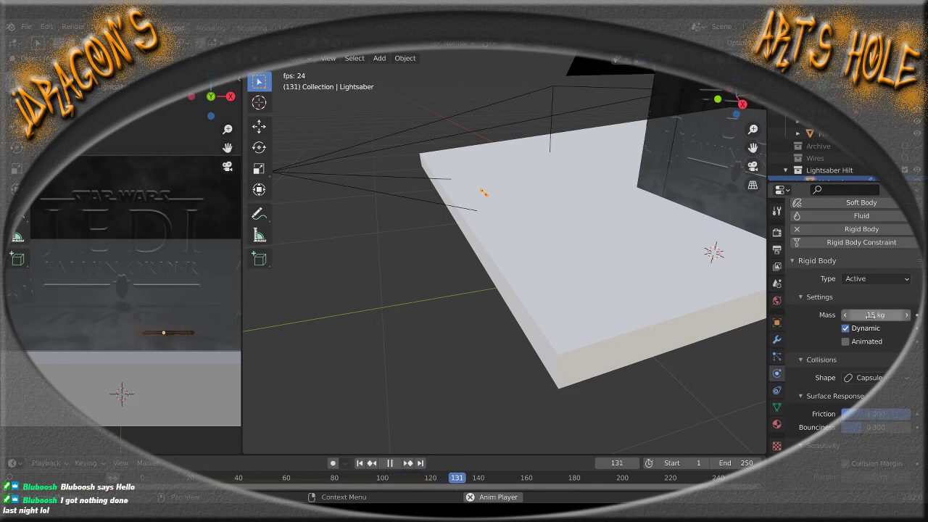
left_click(389, 463)
left_click(359, 463)
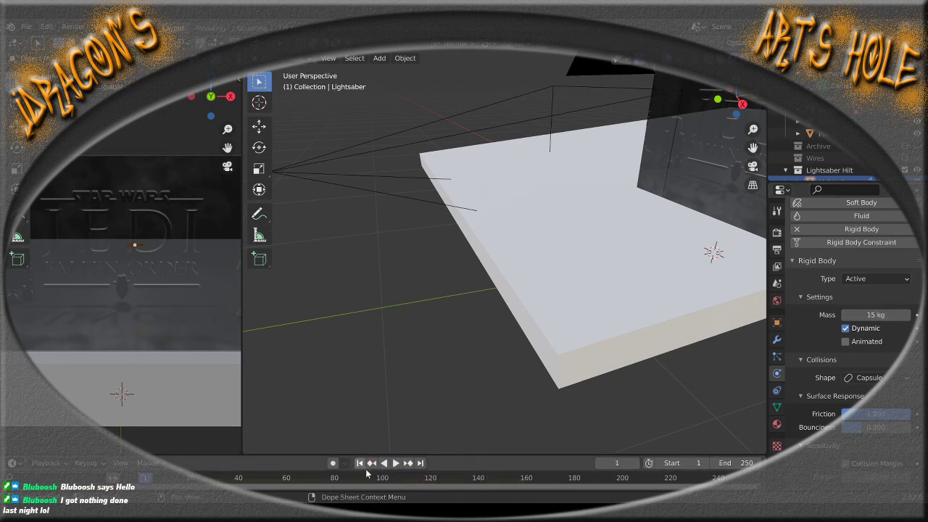
left_click(397, 463)
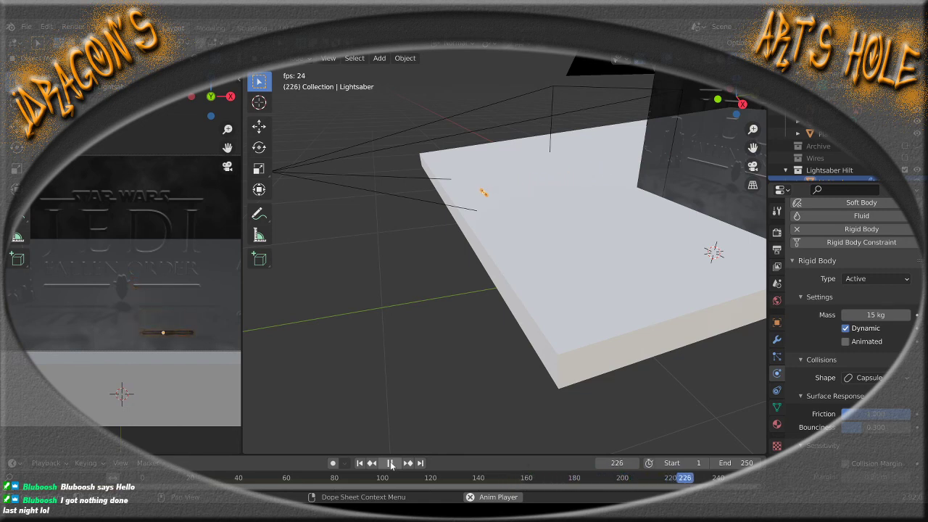
left_click(390, 464)
Set the lightsaber's mass to 0.5 kg, replay the simulation from frame 1 and return to the start
left_click(874, 314)
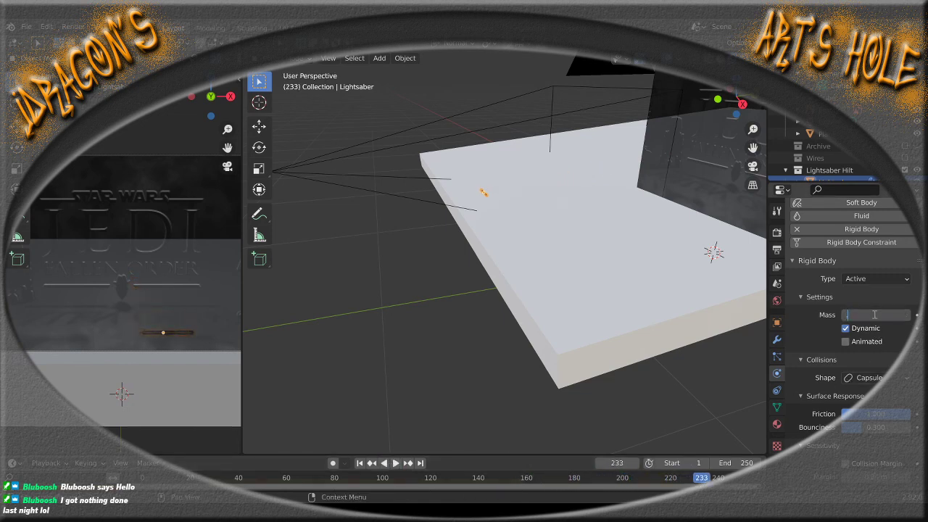
key("Return")
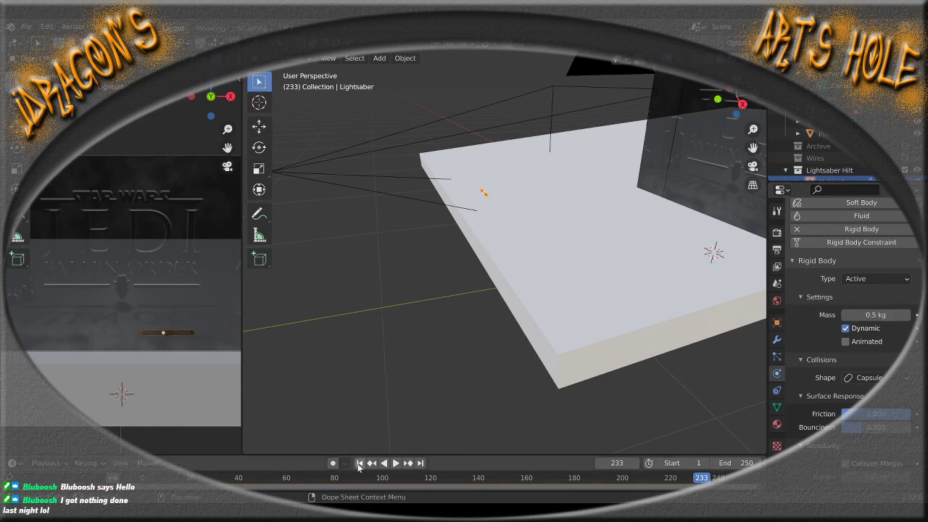
left_click(359, 463)
left_click(392, 464)
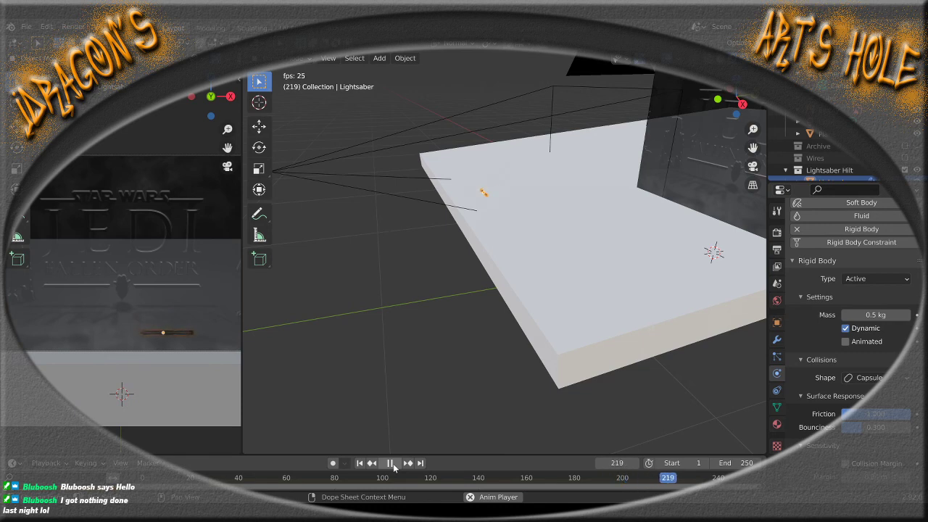
left_click(391, 465)
left_click(360, 463)
Set the lightsaber's mass to 20 kg, play the simulation and return to frame 1
left_click(896, 315)
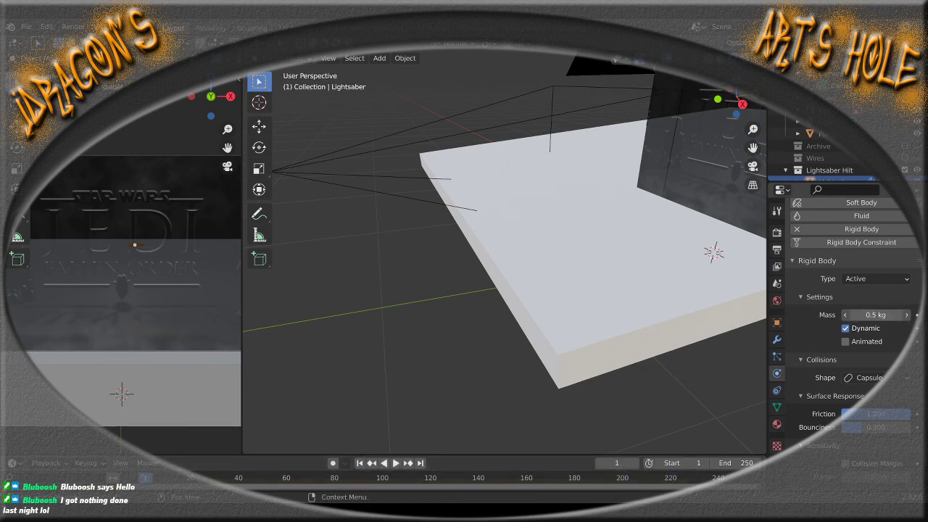
type("20")
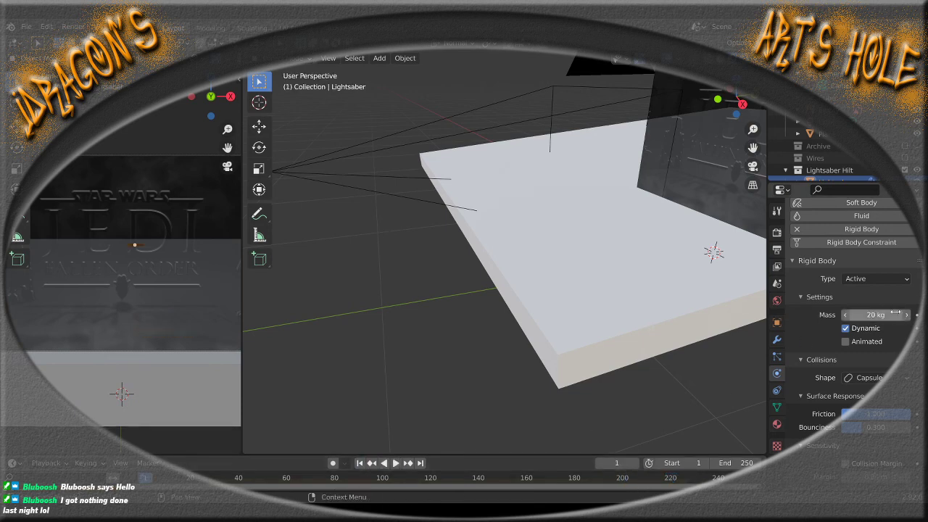
key("Return")
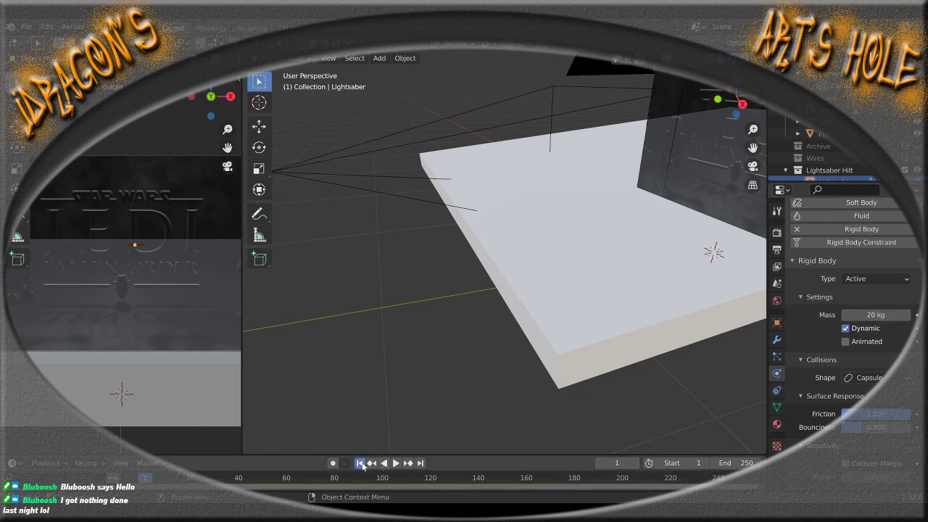
left_click(395, 463)
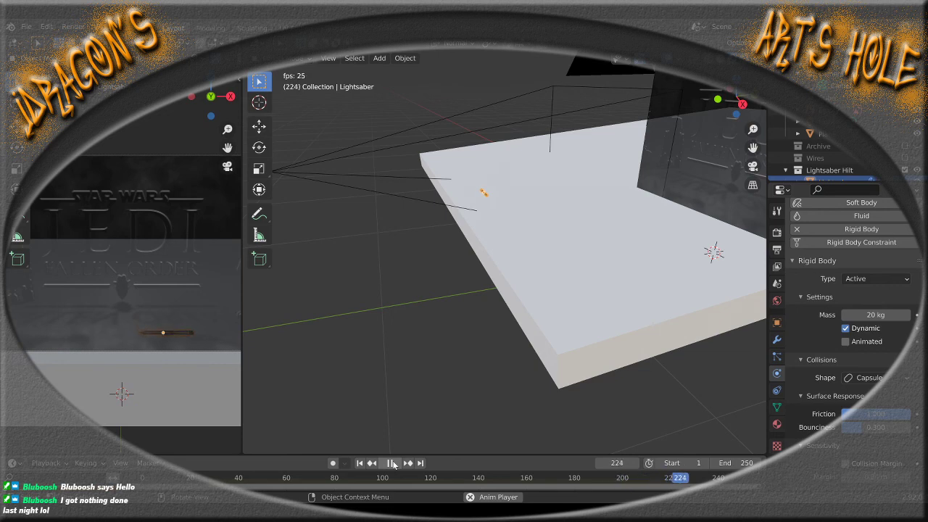
left_click(392, 464)
left_click(359, 463)
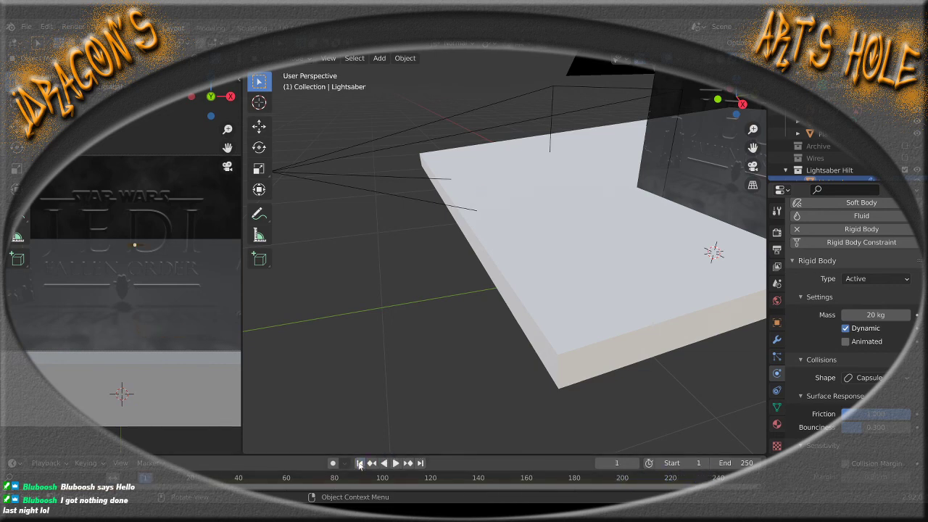
Set the lightsaber's mass to 50 kg, play the simulation and stop it
left_click(878, 316)
type("5")
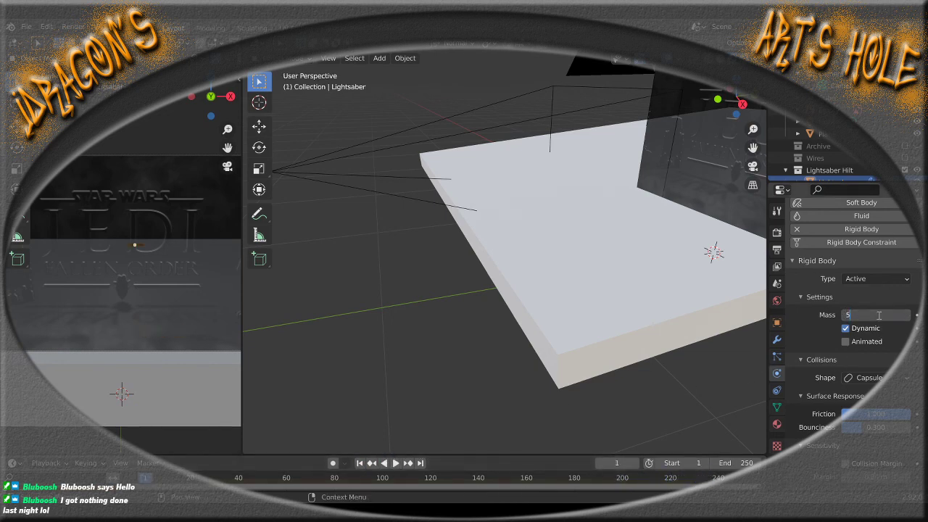
type("0 kg")
key("Return")
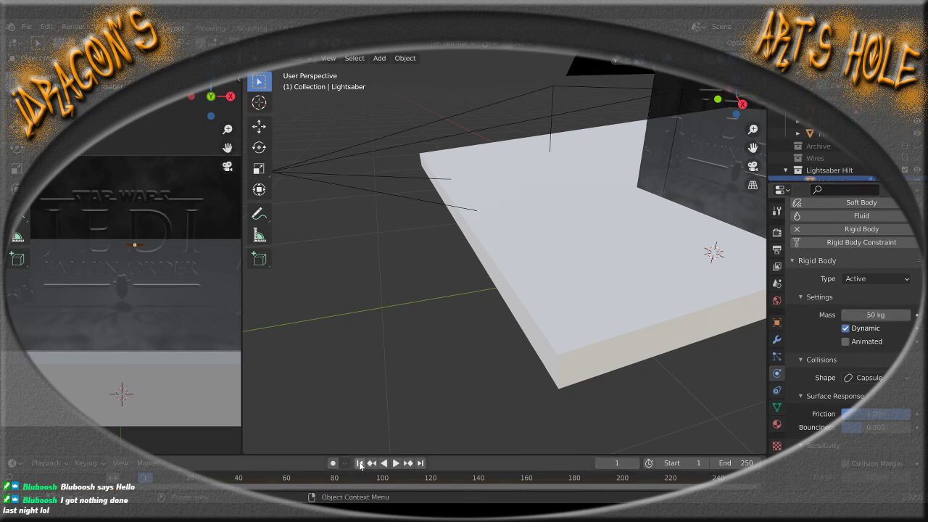
left_click(396, 463)
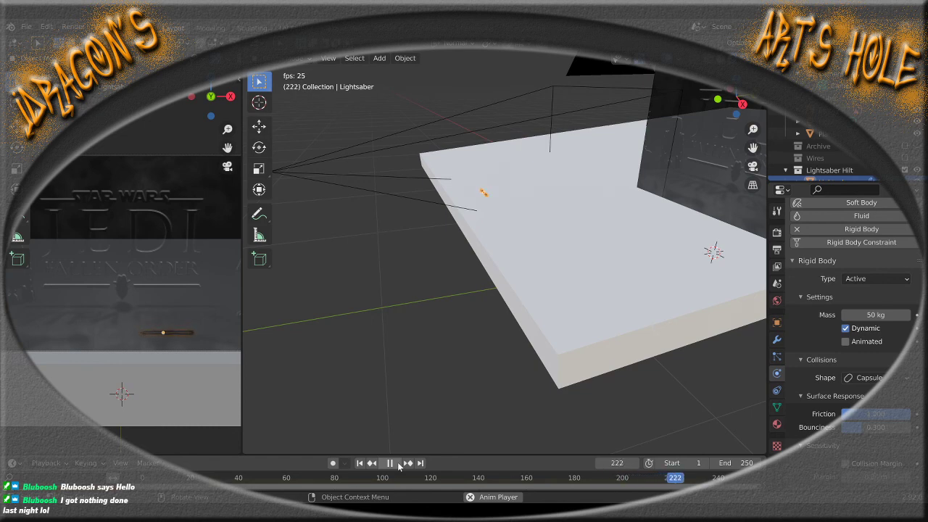
left_click(397, 465)
Set the lightsaber's mass to 100 kg, replay the simulation from frame 1 and stop it
left_click(885, 316)
type("1")
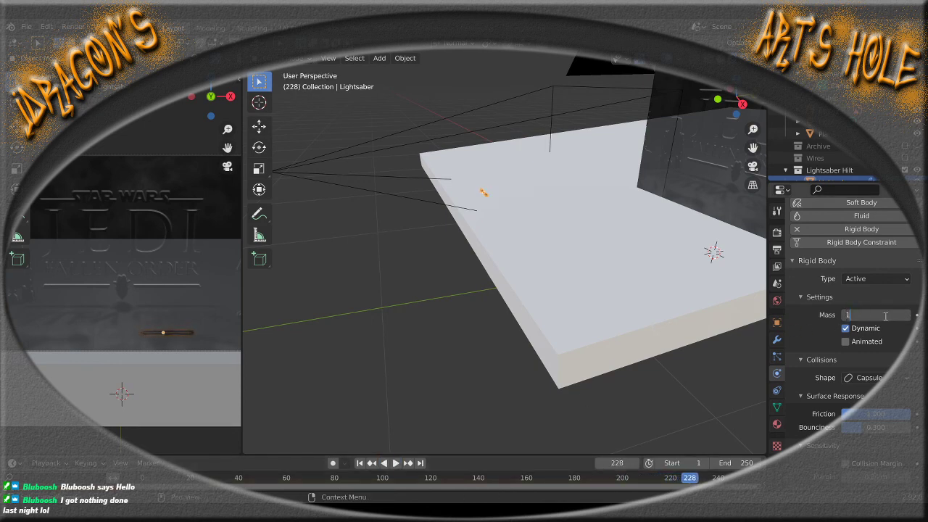
type("00")
key("Return")
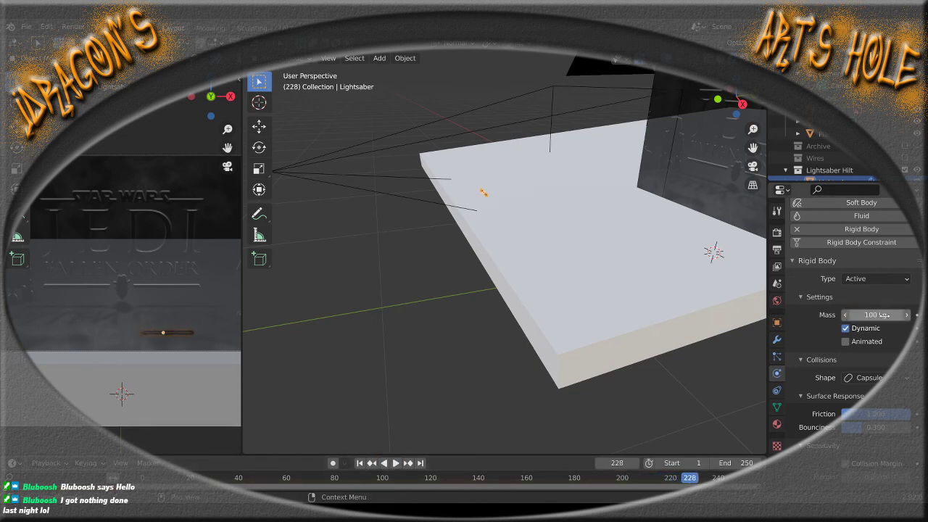
left_click(360, 463)
left_click(395, 463)
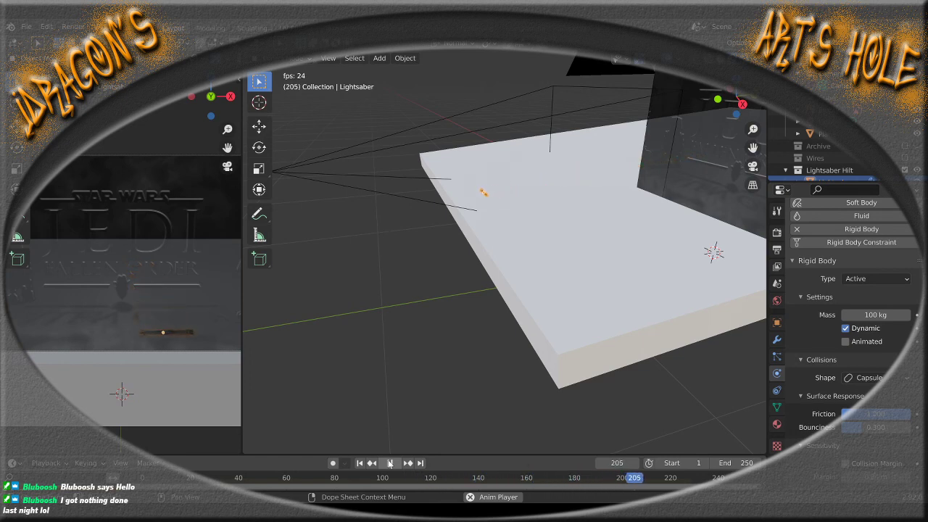
left_click(390, 463)
Return to frame 1 and, in the slab's Edit Mode, lower its raised end face about 0.127 m along Z to flatten the slope
left_click(648, 232)
scroll(602, 254, "down", 5)
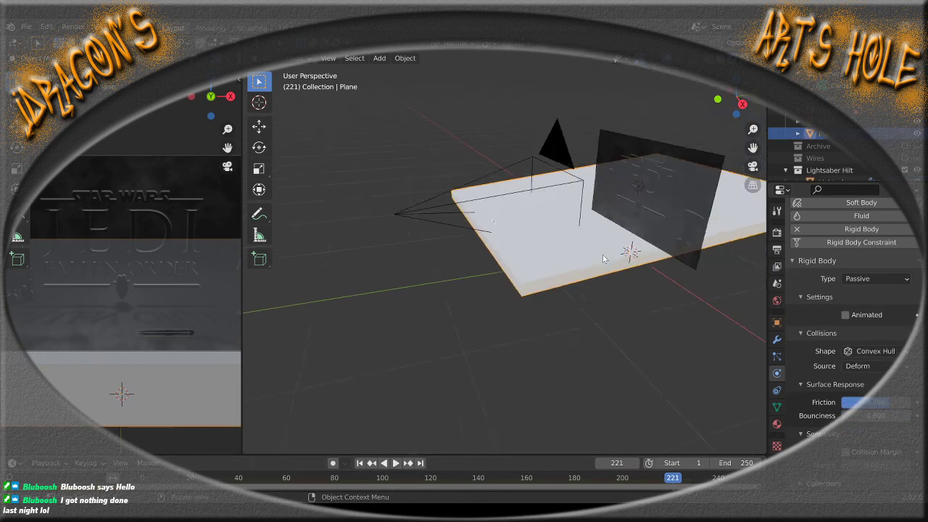
middle_click_drag(643, 302, 522, 308)
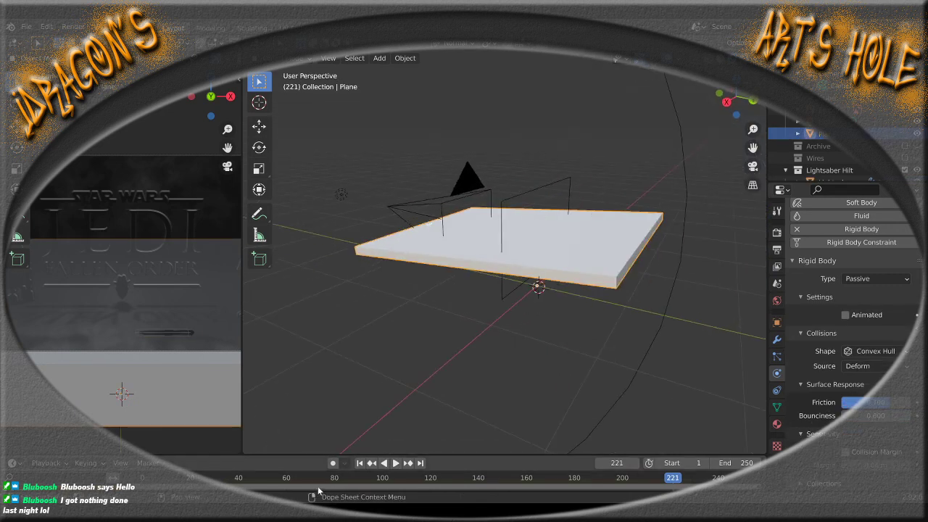
left_click(359, 464)
key("Tab")
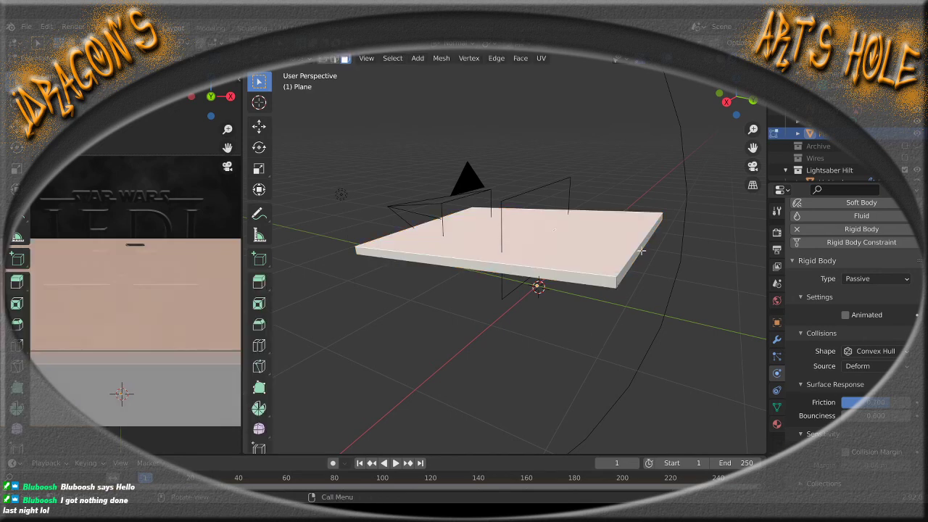
key("alt+a")
key("KP_3")
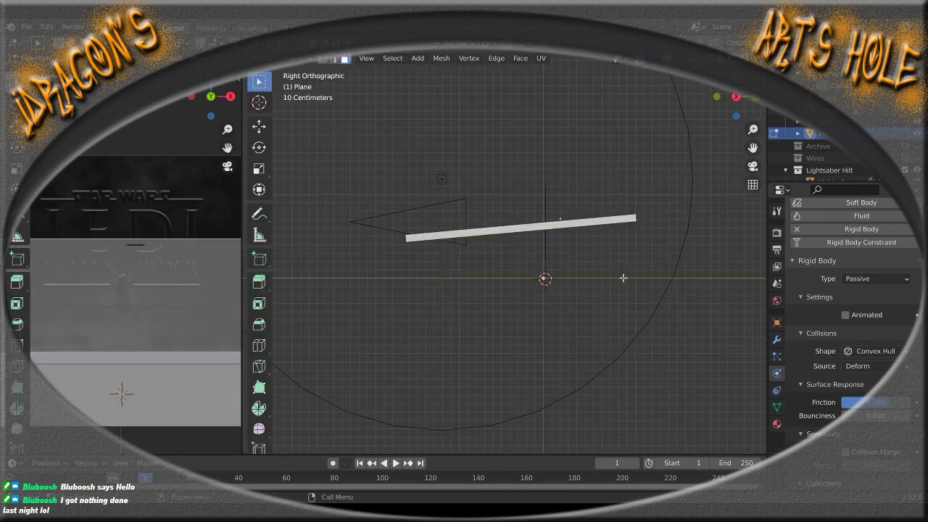
key("g")
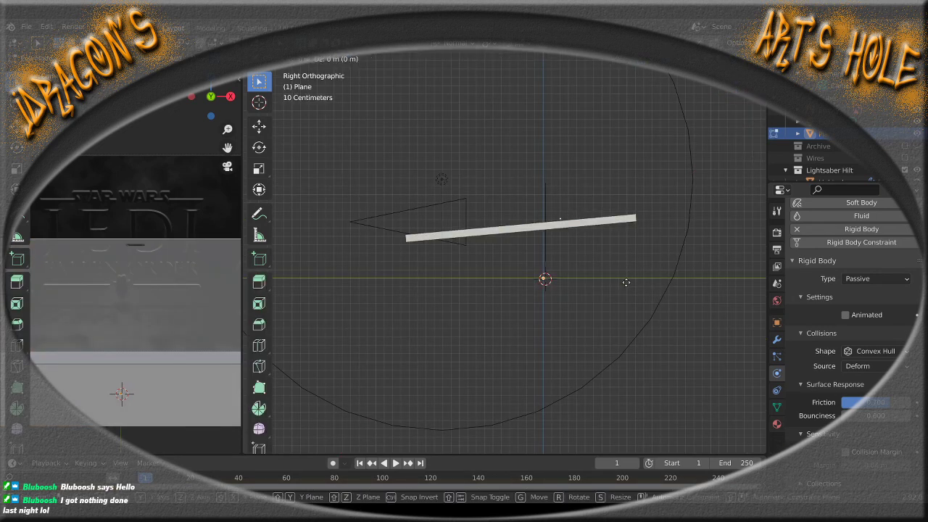
key("z")
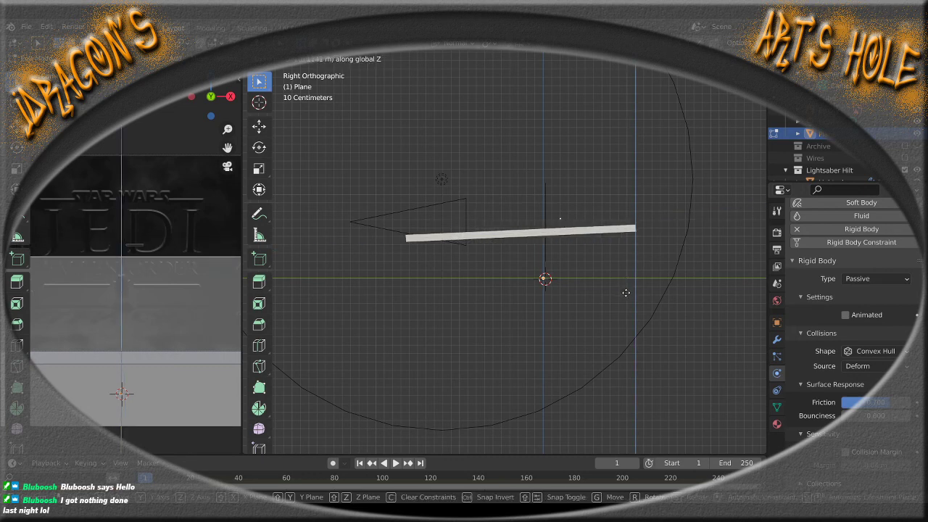
left_click(626, 293)
Lower the slab's raised end face a further 0.026 m or so along Z in the right orthographic view
scroll(594, 240, "up", 4)
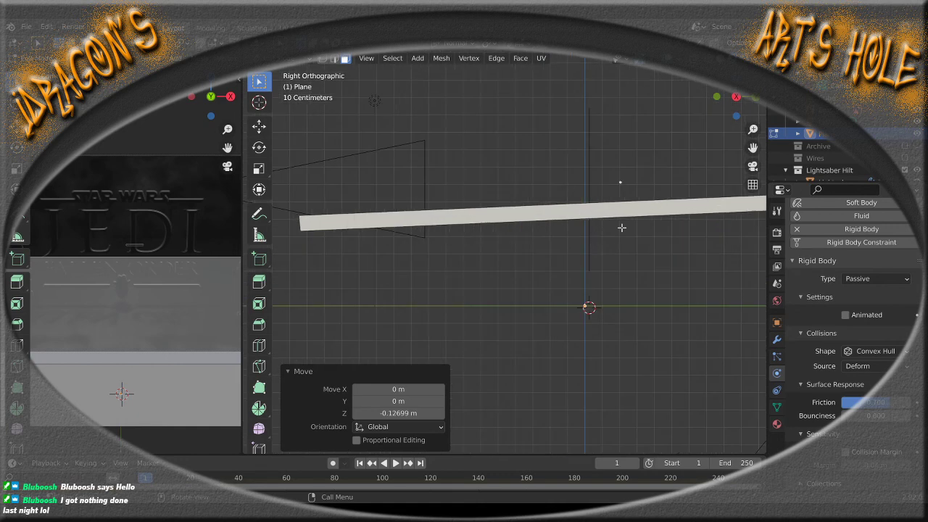
middle_click_drag(622, 228, 560, 278, "shift")
scroll(560, 278, "up", 4)
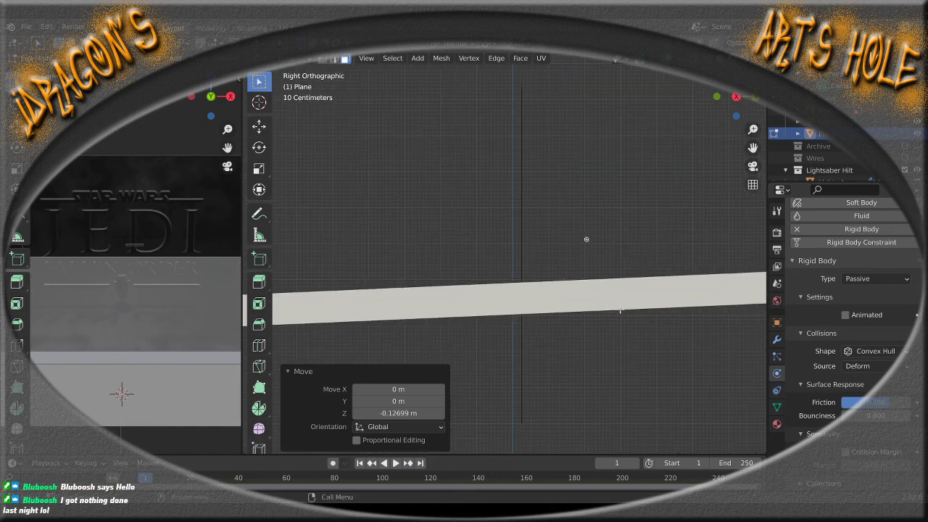
scroll(620, 310, "down", 4)
middle_click_drag(617, 300, 566, 306)
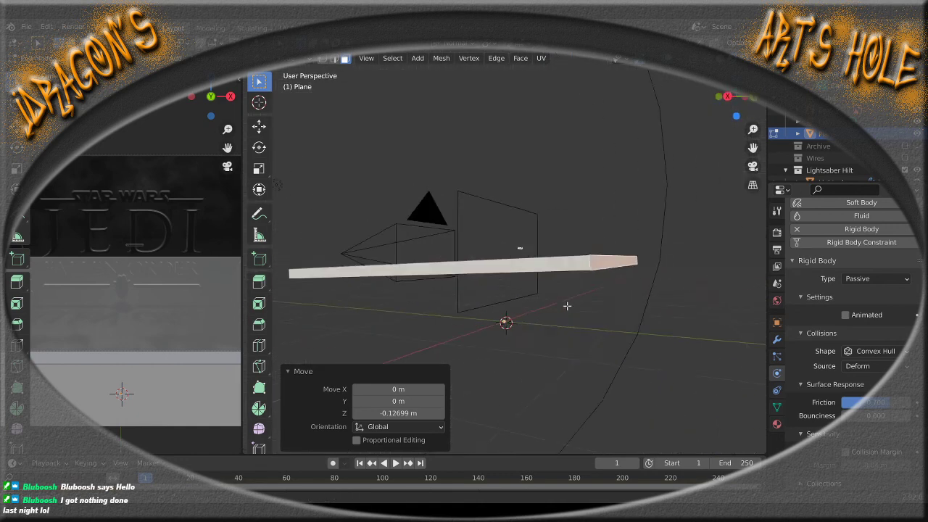
key("KP_3")
key("g")
key("z")
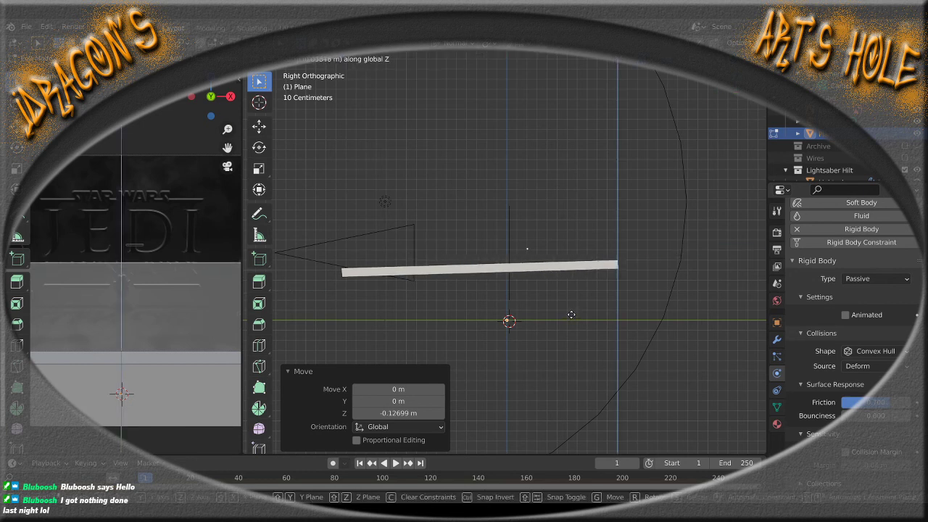
left_click(570, 312)
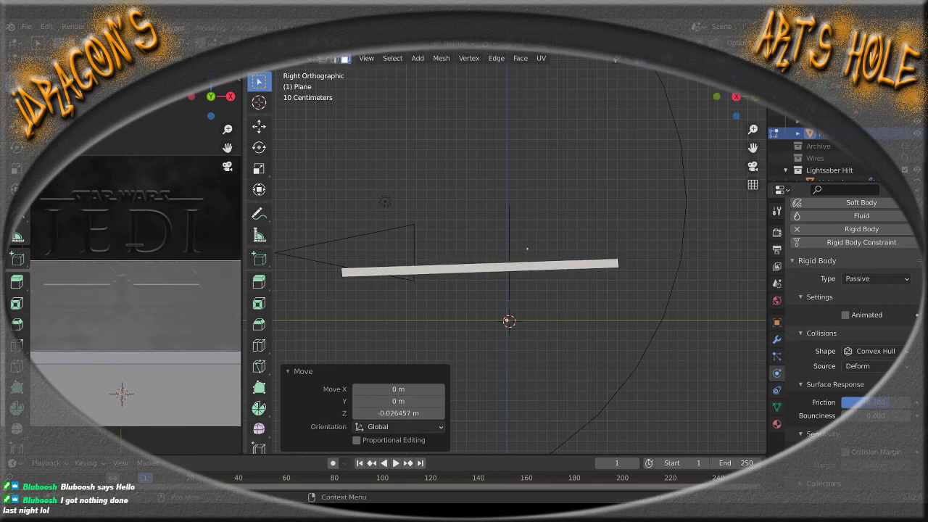
left_click(917, 110)
left_click(917, 110)
scroll(566, 265, "up", 6)
middle_click_drag(540, 257, 536, 326)
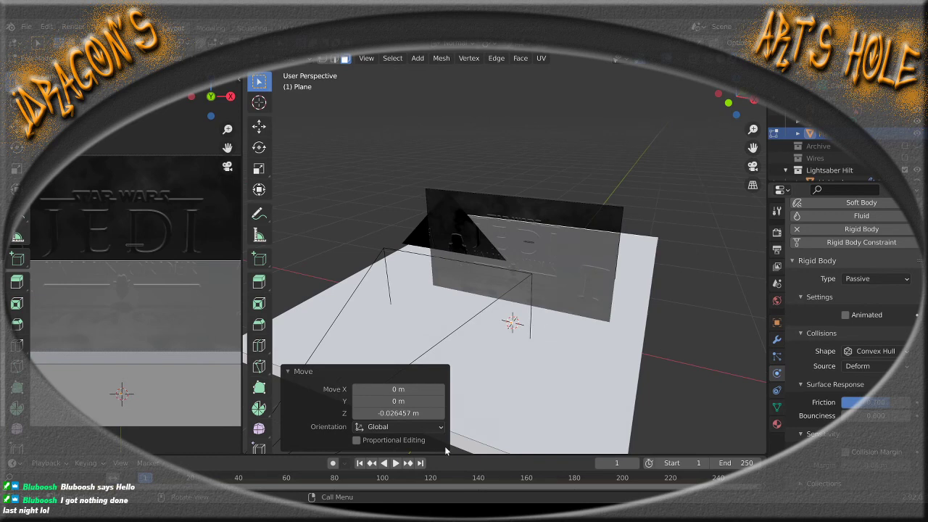
Play the simulation with the flattened slab, stop it and return to frame 1
left_click(395, 463)
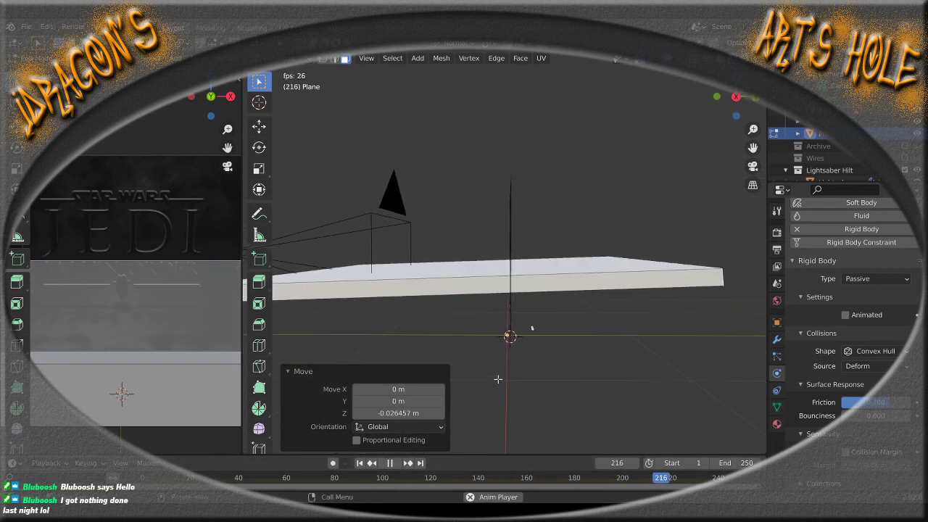
left_click(385, 463)
left_click(361, 464)
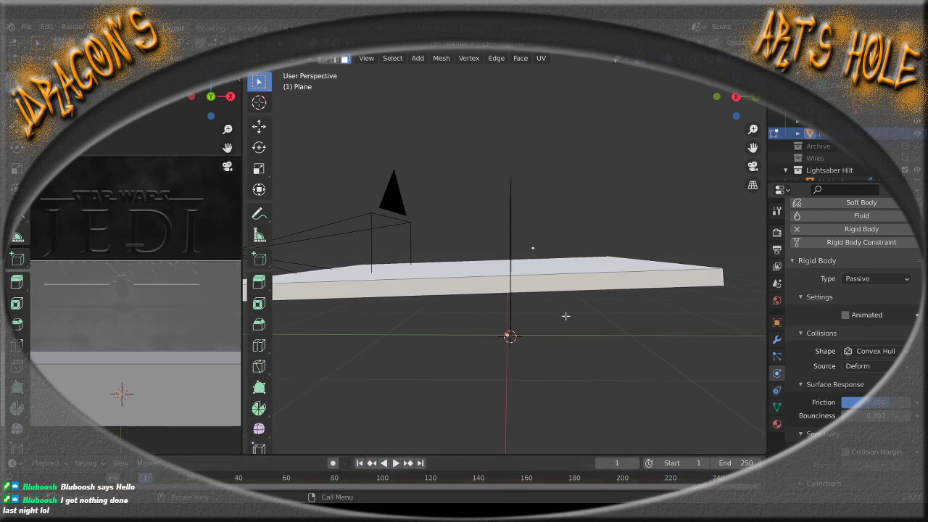
Leave the slab's Edit Mode, replay the simulation in Object Mode and return to frame 1
key("Tab")
left_click(395, 462)
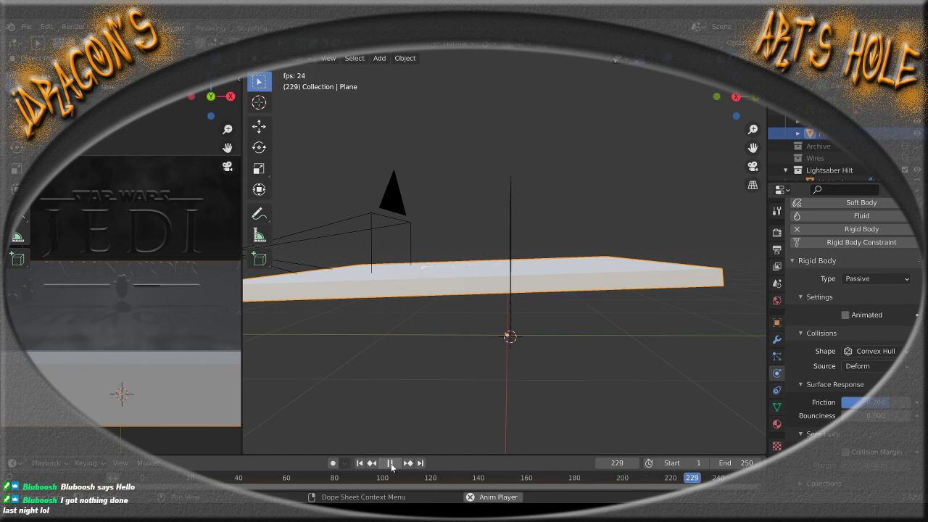
left_click(389, 463)
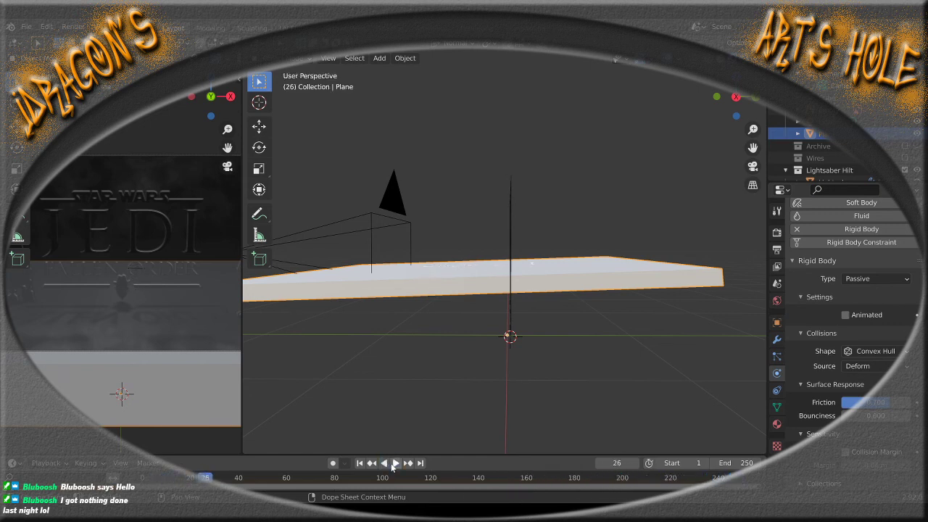
left_click(360, 464)
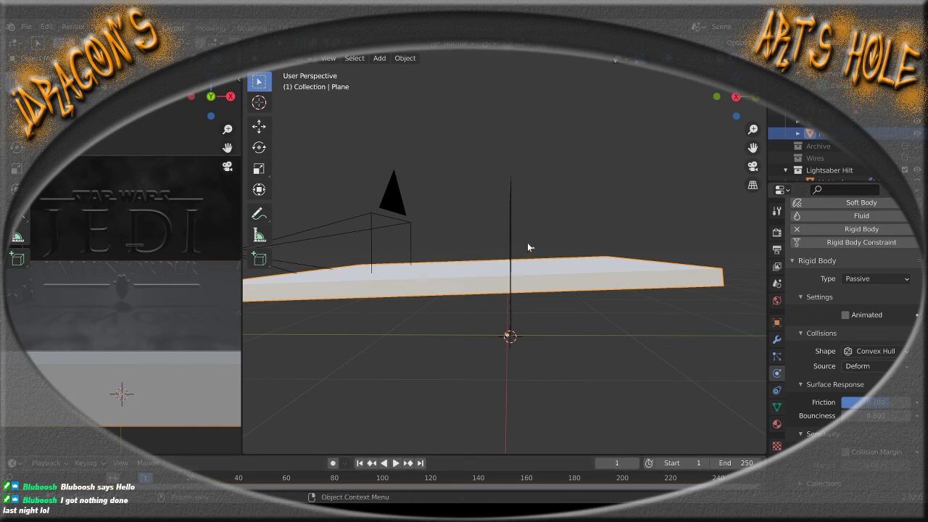
Set the lightsaber's rigid body mass to 1 kg, play the simulation and return to frame 1
left_click(528, 245)
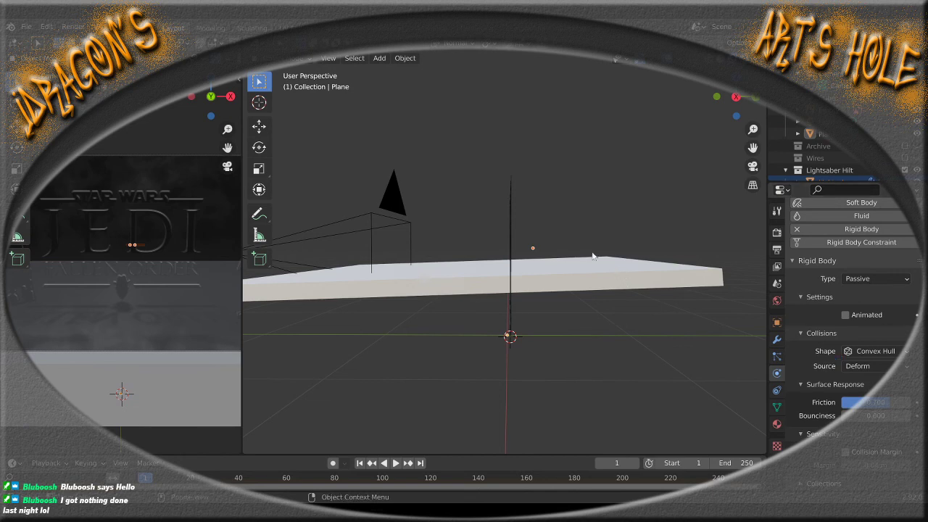
left_click(533, 248)
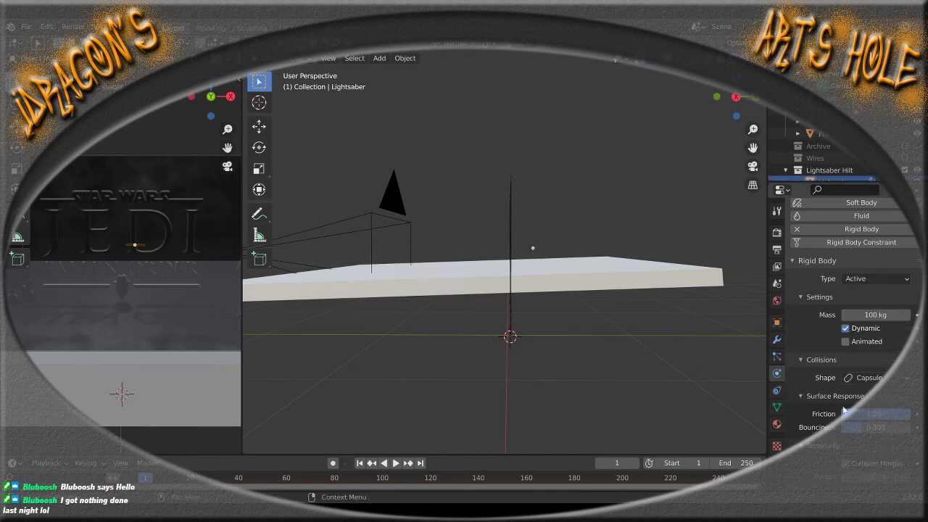
left_click(876, 315)
type("20 kg")
type("1")
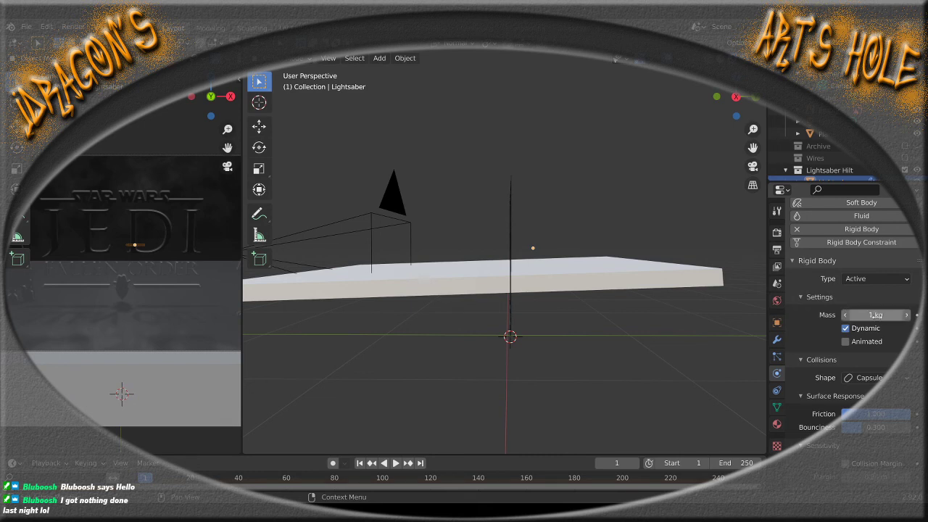
key("Return")
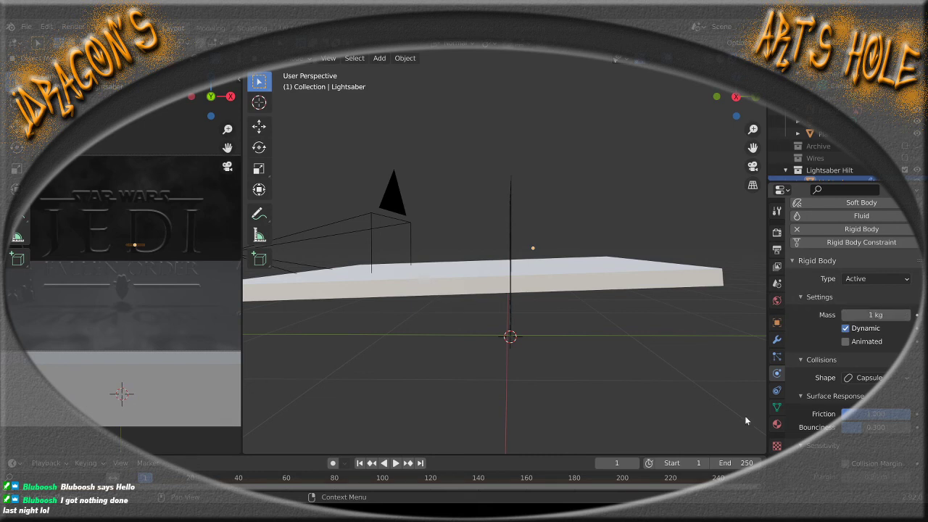
left_click(395, 463)
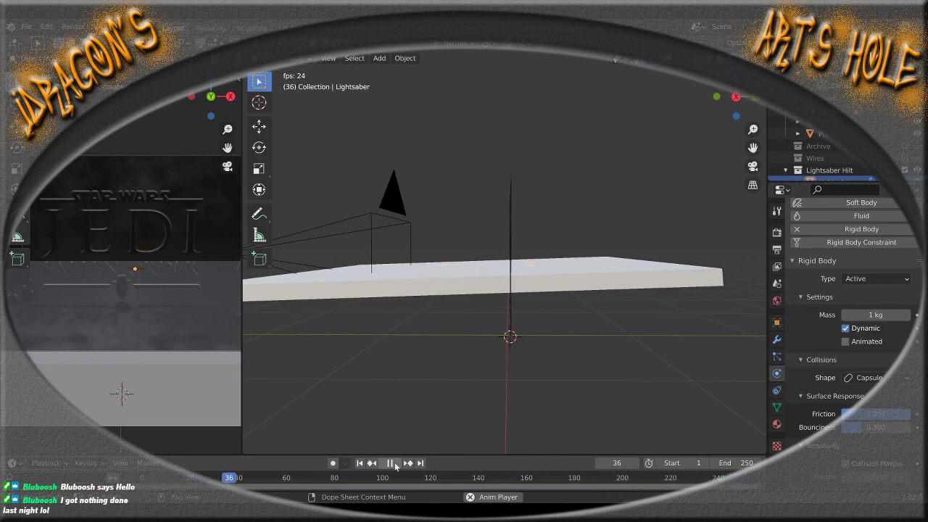
left_click(394, 464)
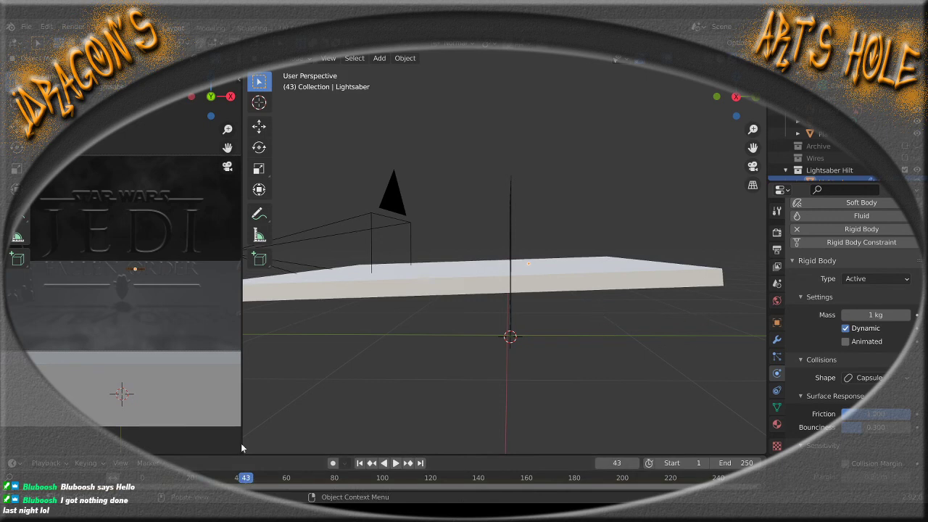
left_click(360, 463)
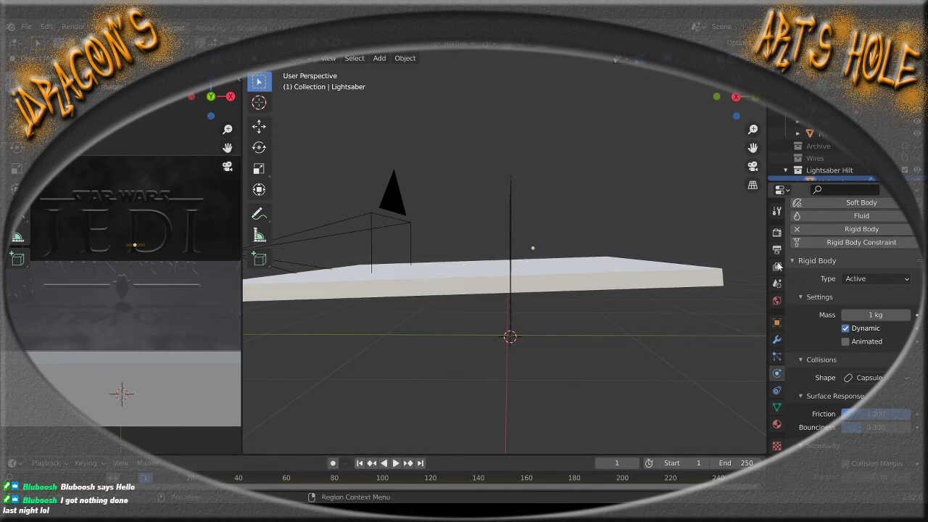
Set the scene's end frame to 500 and the frame rate to 30 fps
left_click(777, 267)
left_click(777, 232)
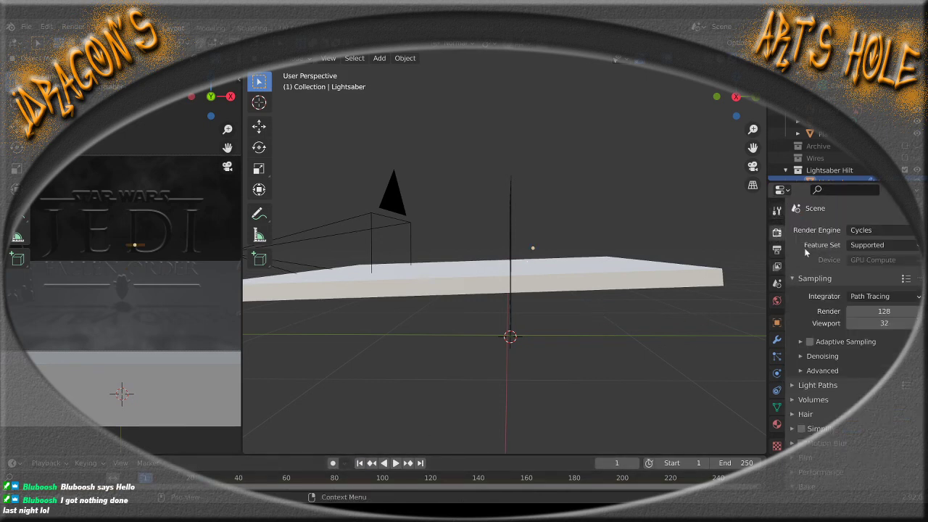
left_click(776, 249)
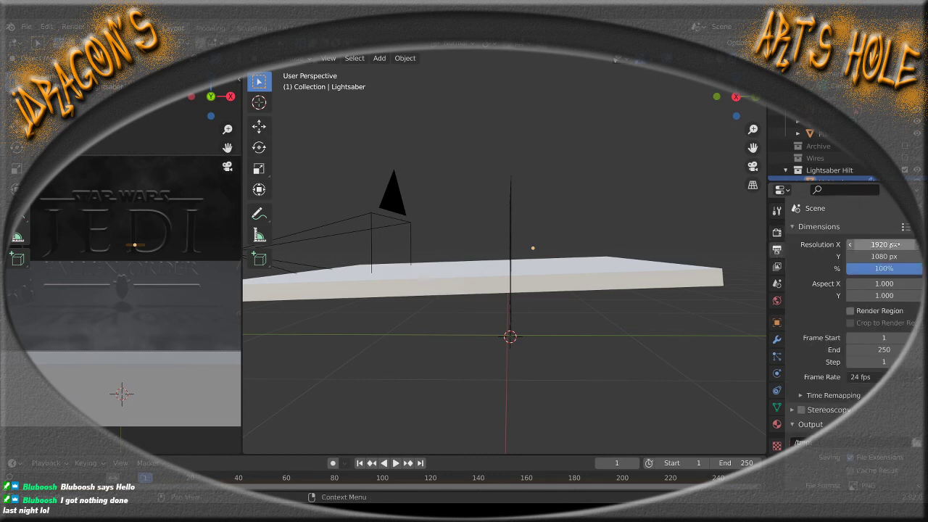
left_click(883, 350)
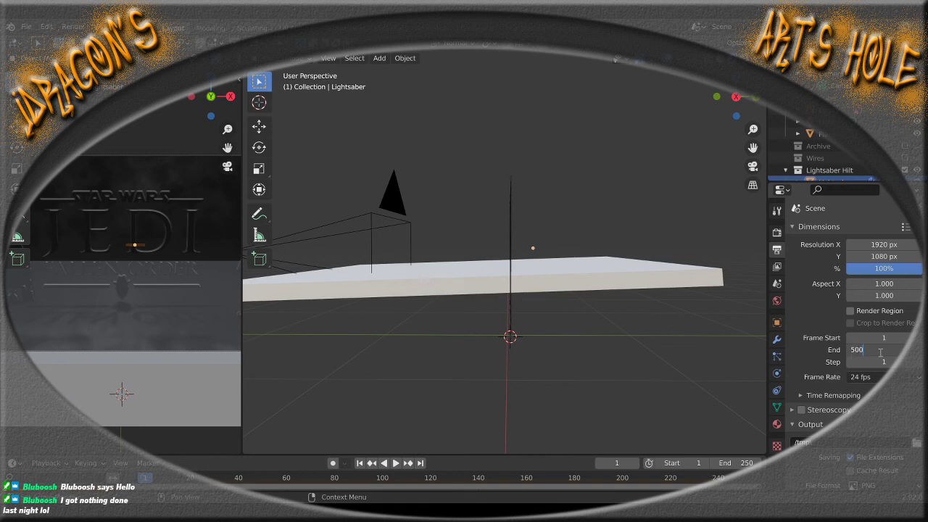
key("Return")
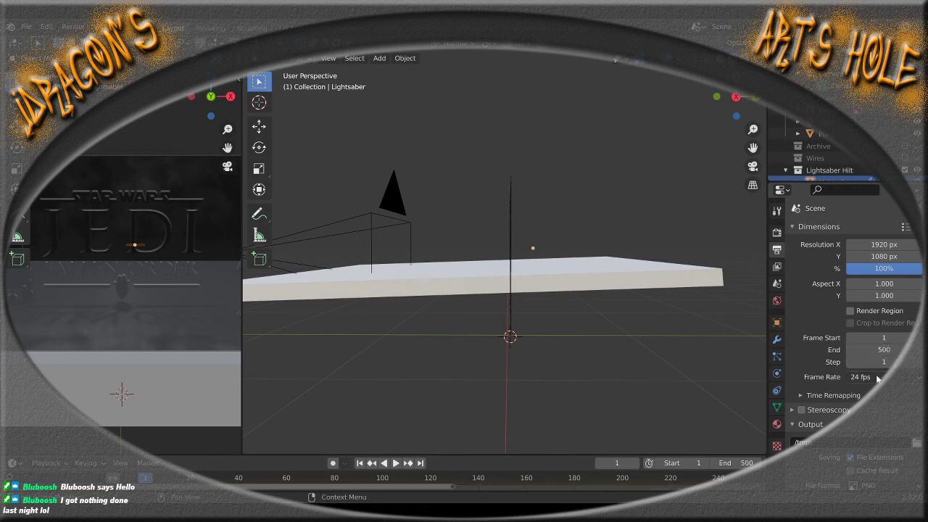
left_click(873, 377)
left_click(873, 439)
Play the simulation over the extended frame range and stop it once past frame 250
left_click(395, 462)
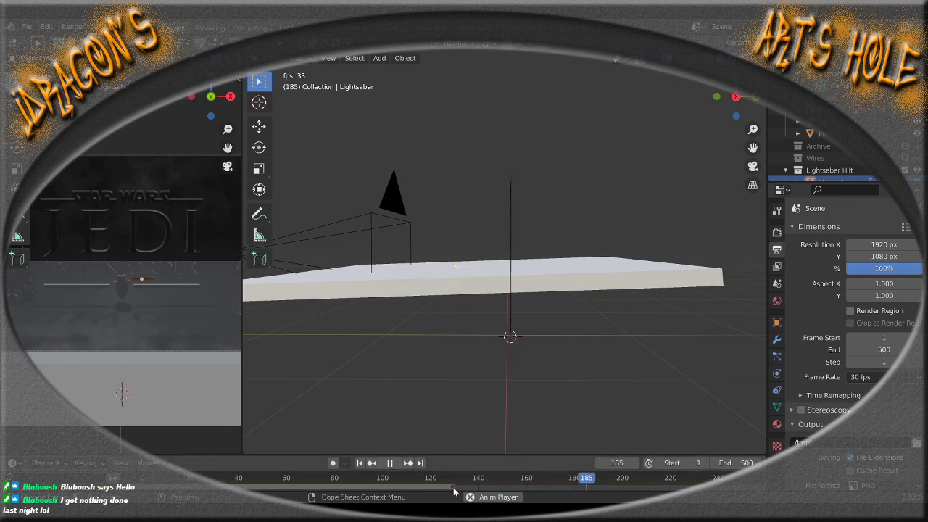
scroll(463, 488, "down", 4)
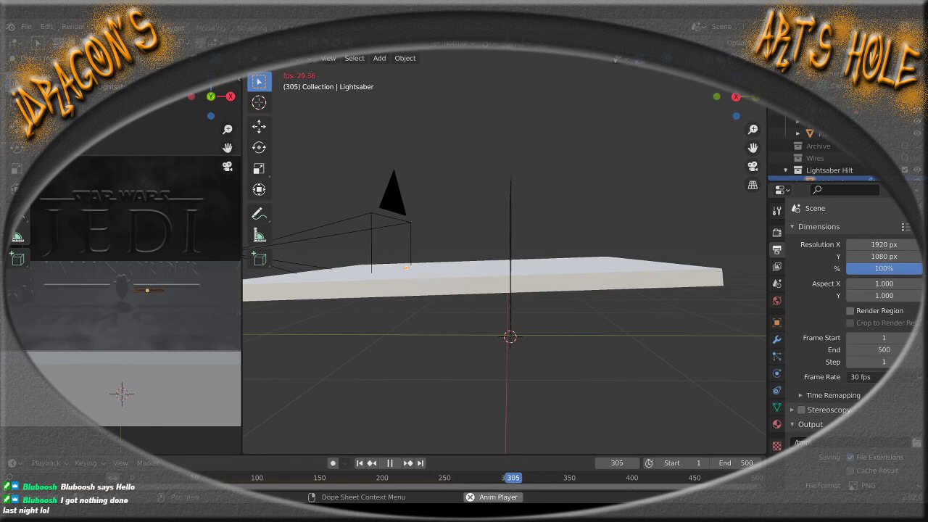
left_click(389, 463)
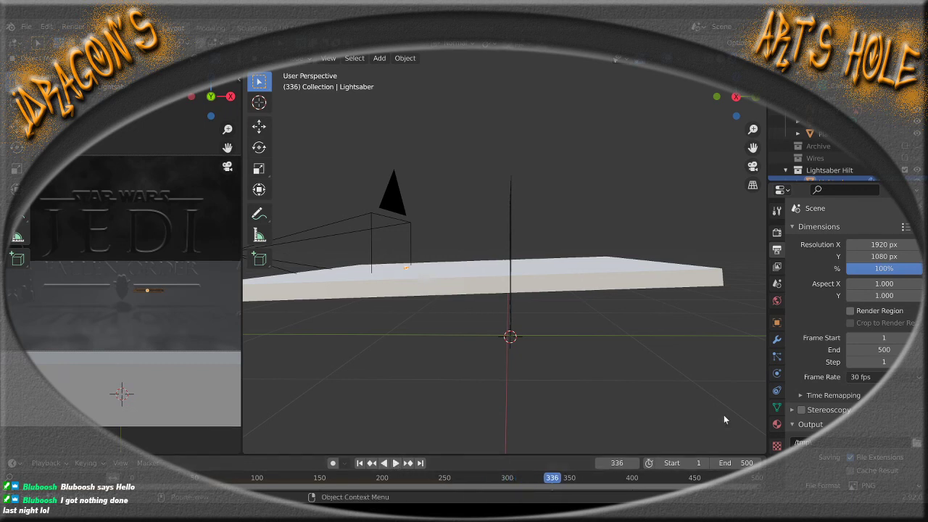
Extend the Rigid Body World cache's simulation end to frame 500, replay from frame 1 and stop
left_click(775, 357)
left_click(777, 373)
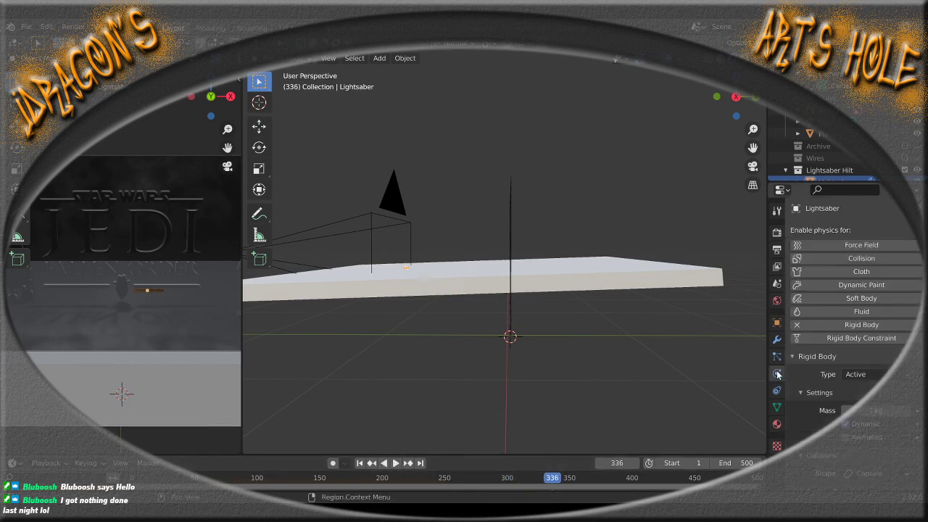
scroll(801, 409, "down", 5)
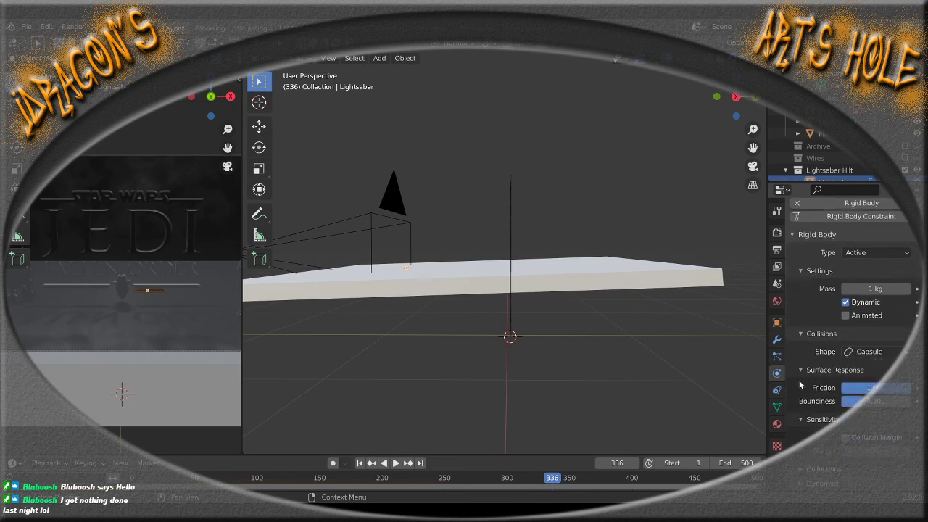
left_click(775, 269)
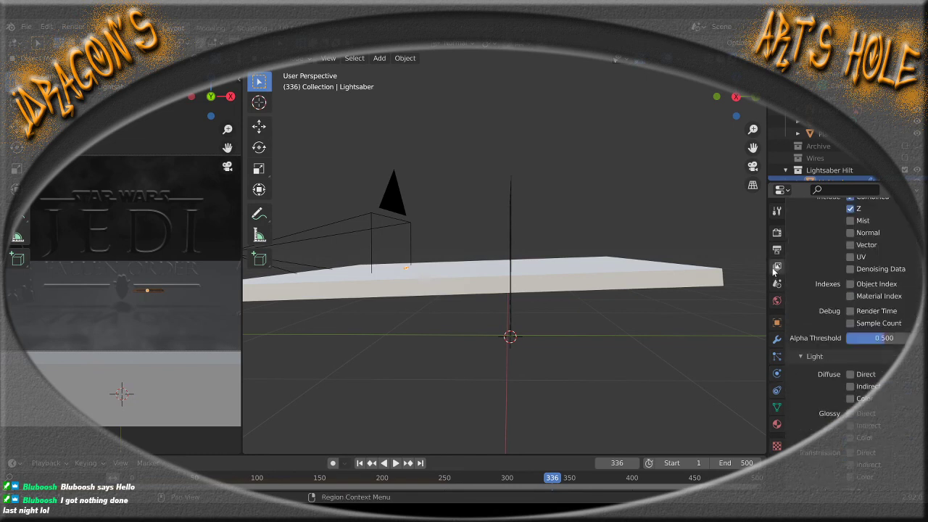
left_click(777, 284)
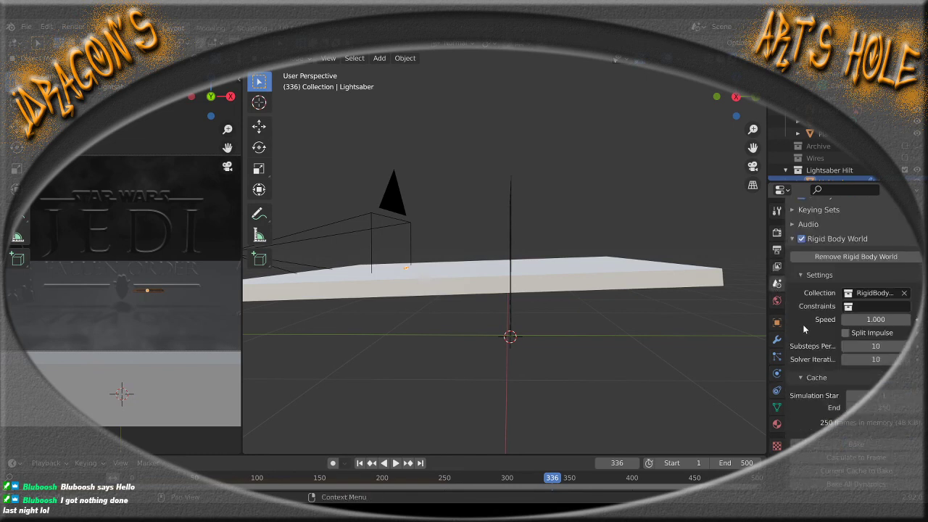
left_click(359, 463)
left_click(395, 463)
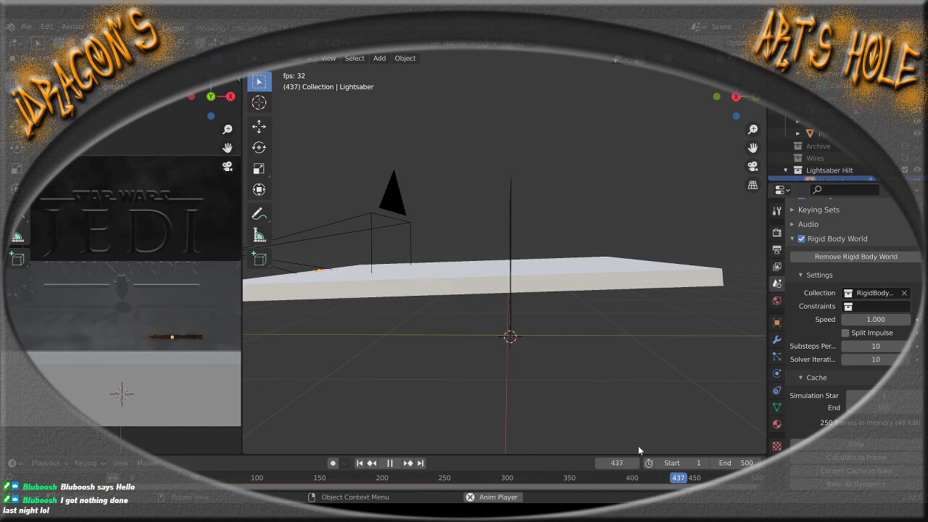
left_click(388, 463)
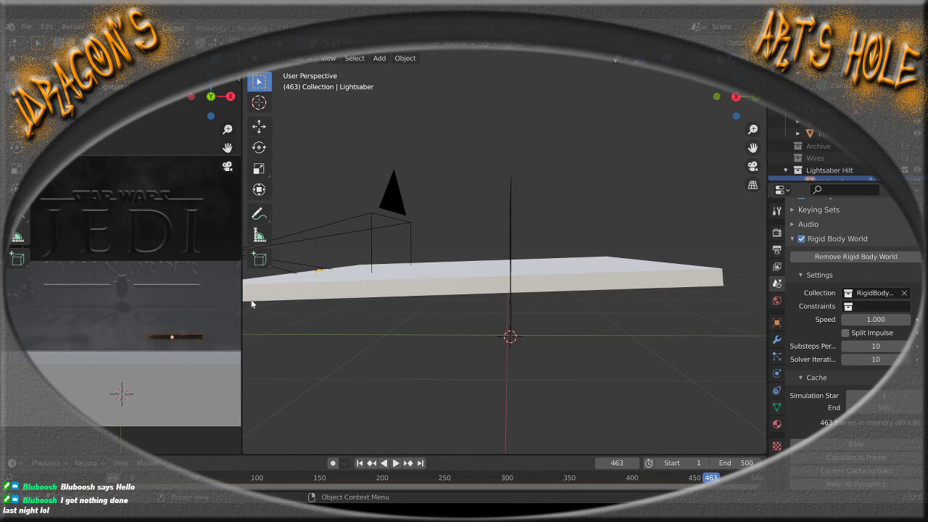
Replay the simulation from frame 1 in an enlarged camera view, then return to frame 1 and shrink that view again
left_click_drag(242, 303, 716, 317)
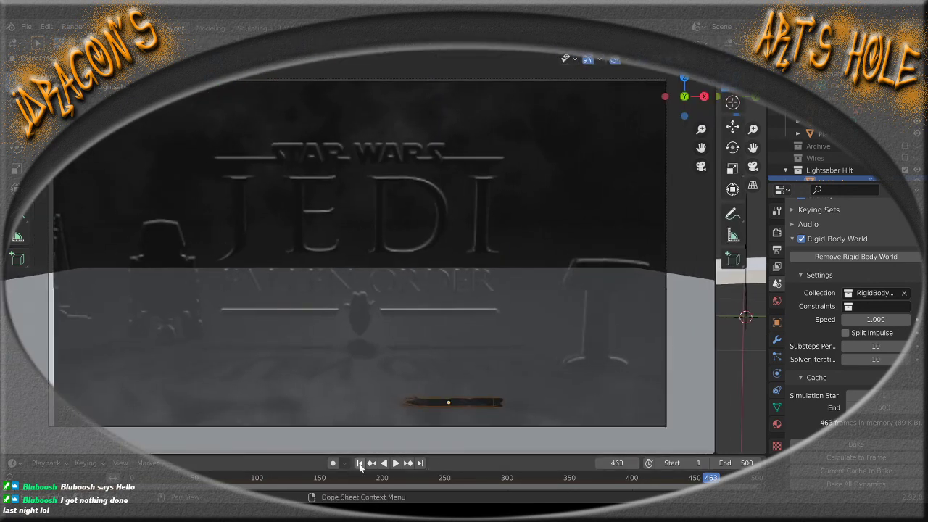
left_click(360, 463)
left_click(397, 463)
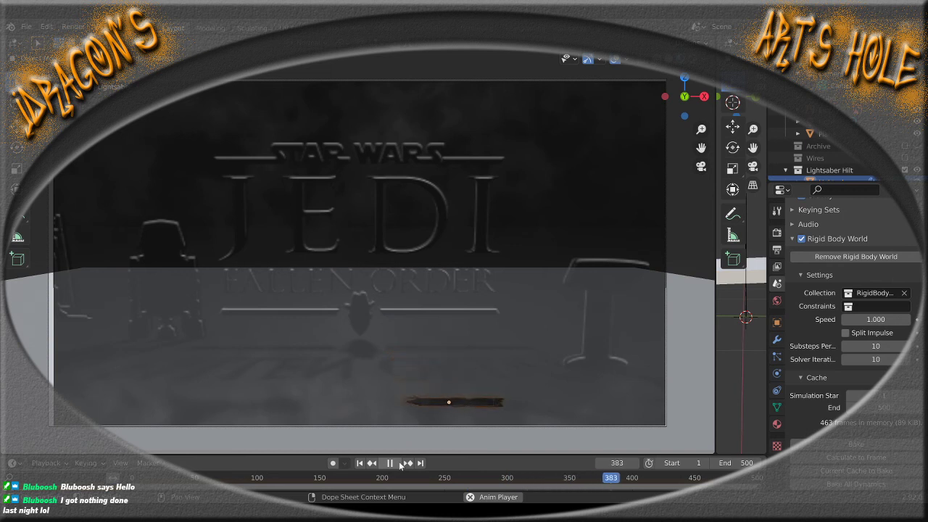
left_click(400, 464)
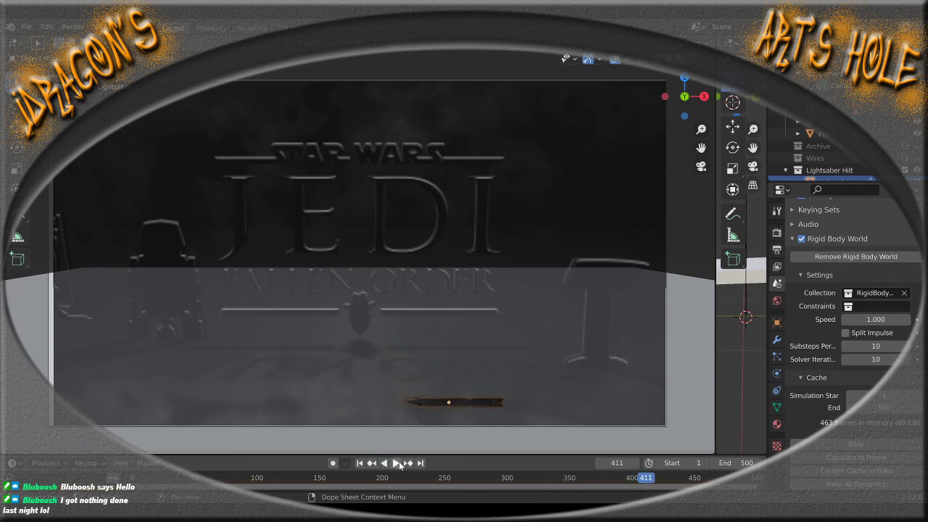
left_click(358, 464)
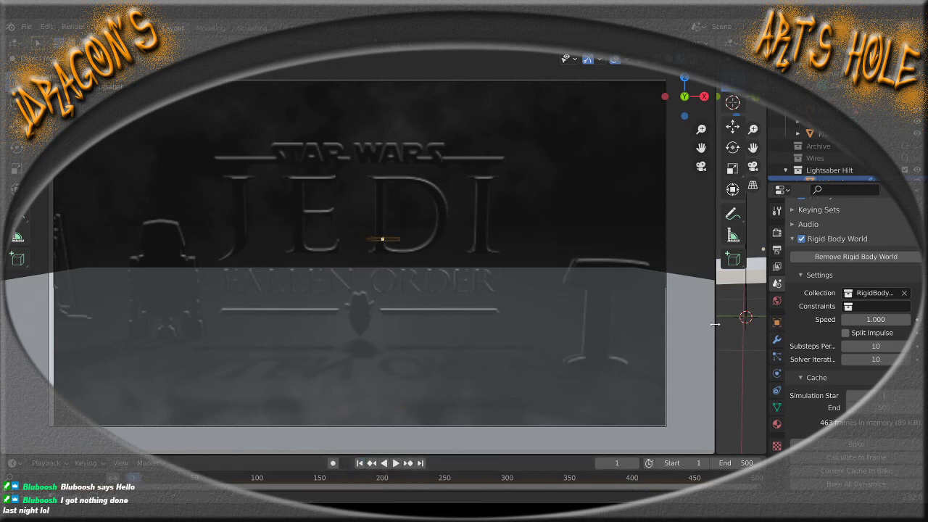
left_click_drag(717, 327, 146, 327)
Add a 2 m cube mesh at the 3D cursor from the top view
middle_click_drag(321, 317, 419, 345)
scroll(400, 374, "down", 2)
scroll(407, 371, "up", 4)
scroll(419, 344, "down", 2)
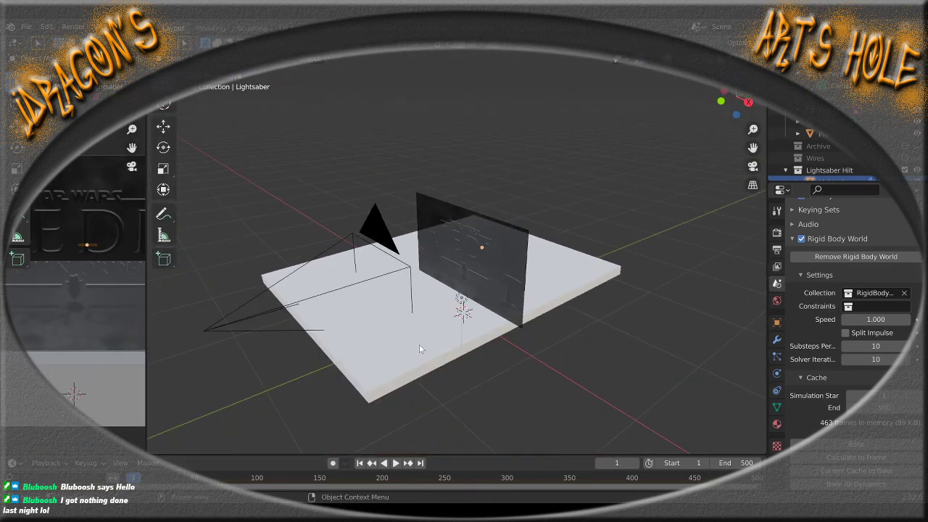
key("KP_7")
scroll(435, 348, "up", 5)
middle_click_drag(433, 262, 425, 252, "shift")
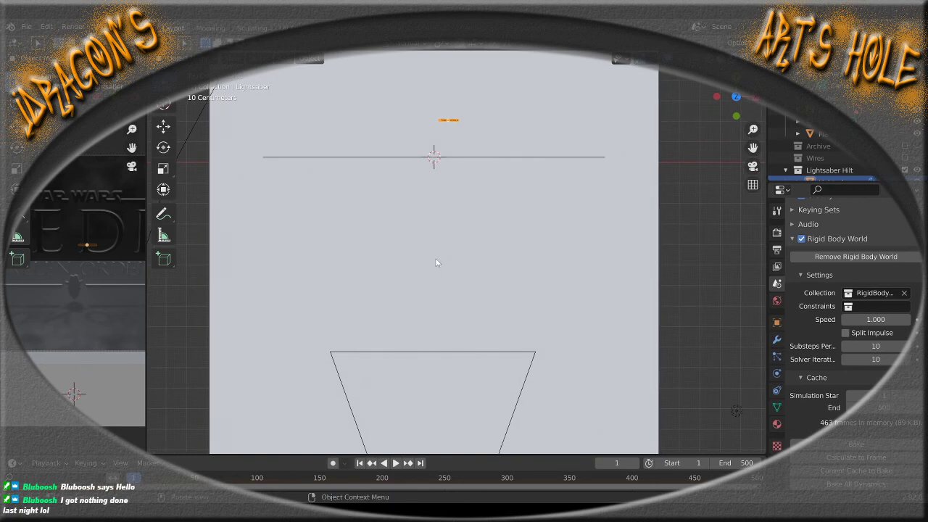
key("shift+a")
mouse_move(447, 261)
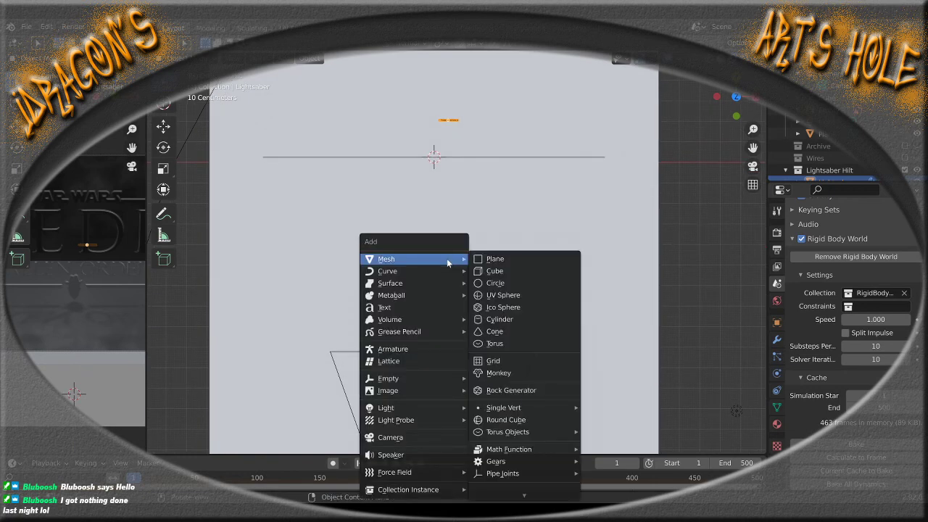
left_click(513, 272)
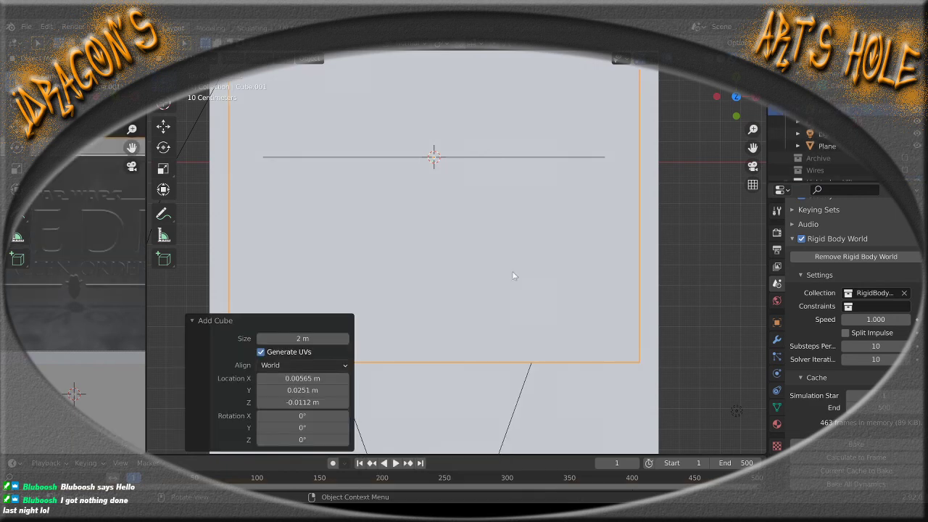
Scale the new cube down uniformly to about 0.119
middle_click_drag(649, 369, 623, 317)
scroll(613, 329, "down", 4)
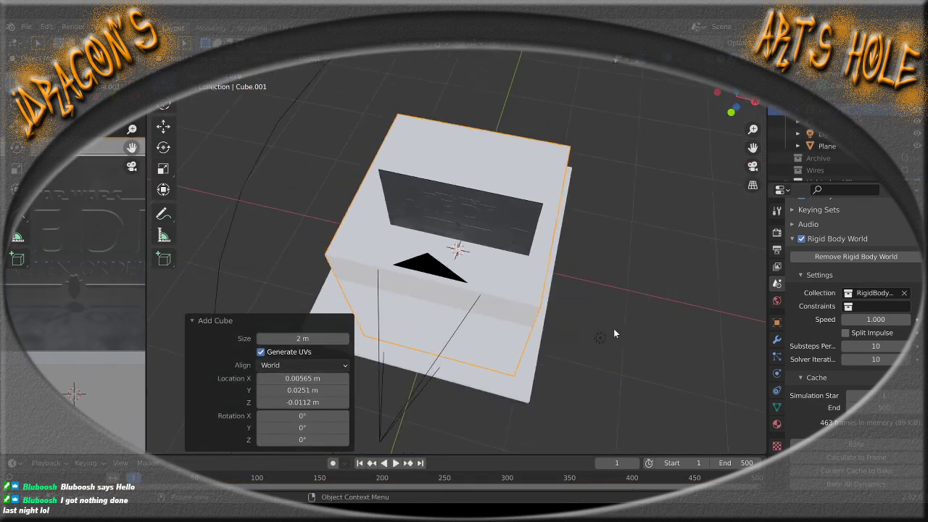
key("s")
left_click(489, 276)
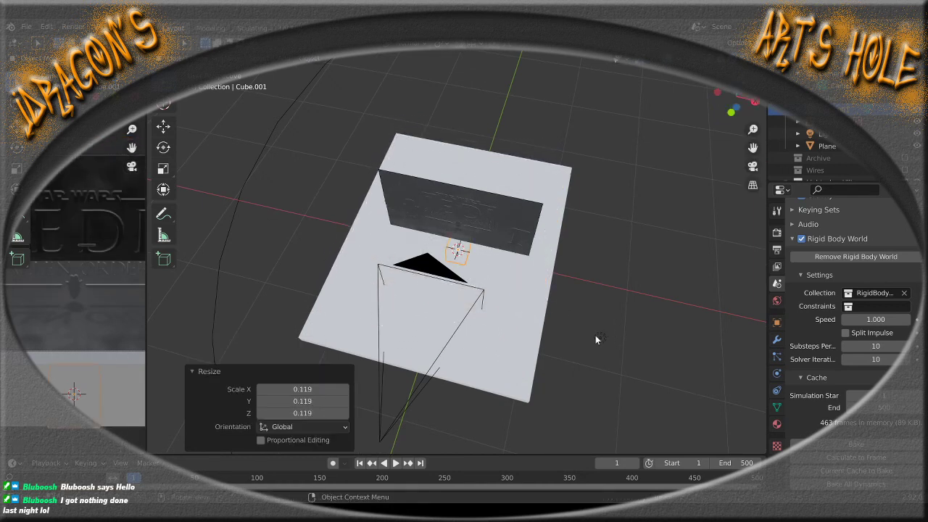
Raise the small cube about 0.8 m and move it about 1 m along negative Y towards the camera
middle_click_drag(599, 341, 580, 281)
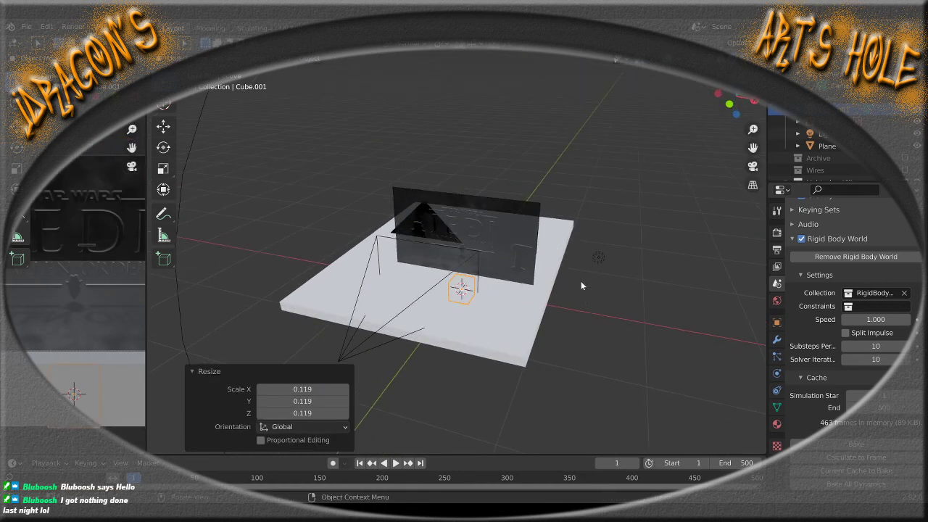
left_click(579, 222)
key("KP_7")
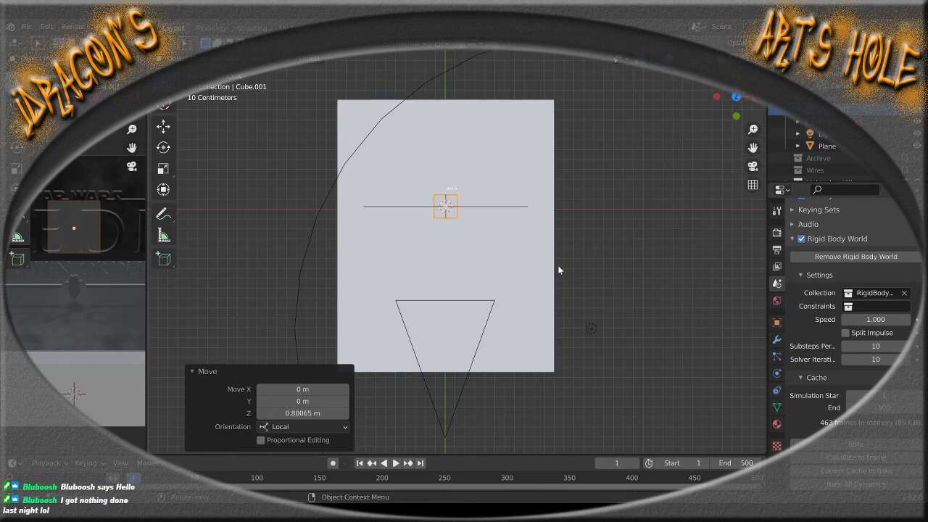
key("g")
key("y")
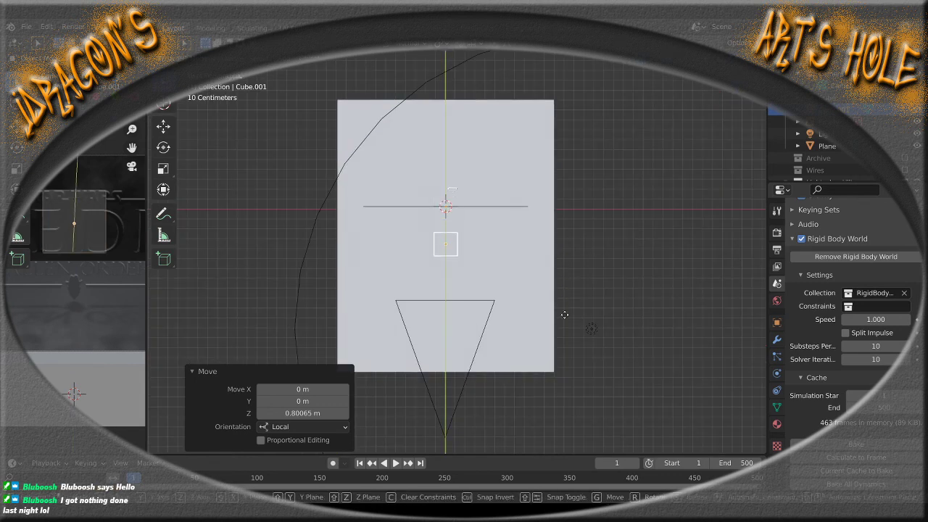
left_click(570, 368)
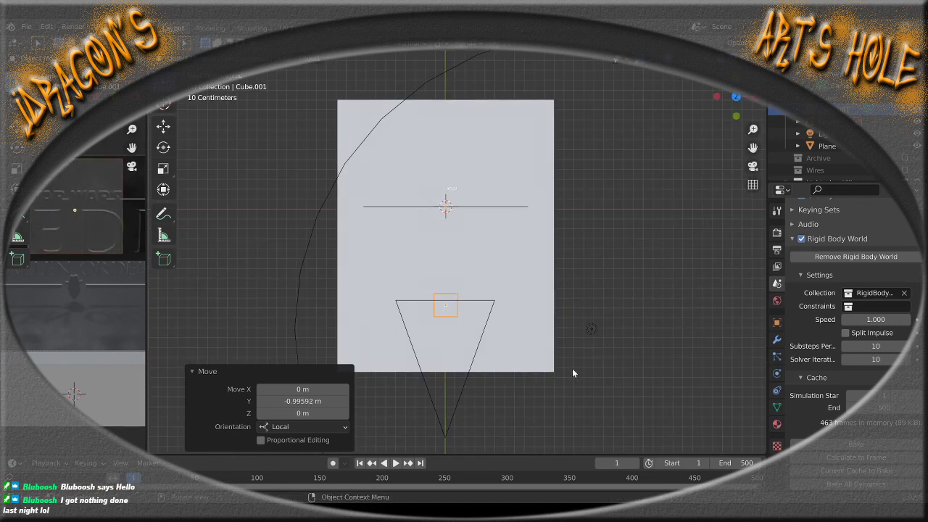
Lower the cube about 0.35 m along Z in the side view so it overlaps the sloped slab
middle_click_drag(572, 368, 397, 310)
scroll(448, 308, "down", 1)
key("KP_3")
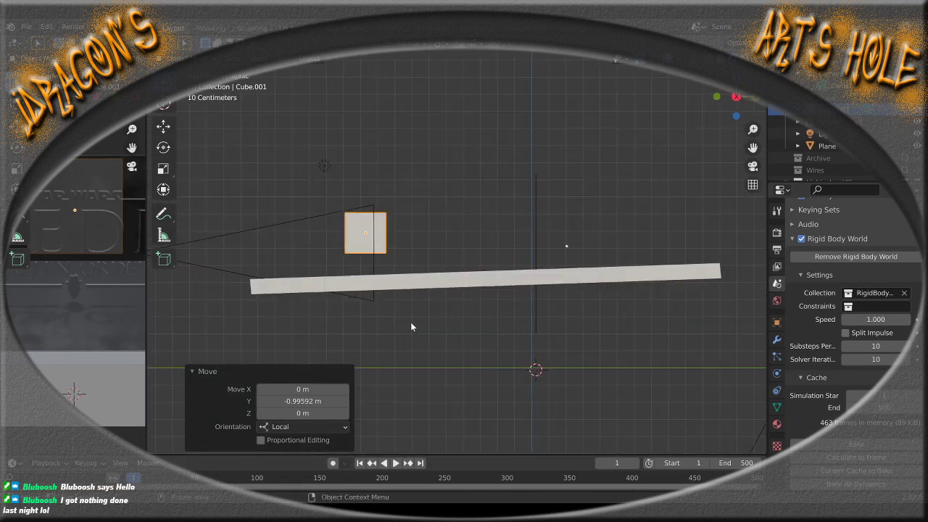
key("g")
key("z")
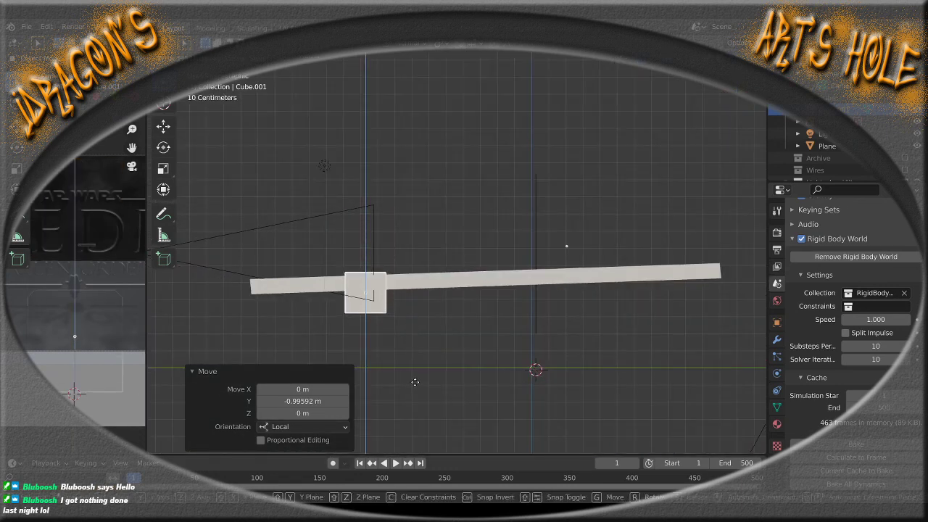
left_click(416, 386)
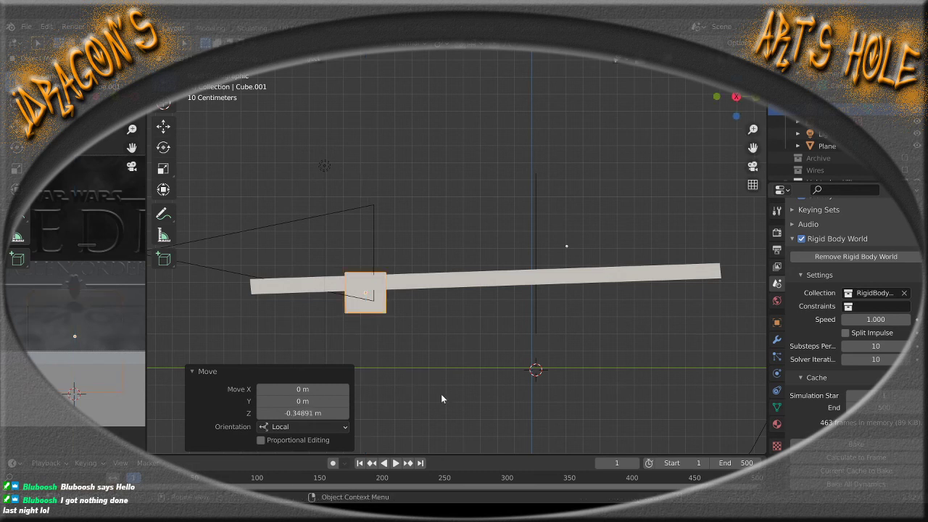
Scale the cube down uniformly to about 0.135 and raise it about 0.09 m along Z at the slab's surface
key("s")
left_click(379, 307)
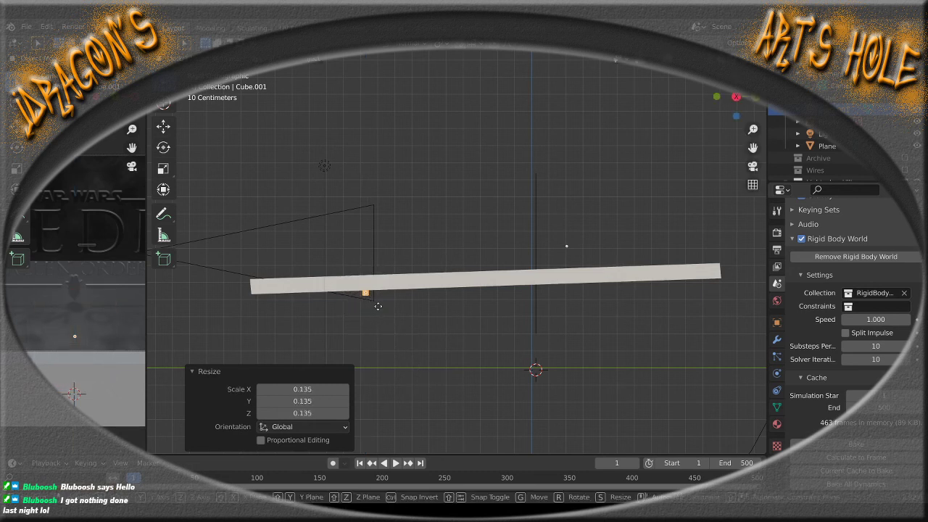
key("g")
key("z")
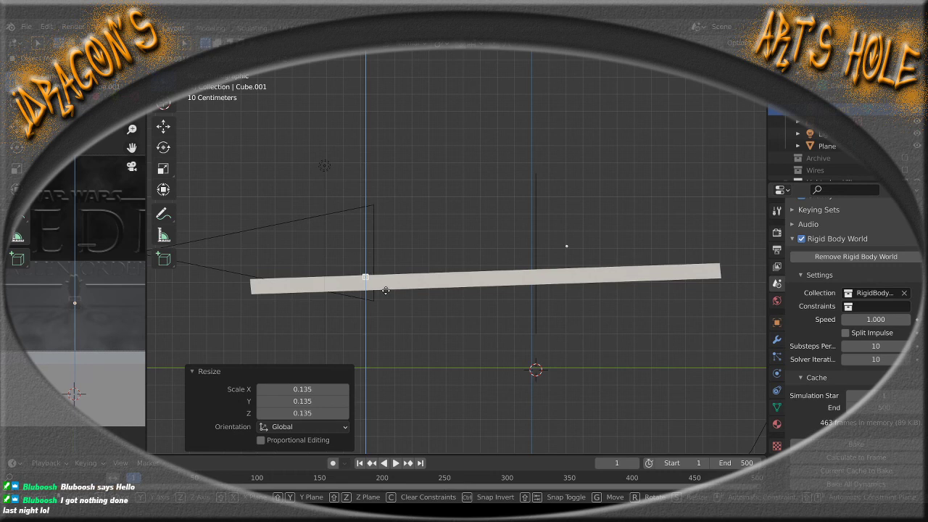
left_click(383, 312)
middle_click_drag(383, 313, 484, 292)
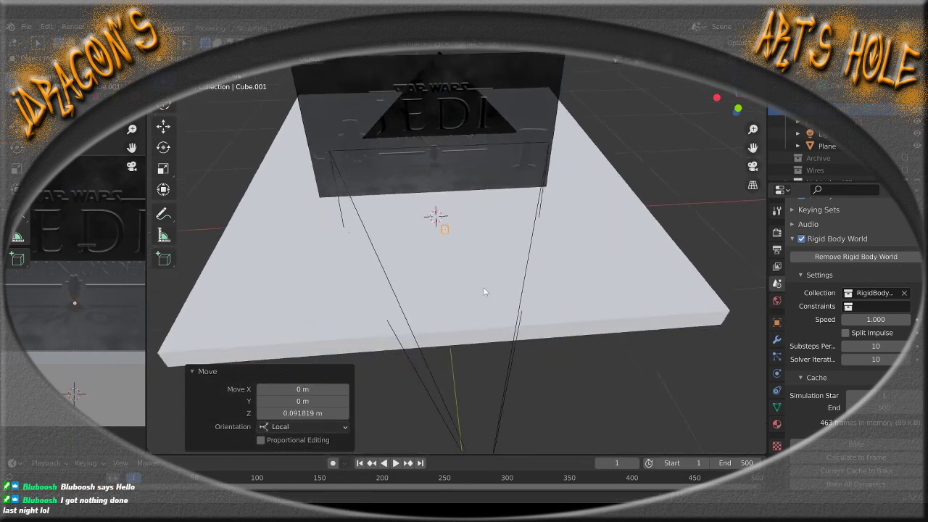
scroll(484, 292, "up", 2)
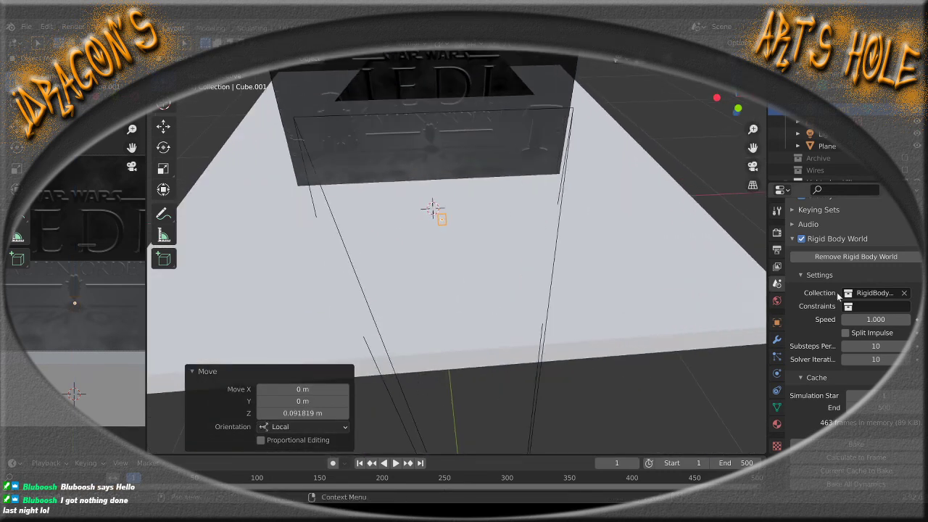
Add a rigid body to the small cube and set its type to Passive
left_click(776, 373)
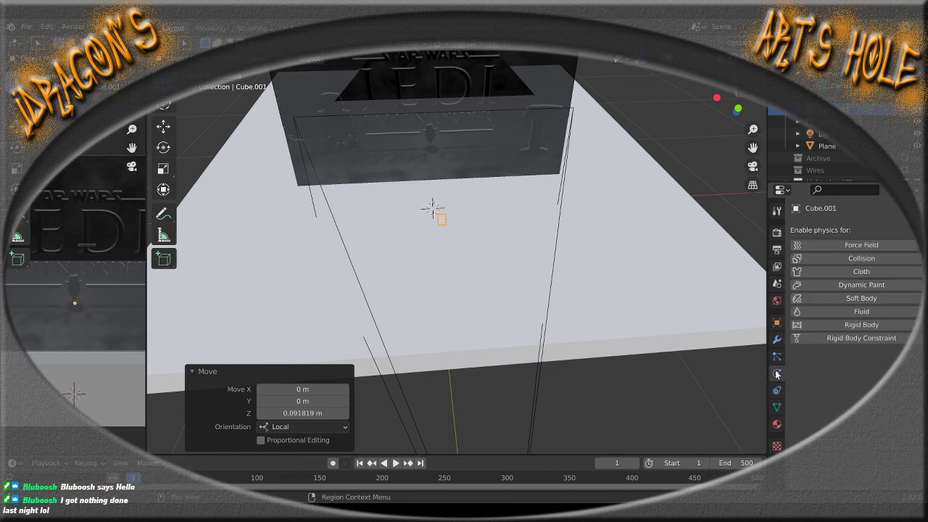
left_click(861, 324)
left_click(865, 374)
left_click(856, 402)
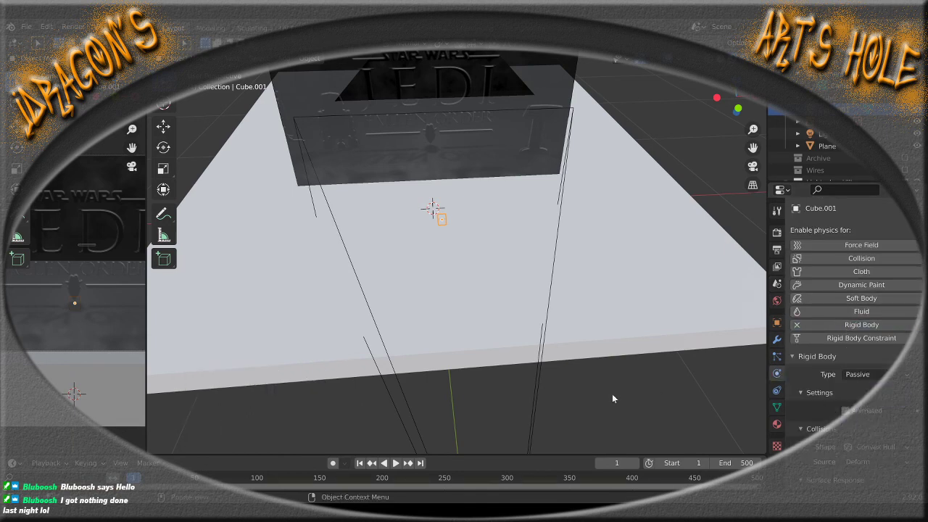
Play the simulation, stop it around frame 438 and examine how the lightsaber lies against the small cube
middle_click_drag(611, 393, 520, 392)
scroll(541, 363, "down", 2)
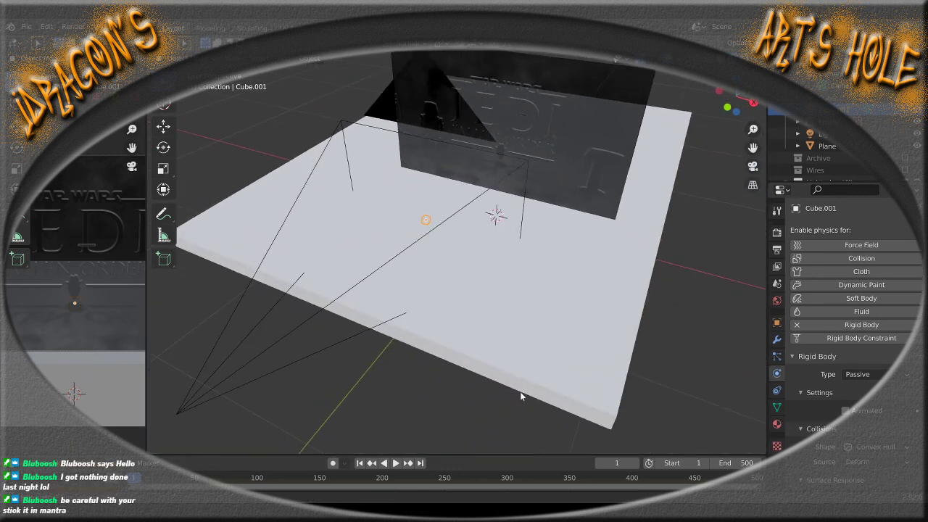
left_click(395, 463)
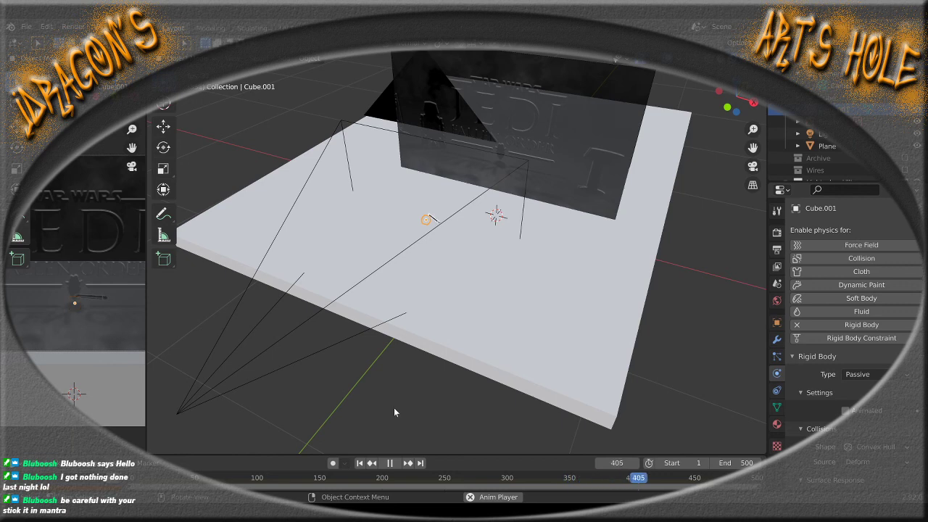
key("space")
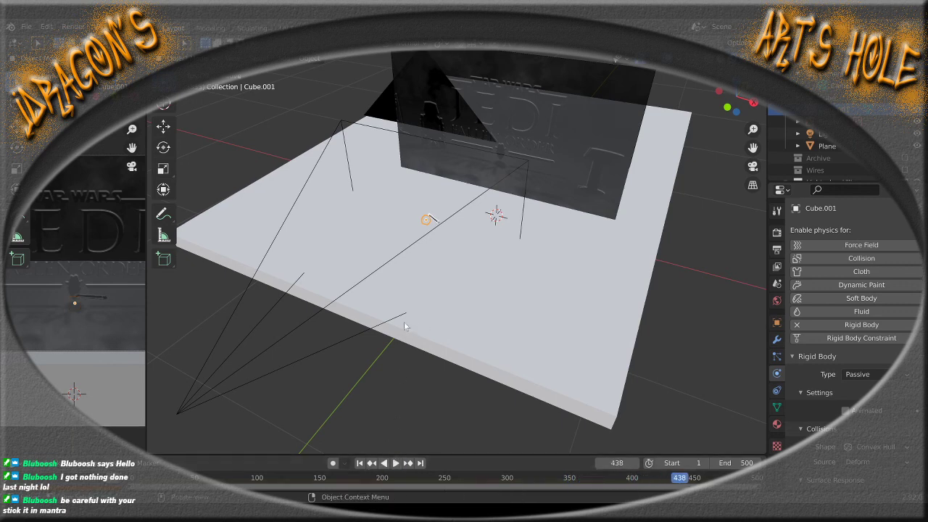
middle_click_drag(404, 323, 421, 340)
scroll(420, 340, "up", 4)
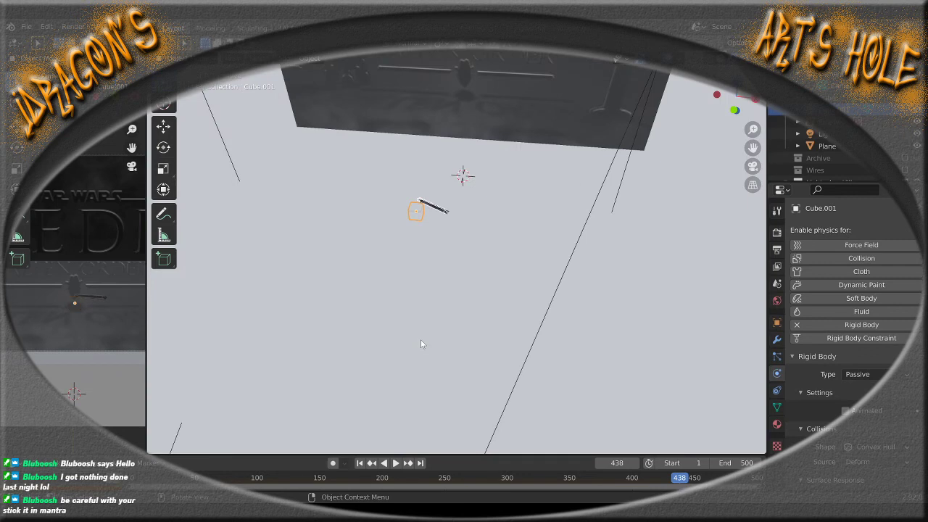
scroll(421, 340, "down", 4)
scroll(420, 334, "up", 3)
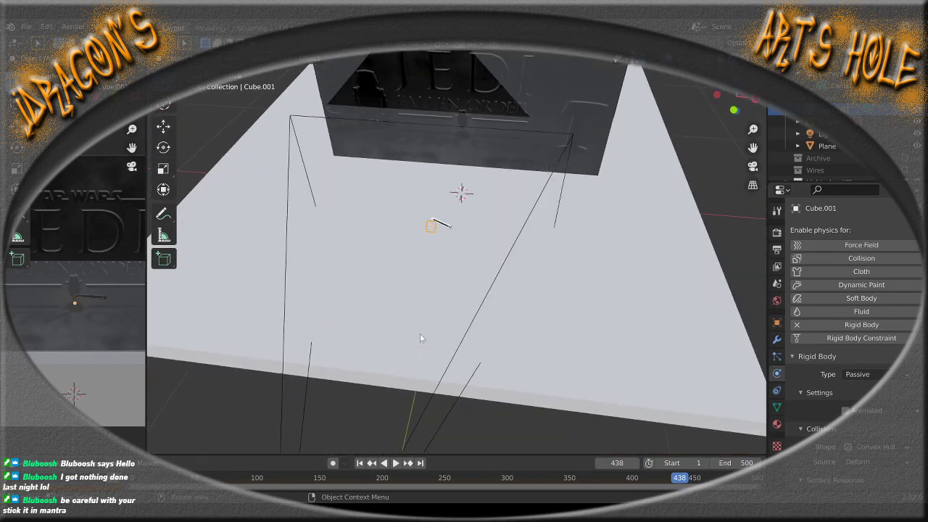
scroll(434, 239, "up", 4)
scroll(435, 242, "up", 3)
Move the cube about 0.016 m along negative X in the top view, away from the lightsaber's middle
middle_click_drag(394, 207, 408, 342)
key("KP_7")
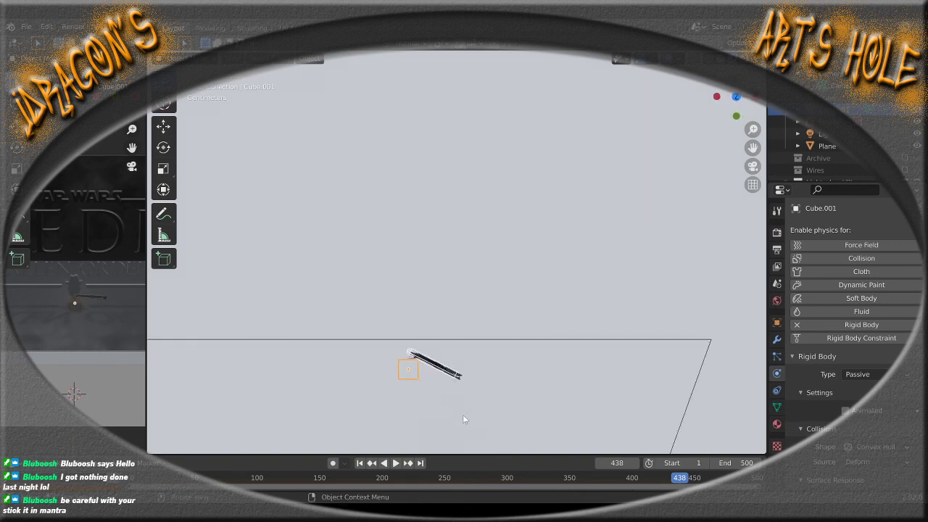
middle_click_drag(464, 419, 480, 285)
scroll(478, 285, "up", 3)
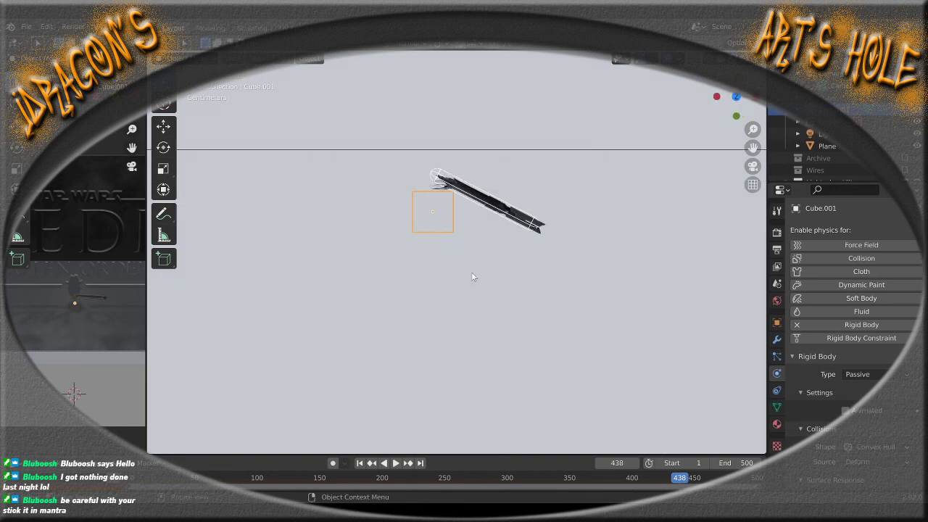
key("g")
key("y")
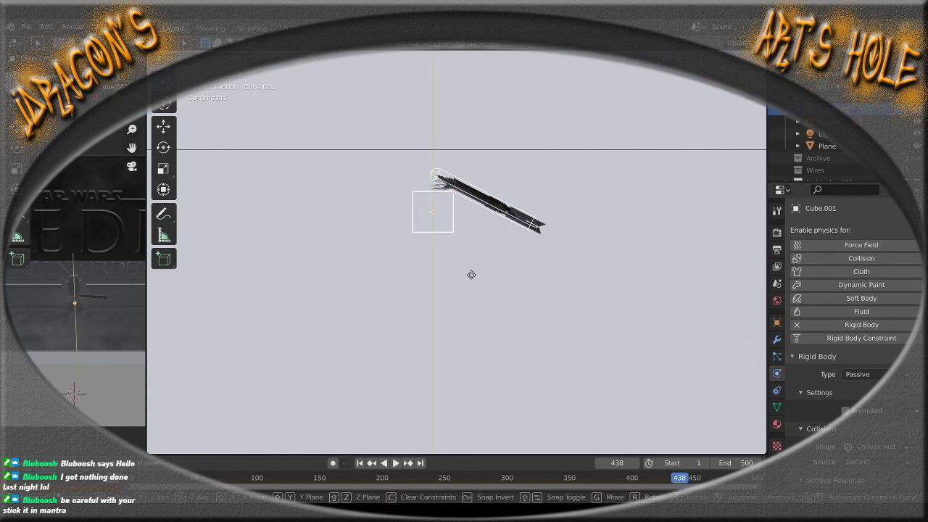
key("x")
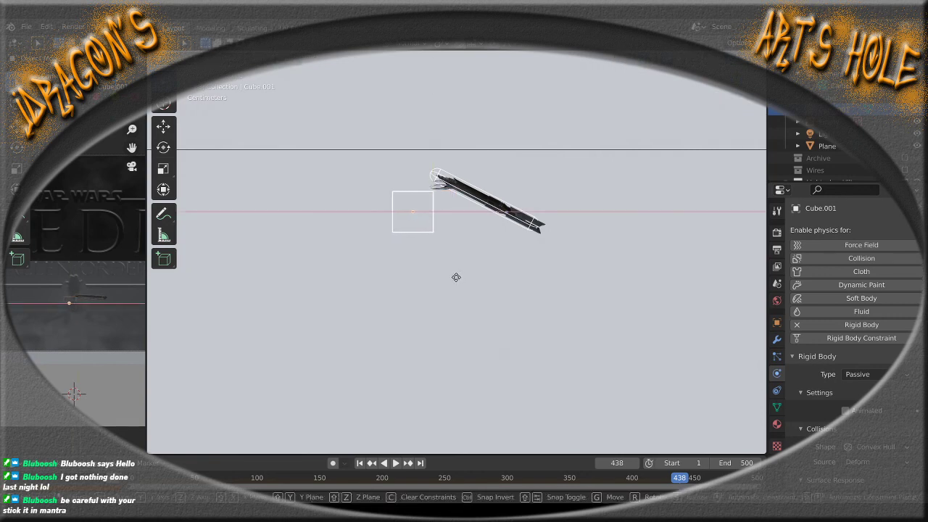
left_click(455, 277)
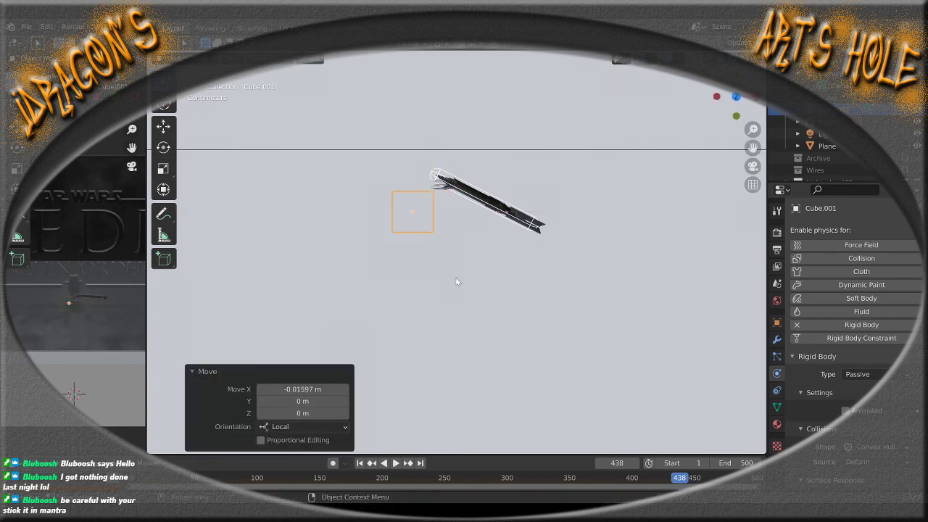
Replay the simulation from frame 1, stop it and scrub ahead to frame 337 to check the lightsaber's position
left_click(360, 463)
left_click(395, 463)
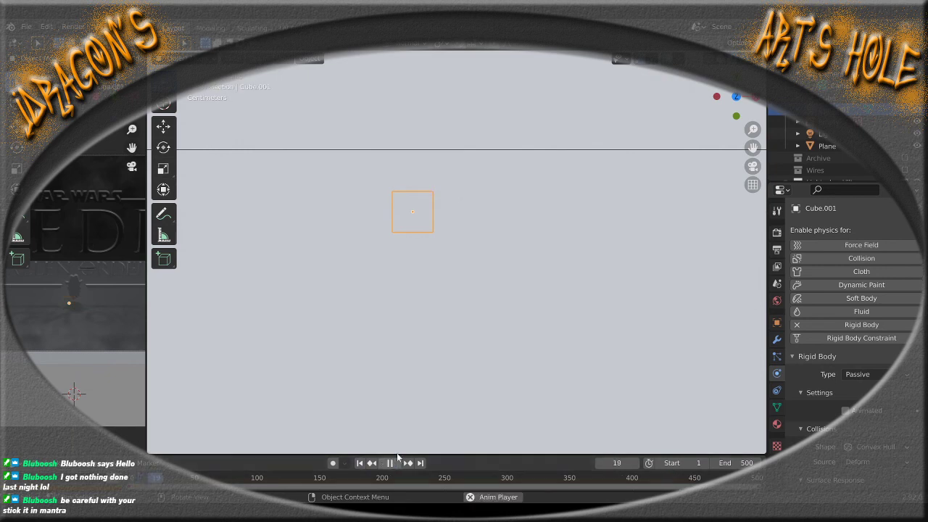
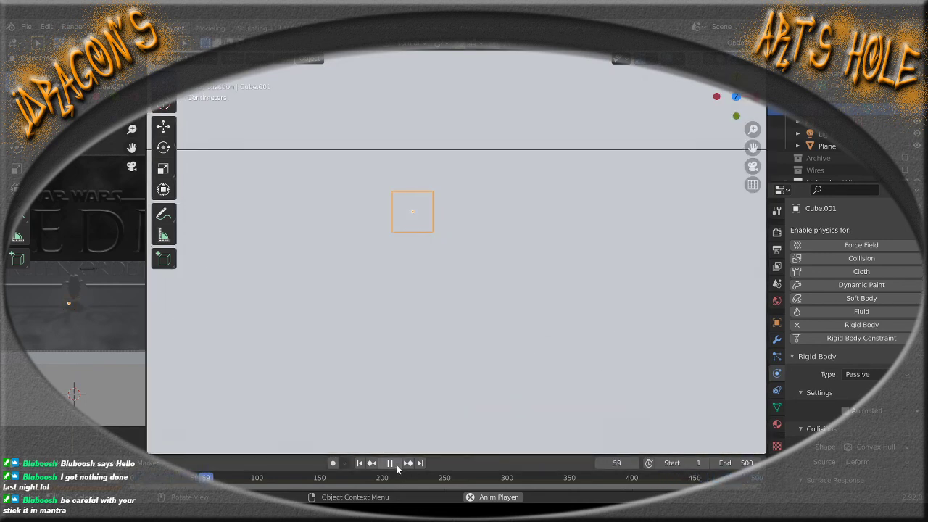
left_click(391, 463)
left_click_drag(219, 478, 555, 478)
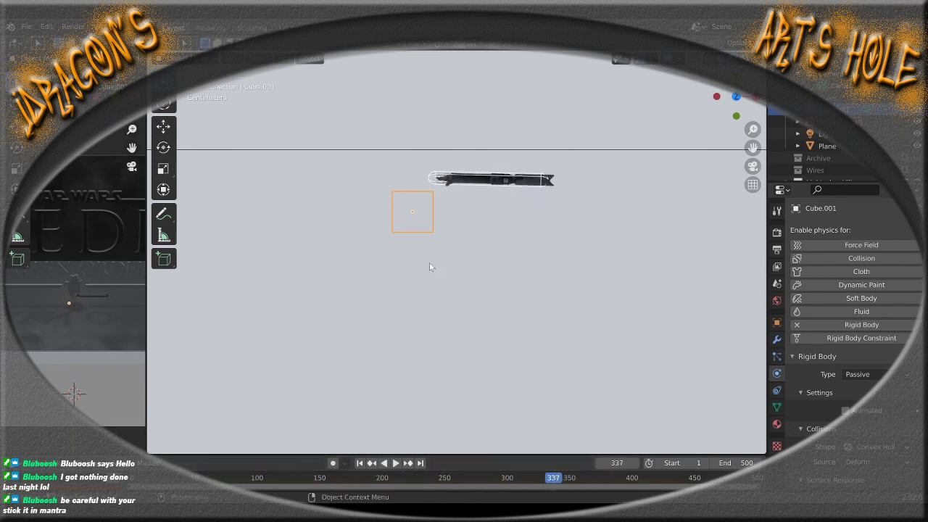
left_click(429, 228)
key("g")
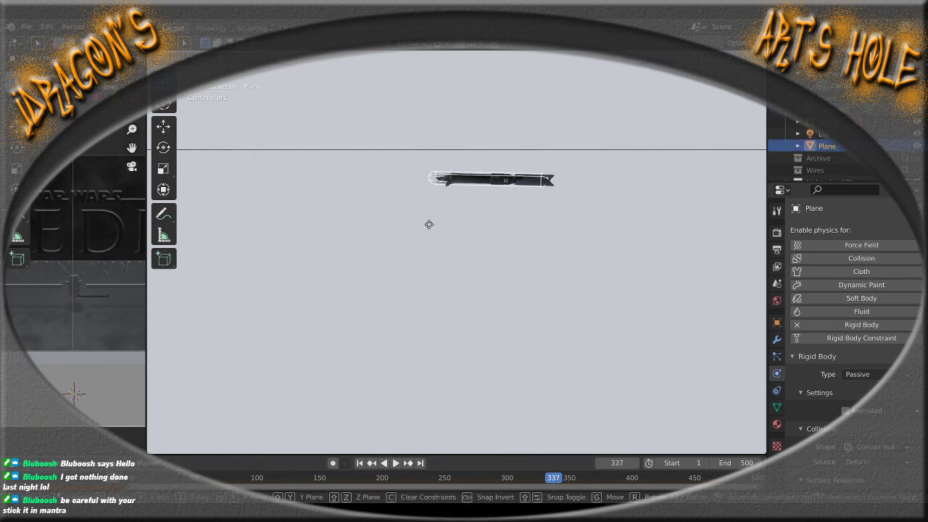
right_click(435, 247)
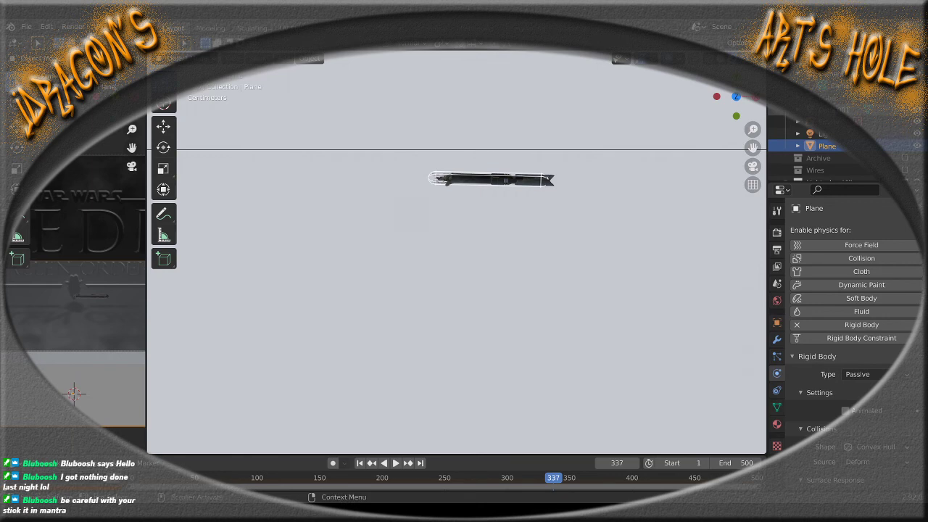
Select the small cube Cube.001 and move it about 0.0036 m further along negative X
left_click(837, 110)
key("g")
key("x")
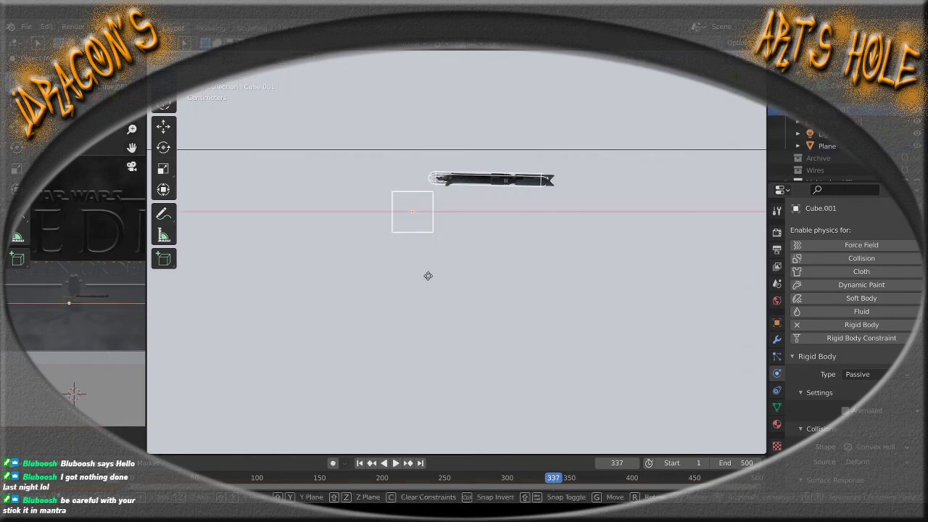
left_click(423, 278)
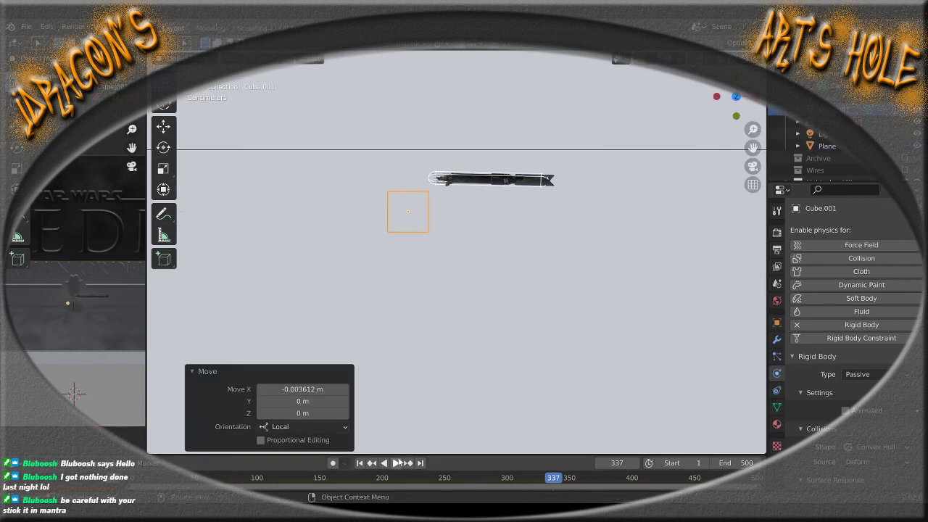
Replay the simulation from frame 1, stop it after the lightsaber passes the cube, then play backwards to about frame 224
left_click(361, 464)
left_click(395, 463)
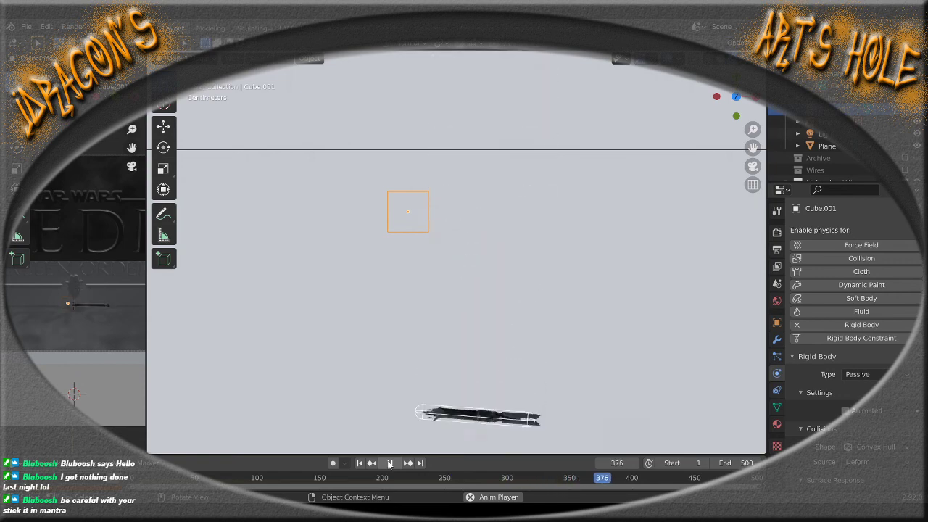
left_click(389, 463)
left_click(387, 463)
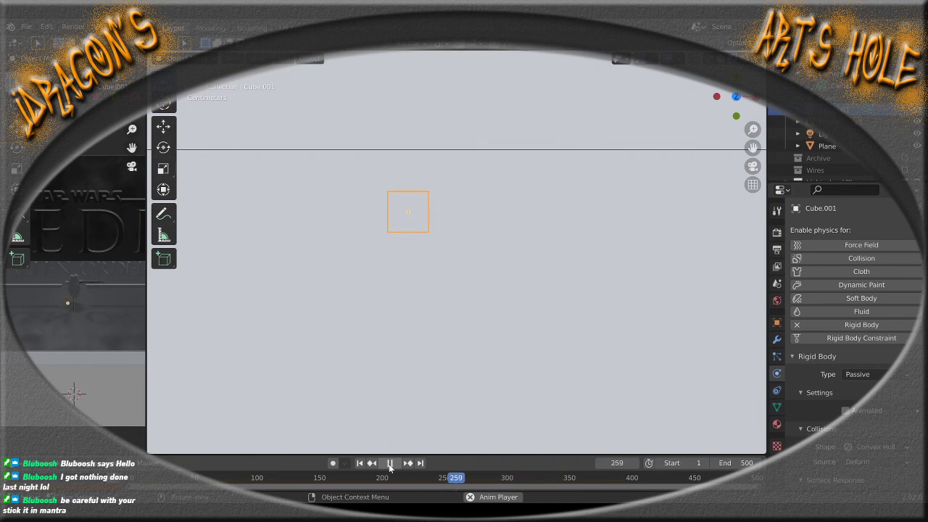
left_click(389, 464)
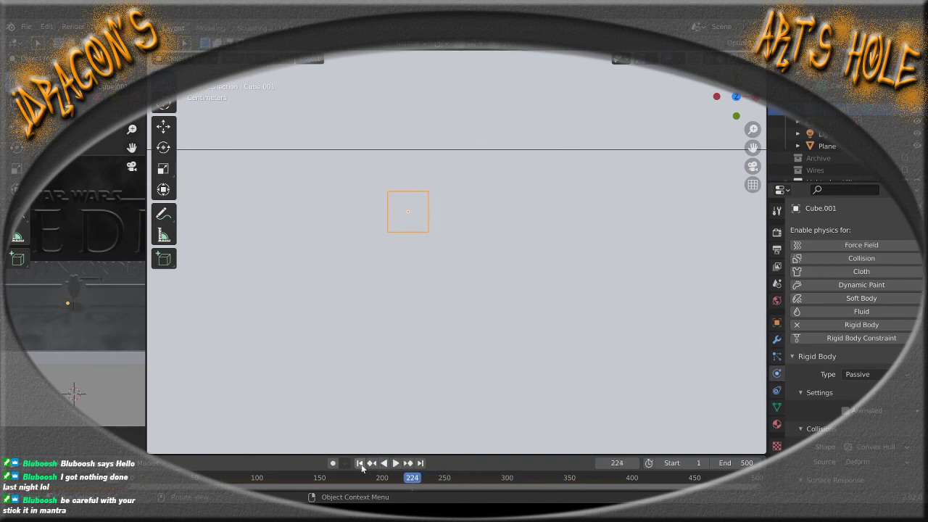
Replay the simulation from frame 1 in the top view and stop it at frame 352, just past the small cube
left_click(360, 463)
left_click(395, 463)
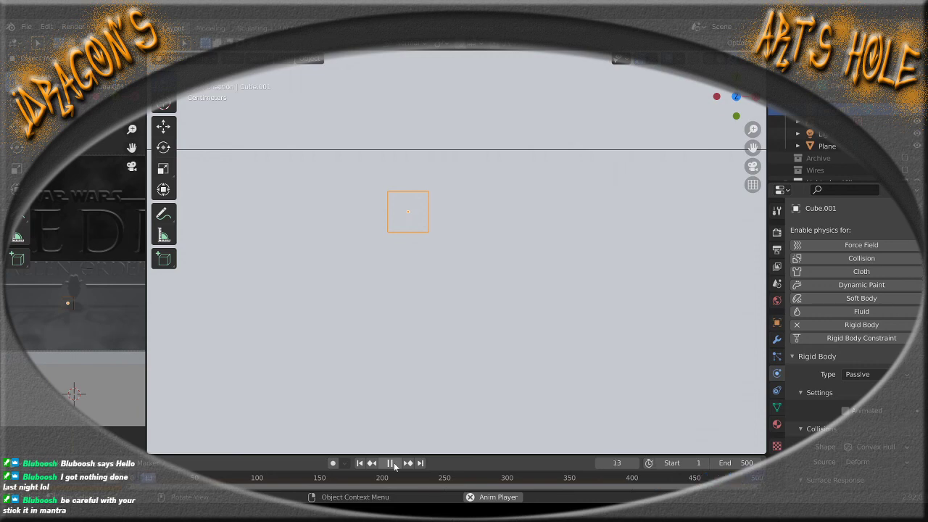
key("F3")
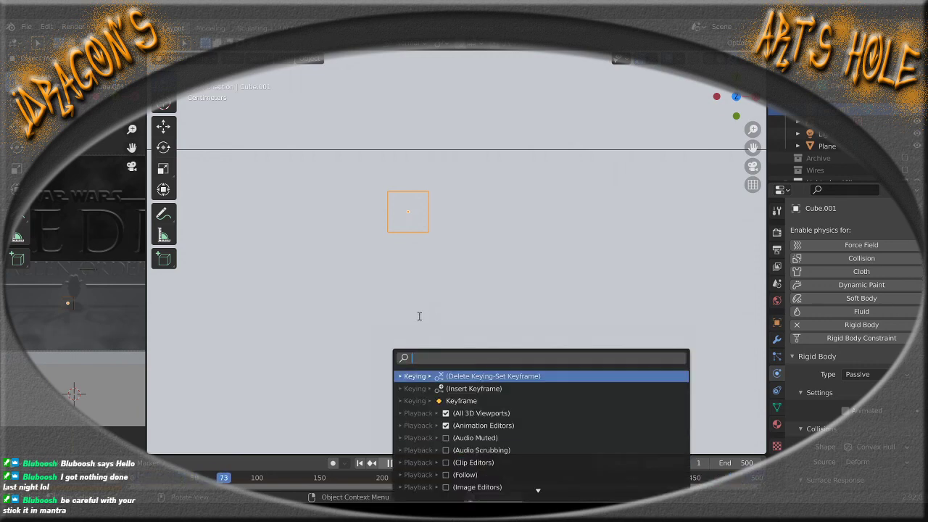
key("Escape")
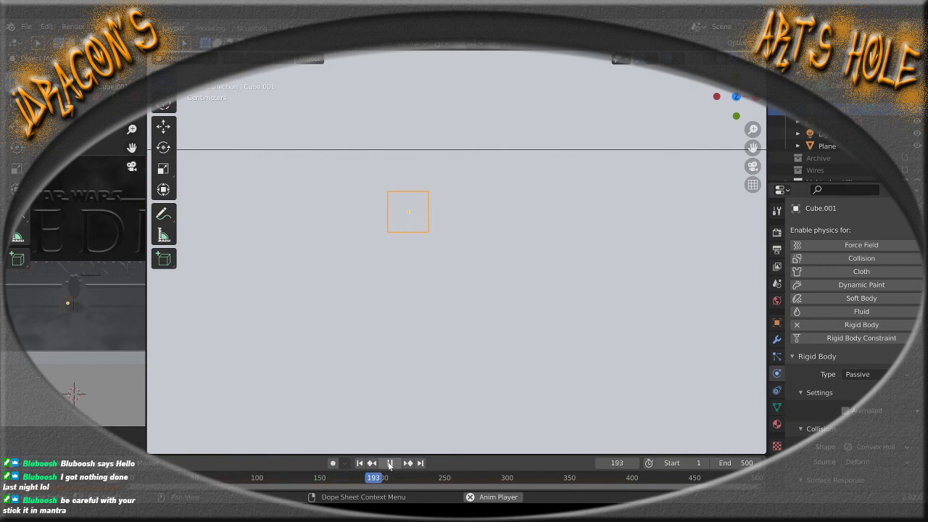
left_click(390, 463)
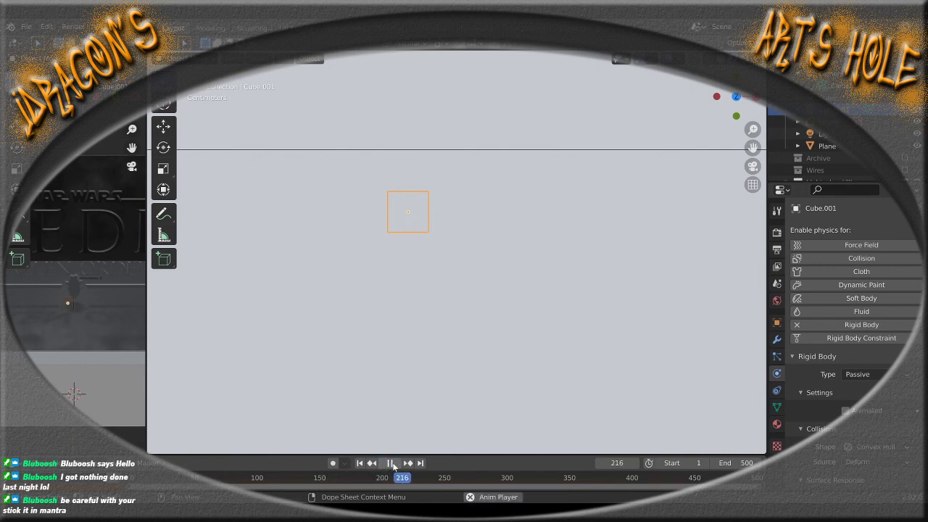
left_click(396, 464)
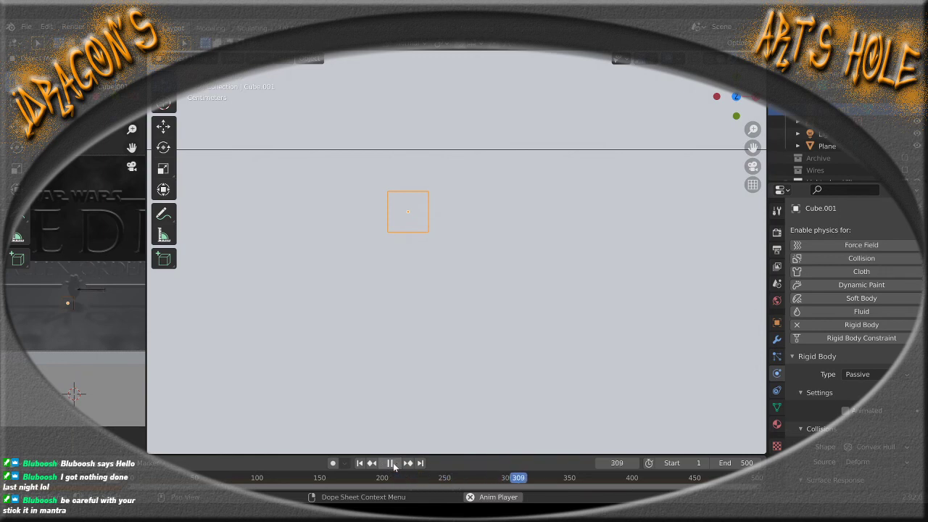
left_click(390, 463)
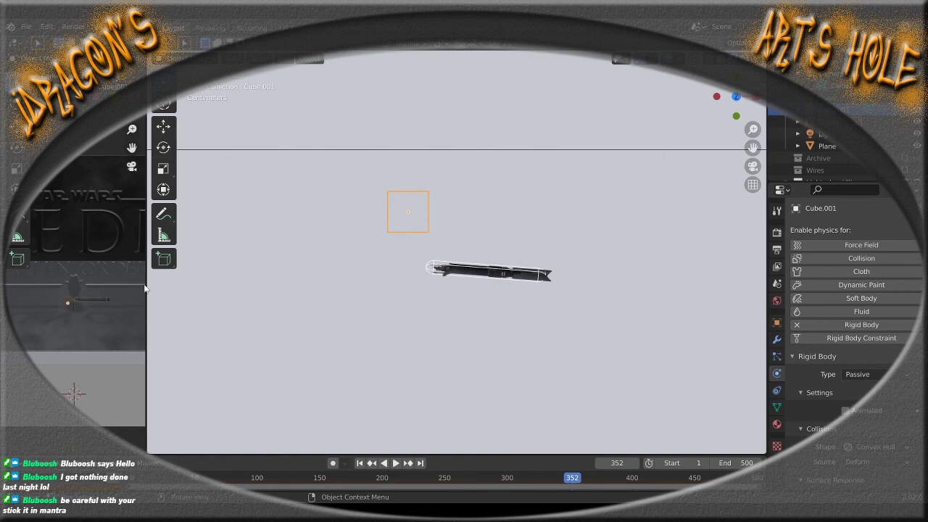
Widen the camera view and play the rest of the simulation to check the lightsaber's roll towards the camera
left_click_drag(144, 288, 729, 288)
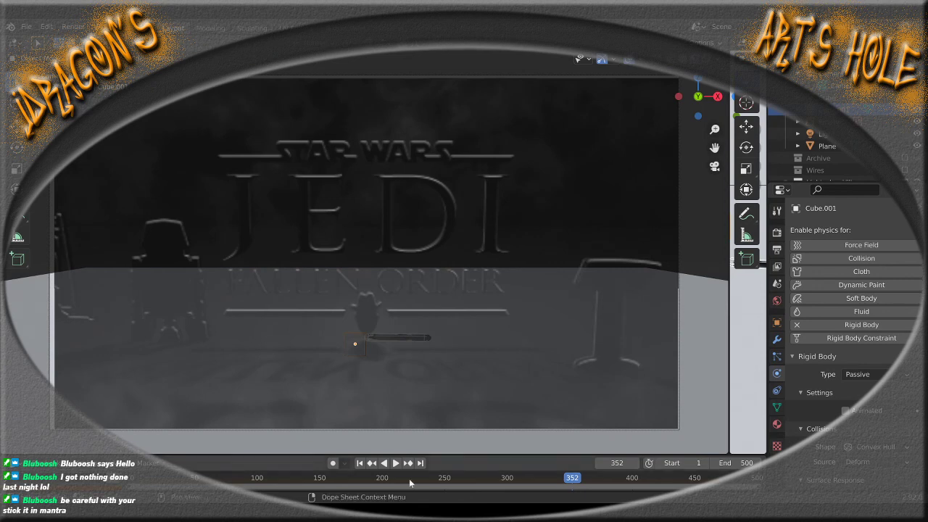
left_click(395, 464)
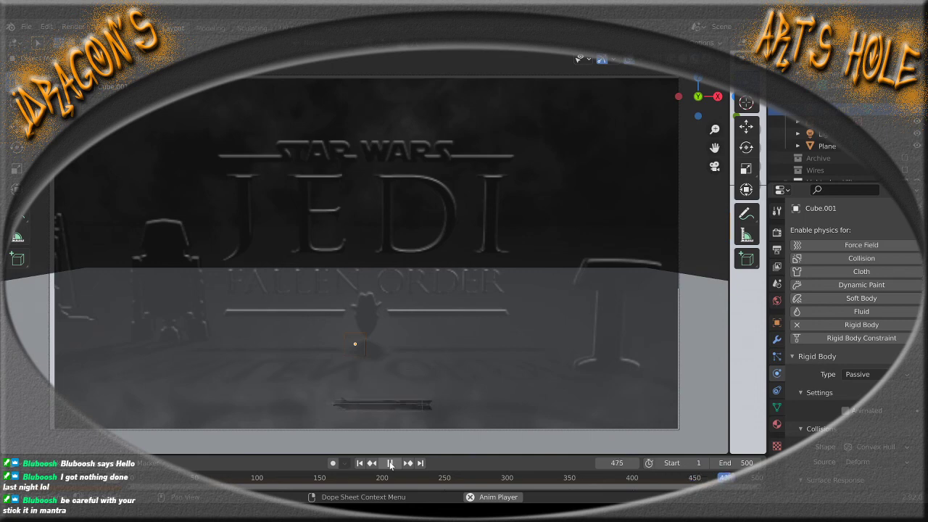
left_click(390, 463)
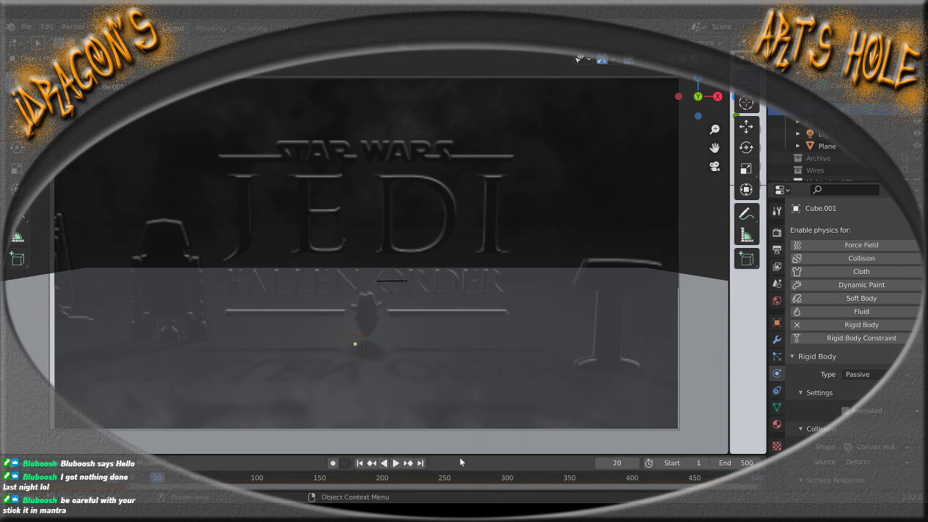
At frame 334, move the small cube Cube.001 about 0.127 m along positive X in the top view, towards the lightsaber's opposite end
left_click_drag(729, 282, 147, 302)
scroll(476, 268, "down", 2)
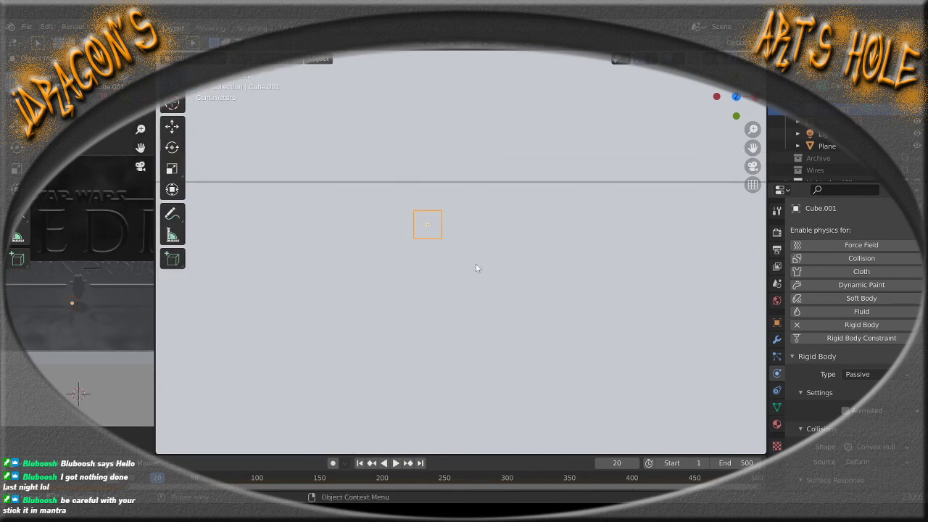
left_click_drag(158, 485, 554, 480)
scroll(491, 270, "up", 4)
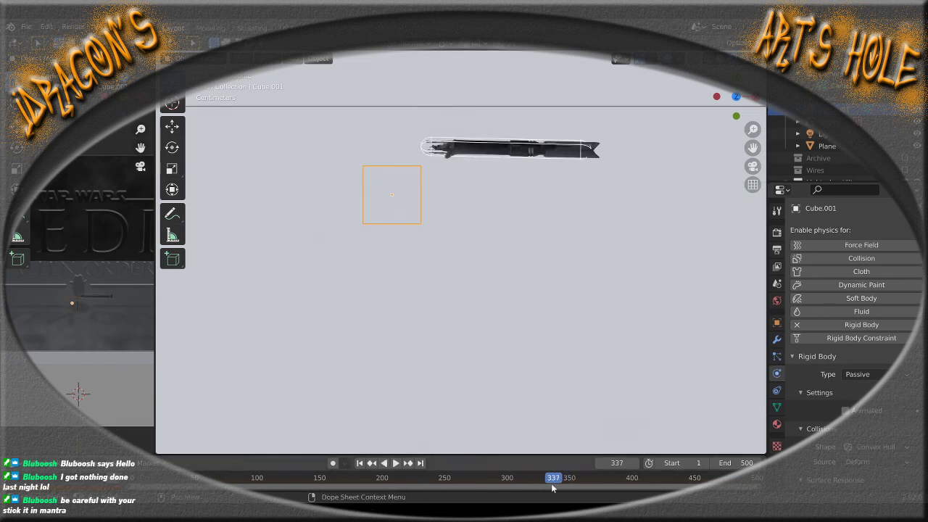
left_click_drag(553, 482, 549, 480)
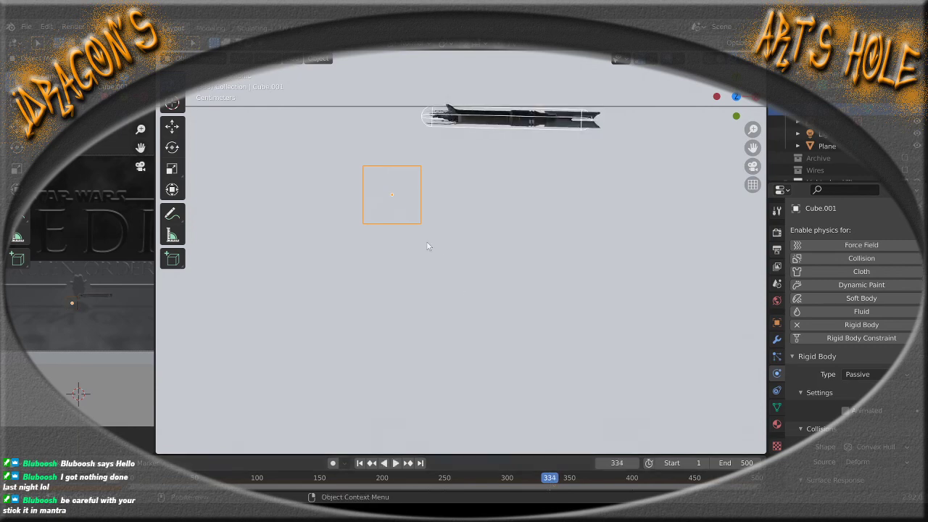
left_click(416, 208)
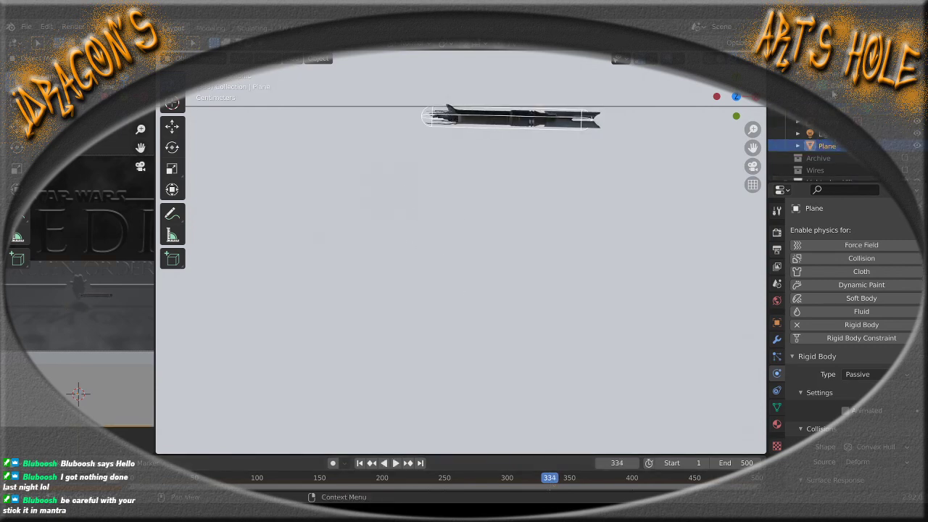
left_click(830, 110)
key("g")
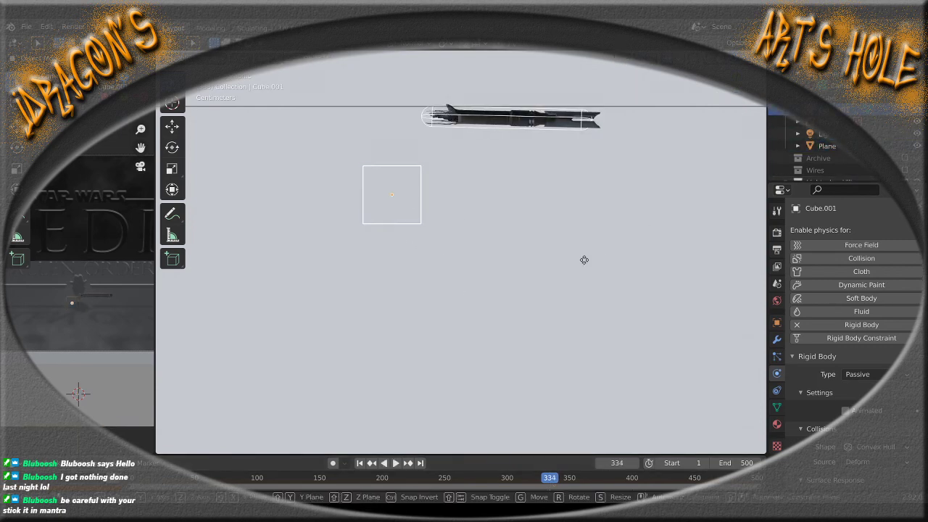
key("x")
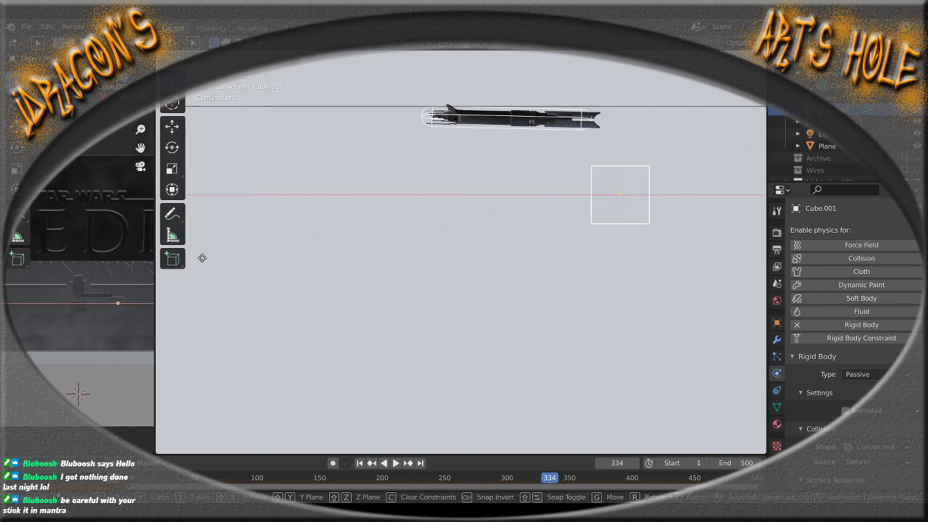
left_click(202, 257)
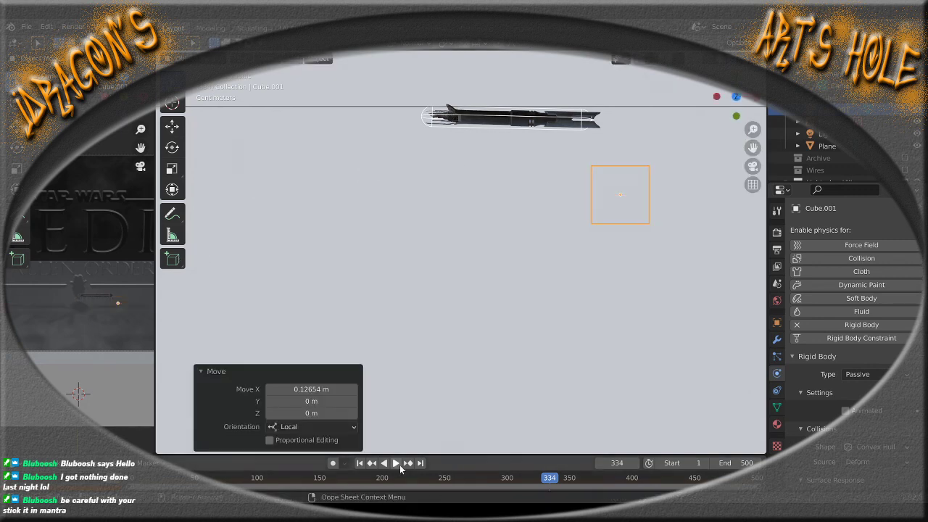
Replay the simulation from frame 1 with the cube at the opposite end and stop it near frame 478
left_click(396, 463)
left_click(390, 465)
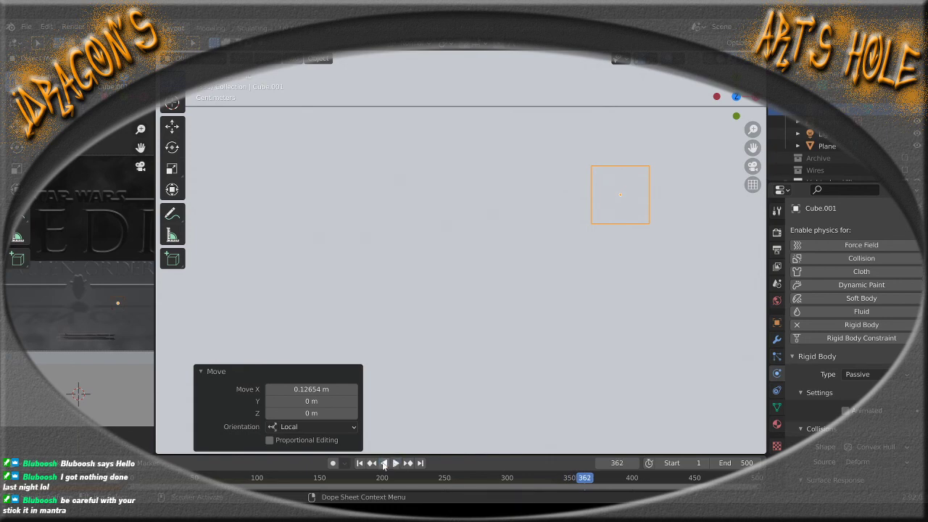
left_click(360, 463)
left_click(395, 464)
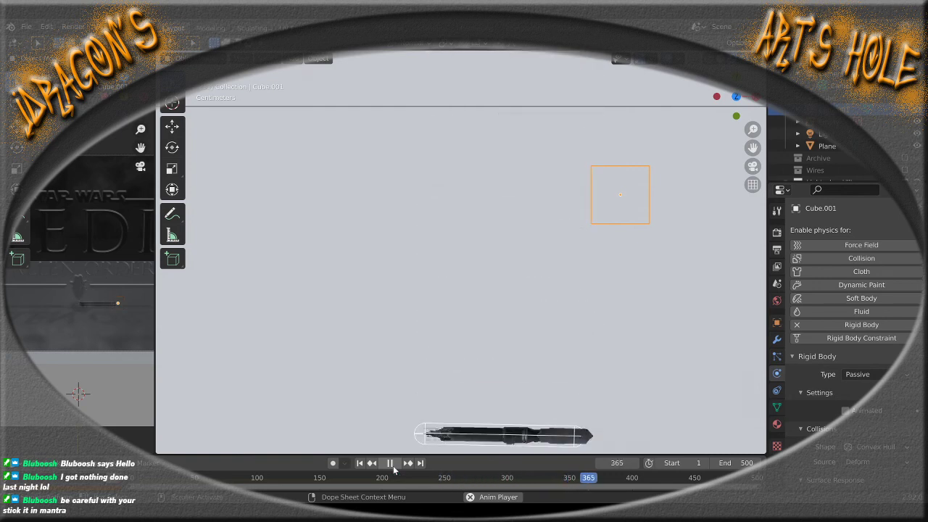
key("F3")
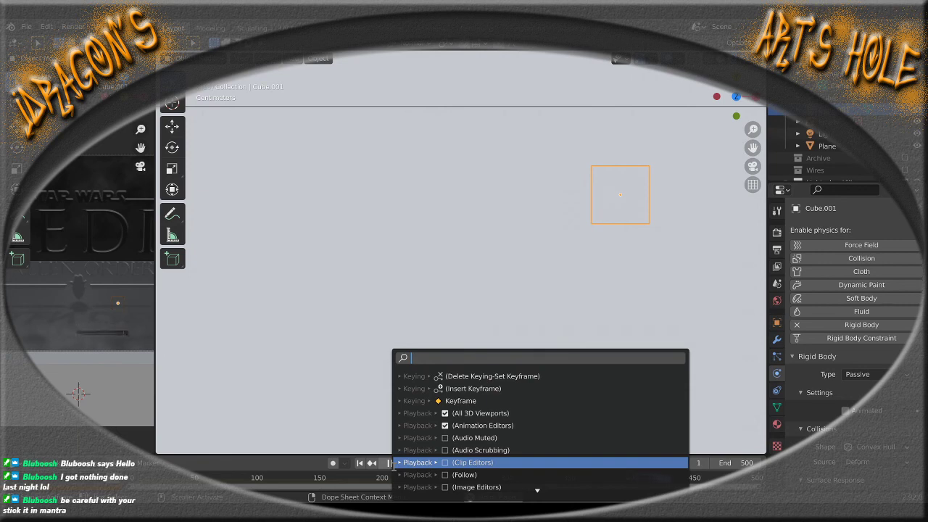
key("Escape")
left_click(389, 464)
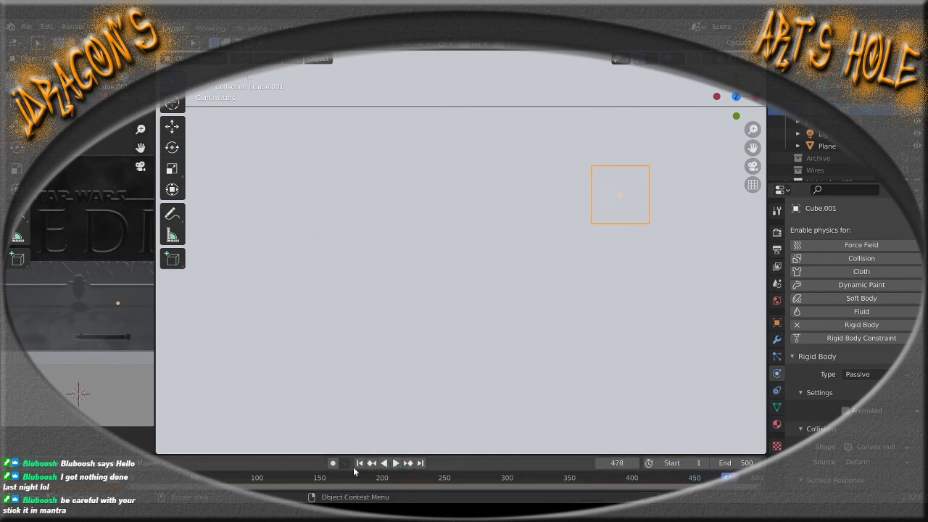
Go to frame 337 and move the small cube Cube.001 about 0.0023 m along negative X
left_click_drag(732, 486, 553, 491)
left_click(622, 213)
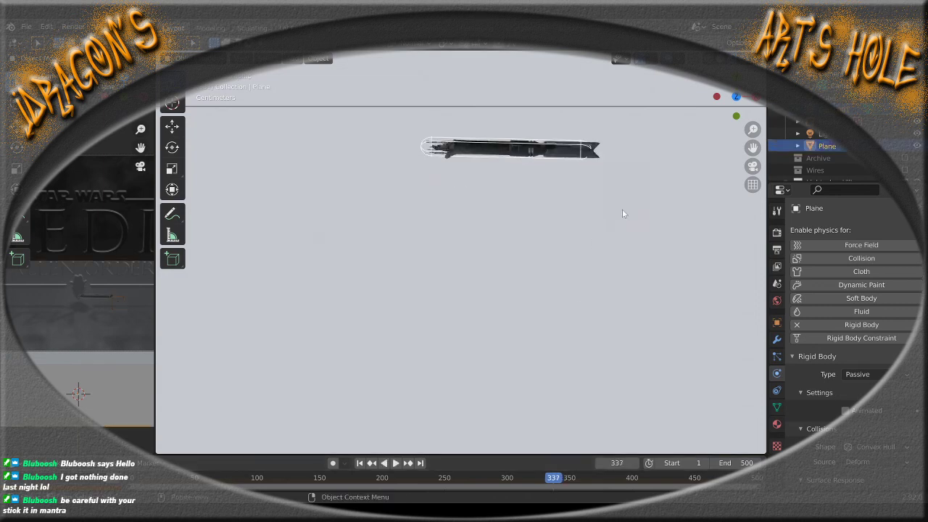
key("g")
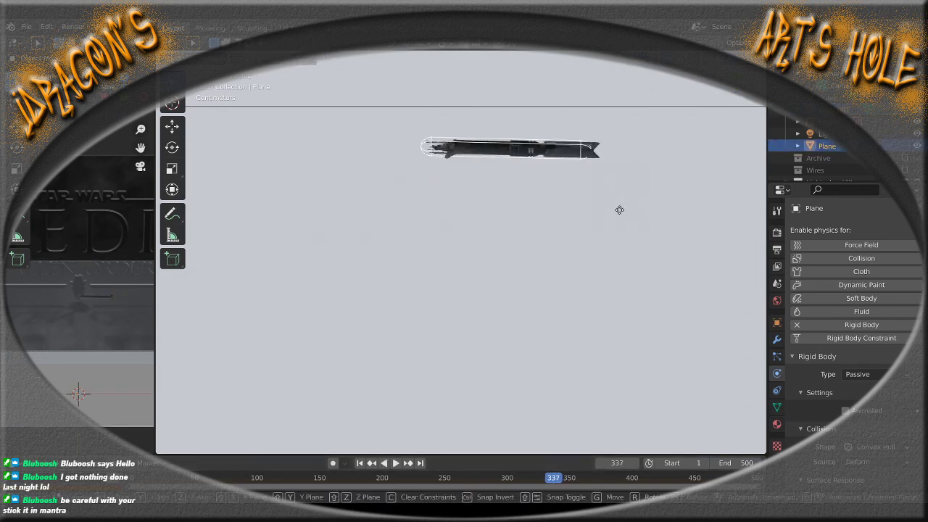
right_click(619, 214)
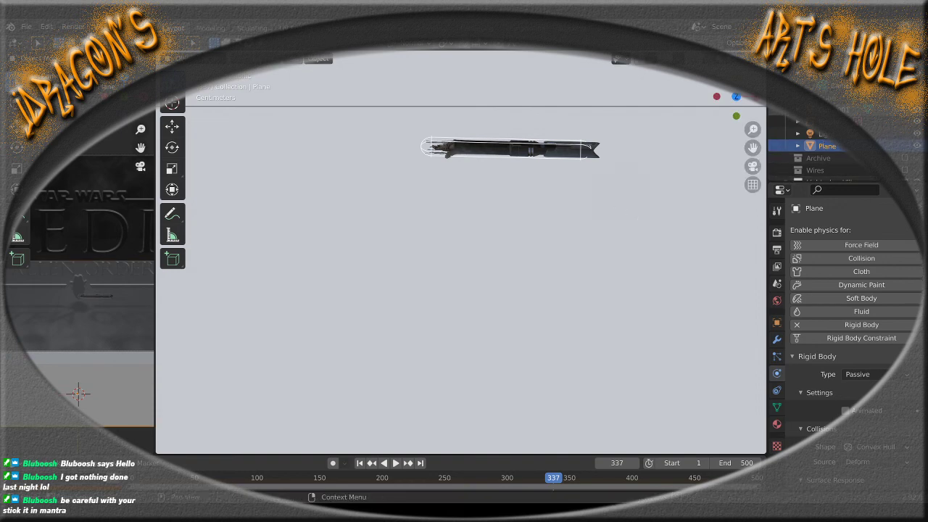
left_click(832, 110)
key("g")
key("x")
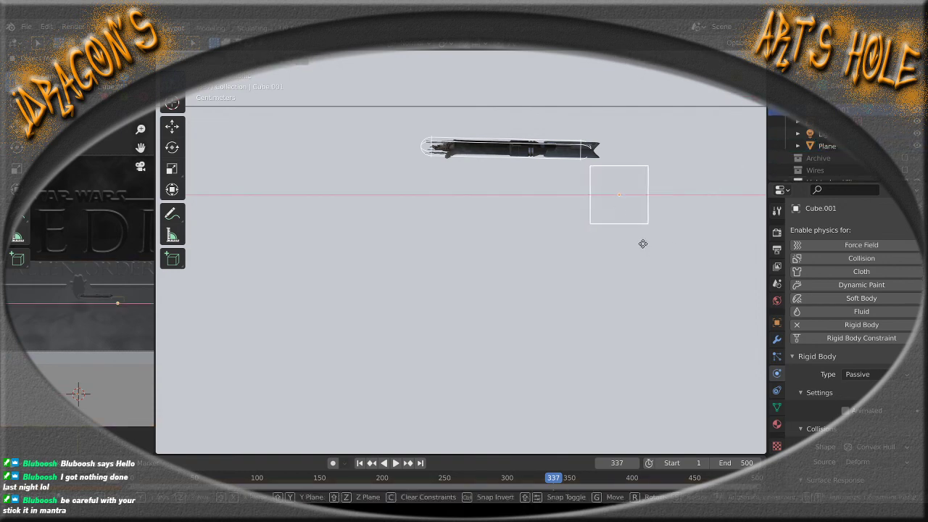
left_click(640, 249)
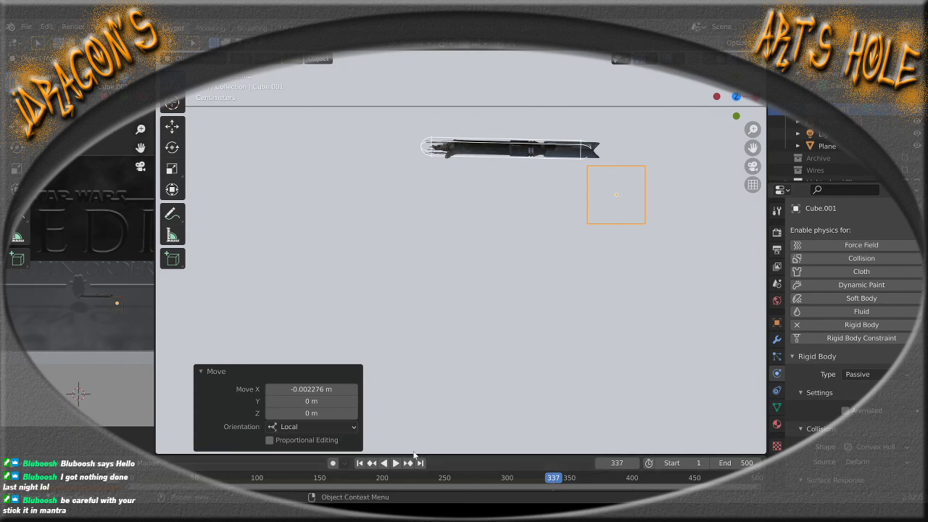
Play the simulation, widen the camera view to watch the lightsaber's roll, and stop at frame 92
left_click(395, 463)
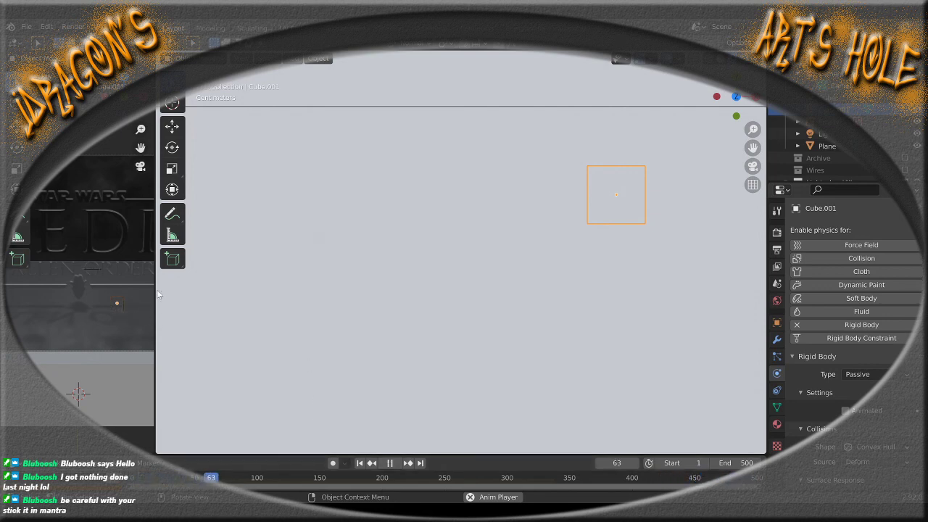
left_click_drag(157, 294, 650, 290)
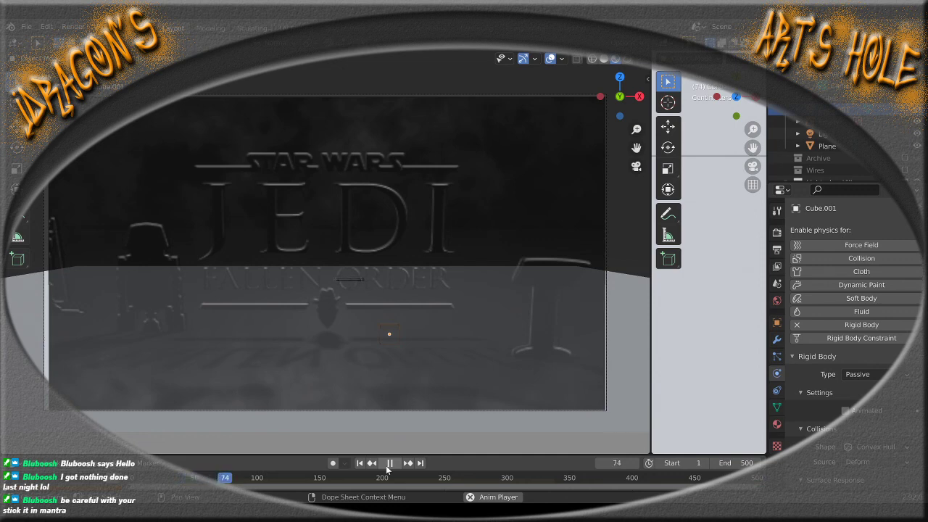
left_click(389, 463)
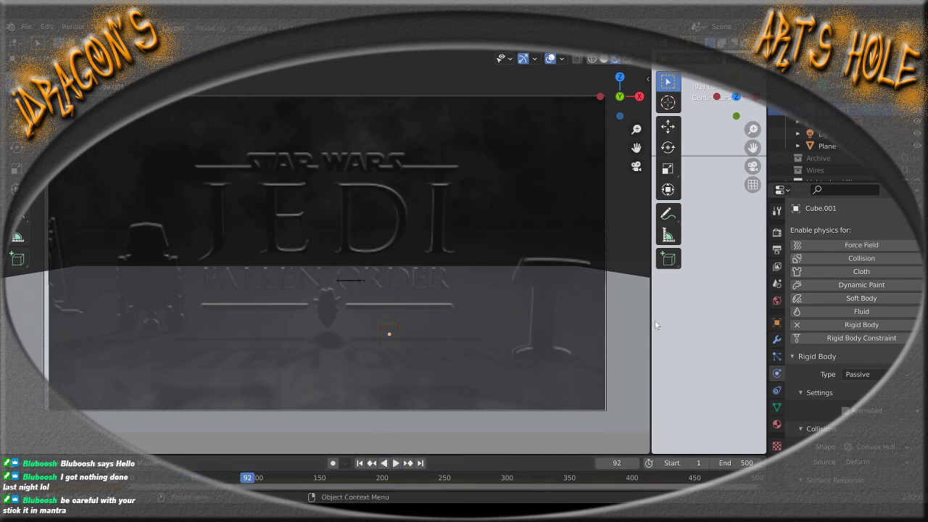
Return to frame 337 in a widened top view and move Cube.001 about 0.0009 m along positive X
left_click_drag(649, 322, 135, 322)
scroll(505, 320, "down", 1)
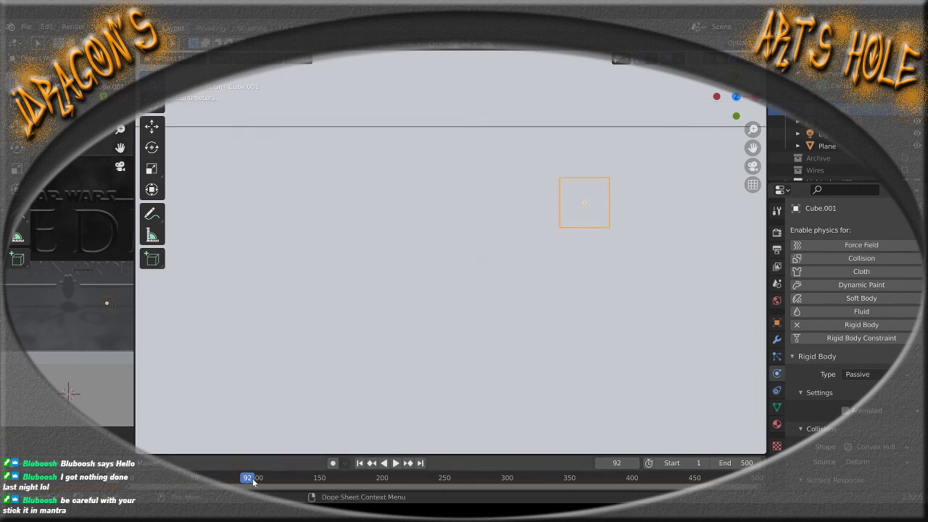
left_click_drag(252, 480, 554, 482)
key("g")
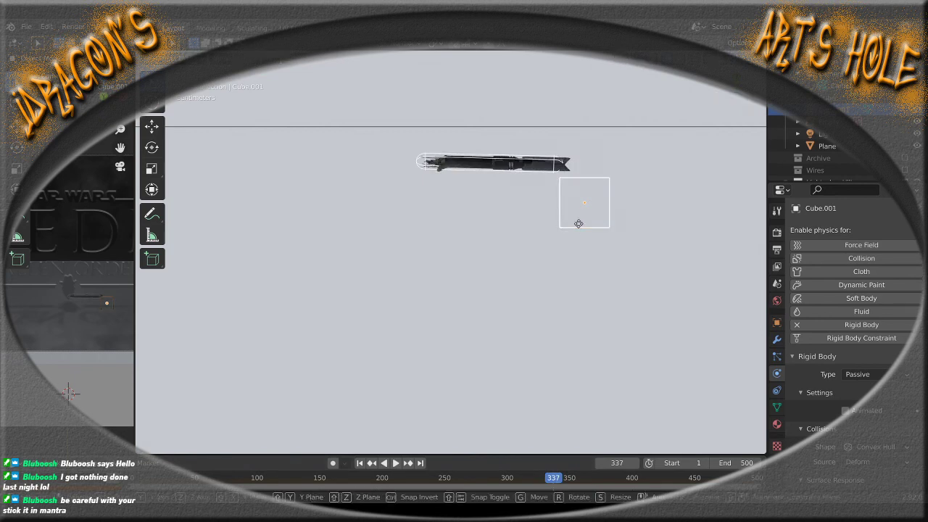
key("x")
left_click(579, 223)
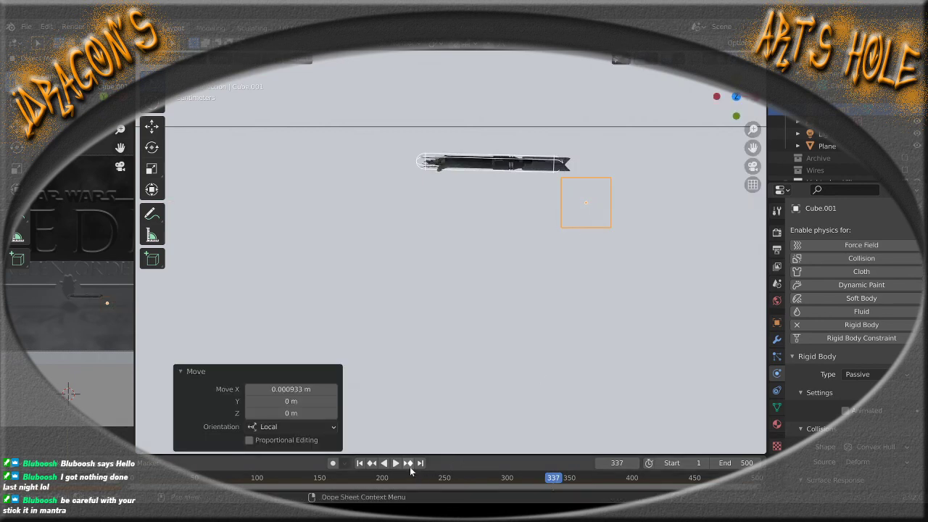
Replay the simulation from frame 1 in the top view, and play it again in the widened camera view
left_click(360, 464)
left_click(395, 463)
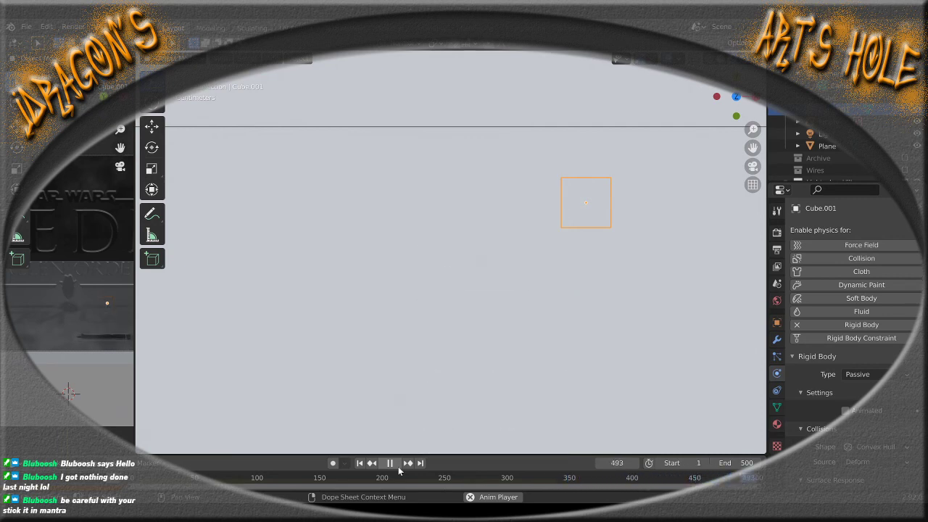
left_click(389, 462)
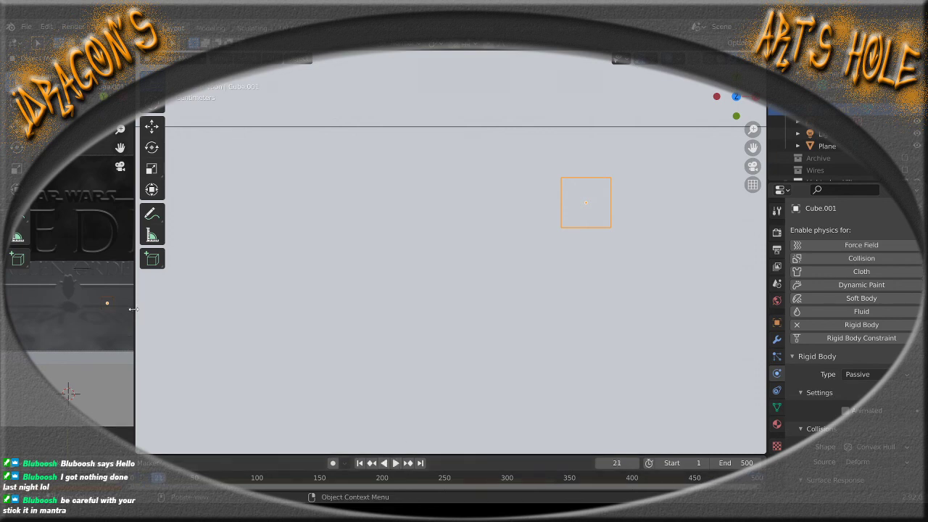
left_click_drag(133, 310, 657, 310)
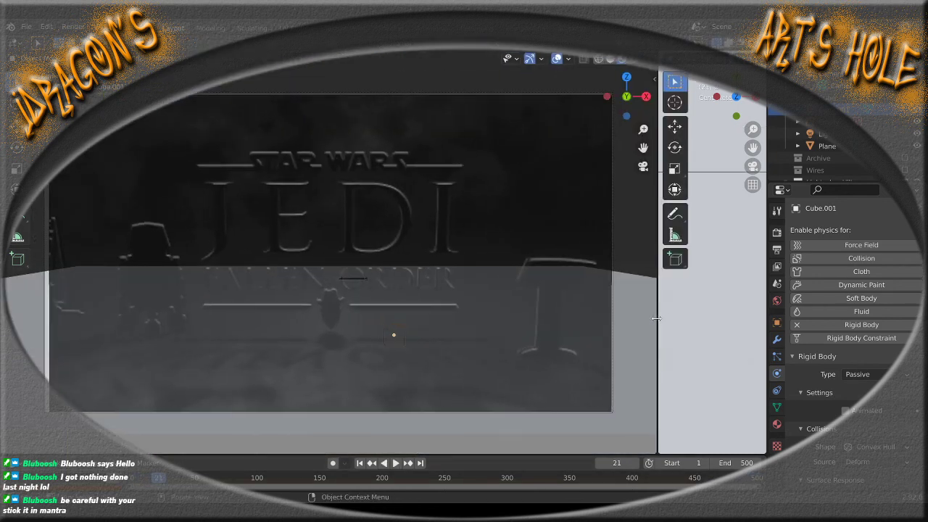
left_click(395, 463)
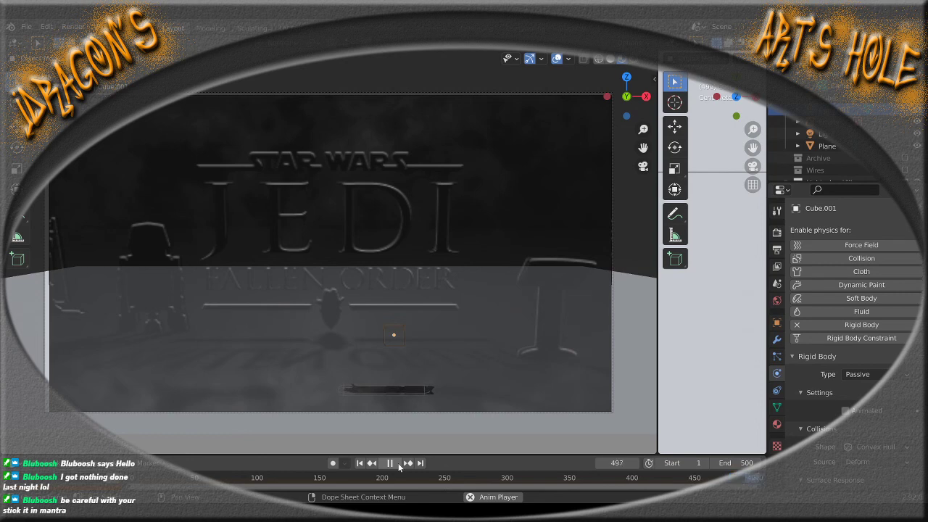
Stop the simulation playback and save the lightsaber animation file
left_click(392, 463)
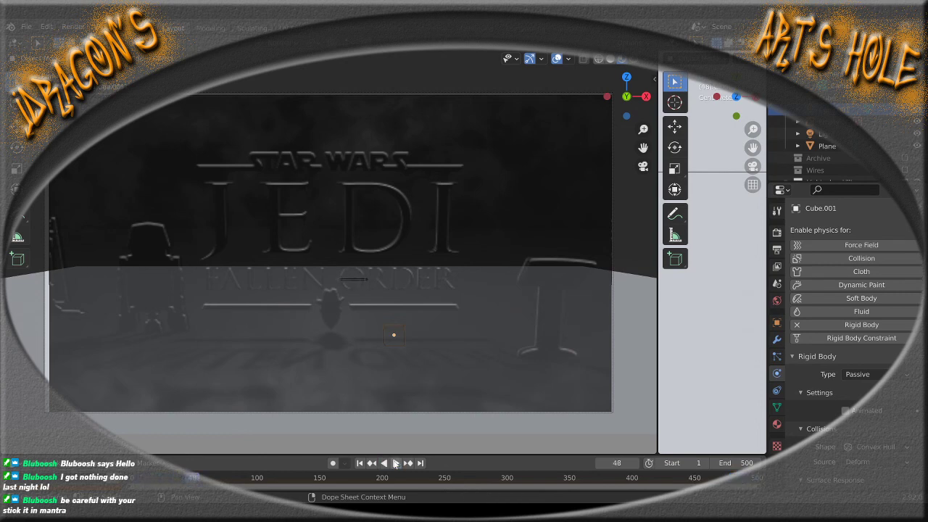
left_click(26, 27)
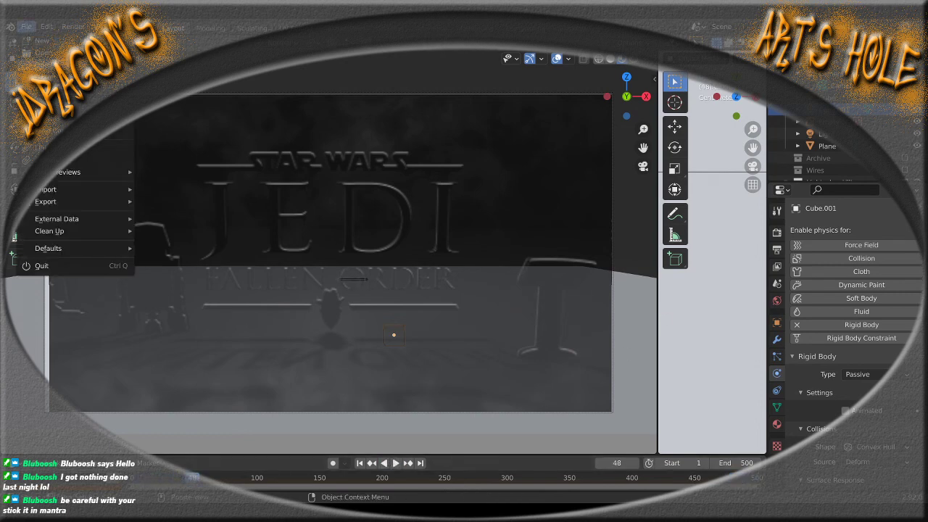
left_click(43, 107)
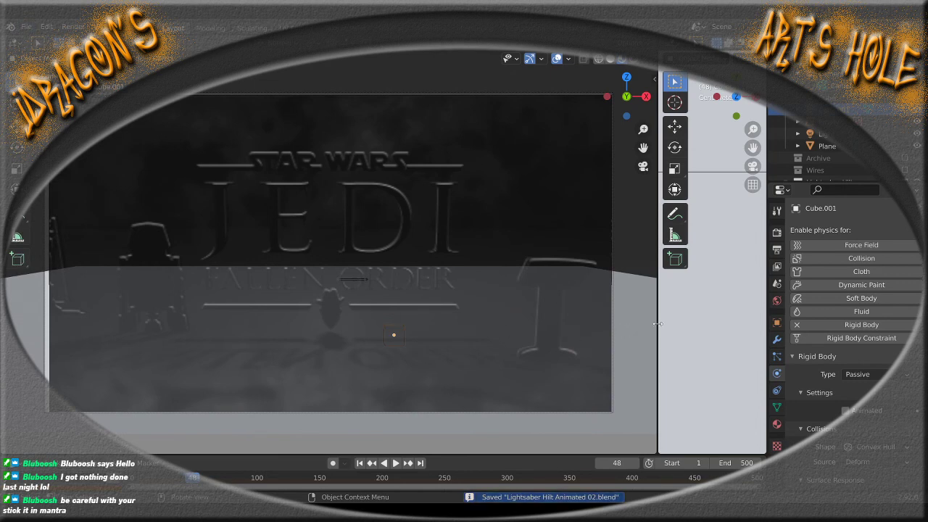
Enlarge the 3D view to show the whole slab in perspective and play the simulation from frame 1, stopping at frame 489
left_click_drag(656, 324, 159, 340)
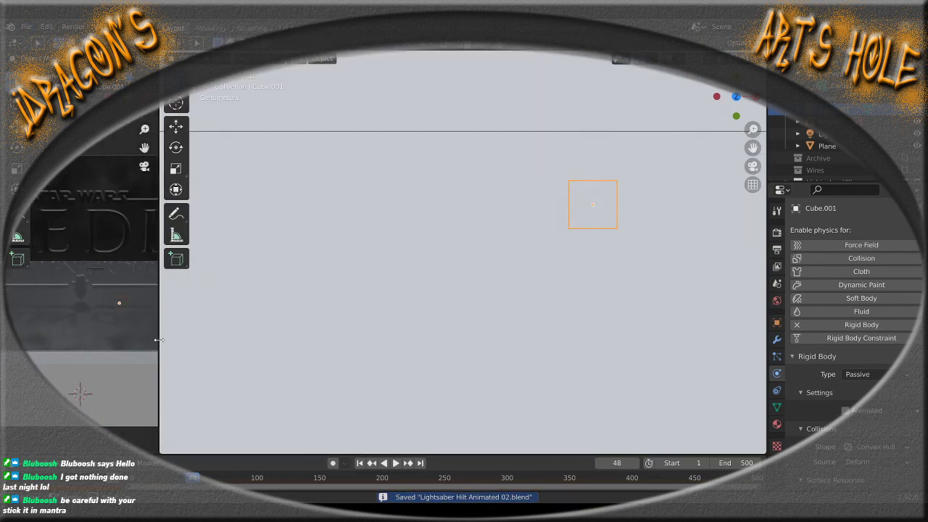
middle_click_drag(526, 348, 573, 287)
scroll(570, 291, "up", 4)
scroll(572, 303, "down", 4)
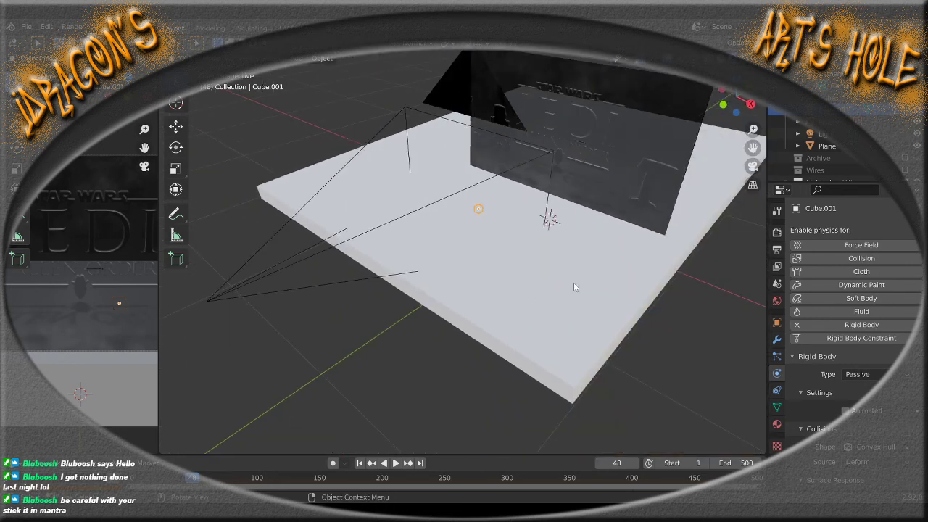
scroll(574, 288, "up", 1)
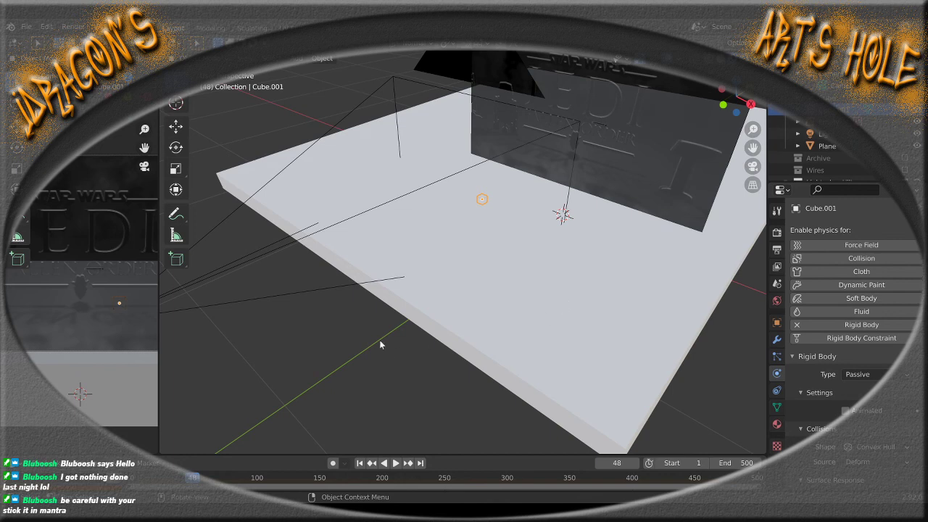
left_click(359, 464)
left_click(392, 464)
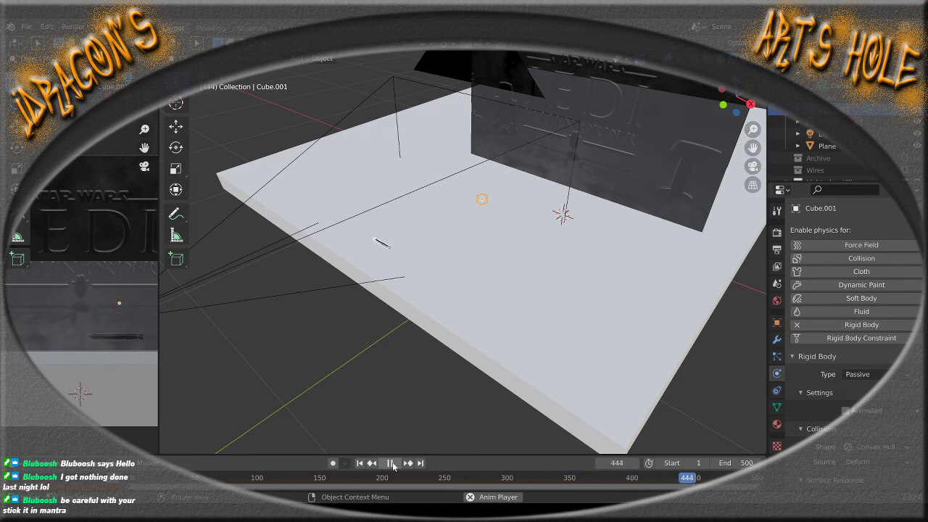
left_click(391, 463)
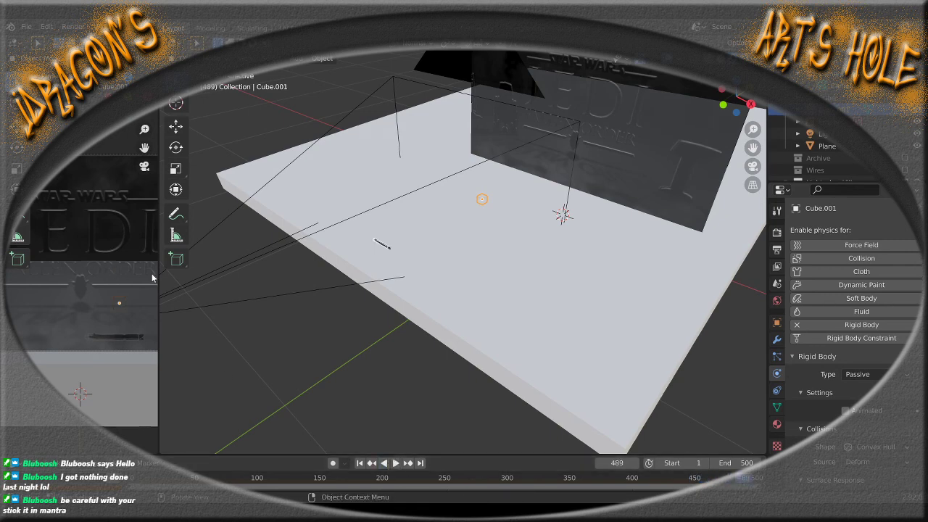
Widen the camera view, play the simulation again and stop at frame 399
left_click_drag(157, 283, 757, 287)
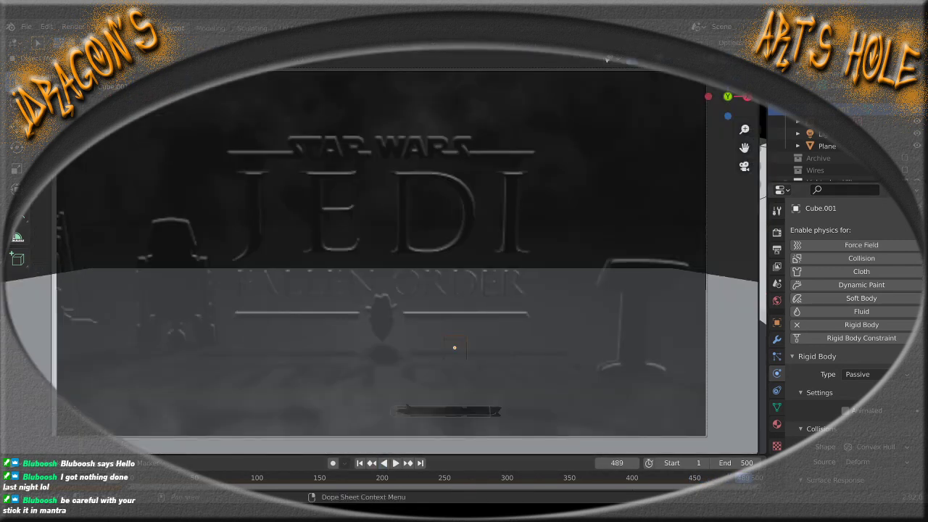
left_click(395, 462)
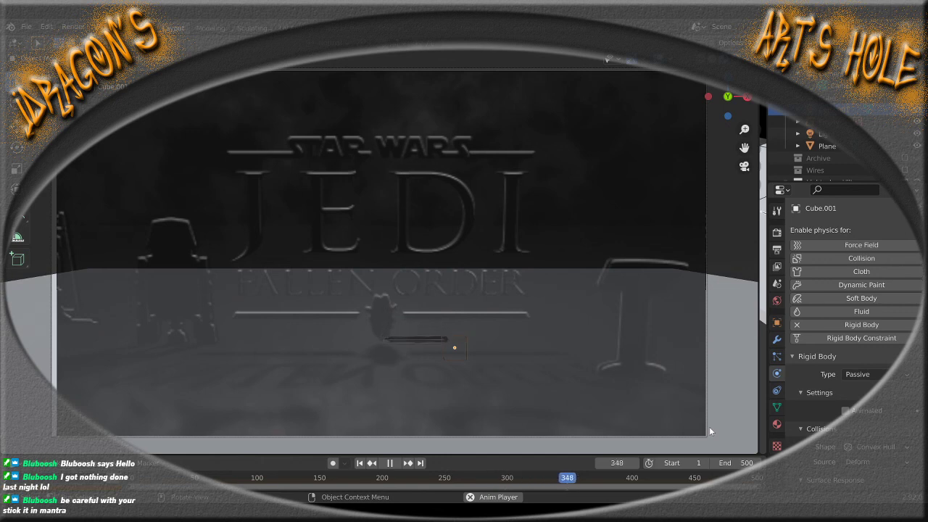
key("space")
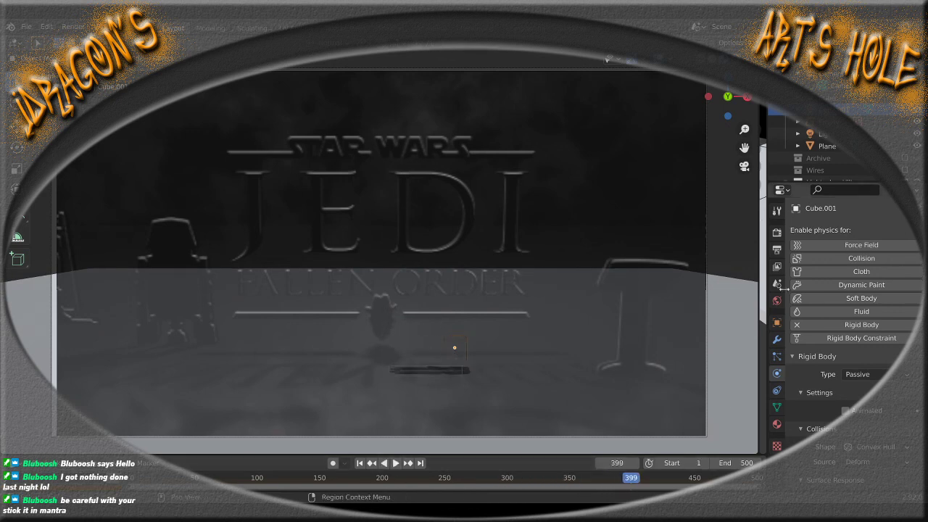
Go to frame 1, add the lightsaber to the selected Cube.001, and move both about 0.048 m along positive X in top view
left_click_drag(757, 283, 162, 291)
left_click(359, 462)
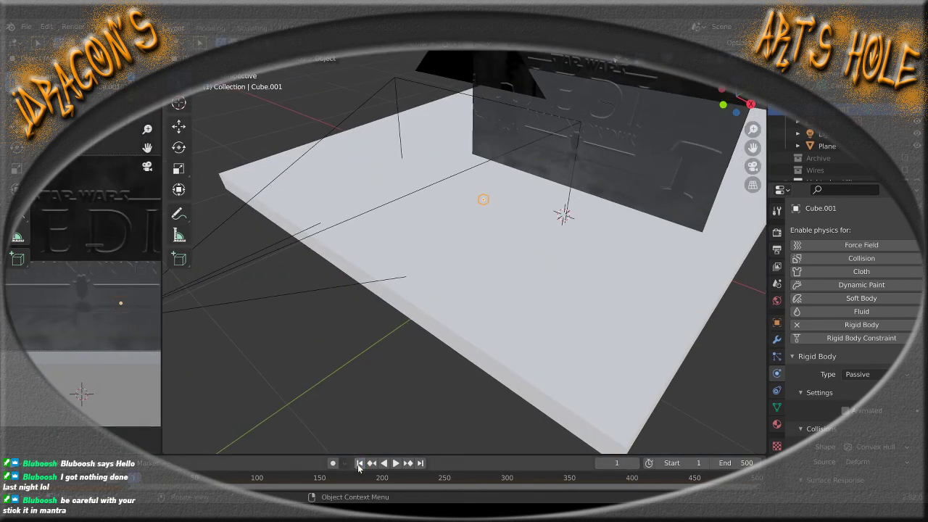
middle_click_drag(588, 260, 479, 276)
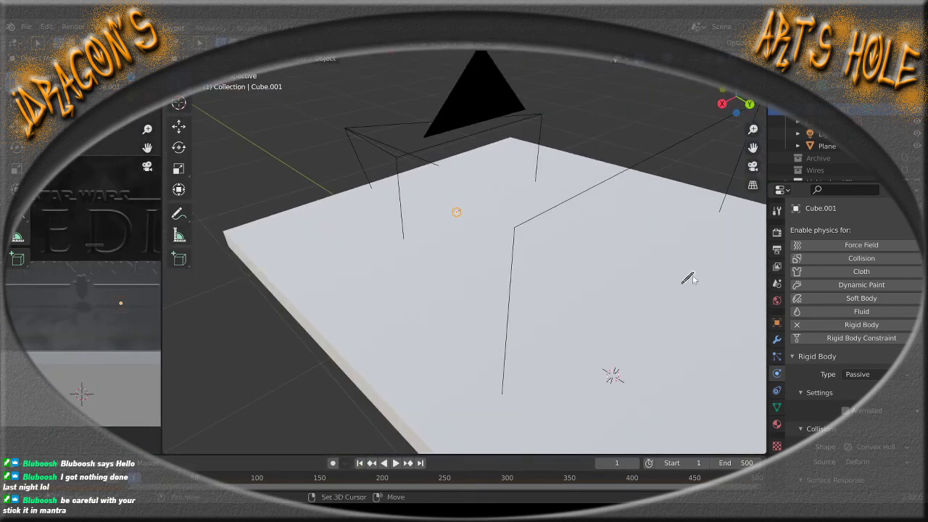
left_click(689, 280)
middle_click_drag(303, 290, 523, 310)
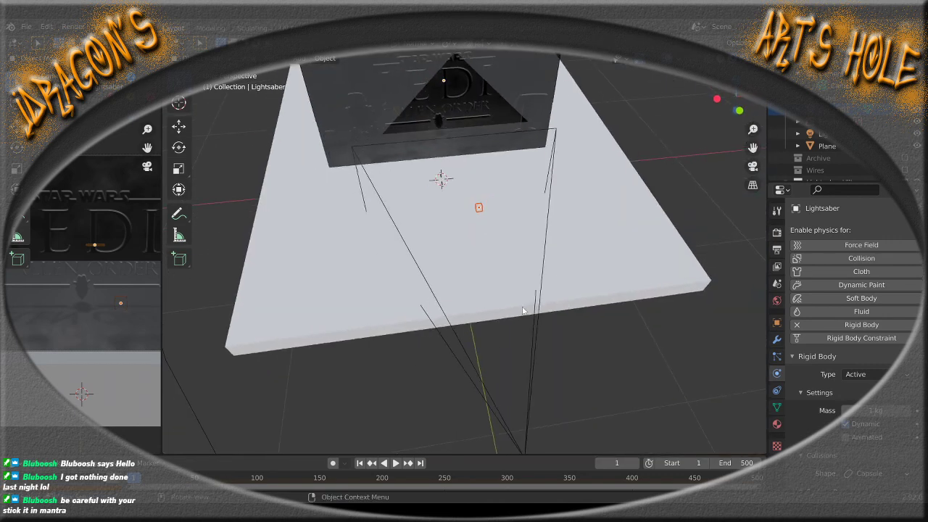
key("KP_7")
middle_click_drag(540, 229, 497, 315, "shift")
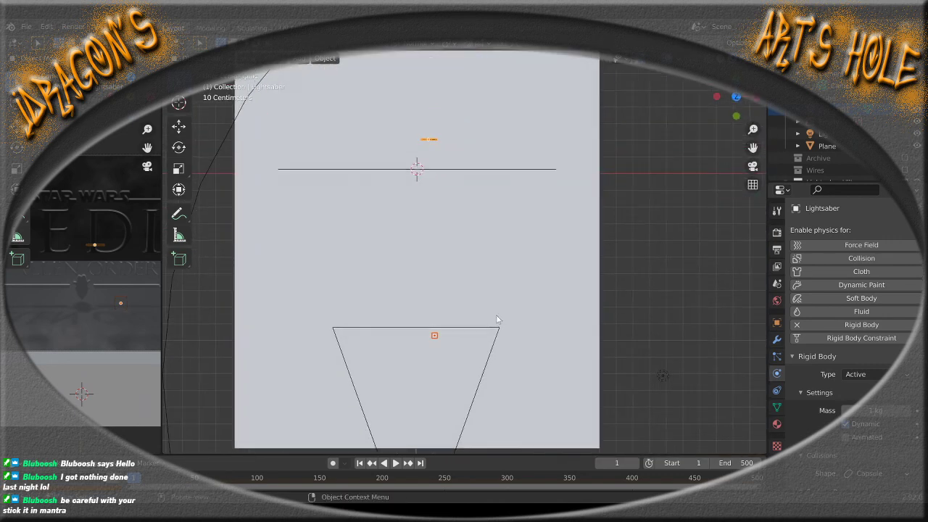
key("g")
key("shift+z")
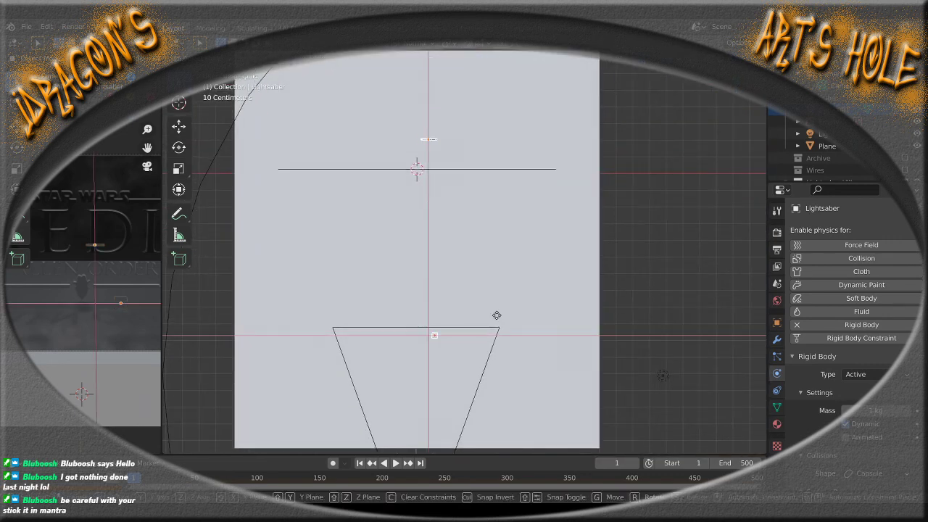
key("x")
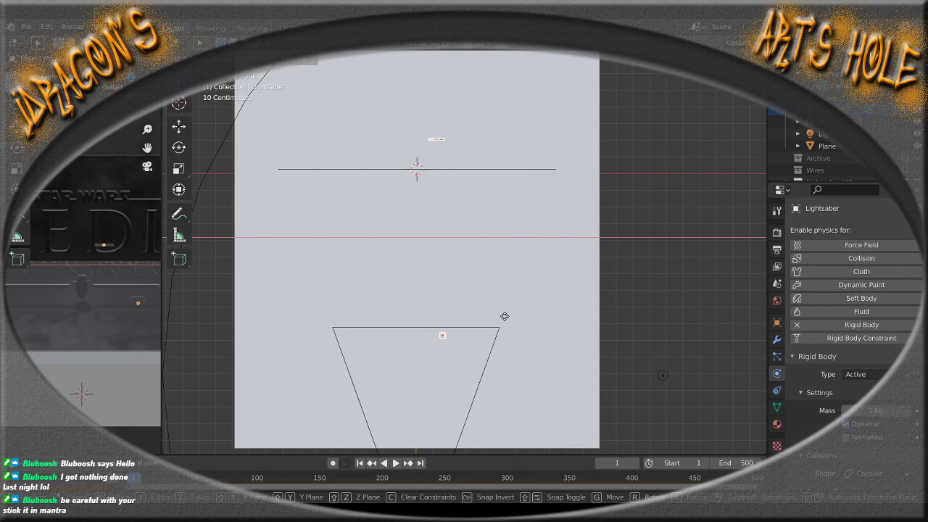
left_click(505, 316)
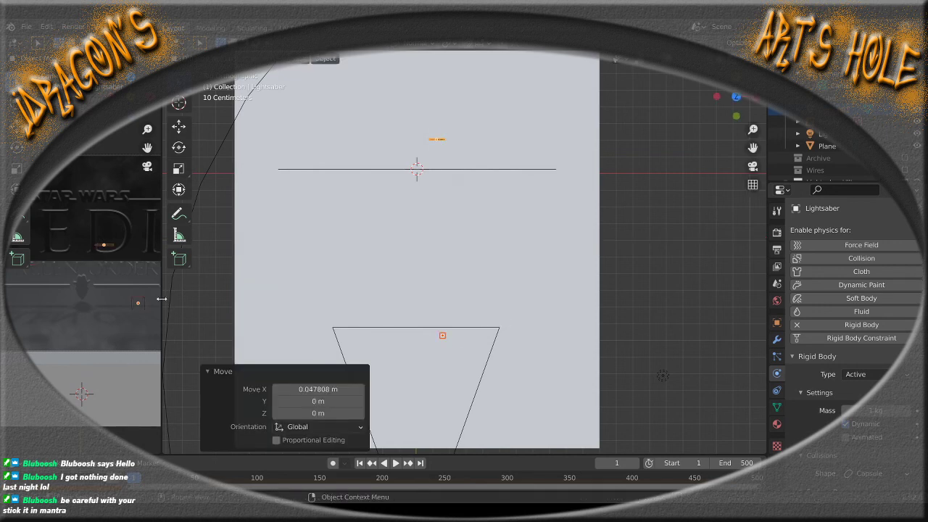
Widen the camera view and play the simulation from frame 1 to check the shifted lightsaber's roll, stopping after it loops
left_click_drag(162, 299, 618, 319)
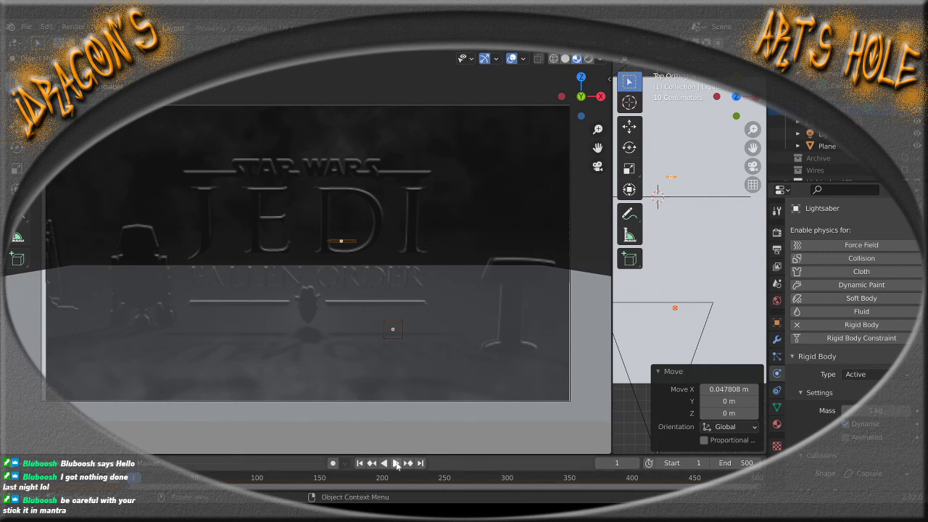
left_click(396, 463)
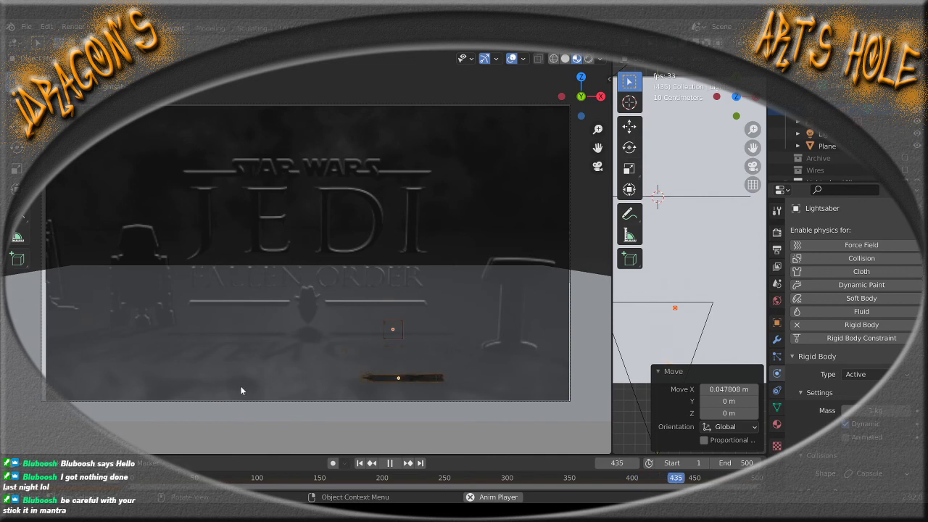
left_click(394, 463)
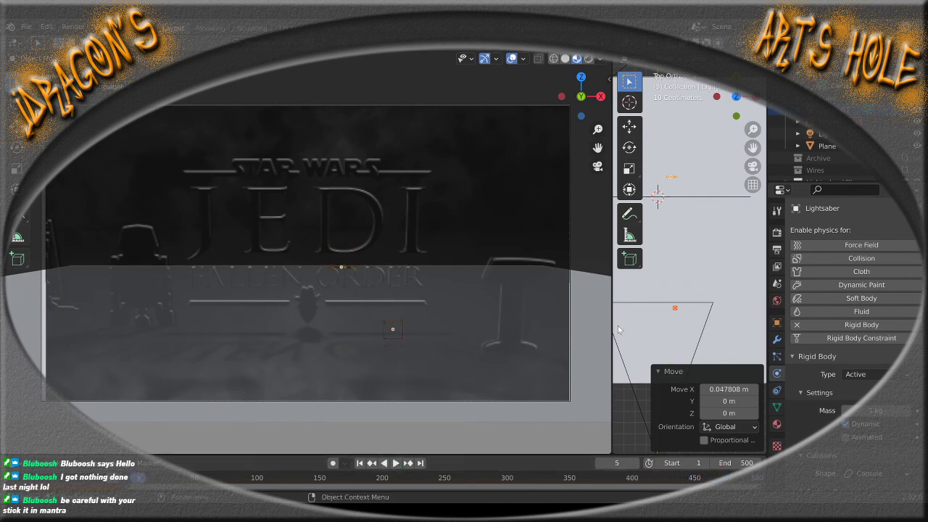
Enlarge the top view and save the file with the shifted lightsaber and cube
key("ctrl+space")
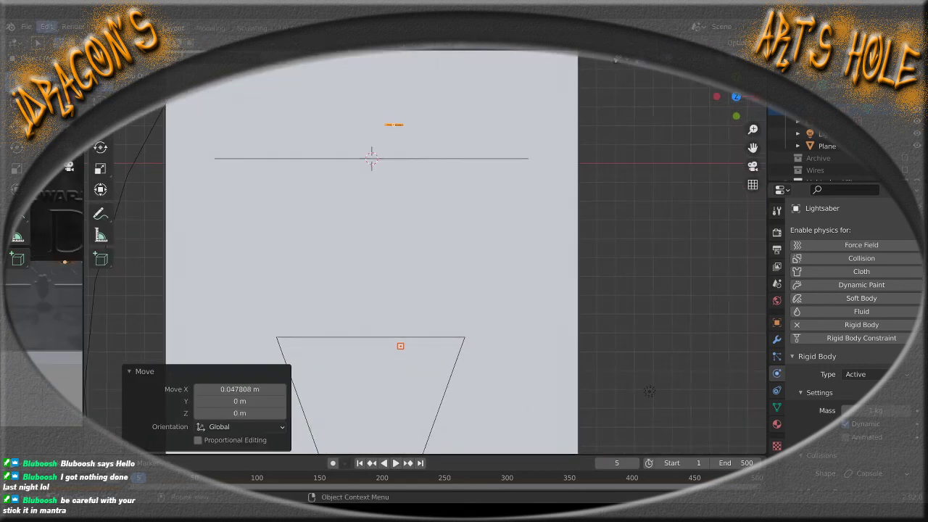
left_click(25, 26)
left_click(81, 106)
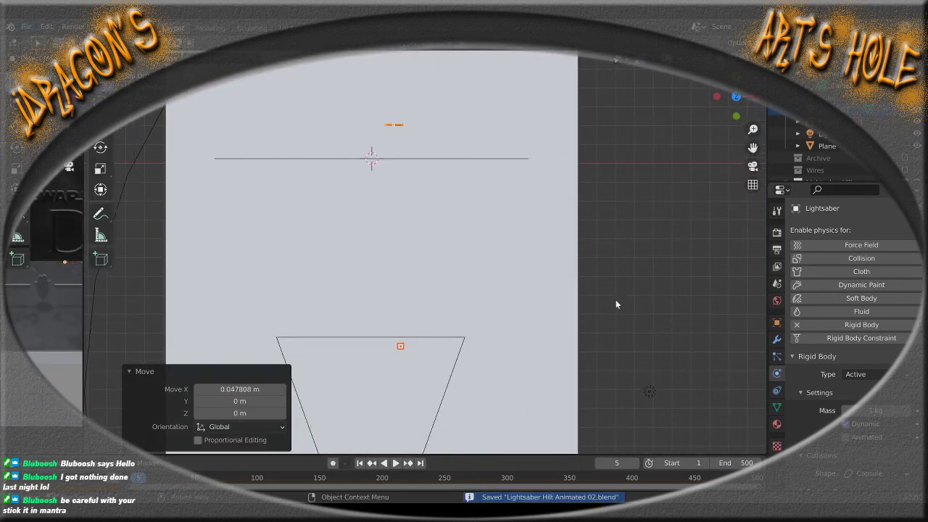
Bake the scene's rigid body world cache for frames 1 to 500, delete that bake, and bake the cache again
middle_click_drag(615, 299, 517, 309)
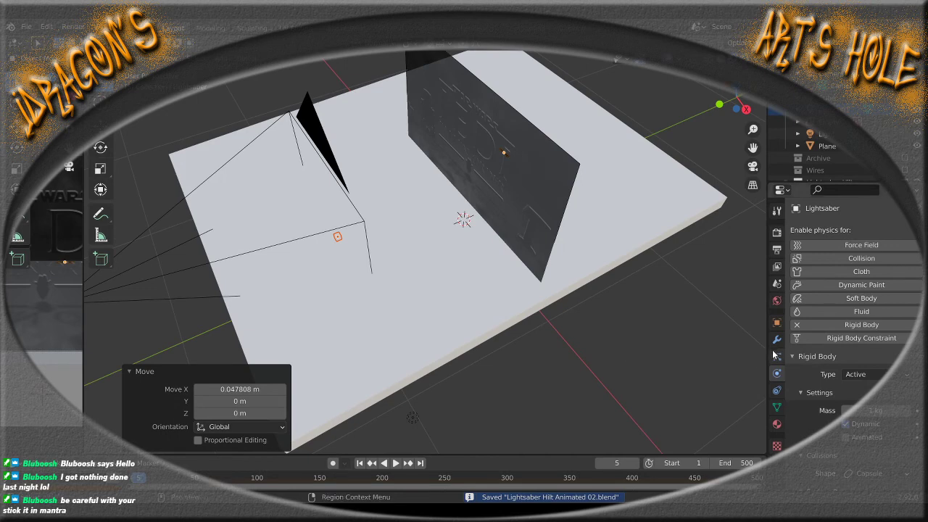
left_click(776, 284)
scroll(799, 408, "down", 2)
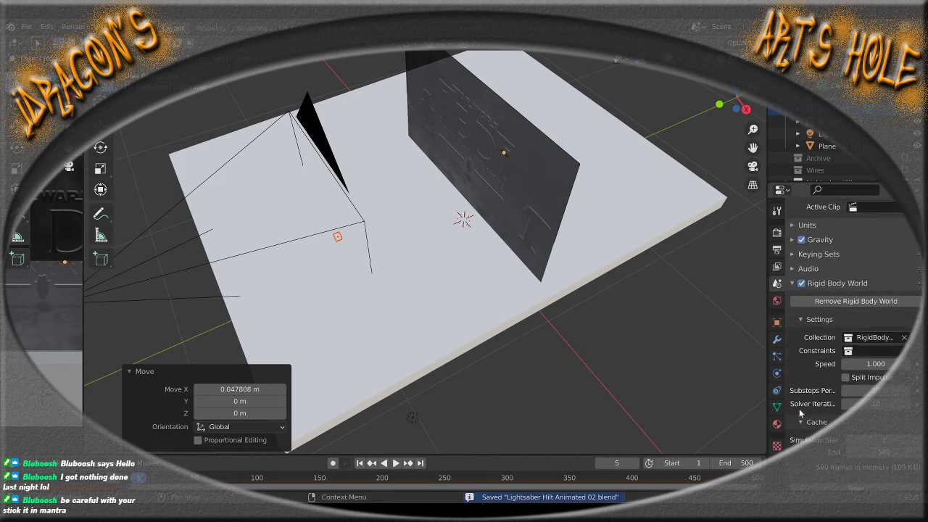
scroll(799, 408, "down", 3)
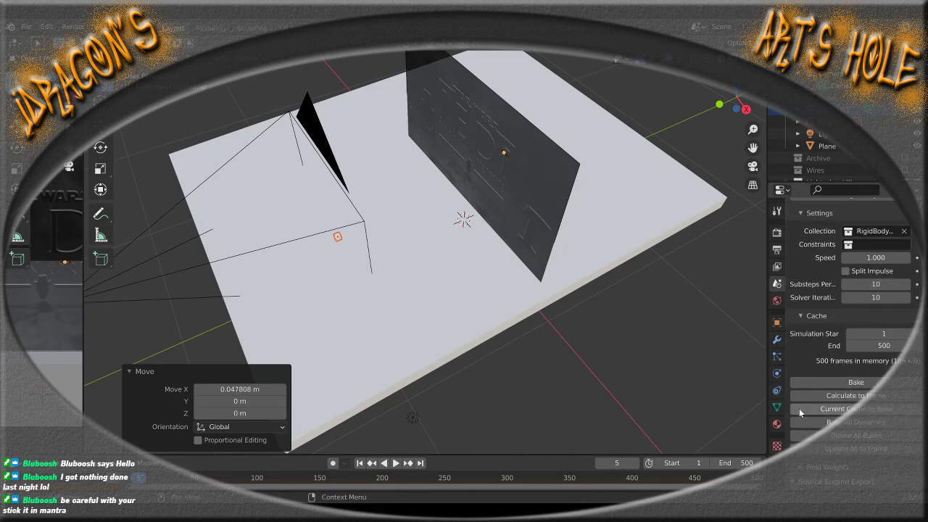
left_click(857, 382)
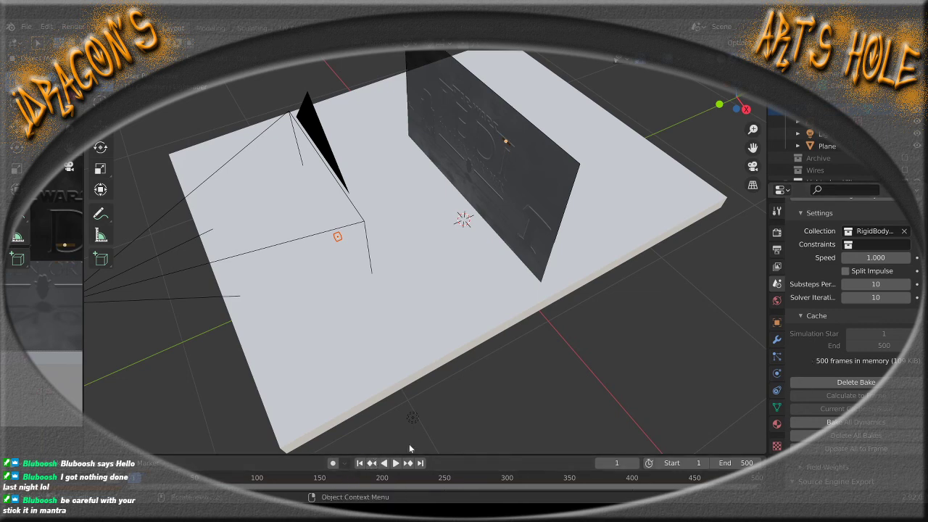
left_click(855, 385)
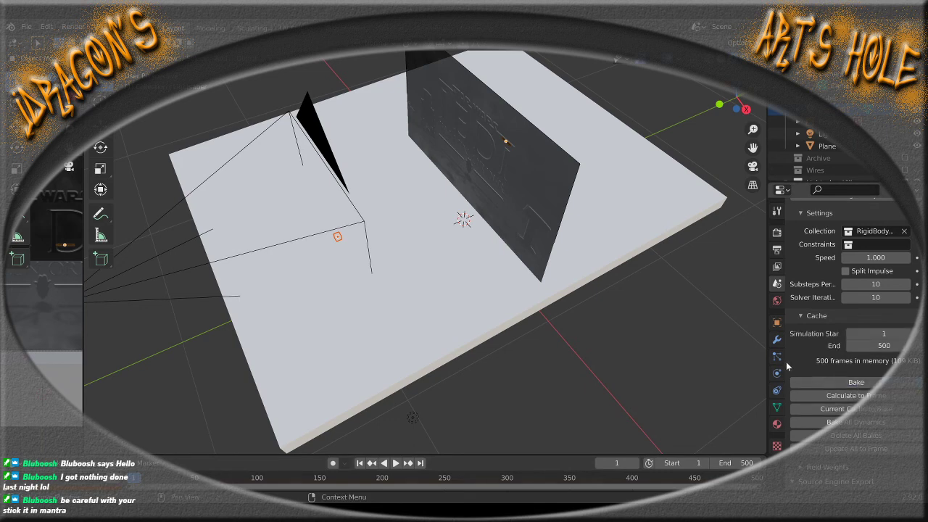
left_click(862, 386)
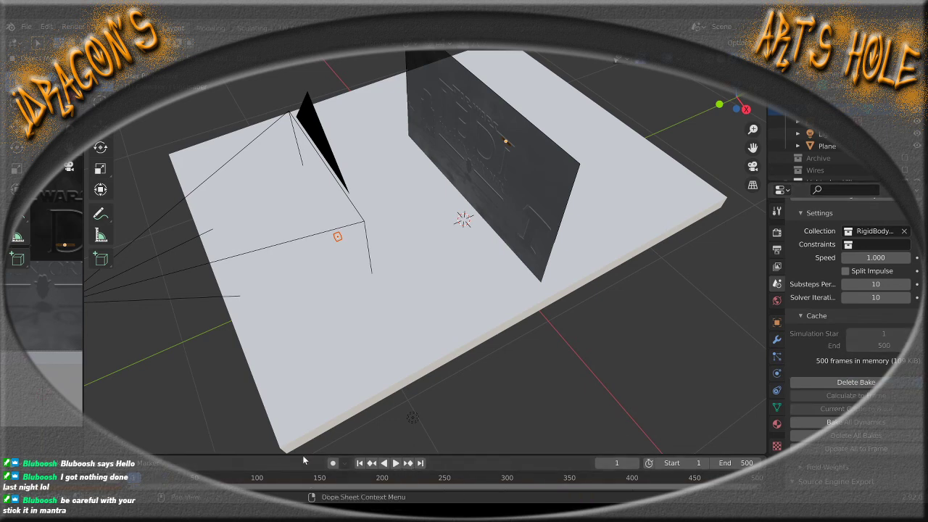
Enlarge the timeline, select only the lightsaber, and examine its channels over the full frame range for keyframes
left_click_drag(311, 420, 313, 241)
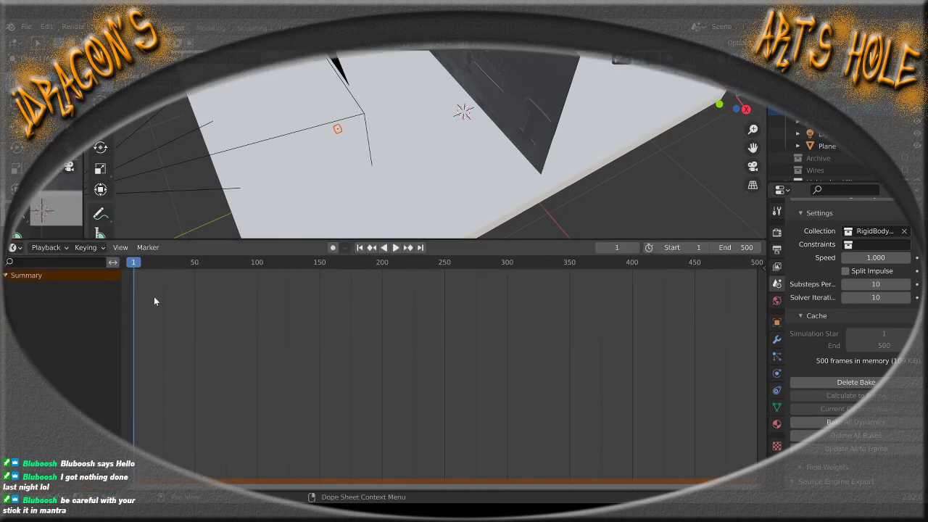
middle_click_drag(498, 183, 420, 185)
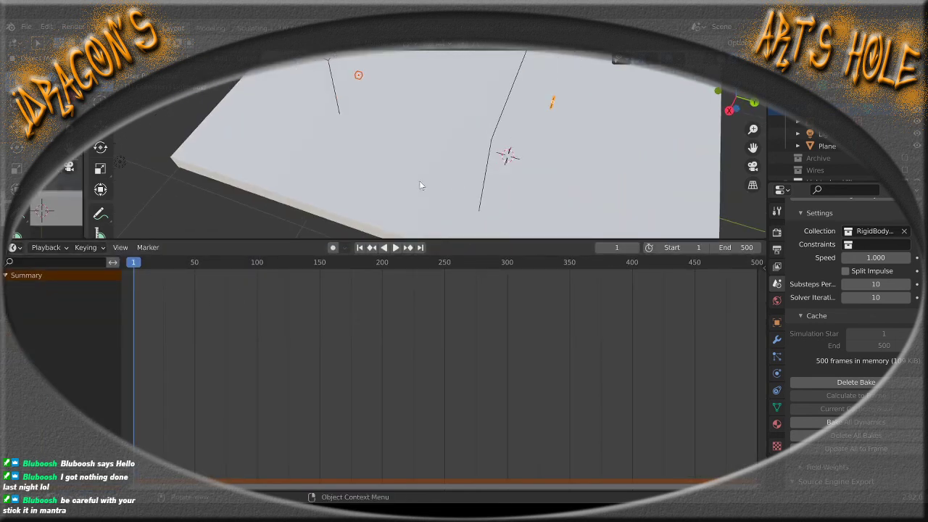
left_click(551, 107)
left_click(551, 105)
key("Home")
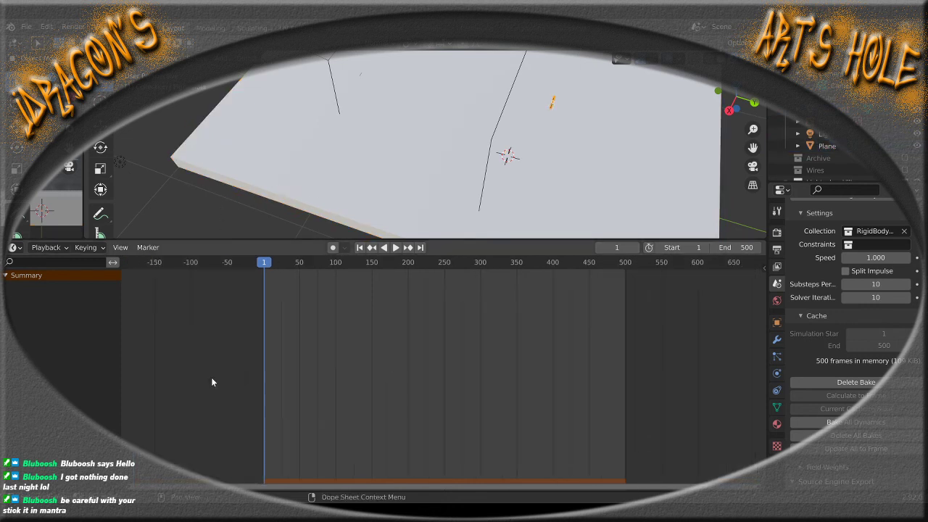
scroll(211, 376, "up", 3)
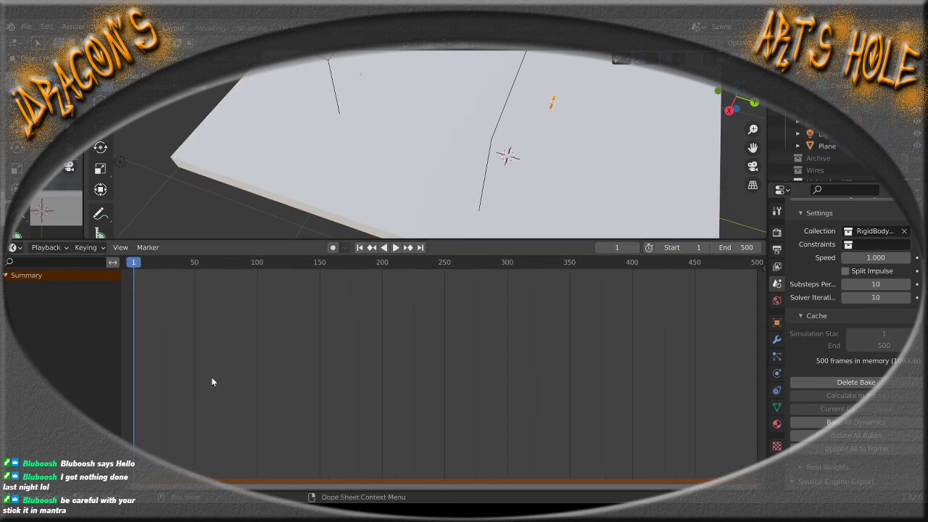
scroll(195, 377, "down", 1)
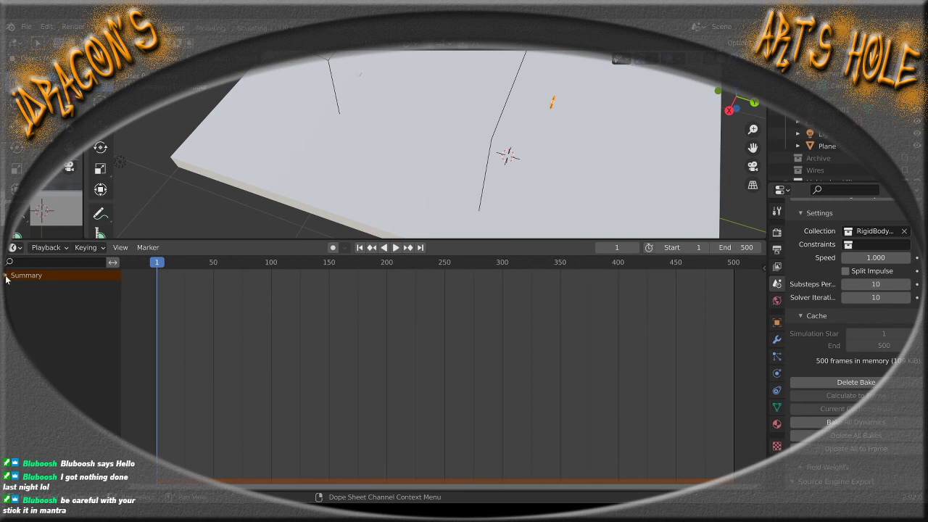
middle_click_drag(370, 217, 381, 106)
scroll(834, 147, "down", 1)
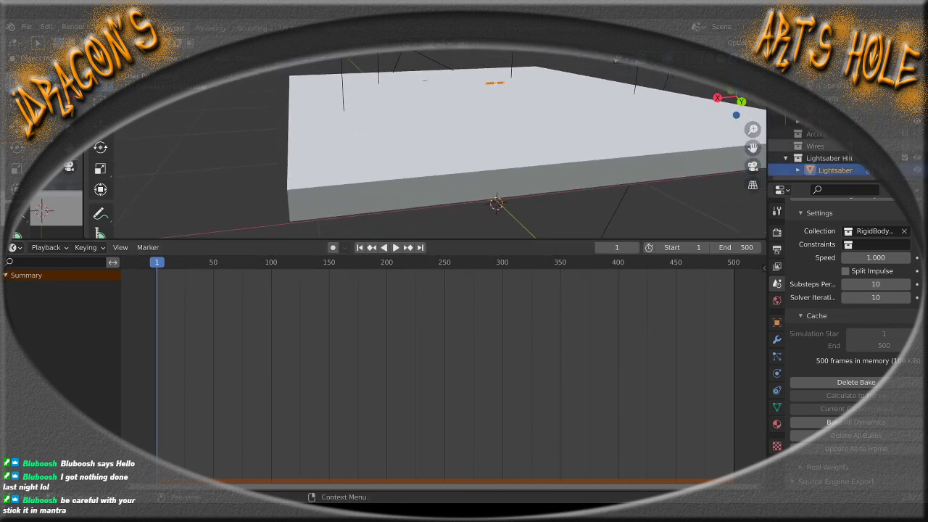
Play the baked simulation from frame 1 in a closer side view of the slab and stop it near frame 89
scroll(833, 147, "up", 2)
middle_click_drag(400, 141, 471, 135)
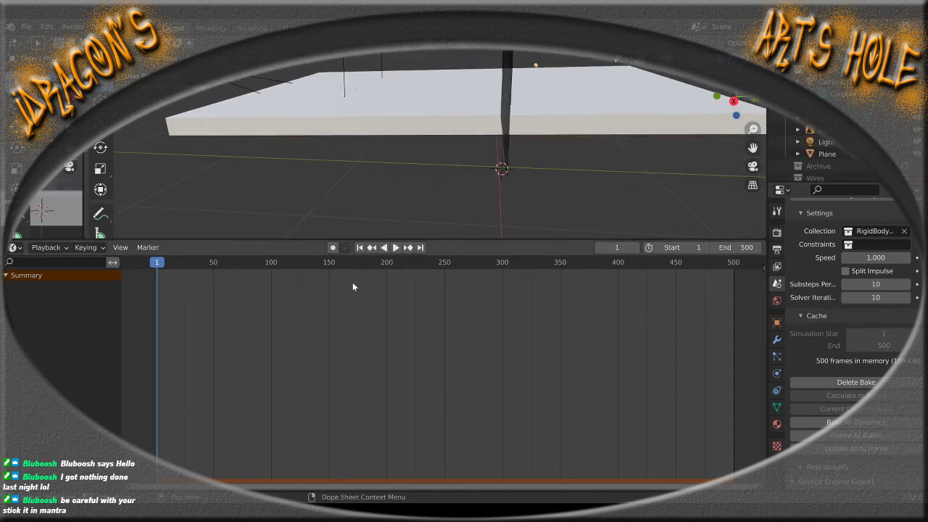
left_click(396, 247)
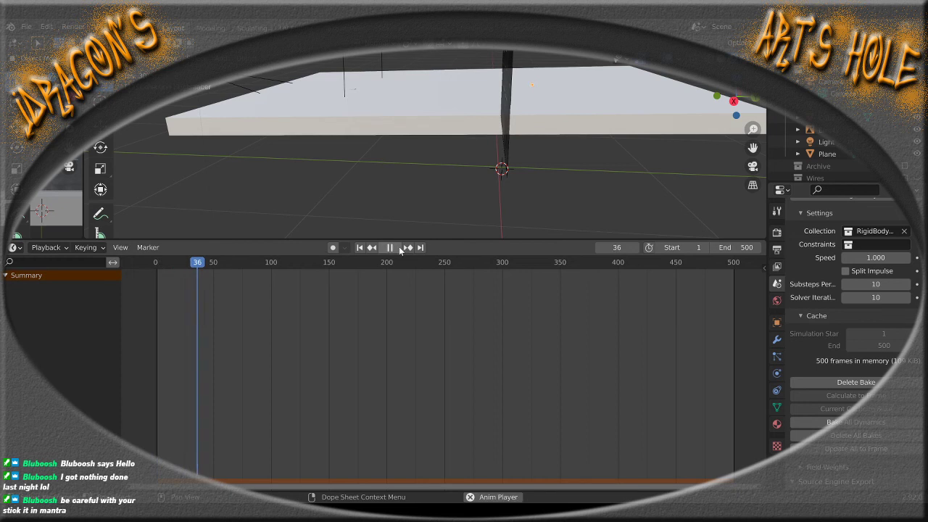
left_click(391, 248)
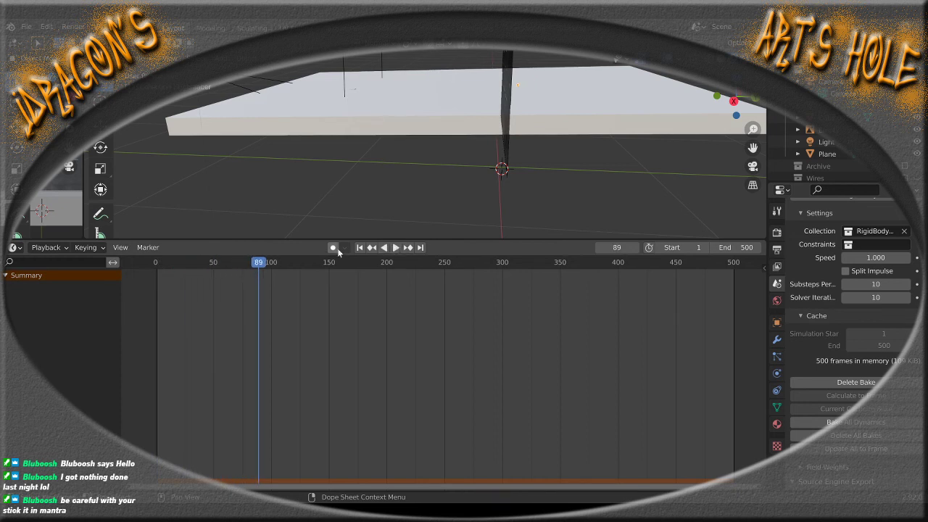
Look through the timeline's display and playback options and check the slab's channels for keyframes, ending with the lightsaber selected again
left_click(121, 248)
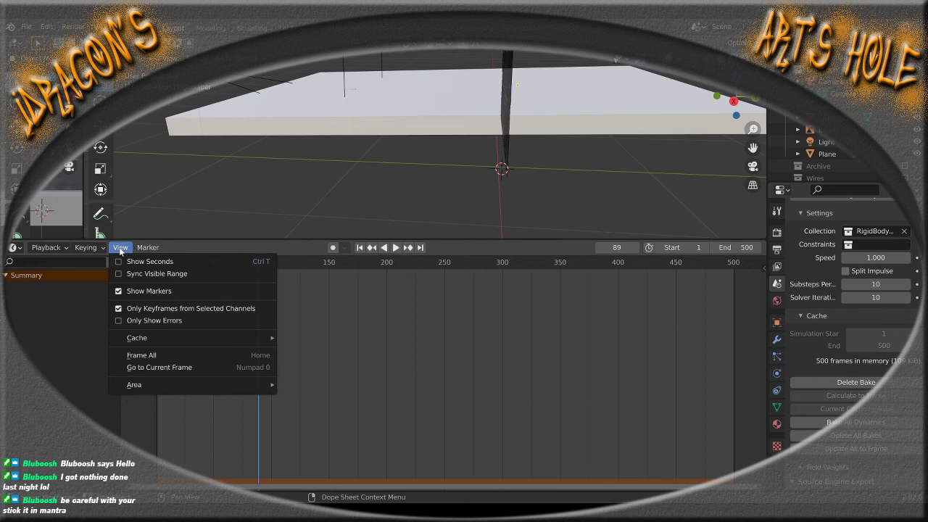
left_click(121, 251)
left_click(64, 250)
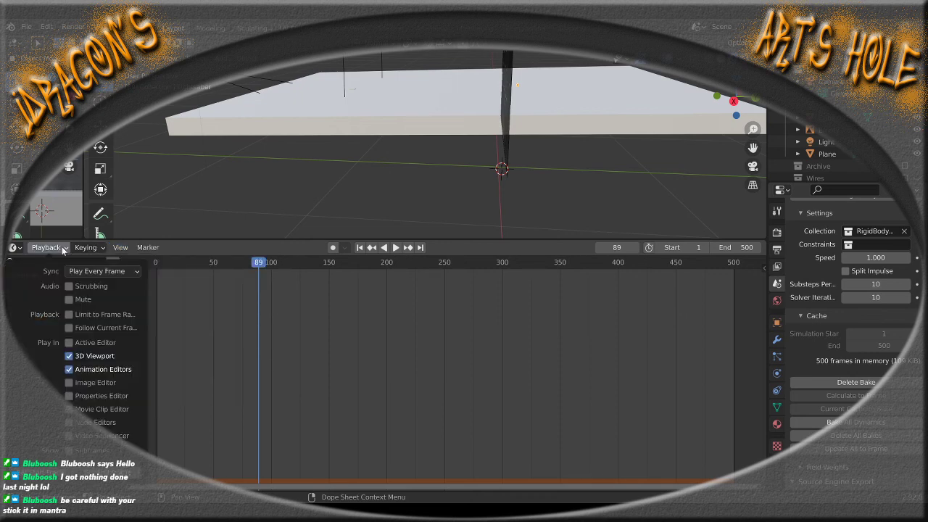
left_click(16, 247)
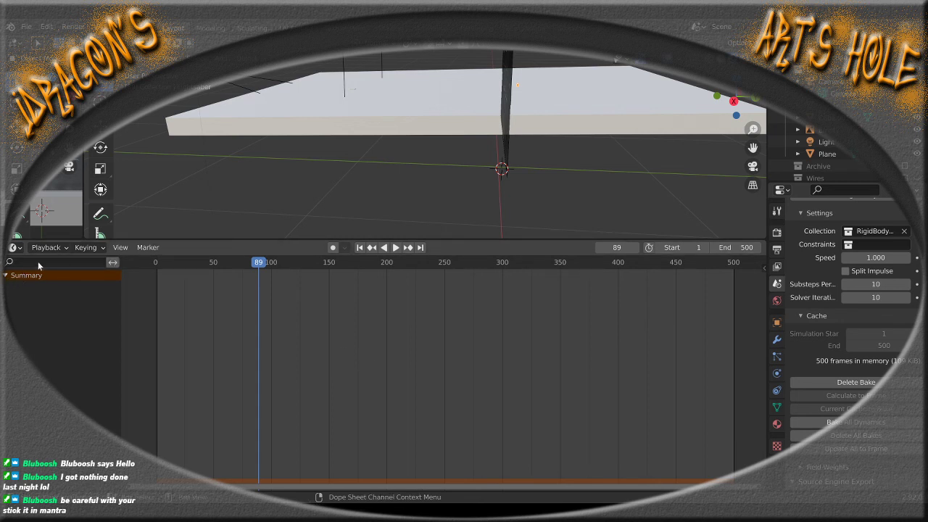
left_click(382, 126)
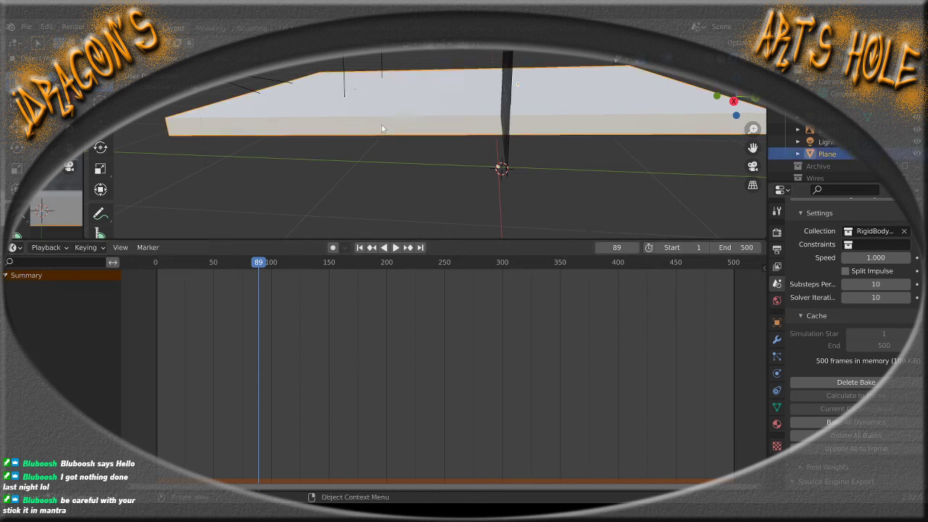
middle_click_drag(431, 180, 490, 110)
scroll(506, 215, "down", 6)
scroll(504, 211, "up", 3)
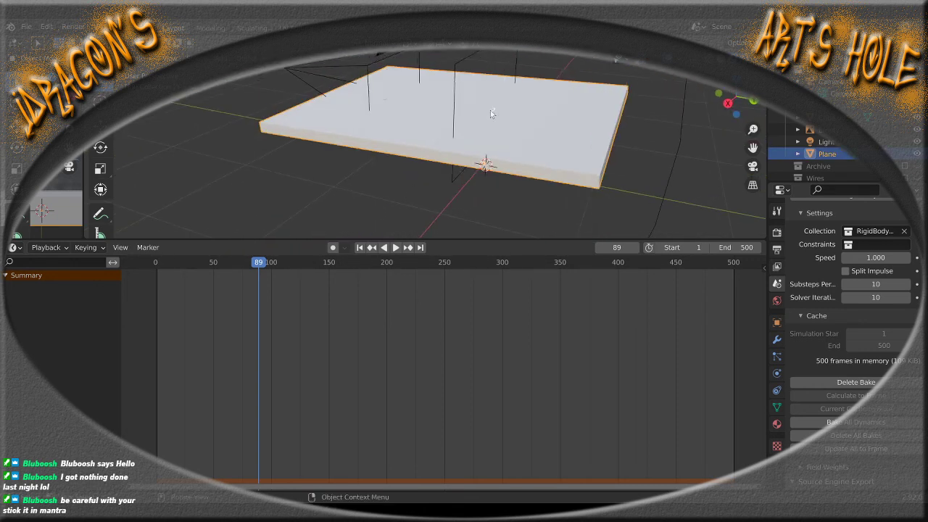
left_click(384, 171)
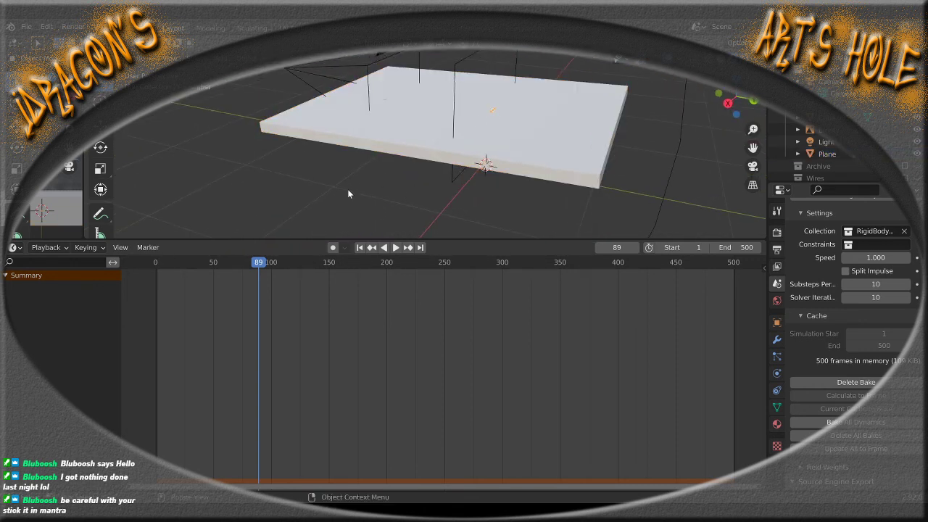
middle_click_drag(348, 193, 330, 210)
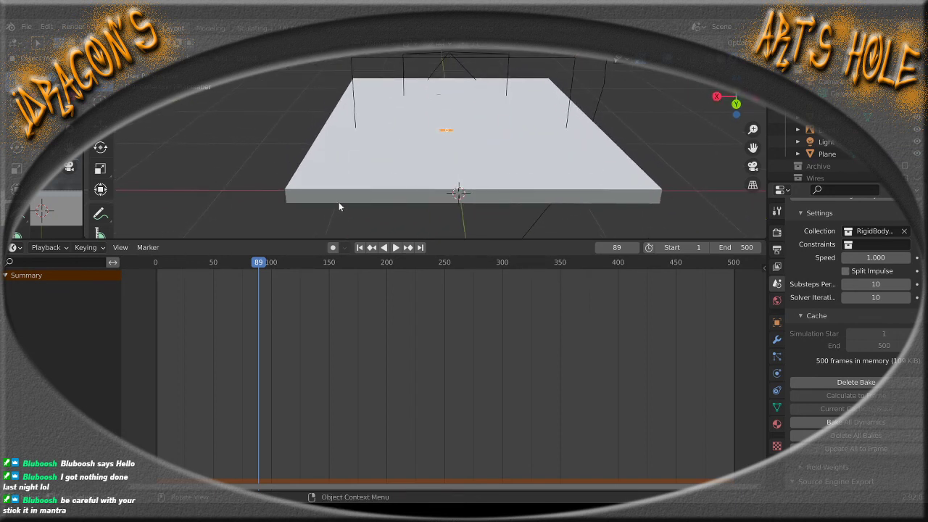
Return to frame 1, delete the rigid body world bake, and bake all dynamics again
left_click(361, 247)
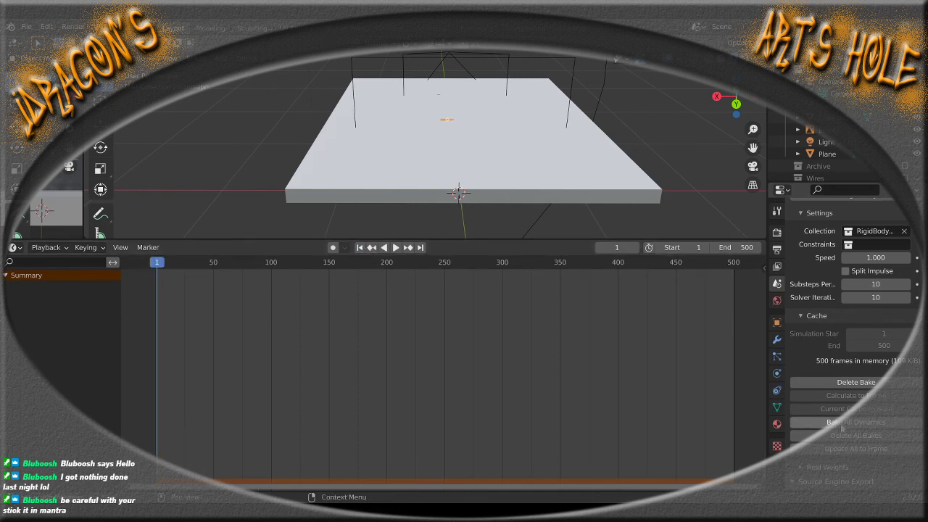
left_click(852, 385)
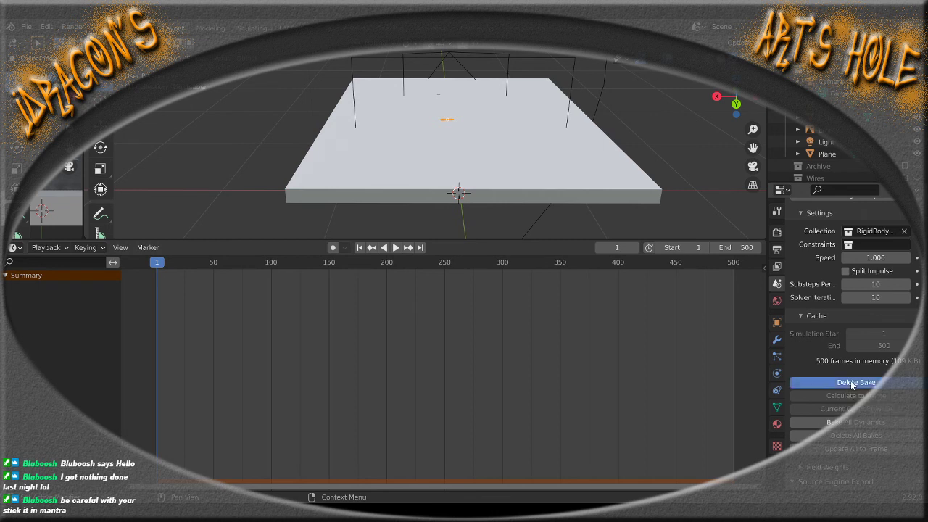
left_click(859, 427)
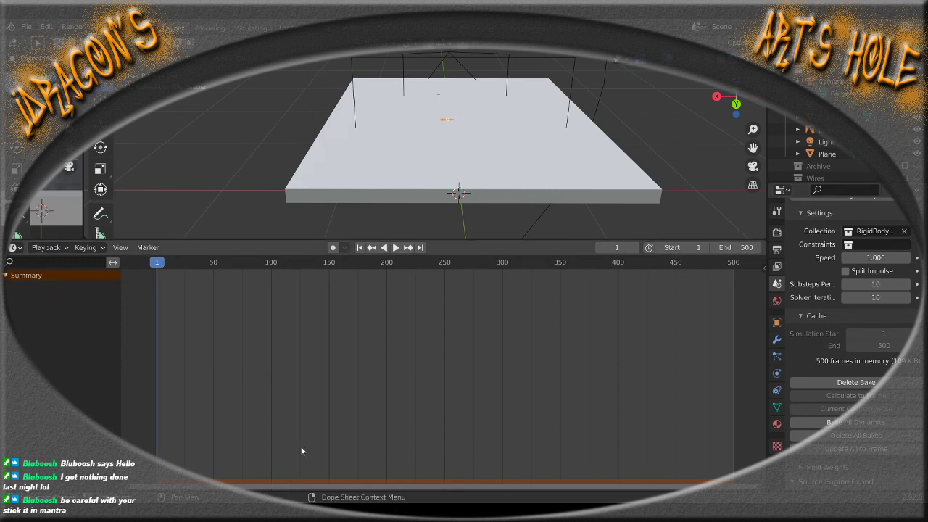
Play the rebaked simulation from frame 1 with both 3D views enlarged, and stop it near frame 466 to check the lightsaber's roll
scroll(290, 483, "down", 1)
scroll(269, 476, "down", 2)
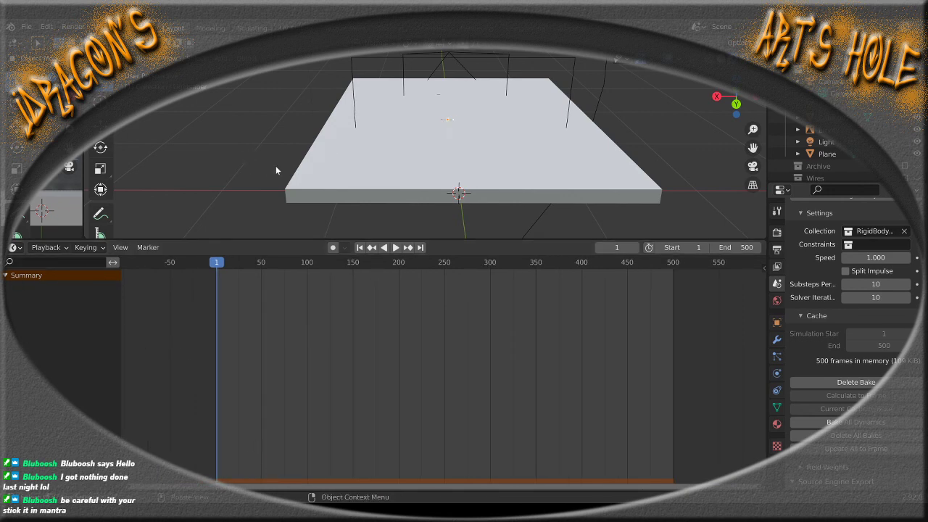
middle_click_drag(241, 161, 518, 206)
scroll(447, 145, "up", 4)
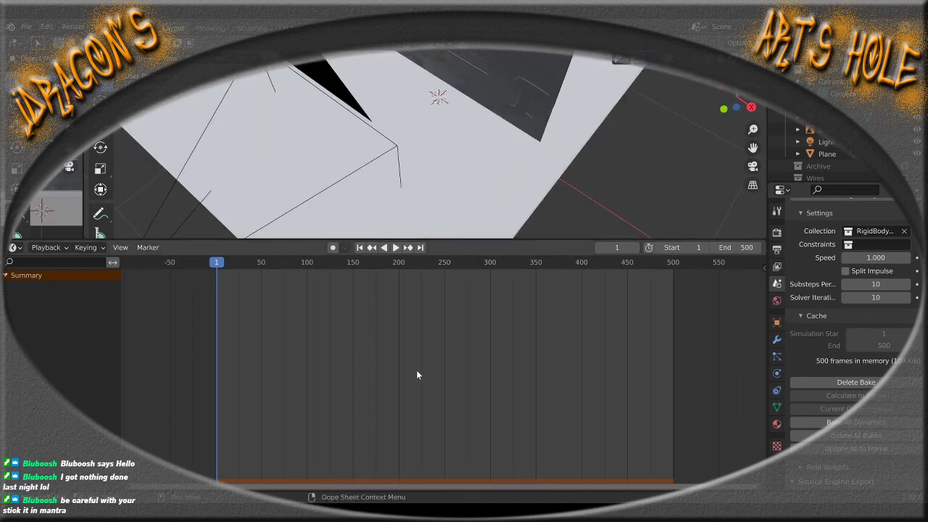
left_click(395, 247)
middle_click_drag(420, 138, 149, 112)
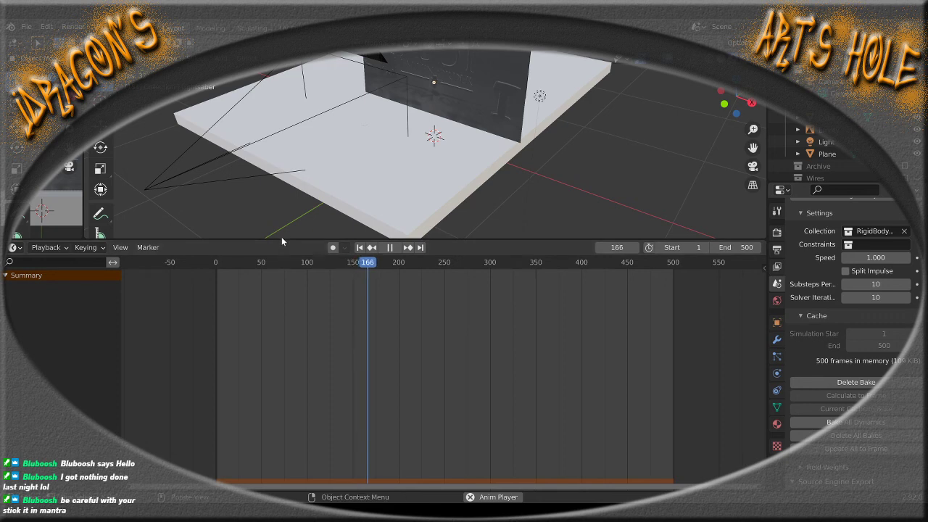
left_click_drag(281, 237, 271, 470)
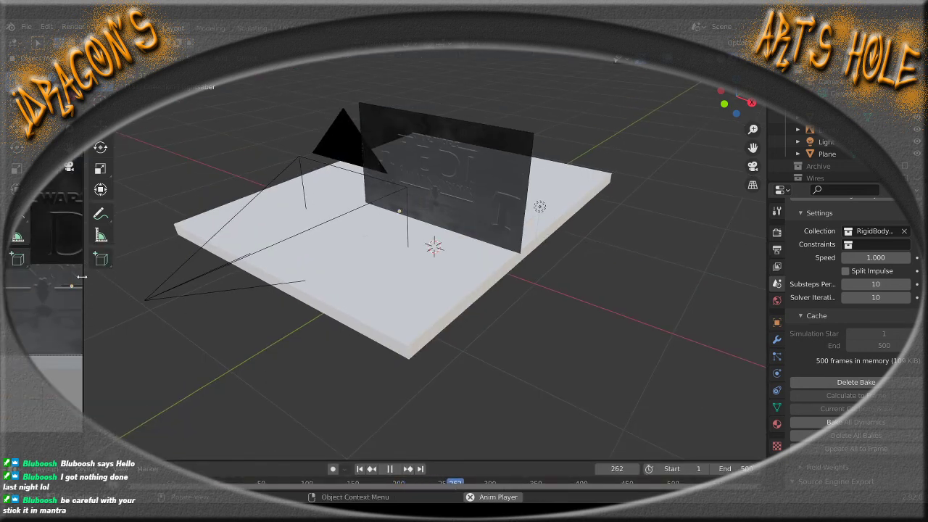
left_click_drag(83, 283, 276, 299)
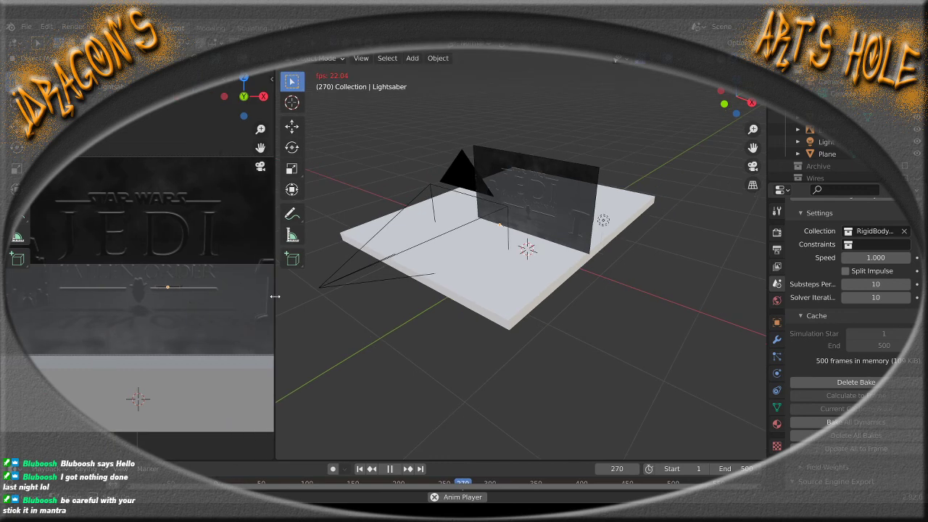
left_click(390, 469)
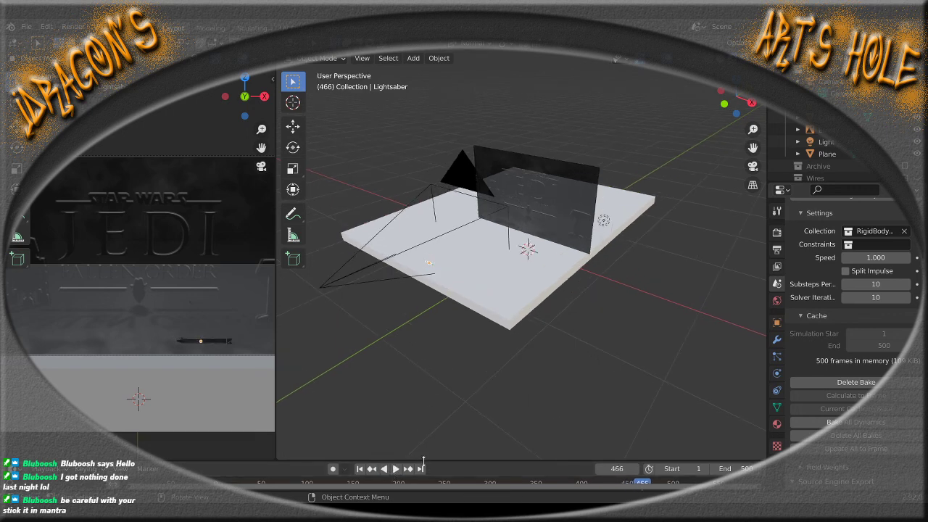
Enlarge the timeline, turn auto keying off, and review the lightsaber's rigid body physics settings
left_click_drag(424, 462, 425, 377)
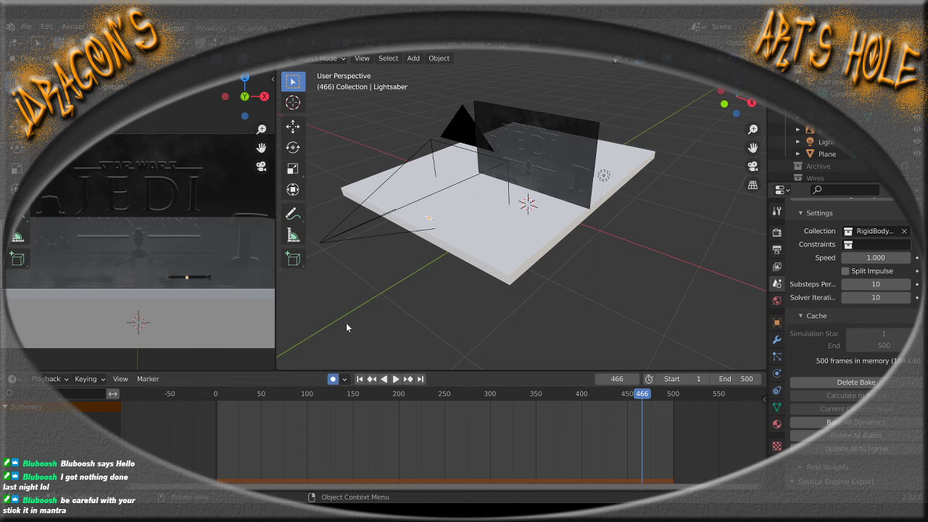
left_click(332, 378)
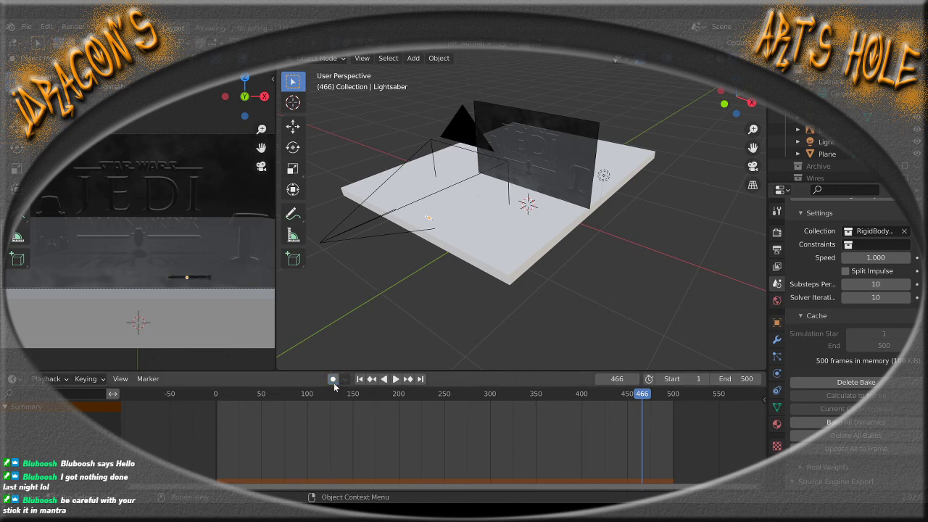
left_click(778, 357)
left_click(777, 373)
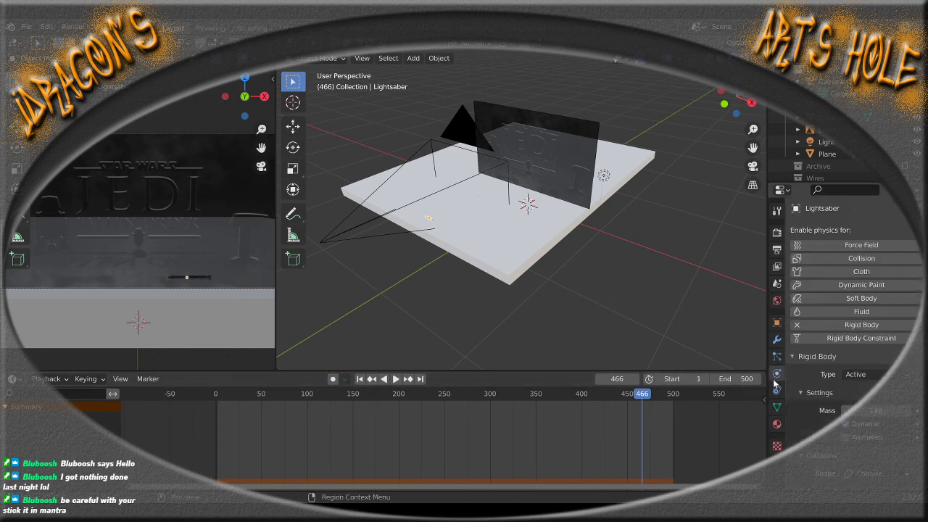
scroll(803, 416, "down", 3)
scroll(807, 419, "down", 4)
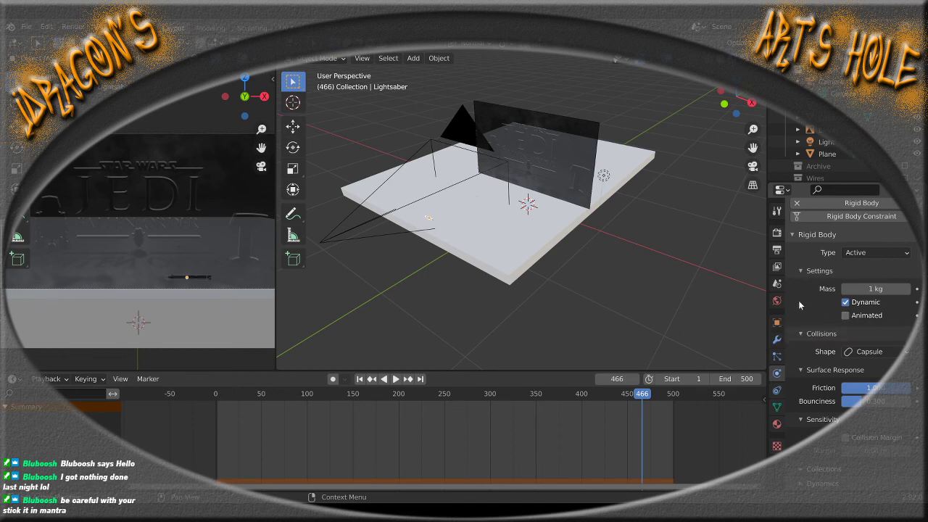
scroll(797, 451, "down", 3)
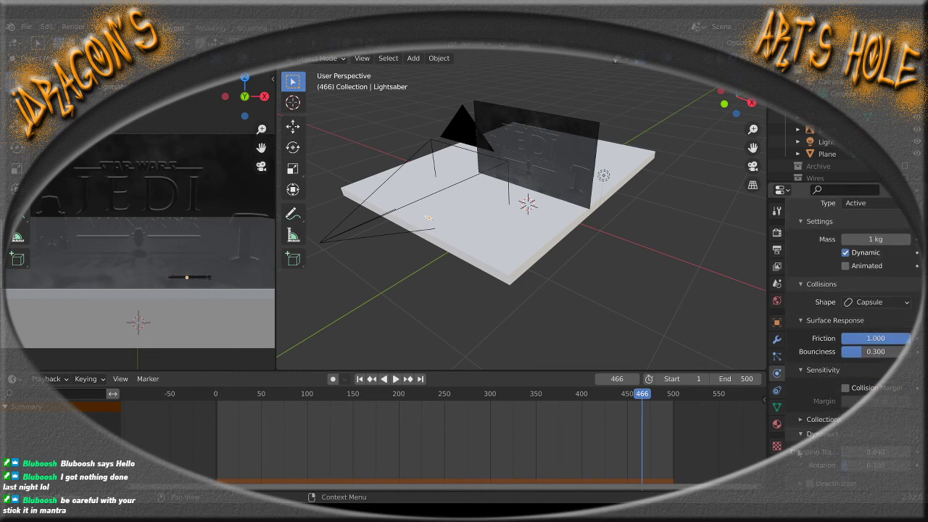
scroll(800, 435, "up", 3)
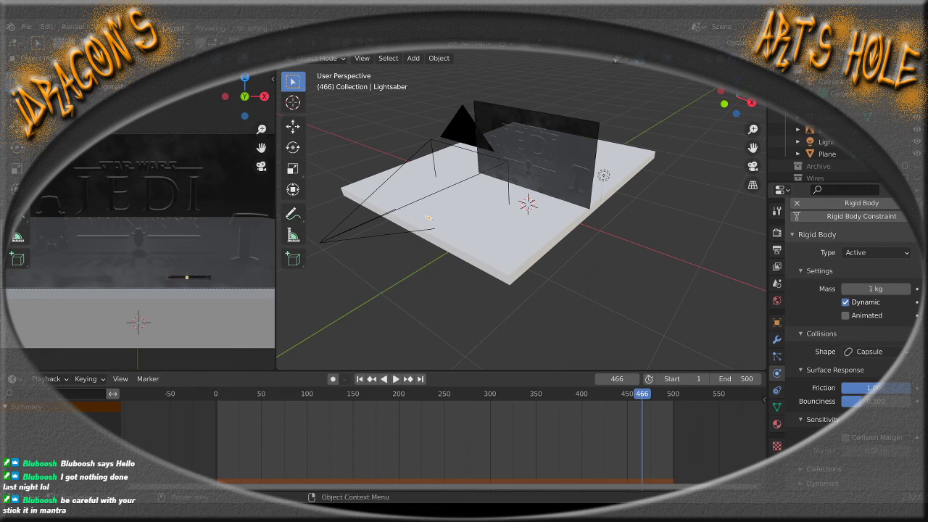
Return to frame 1 and bake the lightsaber's rigid body motion to keyframes for frames 1 to 500 with a frame step of 1
left_click(359, 379)
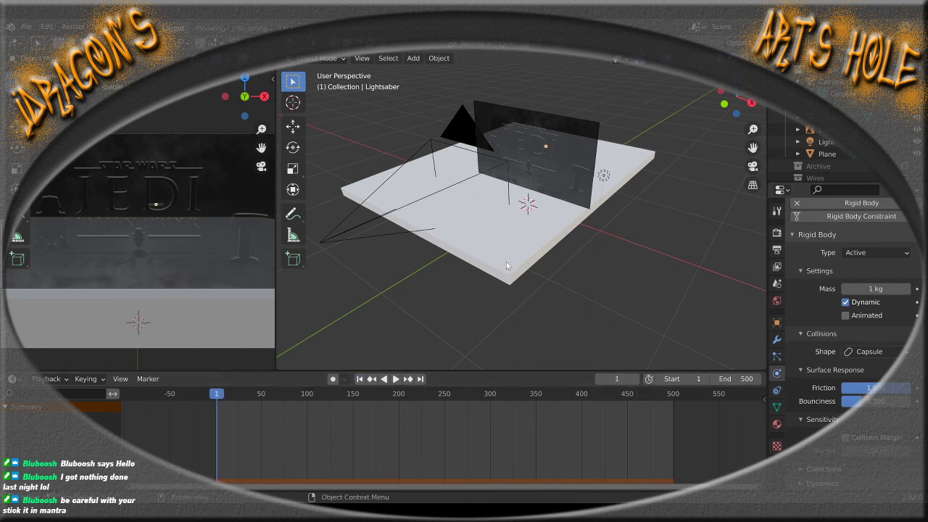
middle_click_drag(509, 266, 408, 266)
scroll(586, 206, "up", 4)
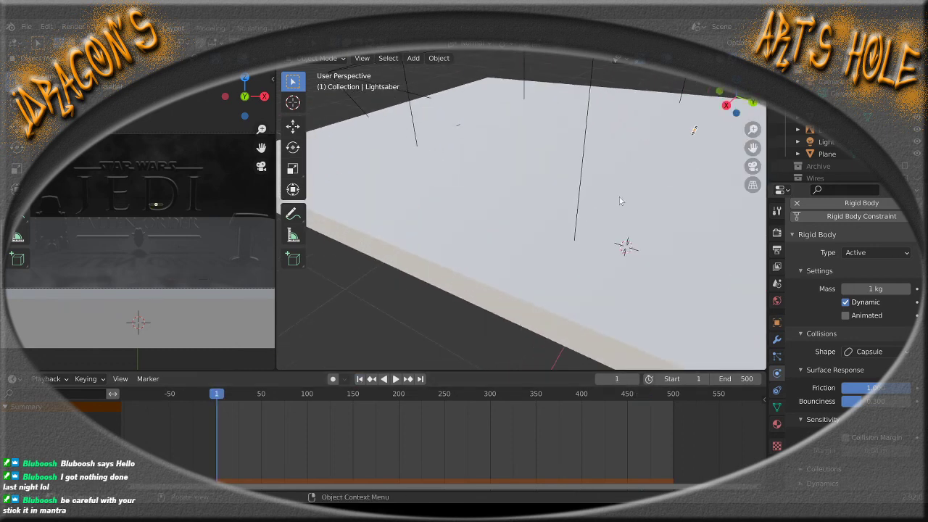
middle_click_drag(696, 137, 572, 209)
key("F3")
type("b")
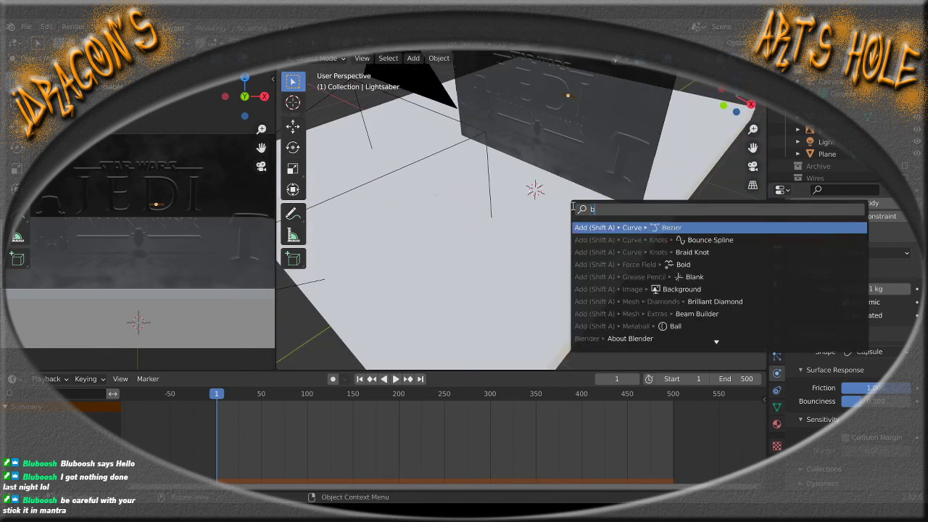
type("ake")
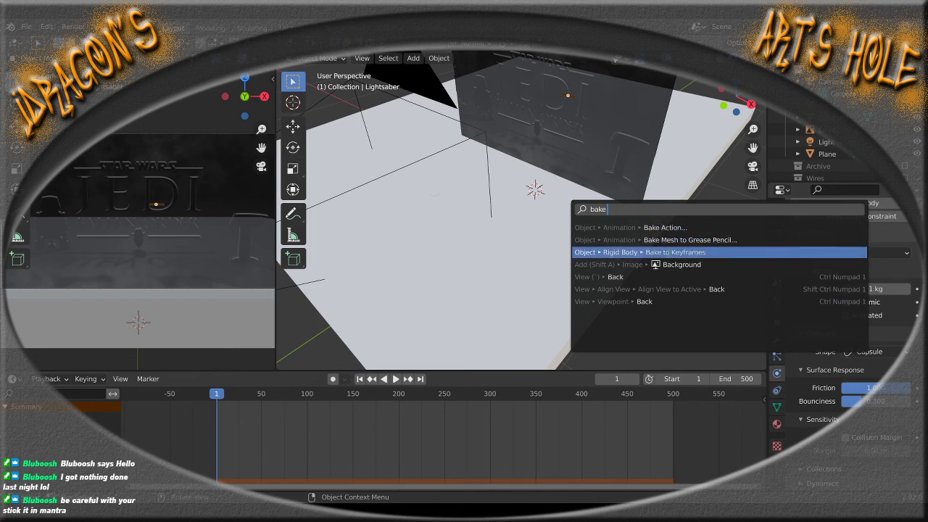
left_click(667, 252)
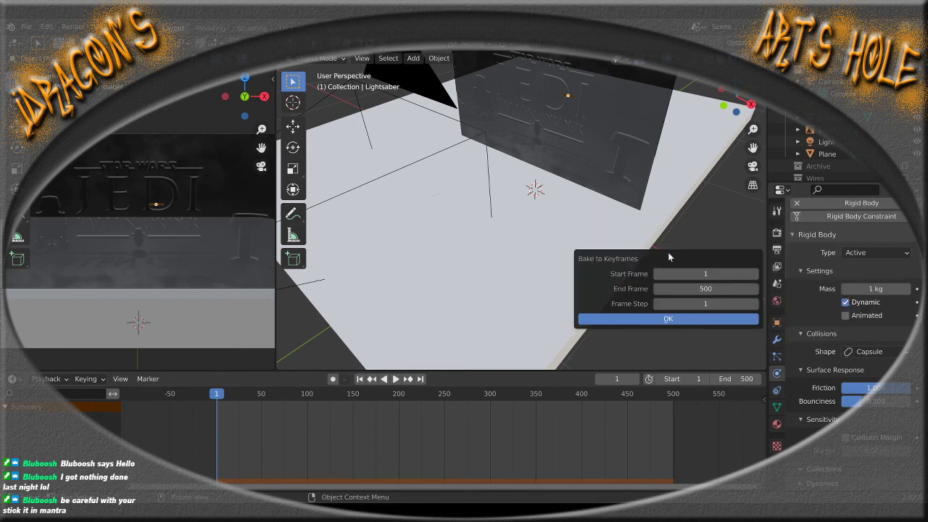
left_click(670, 319)
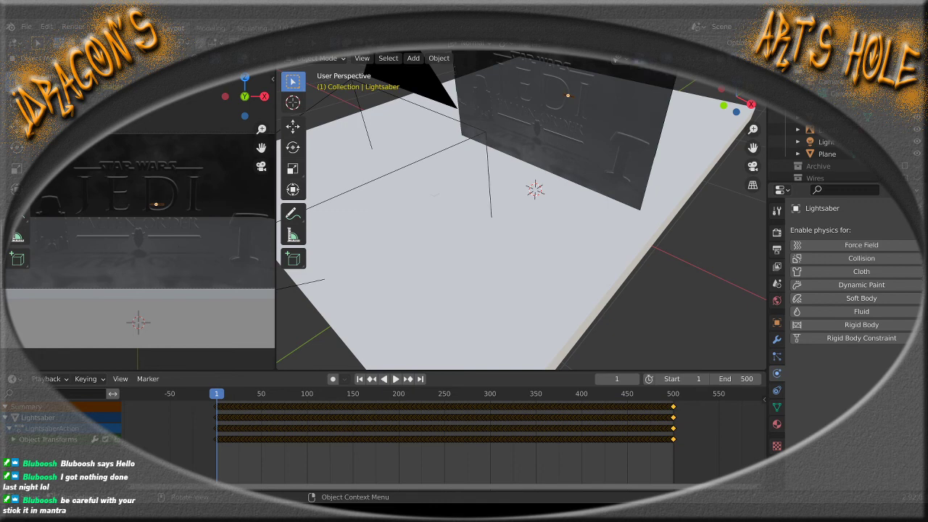
Widen the camera view and inspect the keyframed lightsaber above the slab from several angles
middle_click_drag(455, 245, 464, 261)
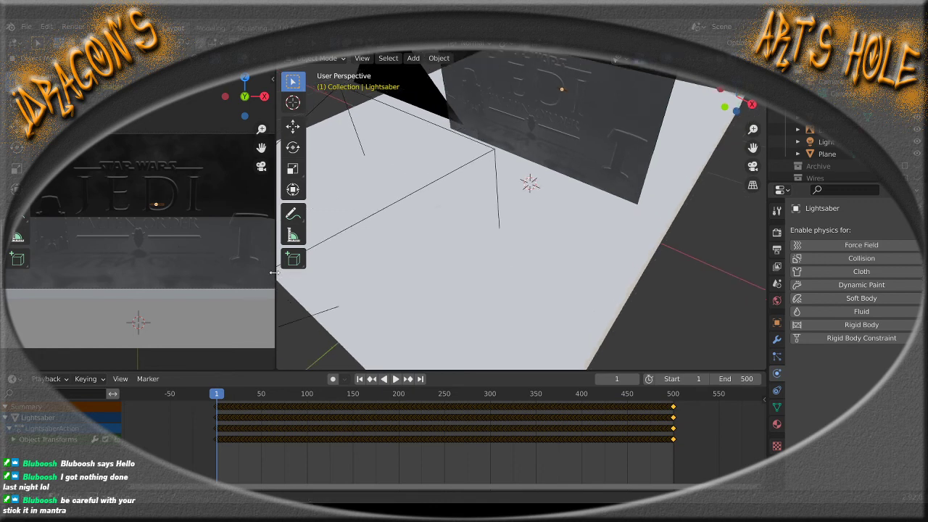
left_click_drag(279, 278, 333, 274)
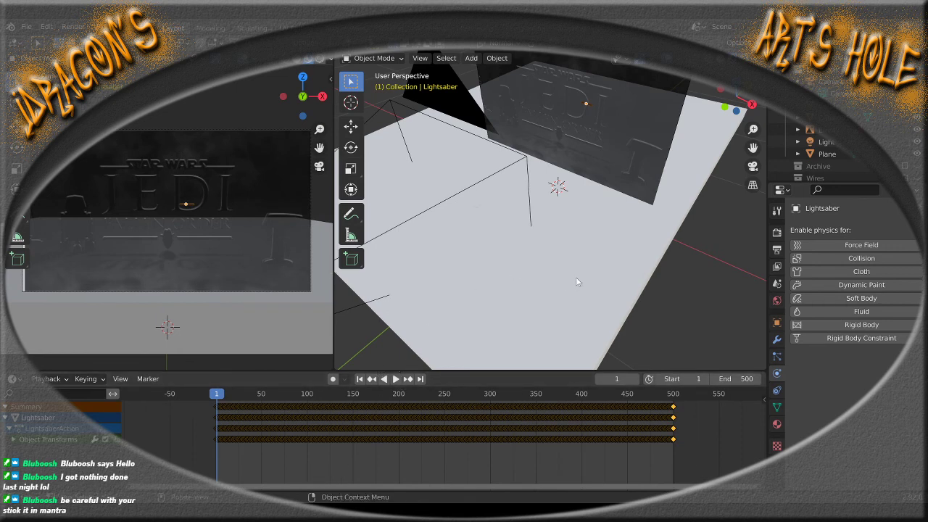
mouse_move(575, 277)
middle_mouse_down()
mouse_move(528, 280)
mouse_move(511, 254)
mouse_move(512, 298)
mouse_move(438, 304)
mouse_move(579, 262)
middle_mouse_up()
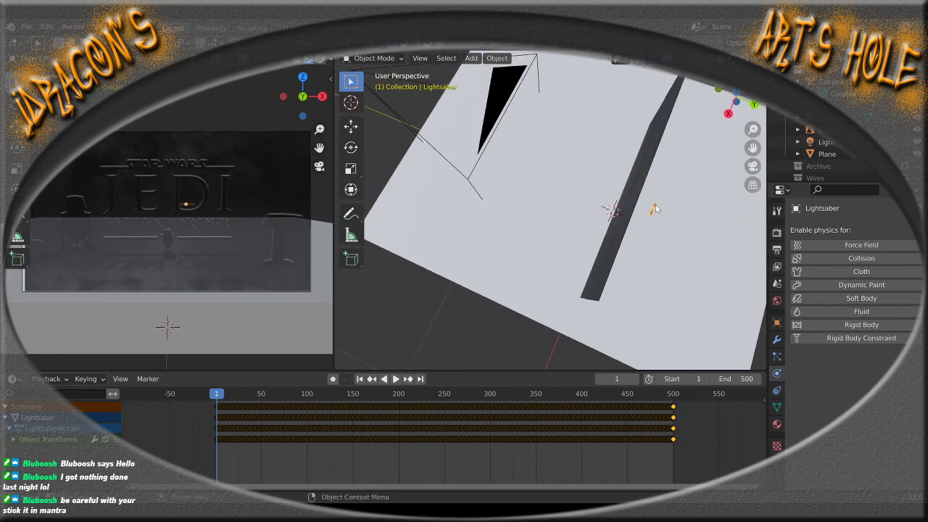
middle_click_drag(517, 325, 556, 202)
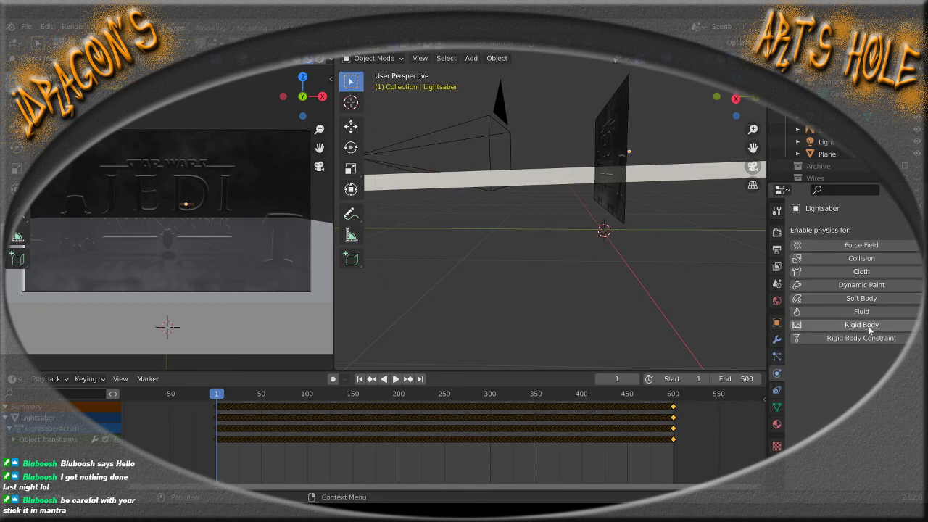
Examine the slab, camera and title plane from several angles and zoom in on the lightsaber's baked keyframes
middle_click_drag(638, 291, 586, 227)
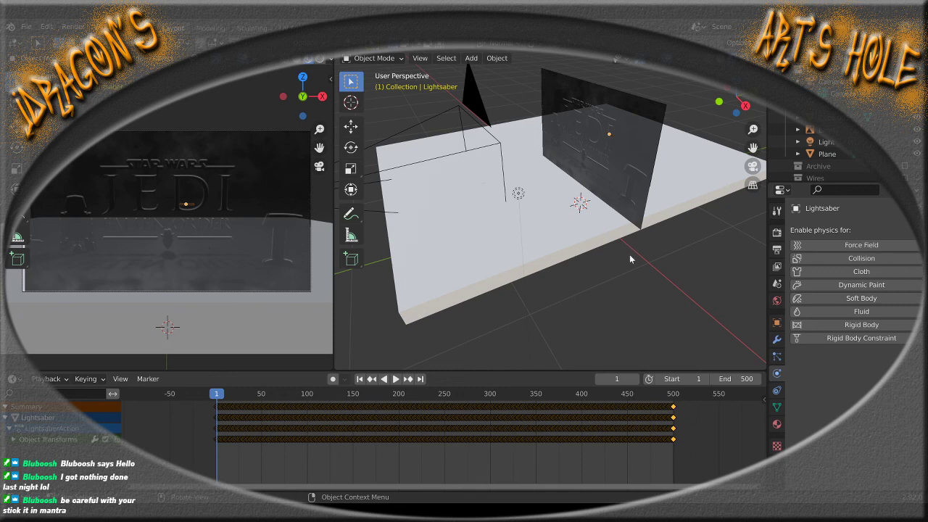
middle_click_drag(654, 283, 619, 172)
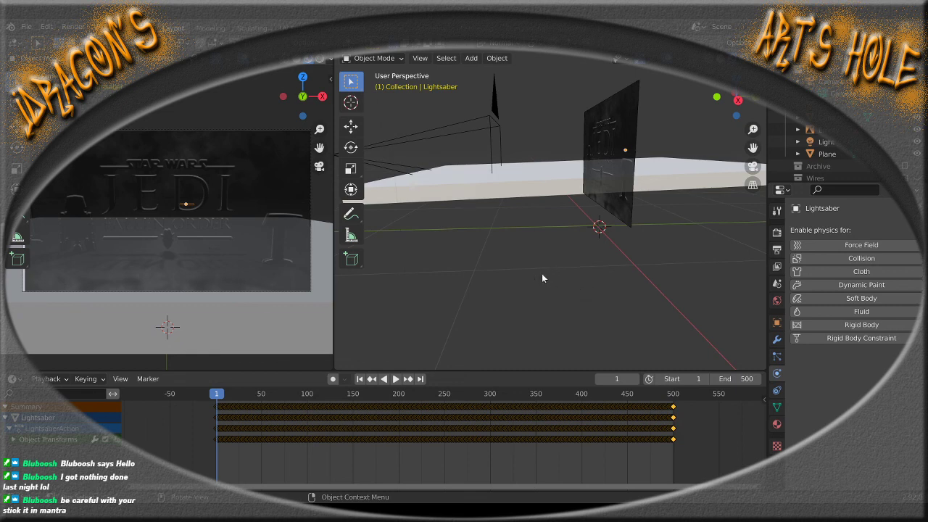
middle_click_drag(541, 275, 593, 289)
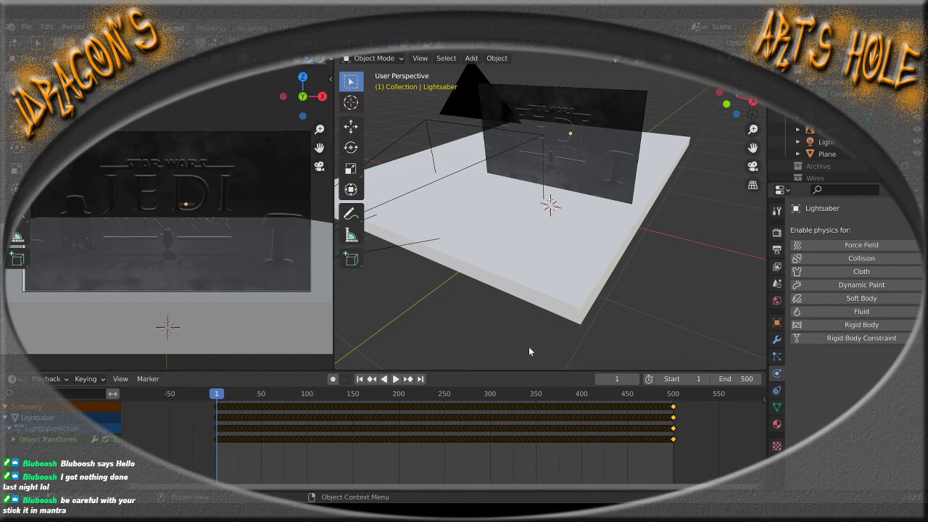
middle_click_drag(619, 278, 538, 260)
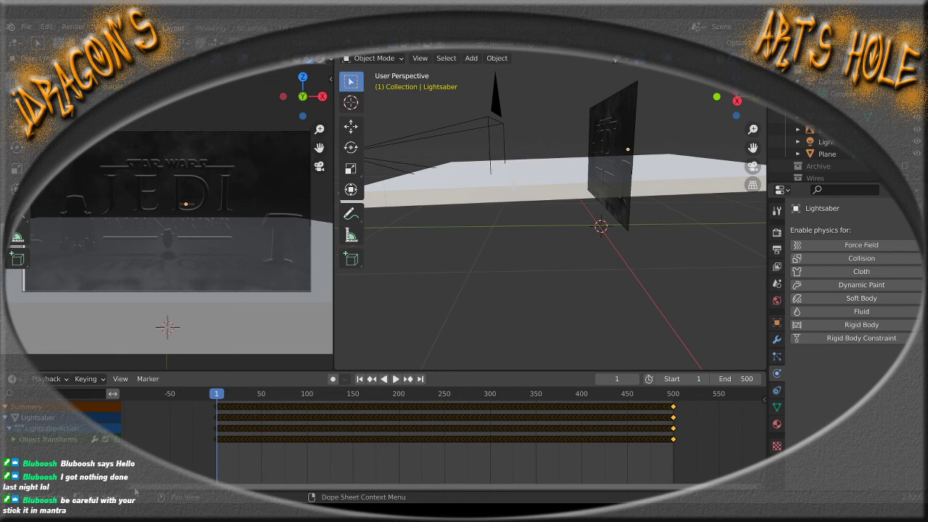
left_click_drag(129, 490, 240, 499)
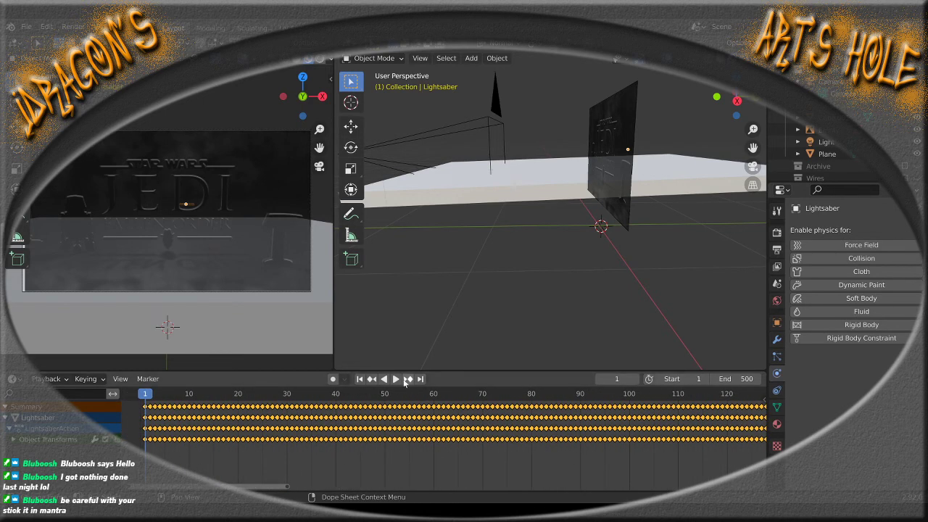
middle_click_drag(483, 305, 525, 315)
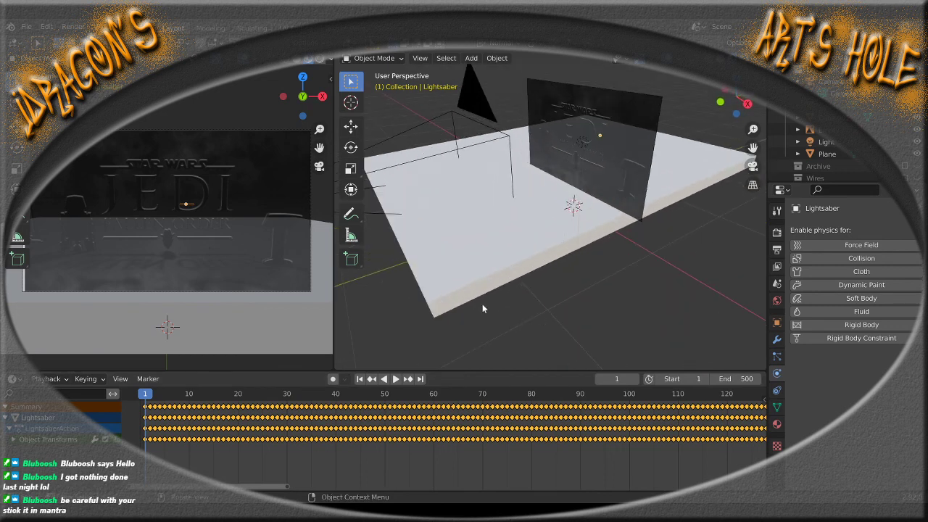
Save the file as Lightsaber Hilt Animated 02.blend and save a further version as Lightsaber Hilt Animated 03.blend
left_click(26, 27)
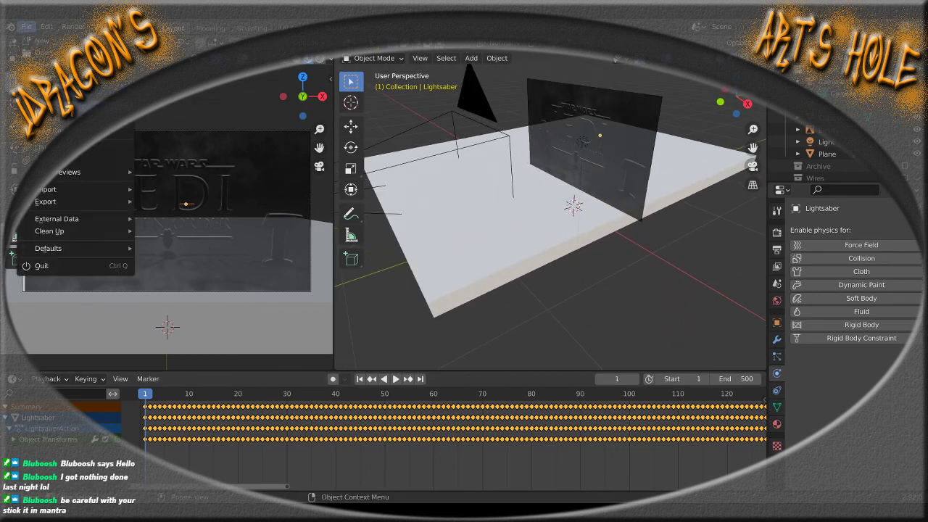
left_click(51, 88)
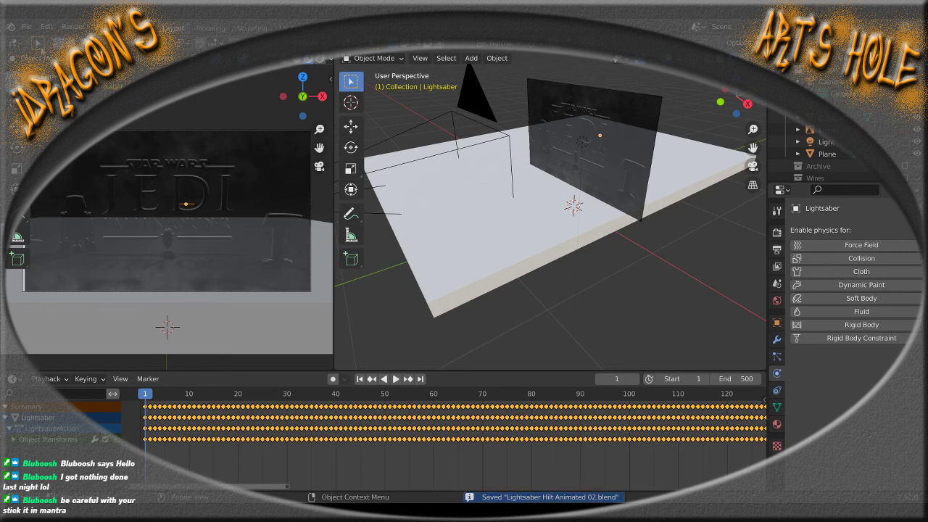
left_click(26, 26)
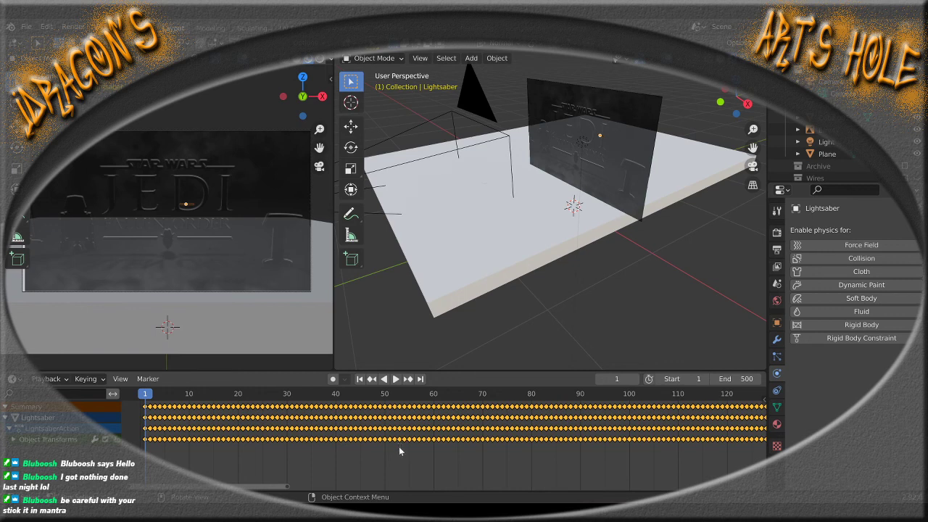
key("ctrl+s")
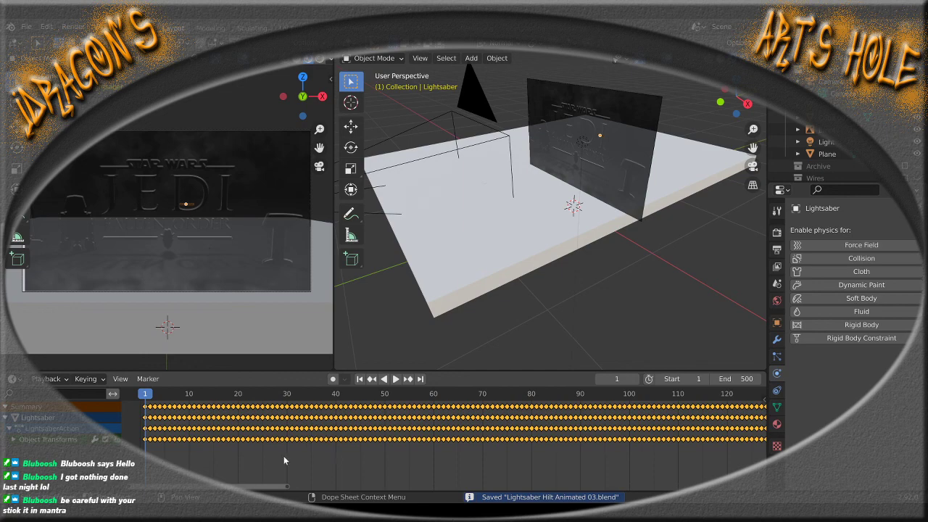
Scrub and play the lightsaber's keyframed roll to find a better starting point, and stop at frame 175
left_click_drag(288, 487, 494, 491)
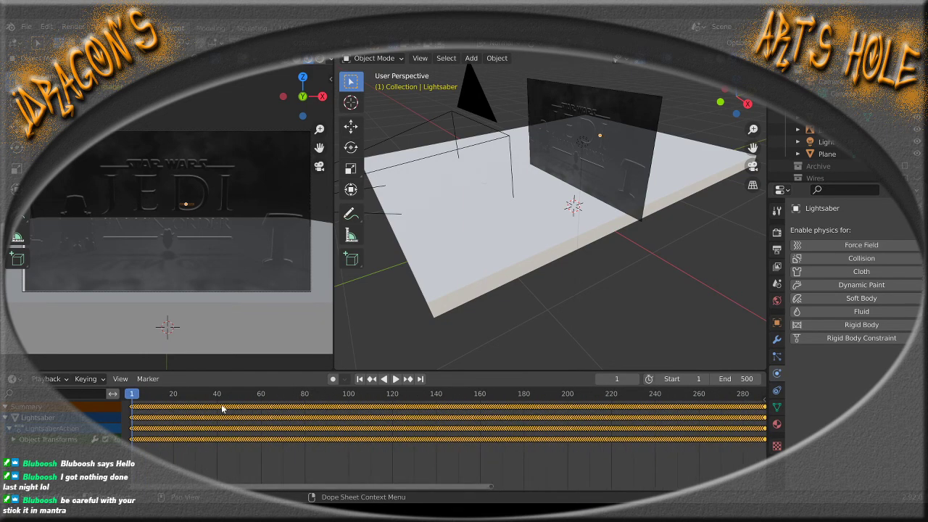
left_click_drag(133, 397, 513, 428)
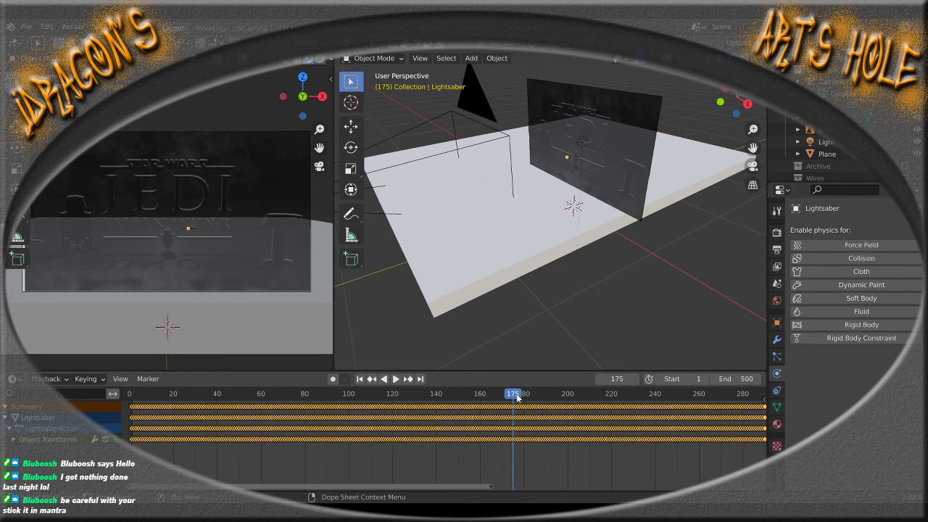
key("space")
key("space")
left_click_drag(515, 395, 678, 406)
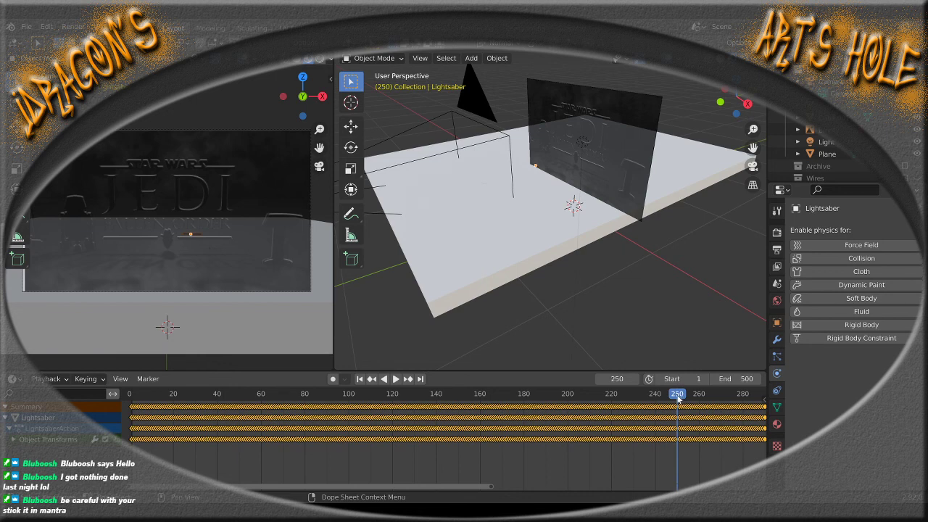
left_click_drag(678, 396, 687, 398)
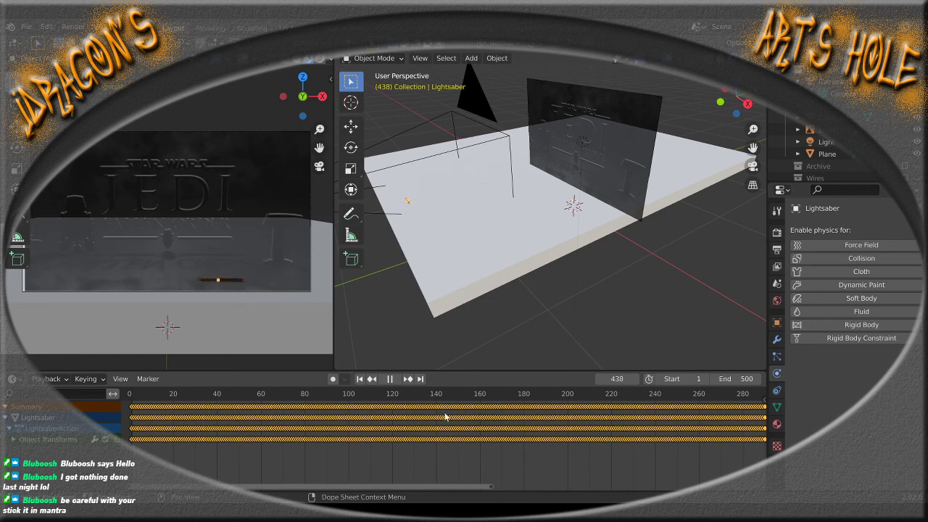
left_click_drag(457, 414, 514, 398)
key("space")
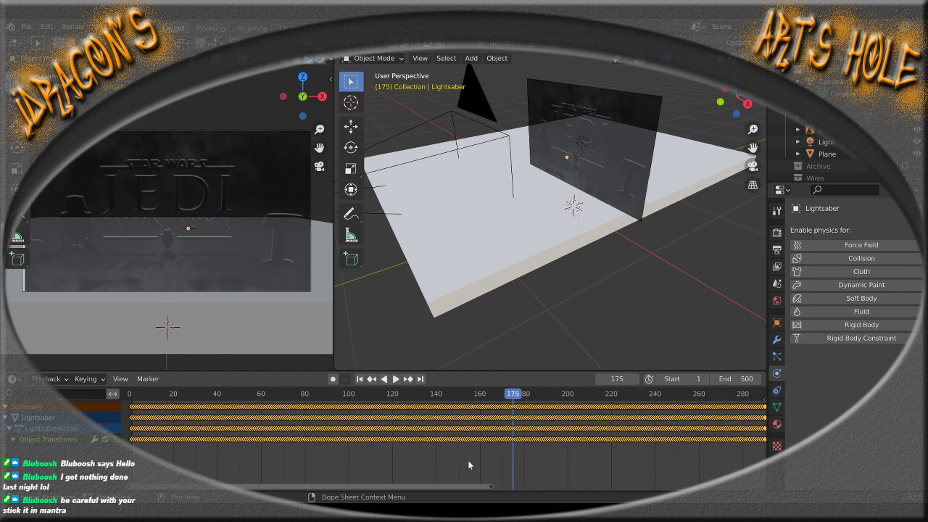
Delete the lightsaber's keyframes from frame 152 to frame 174
left_click_drag(492, 488, 355, 489)
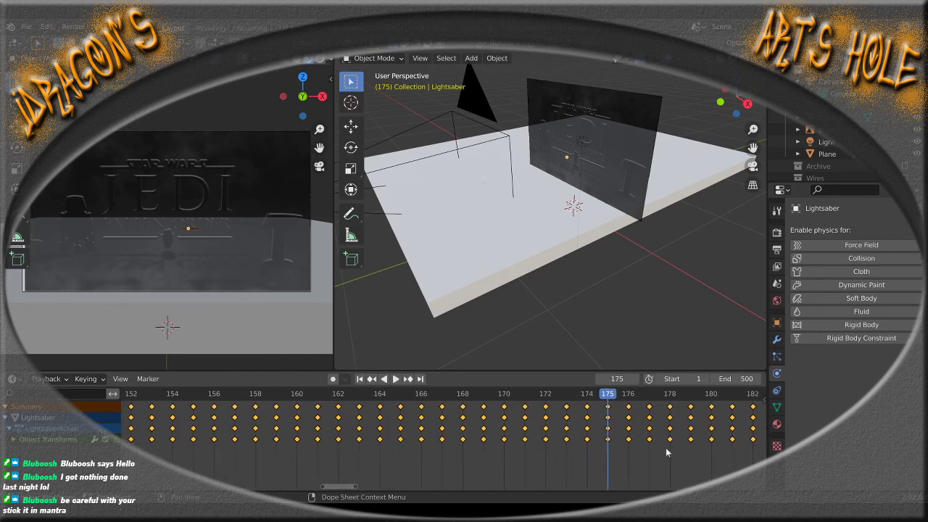
left_click_drag(590, 454, 259, 379)
left_click_drag(173, 408, 124, 408)
left_click_drag(334, 490, 315, 491)
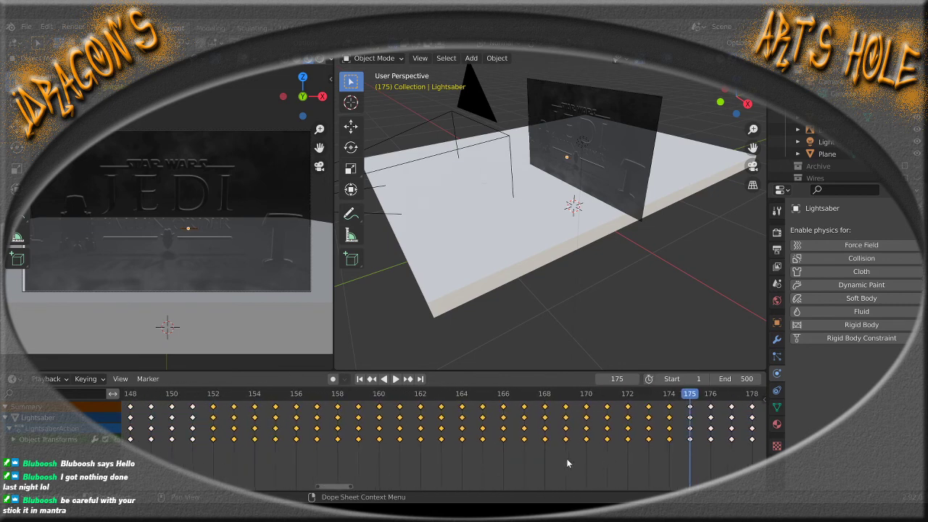
key("Delete")
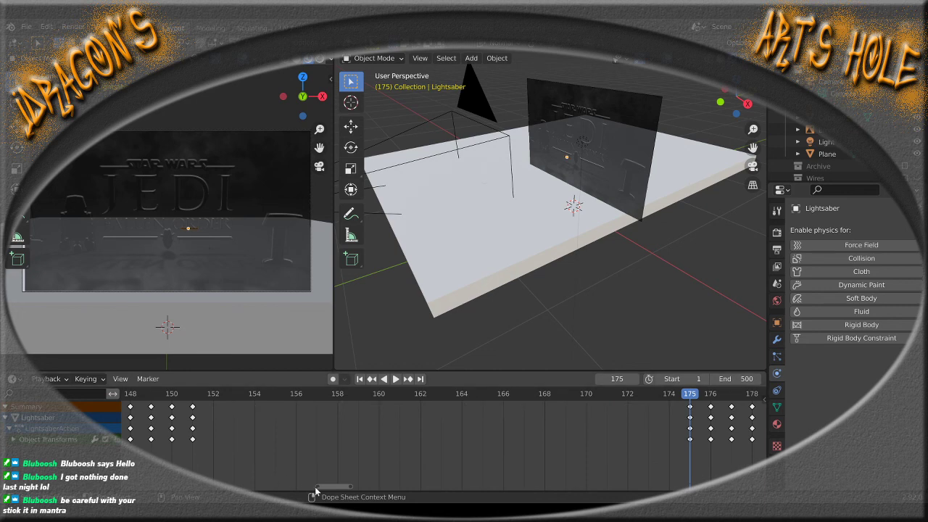
Delete all of the lightsaber's remaining keyframes before frame 152, back to the start of the animation
left_click_drag(317, 487, 193, 488)
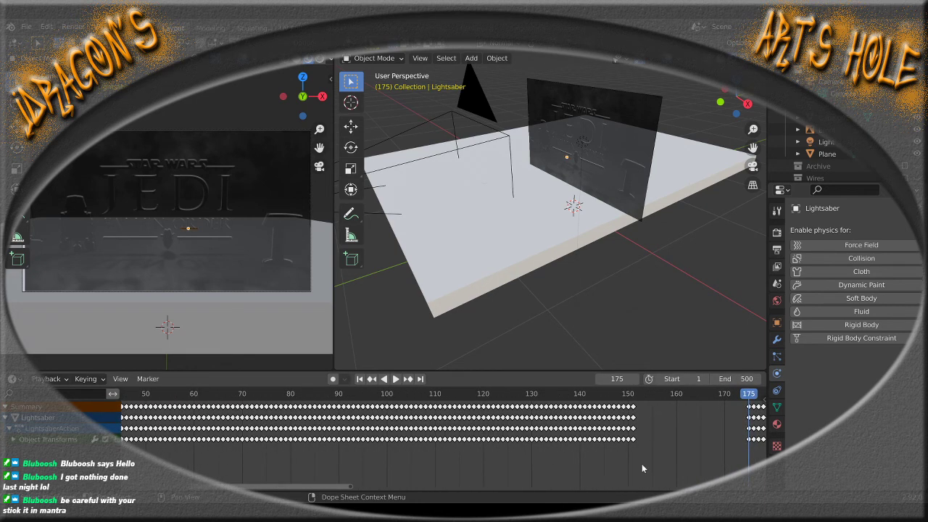
left_click_drag(648, 462, 136, 404)
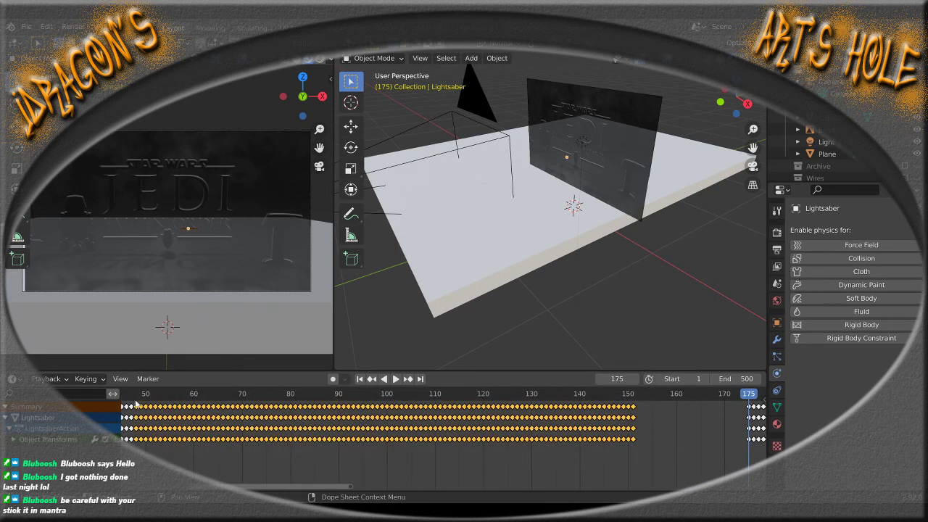
key("Delete")
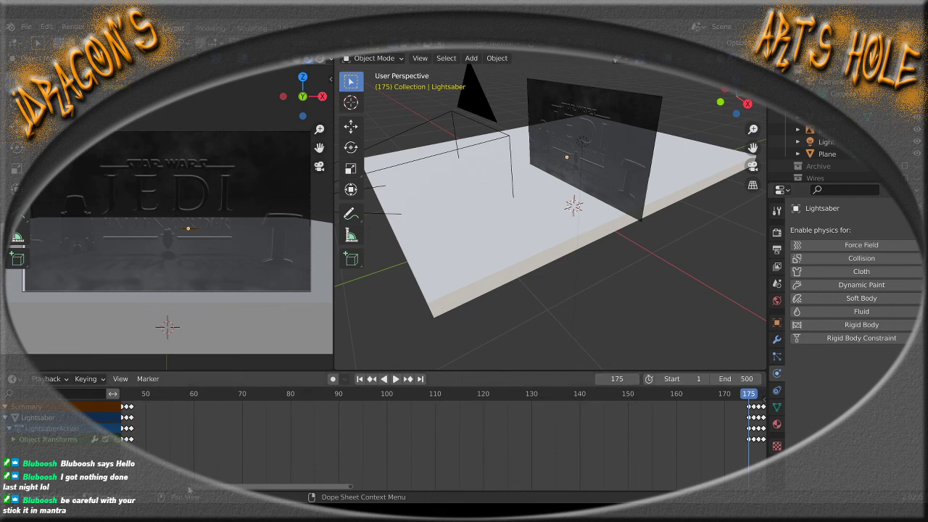
left_click_drag(201, 487, 102, 488)
left_click_drag(541, 466, 272, 408)
key("Delete")
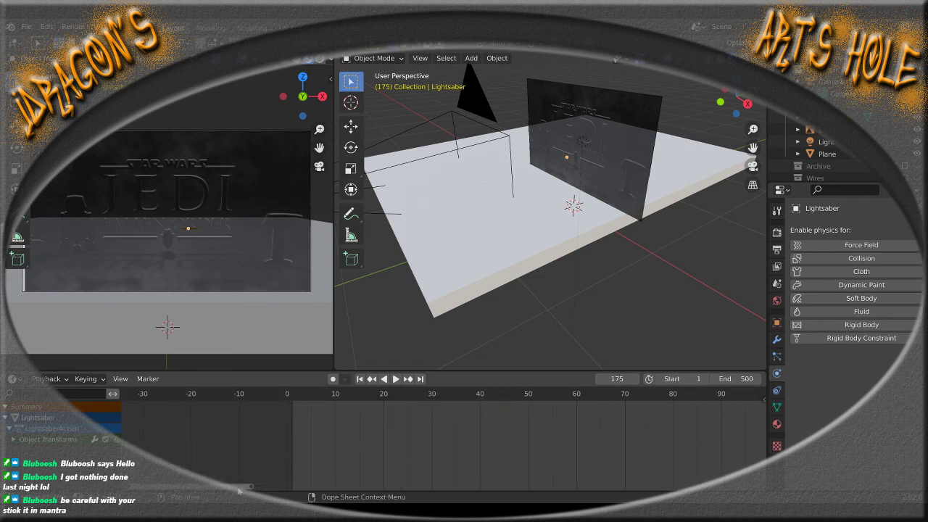
Select all remaining lightsaber keyframes, from frame 175 to 500, and move them 175 frames earlier
left_click_drag(231, 488, 118, 488)
left_click_drag(426, 488, 593, 501)
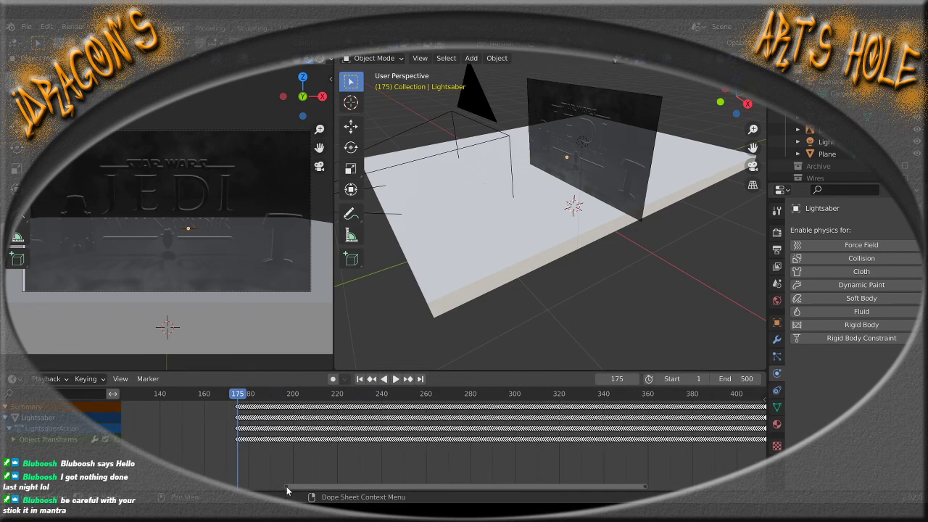
left_click_drag(286, 488, 138, 488)
left_click_drag(524, 489, 227, 396)
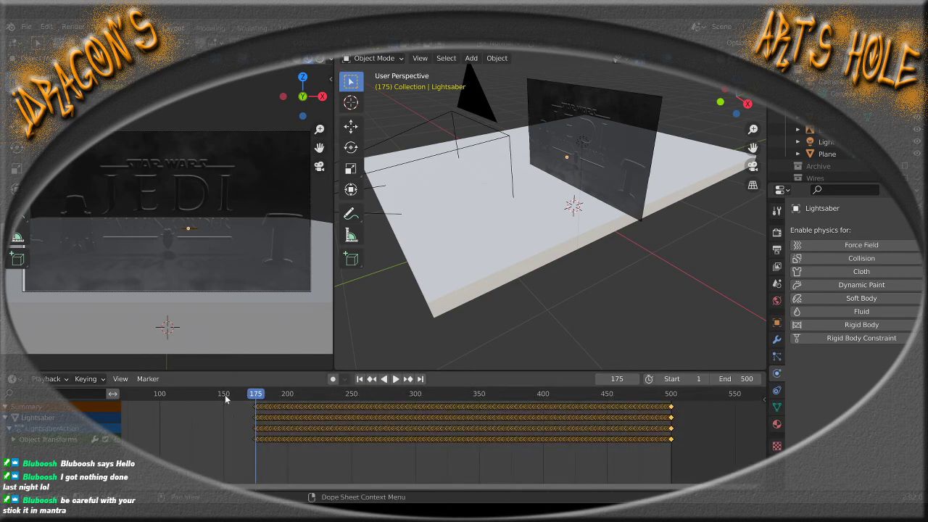
left_click_drag(218, 489, 325, 489)
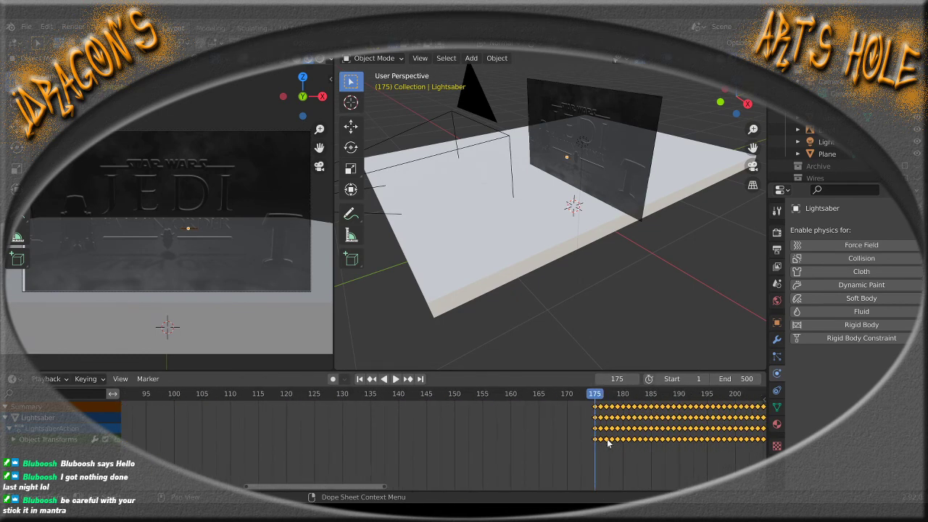
key("g")
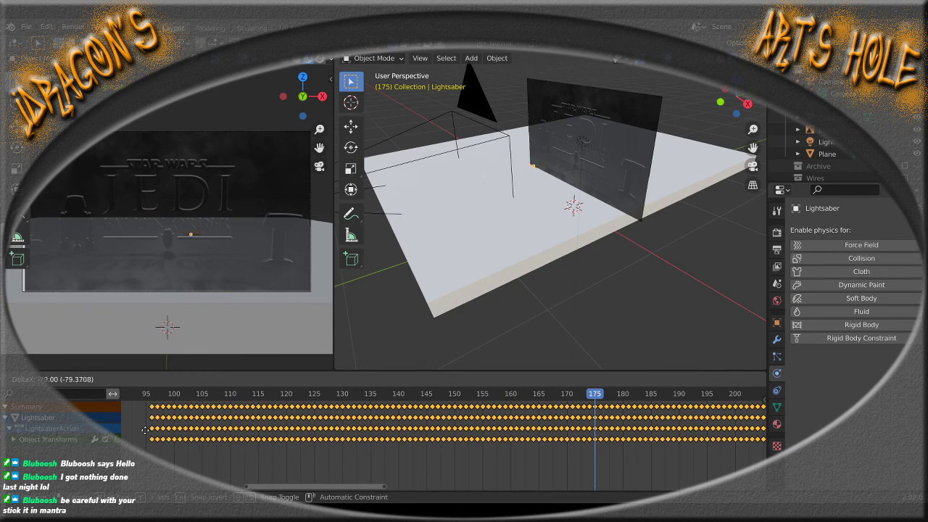
right_click(110, 438)
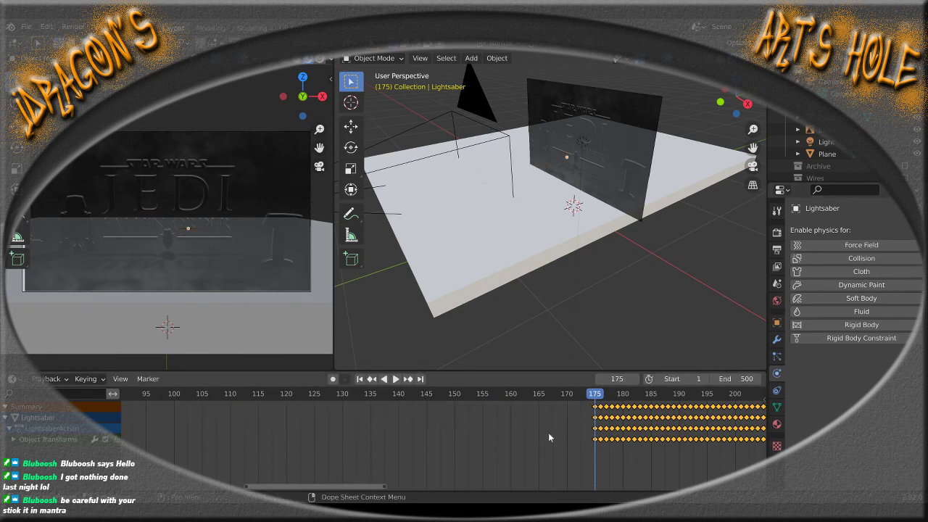
key("g")
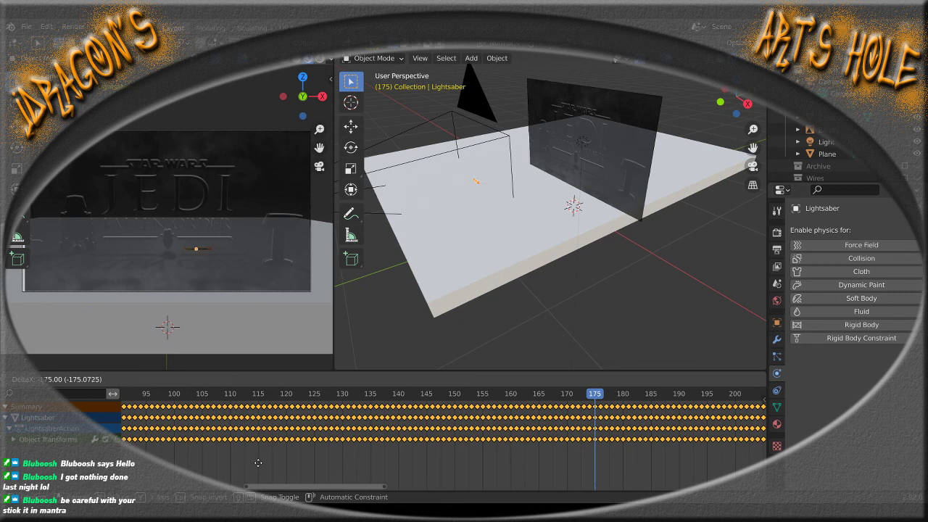
left_click(258, 462)
left_click_drag(368, 489, 229, 490)
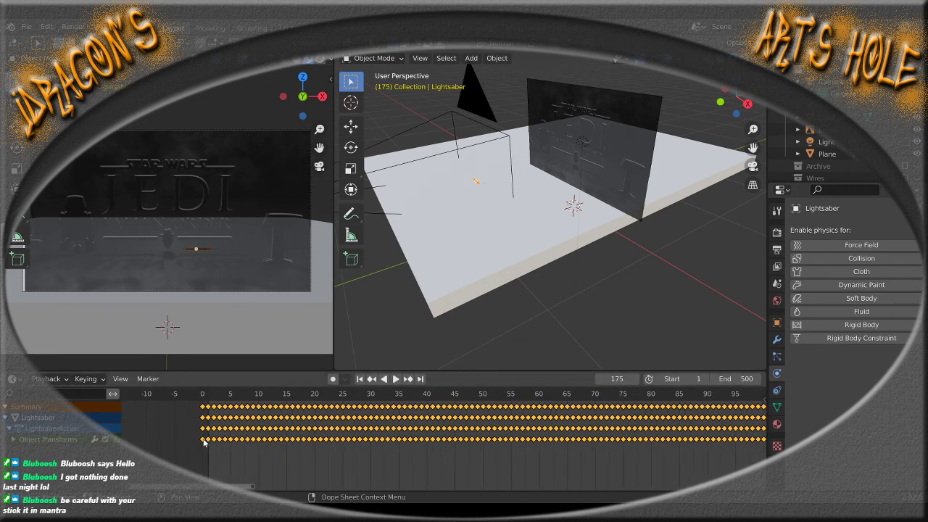
Set the current frame to 1 and shift all lightsaber keyframes one frame later so they start at frame 1
key("g")
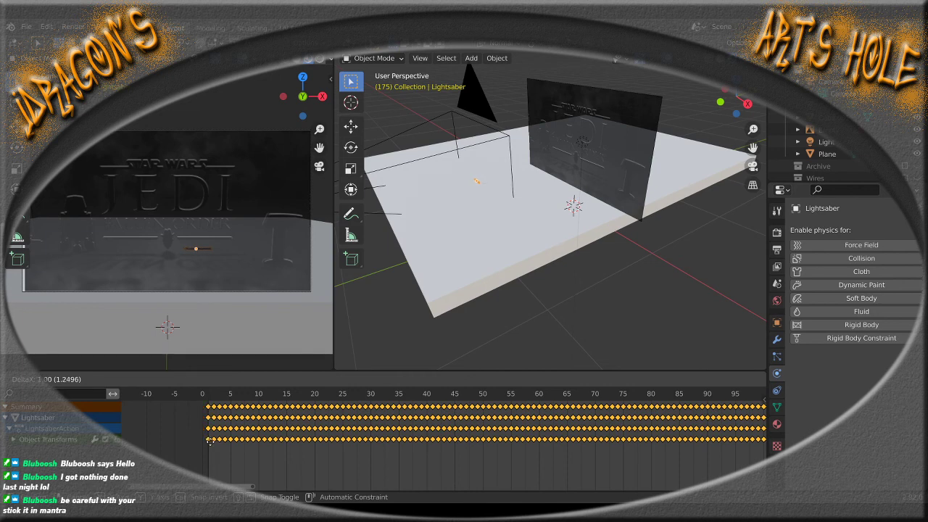
left_click(203, 439)
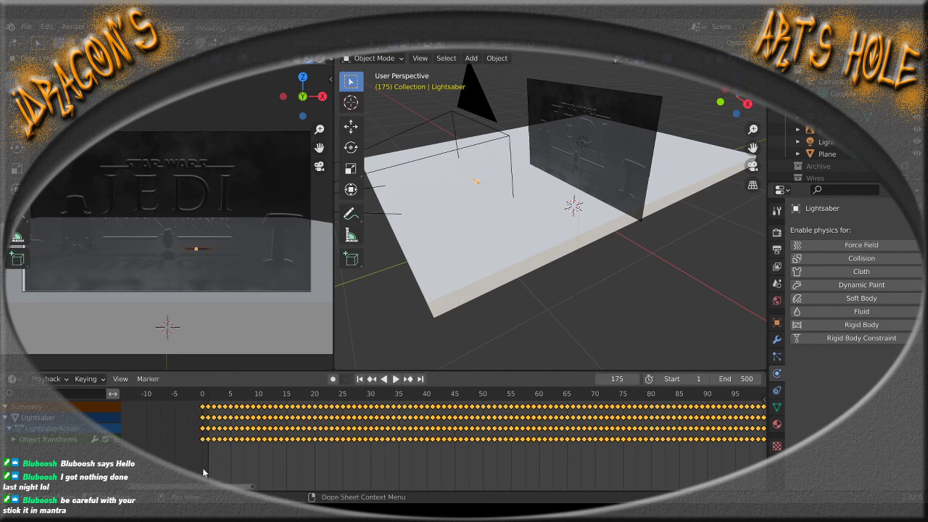
left_click(195, 396)
left_click(208, 397)
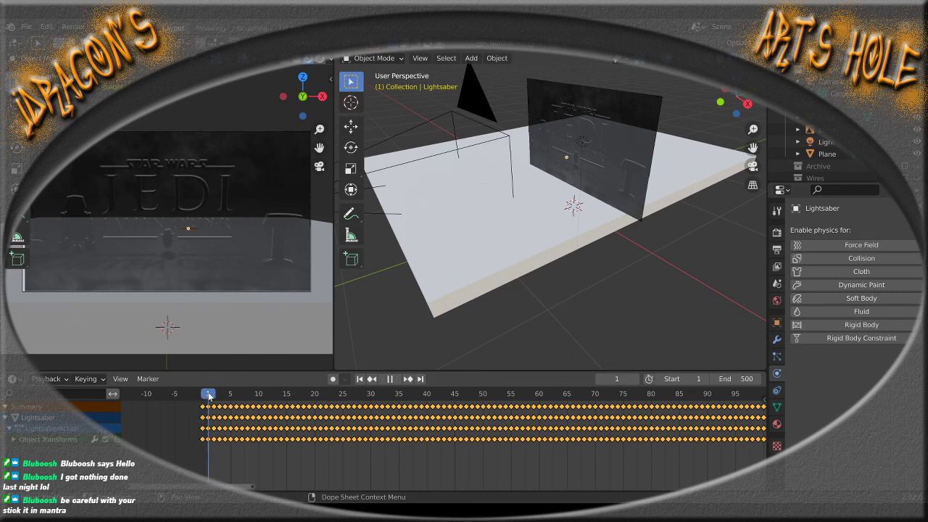
left_click_drag(203, 439, 210, 442)
mouse_move(207, 440)
left_mouse_down()
mouse_move(228, 440)
mouse_move(211, 441)
left_mouse_up()
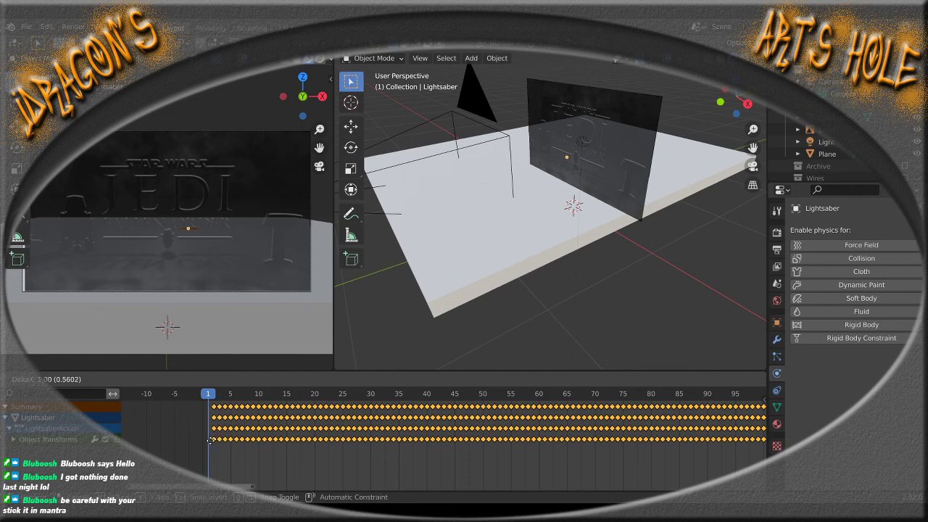
key("Escape")
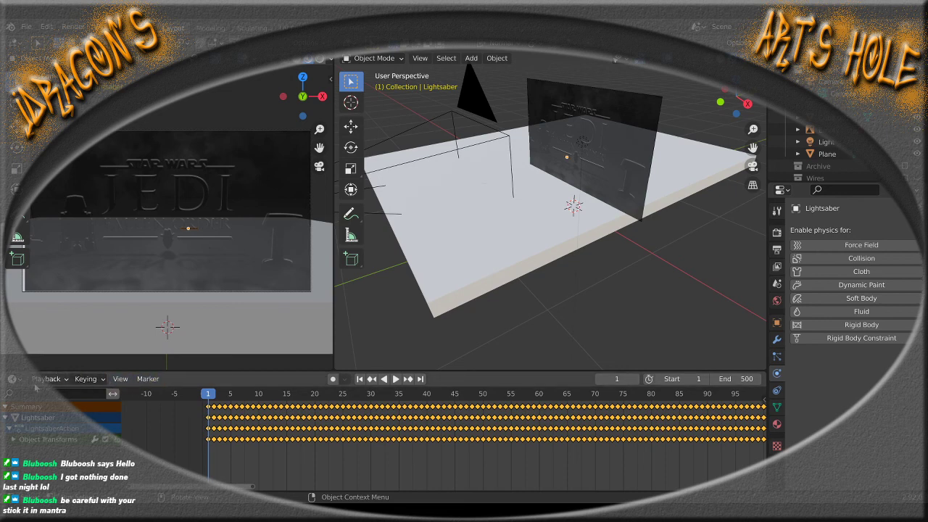
Scrub through the lightsaber's shifted roll animation up to frame 263 and save the file
key("g")
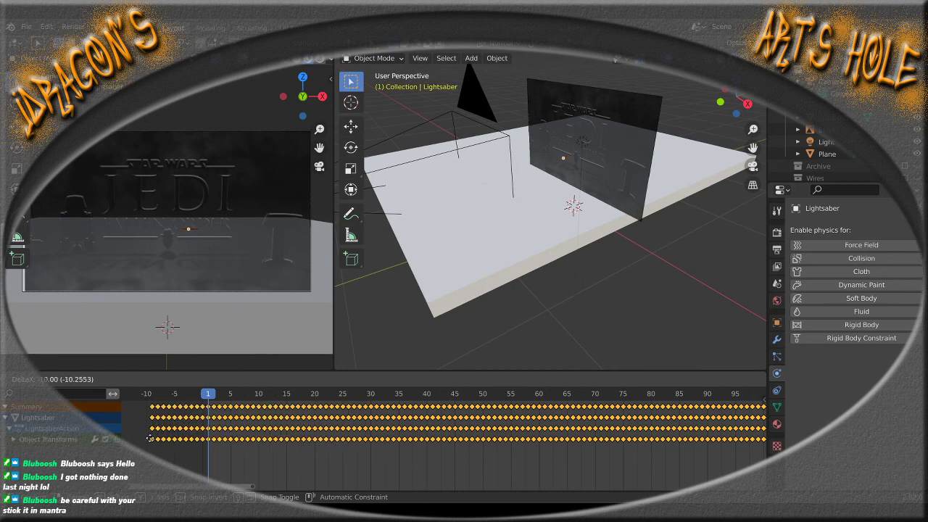
left_click(209, 445)
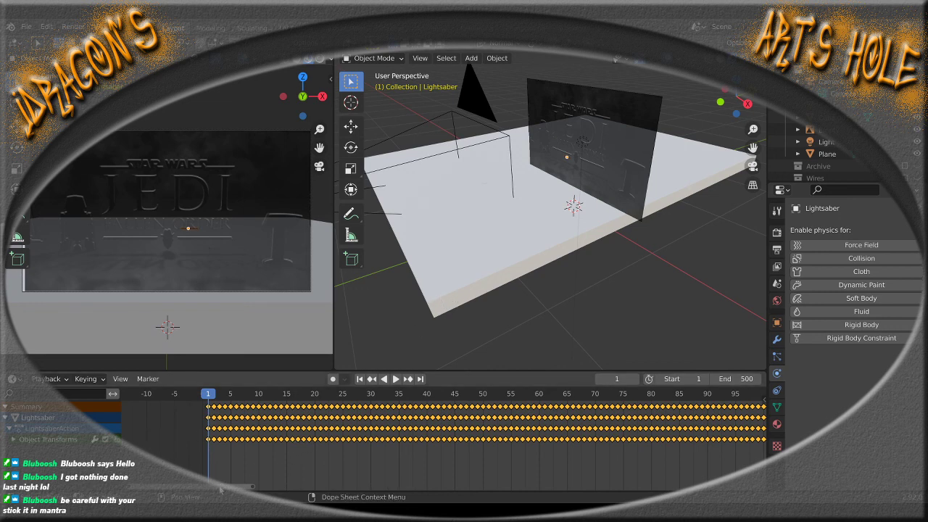
left_click_drag(209, 395, 580, 426)
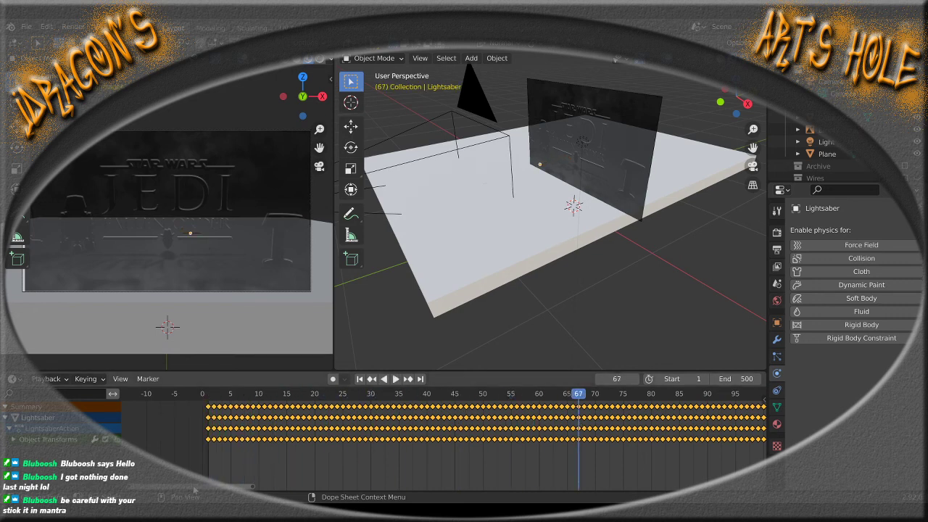
left_click_drag(195, 487, 696, 494)
left_click_drag(207, 397, 492, 414)
left_click_drag(689, 489, 521, 499)
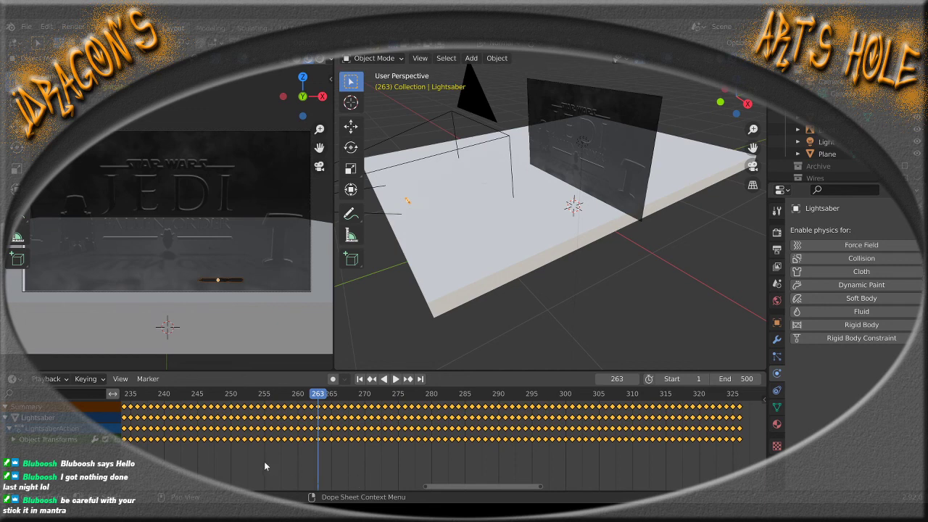
left_click(26, 26)
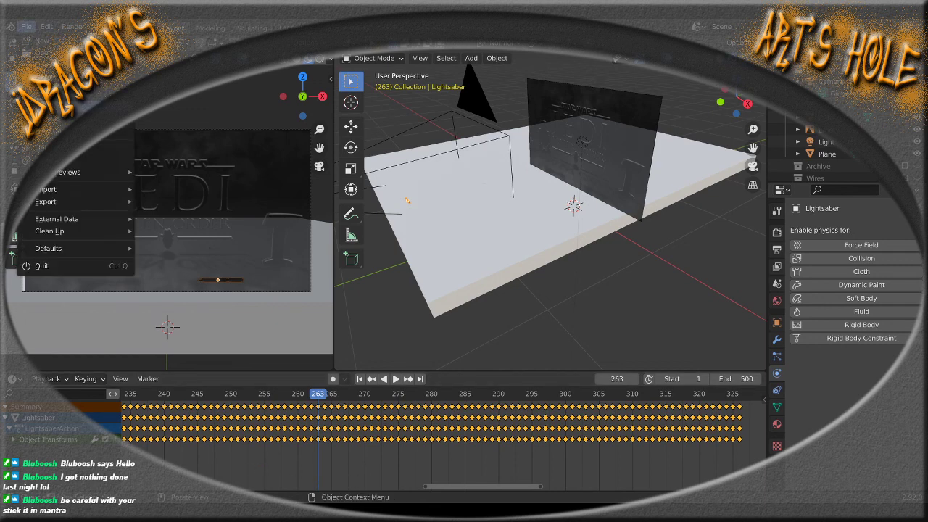
left_click(58, 107)
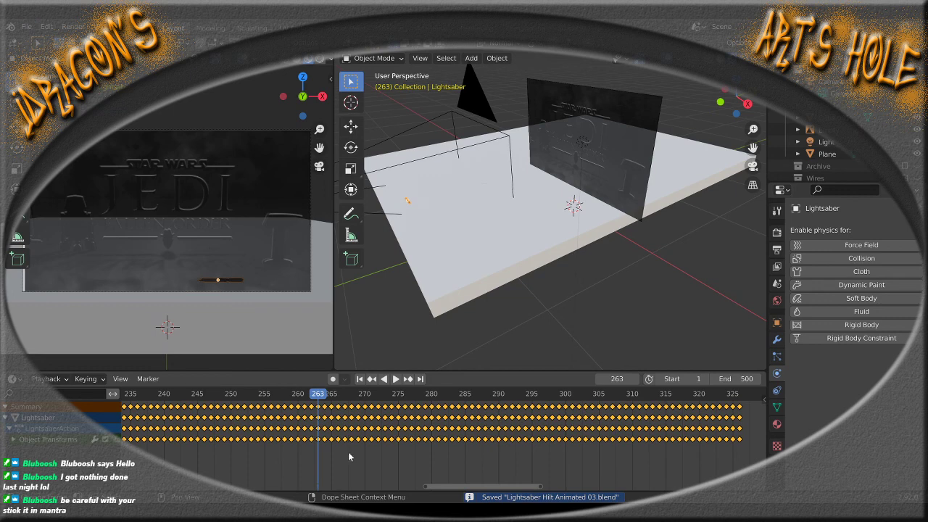
Set the current frame to 262 and delete all of the lightsaber's keyframes after it
key("space")
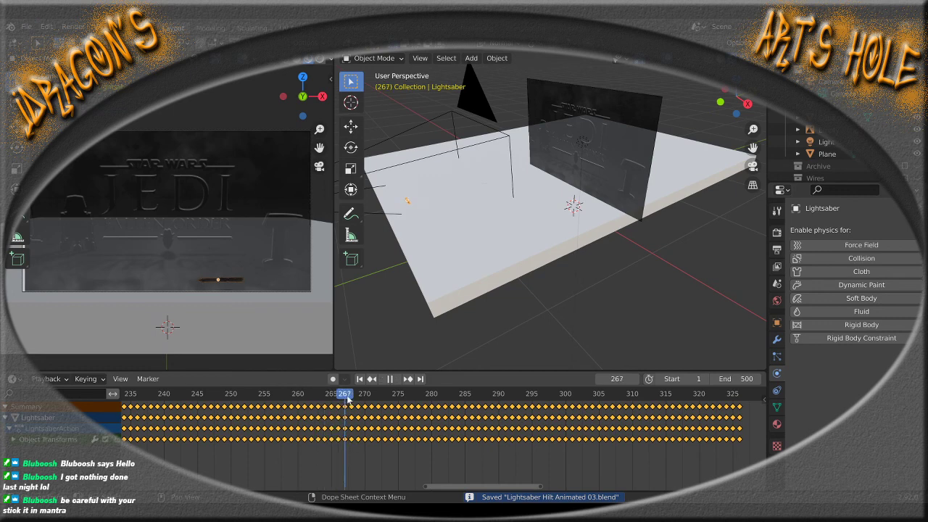
left_click(305, 395)
mouse_move(307, 399)
left_mouse_down()
mouse_move(345, 400)
mouse_move(305, 402)
mouse_move(326, 401)
mouse_move(313, 402)
left_mouse_up()
left_click_drag(317, 446, 749, 404)
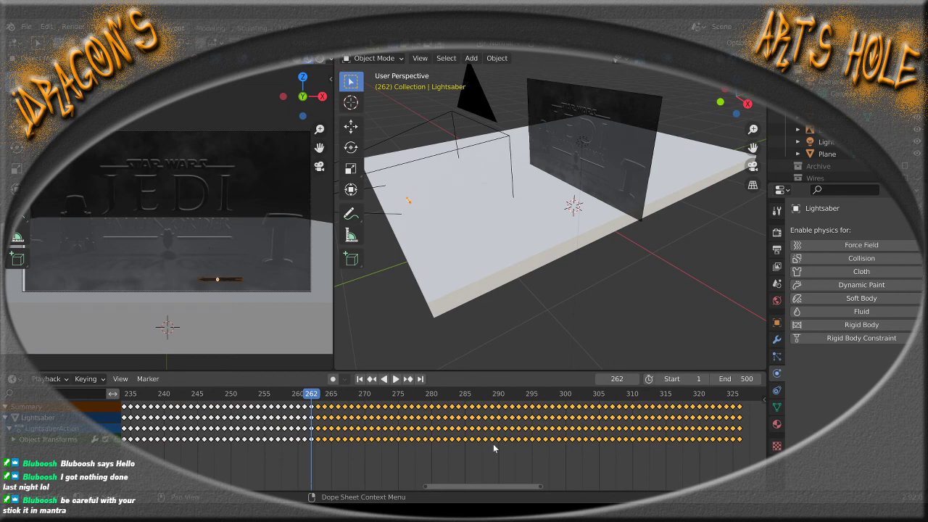
key("Delete")
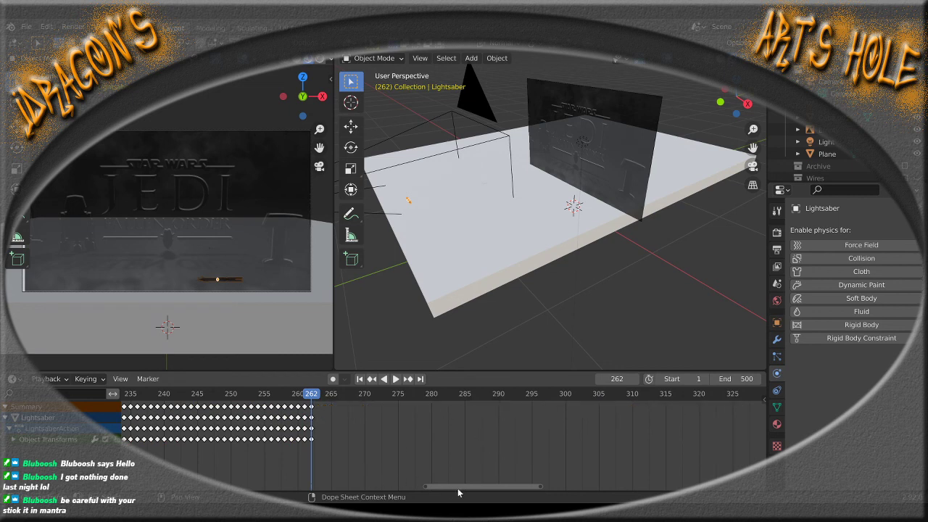
scroll(458, 492, "left", 5, "ctrl")
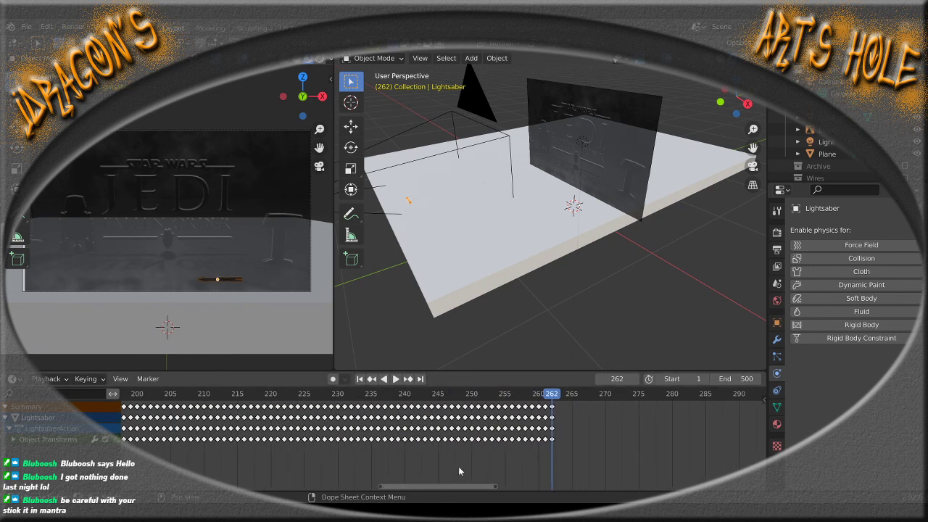
Switch the timeline area to the Graph Editor and enlarge it to show the lightsaber's curves around frame 262
left_click(22, 383)
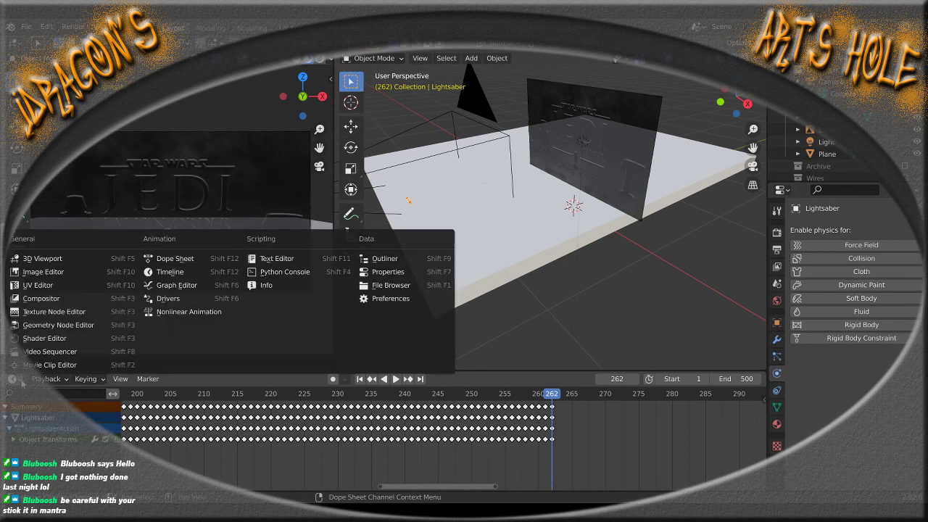
left_click(176, 285)
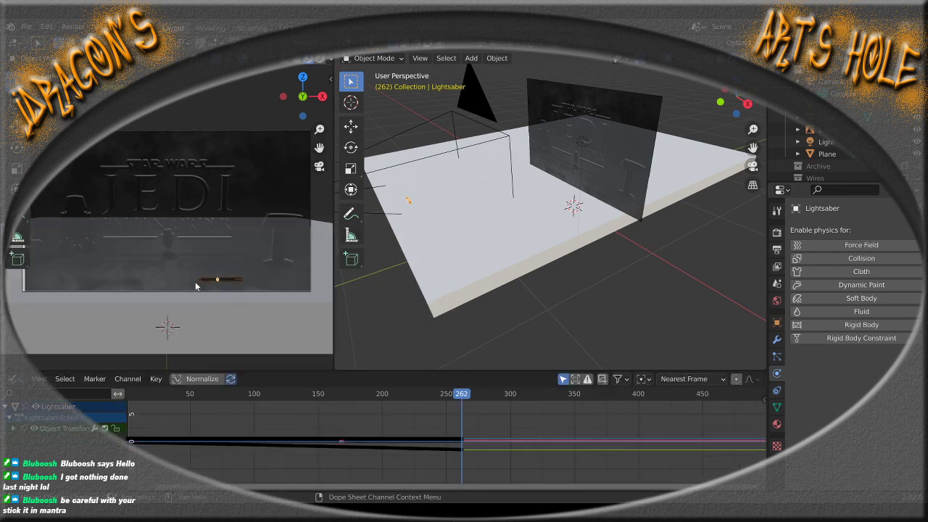
left_click_drag(348, 369, 376, 97)
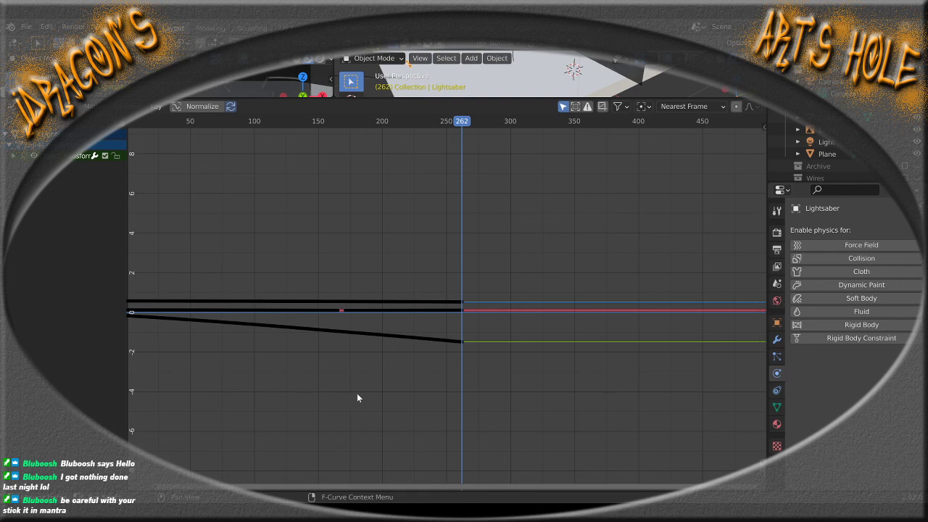
left_click_drag(155, 491, 398, 490)
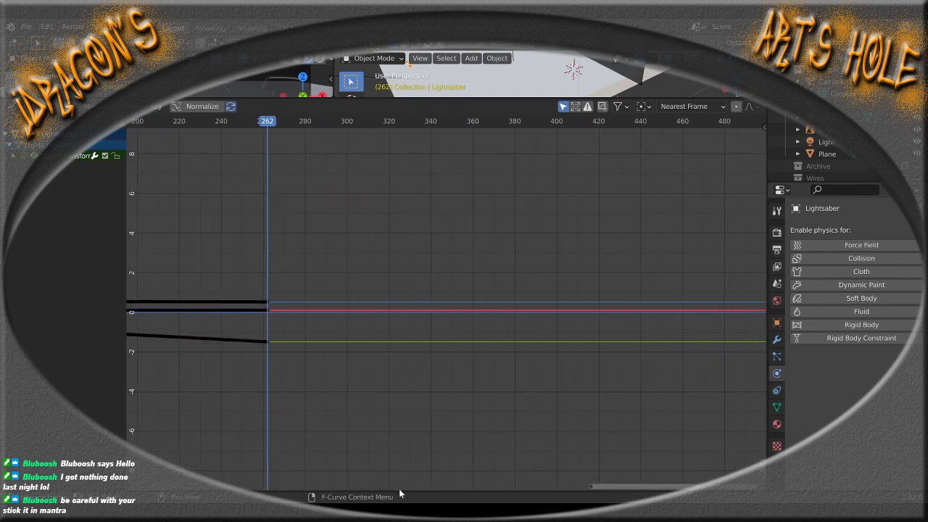
left_click_drag(654, 484, 458, 487)
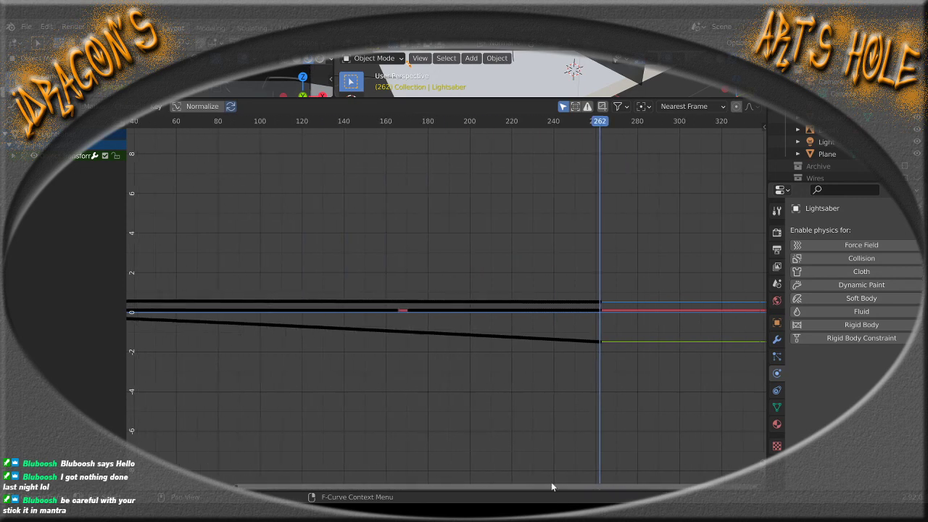
left_click_drag(762, 487, 385, 488)
left_click_drag(330, 489, 735, 491)
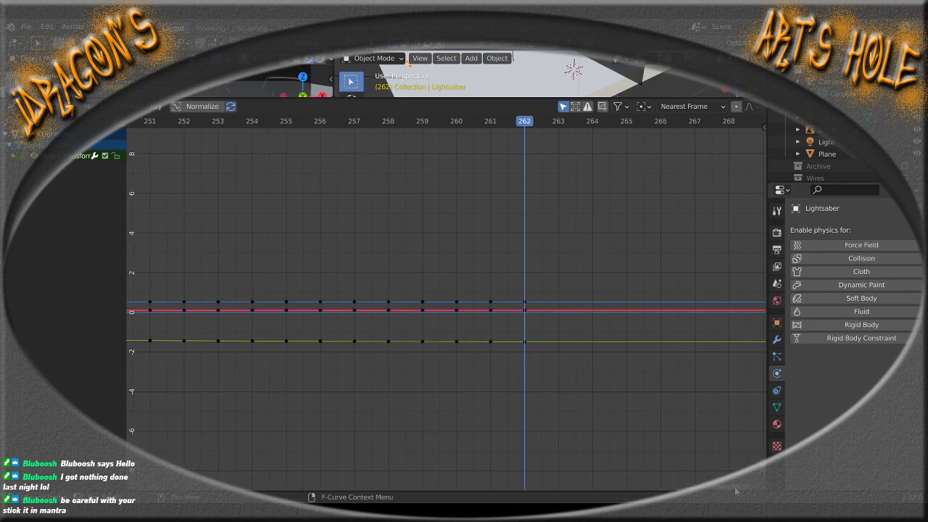
Set the handle type of the upper blue curve's last keyframe, at frame 262, to Aligned
left_click(525, 304)
scroll(520, 329, "up", 4)
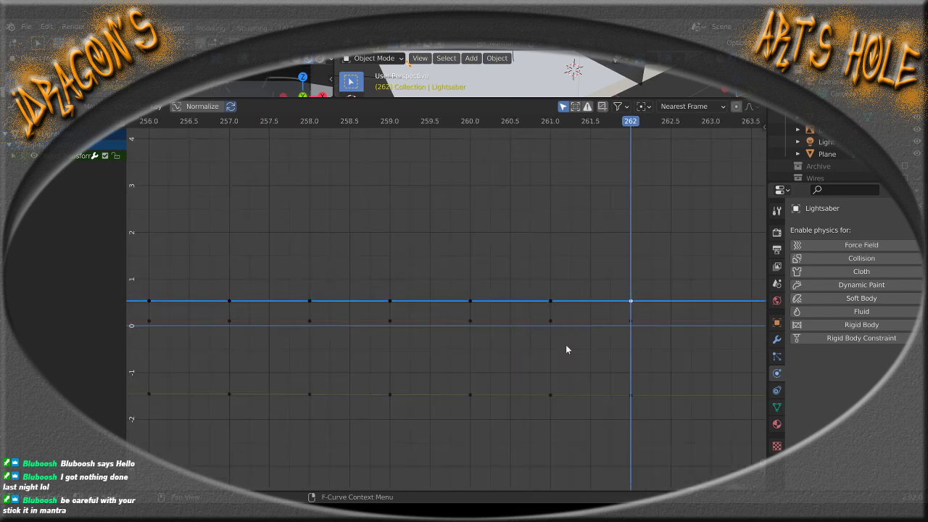
middle_click_drag(565, 345, 432, 325)
scroll(407, 308, "up", 2)
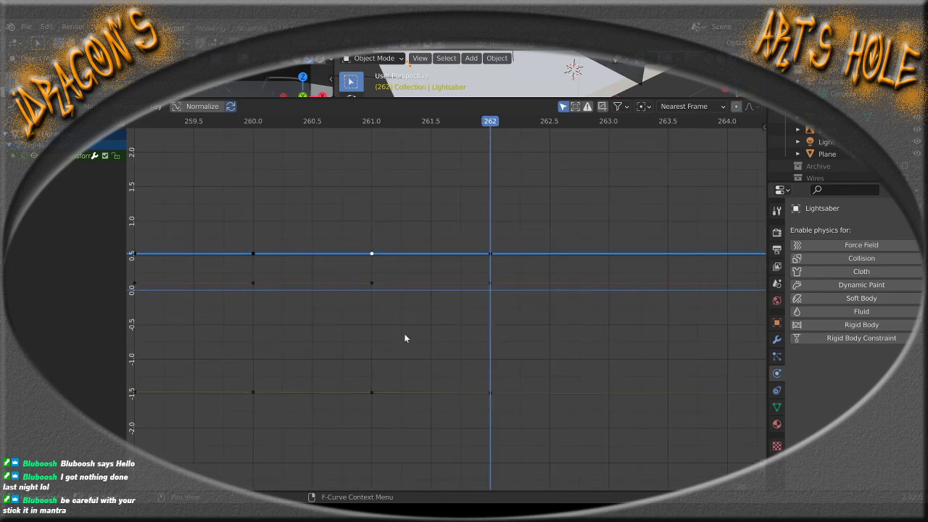
scroll(404, 333, "down", 10)
scroll(404, 333, "up", 6)
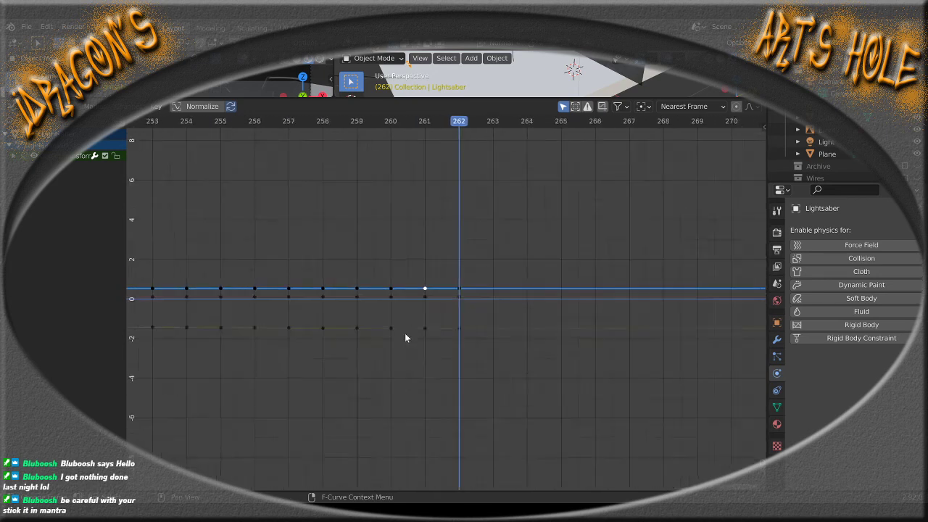
scroll(437, 330, "up", 4)
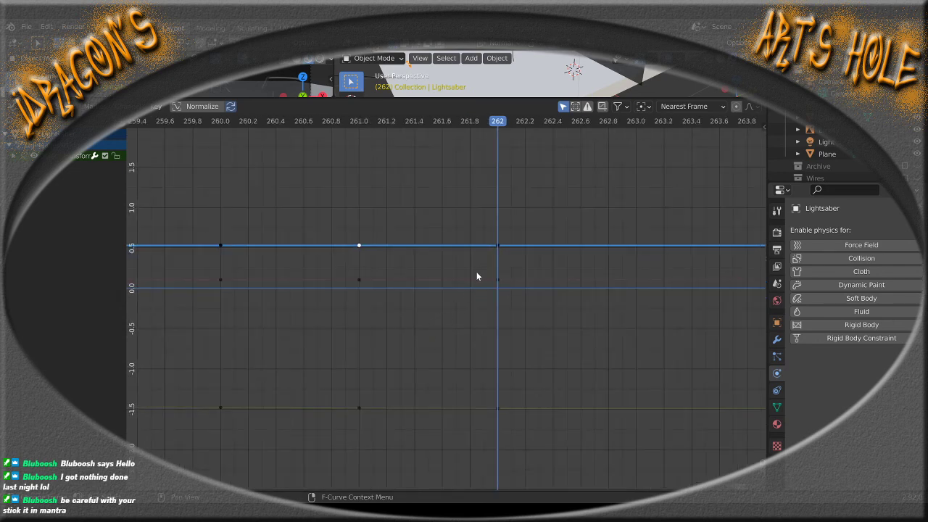
left_click_drag(477, 276, 524, 213)
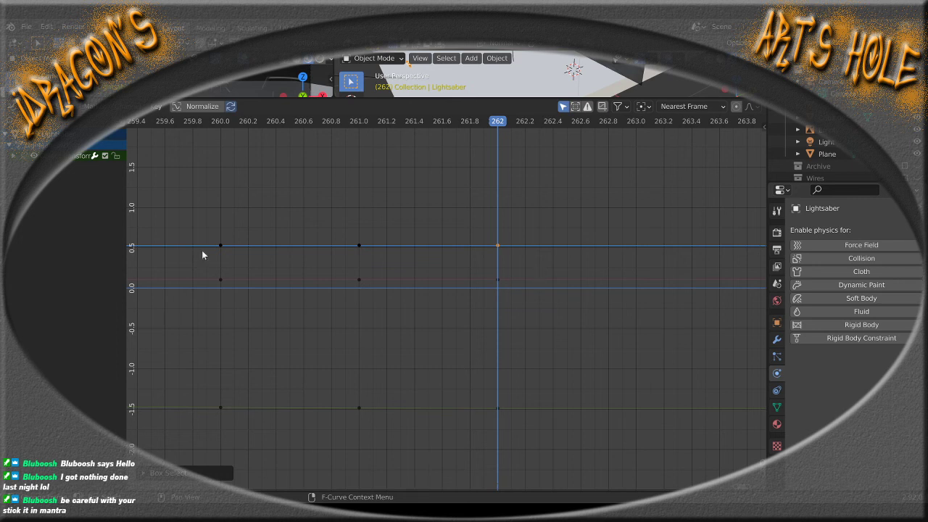
left_click(16, 156)
left_click(16, 158)
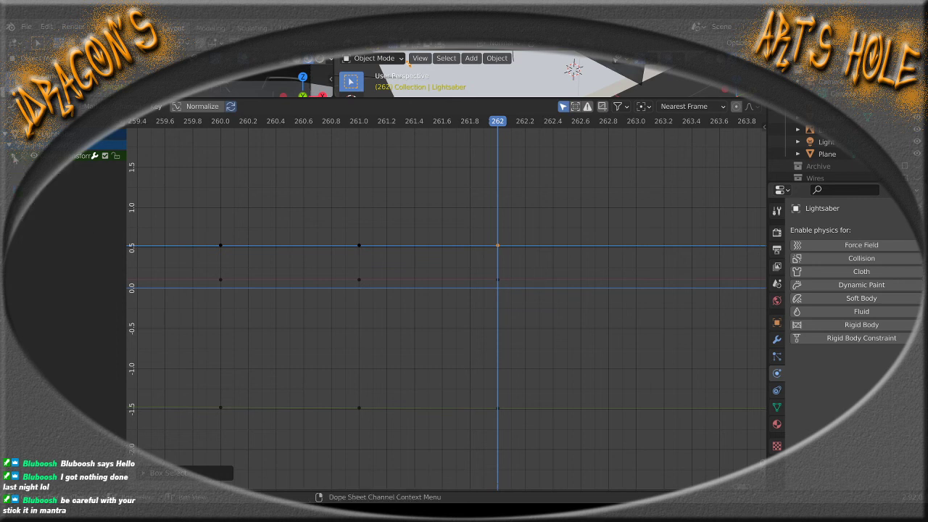
right_click(459, 349)
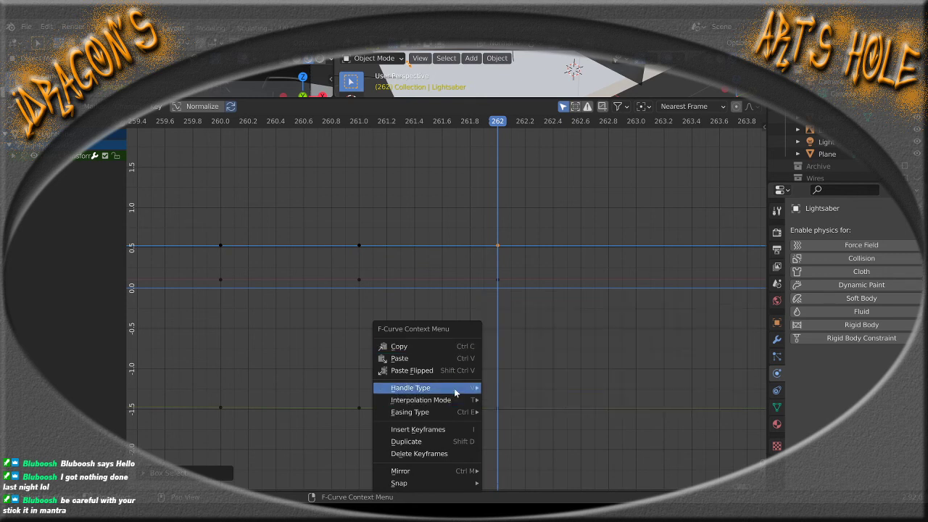
mouse_move(454, 387)
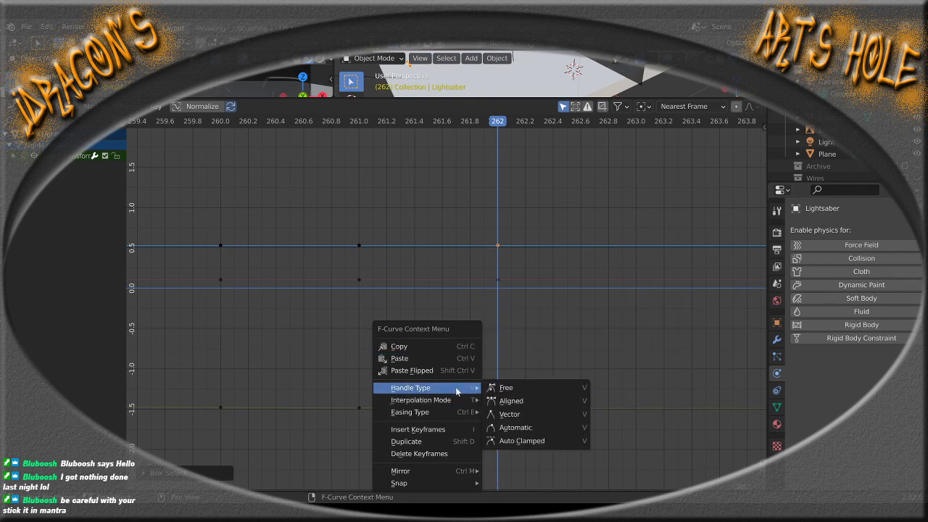
left_click(511, 401)
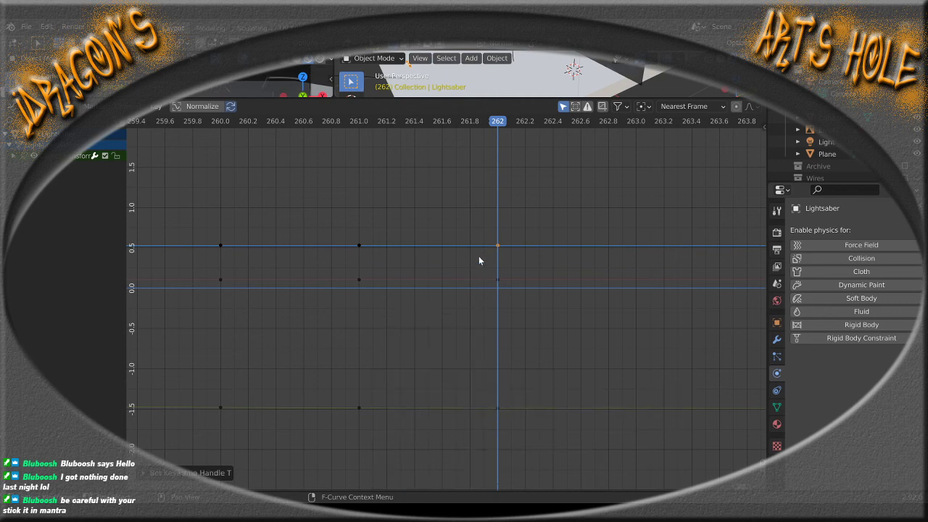
Select the upper blue curve's keyframe at frame 262 and switch the 3D viewport's selection tool to Tweak
scroll(484, 260, "up", 10)
middle_click_drag(583, 228, 373, 401)
scroll(402, 382, "up", 5)
scroll(491, 316, "up", 12)
scroll(372, 400, "up", 2)
scroll(319, 408, "down", 15)
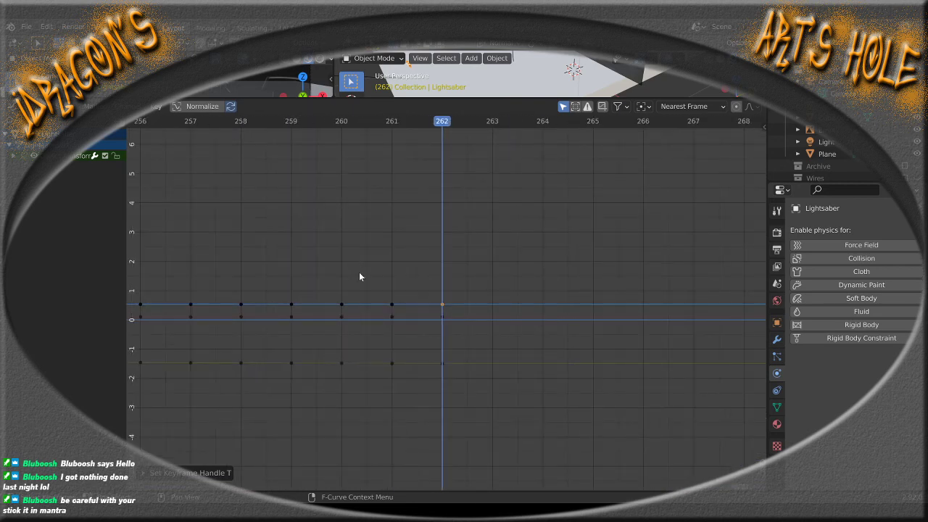
scroll(430, 330, "up", 3)
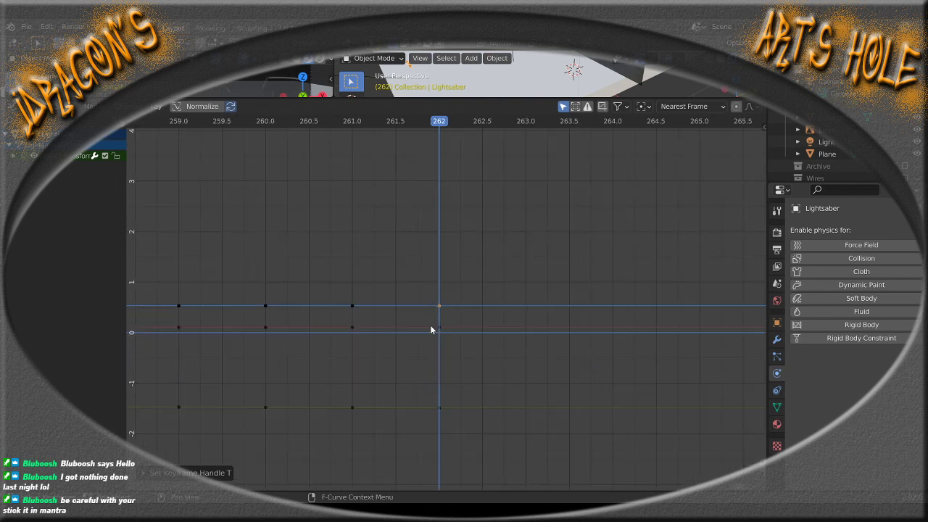
left_click(438, 306)
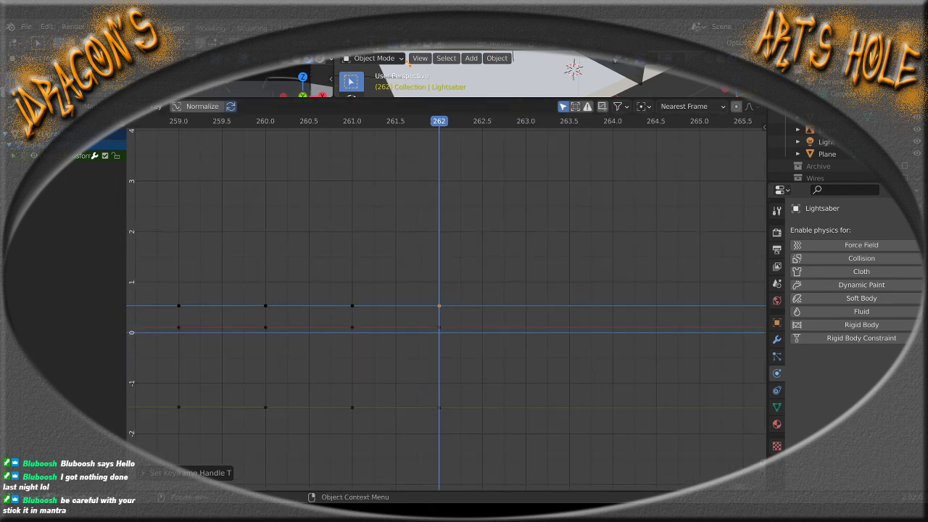
left_click(16, 82)
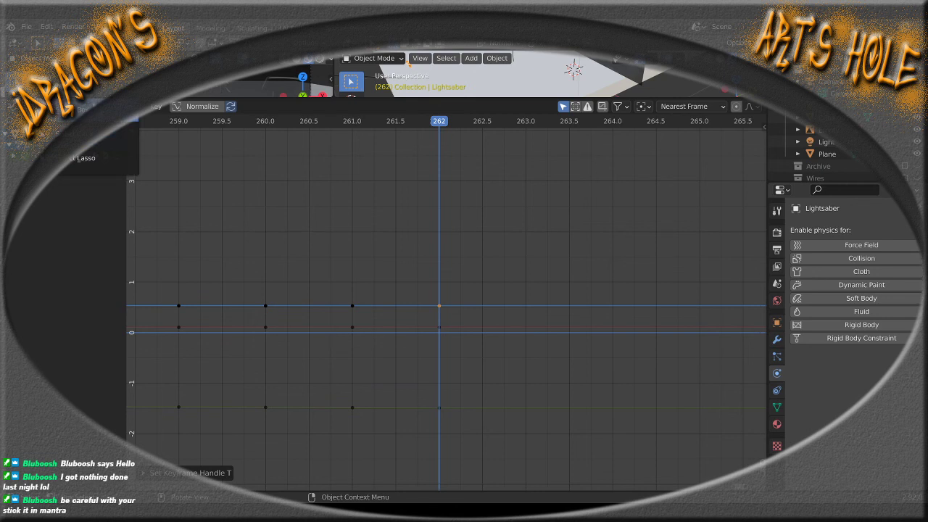
left_click(62, 85)
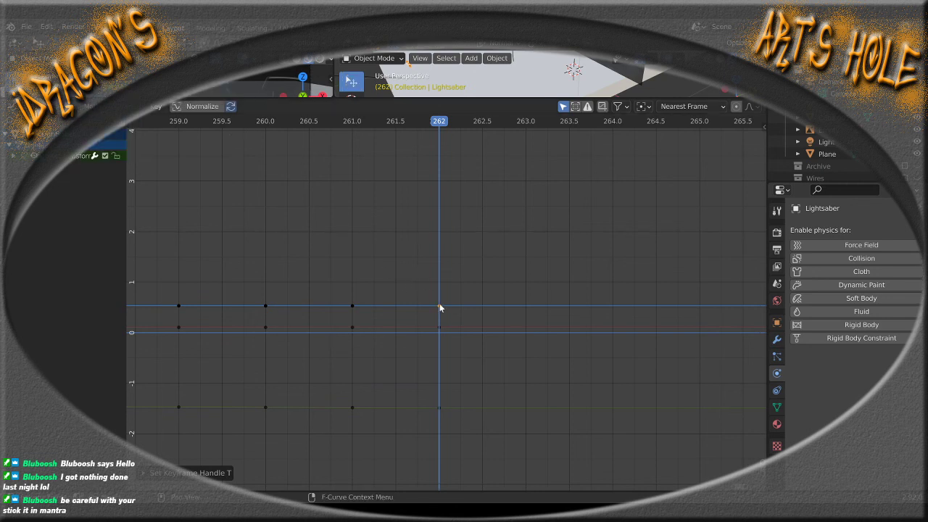
Try to raise the upper blue curve's keyframe at frame 262, and undo the move
key("g")
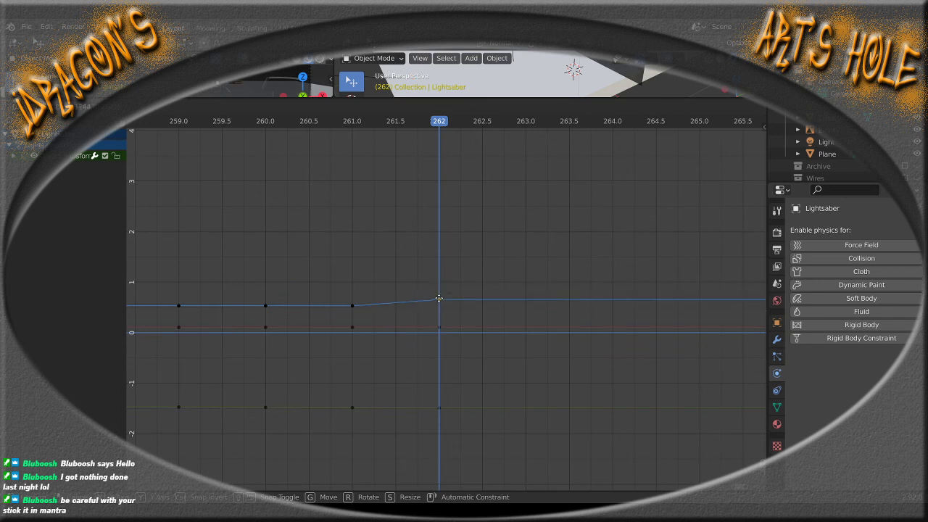
left_click(439, 290)
key("ctrl+z")
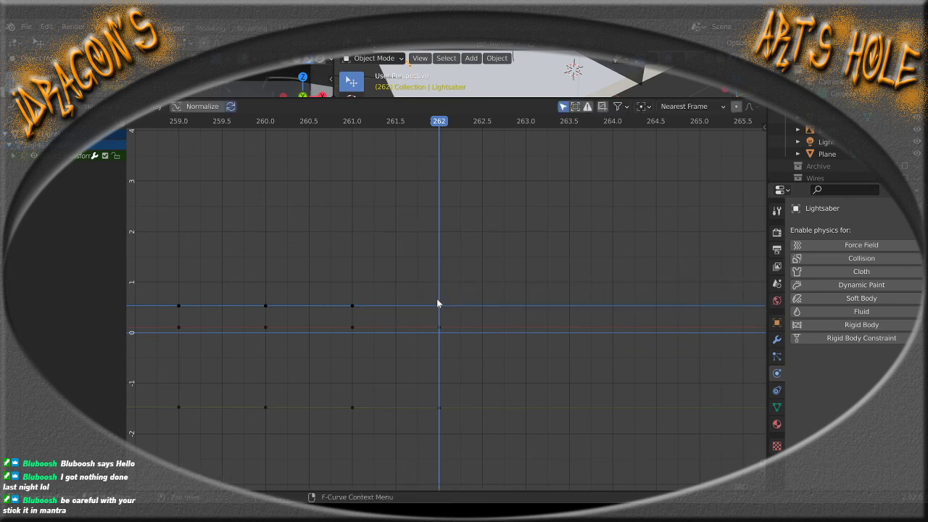
Select the red curve's keyframe at frame 262 and shrink the Graph Editor to give the 3D viewports room again
left_click_drag(447, 341, 428, 324)
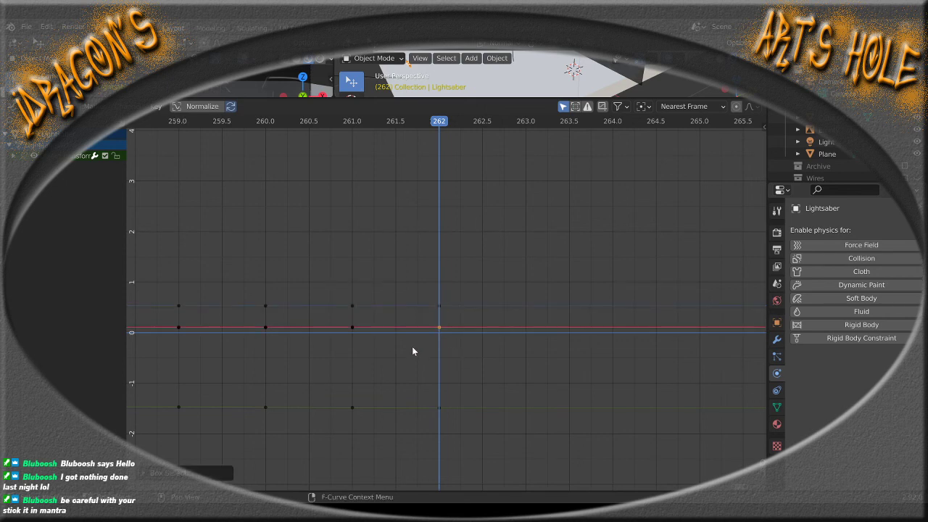
scroll(368, 367, "down", 5)
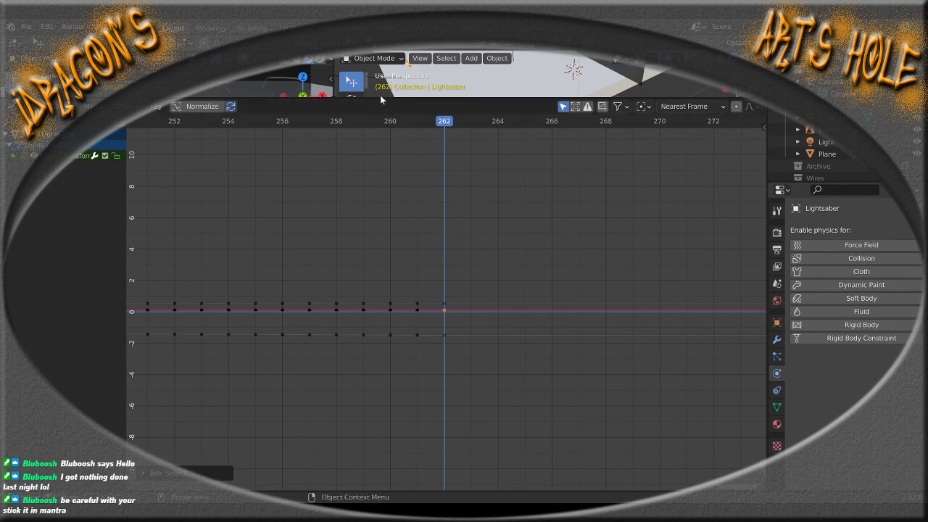
left_click_drag(381, 99, 361, 331)
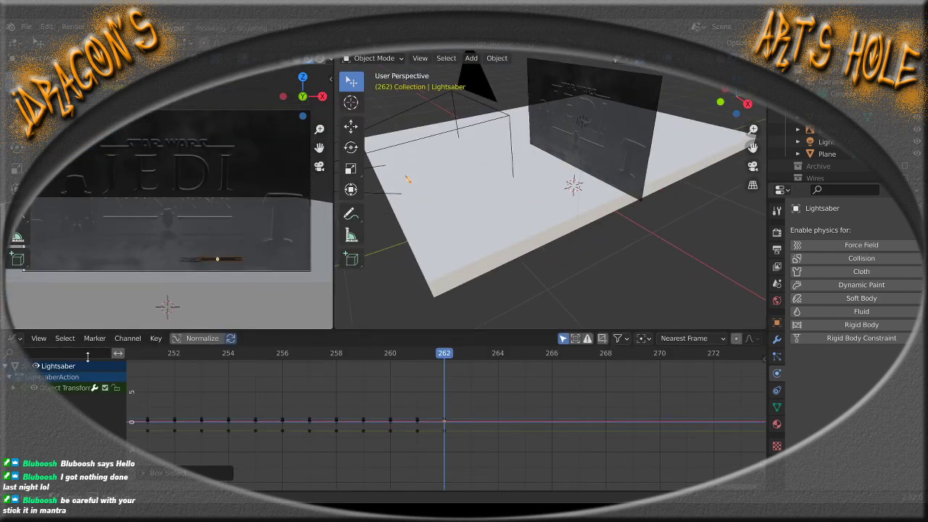
Turn the Graph Editor into a Timeline and play the lightsaber's roll in reverse from frame 262 to frame 252
left_click(19, 339)
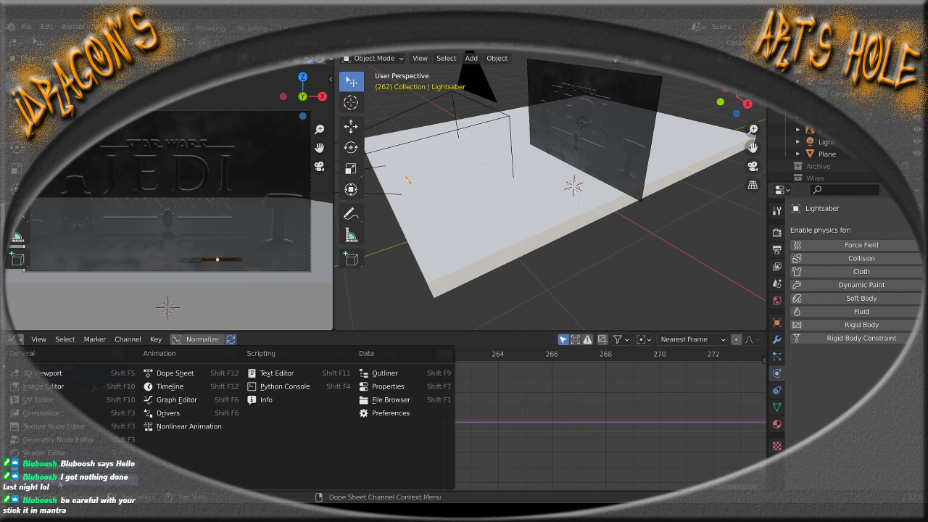
left_click(183, 388)
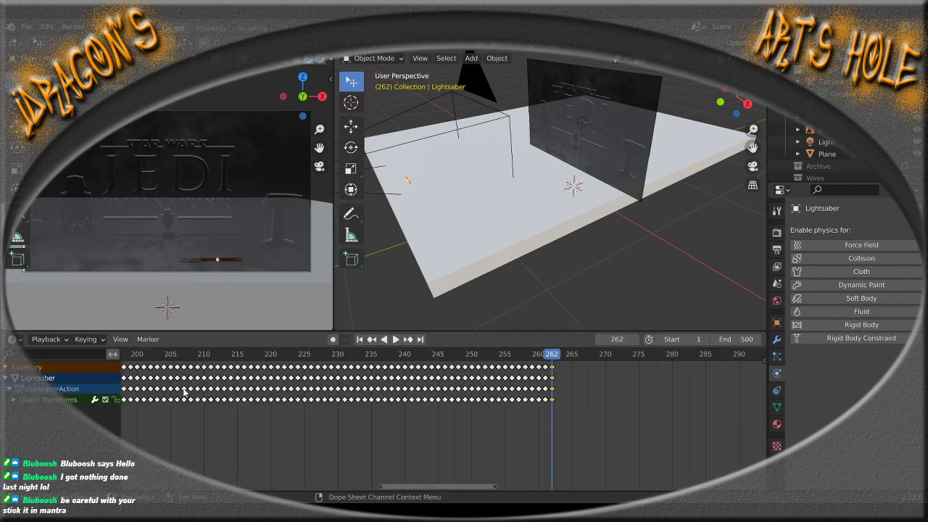
left_click_drag(380, 487, 436, 491)
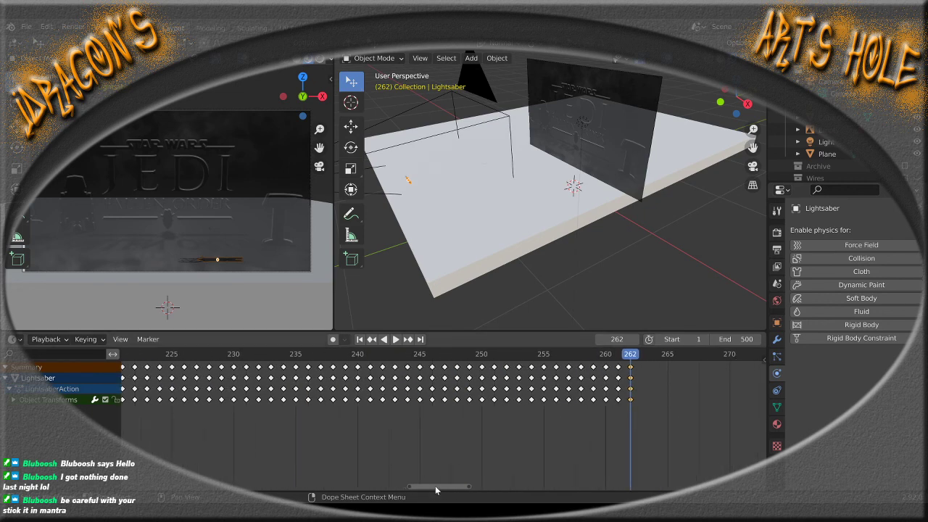
key("ctrl+shift+space")
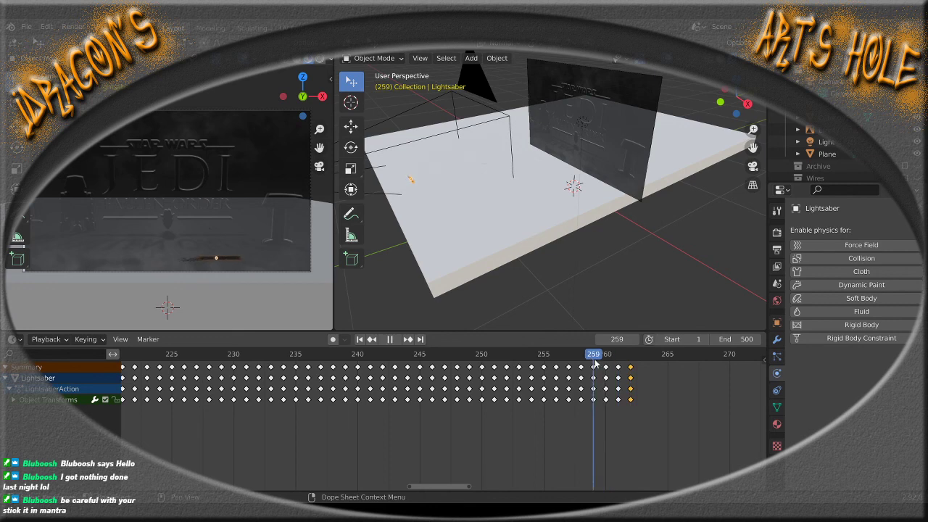
key("space")
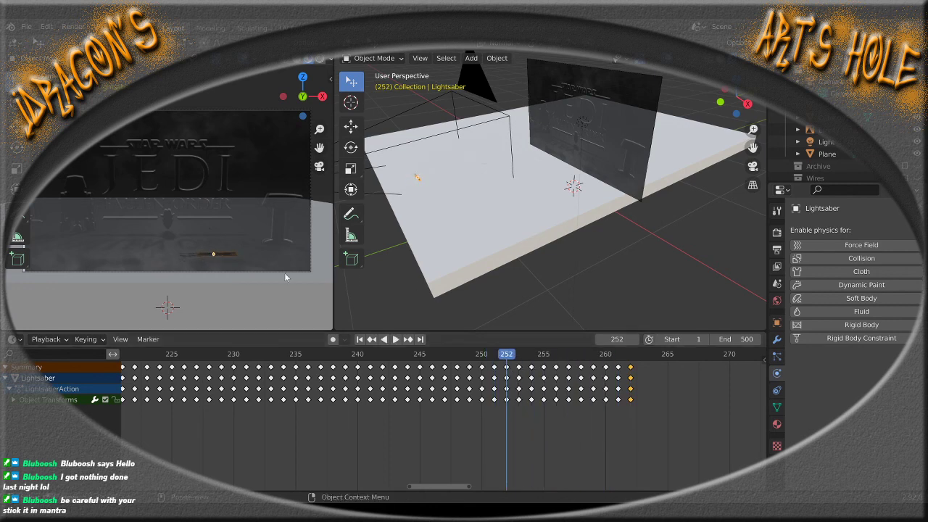
Examine the lightsaber and its trailing wires up close at frame 252, and return the animation to frame 1
scroll(229, 288, "up", 5)
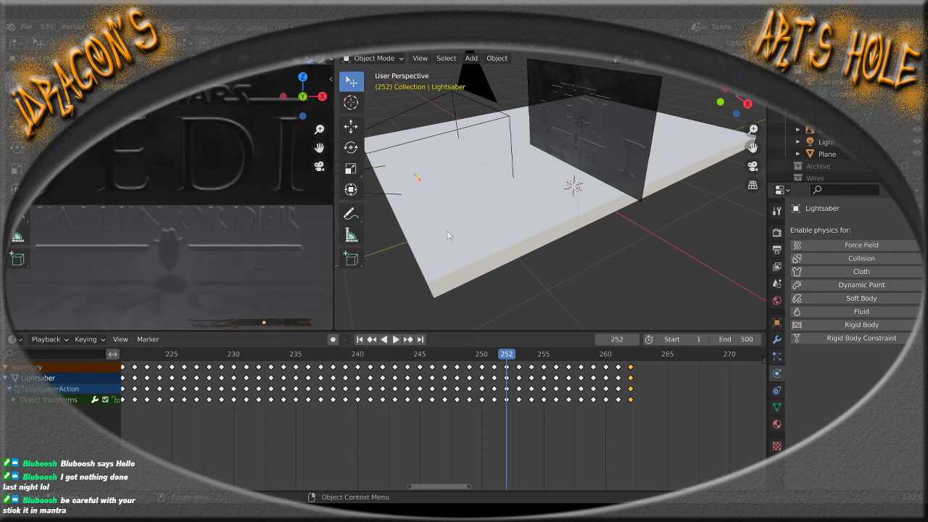
middle_click_drag(449, 231, 545, 228)
scroll(533, 229, "up", 3)
middle_click_drag(567, 287, 563, 248)
scroll(565, 248, "up", 3)
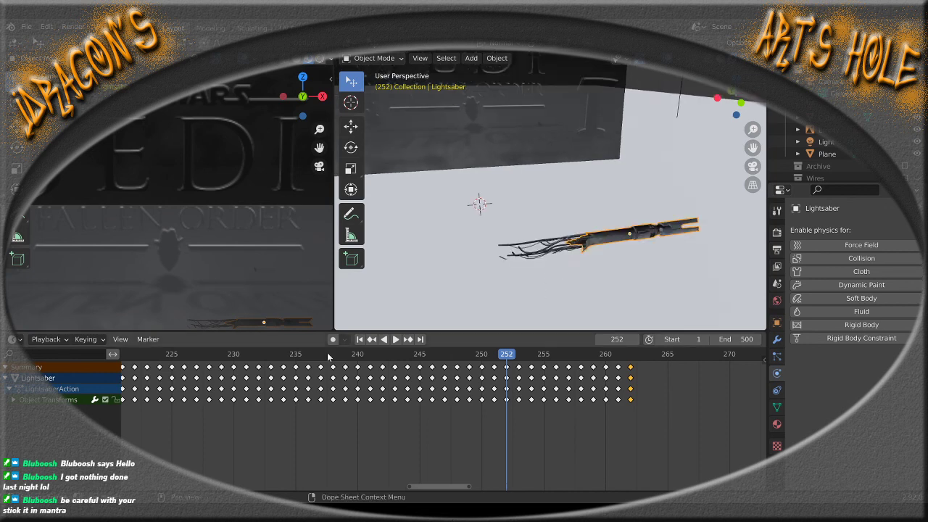
left_click(359, 339)
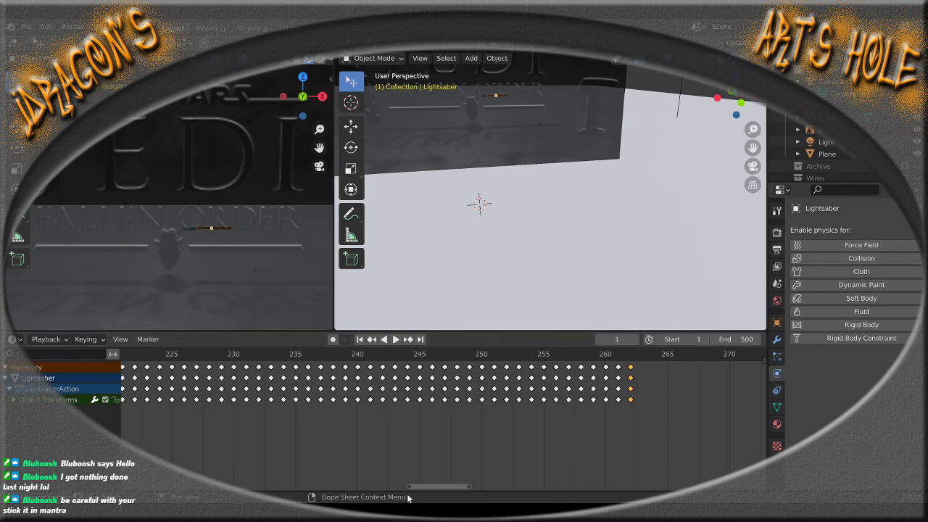
left_click_drag(411, 487, 345, 491)
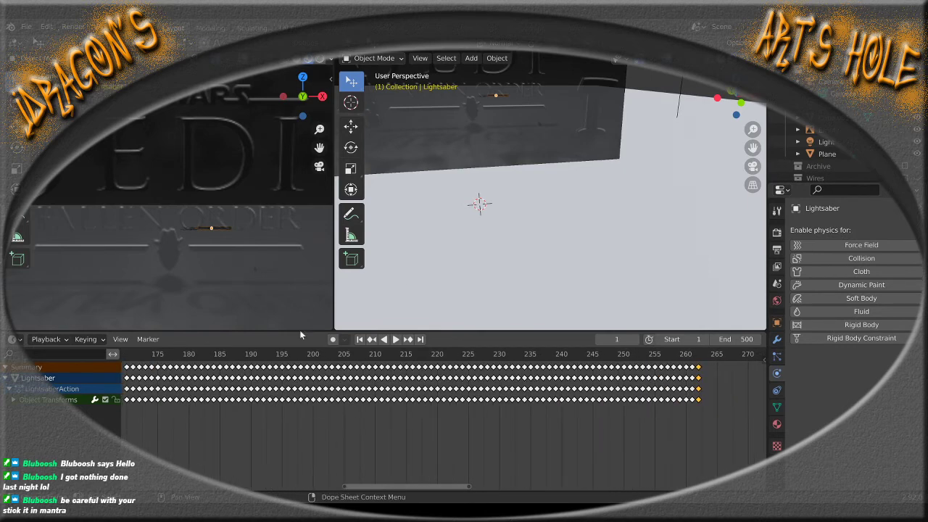
Select the Wire Emitter at the lightsaber's broken end and open its particle settings
key("KP_Decimal")
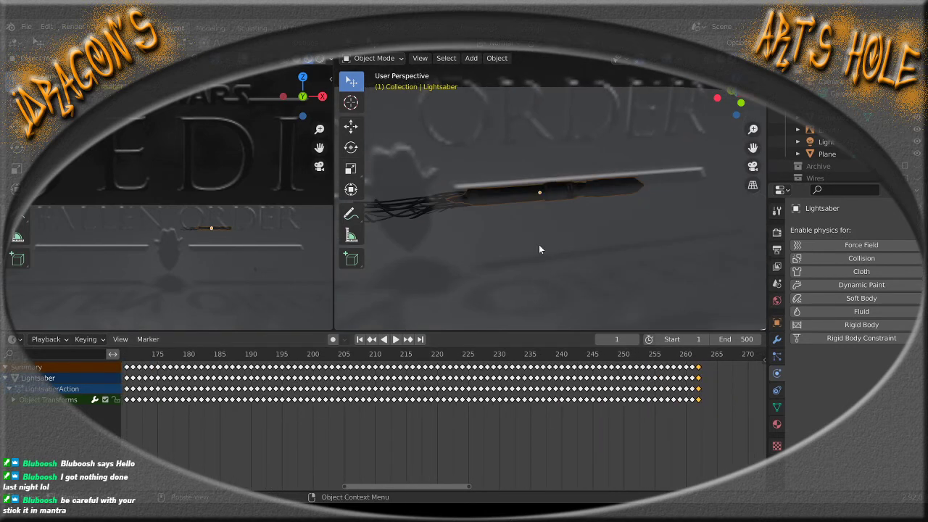
middle_click_drag(510, 244, 613, 244)
scroll(613, 245, "up", 2)
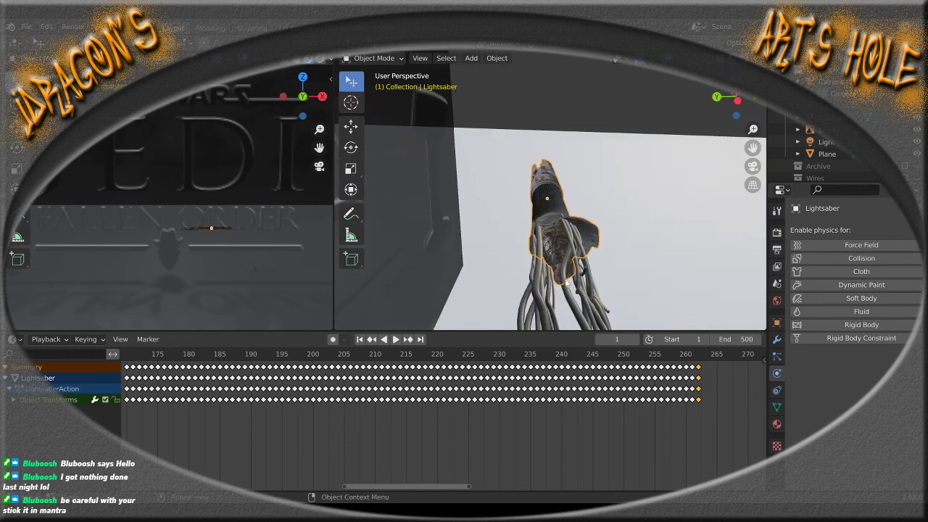
scroll(541, 267, "up", 4)
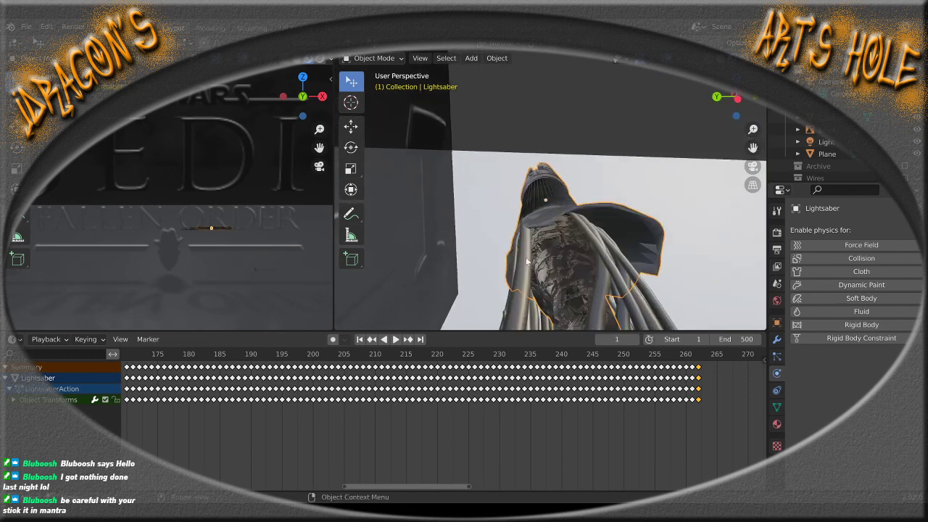
left_click(524, 261)
scroll(523, 262, "down", 7)
scroll(523, 262, "up", 3)
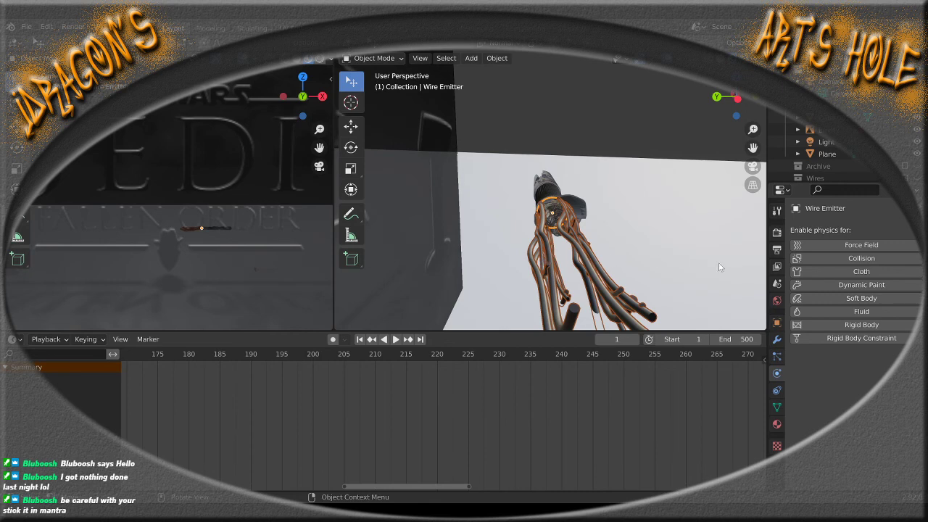
middle_click_drag(728, 276, 698, 266)
left_click(777, 357)
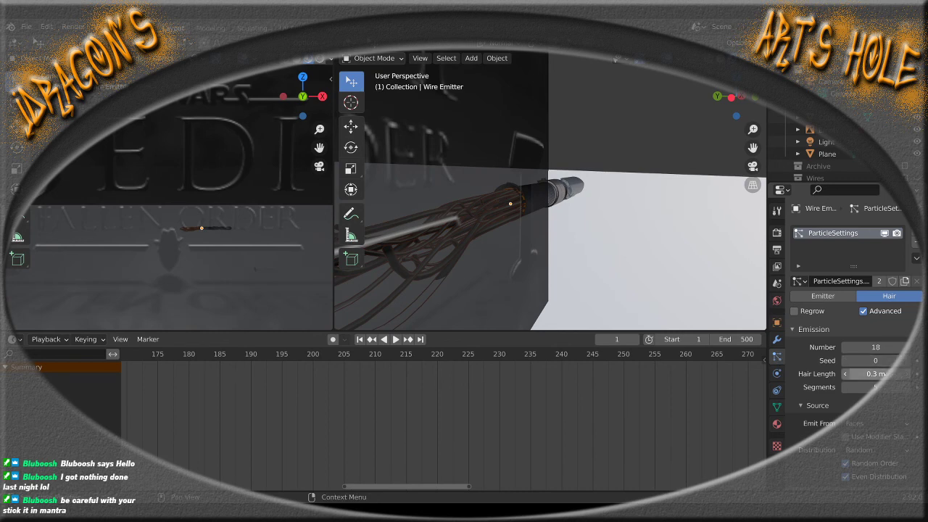
Shorten the Wire Emitter's particle hair length to 0.1 m, judging the wires from both sides of the hilt
left_click(846, 375)
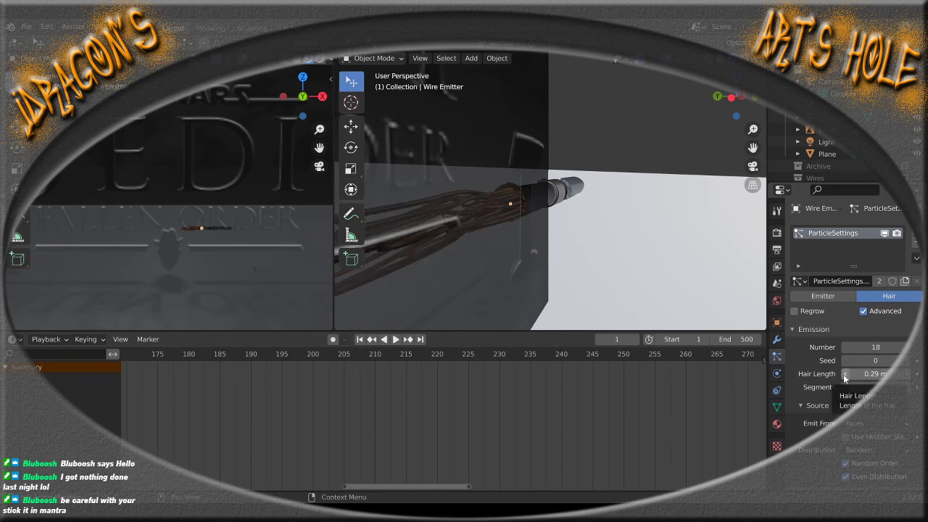
left_click(845, 375)
left_click_drag(844, 375, 810, 375)
left_click(844, 374)
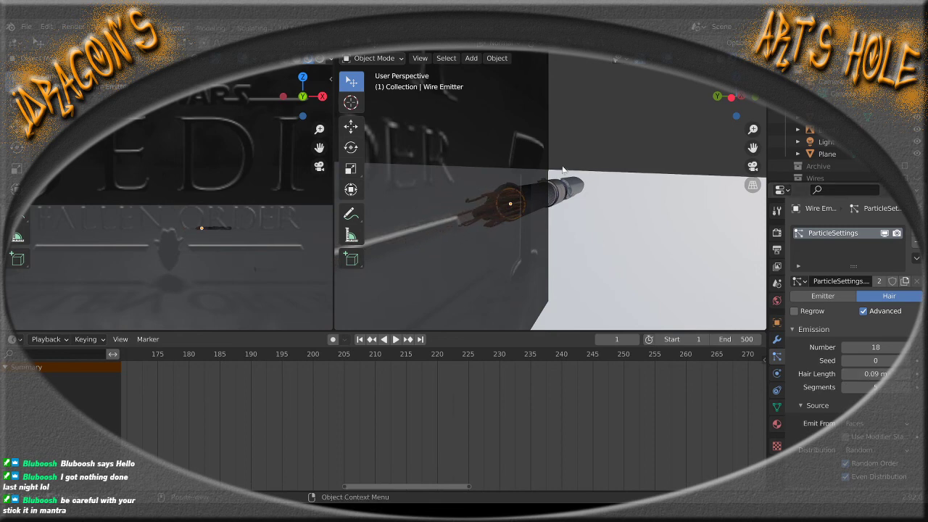
middle_click_drag(464, 203, 613, 216)
scroll(614, 216, "up", 5)
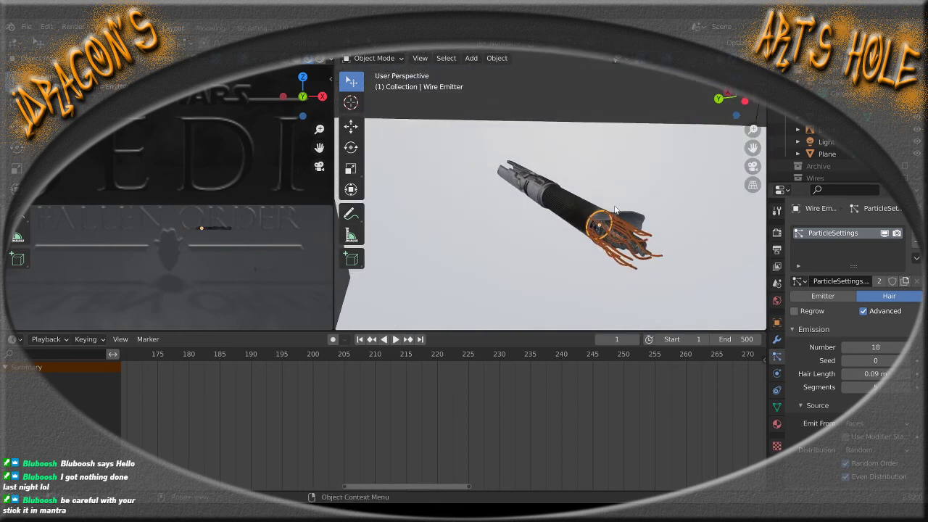
middle_click_drag(630, 246, 444, 276)
scroll(613, 237, "down", 2)
left_click(906, 374)
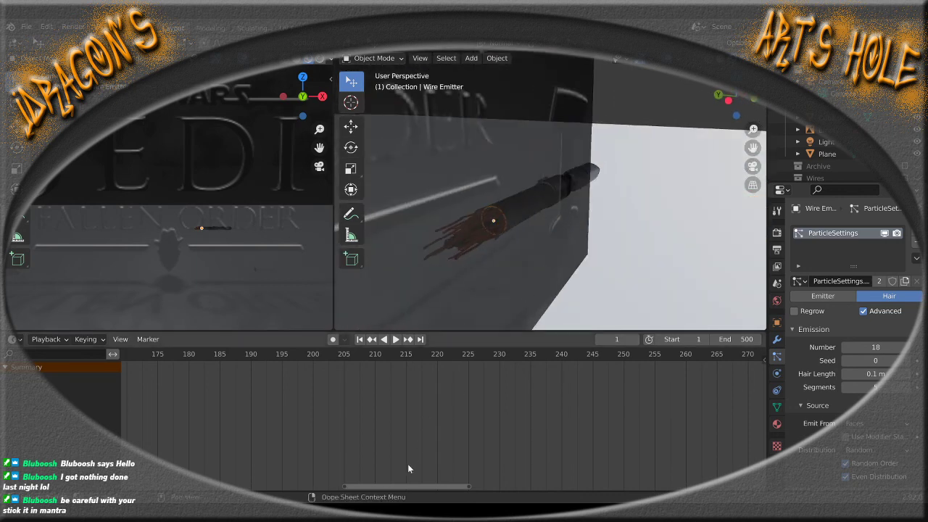
Select the Lightsaber again, scrub its roll to frame 110 and bring the last keyframes around frame 262 into reach
left_click_drag(403, 486, 261, 487)
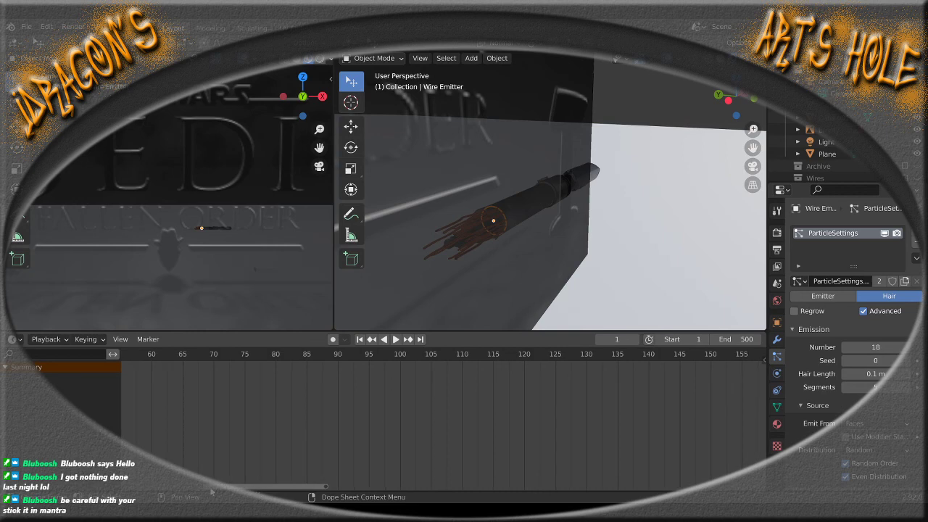
left_click(562, 190)
left_click_drag(327, 359, 462, 355)
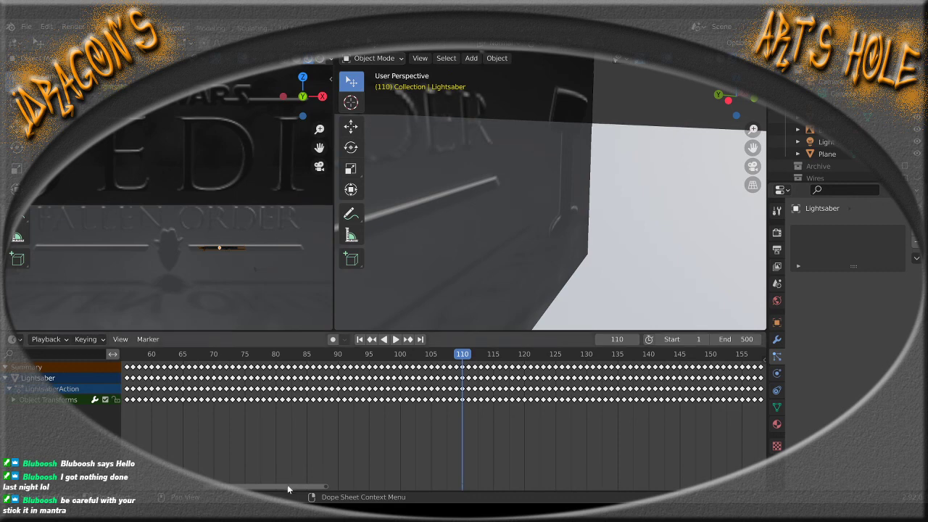
left_click_drag(291, 489, 495, 490)
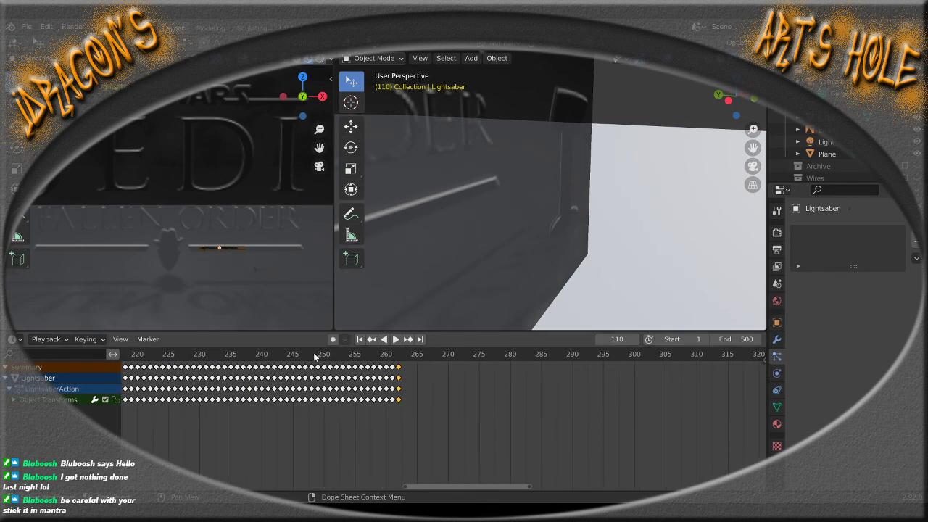
Go to frame 249, frame the lightsaber in the view and select the wire emitter at its end
mouse_move(314, 355)
left_mouse_down()
mouse_move(348, 356)
mouse_move(317, 355)
left_mouse_up()
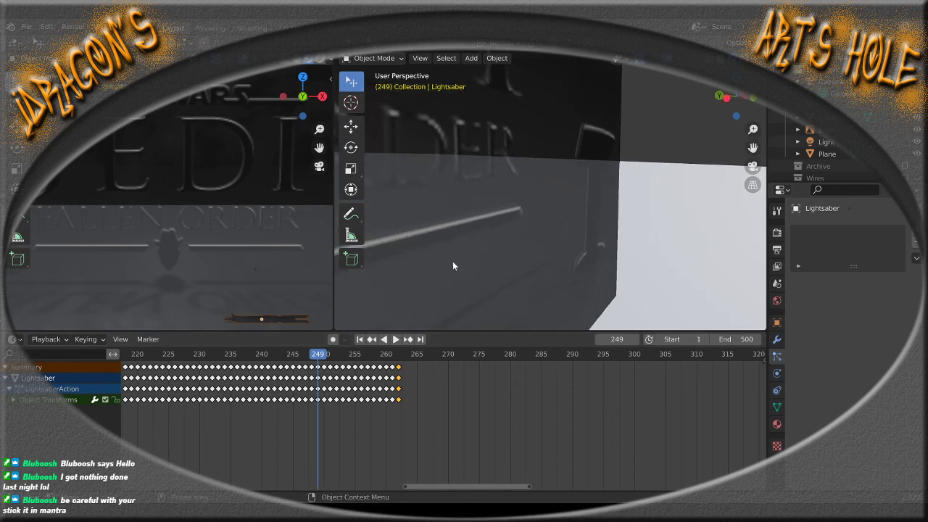
key("KP_Decimal")
middle_click_drag(544, 237, 532, 260)
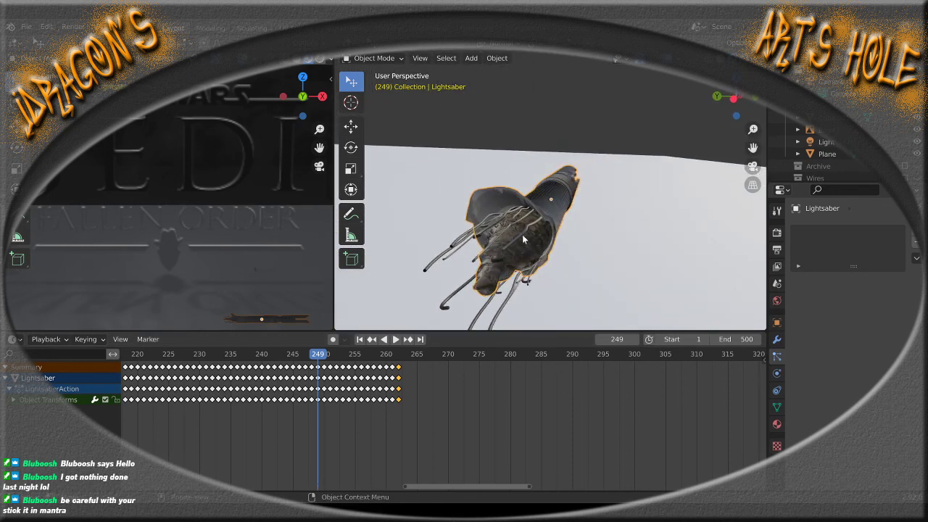
left_click(524, 238)
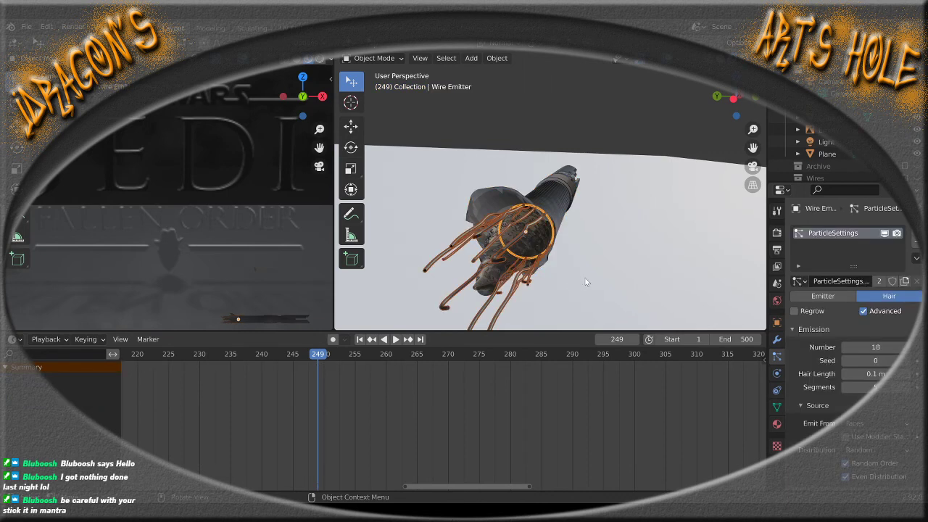
Try a Diameter Scale of 0.02 in the wire emitter's hair shape settings and restore it to 0.01
scroll(848, 326, "down", 4)
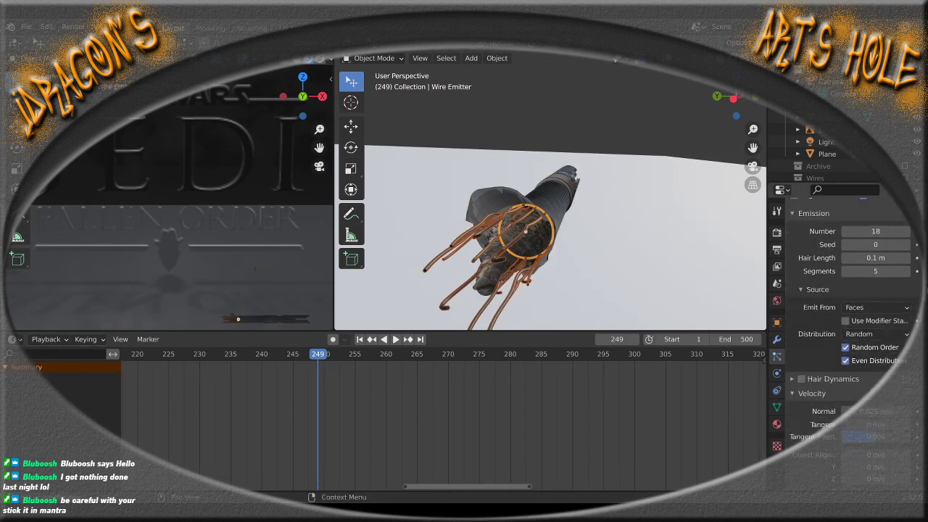
scroll(848, 340, "down", 5)
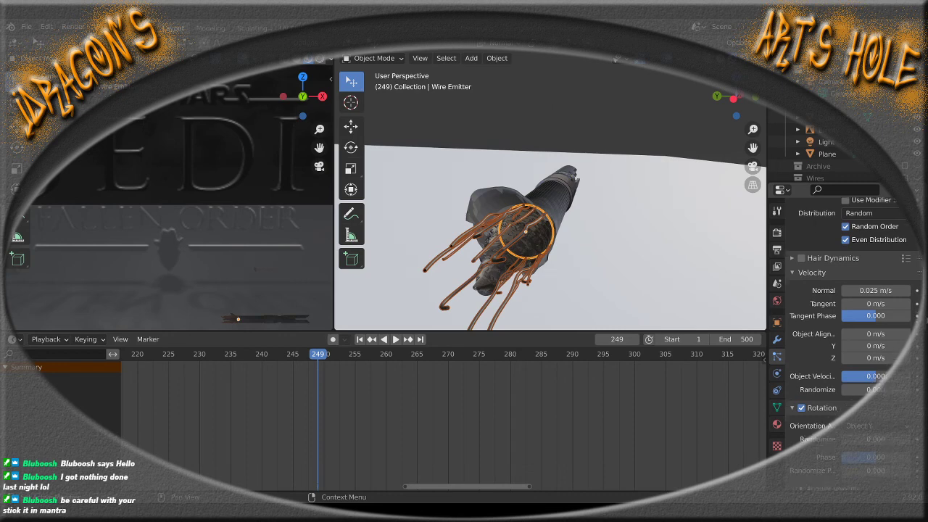
scroll(848, 326, "down", 5)
scroll(848, 340, "down", 5)
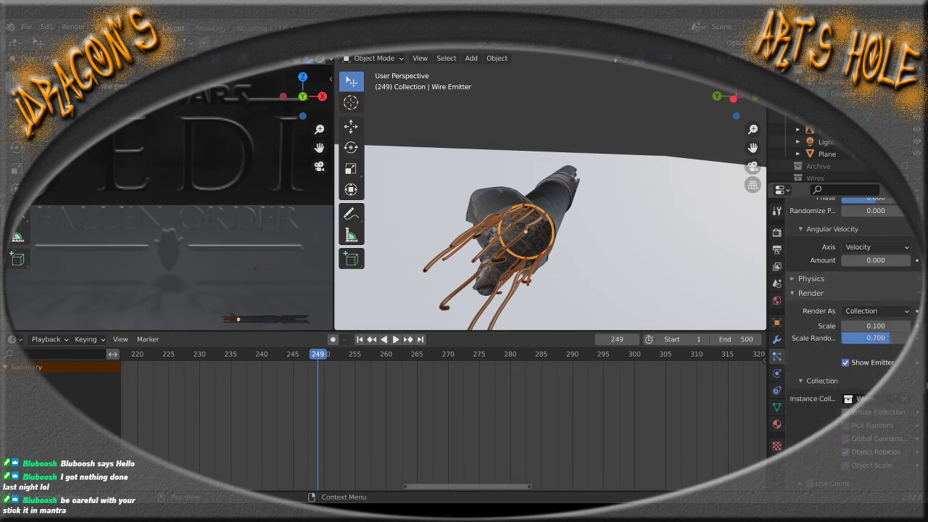
scroll(848, 341, "down", 10)
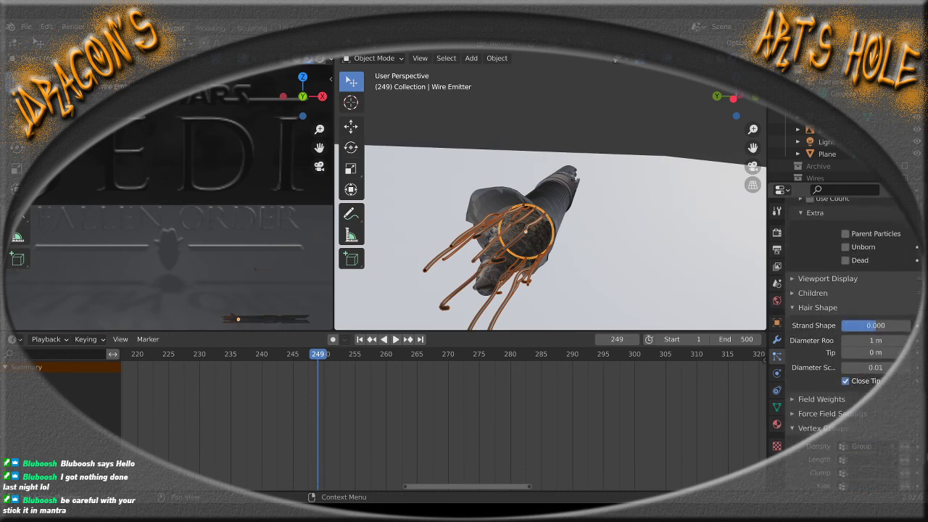
scroll(879, 353, "down", 1)
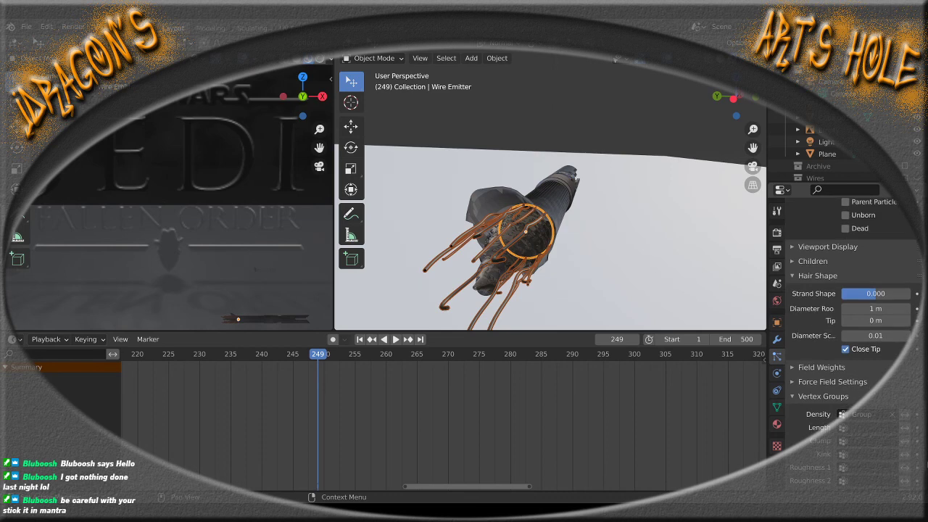
left_click(908, 312)
left_click(907, 311)
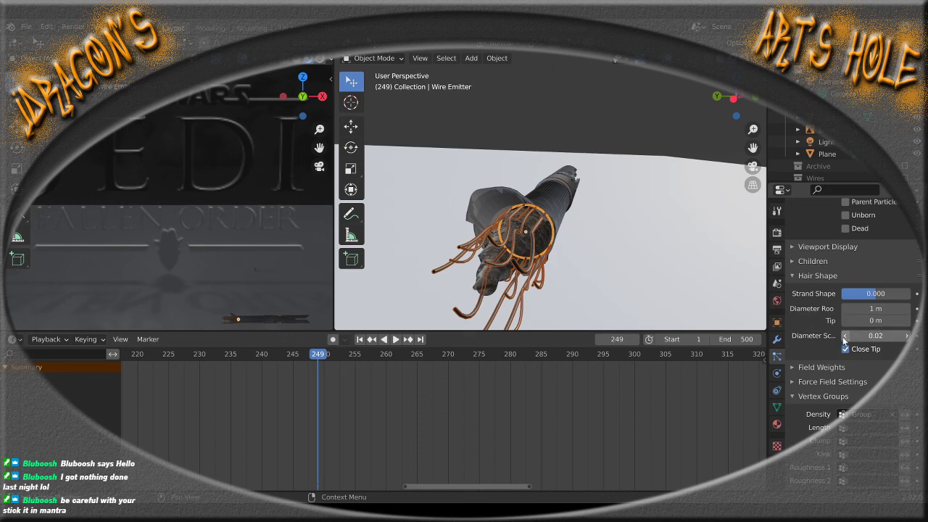
scroll(807, 361, "down", 2)
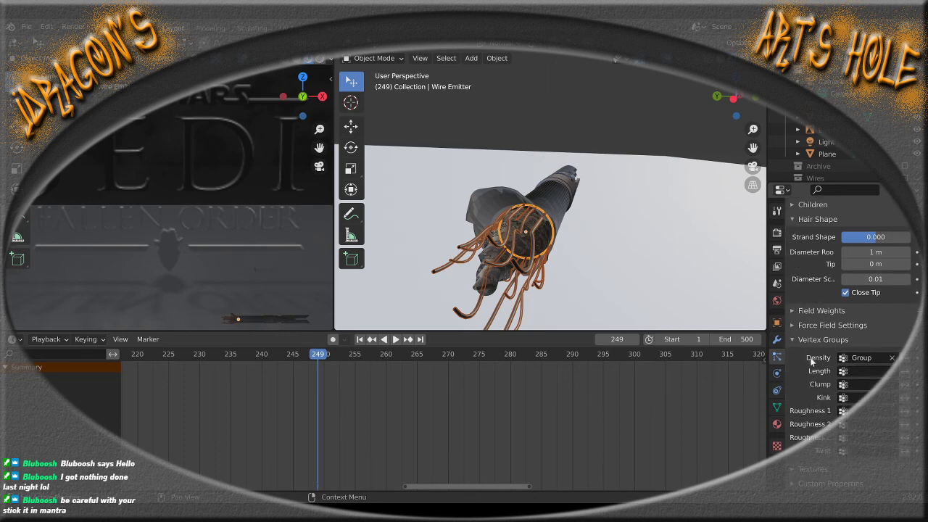
Review the wire emitter's particle settings from vertex groups and render back up to emission
scroll(810, 366, "up", 8)
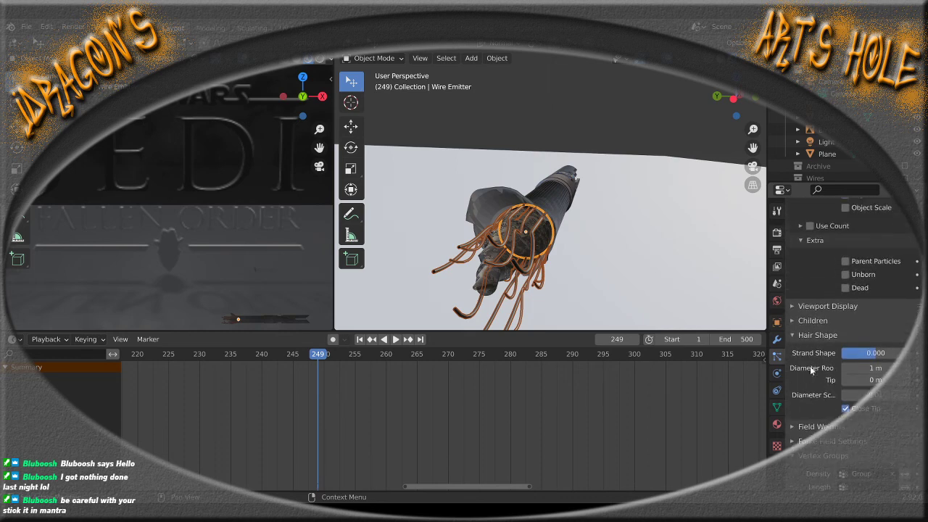
scroll(810, 366, "up", 5)
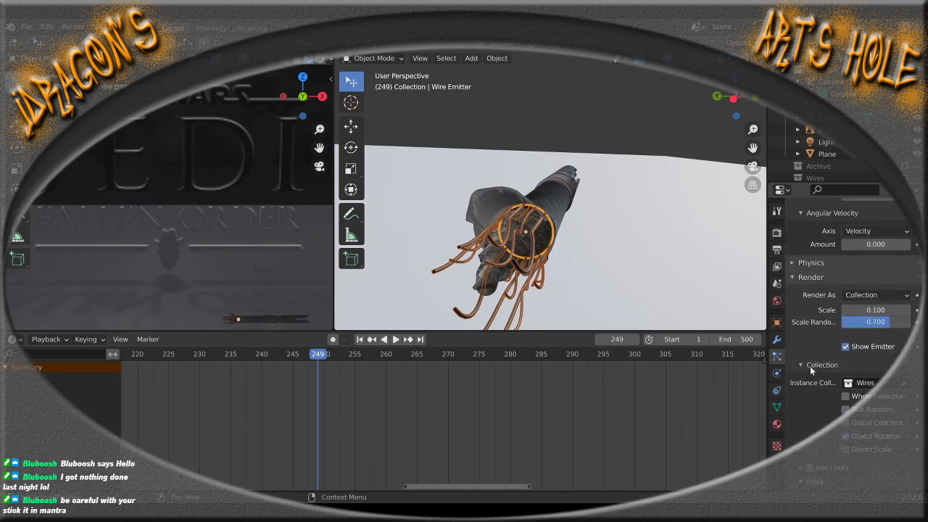
left_click_drag(850, 320, 864, 319)
left_click(848, 321)
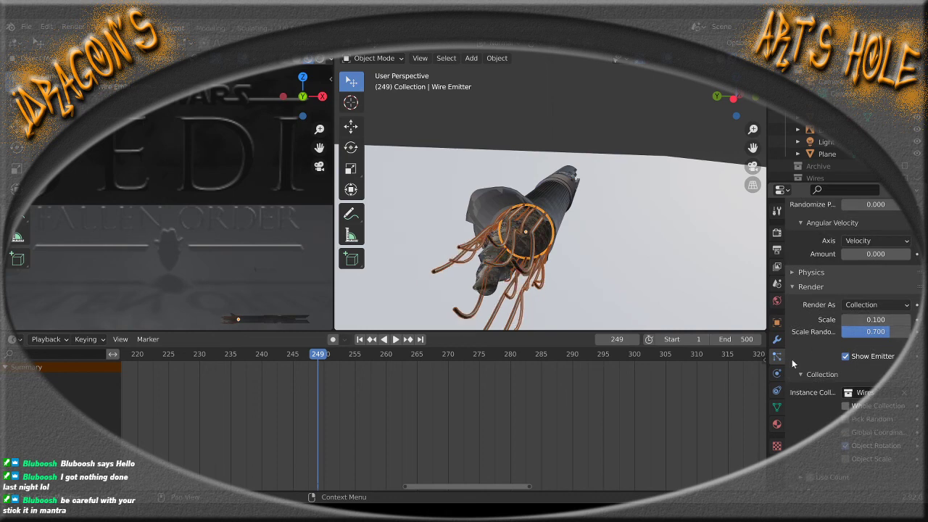
scroll(804, 363, "up", 6)
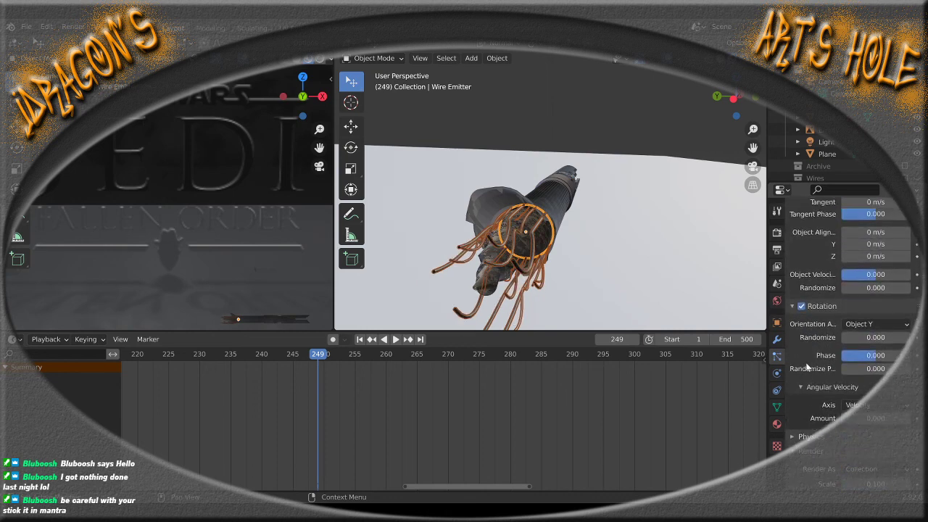
scroll(807, 366, "up", 6)
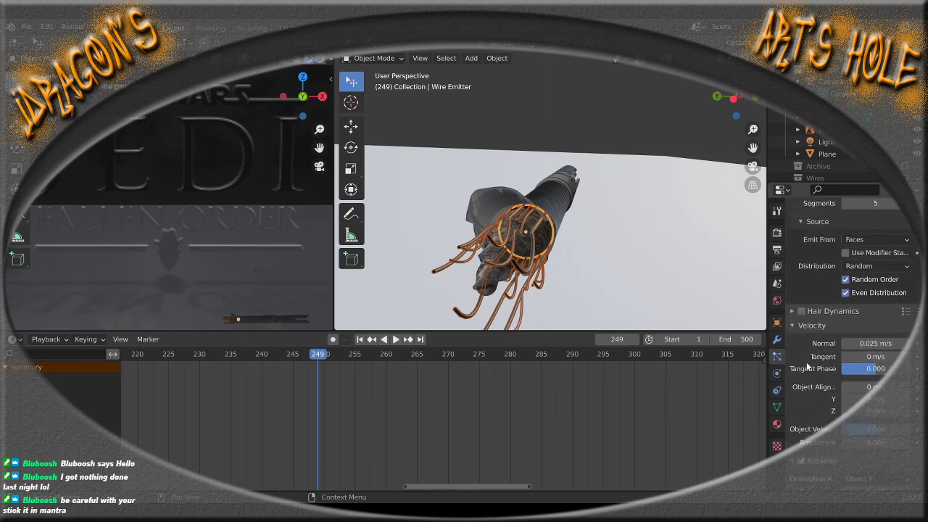
scroll(806, 361, "up", 4)
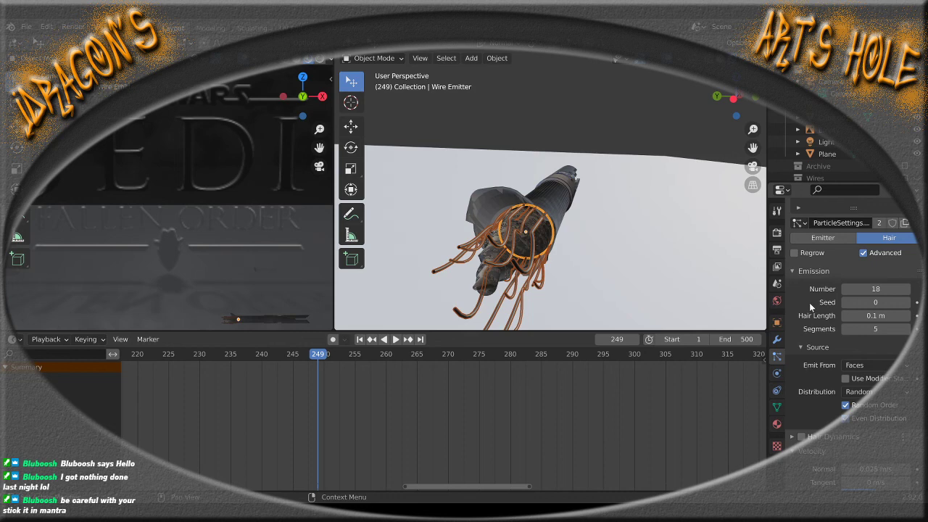
Select the Lightsaber object and play its animation from frame 249 to frame 257, checking its pose above the floor
middle_click_drag(693, 277, 578, 240)
scroll(579, 245, "up", 2)
scroll(579, 246, "down", 8)
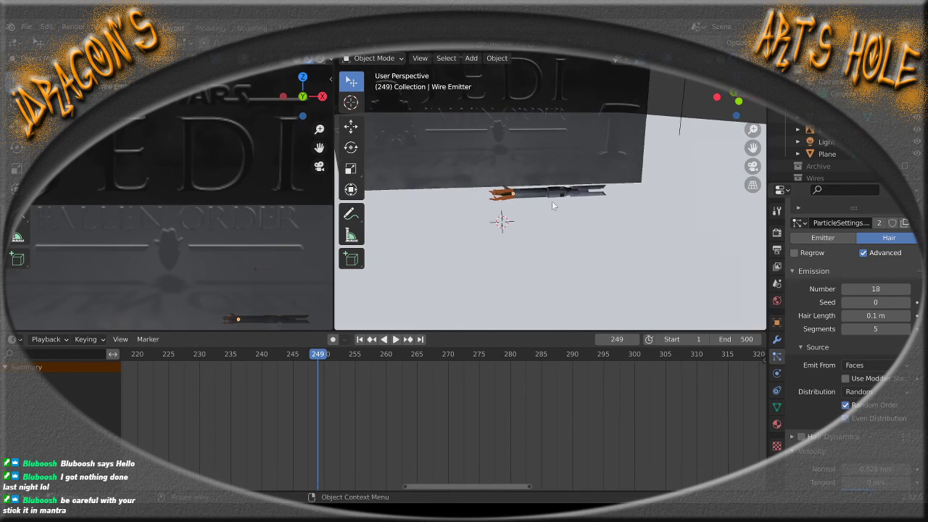
left_click(551, 201)
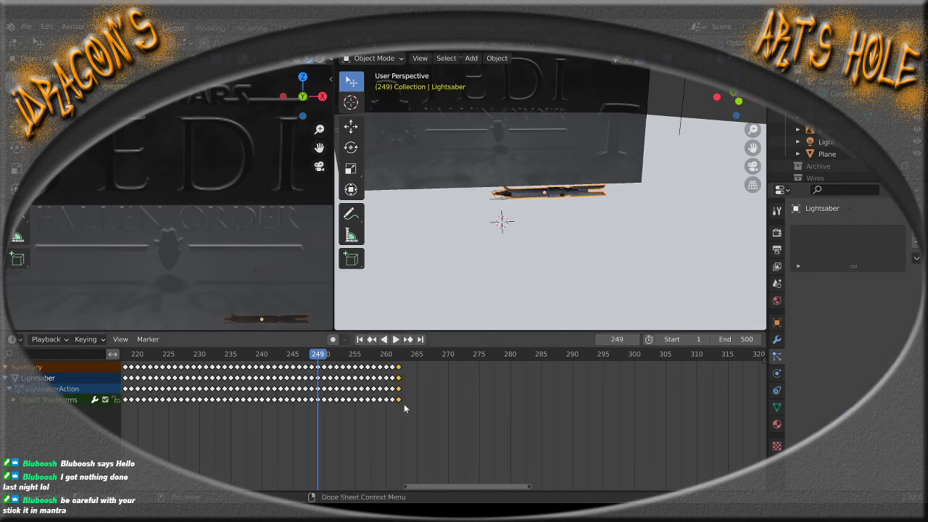
key("space")
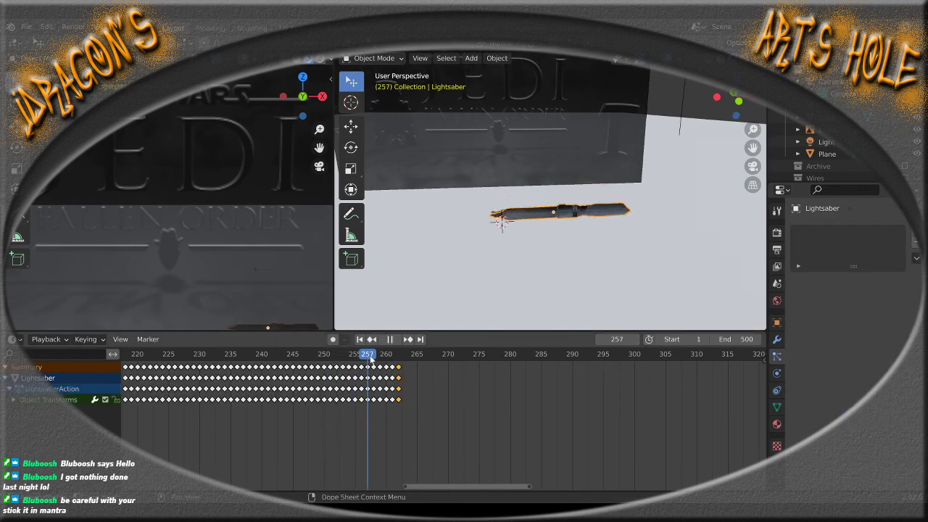
scroll(467, 253, "down", 8)
scroll(568, 256, "up", 4)
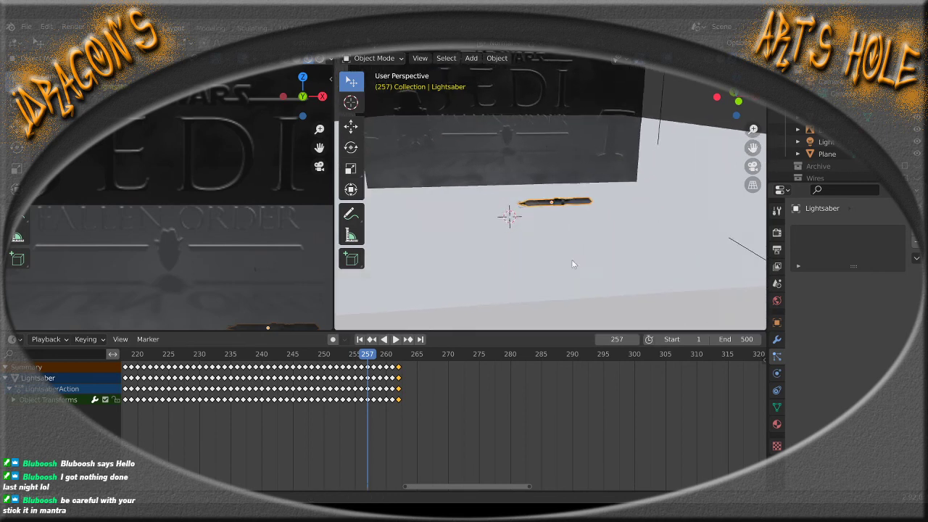
middle_click_drag(573, 264, 501, 269)
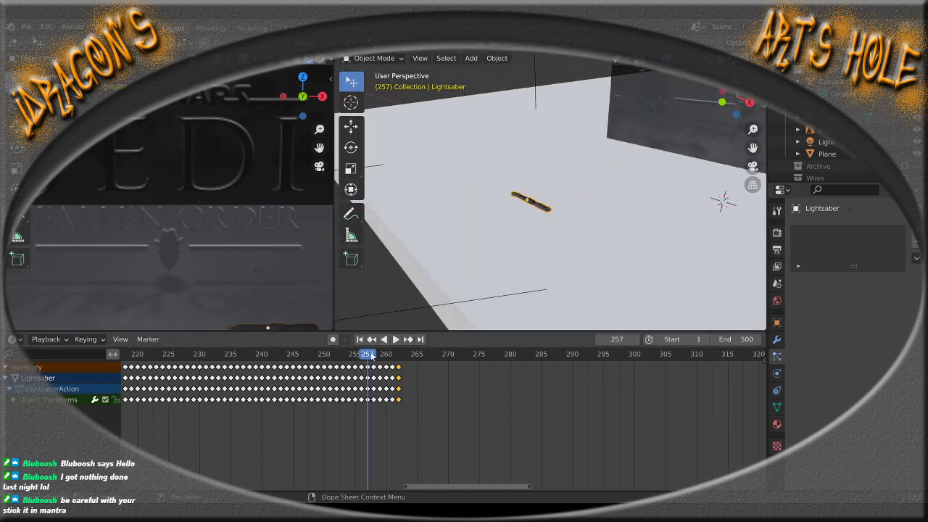
Go to frame 255 and delete the lightsaber's keyframes from frame 256 to 261, keeping the one at 262
mouse_move(371, 355)
left_mouse_down()
mouse_move(311, 355)
mouse_move(410, 357)
mouse_move(326, 356)
mouse_move(355, 360)
left_mouse_up()
left_click_drag(360, 400, 389, 377)
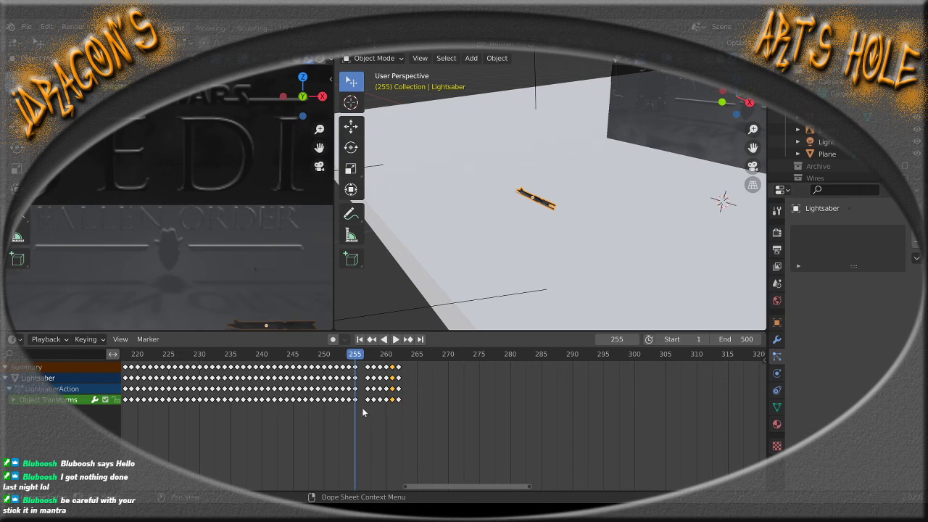
left_click_drag(362, 408, 392, 362)
left_click_drag(396, 366, 396, 367)
key("Delete")
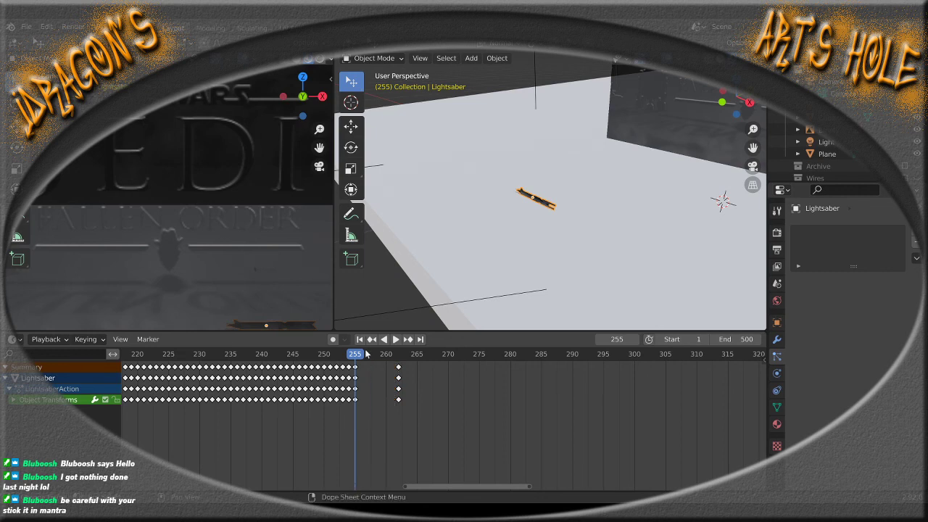
Play back the motion up to frame 262 and set the handle type of the keyframes at 262 and 255 to Aligned
key("space")
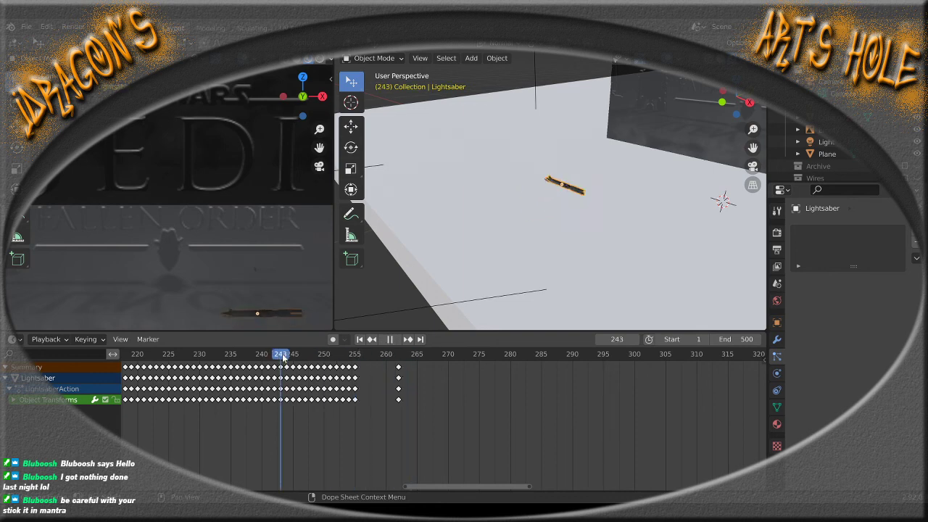
left_click_drag(353, 358, 400, 355)
left_click_drag(410, 420, 387, 365)
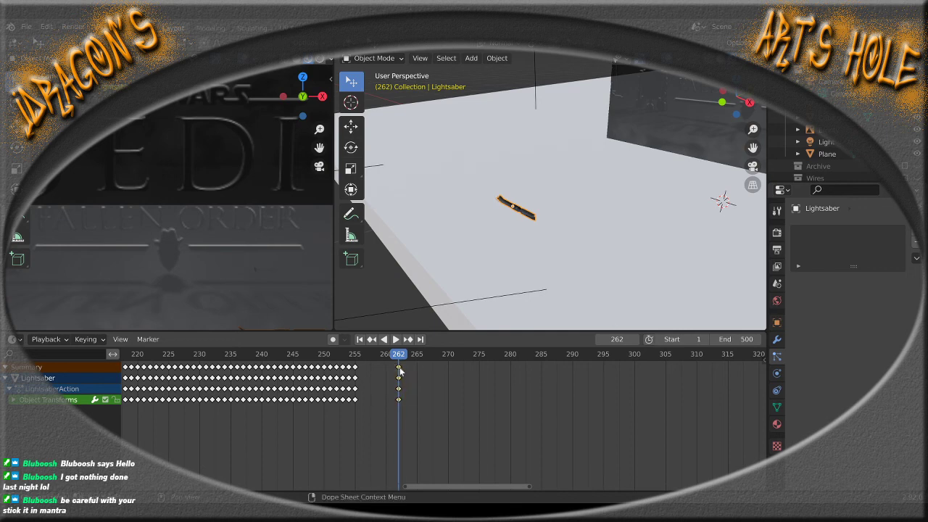
right_click(400, 371)
mouse_move(393, 389)
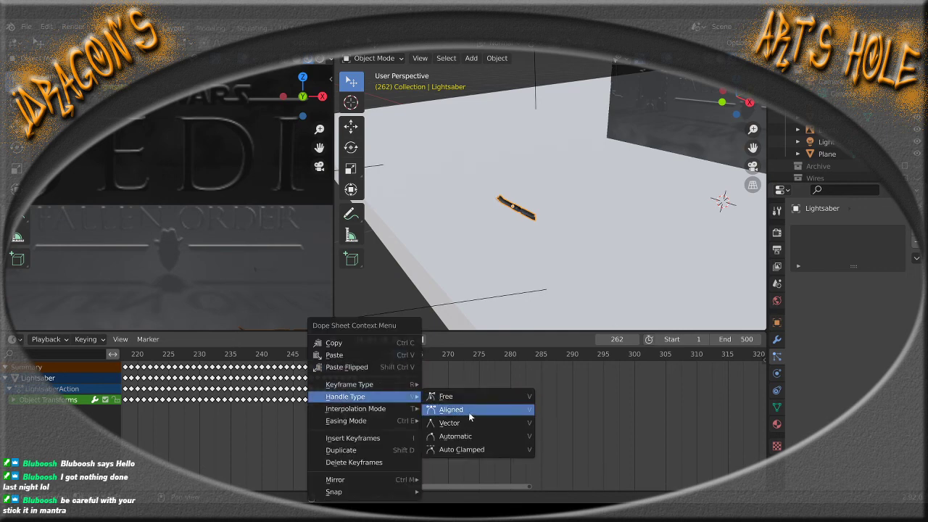
left_click(468, 412)
left_click_drag(371, 411, 357, 369)
right_click(358, 371)
mouse_move(356, 371)
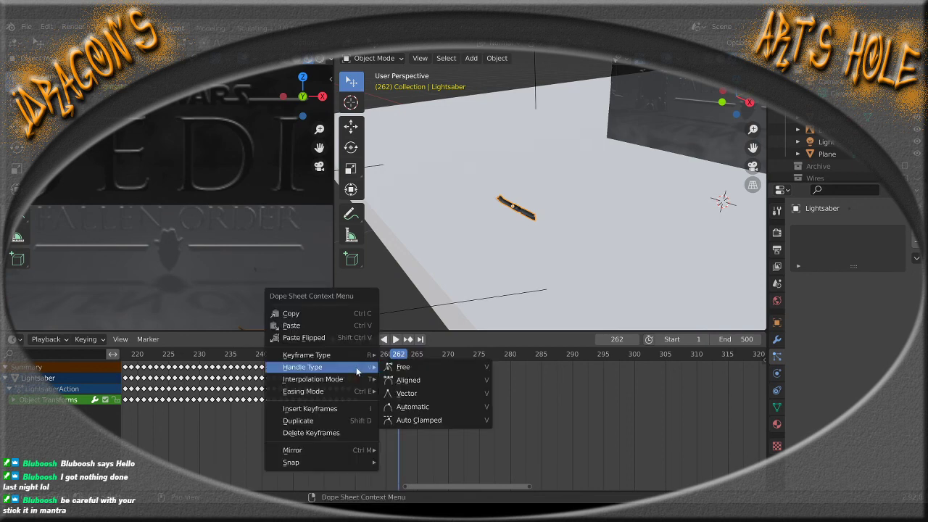
left_click(419, 381)
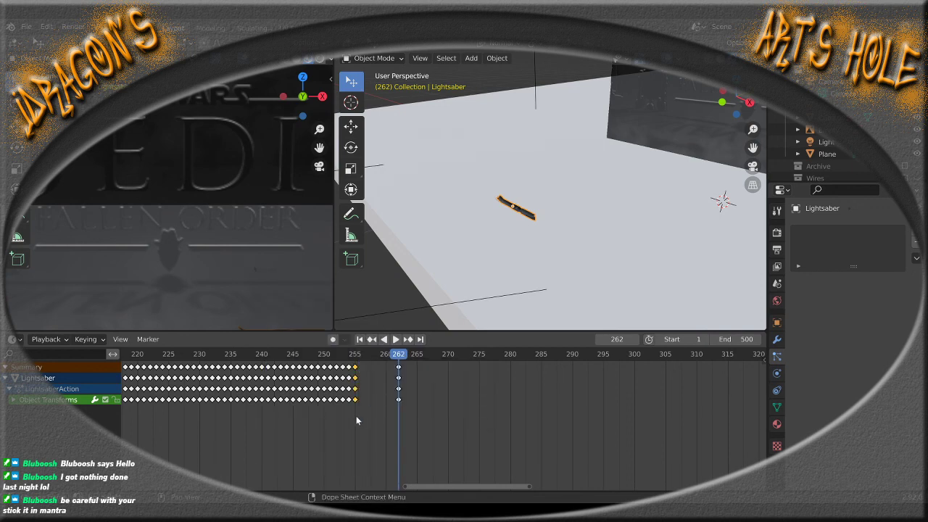
Set the interpolation mode of the lightsaber keyframes at frames 262 and 255 to Bezier
left_click_drag(382, 422, 406, 372)
right_click(400, 370)
mouse_move(398, 385)
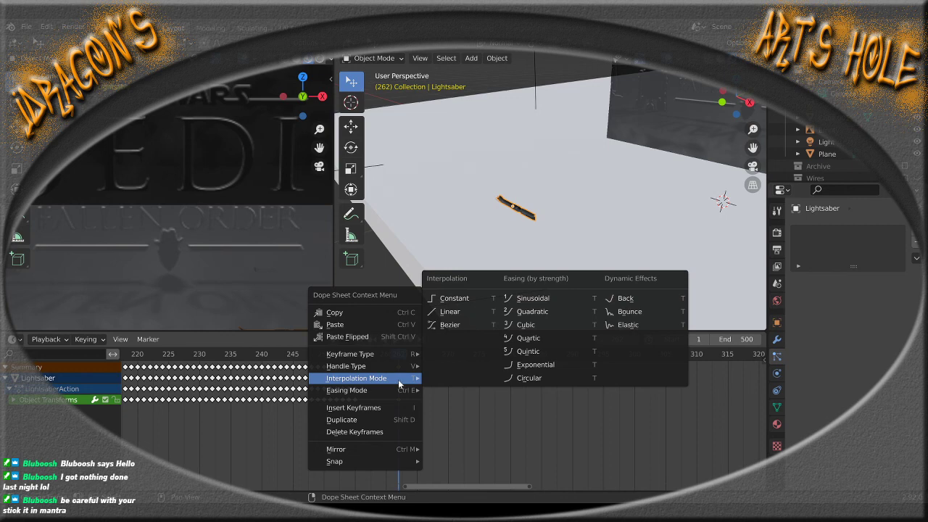
left_click(464, 324)
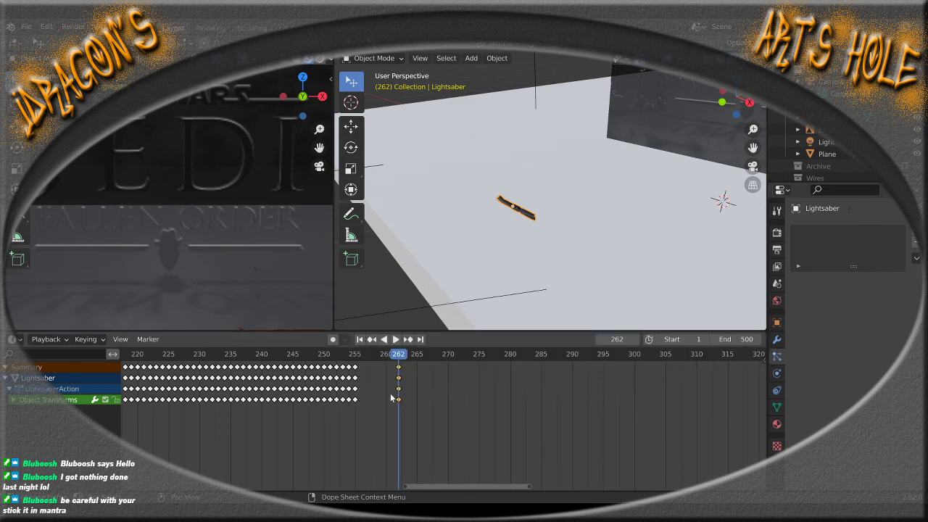
left_click_drag(373, 419, 357, 367)
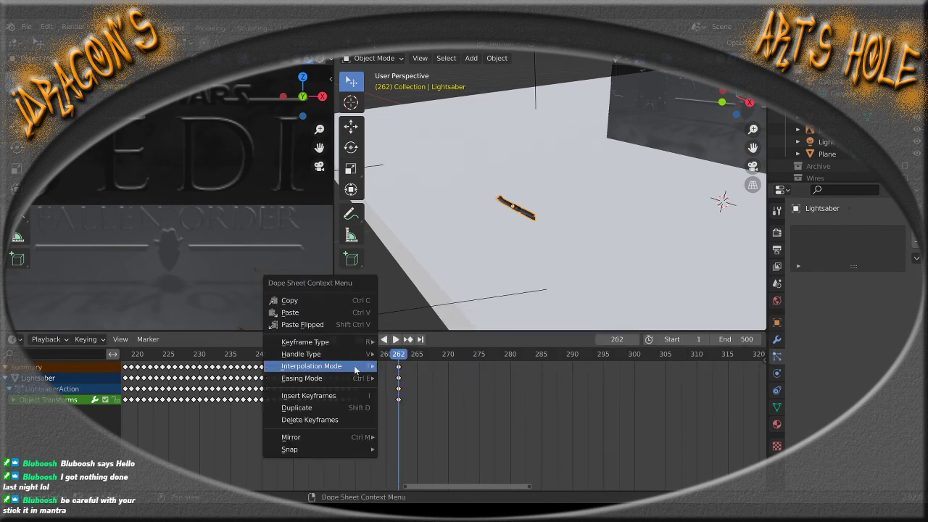
right_click(360, 368)
mouse_move(361, 369)
left_click(407, 412)
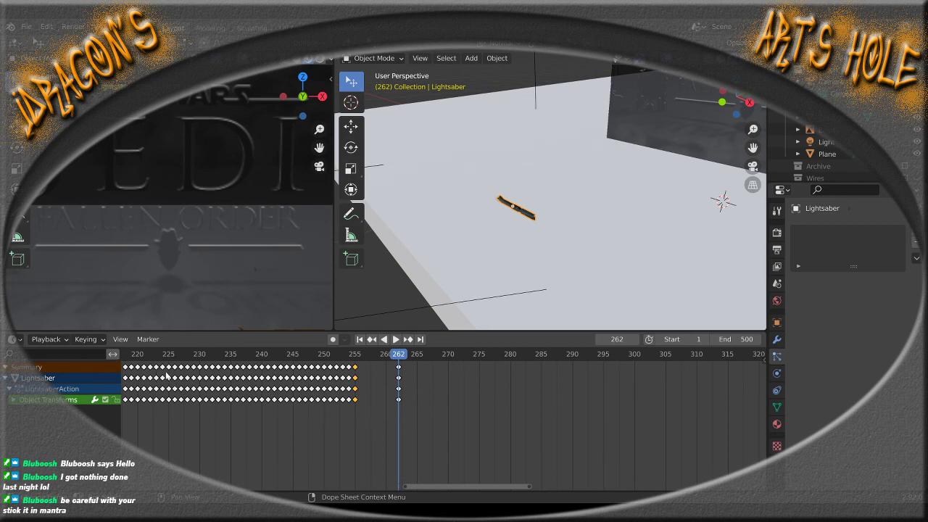
Show the lightsaber's animation curves in the Graph Editor in place of the timeline, focused on frames 255 to 262
left_click(18, 339)
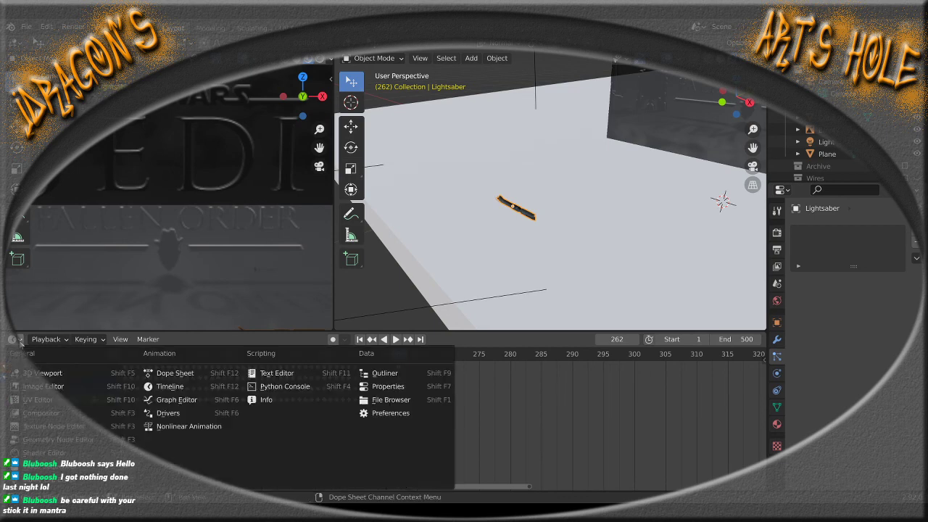
left_click(178, 402)
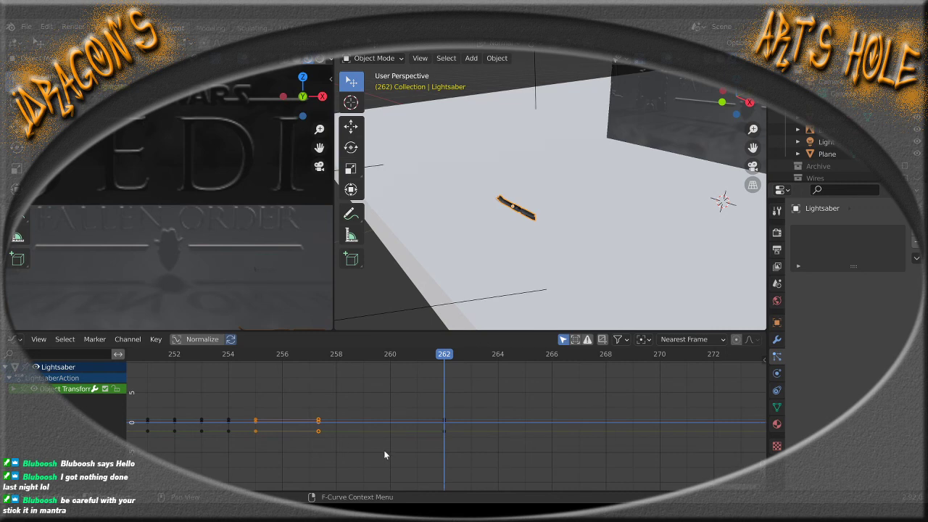
scroll(391, 427, "up", 4)
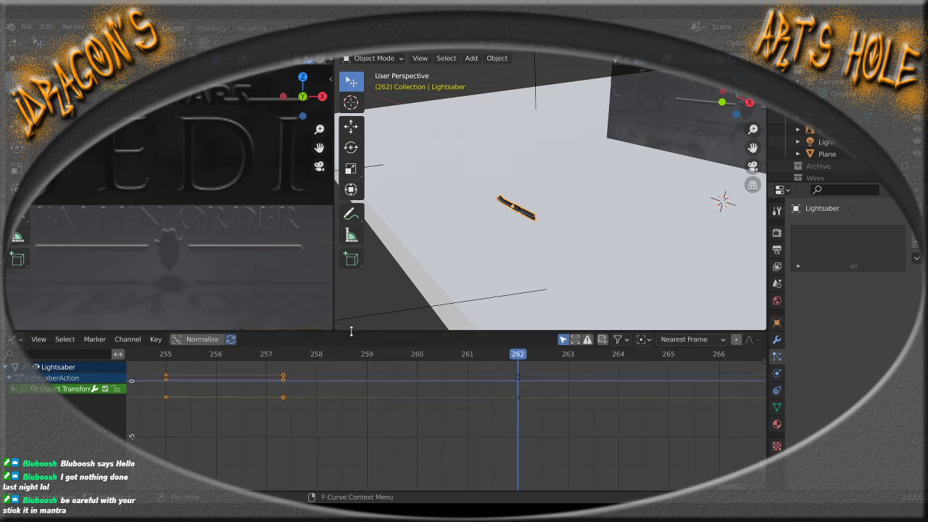
Enlarge the Graph Editor and select the lightsaber's keyframes with their handles at frame 262
left_click_drag(351, 331, 393, 148)
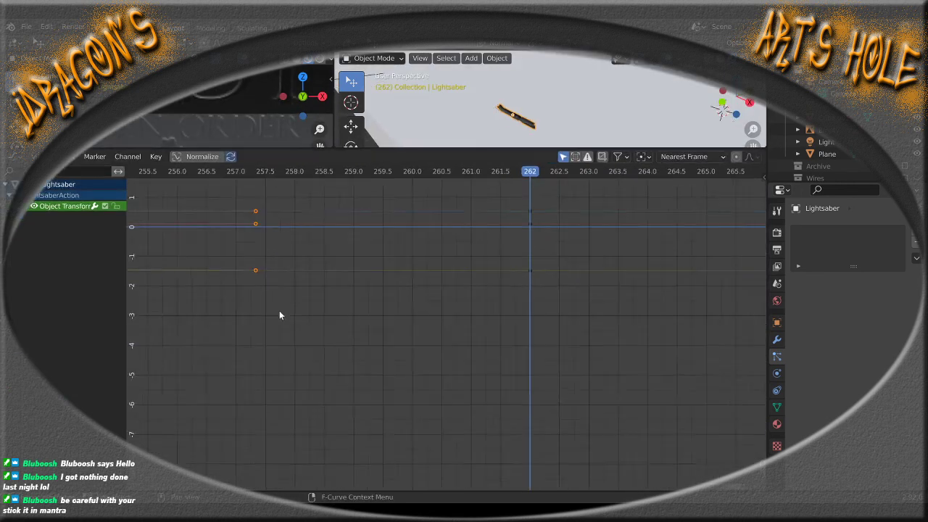
middle_click_drag(279, 315, 574, 430)
scroll(523, 418, "up", 3)
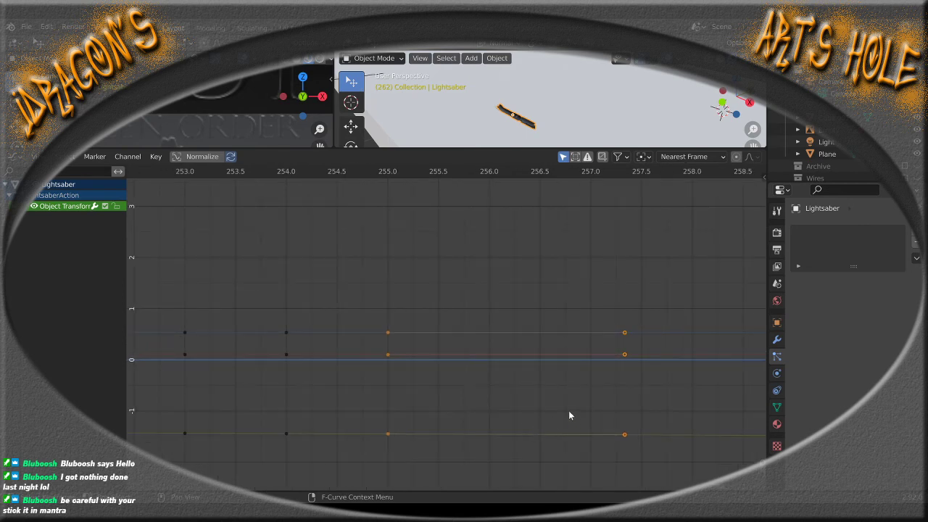
scroll(507, 402, "down", 5)
left_click_drag(556, 402, 618, 326)
middle_click_drag(566, 408, 490, 411)
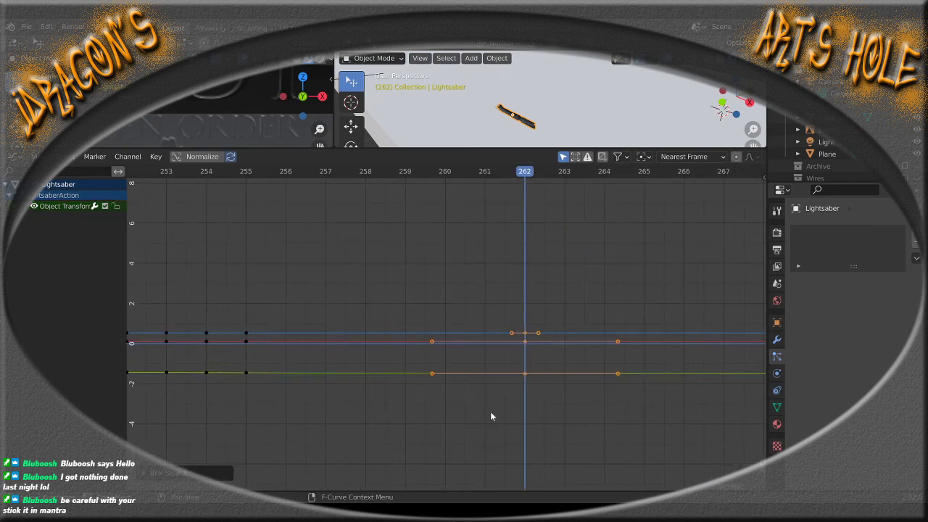
scroll(492, 411, "up", 2)
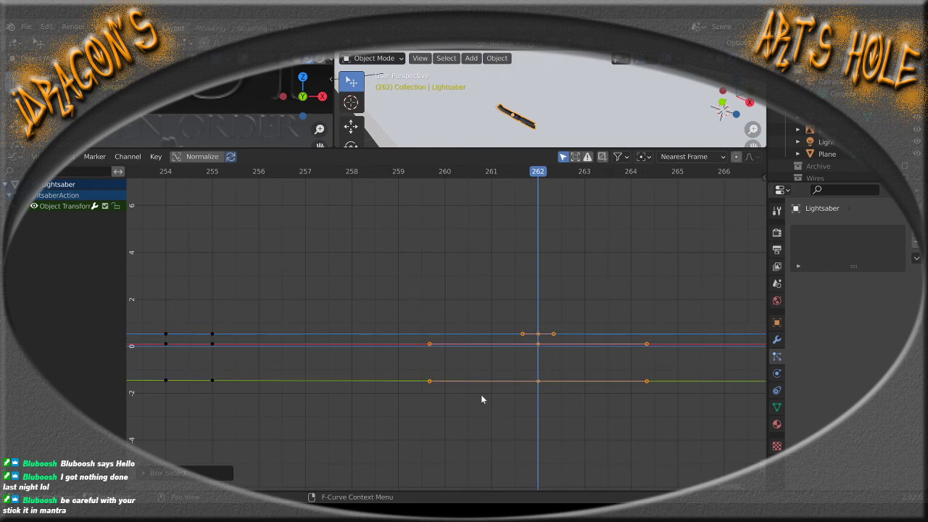
Try to stretch the left handle of the Z Location keyframe at frame 262 back to about frame 257, slightly raised, and check the motion there
left_click(490, 395)
left_click_drag(529, 323, 551, 342)
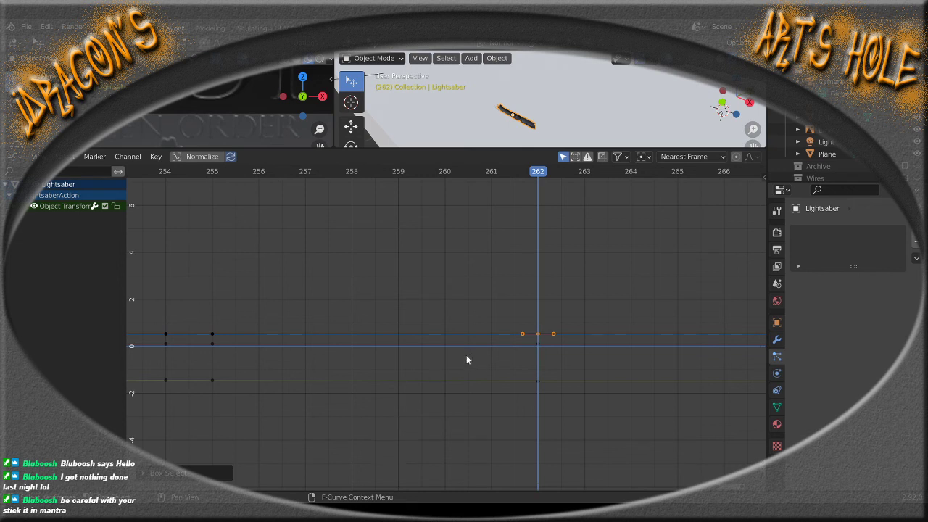
left_click_drag(523, 335, 310, 312)
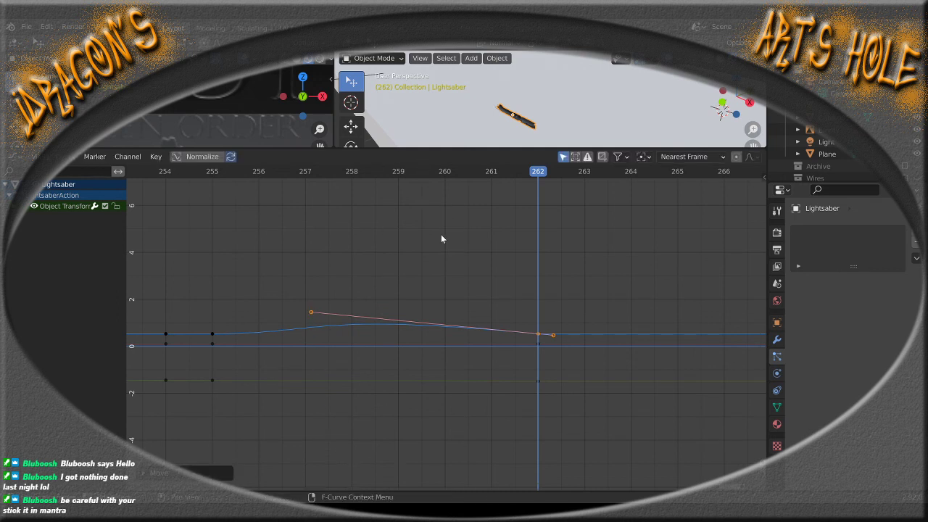
left_click_drag(544, 171, 312, 187)
scroll(554, 116, "down", 2)
left_click_drag(460, 149, 461, 216)
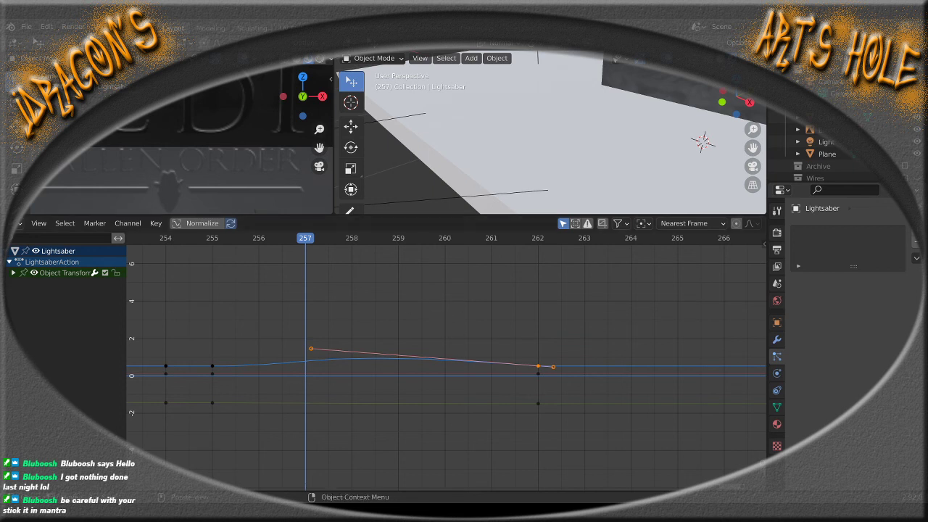
Undo the frame change and the Z Location handle move at frame 262
left_click(47, 26)
left_click(56, 42)
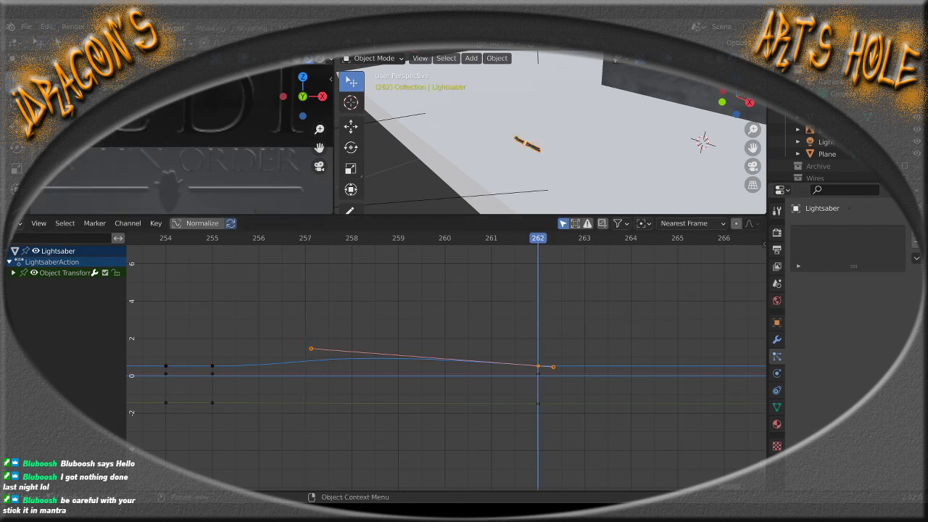
left_click(46, 26)
left_click(56, 55)
left_click(47, 26)
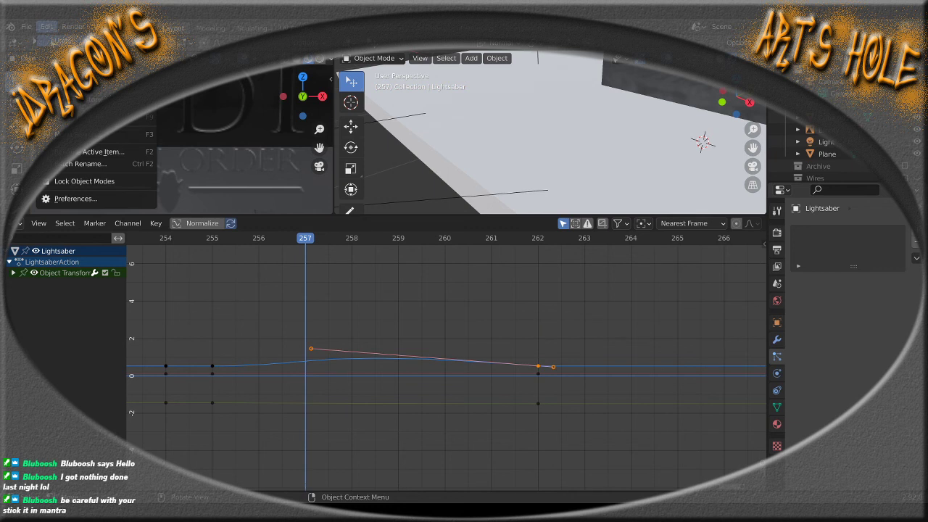
left_click(55, 42)
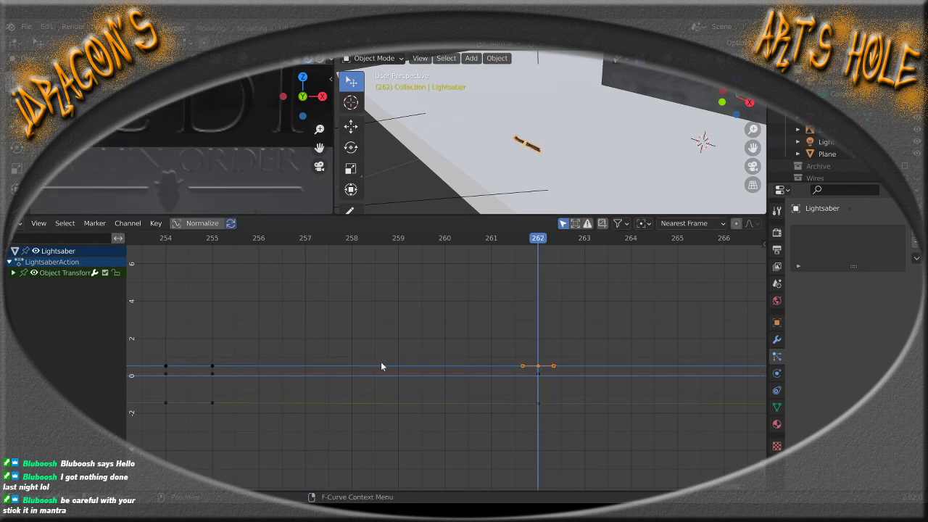
Select only the Y Location keyframe at frame 262 and expand the lightsaber's Object Transforms channels
scroll(431, 373, "down", 1)
middle_click_drag(418, 401, 510, 390)
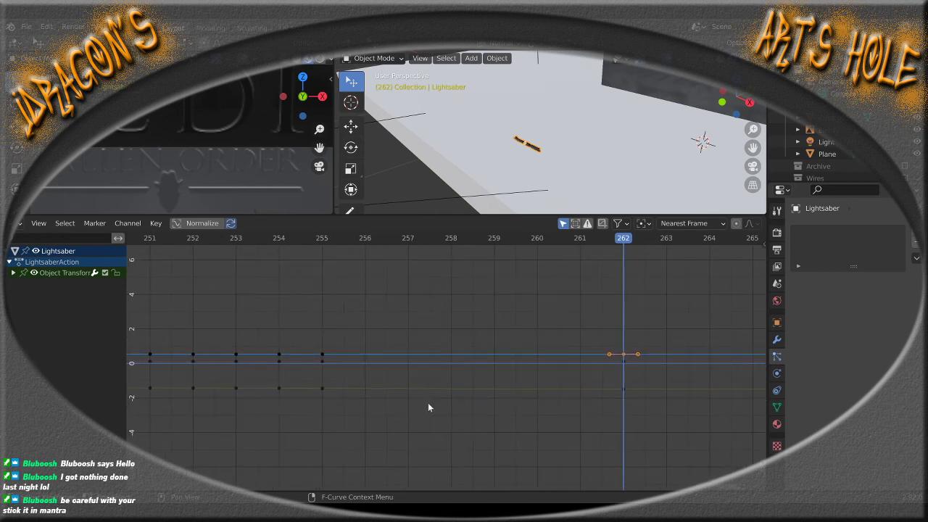
left_click(445, 414)
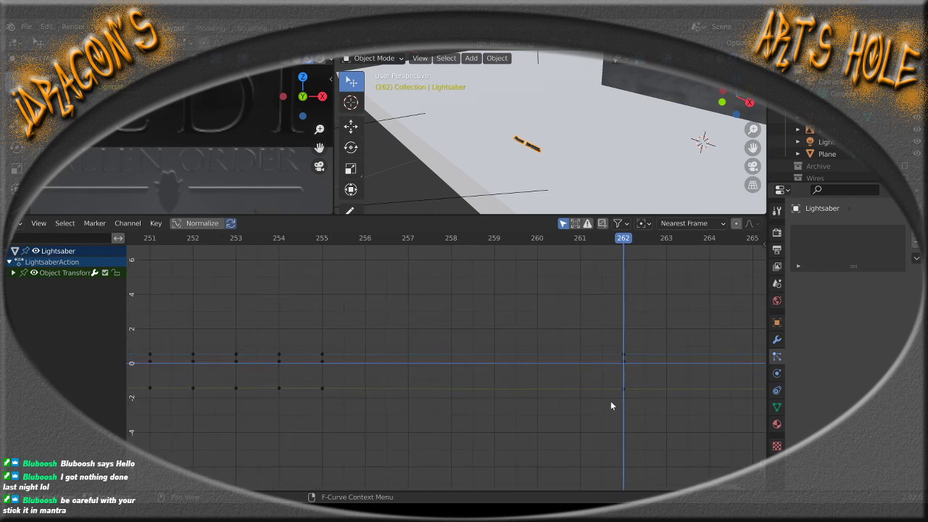
left_click_drag(611, 405, 636, 388)
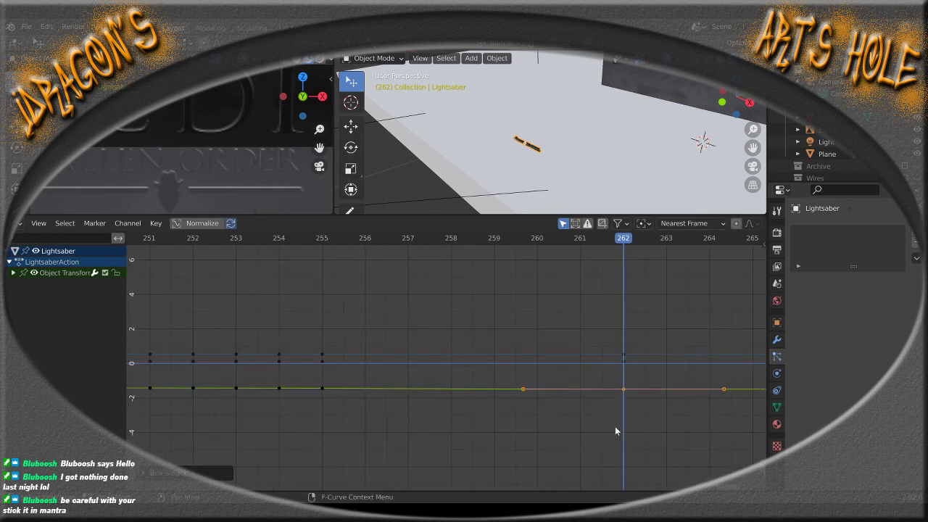
left_click_drag(622, 239, 625, 261)
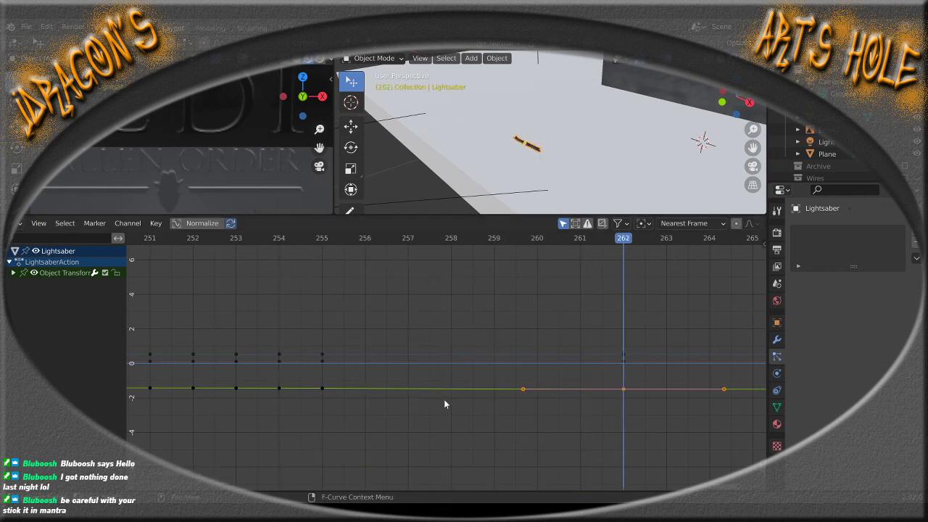
left_click(12, 274)
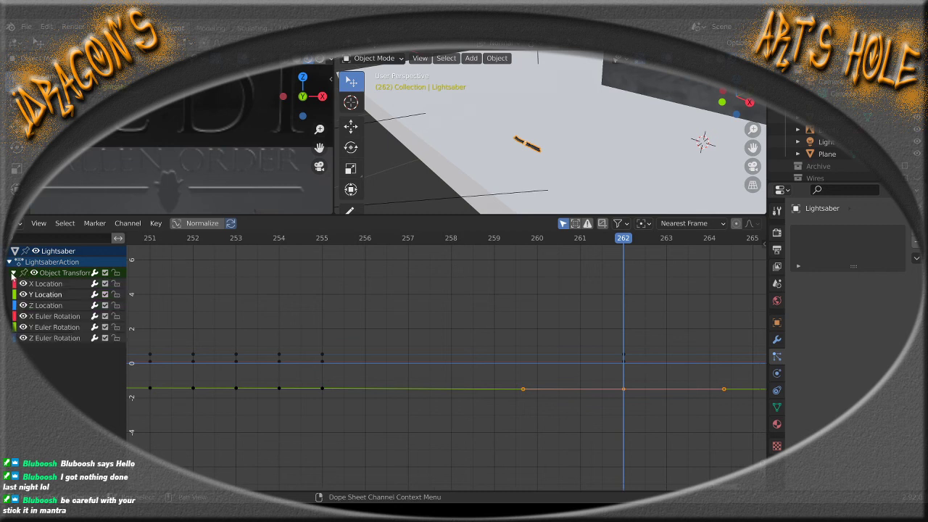
Go through the Euler rotation channels and disable the X, Y and Z Location channels
left_click(57, 317)
left_click(56, 328)
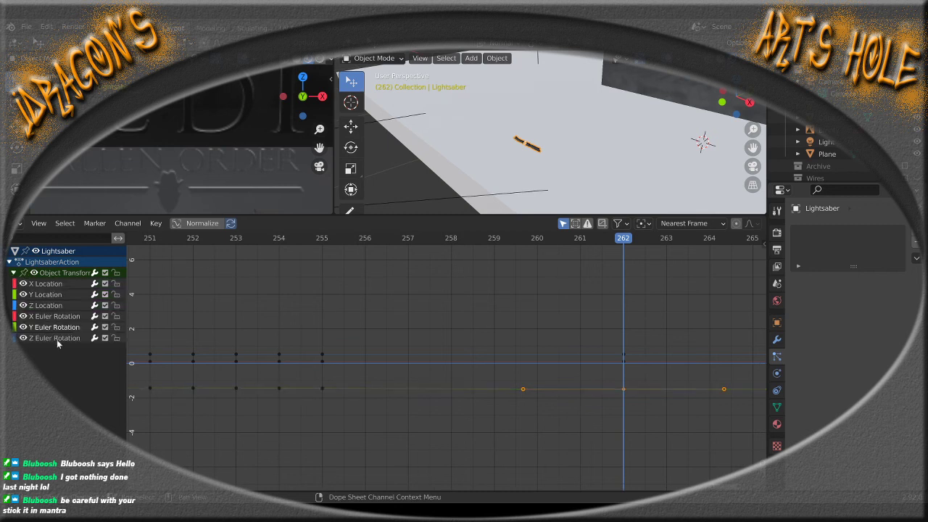
left_click(105, 294)
left_click(105, 305)
Examine the X and Z Euler Rotation curves between frames 255 and 262
key("Home")
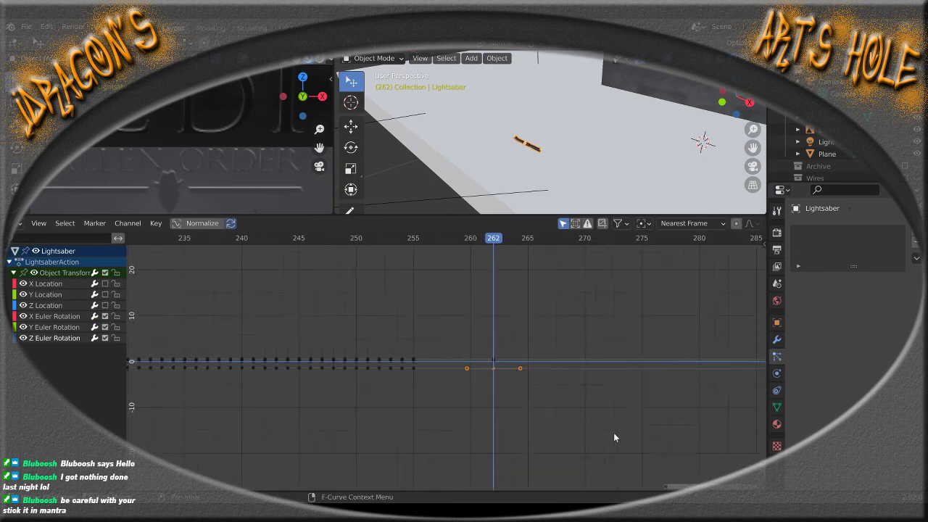
middle_click_drag(534, 435, 532, 299)
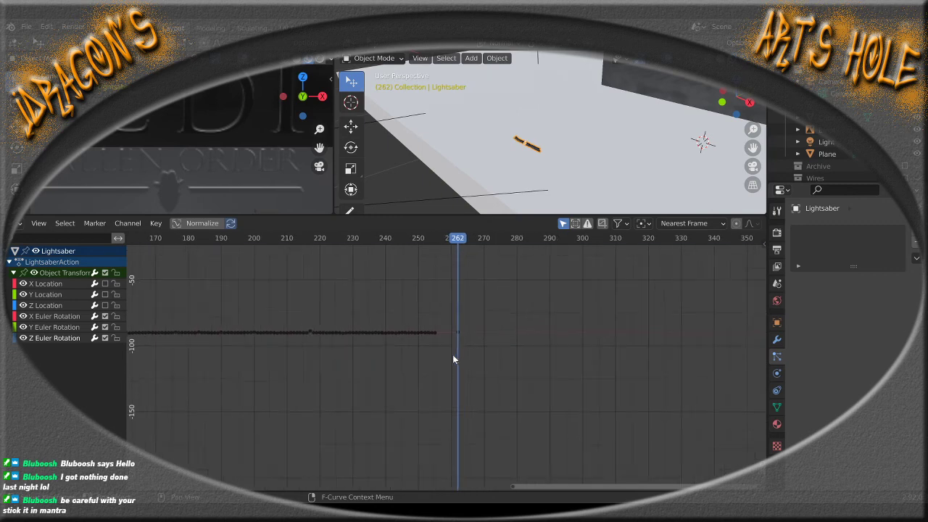
scroll(454, 356, "up", 8)
scroll(457, 358, "up", 6)
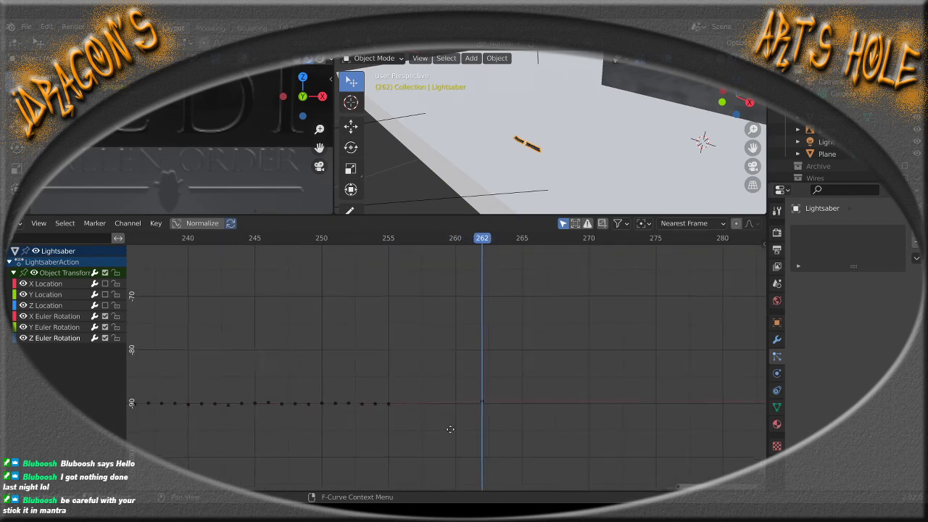
scroll(458, 380, "up", 5)
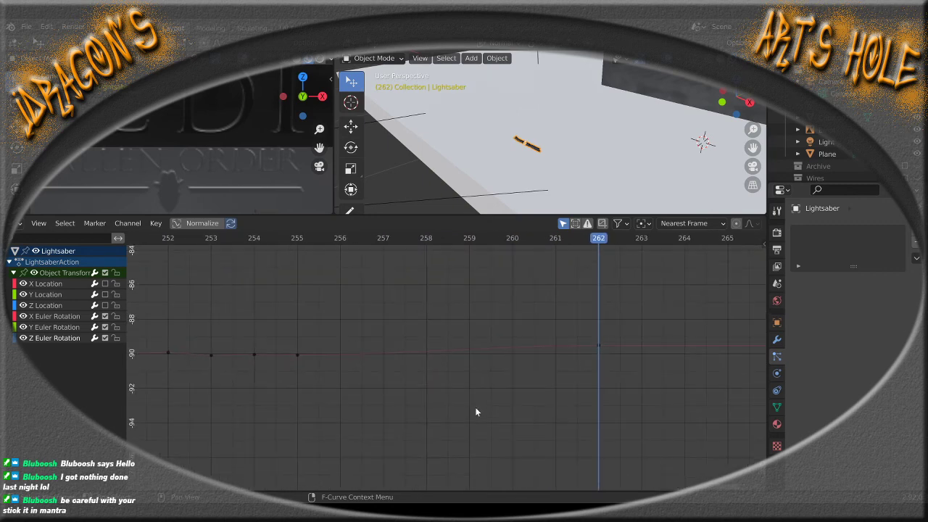
middle_click_drag(262, 412, 237, 409)
middle_click_drag(557, 400, 514, 405)
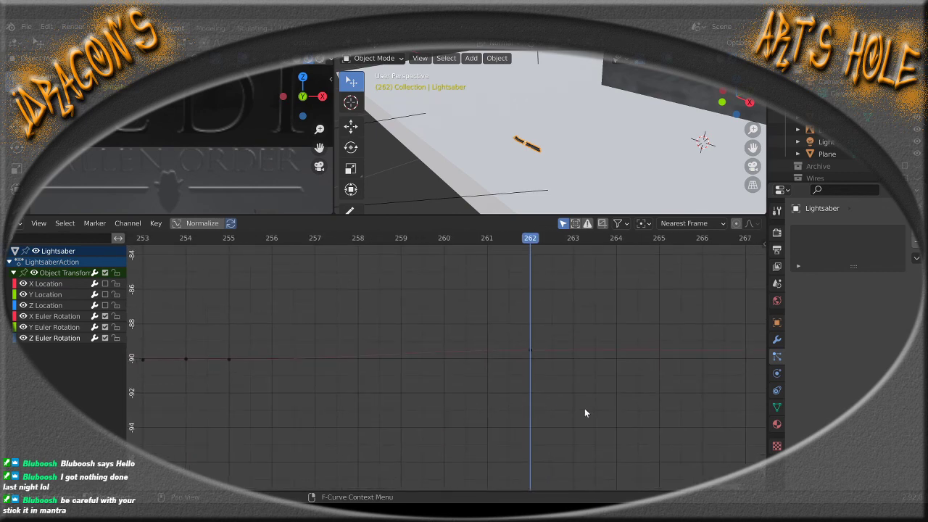
scroll(503, 395, "down", 15)
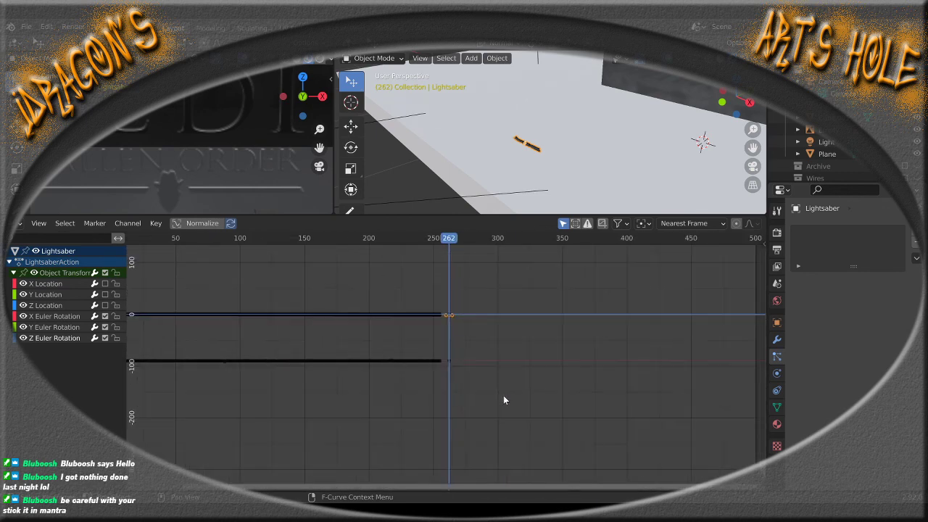
scroll(503, 395, "down", 4)
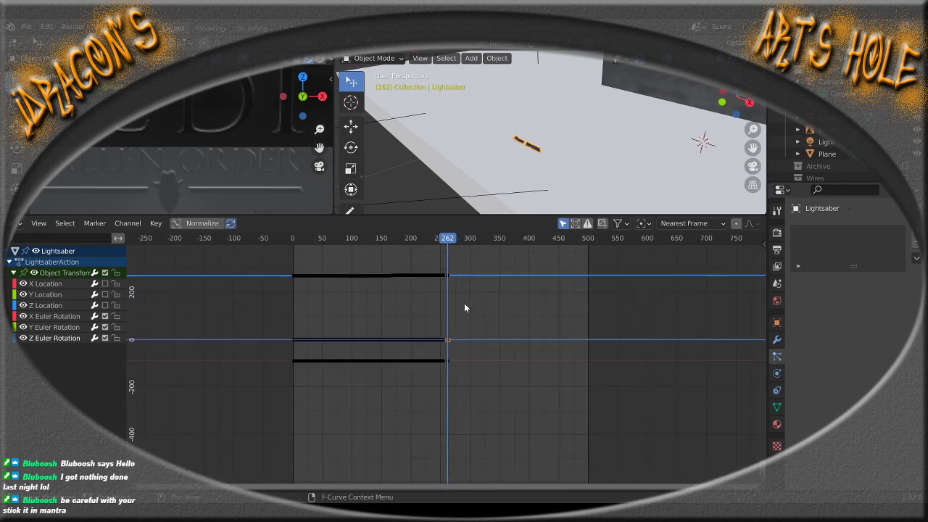
scroll(464, 308, "up", 11)
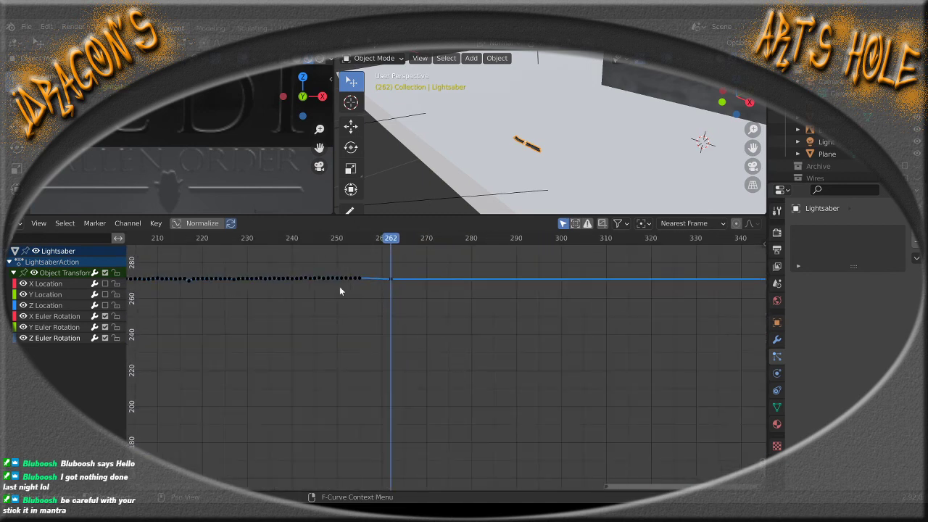
middle_click_drag(339, 287, 415, 321)
scroll(392, 429, "up", 4)
scroll(409, 369, "up", 12)
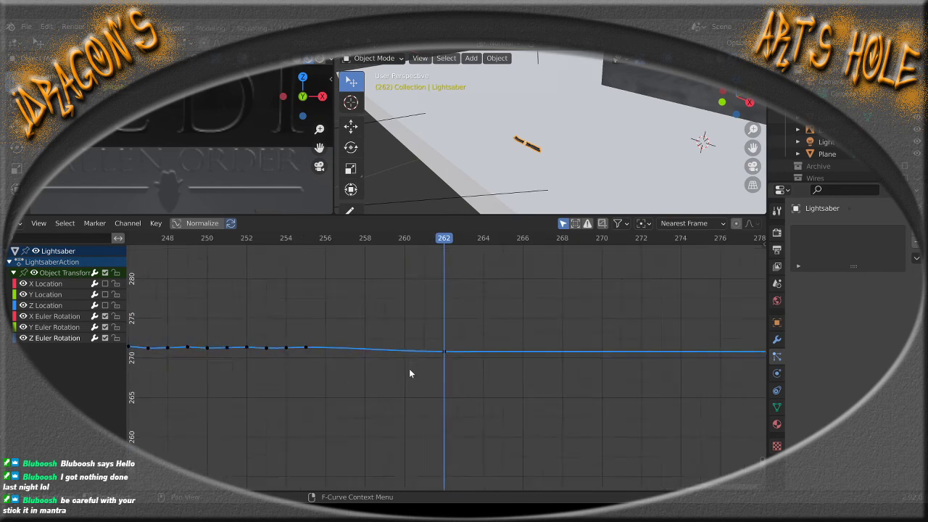
scroll(409, 368, "up", 10)
middle_click_drag(268, 377, 454, 379)
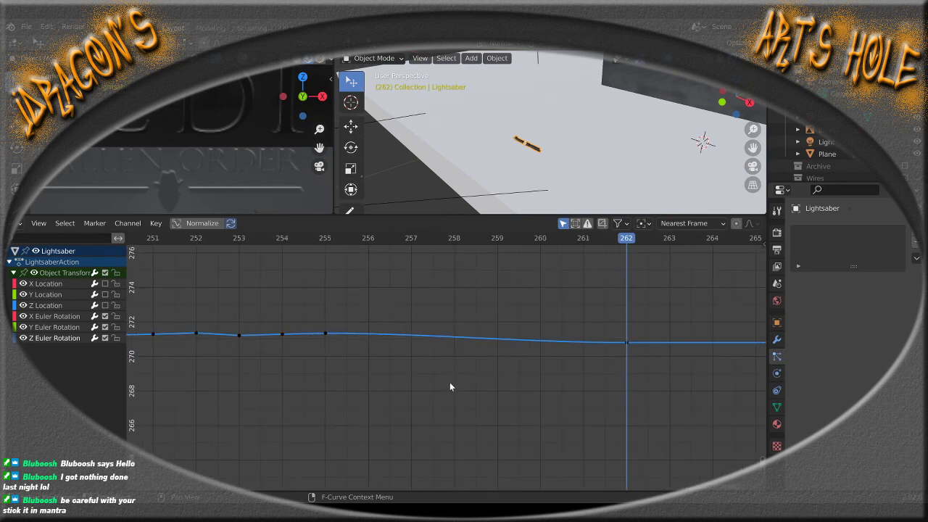
Try to extend the left handle of the Z Euler Rotation keyframe at frame 262 to about frame 255, then scrub back to frame 246
left_click_drag(597, 382, 619, 377)
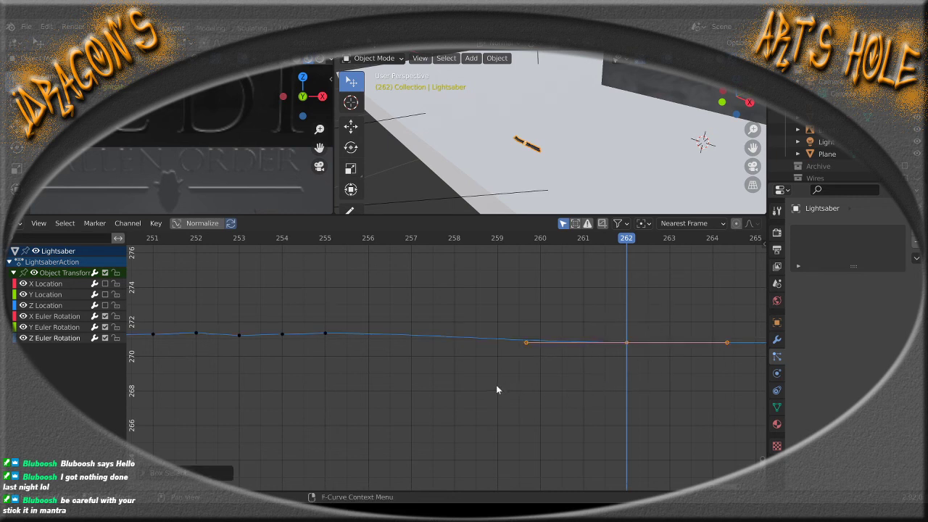
left_click_drag(526, 345, 134, 344)
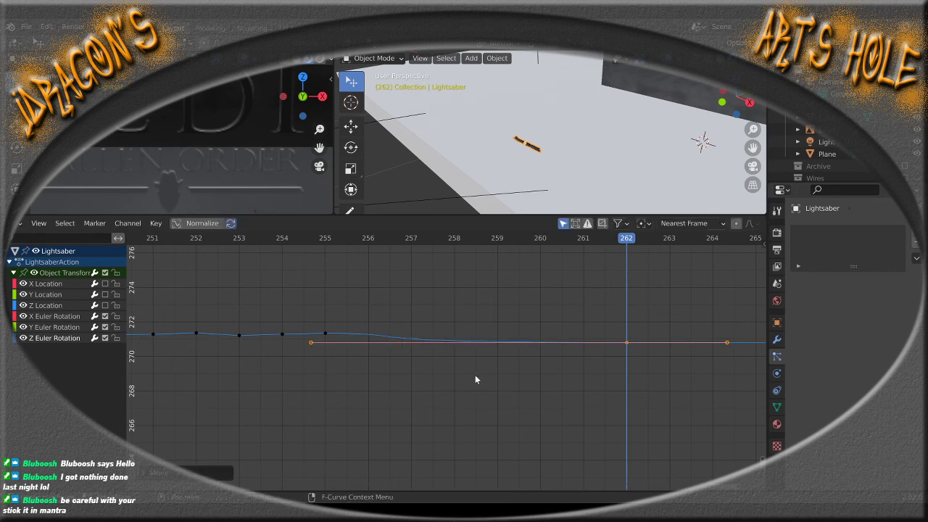
left_click_drag(584, 241, 239, 283)
scroll(403, 418, "down", 3)
scroll(403, 418, "down", 3)
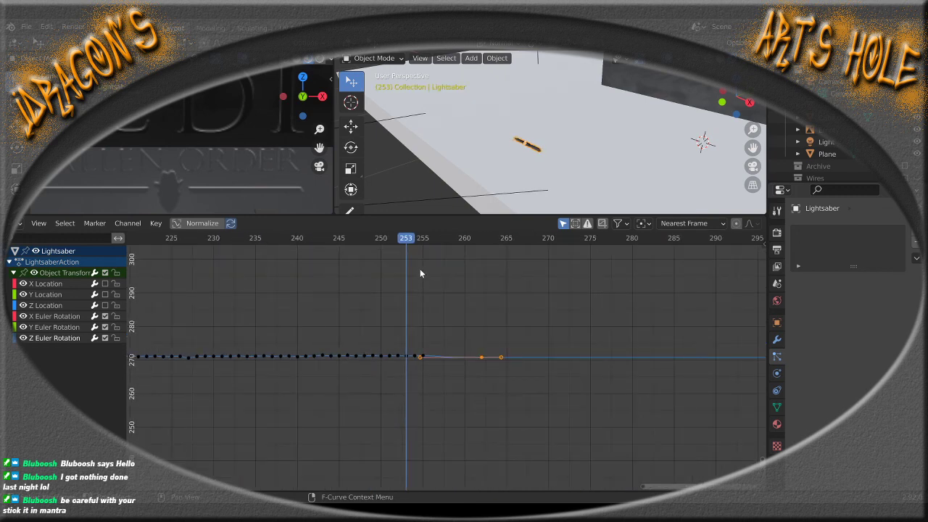
left_click_drag(410, 242, 348, 264)
Re-enable the X, Y and Z Location channels and scrub the lightsaber's motion from frame 246 to 262
left_click_drag(105, 284, 105, 305)
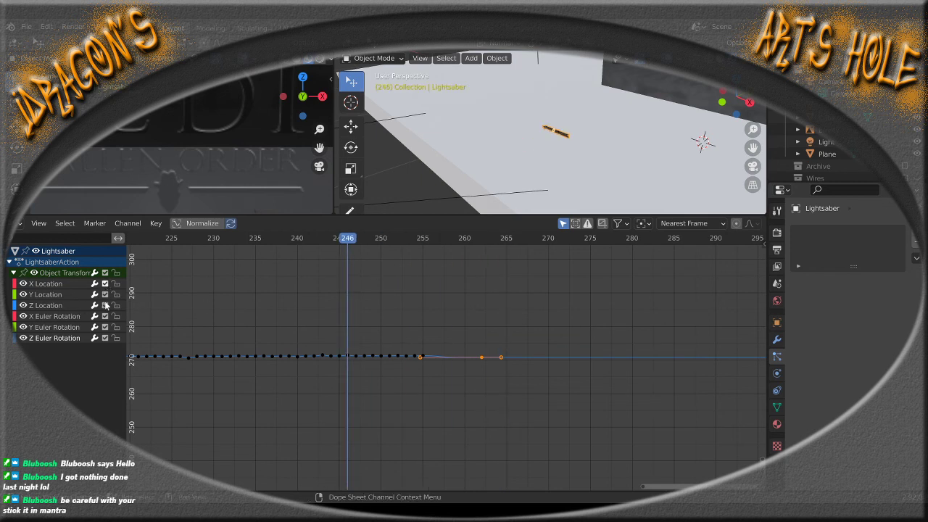
left_click_drag(351, 242, 481, 248)
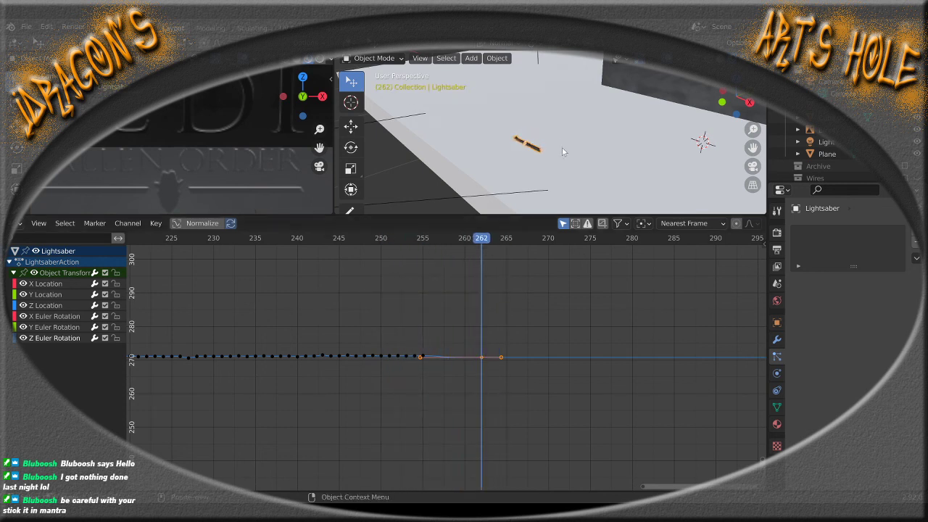
scroll(551, 148, "down", 6)
scroll(543, 148, "up", 4)
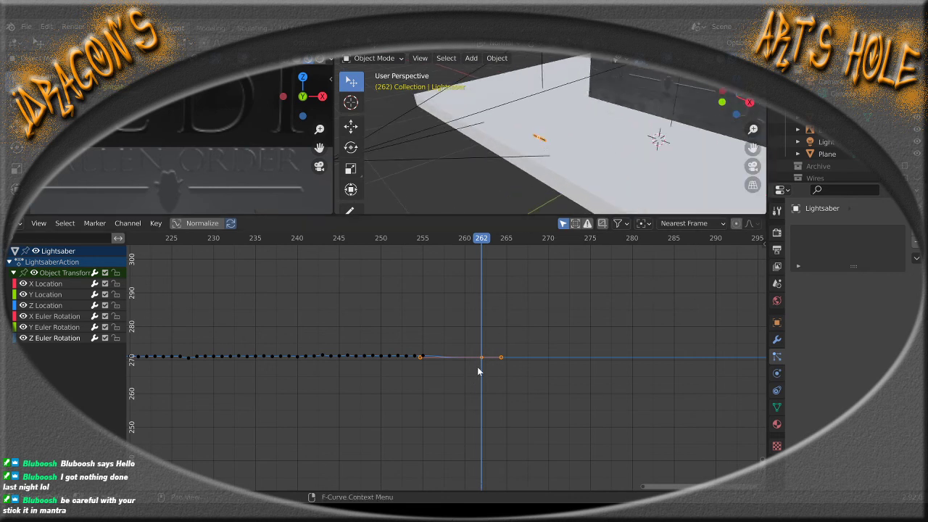
Undo the recent changes back past the Z Euler Rotation handle edit and turn the X, Y and Z Location channels on again
key("ctrl+z")
key("ctrl+z")
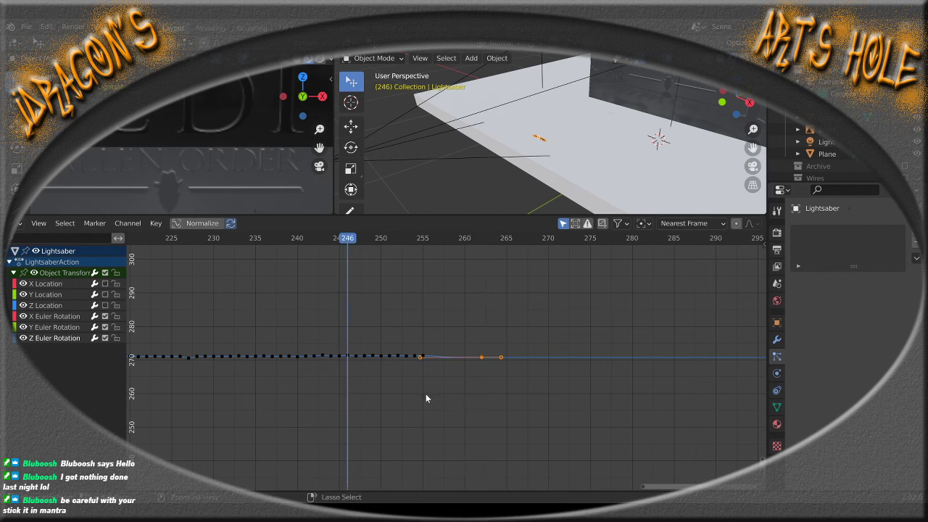
key("ctrl+z")
key("ctrl+z")
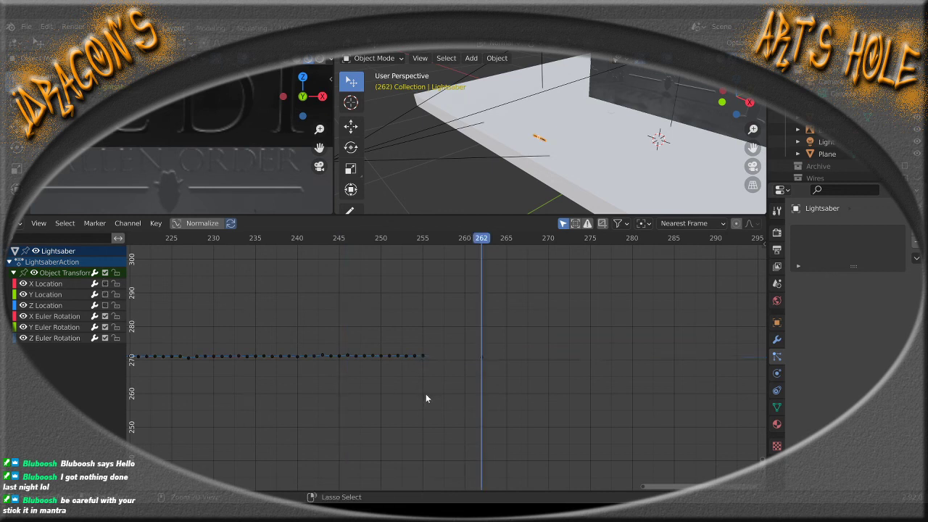
left_click_drag(105, 284, 105, 306)
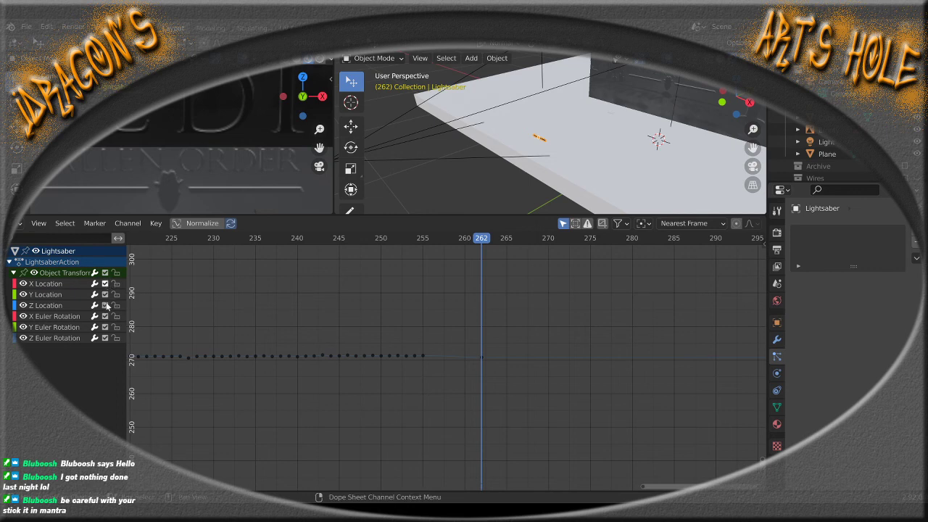
Isolate the Y Euler Rotation curve by turning off all the other location and rotation channels of the Lightsaber
scroll(528, 392, "down", 20)
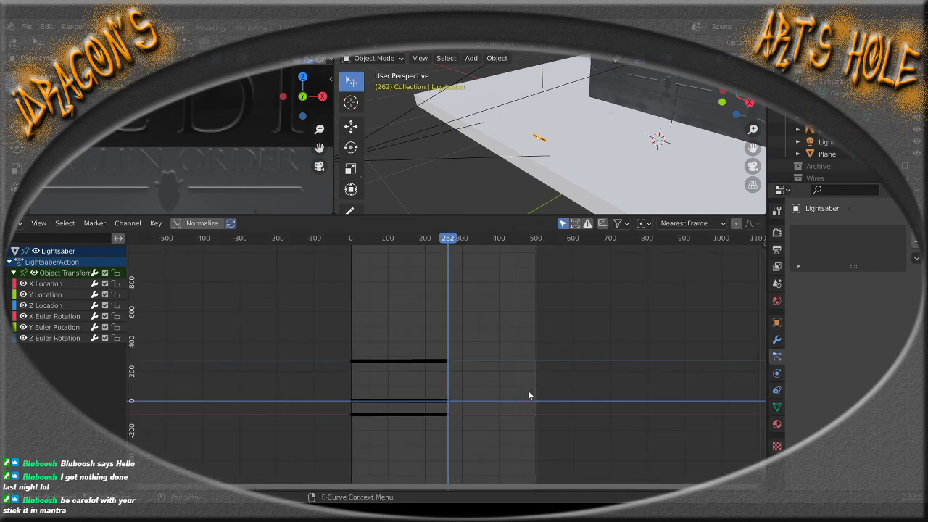
middle_click_drag(527, 392, 456, 391)
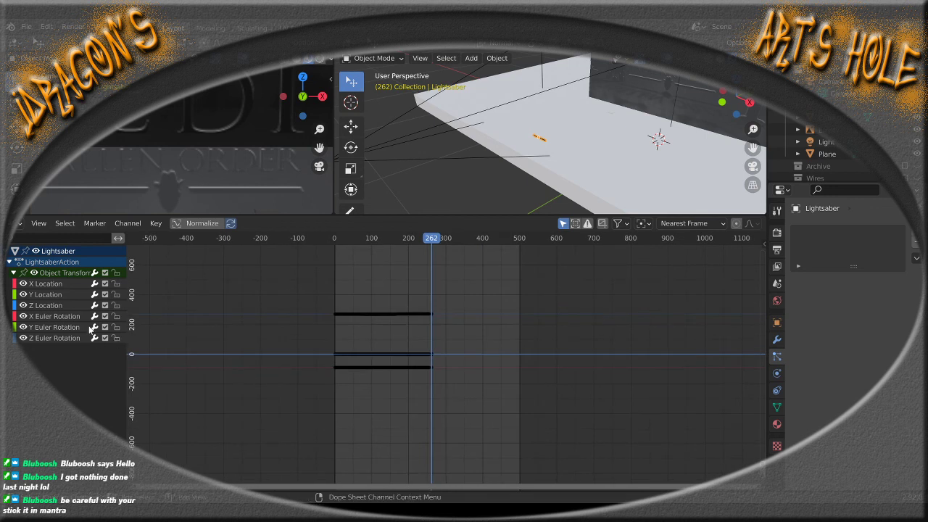
left_click(24, 327)
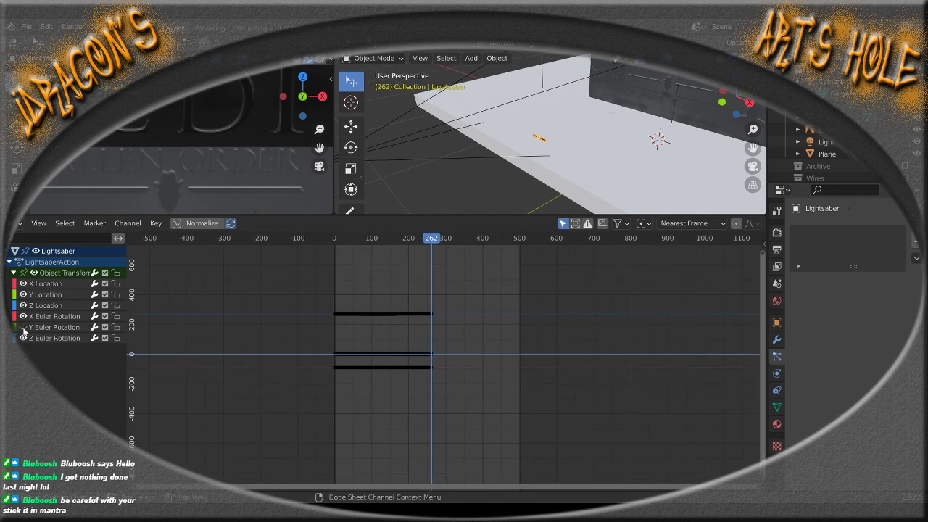
left_click(23, 328)
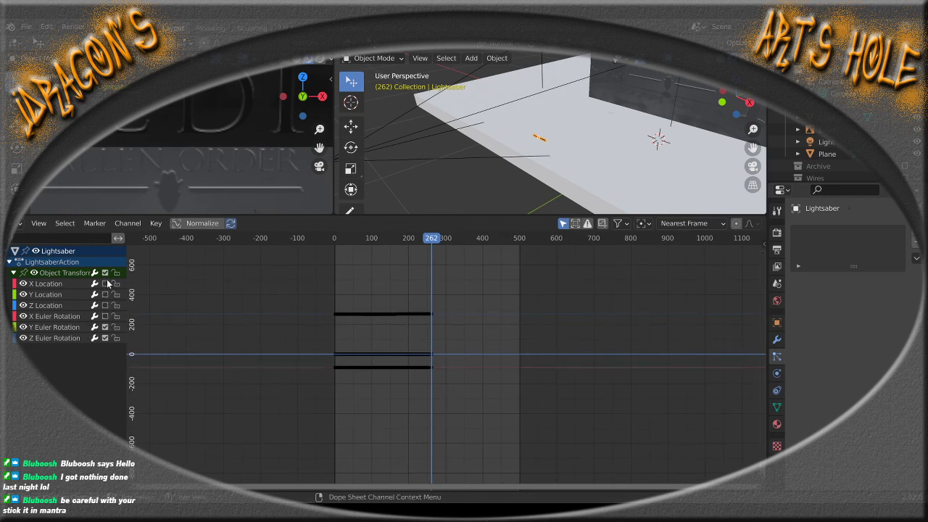
left_click_drag(105, 284, 106, 345)
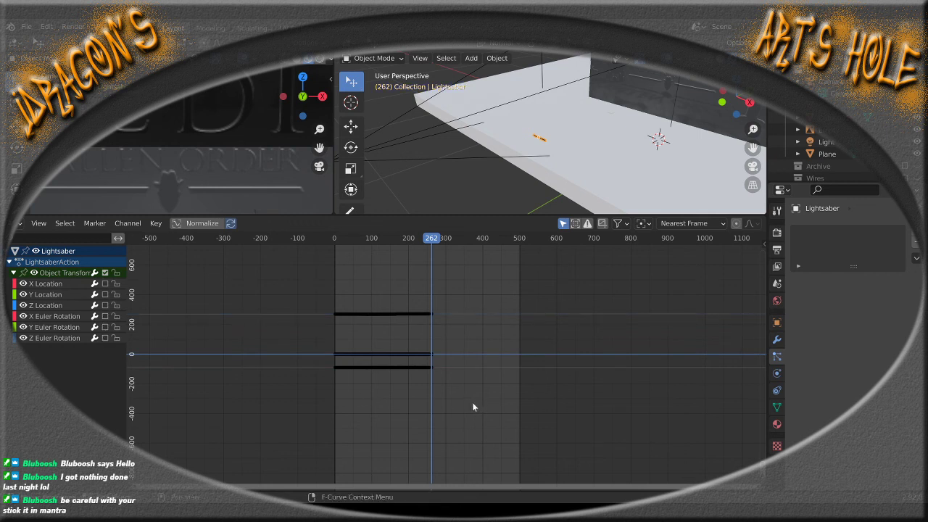
scroll(468, 398, "down", 15)
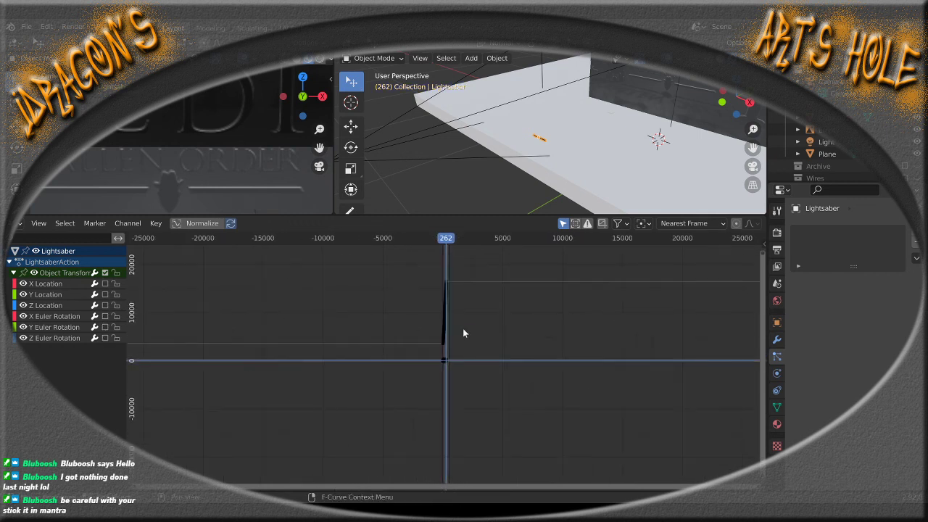
scroll(462, 332, "up", 4)
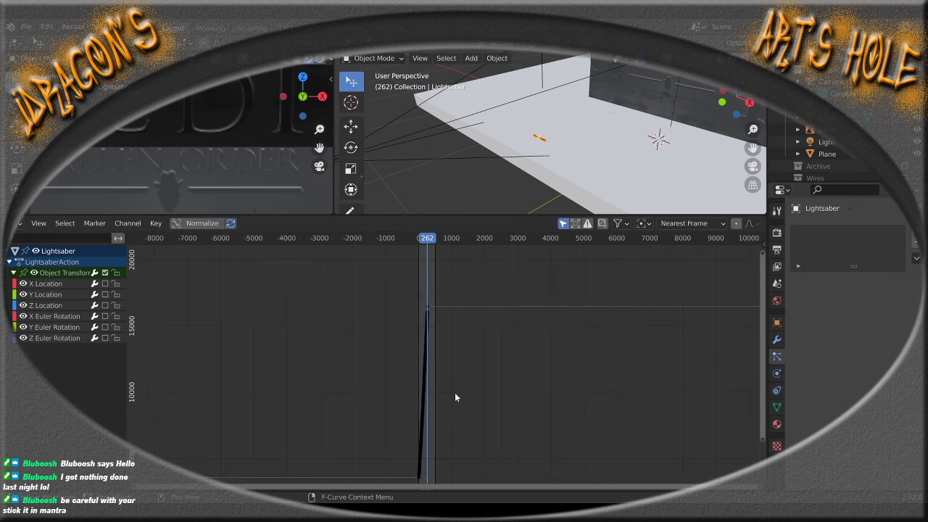
middle_click_drag(454, 392, 444, 349)
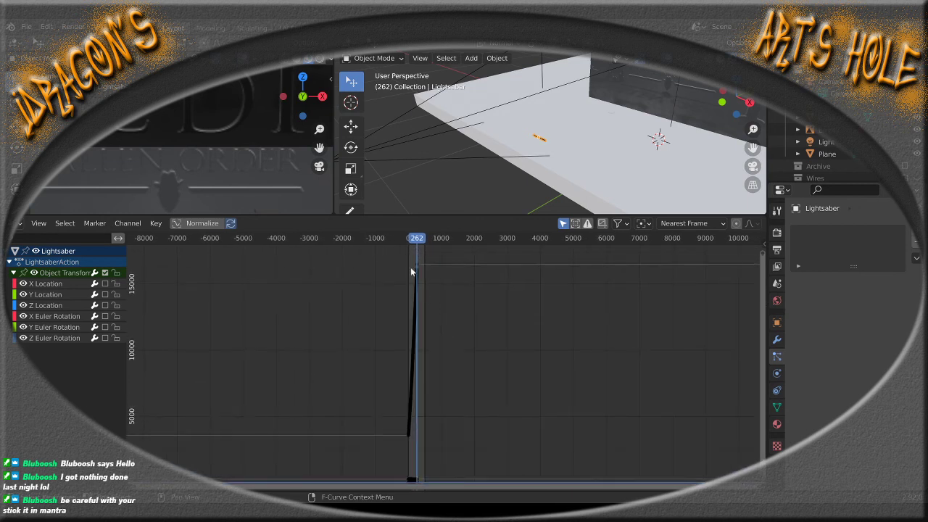
left_click(105, 328)
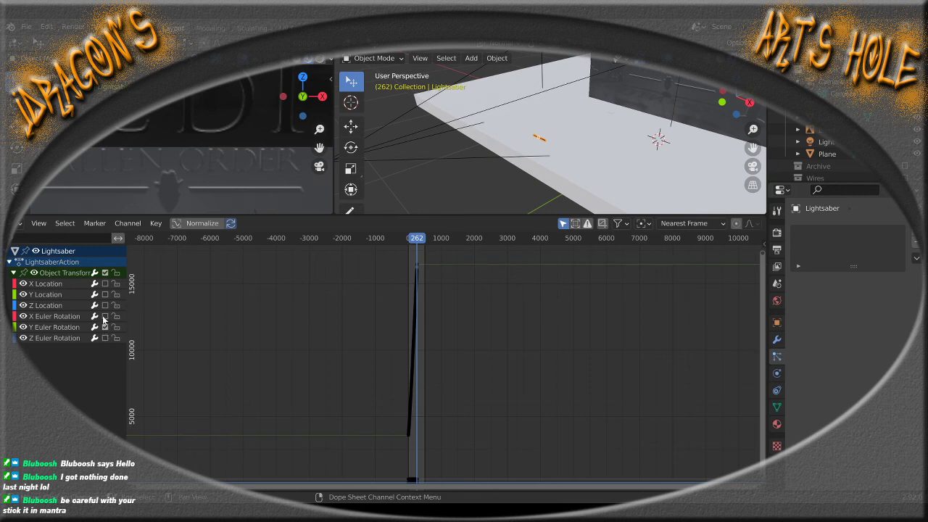
Select the Y Euler Rotation keyframe at frame 262 and turn the other location and rotation channels back on
scroll(427, 286, "up", 8)
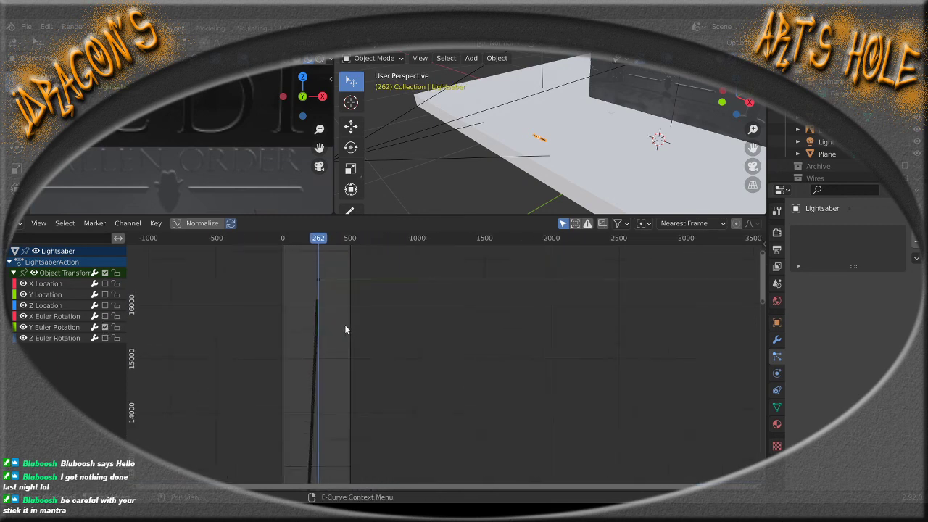
scroll(344, 330, "up", 10)
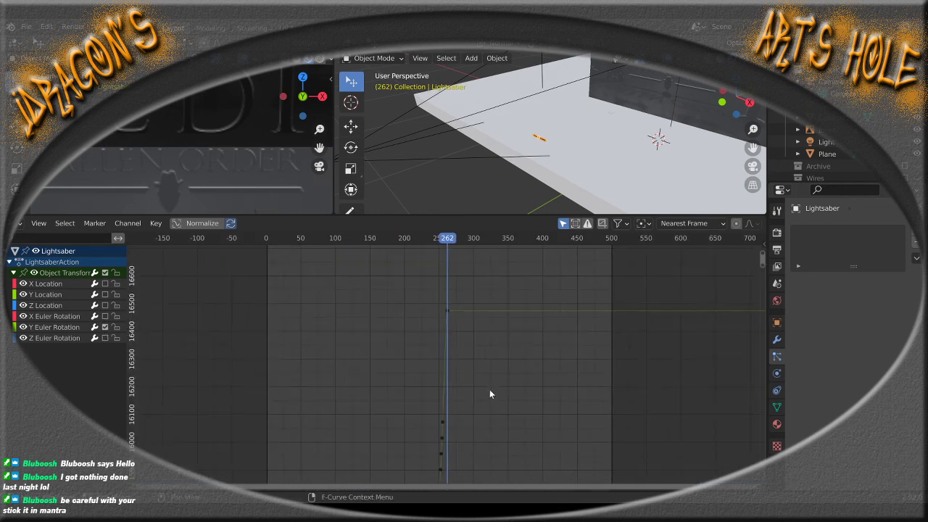
scroll(489, 385, "up", 2)
left_click_drag(469, 327, 418, 276)
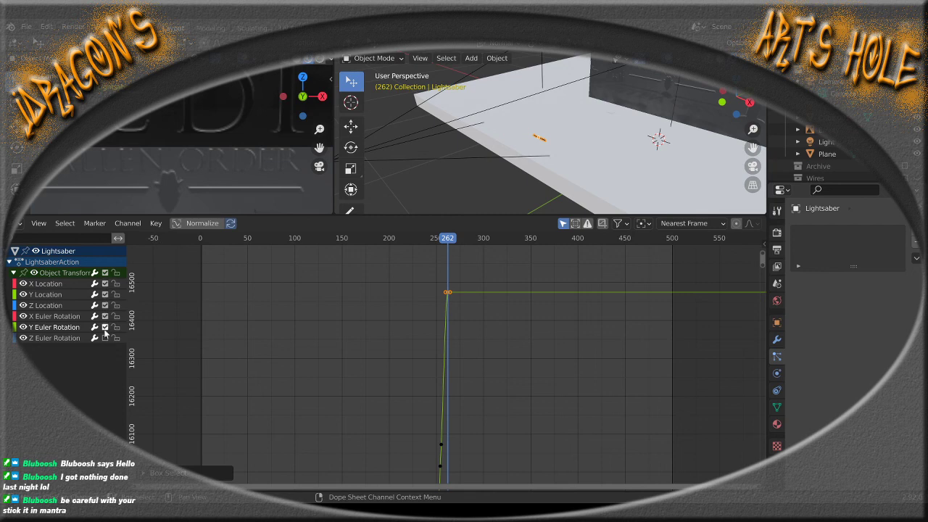
Pull the left handle of the Y Euler Rotation keyframe at frame 262 down along the curve to about value 16,260
scroll(488, 308, "up", 8)
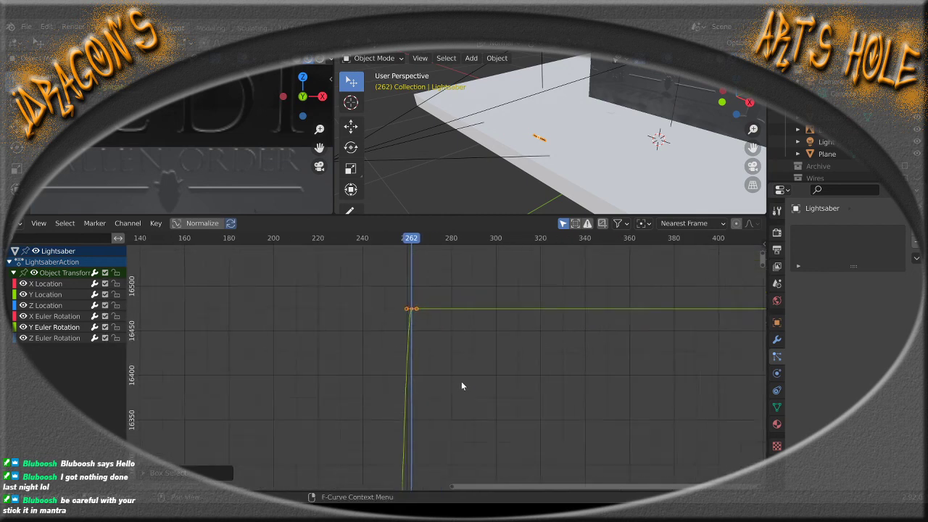
scroll(461, 378, "up", 11)
scroll(449, 371, "down", 16)
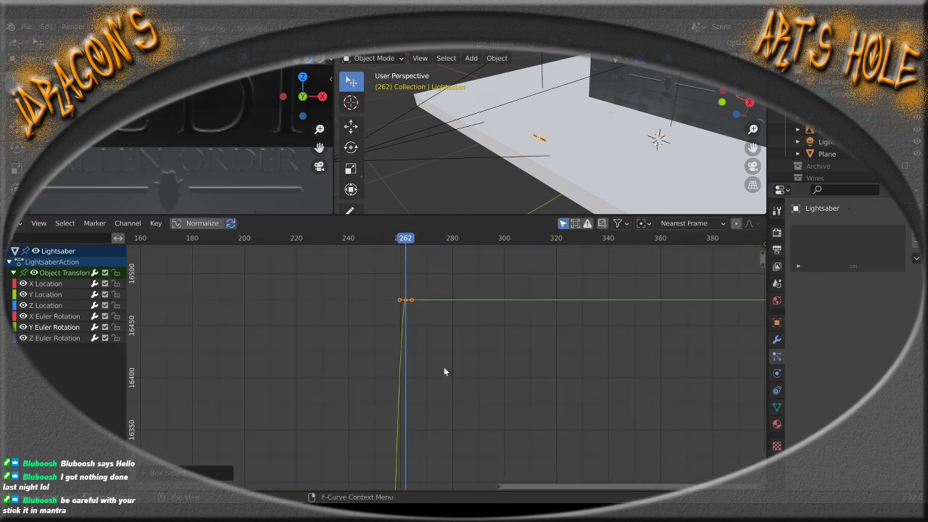
left_click_drag(399, 303, 404, 433)
middle_click_drag(512, 439, 489, 309)
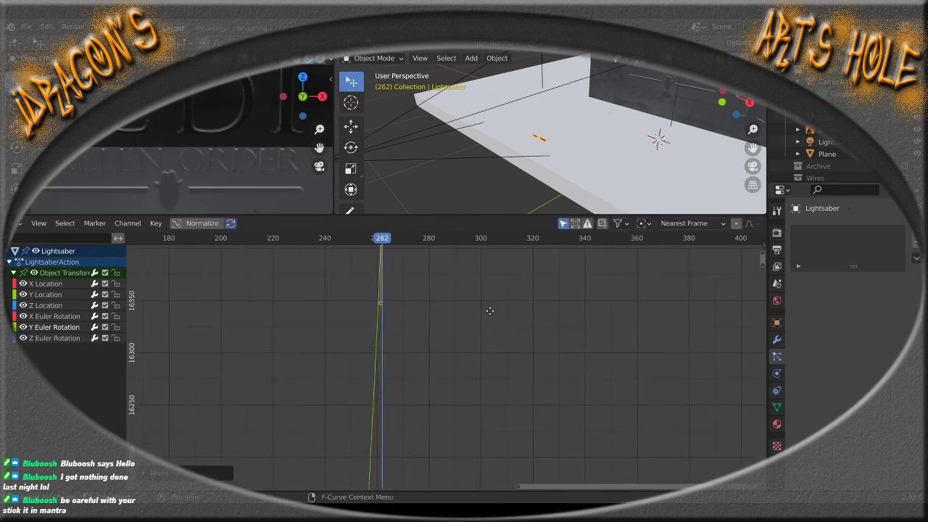
scroll(467, 350, "down", 7)
middle_click_drag(466, 354, 435, 324)
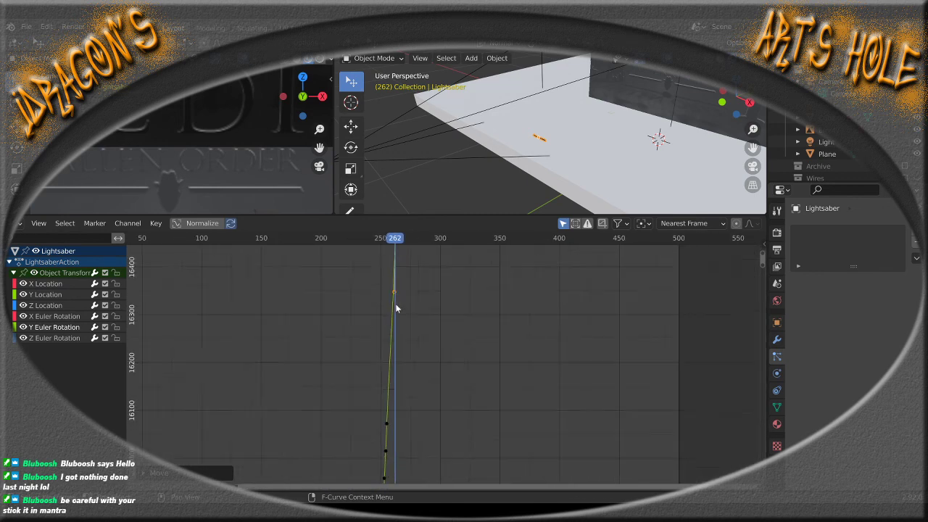
scroll(429, 326, "down", 3)
left_click_drag(393, 324, 393, 351)
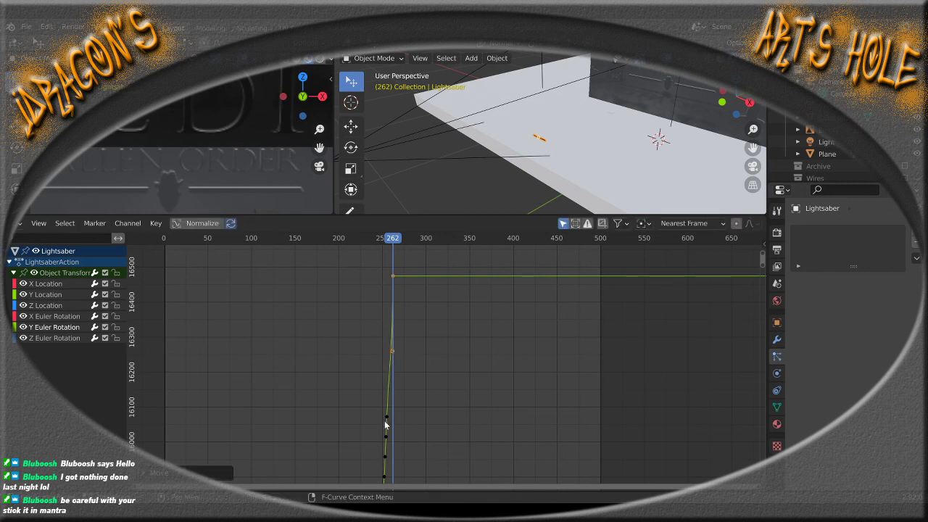
Switch to the Timeline and play the lightsaber's motion past frame 262 from frames 242 and 237, then return to frame 252
left_click_drag(395, 243, 353, 248)
scroll(566, 152, "up", 4)
middle_click_drag(647, 147, 508, 190)
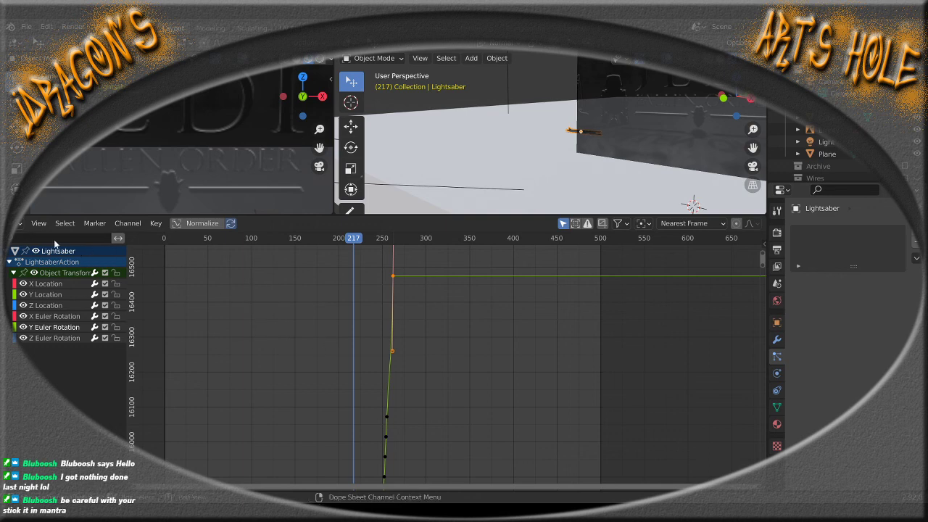
left_click(19, 227)
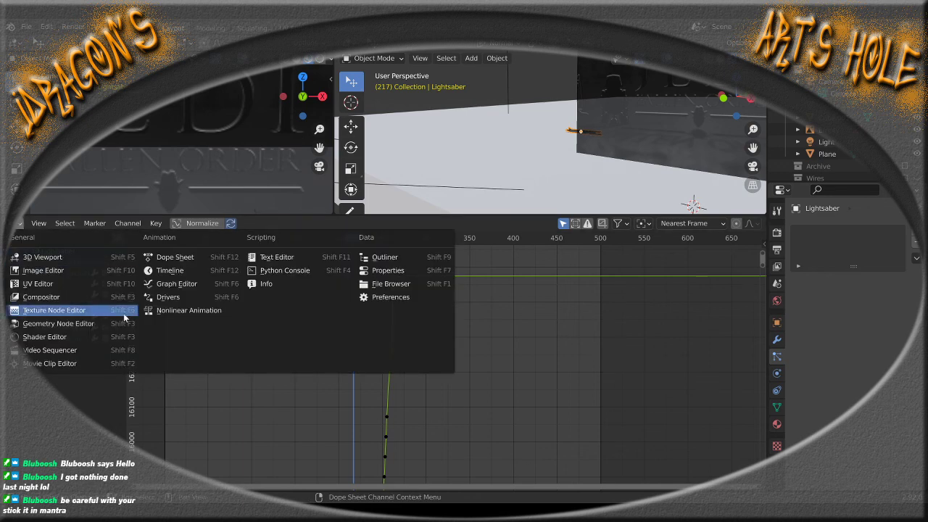
left_click(166, 268)
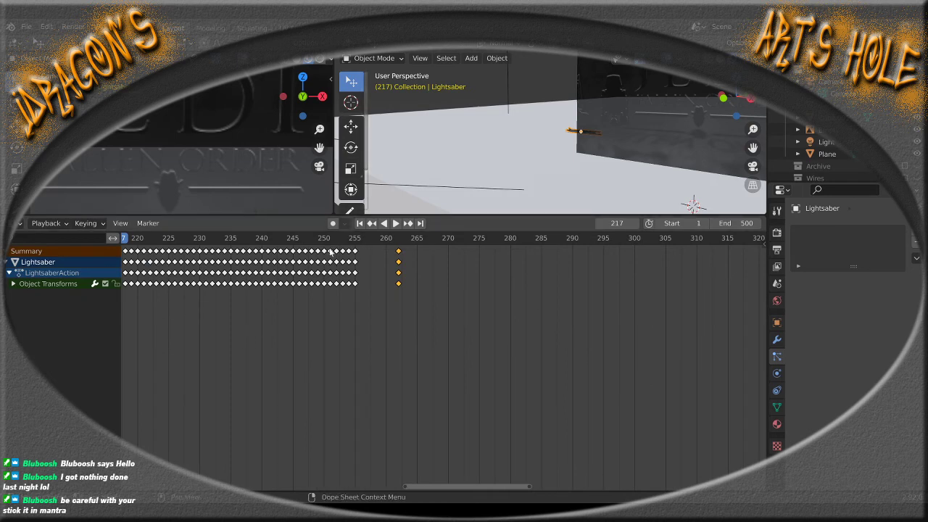
left_click_drag(317, 240, 395, 244)
key("Escape")
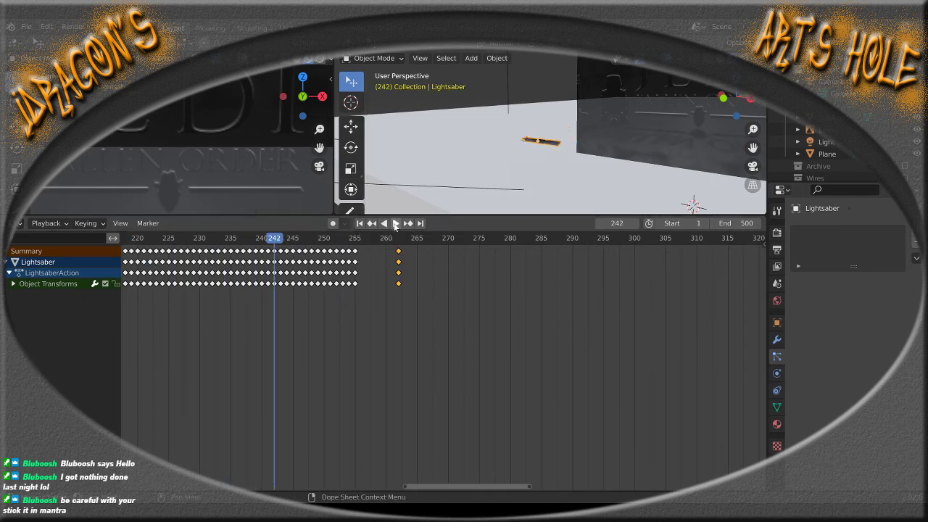
left_click(395, 224)
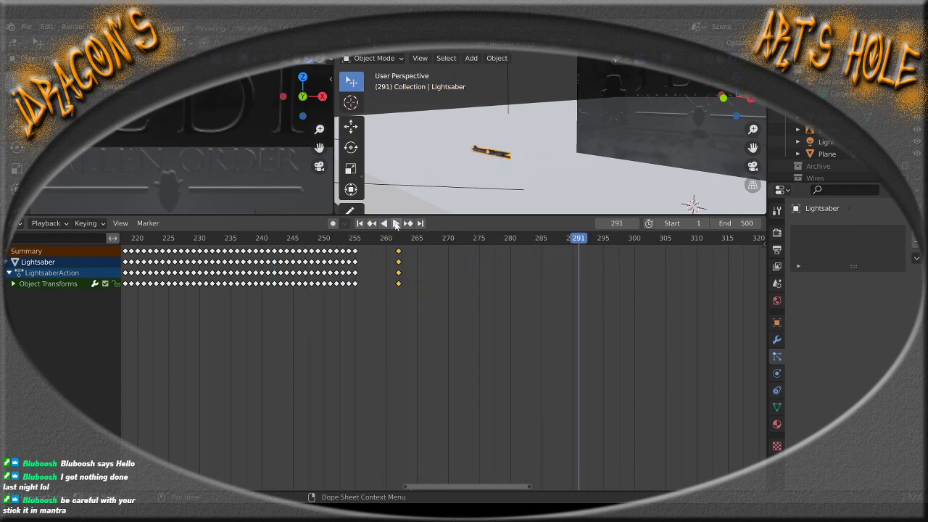
left_click_drag(264, 242, 244, 245)
left_click(396, 224)
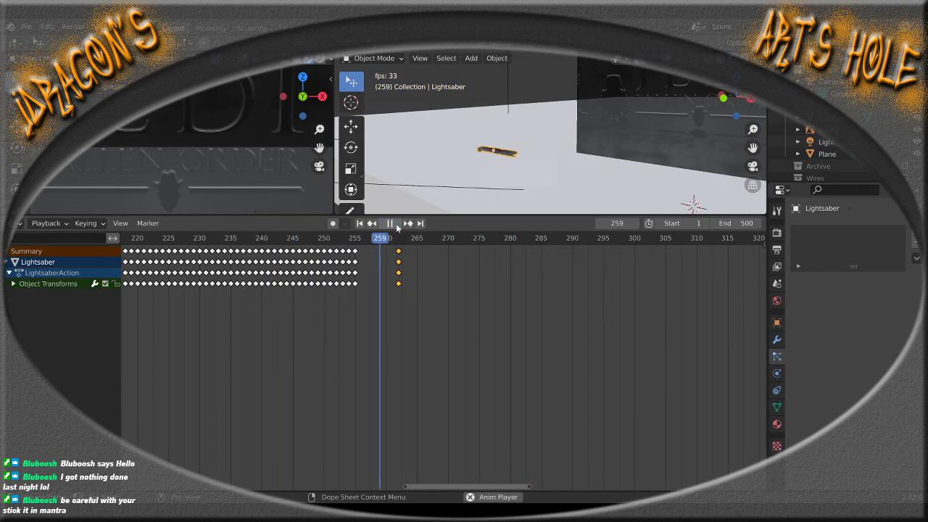
left_click(396, 223)
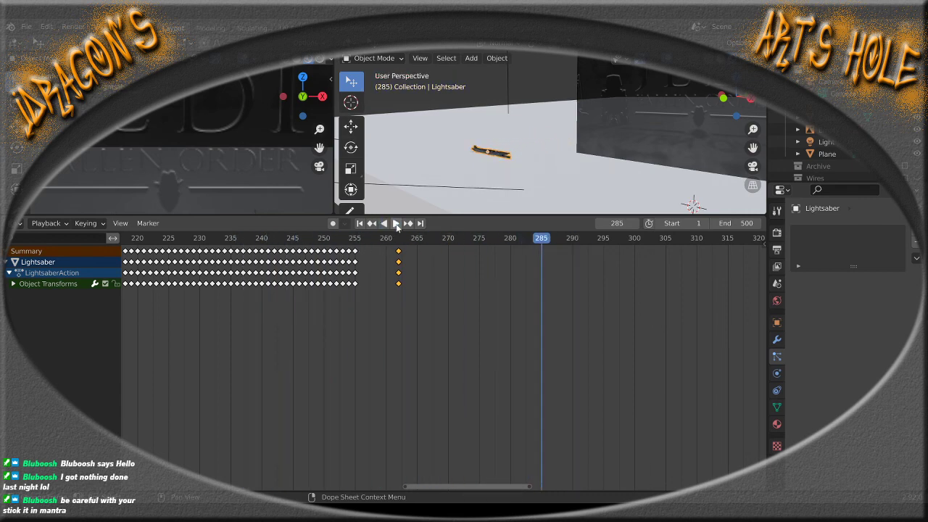
left_click(339, 241)
In the Graph Editor, lower the frame 262 Y Euler Rotation keyframe's left handle and pull frame 255's right handle to about frame 276, value 16,220
left_click(21, 224)
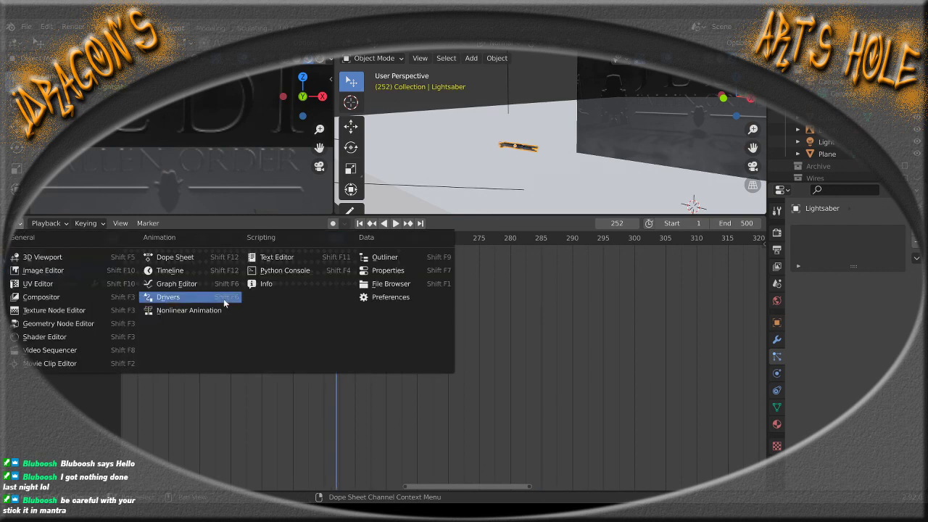
left_click(166, 283)
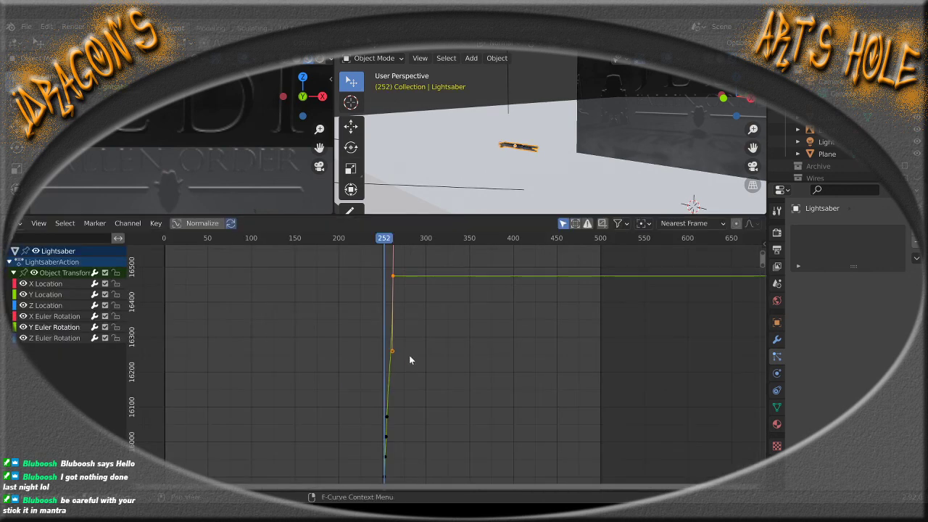
middle_click_drag(424, 381, 401, 415)
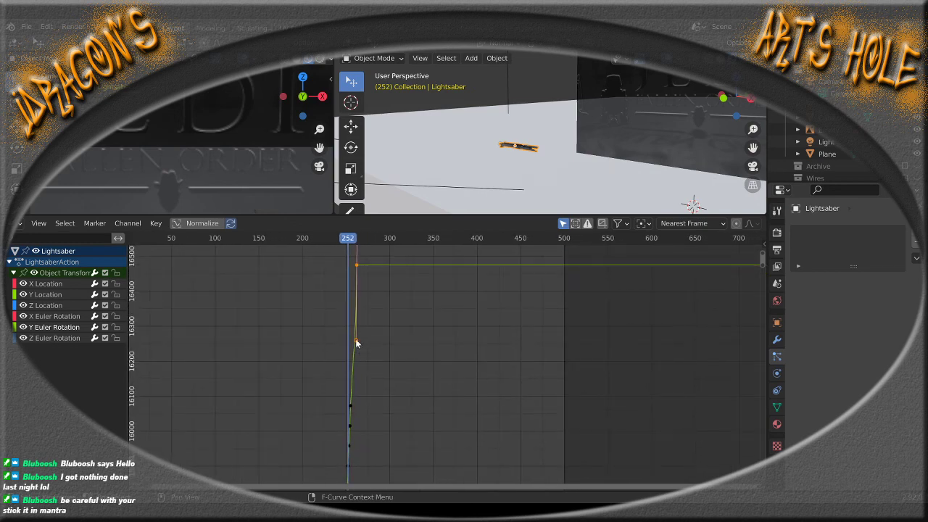
left_click_drag(356, 340, 382, 421)
left_click(350, 406)
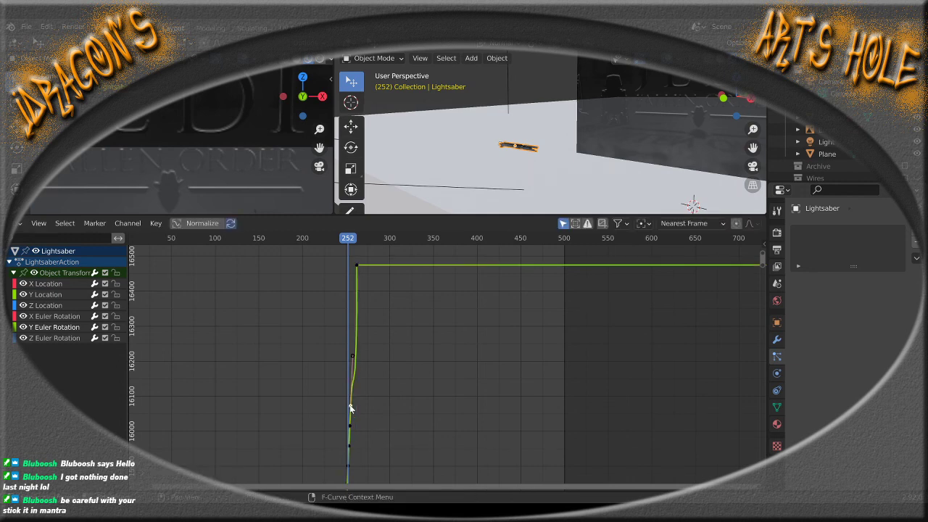
mouse_move(353, 357)
left_mouse_down()
mouse_move(368, 351)
mouse_move(365, 341)
mouse_move(369, 356)
left_mouse_up()
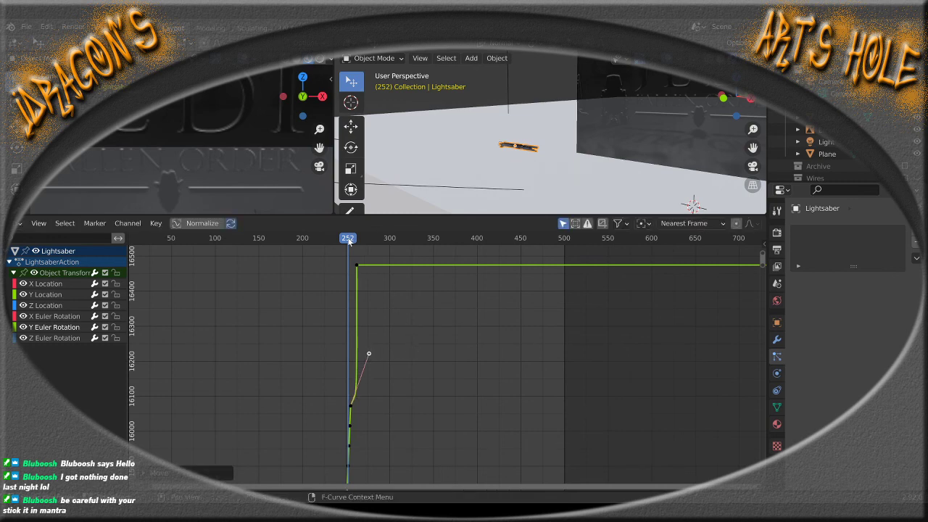
Review the lightsaber's final motion in the Timeline by playing it from frames 237 and 244, then return to frame 243
mouse_move(348, 241)
left_mouse_down()
mouse_move(299, 244)
mouse_move(353, 246)
mouse_move(334, 246)
left_mouse_up()
left_click(18, 229)
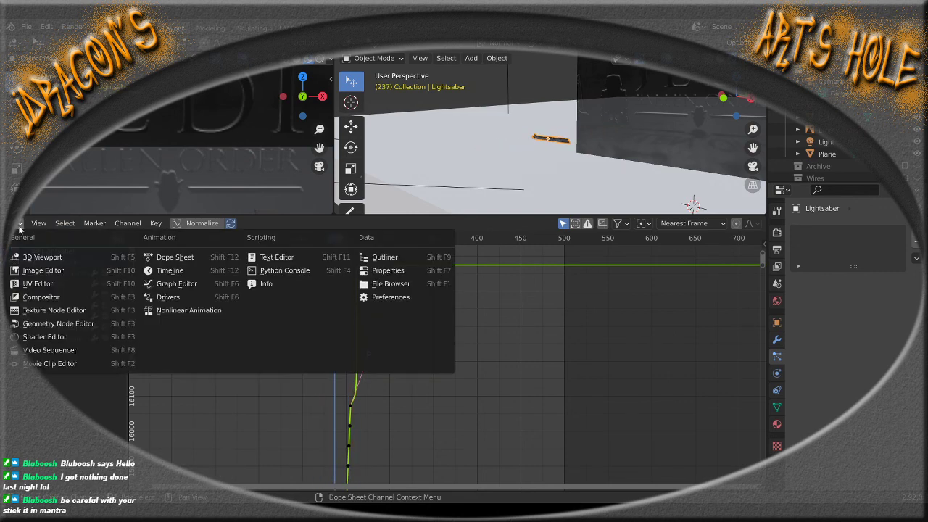
left_click(179, 274)
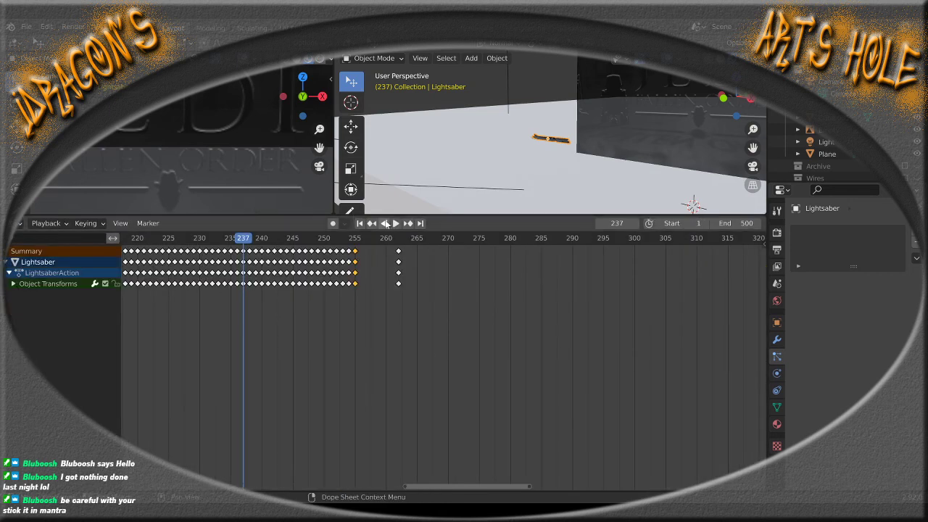
left_click(397, 226)
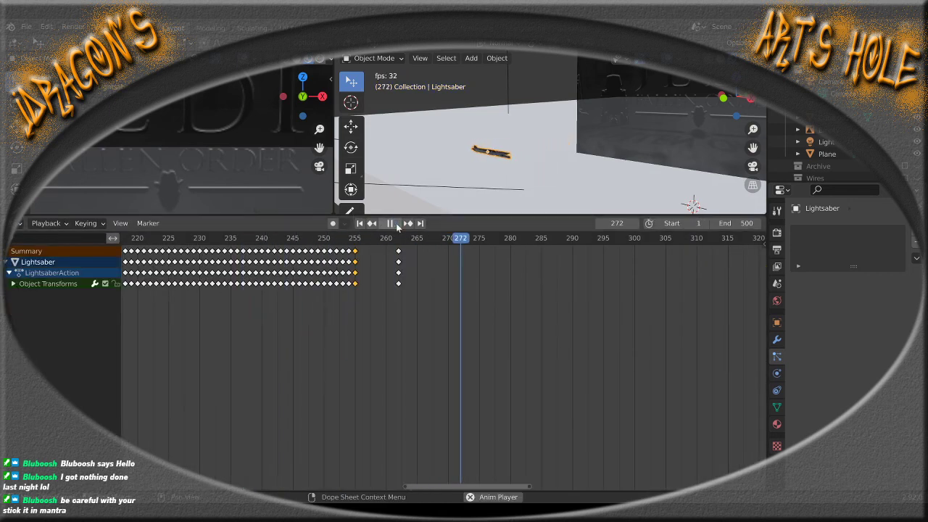
left_click(395, 226)
left_click(288, 243)
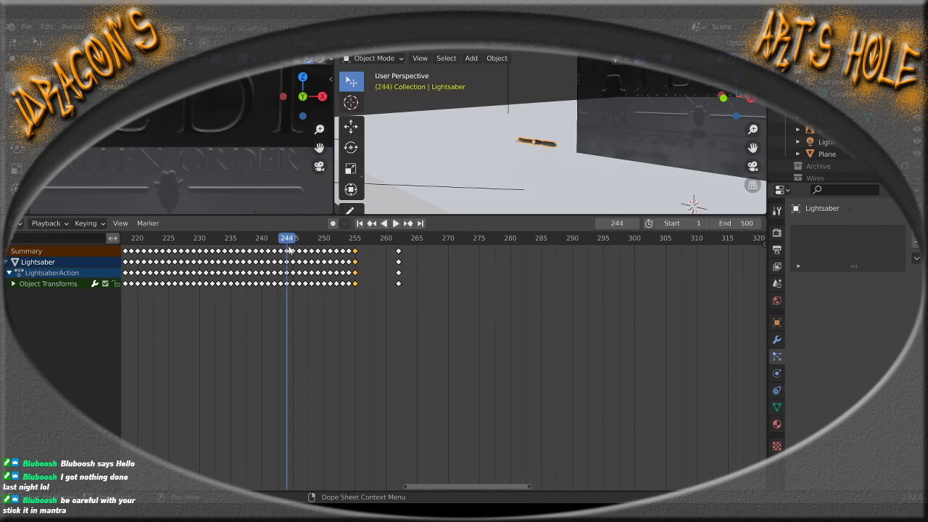
left_click(396, 226)
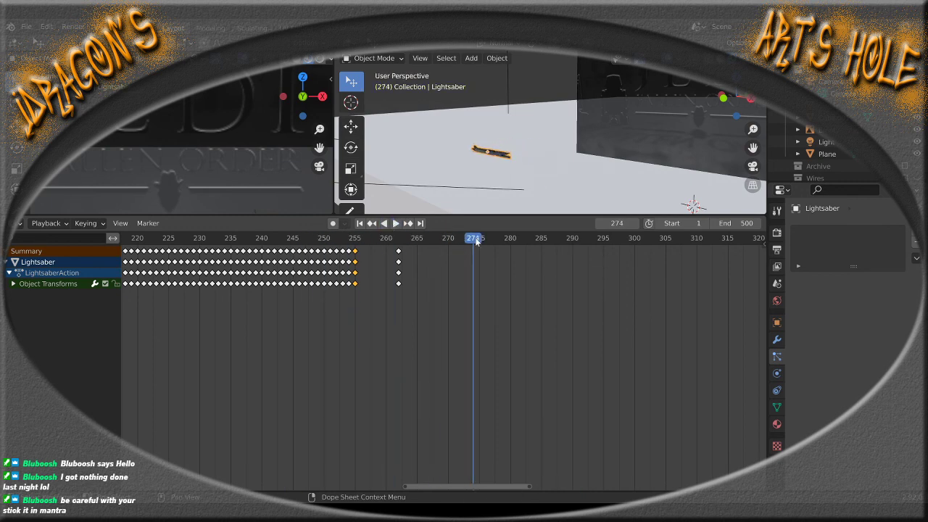
left_click(280, 242)
mouse_move(281, 247)
left_mouse_down()
mouse_move(400, 245)
mouse_move(279, 251)
left_mouse_up()
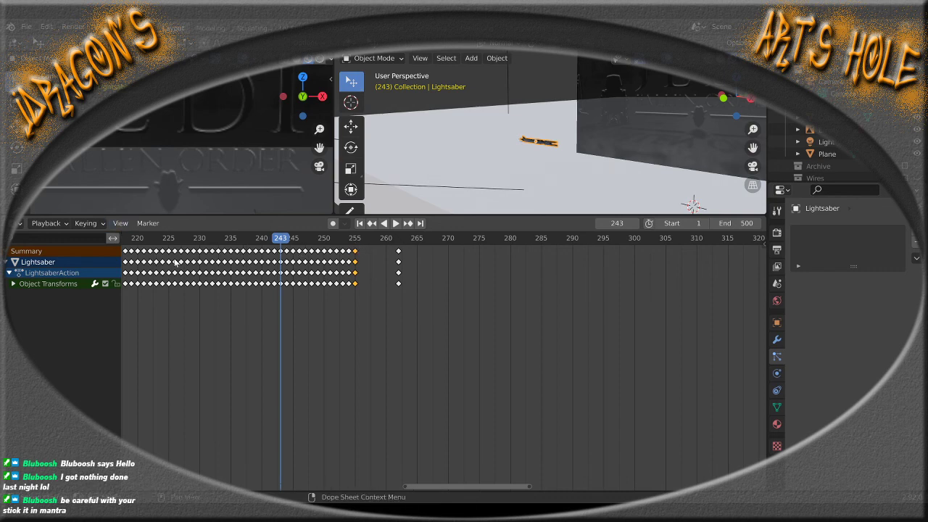
Play the lightsaber's motion from frame 243 past frame 262 twice to check how it comes to rest
left_click(397, 225)
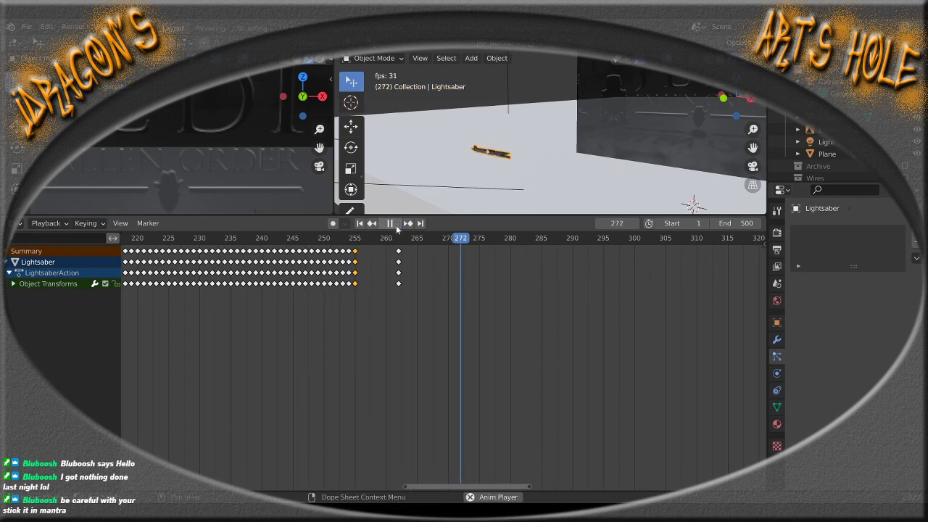
left_click(397, 225)
left_click(384, 224)
left_click(385, 224)
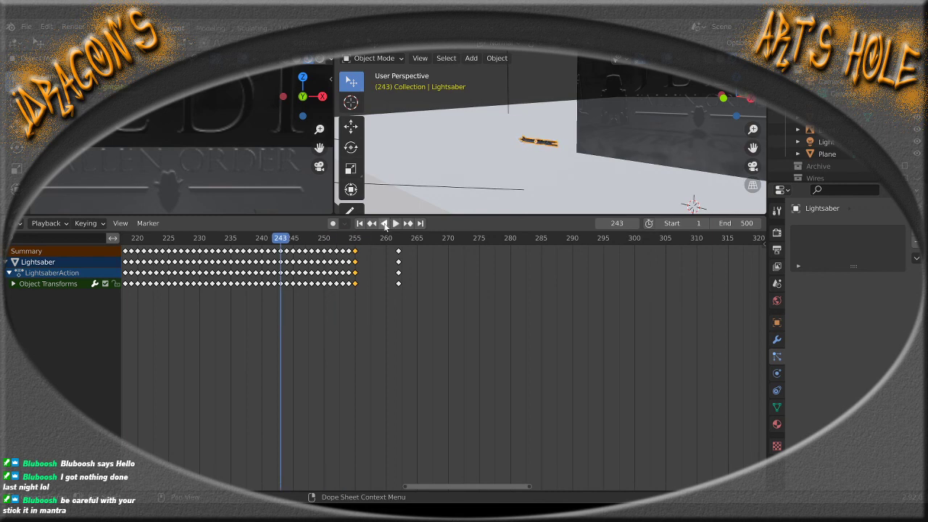
left_click(395, 224)
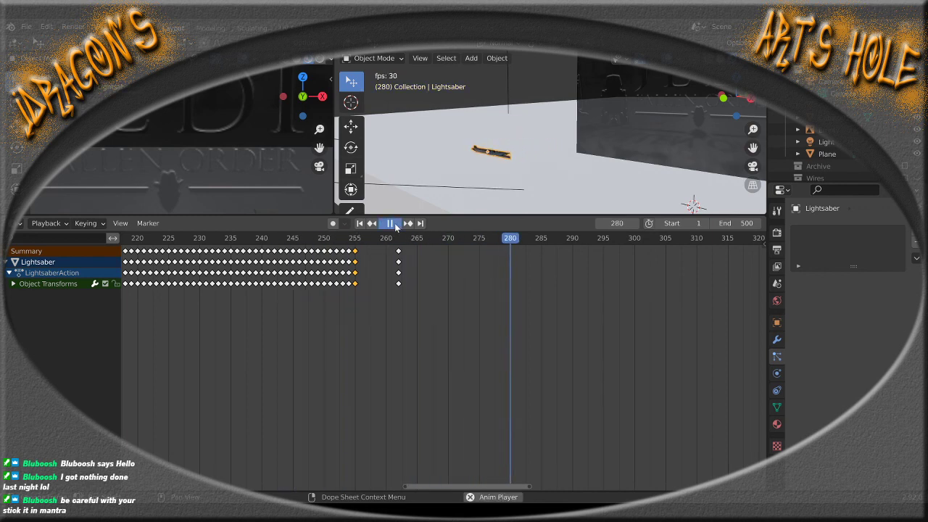
left_click(395, 225)
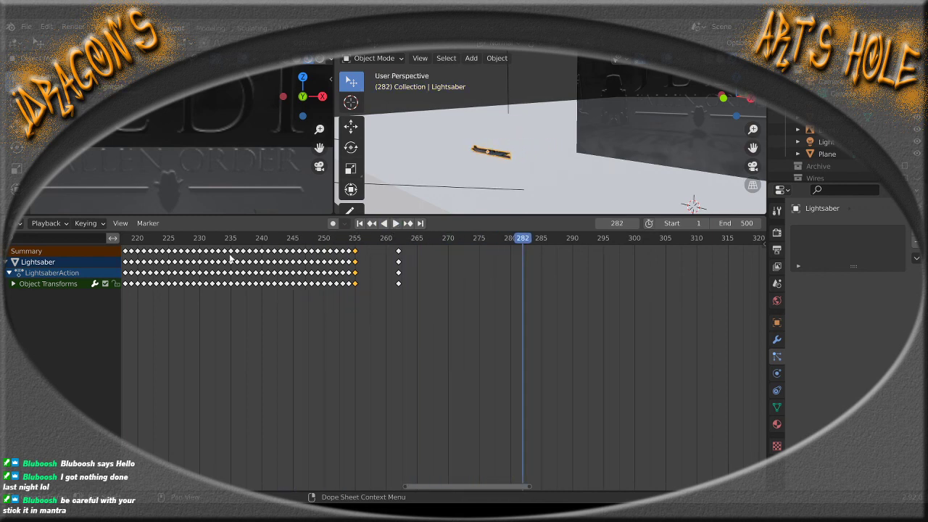
In the Graph Editor, reshape the Y Euler Rotation handles, raising frame 262's left handle and moving frame 255's right handle to about frame 258, value 16,325
left_click(24, 224)
left_click(182, 284)
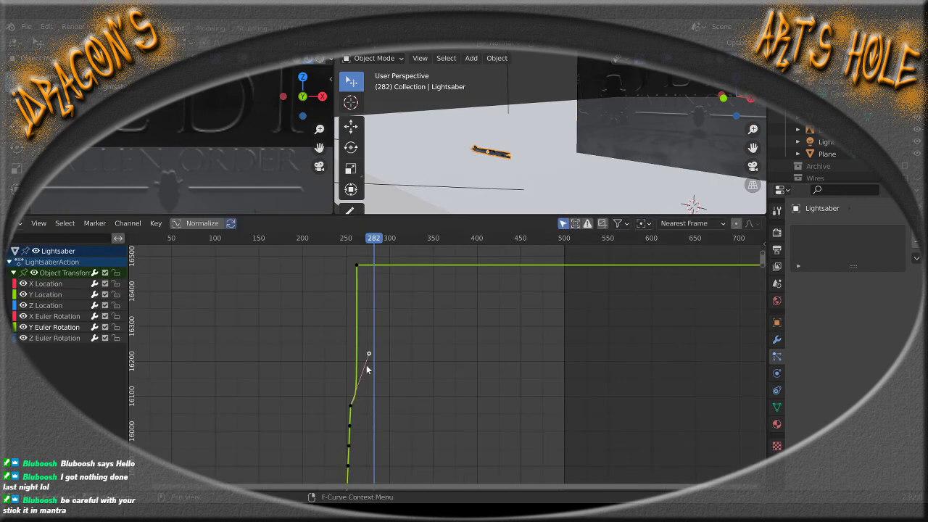
left_click_drag(368, 355, 354, 319)
left_click_drag(367, 278, 330, 251)
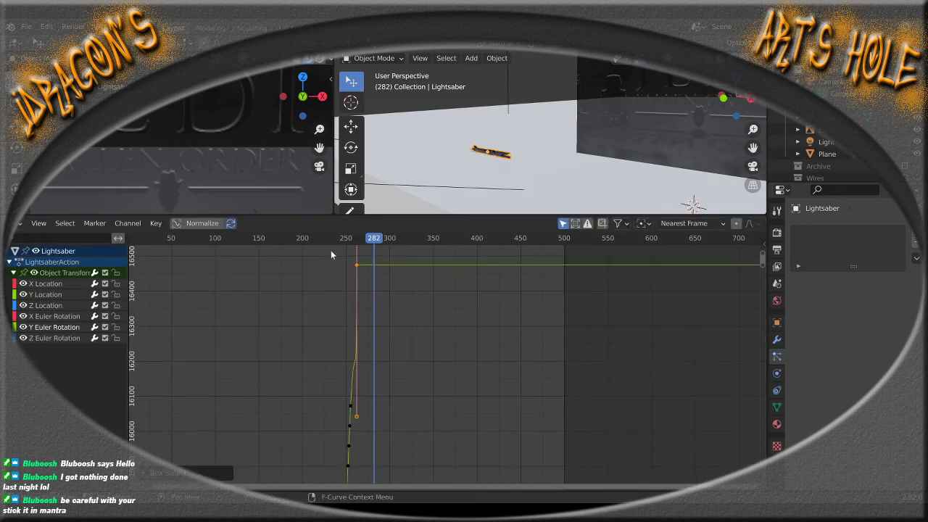
left_click_drag(357, 420, 341, 381)
mouse_move(356, 320)
left_mouse_down()
mouse_move(334, 316)
mouse_move(354, 319)
left_mouse_up()
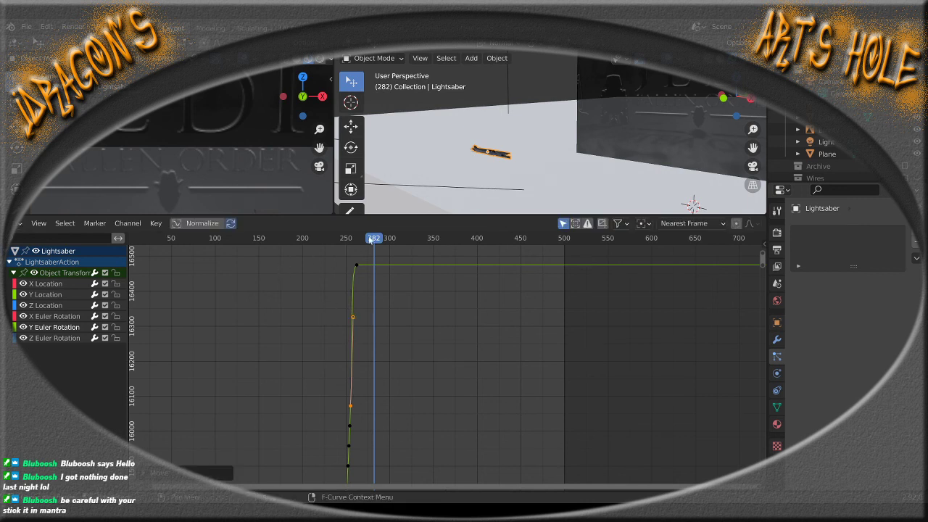
mouse_move(370, 240)
left_mouse_down()
mouse_move(308, 241)
mouse_move(359, 246)
left_mouse_up()
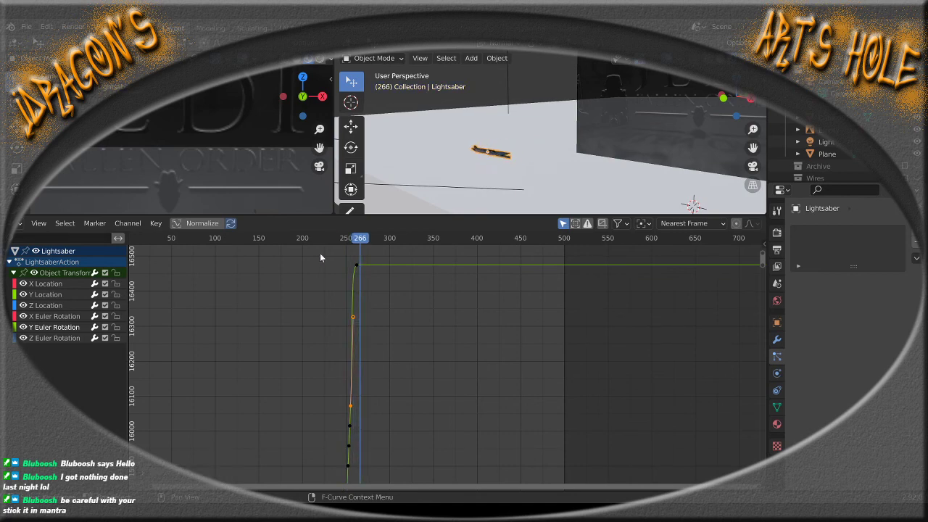
Switch to the Timeline and play the lightsaber's final motion from frames 244, 233 and 230
left_click(21, 226)
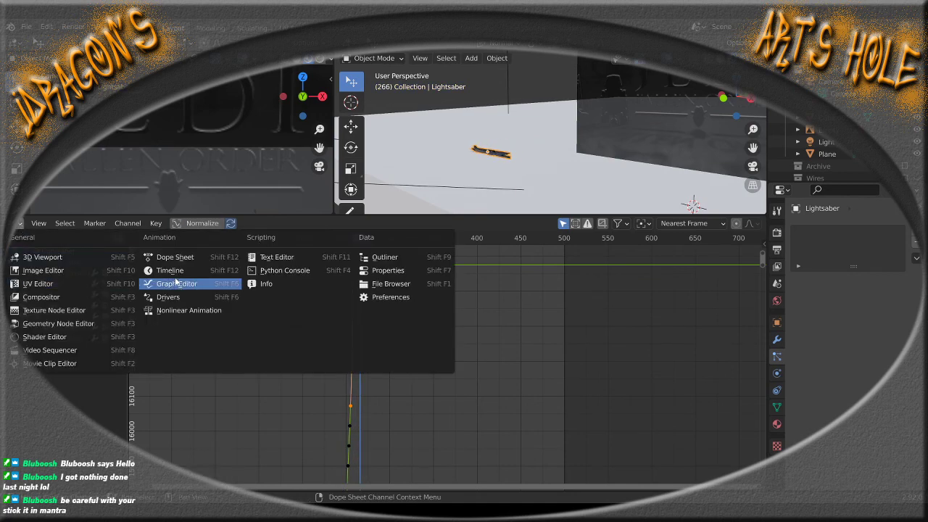
left_click(171, 271)
left_click_drag(292, 238, 287, 239)
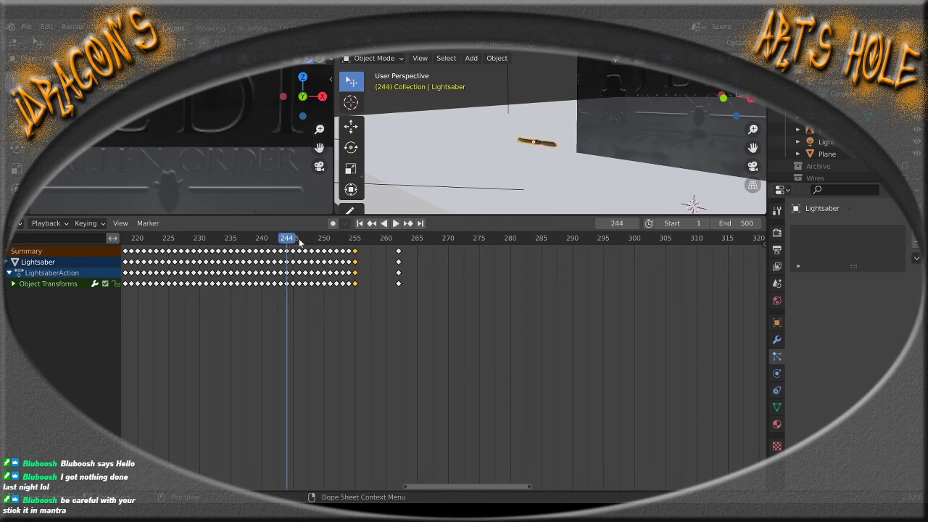
left_click(395, 224)
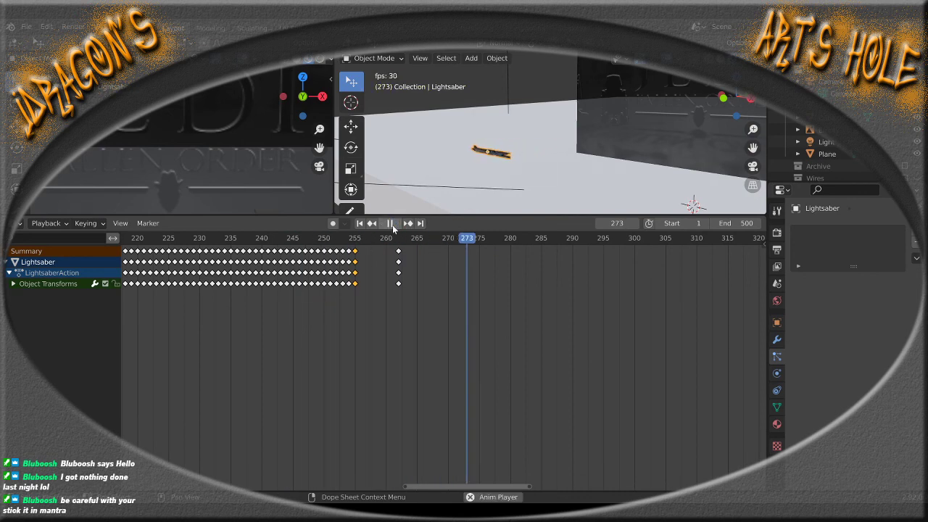
left_click(395, 224)
left_click(395, 224)
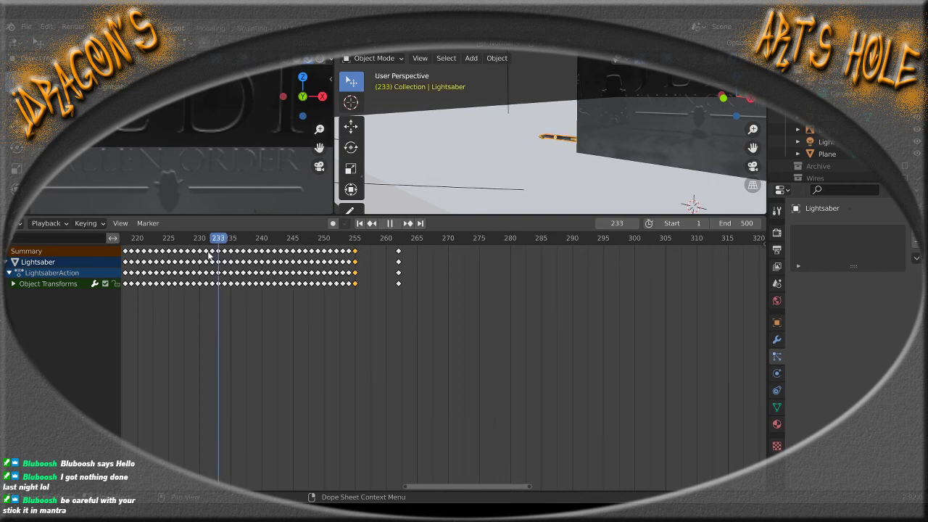
left_click(395, 225)
left_click_drag(293, 240, 204, 246)
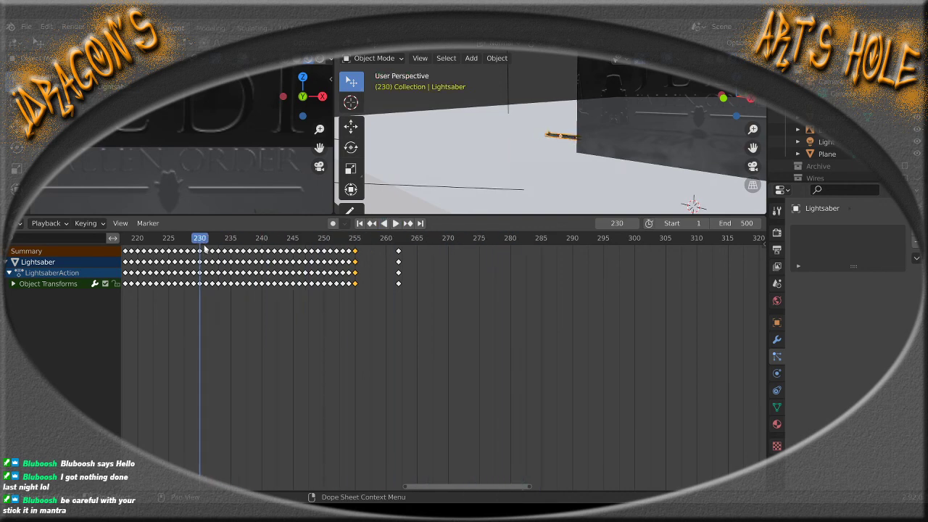
left_click(396, 224)
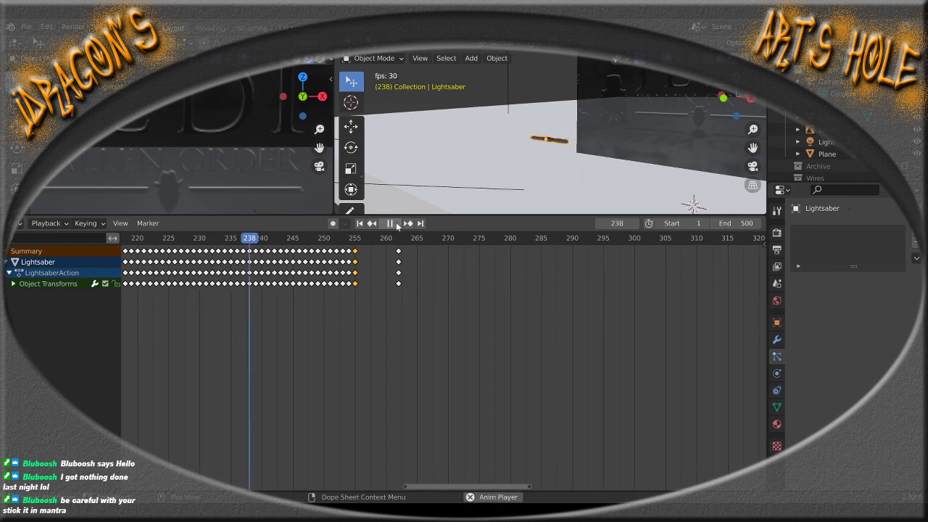
left_click(396, 224)
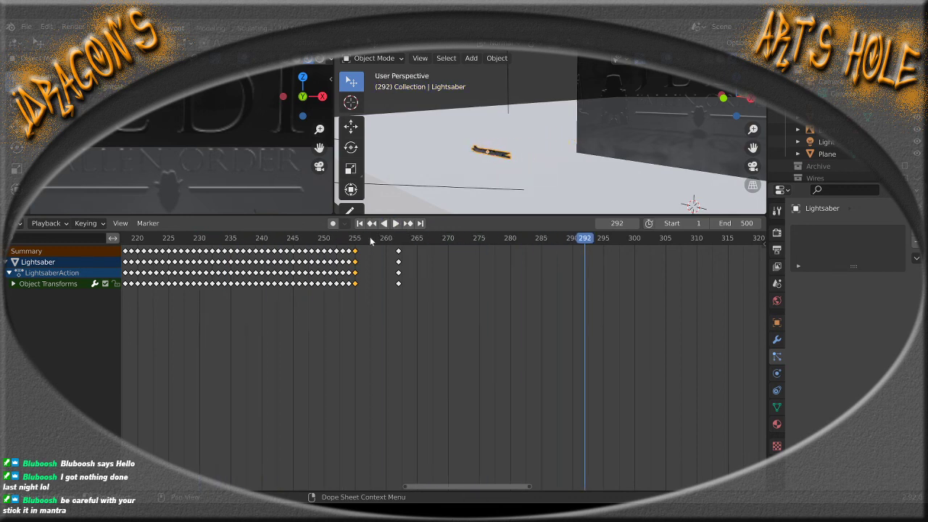
Replay the lightsaber's final rotation from about frame 231 and from frames 242 and 233
left_click_drag(363, 239, 208, 247)
left_click(396, 225)
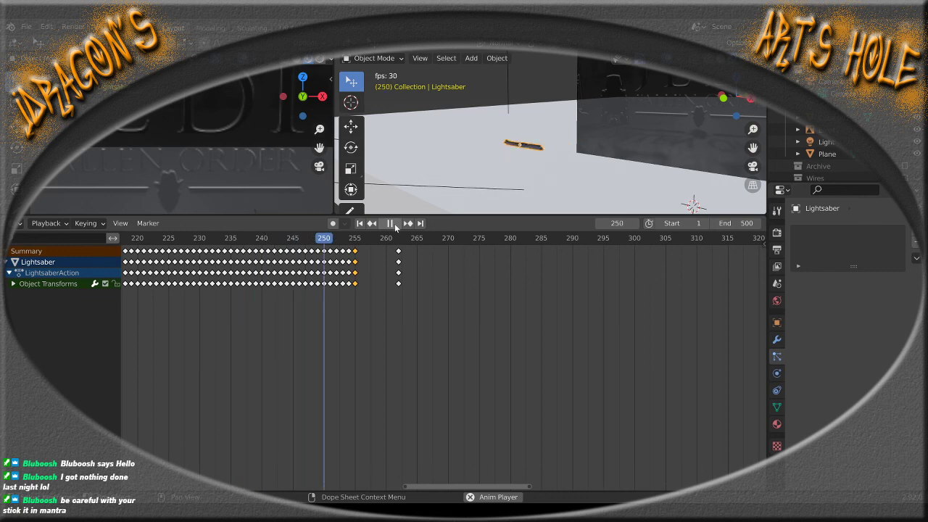
left_click(396, 225)
left_click_drag(391, 241, 282, 245)
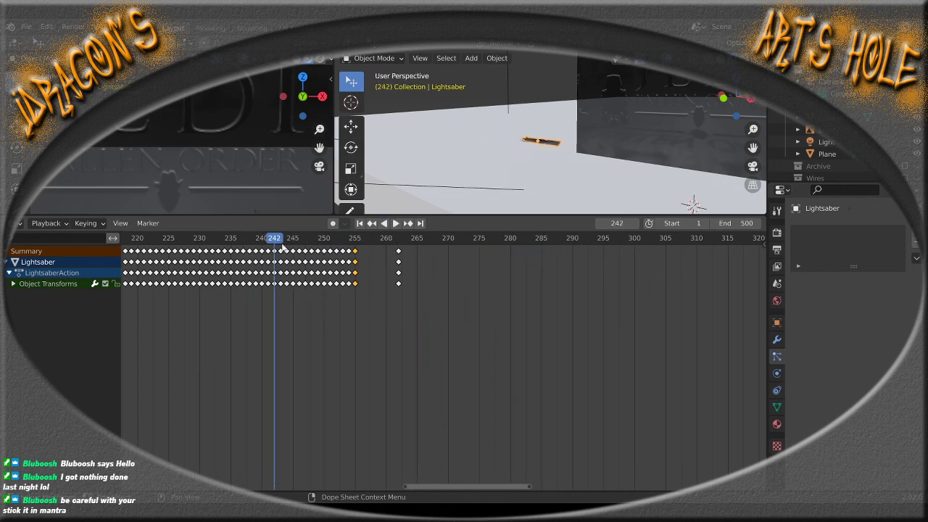
left_click(395, 225)
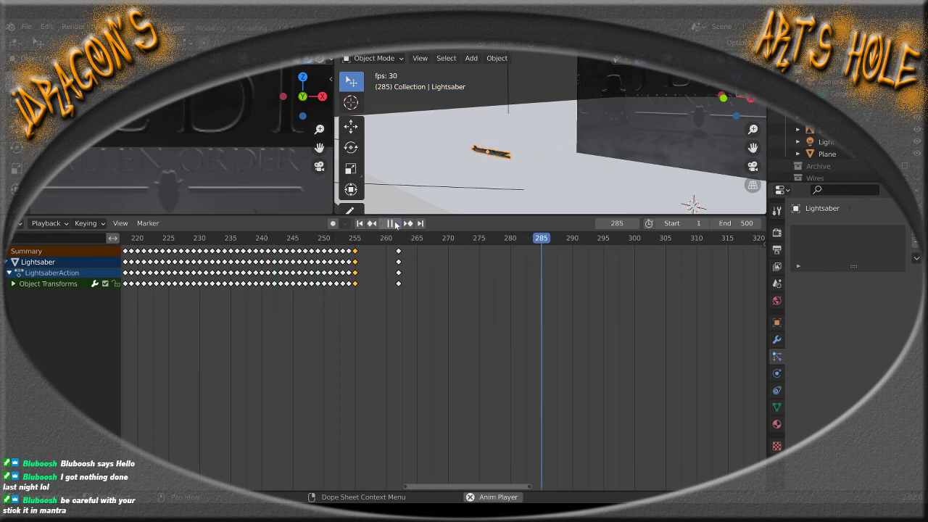
left_click_drag(370, 238, 218, 245)
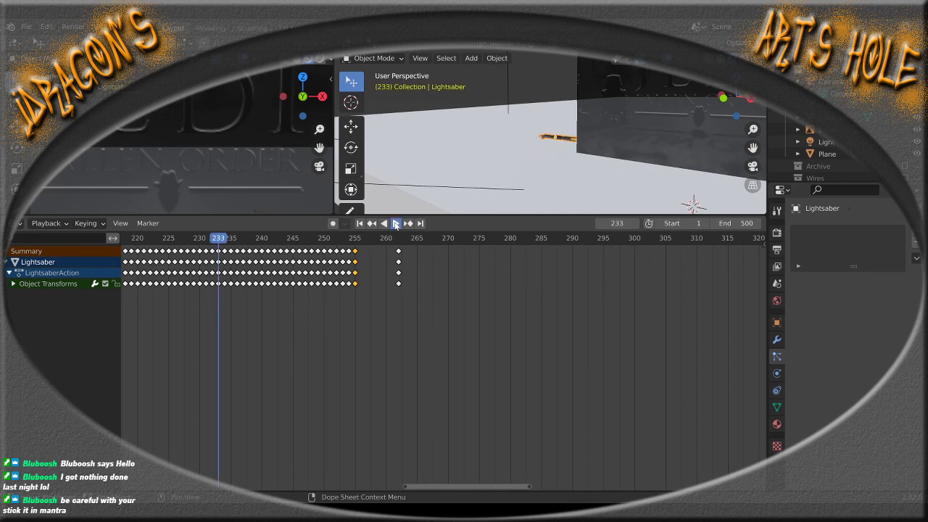
left_click(396, 224)
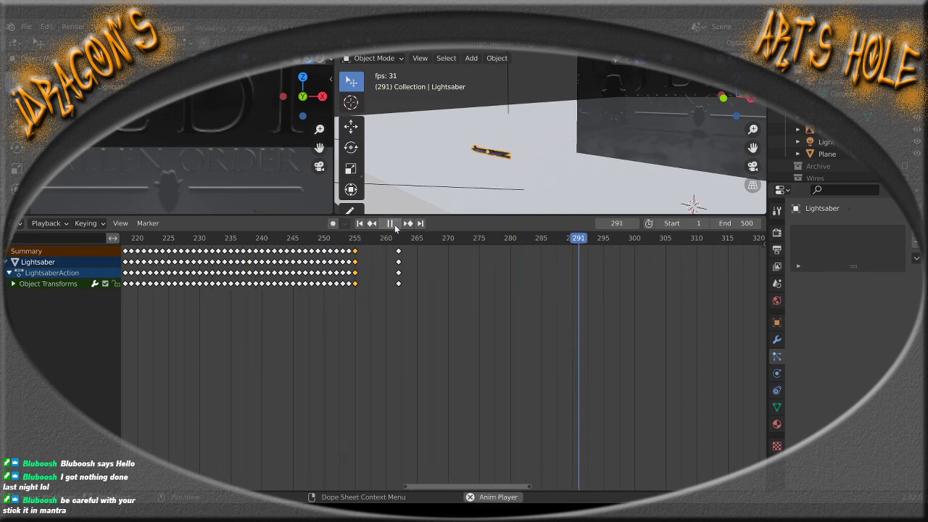
left_click(395, 225)
Review the lightsaber's motion within the whole camera frame by playing it from frames 240, 236 and 244
left_click_drag(368, 238, 261, 251)
scroll(232, 187, "down", 5)
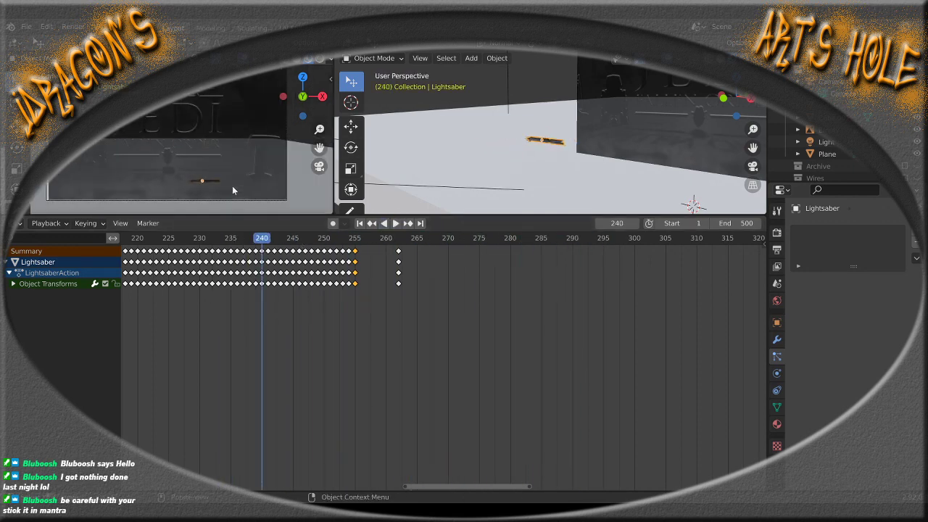
left_click(395, 224)
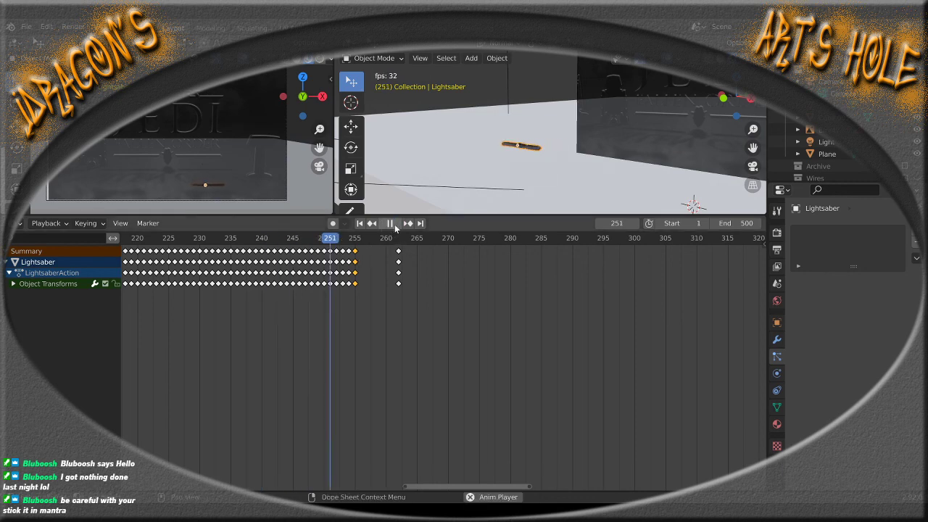
left_click(395, 224)
left_click_drag(344, 240, 236, 241)
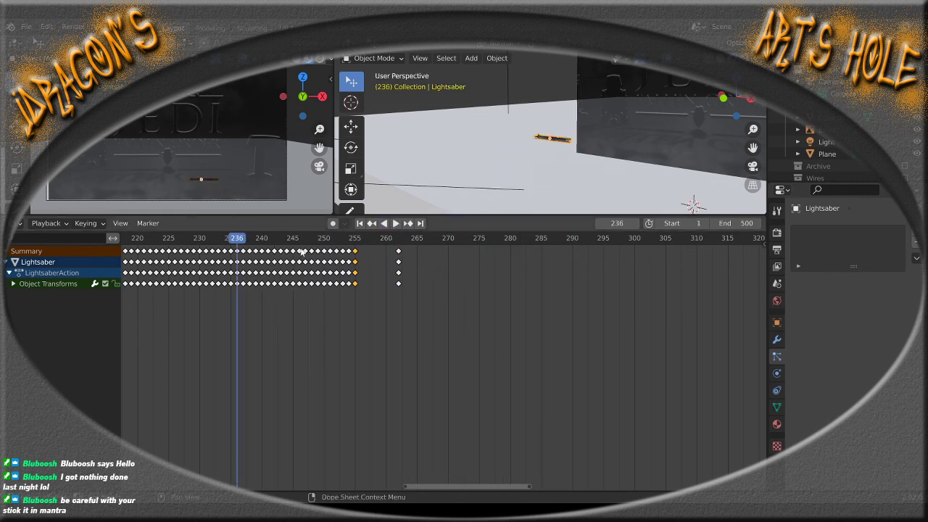
left_click(395, 224)
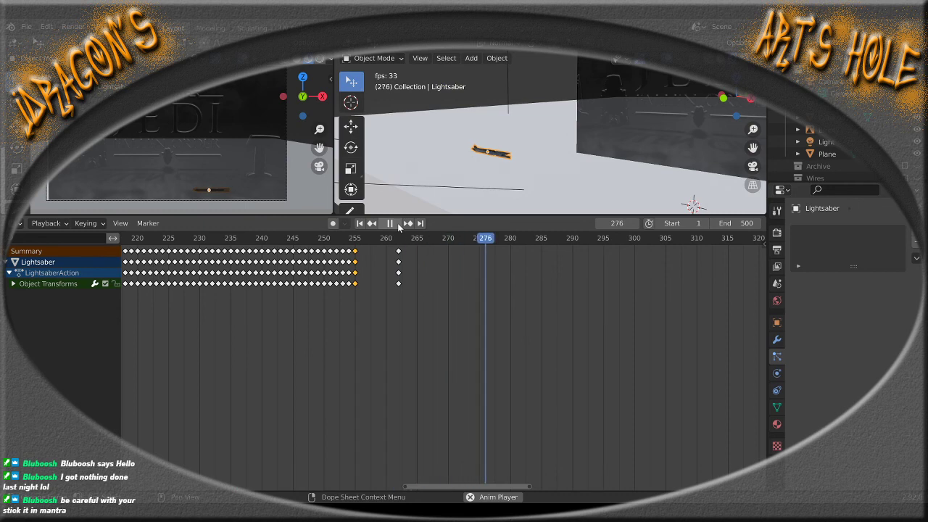
left_click(395, 224)
left_click(395, 224)
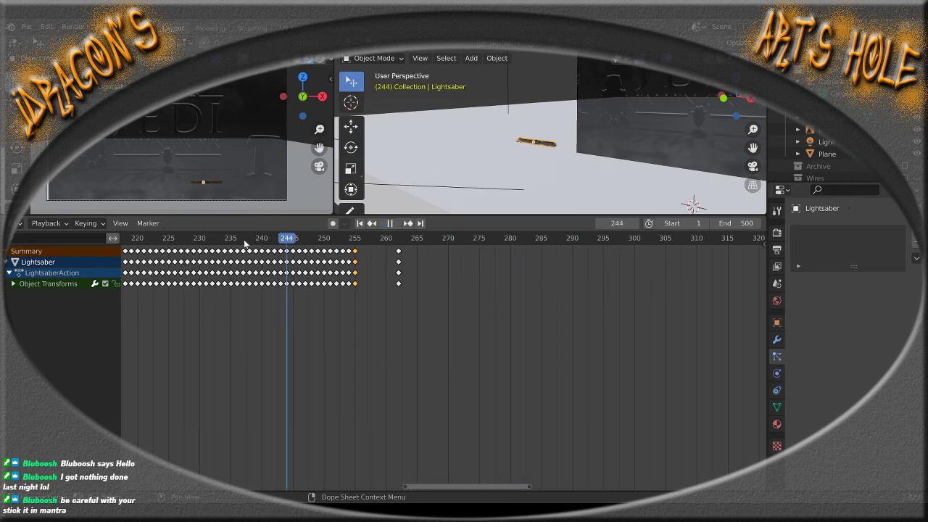
left_click(399, 227)
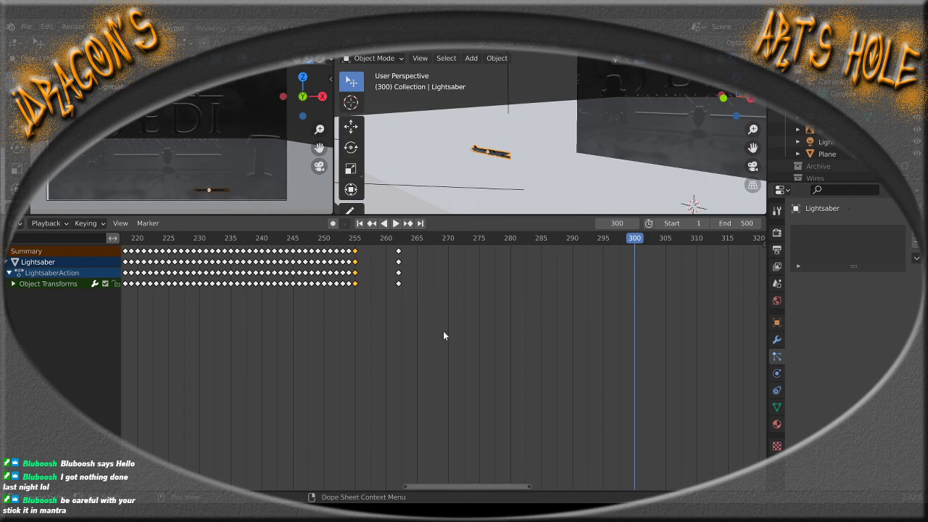
Shrink the Timeline area to enlarge the 3D viewports and save the blend file under its existing name
left_click_drag(451, 215, 451, 440)
left_click_drag(451, 404, 454, 374)
left_click(27, 27)
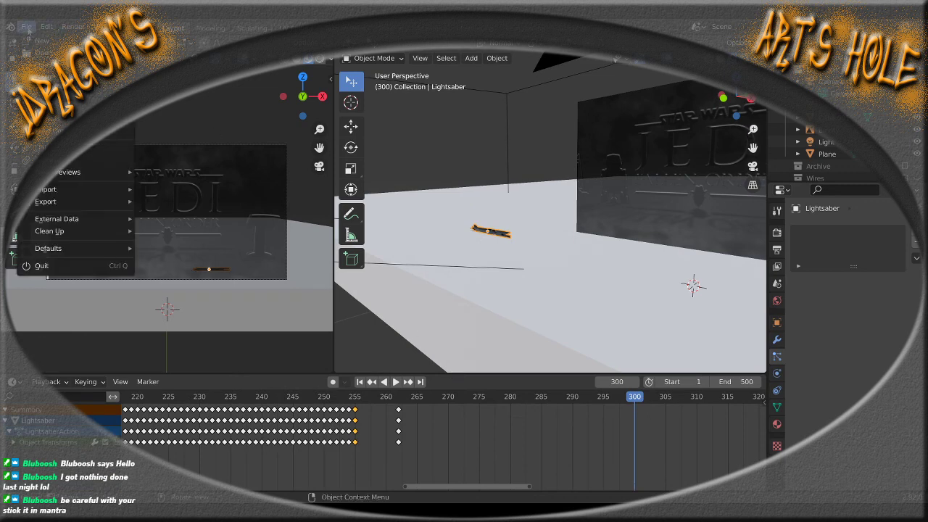
left_click(57, 106)
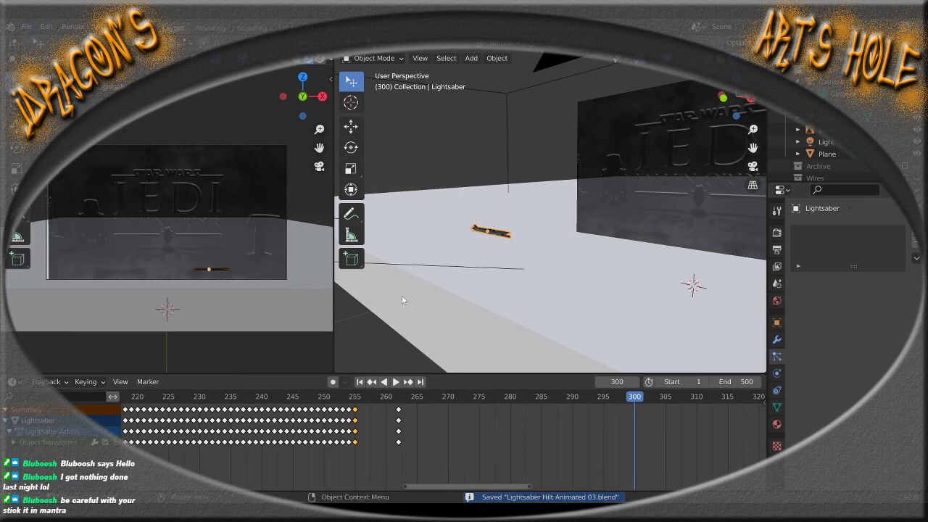
Inspect the lightsaber's landing from another viewing angle by scrubbing frames 256 to 262 and playing from about frame 235, ending on frame 262
middle_click_drag(404, 293, 517, 259)
left_click(354, 399)
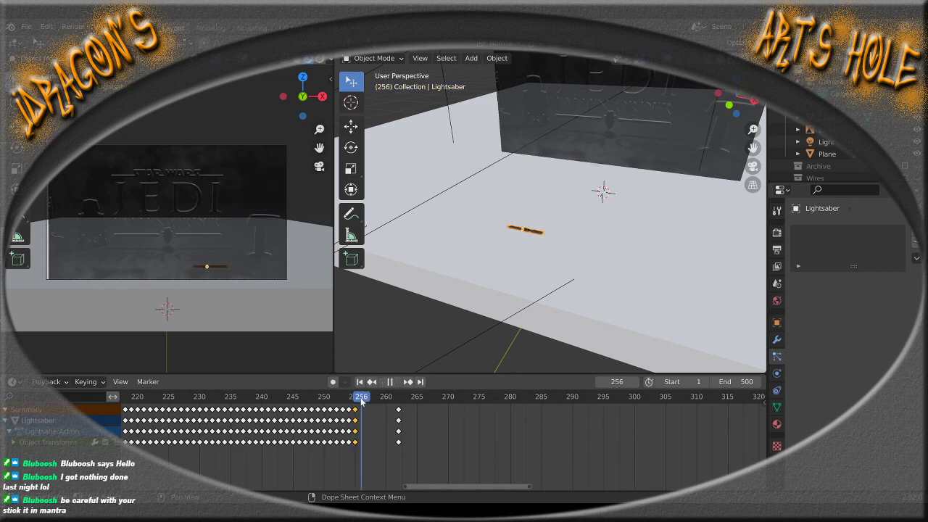
left_click_drag(362, 401, 399, 404)
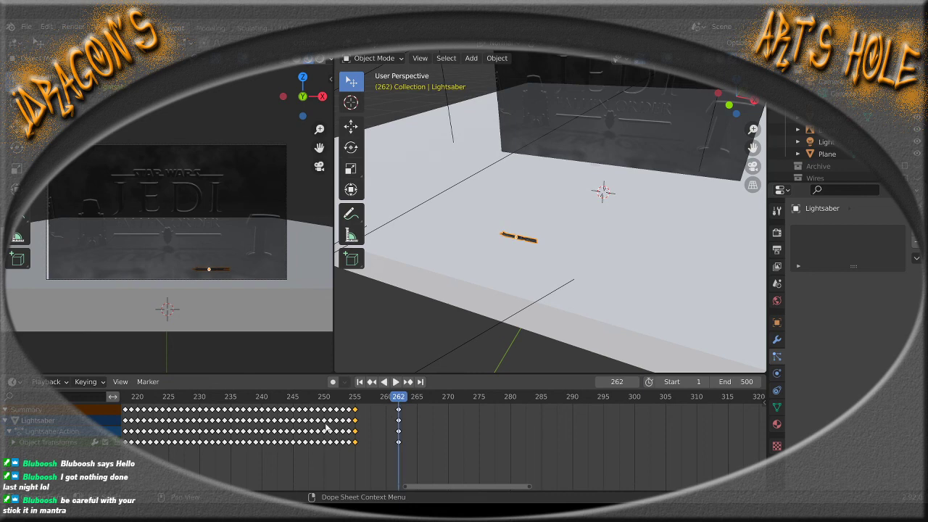
left_click(231, 396)
left_click(395, 382)
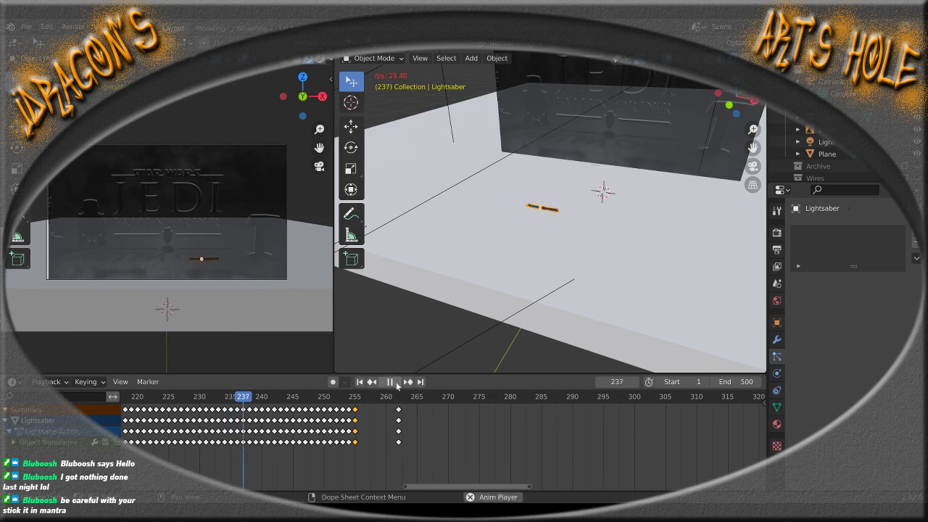
left_click(396, 384)
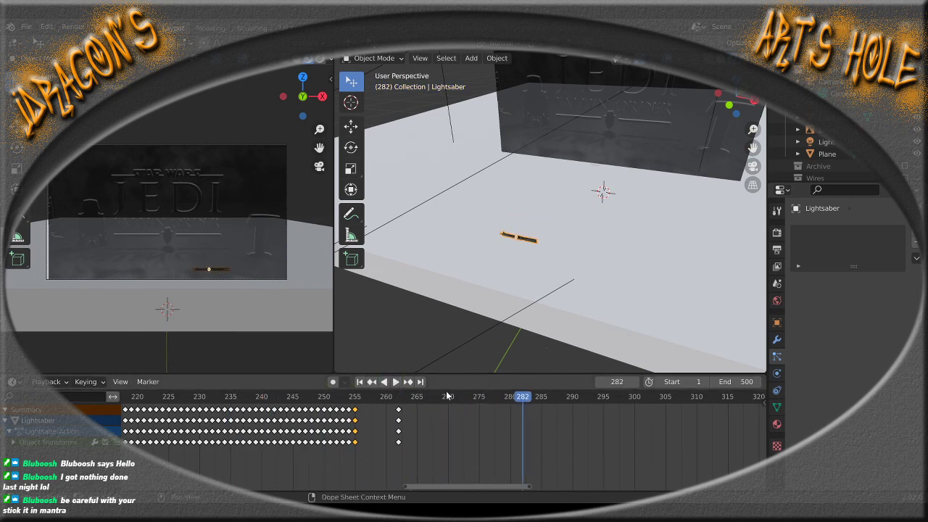
left_click_drag(331, 397, 398, 416)
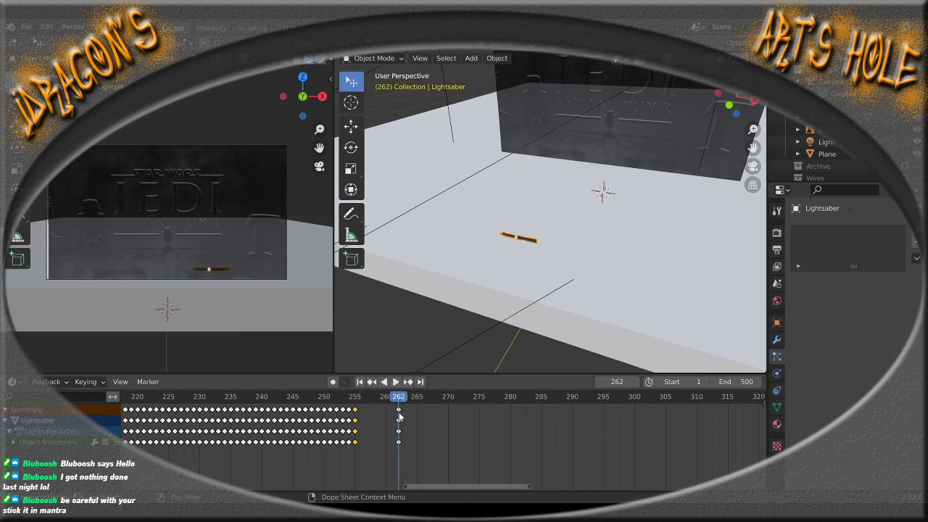
Widen the Timeline's visible range to about frames 180 to 440 and save the blend file again
left_click_drag(530, 491, 622, 492)
left_click(26, 27)
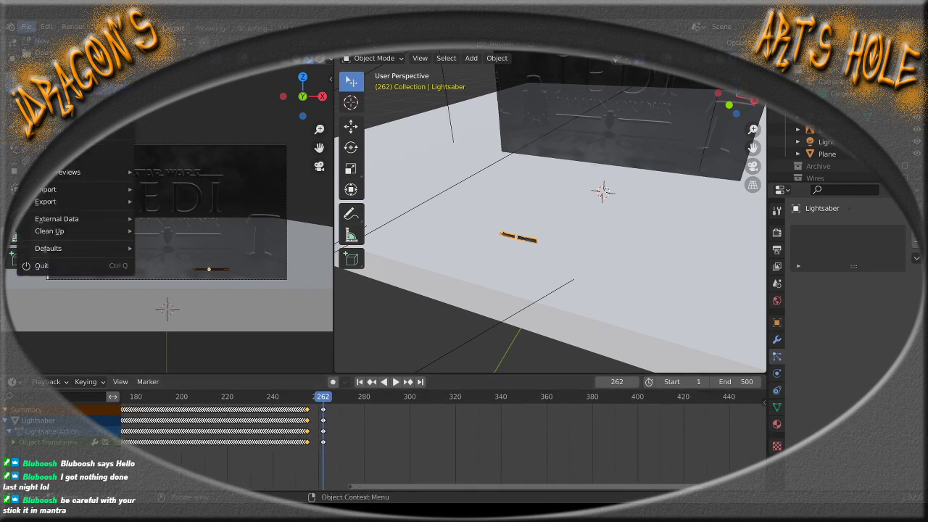
left_click(46, 107)
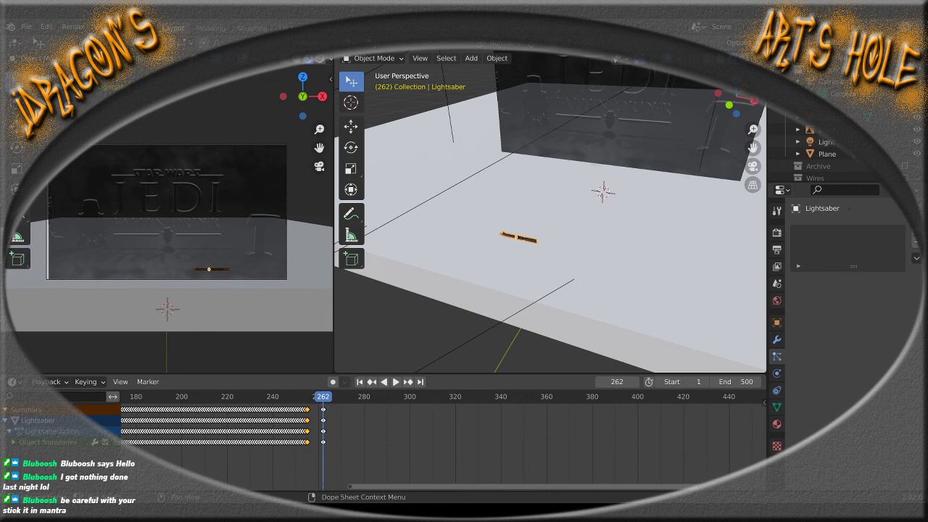
Copy the Lightsaber's keyframe at frame 262 and paste it at frame 292
key("space")
left_click(323, 410)
left_click_drag(321, 405, 393, 415)
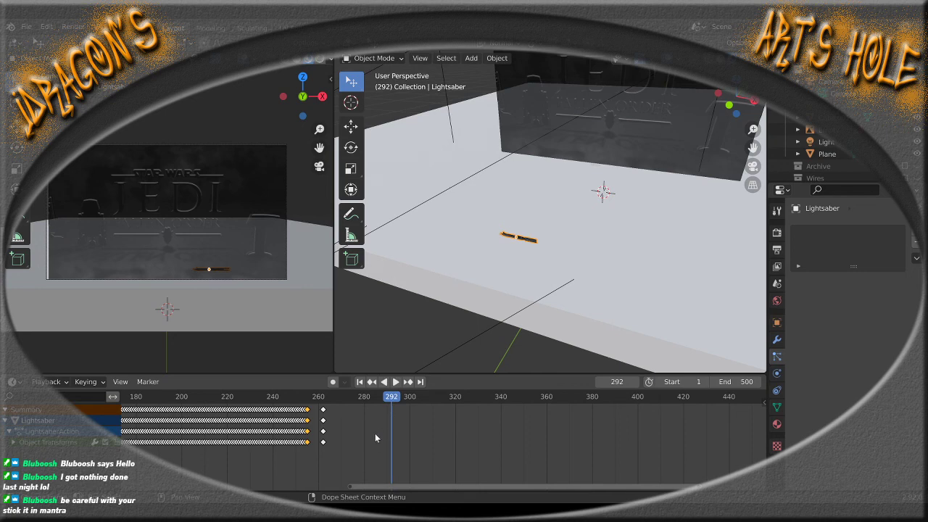
left_click_drag(359, 445, 320, 408)
key("ctrl+c")
key("ctrl+v")
left_click_drag(379, 408, 357, 415)
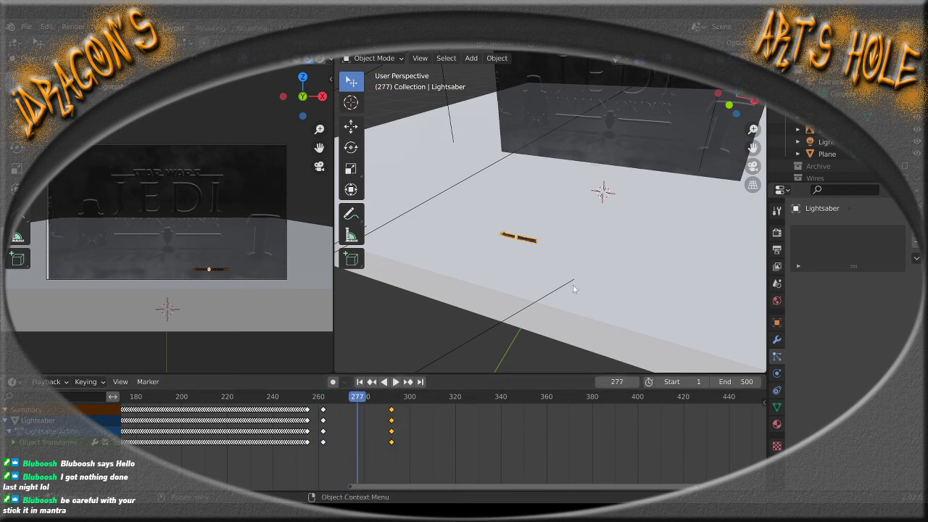
Review the lightsaber's landing and hold up close by playing from frame 231, about frame 243 and shortly after frame 262
scroll(526, 297, "up", 7)
middle_click_drag(512, 325, 528, 284)
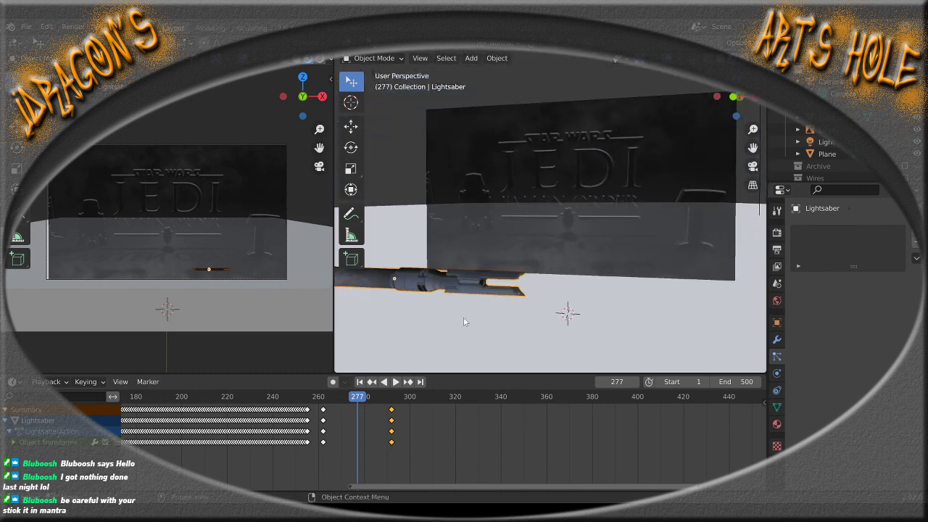
left_click_drag(358, 403, 251, 409)
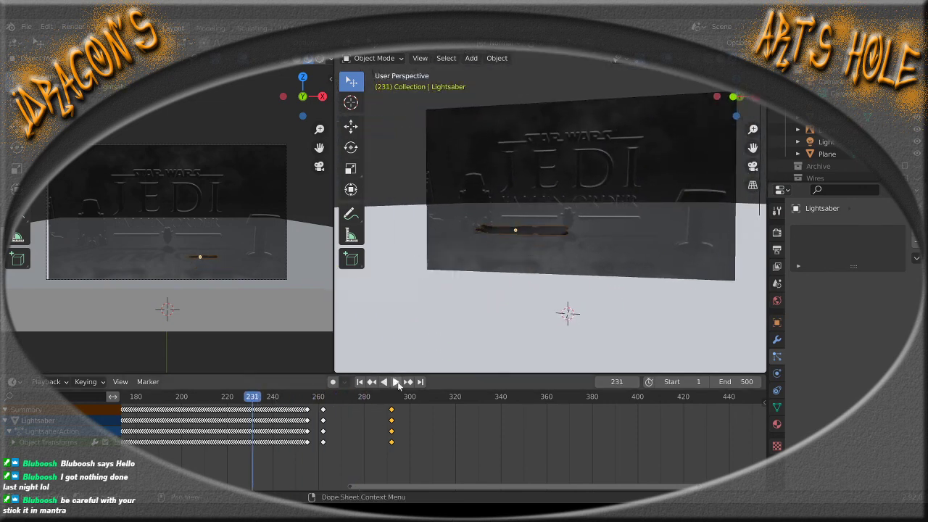
left_click(397, 382)
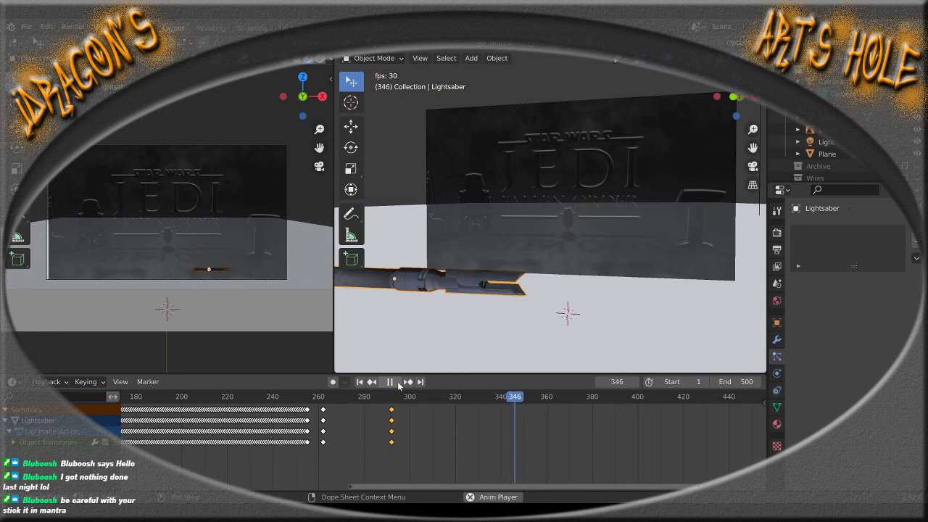
left_click(397, 384)
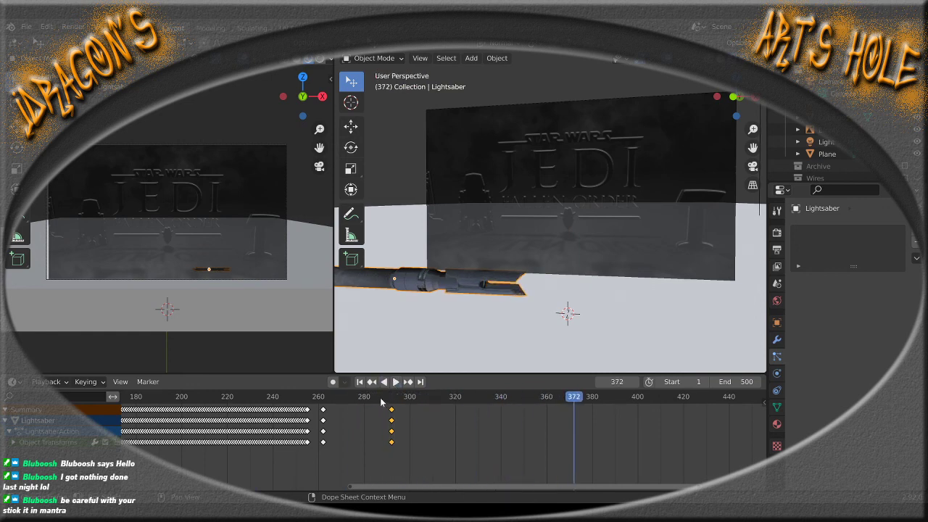
left_click_drag(384, 398, 278, 406)
left_click(395, 382)
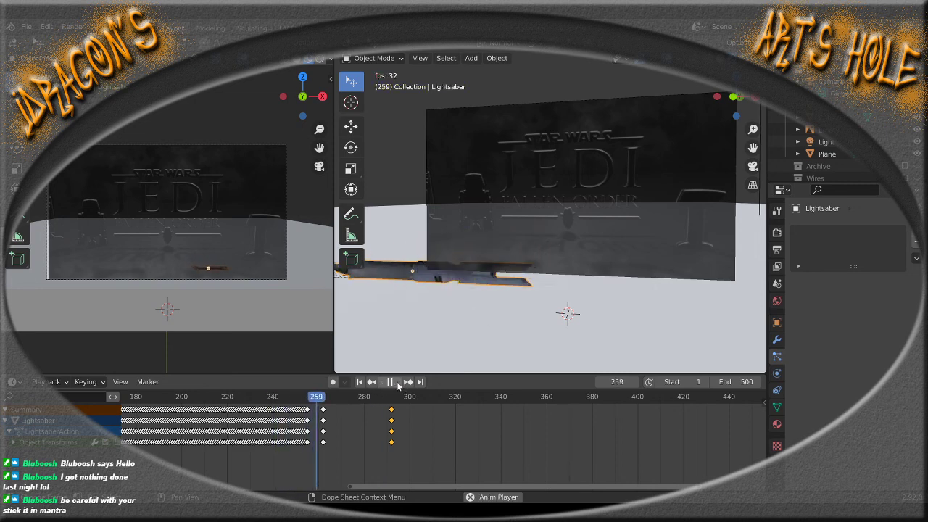
left_click(396, 383)
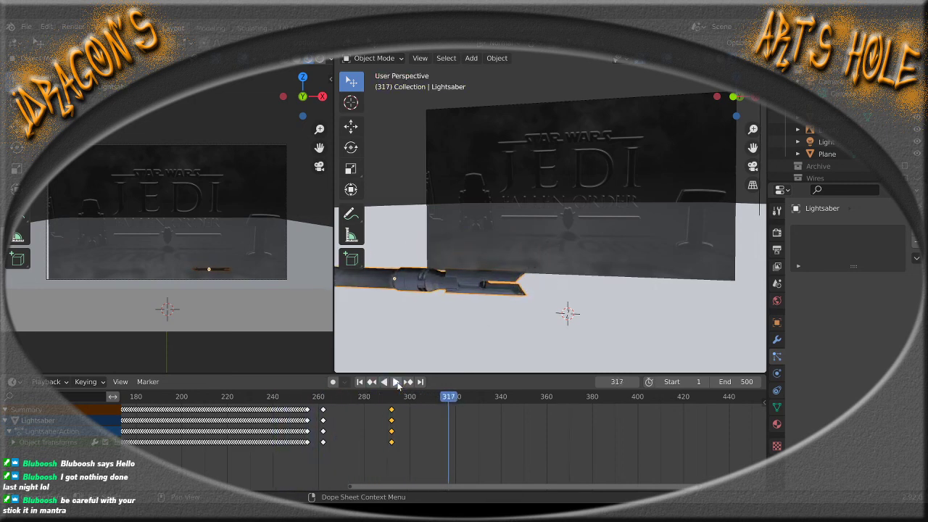
left_click_drag(449, 398, 326, 399)
key("space")
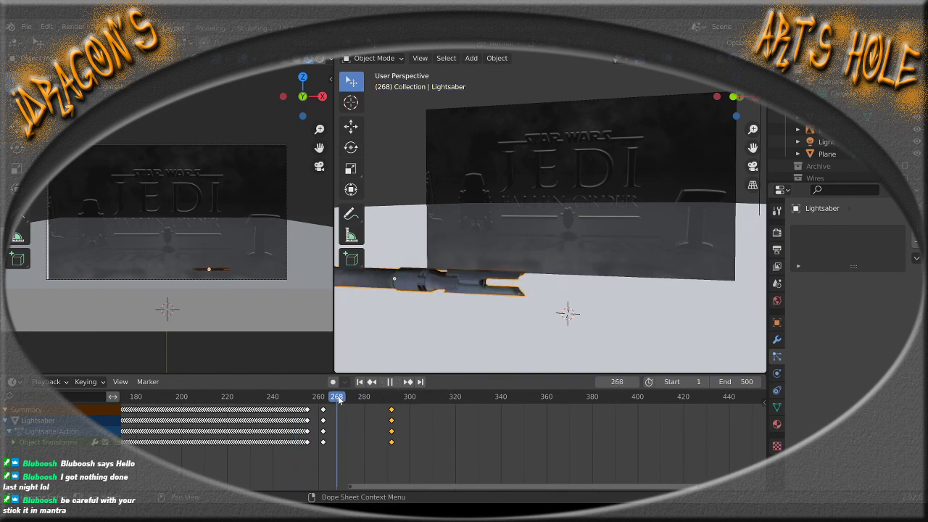
key("space")
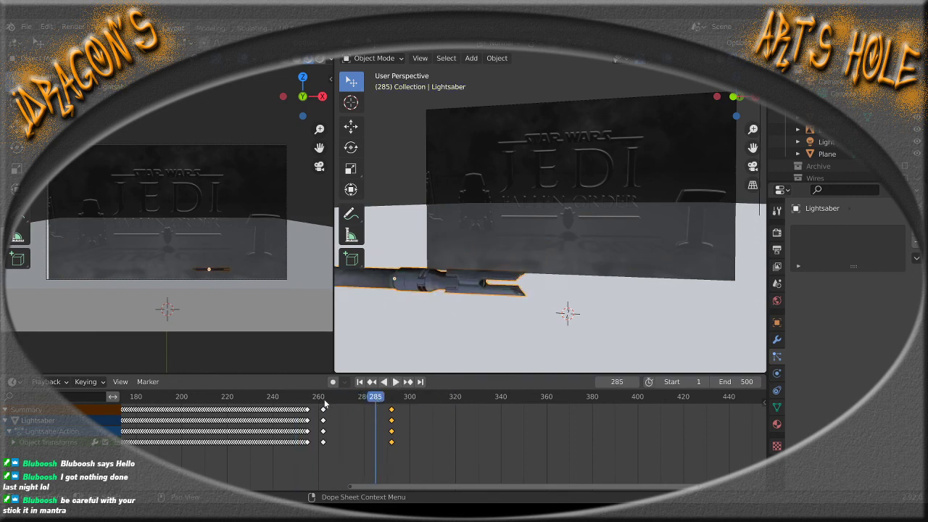
Change the Timeline area to the Graph Editor and enlarge it over the lower part of the 3D viewports
left_click(17, 382)
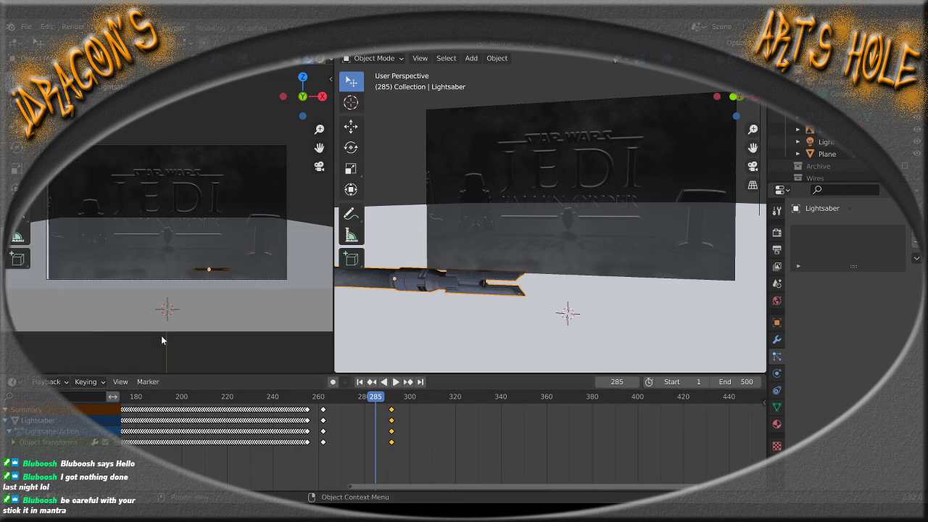
left_click(17, 382)
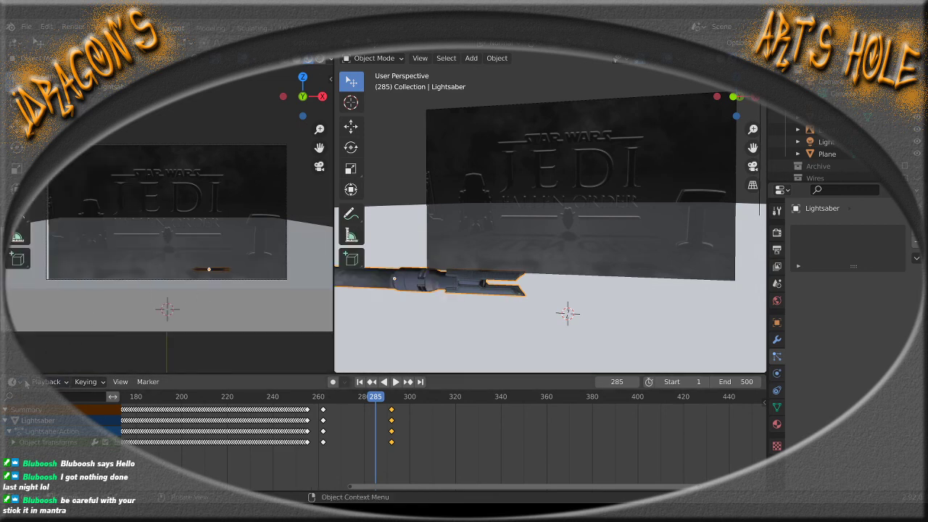
left_click(20, 385)
mouse_move(118, 381)
left_click(17, 382)
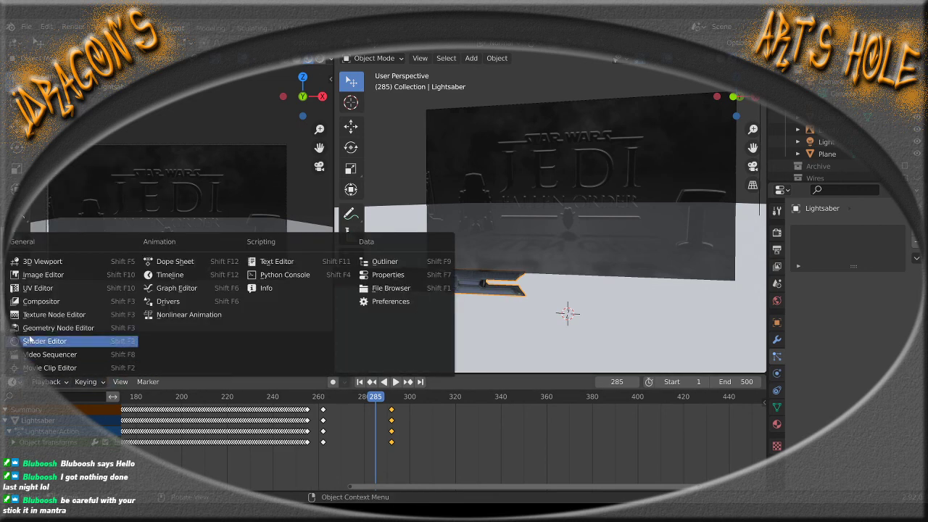
left_click(155, 290)
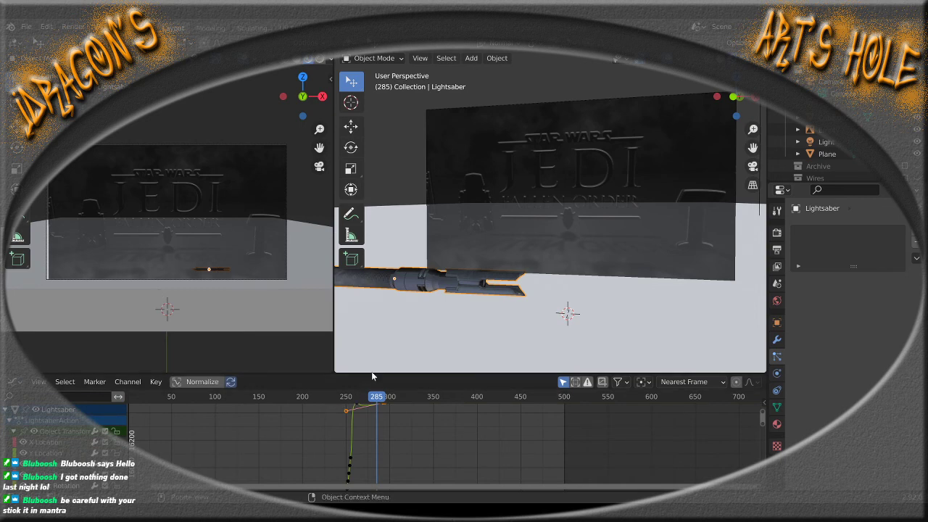
left_click_drag(372, 373, 378, 210)
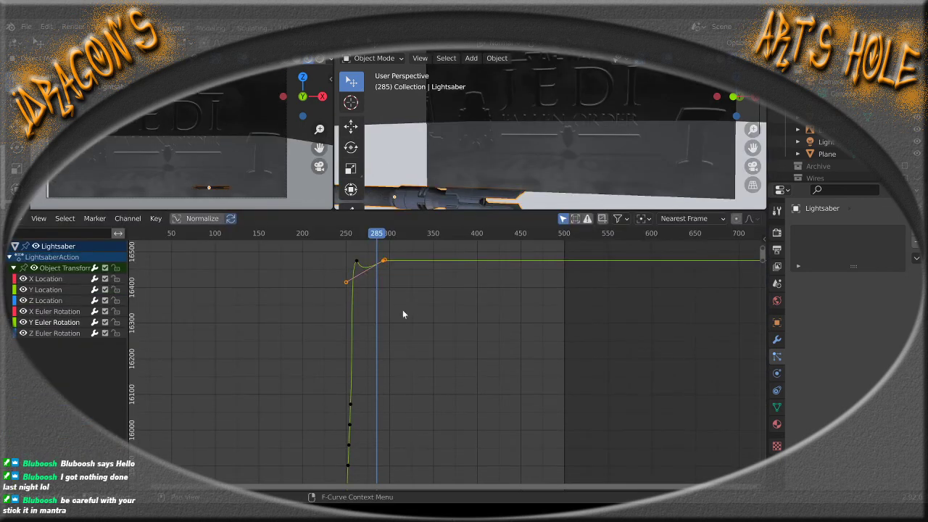
Try to reshape the Y Euler Rotation curve between frames 262 and 292 by moving the keyframe handles
scroll(404, 314, "up", 6)
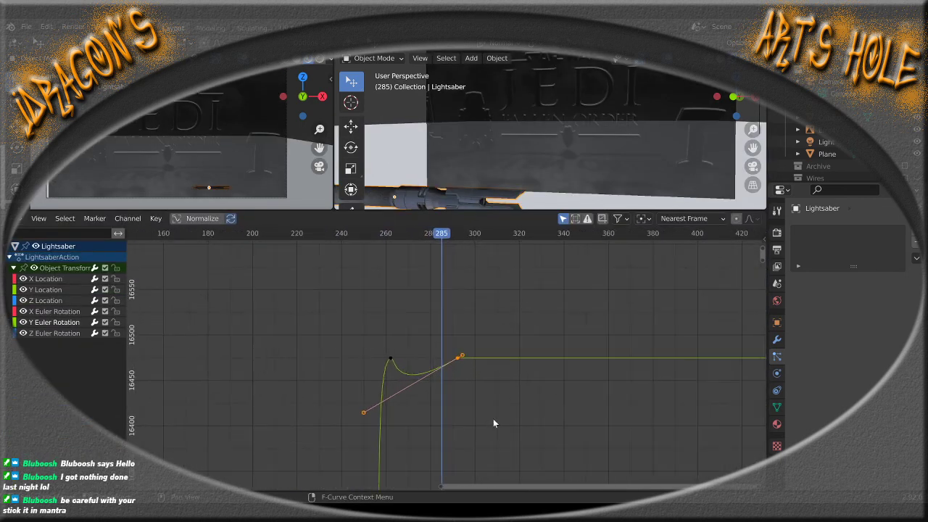
scroll(487, 425, "up", 2)
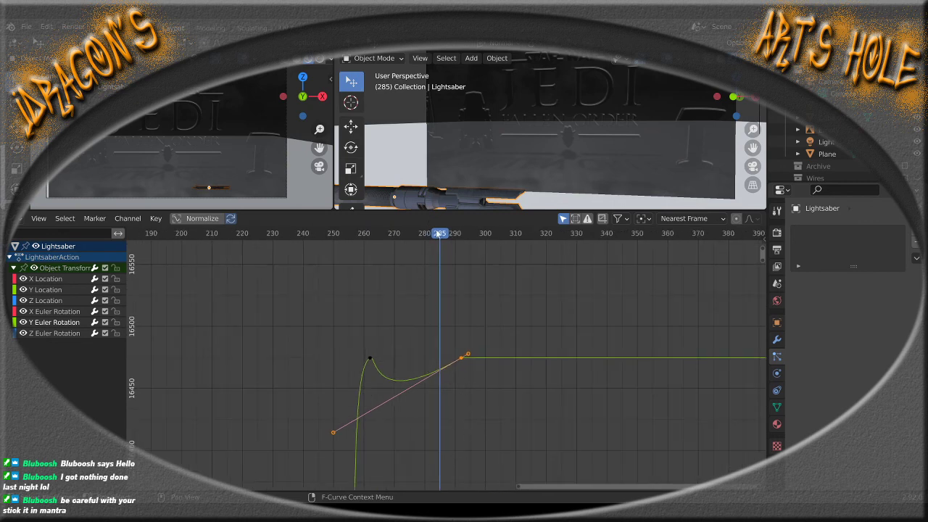
mouse_move(438, 233)
left_mouse_down()
mouse_move(280, 238)
mouse_move(446, 243)
mouse_move(428, 243)
left_mouse_up()
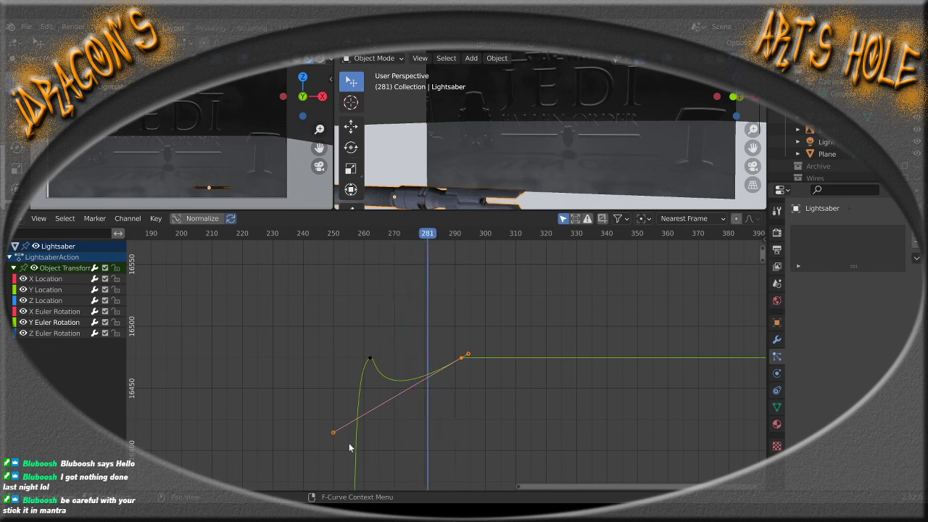
left_click_drag(336, 433, 402, 377)
left_click(363, 357)
left_click_drag(345, 238, 384, 259)
scroll(435, 304, "down", 3)
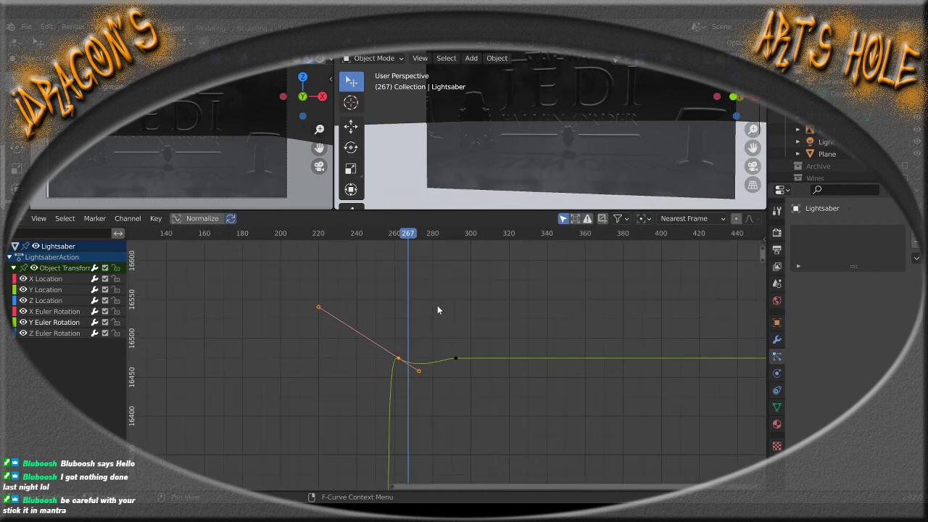
scroll(441, 170, "down", 5)
scroll(443, 172, "up", 2)
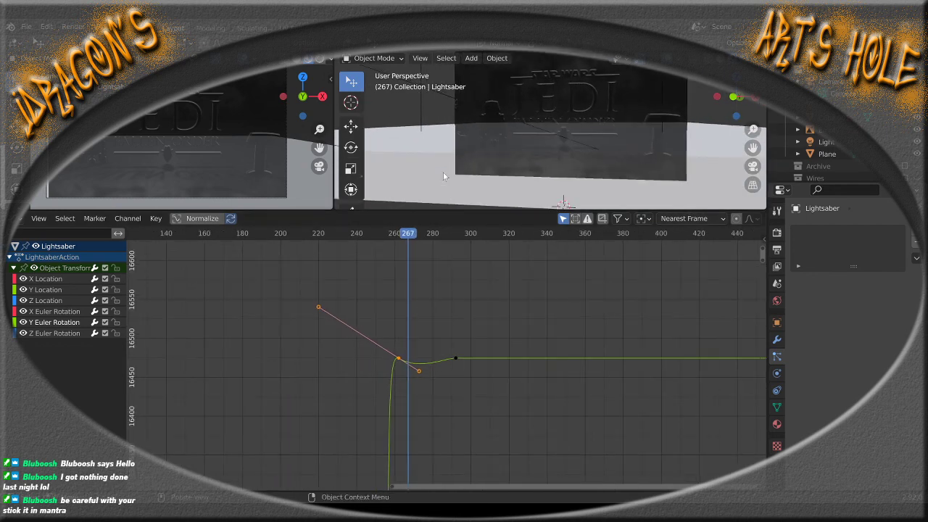
Undo the handle changes on the Y Euler Rotation curve
key("ctrl+z")
key("ctrl+z")
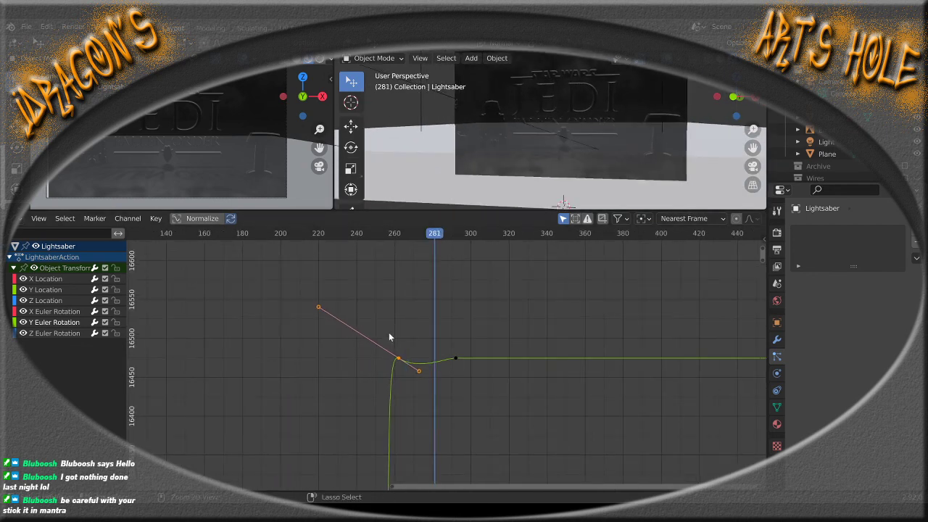
key("ctrl+z")
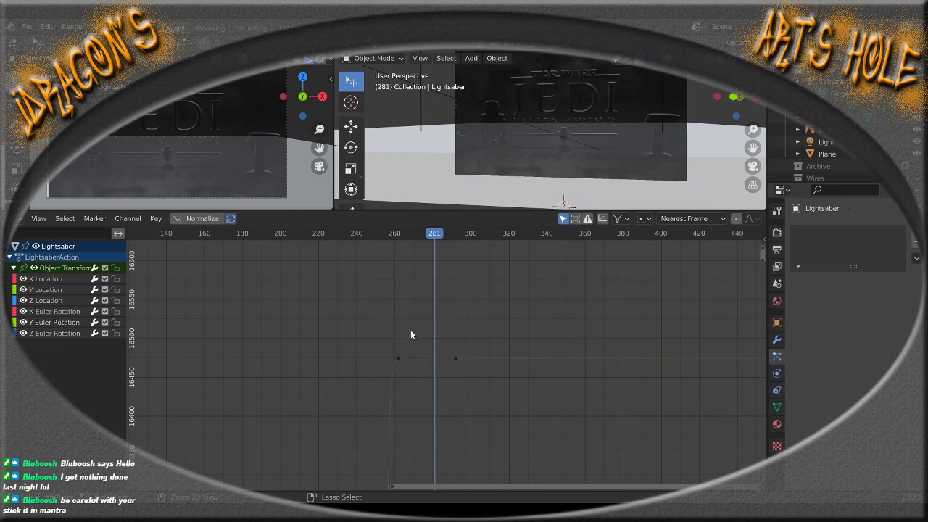
key("ctrl+z")
scroll(408, 339, "down", 5)
scroll(409, 342, "down", 16)
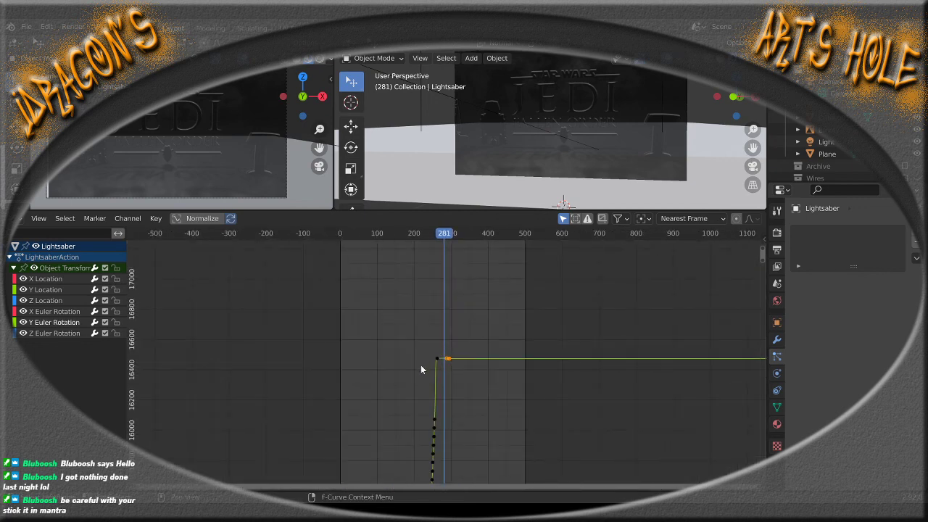
scroll(421, 365, "up", 17)
key("ctrl+z")
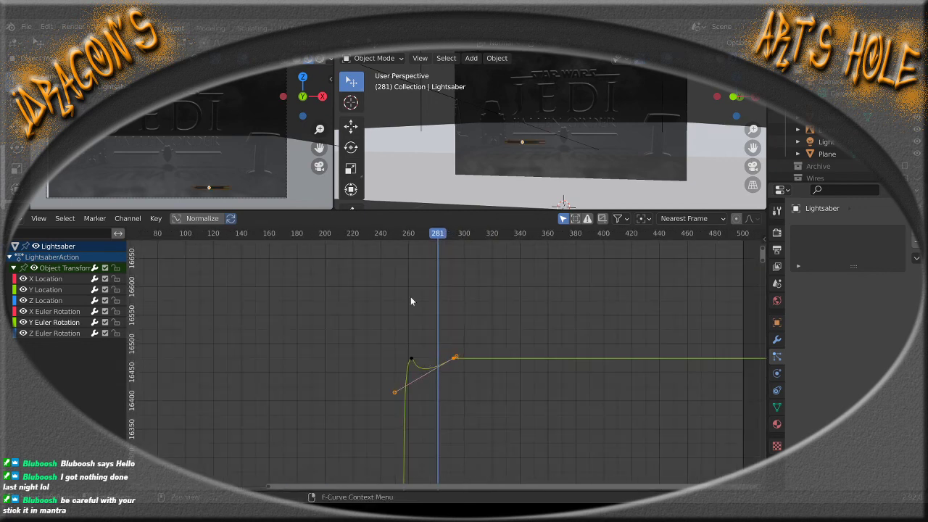
Shorten the incoming handle of the Y Euler Rotation keyframe at frame 292 so the curve runs nearly level from frame 262
left_click_drag(393, 234, 487, 257)
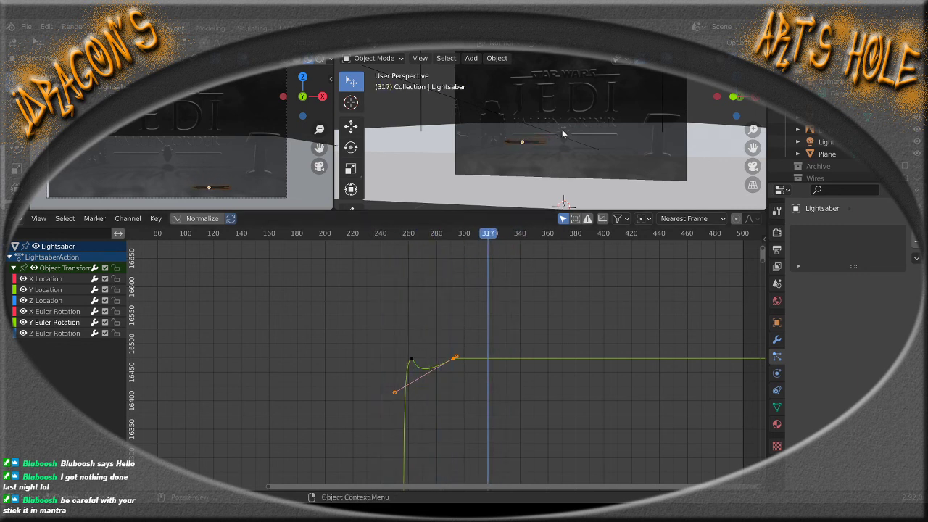
middle_click_drag(562, 129, 532, 164)
scroll(532, 162, "down", 2)
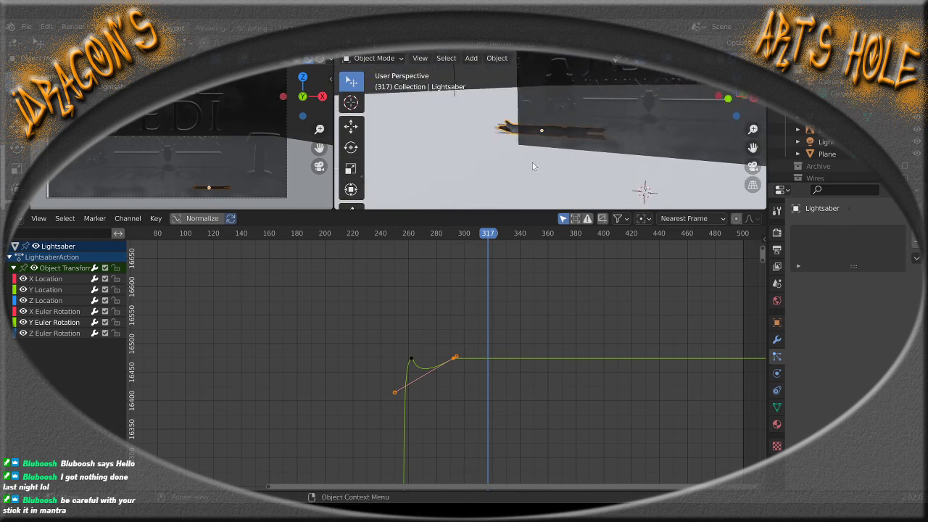
scroll(537, 161, "up", 2)
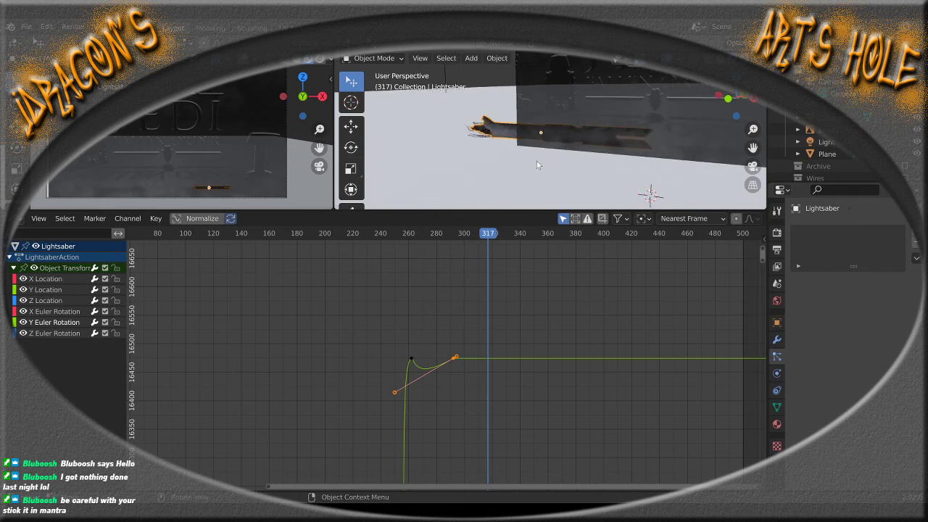
left_click_drag(391, 357, 417, 332)
left_click(453, 357)
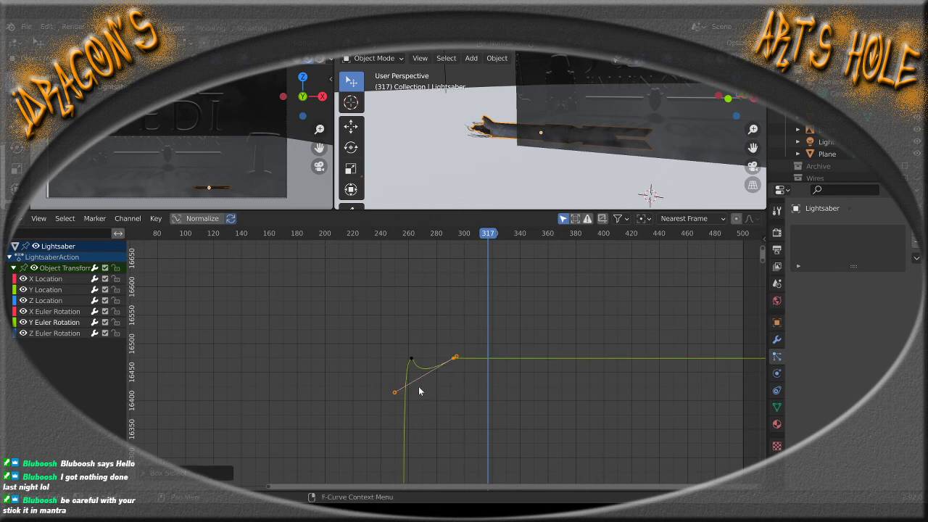
left_click_drag(395, 394, 439, 367)
left_click_drag(467, 233, 434, 263)
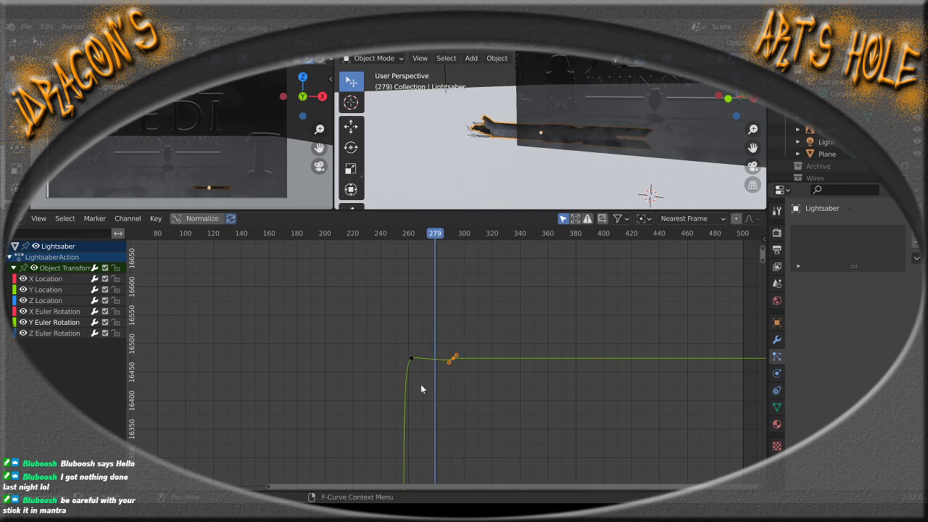
Set the Y Euler Rotation keyframe at frame 262 to Free handles and raise its outgoing handle above the curve near frame 273
left_click_drag(420, 384, 402, 346)
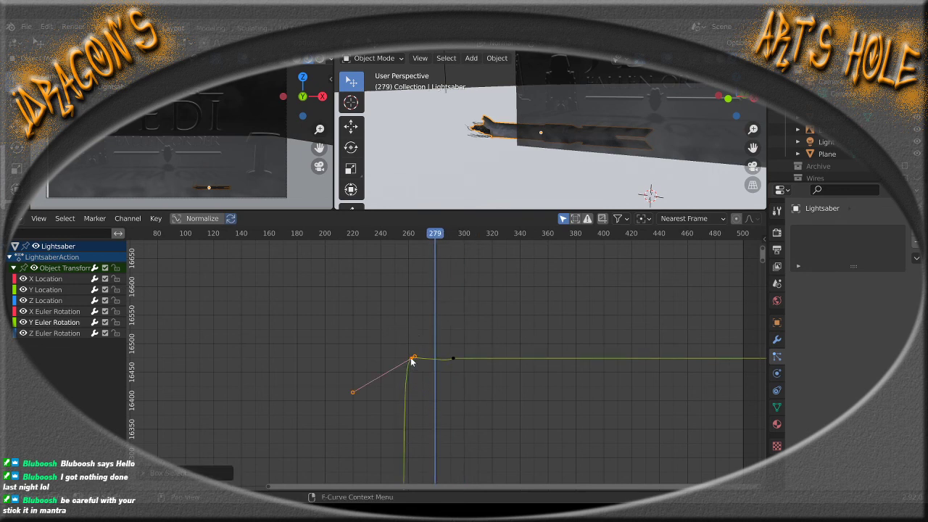
right_click(412, 359)
mouse_move(411, 357)
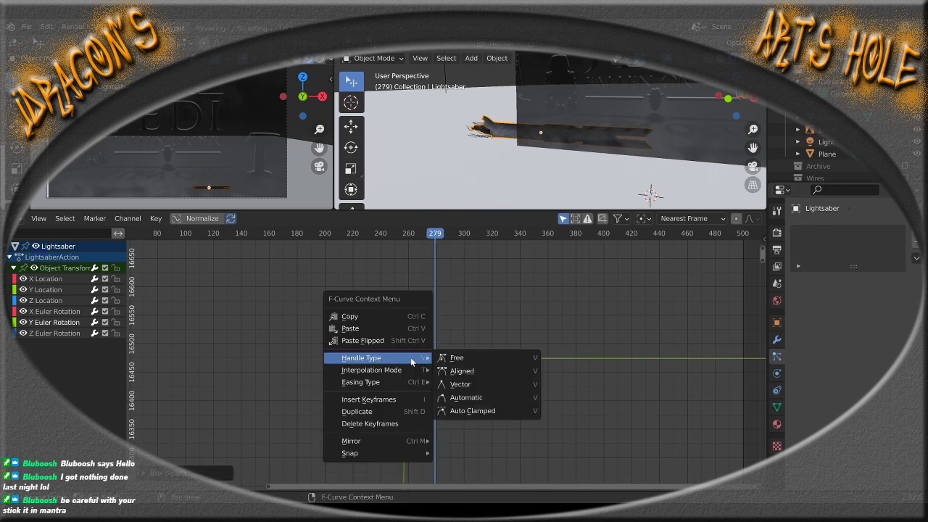
left_click(478, 387)
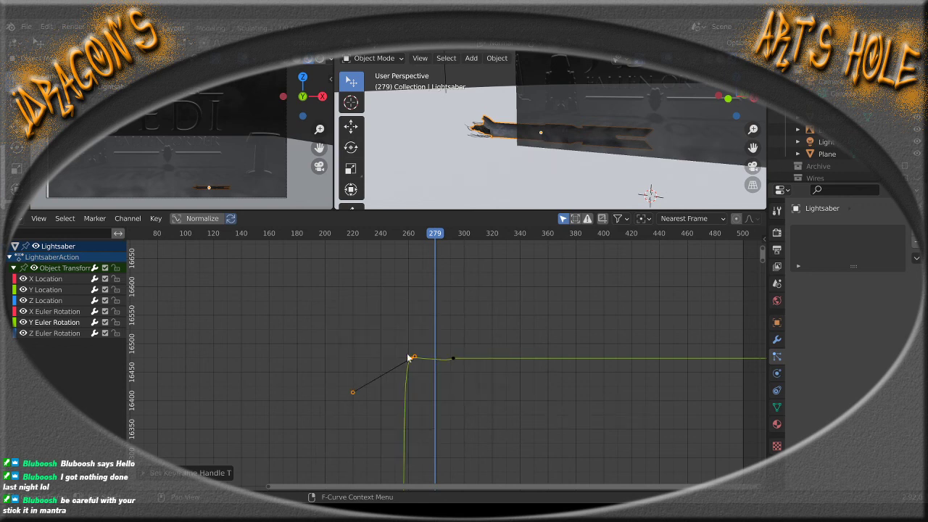
left_click_drag(414, 359, 434, 373)
left_click(382, 238)
left_click_drag(382, 238, 421, 258)
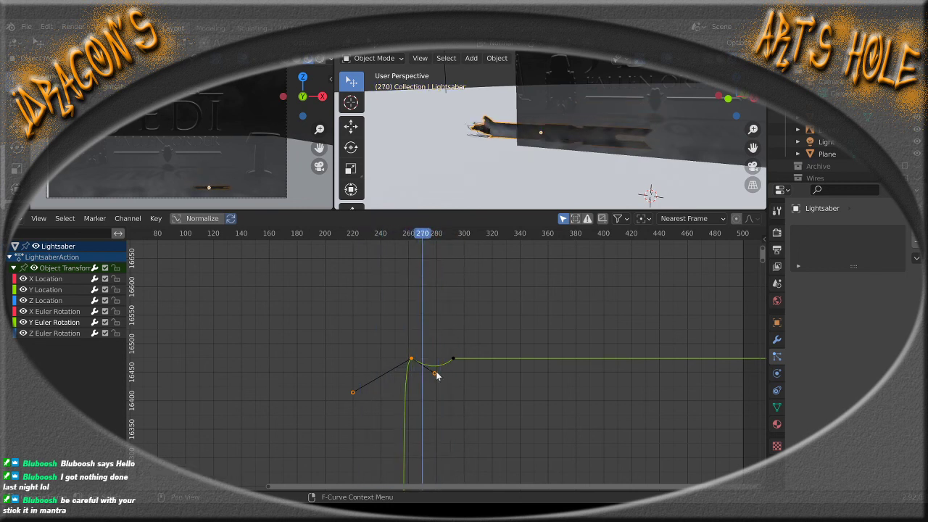
left_click_drag(433, 376, 426, 342)
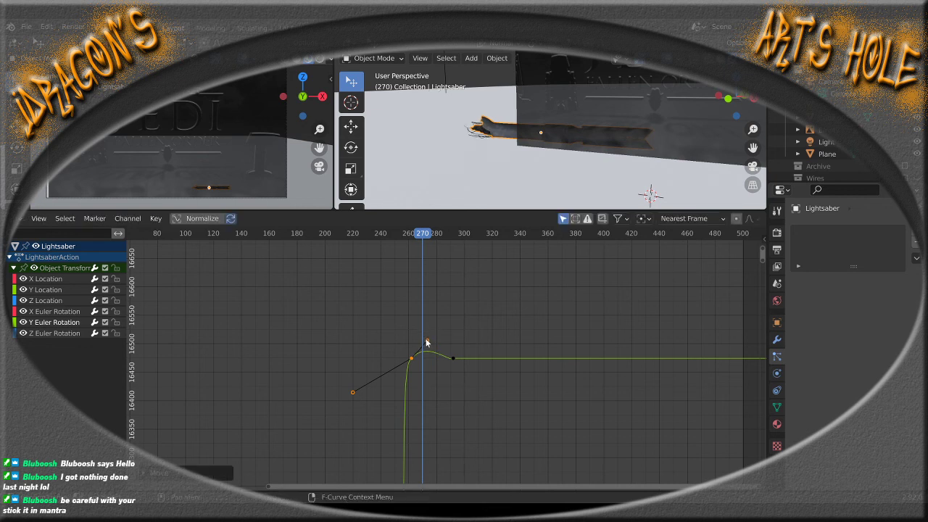
Extend the incoming handle of the Y Euler Rotation keyframe at frame 292 back to about frame 280
left_click_drag(428, 237, 438, 266)
left_click_drag(445, 385, 466, 363)
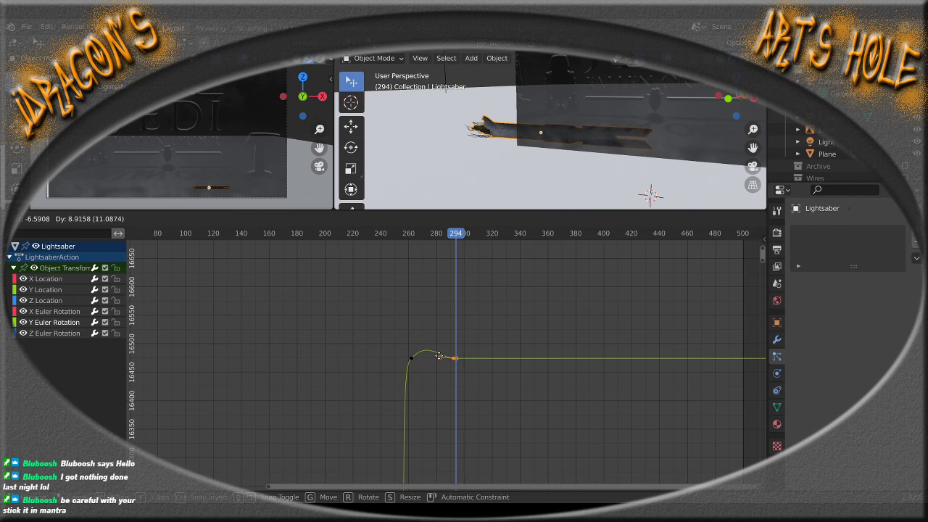
left_click(437, 357)
left_click_drag(426, 240, 445, 252)
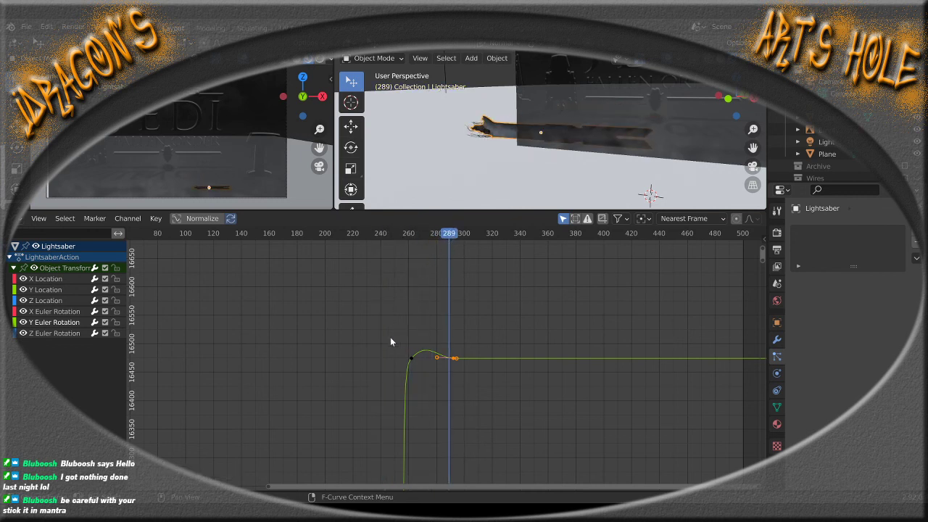
Set the Y Euler Rotation keyframes at frames 262 and 292 to Linear interpolation
left_click_drag(381, 358, 416, 361)
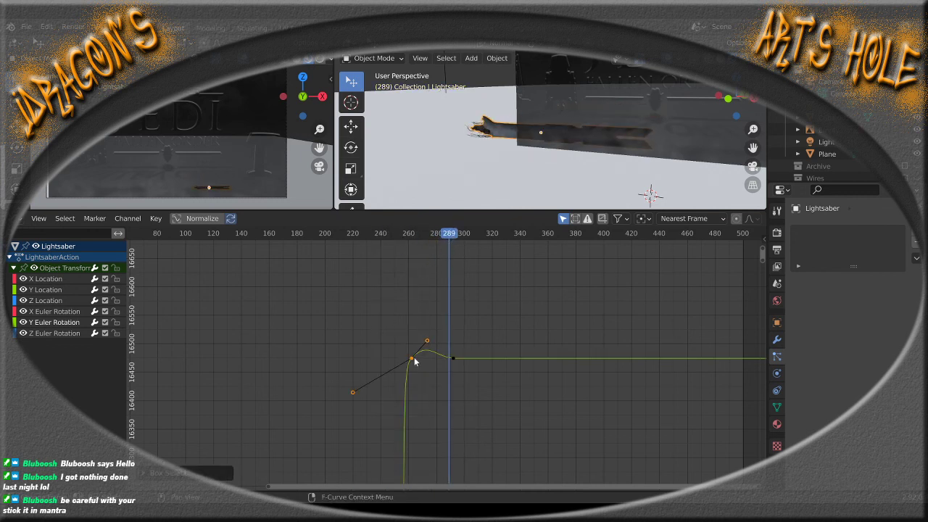
right_click(416, 360)
mouse_move(412, 360)
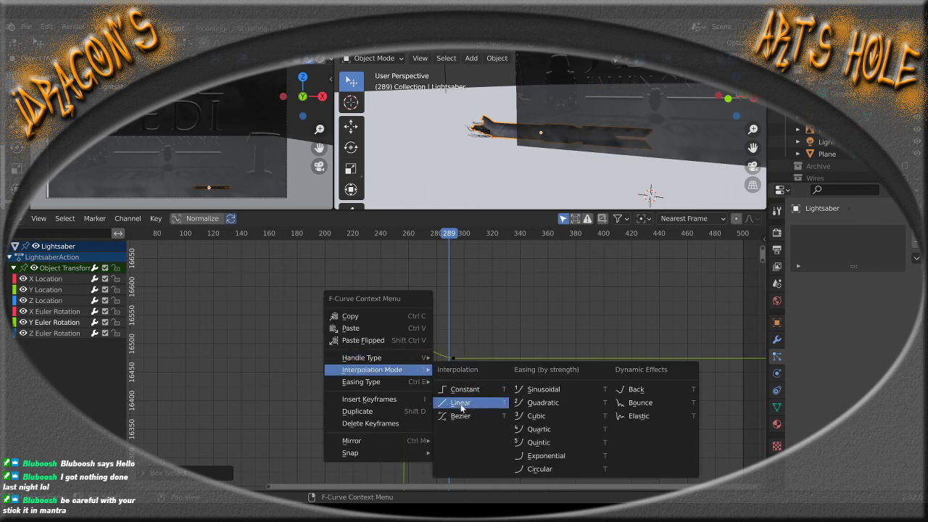
left_click(458, 403)
left_click_drag(432, 369, 485, 351)
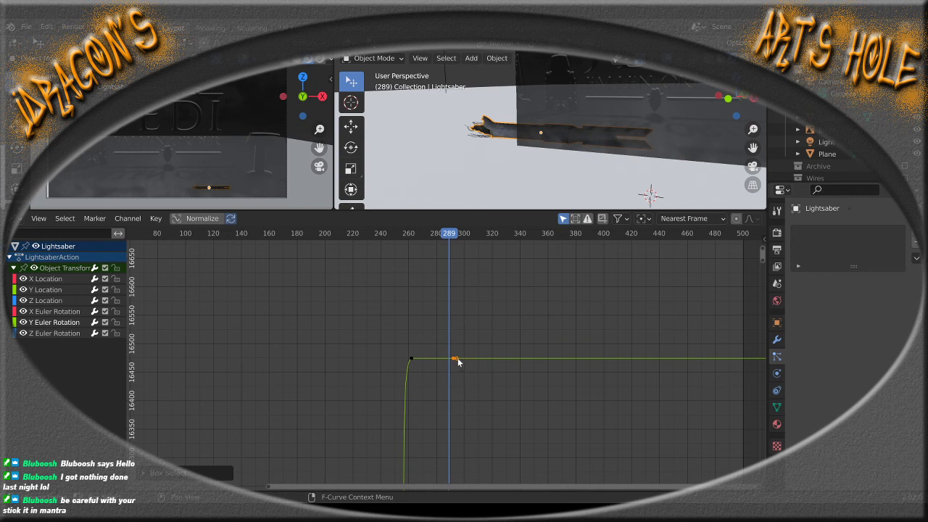
right_click(458, 361)
left_click(511, 396)
Scrub through the lightsaber's landing around frame 262 back to frame 245 and save the Blender file
left_click(424, 282)
left_click_drag(411, 237, 461, 276)
left_click_drag(454, 236, 389, 247)
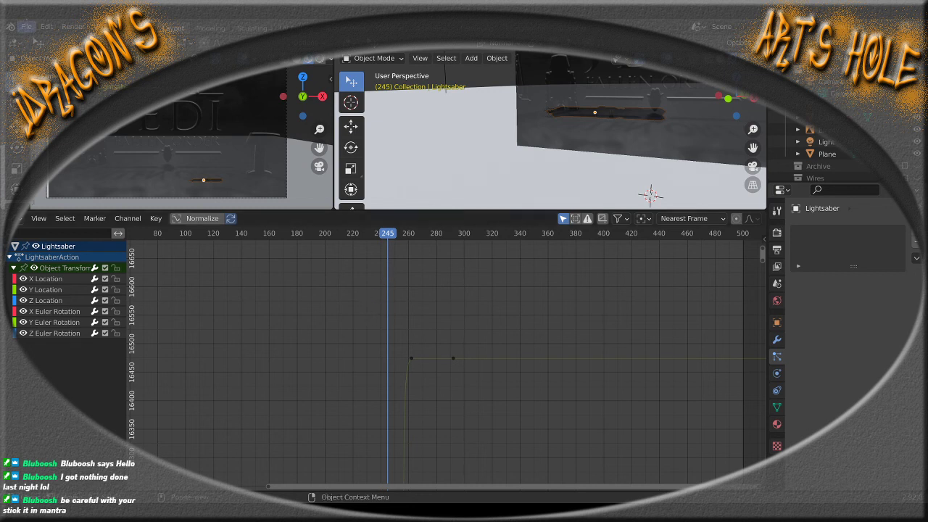
left_click(28, 29)
left_click(46, 107)
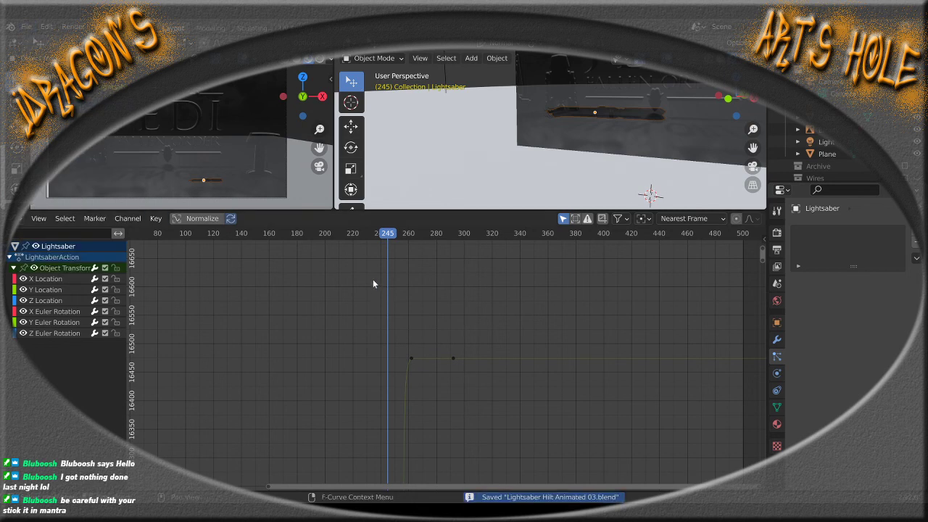
Shrink the Graph Editor area, switch it to the Timeline, and enlarge the camera viewport
left_click_drag(323, 211, 330, 381)
left_click(39, 383)
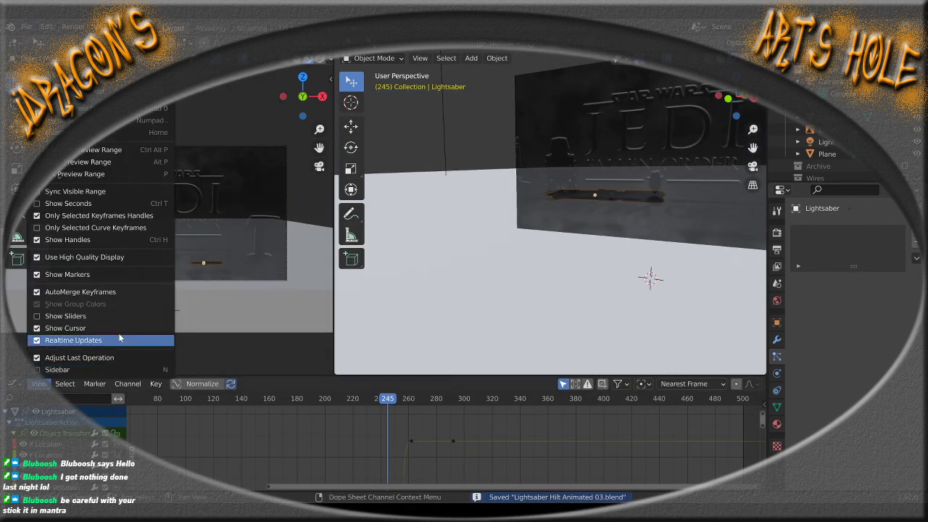
left_click(14, 384)
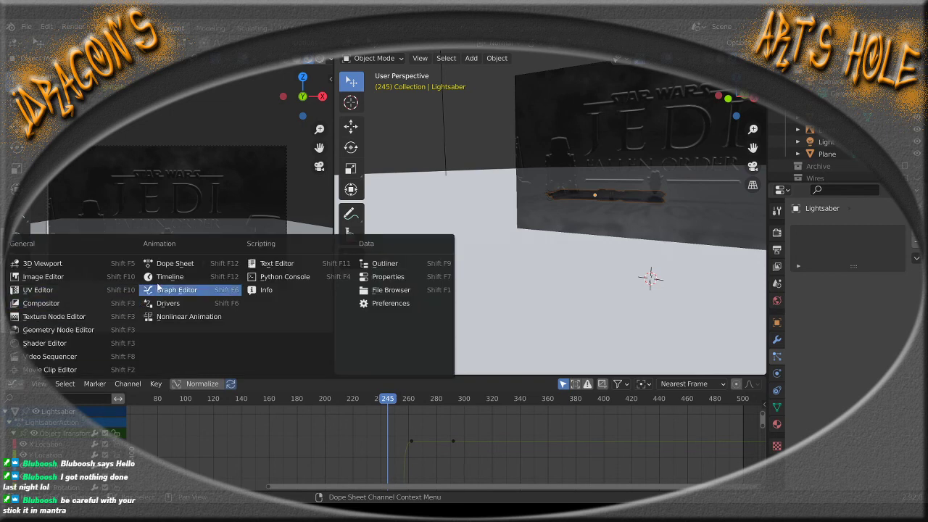
left_click(158, 280)
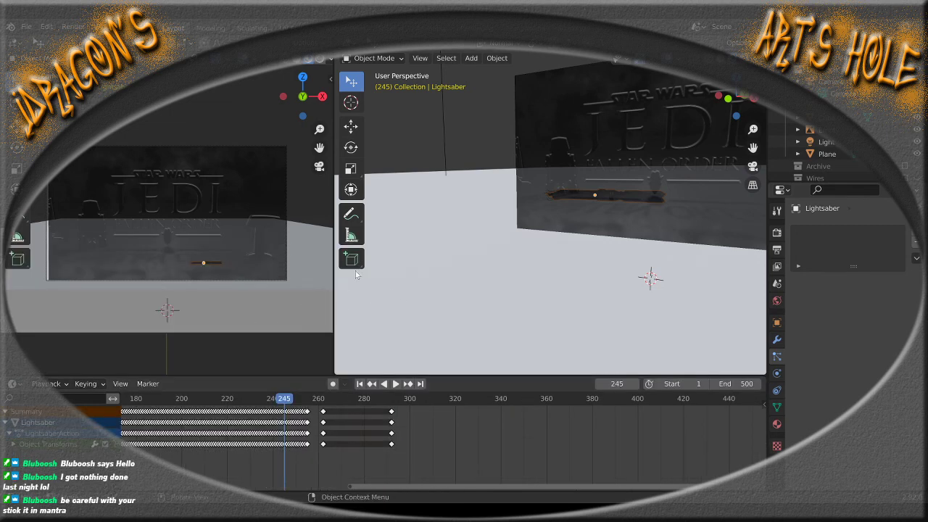
left_click_drag(336, 277, 650, 282)
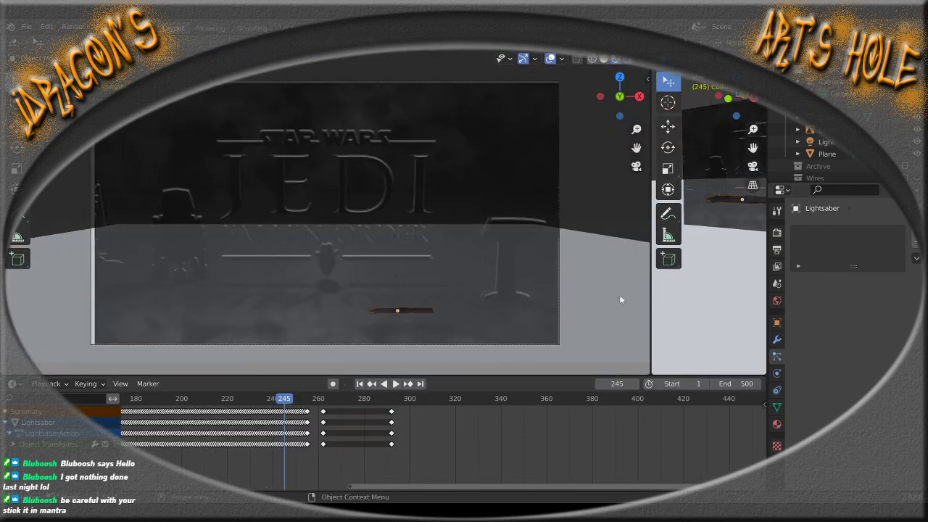
Play the whole lightsaber animation twice from the start in the camera view to check its motion
left_click_drag(368, 485, 130, 497)
left_click(161, 398)
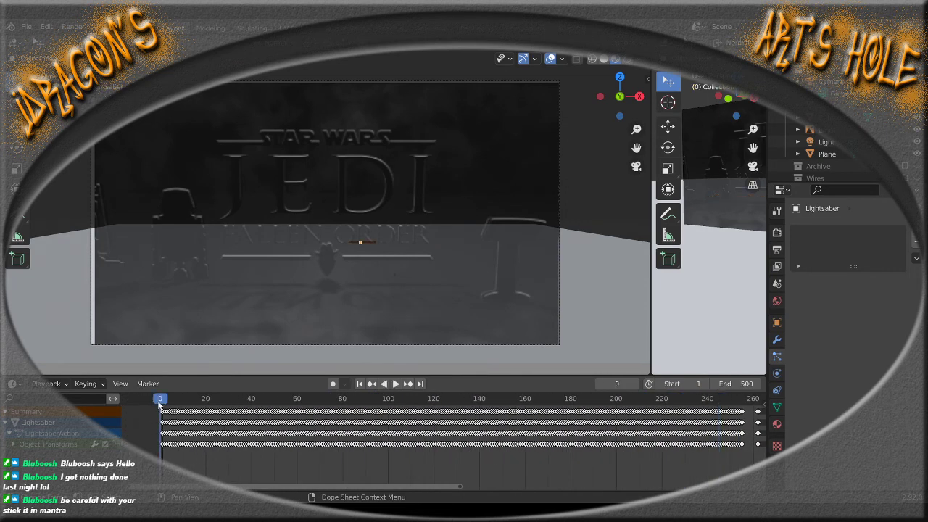
left_click(395, 383)
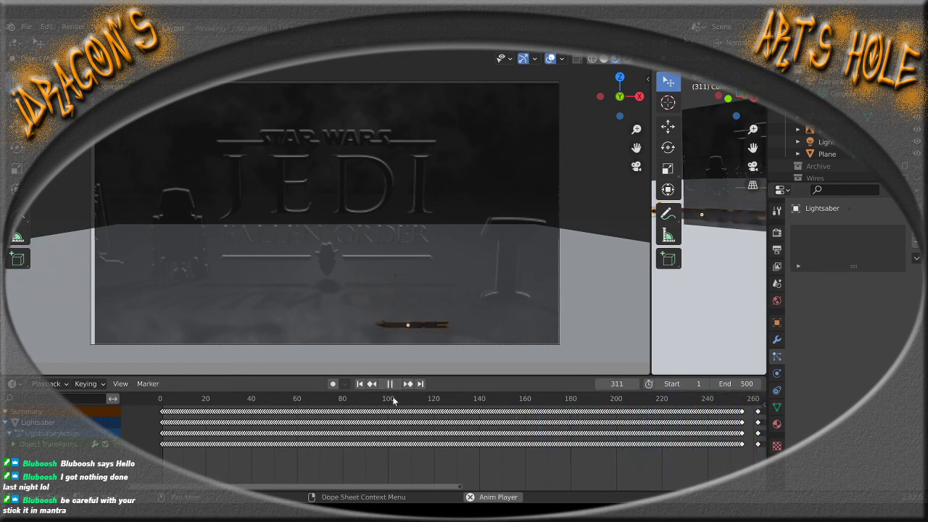
left_click(390, 385)
left_click(360, 384)
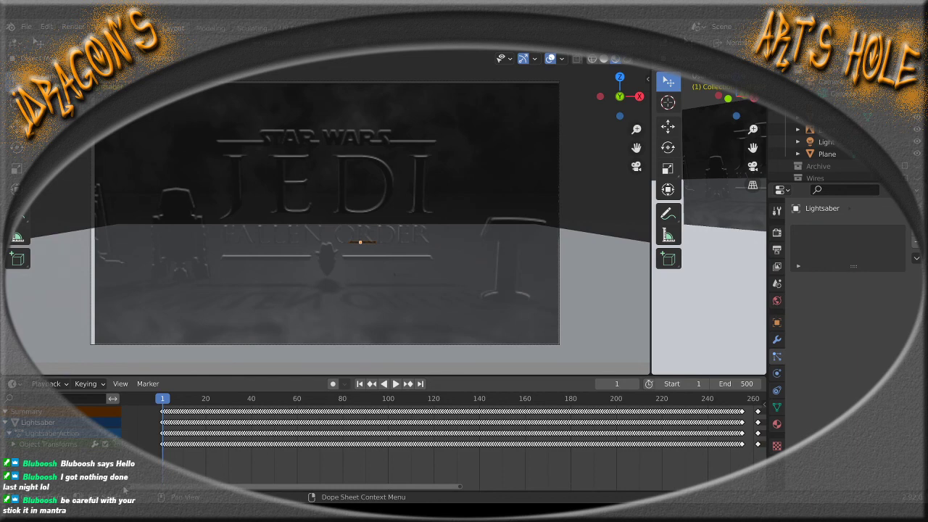
mouse_move(135, 488)
left_mouse_down()
mouse_move(433, 490)
mouse_move(150, 494)
left_mouse_up()
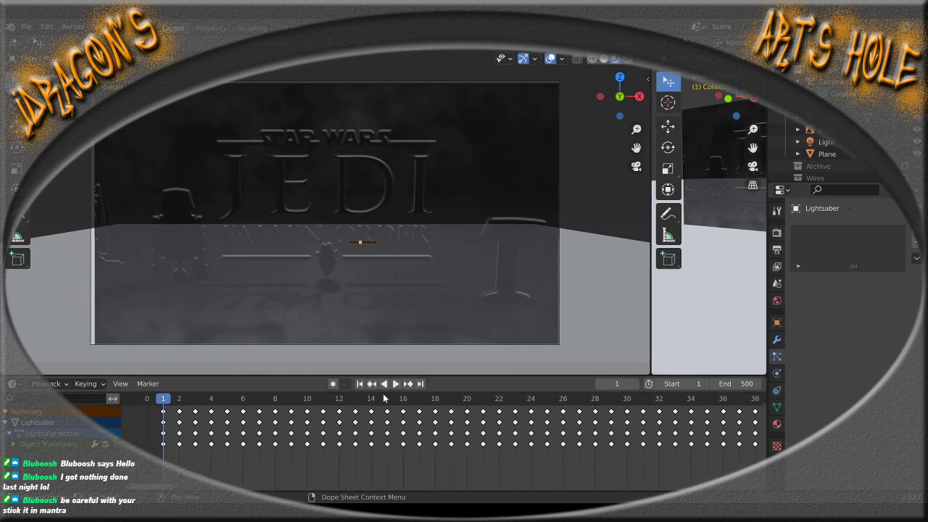
left_click(395, 385)
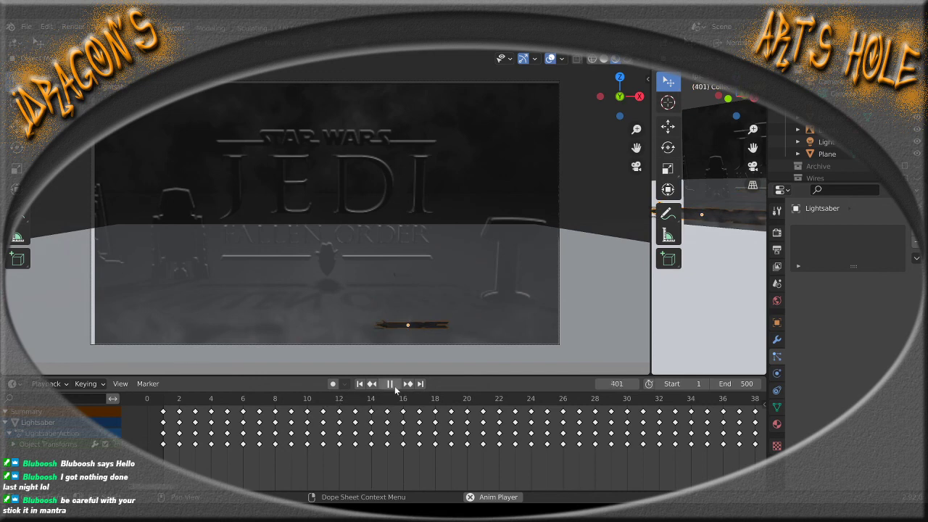
left_click(395, 385)
At frame 300, raise the lightsaber 0.15524 m along Z and insert a Location keyframe
left_click_drag(179, 490, 534, 486)
left_click_drag(440, 403, 462, 399)
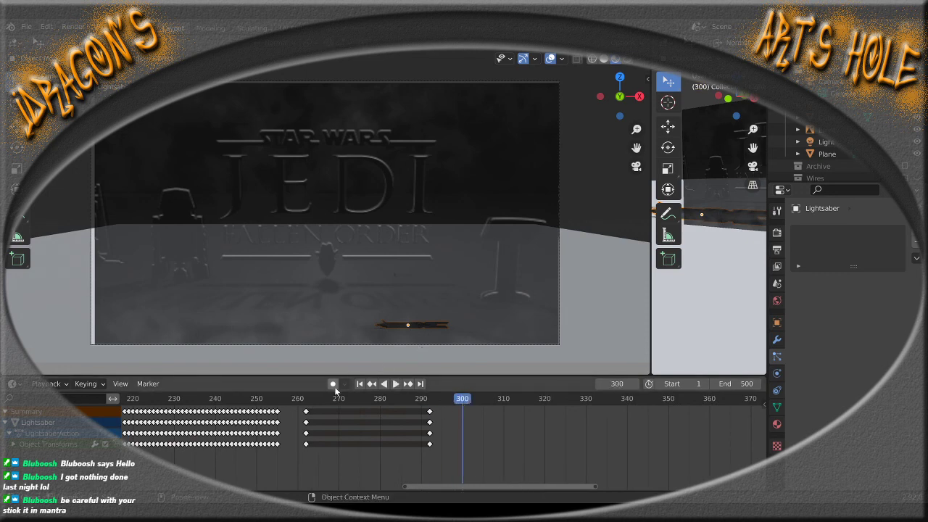
right_click(450, 300)
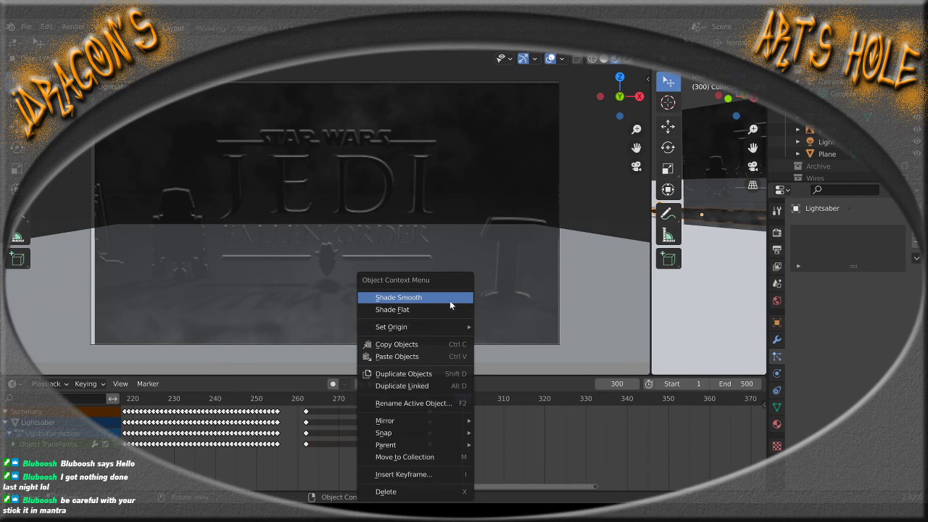
key("Escape")
key("g")
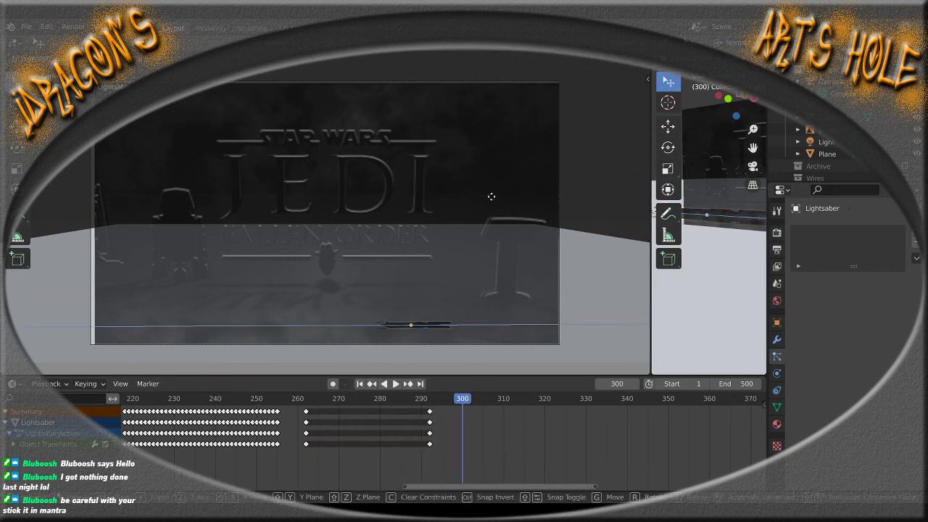
key("z")
left_click(495, 165)
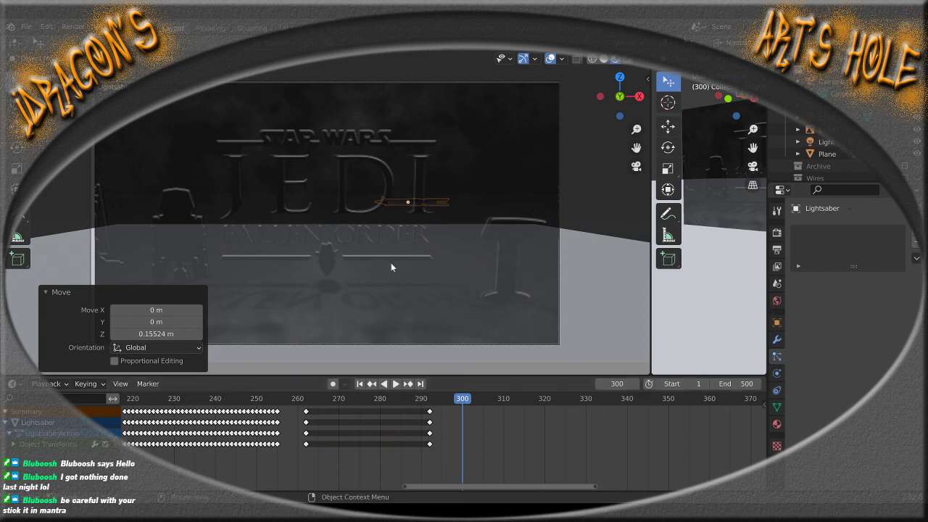
key("i")
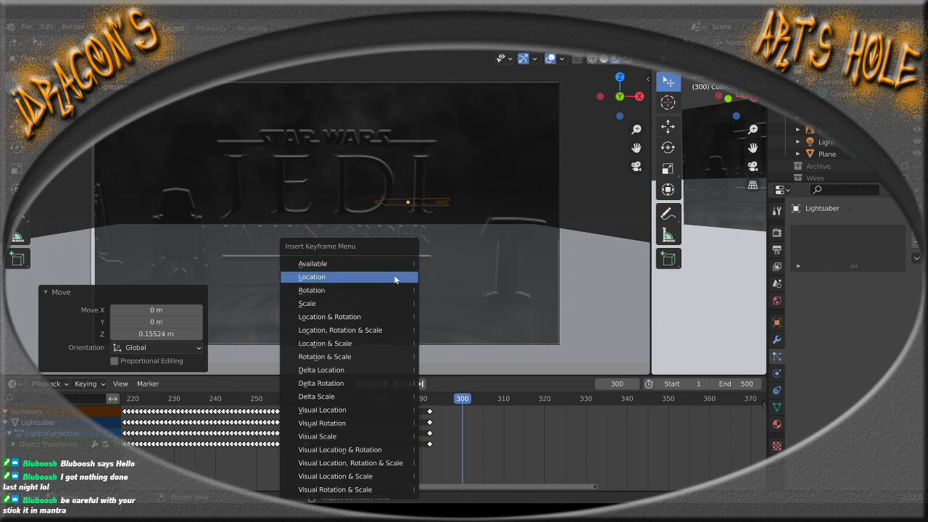
left_click(394, 276)
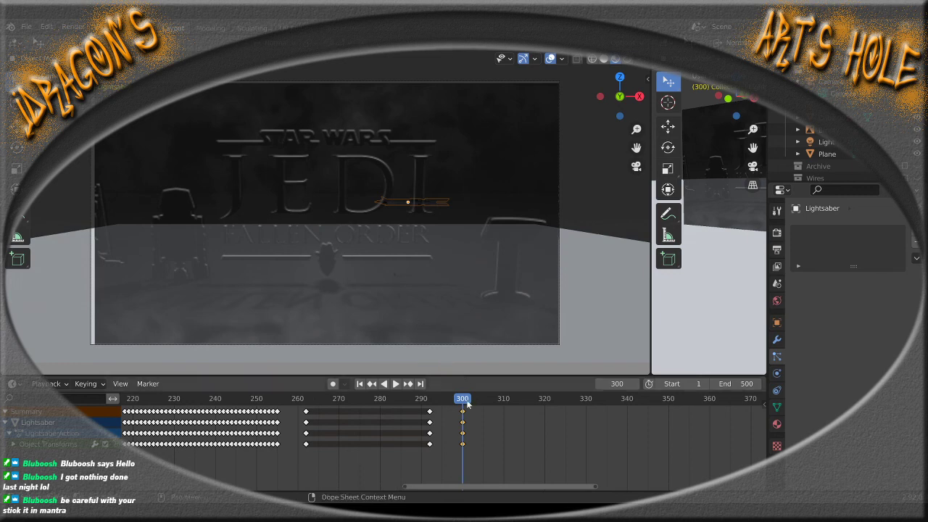
Play the animation from frame 1 past the new rise at frame 300, and return to frame 225
left_click_drag(464, 399, 405, 406)
left_click(359, 383)
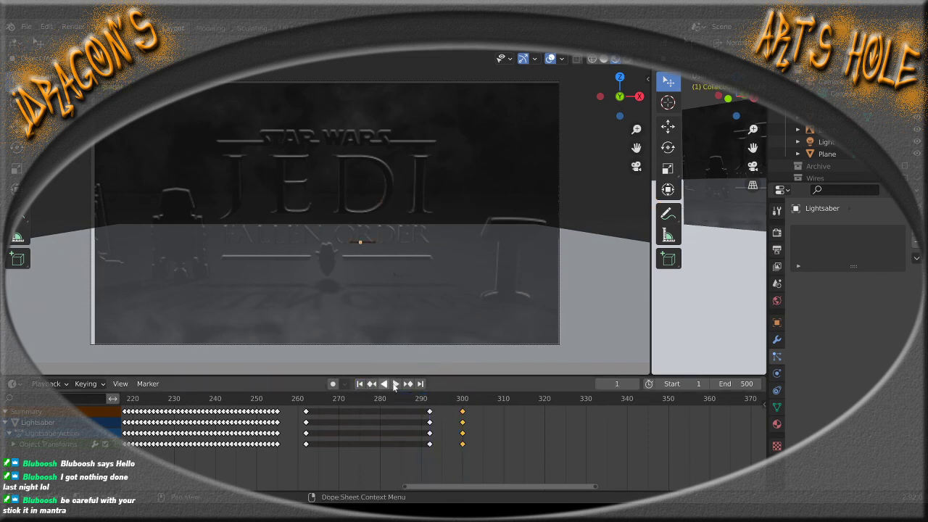
left_click(396, 384)
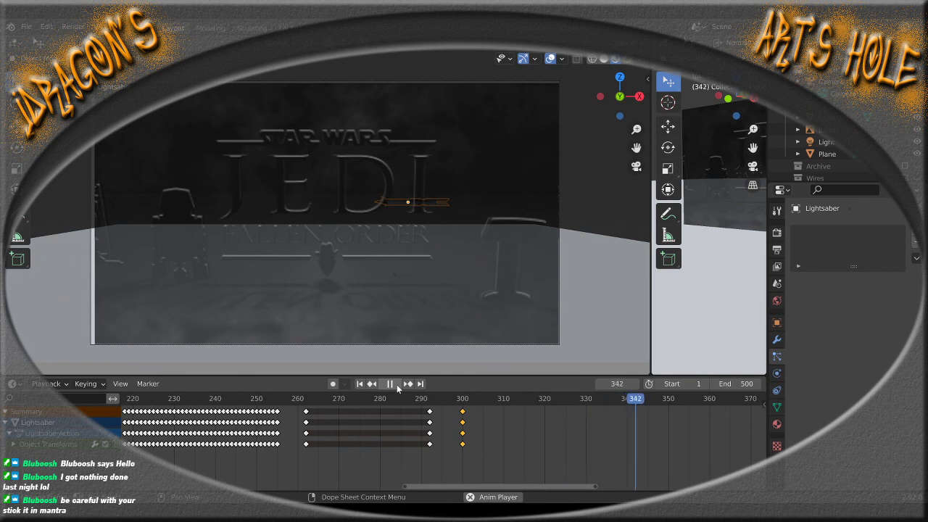
left_click(390, 384)
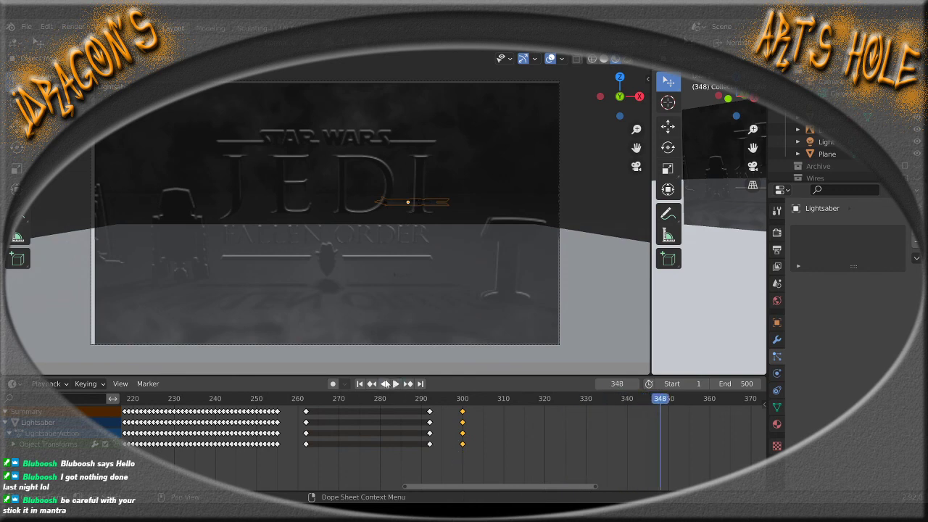
left_click_drag(397, 397, 154, 410)
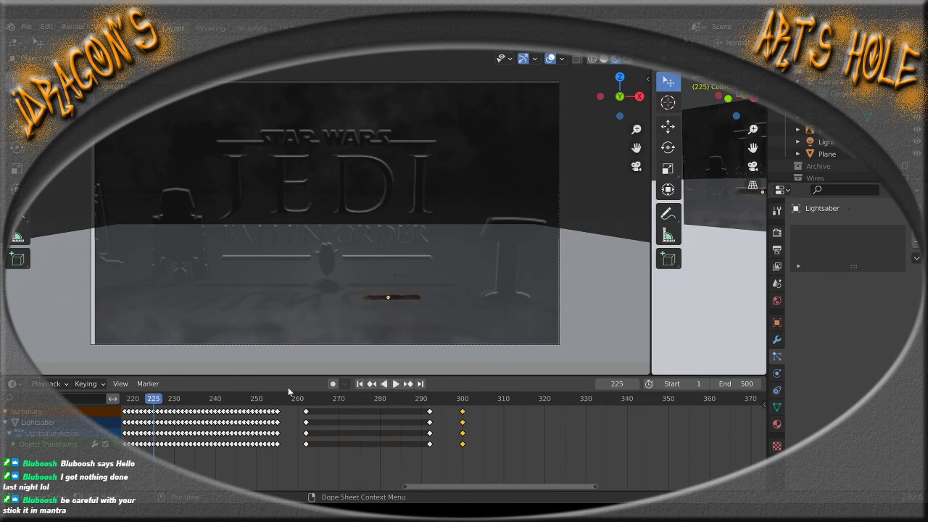
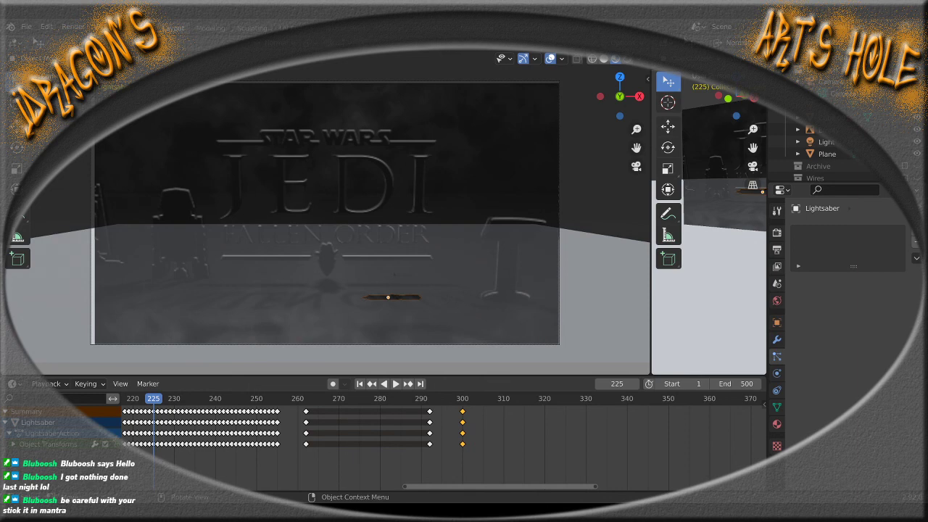
Enlarge the user viewport, switch it to the top view and frame the lightsaber closely
left_click_drag(651, 272, 143, 271)
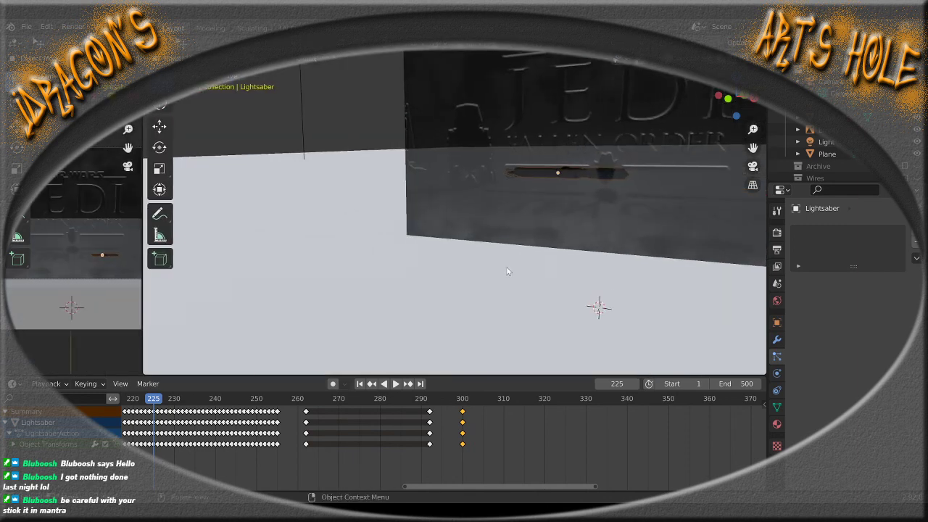
scroll(507, 271, "down", 9)
middle_click_drag(554, 234, 488, 290)
scroll(497, 288, "up", 4)
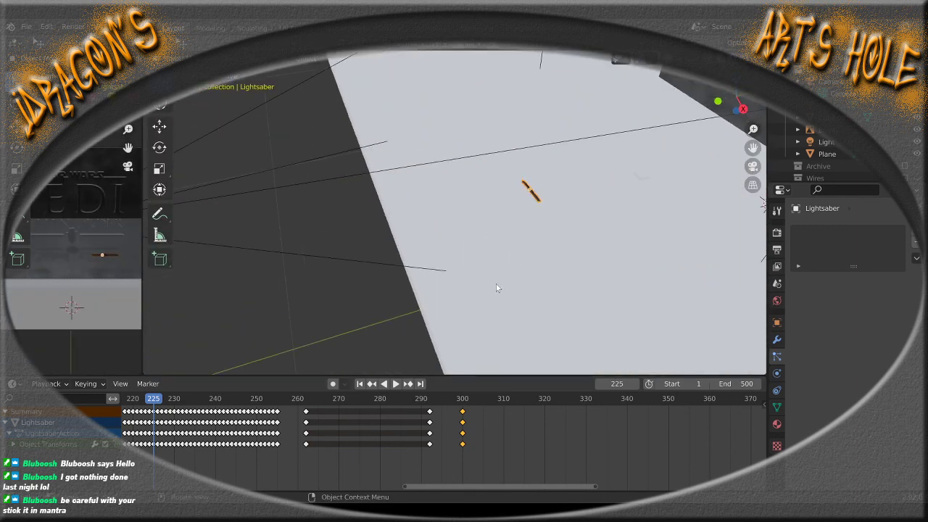
key("KP_1")
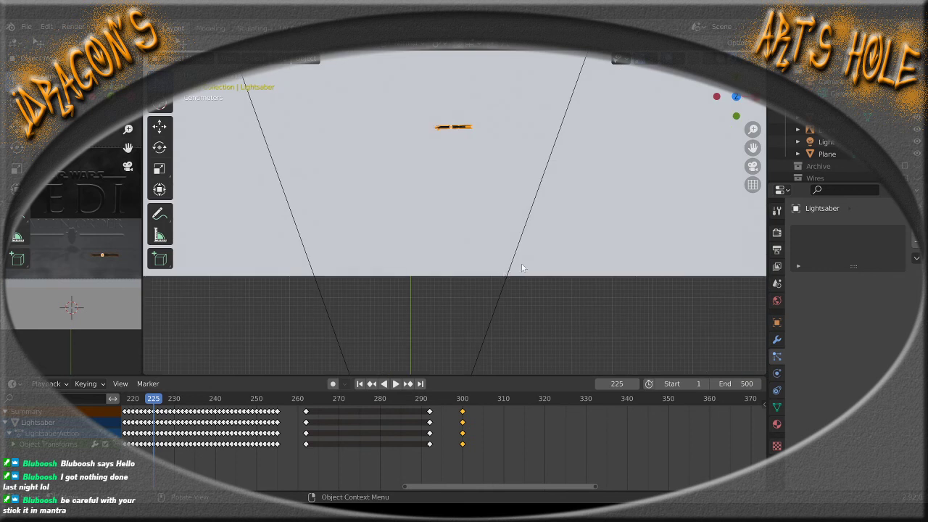
middle_click_drag(528, 229, 542, 288, "shift")
scroll(539, 280, "up", 4)
middle_click_drag(557, 253, 527, 285, "shift")
scroll(526, 256, "up", 6)
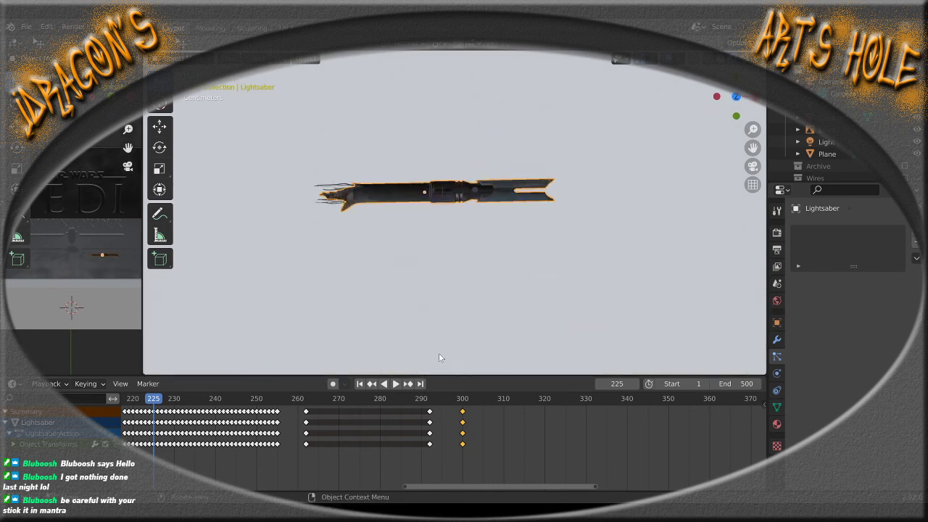
Scrub from frame 225 to frame 300 and examine the lightsaber's path from above
left_click_drag(153, 398, 248, 399)
middle_click_drag(534, 330, 525, 197, "shift")
scroll(511, 211, "down", 9)
scroll(507, 216, "up", 3)
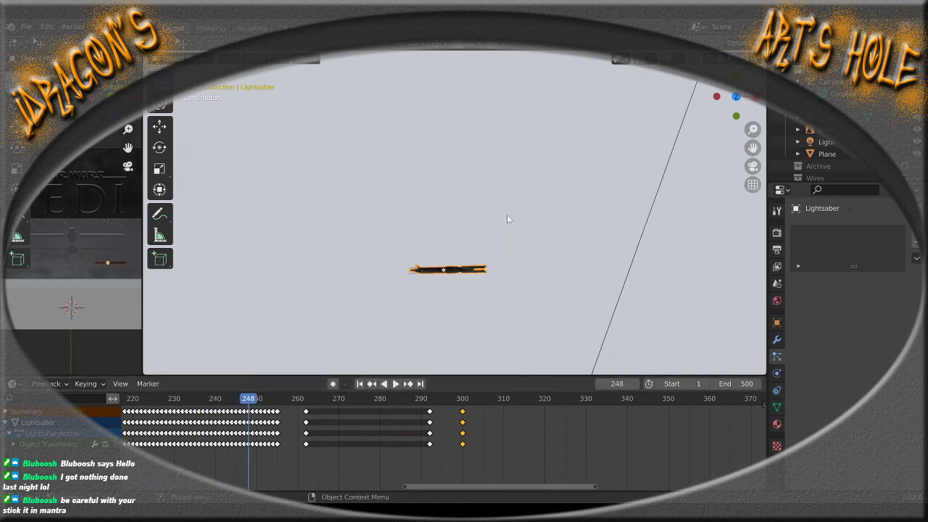
middle_click_drag(480, 291, 477, 195, "shift")
scroll(477, 195, "up", 3)
middle_click_drag(481, 231, 487, 246, "shift")
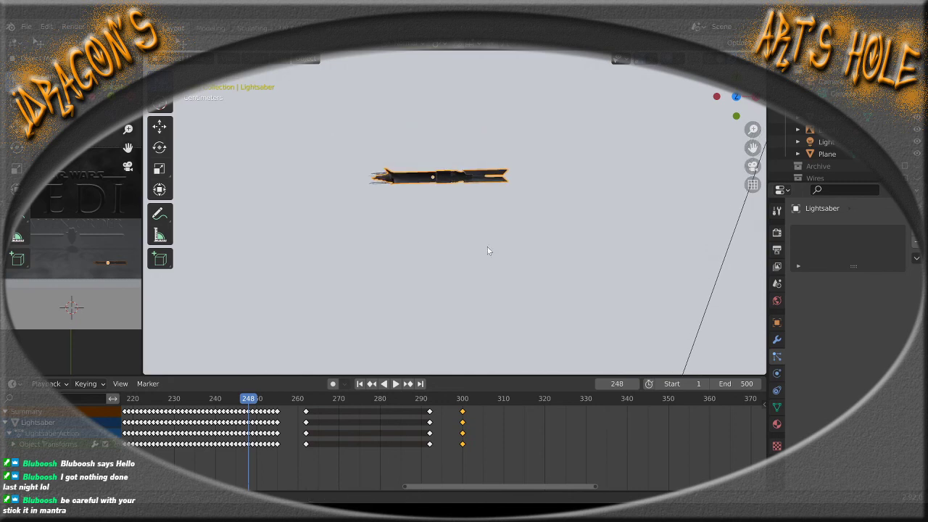
left_click_drag(256, 400, 463, 401)
key("Escape")
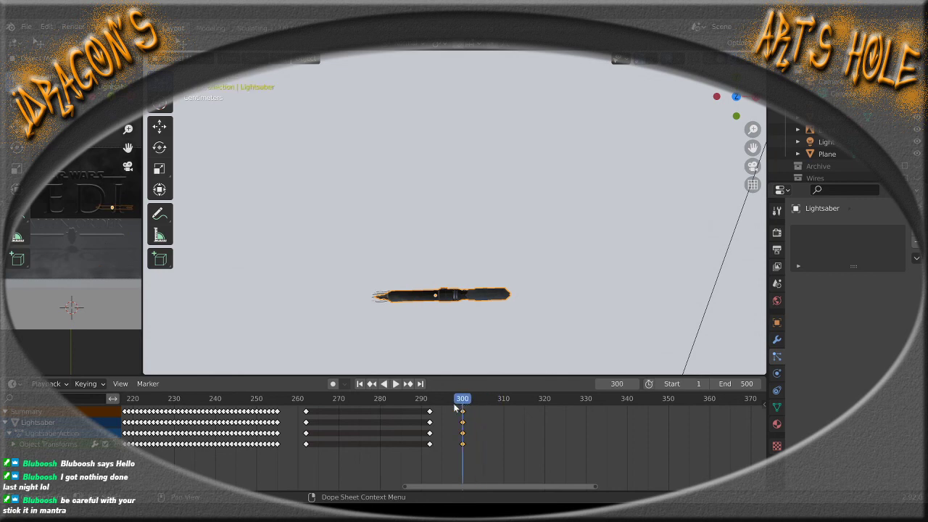
scroll(473, 300, "down", 6)
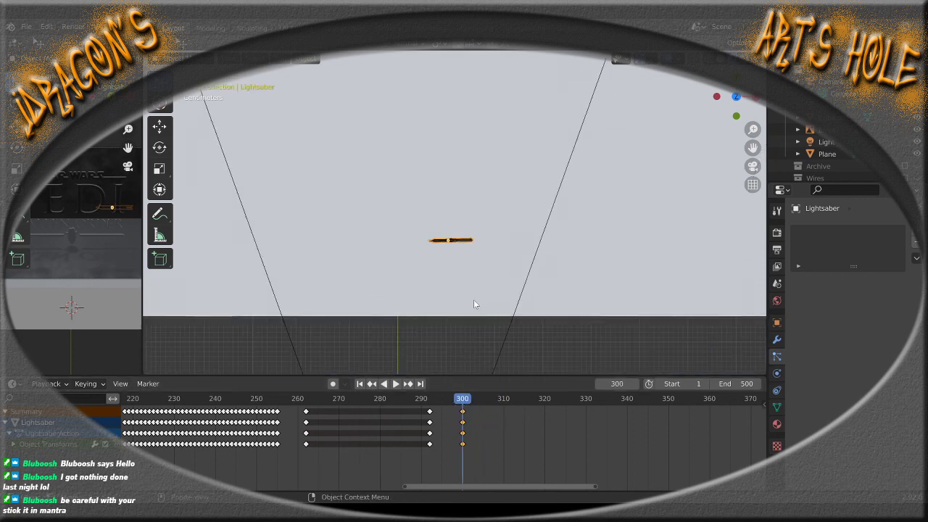
Play the animation from frame 300 to 310, narrow the top-view viewport and make both viewports taller beside the camera view
scroll(472, 303, "up", 5)
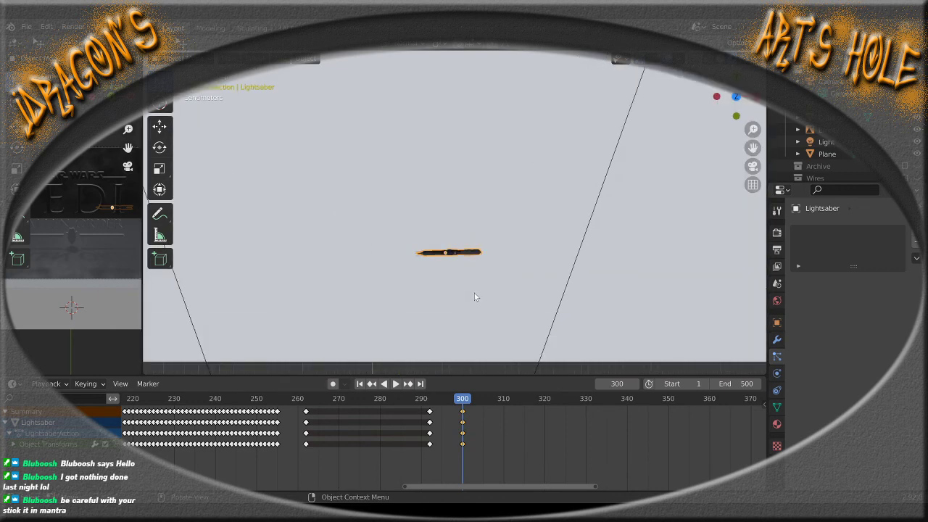
key("space")
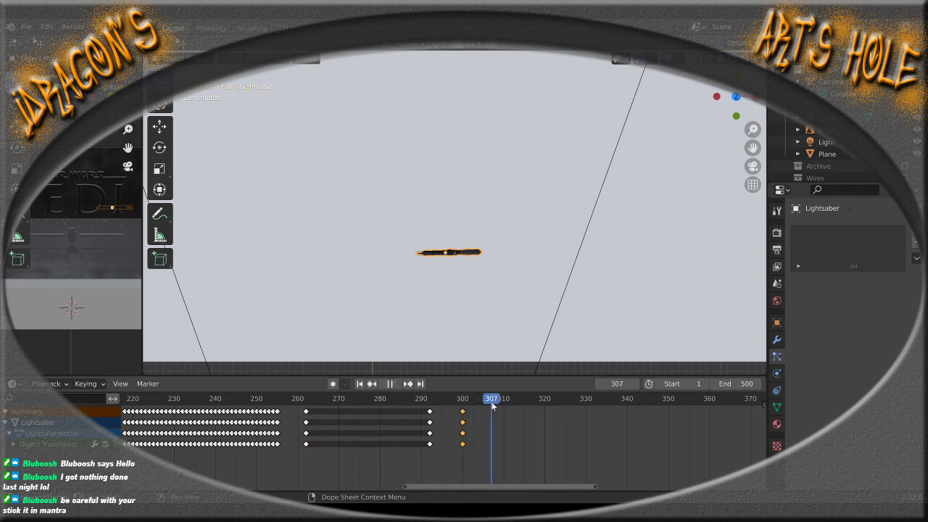
key("space")
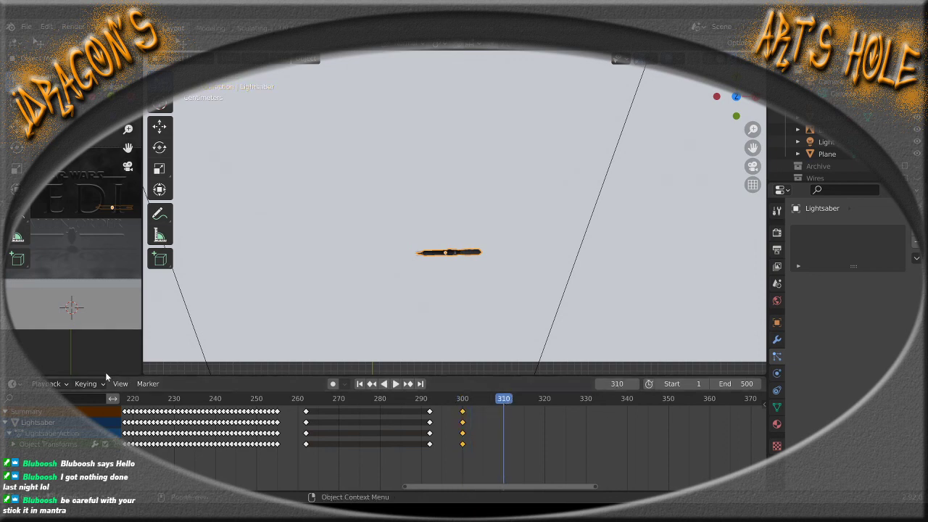
left_click_drag(347, 302, 369, 308)
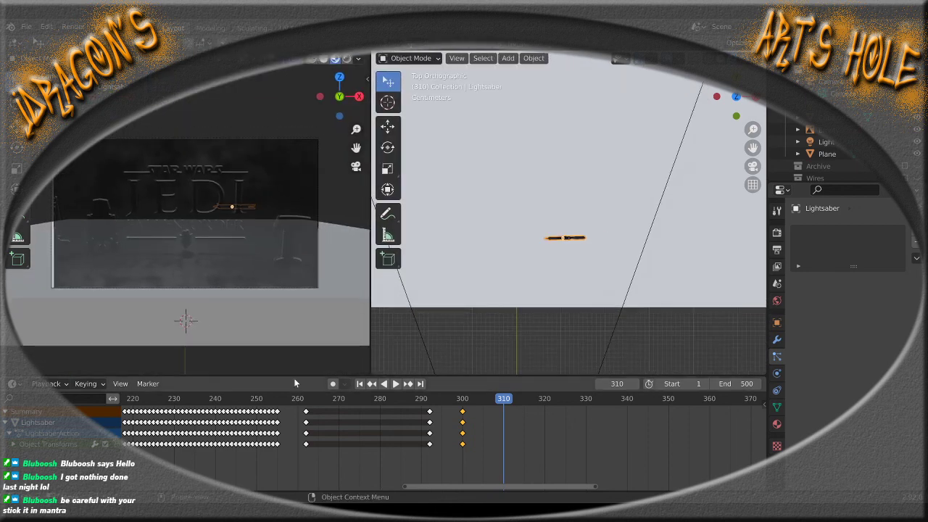
left_click_drag(295, 375, 294, 408)
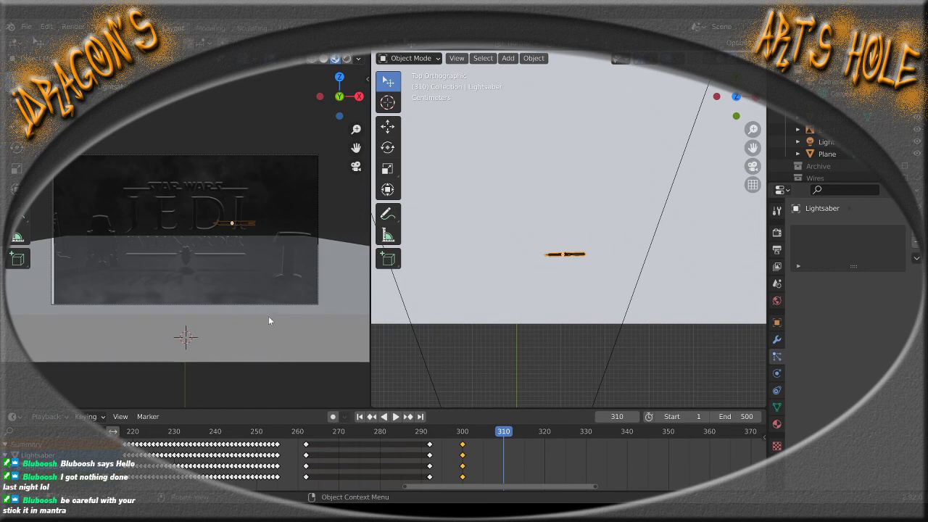
scroll(269, 320, "up", 3)
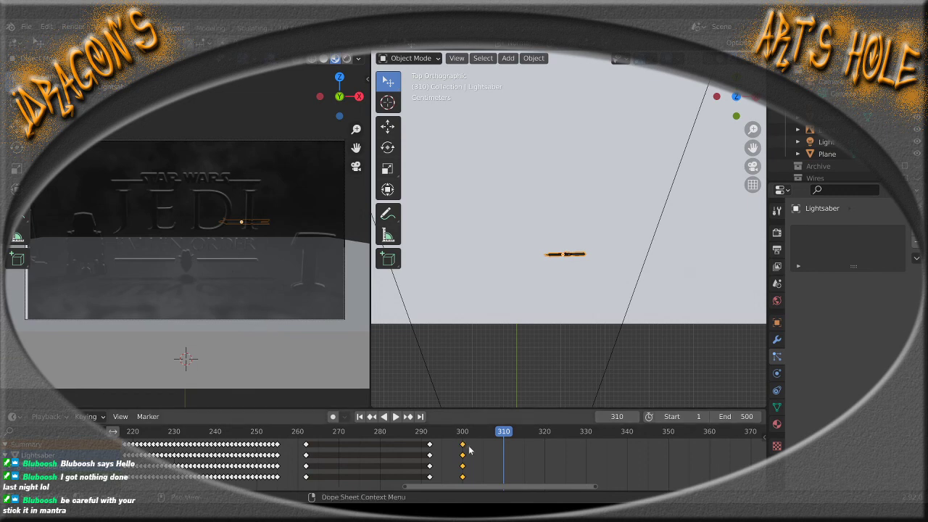
Delete the lightsaber's keyframes at frame 300 and move its frame 292 keyframes to frame 300
left_click_drag(469, 444, 455, 477)
key("Delete")
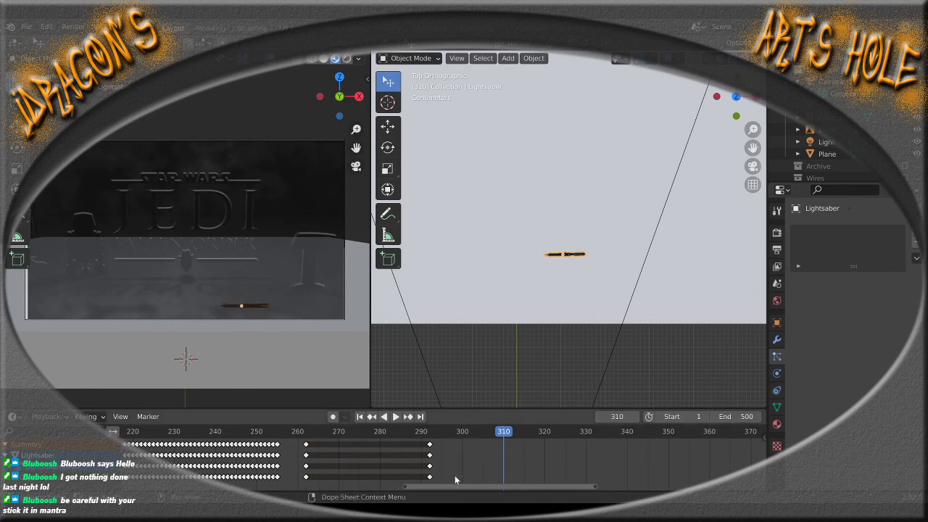
left_click(429, 432)
left_click_drag(434, 434, 464, 434)
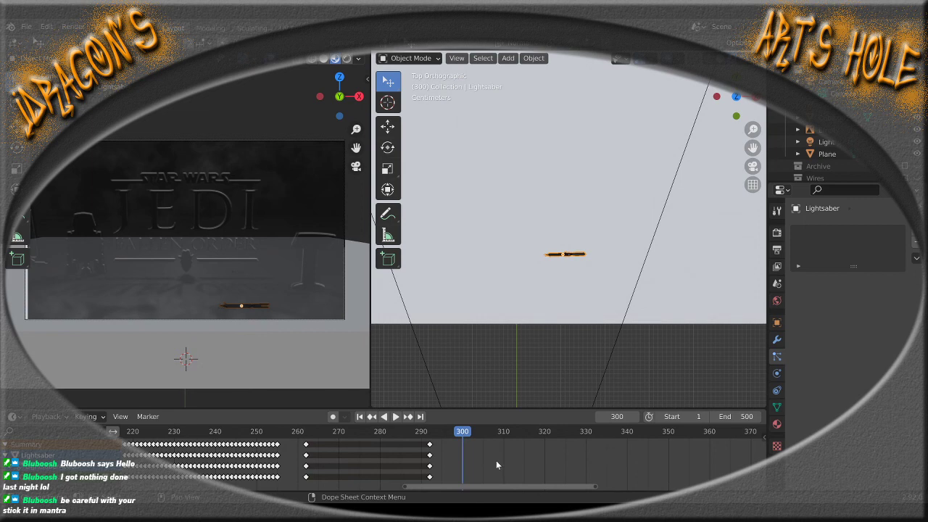
left_click_drag(443, 441, 422, 482)
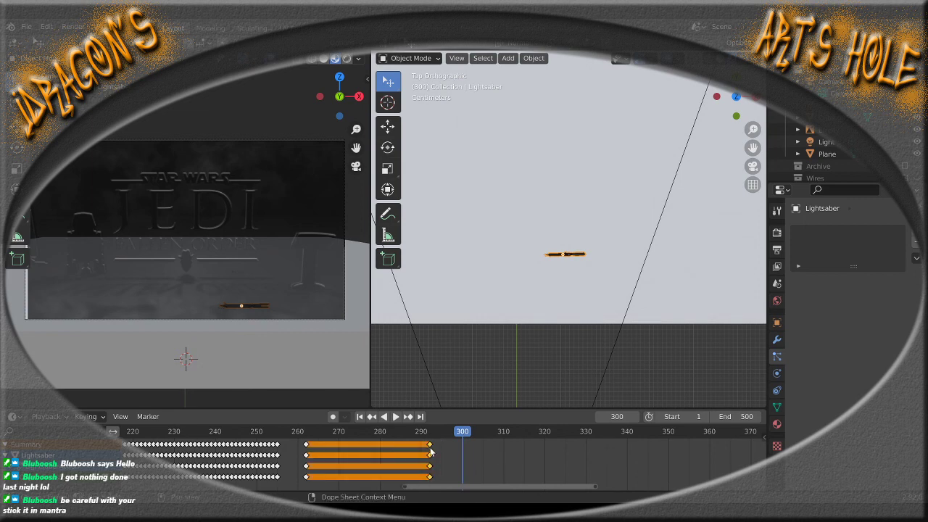
key("g")
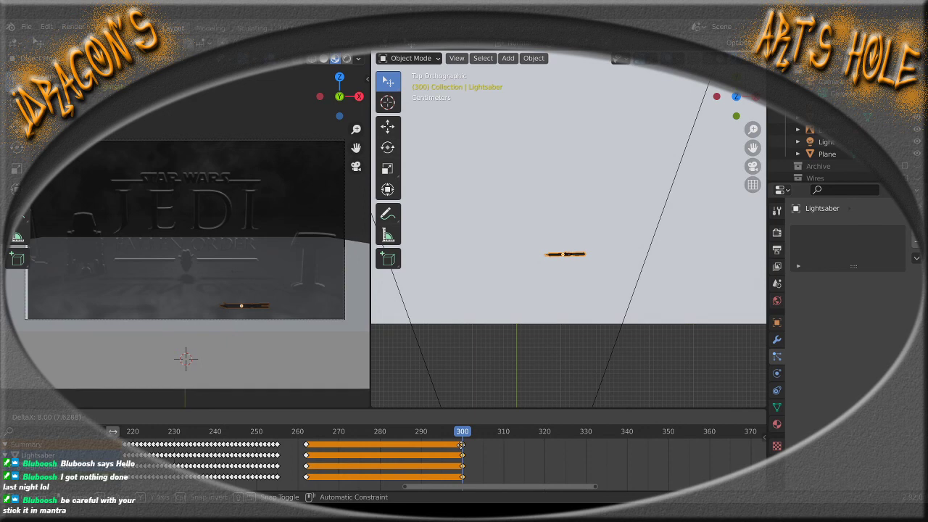
left_click(461, 444)
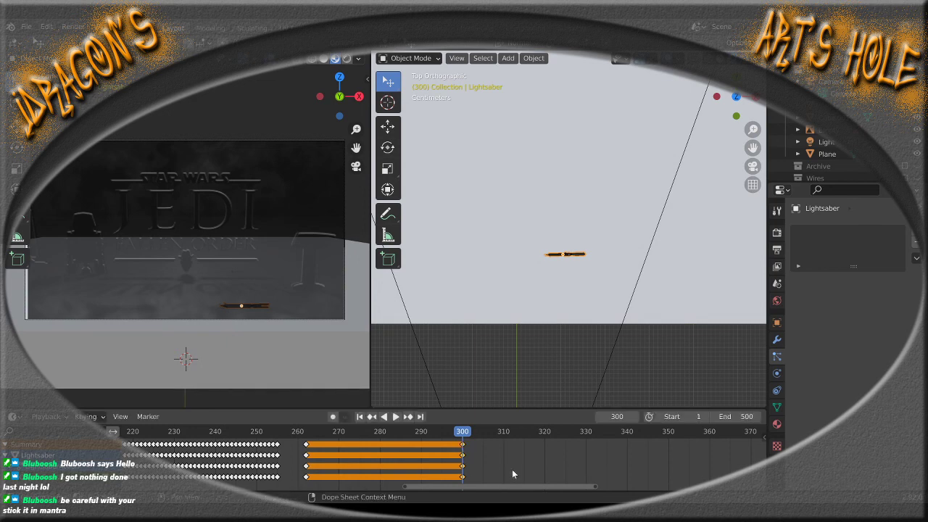
At frame 310, rotate the lightsaber 15.9° about the global Z axis and keyframe the rotation
mouse_move(462, 433)
left_mouse_down()
mouse_move(230, 437)
mouse_move(462, 433)
left_mouse_up()
left_click_drag(467, 434, 505, 437)
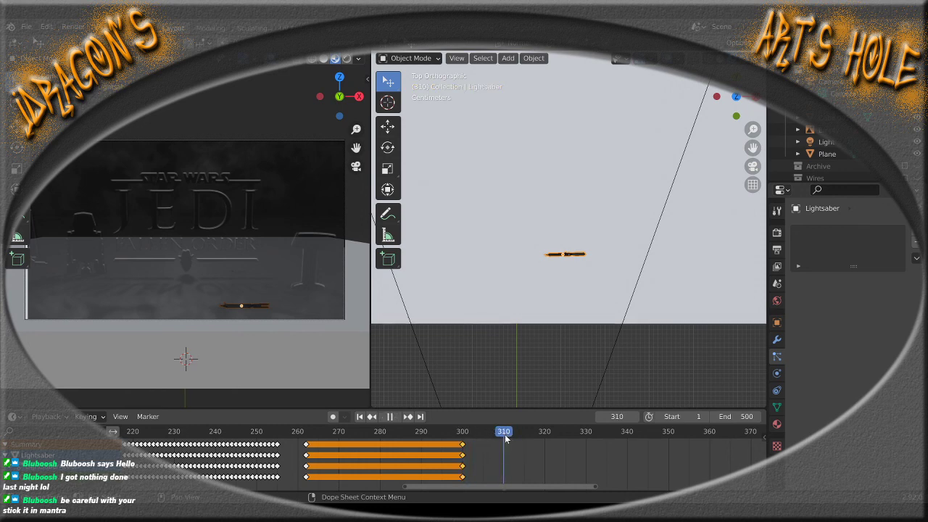
left_click_drag(502, 487, 533, 494)
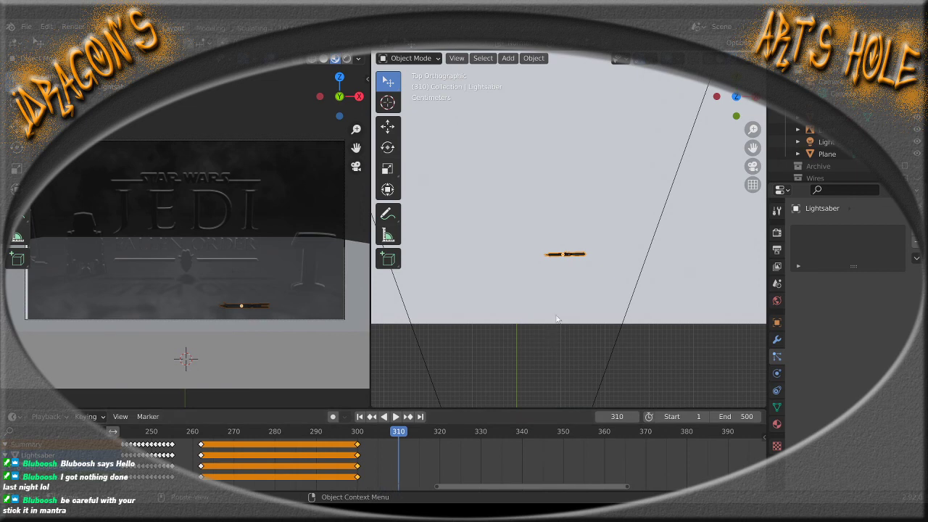
scroll(566, 309, "up", 3)
scroll(566, 317, "down", 1)
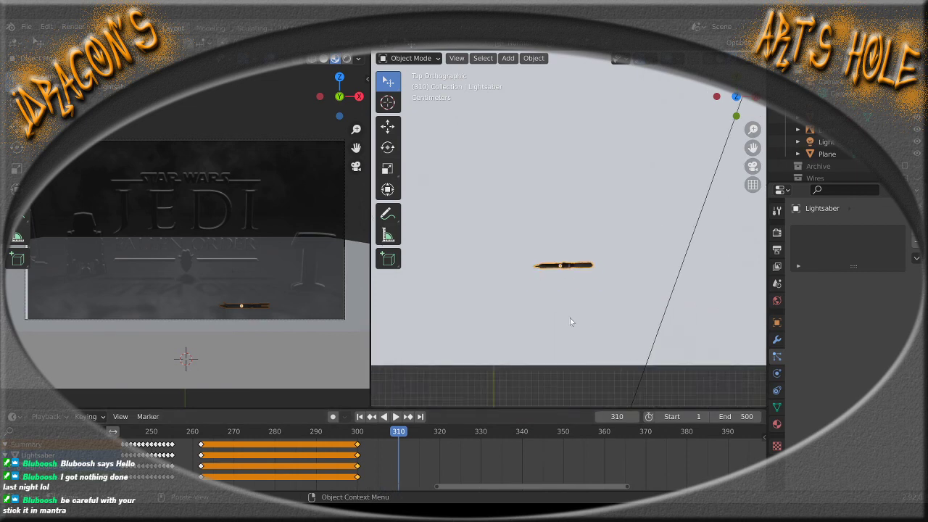
key("r")
key("z")
key("z")
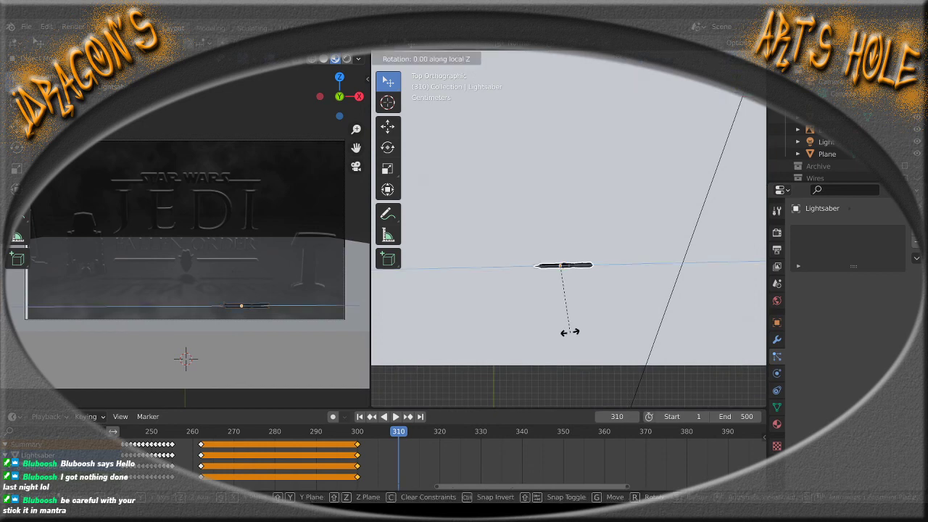
key("z")
key("z")
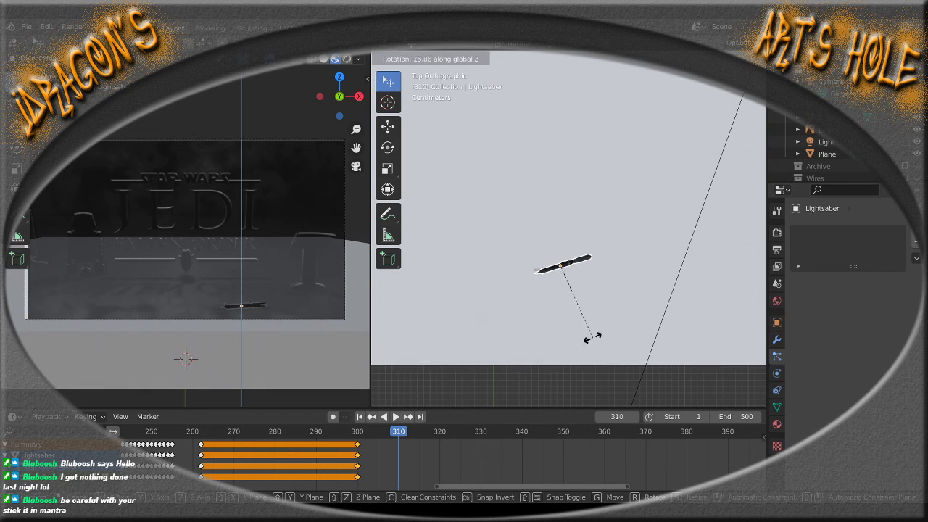
left_click(594, 334)
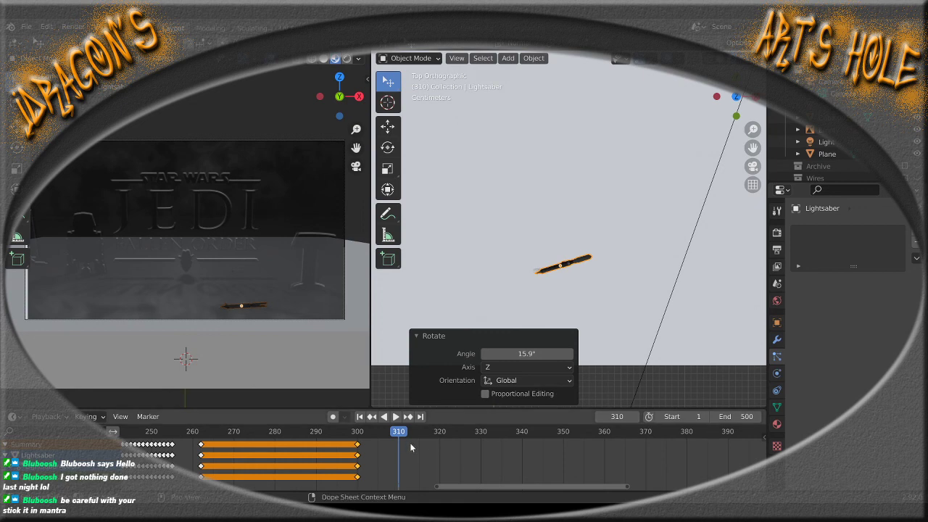
key("i")
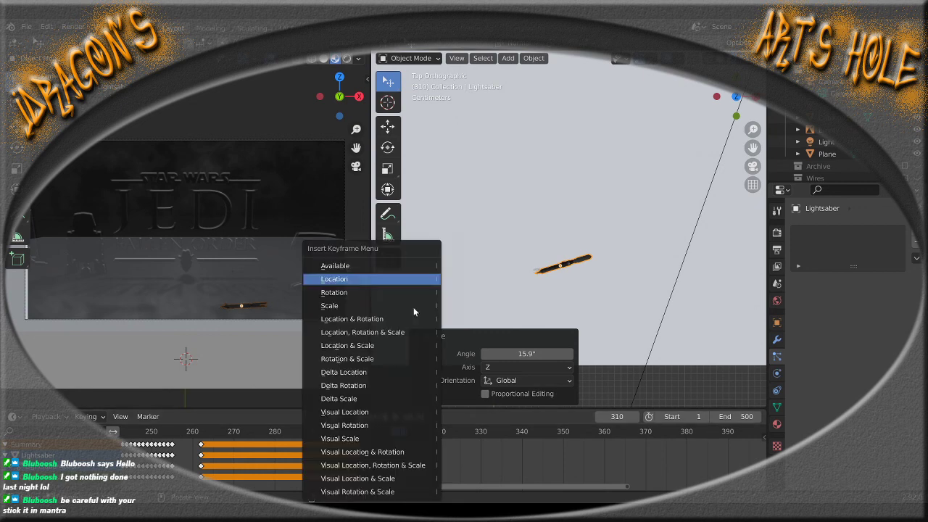
left_click(405, 268)
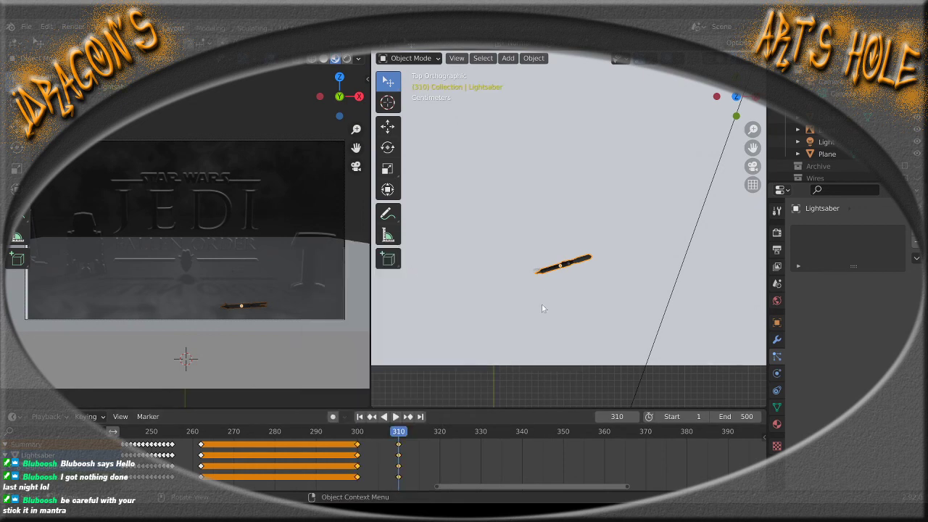
At frame 320, rotate the lightsaber -22.2° about the global Z axis and keyframe the rotation
left_click_drag(398, 433, 439, 437)
key("r")
key("z")
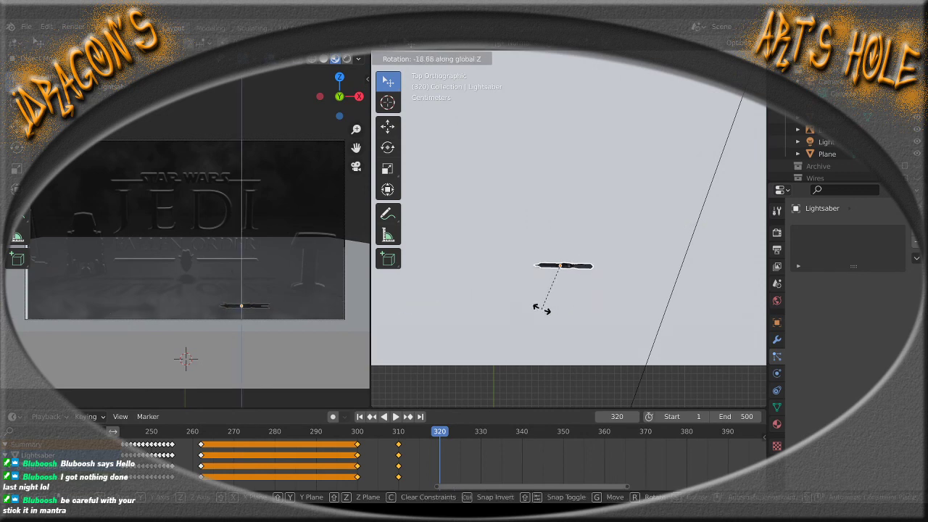
left_click(538, 310)
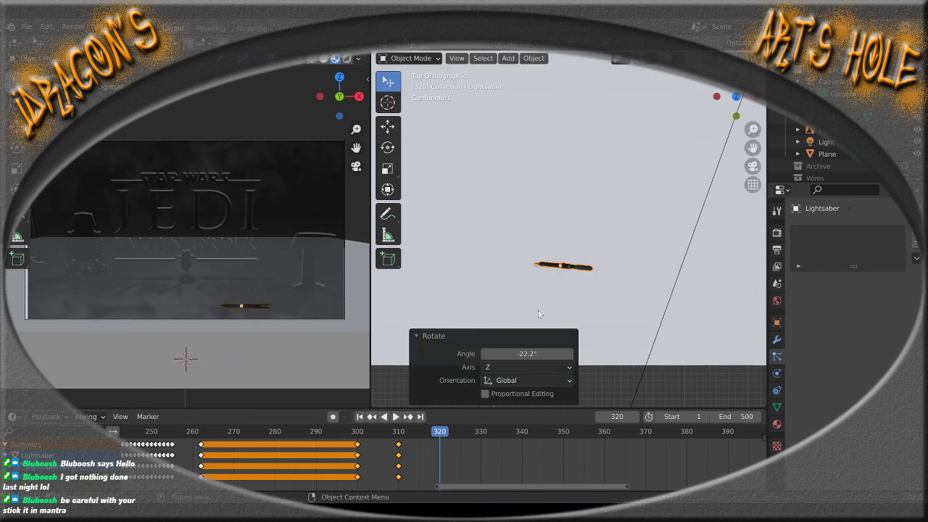
key("i")
left_click(481, 265)
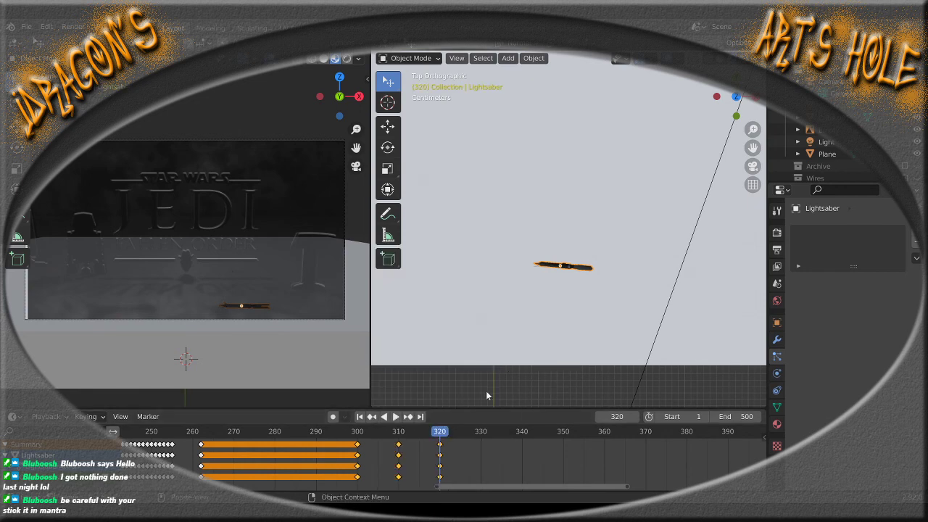
Review the swing, and at frame 330 rotate the lightsaber 8° about global Z and keyframe the rotation
key("space")
key("space")
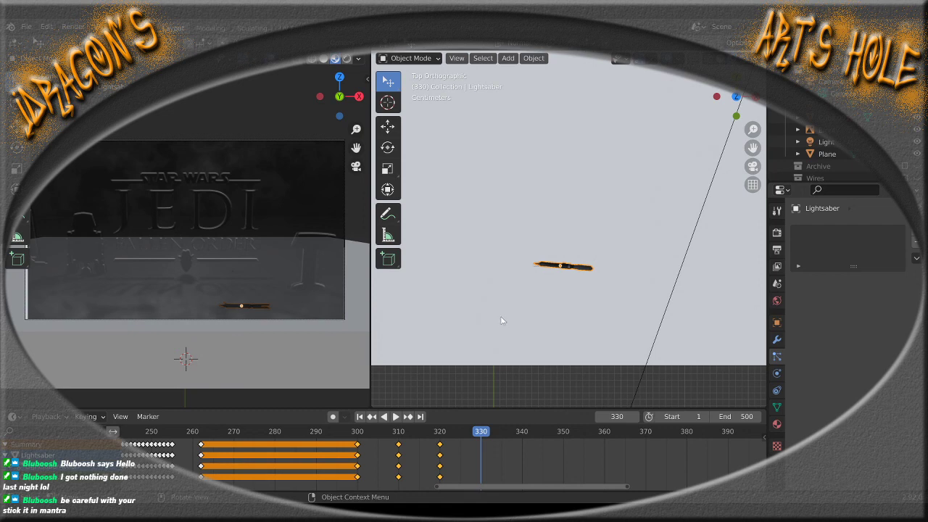
left_click(383, 416)
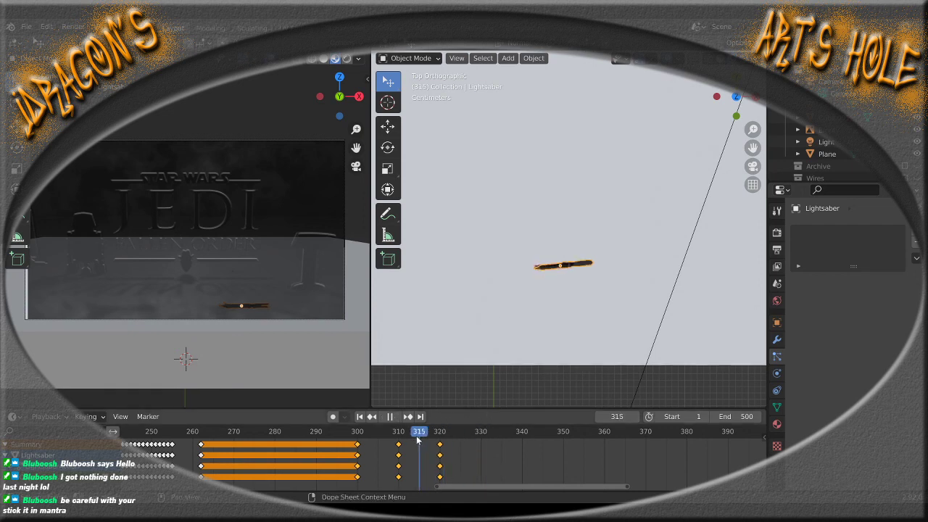
left_click_drag(408, 442, 481, 444)
key("space")
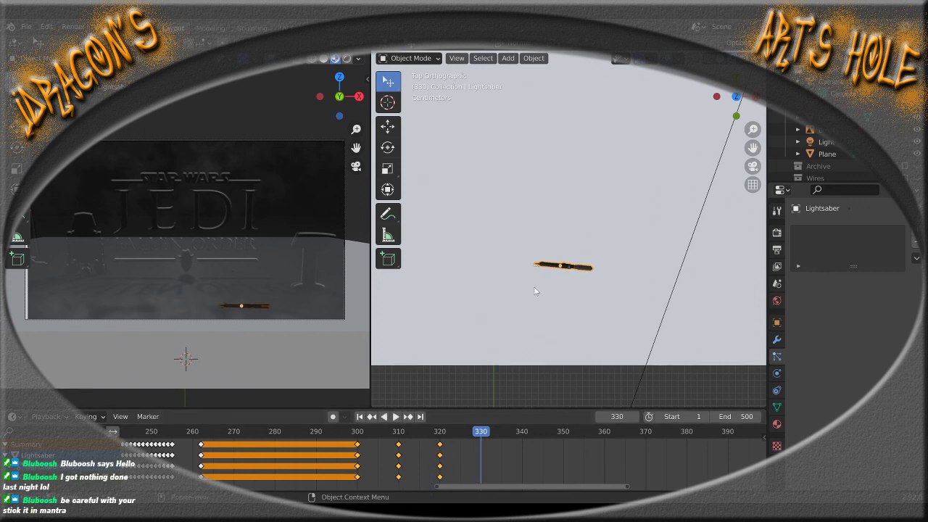
key("r")
key("z")
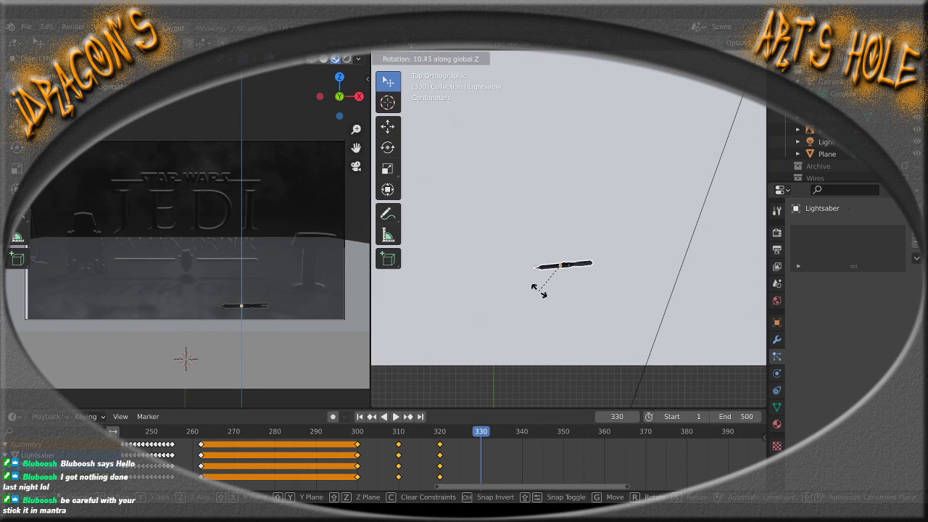
left_click(538, 291)
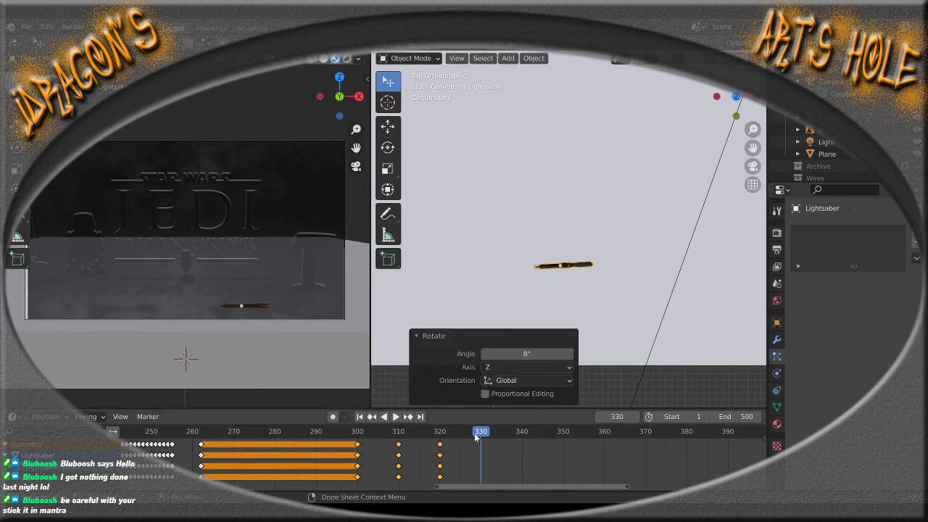
key("i")
left_click(468, 270)
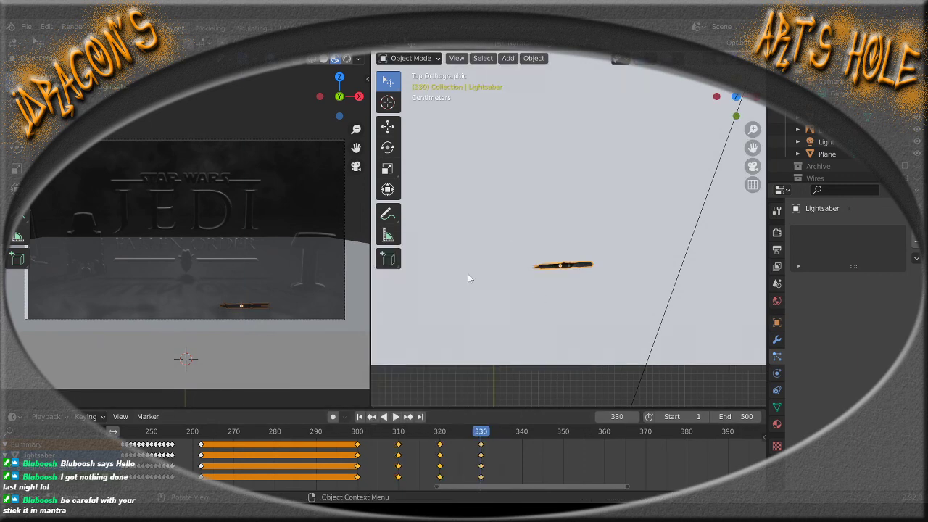
At frame 340, rotate the lightsaber -4.47° about the global Z axis and keyframe the rotation
left_click_drag(481, 432, 522, 432)
key("r")
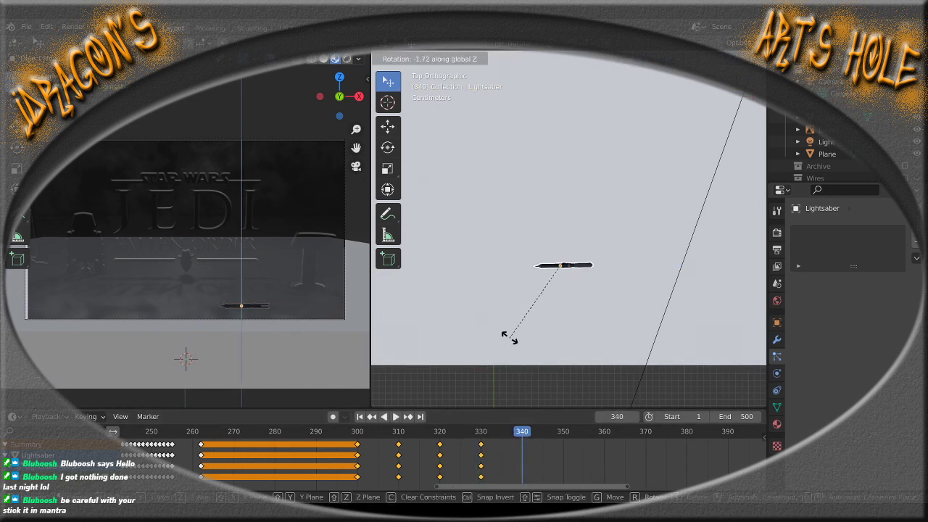
left_click(508, 338)
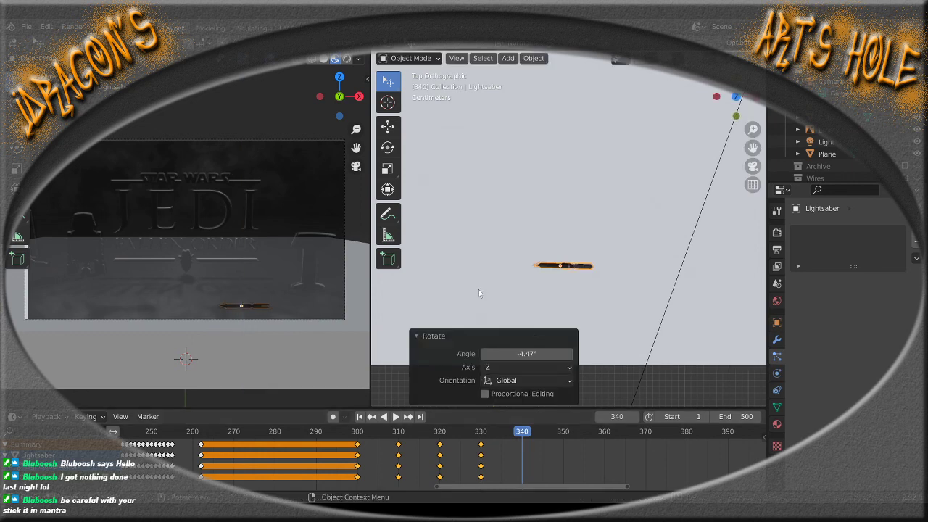
key("i")
left_click(454, 268)
At frame 350, rotate the lightsaber 16.9° about global Z, keyframe the rotation and advance to frame 360
left_click_drag(522, 432, 563, 434)
key("r")
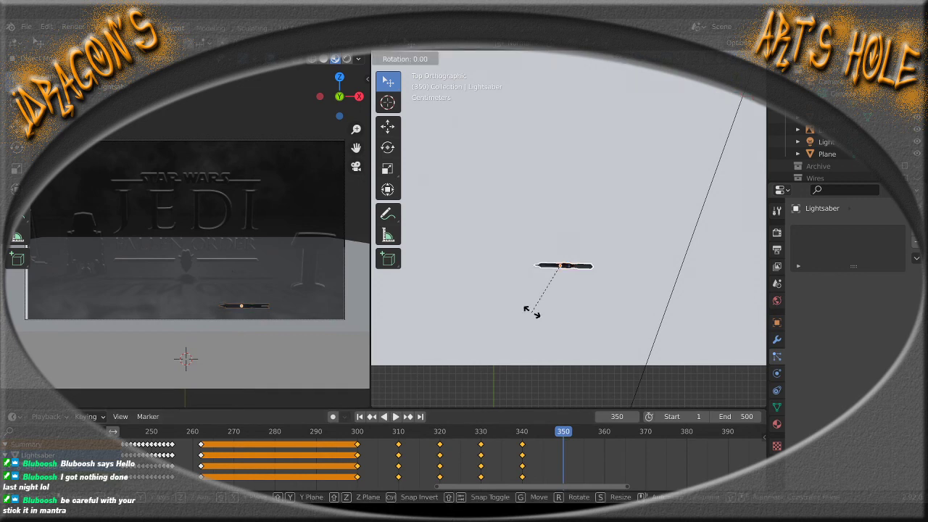
key("z")
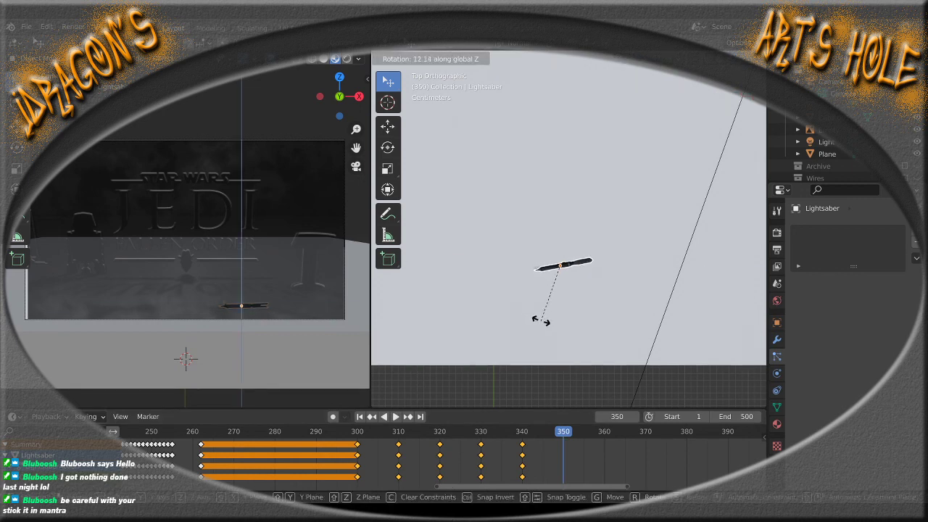
left_click(543, 321)
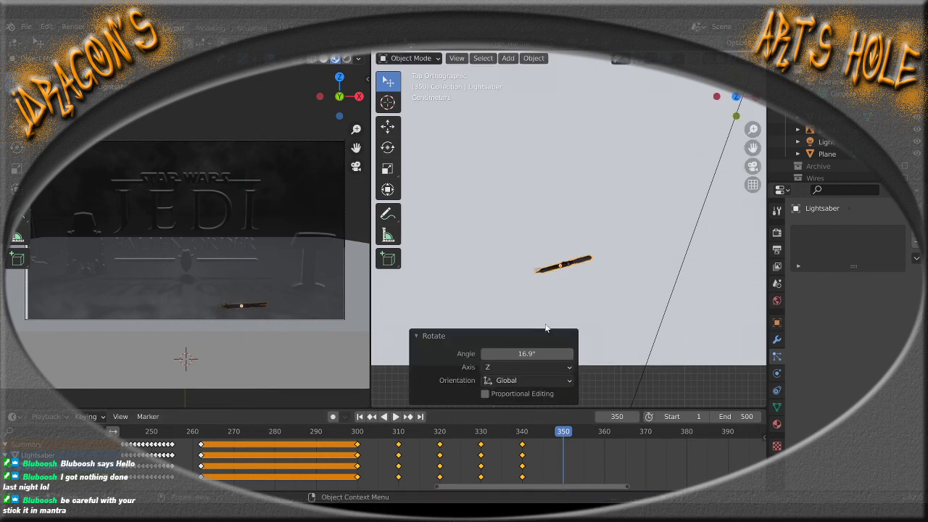
key("i")
left_click(483, 238)
key("space")
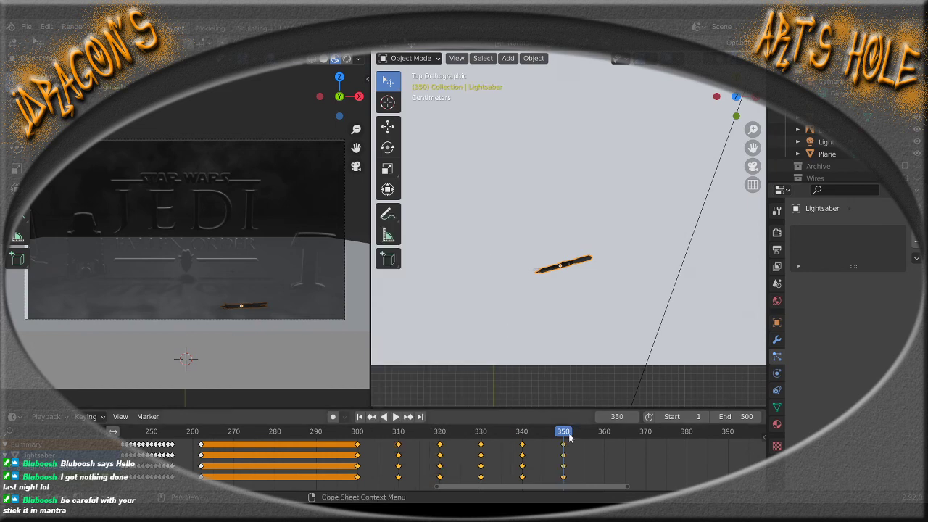
key("space")
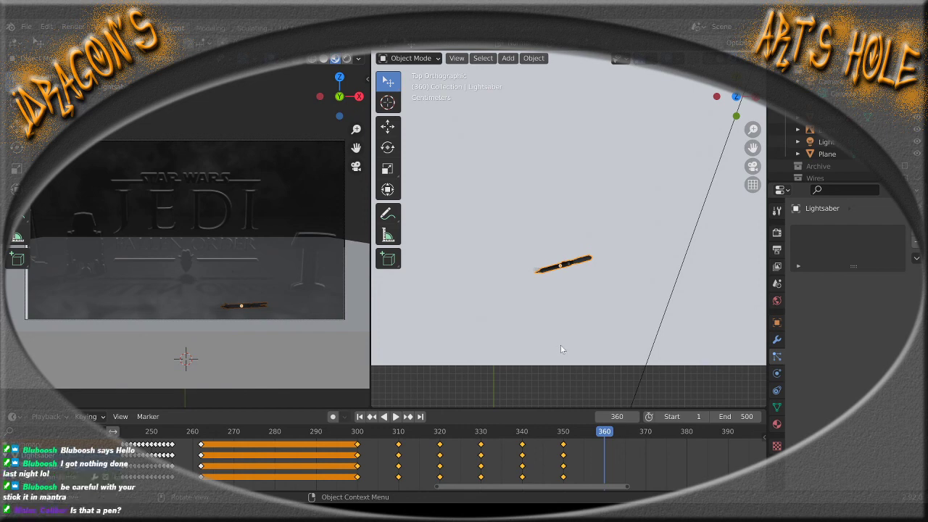
At frame 360, rotate the lightsaber -45.2° about the global Z axis and keyframe it
key("r")
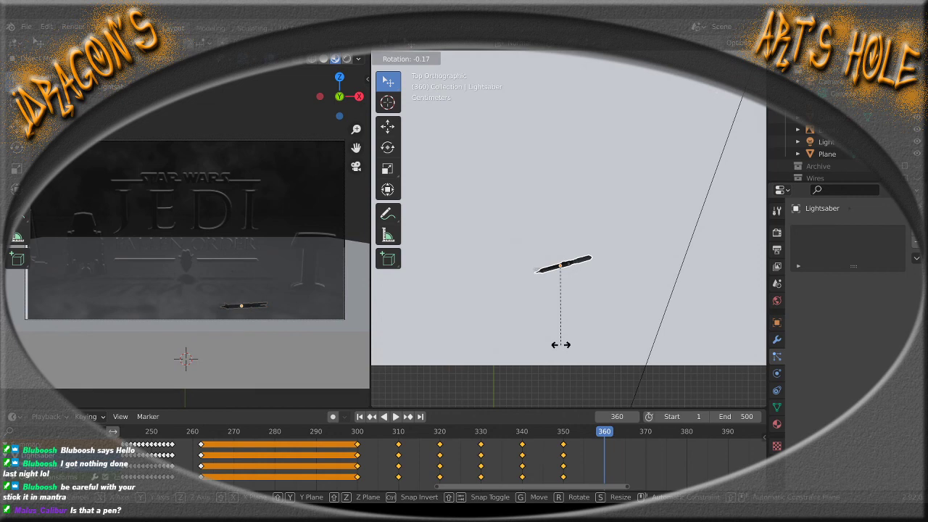
key("z")
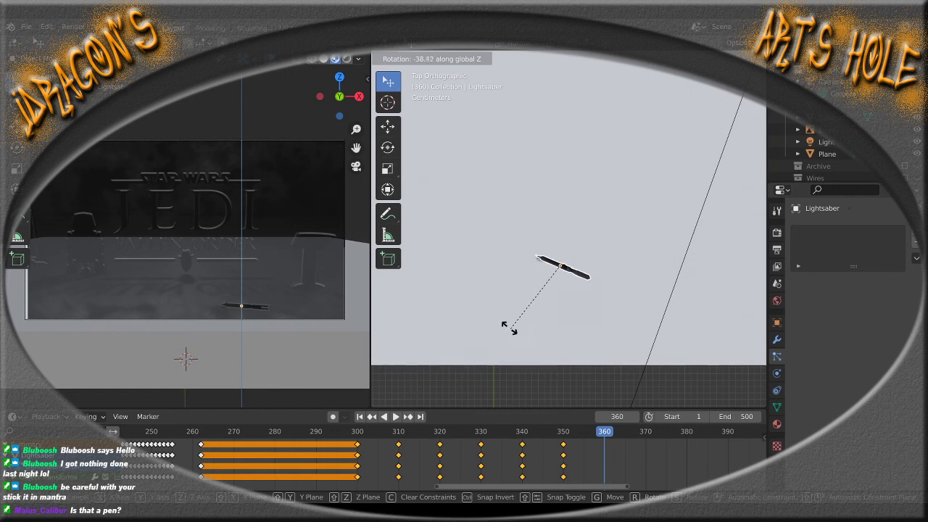
left_click(503, 321)
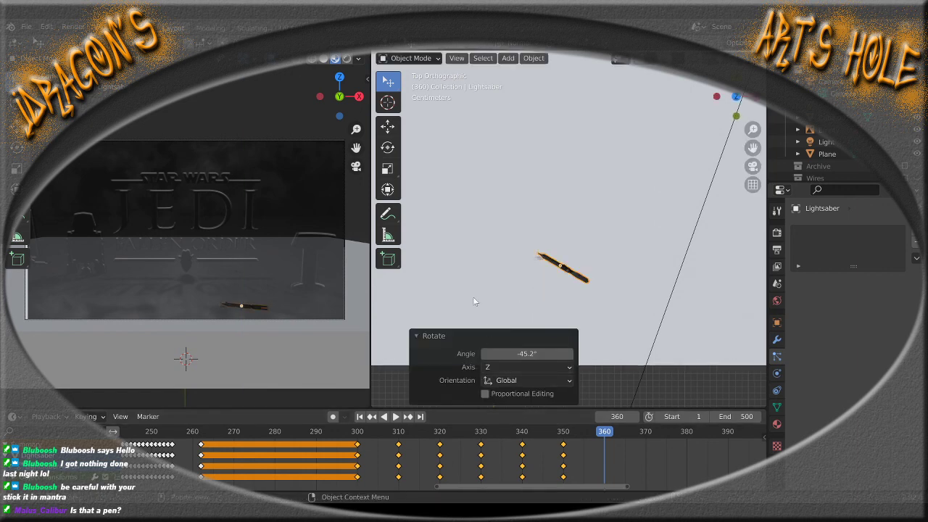
key("i")
left_click(424, 266)
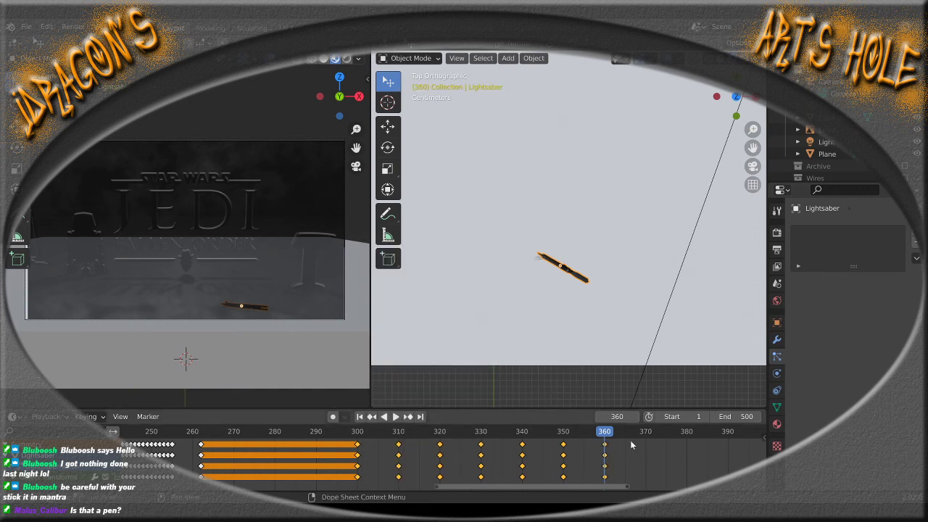
Advance to frame 370, rotate the lightsaber 74.1° about the global Z axis and keyframe it
key("space")
key("space")
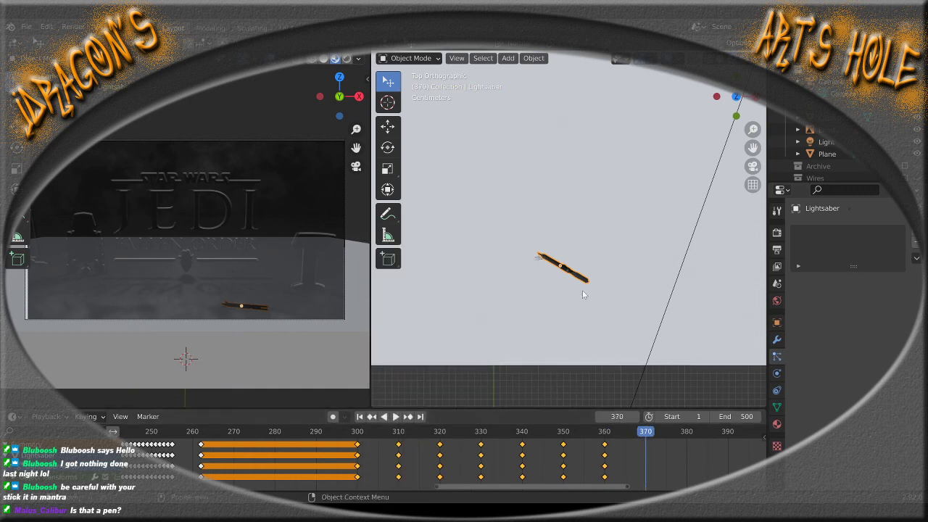
key("r")
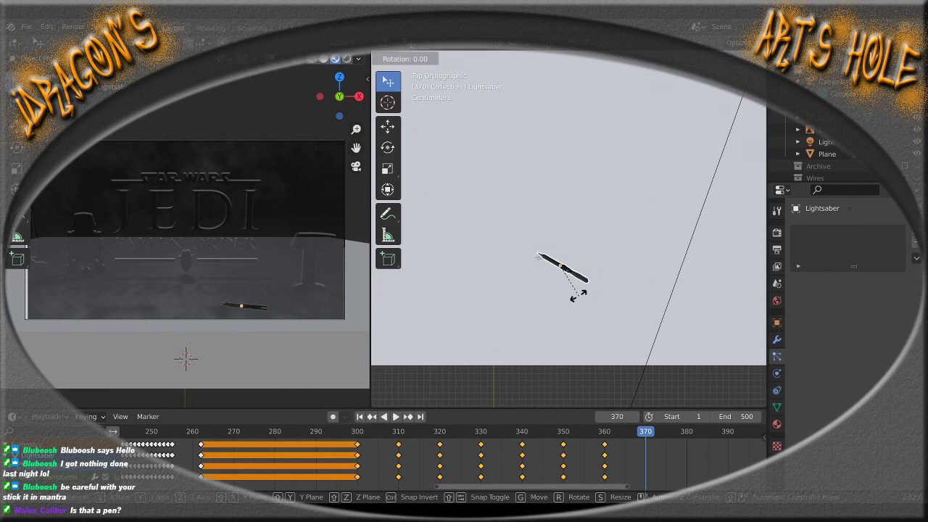
key("z")
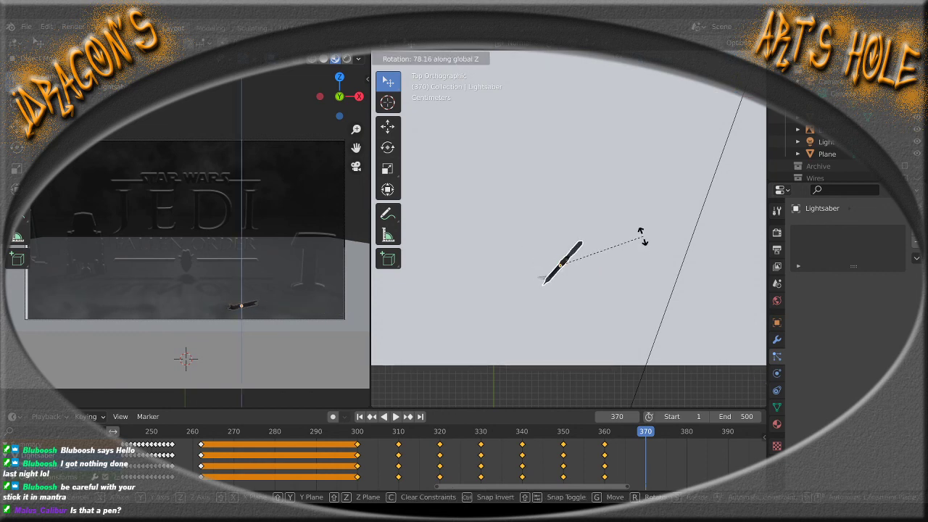
left_click(640, 244)
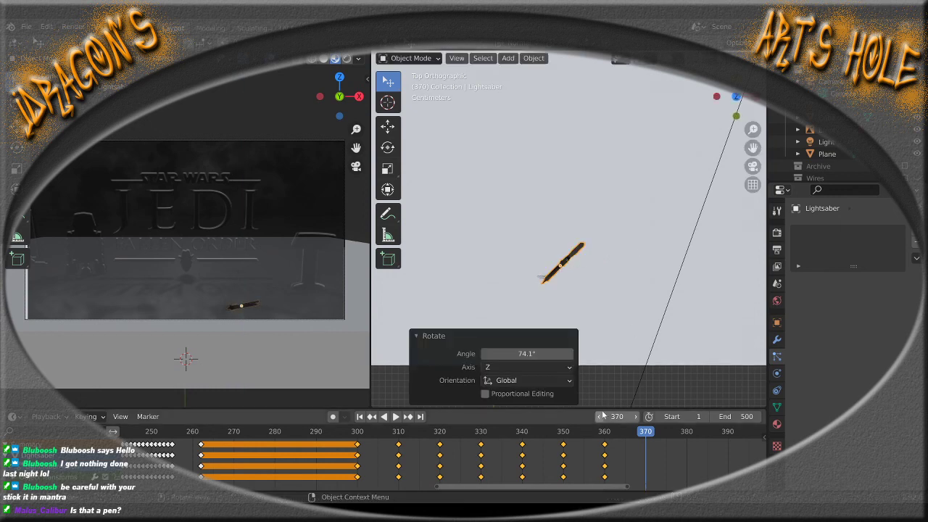
key("i")
left_click(491, 270)
left_click(488, 271)
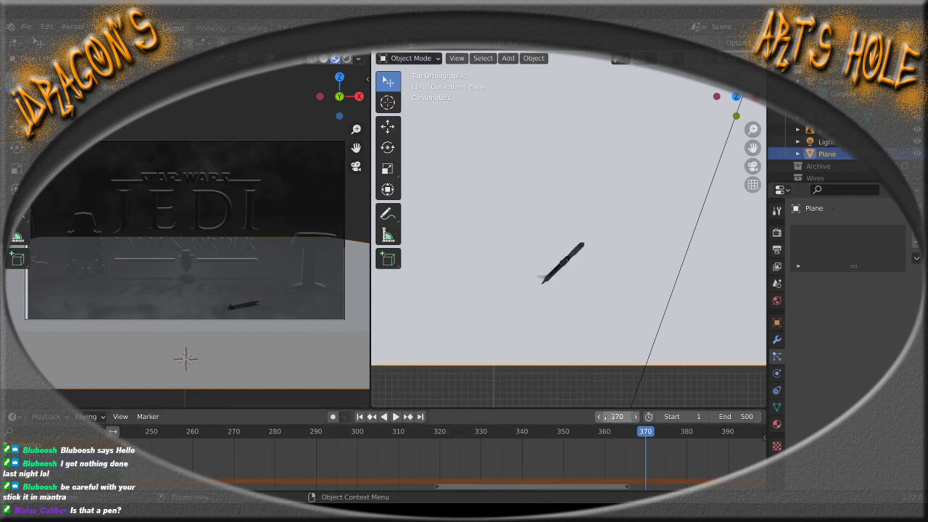
left_click(561, 319)
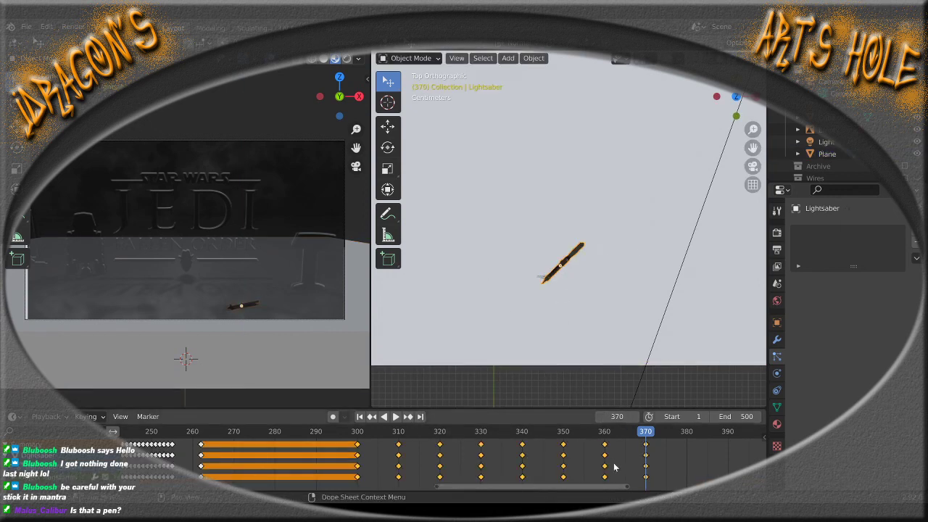
At frame 400, move the lightsaber toward the camera in the top view, about -0.20 m in X and -0.38 m in Y
scroll(606, 482, "right", 6, "ctrl")
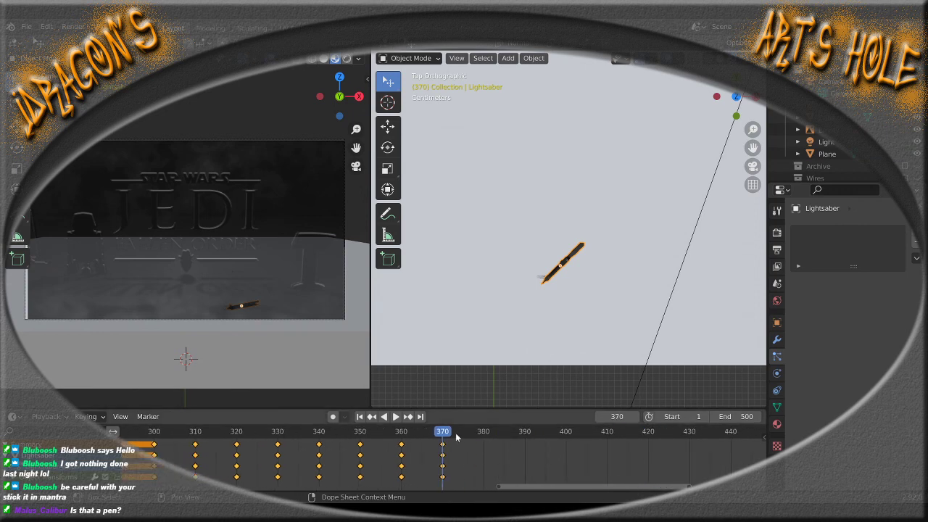
left_click_drag(449, 434, 485, 438)
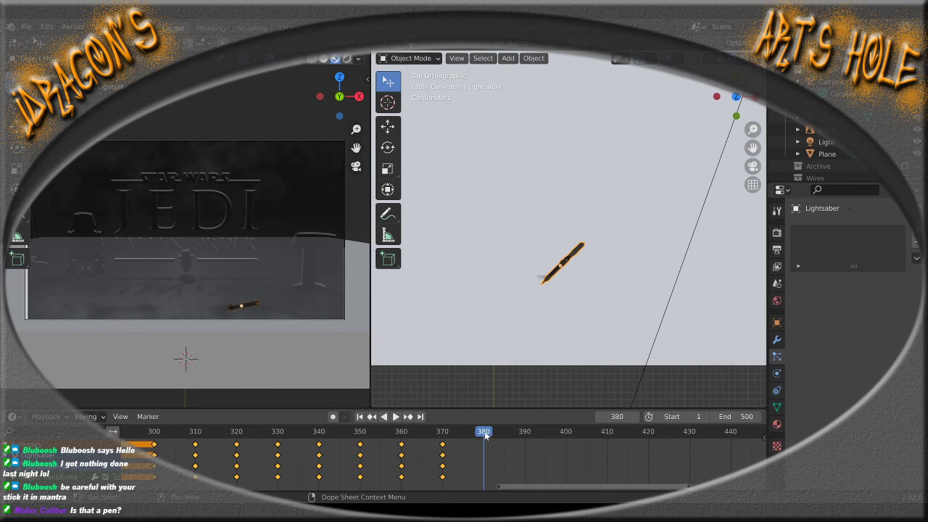
left_click_drag(484, 431, 566, 435)
middle_click_drag(567, 373, 545, 276)
key("KP_7")
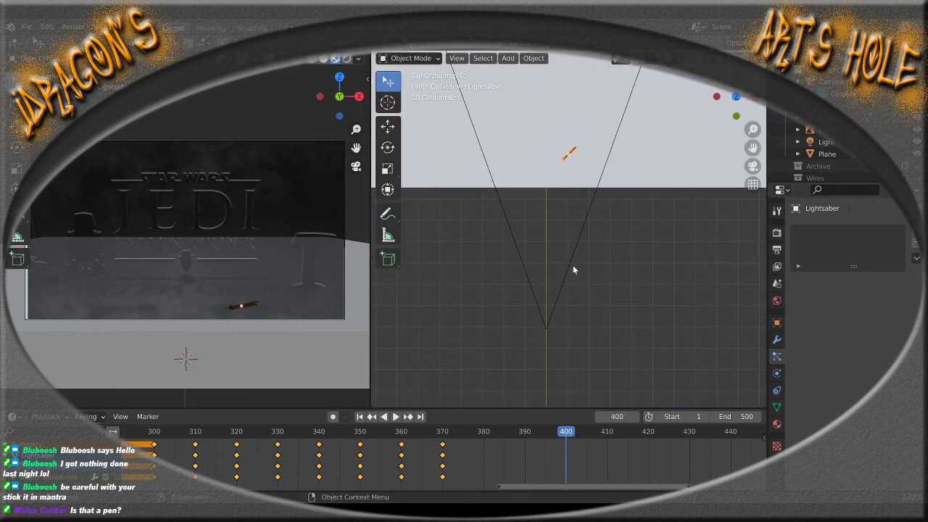
key("g")
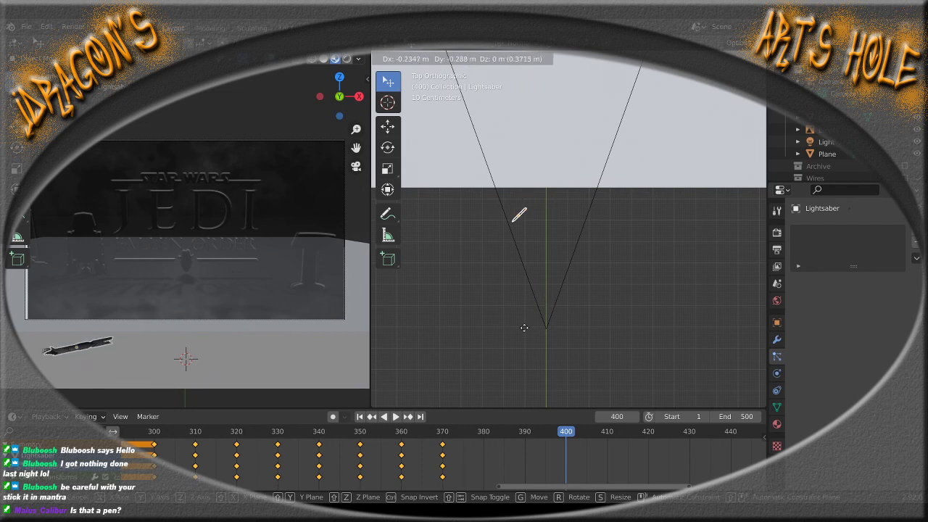
left_click(530, 346)
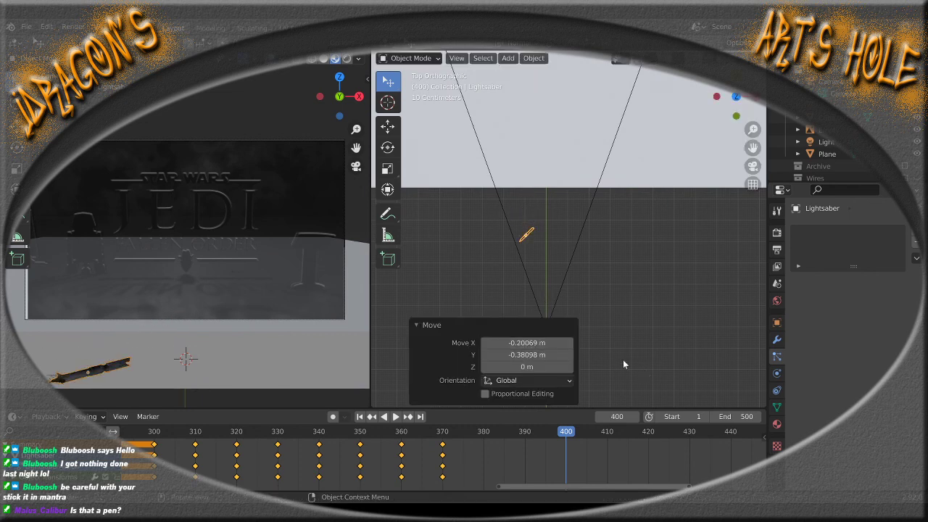
Raise the lightsaber about 0.106 m along the global Z axis
middle_click_drag(623, 359, 560, 269)
key("g")
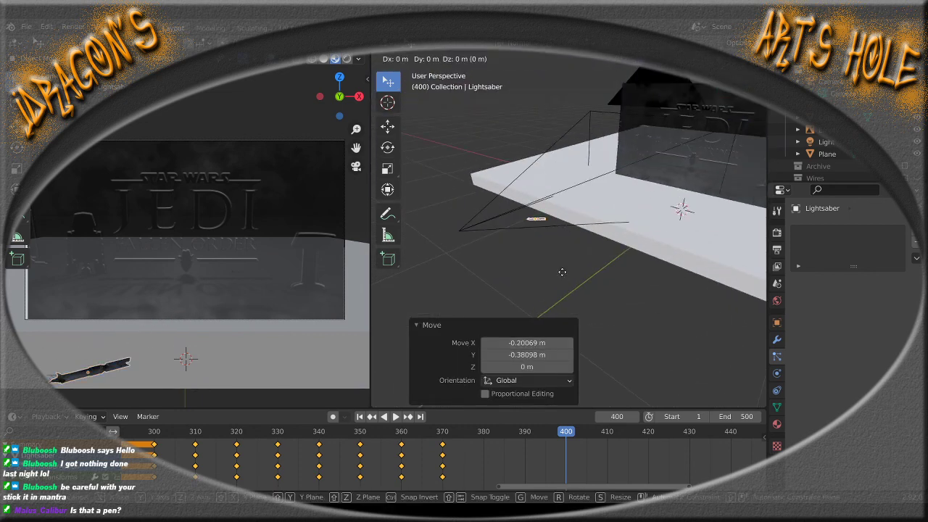
key("z")
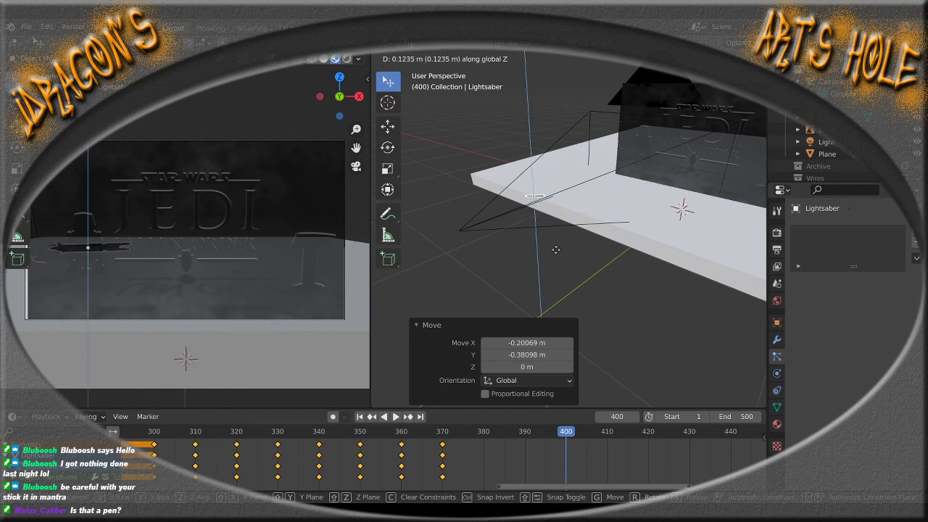
left_click(556, 252)
Shift the lightsaber in the top view by about 0.069 m in X and -0.057 m in Y
middle_click_drag(556, 252, 567, 283)
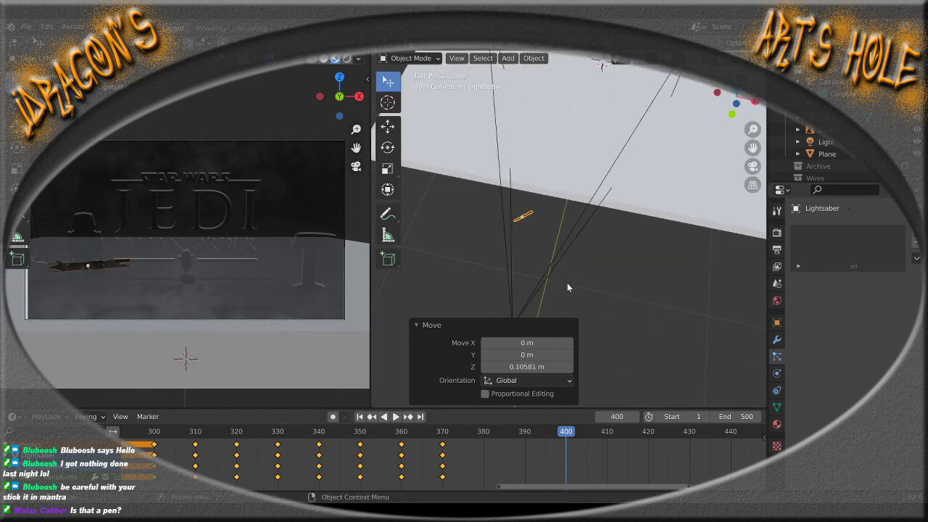
key("KP_7")
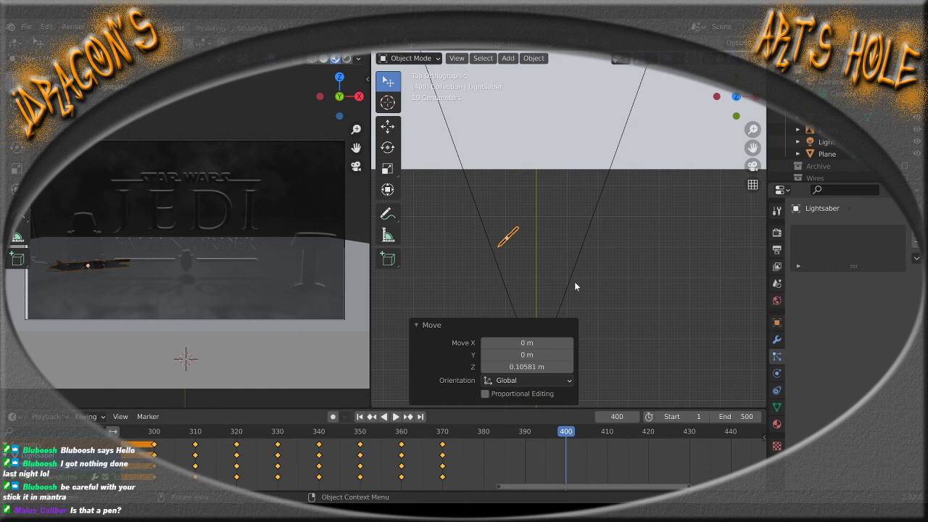
key("g")
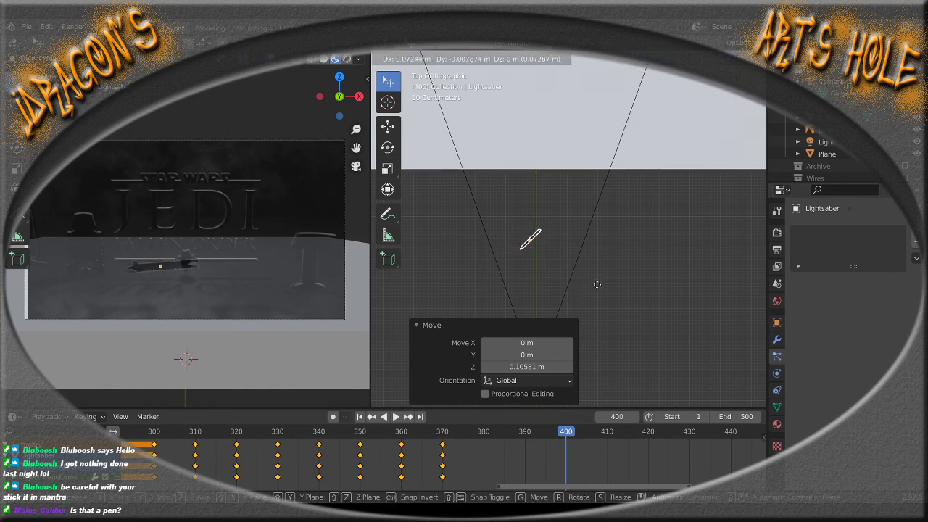
left_click(596, 302)
Move the lightsaber beside the camera by about -0.036 m X, -0.349 m Y and 0.049 m Z, and keyframe the available channels
middle_click_drag(596, 303, 530, 233)
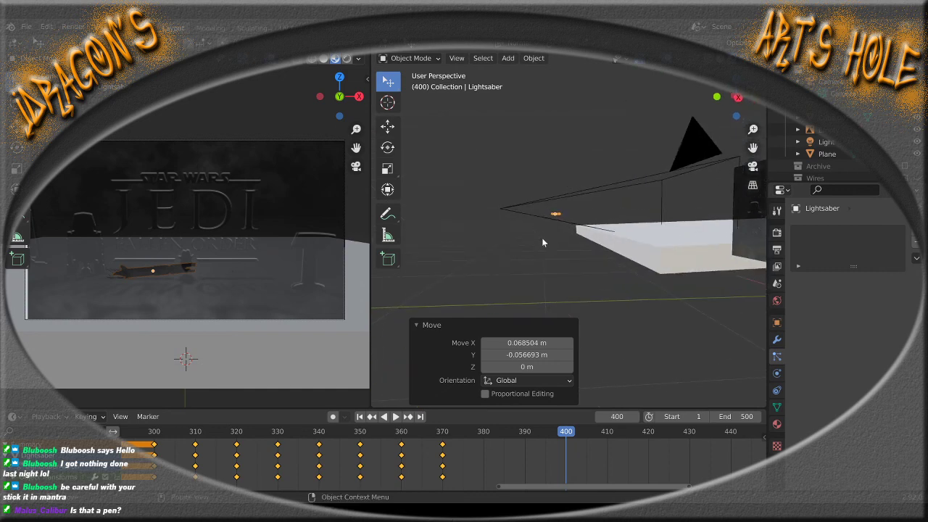
key("g")
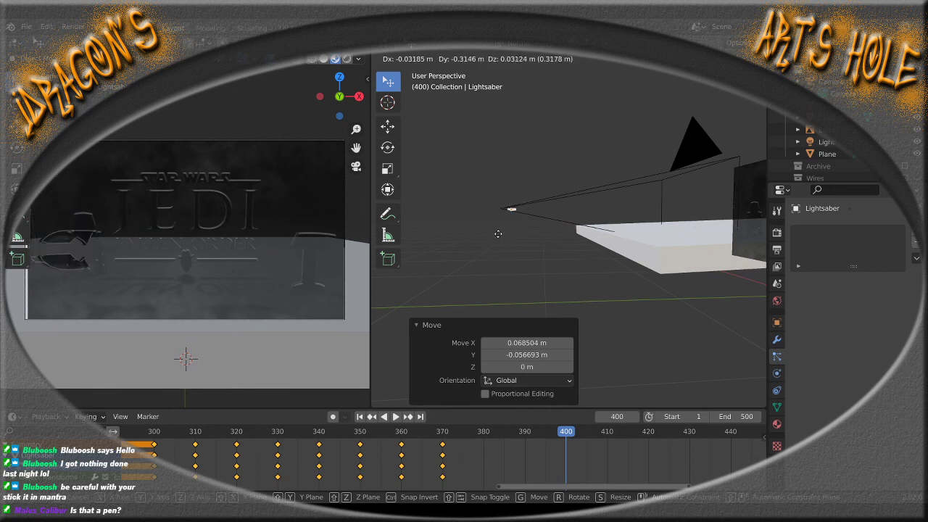
left_click(493, 232)
middle_click_drag(500, 240, 596, 377)
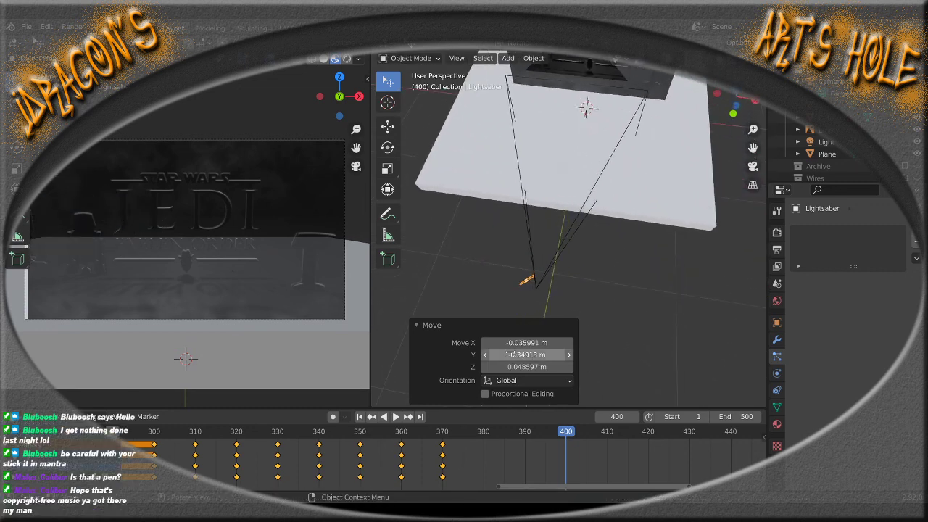
key("i")
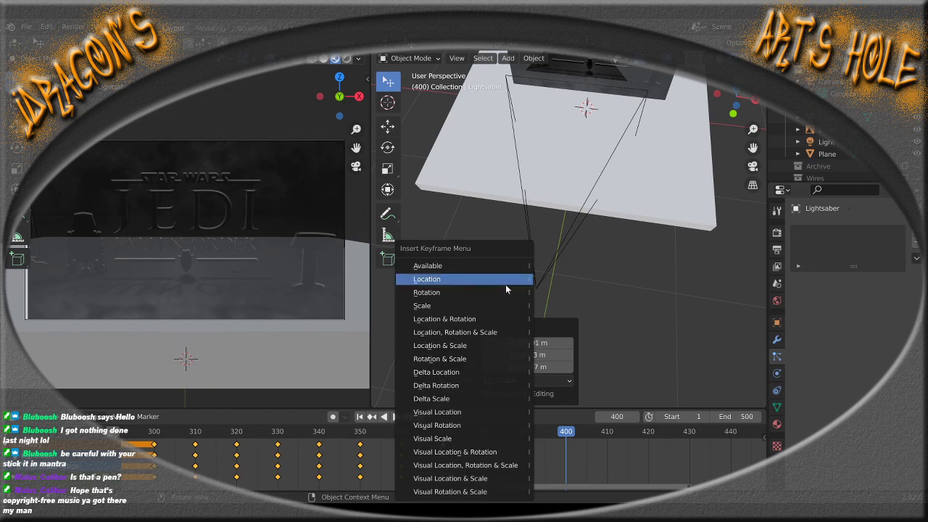
left_click(495, 268)
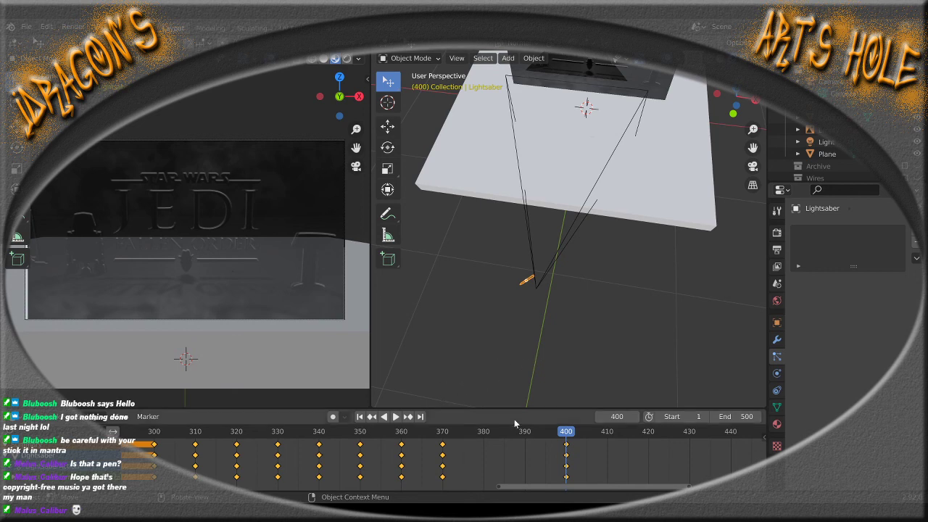
Try to move the lightsaber about 0.056 m in X and -0.017 m in Y onto the camera's apex at frame 400
mouse_move(567, 432)
left_mouse_down()
mouse_move(452, 438)
mouse_move(563, 443)
mouse_move(544, 443)
mouse_move(558, 437)
mouse_move(545, 435)
mouse_move(566, 434)
left_mouse_up()
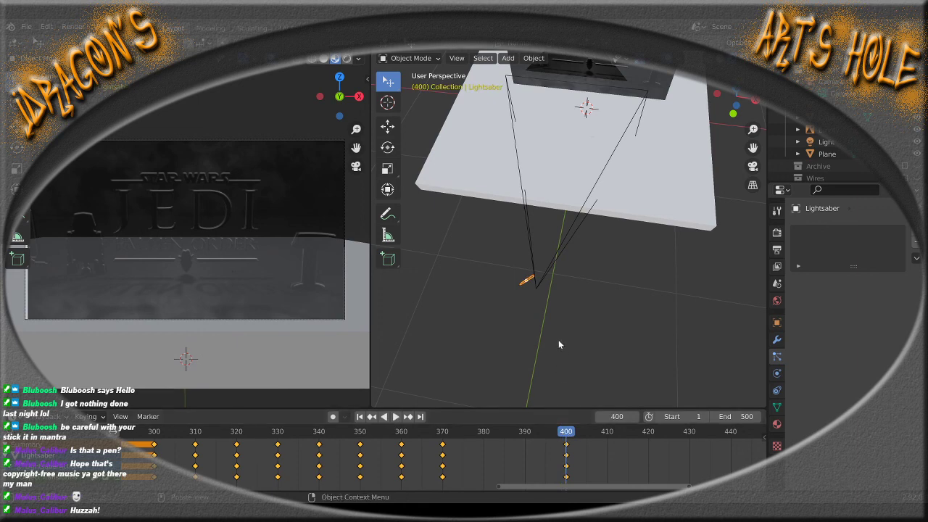
key("KP_7")
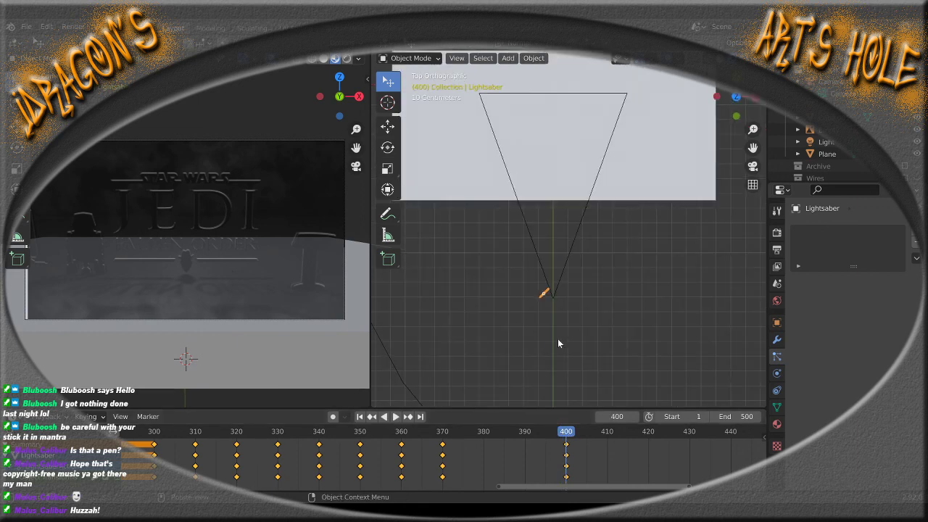
scroll(545, 336, "up", 8)
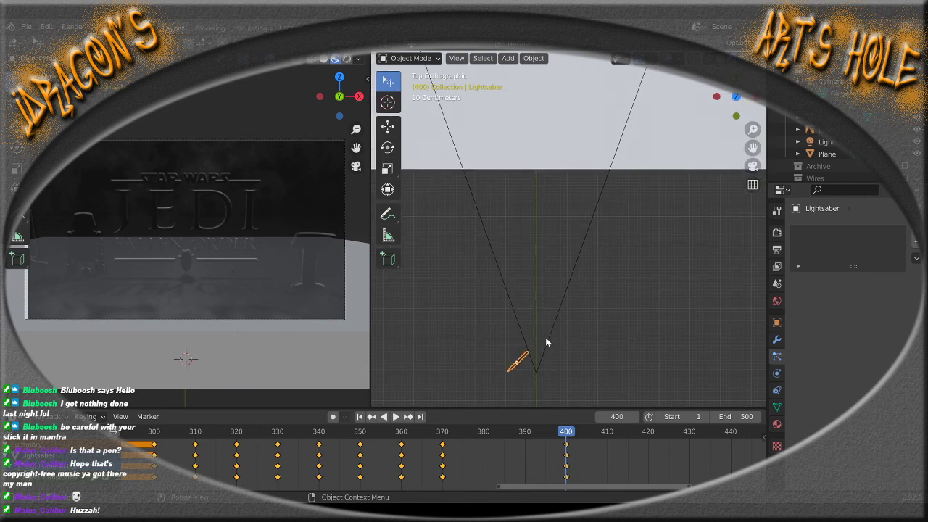
key("g")
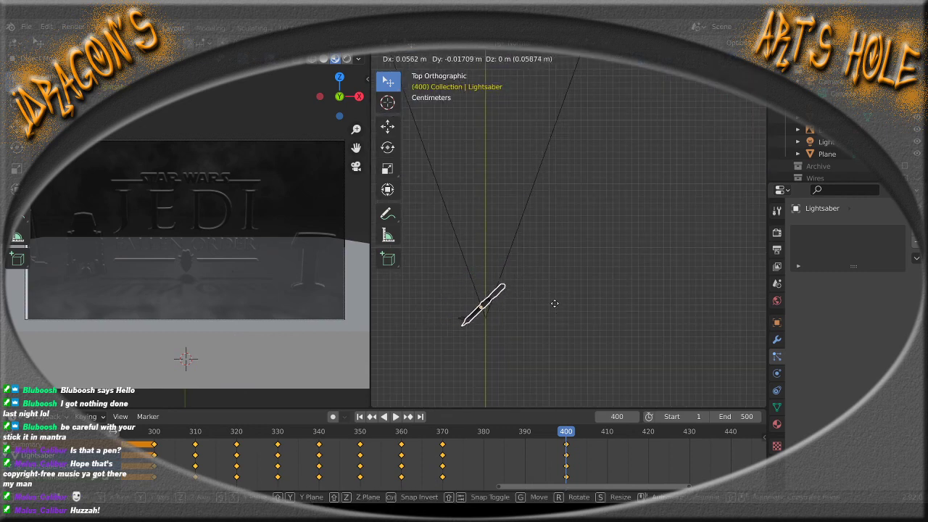
left_click(553, 303)
left_click_drag(570, 436, 567, 435)
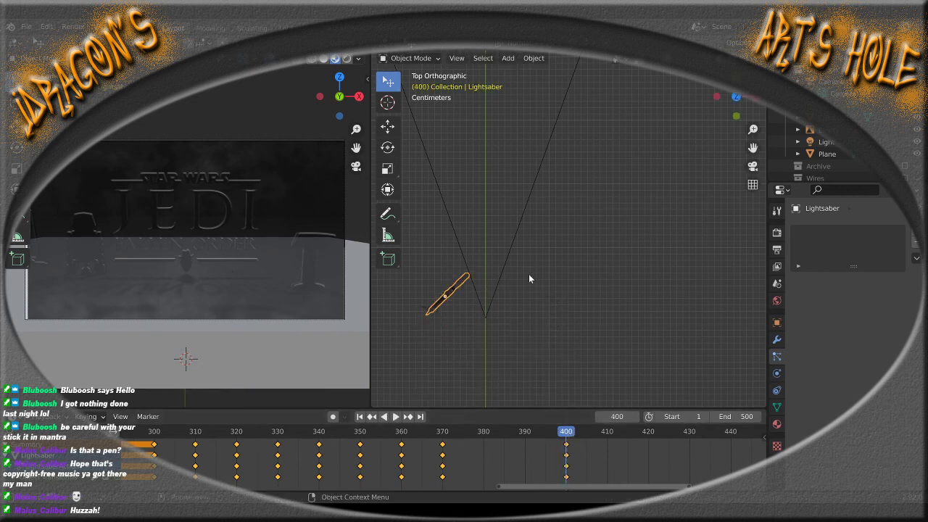
Move the lightsaber onto the camera's apex in the top view and keyframe it at frame 400
key("g")
left_click(565, 287)
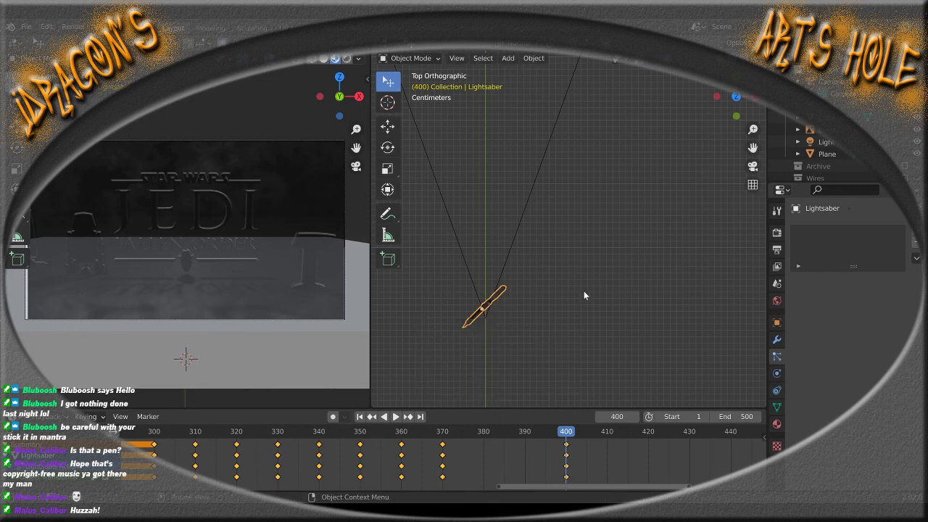
key("i")
left_click(566, 266)
key("shift+ctrl+space")
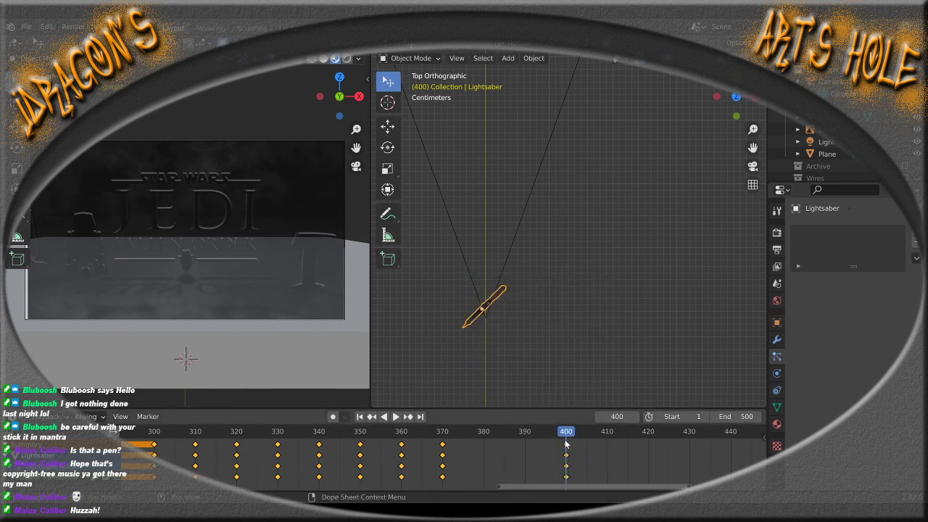
Review the approach up to frame 400 and move the lightsaber about -0.017 m in X and -0.003 m in Y with proportional editing
left_click_drag(504, 435, 535, 433)
key("space")
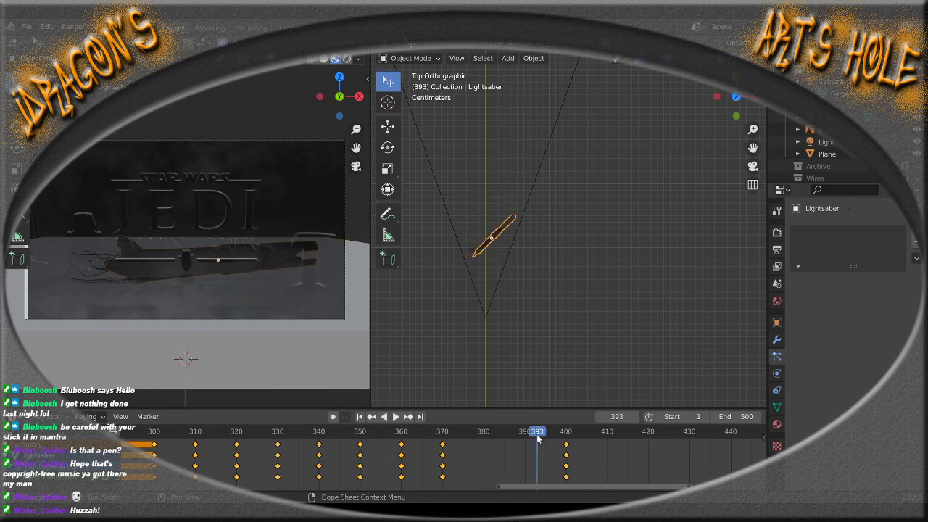
left_click_drag(537, 435, 567, 436)
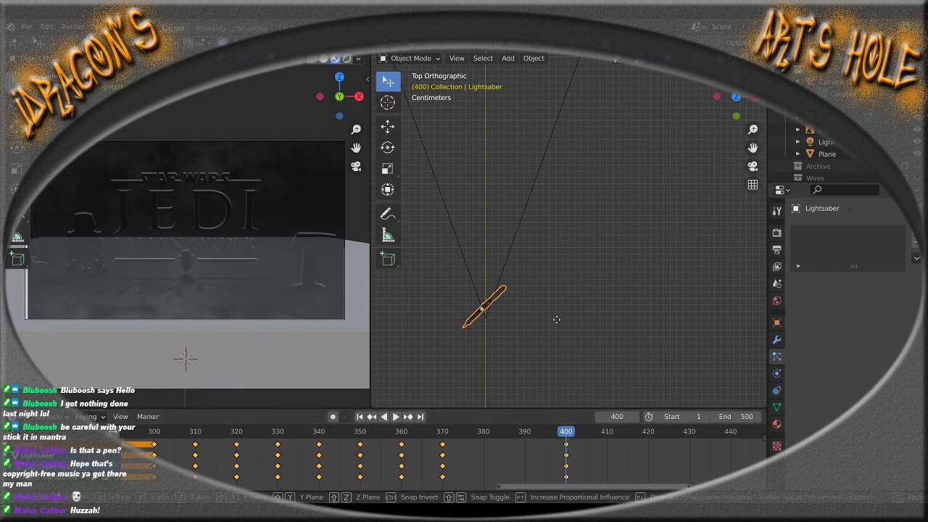
key("g")
left_click(546, 321)
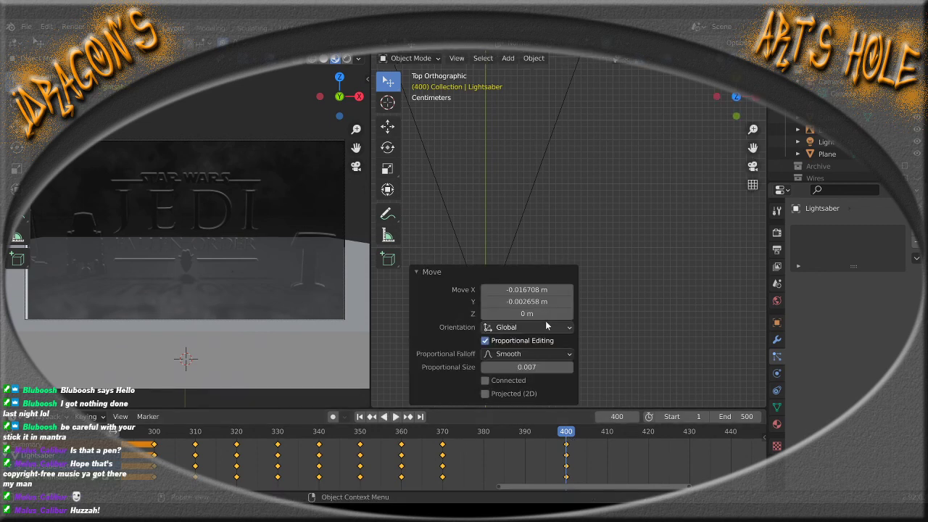
Keyframe the lightsaber's available channels at frame 400 and go back to frame 394
key("i")
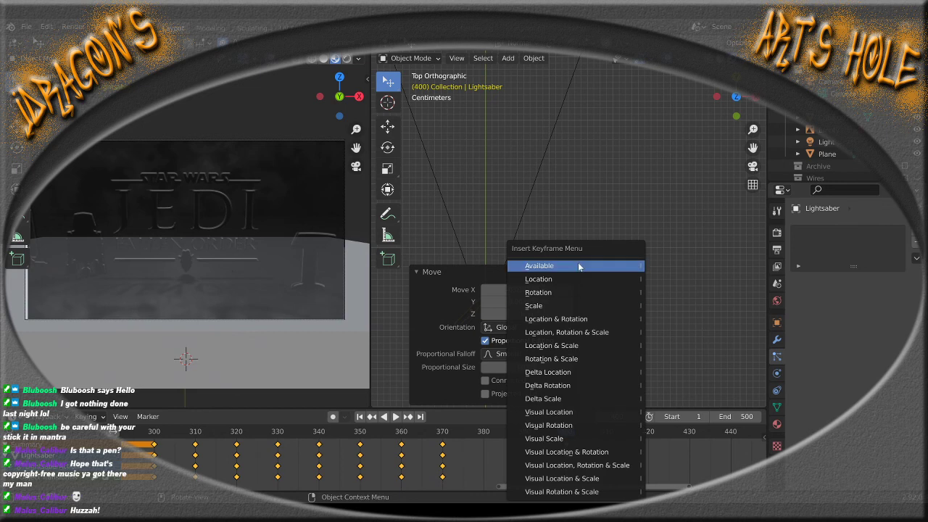
left_click(577, 263)
left_click_drag(566, 433, 542, 436)
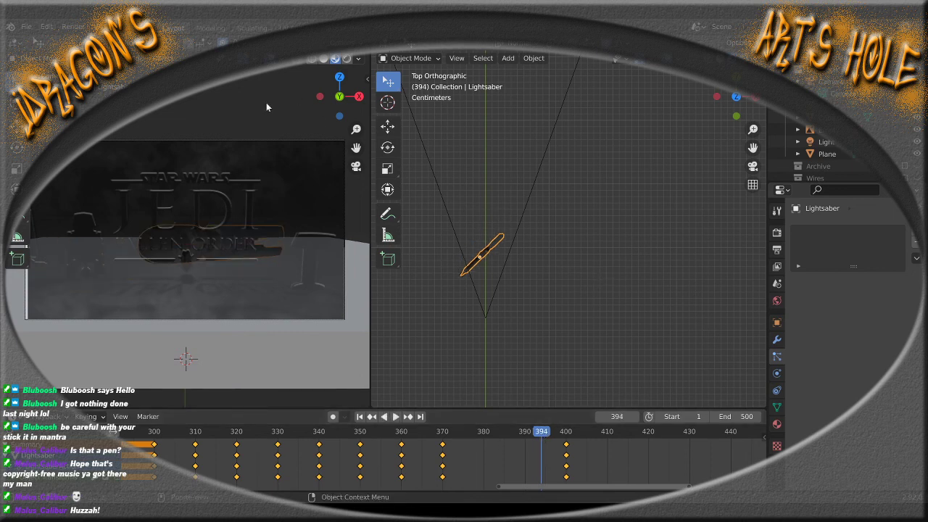
Leave the camera view in the perspective viewport and edit that viewport's Clip Start distance
key("KP_0")
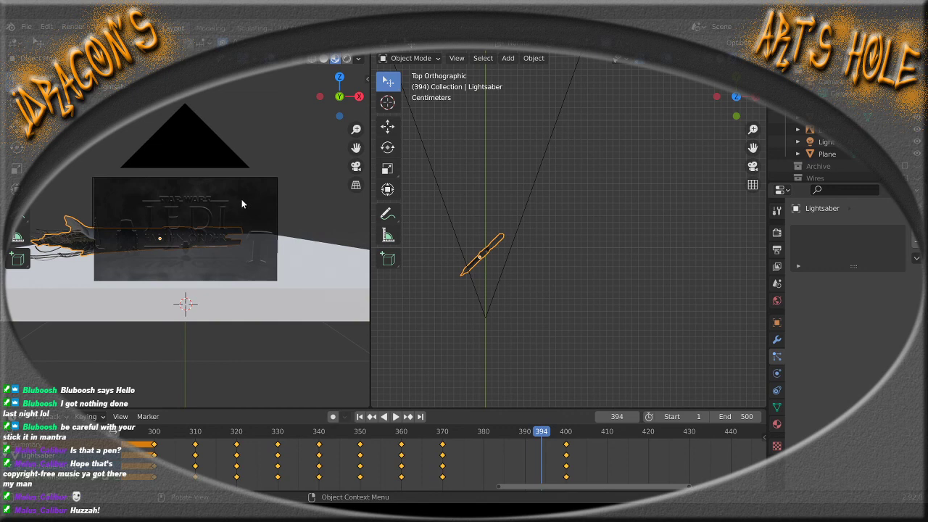
scroll(242, 205, "up", 3)
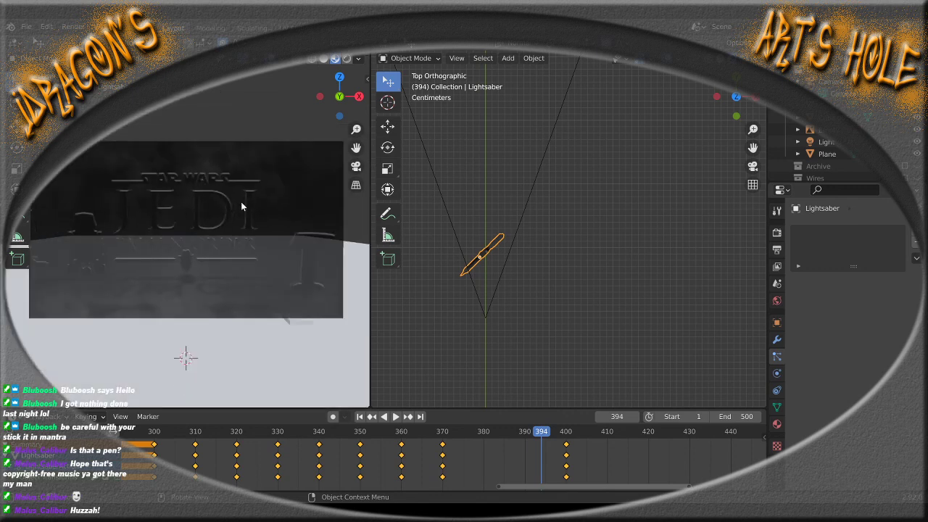
scroll(241, 203, "down", 2)
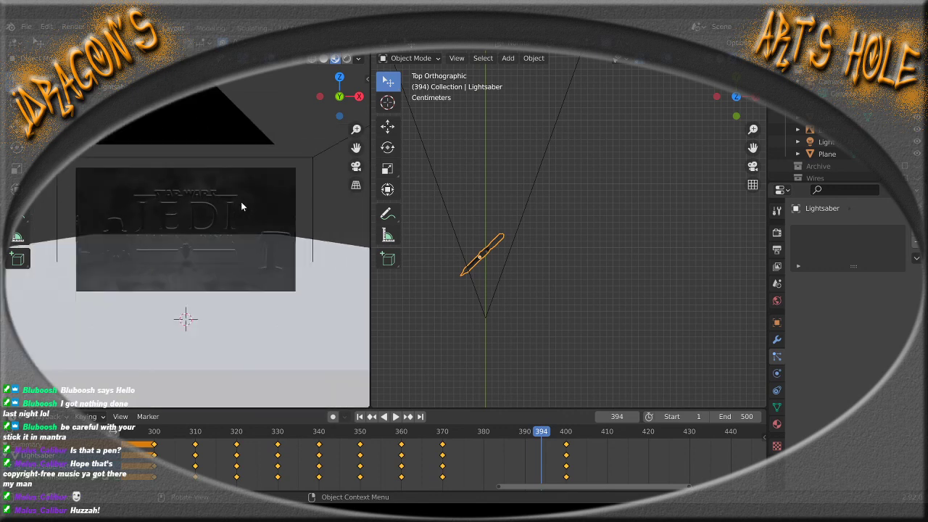
scroll(241, 201, "down", 4)
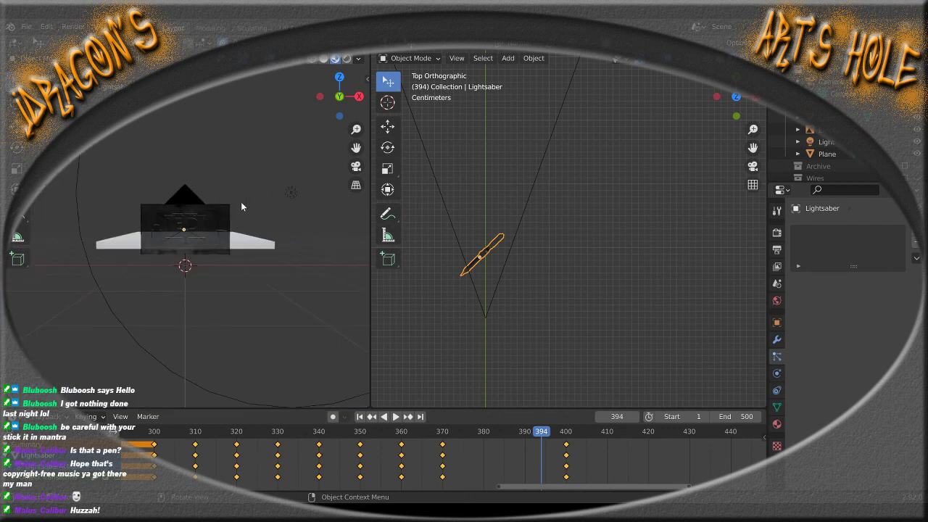
scroll(240, 201, "up", 1)
scroll(241, 202, "up", 2)
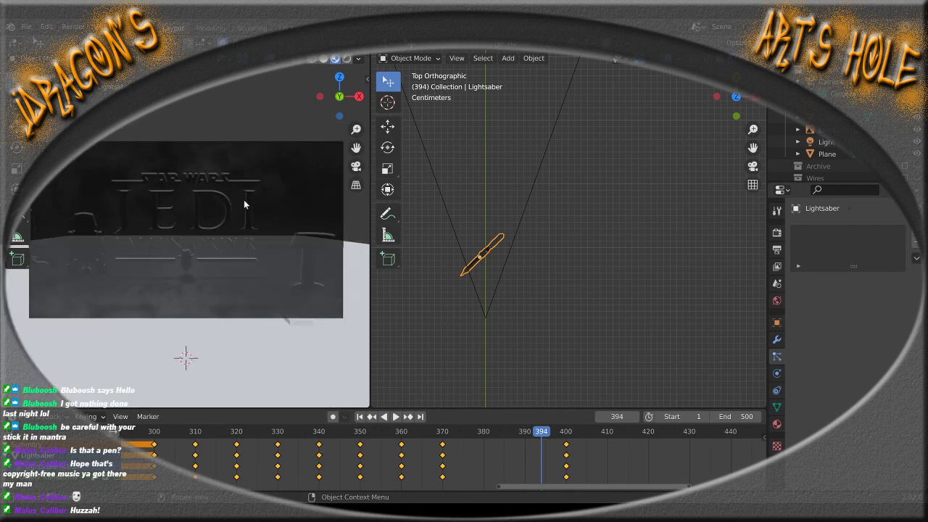
key("n")
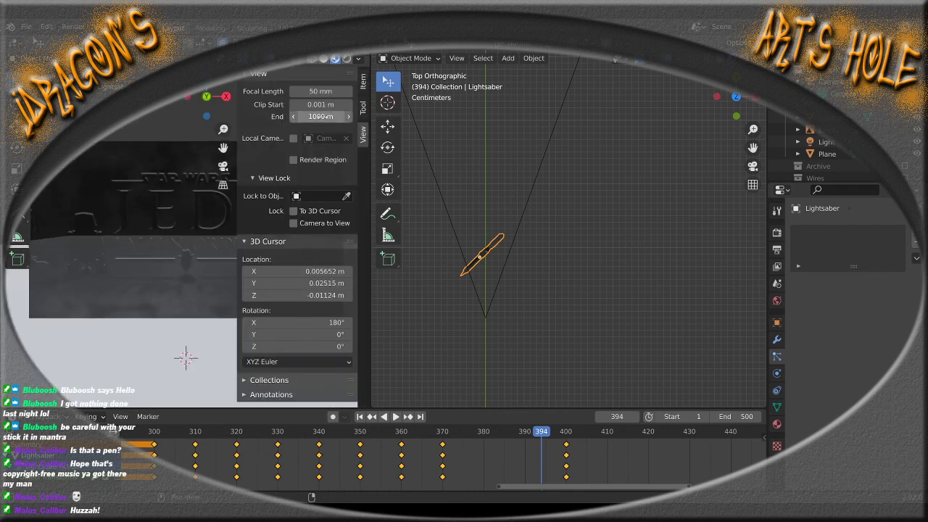
left_click(321, 104)
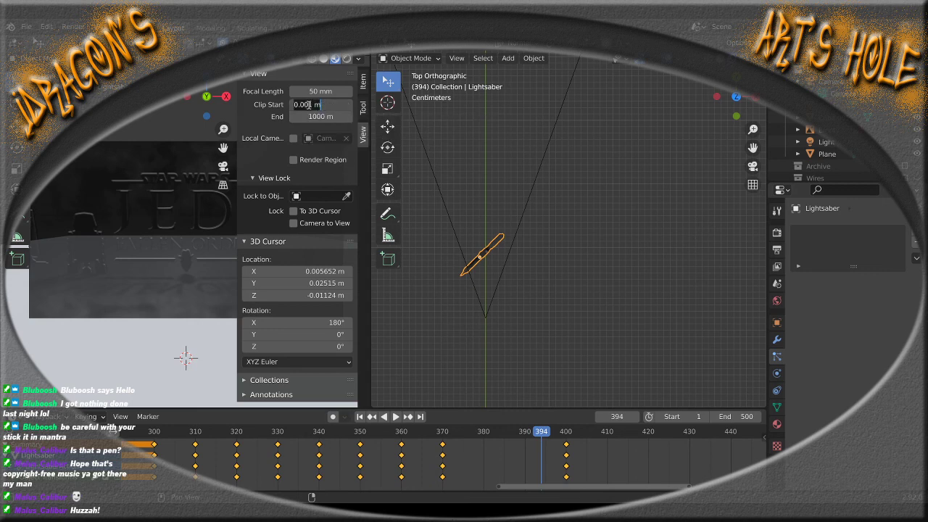
key("Return")
type("0")
key("Return")
key("n")
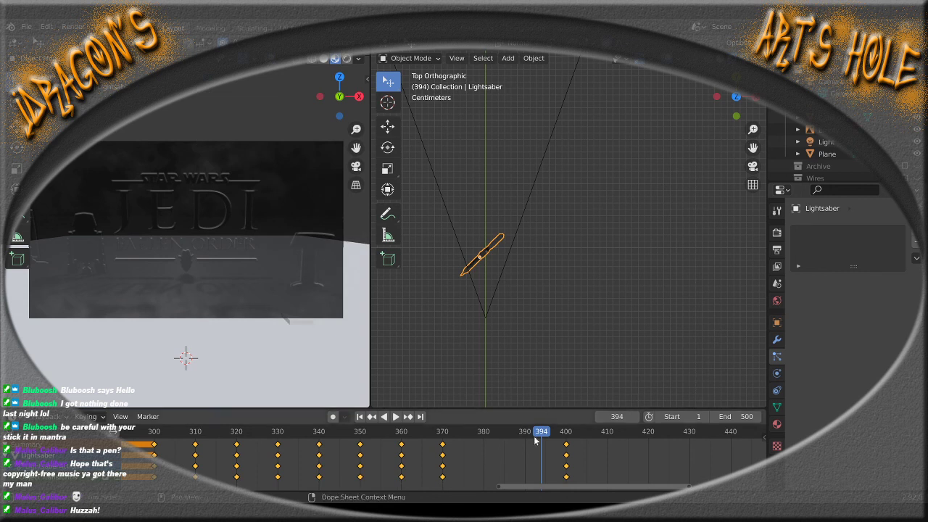
Review the lightsaber's approach between frames 384 and 394 through the camera
left_click_drag(534, 433, 500, 440)
scroll(253, 330, "down", 5)
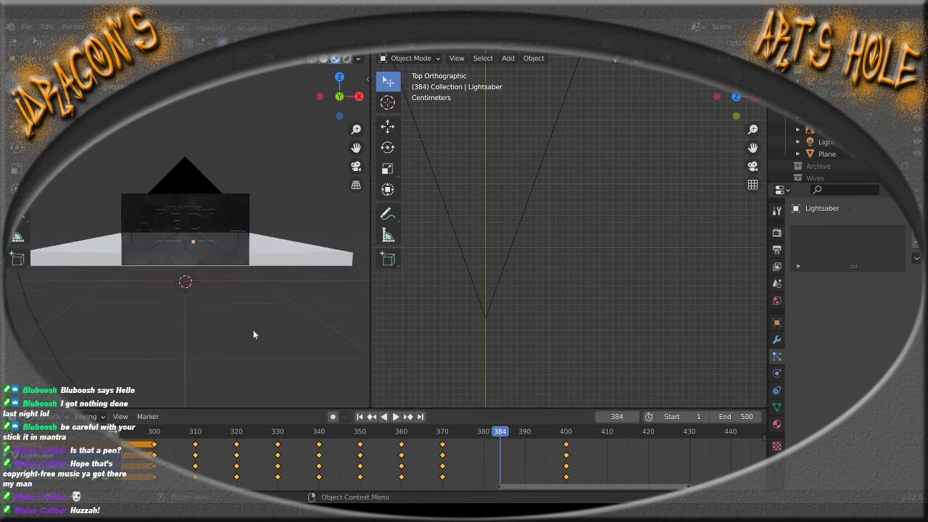
scroll(253, 332, "up", 5)
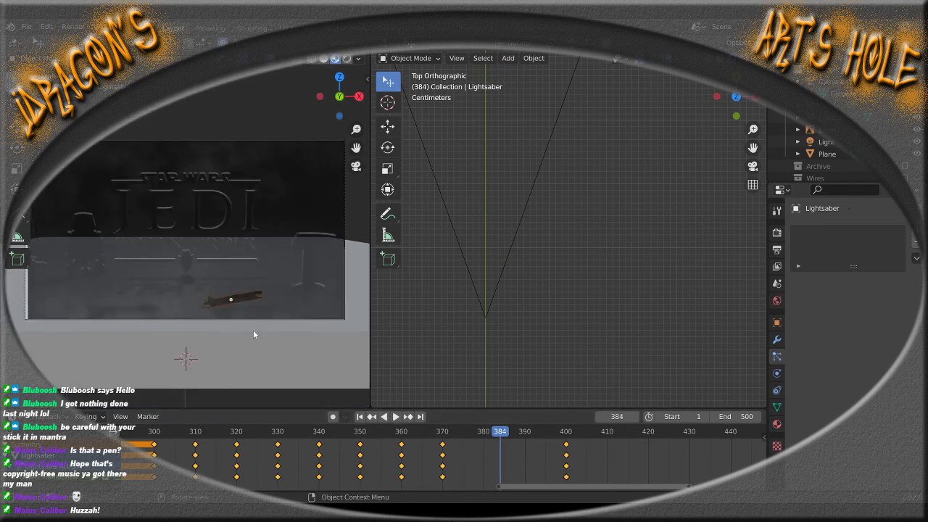
key("space")
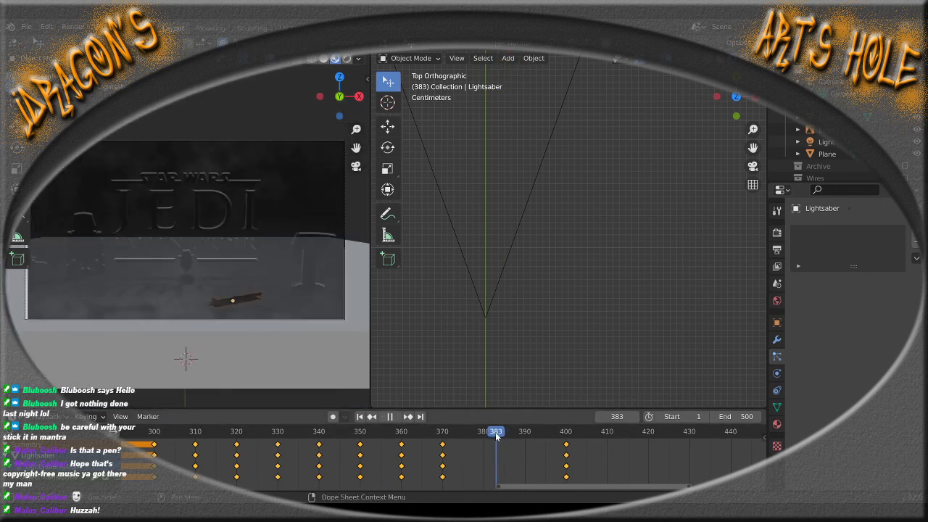
mouse_move(551, 437)
left_mouse_down()
mouse_move(530, 435)
mouse_move(542, 436)
left_mouse_up()
key("space")
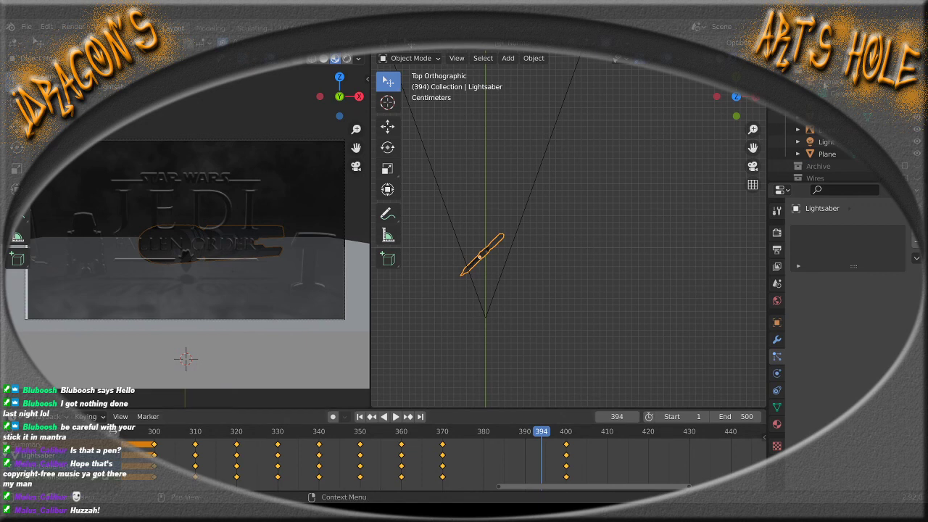
Set the scene camera's lens Clip Start to 0.01 m
left_click(825, 85)
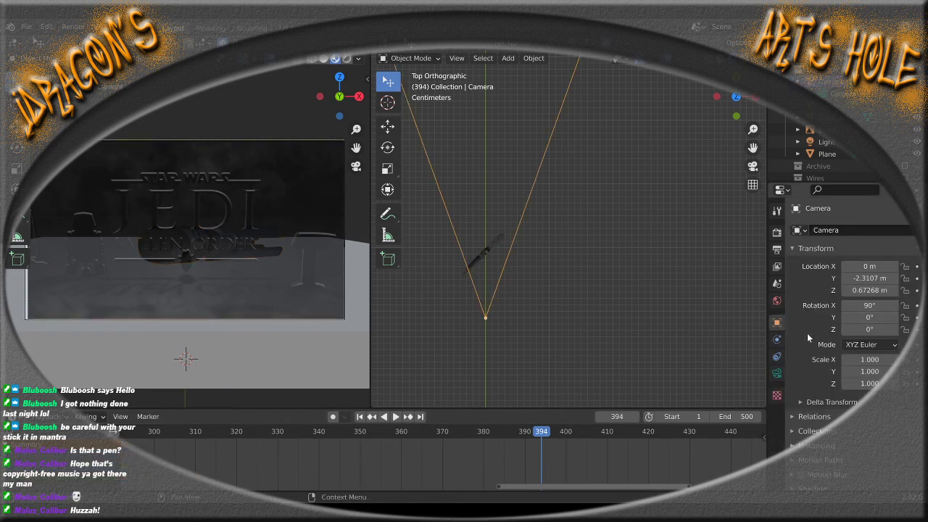
left_click(777, 375)
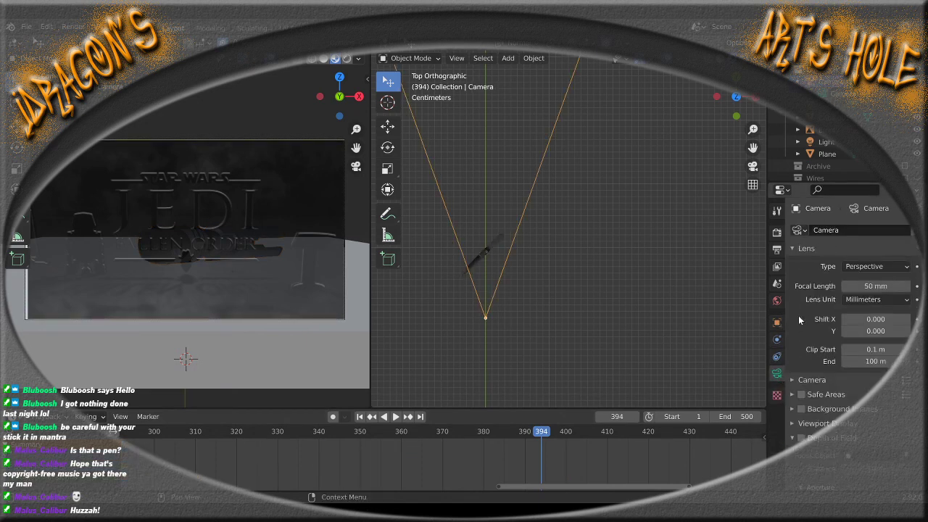
left_click(885, 351)
key("Return")
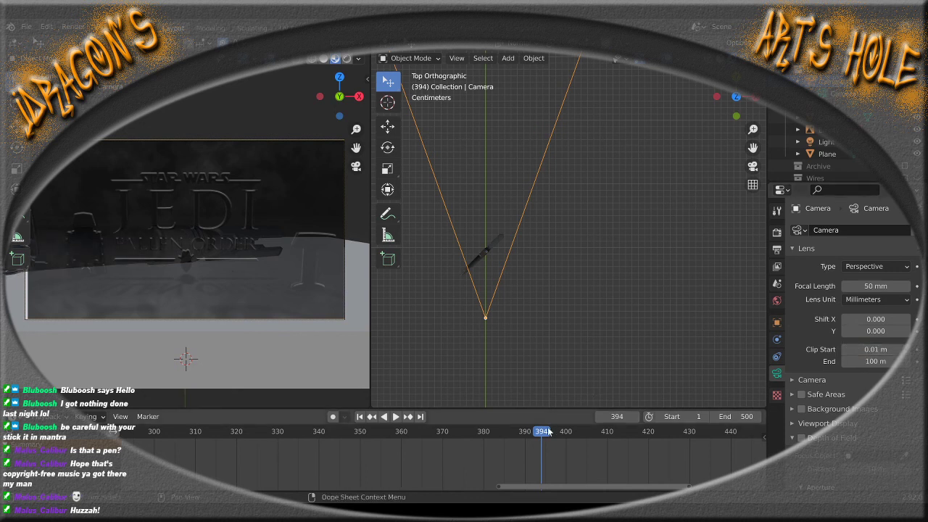
Try to lower the lightsaber by about 0.011 m along global Z at frame 398 in the right view
key("space")
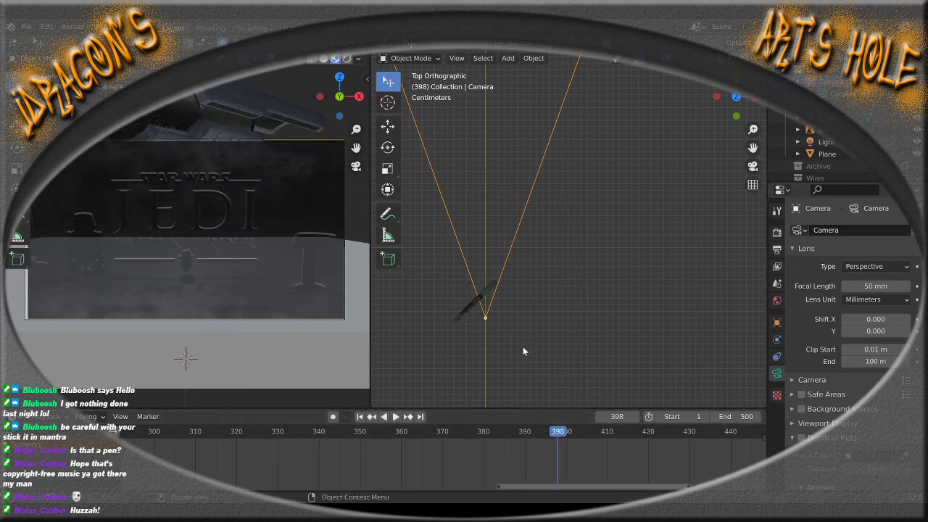
middle_click_drag(571, 355, 473, 264)
key("KP_3")
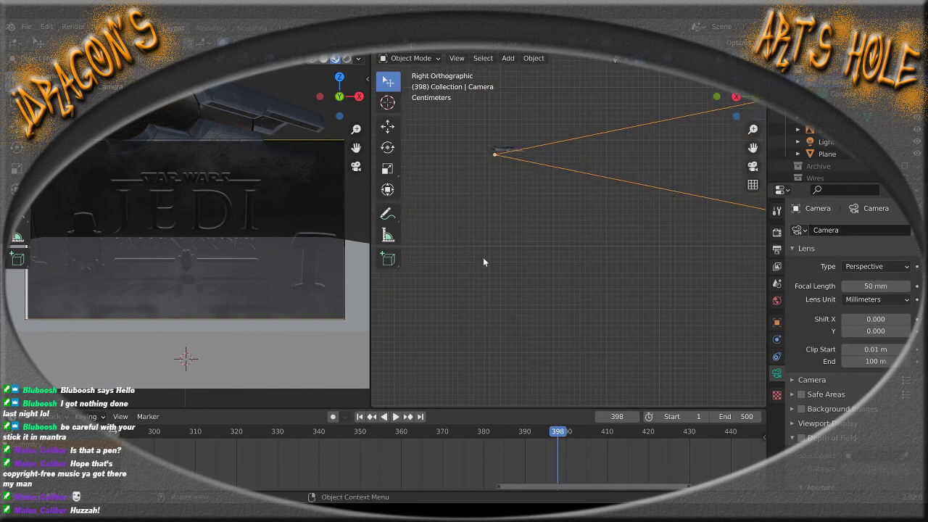
left_click(509, 149)
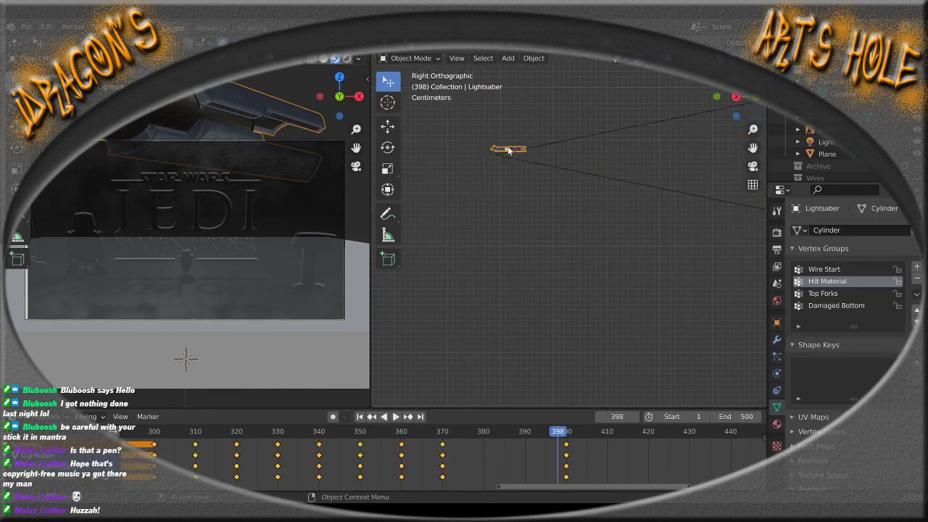
key("g")
key("z")
key("z")
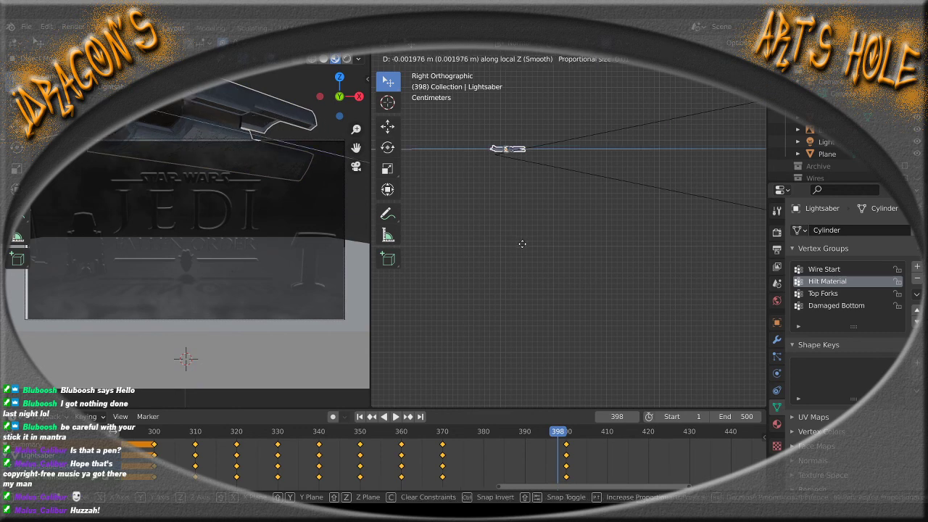
key("z")
key("z")
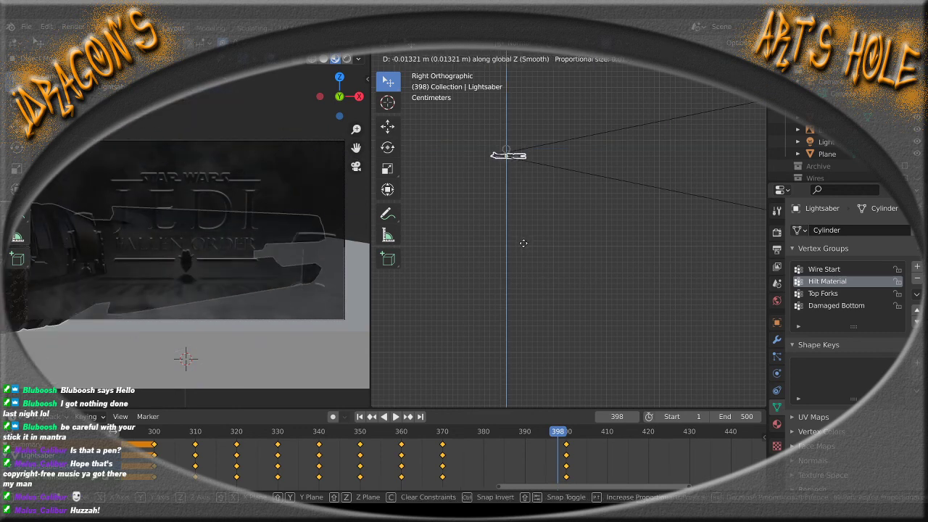
left_click(523, 243)
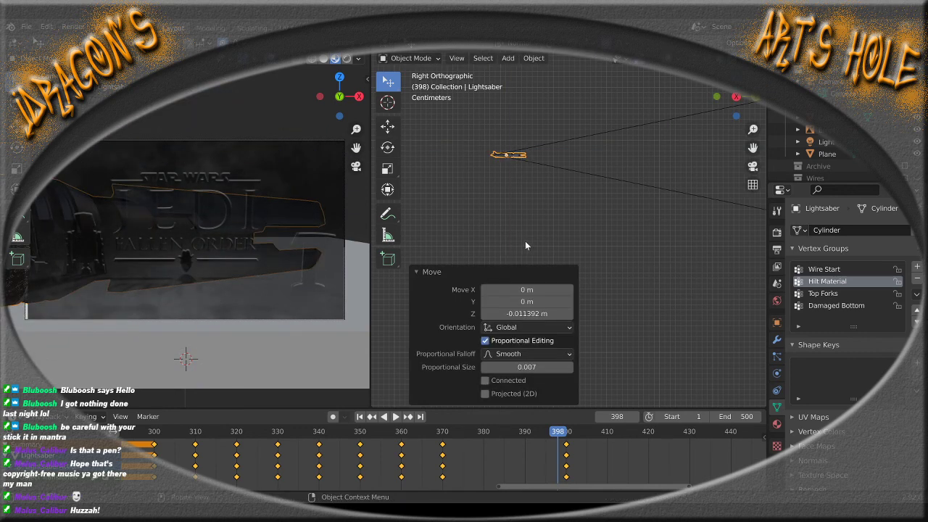
Move the lightsaber about -0.012 m along global Z at frame 400, level with the camera's apex
mouse_move(558, 434)
left_mouse_down()
mouse_move(503, 434)
mouse_move(566, 434)
left_mouse_up()
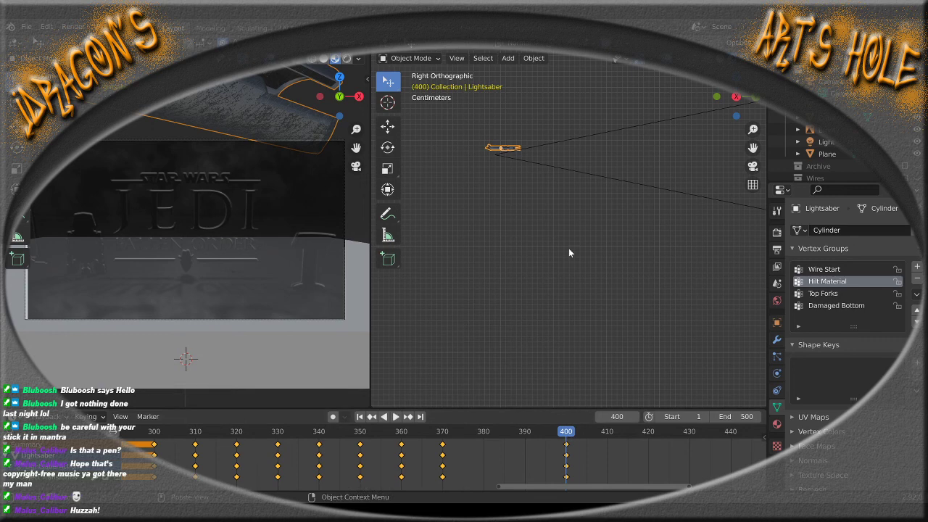
key("g")
key("z")
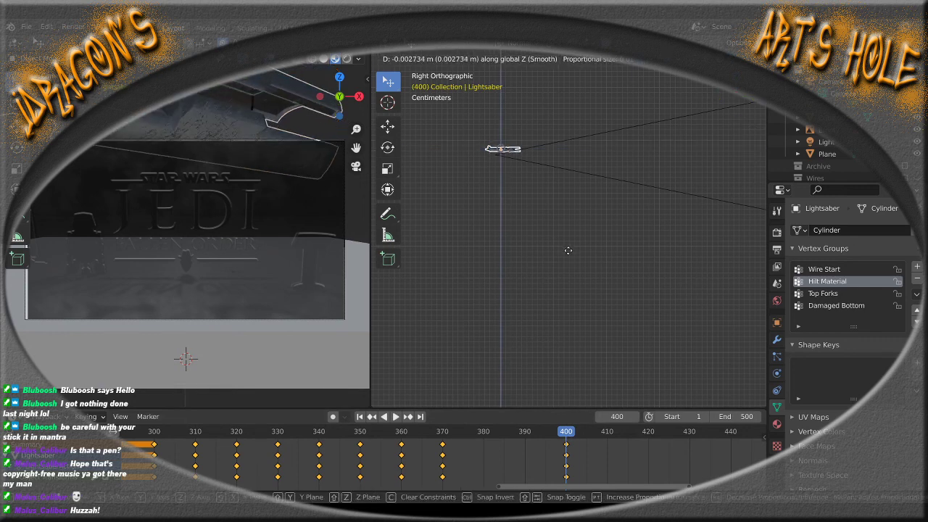
left_click(568, 255)
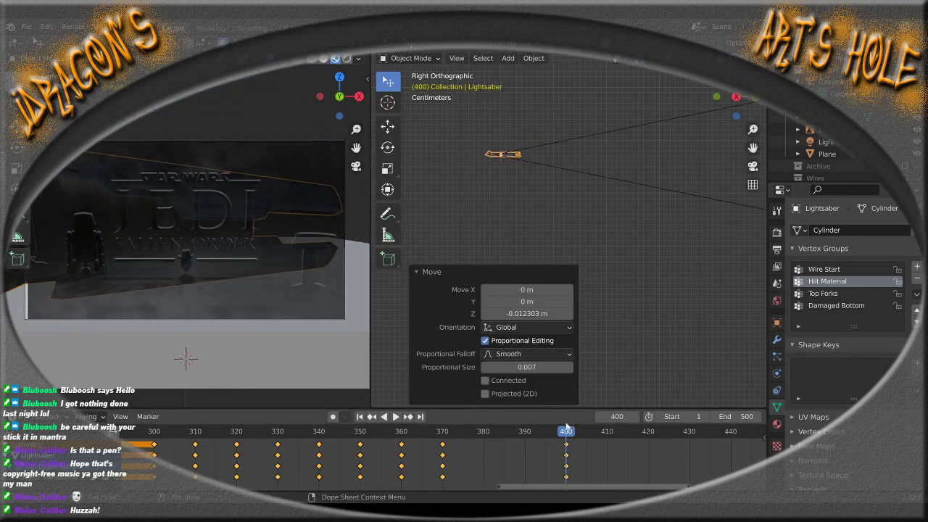
key("g")
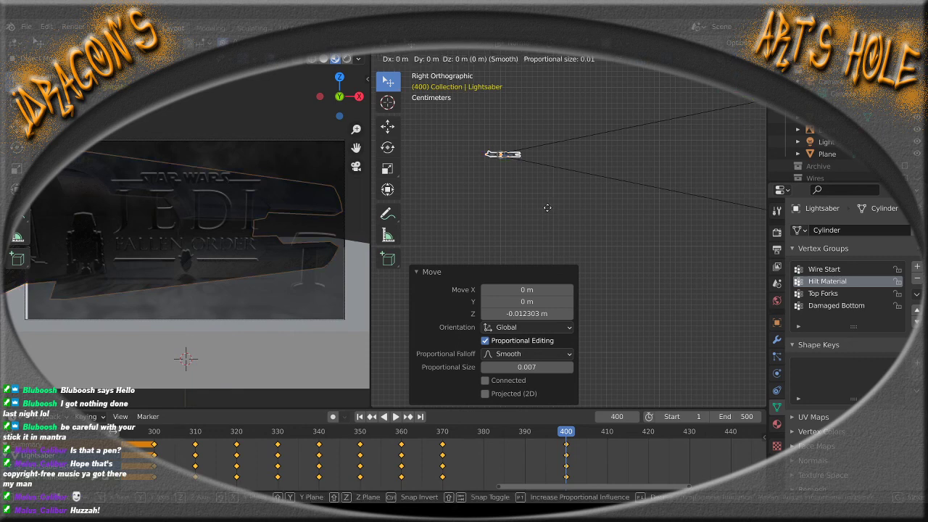
key("Escape")
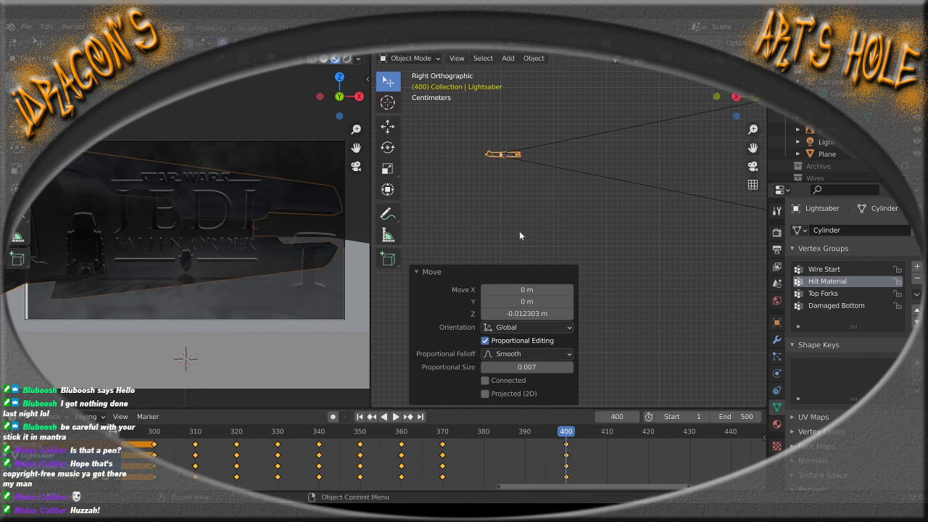
left_click(419, 272)
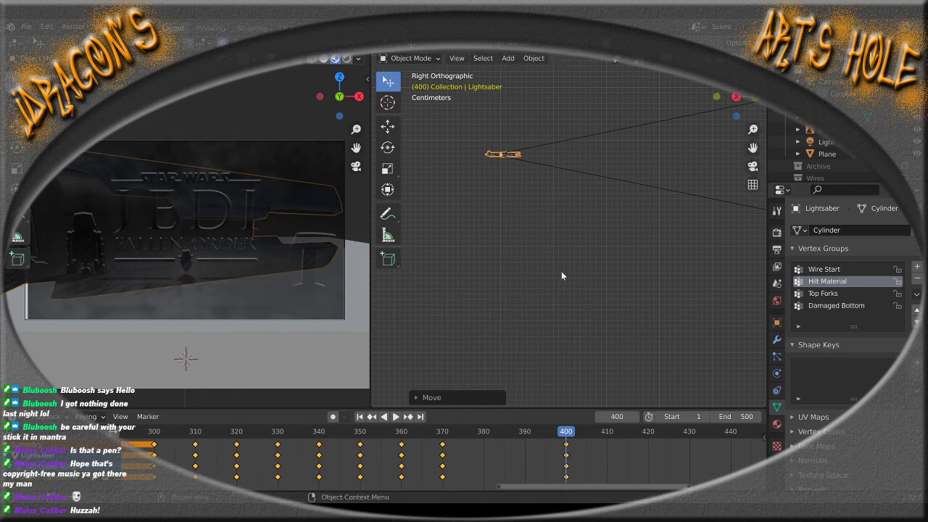
Try to shift the lightsaber along single global and local axes at frame 400, ending on its local X axis
key("g")
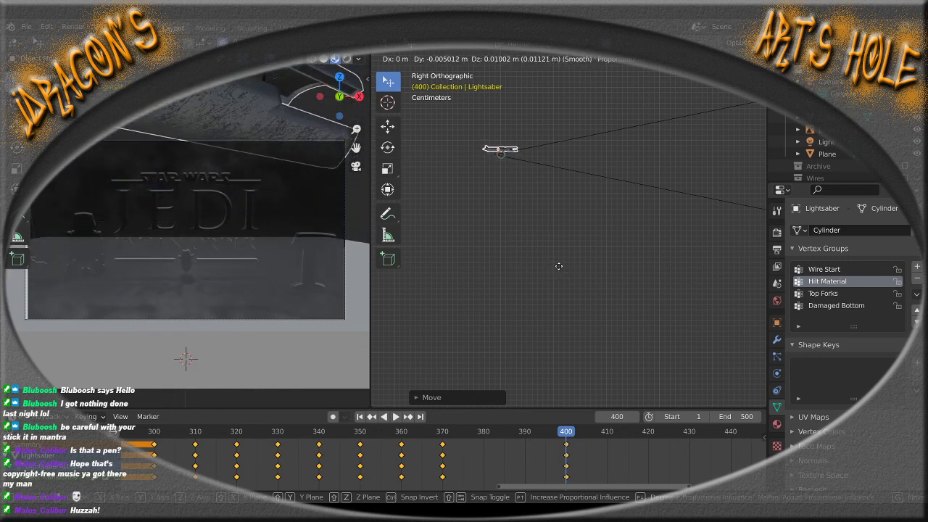
key("y")
key("y")
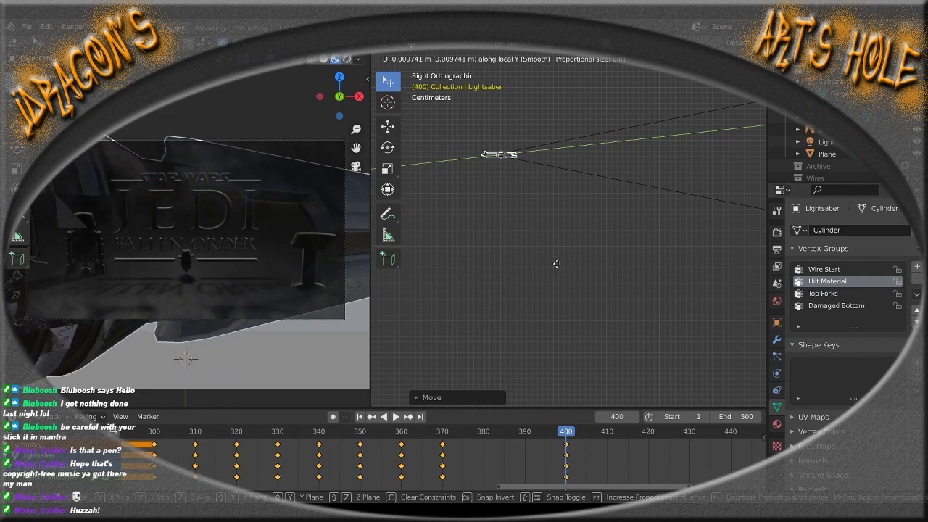
key("y")
key("y")
key("z")
key("x")
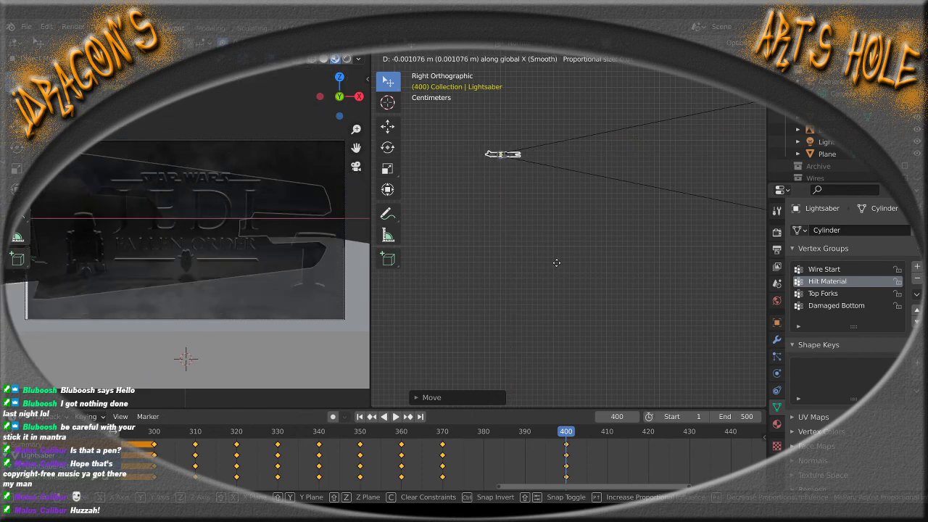
key("c")
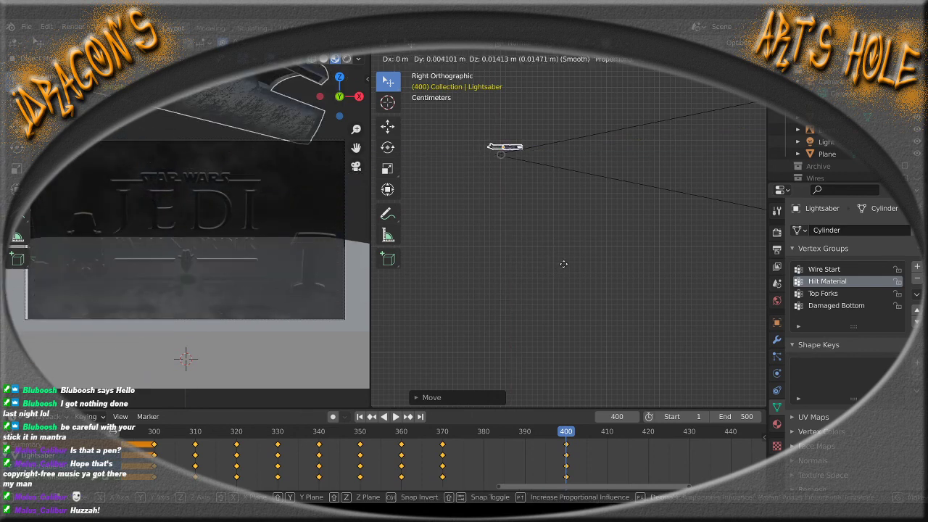
key("x")
key("x")
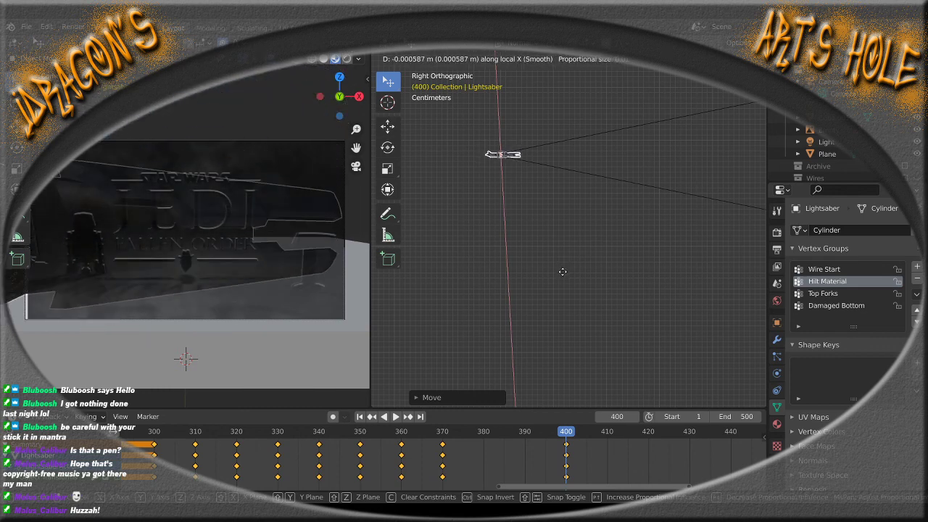
left_click(563, 272)
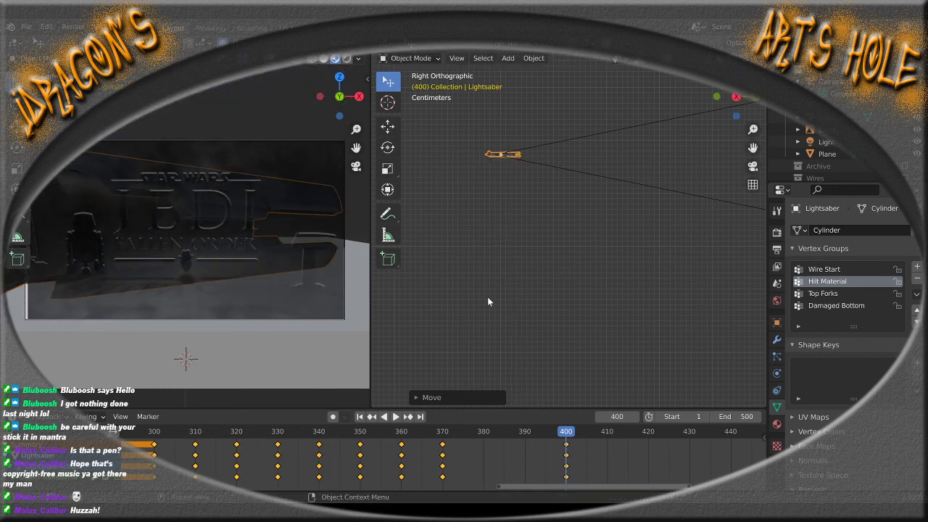
Move the lightsaber about -0.02 m along global X in the front view and insert an Available keyframe at frame 400
middle_click_drag(487, 297, 577, 261)
key("KP_1")
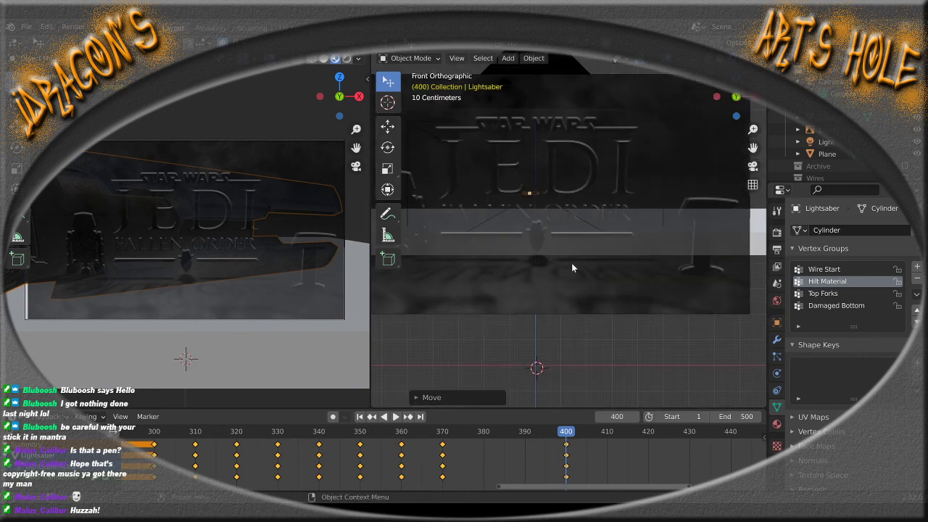
scroll(572, 264, "up", 2)
scroll(563, 243, "down", 3)
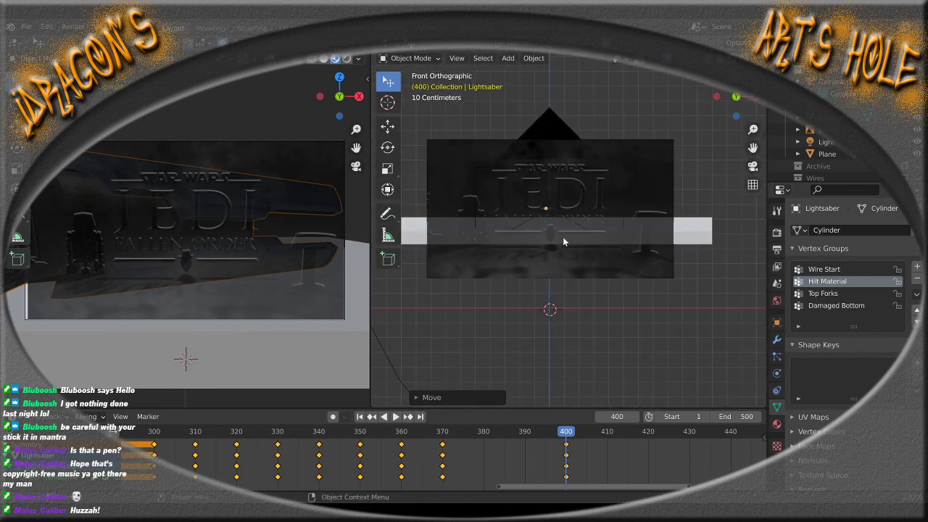
scroll(563, 235, "up", 4)
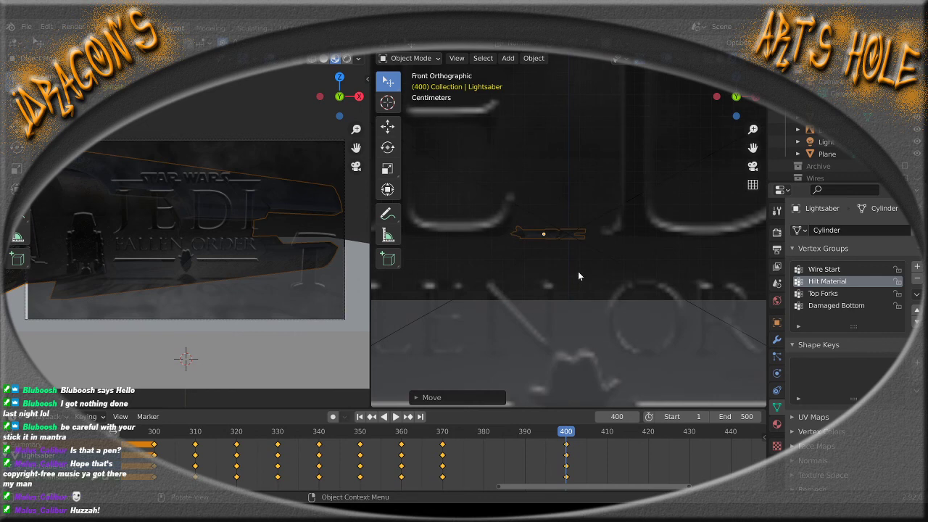
key("g")
key("z")
key("x")
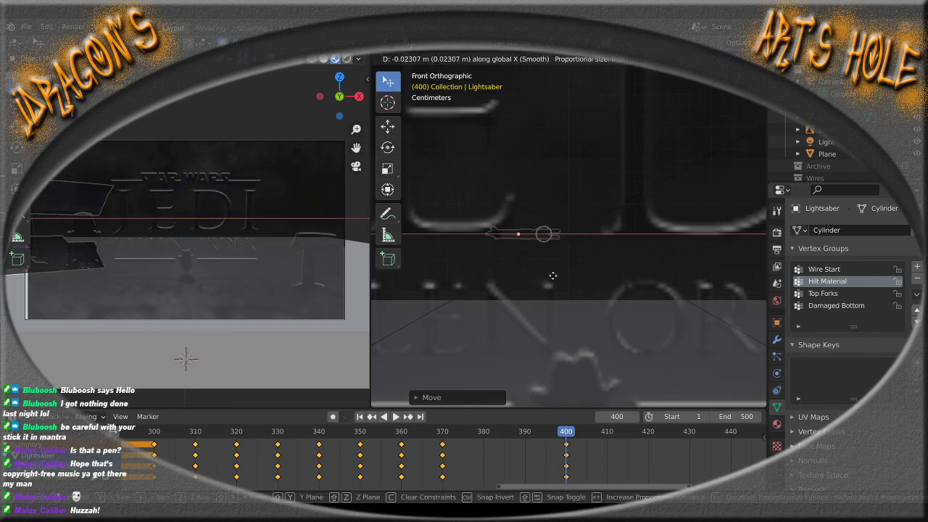
left_click(555, 276)
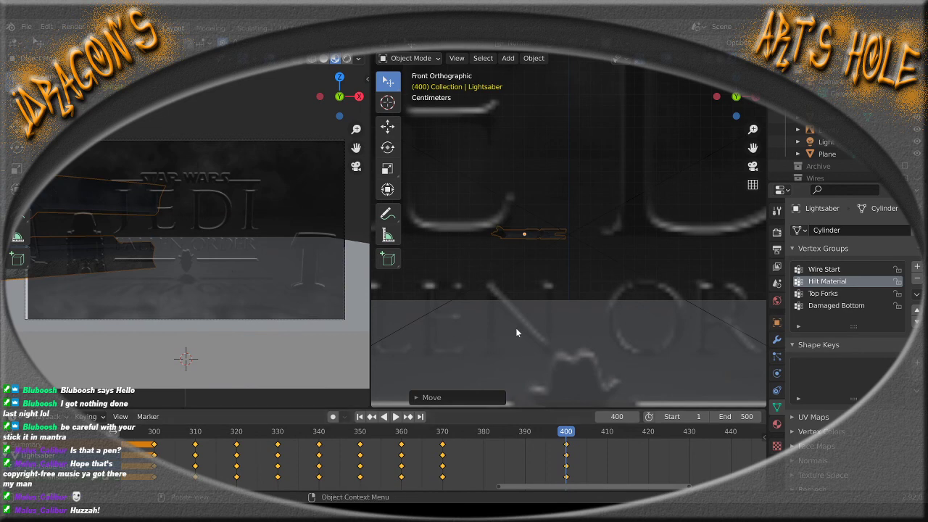
key("i")
left_click(498, 265)
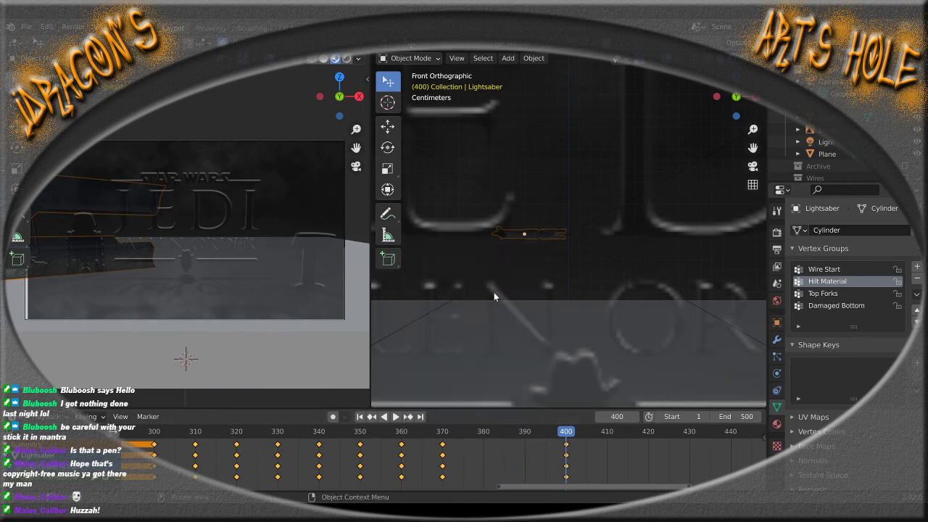
Review the flight up to frame 400, rotate the lightsaber about 36° around global Z there, and insert an Available keyframe
scroll(495, 291, "down", 10)
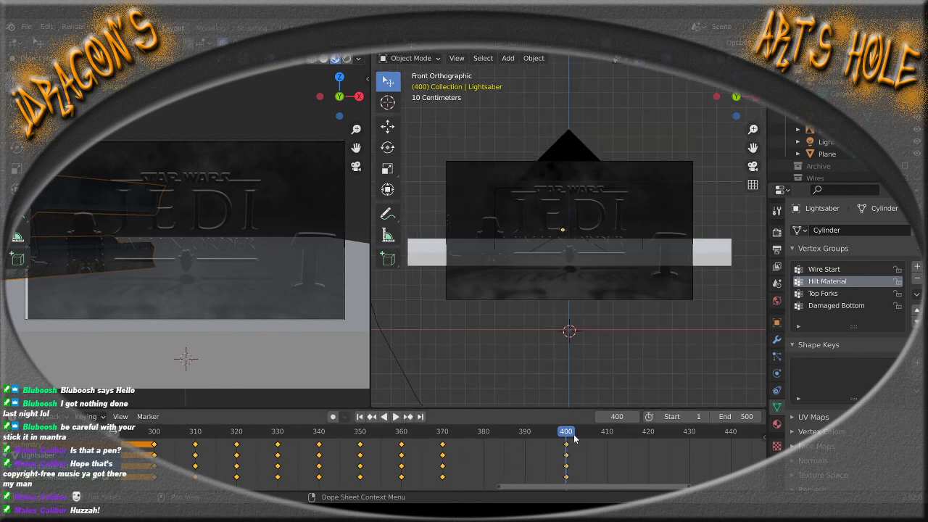
key("shift+ctrl+space")
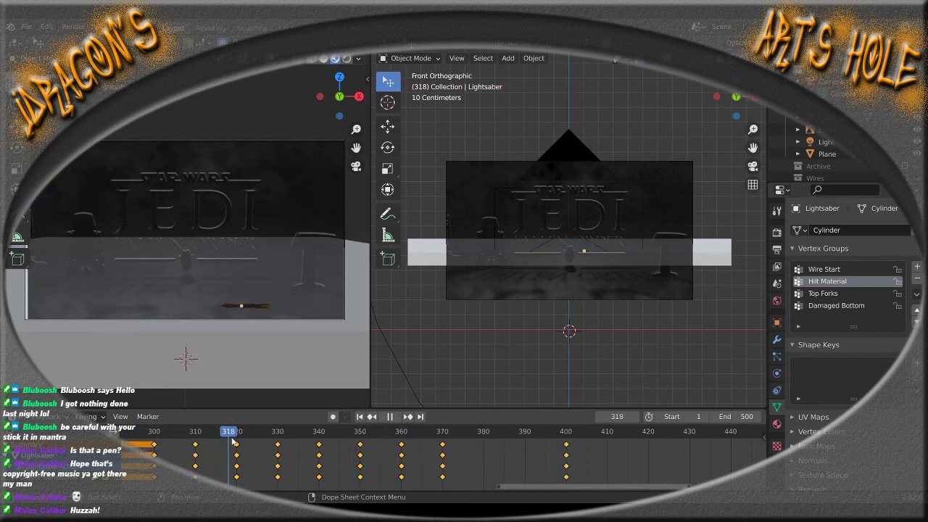
left_click_drag(232, 440, 566, 433)
middle_click_drag(582, 258, 587, 283)
key("r")
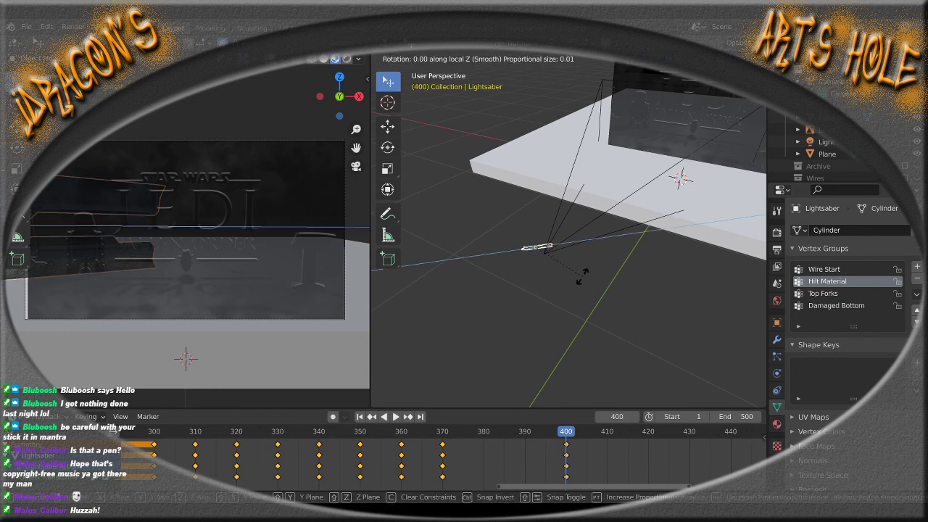
key("z")
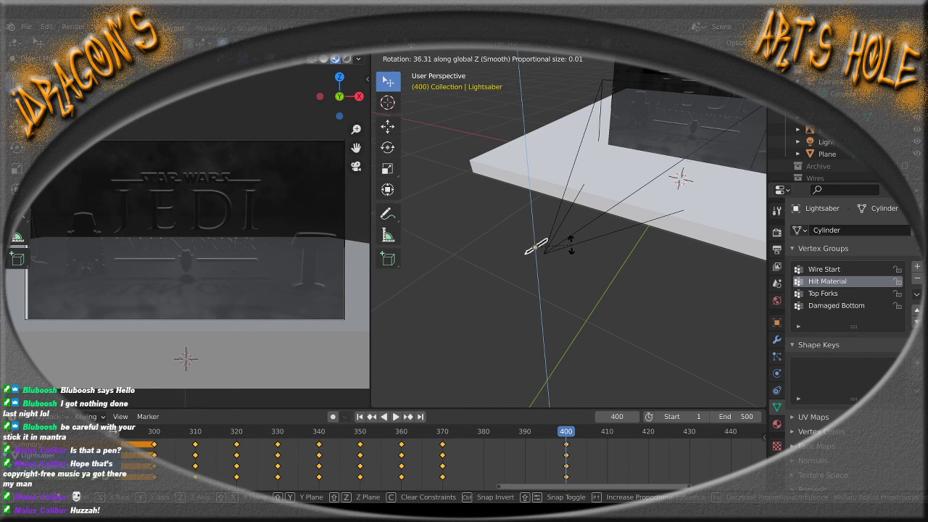
left_click(571, 244)
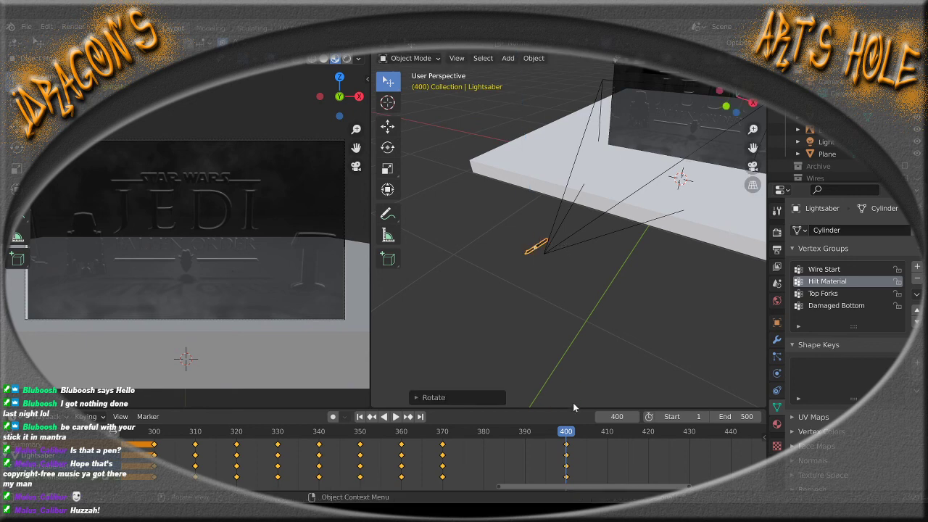
key("i")
left_click(540, 269)
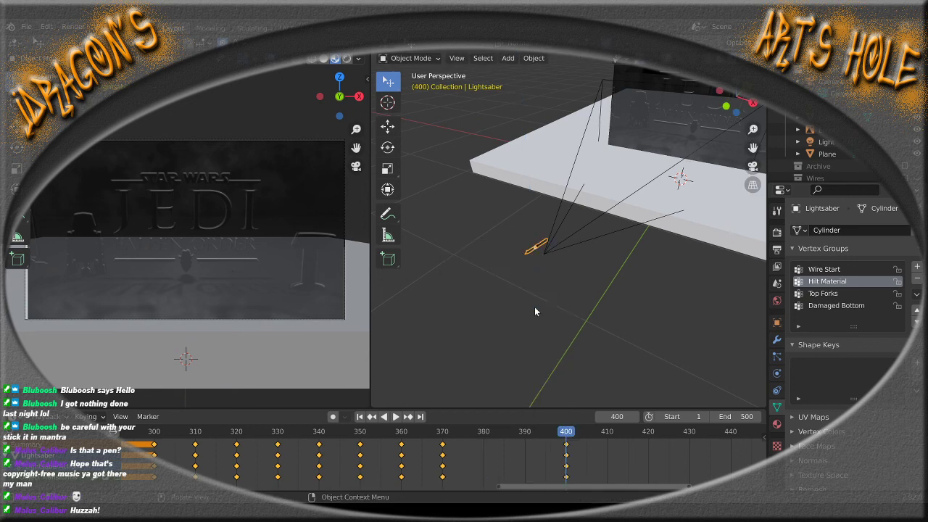
Shift the lightsaber's keyframes from frame 400 to frame 410 and play back the slower flight
left_click_drag(568, 435, 443, 455)
left_click_drag(552, 440, 580, 486)
left_click_drag(566, 451, 607, 451)
key("space")
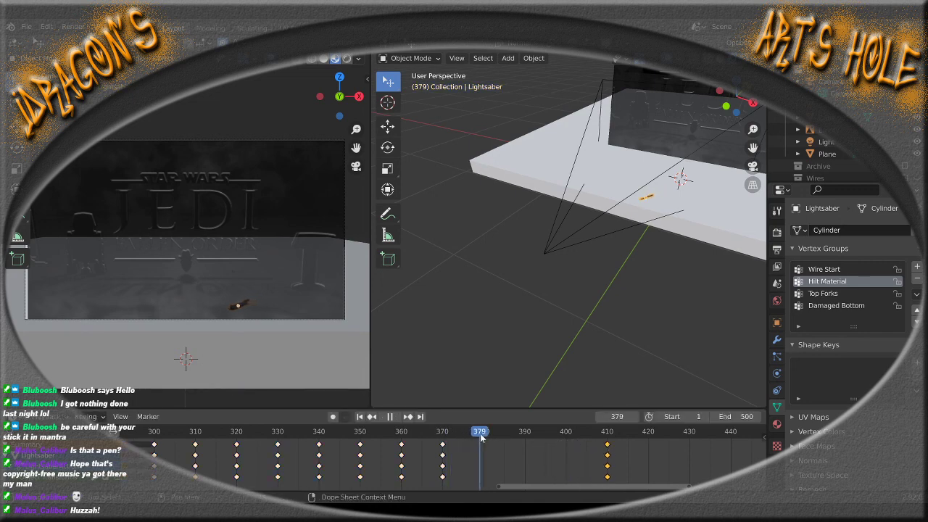
Copy the lightsaber's keyframes at frame 410 and remove them from the timeline
key("space")
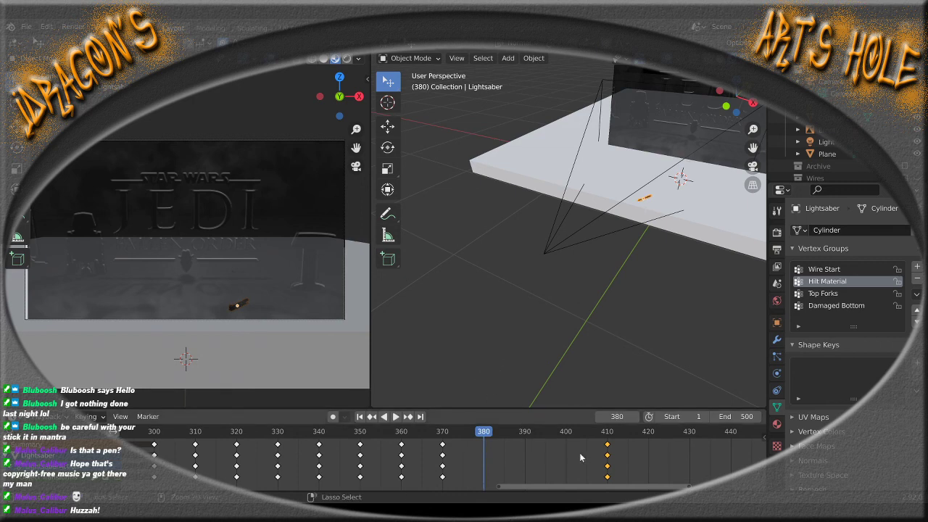
left_click_drag(601, 443, 604, 476)
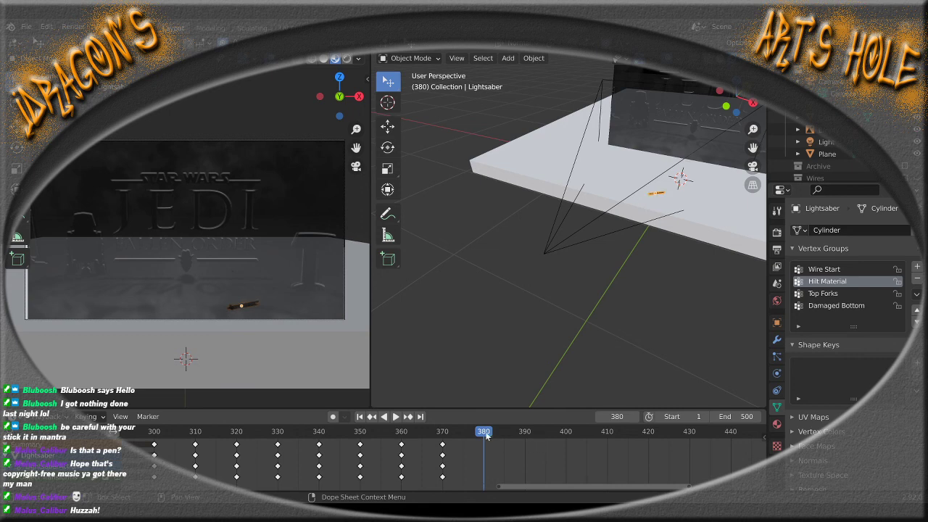
key("space")
Rotate the lightsaber about -112° around global Z at frame 380 in the top view and insert an Available keyframe
middle_click_drag(544, 263, 565, 303)
key("KP_7")
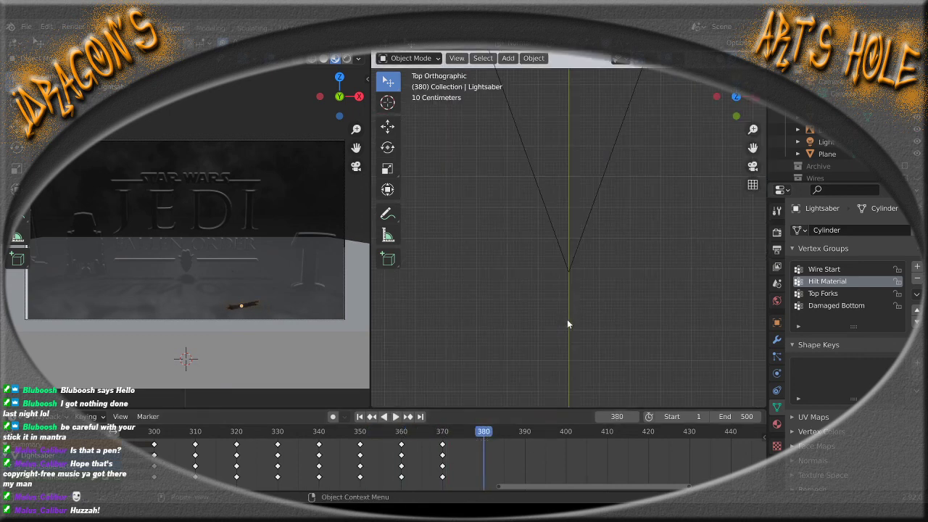
middle_click_drag(613, 186, 588, 380, "shift")
scroll(593, 271, "up", 8)
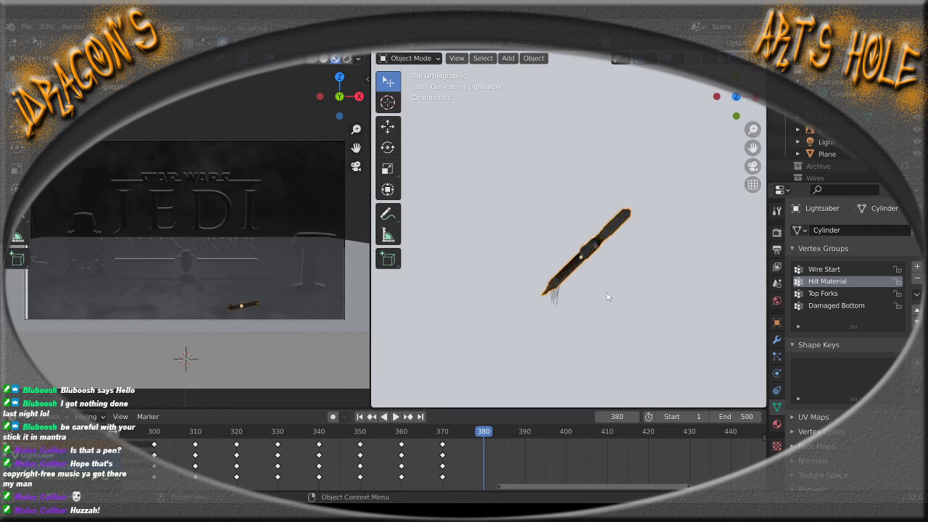
scroll(613, 305, "down", 1)
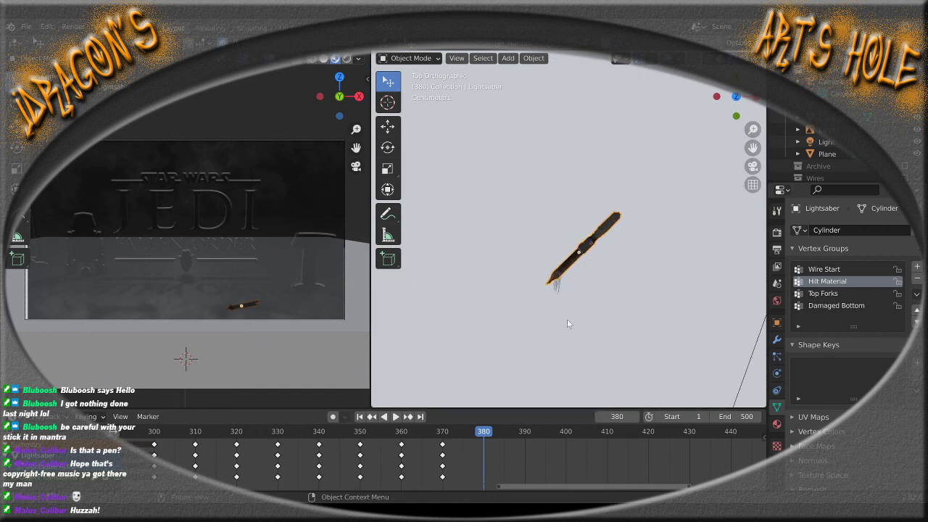
key("r")
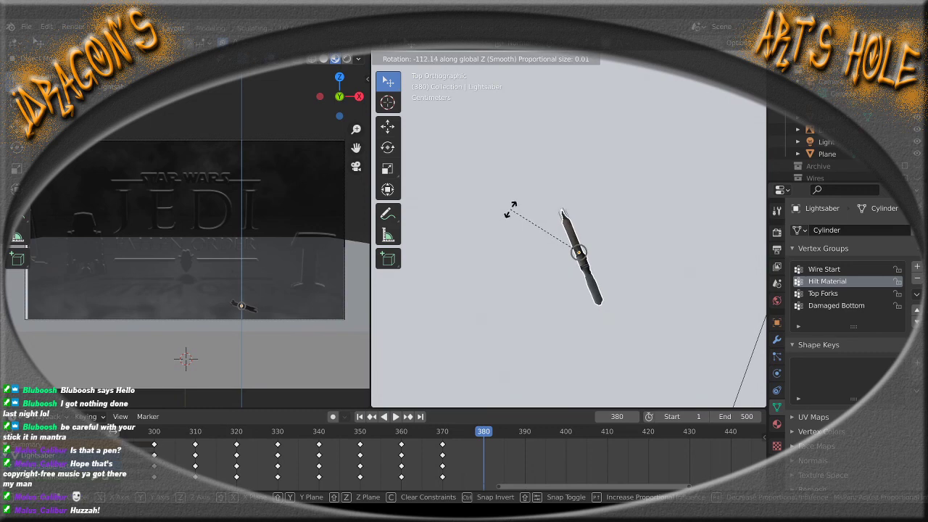
left_click(521, 215)
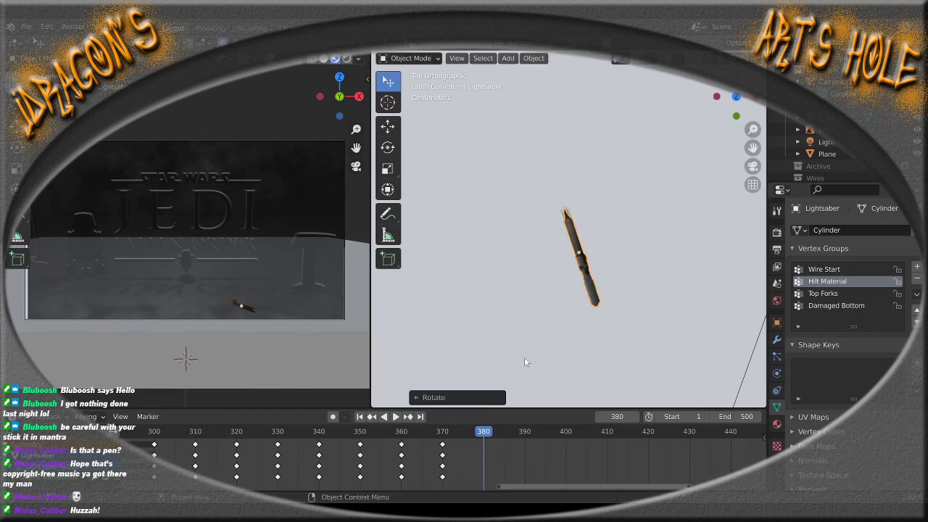
key("i")
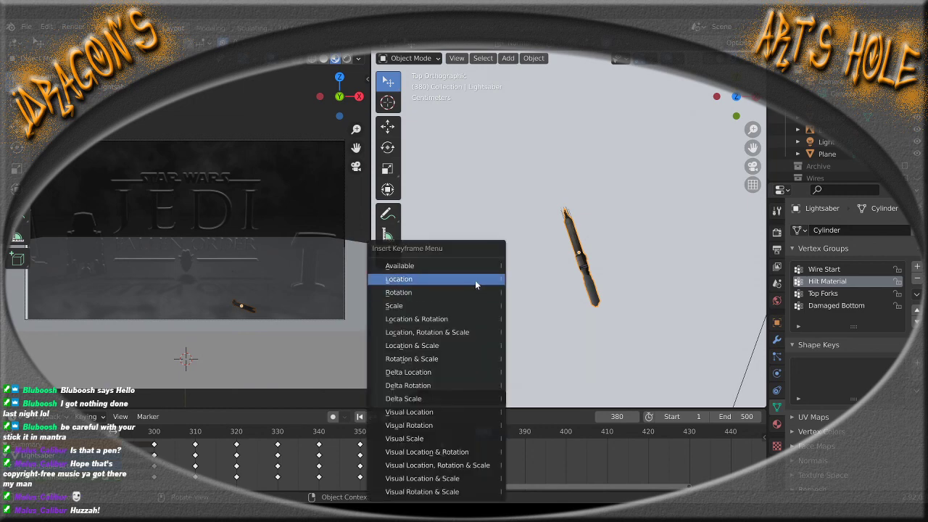
left_click(460, 268)
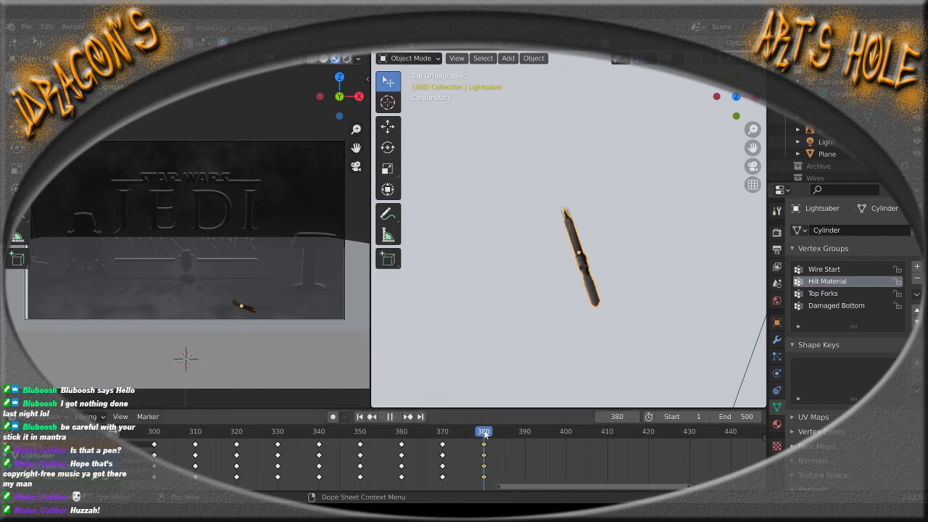
Paste the copied lightsaber keyframes at frame 410 and check the flight towards the camera
left_click_drag(484, 432, 607, 441)
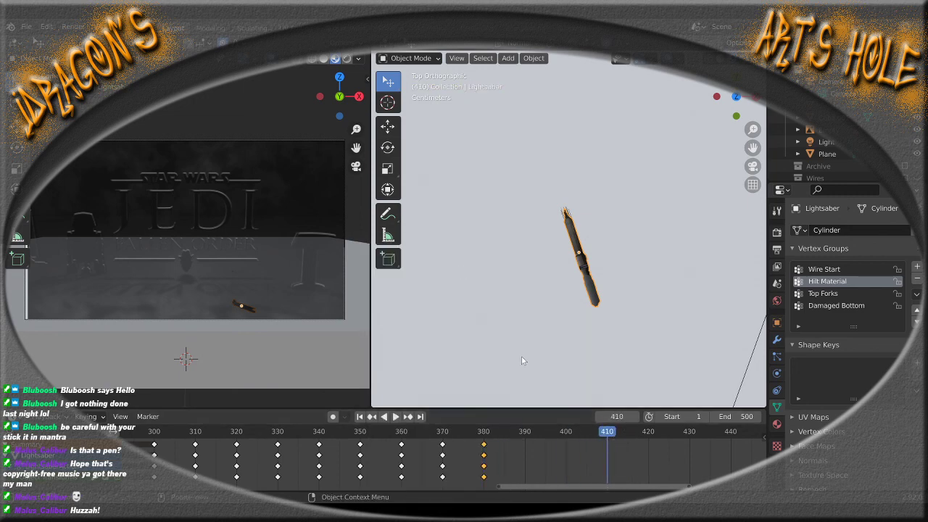
key("ctrl+v")
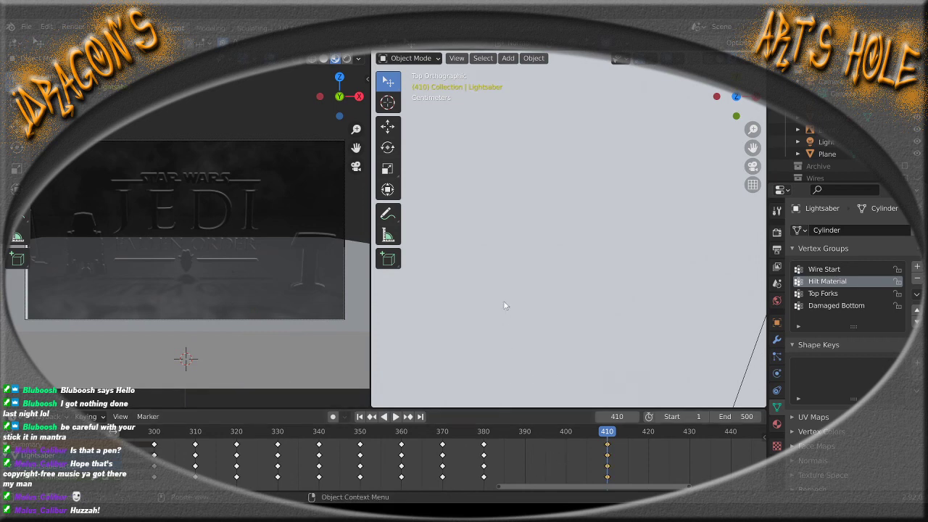
scroll(503, 300, "down", 5)
scroll(510, 316, "up", 1)
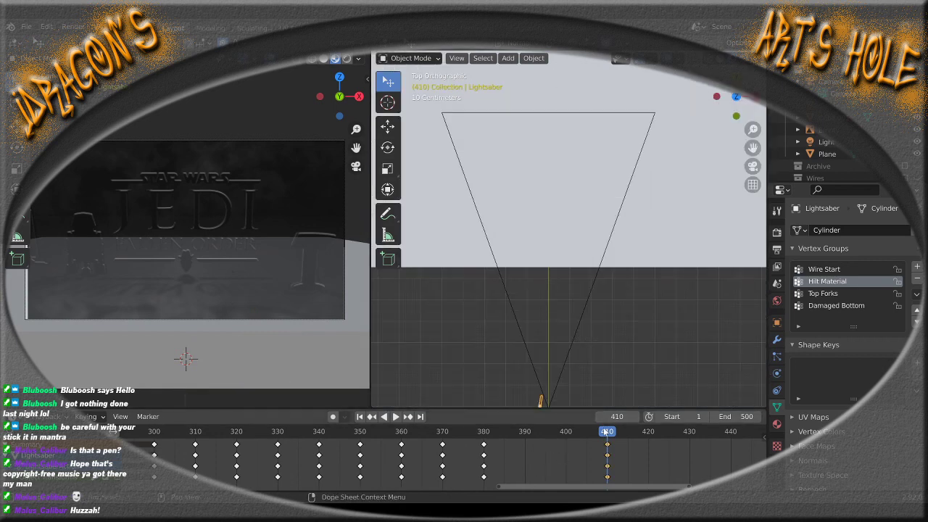
mouse_move(608, 432)
left_mouse_down()
mouse_move(366, 433)
mouse_move(591, 424)
mouse_move(539, 432)
mouse_move(609, 434)
left_mouse_up()
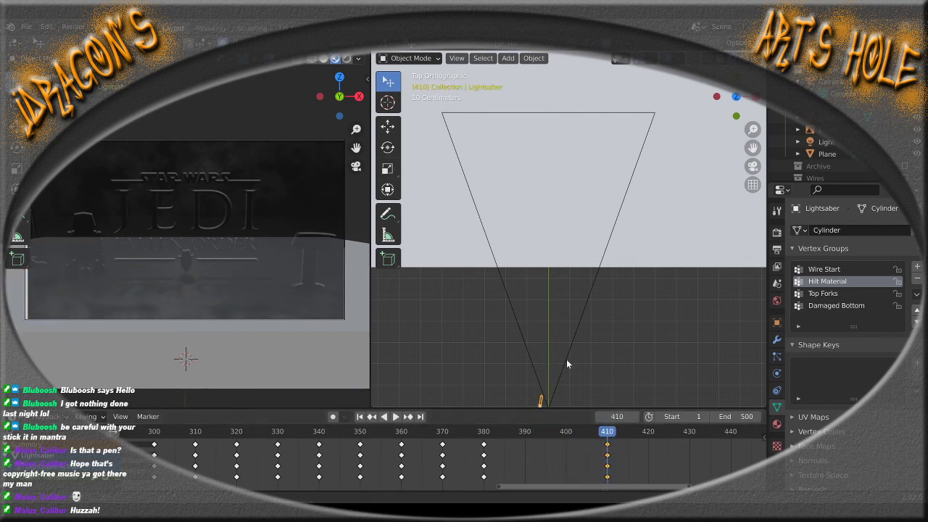
Rotate the lightsaber about 354° around global Z at frame 410, insert an Available keyframe, and review the motion
scroll(556, 300, "up", 5)
scroll(510, 282, "up", 2)
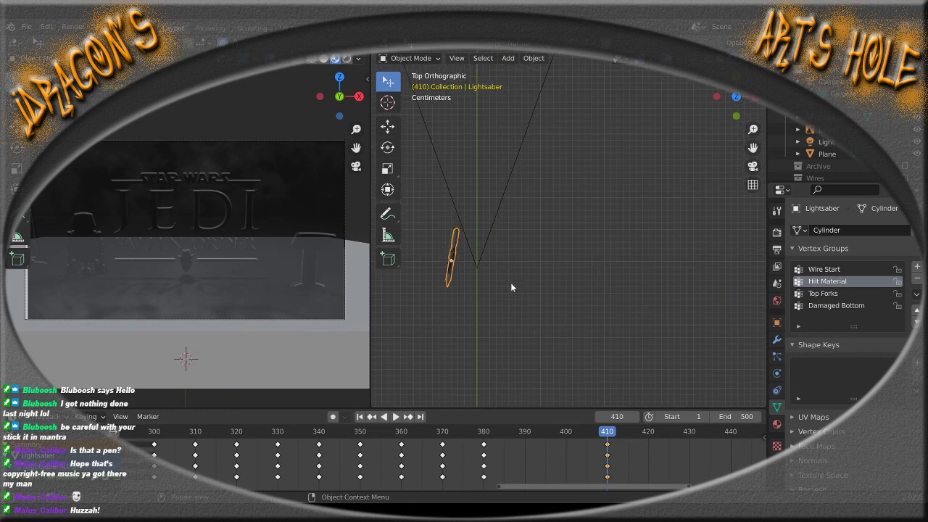
key("r")
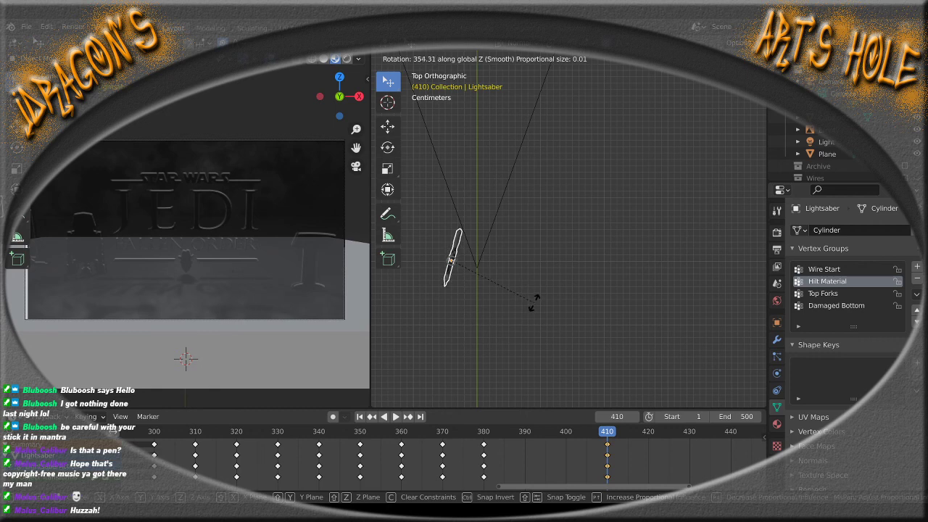
left_click(535, 302)
key("i")
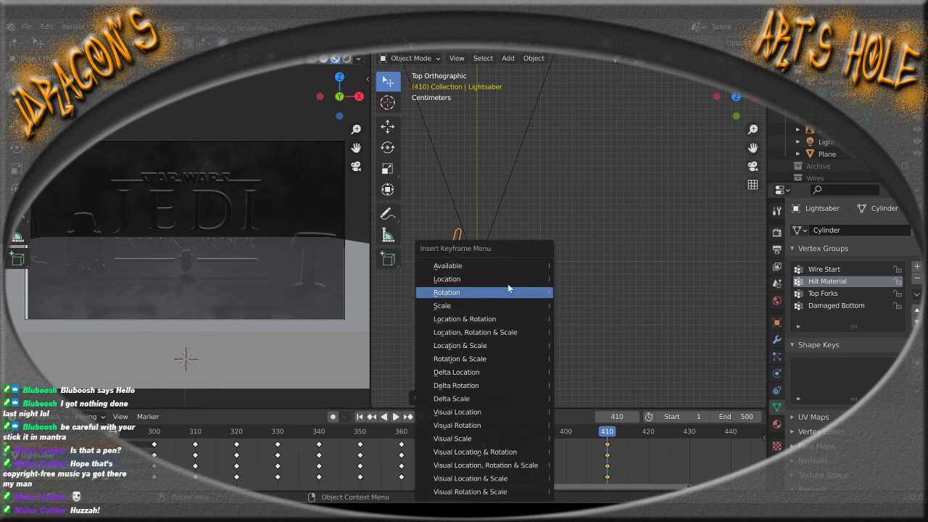
left_click(493, 268)
mouse_move(610, 437)
left_mouse_down()
mouse_move(356, 444)
mouse_move(607, 442)
left_mouse_up()
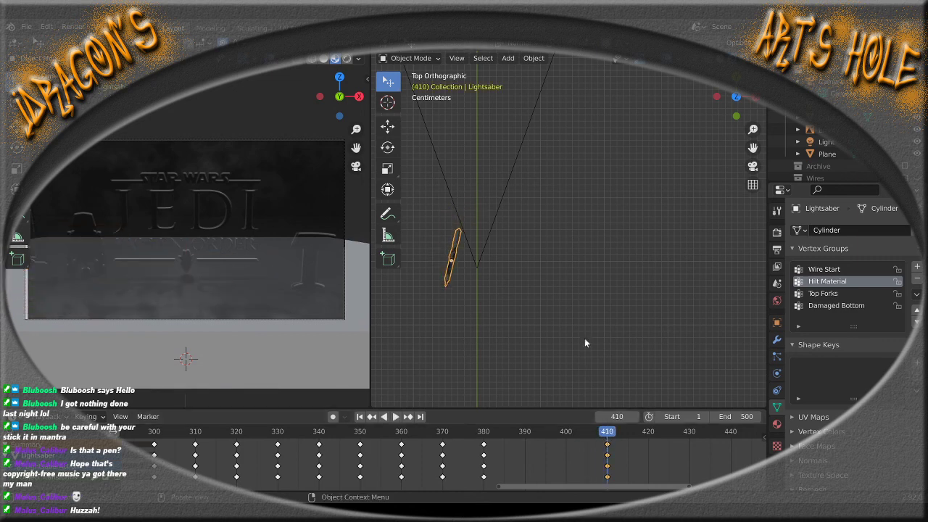
Raise the lightsaber about 0.022 m along global Z at frame 410 in the right view and insert an Available keyframe
middle_click_drag(585, 340, 491, 249)
key("KP_3")
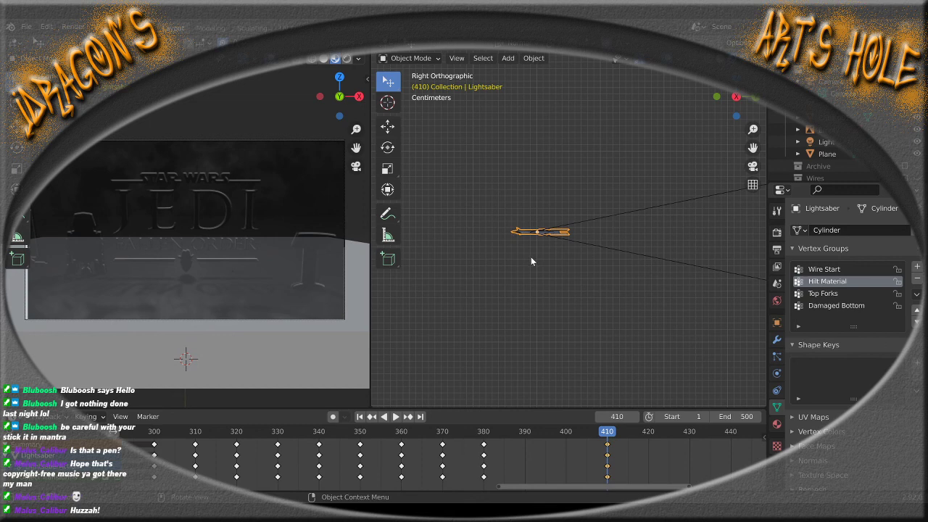
key("Tab")
key("g")
key("z")
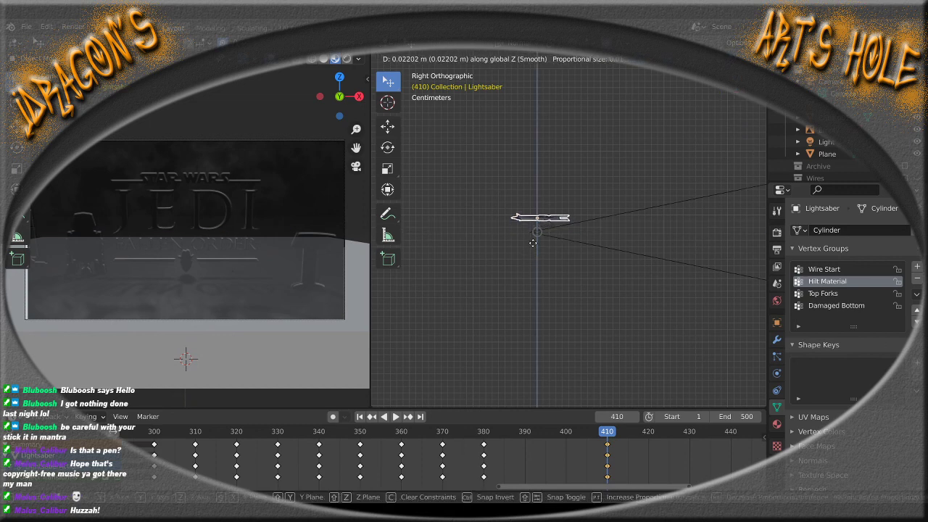
left_click(536, 227)
key("Tab")
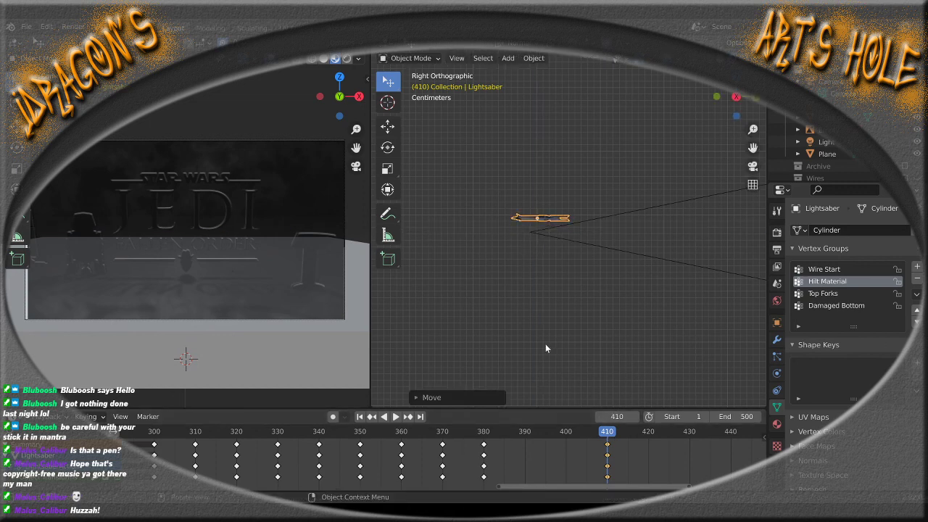
key("i")
left_click(499, 268)
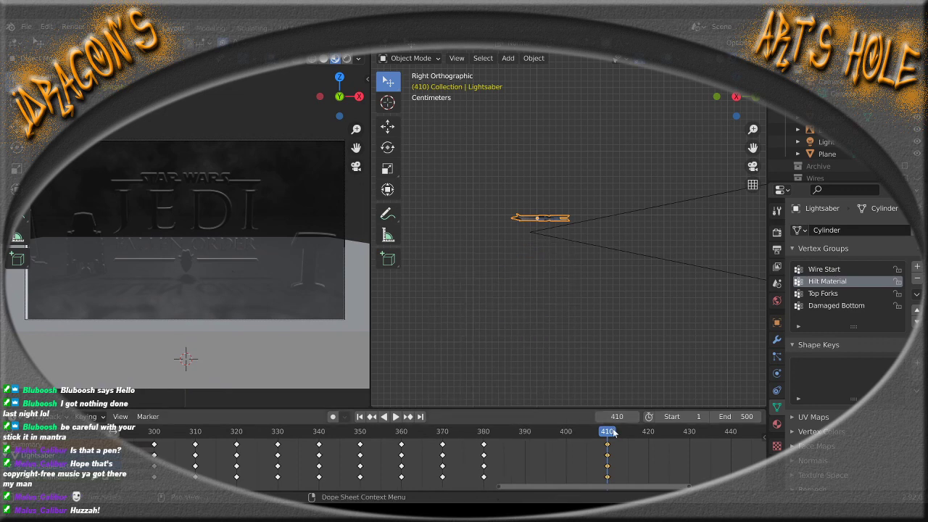
Lower the lightsaber about 0.009 m along global Z at frame 410 in the right view, insert an Available keyframe, and review the motion
mouse_move(607, 430)
left_mouse_down()
mouse_move(414, 429)
mouse_move(490, 415)
mouse_move(608, 413)
left_mouse_up()
key("g")
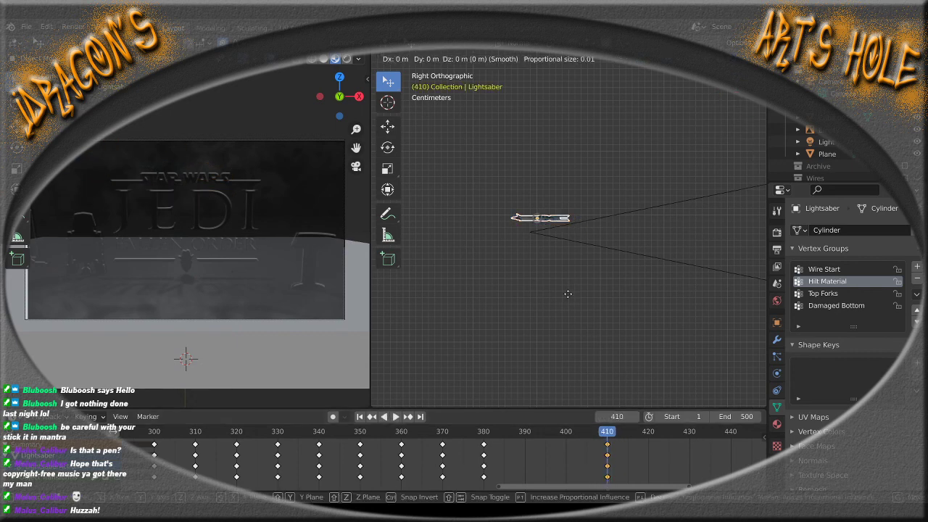
key("z")
key("z")
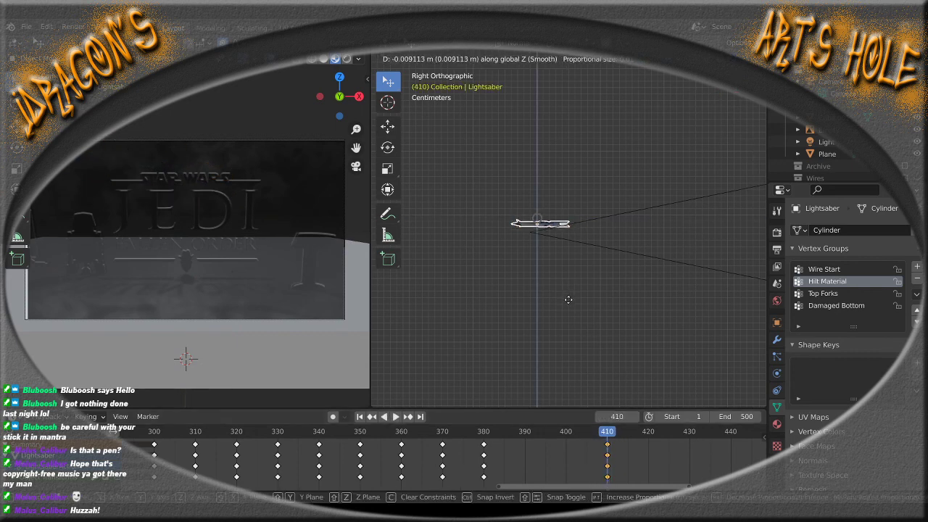
left_click(568, 299)
key("i")
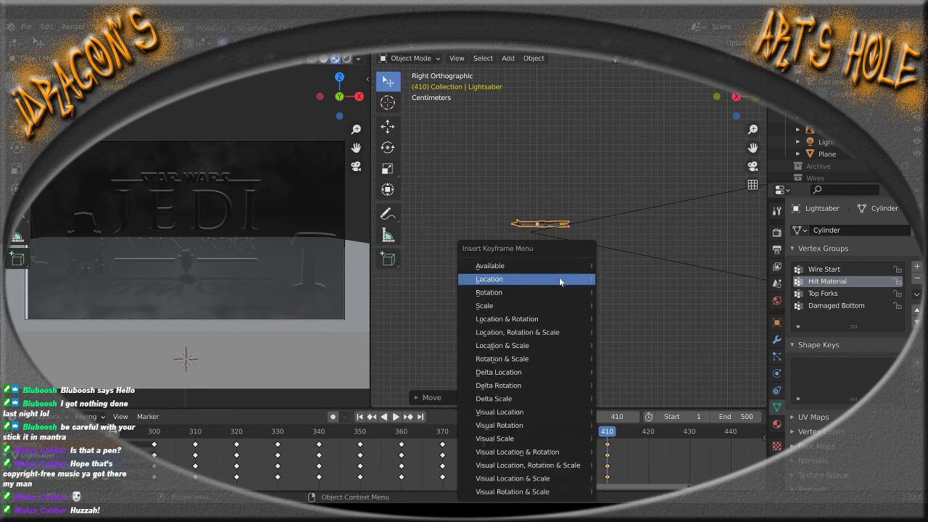
left_click(553, 267)
mouse_move(608, 435)
left_mouse_down()
mouse_move(442, 434)
mouse_move(606, 429)
left_mouse_up()
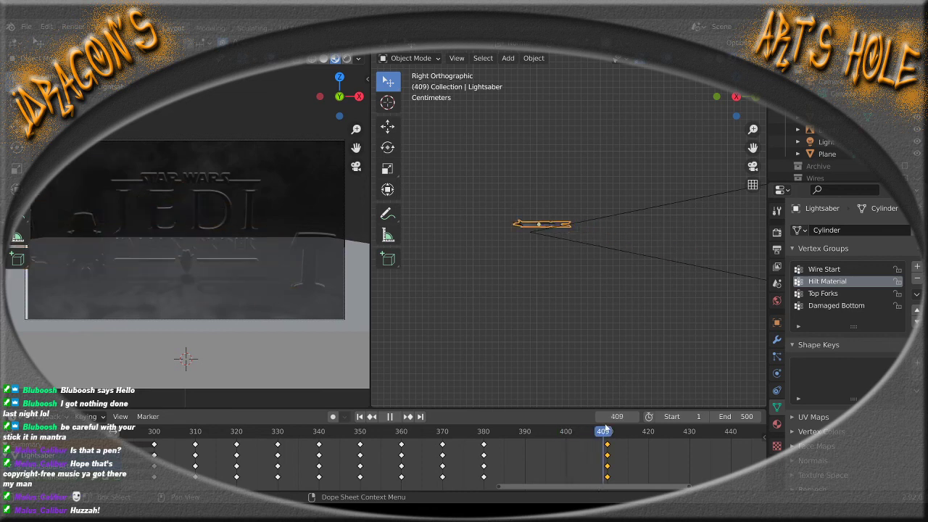
Move the lightsaber in the positive global X direction towards the camera's centre line at frame 410 in the top view
key("KP_7")
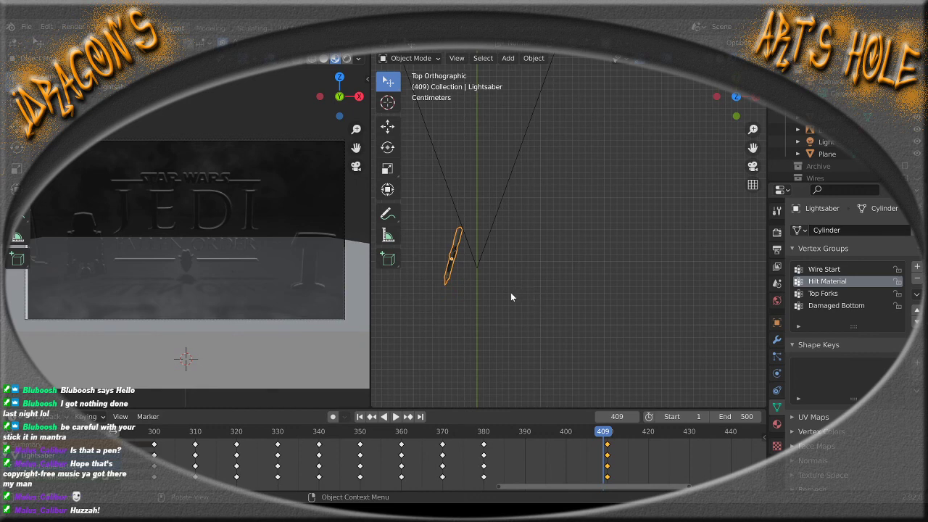
middle_click_drag(475, 302, 553, 307, "shift")
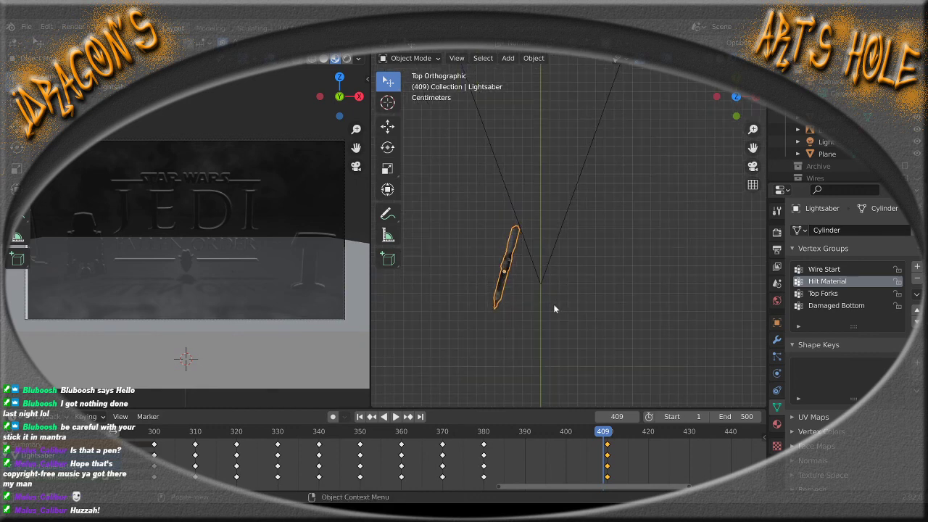
left_click_drag(606, 434, 607, 434)
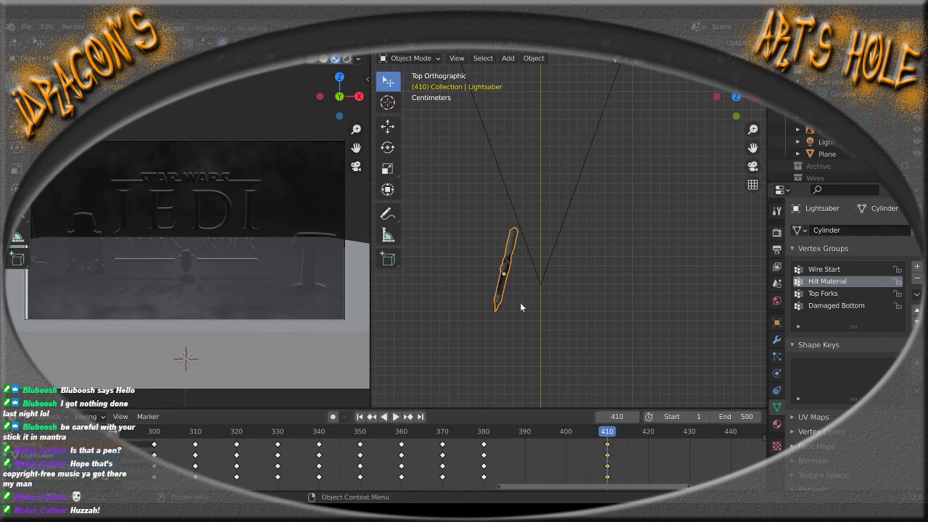
key("g")
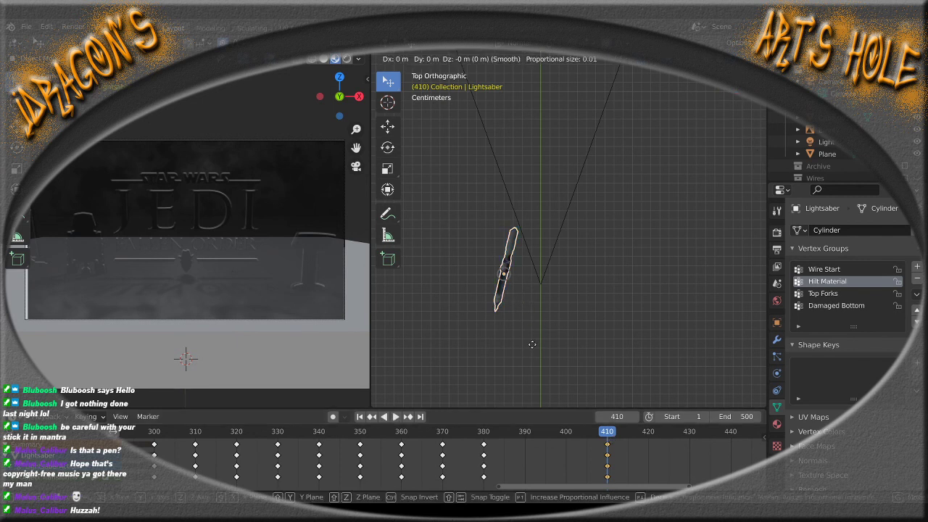
key("x")
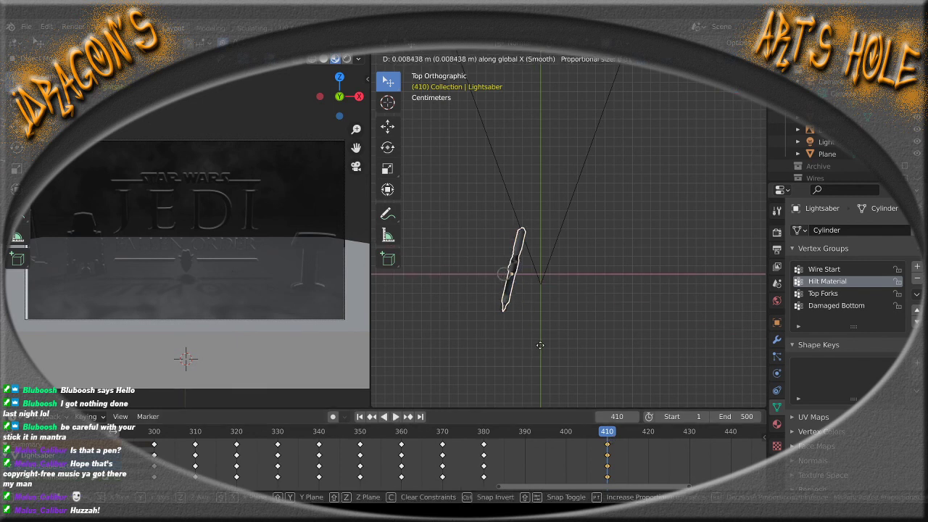
left_click(552, 345)
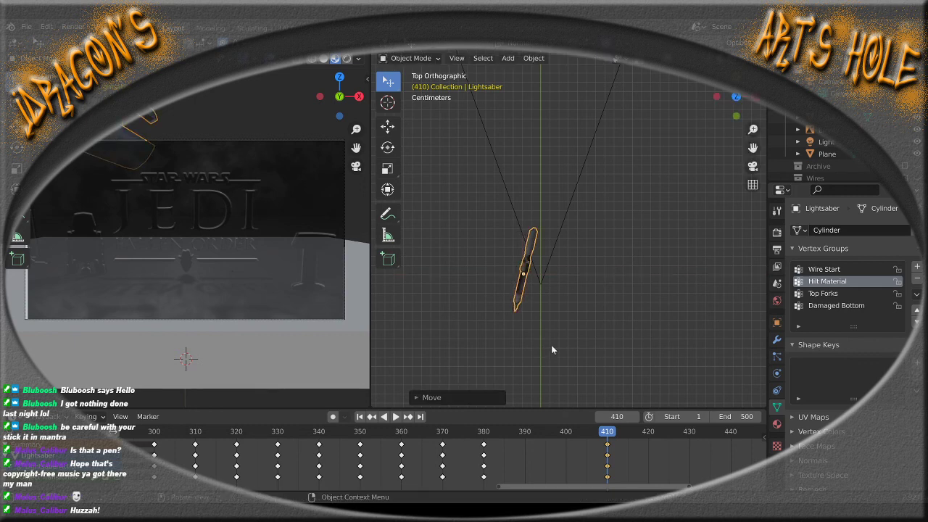
Move the lightsaber farther behind the camera along negative global Y at frame 410, insert an Available keyframe, and play back the motion
key("g")
key("y")
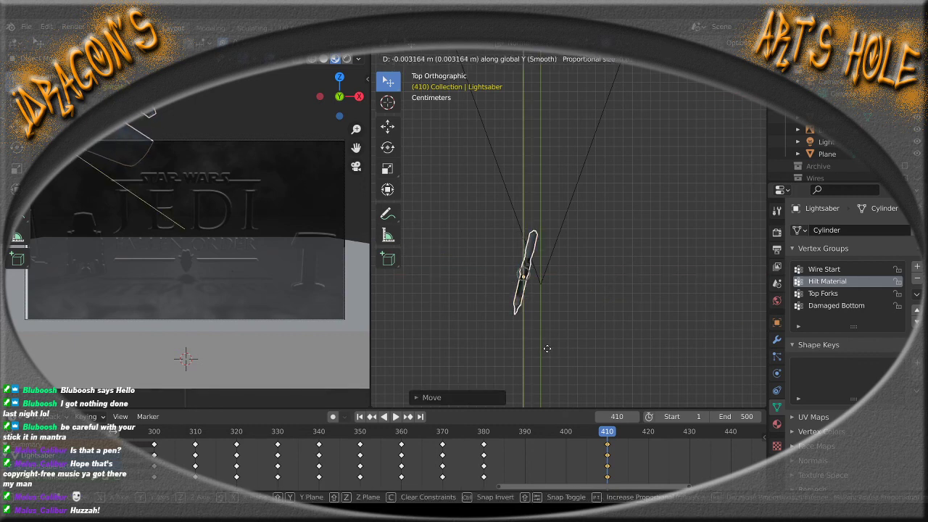
left_click(547, 367)
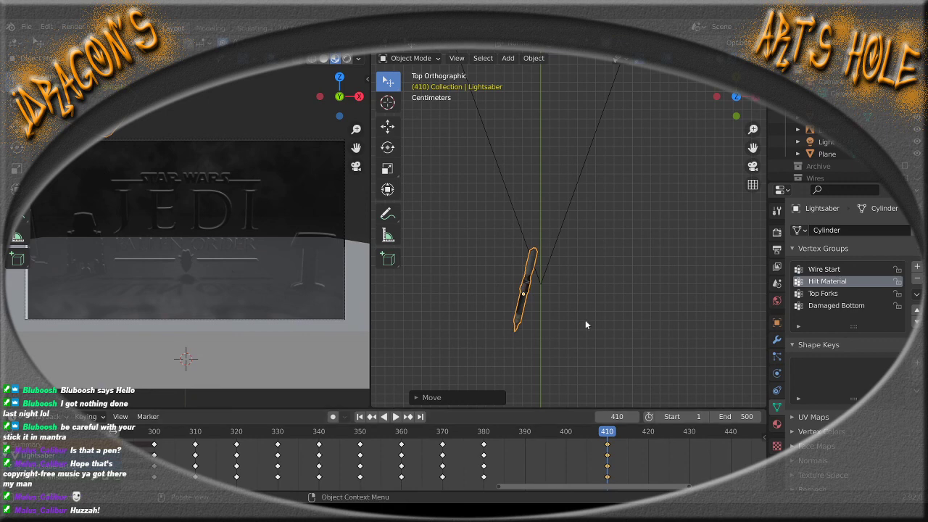
key("i")
left_click(551, 274)
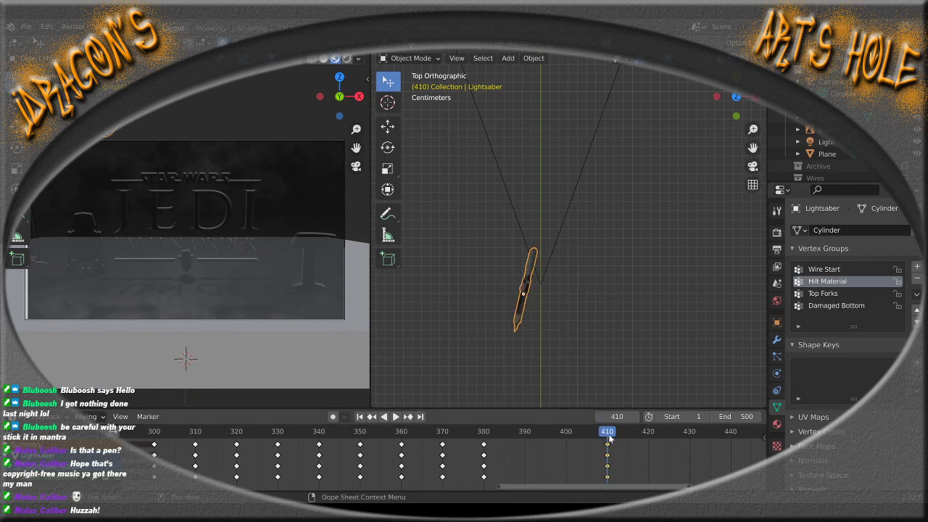
mouse_move(607, 432)
left_mouse_down()
mouse_move(460, 432)
mouse_move(598, 432)
mouse_move(559, 434)
mouse_move(608, 441)
mouse_move(531, 437)
mouse_move(603, 441)
left_mouse_up()
key("space")
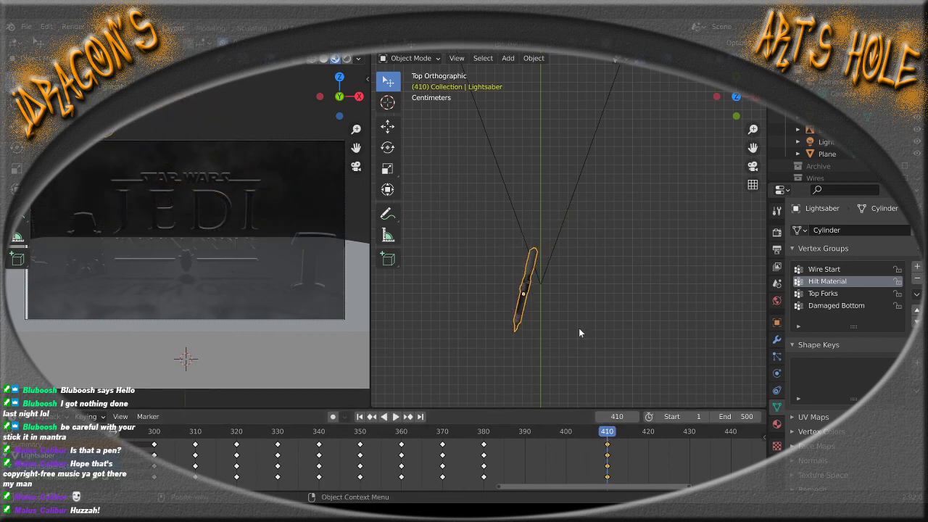
Examine the lightsaber's position relative to the camera at frame 410 from the back view
key("KP_1")
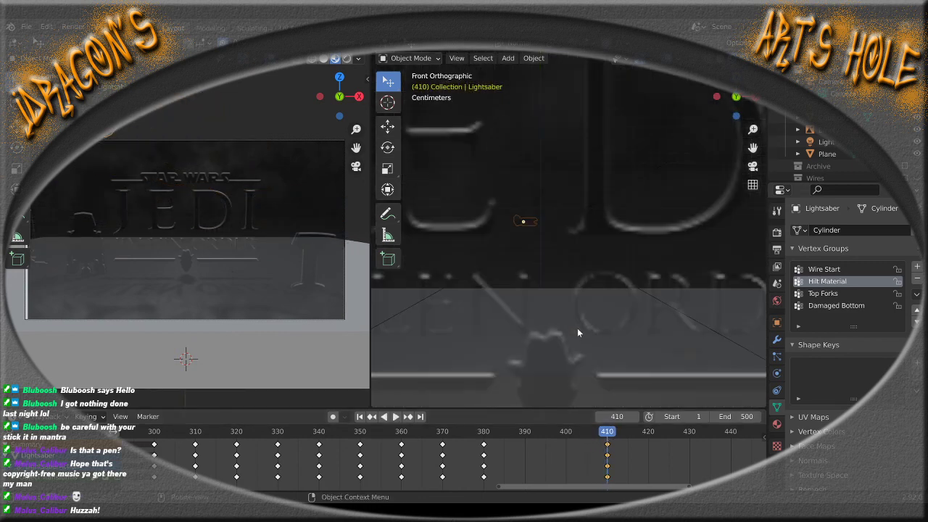
key("ctrl+KP_1")
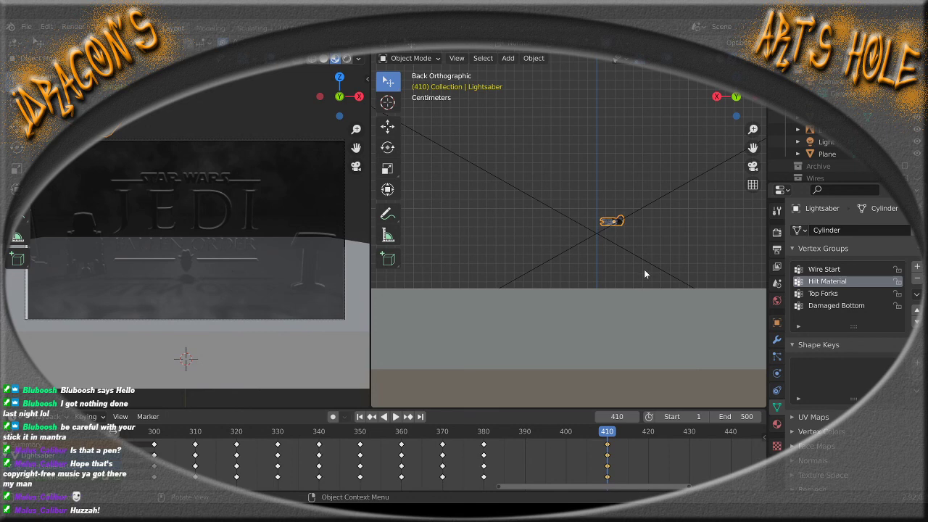
scroll(581, 274, "up", 5)
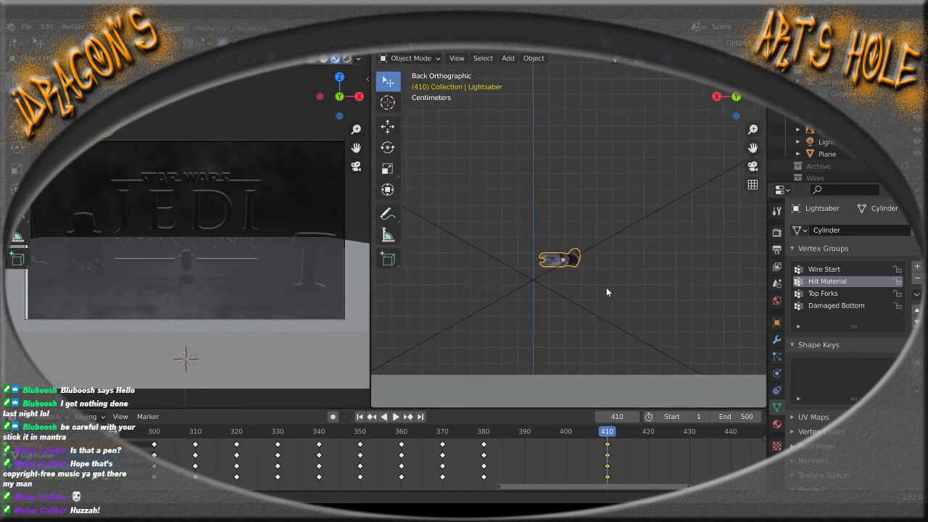
middle_click_drag(609, 312, 612, 204)
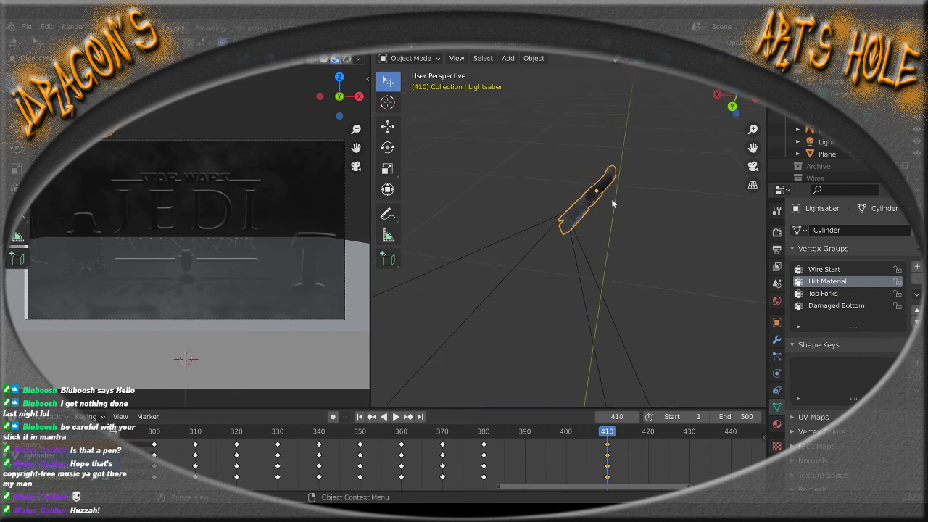
key("ctrl+KP_1")
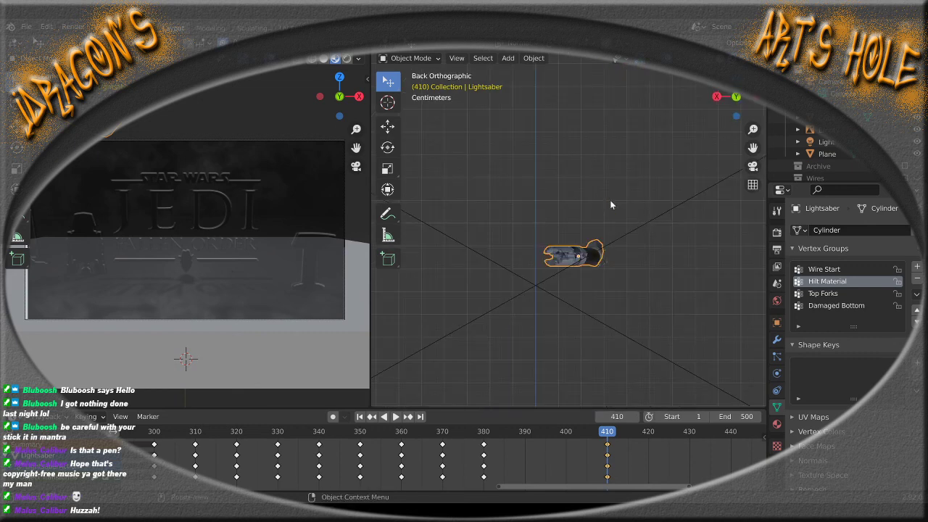
Move the lightsaber in the negative direction along the global X axis at frame 410
key("g")
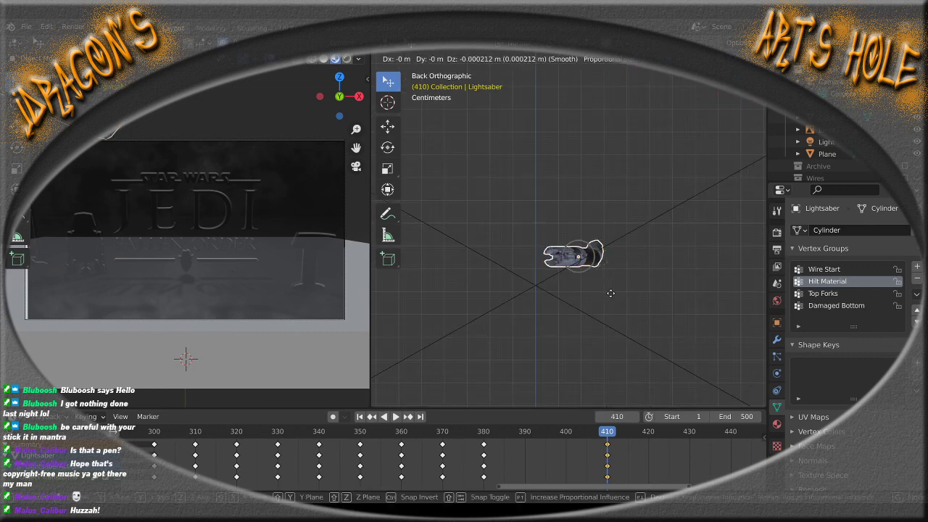
key("x")
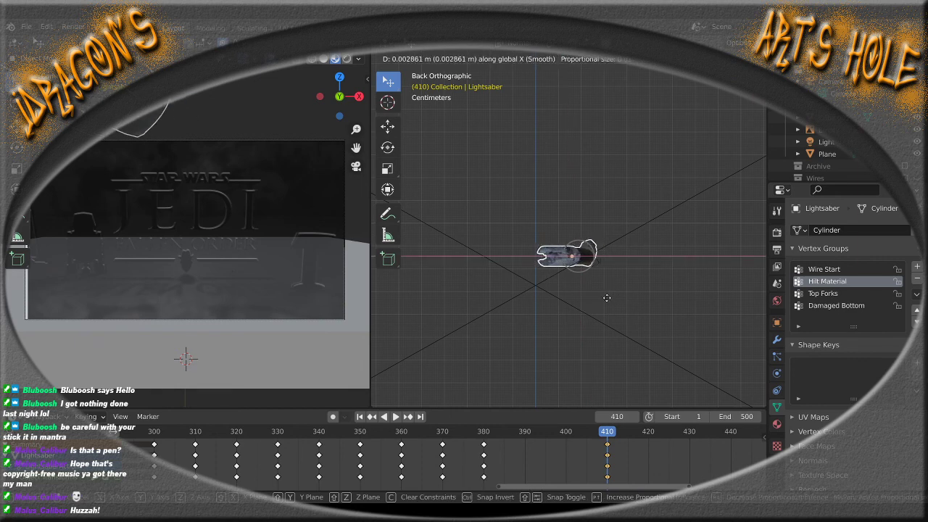
left_click(627, 295)
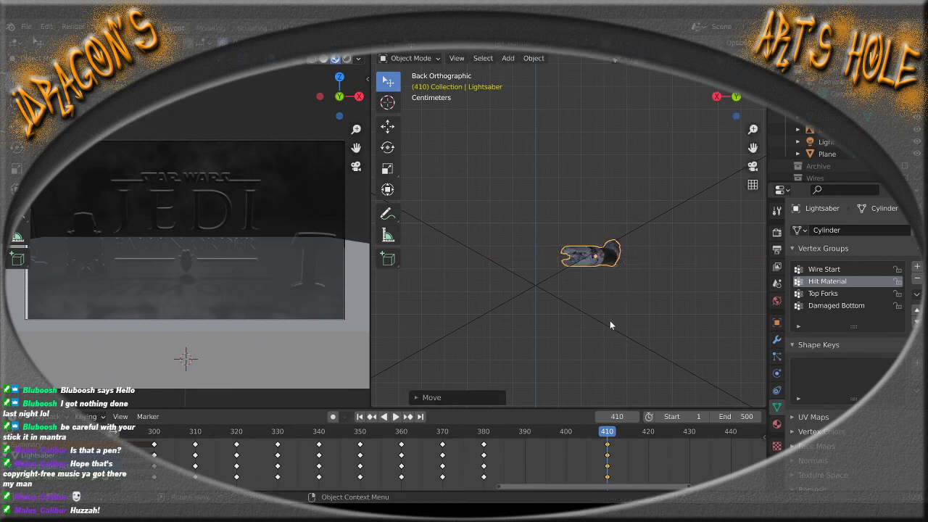
From the right side view, lower the lightsaber about 0.0084 m along the global Z axis
key("KP_7")
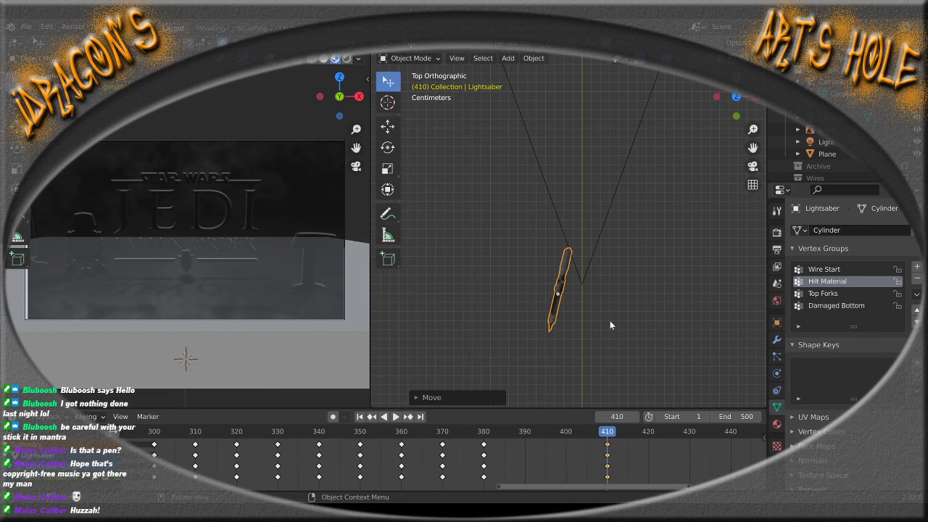
key("KP_1")
key("KP_3")
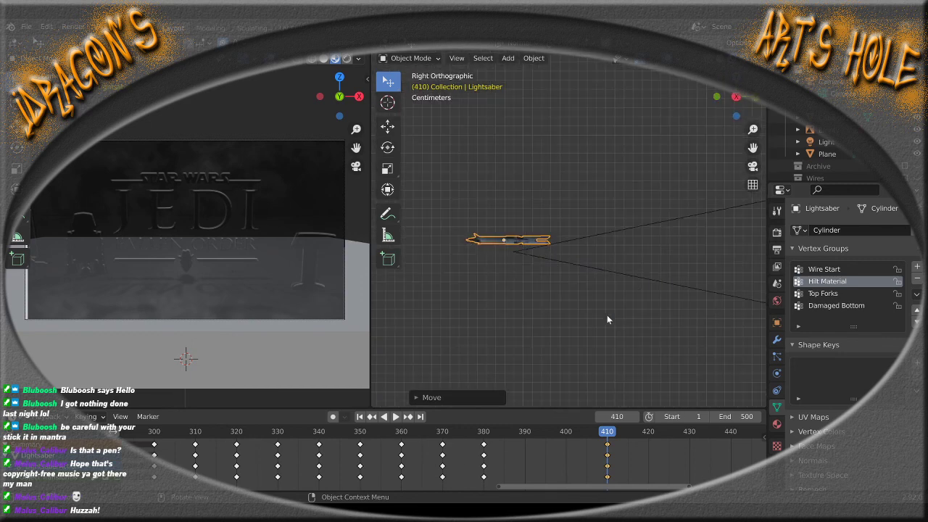
key("g")
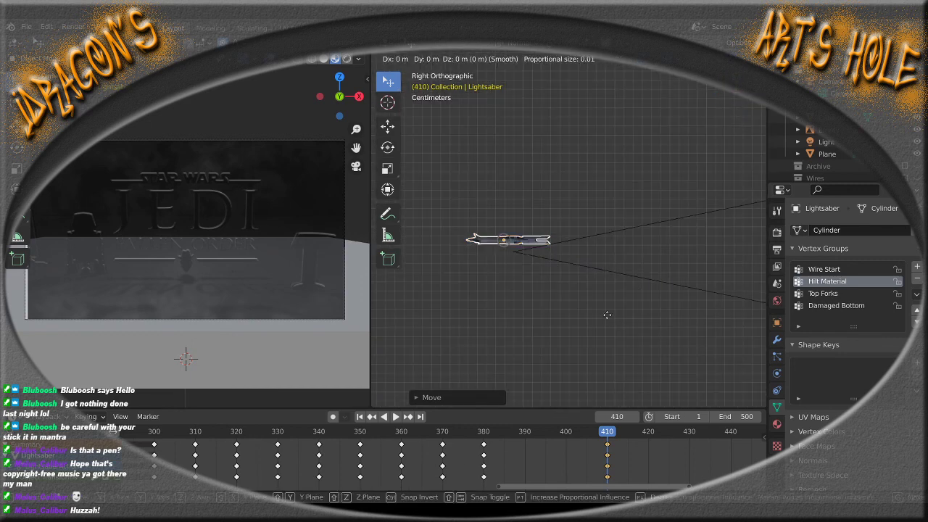
key("z")
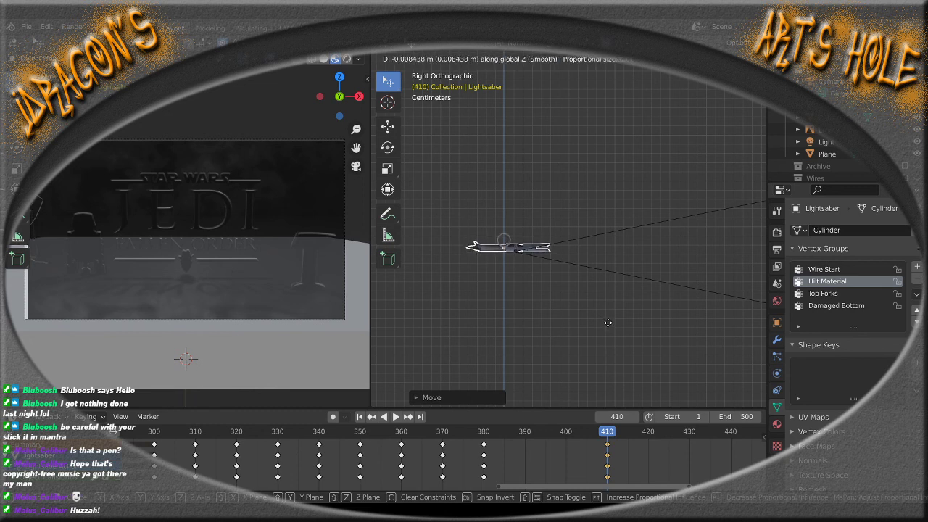
left_click(609, 323)
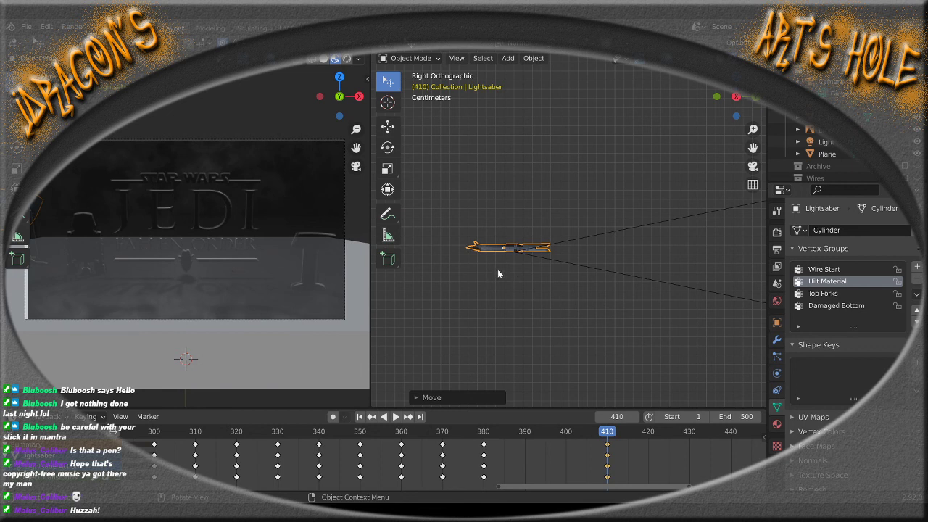
key("g")
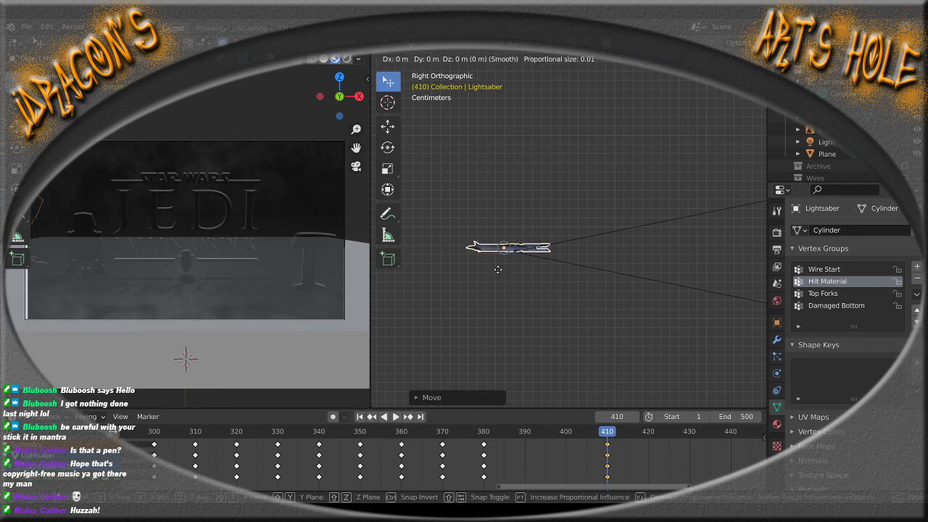
key("x")
key("x")
key("x")
key("x")
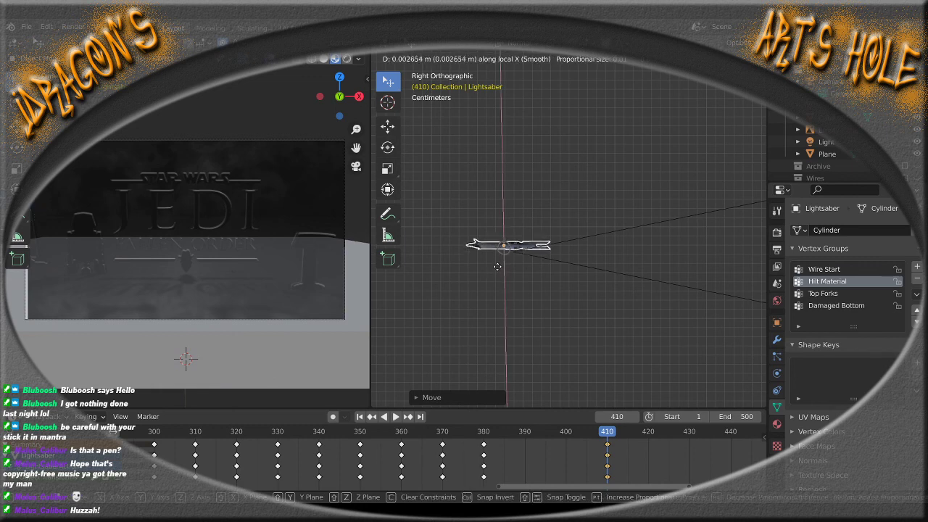
left_click(517, 316)
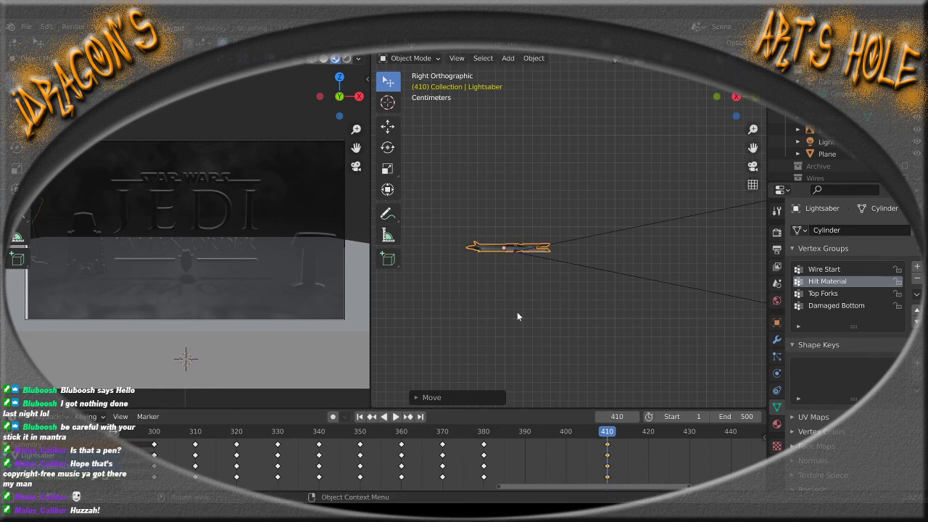
From the top view, move the lightsaber about -0.0024 m along the global X axis
key("KP_7")
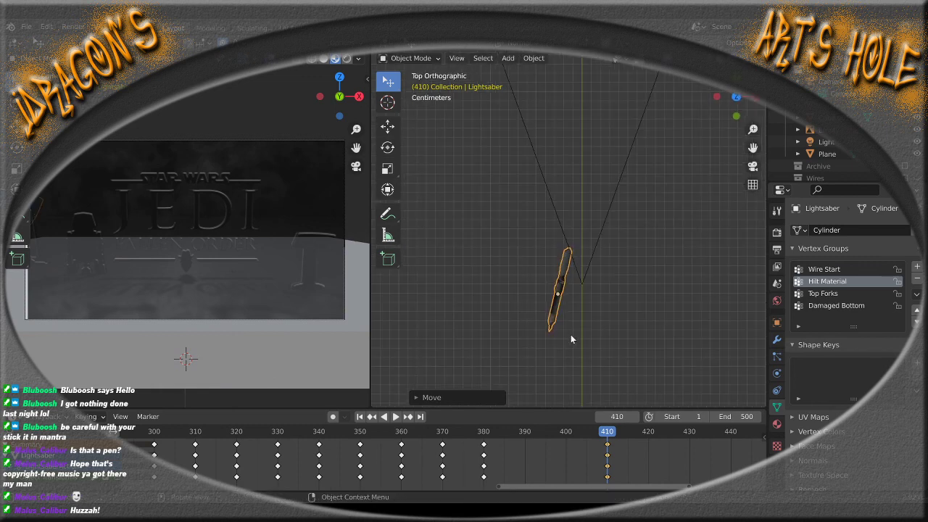
key("g")
key("z")
key("z")
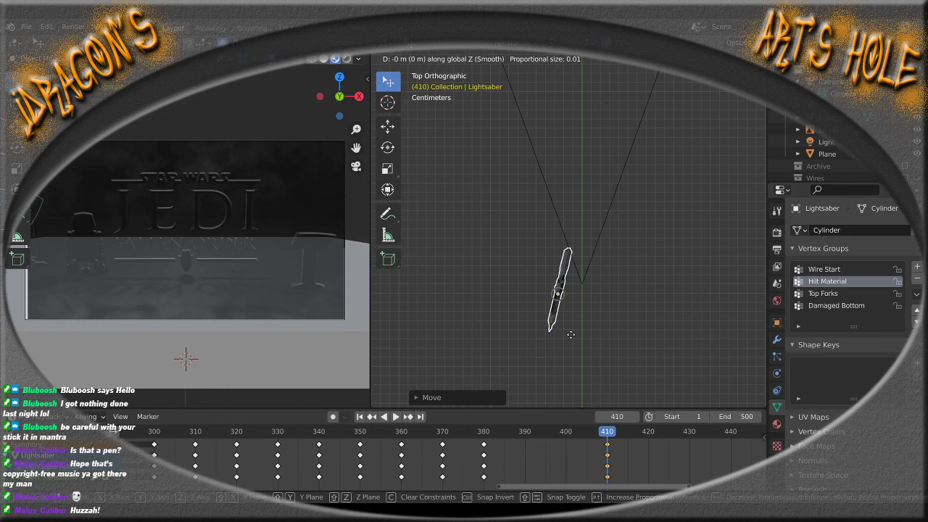
key("x")
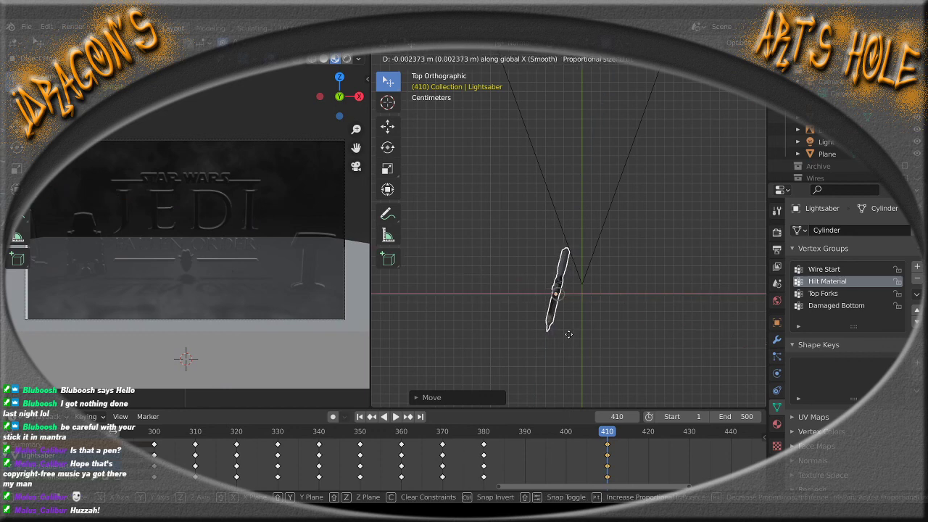
left_click(568, 334)
Insert a keyframe for the lightsaber's new position at frame 410
scroll(156, 284, "down", 1)
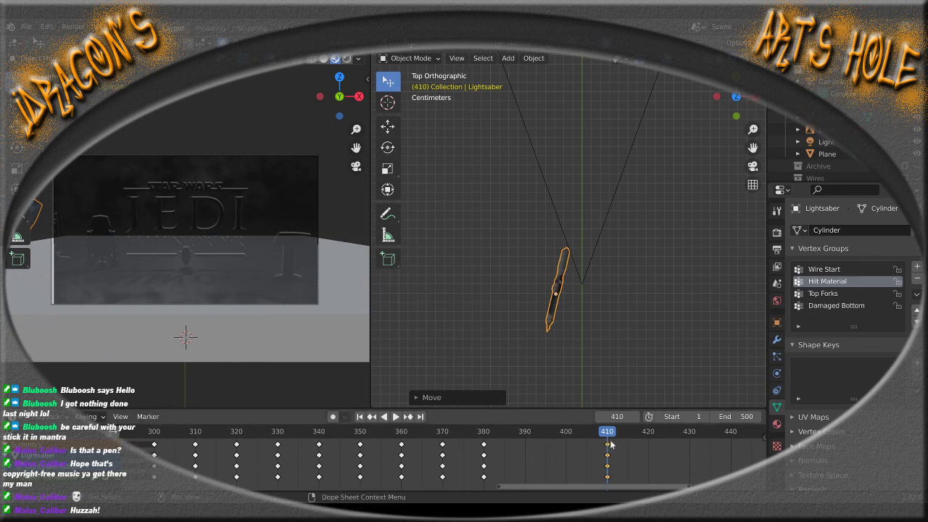
key("i")
left_click(492, 271)
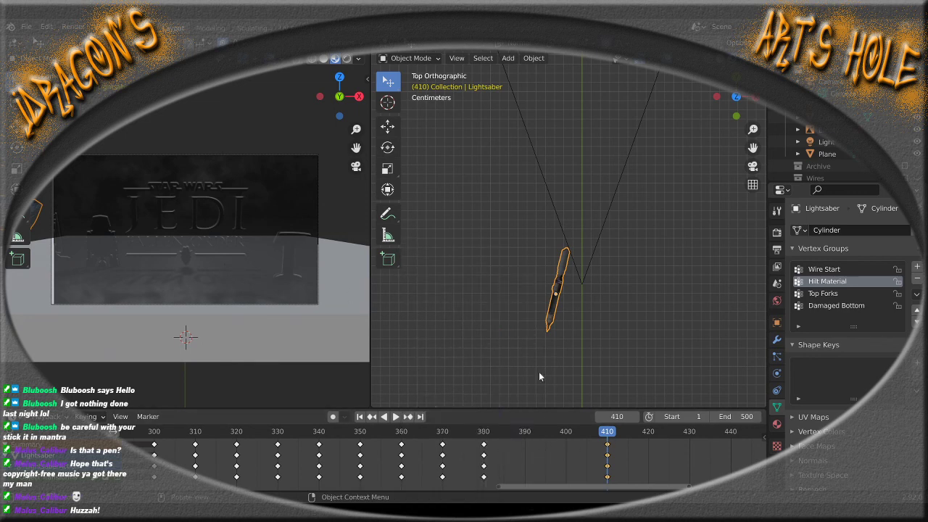
Play and scrub through the lightsaber's exit motion between the last keyframes, stopping at frame 403
left_click_drag(614, 435, 542, 435)
key("space")
key("space")
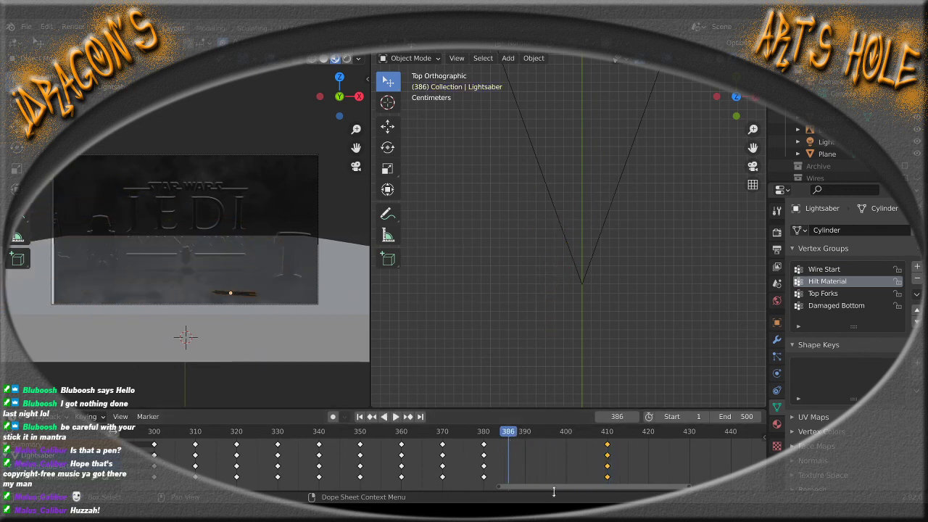
left_click_drag(500, 492, 279, 489)
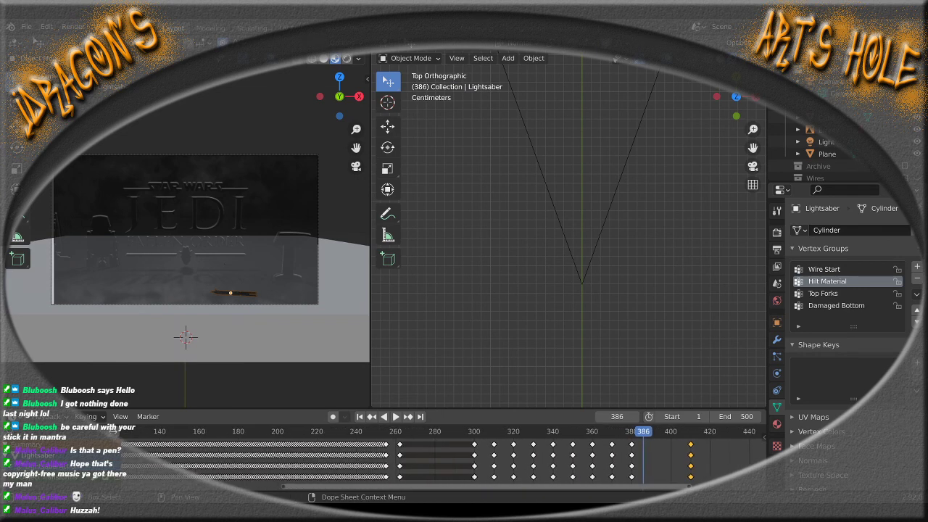
left_click_drag(651, 438, 676, 439)
Examine the lightsaber hilt at frame 403 from the side and looking into its forked end
middle_click_drag(598, 322, 556, 301)
scroll(601, 321, "up", 5)
scroll(570, 289, "up", 3)
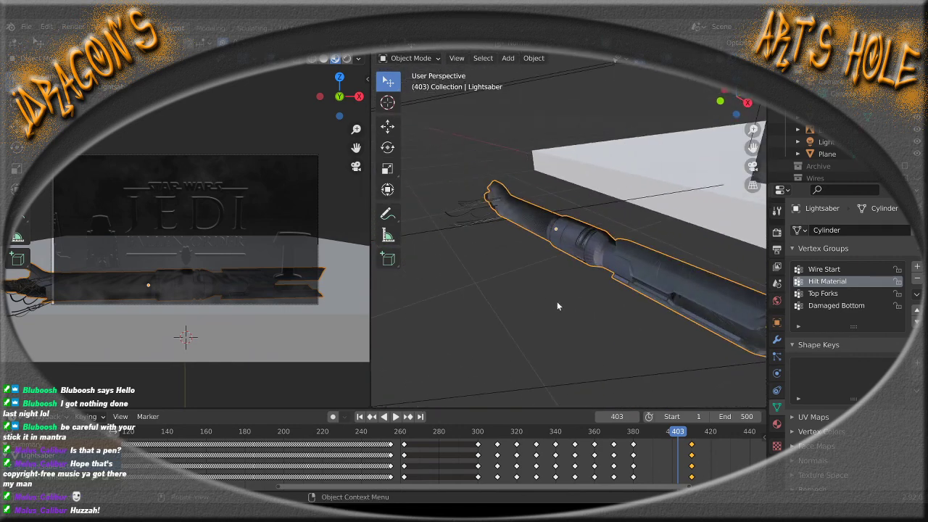
scroll(579, 321, "up", 6)
scroll(514, 284, "down", 8)
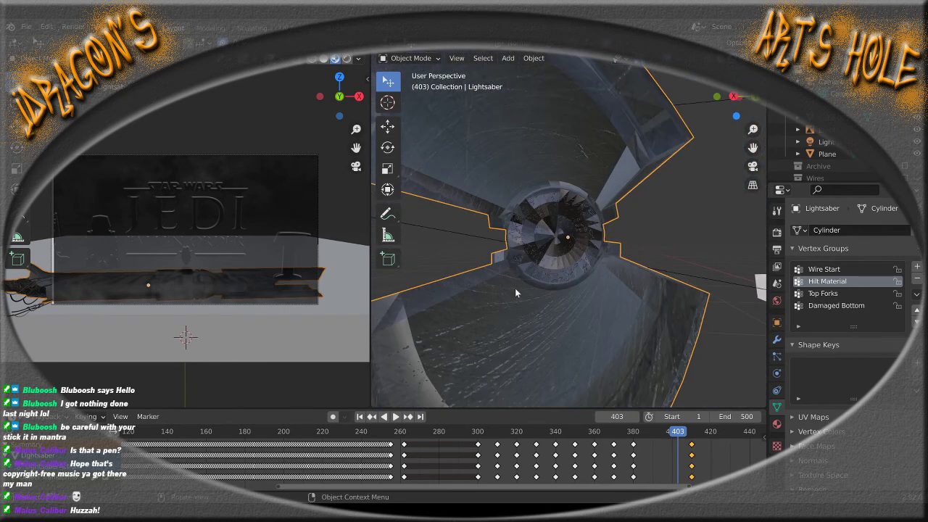
middle_click_drag(567, 309, 545, 190)
middle_click_drag(560, 248, 549, 322)
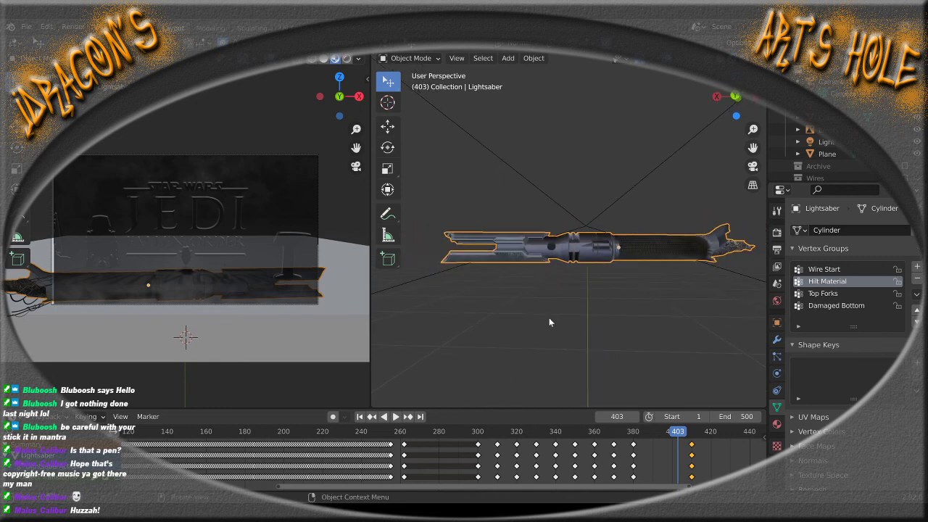
middle_click_drag(615, 309, 600, 307)
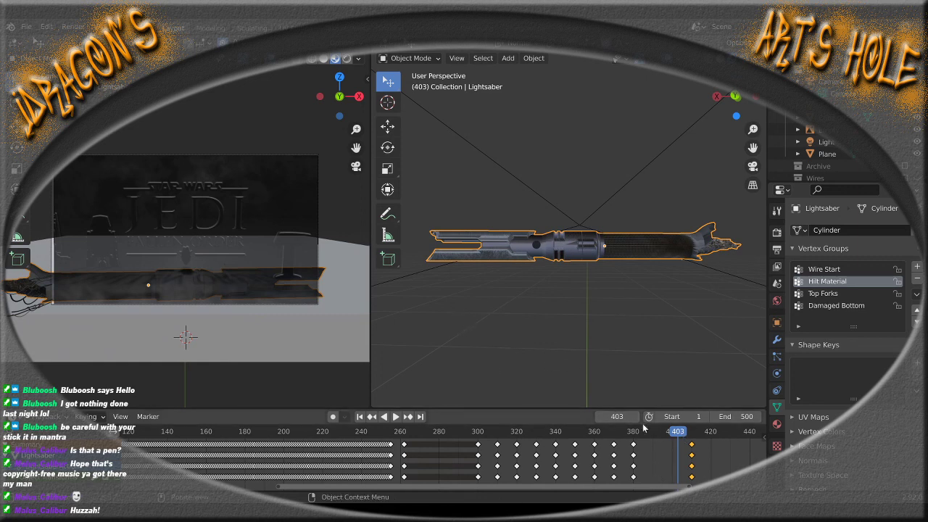
Play the whole animation from frame 0 and watch it in an enlarged camera view
key("space")
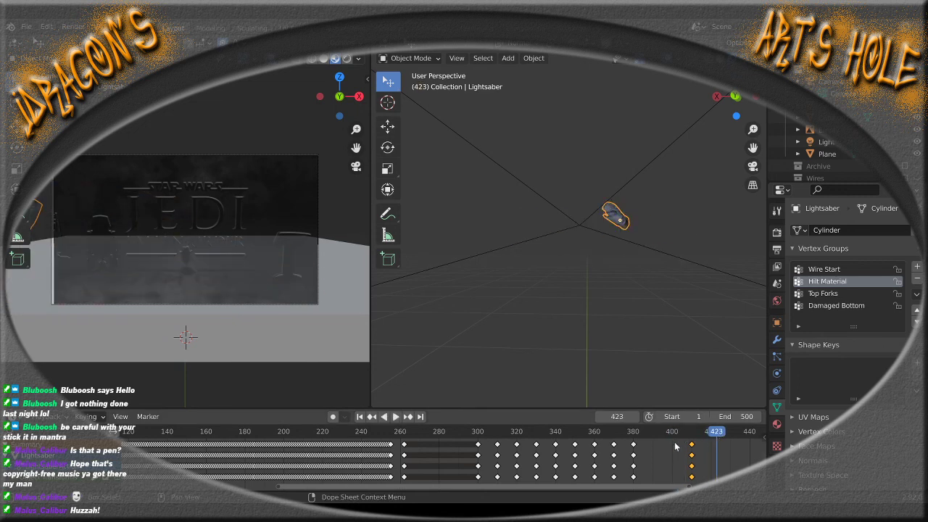
left_click_drag(622, 487, 453, 496)
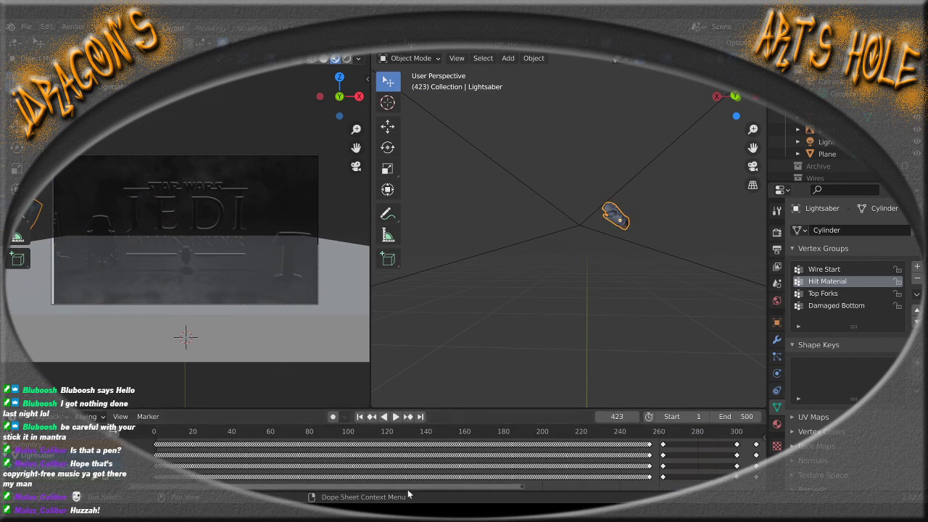
left_click(153, 433)
key("space")
middle_click_drag(542, 277, 532, 282)
scroll(185, 275, "up", 2)
scroll(185, 276, "down", 2)
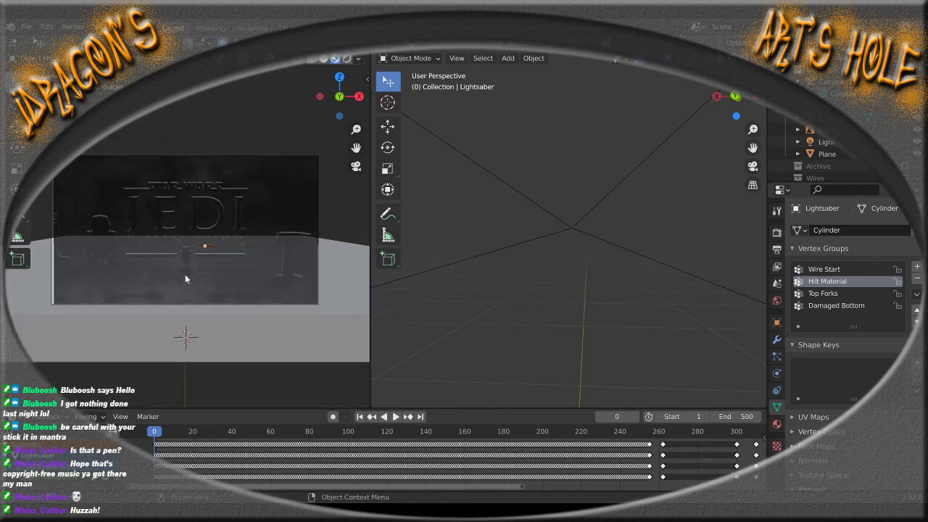
scroll(184, 274, "up", 1)
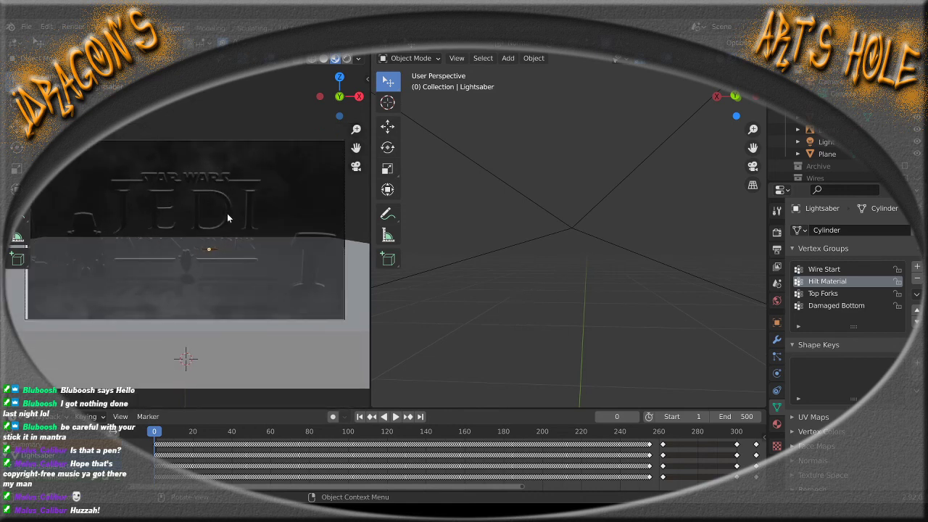
left_click(396, 416)
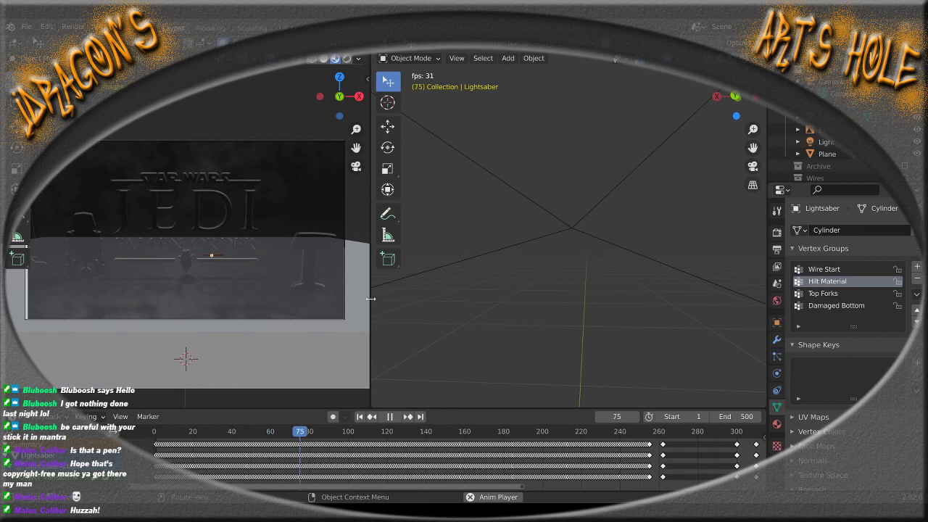
left_click_drag(372, 294, 677, 317)
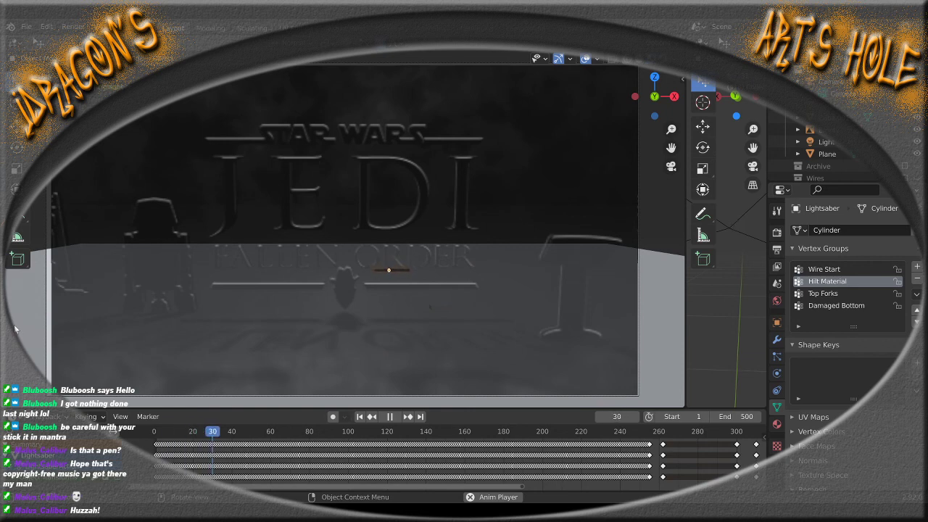
scroll(15, 329, "down", 1)
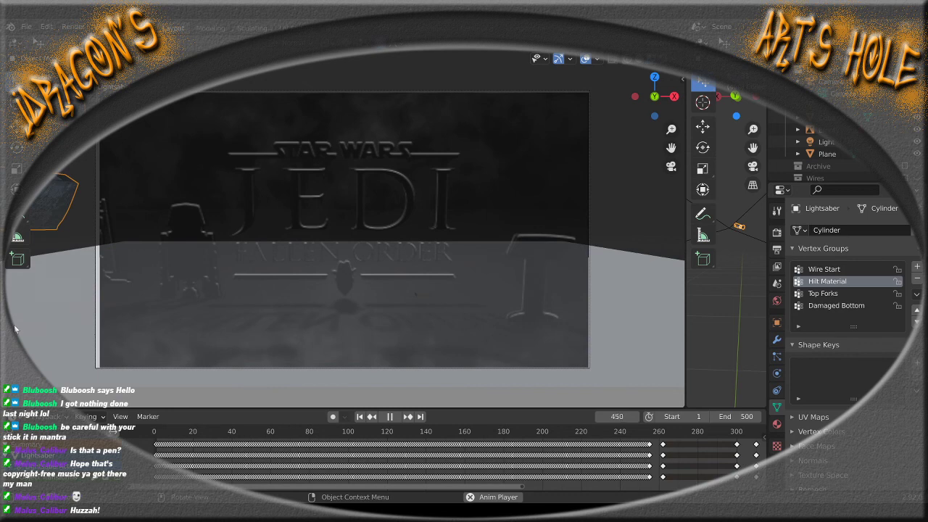
Stop the playback, go to frame 305 and save the file
left_click_drag(667, 434, 744, 436)
left_click_drag(426, 486, 559, 494)
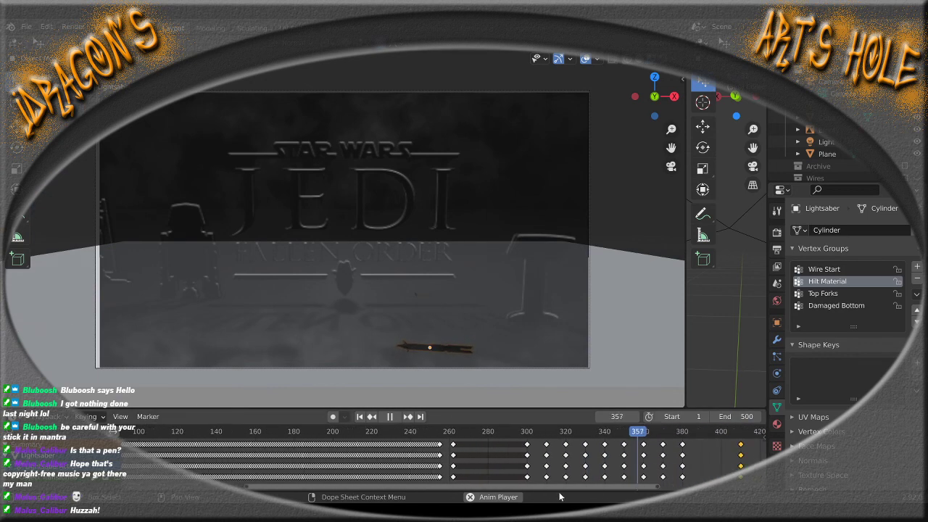
left_click(392, 417)
left_click(535, 434)
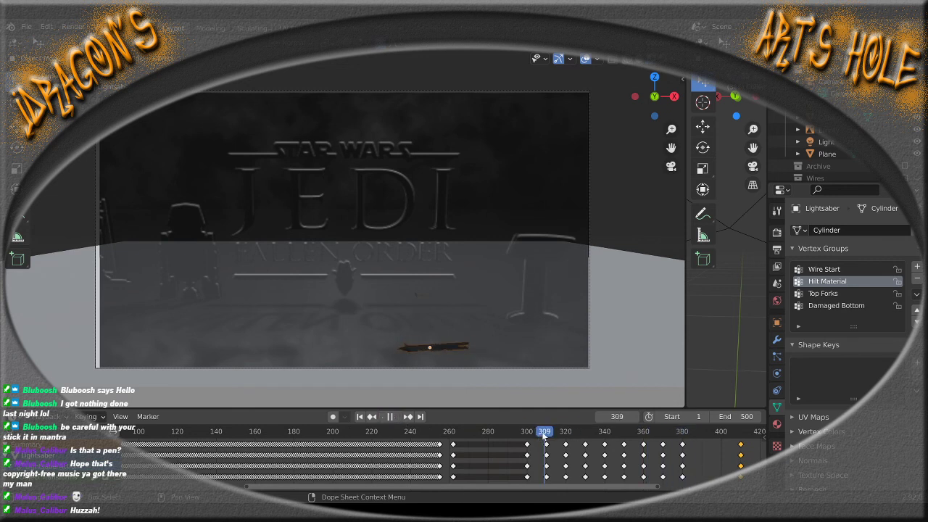
key("ctrl+s")
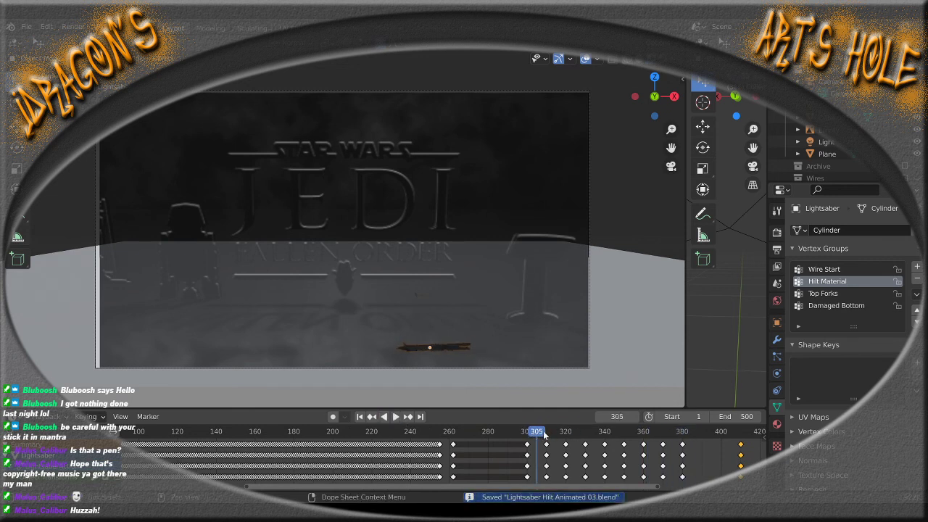
Go to frame 310 and widen the working viewport beside the camera view
key("ctrl+shift+space")
left_click_drag(526, 436, 545, 437)
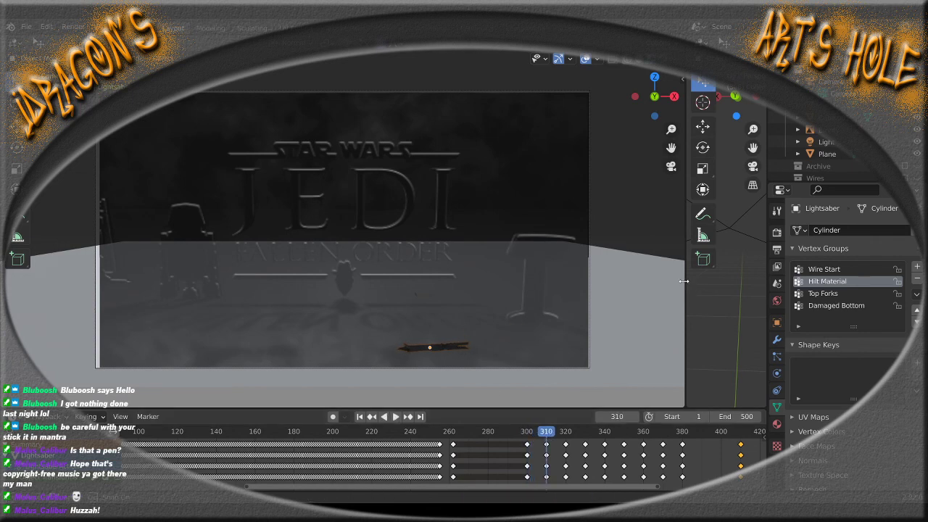
left_click_drag(683, 281, 277, 299)
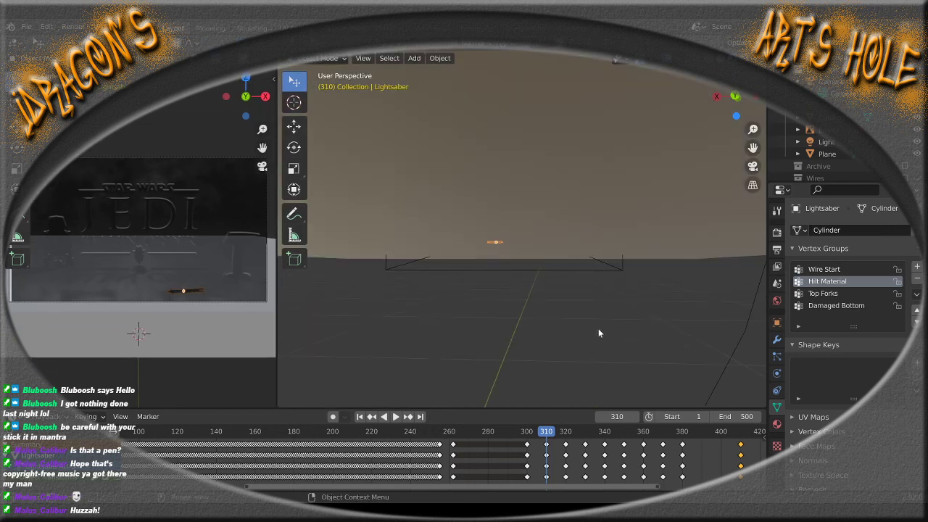
Frame the selected lightsaber in a close-up, angled view at frame 310
scroll(598, 333, "down", 6)
middle_click_drag(598, 333, 496, 271)
scroll(539, 318, "up", 5)
scroll(493, 260, "up", 5)
scroll(449, 256, "up", 2)
middle_click_drag(418, 261, 540, 294, "shift")
key("KP_Decimal")
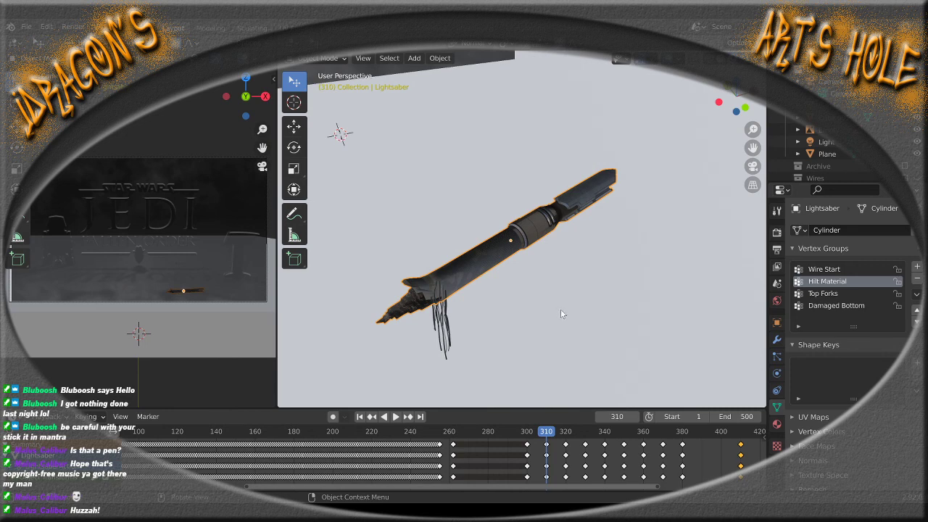
Rotate the lightsaber about 60° around its local Z axis at frame 310 and insert an Available keyframe
key("r")
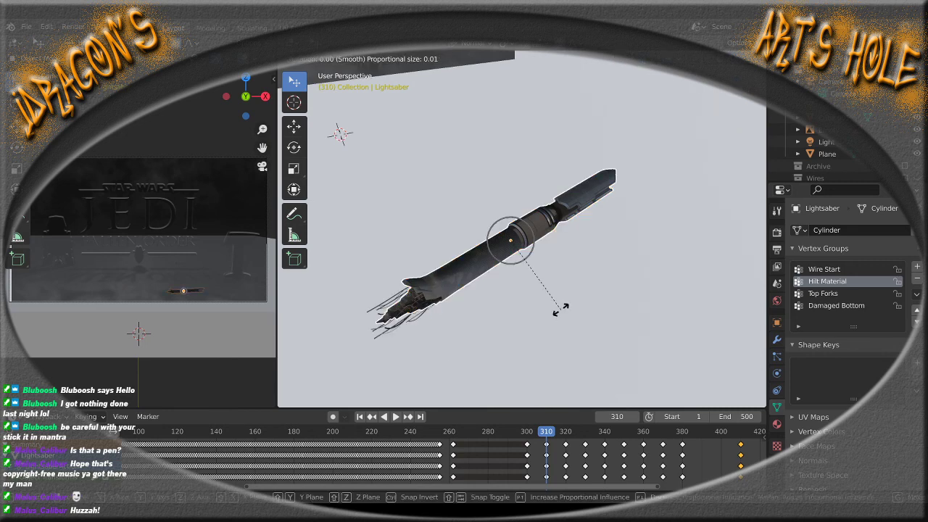
key("z")
key("z")
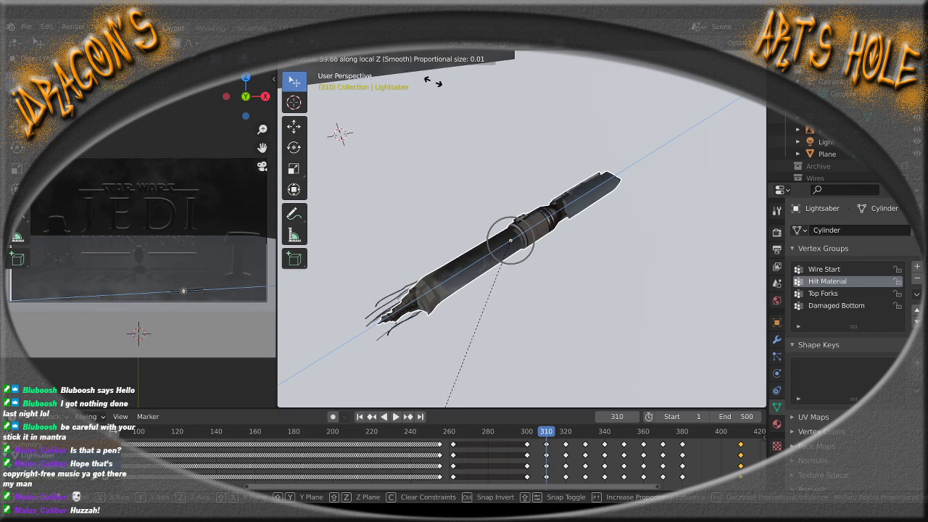
left_click(433, 81)
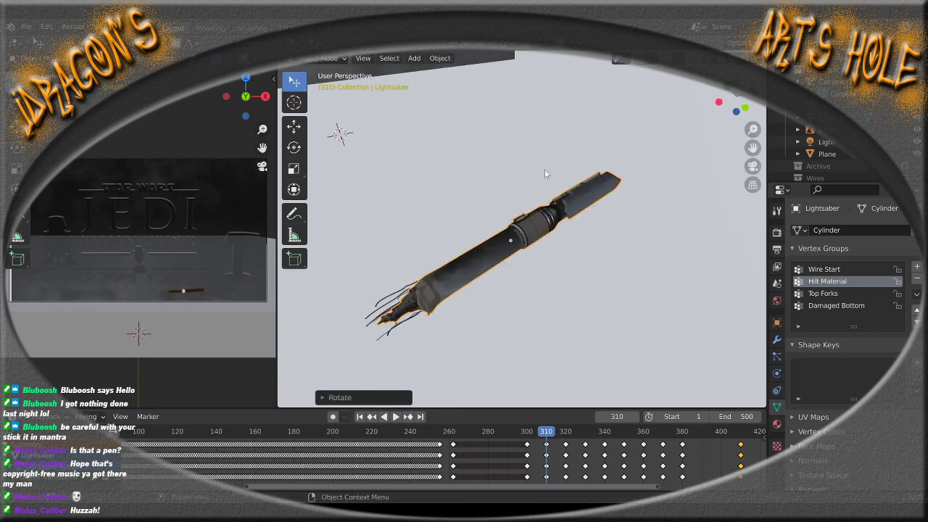
key("i")
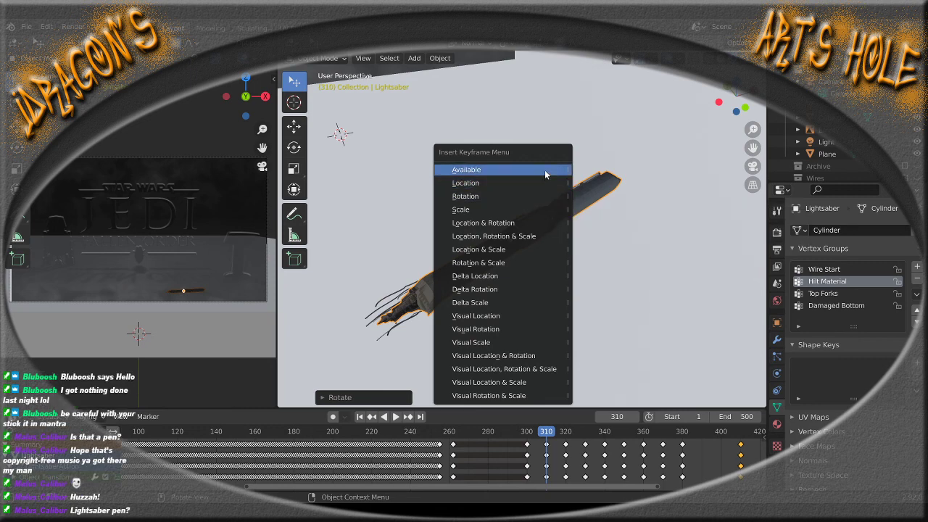
left_click(544, 170)
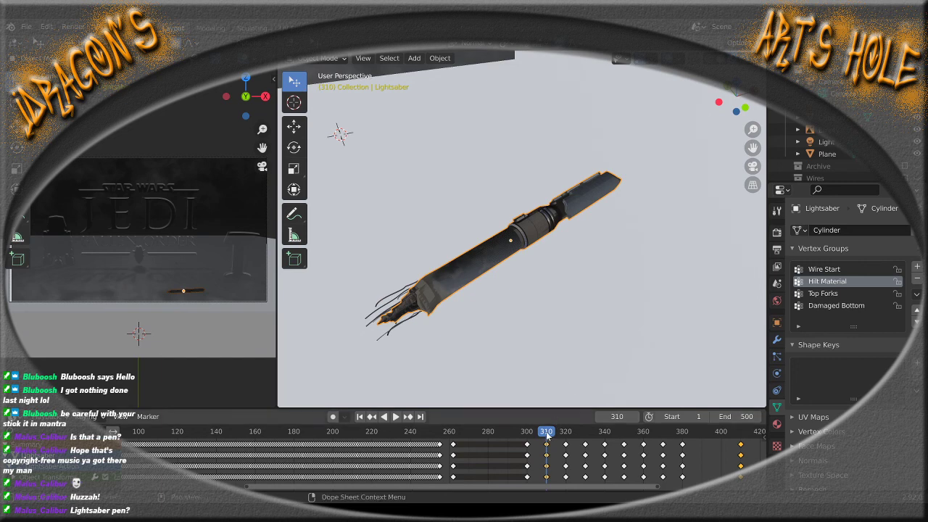
Go to frame 320, roll the lightsaber around its local Z axis and insert an Available keyframe
key("space")
mouse_move(555, 432)
left_mouse_down()
mouse_move(462, 433)
mouse_move(566, 434)
left_mouse_up()
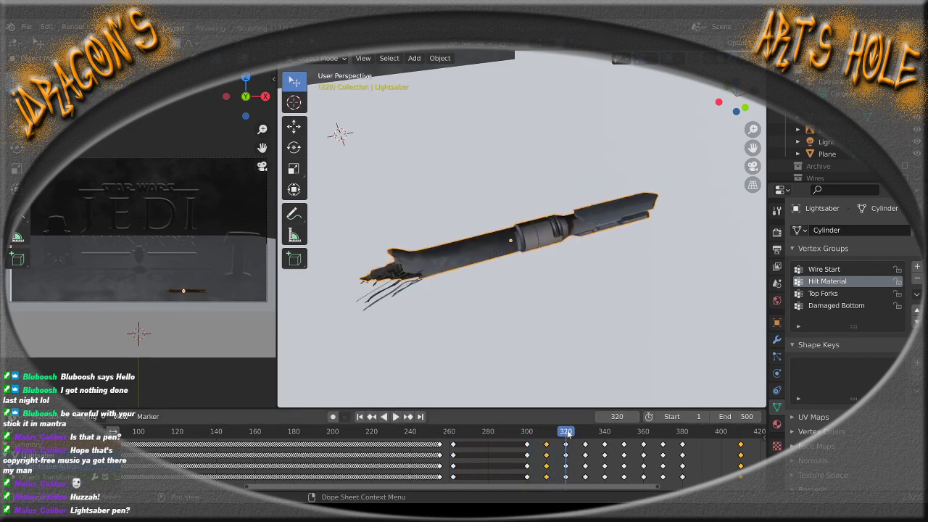
key("space")
key("s")
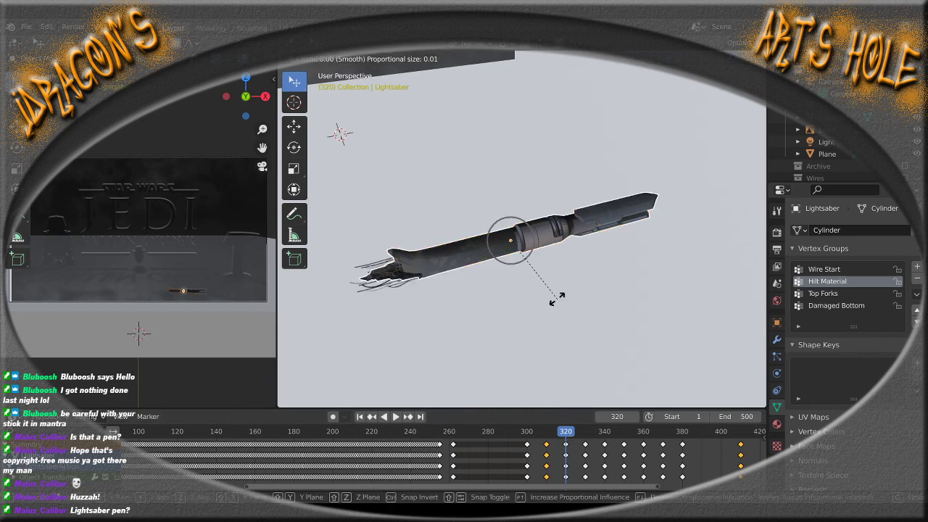
key("z")
key("z")
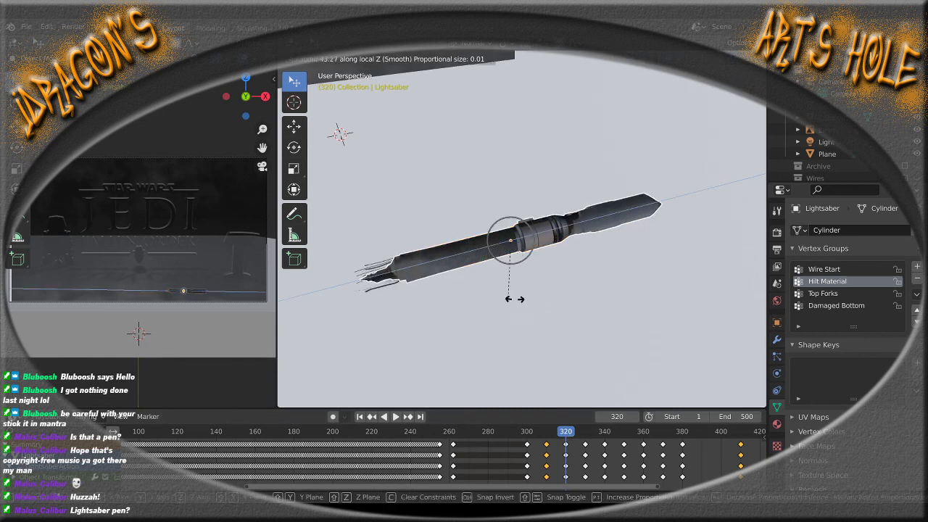
left_click(643, 280)
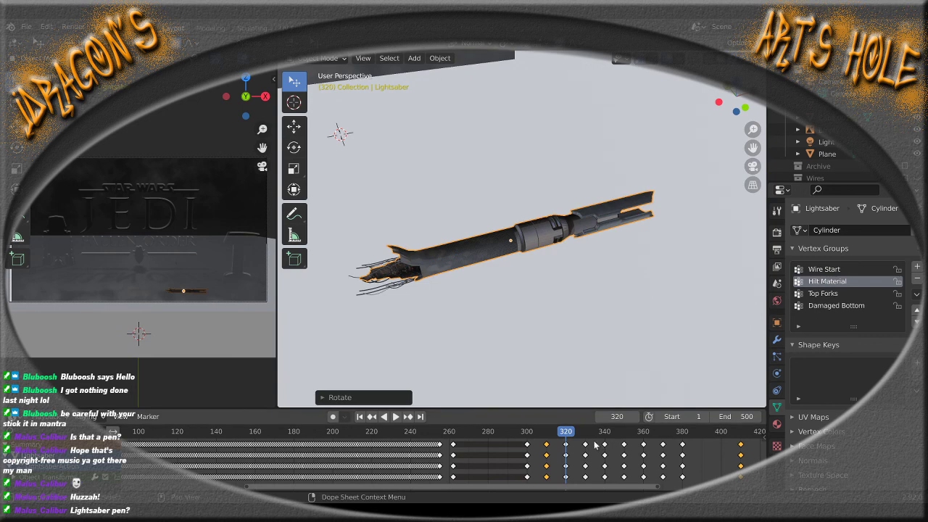
key("i")
left_click(526, 266)
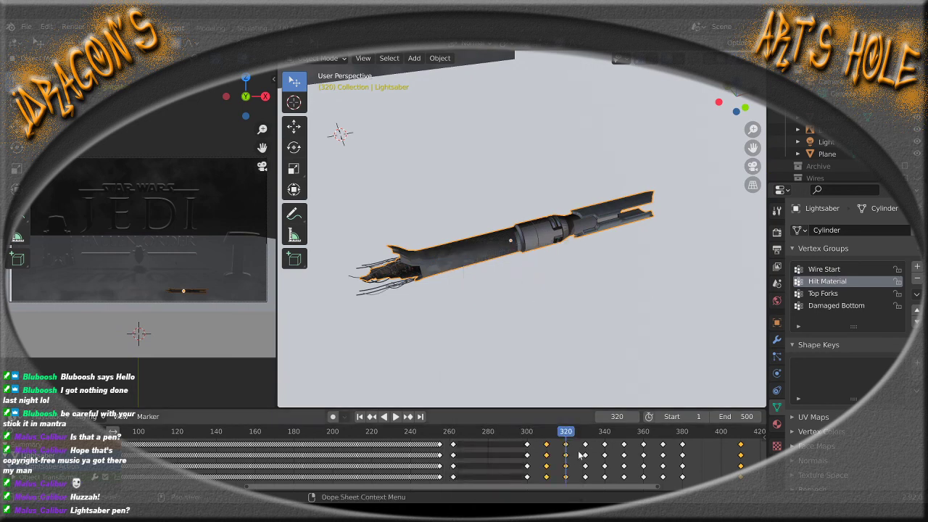
At frame 330, rotate the lightsaber around its local Z axis and key the pose with an Available keyframe
left_click_drag(567, 433, 584, 432)
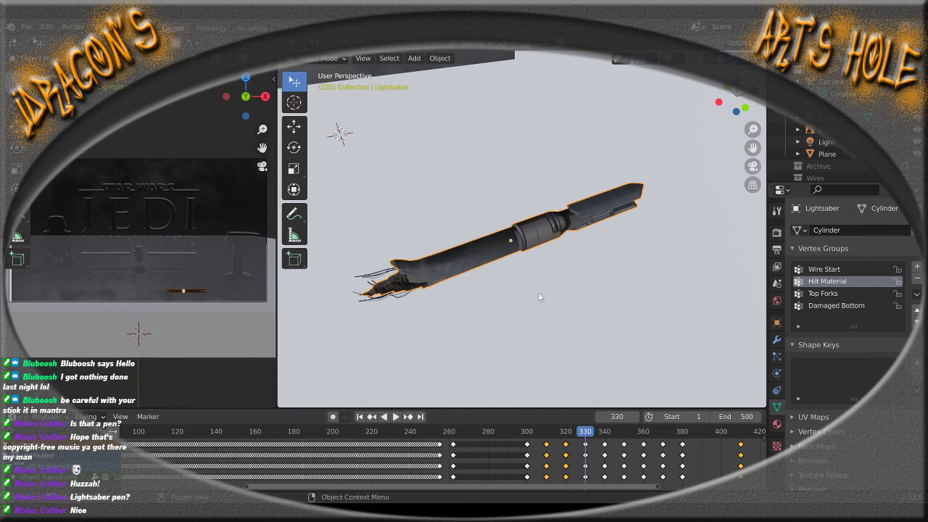
key("r")
key("z")
key("z")
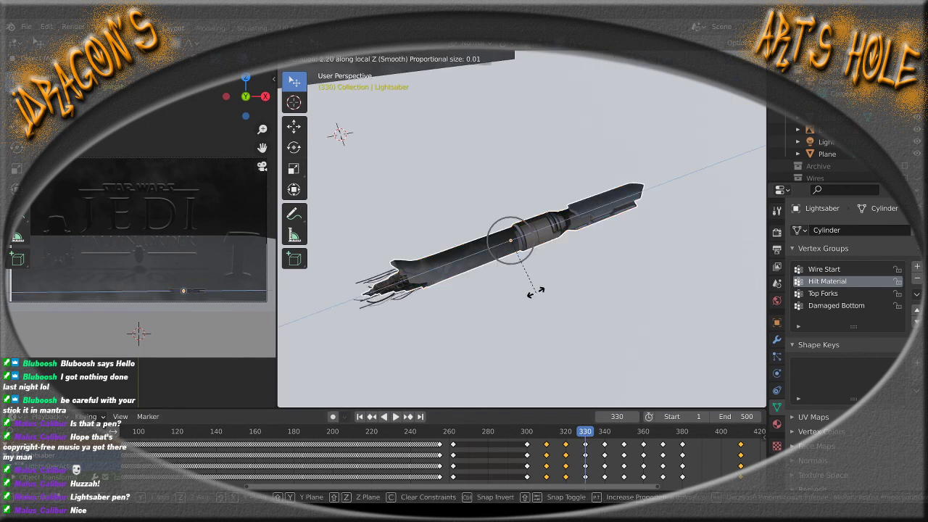
left_click(510, 312)
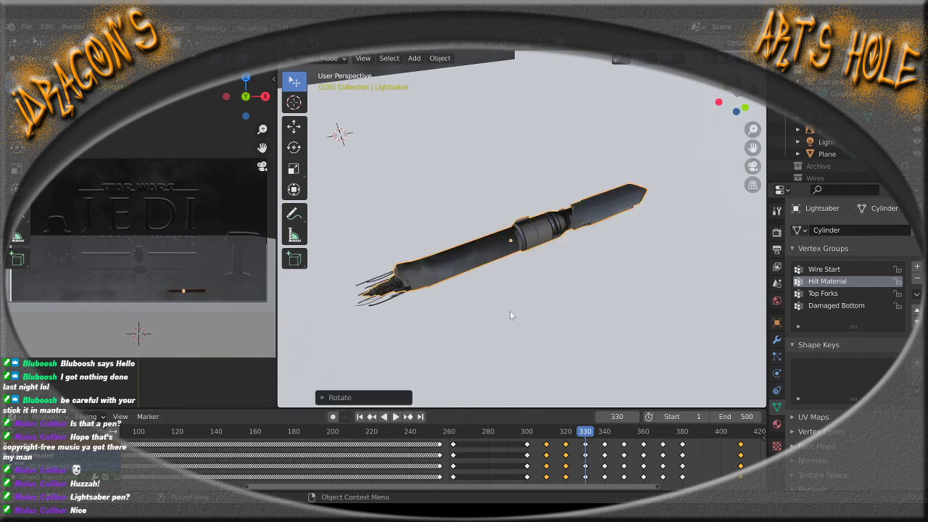
key("i")
left_click(501, 266)
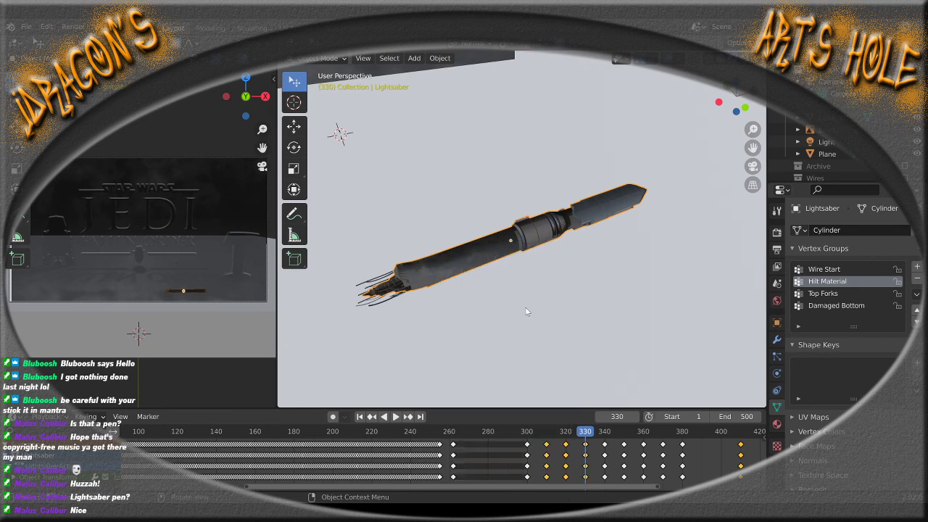
Go to frame 340, rotate the lightsaber about -30° around its local Z axis and insert an Available keyframe
left_click_drag(589, 431, 603, 431)
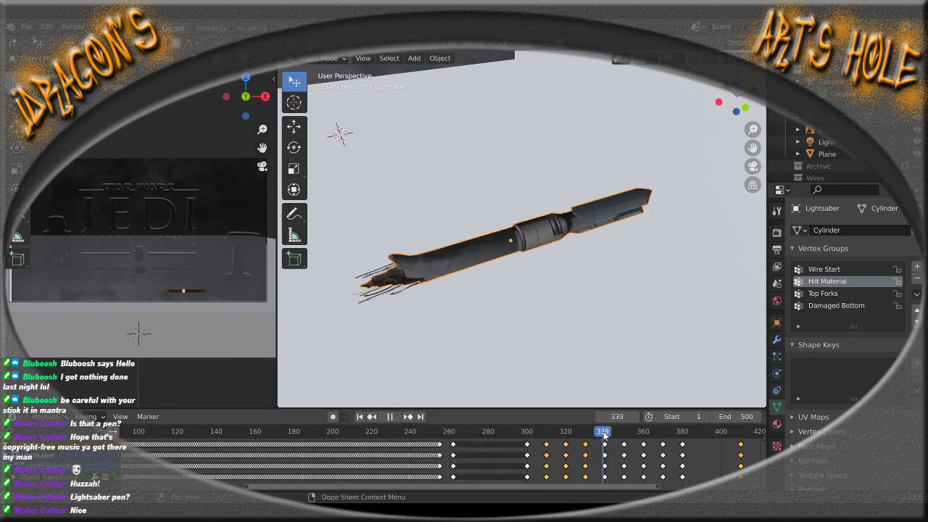
key("r")
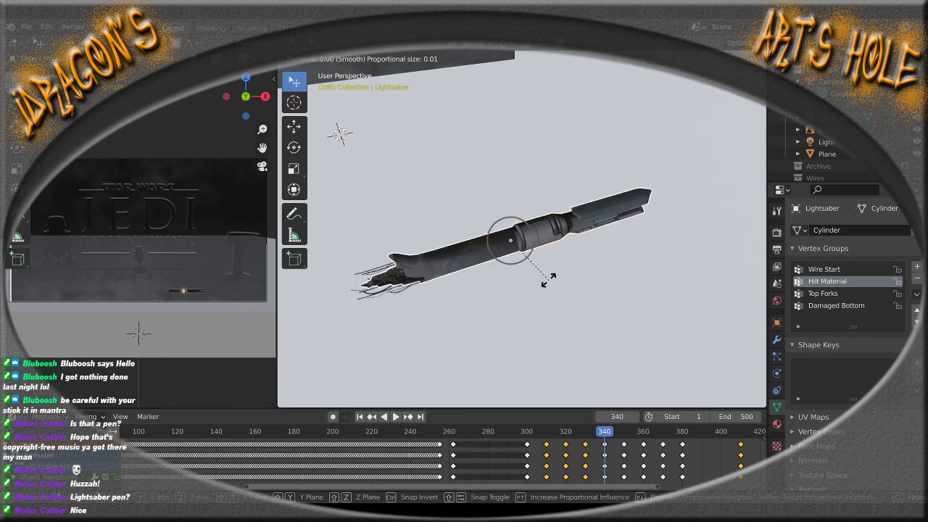
key("z")
key("z")
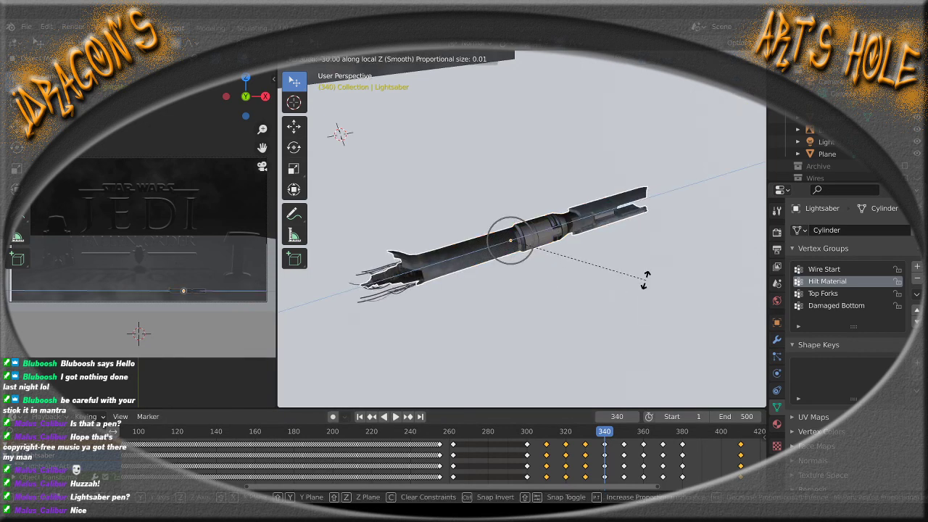
left_click(638, 291)
key("i")
left_click(539, 290)
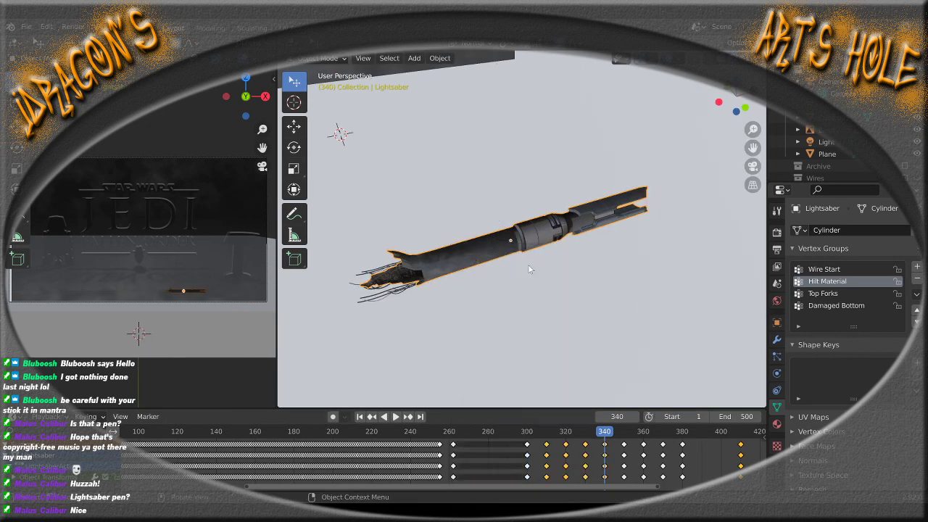
Go to frame 350, rotate the lightsaber around its local Z axis and insert an Available keyframe
key("space")
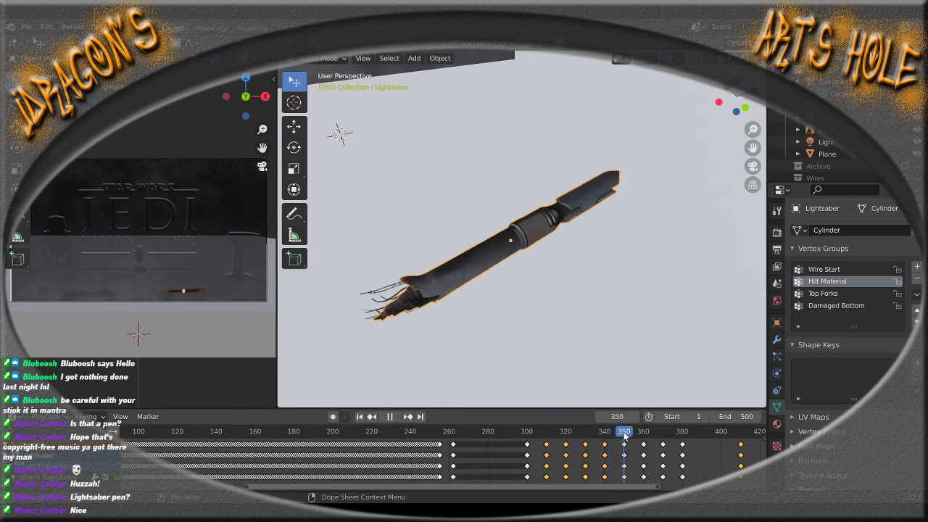
key("space")
key("Tab")
key("g")
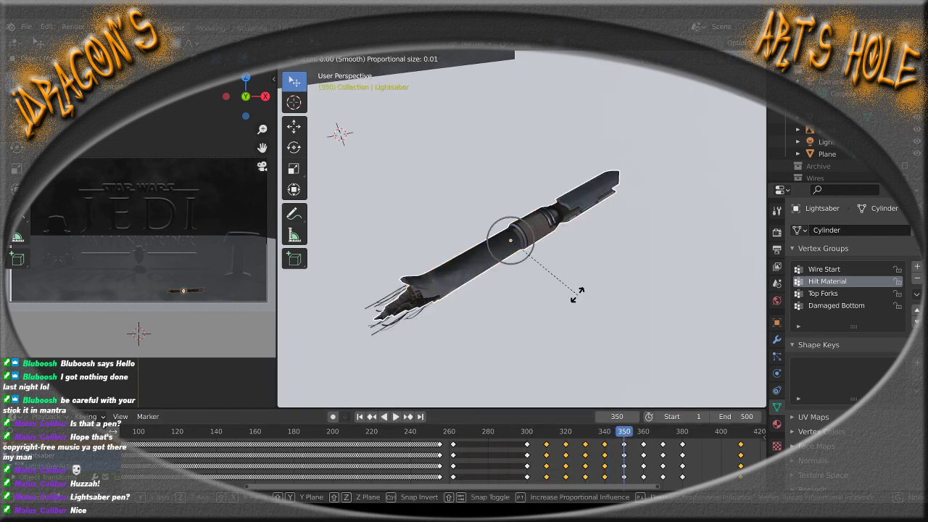
key("z")
key("z")
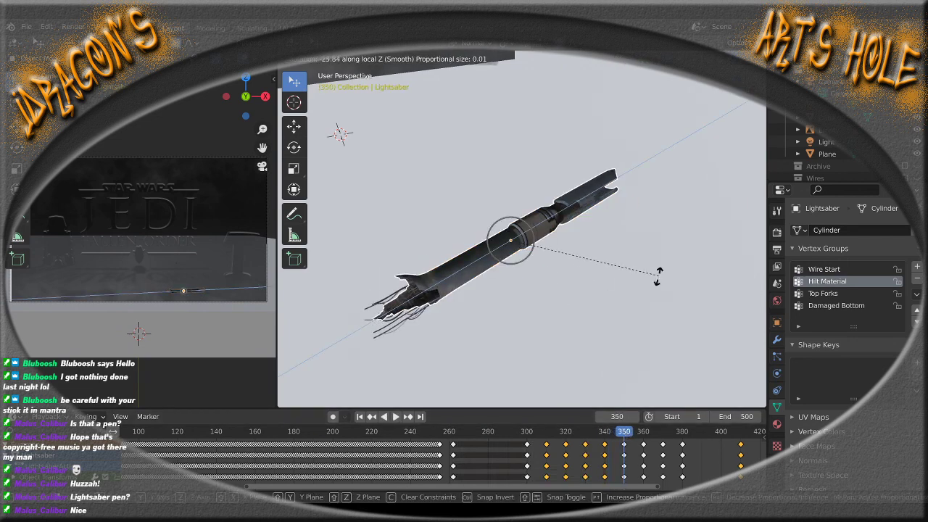
key("Escape")
key("Tab")
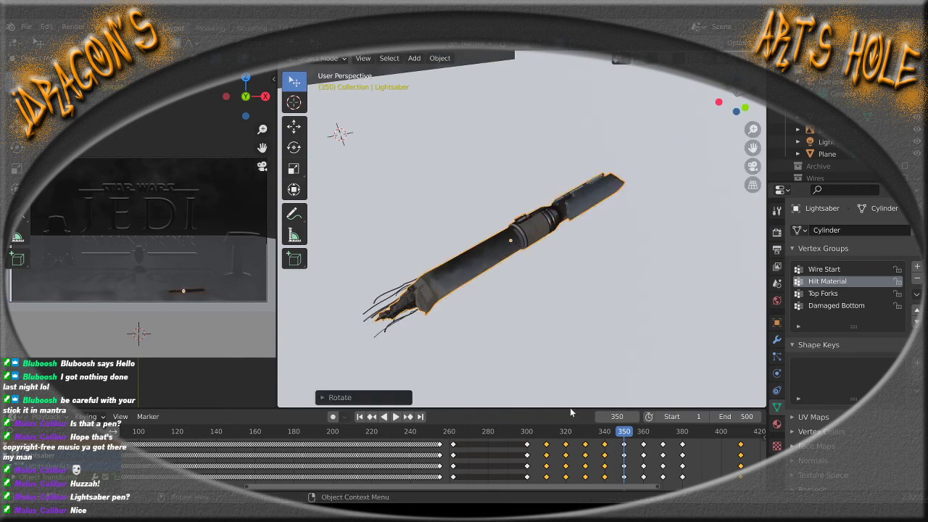
key("i")
left_click(530, 268)
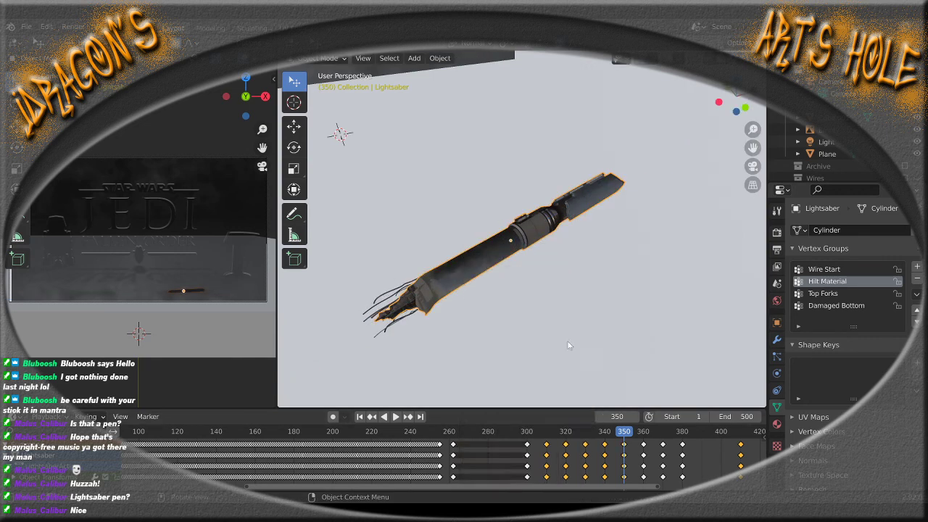
Go to frame 360, rotate the lightsaber about -48° around its local Z axis and insert a keyframe
left_click_drag(624, 432, 643, 432)
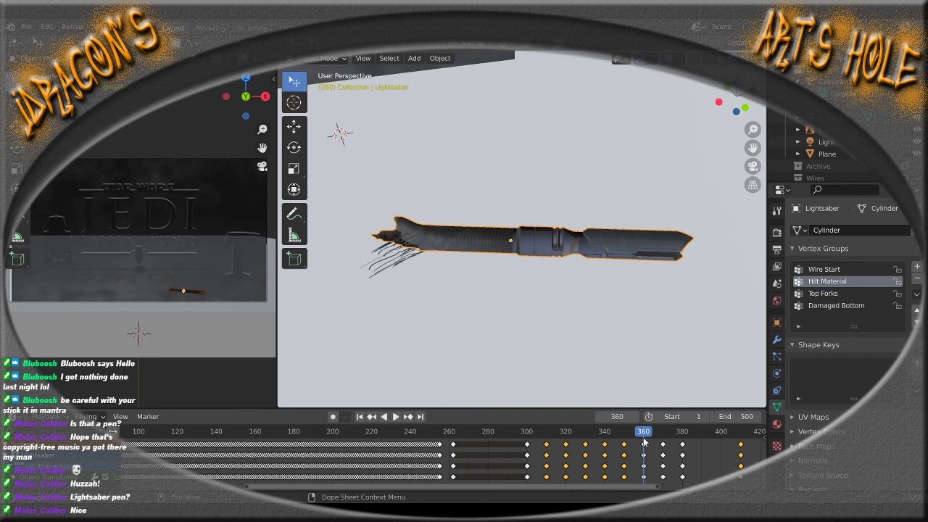
key("Tab")
key("g")
key("z")
key("z")
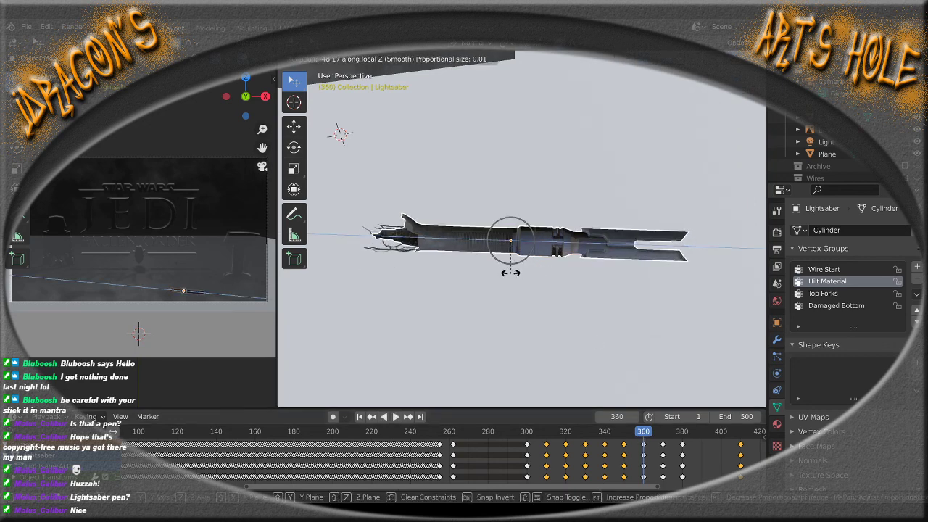
key("Escape")
key("Tab")
key("i")
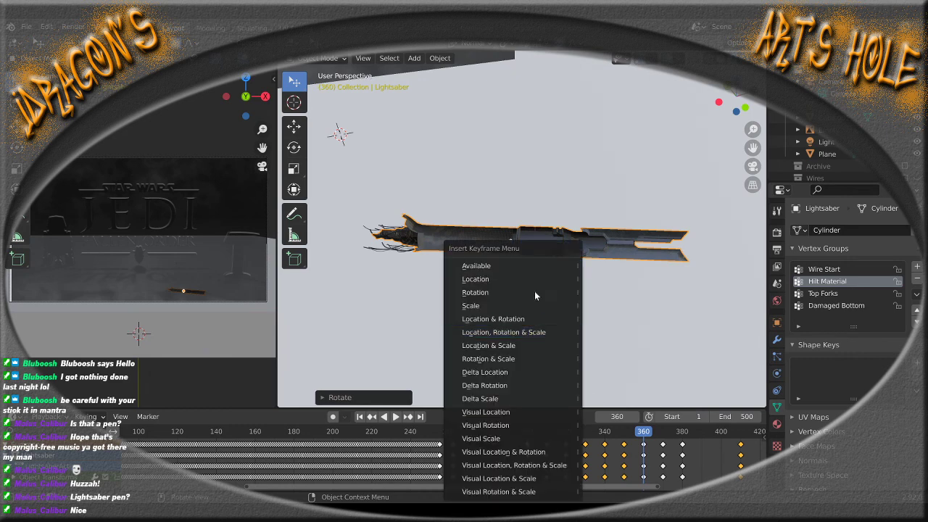
Go to frame 370, rotate the lightsaber around its local Z axis and insert an Available keyframe
left_click_drag(651, 432, 663, 436)
key("s")
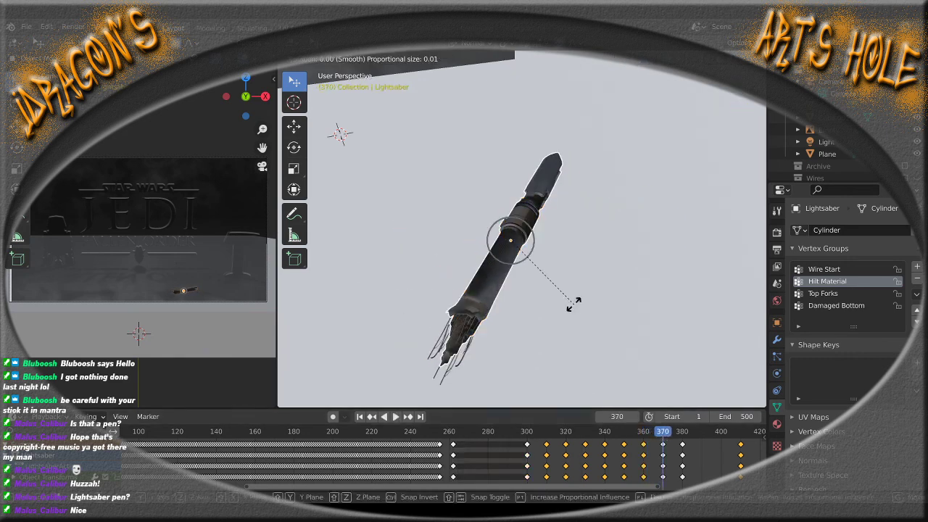
key("z")
key("z")
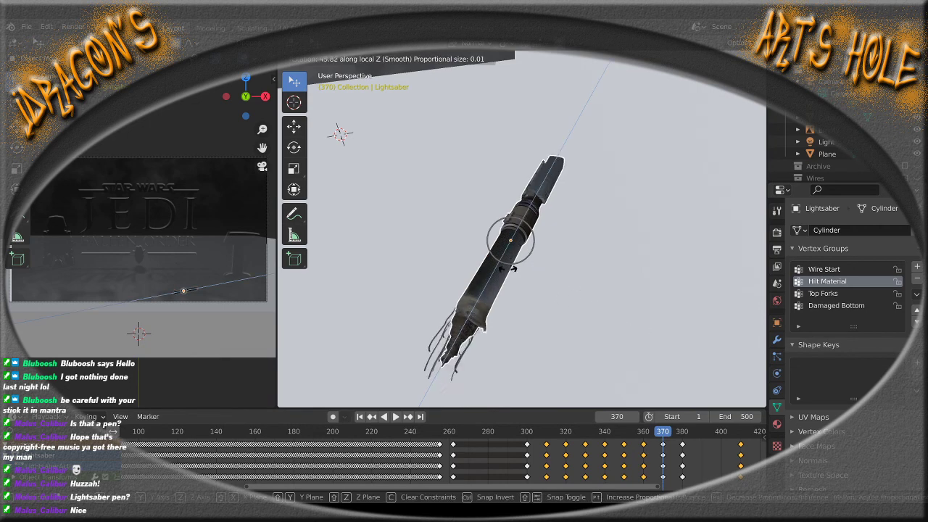
left_click(632, 398)
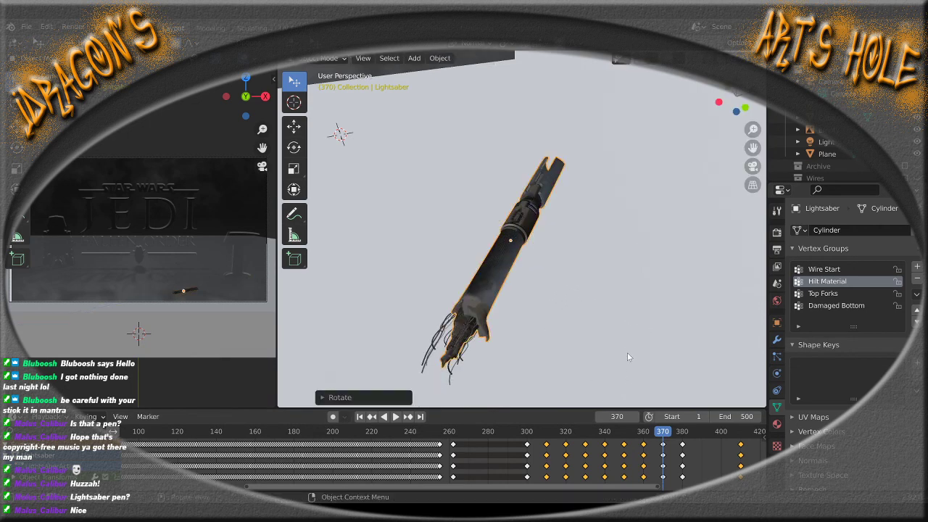
key("i")
left_click(601, 266)
Go to frame 380, rotate the lightsaber around its local Z axis and insert an Available keyframe
key("space")
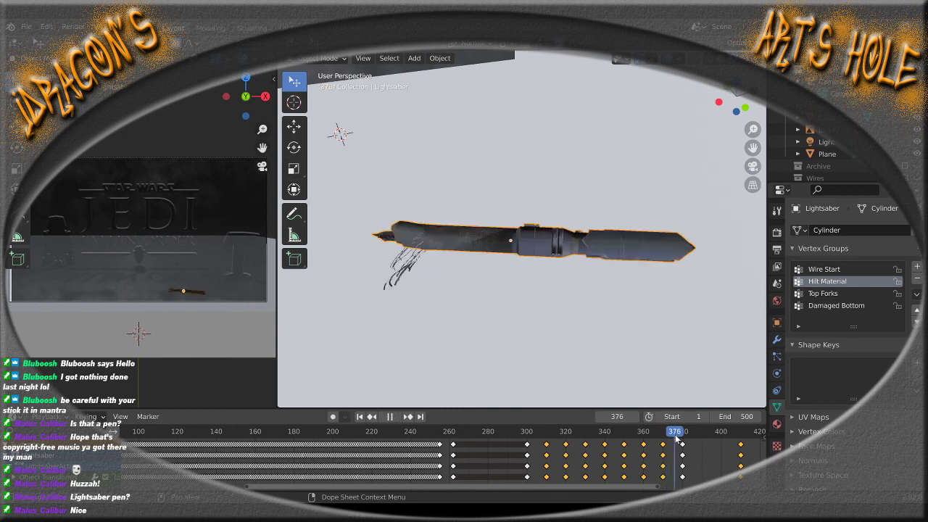
key("space")
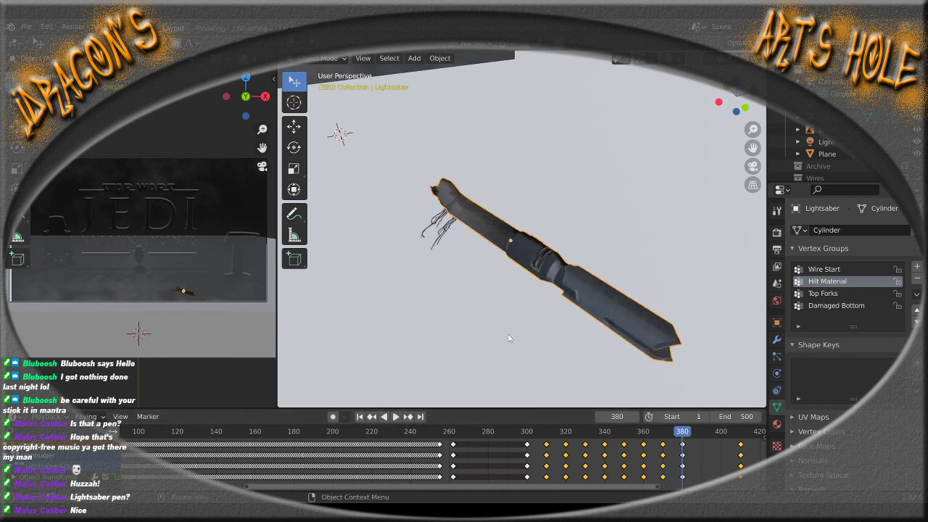
key("r")
key("z")
key("z")
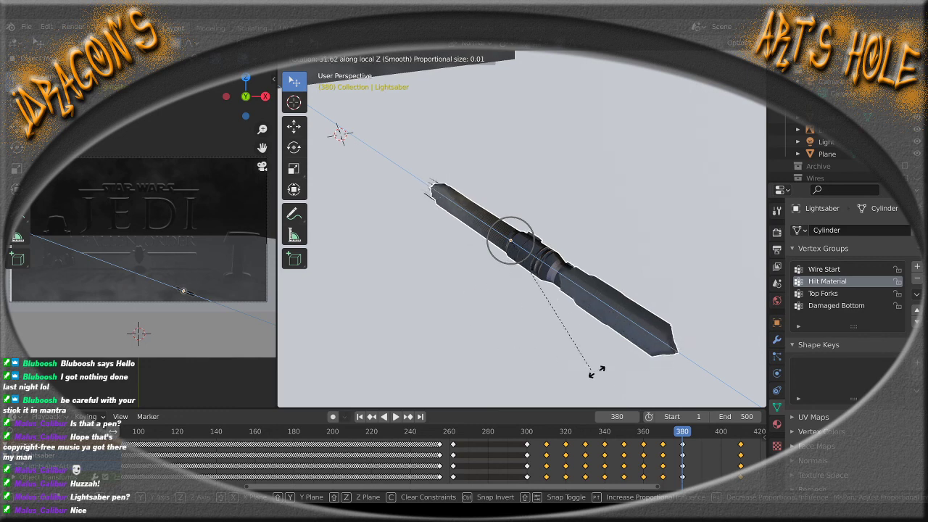
key("Return")
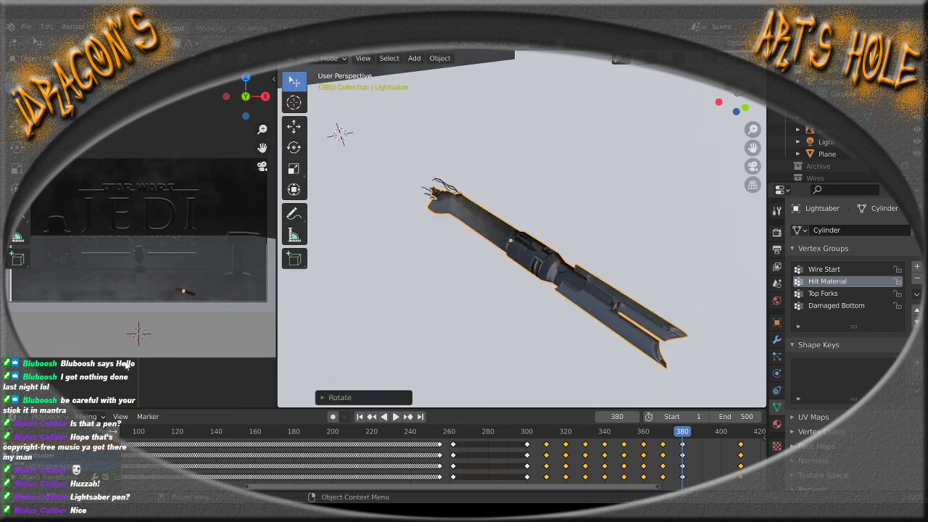
key("i")
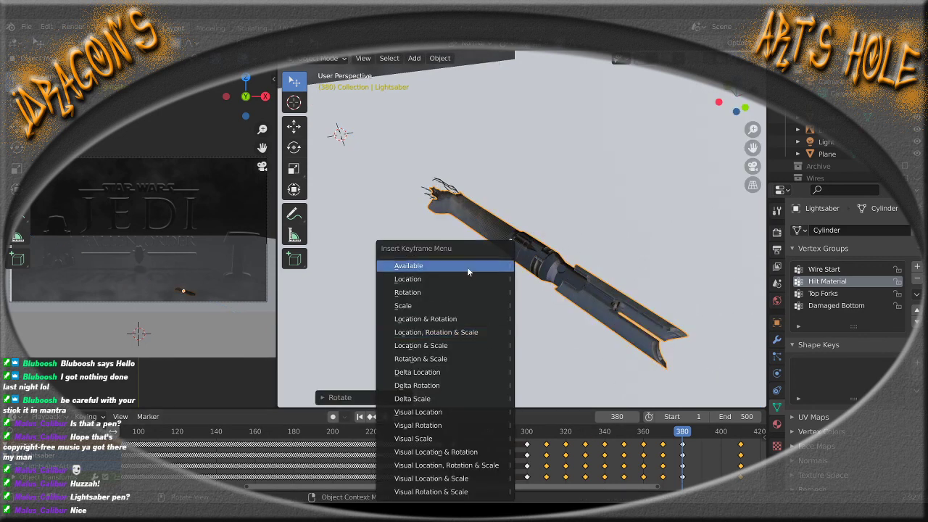
left_click(466, 266)
Go to frame 410, rotate the lightsaber around its local Z axis and insert a keyframe
left_click_drag(686, 432, 741, 437)
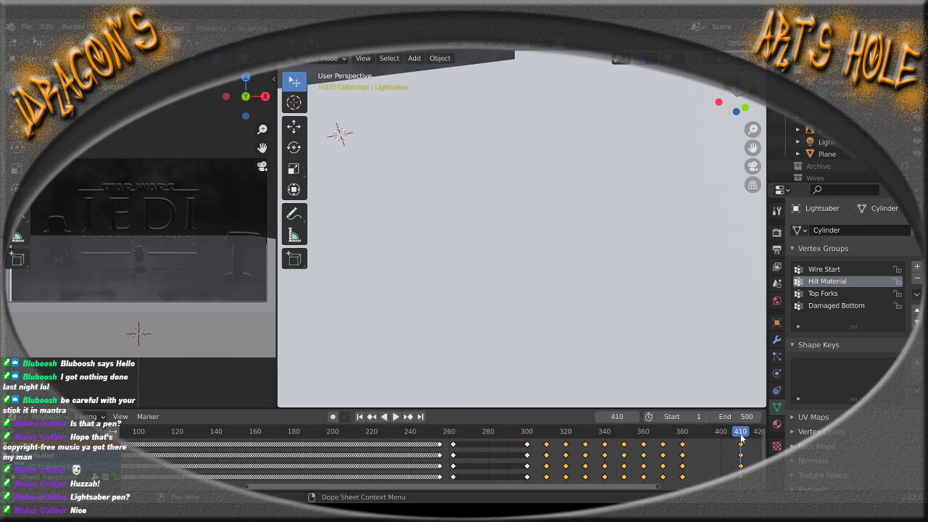
scroll(526, 301, "down", 11)
middle_click_drag(546, 310, 474, 282)
scroll(470, 281, "up", 8)
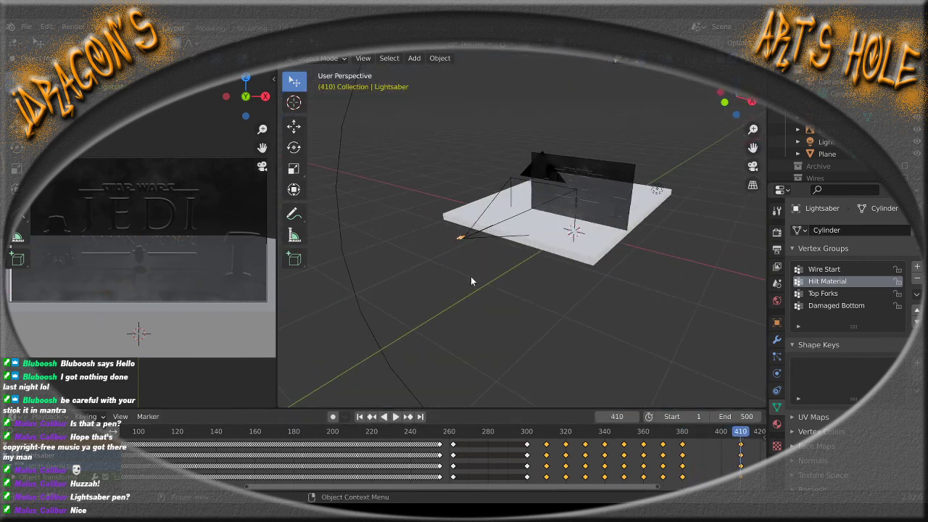
scroll(597, 277, "up", 3)
middle_click_drag(428, 317, 534, 295, "shift")
scroll(629, 280, "down", 3)
scroll(615, 280, "up", 6)
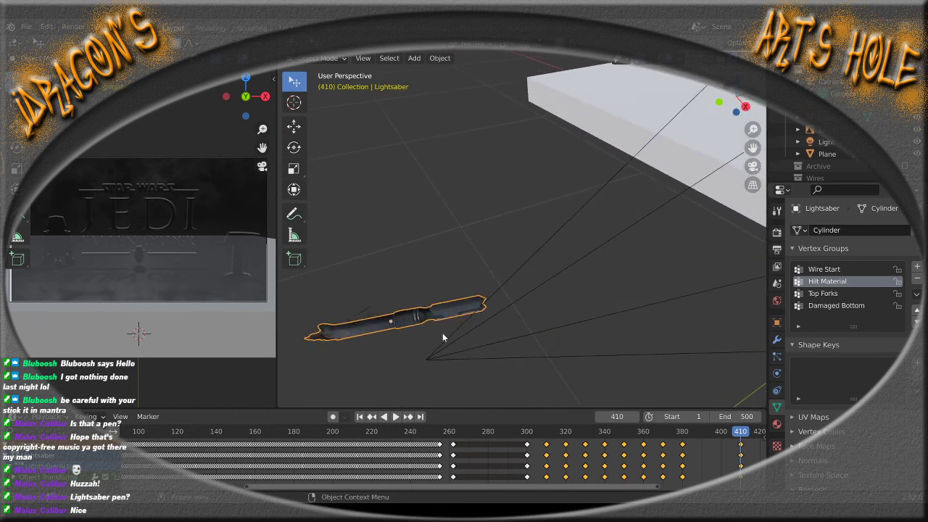
mouse_move(417, 370)
middle_mouse_down()
mouse_move(439, 358)
mouse_move(429, 369)
middle_mouse_up()
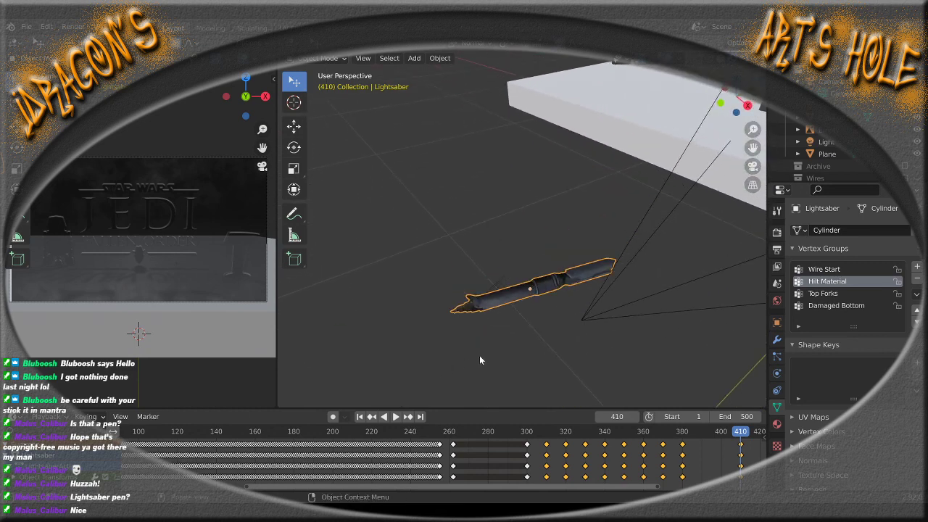
key("s")
key("z")
key("z")
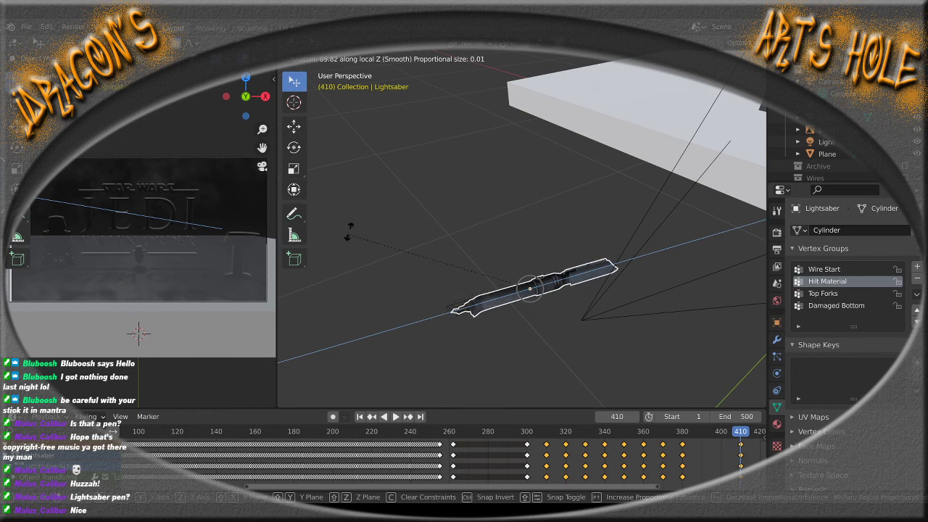
left_click(358, 187)
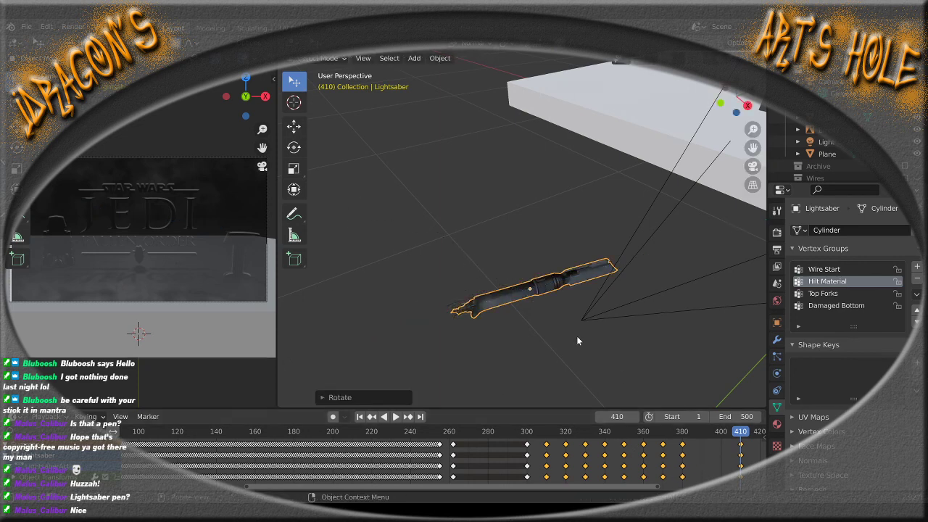
key("i")
left_click(542, 273)
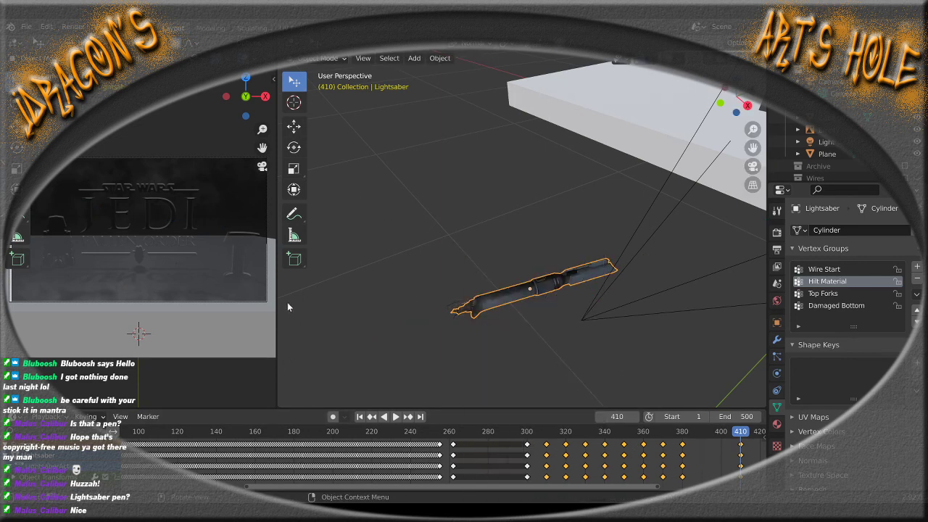
Enlarge the camera view, play the animation from frame 1 and check the lightsaber's fly-past
left_click_drag(278, 303, 687, 330)
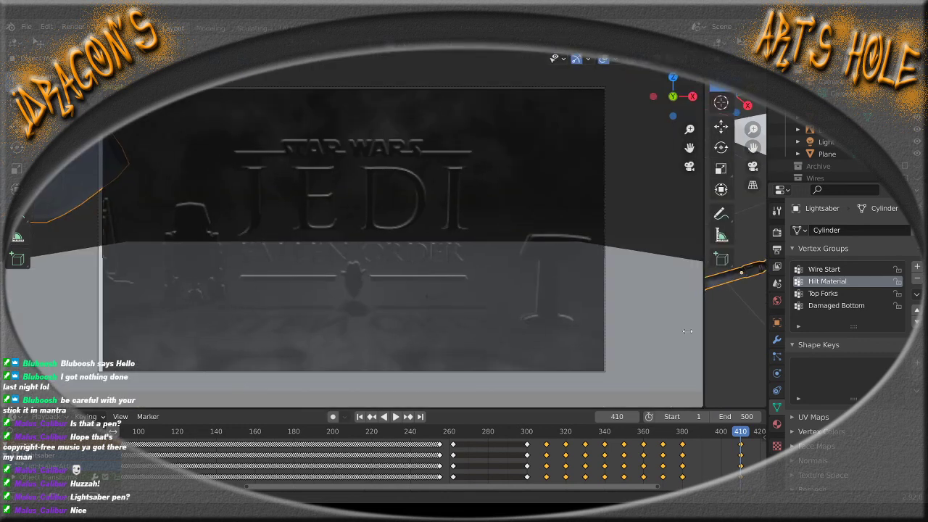
left_click(367, 417)
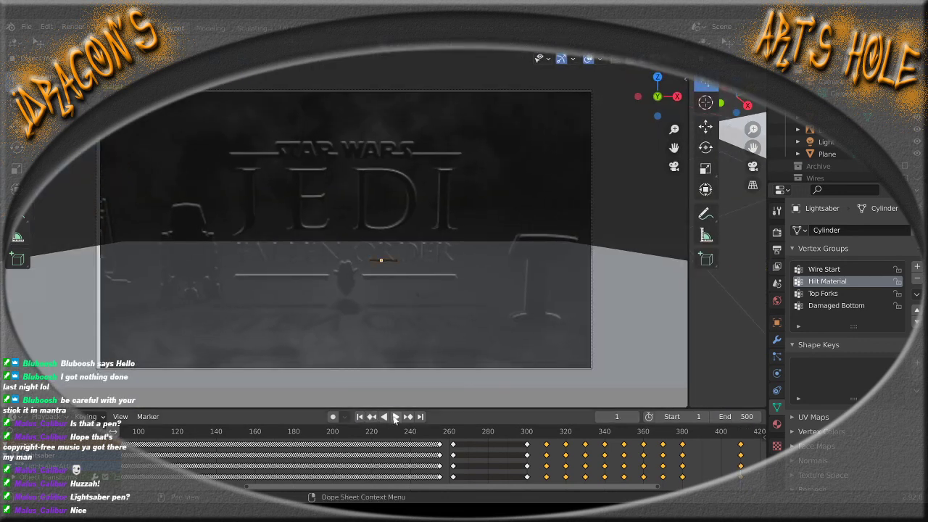
left_click(395, 416)
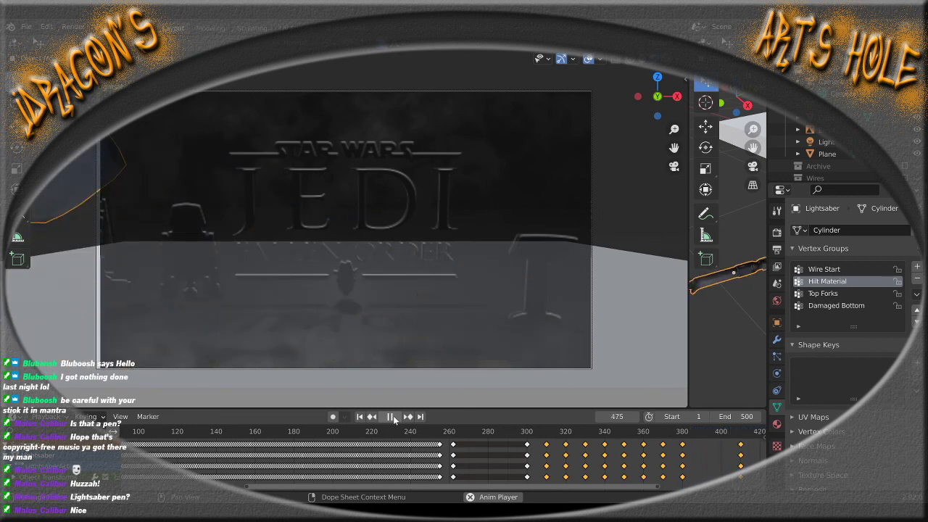
left_click_drag(507, 436, 742, 443)
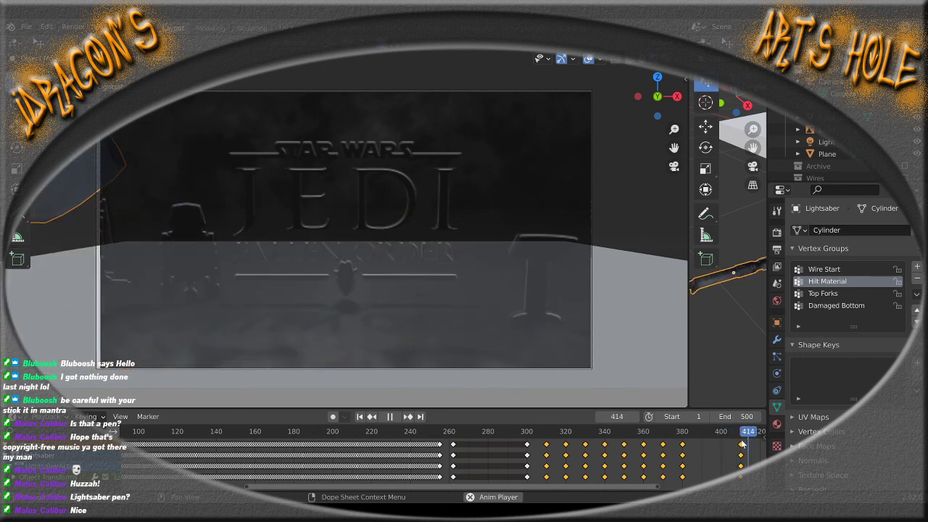
left_click(395, 418)
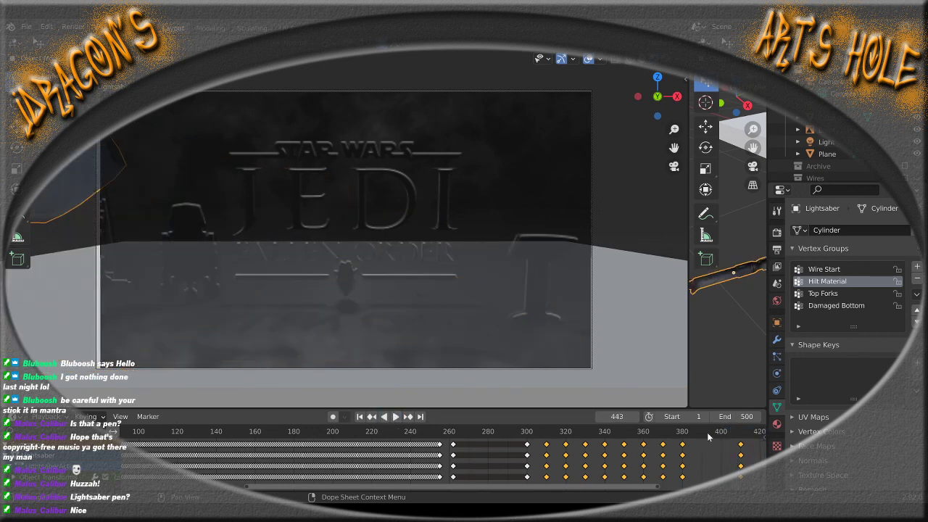
Try to move the lightsaber about -0.003 m along the global X axis at frame 410, working from the top view
left_click_drag(708, 434, 741, 440)
key("space")
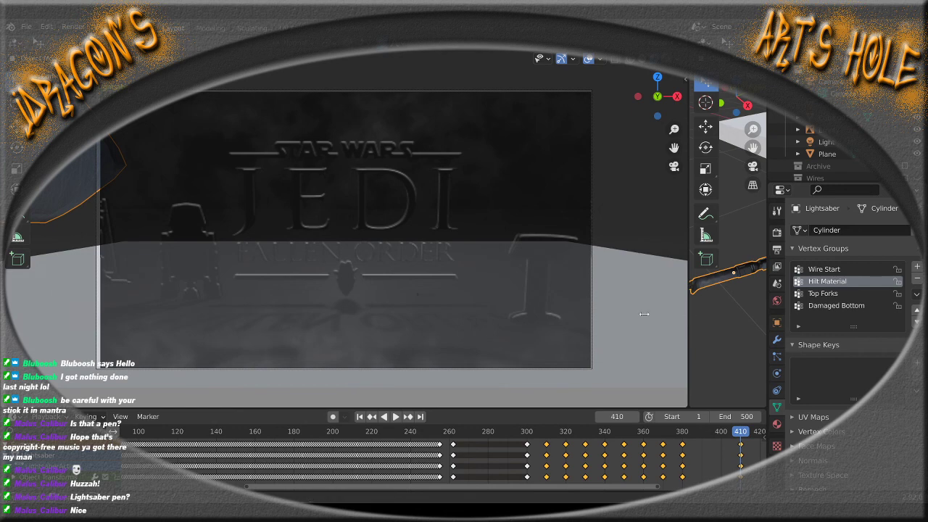
left_click_drag(689, 311, 418, 327)
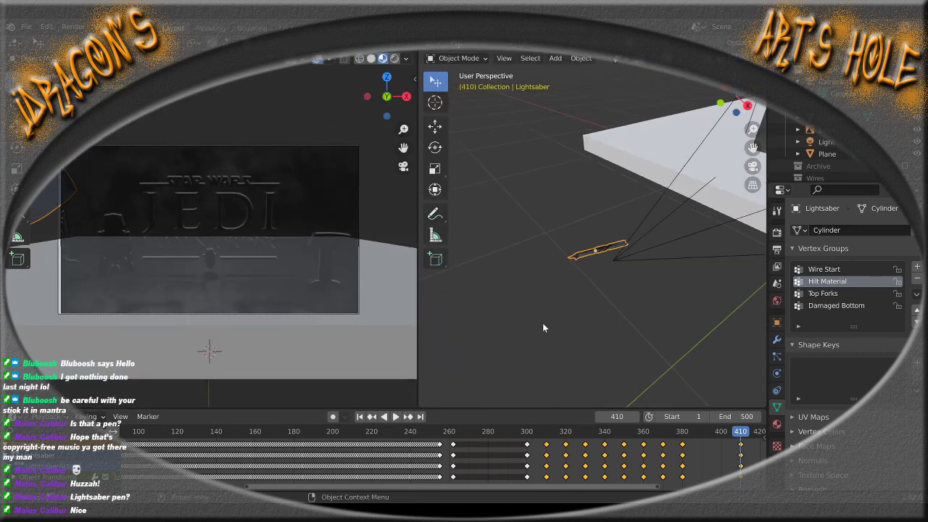
key("KP_7")
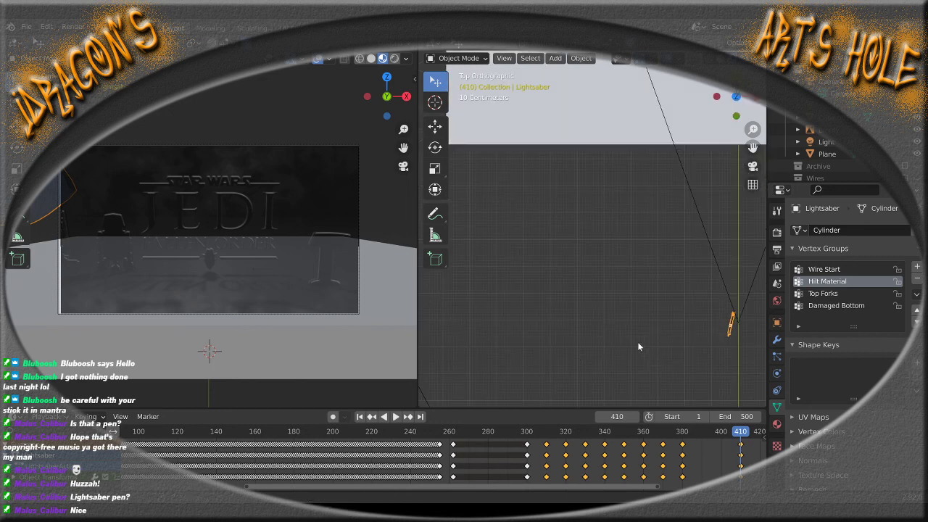
middle_click_drag(713, 355, 509, 306, "shift")
scroll(510, 307, "up", 4)
middle_click_drag(505, 370, 568, 340, "shift")
scroll(514, 335, "up", 2)
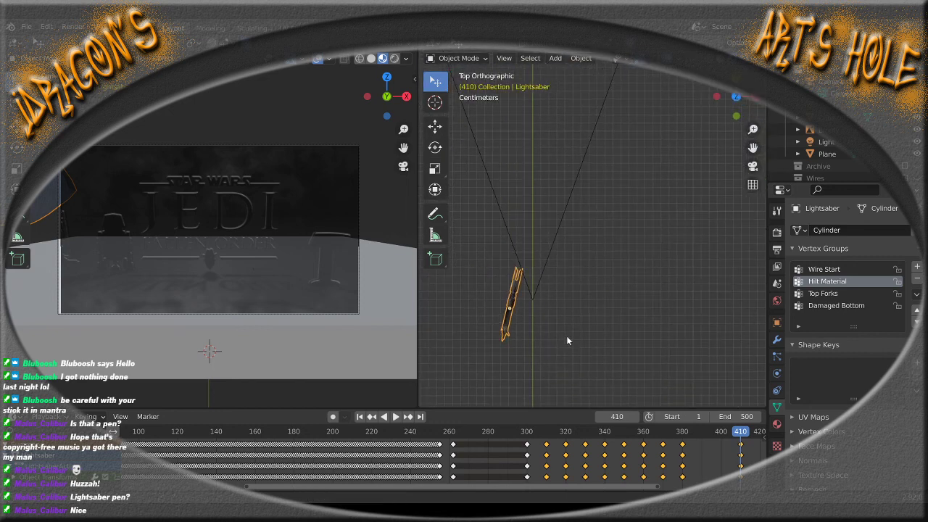
key("Tab")
key("g")
key("x")
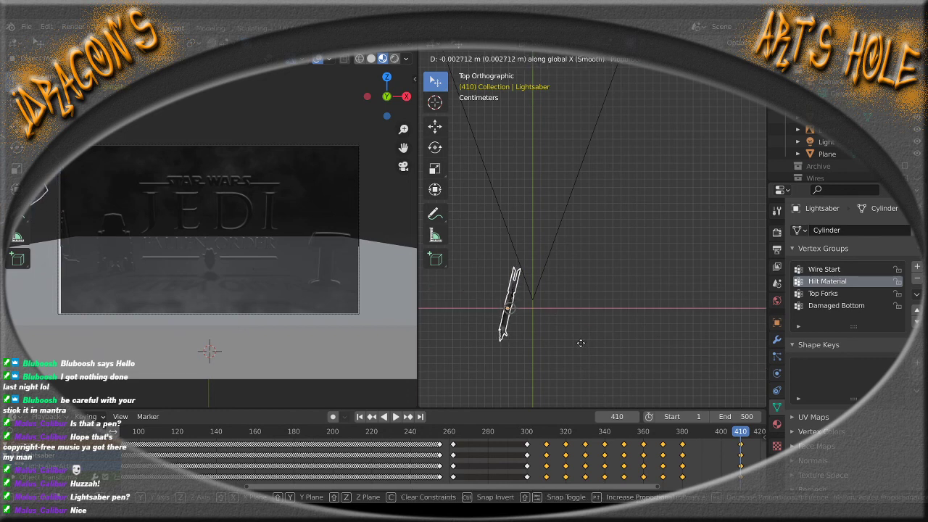
left_click(581, 347)
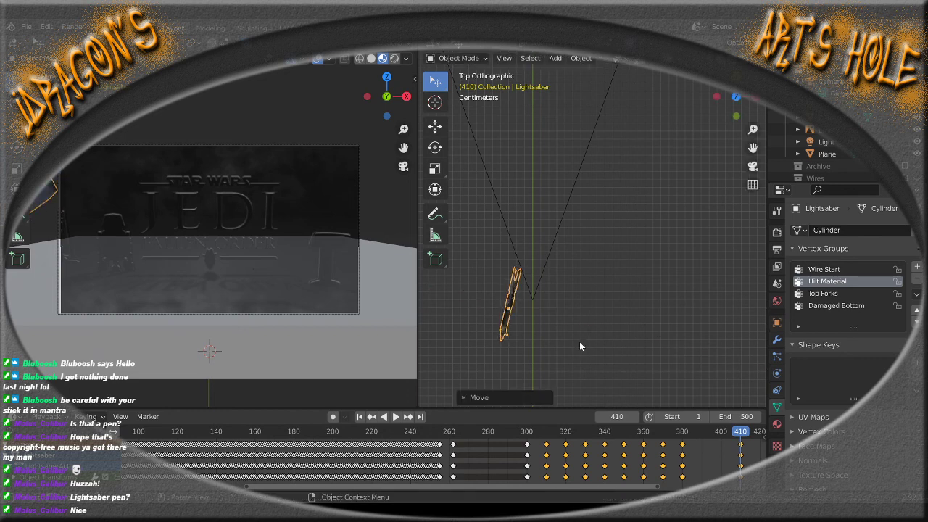
Replay the animation from frame 1 in the widened camera view and check the lightsaber's exit around frame 410
left_click(360, 417)
left_click_drag(416, 316, 564, 327)
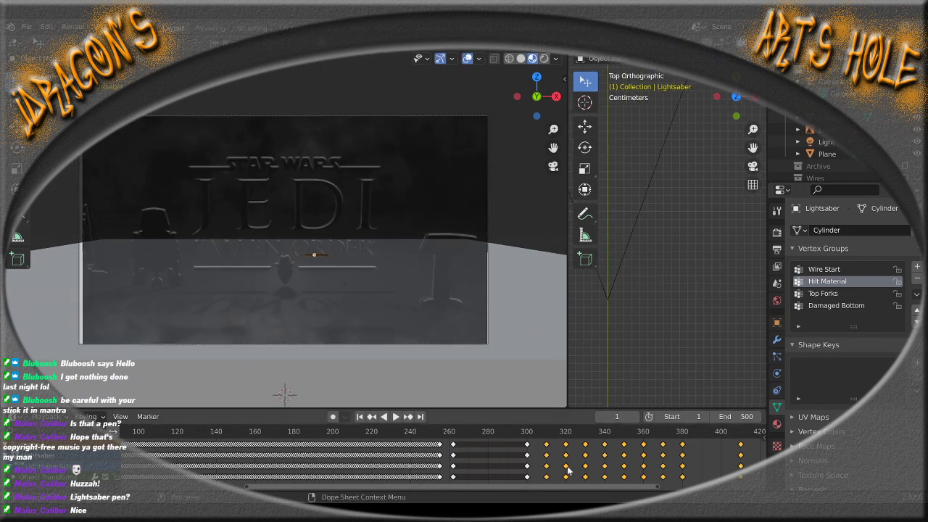
left_click_drag(570, 489, 447, 497)
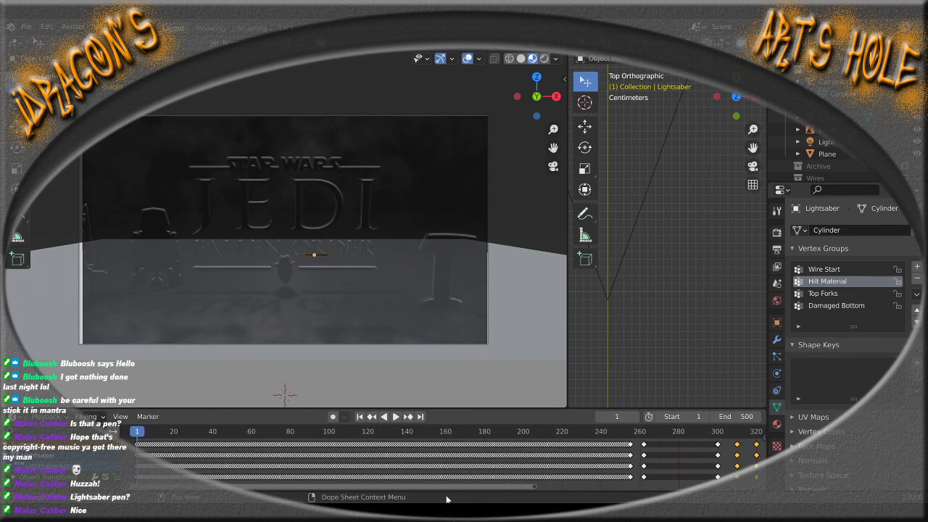
left_click(395, 416)
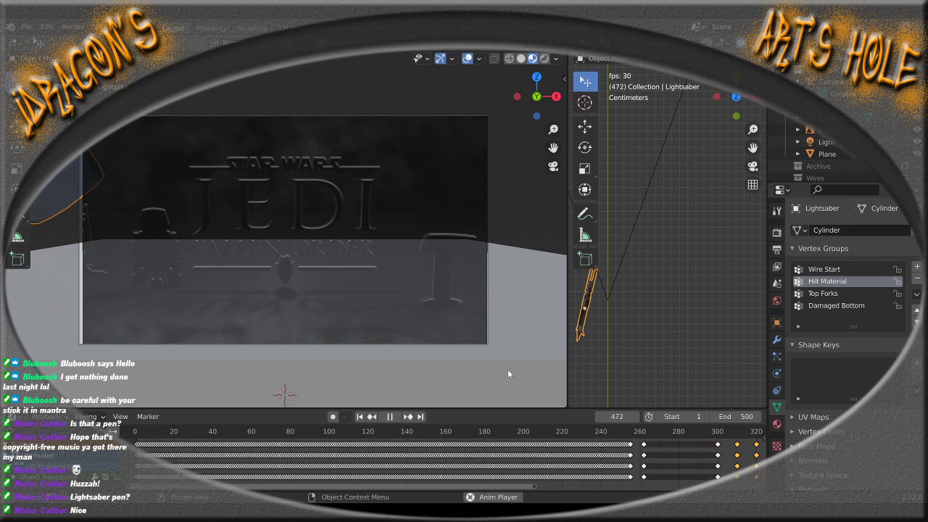
left_click_drag(573, 430, 723, 442)
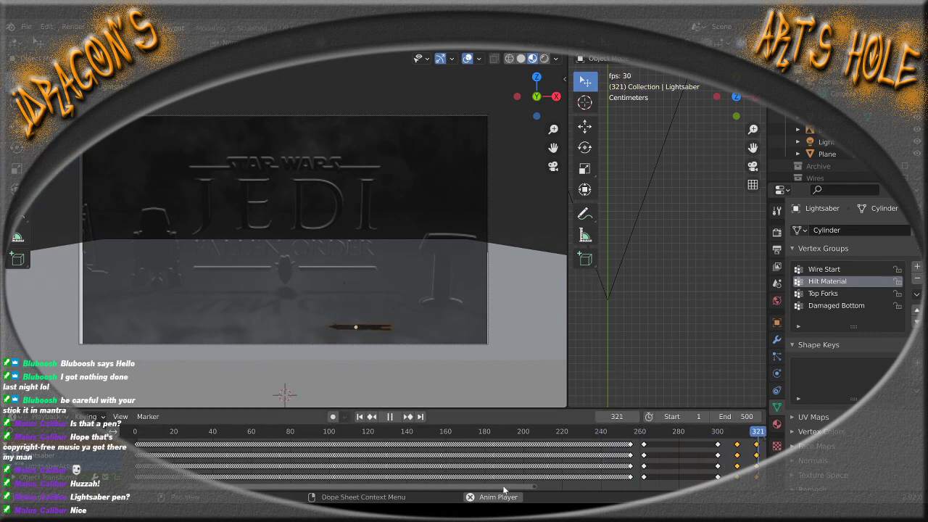
left_click(390, 417)
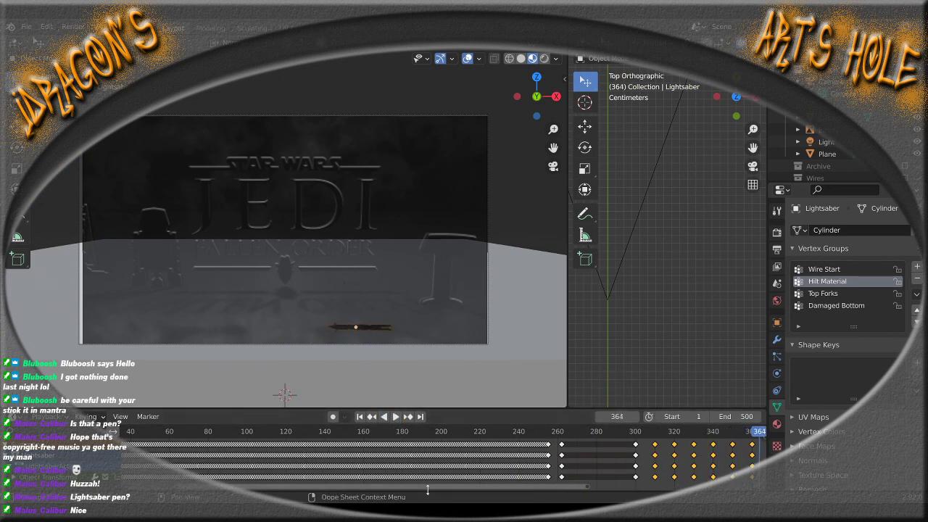
At frame 410, move the lightsaber about -0.003 m along the global X axis in top view and insert a Location keyframe
left_click_drag(426, 488, 574, 486)
left_click_drag(614, 439, 630, 436)
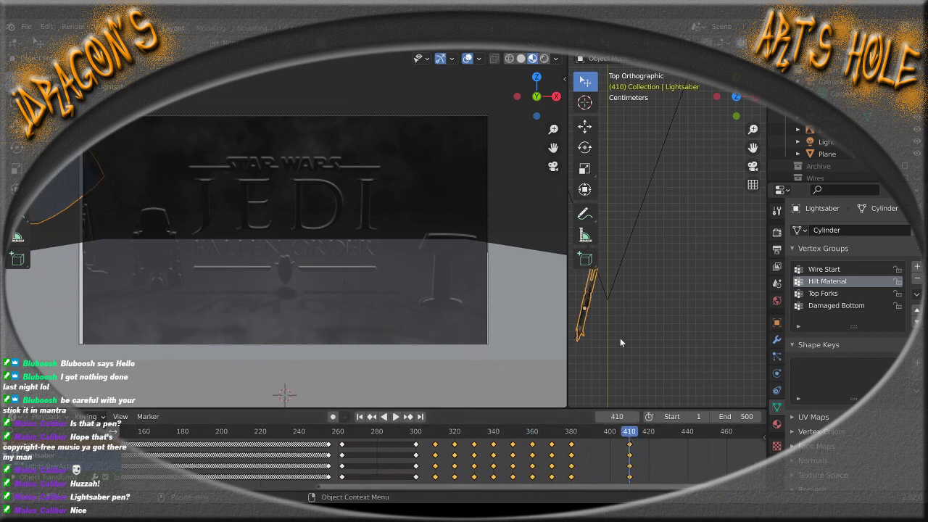
middle_click_drag(628, 341, 636, 341)
scroll(634, 341, "down", 8)
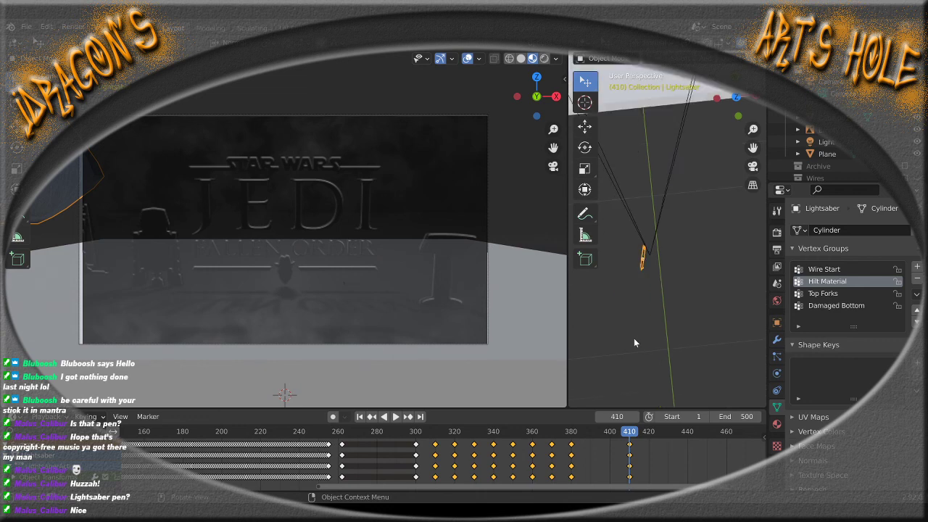
key("KP_7")
scroll(632, 337, "up", 5)
scroll(672, 294, "up", 4)
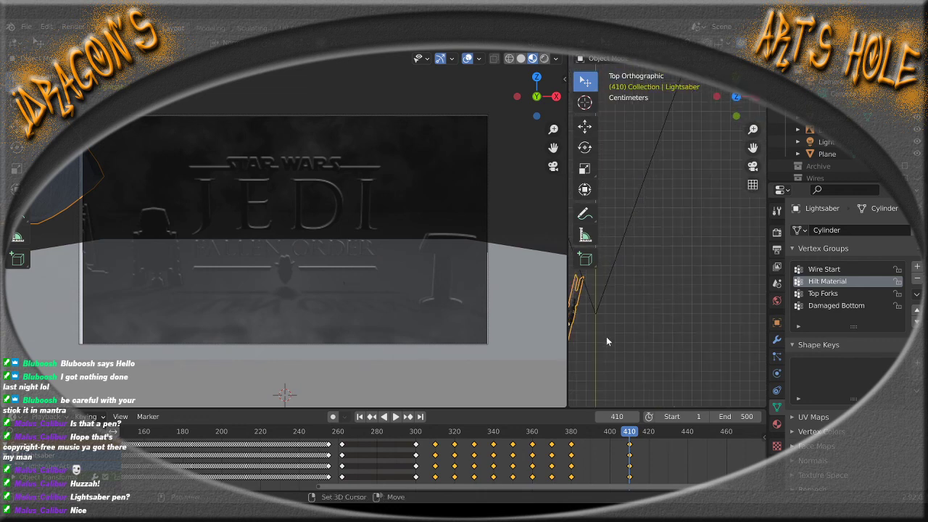
middle_click_drag(606, 337, 698, 311, "shift")
scroll(699, 311, "up", 2)
key("g")
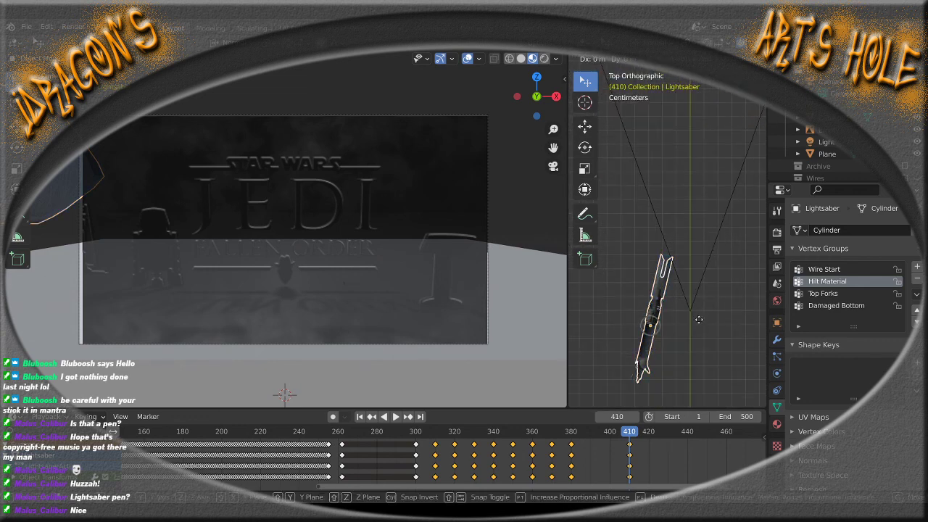
key("x")
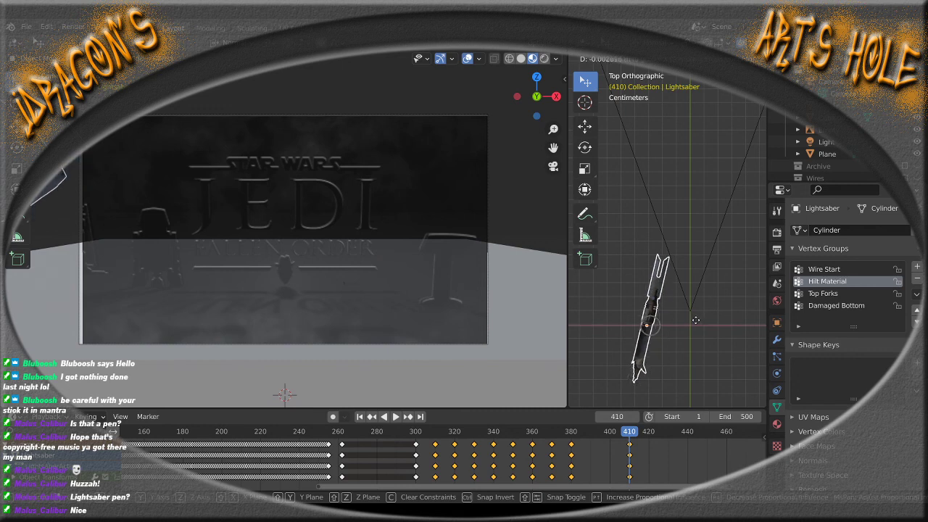
left_click(695, 319)
key("i")
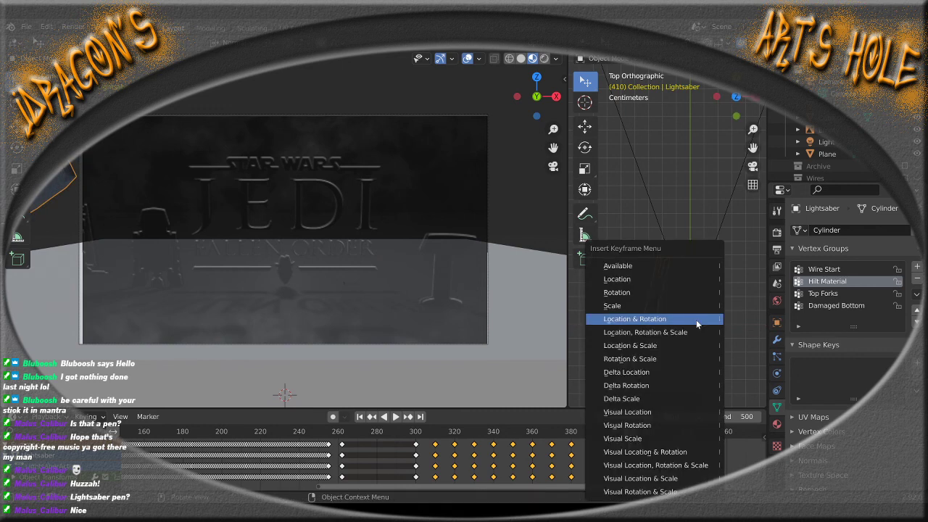
left_click(662, 276)
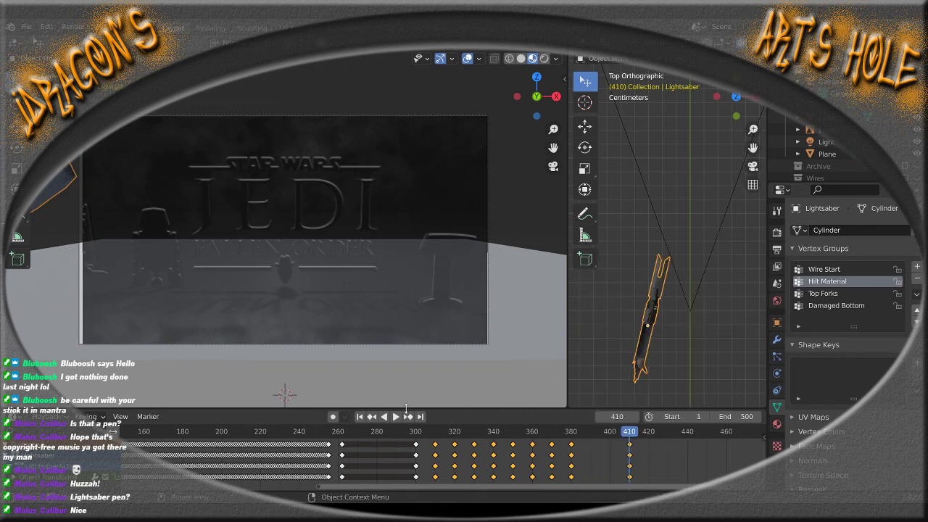
Play the whole animation from the start, stop it and inspect the lightsaber's pose near the camera at frame 404
left_click(359, 416)
left_click(395, 416)
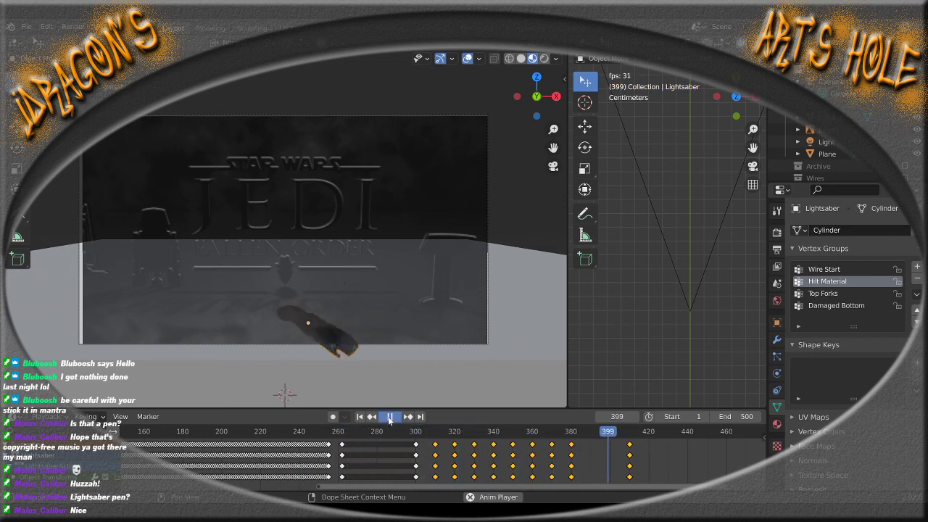
left_click(388, 416)
left_click_drag(628, 435, 620, 442)
left_click_drag(624, 438, 618, 440)
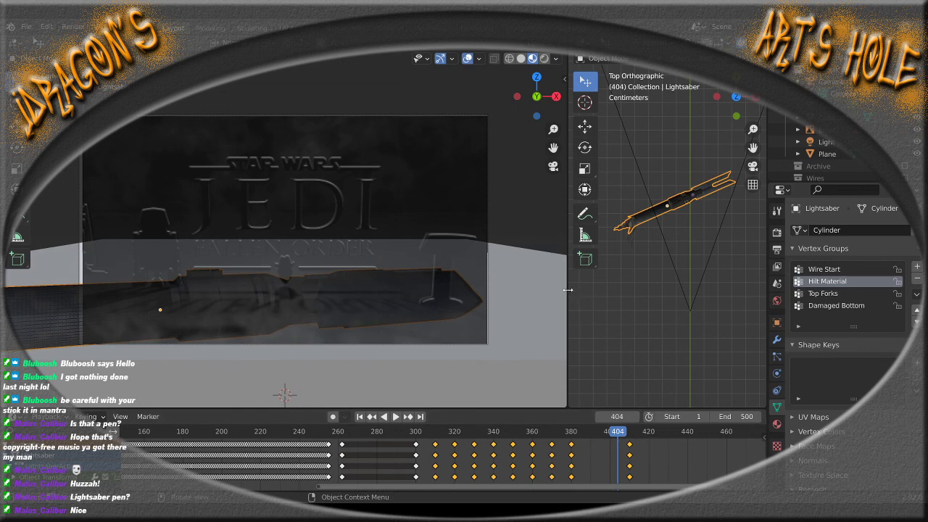
Widen the top view and save the file "Lightsaber Hilt Animated 03.blend"
left_click_drag(568, 290, 360, 294)
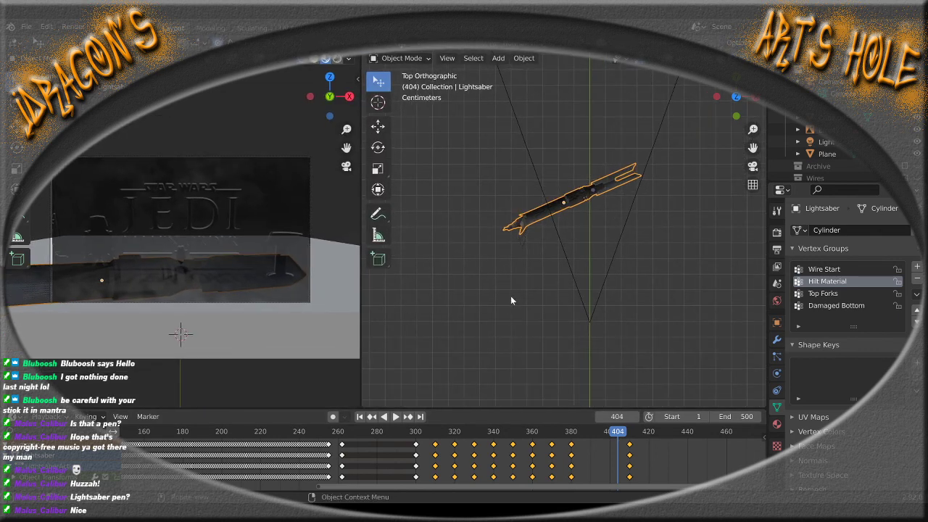
left_click(26, 26)
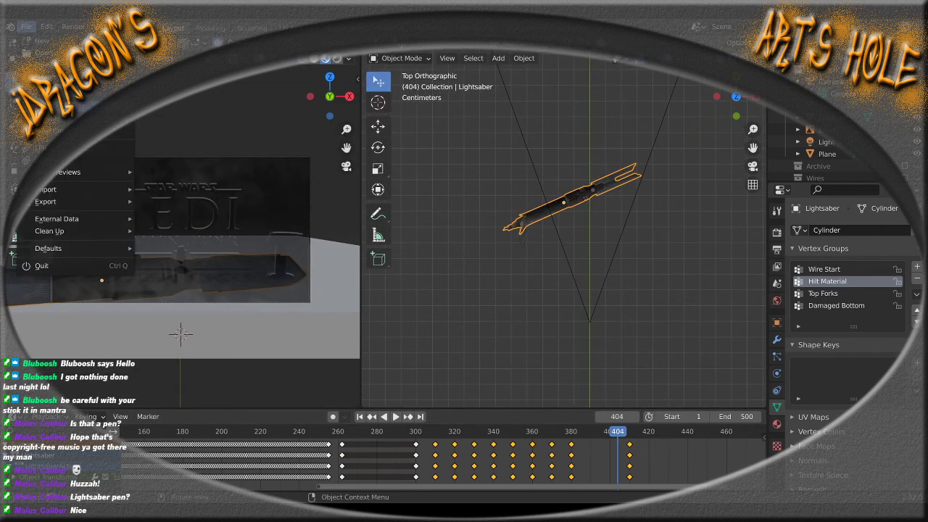
left_click(58, 106)
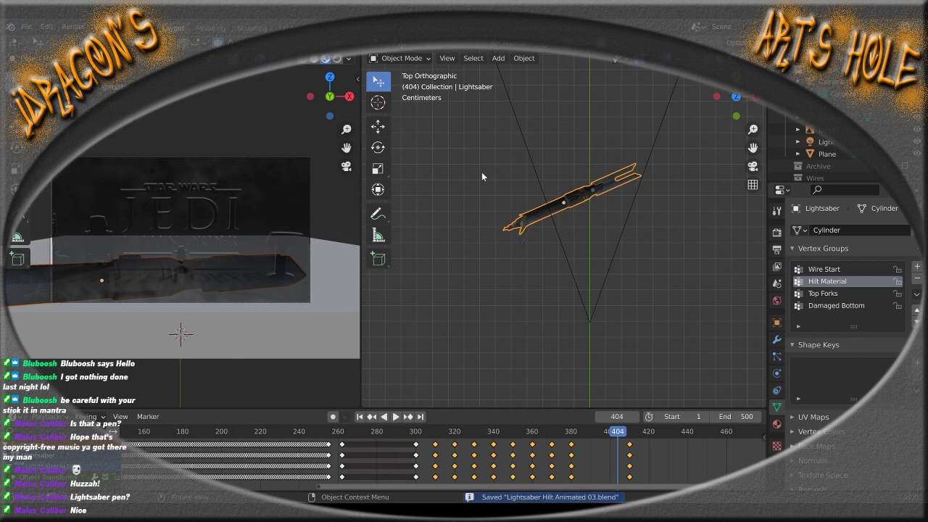
View the whole scene around the camera and floor plane, and test-render frame 404
scroll(481, 199, "down", 10)
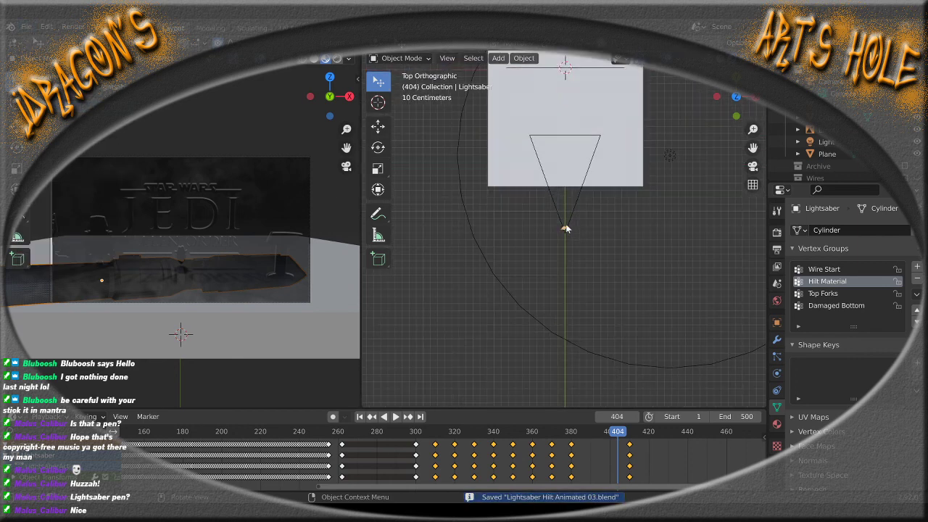
middle_click_drag(689, 242, 641, 275)
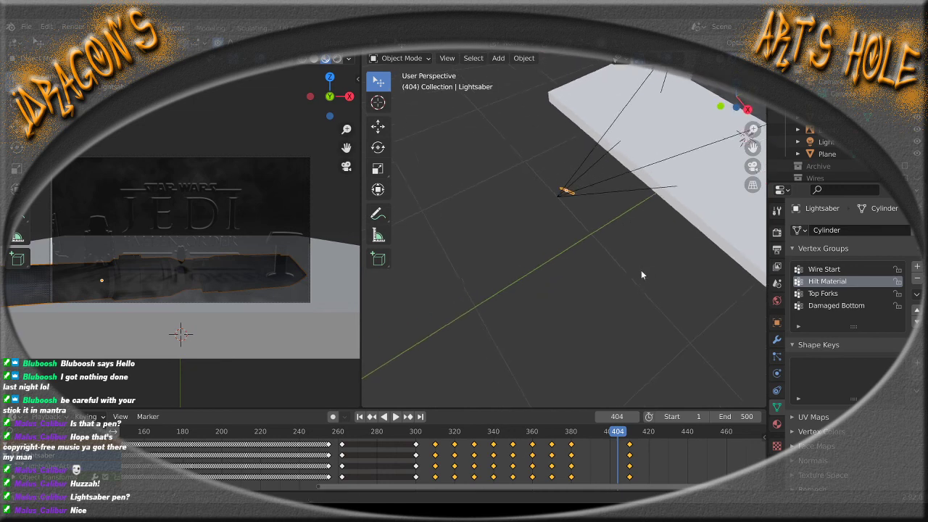
middle_click_drag(692, 248, 582, 330)
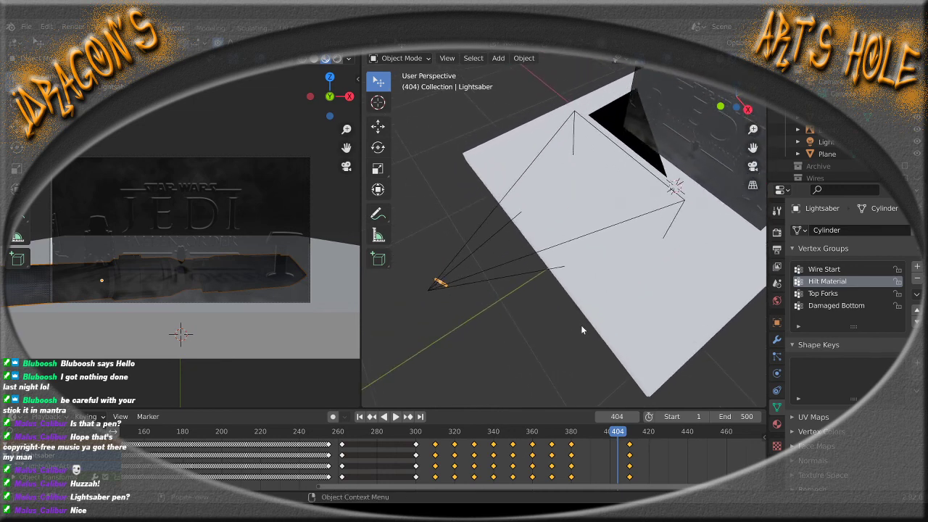
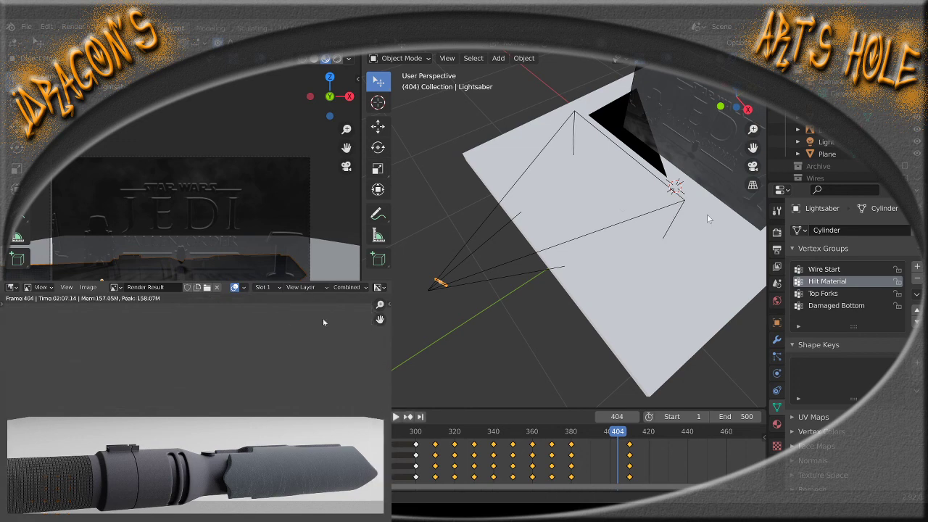
key("Escape")
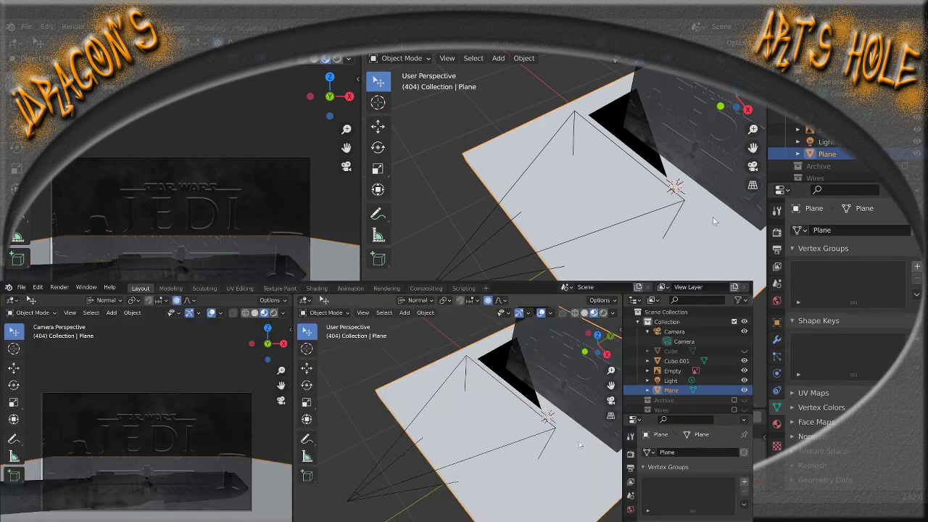
Select the floor plane and show the Disable in Renders column in the Outliner's restriction toggles
left_click(671, 390)
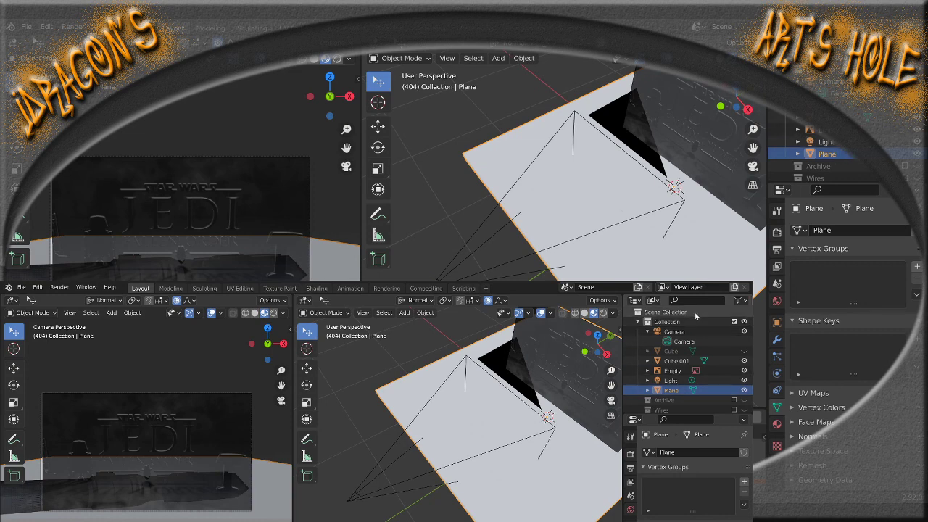
left_click(739, 299)
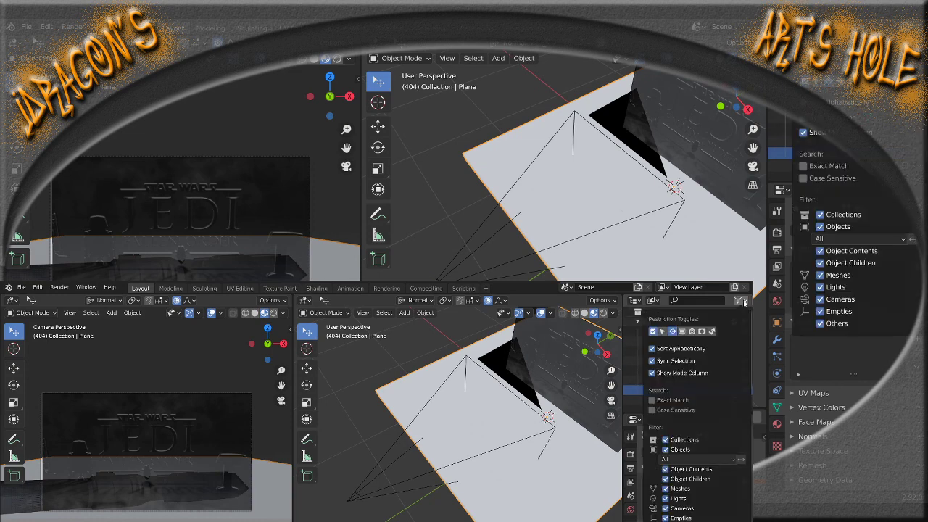
left_click(694, 333)
left_click(746, 302)
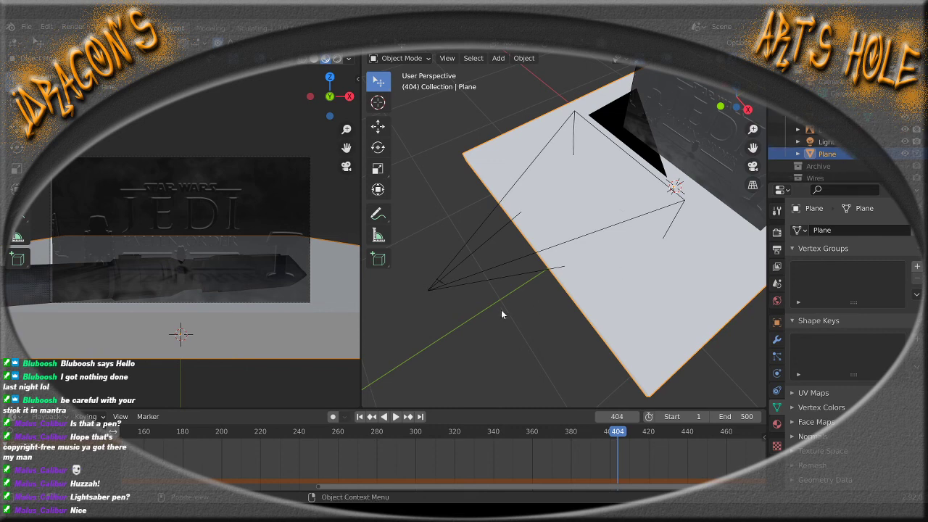
Reframe the scene view to show the whole floor plane and save "Lightsaber Hilt Animated 03.blend"
middle_click_drag(500, 309, 626, 298)
left_click(26, 27)
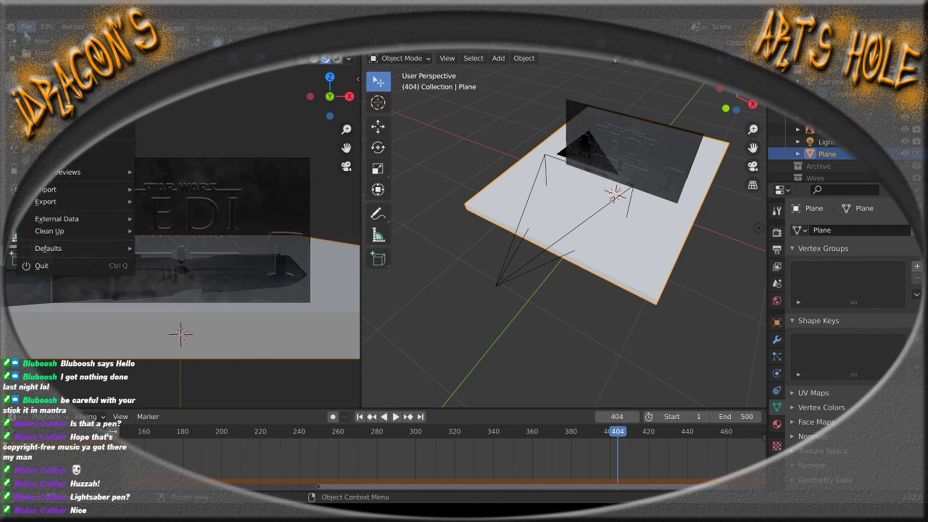
left_click(56, 107)
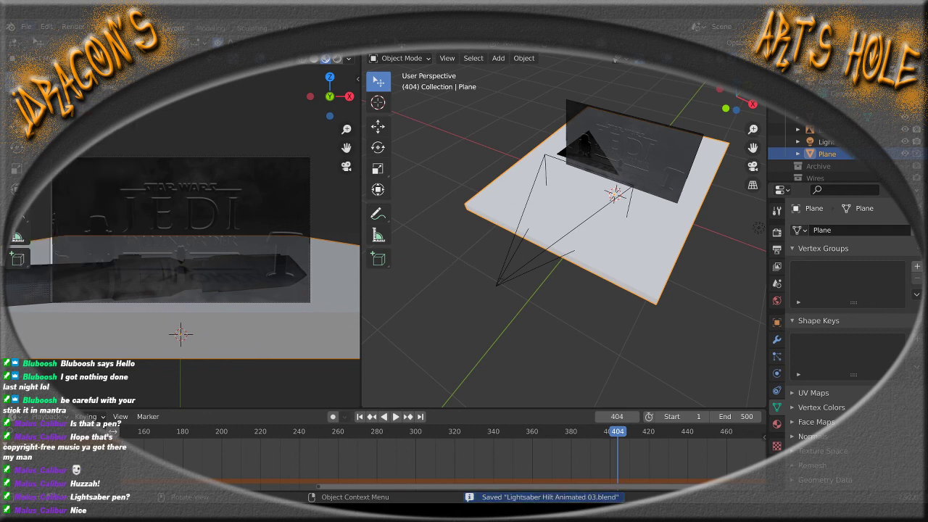
Switch the perspective viewport to rendered shading and examine the floor plane and backdrop from the side
left_click(743, 58)
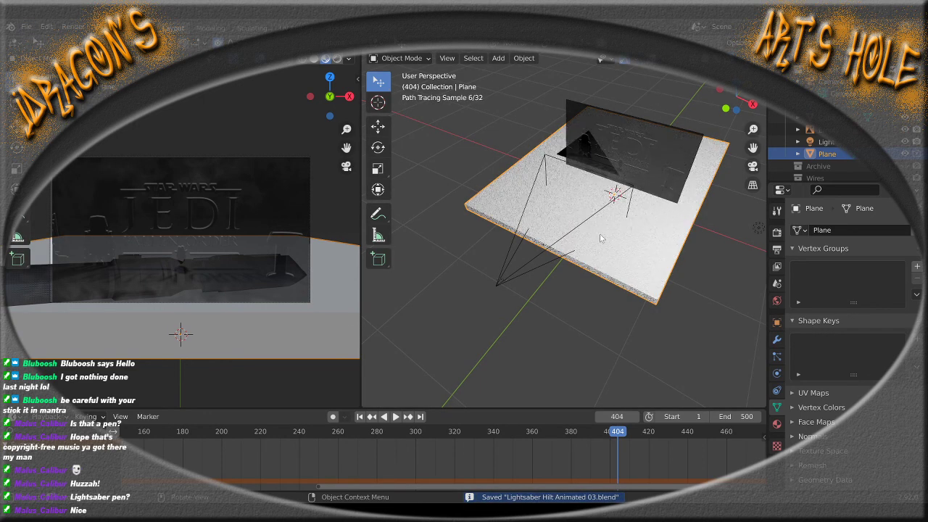
scroll(611, 258, "up", 4)
middle_click_drag(616, 246, 527, 250)
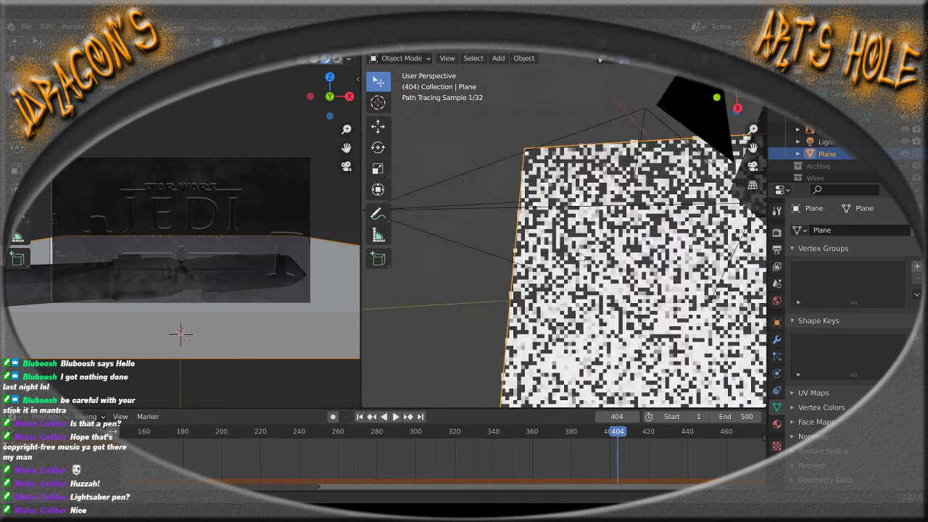
scroll(533, 250, "down", 2)
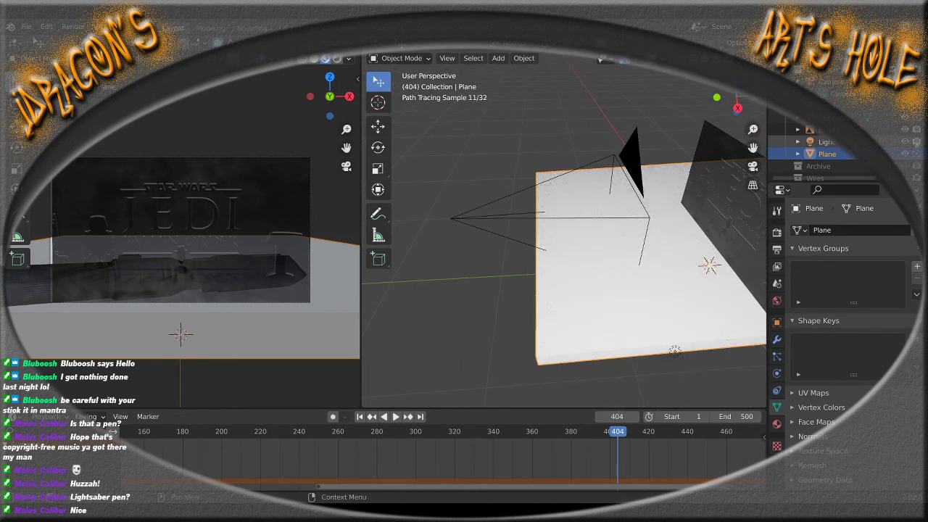
Hide the floor plane and title backdrop from the viewports and exclude them from renders
left_click(916, 117)
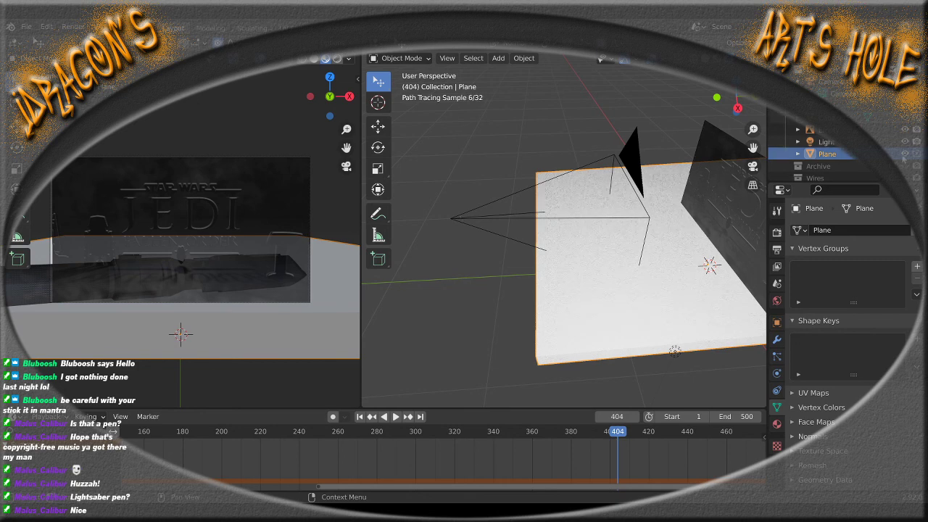
key("h")
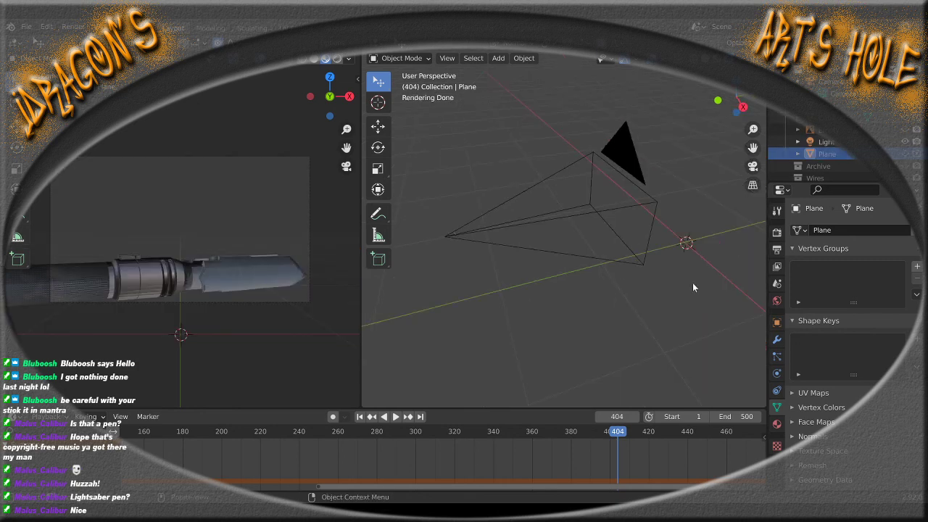
mouse_move(692, 282)
middle_mouse_down()
mouse_move(626, 239)
mouse_move(511, 351)
middle_mouse_up()
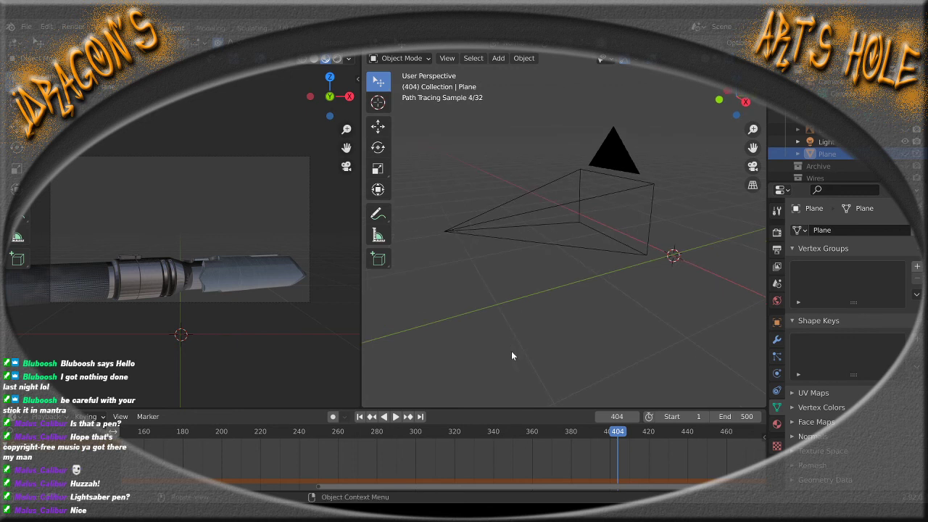
Scrub to frame 413 to check the lightsaber's exit, return to frame 404 and test-render it without the floor
left_click_drag(617, 435, 635, 432)
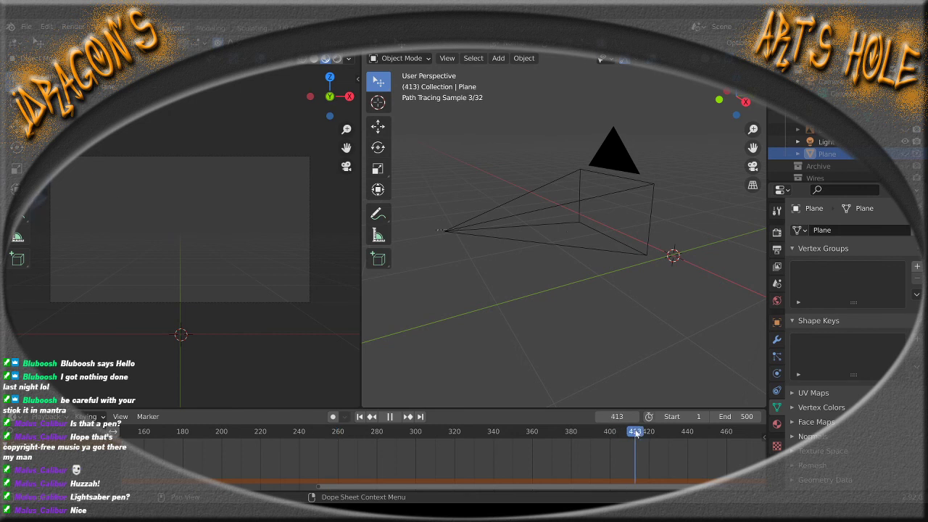
key("Escape")
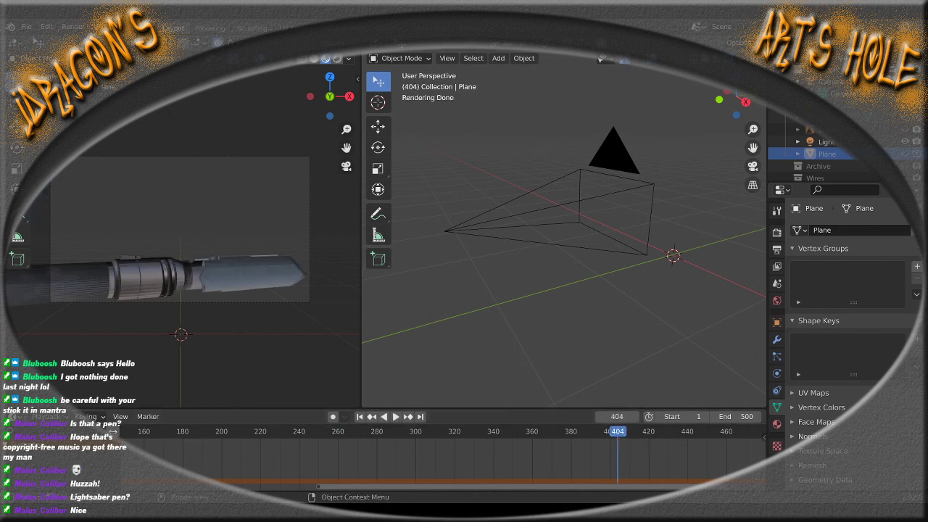
left_click(92, 42)
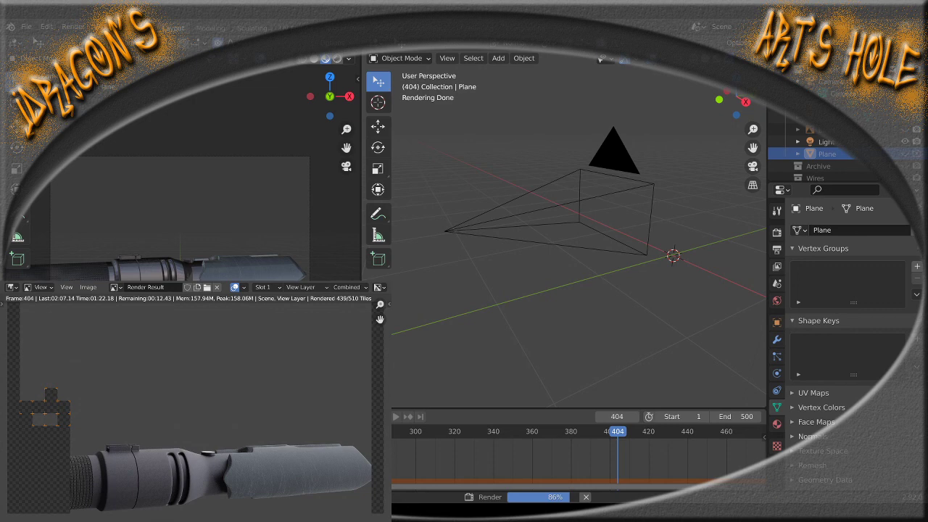
key("Escape")
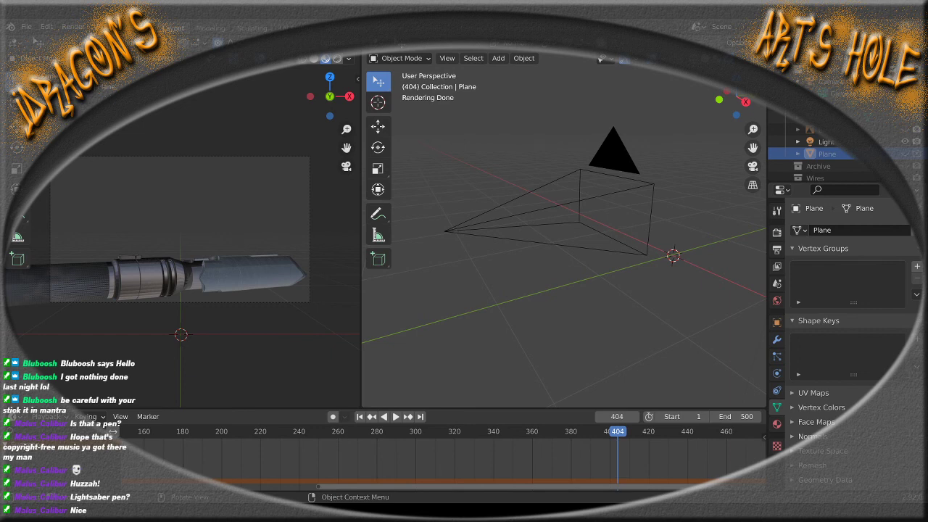
Enable compositing nodes for the scene and move the Composite node away from Render Layers to open a gap
left_click(518, 27)
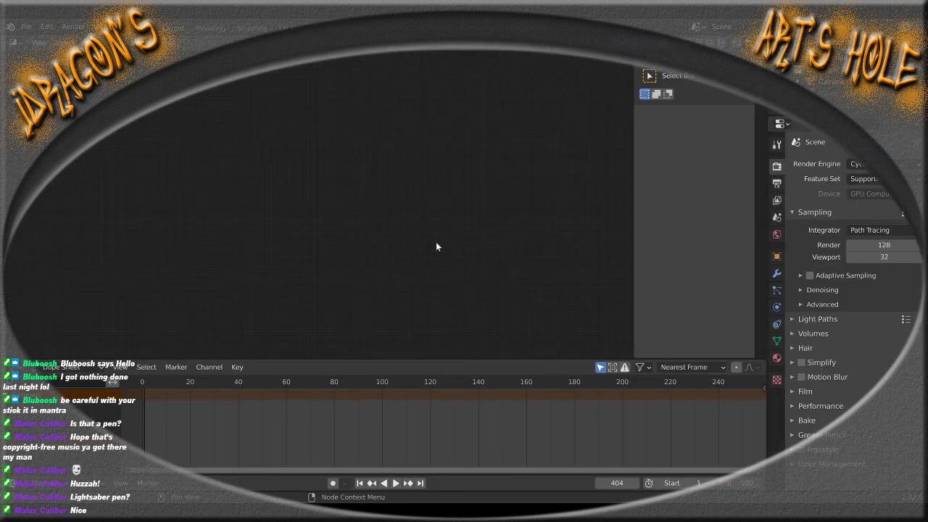
scroll(436, 243, "up", 5)
left_click(137, 42)
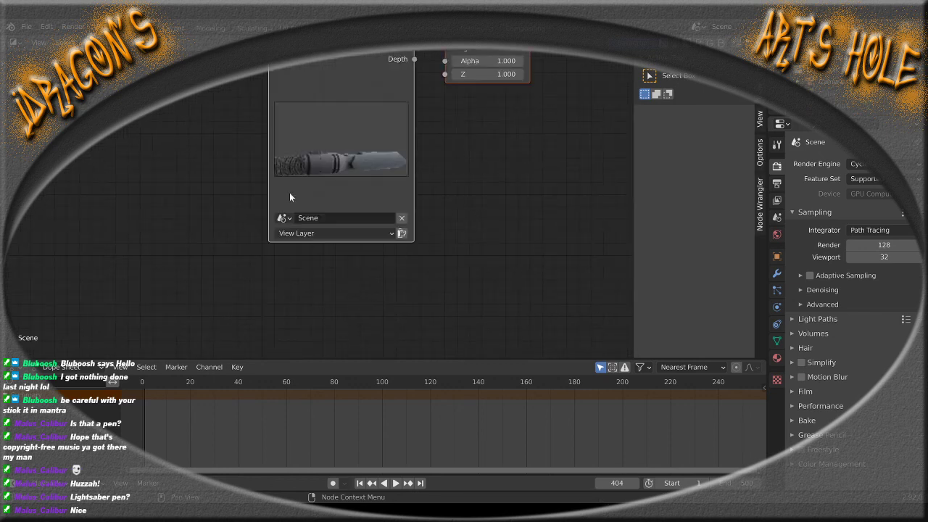
scroll(485, 213, "down", 4)
middle_click_drag(478, 202, 447, 255)
scroll(443, 255, "up", 2)
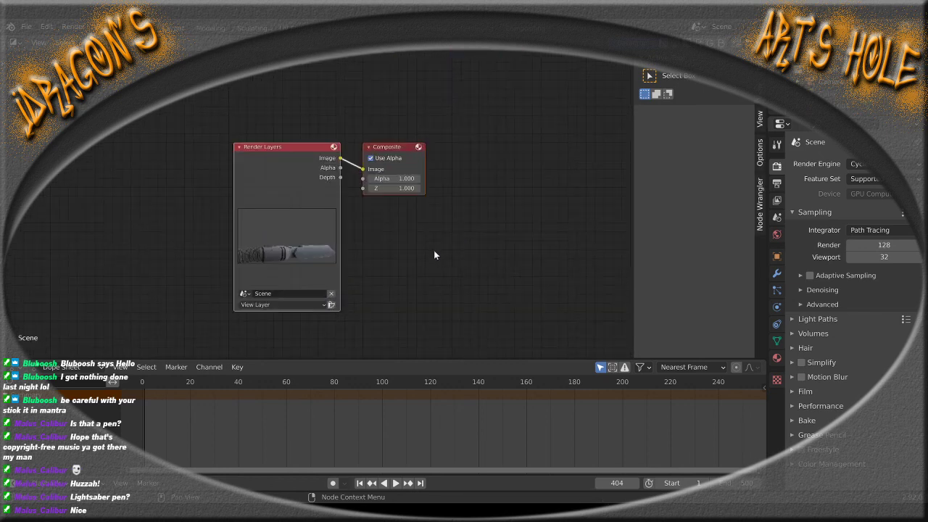
middle_click_drag(383, 153, 299, 124)
left_click_drag(300, 123, 468, 126)
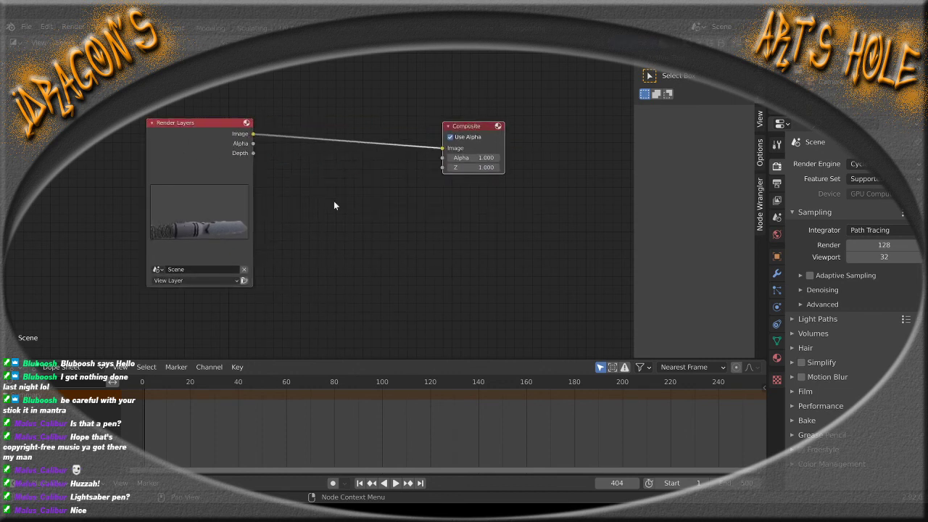
Insert a Denoise node between Render Layers and Composite, with its Image output connected to the Composite's Image input
right_click(322, 223)
key("Escape")
key("shift+a")
mouse_move(116, 86)
left_click(117, 59)
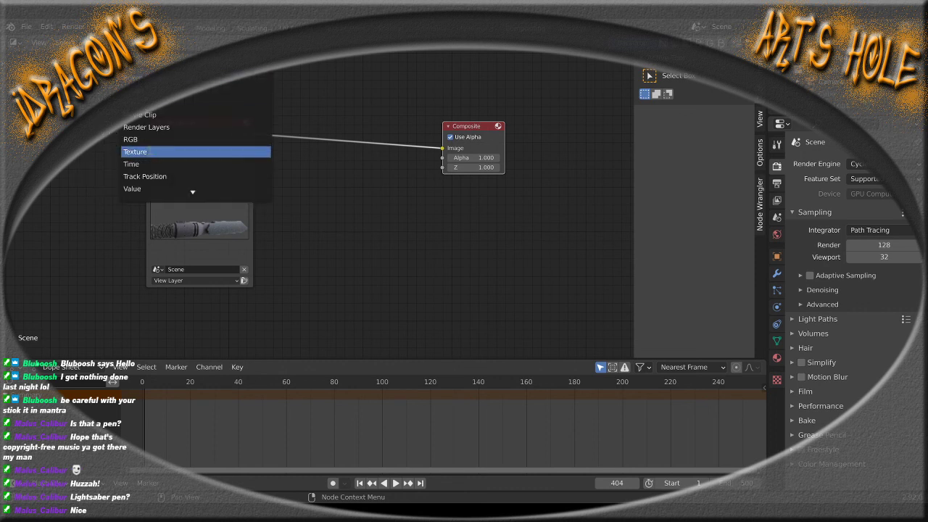
type("de")
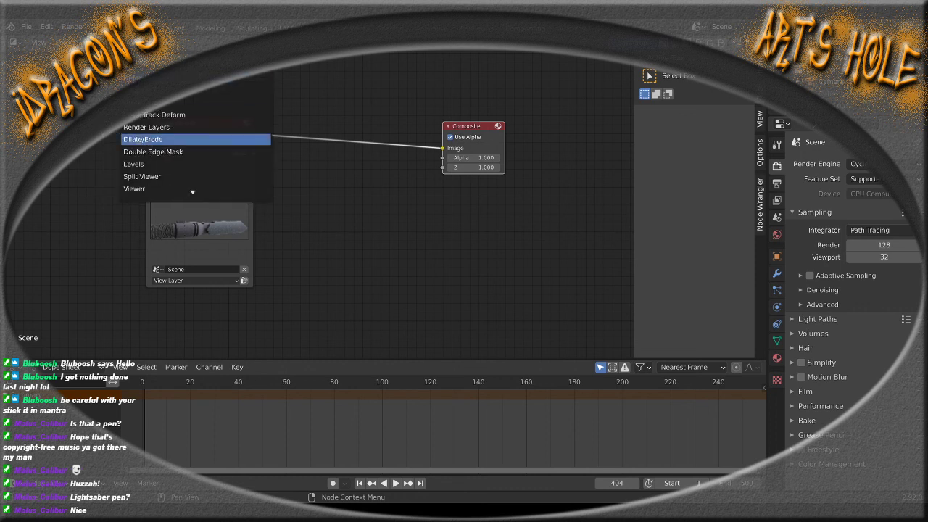
left_click(174, 86)
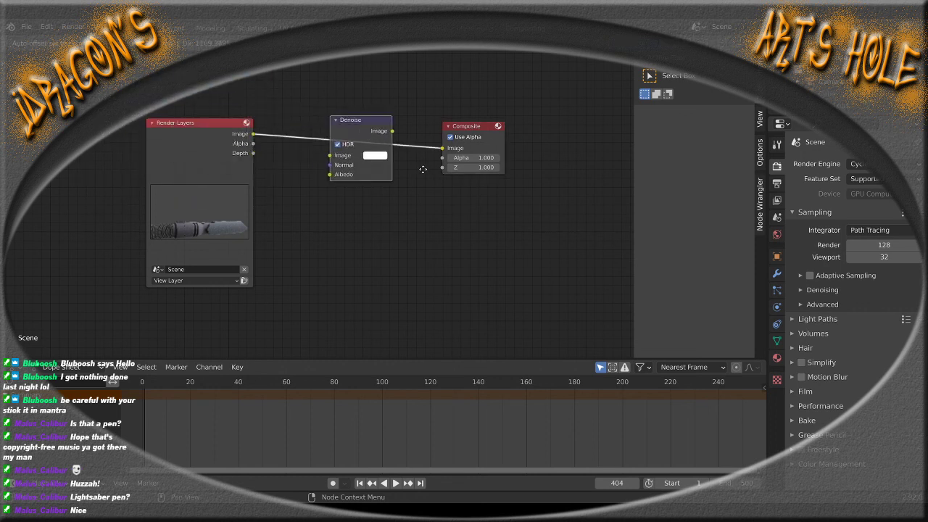
left_click(401, 181)
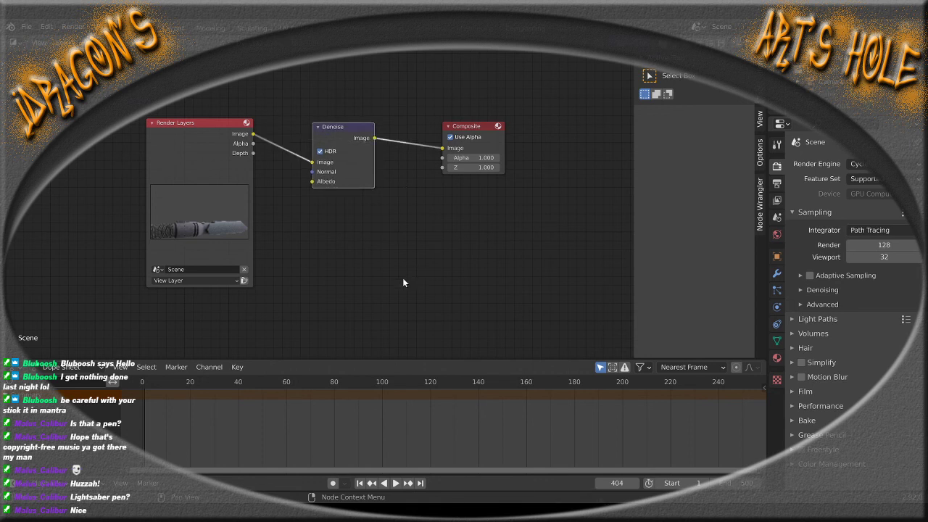
left_click(440, 155)
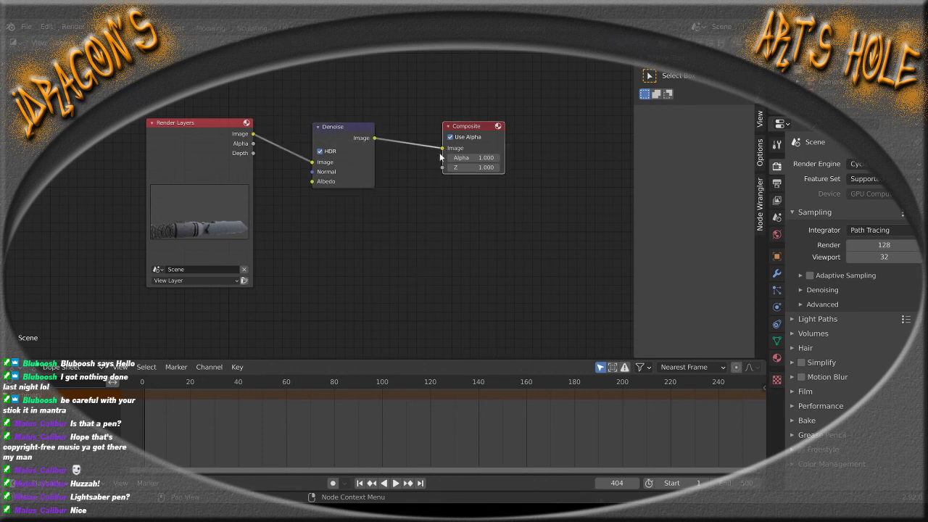
left_click_drag(440, 155, 396, 205)
left_click_drag(374, 138, 442, 147)
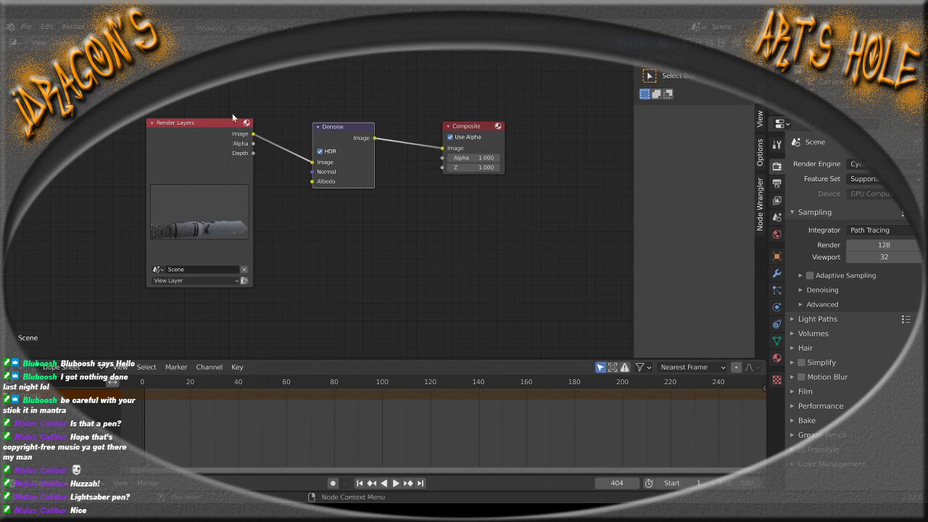
Switch to the Layout workspace and expand the Film section of the scene's render settings
left_click(183, 31)
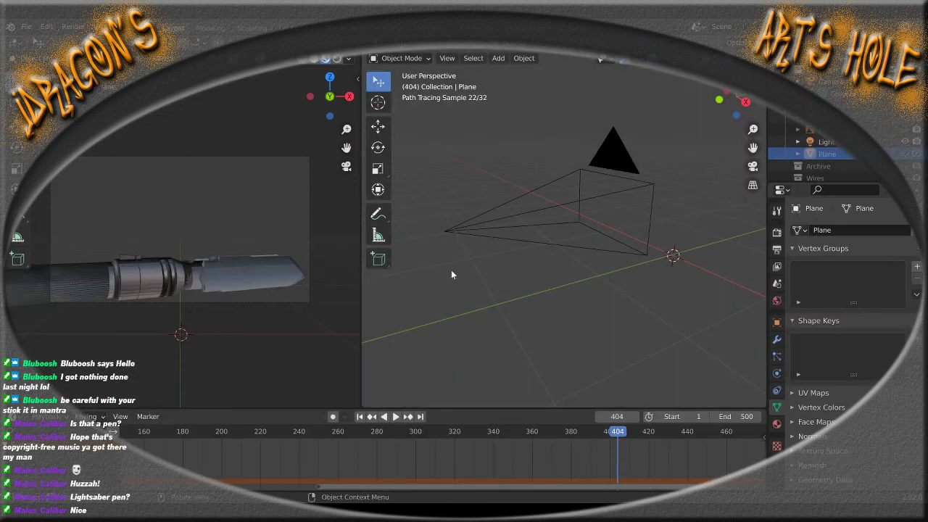
left_click(777, 211)
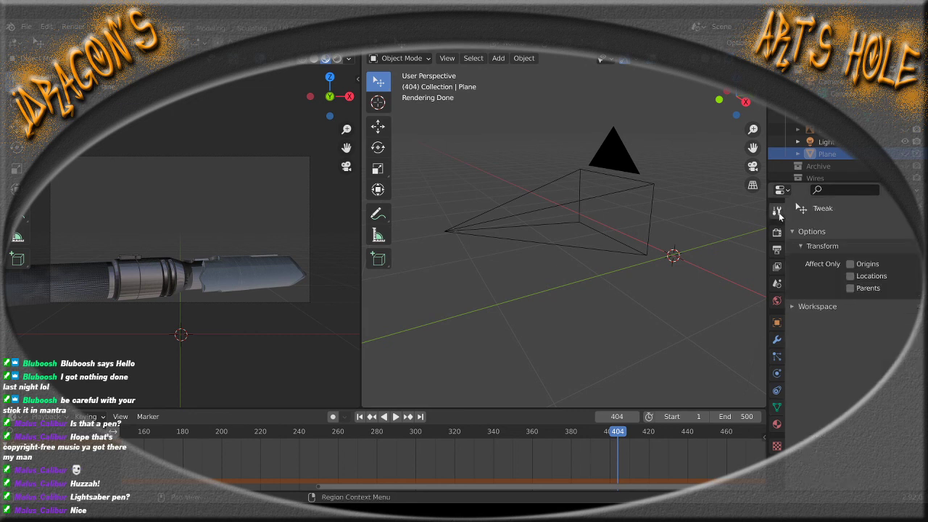
left_click(777, 232)
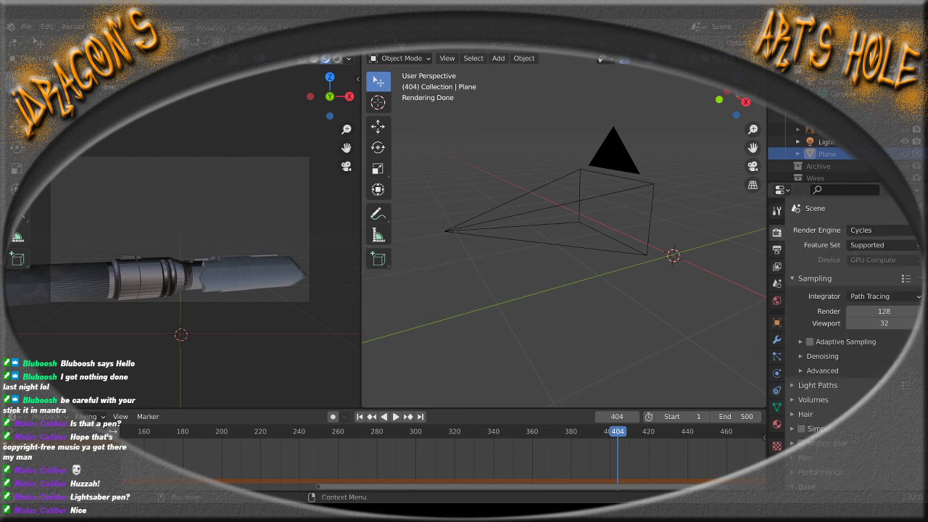
scroll(798, 310, "down", 1)
scroll(798, 310, "down", 5)
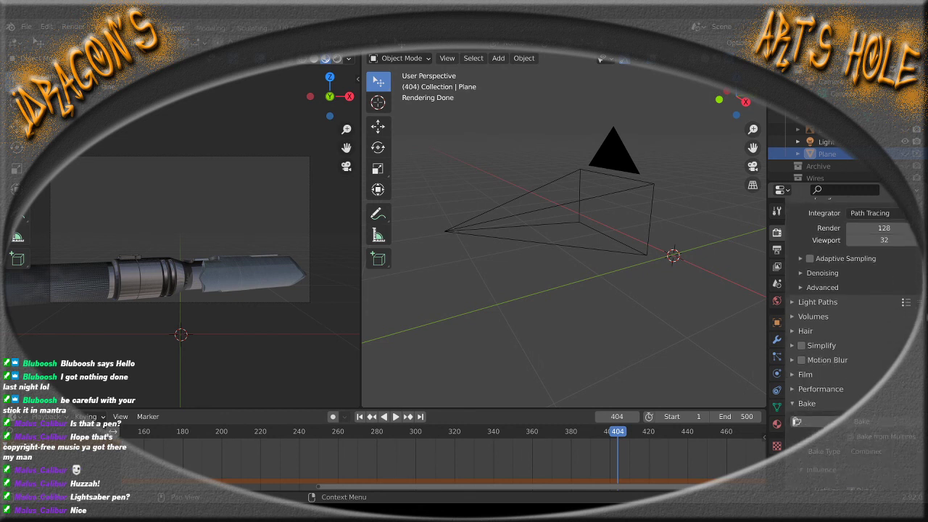
scroll(796, 298, "down", 1)
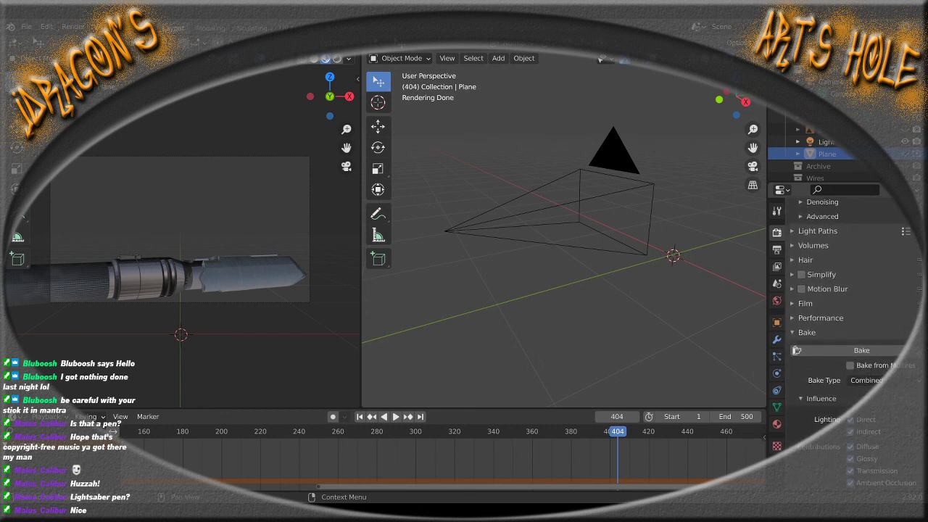
left_click(794, 298)
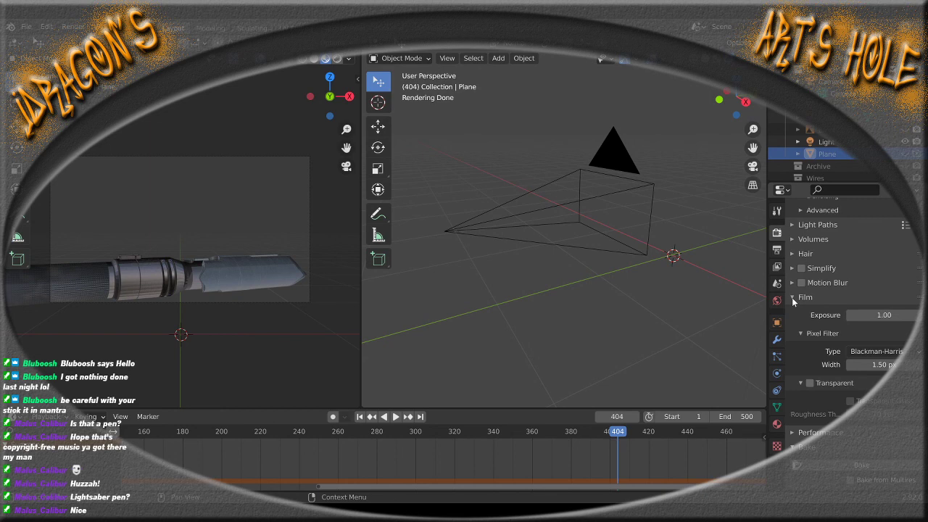
Try the Film Transparent option, switch it off again, and look over the Bake settings
left_click(810, 382)
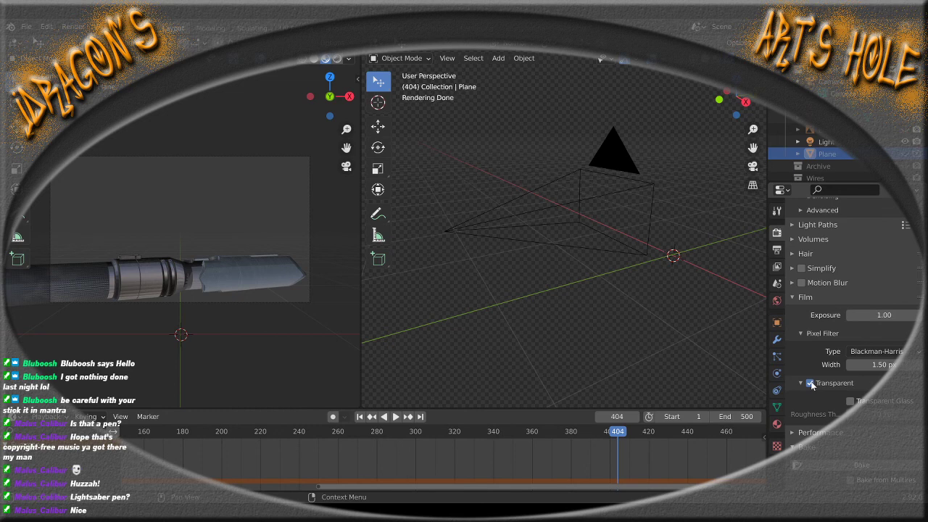
left_click(810, 383)
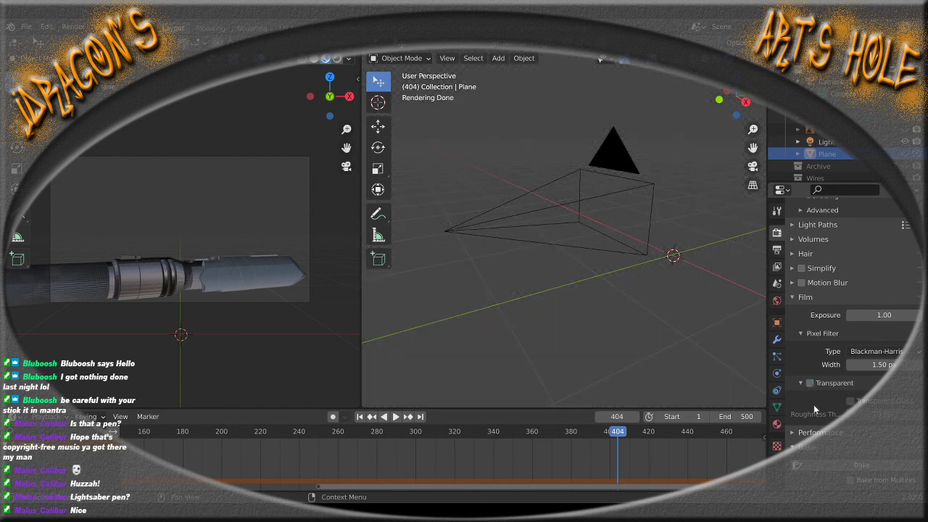
scroll(925, 335, "down", 5)
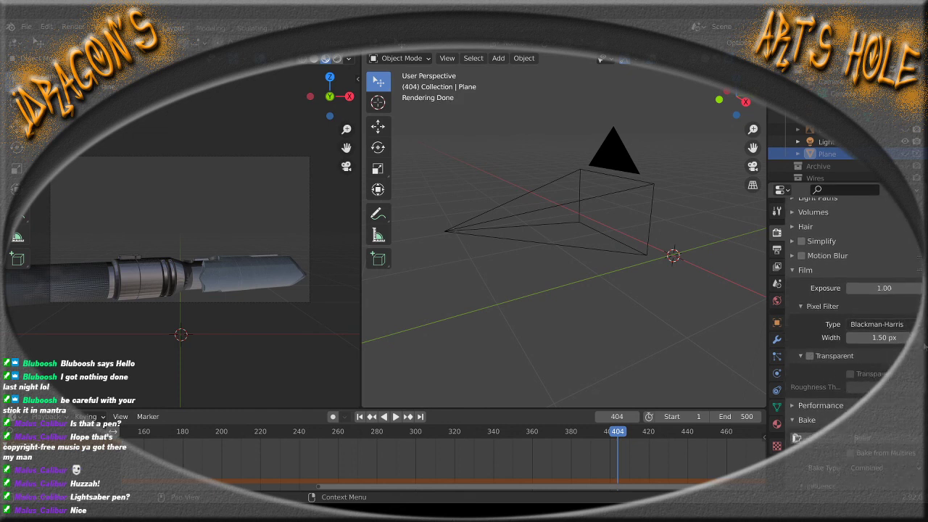
scroll(925, 378, "down", 6)
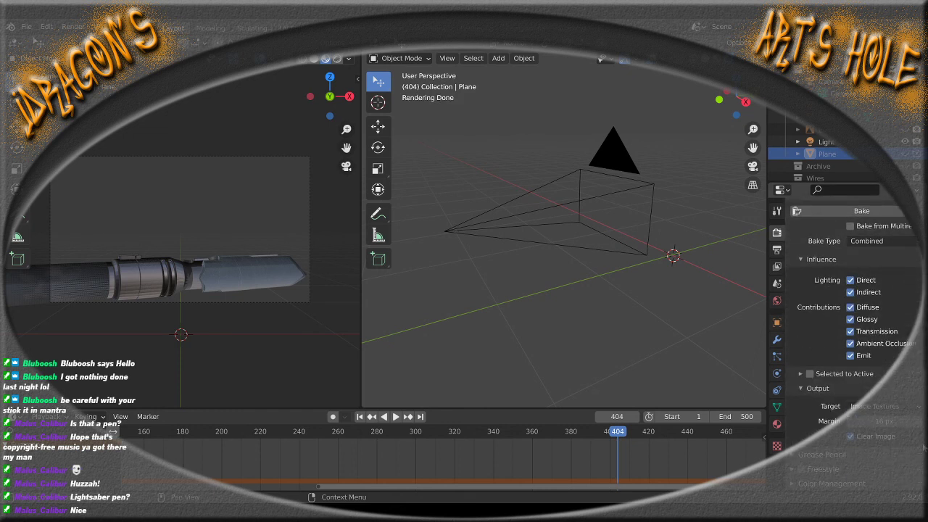
Examine the output dimensions and file settings, and the view layer's passes and Filter options
left_click(776, 248)
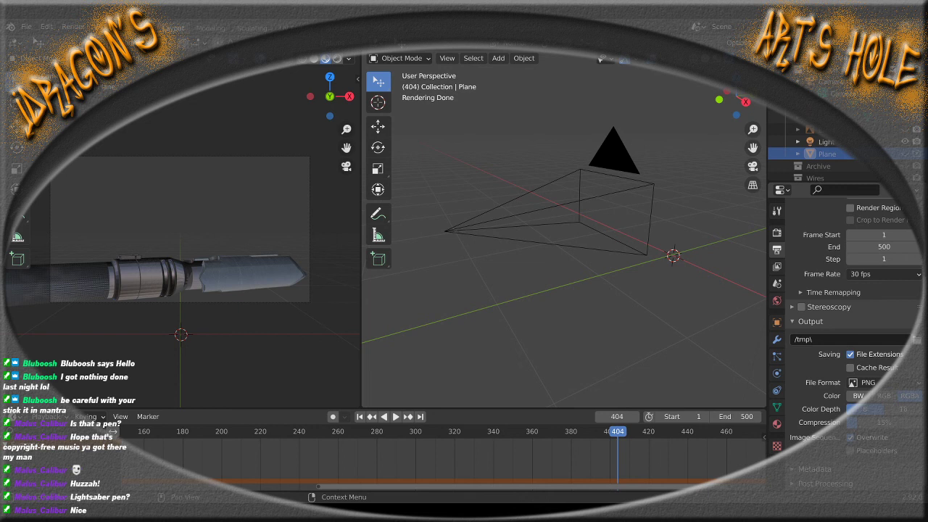
scroll(924, 383, "up", 3)
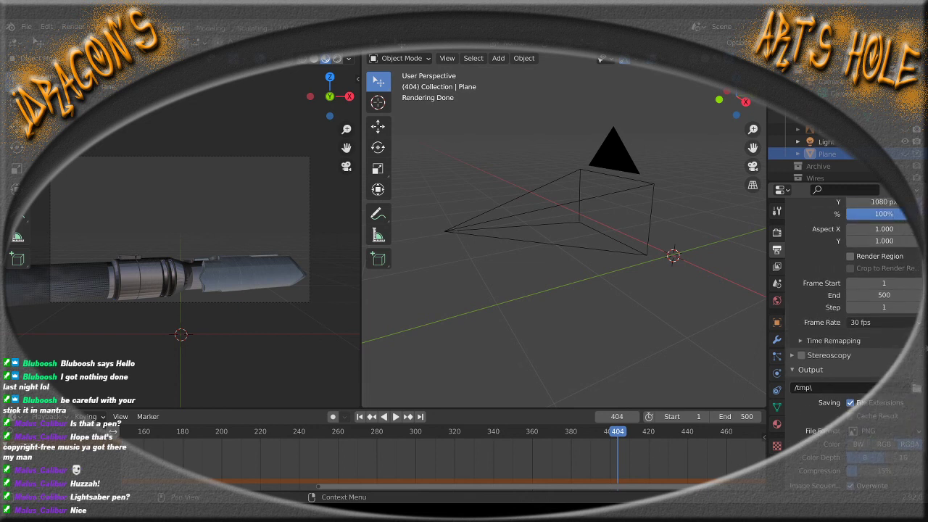
scroll(925, 341, "up", 2)
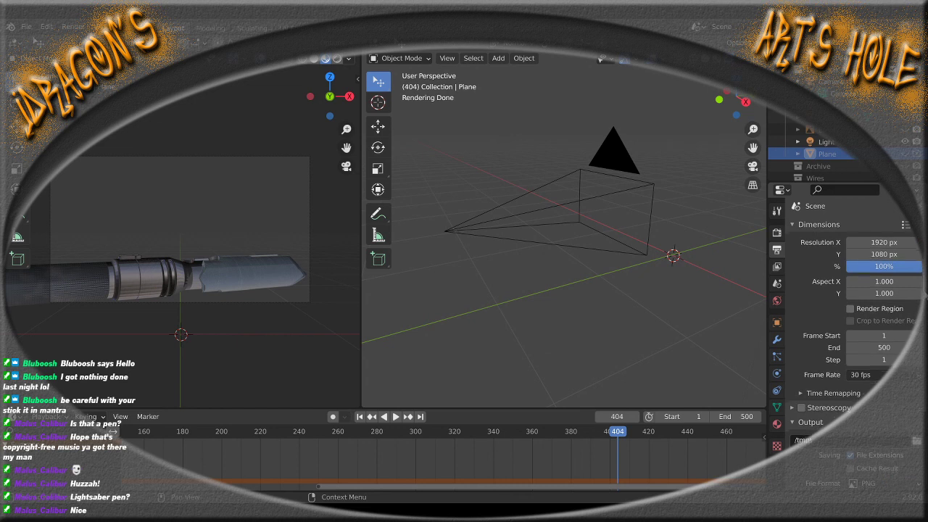
left_click(776, 266)
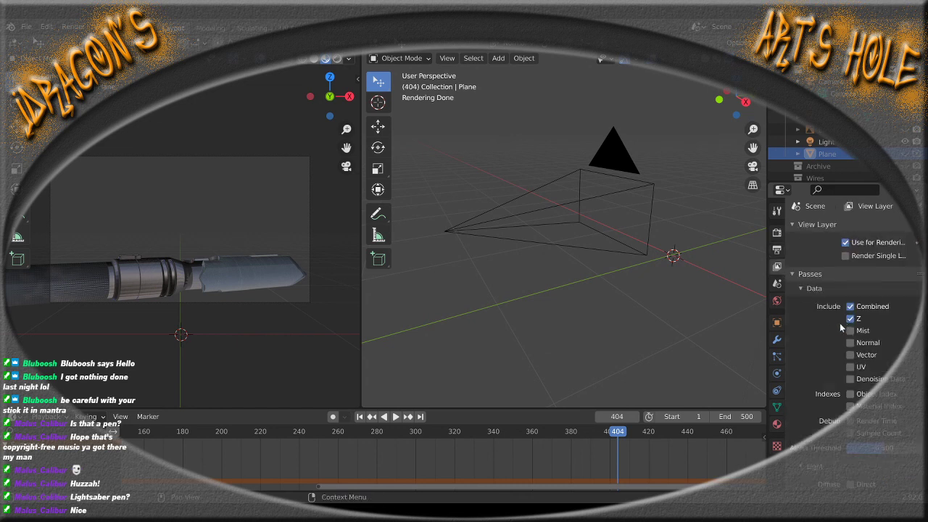
scroll(848, 341, "down", 10)
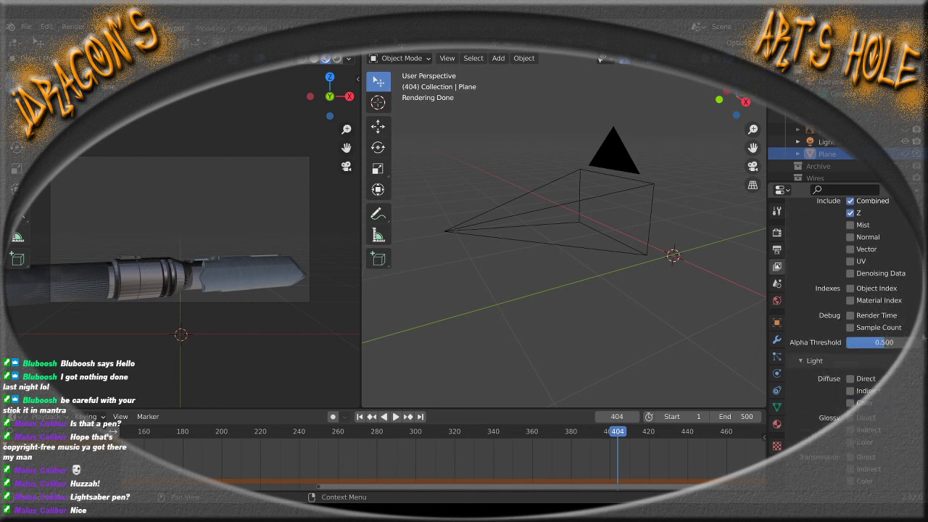
scroll(923, 428, "down", 2)
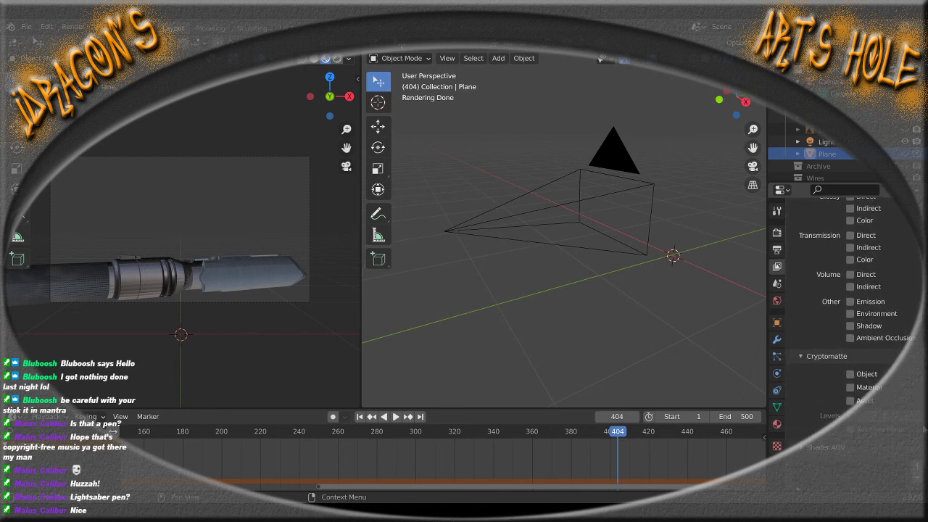
left_click_drag(925, 462, 925, 461)
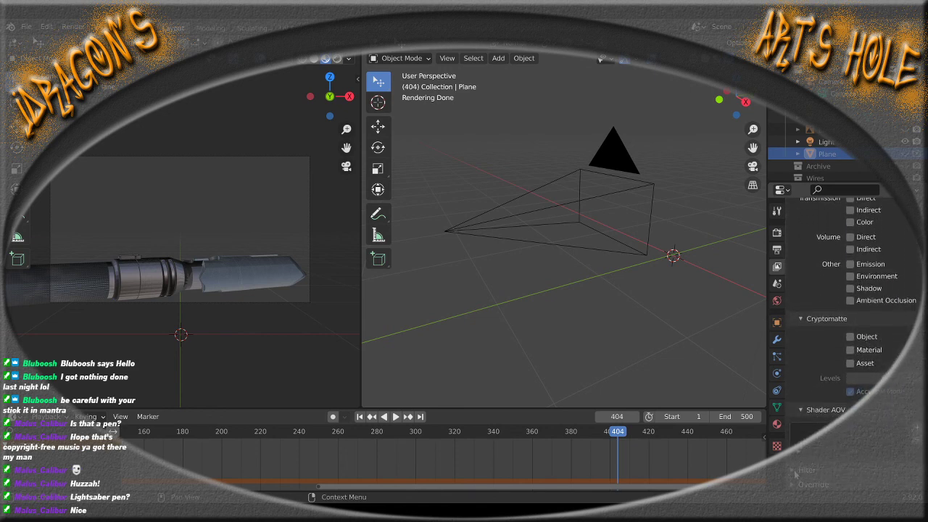
left_click(796, 472)
scroll(848, 326, "down", 3)
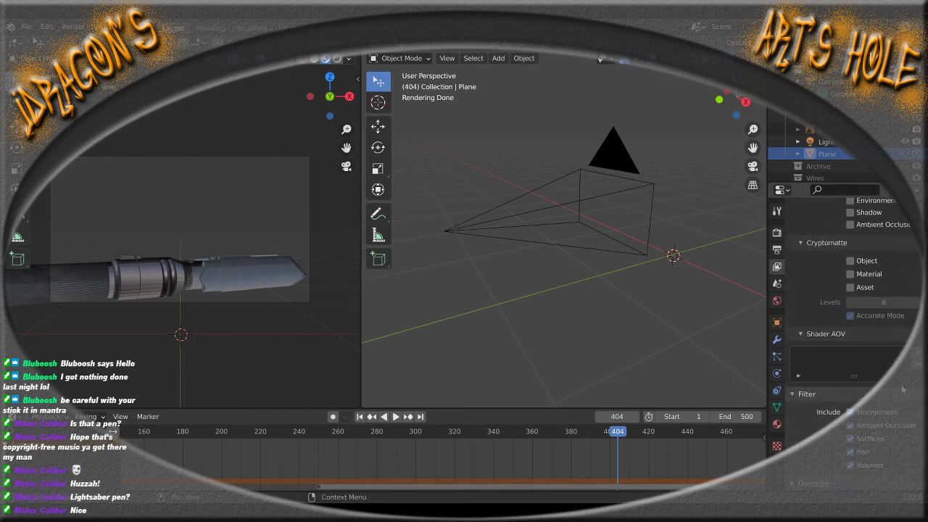
scroll(902, 389, "up", 1)
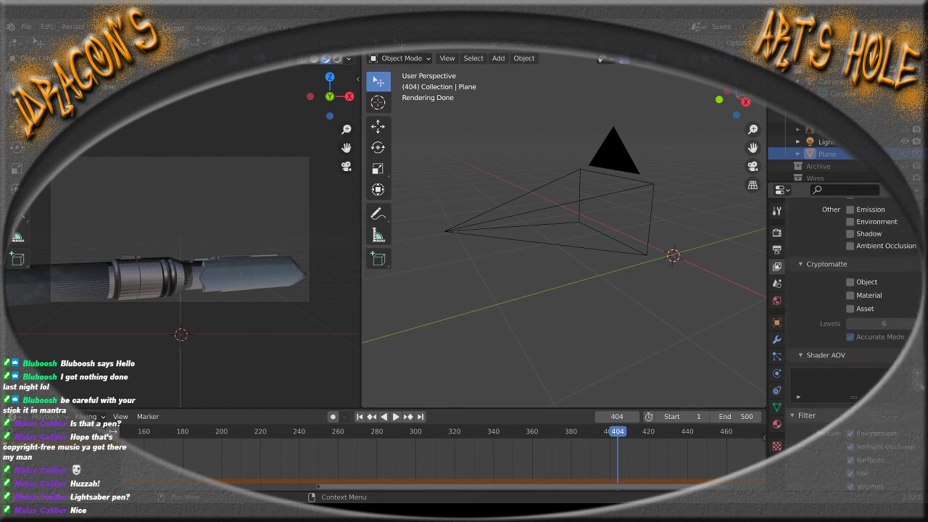
scroll(870, 319, "up", 7)
scroll(856, 341, "up", 6)
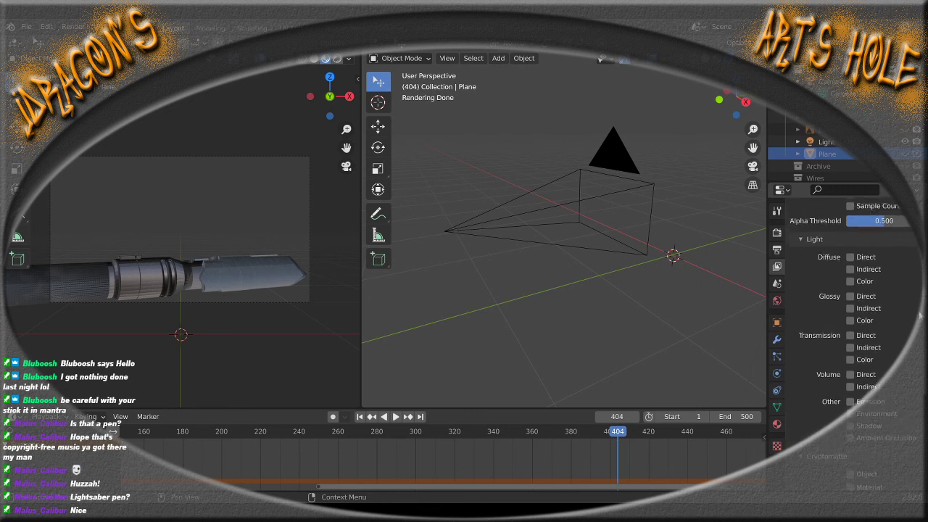
scroll(855, 341, "up", 3)
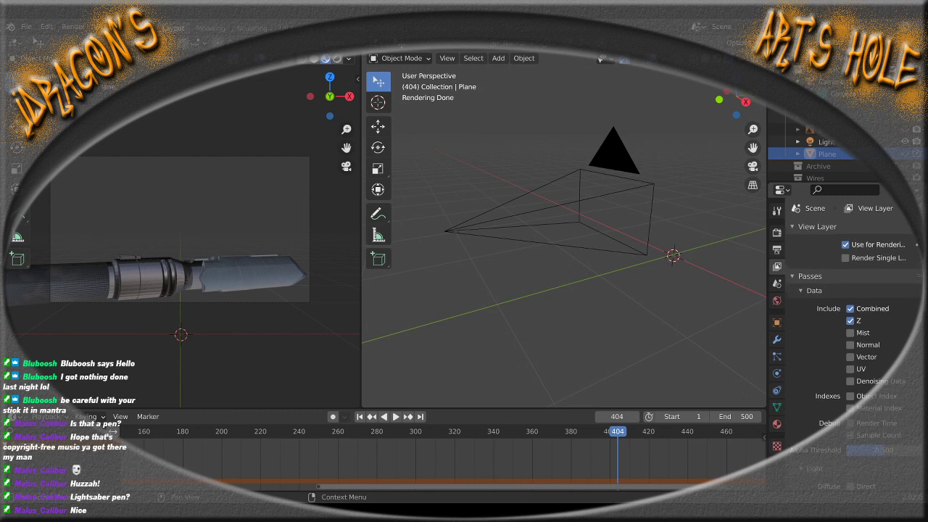
Examine the scene properties, including the background scene choices, and the world's Surface, Viewport Display and Settings sections
left_click(777, 284)
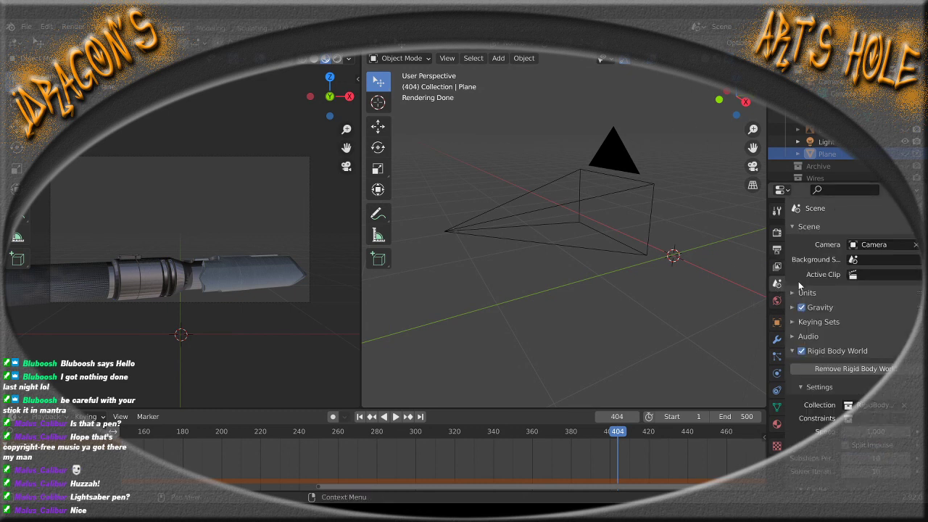
left_click(884, 259)
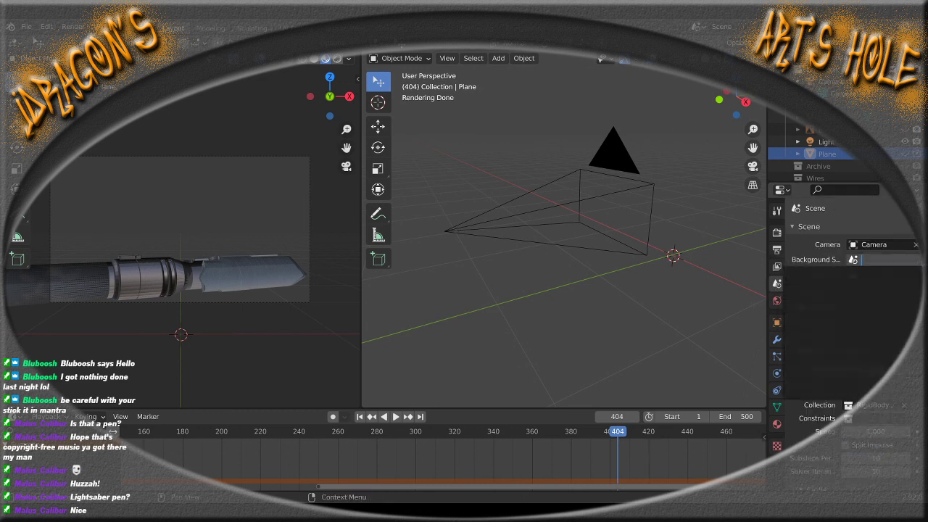
scroll(848, 326, "down", 3)
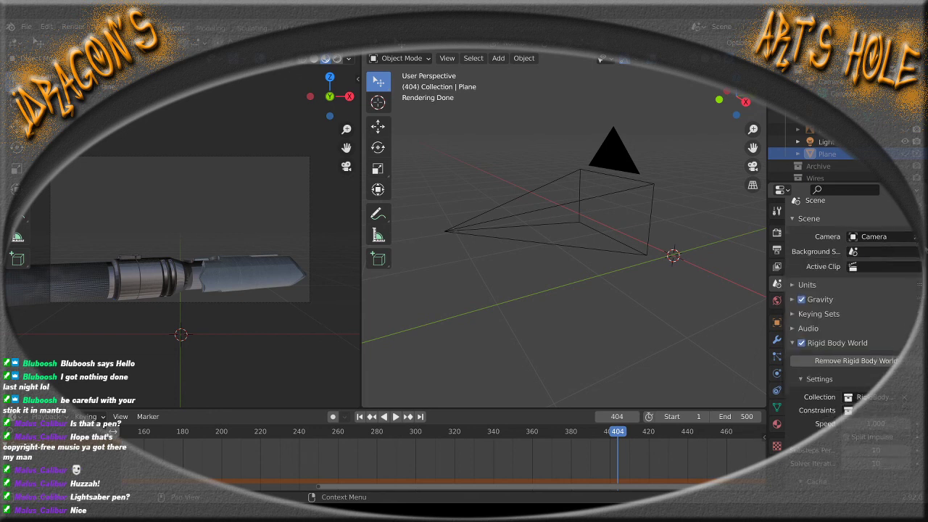
scroll(848, 326, "down", 10)
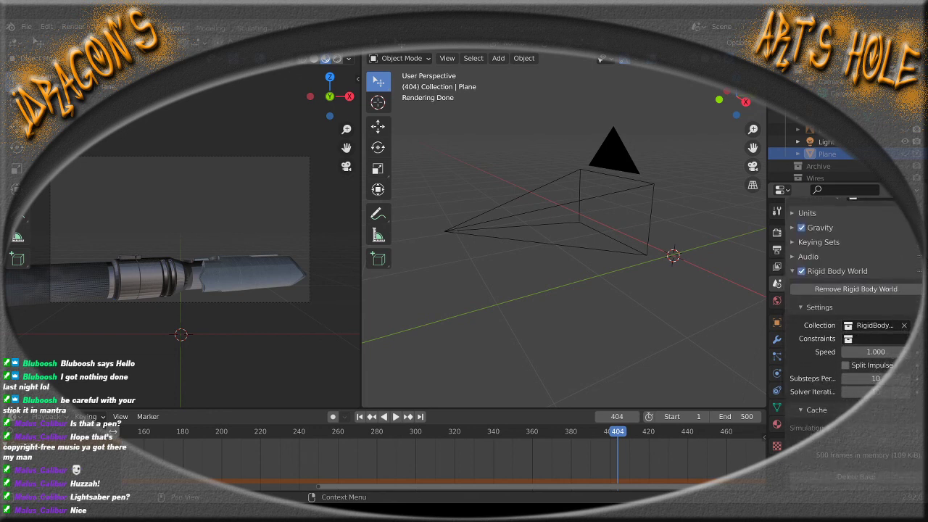
scroll(848, 326, "down", 5)
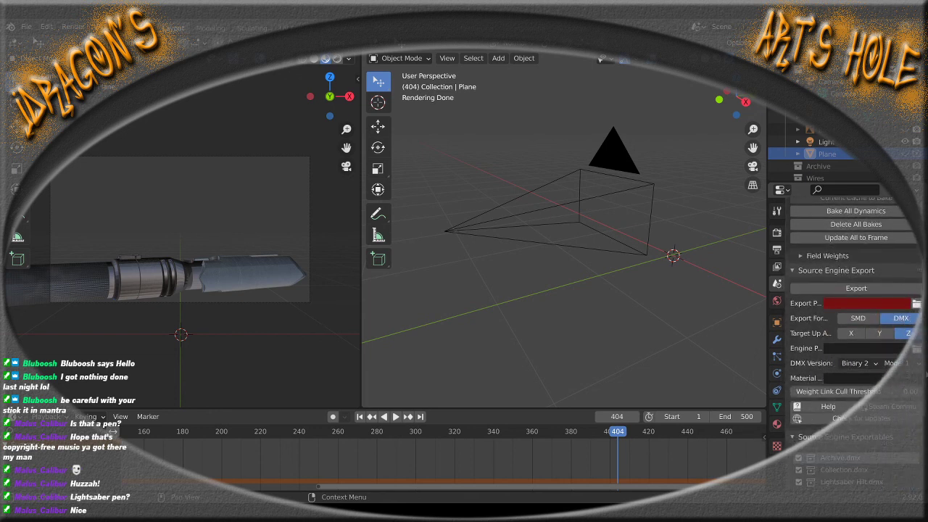
scroll(848, 327, "down", 8)
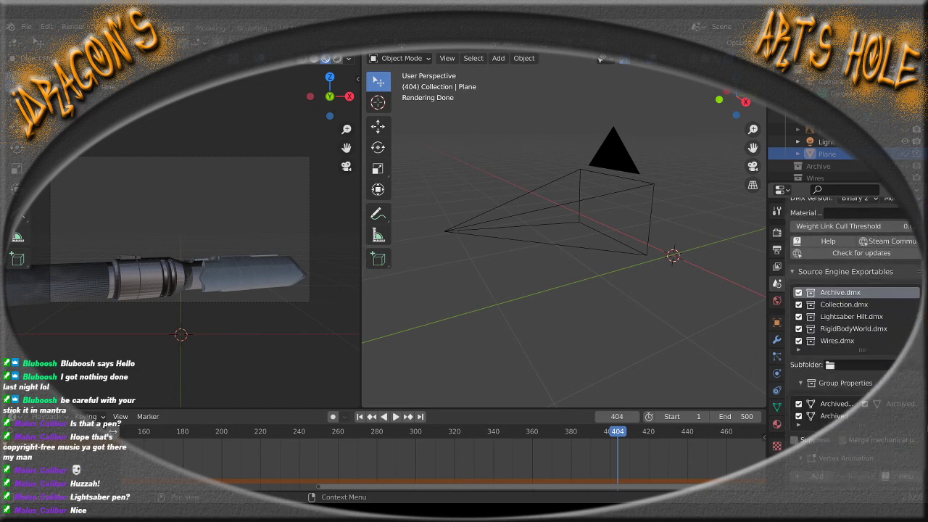
scroll(848, 327, "up", 20)
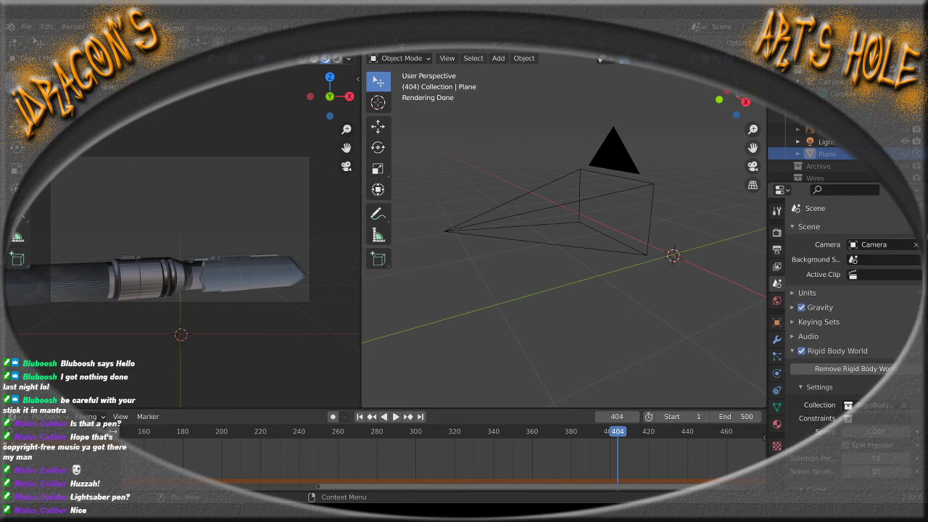
left_click(776, 301)
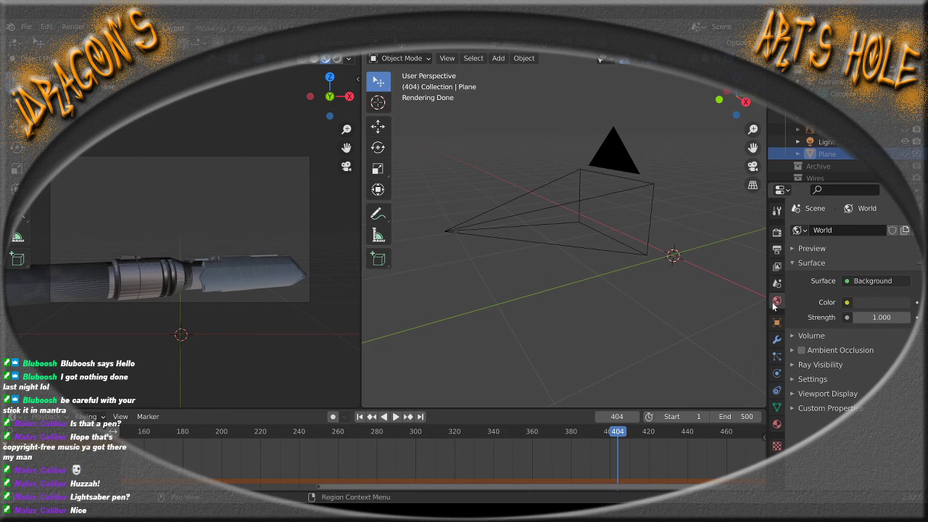
left_click(792, 395)
left_click(793, 396)
left_click(793, 380)
scroll(793, 383, "down", 2)
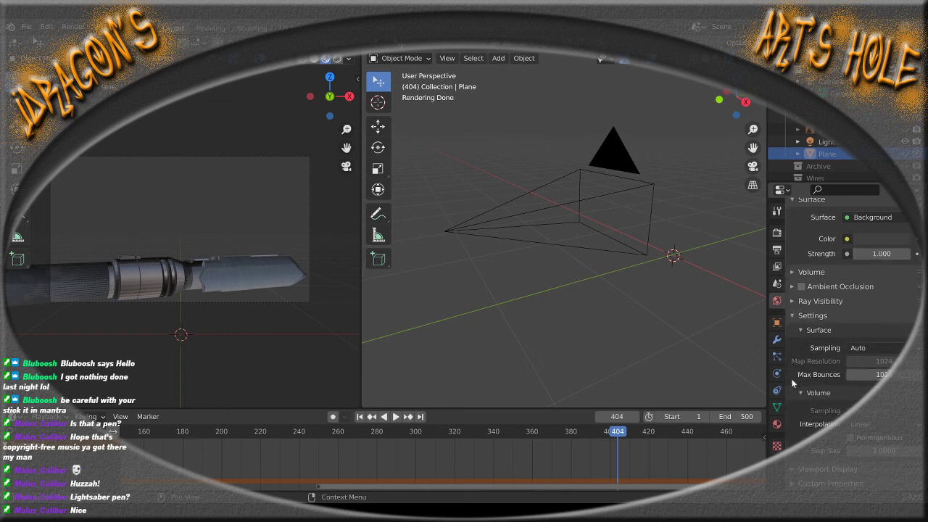
Check the tool's Workspace options and look through the Cycles render settings again
left_click(776, 210)
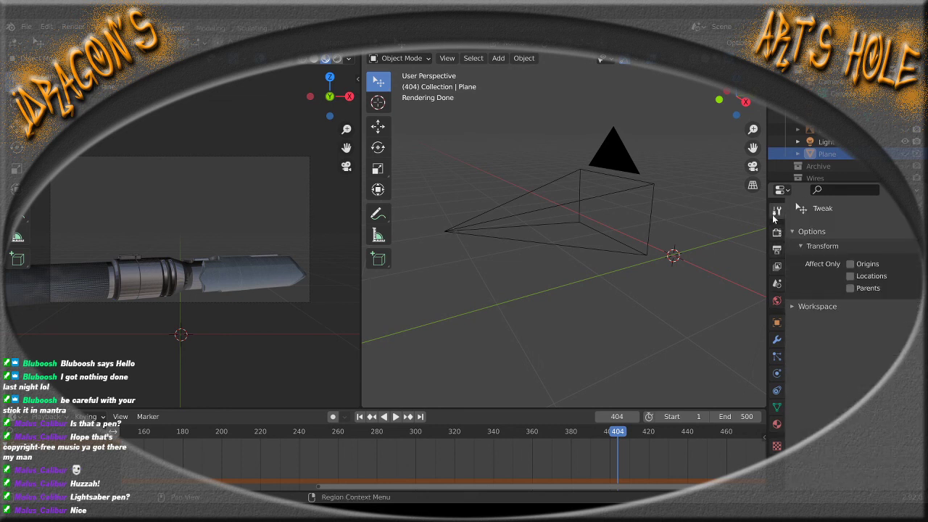
left_click(796, 308)
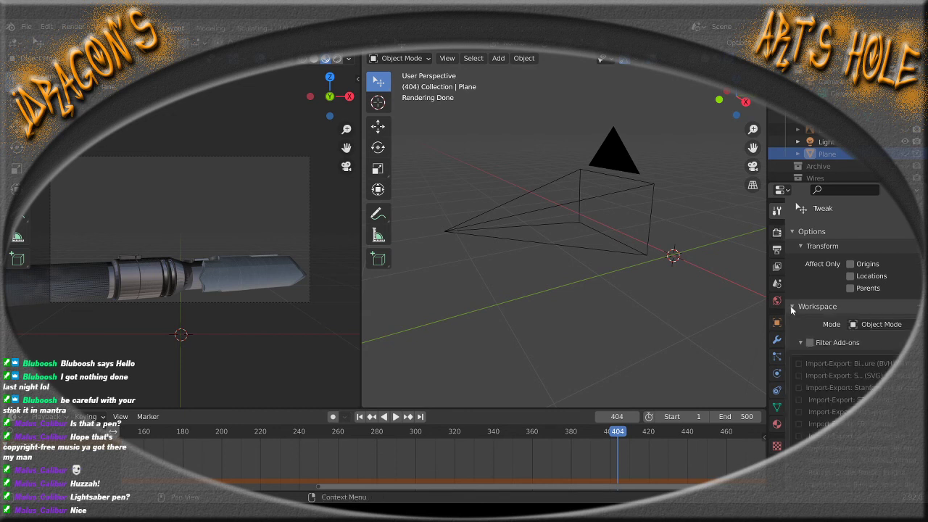
left_click(795, 308)
left_click(776, 232)
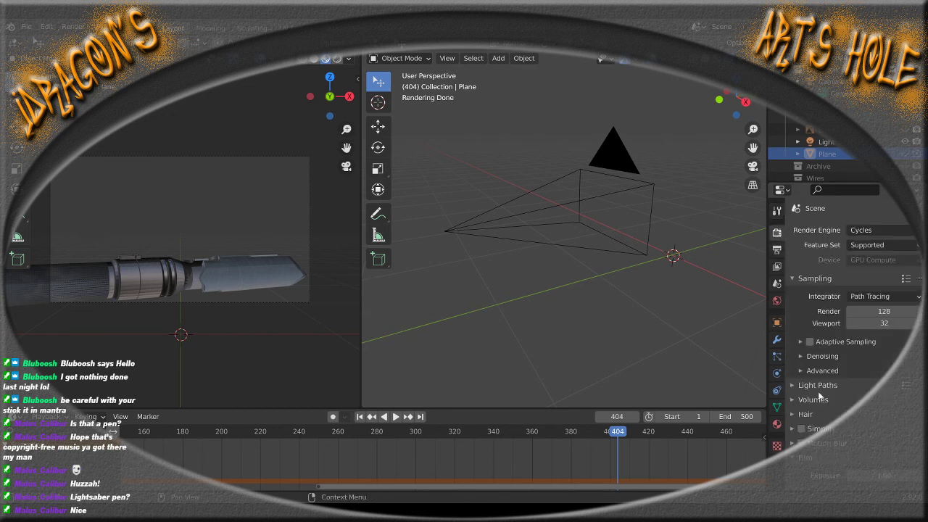
scroll(921, 319, "down", 2)
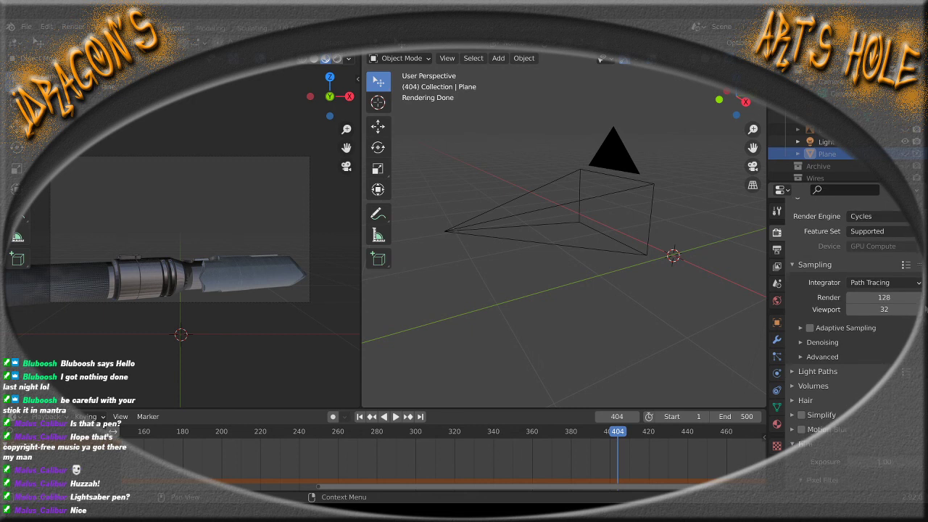
scroll(924, 310, "down", 10)
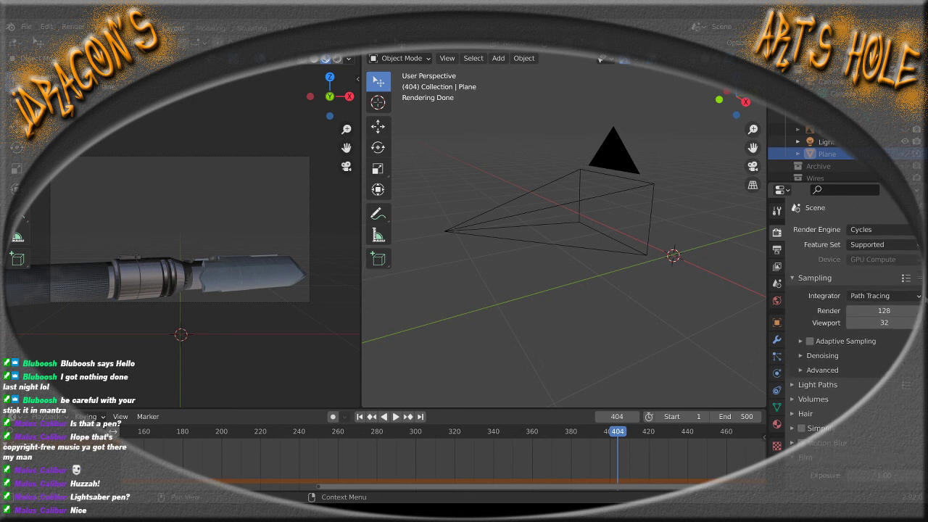
Look through the Film, Bake and Color Management settings, including the View Transform and Look choices
scroll(921, 312, "down", 3)
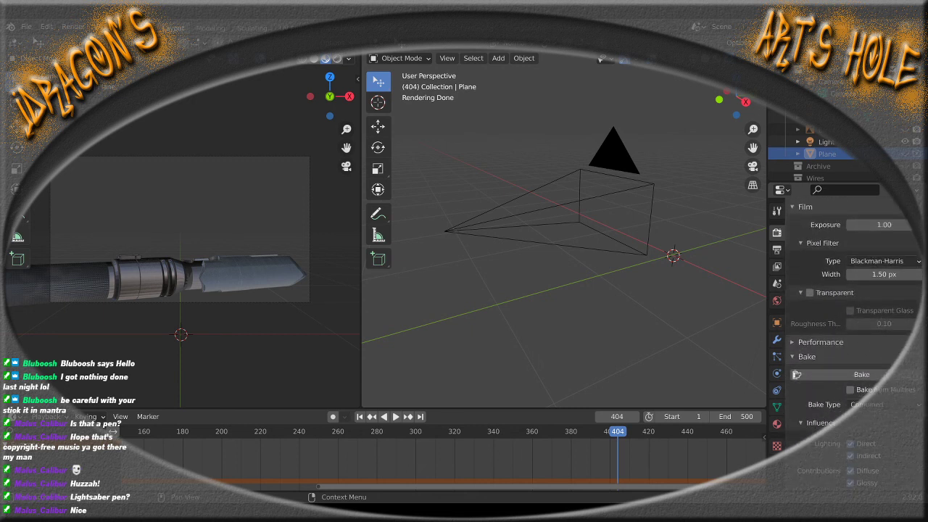
scroll(920, 312, "down", 1)
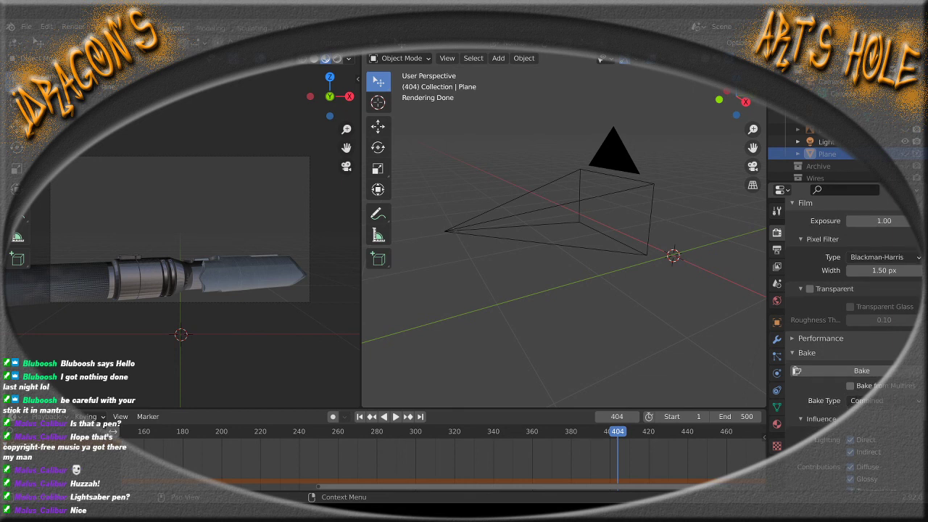
scroll(848, 341, "down", 8)
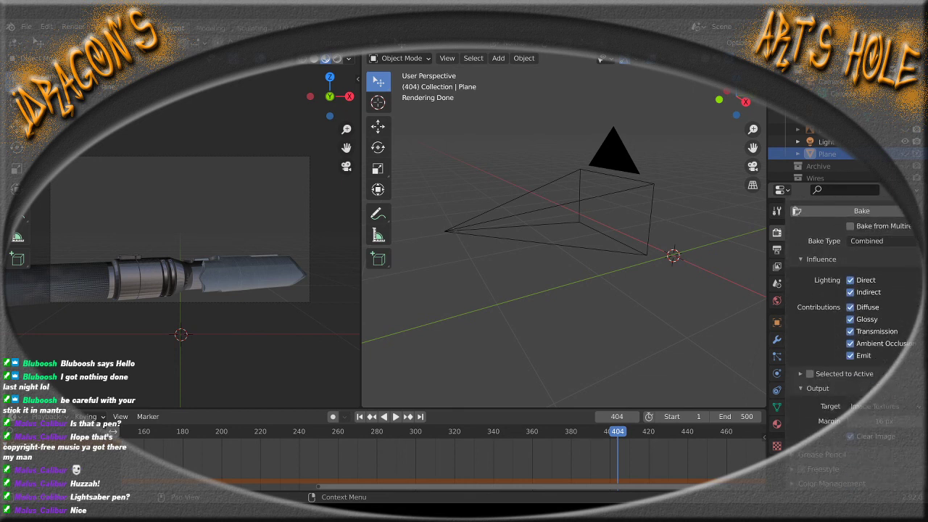
scroll(797, 437, "down", 6)
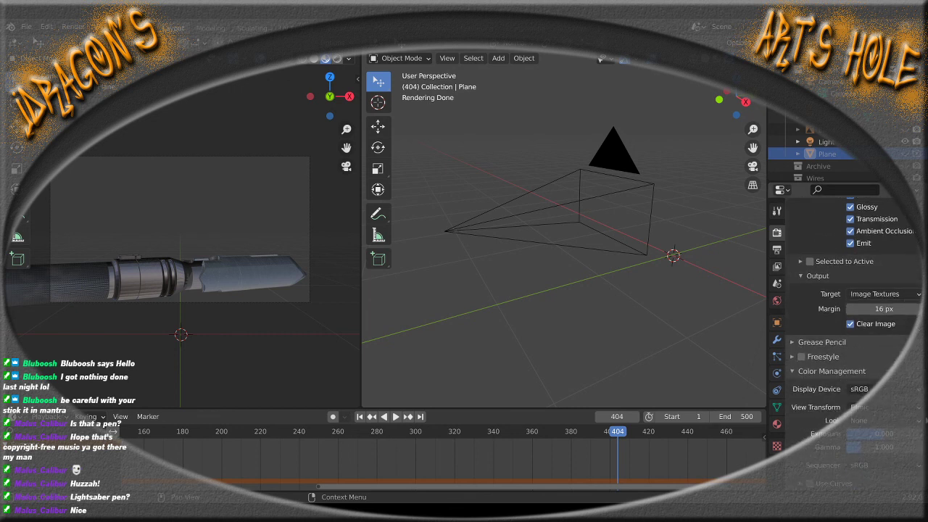
left_click_drag(926, 421, 927, 425)
left_click(896, 408)
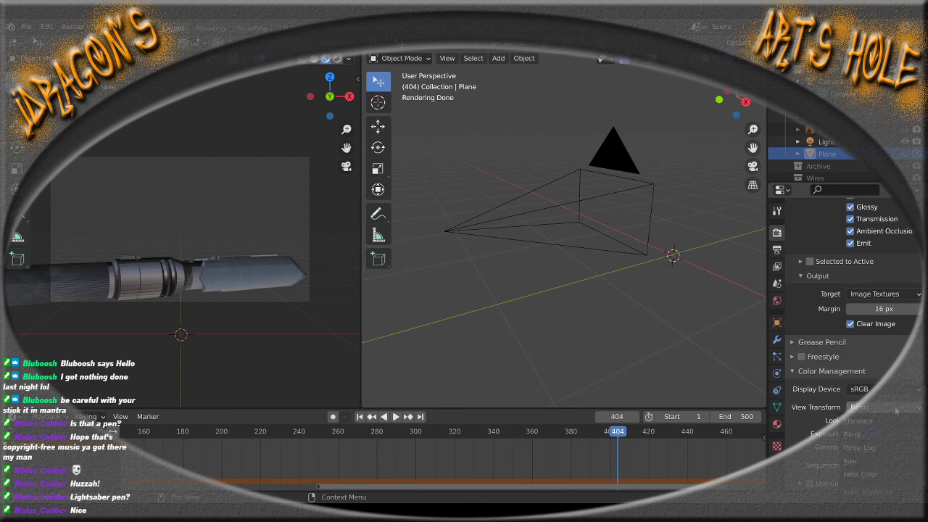
left_click(896, 410)
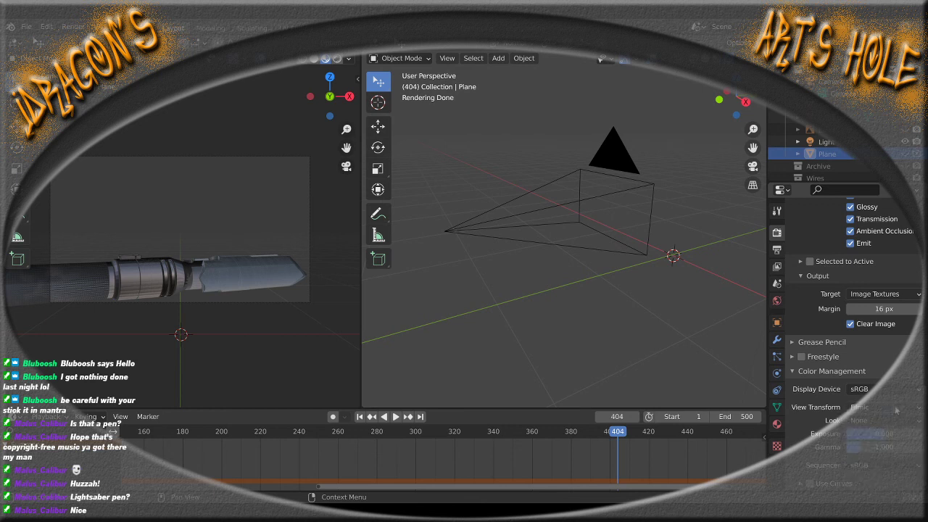
left_click(896, 424)
left_click(895, 426)
left_click_drag(925, 436, 927, 433)
Enable the Transparent option in the Film render settings
scroll(848, 340, "up", 5)
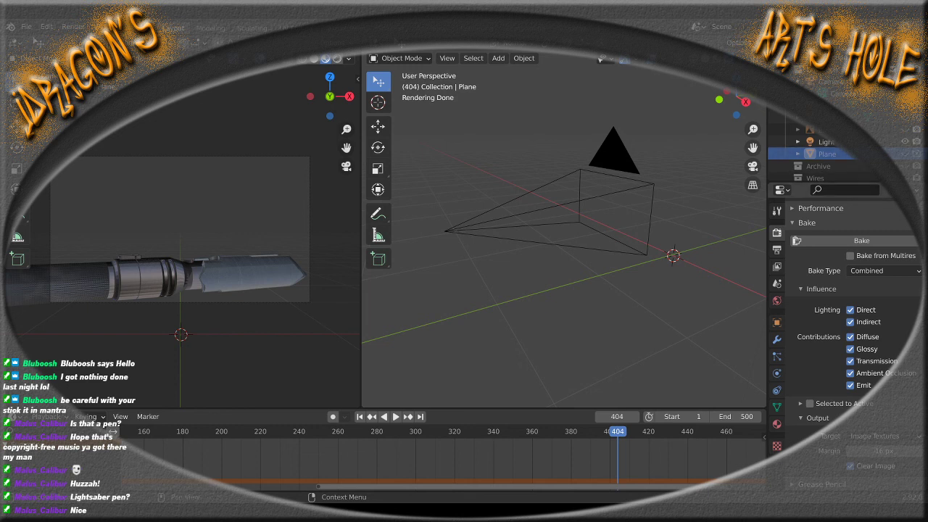
scroll(848, 341, "up", 3)
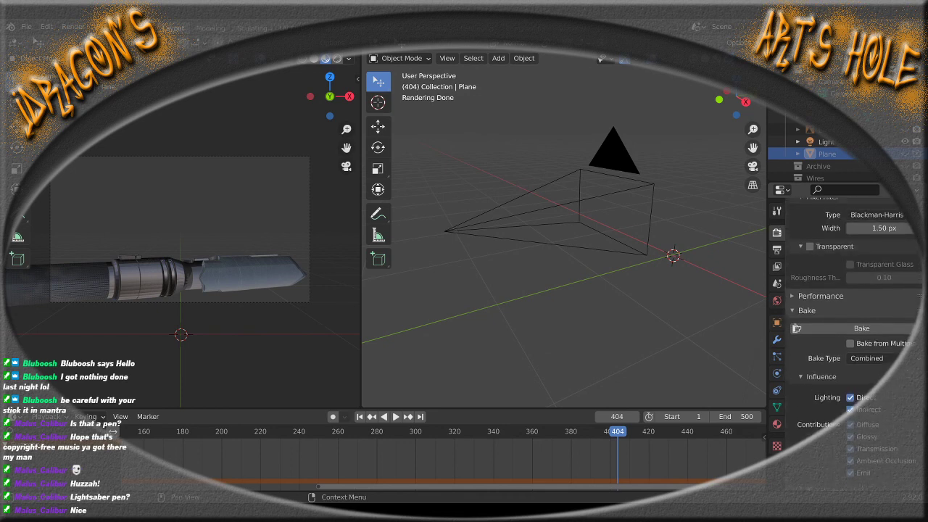
scroll(848, 341, "down", 8)
scroll(848, 341, "up", 12)
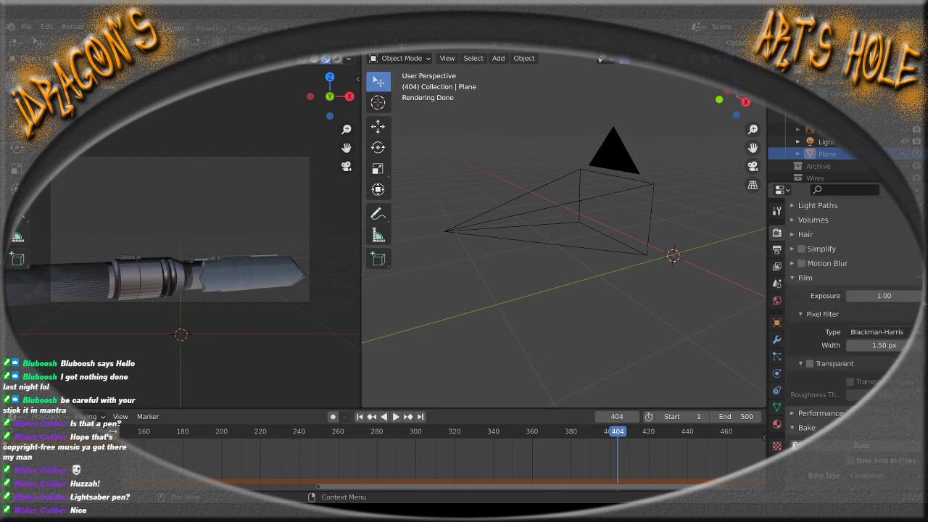
scroll(849, 340, "up", 6)
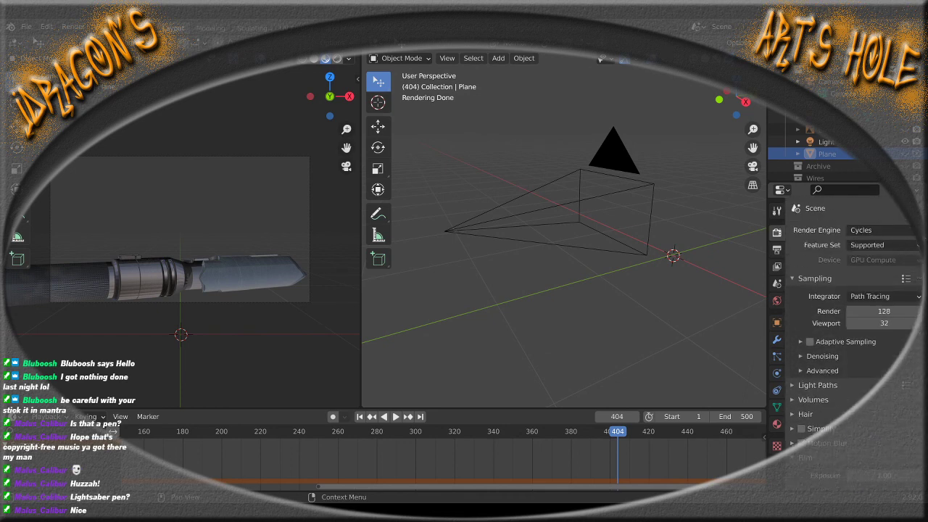
scroll(805, 460, "down", 3)
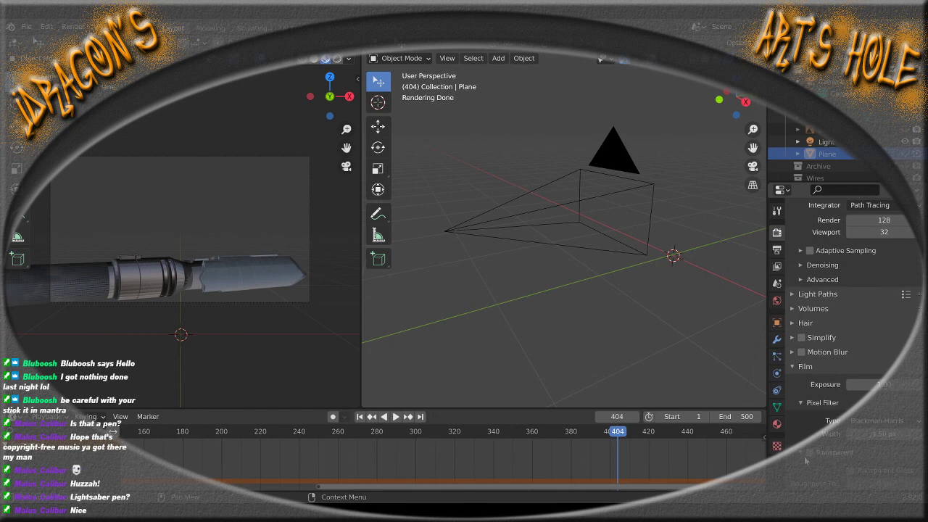
left_click(810, 453)
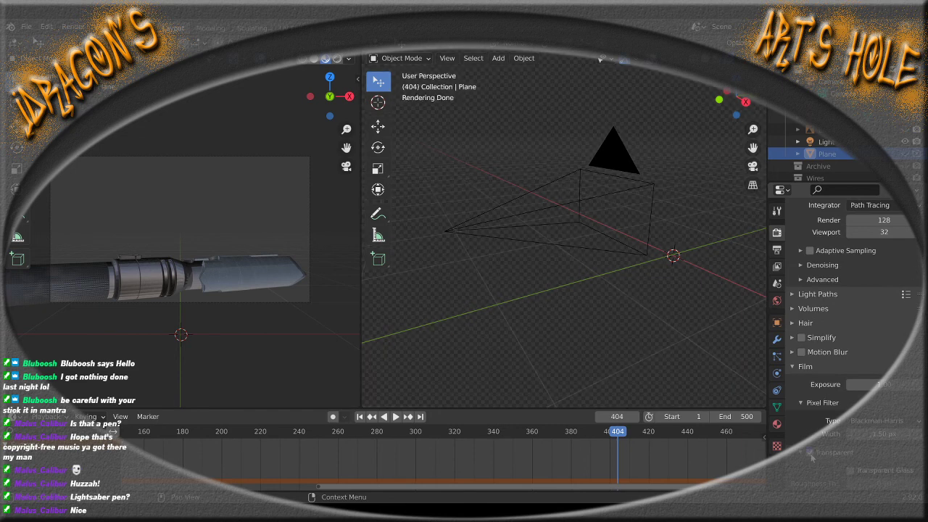
scroll(801, 428, "down", 3)
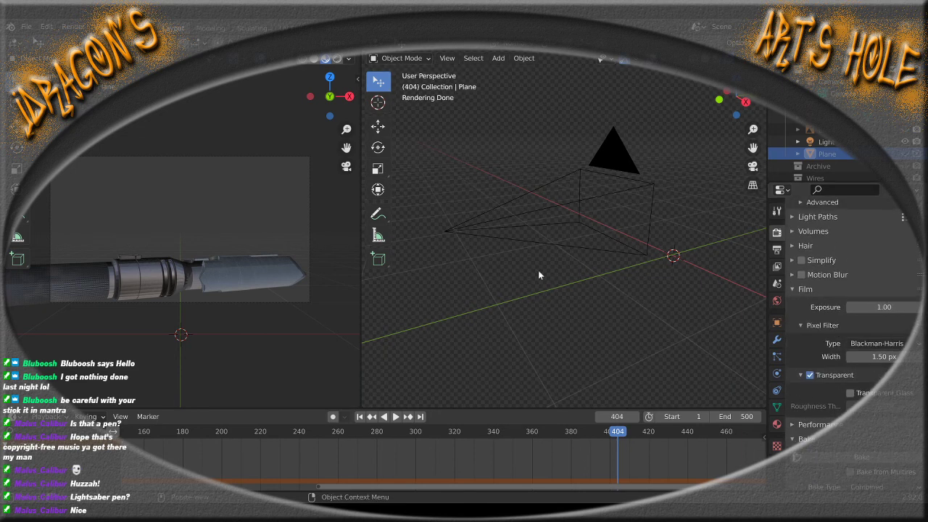
Inspect the camera and its surroundings from several angles in the rendered viewport with the transparent background
mouse_move(538, 274)
middle_mouse_down()
mouse_move(599, 325)
mouse_move(565, 182)
mouse_move(561, 306)
middle_mouse_up()
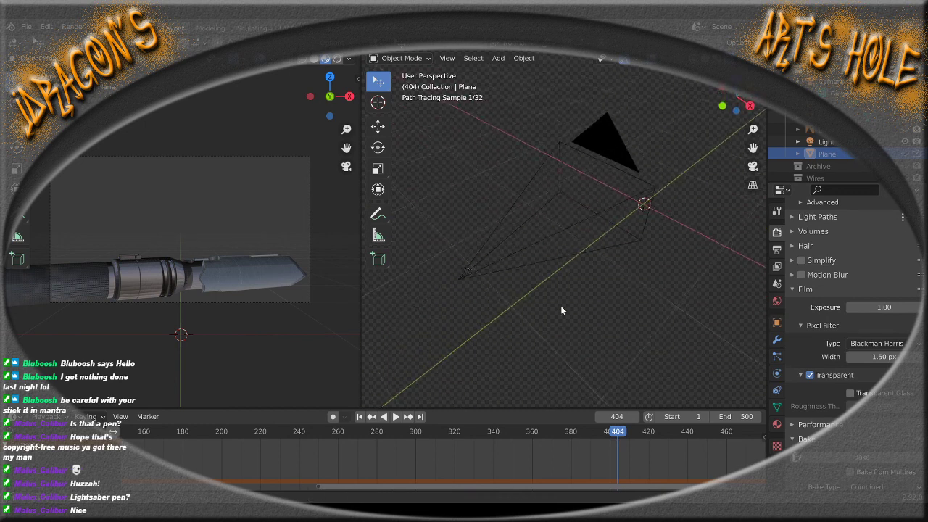
key("KP_Decimal")
key("KP_Decimal")
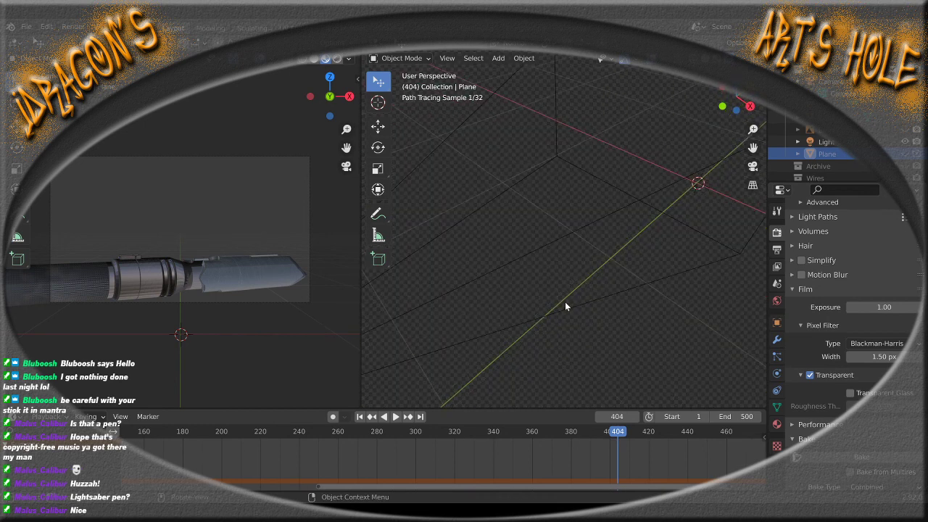
scroll(565, 313, "down", 4)
scroll(564, 312, "up", 2)
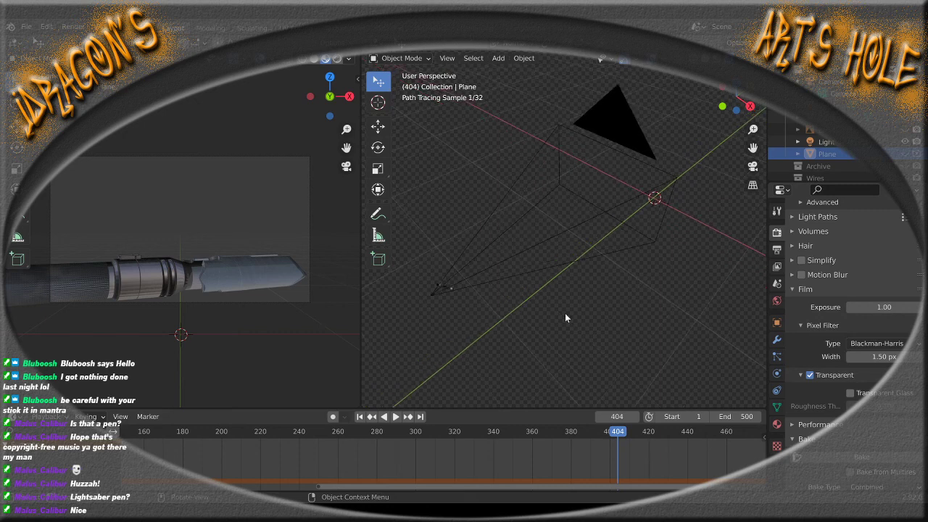
middle_click_drag(565, 313, 577, 326)
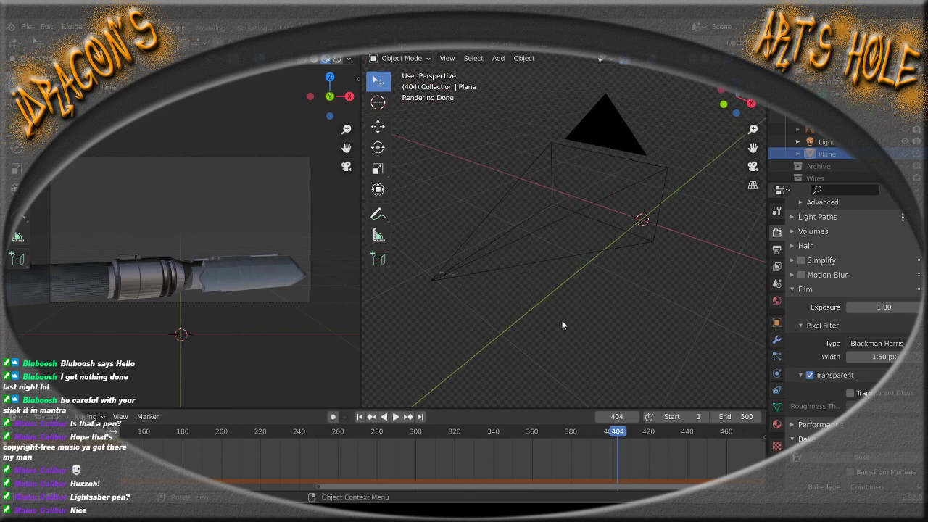
scroll(276, 345, "down", 2)
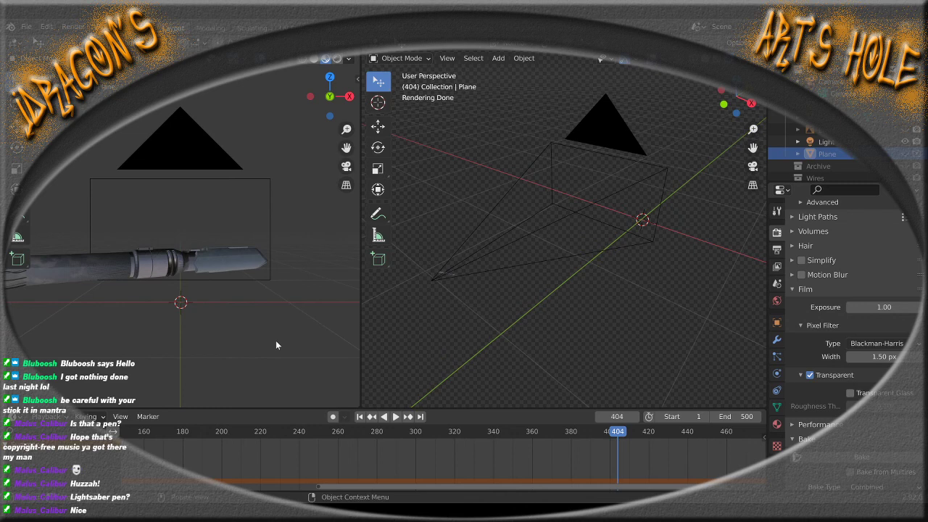
scroll(275, 339, "up", 2)
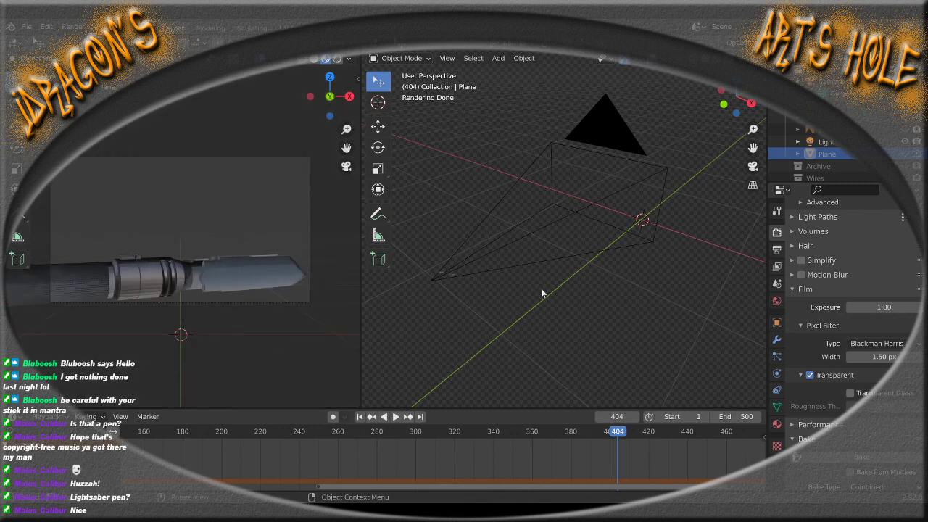
middle_click_drag(573, 283, 576, 330)
scroll(575, 334, "down", 6)
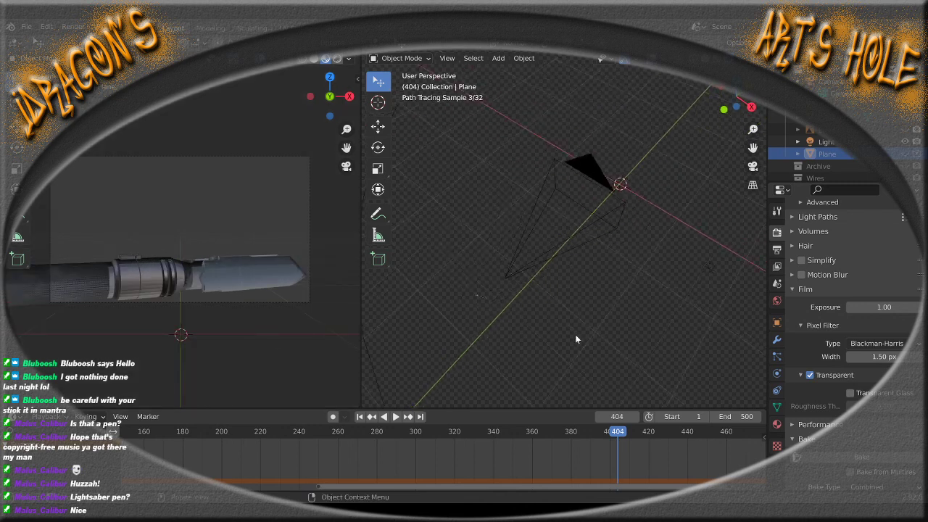
scroll(574, 333, "up", 4)
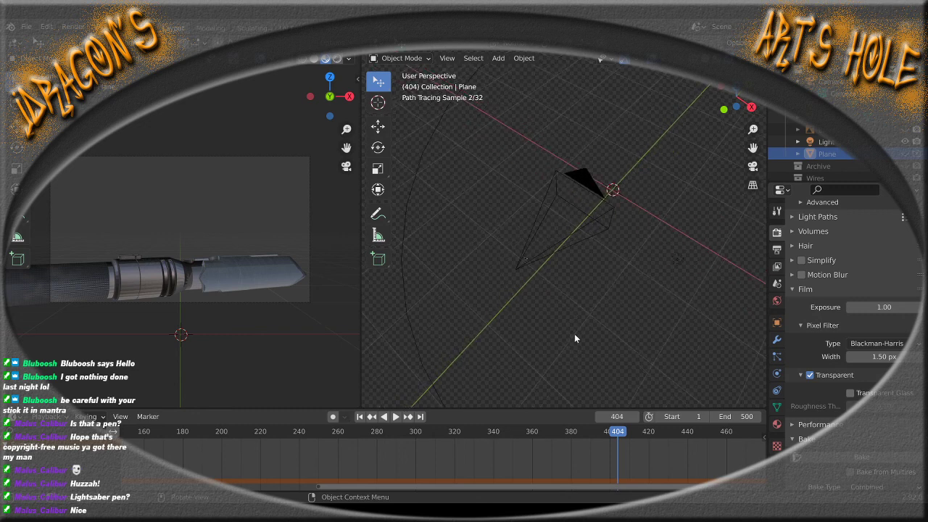
scroll(579, 326, "up", 2)
middle_click_drag(579, 327, 575, 267)
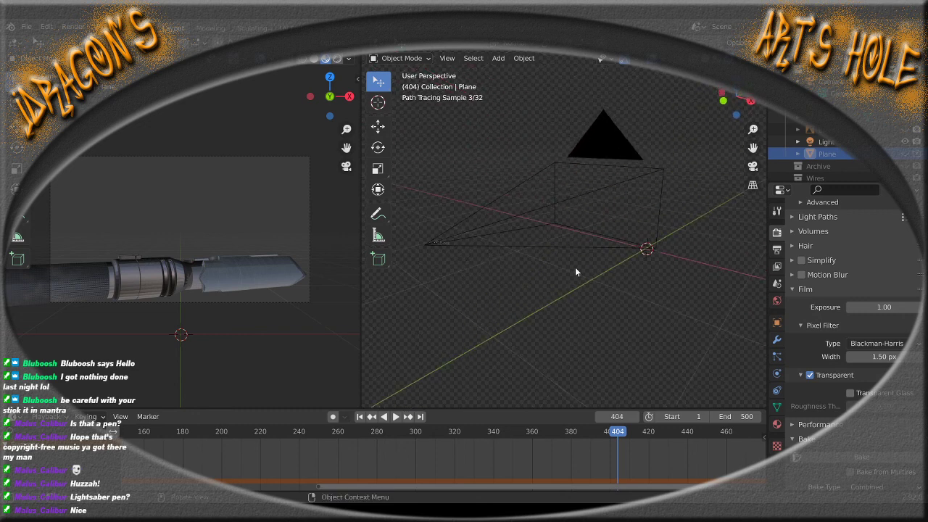
scroll(574, 267, "down", 10)
scroll(574, 267, "up", 9)
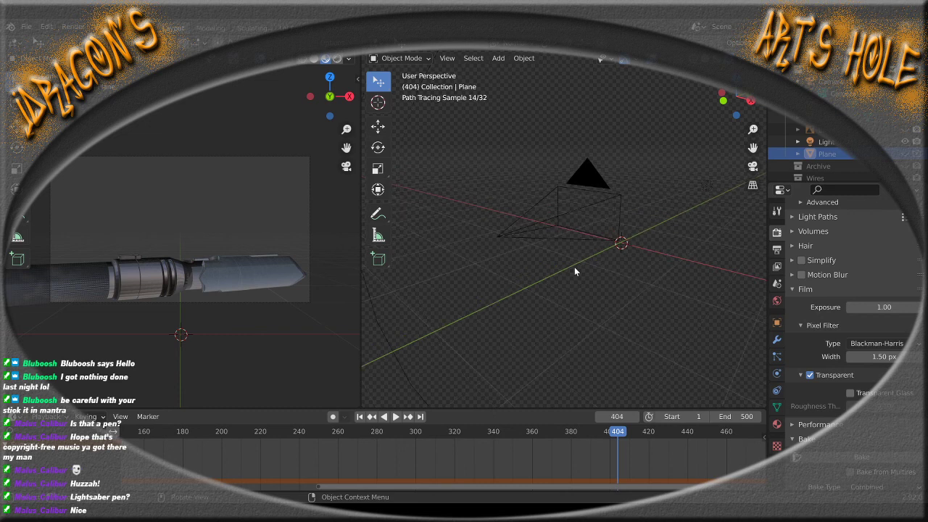
middle_click_drag(574, 267, 524, 141)
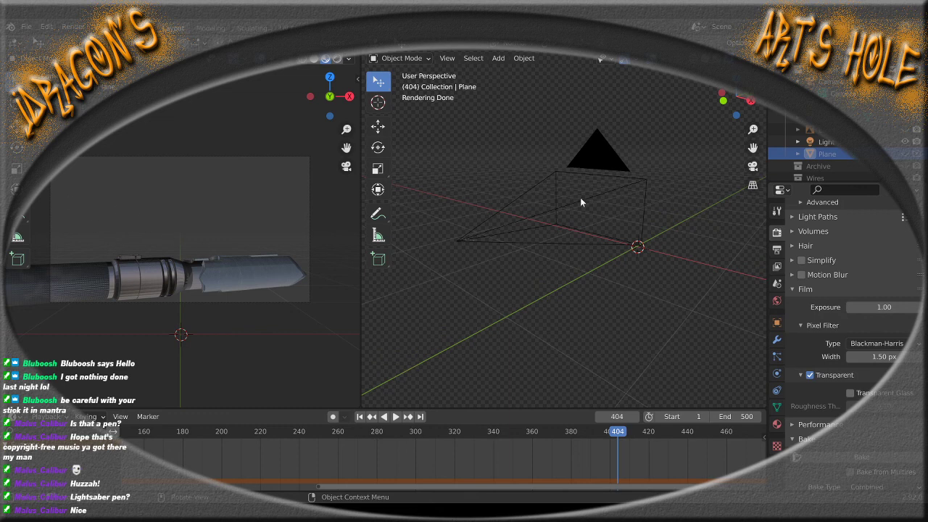
Check the viewport's View properties, compare its shading modes, and switch it out of Rendered shading
key("n")
left_click(759, 136)
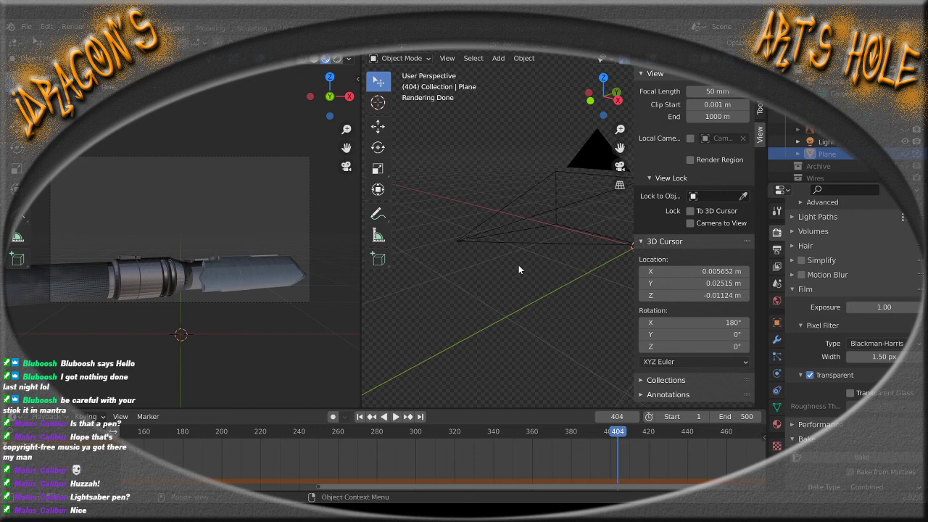
left_click(721, 58)
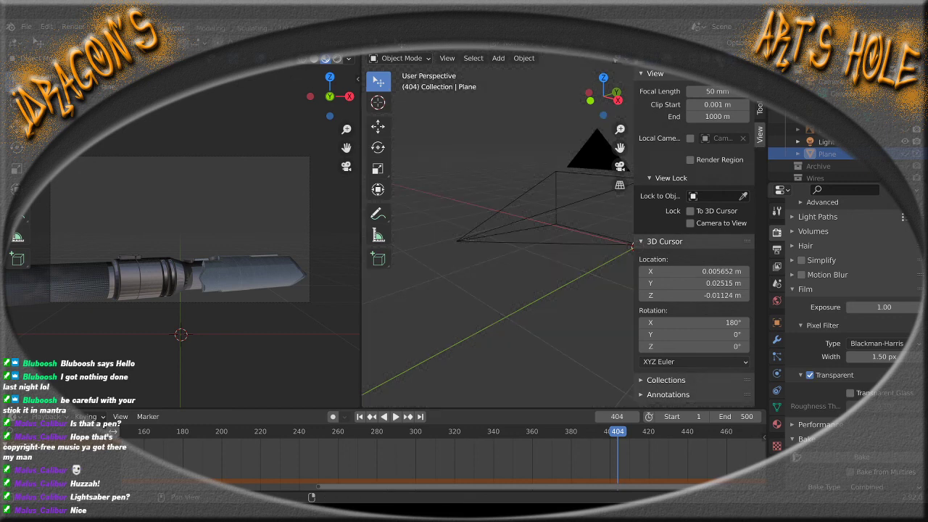
left_click(744, 58)
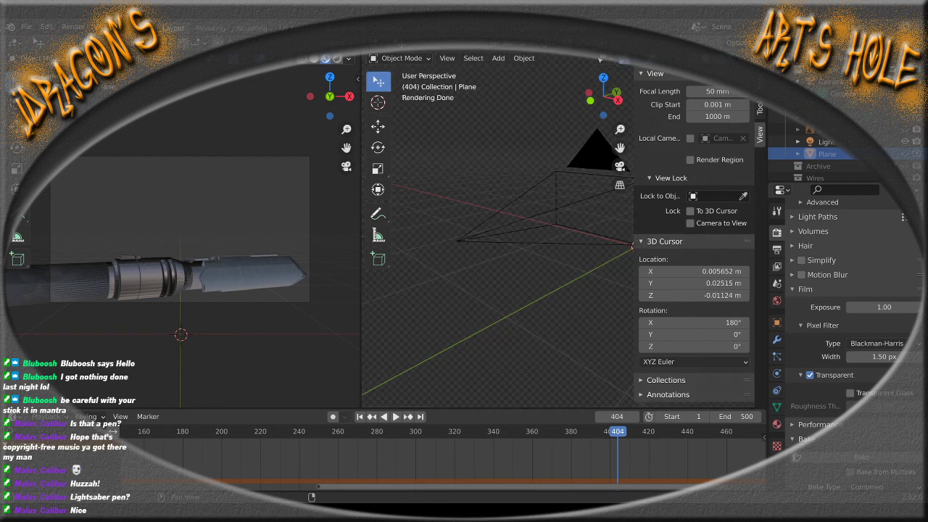
left_click(721, 58)
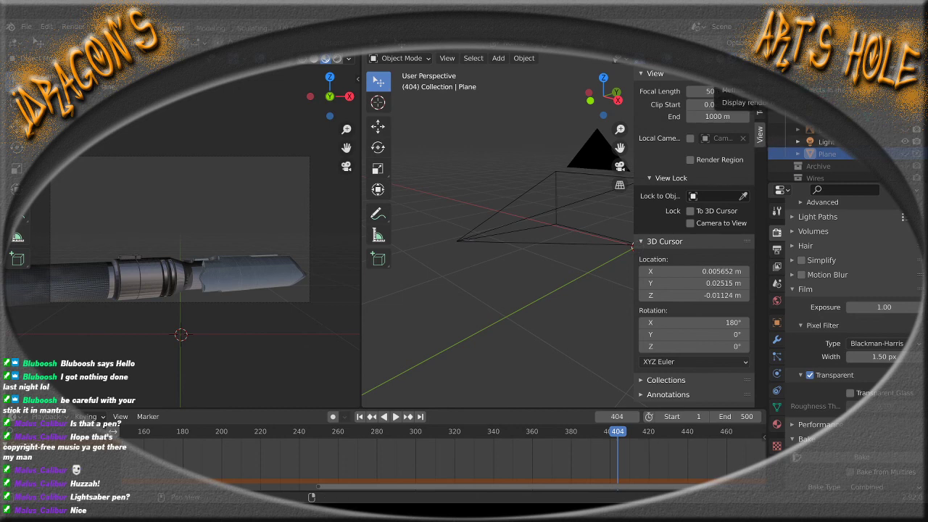
left_click(744, 58)
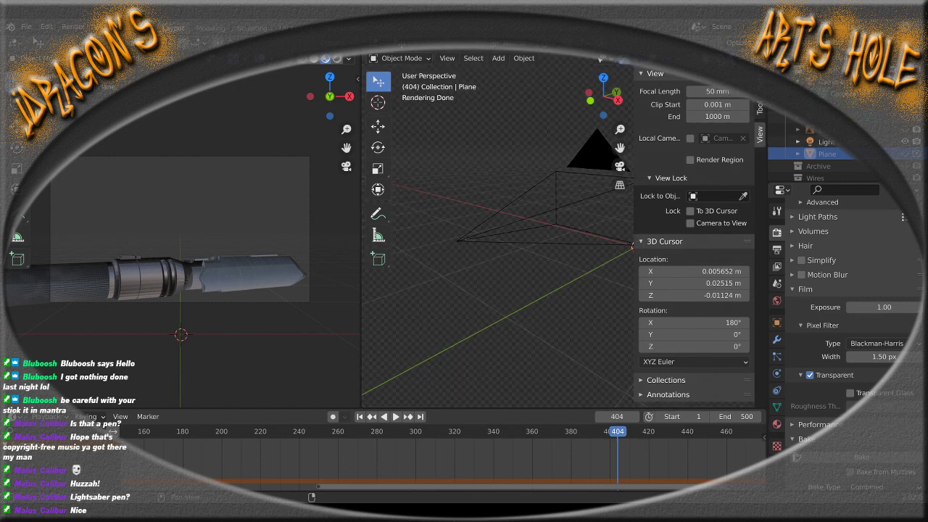
left_click(721, 58)
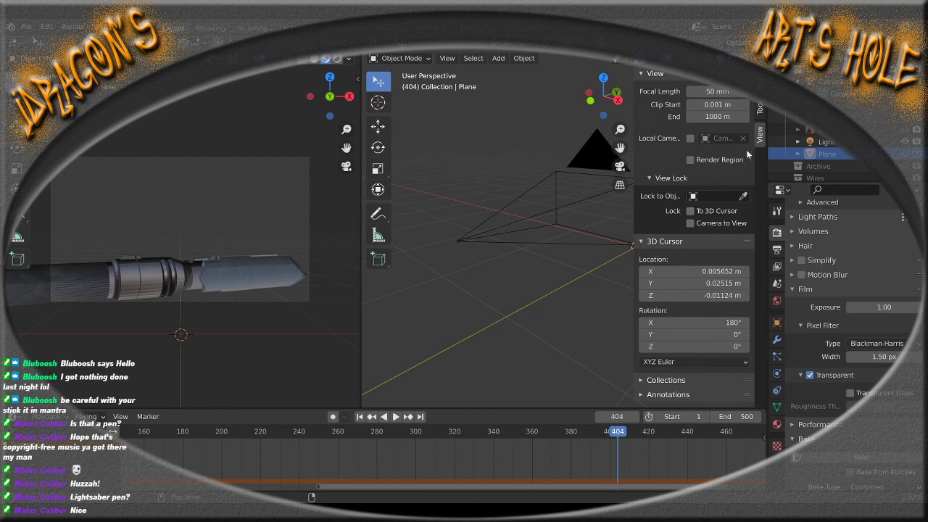
key("n")
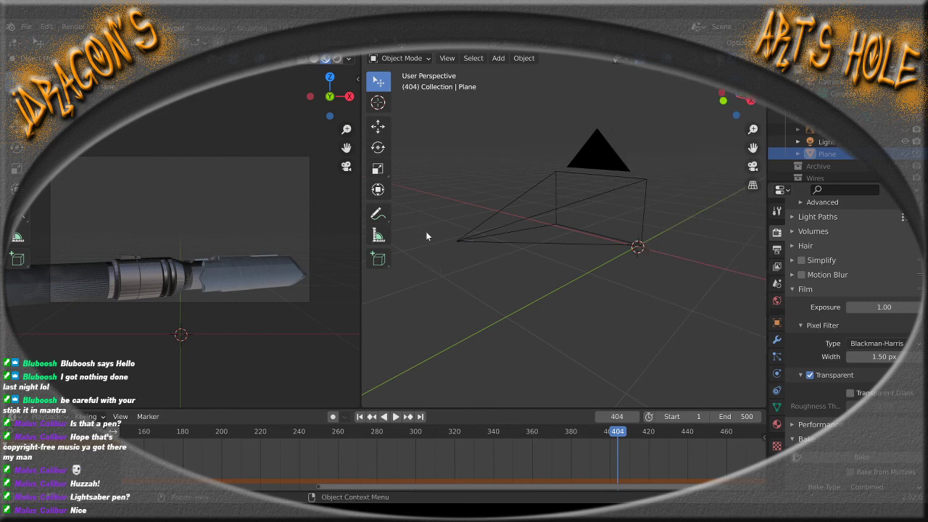
Render frame 404 and review the hilt image against the transparent background
key("F12")
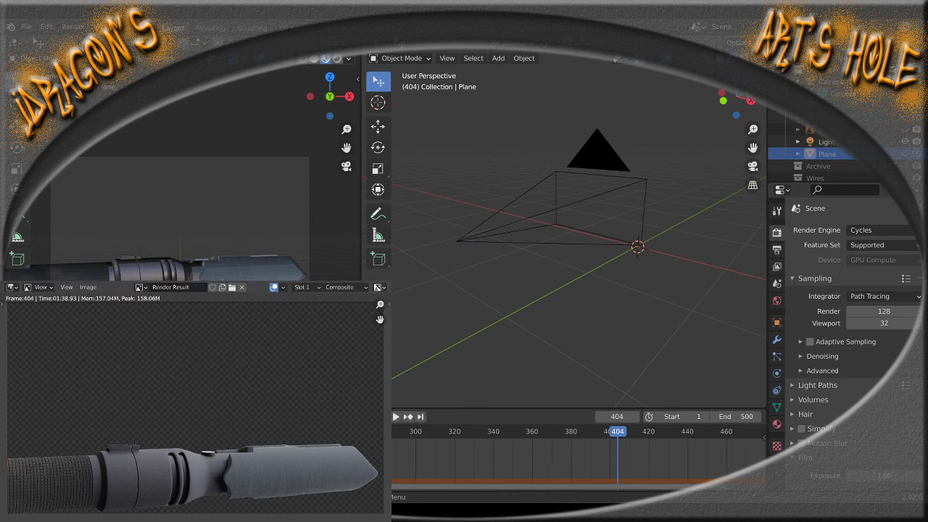
key("Escape")
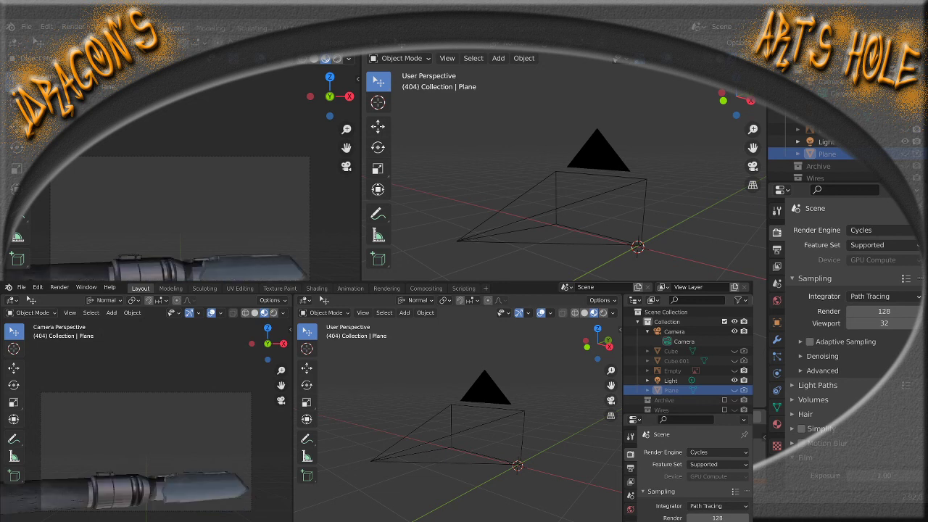
left_click(60, 287)
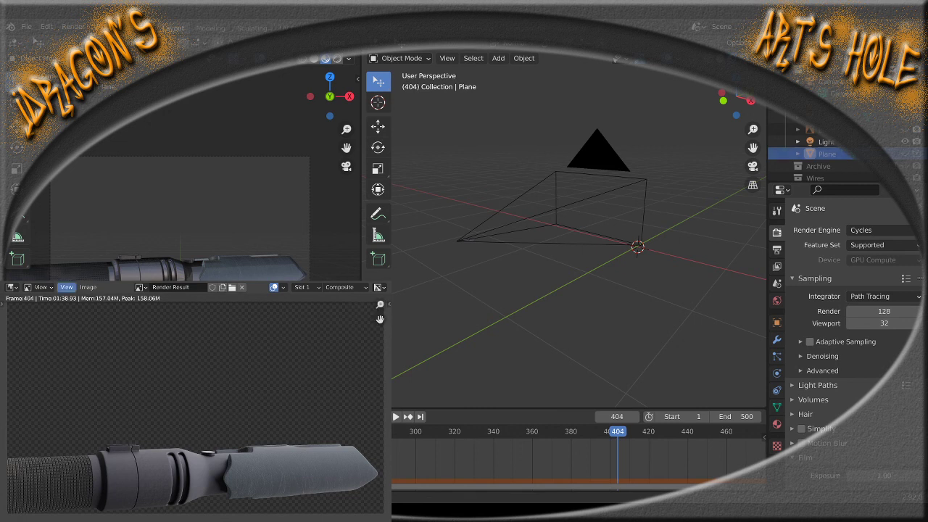
left_click(88, 287)
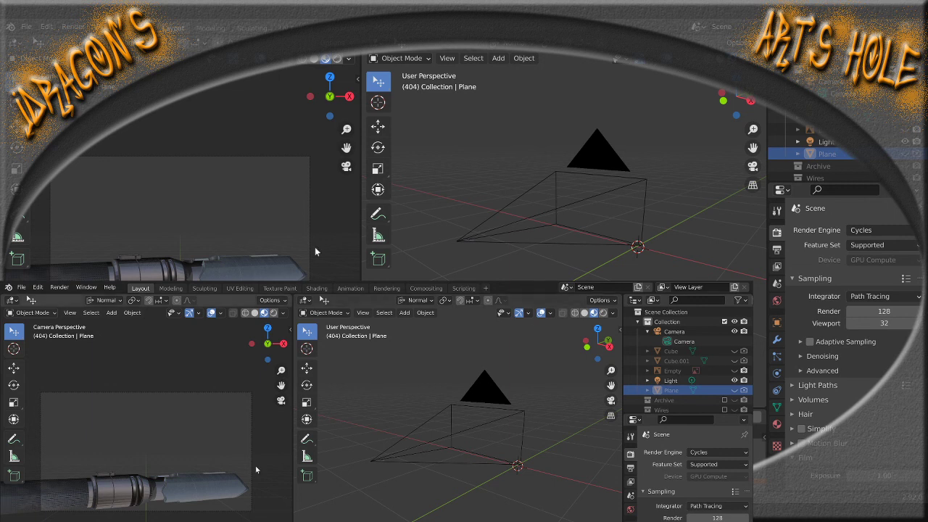
Save the project file and play back the lightsaber hilt fly-past from frame 1
left_click(22, 287)
left_click(36, 353)
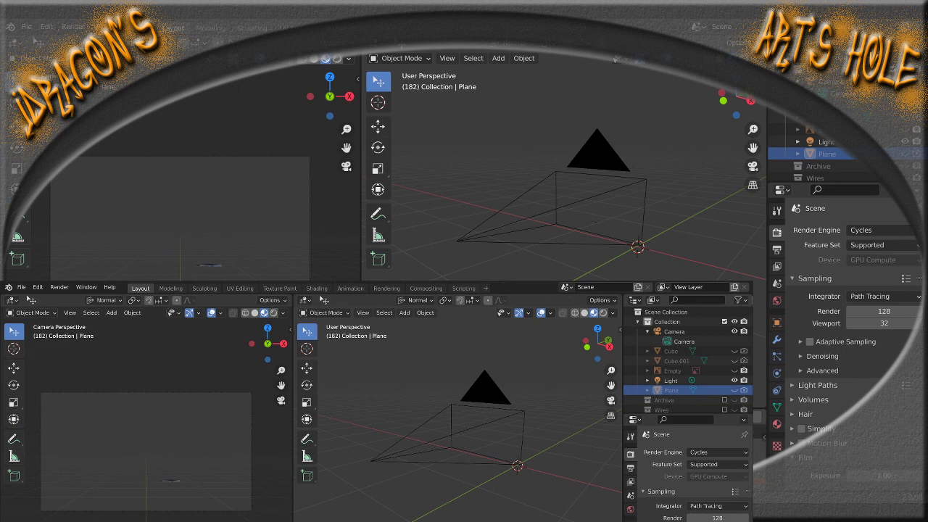
key("shift+Left")
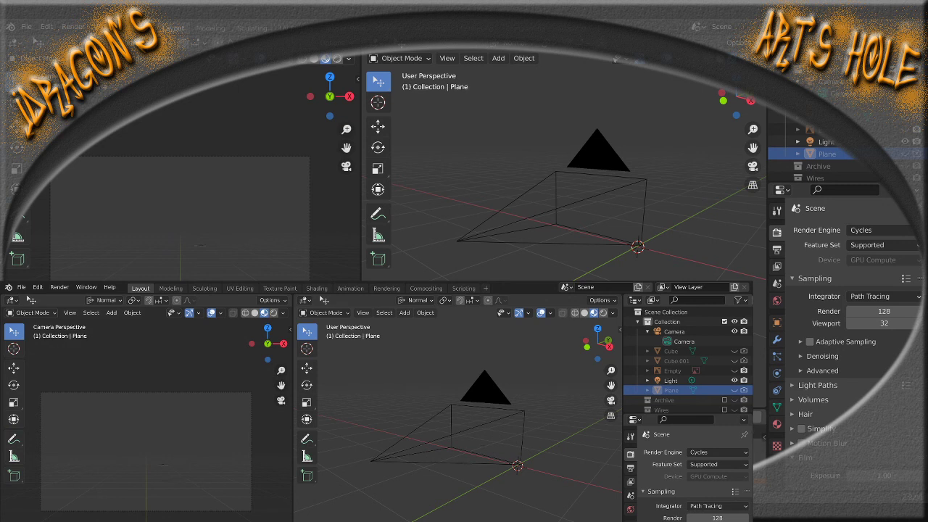
key("space")
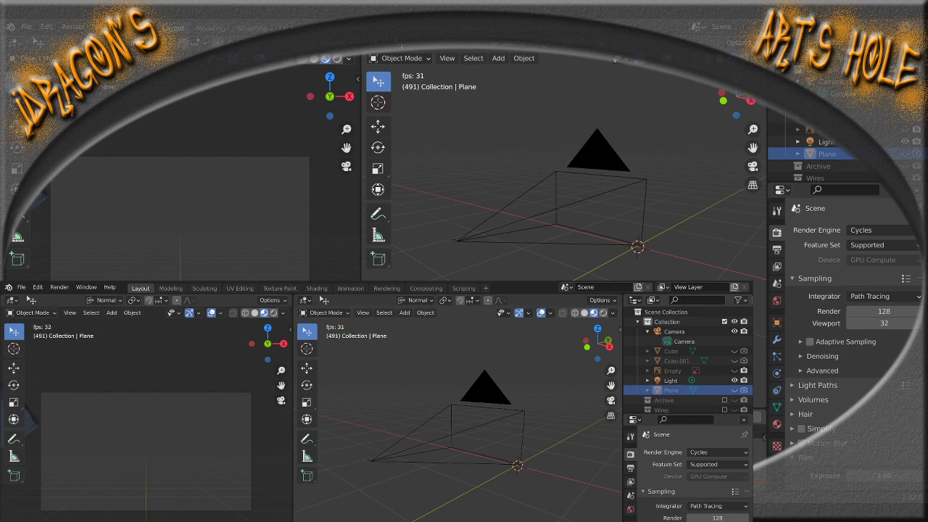
key("Escape")
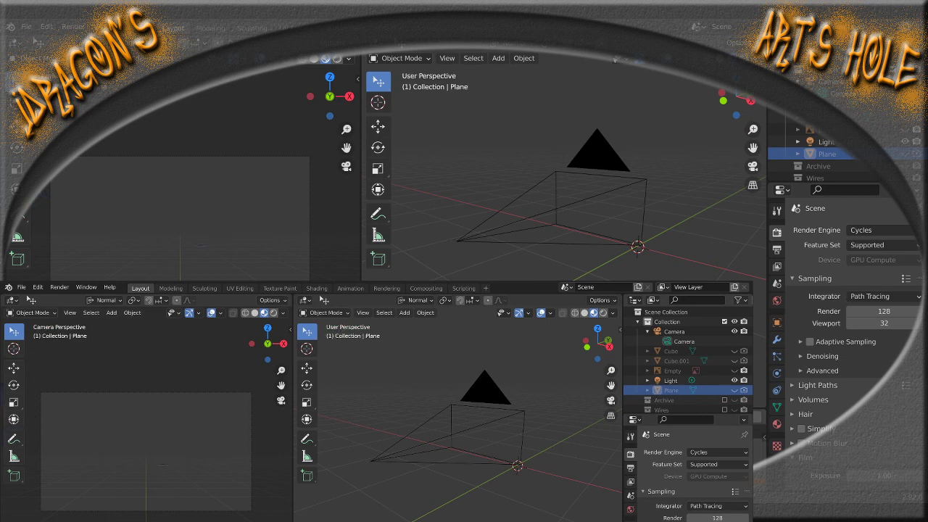
Save the lightsaber project again and open the recent file Harley Star Viper Model Lights and Camera.blend
left_click(25, 289)
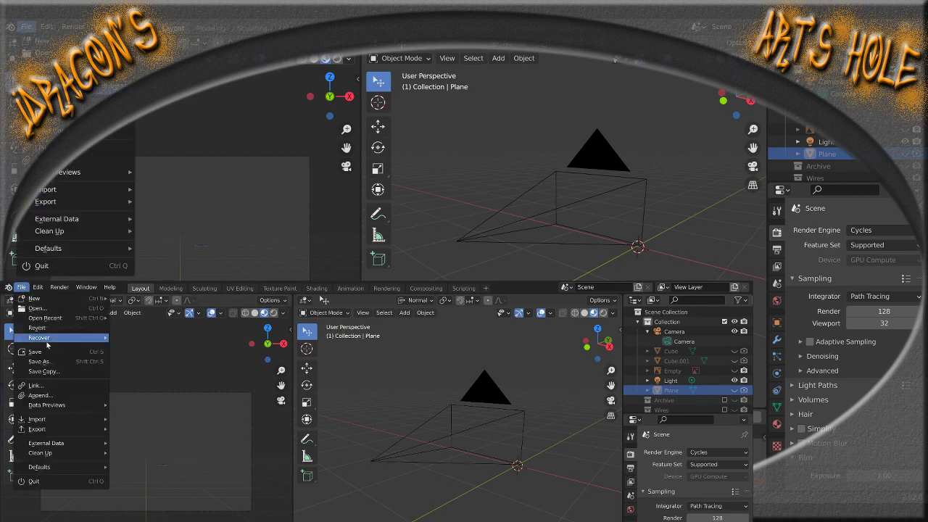
left_click(48, 353)
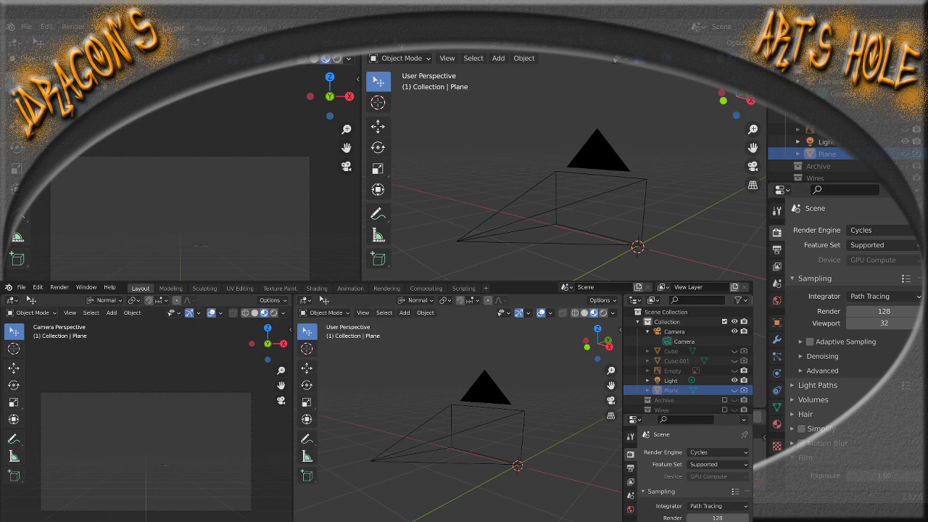
left_click(21, 287)
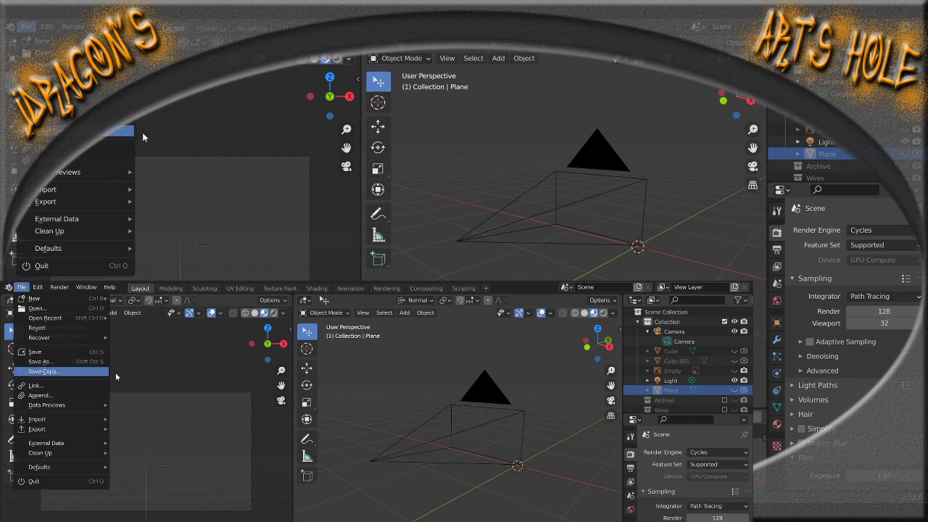
mouse_move(66, 319)
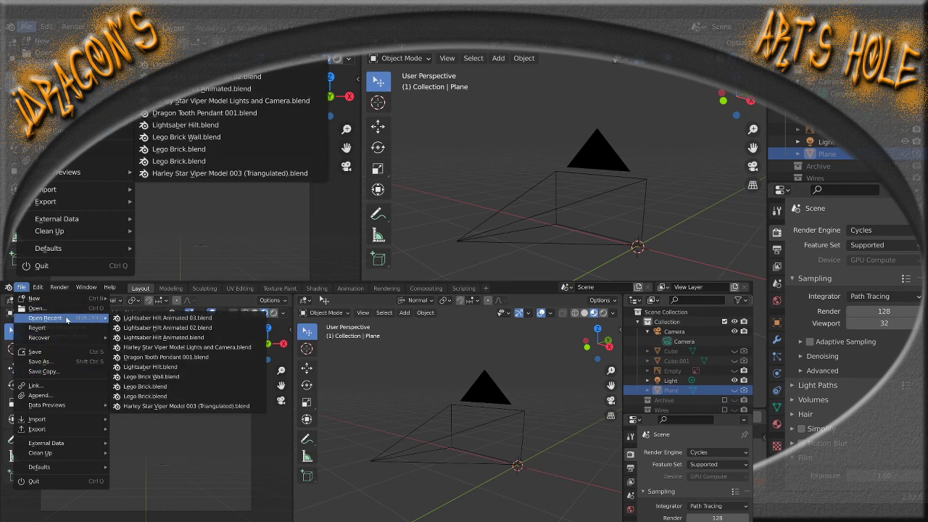
left_click(168, 347)
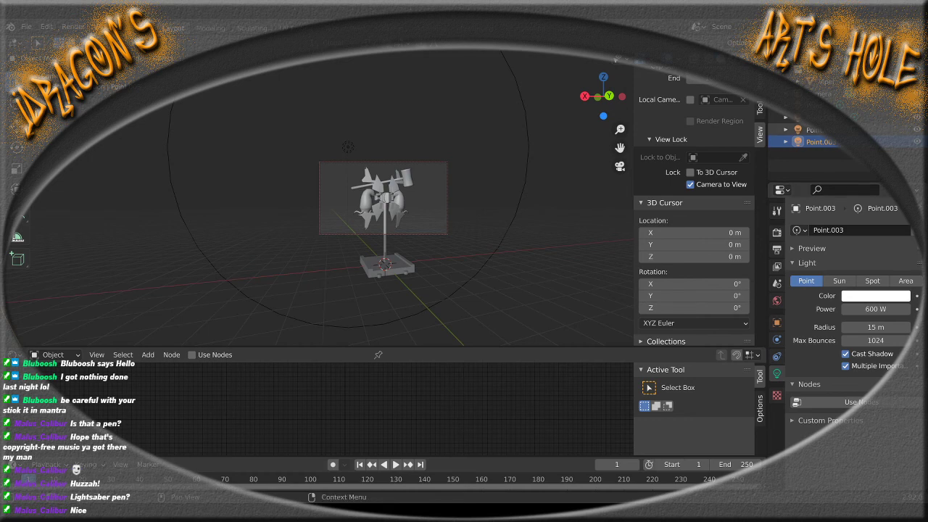
Disable the Camera to View lock and leave the camera view to see the model from the side
scroll(384, 210, "up", 4)
scroll(347, 147, "down", 5)
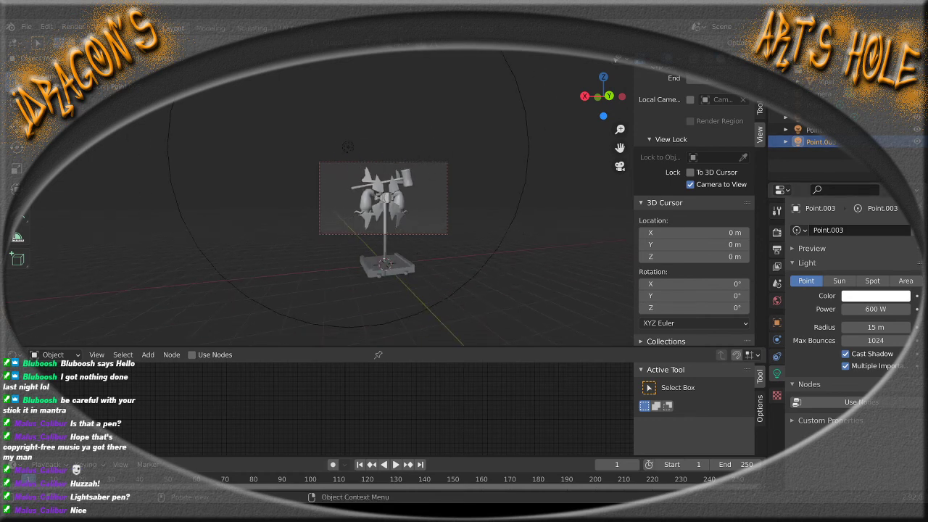
left_click(690, 184)
scroll(408, 224, "up", 5)
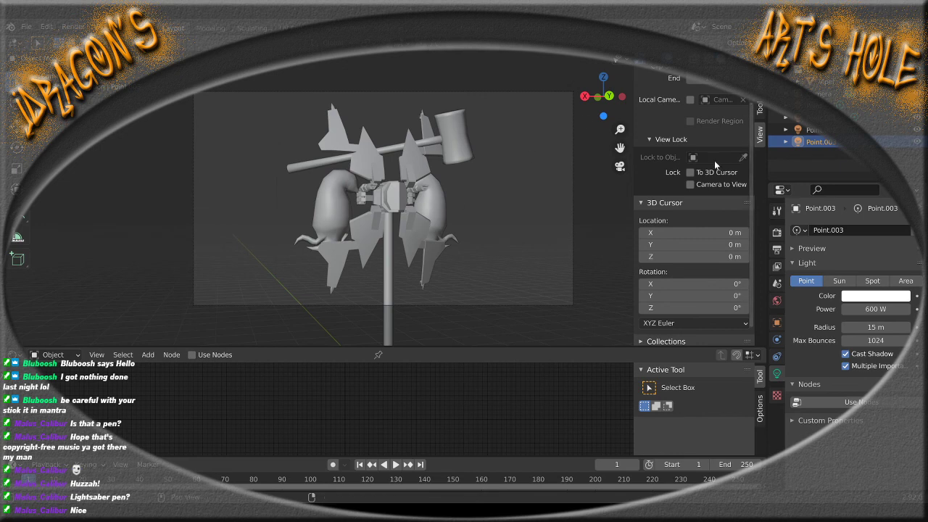
middle_click_drag(466, 222, 481, 229)
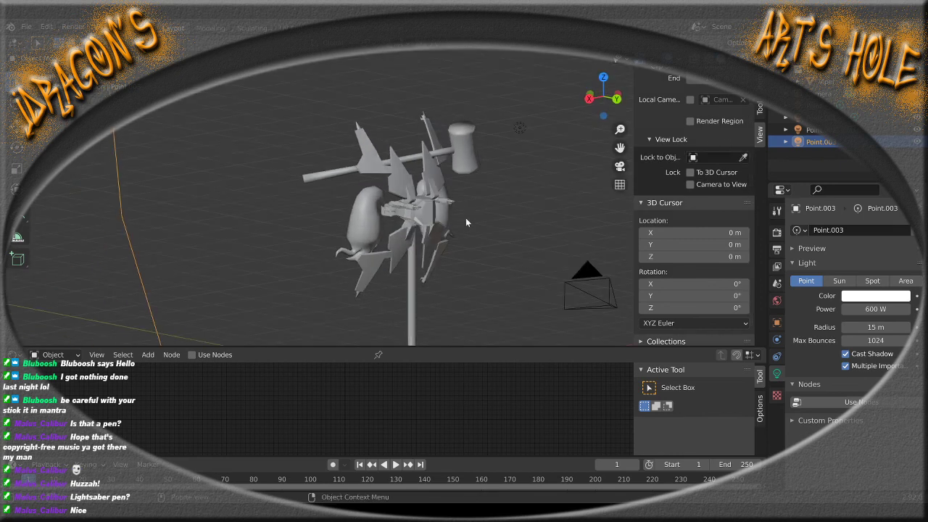
Switch the viewport to Rendered shading and examine the textured ship's wings, guns and cockpit from several angles
left_click(747, 60)
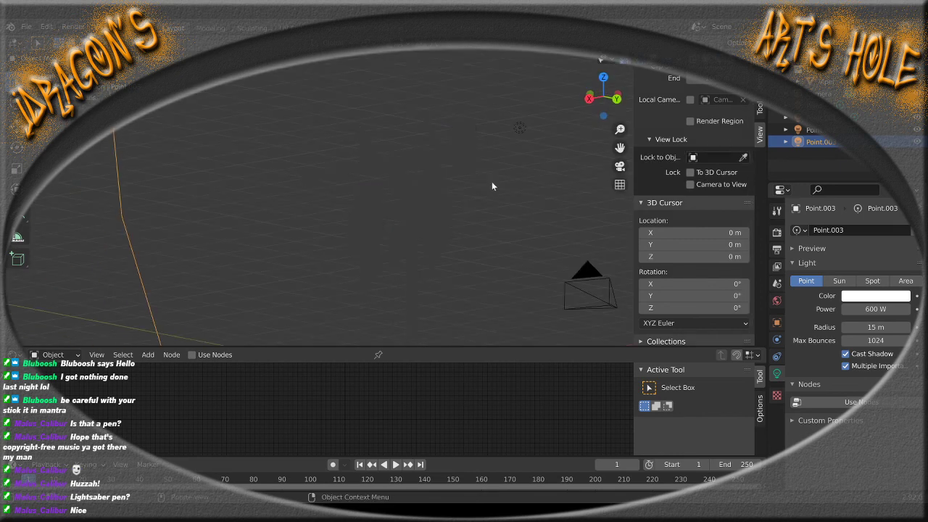
middle_click_drag(474, 237, 411, 227)
scroll(403, 220, "up", 8)
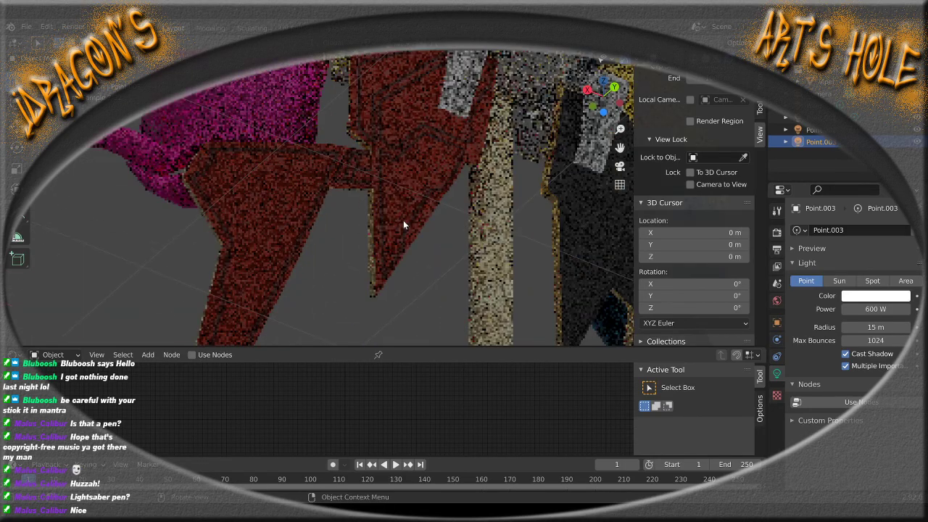
scroll(403, 220, "down", 10)
middle_click_drag(432, 247, 603, 176)
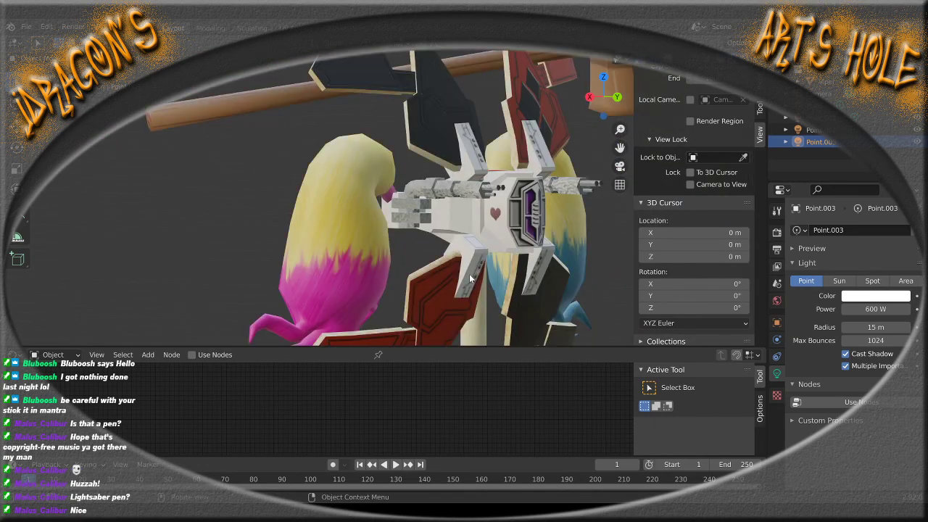
middle_click_drag(524, 276, 454, 269)
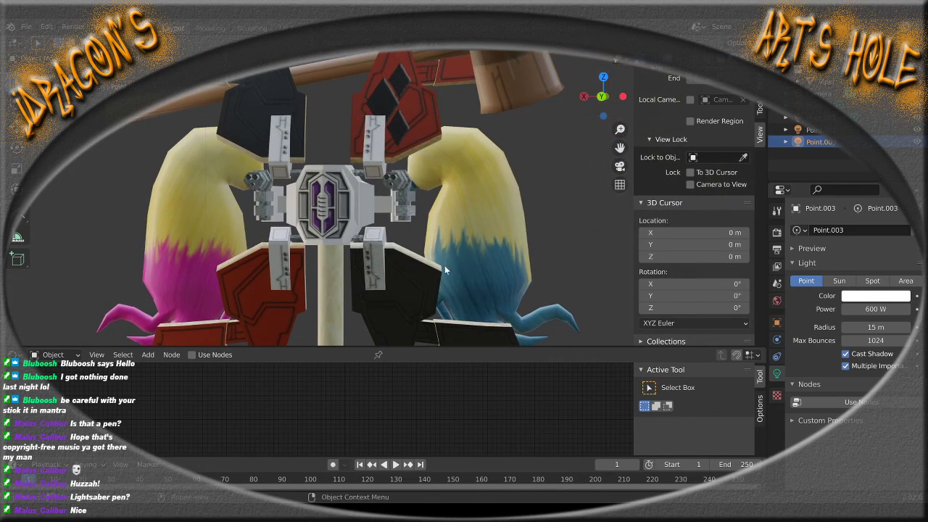
Select the ship model and inspect its stand, wing undersides, pigtails and the painted hammer face up close
left_click(367, 229)
scroll(366, 229, "down", 5)
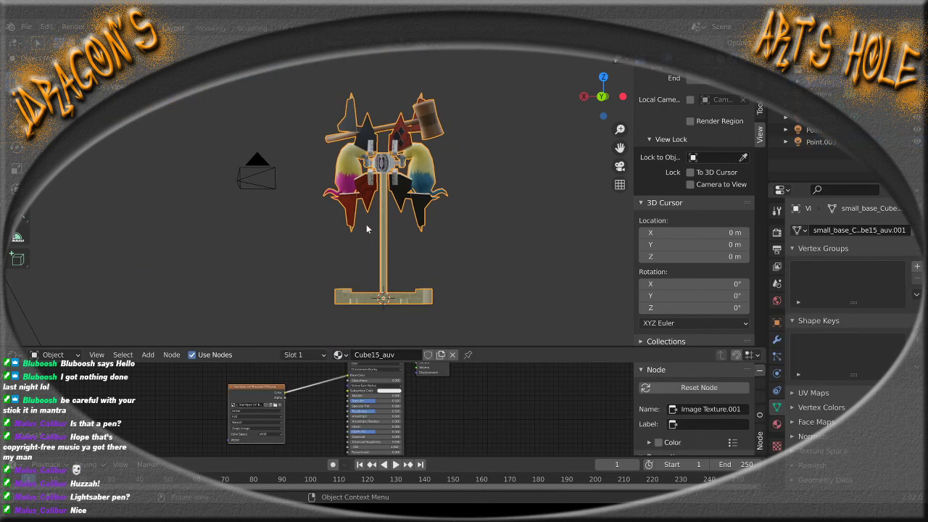
middle_click_drag(427, 212, 389, 234)
scroll(397, 216, "up", 6)
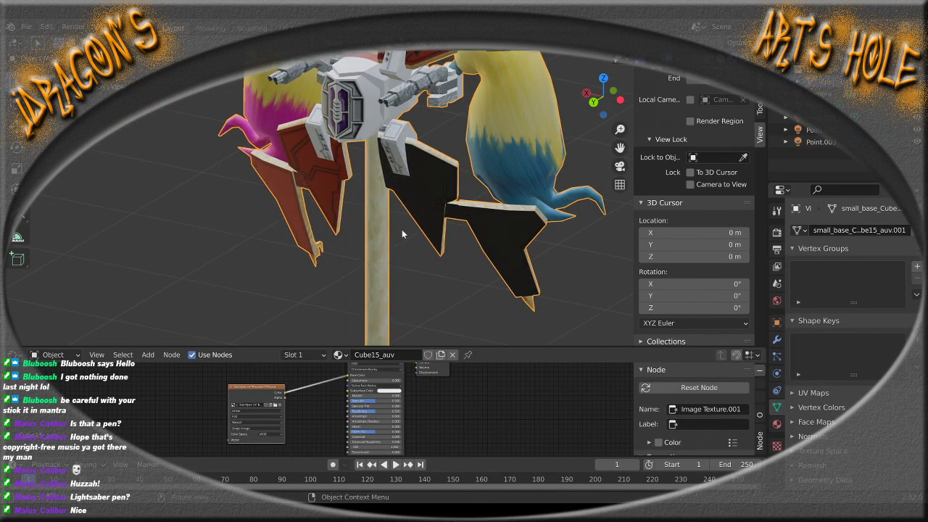
middle_click_drag(409, 186, 441, 225)
scroll(225, 186, "up", 2)
scroll(282, 200, "up", 4)
scroll(442, 226, "up", 8)
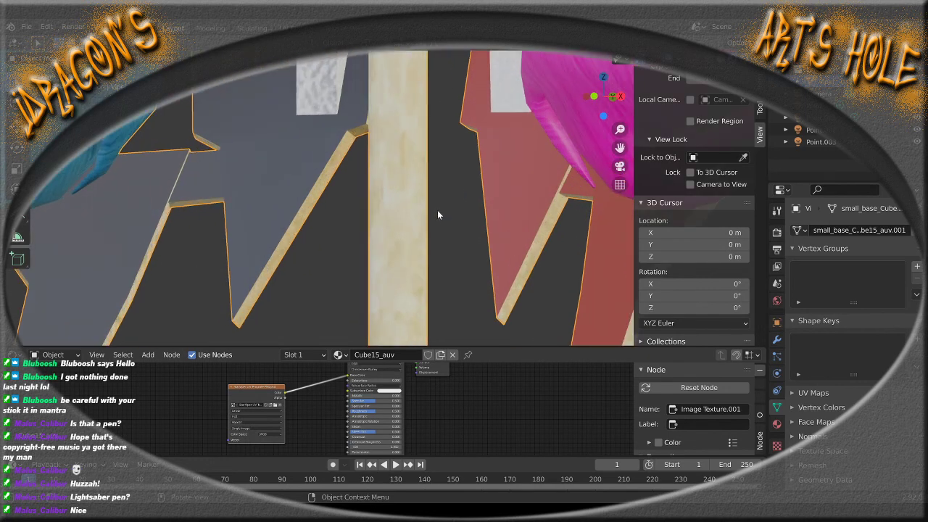
middle_click_drag(479, 190, 518, 187)
scroll(517, 187, "down", 3)
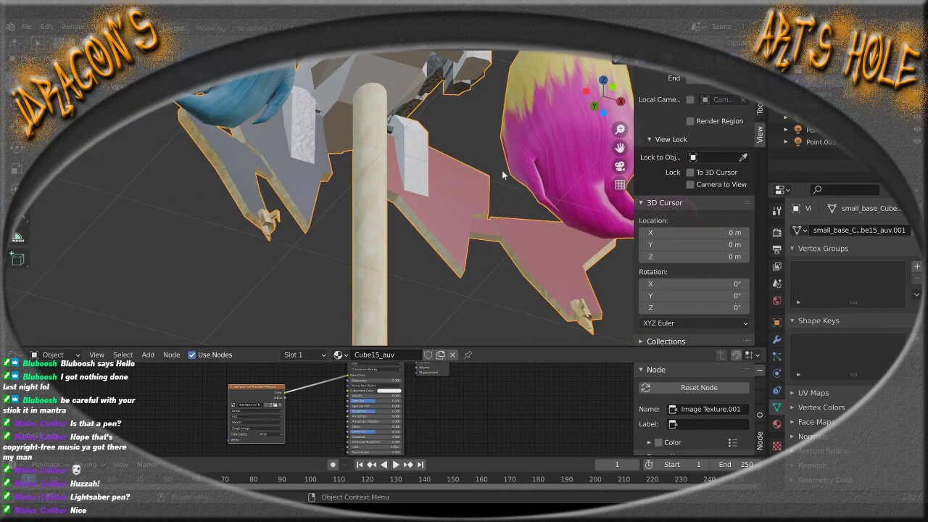
scroll(439, 209, "down", 4)
scroll(442, 195, "up", 4)
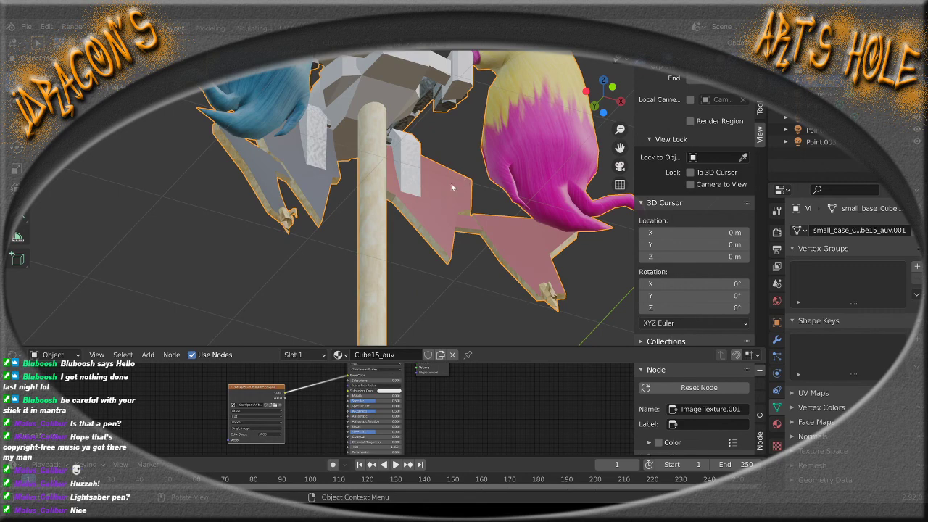
middle_click_drag(462, 189, 415, 271)
scroll(360, 228, "up", 4)
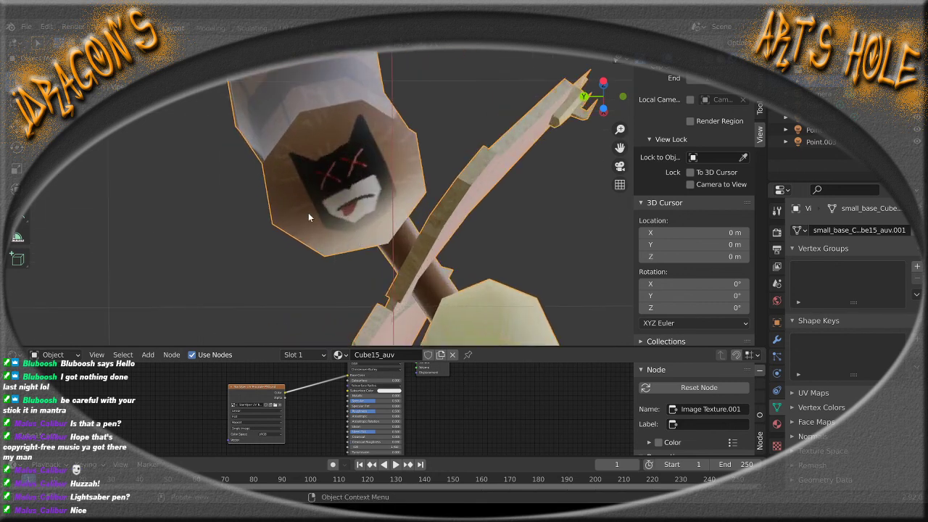
Examine the ship's front and the Harley Quinn artwork on the display base from above
scroll(309, 215, "down", 6)
middle_click_drag(323, 197, 438, 273)
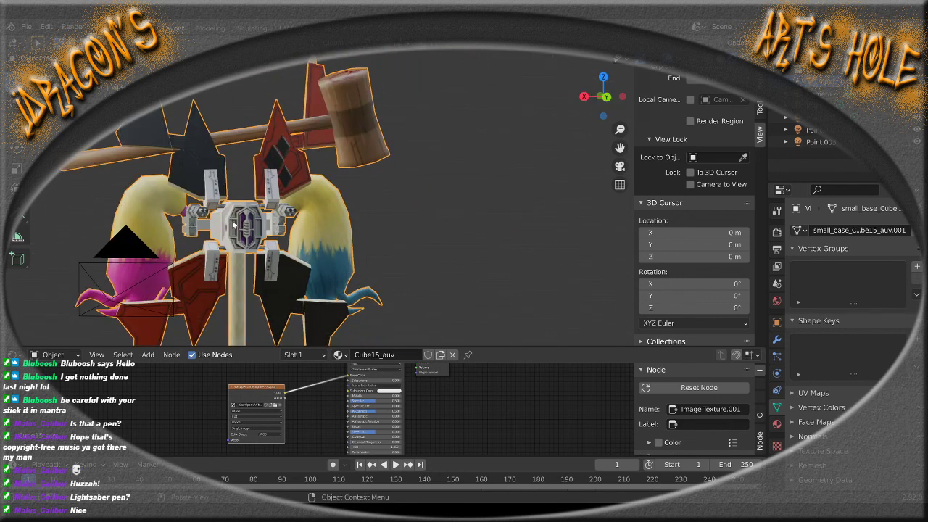
middle_click_drag(233, 221, 382, 208, "shift")
scroll(383, 217, "up", 1)
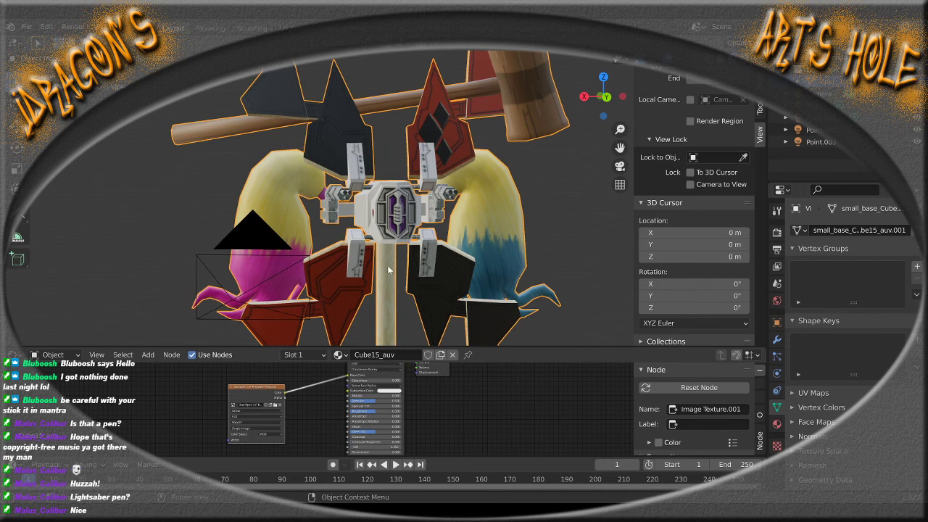
middle_click_drag(387, 268, 497, 215)
middle_click_drag(428, 263, 415, 237)
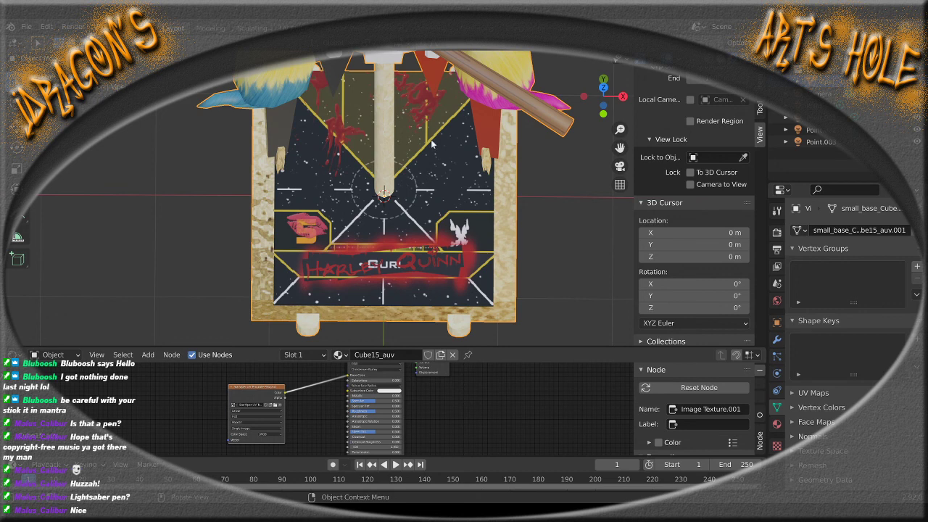
Open the recent file Dragon Tooth Pendant 001.blend, discarding the changes to the ship file
left_click(24, 28)
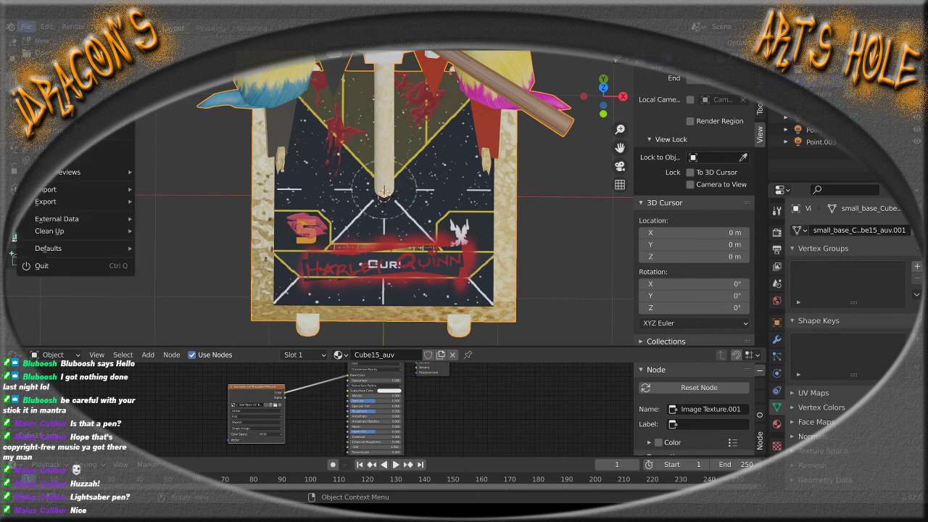
mouse_move(44, 64)
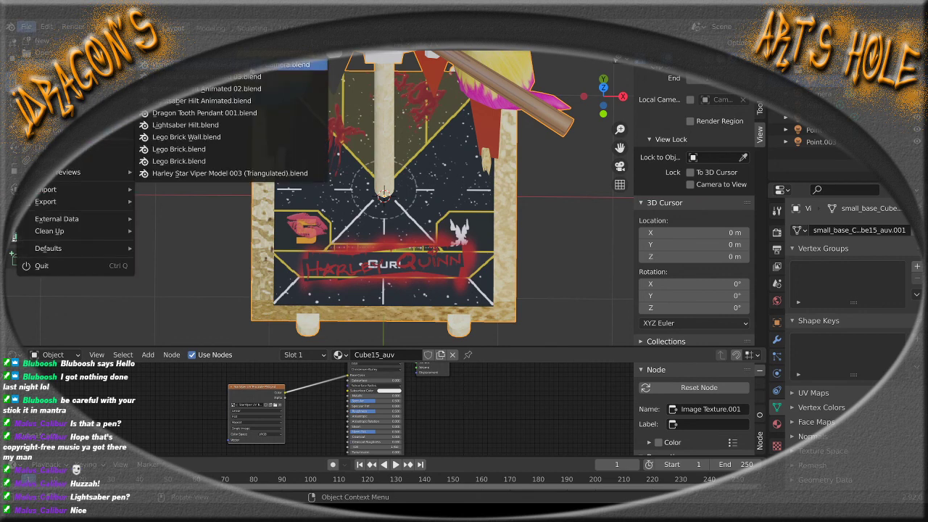
left_click(210, 113)
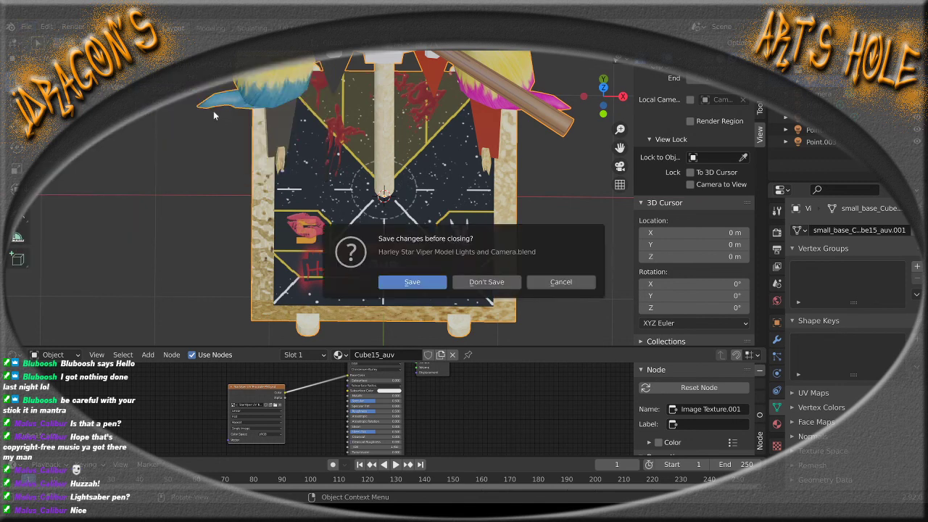
left_click(480, 282)
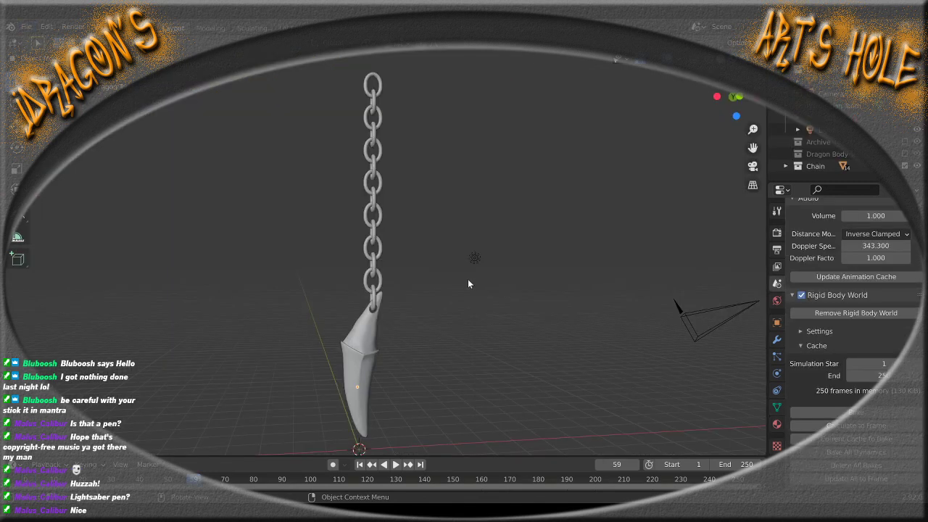
Play a few frames of the pendant and chain simulation from frame 1, return to frame 1, and view the pendant from another angle
scroll(447, 332, "down", 4)
scroll(433, 329, "up", 3)
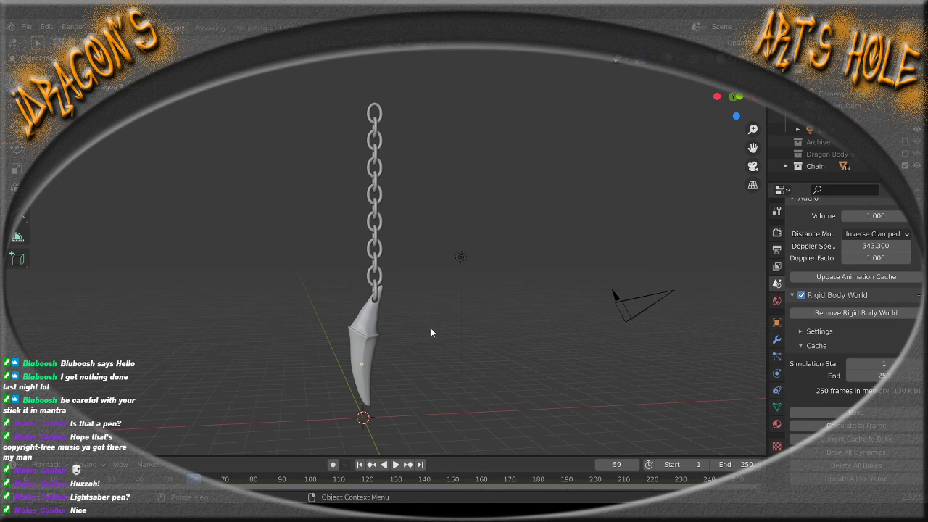
left_click(359, 464)
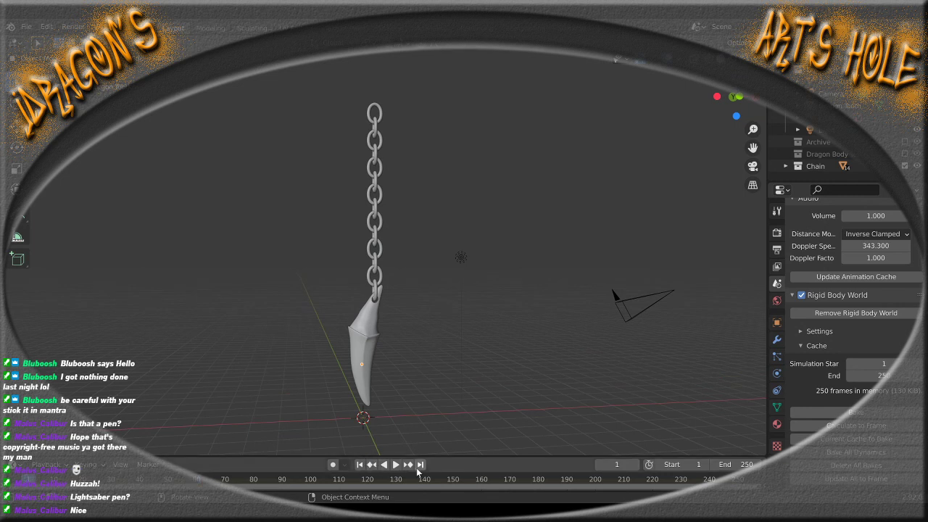
left_click(393, 466)
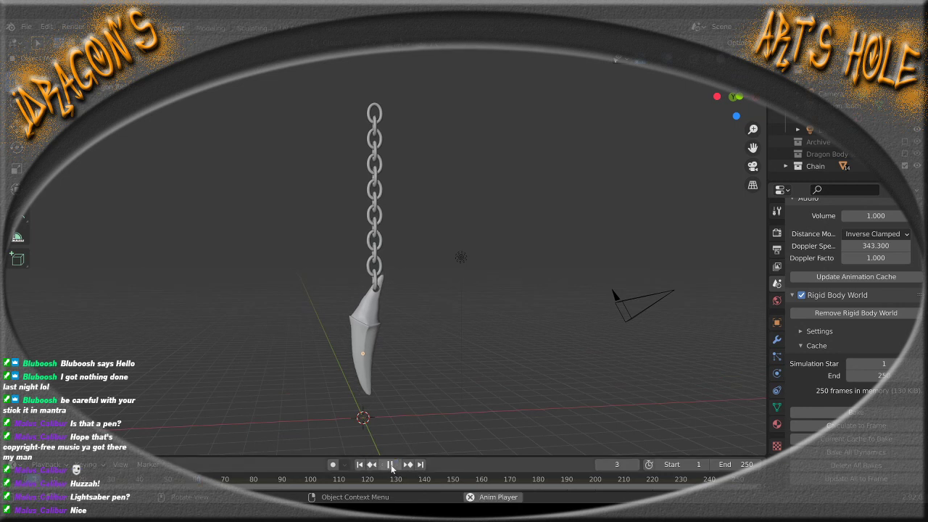
left_click(392, 466)
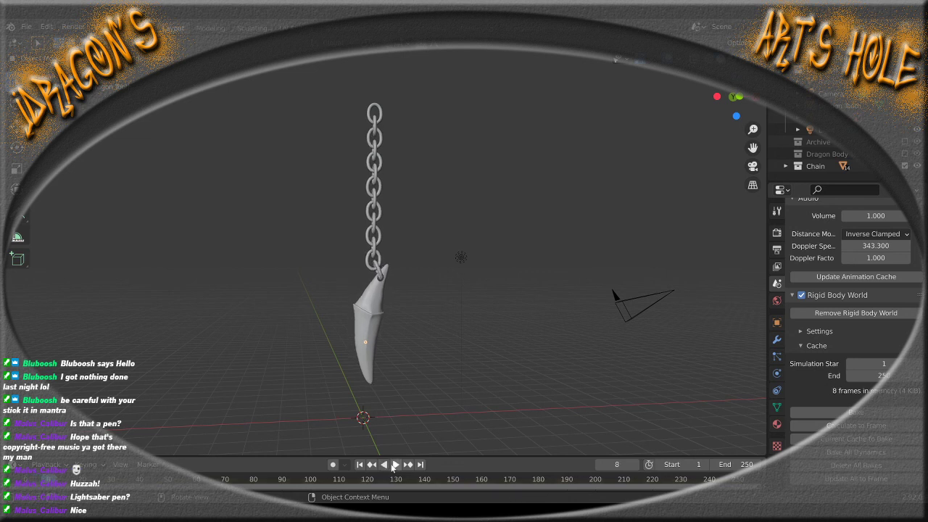
left_click(360, 465)
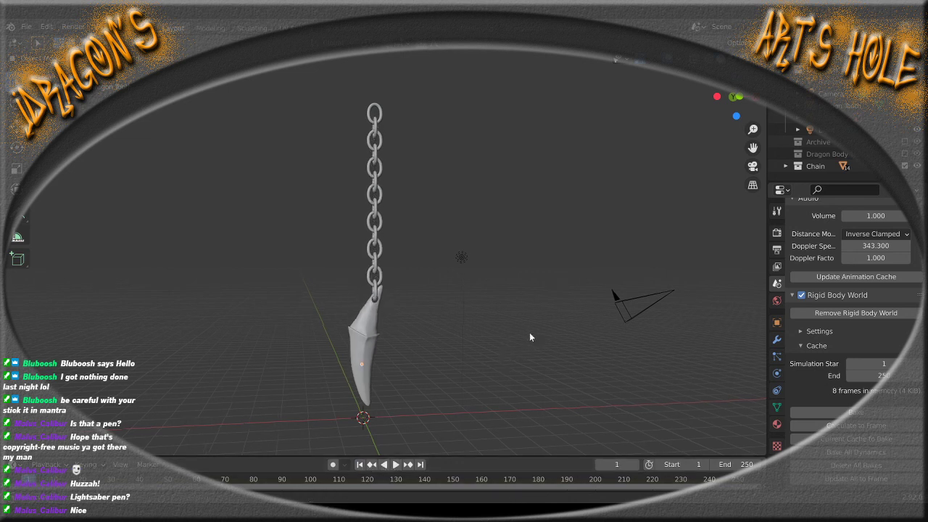
middle_click_drag(529, 335, 513, 319)
scroll(512, 320, "down", 2)
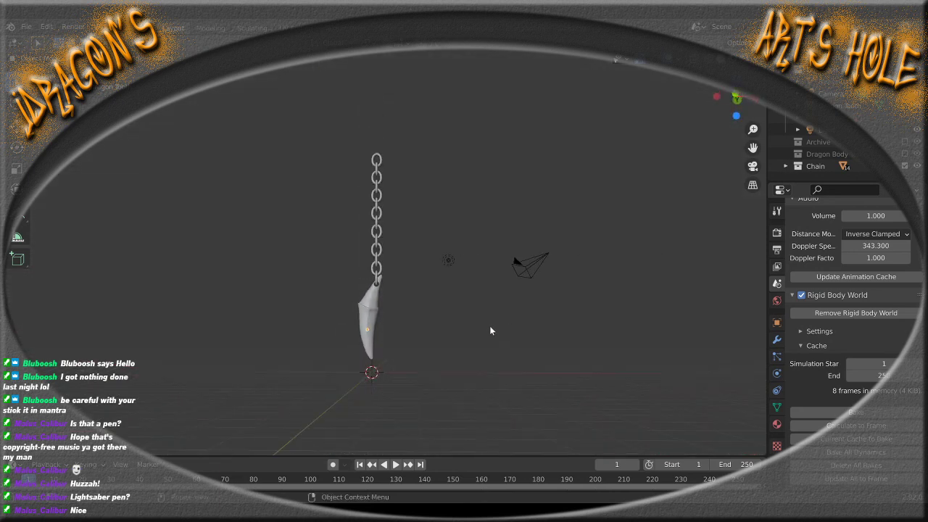
Add a 2 m cube mesh at the 3D cursor beneath the pendant, working in front view
key("KP_1")
scroll(485, 322, "up", 2)
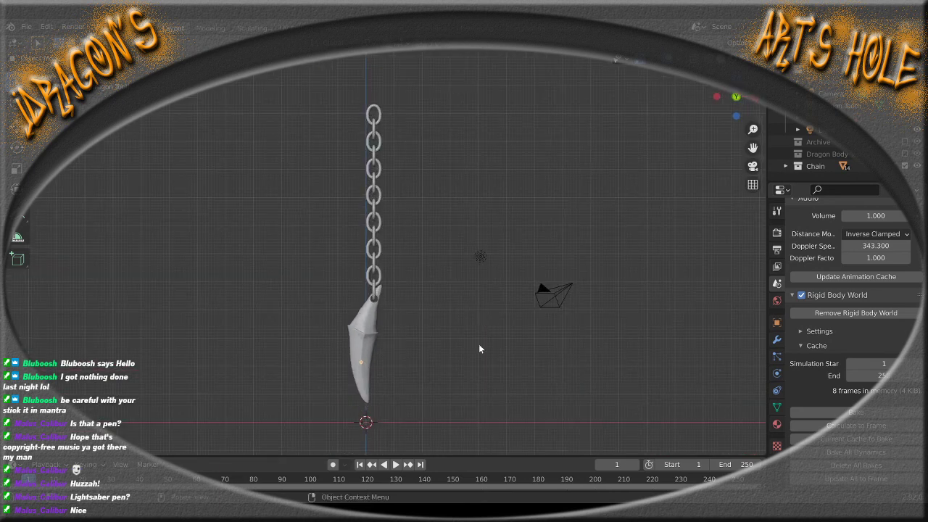
key("shift+a")
mouse_move(447, 263)
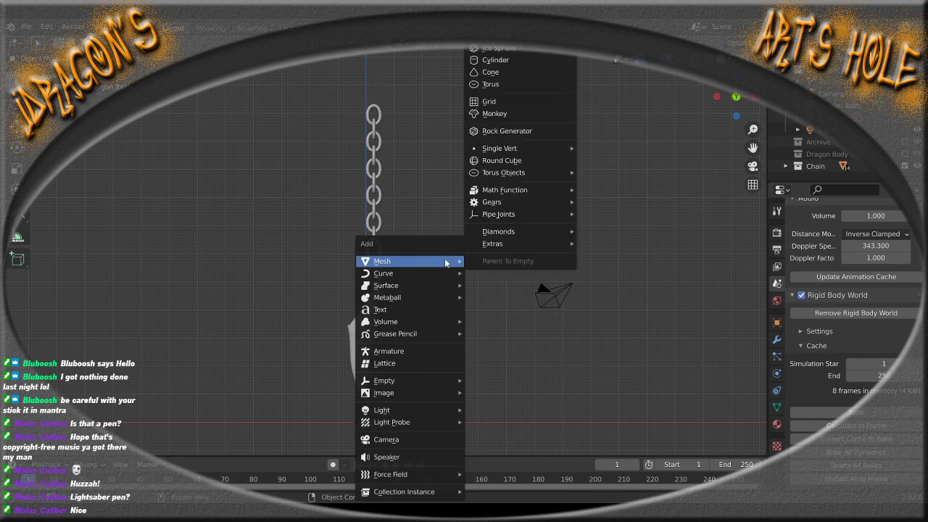
scroll(523, 122, "up", 1)
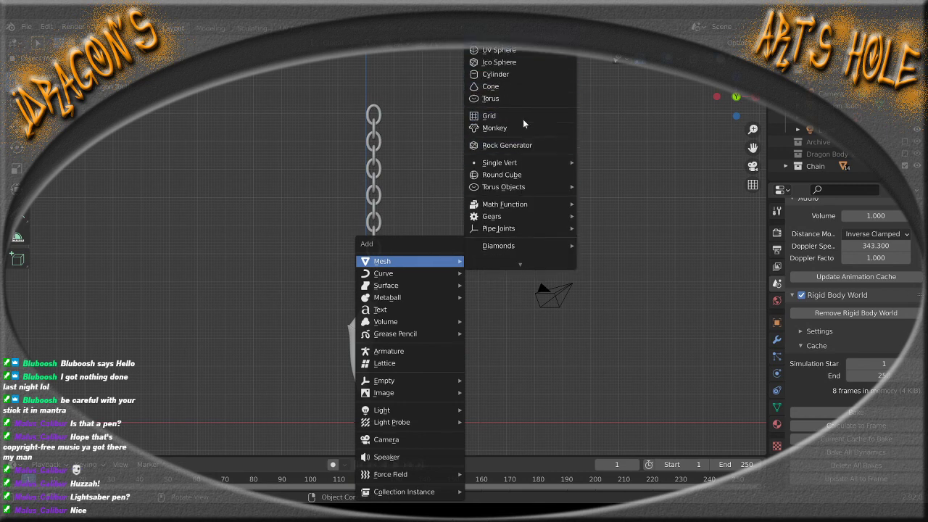
scroll(522, 123, "down", 1)
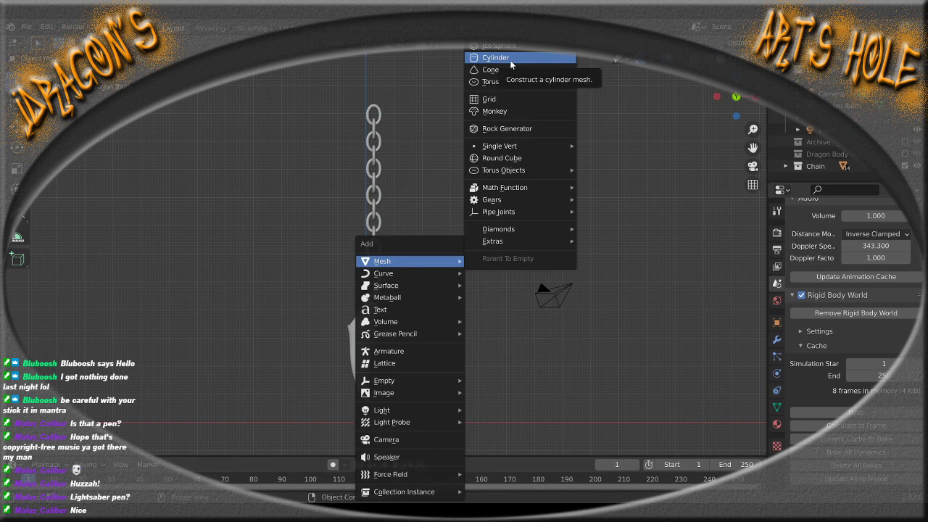
scroll(511, 65, "up", 2)
scroll(509, 59, "up", 3)
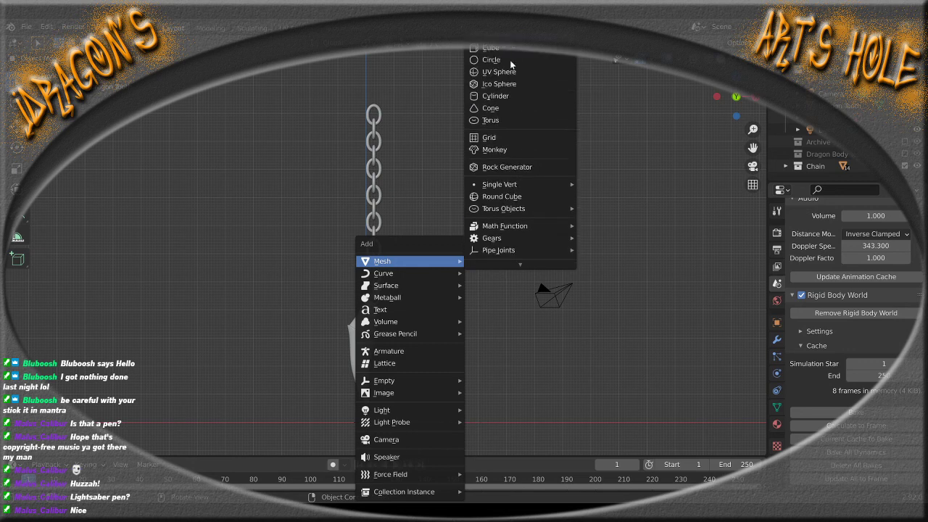
left_click(496, 48)
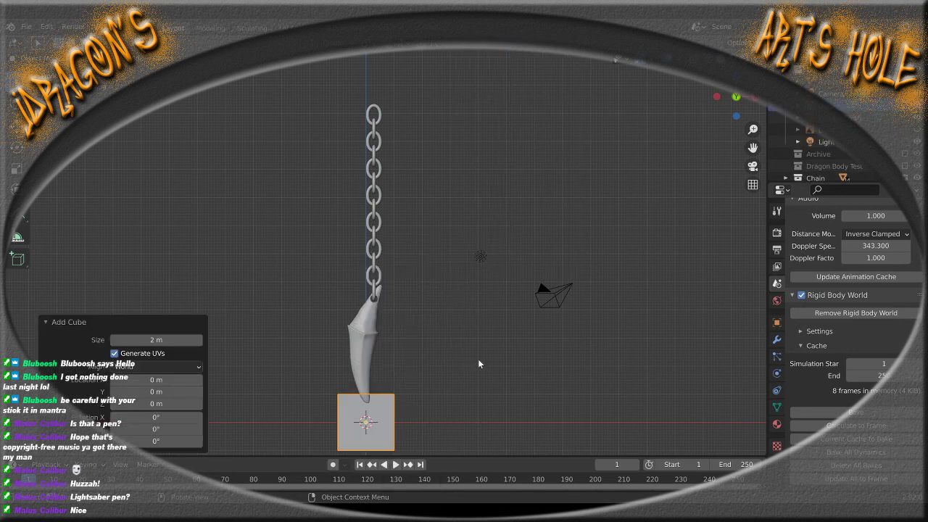
Move the cube beside the pendant, about 2.43 m along X, 2.50 m along Z and -0.99 m along Y
key("g")
left_click(545, 327)
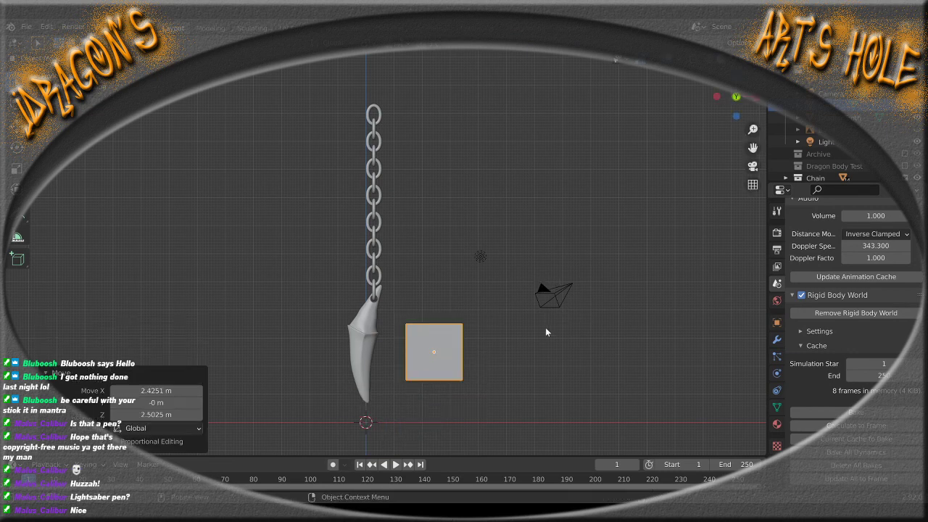
middle_click_drag(545, 332, 434, 382)
key("g")
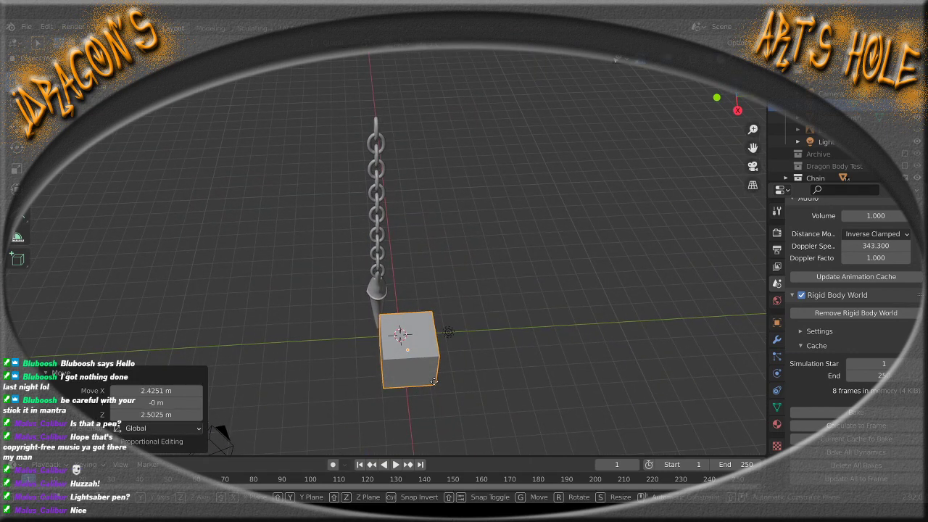
key("y")
left_click(406, 385)
middle_click_drag(314, 400, 324, 402)
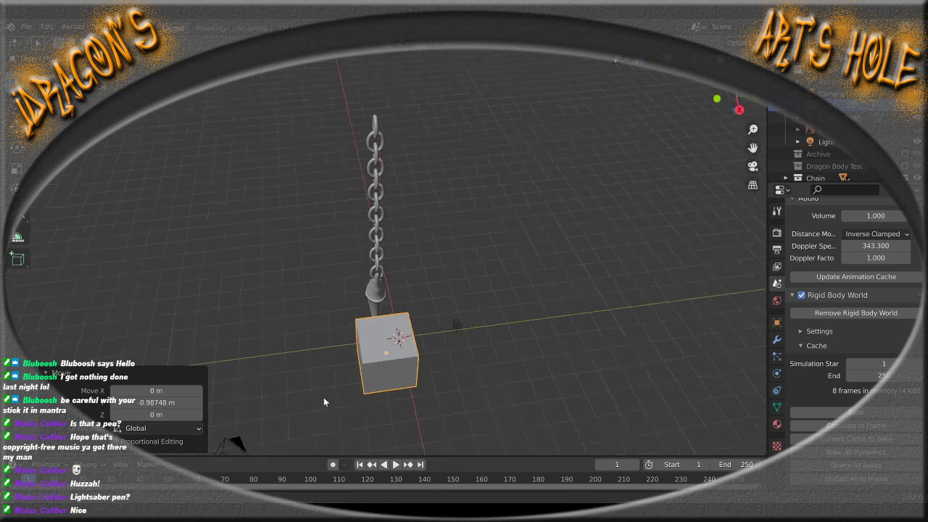
key("KP_1")
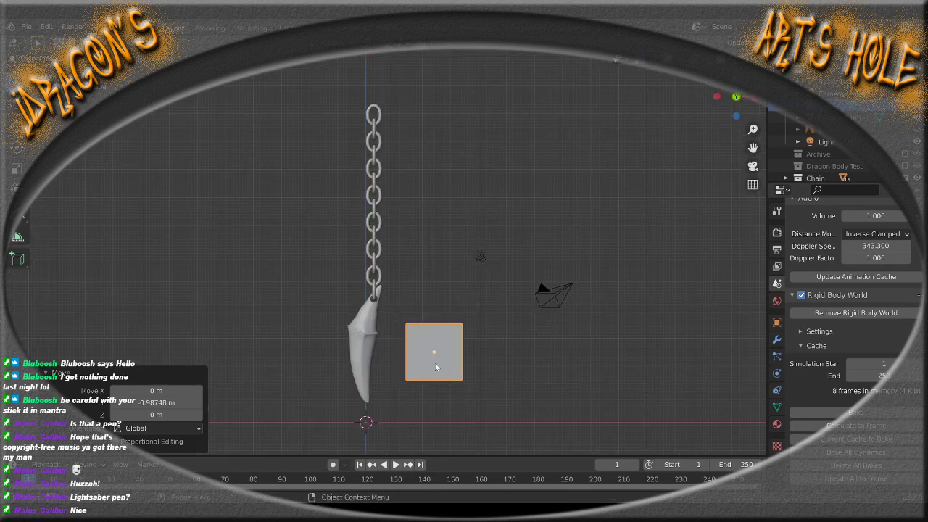
Stretch the cube along the Y axis by a factor of about 2.49
middle_click_drag(498, 363, 391, 418)
key("s")
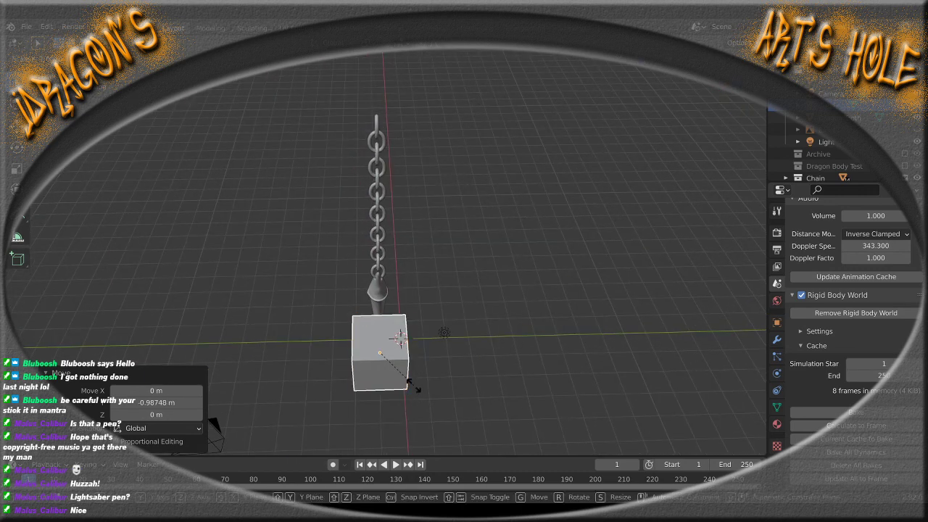
key("y")
left_click(486, 404)
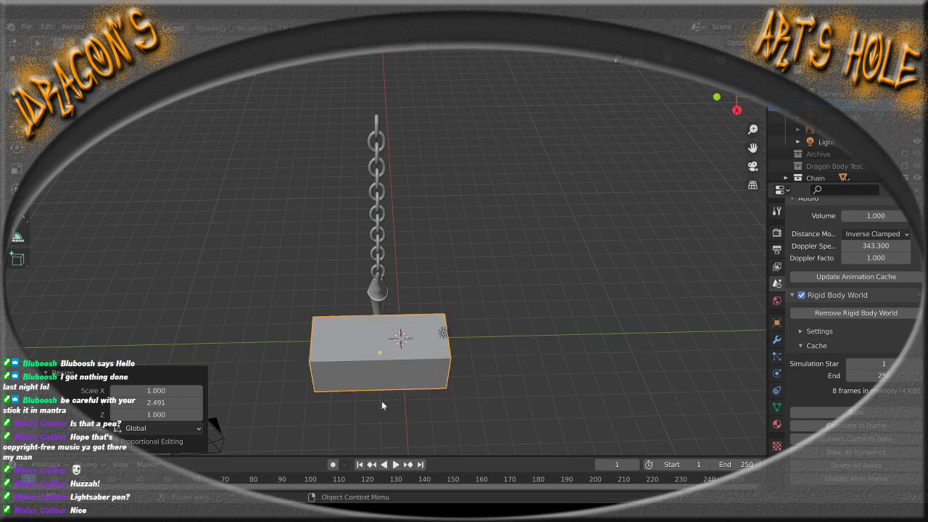
key("KP_1")
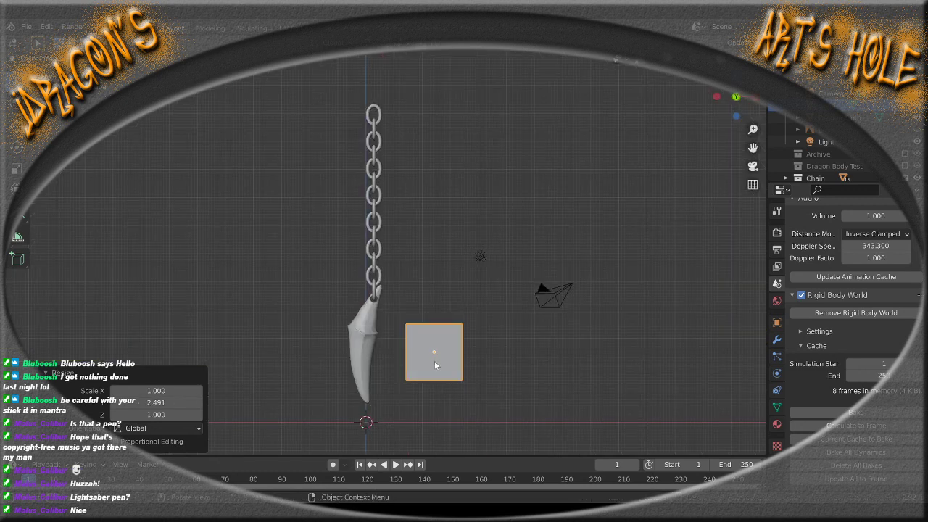
Move the cube closer to the pendant's upper part, about -0.52 m along X and 1.38 m along Z in total
key("g")
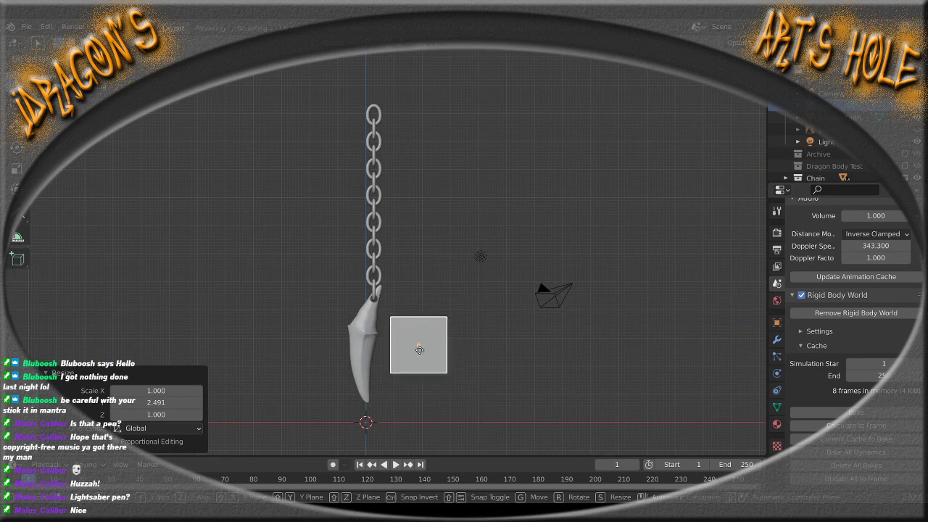
left_click(420, 353)
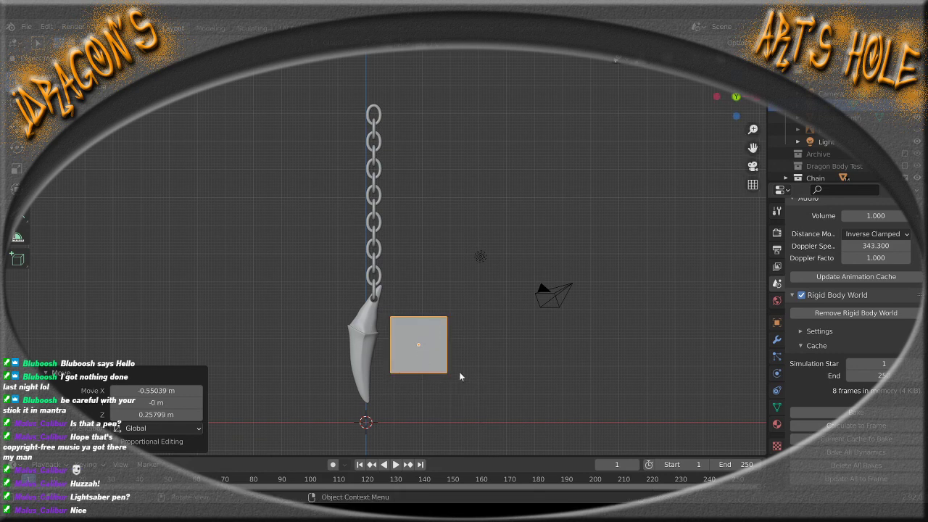
key("g")
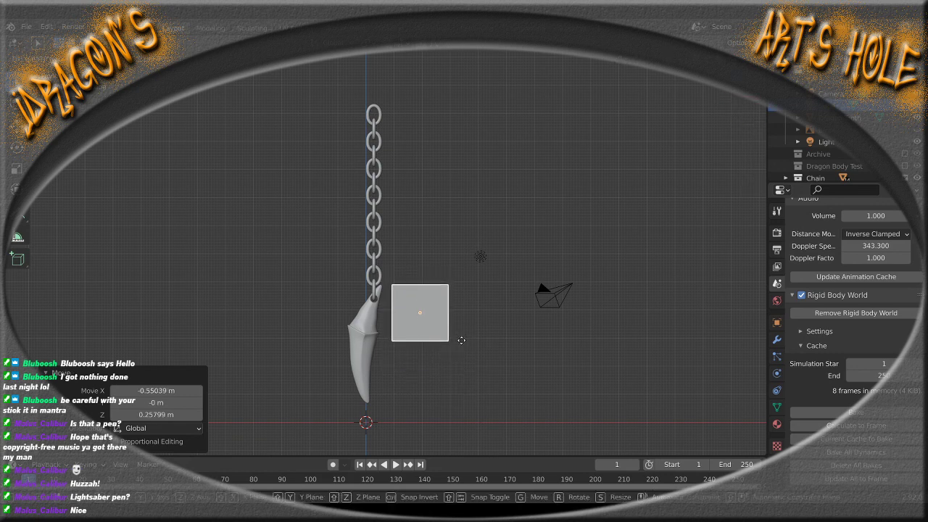
left_click(459, 338)
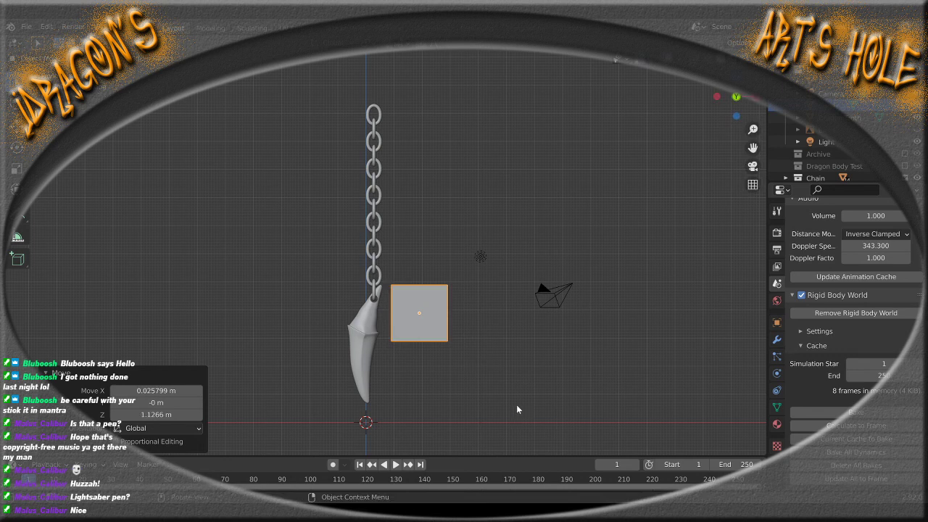
Make the cube an active rigid body with Animated enabled and a Box collision shape
left_click(777, 373)
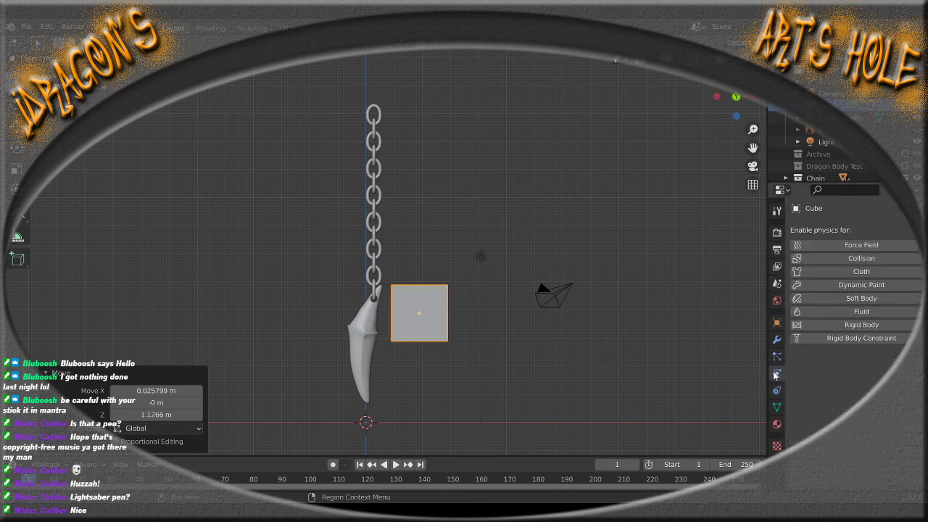
left_click(821, 326)
scroll(822, 335, "down", 3)
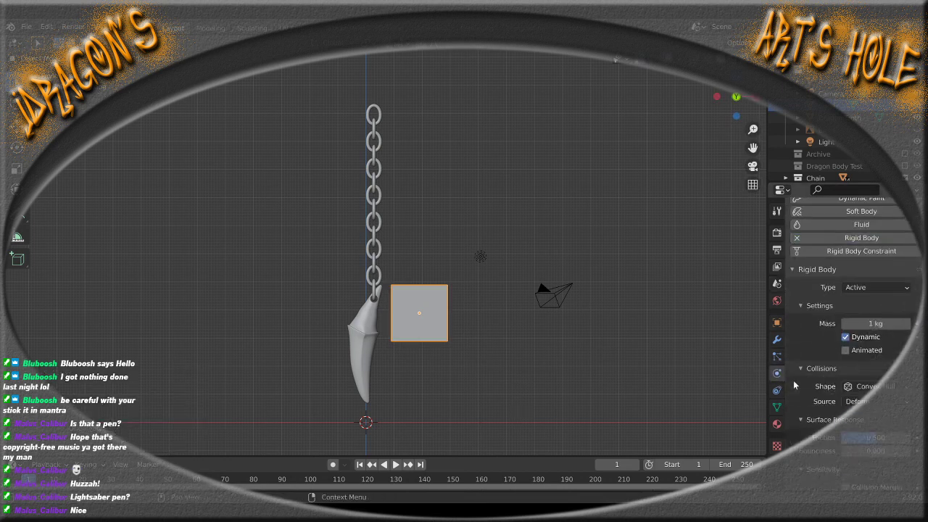
left_click(845, 340)
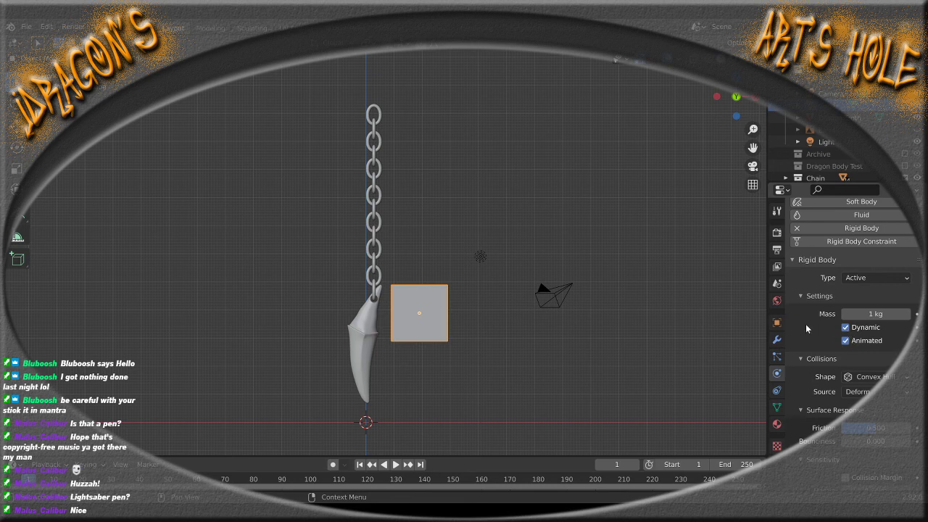
left_click(867, 377)
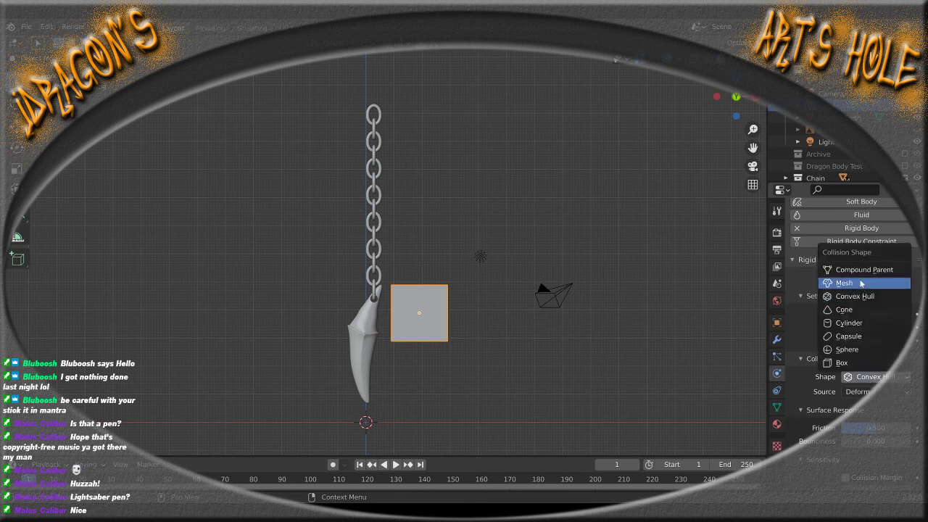
left_click(861, 363)
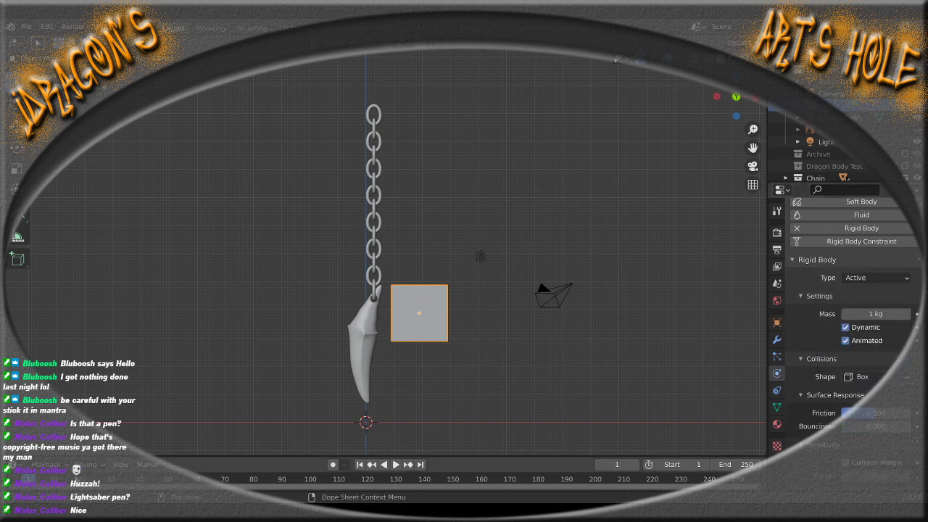
Play the simulation so the chain settles, and go to frame 60
key("space")
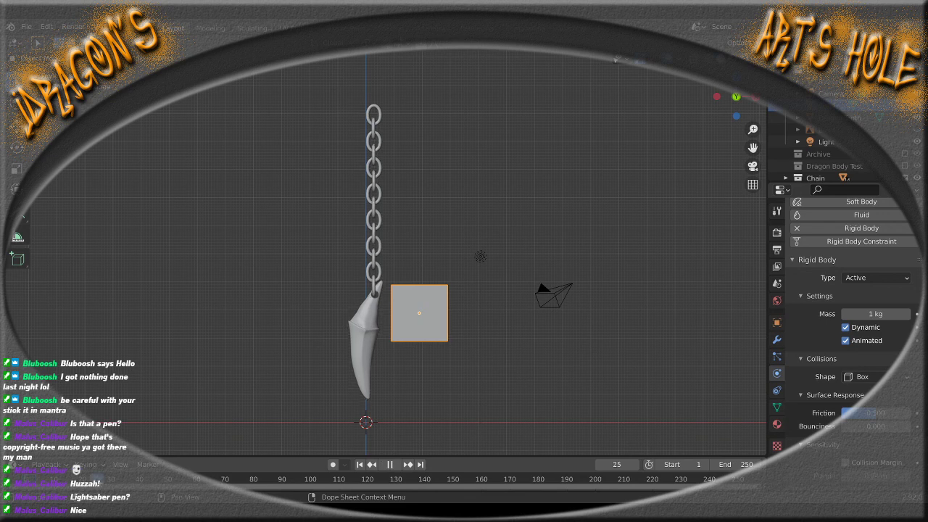
key("space")
left_click_drag(120, 484, 201, 482)
key("space")
key("space")
Enable auto keying and insert a Location keyframe for the cube at frame 60
left_click(333, 464)
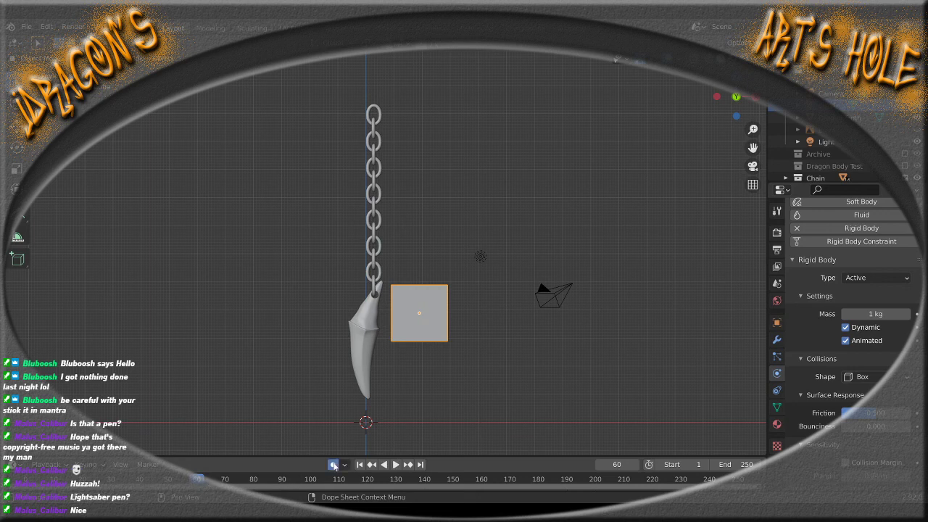
key("i")
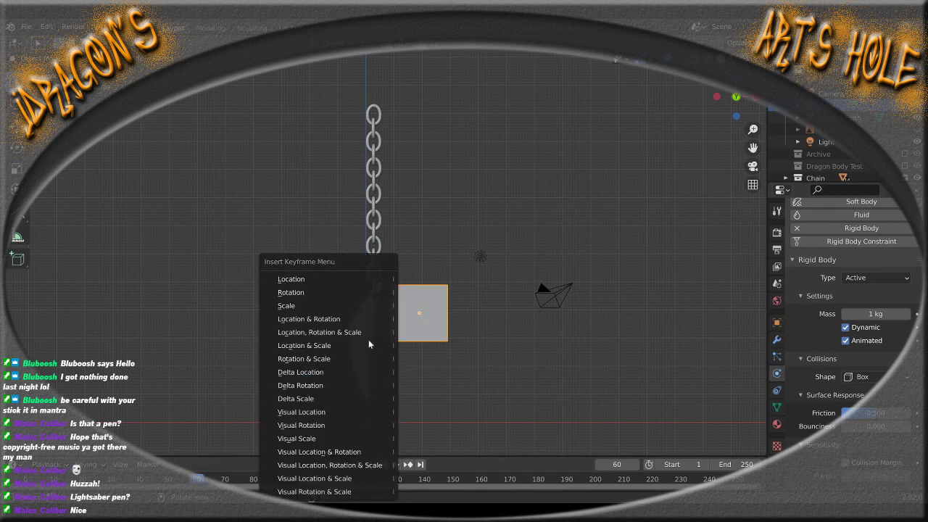
left_click(361, 279)
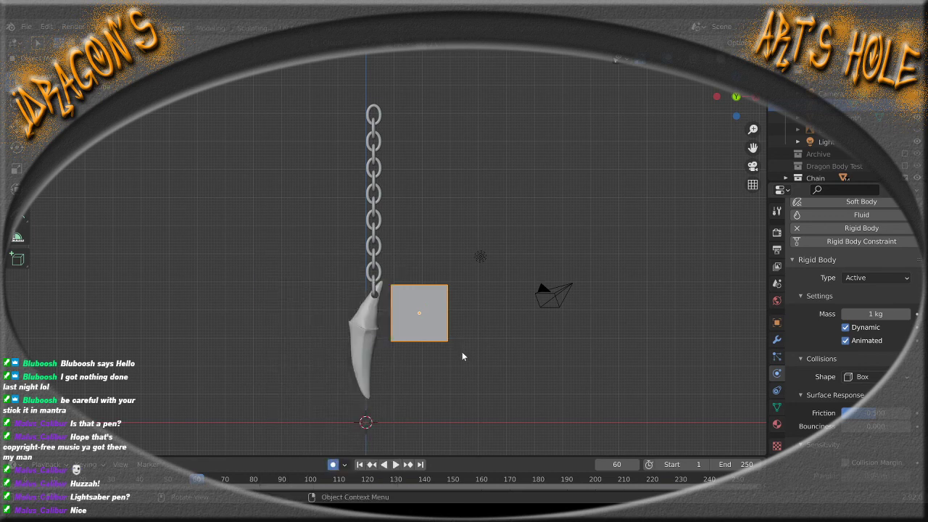
key("g")
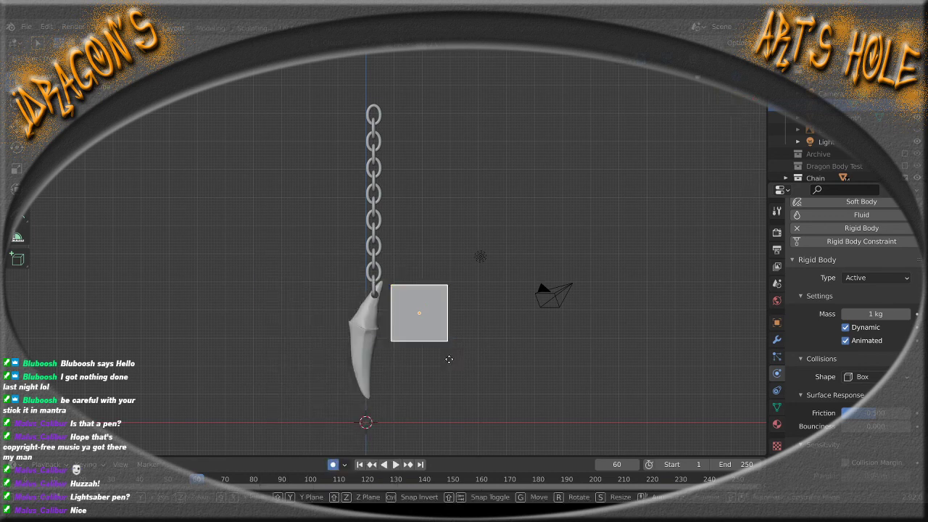
key("x")
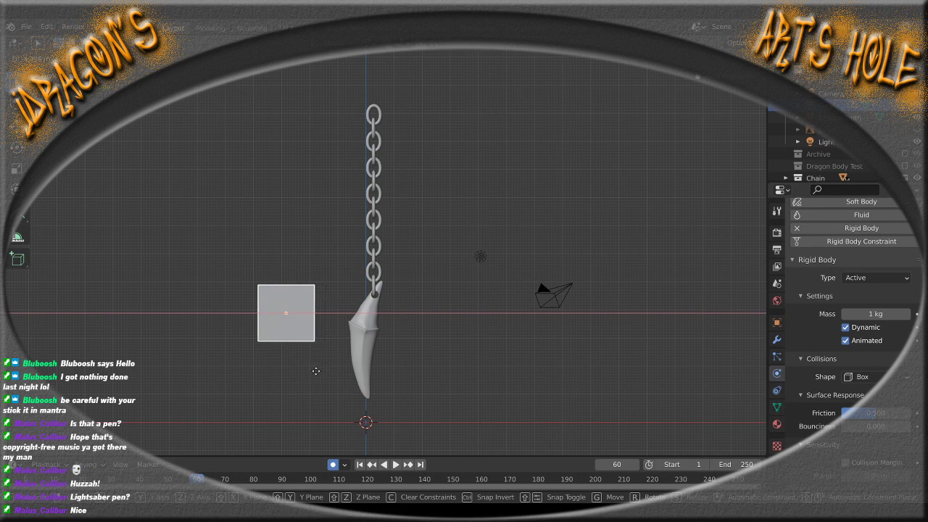
left_click(315, 371)
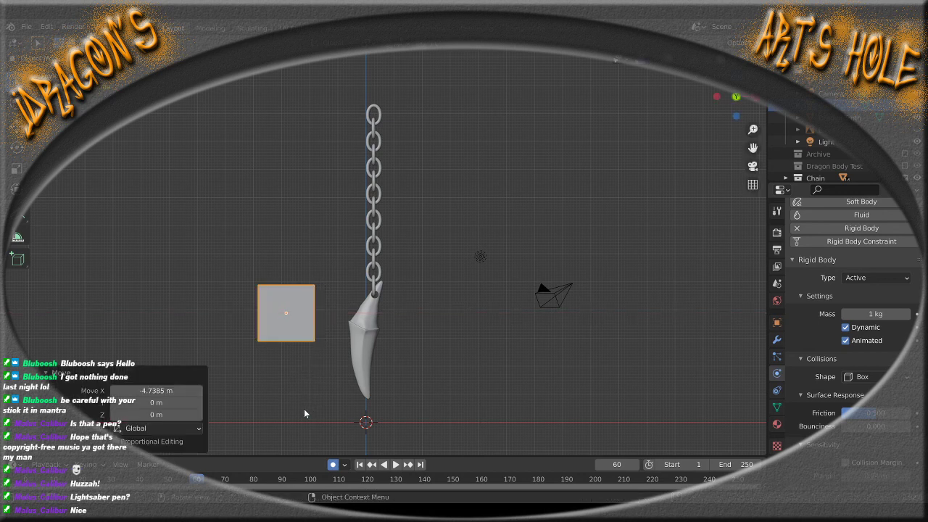
key("ctrl+z")
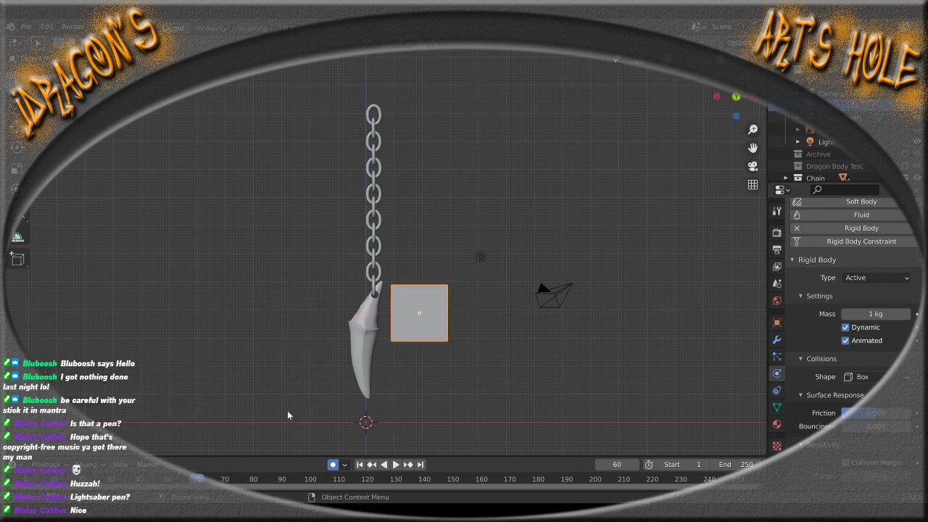
Keyframe the cube at frame 80 after moving it about -5.44 m along X, past the pendant
left_click_drag(197, 481, 282, 487)
left_click_drag(288, 483, 253, 485)
key("g")
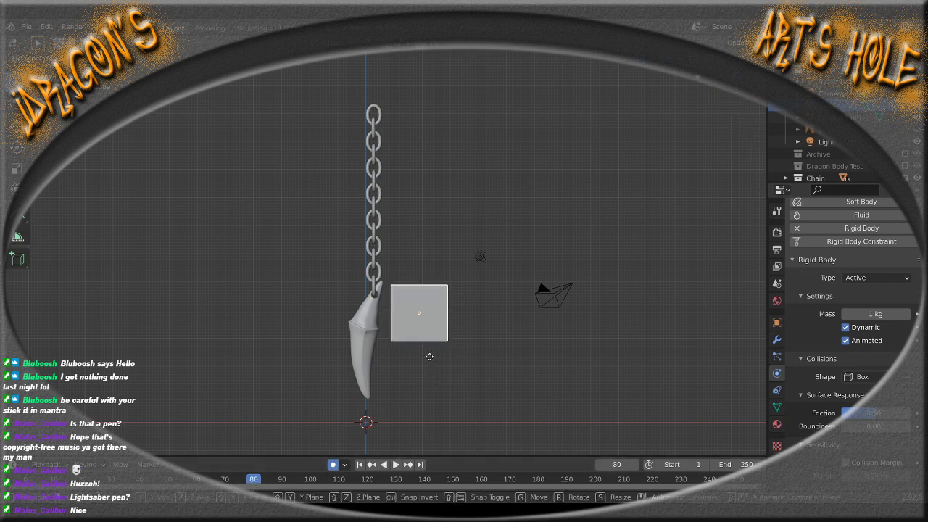
key("x")
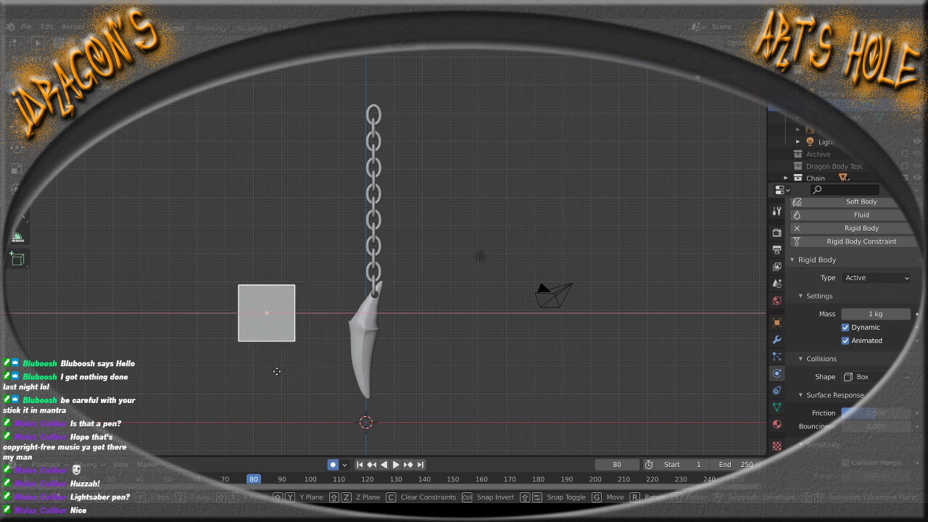
left_click(276, 373)
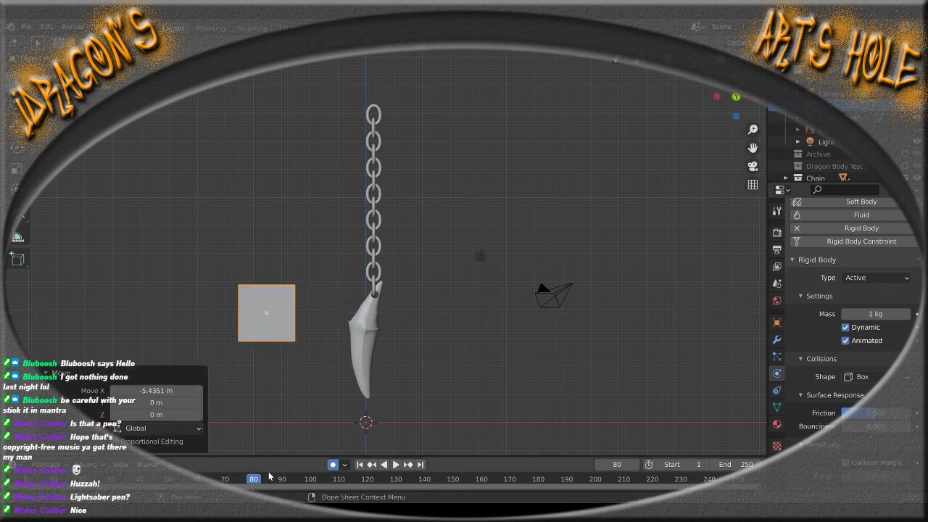
Enlarge the timeline, copy the cube's frame 80 keyframe to frame 110, and go to frame 130
left_click_drag(255, 481, 341, 433)
left_click_drag(276, 457, 223, 430)
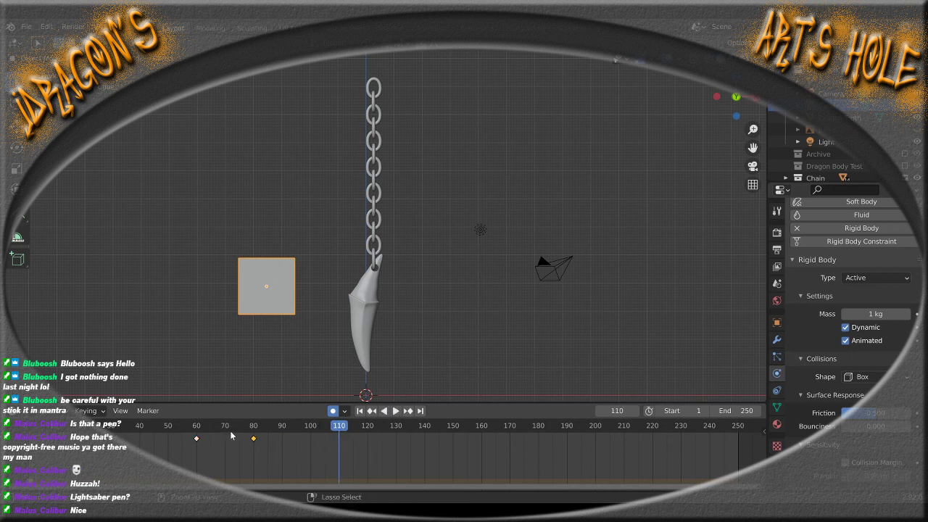
key("ctrl+c")
key("ctrl+v")
left_click_drag(343, 427, 396, 437)
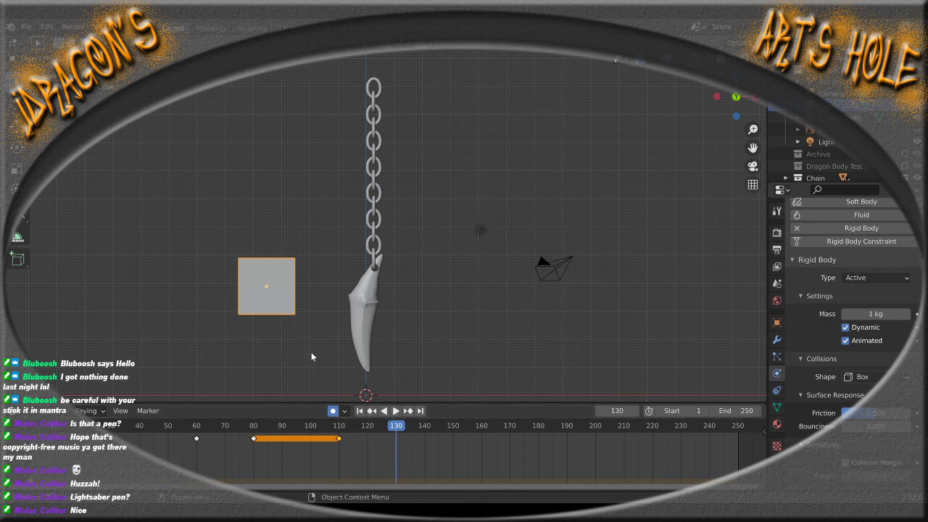
key("i")
left_click(284, 266)
left_click_drag(419, 450, 344, 438)
key("Delete")
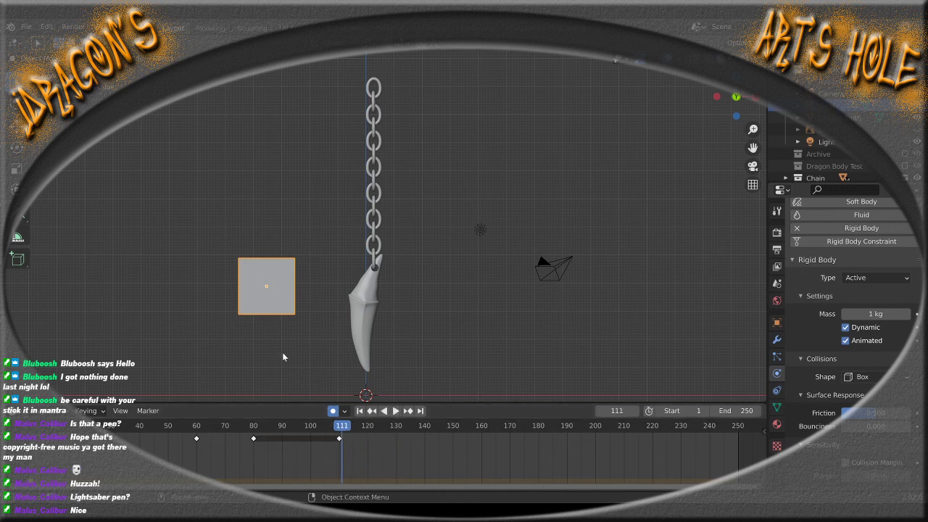
Keyframe the cube at frame 111 by moving it about -5.4 m along Z, down below the pendant
key("g")
key("z")
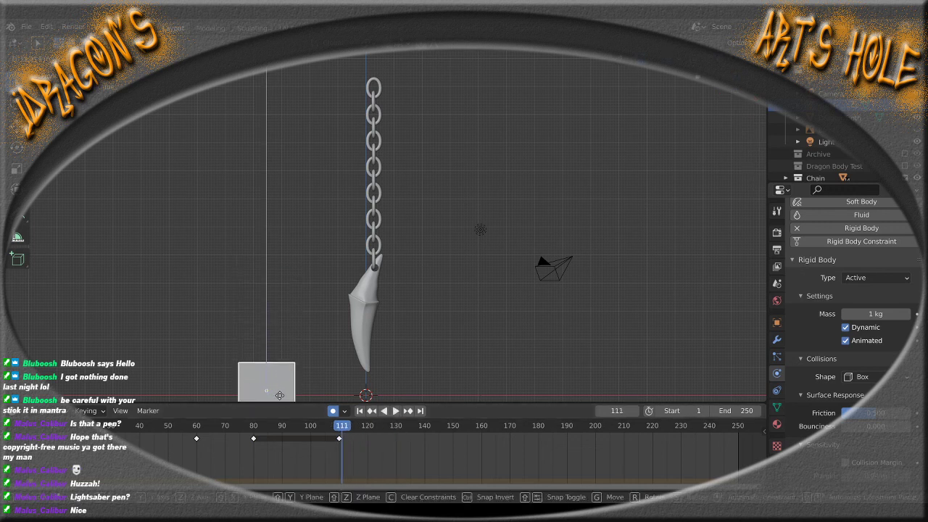
left_click(283, 97)
scroll(393, 162, "down", 2)
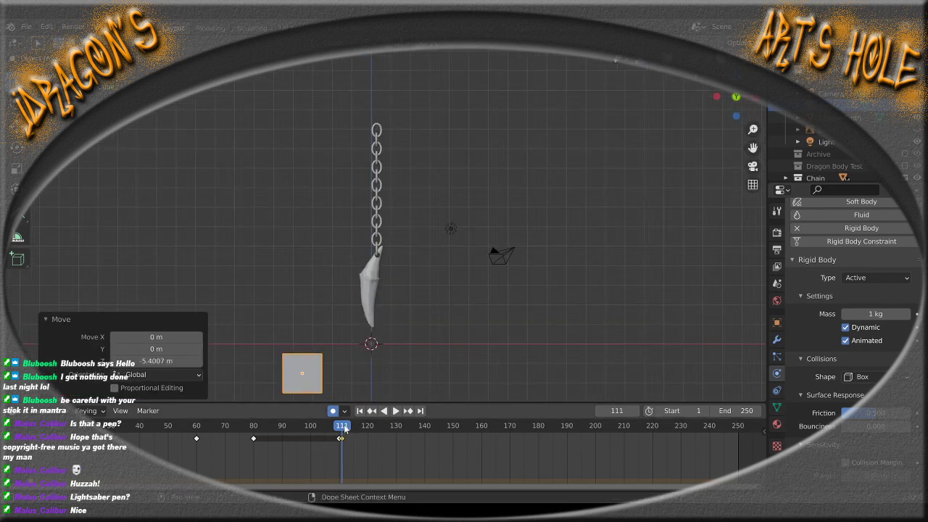
Bake the rigid body world cache from frame 1 and play back the cube striking the pendant
key("space")
mouse_move(341, 429)
left_mouse_down()
mouse_move(194, 437)
mouse_move(352, 433)
left_mouse_up()
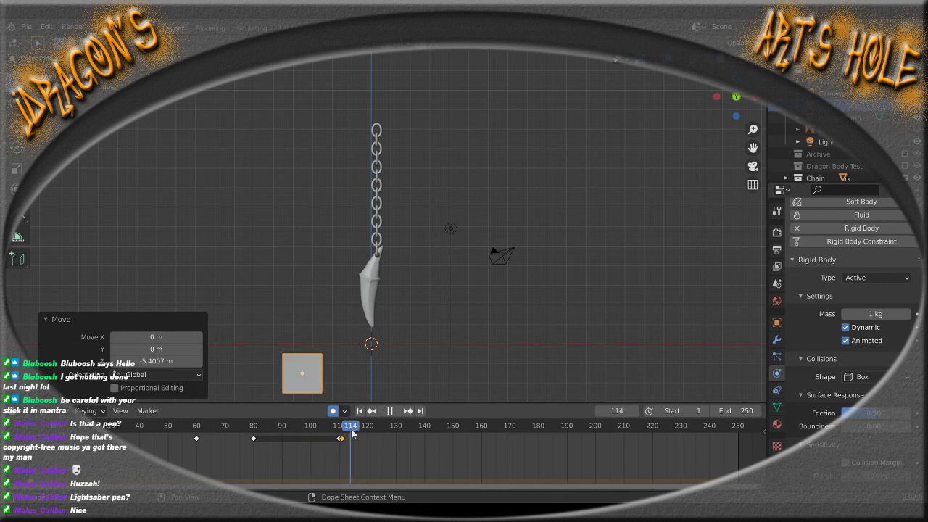
left_click_drag(352, 433, 349, 433)
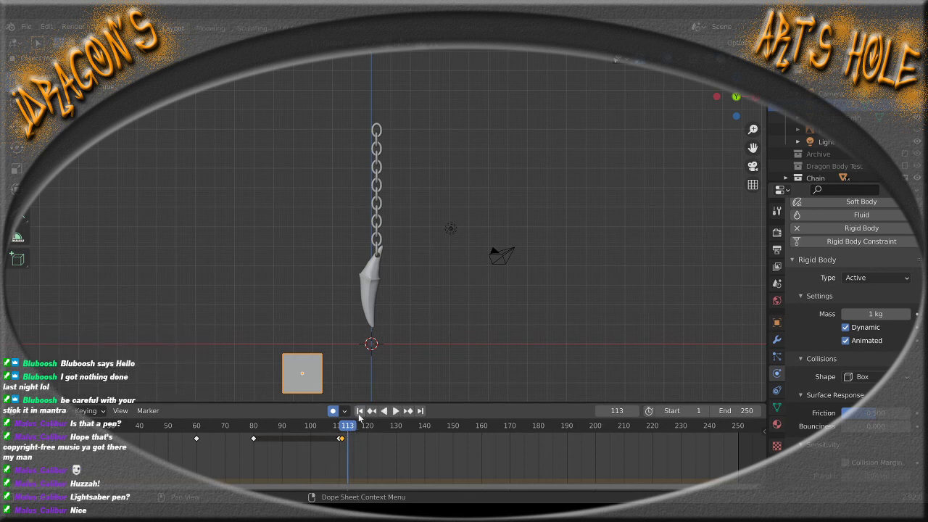
left_click(359, 411)
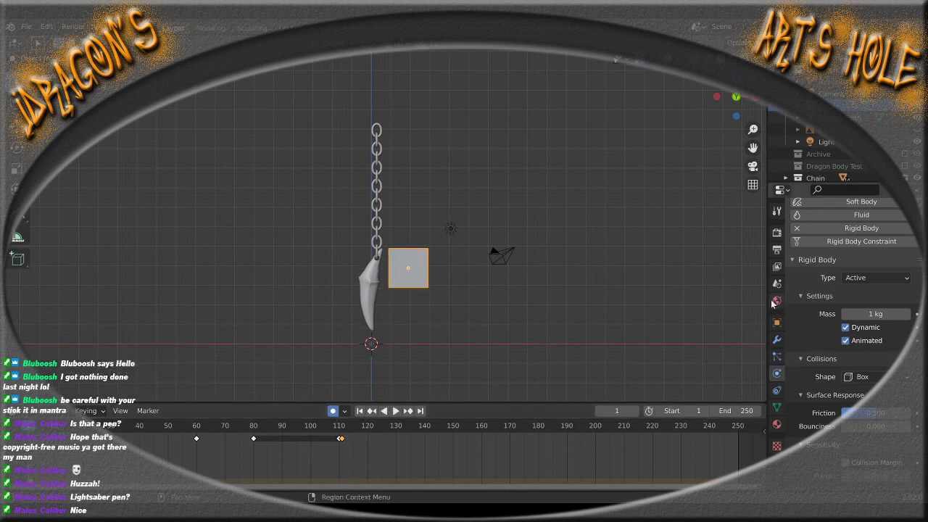
left_click(777, 284)
scroll(810, 402, "down", 5)
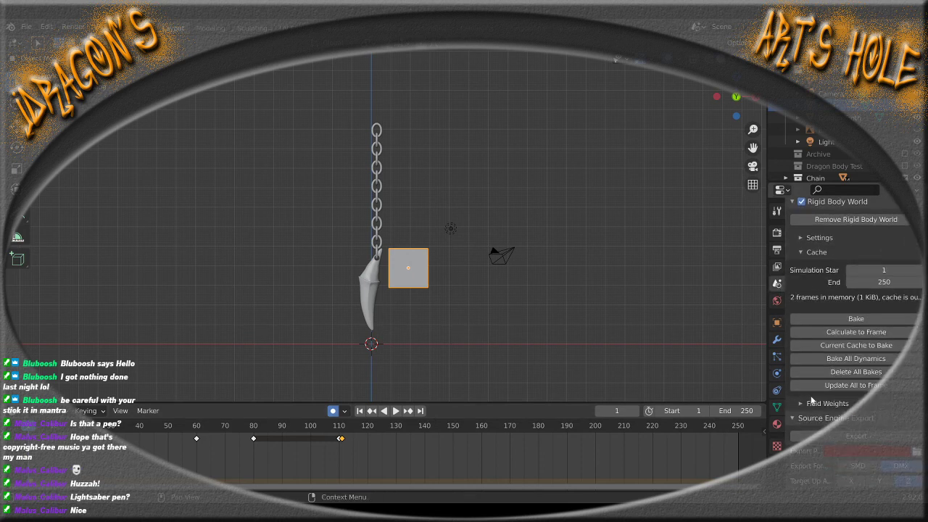
left_click(827, 320)
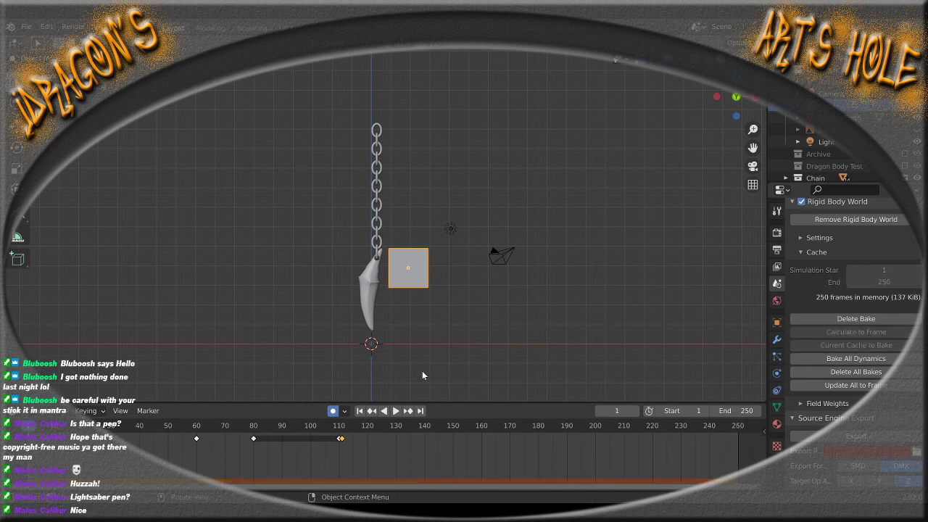
left_click(395, 411)
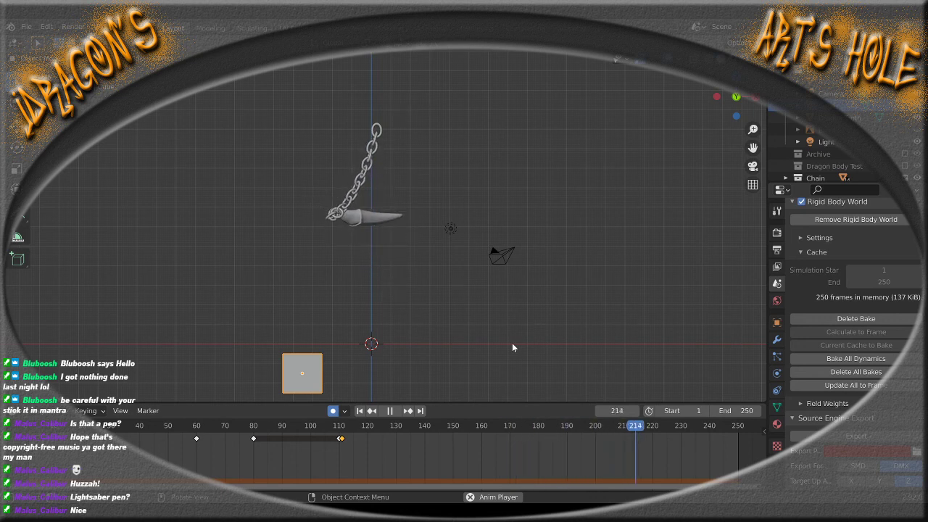
left_click(389, 410)
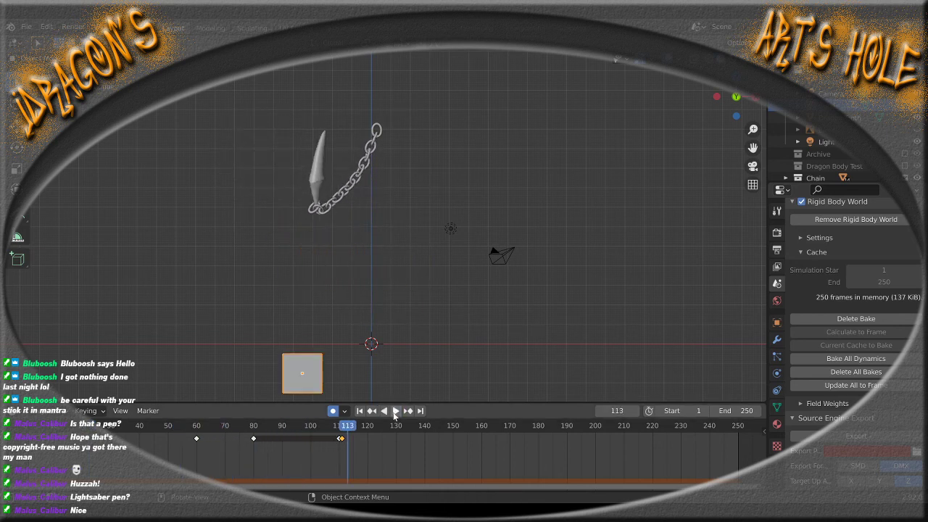
Delete the bake and retime the cube's keyframes: the first to frame 50, the other three 10 frames later, starting at frame 90
left_click(197, 439)
left_click(841, 319)
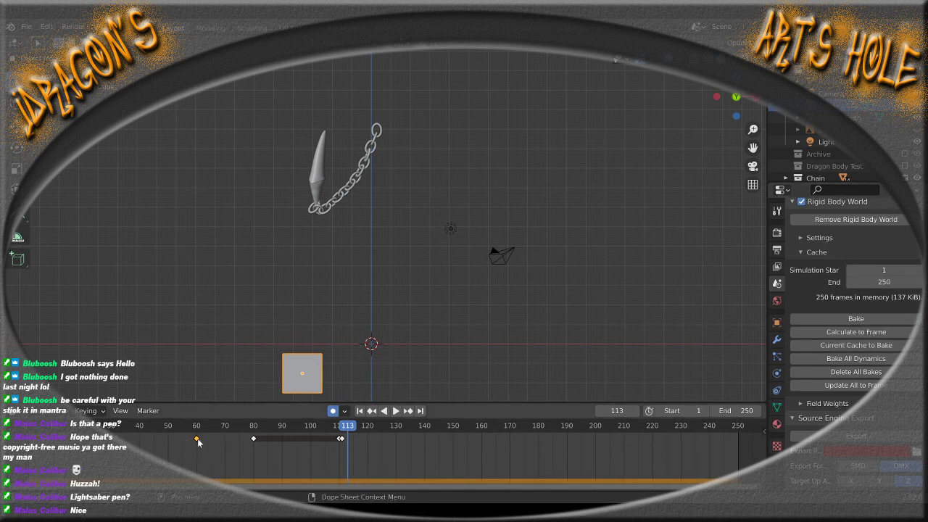
left_click_drag(197, 441, 168, 442)
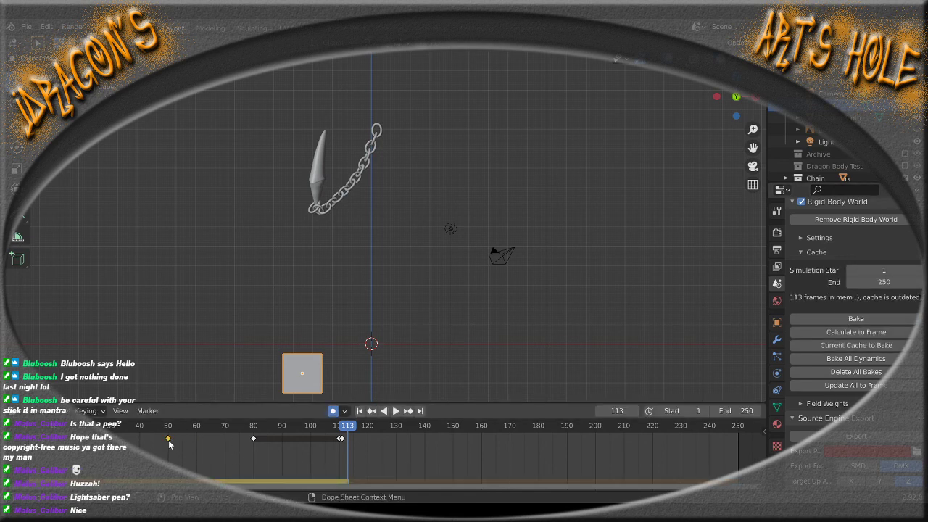
left_click_drag(248, 432, 369, 444)
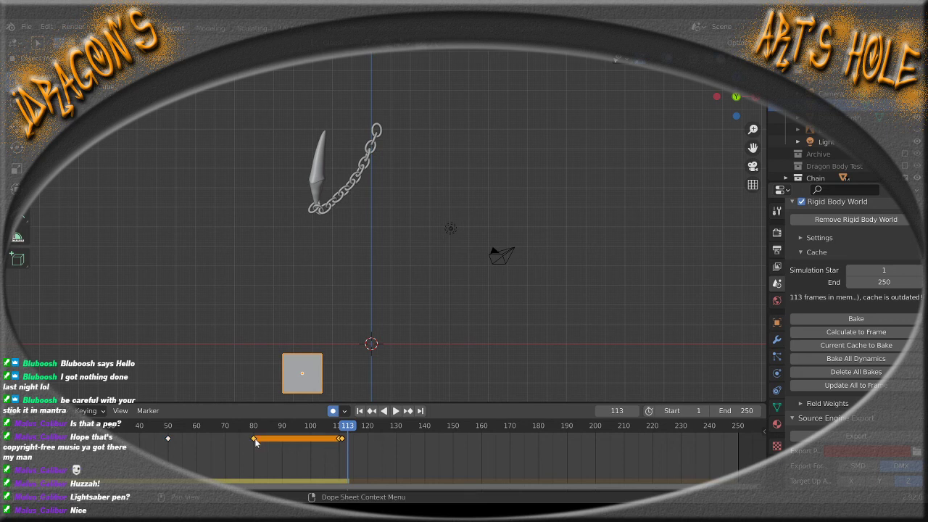
left_click_drag(252, 437, 283, 440)
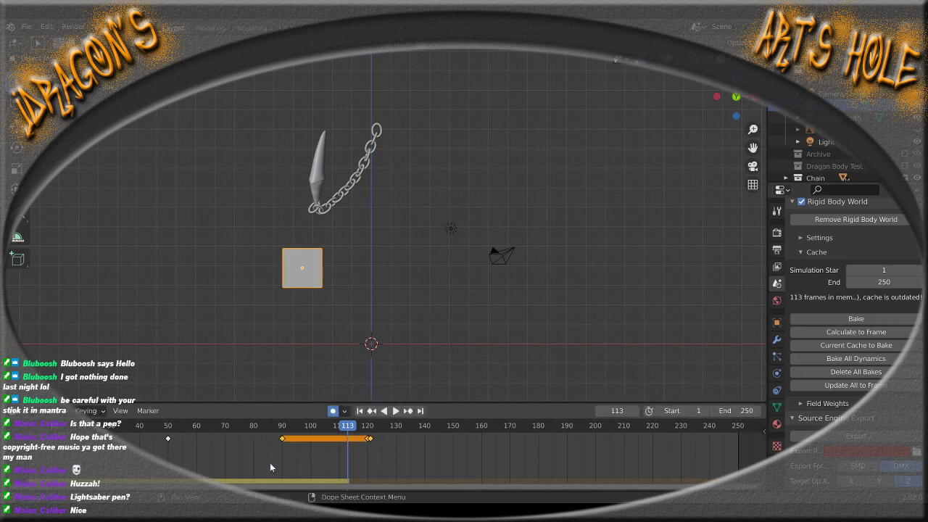
Preview the retimed cube animation without a bake, playing it from the early frames and from frame 1
left_click_drag(344, 426, 151, 435)
left_click(391, 411)
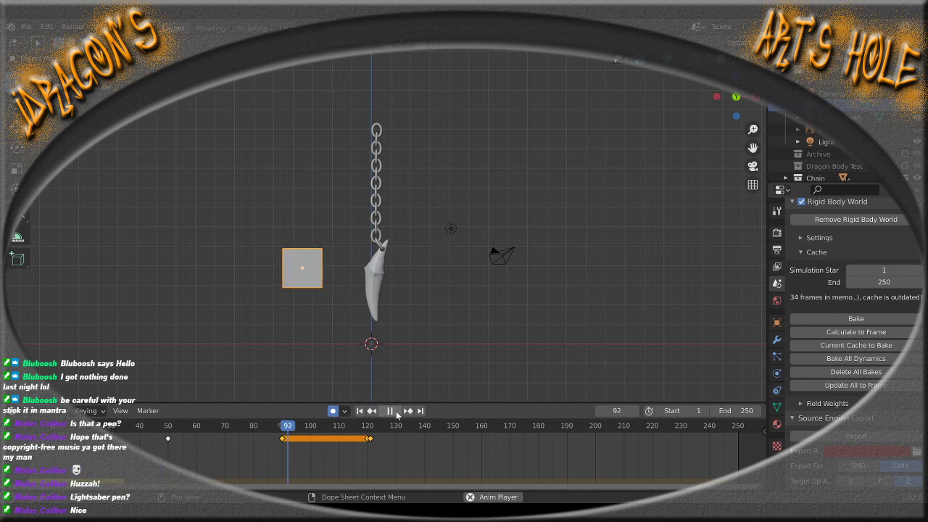
left_click(396, 413)
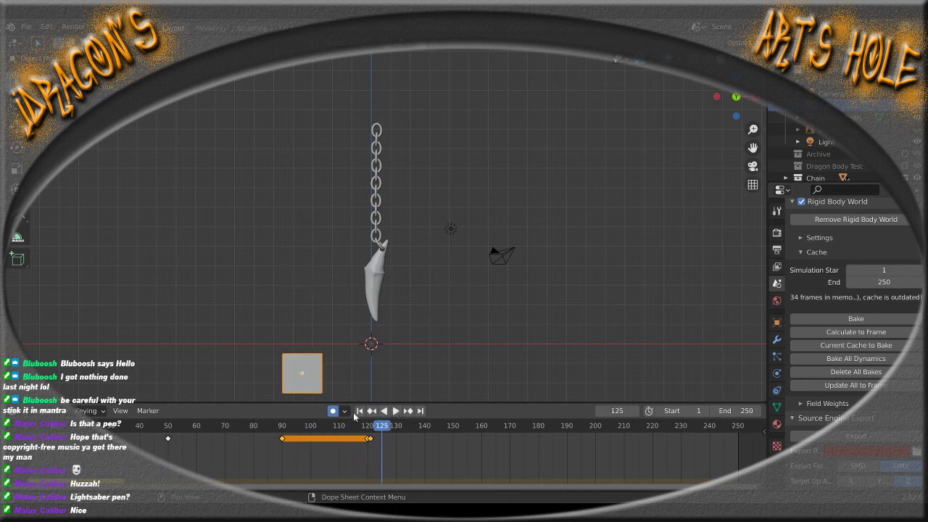
left_click(359, 411)
left_click(395, 411)
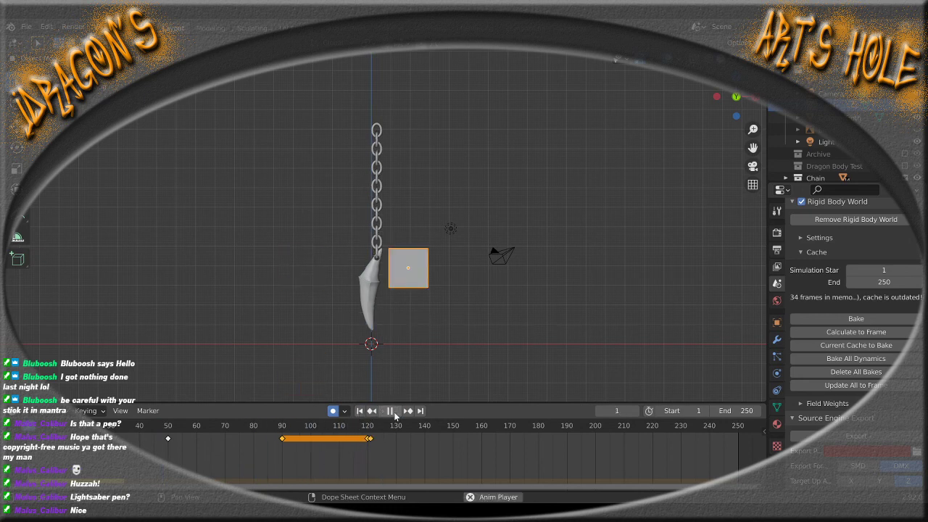
key("space")
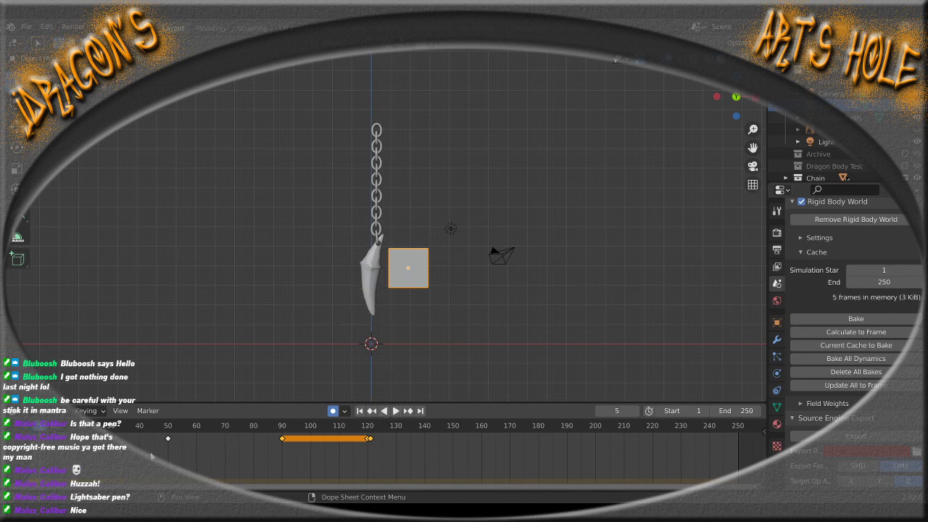
left_click_drag(126, 432, 146, 431)
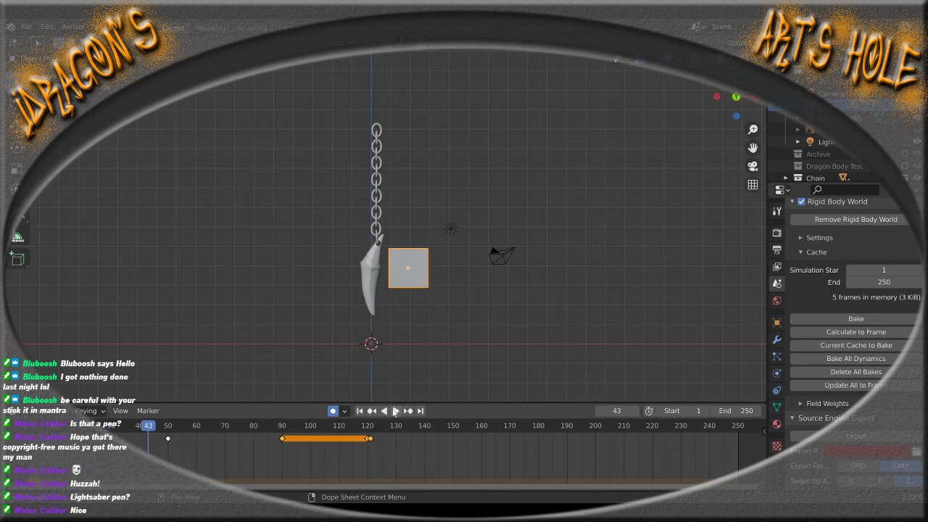
left_click(395, 411)
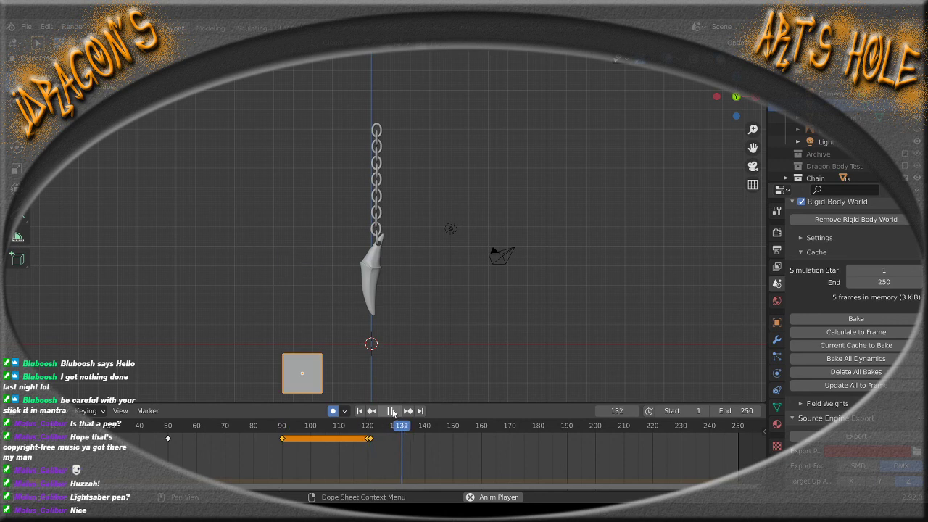
left_click(390, 411)
Rebake the rigid body simulation with the retimed keyframes, play back the collision, and return to frame 1
left_click(359, 411)
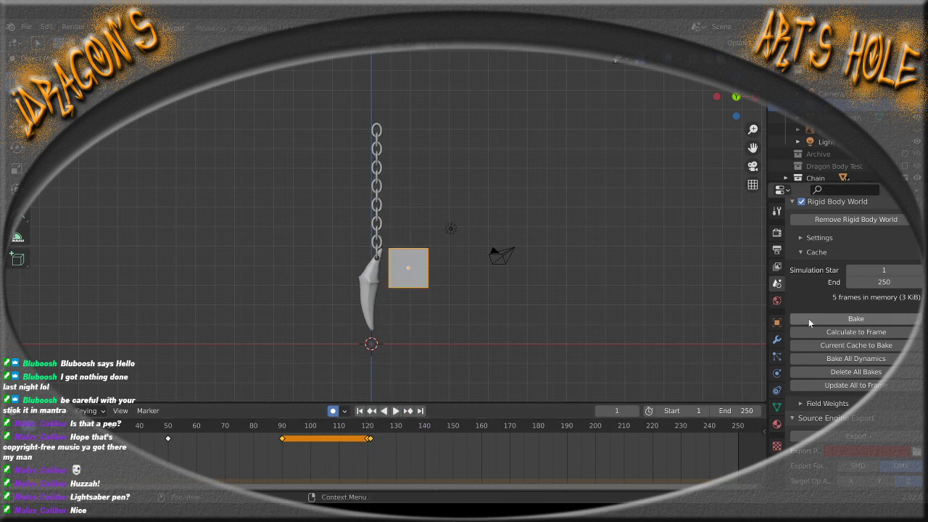
left_click(808, 319)
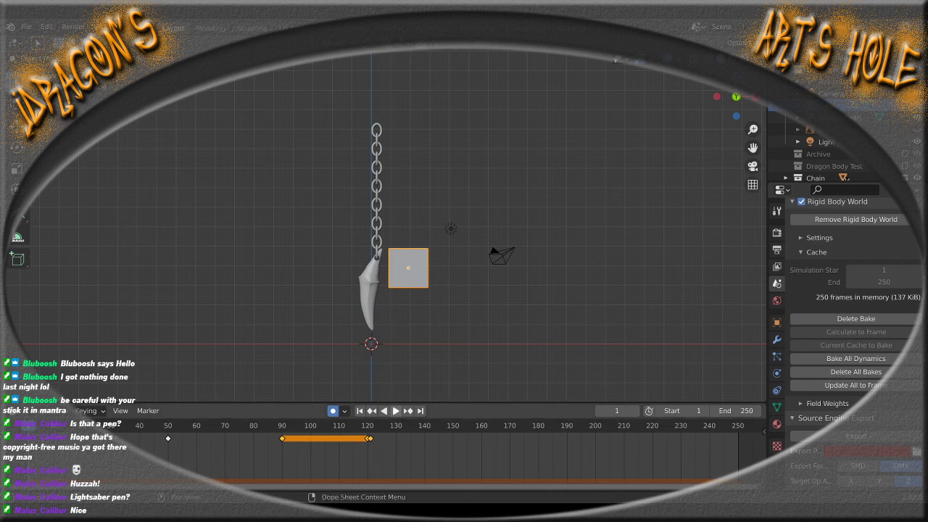
left_click(395, 411)
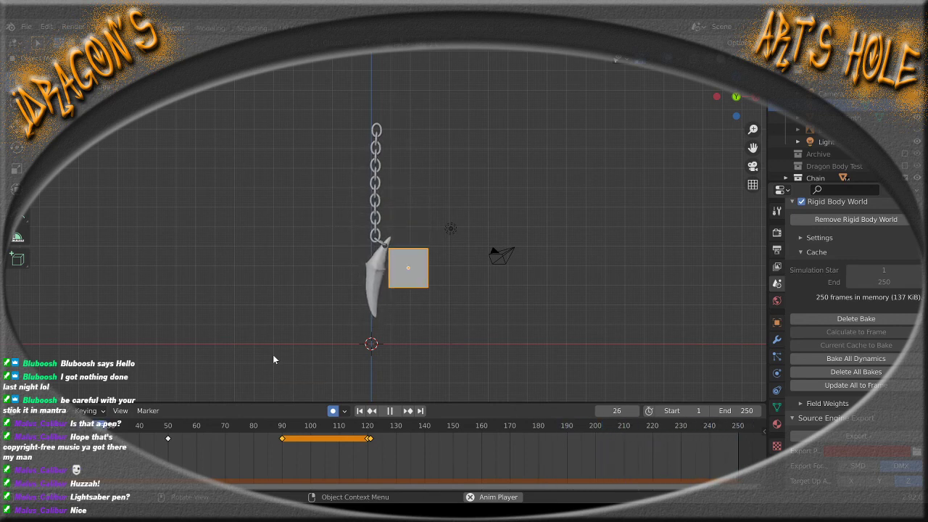
left_click(391, 411)
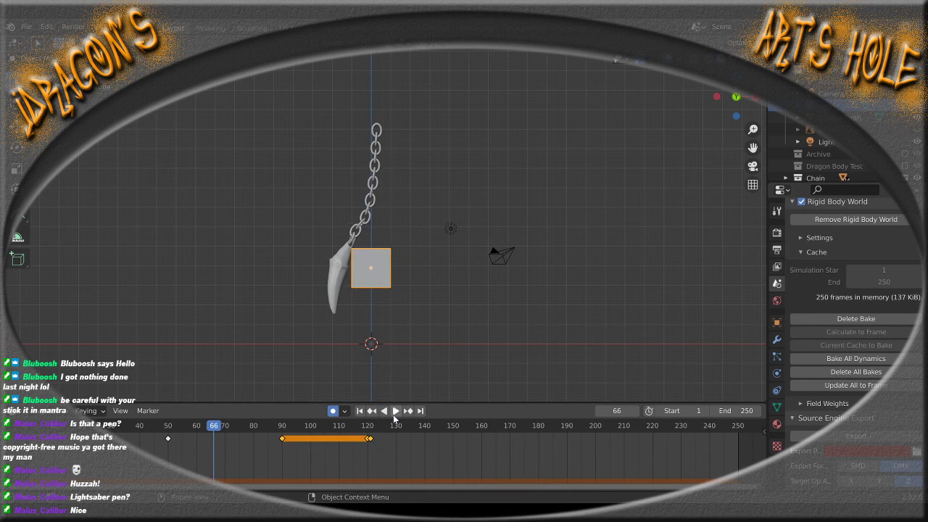
left_click(360, 411)
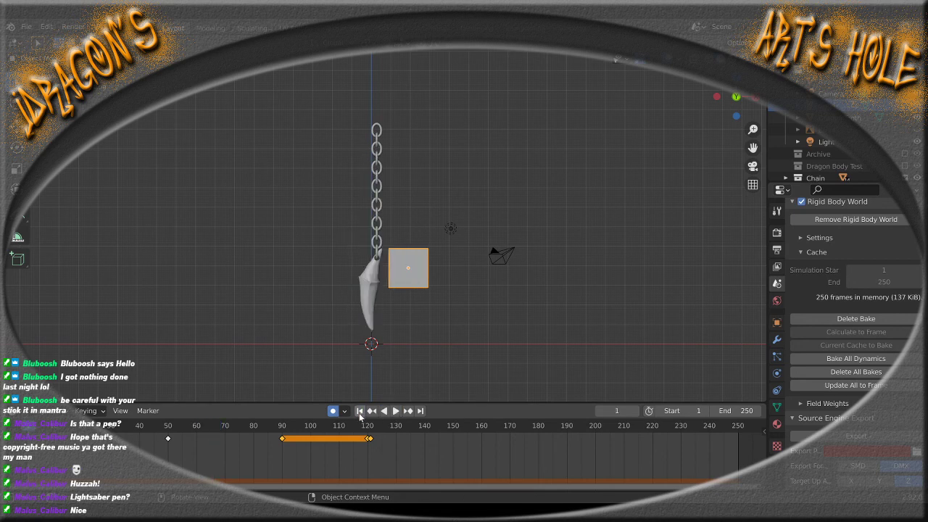
Delete the rigid body bake and narrow the cube along X to a scale of about 0.44
left_click(839, 318)
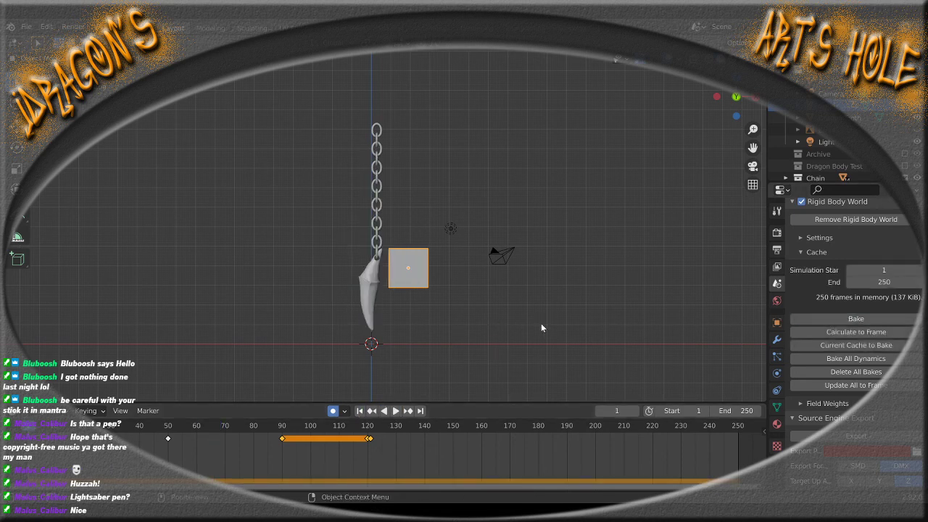
middle_click_drag(541, 328, 481, 361)
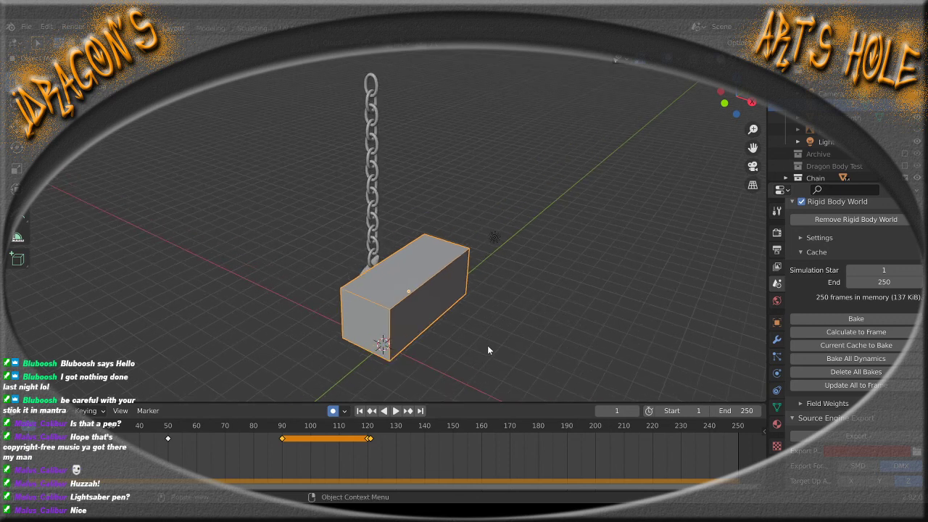
middle_click_drag(425, 297, 509, 347)
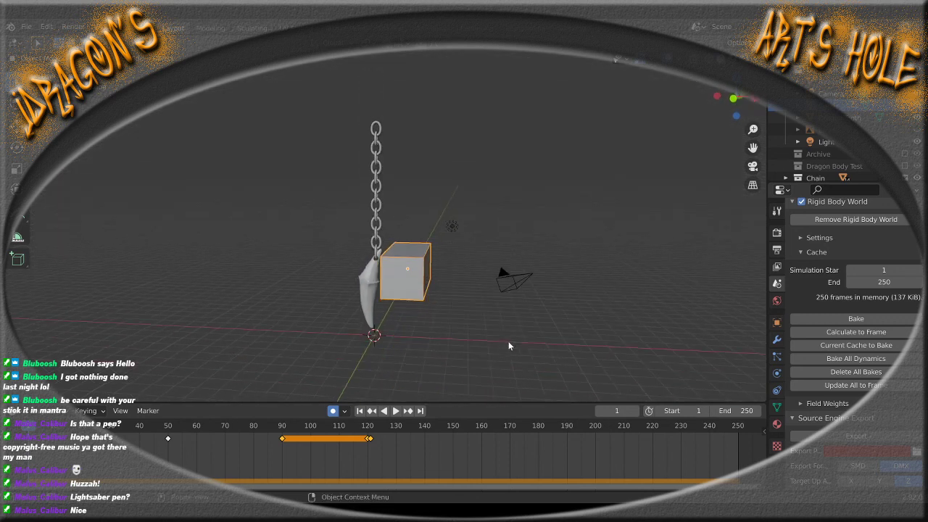
key("s")
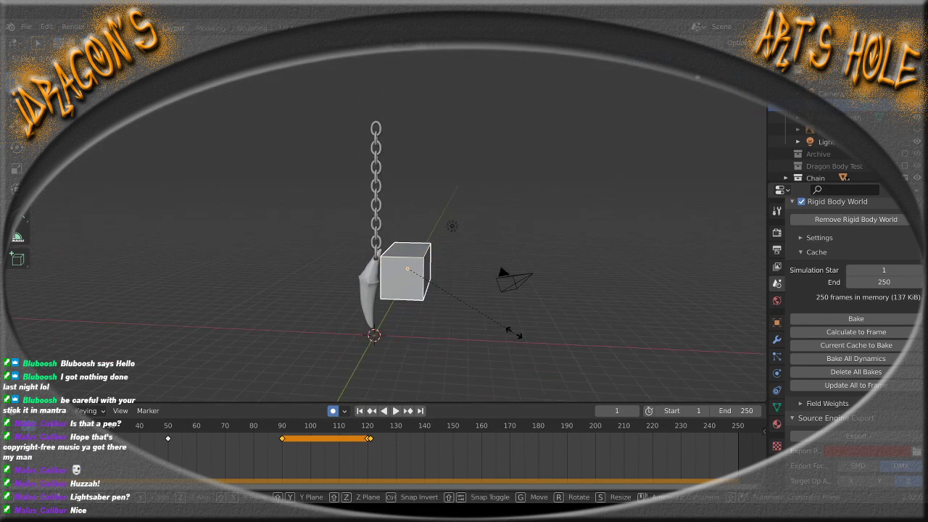
key("x")
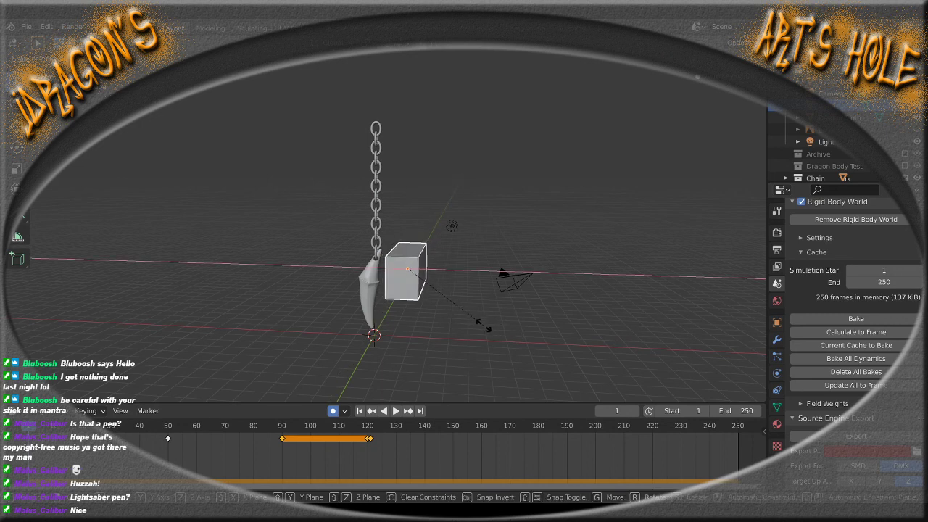
left_click(432, 314)
key("KP_1")
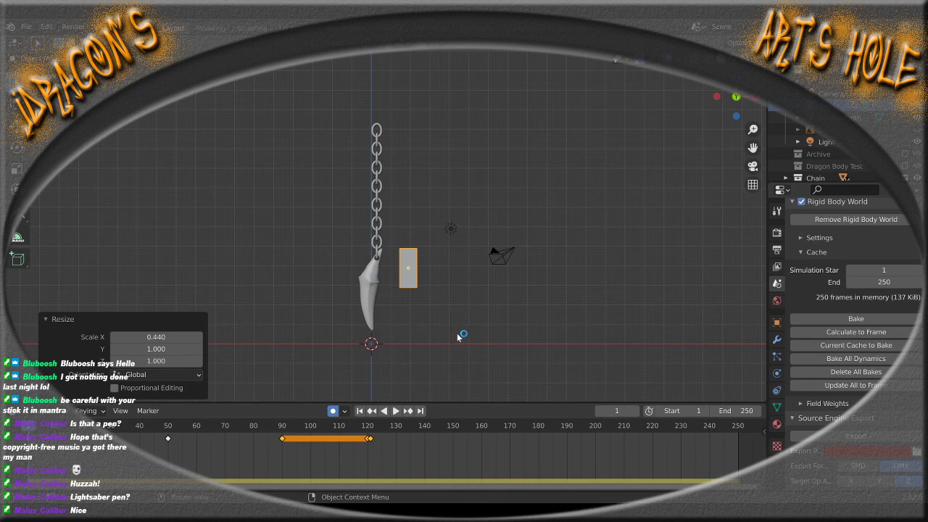
Move the cube about -0.41 m along X and stretch it along Z to a scale of about 3.84
key("g")
key("x")
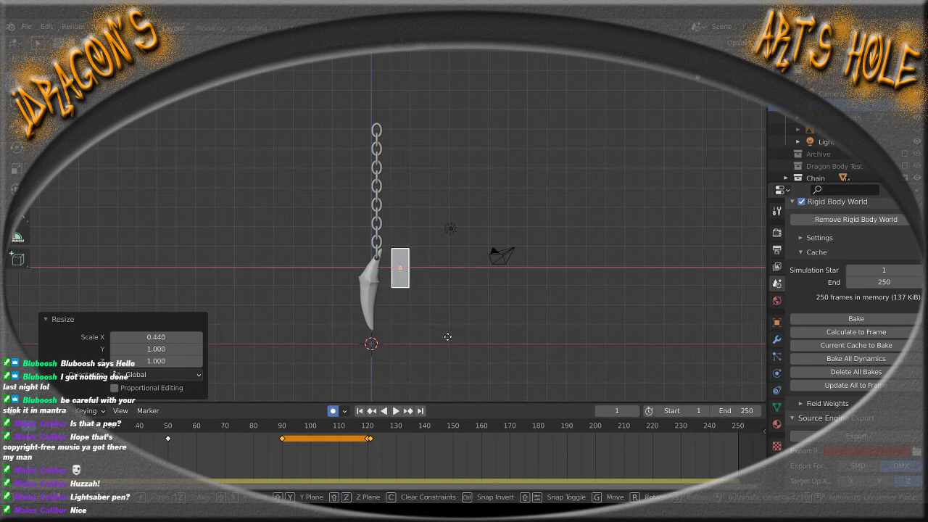
left_click(447, 341)
key("s")
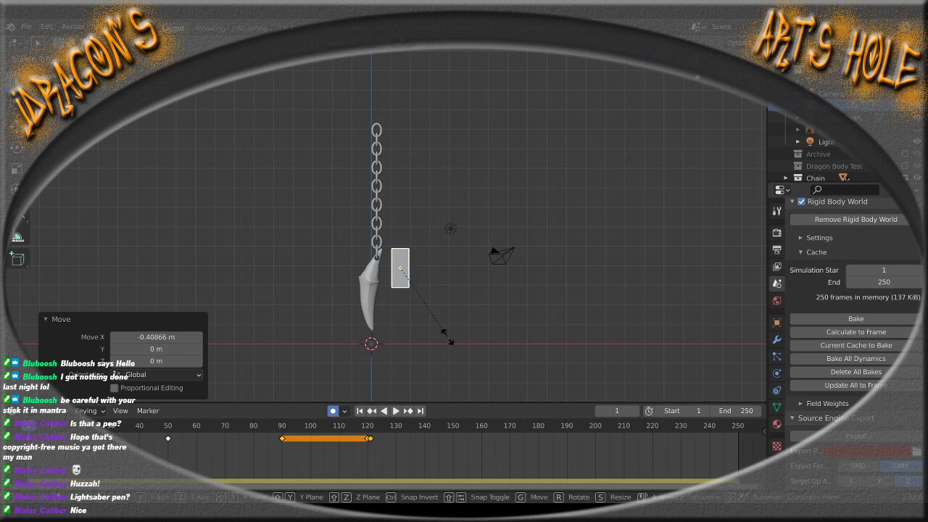
key("x")
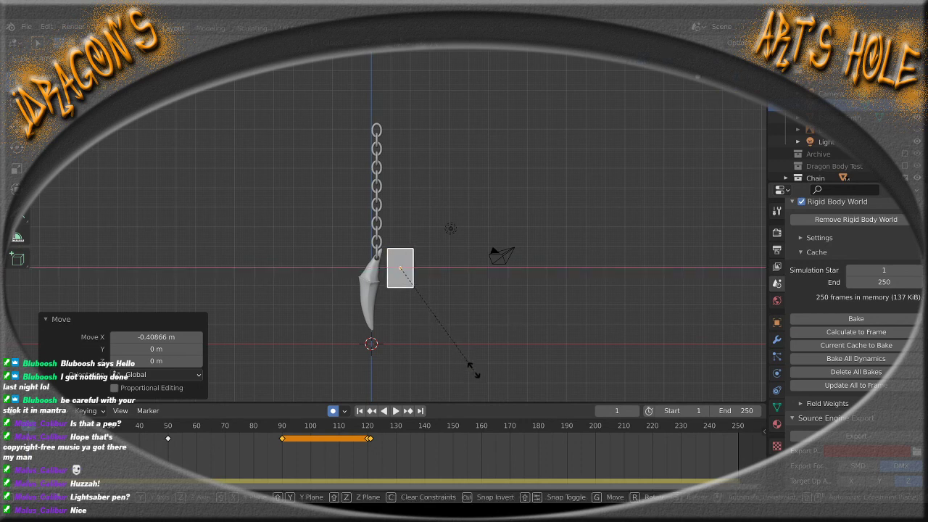
key("z")
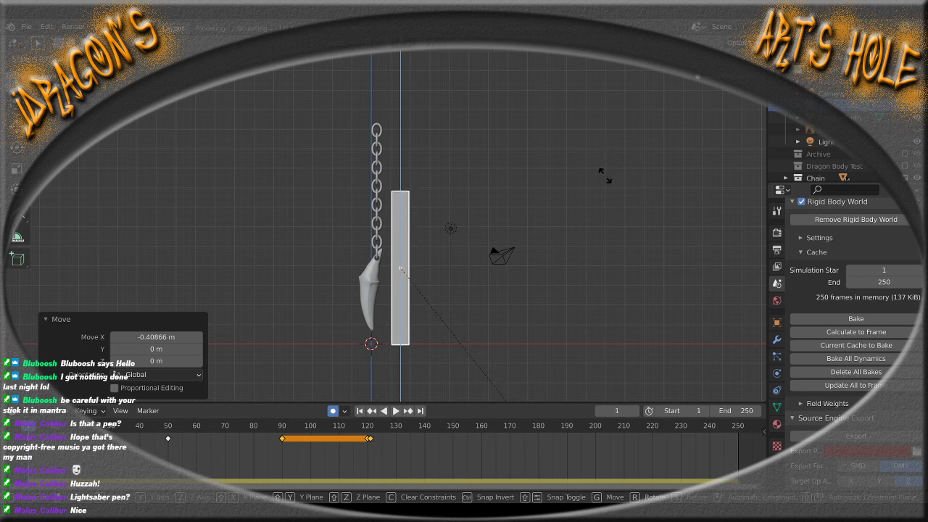
left_click(603, 177)
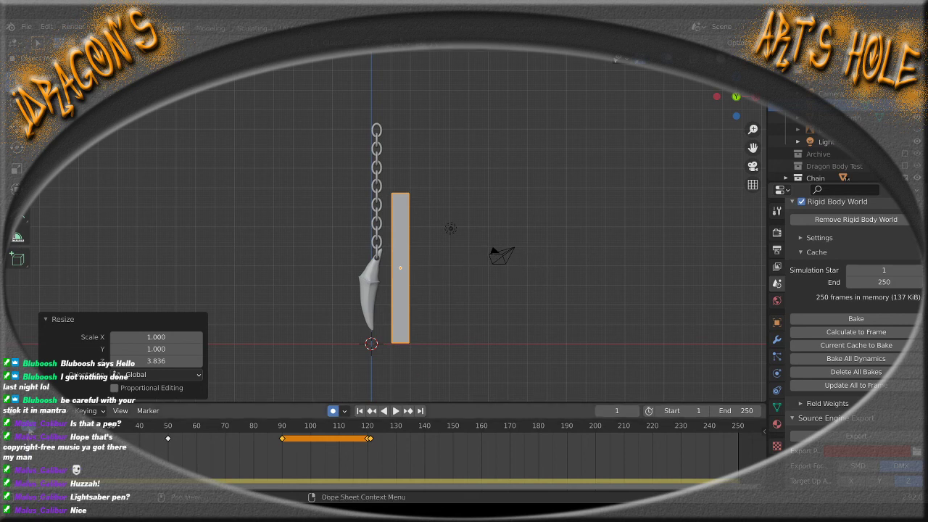
Preview the reshaped cube's animation and turn off Auto Keying
key("space")
key("space")
left_click(79, 430)
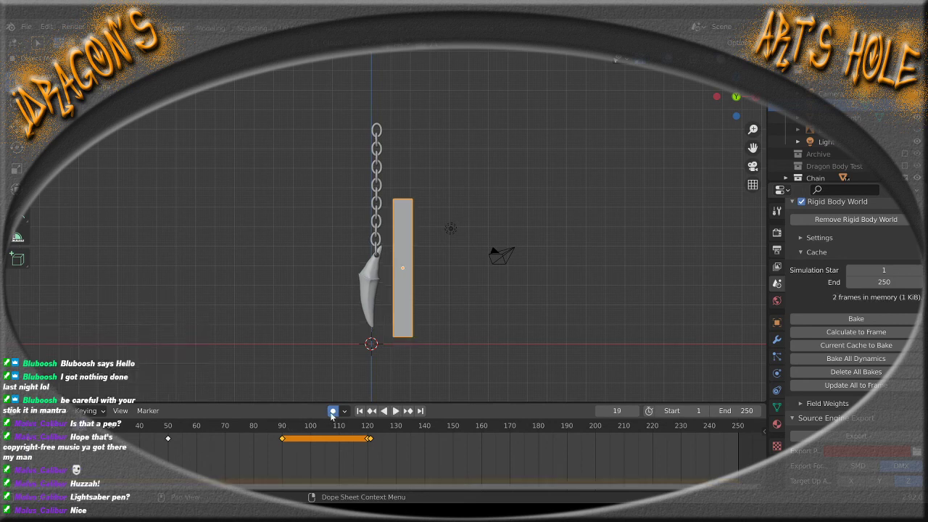
left_click(333, 412)
left_click_drag(56, 459, 21, 430)
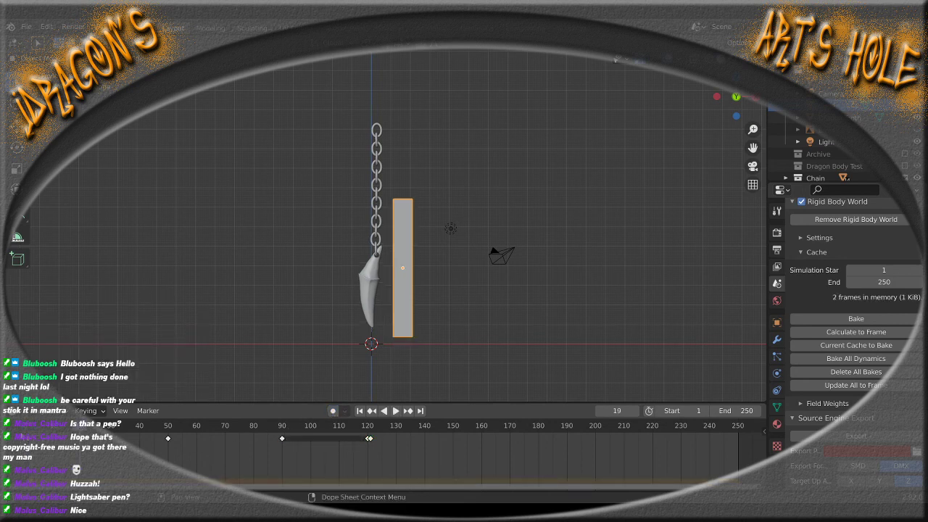
key("Delete")
key("ctrl+z")
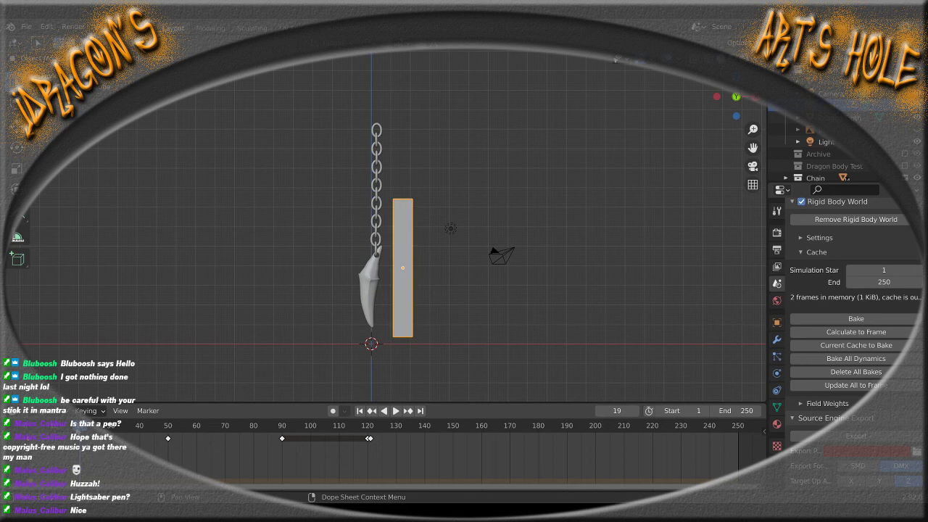
Replay the animation from frame 1 and undo the cube's recent move and scale changes
key("shift+Left")
key("space")
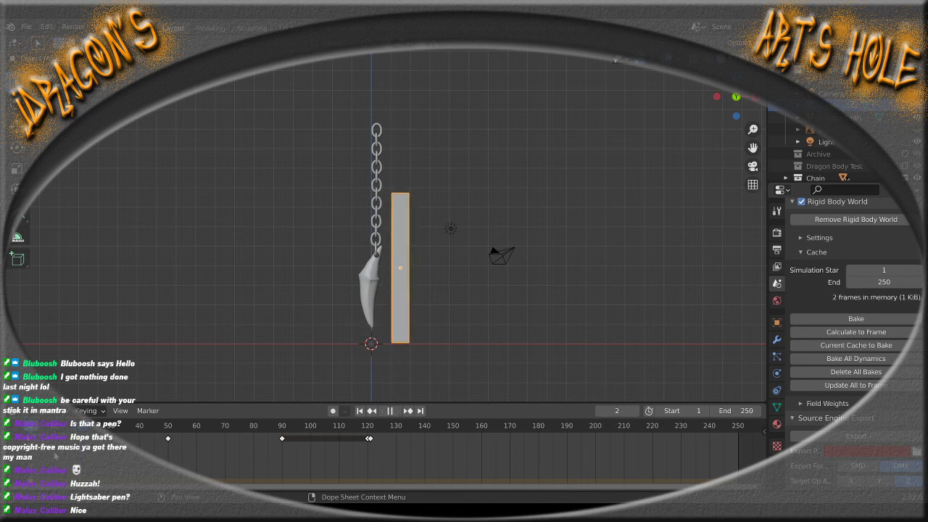
key("Escape")
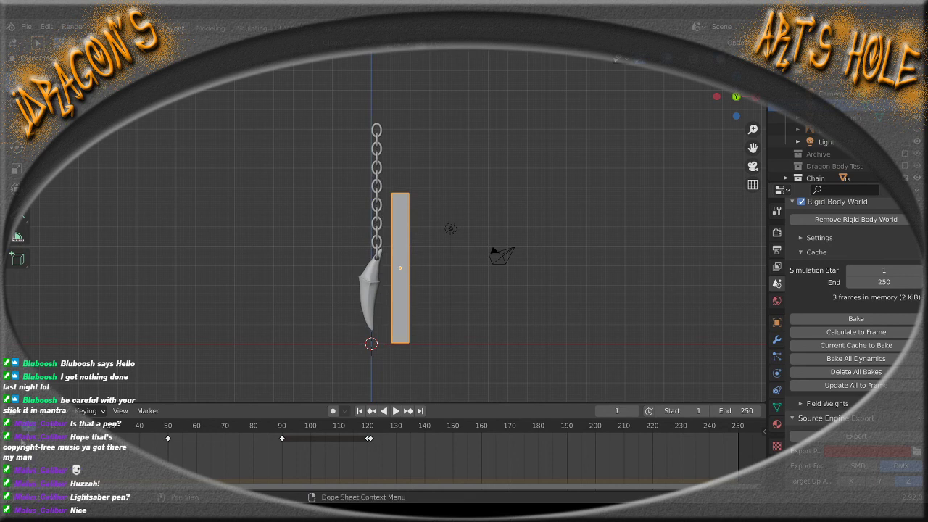
key("ctrl+z")
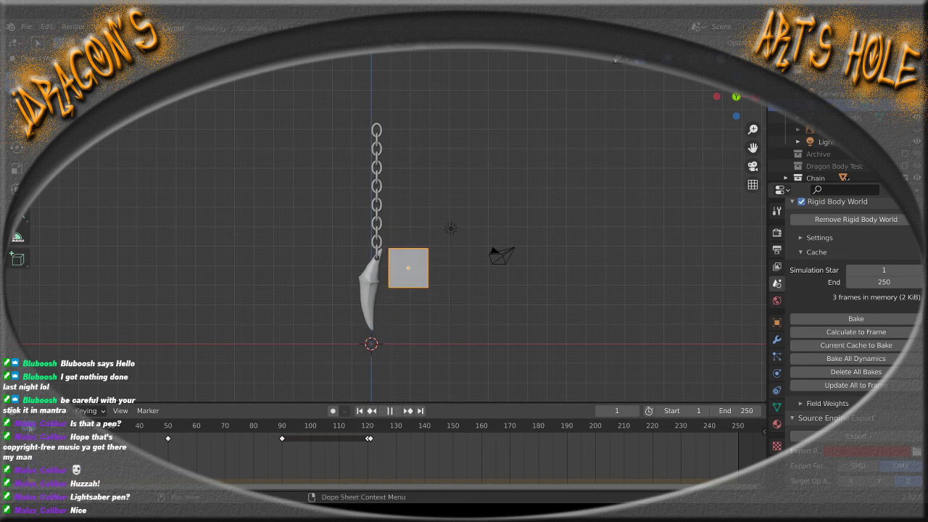
At frame 41, narrow the cube along X to a scale of about 0.25, move it about -0.45 m along X, and play the animation
left_click(294, 427)
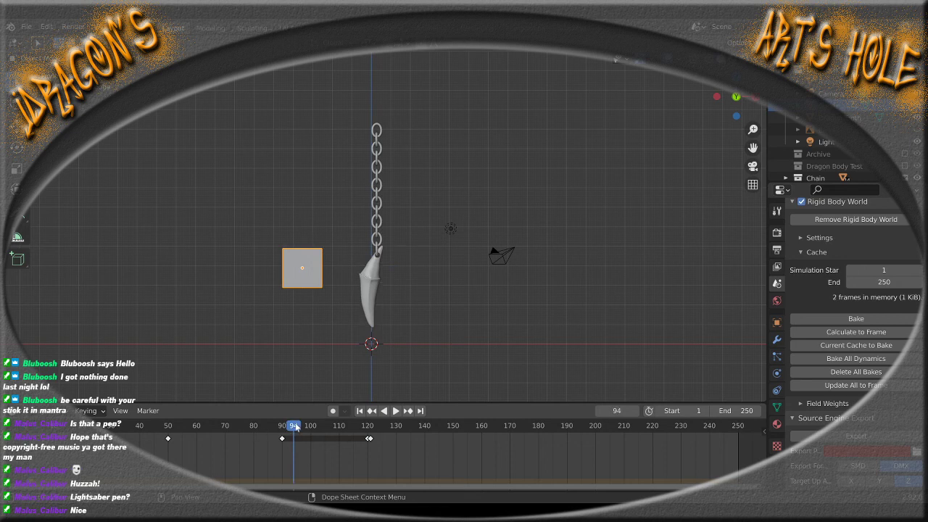
left_click_drag(278, 428, 142, 428)
middle_click_drag(457, 339, 426, 311)
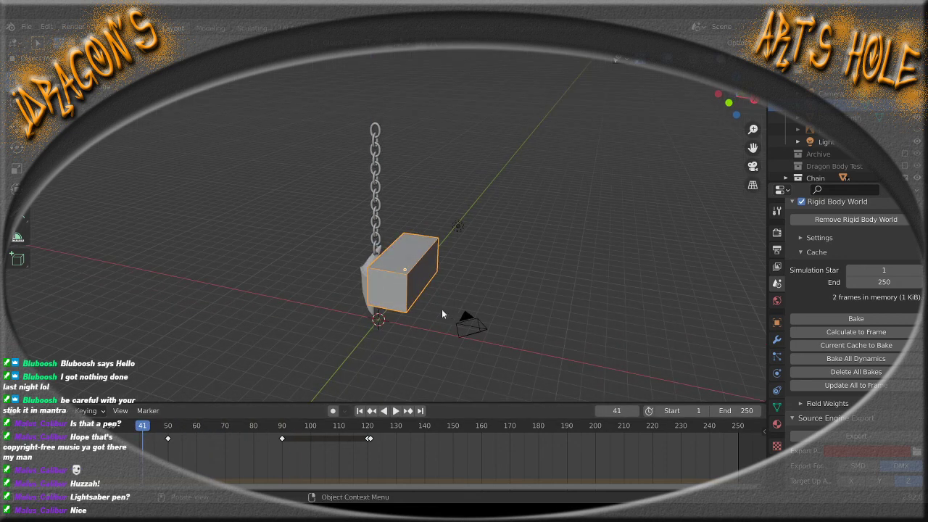
key("s")
key("x")
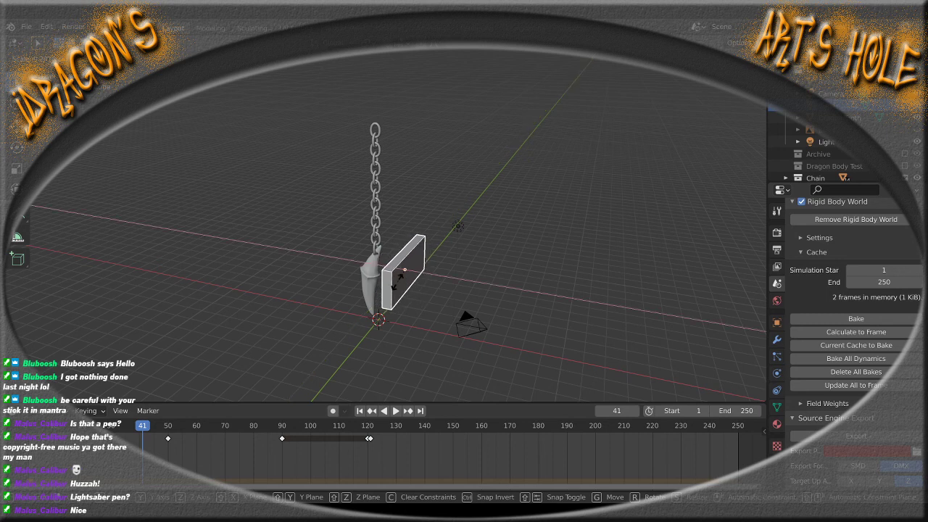
left_click(399, 287)
key("KP_1")
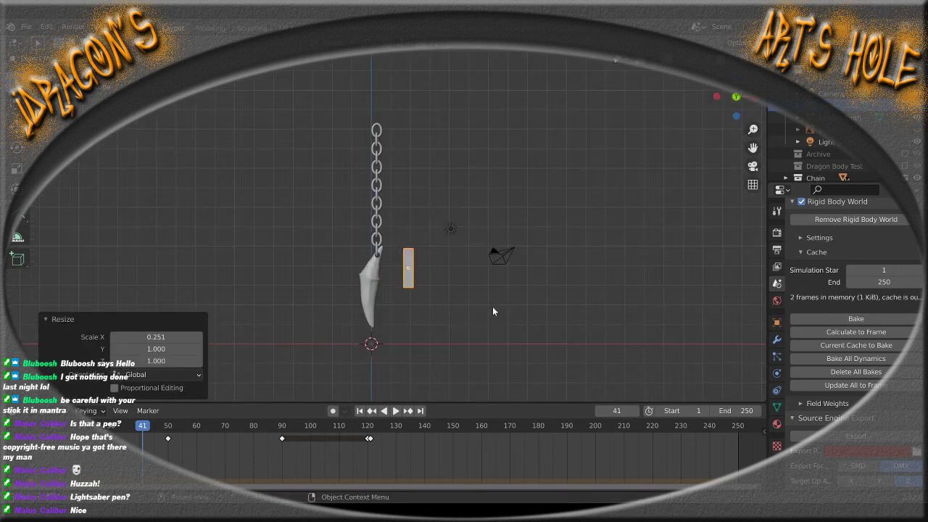
key("g")
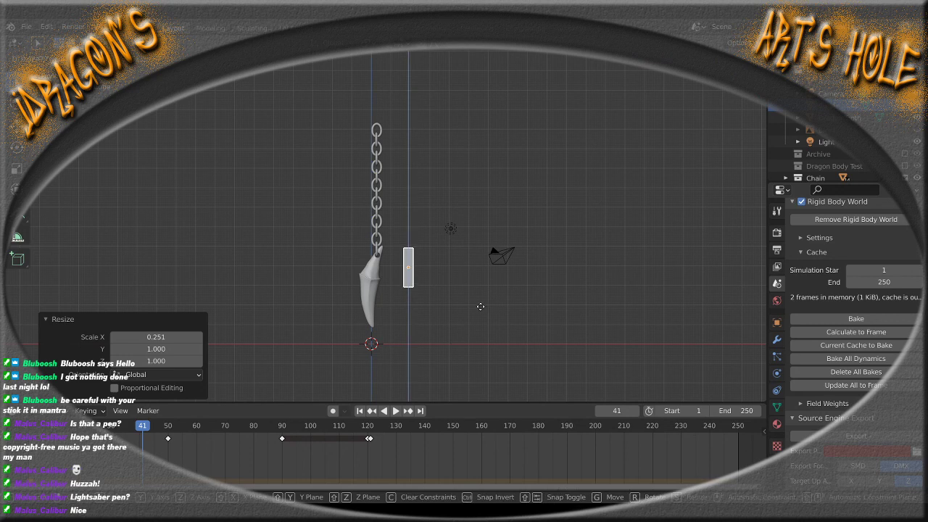
key("x")
left_click(481, 307)
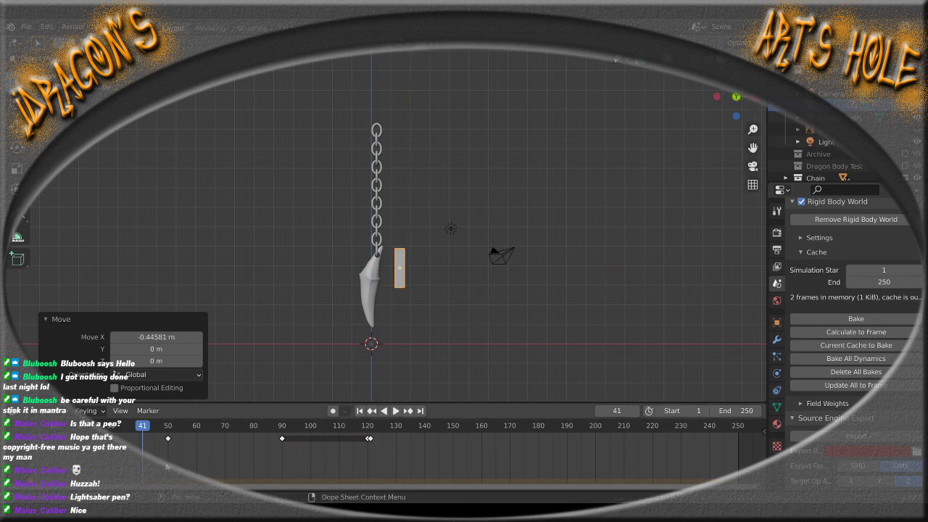
key("space")
Go to frame 50 and delete all of the cube's keyframes
left_click_drag(179, 426, 168, 431)
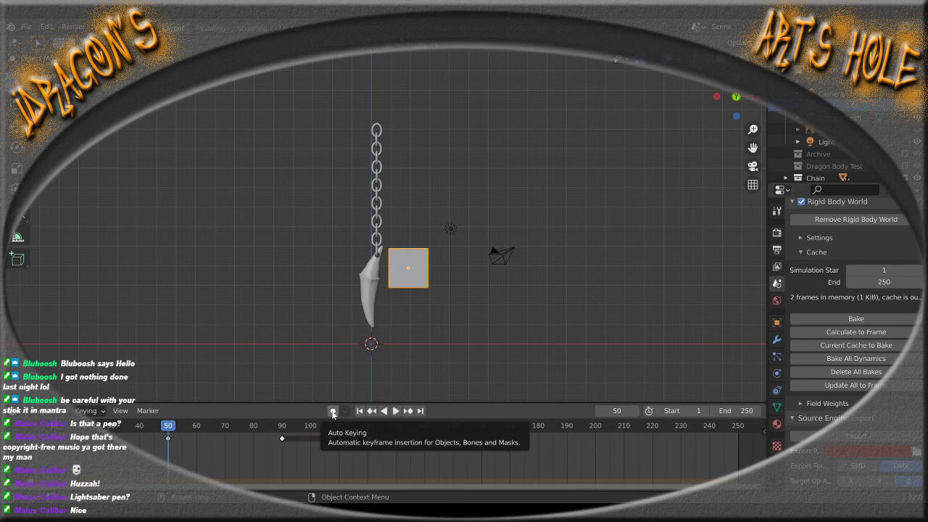
left_click_drag(393, 451, 151, 433)
key("Delete")
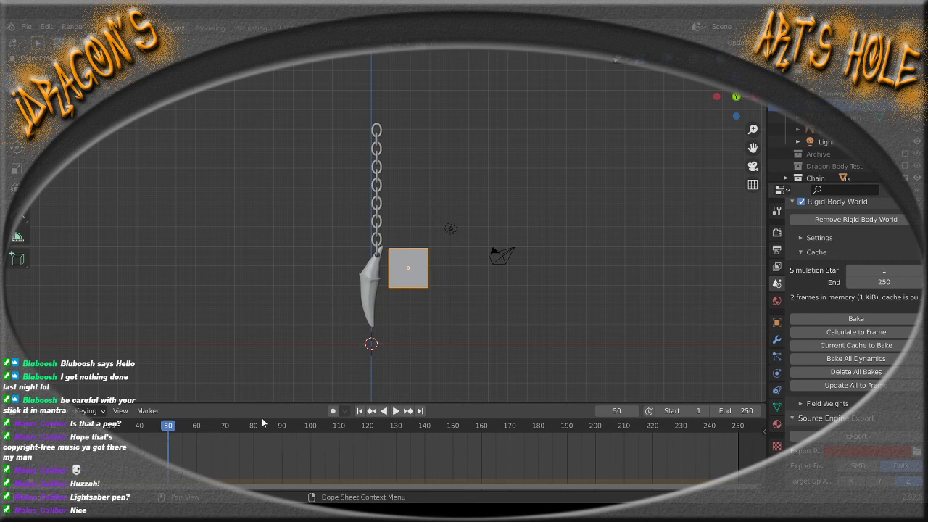
Reshape the cube into a tall, thin slab by scaling about 0.36 along X, 1.45 along Y and 2.99 along Z
middle_click_drag(432, 321, 428, 326)
key("s")
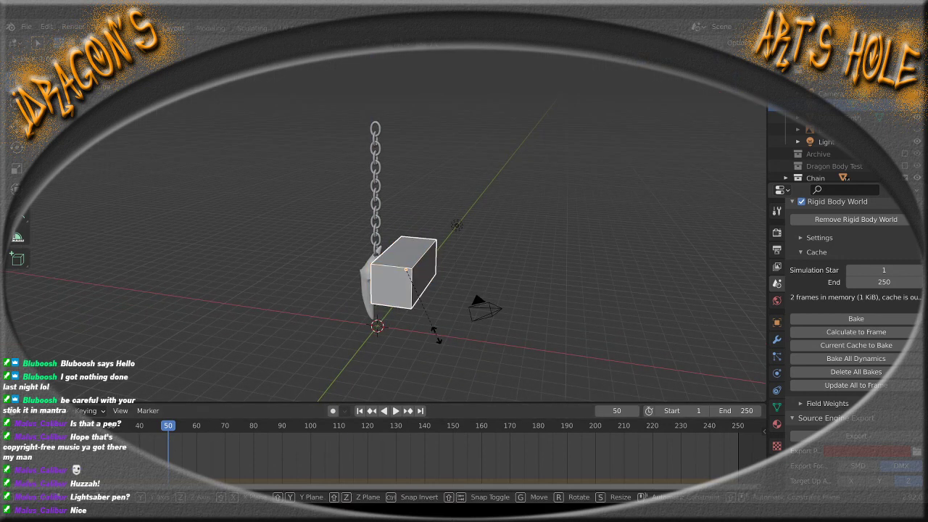
key("x")
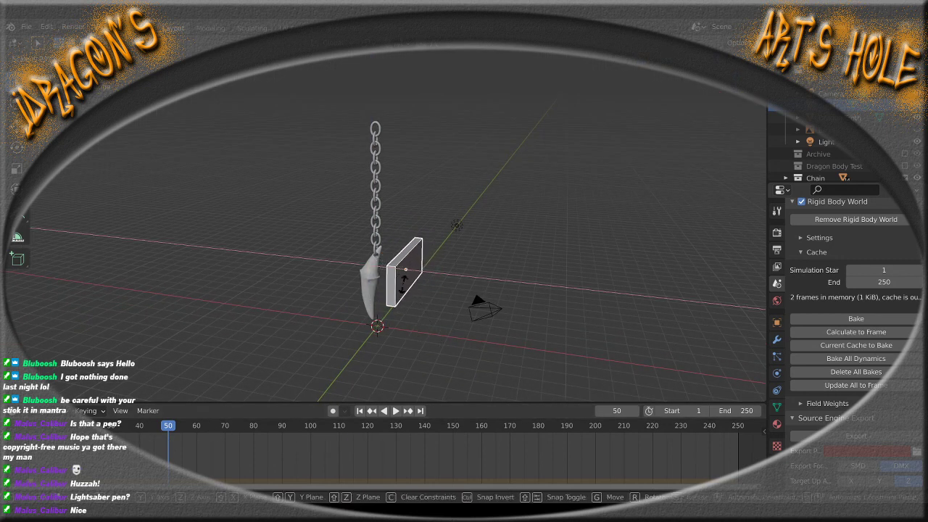
left_click(425, 292)
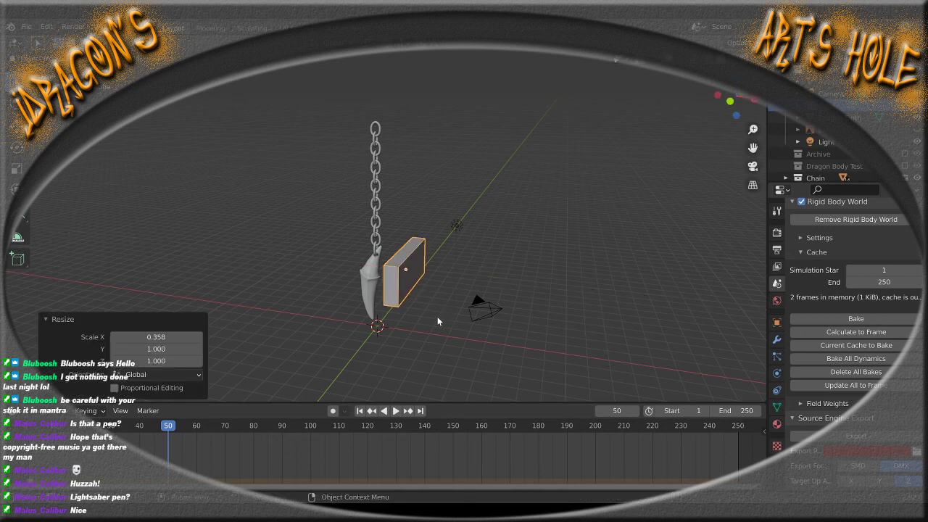
key("s")
key("y")
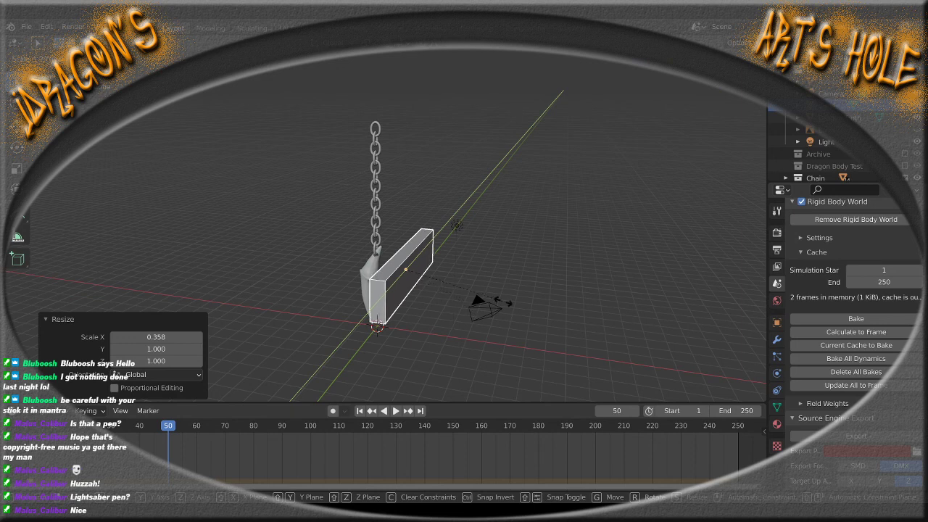
left_click(473, 316)
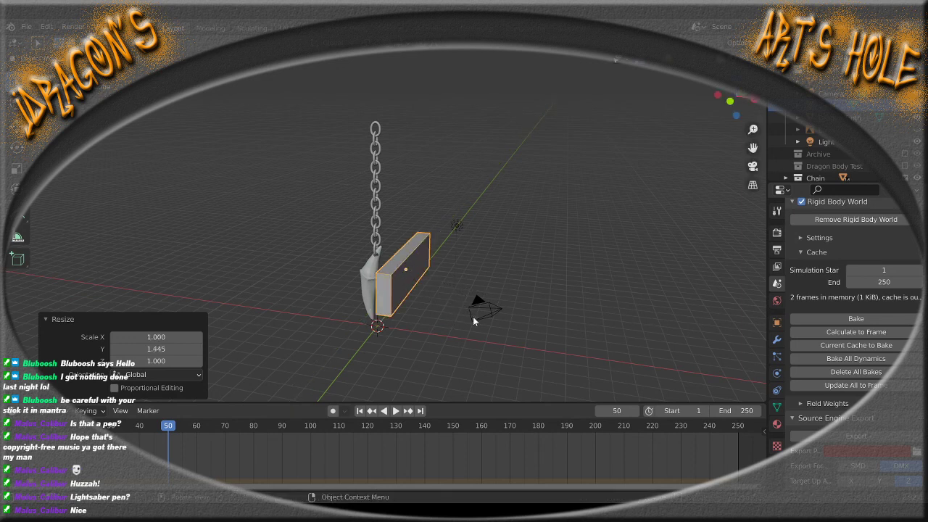
key("r")
key("z")
left_click(586, 93)
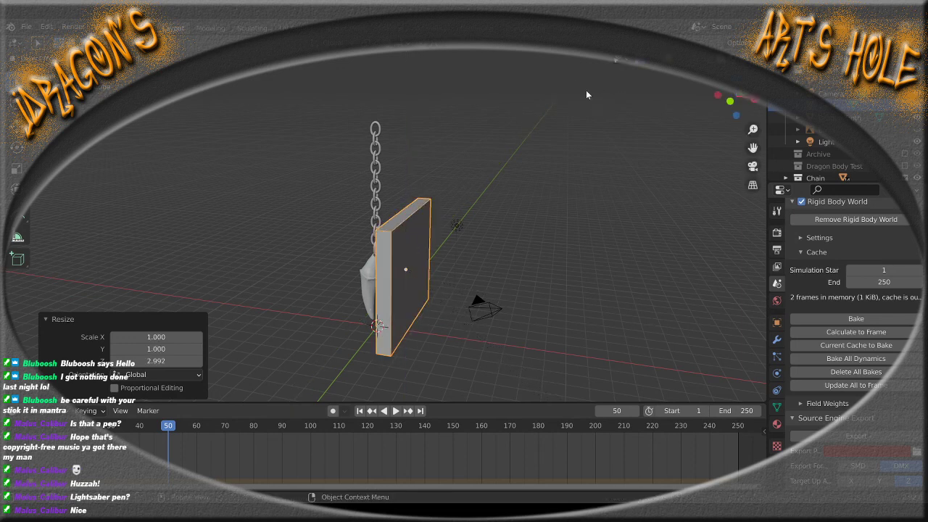
key("KP_1")
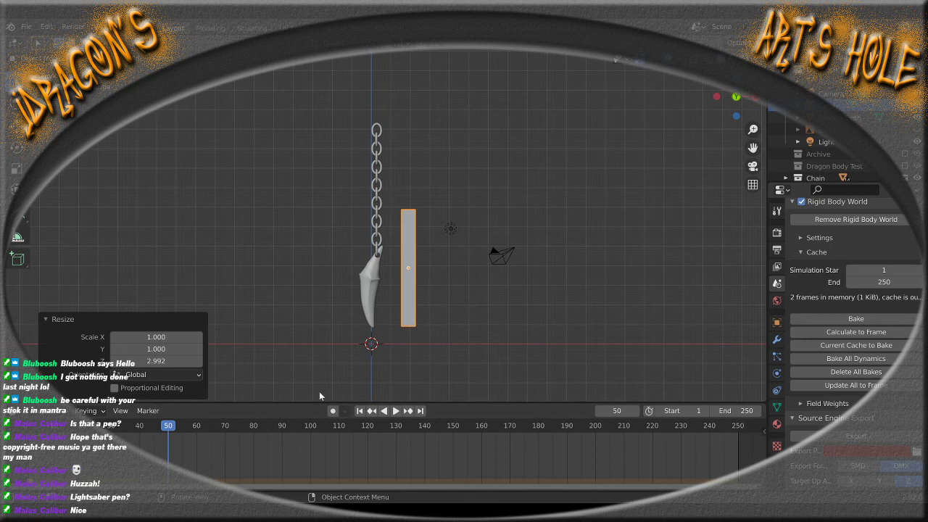
Turn on Auto Keying and insert a keyframe for the reshaped cube at frame 50
left_click(332, 410)
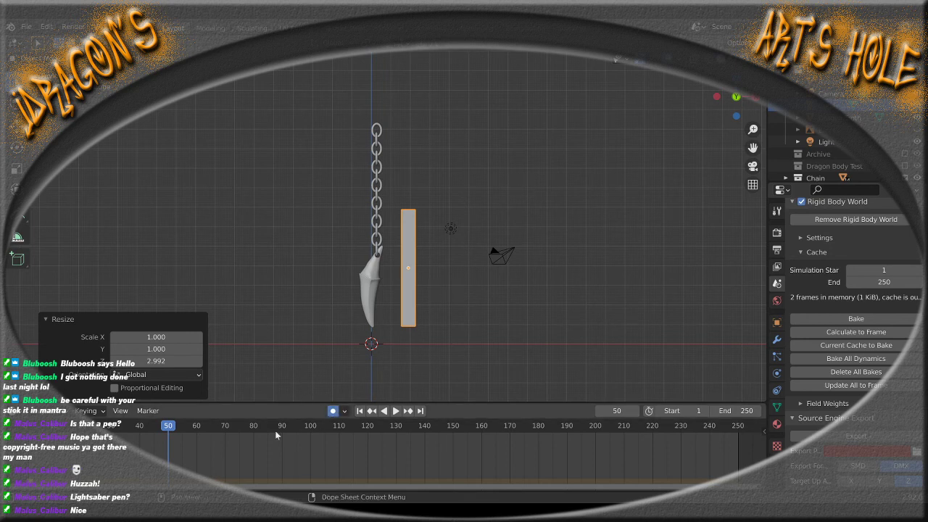
key("i")
left_click(215, 281)
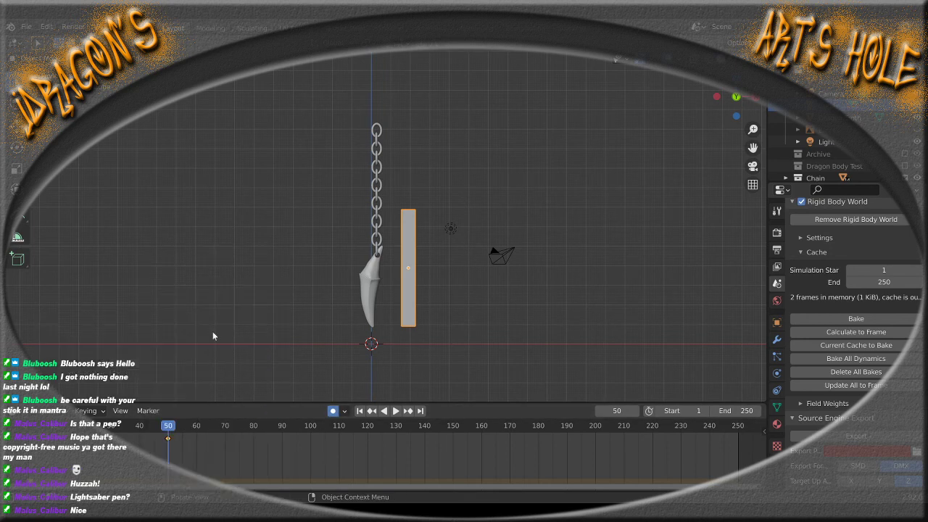
At frame 90, move the cube about -4.76 m along X past the pendant to key its second position
left_click_drag(169, 426, 283, 434)
key("g")
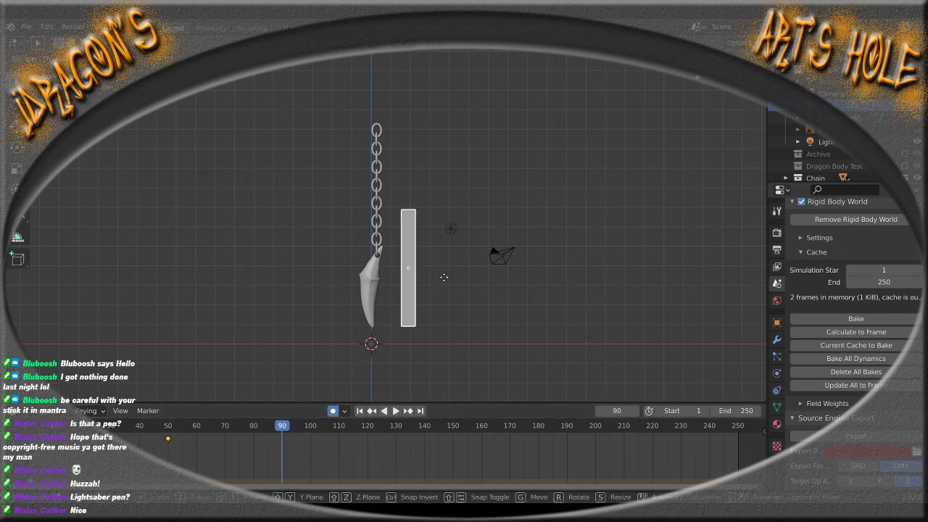
key("x")
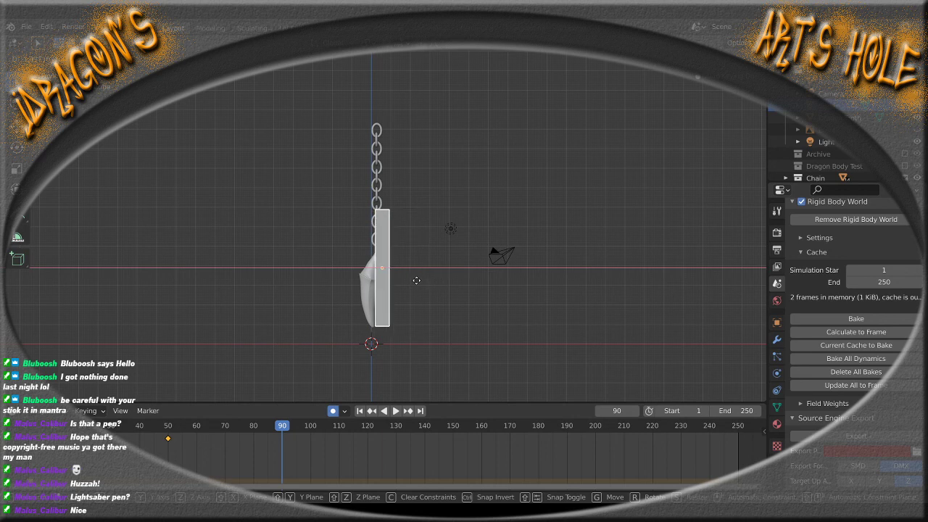
left_click(351, 287)
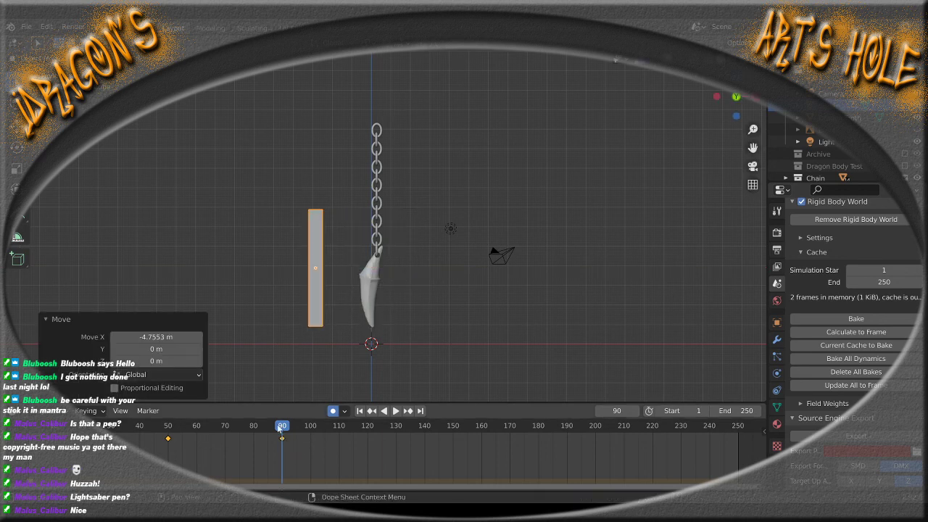
Copy the cube's frame 90 keyframe and paste it at frame 120
key("space")
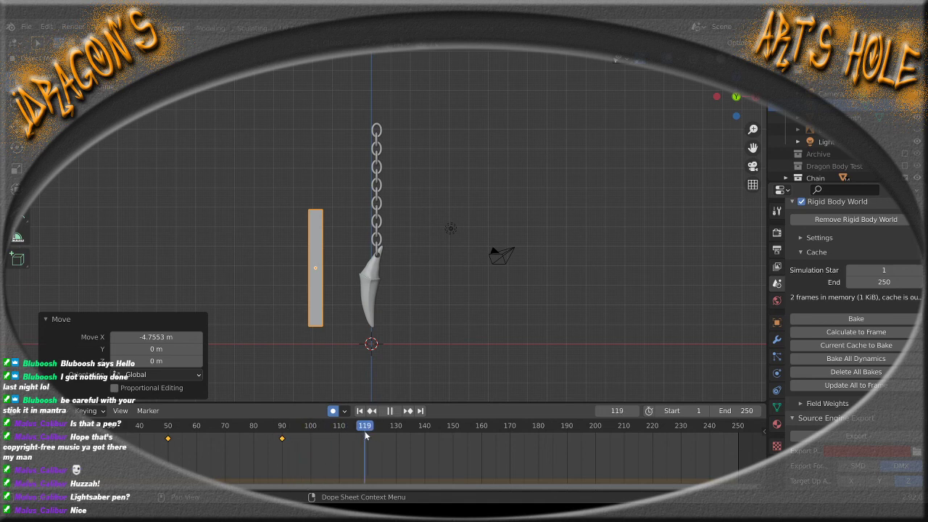
left_click_drag(365, 432, 368, 431)
left_click_drag(290, 446, 269, 434)
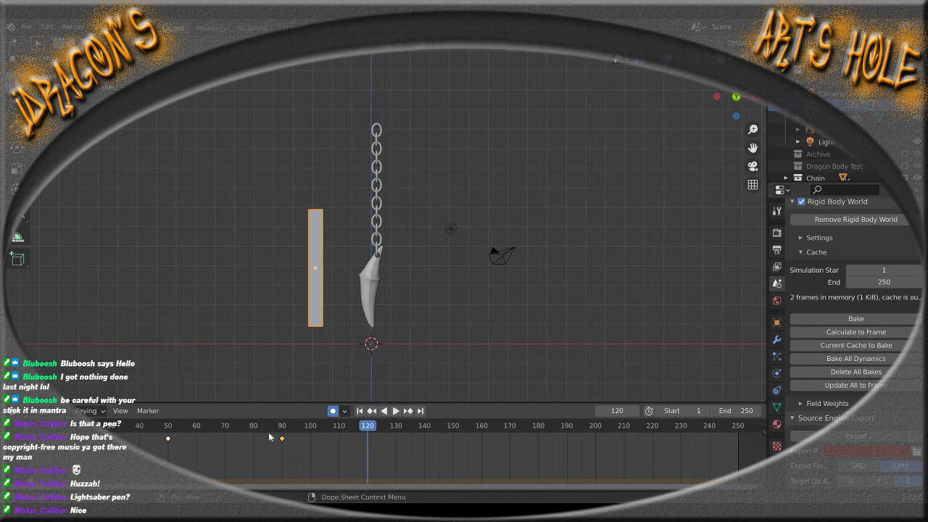
key("ctrl+c")
key("ctrl+v")
At frame 121, move the cube about -10.14 m along Z to key it below the pendant, out of its path
left_click(370, 426)
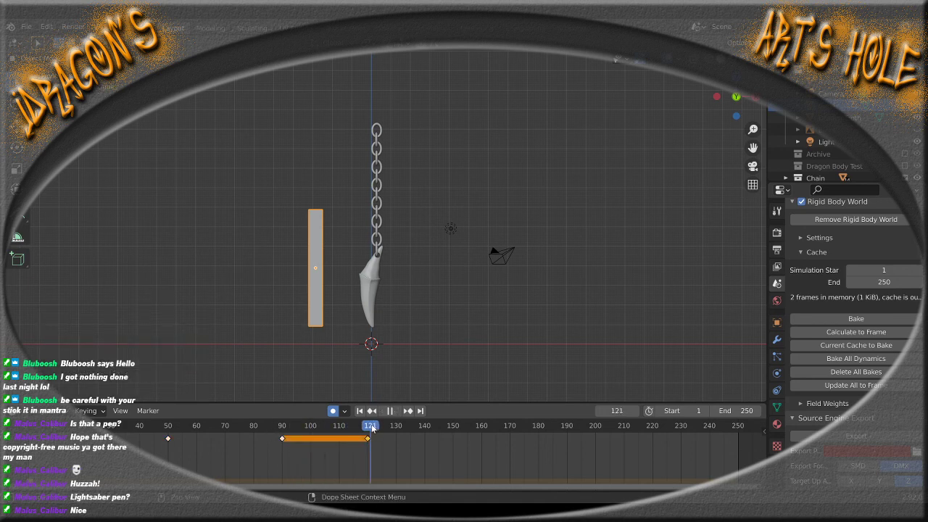
key("g")
key("z")
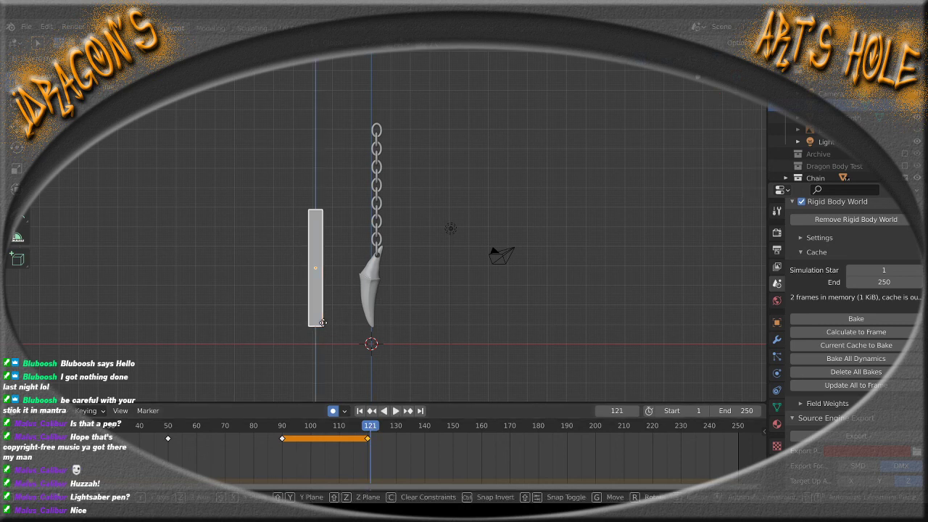
left_click(345, 312)
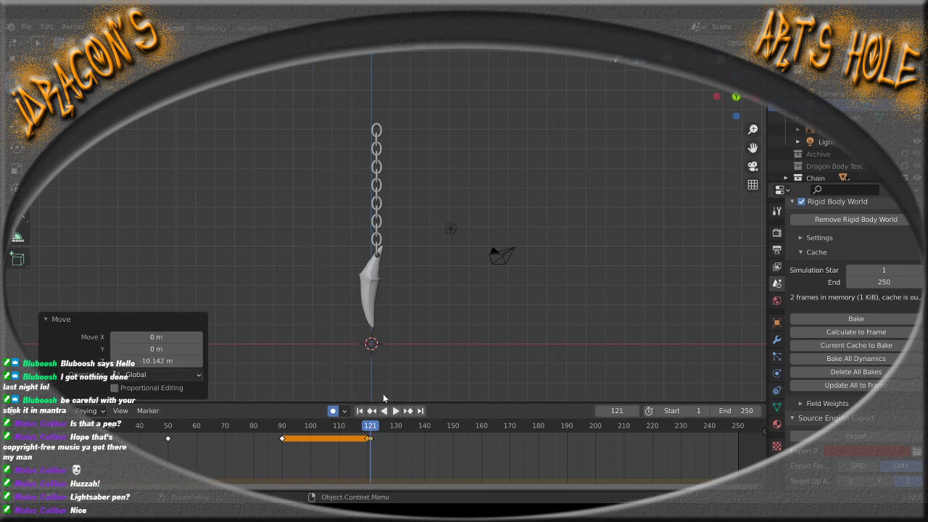
Scrub back through the cube's keyframes to frame 1 and bake the rigid body simulation for frames 1 to 250
key("space")
left_click_drag(371, 429, 265, 429)
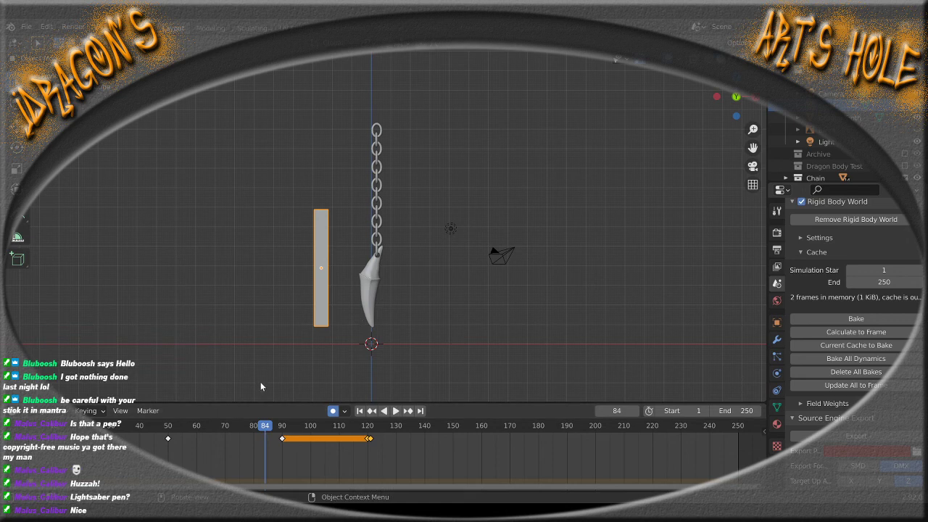
left_click_drag(265, 429, 155, 433)
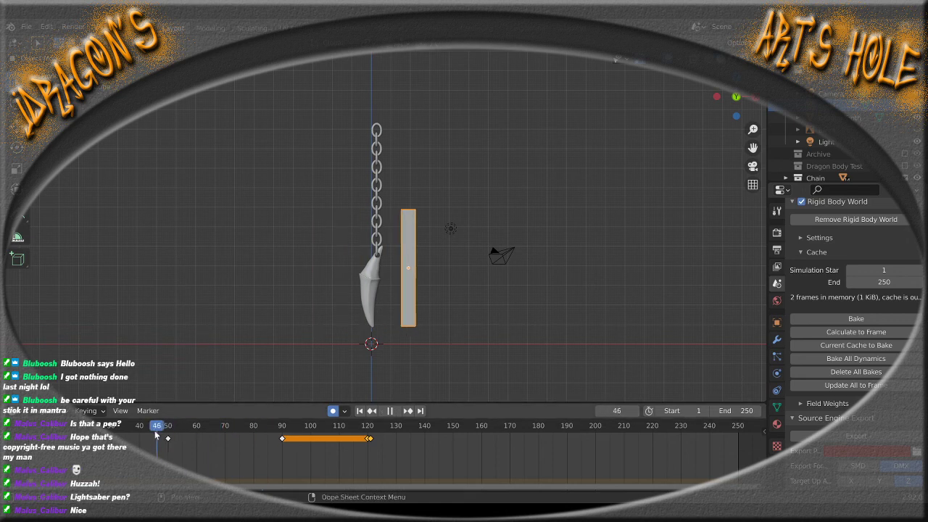
key("shift+Left")
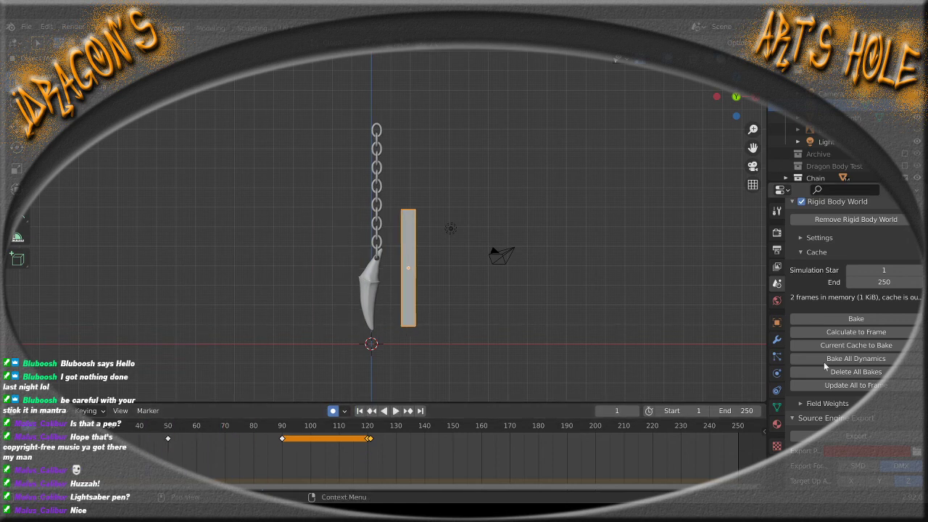
left_click(822, 317)
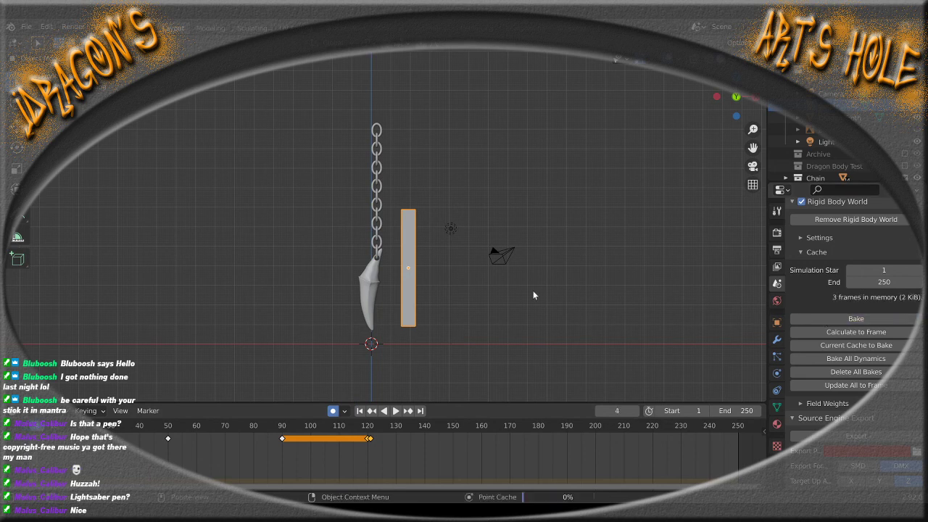
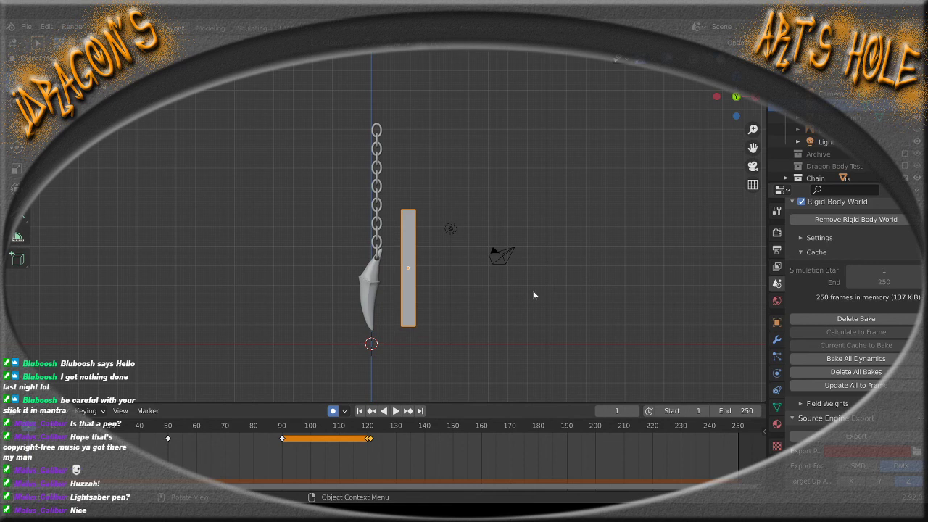
Play back the baked pendant simulation and return to frame 1
left_click(395, 411)
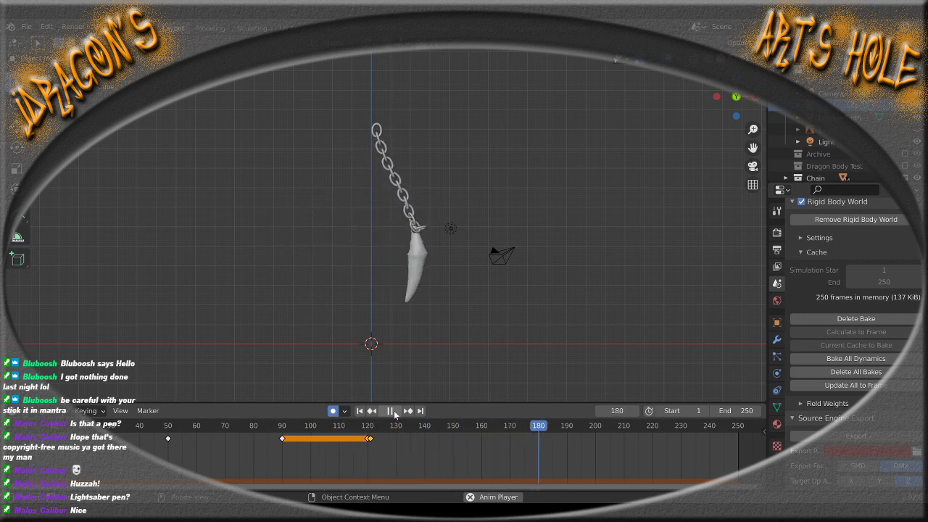
left_click(394, 414)
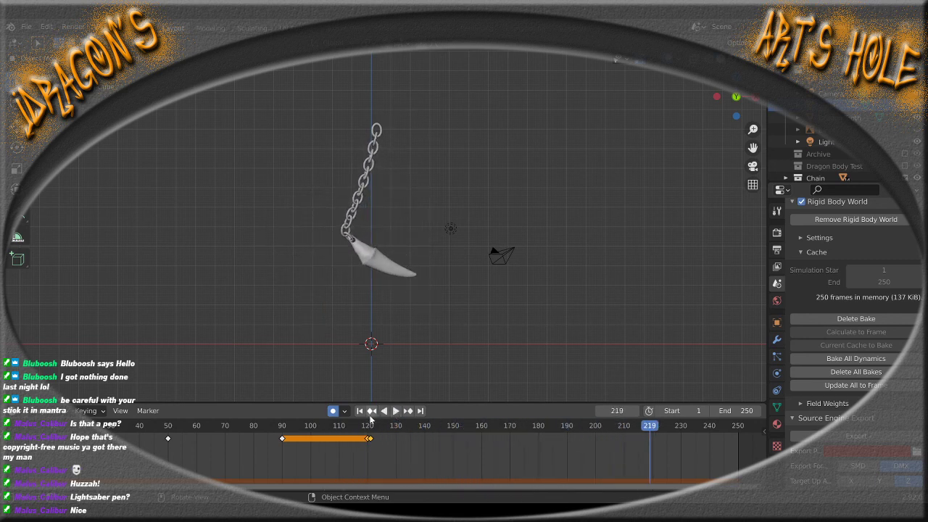
left_click(360, 411)
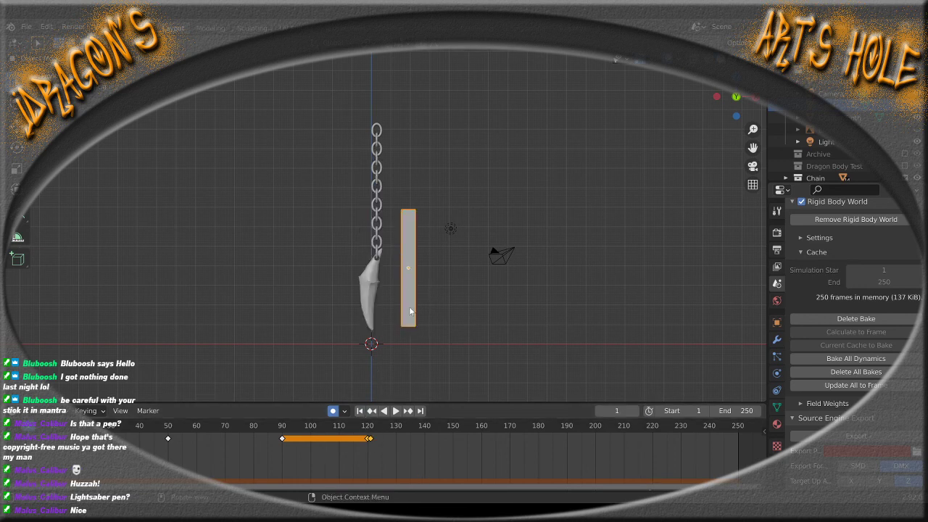
Delete the cube and, with the dragon tooth selected, delete the rigid body bake
key("Delete")
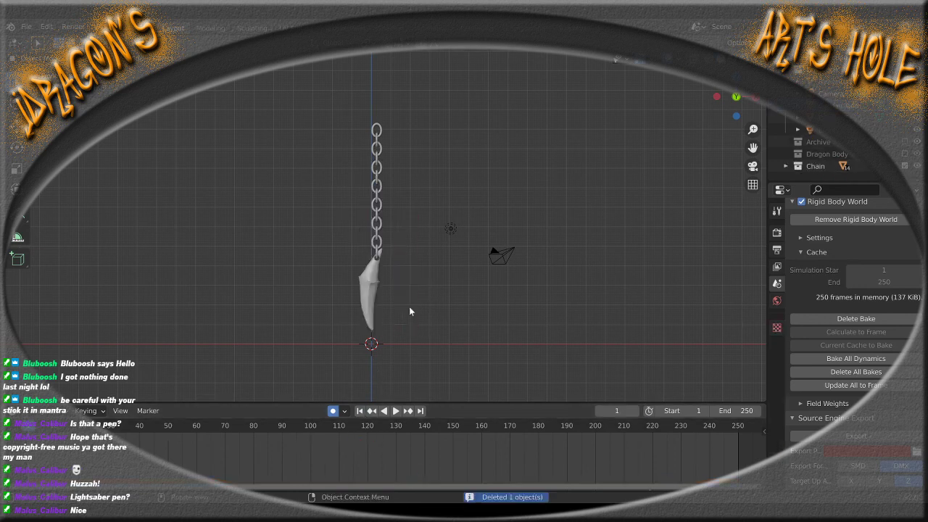
left_click(377, 286)
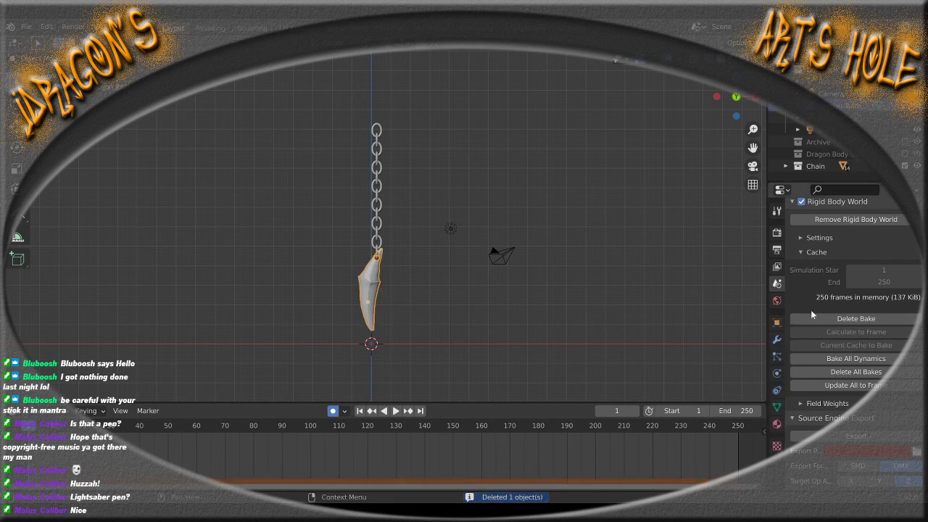
left_click(811, 317)
scroll(812, 317, "up", 2)
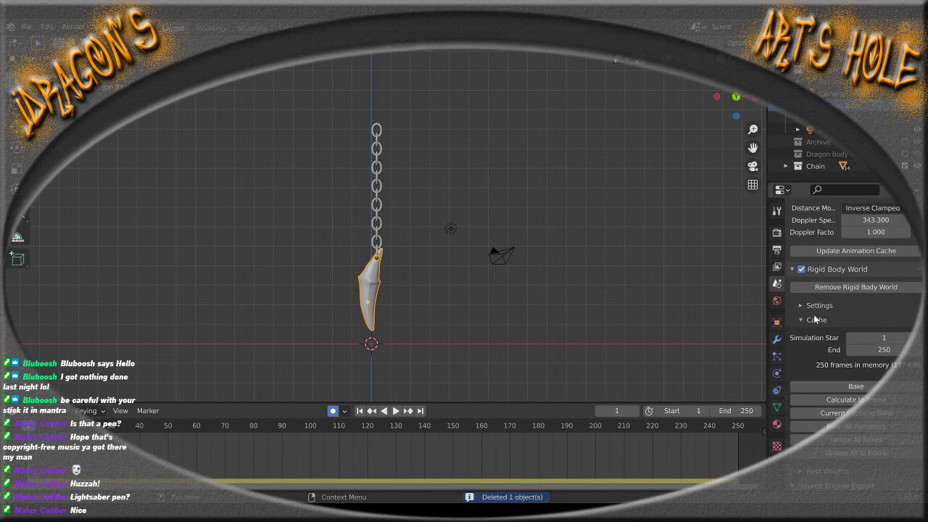
Try the Animated option in the dragon tooth's rigid body settings, preview the chain up to frame 34, and return to frame 1
left_click(776, 356)
left_click(776, 372)
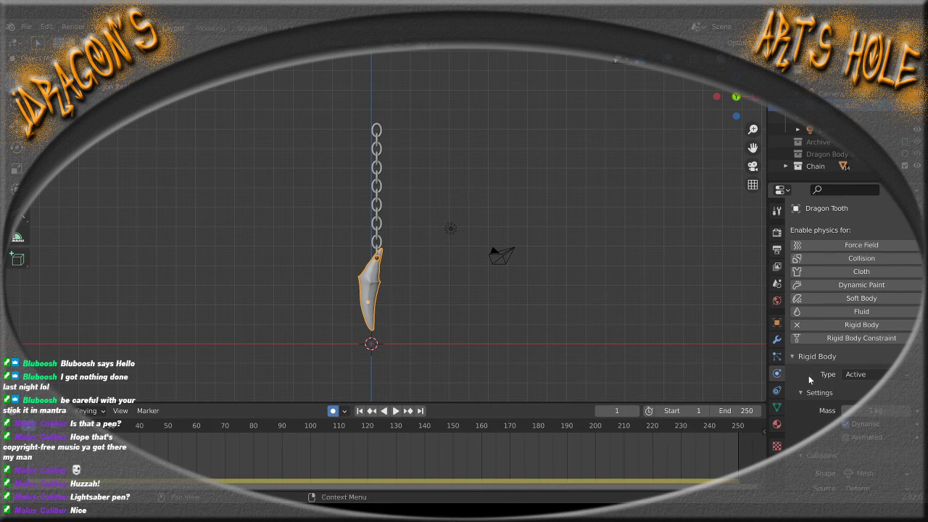
scroll(797, 373, "down", 1)
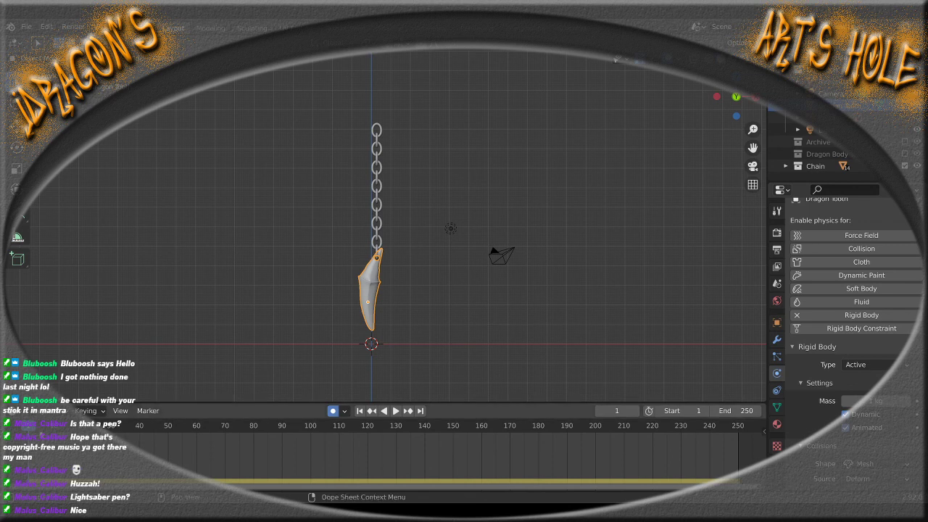
key("space")
left_click_drag(34, 429, 123, 432)
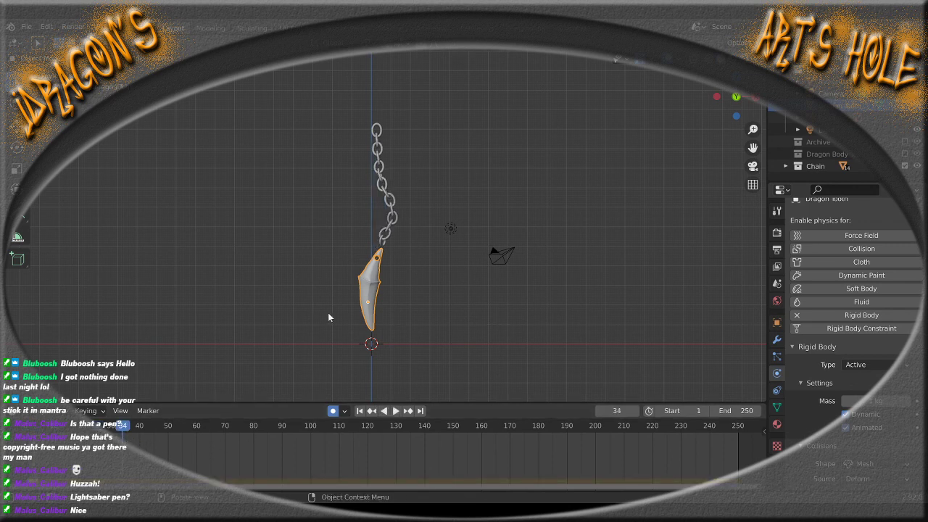
middle_click_drag(327, 313, 411, 327)
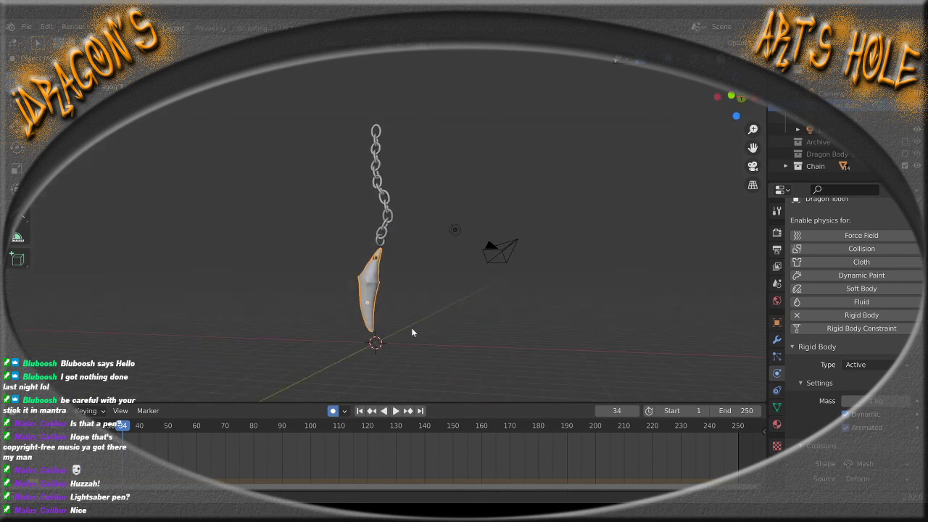
left_click(359, 411)
middle_click_drag(341, 329, 435, 348)
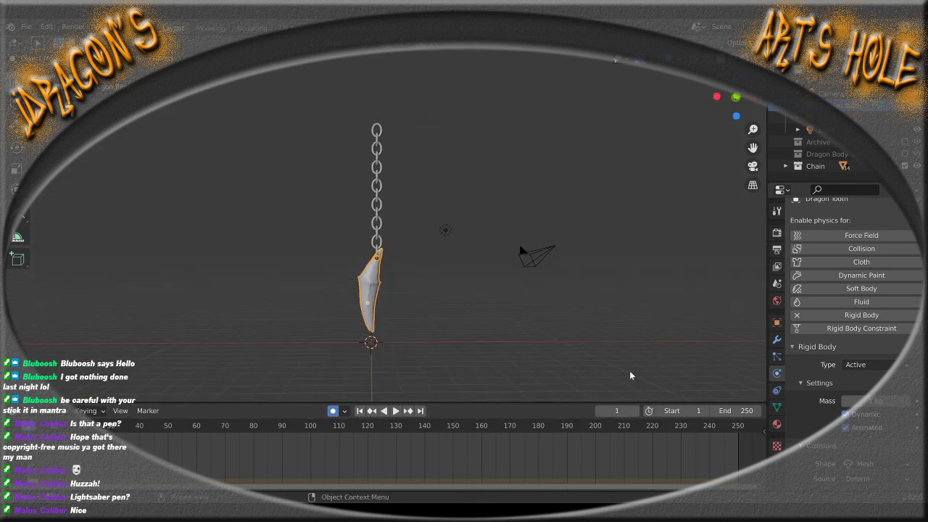
Set the rigid body world cache's end frame to 50 and bake the simulation
left_click(777, 356)
left_click(776, 283)
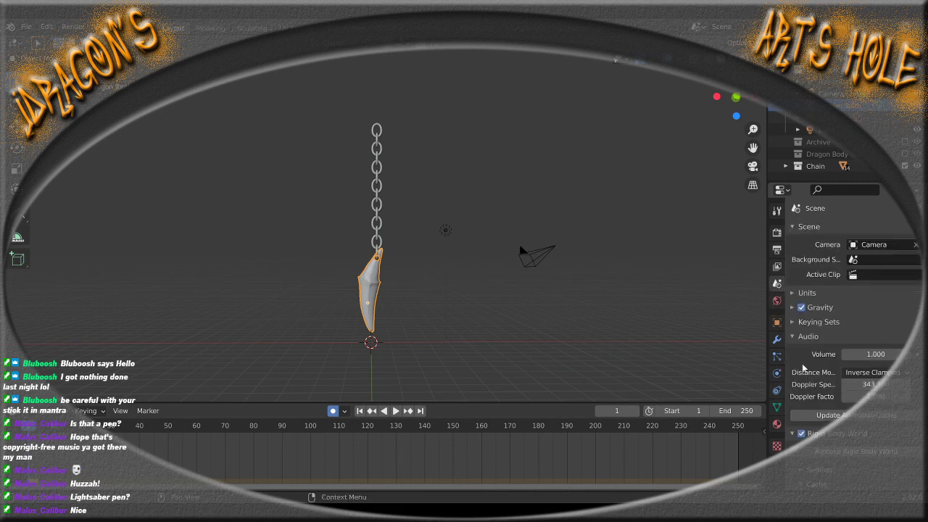
scroll(802, 369, "down", 6)
left_click(892, 330)
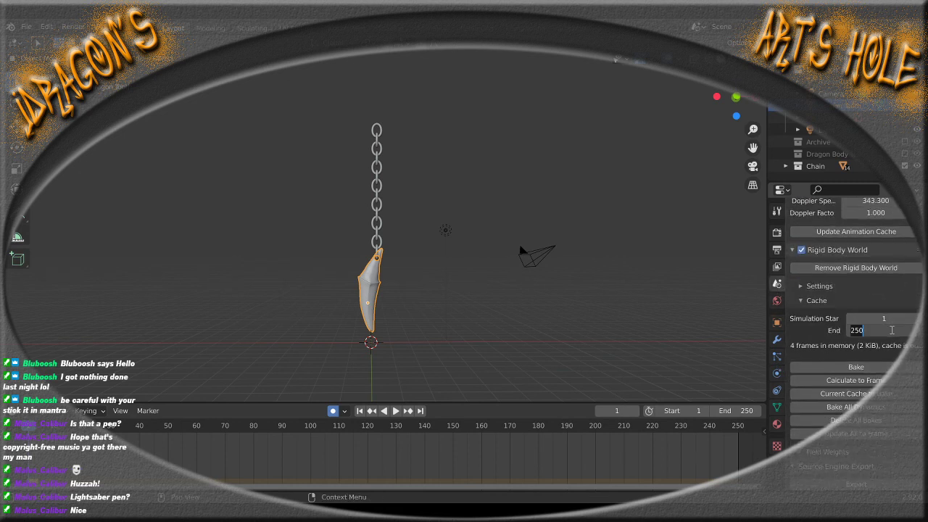
type("50")
key("Return")
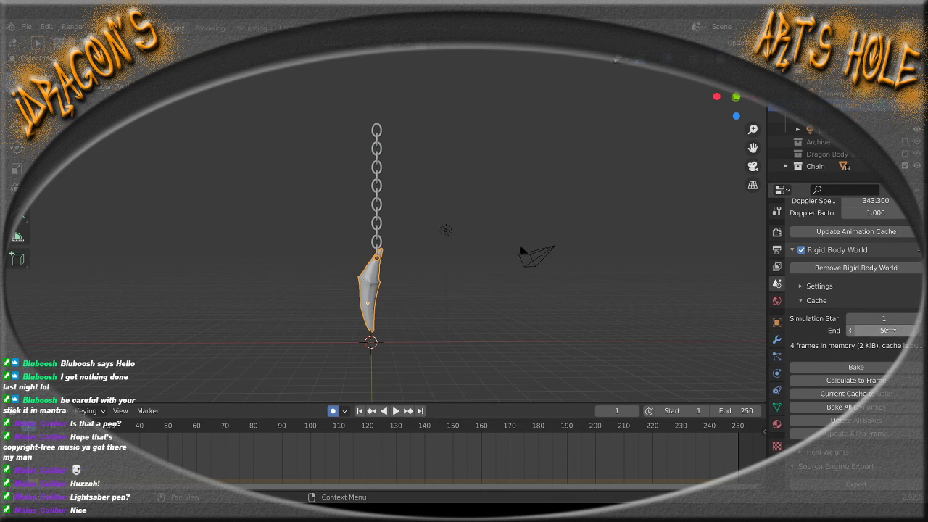
left_click(860, 368)
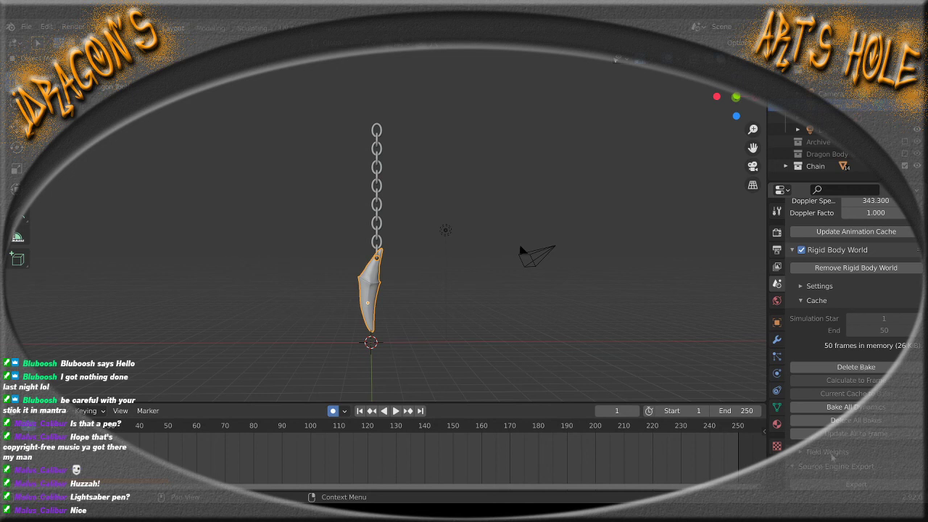
Replay the 50-frame bake from the start to examine how the chain and tooth behave, stopping playback at frame 77
left_click(396, 411)
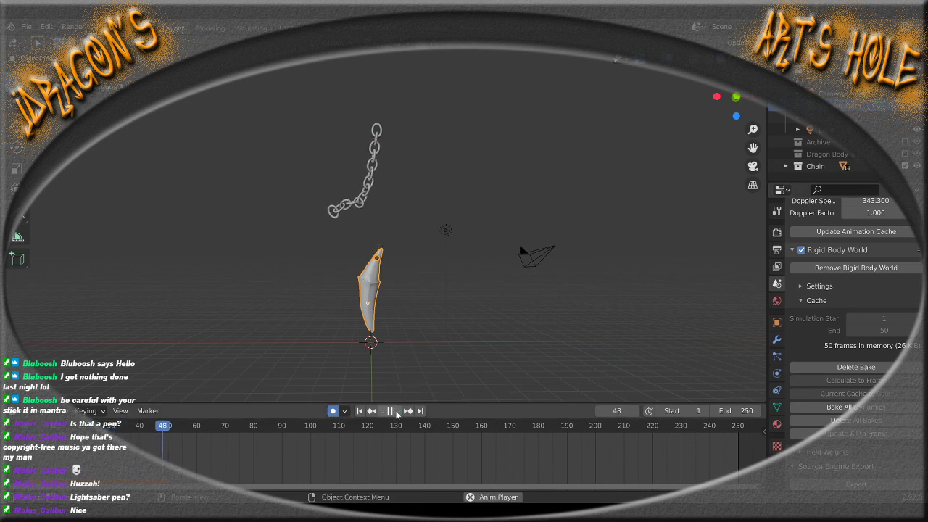
left_click(359, 411)
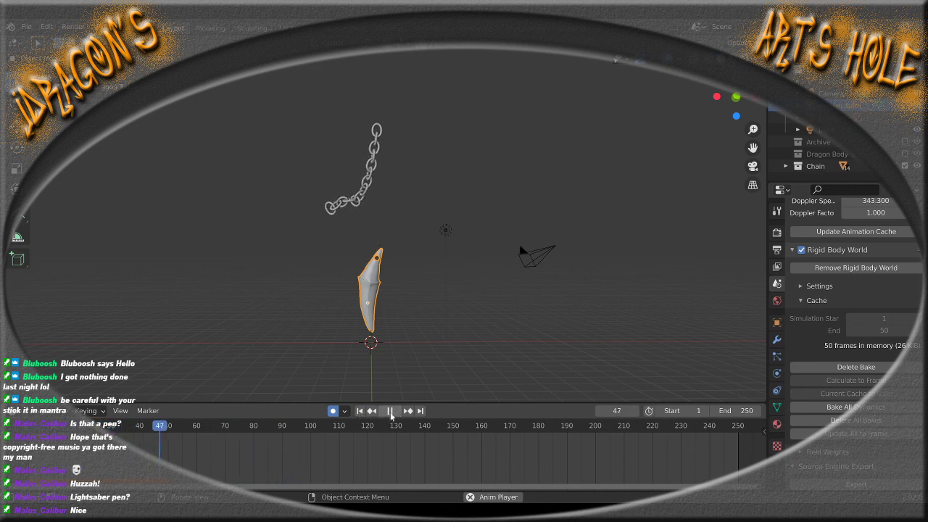
left_click(391, 411)
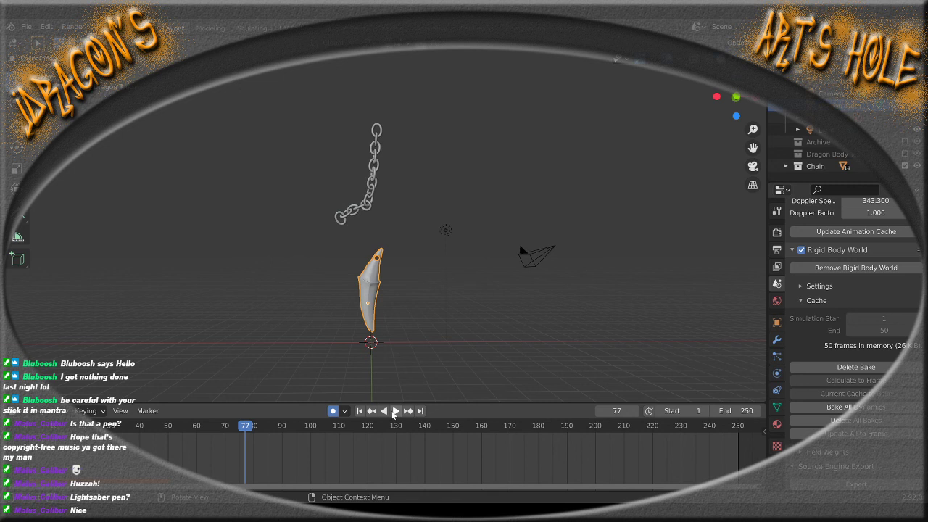
Delete the 50-frame bake and turn off Animated for the dragon tooth's rigid body, returning to frame 1
left_click(833, 366)
left_click(776, 373)
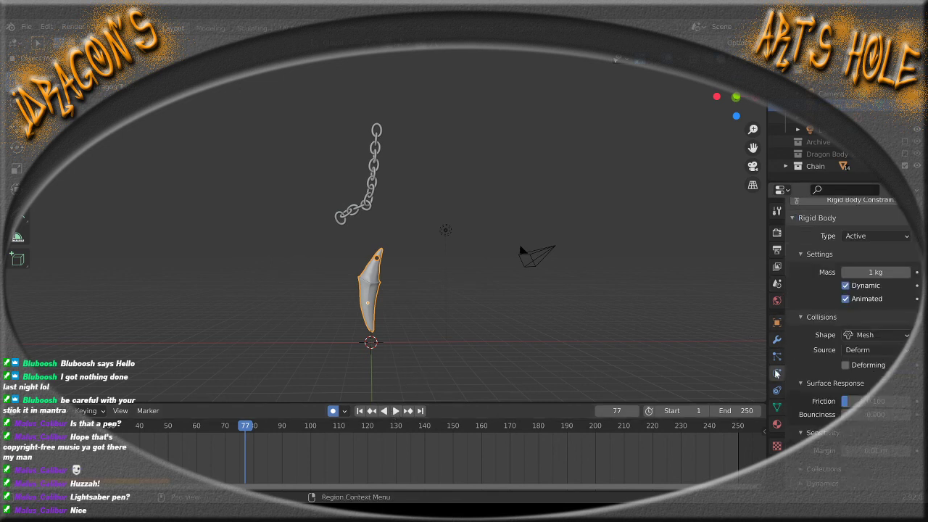
left_click(845, 300)
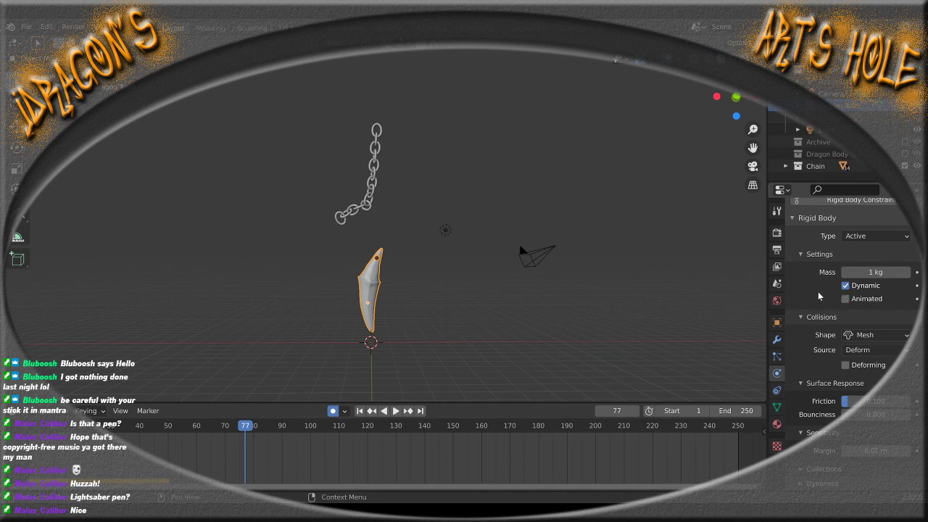
left_click(360, 411)
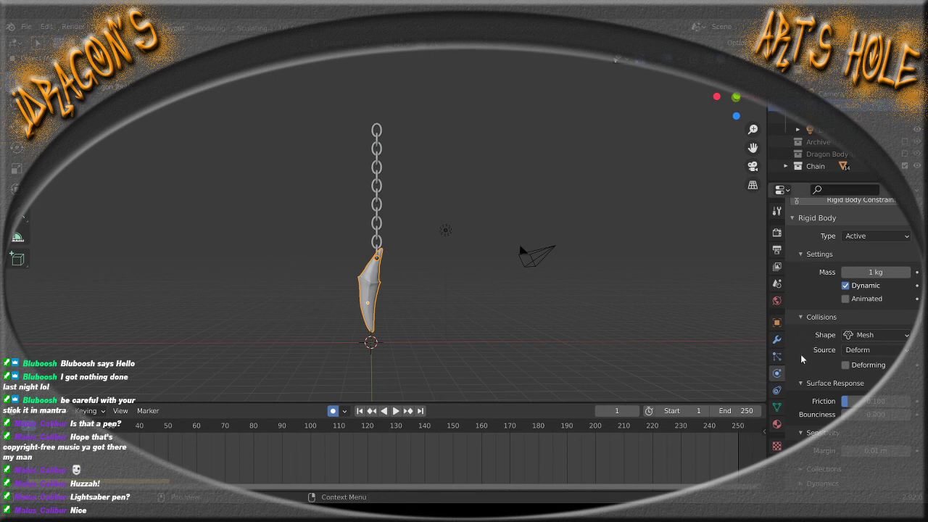
Quit the program from the dragon tooth's rigid body settings
left_click(866, 235)
key("ctrl+q")
left_click(487, 281)
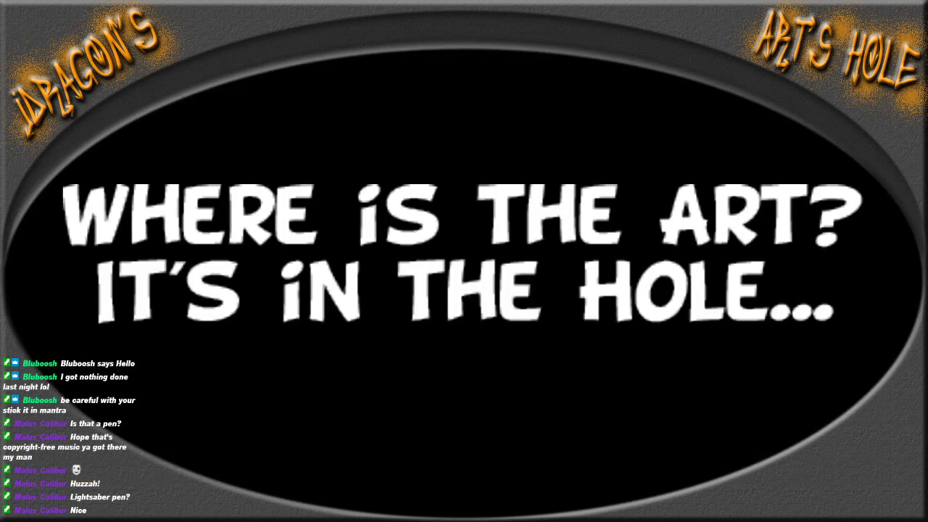